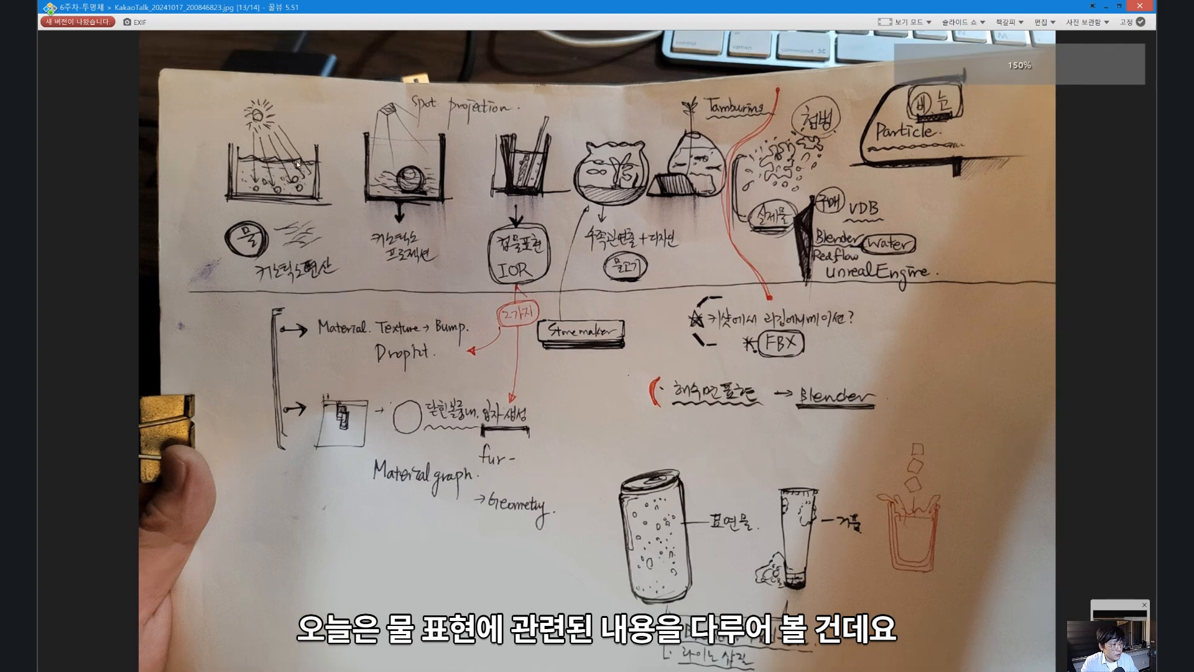
- Examine the hand-drawn overview of water effects, from caustics and glass water with IOR to splashes, surface droplets and the Blender notes
scroll(481, 270, "up", 1)
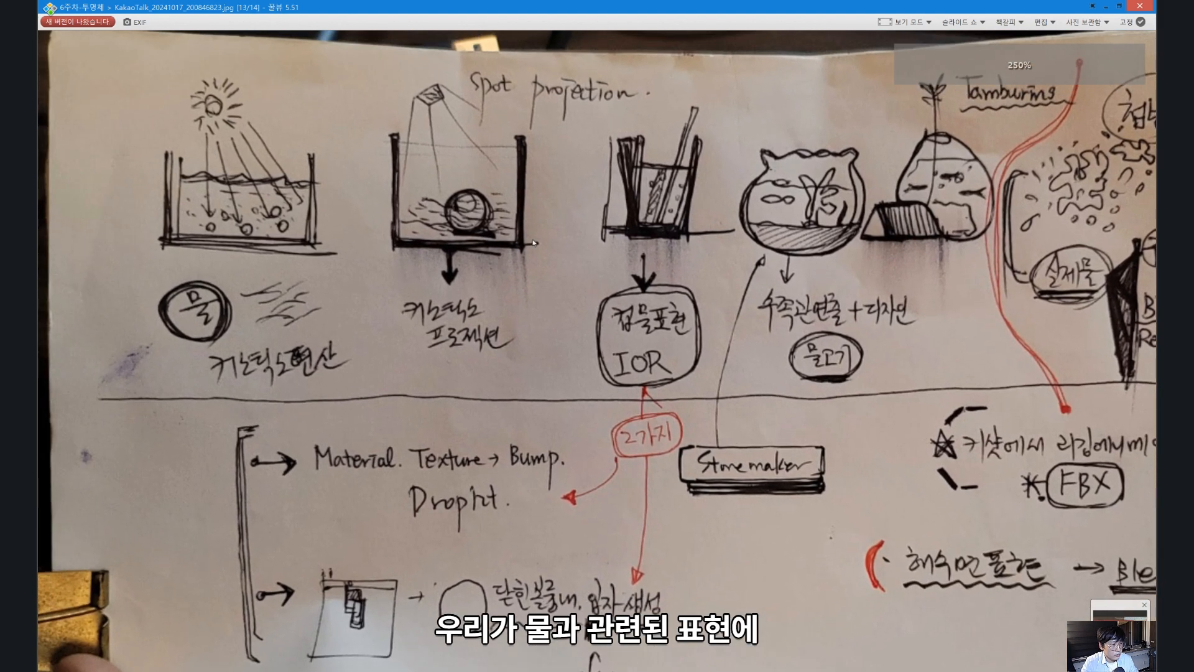
left_click_drag(533, 242, 541, 226)
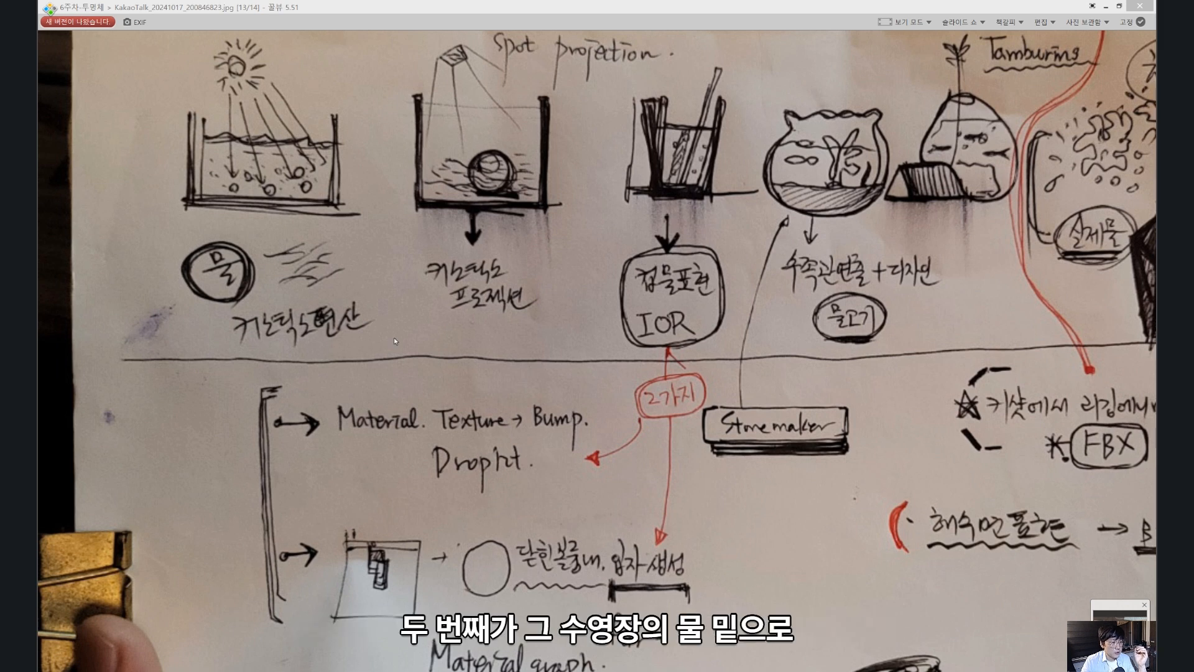
left_click_drag(394, 337, 350, 349)
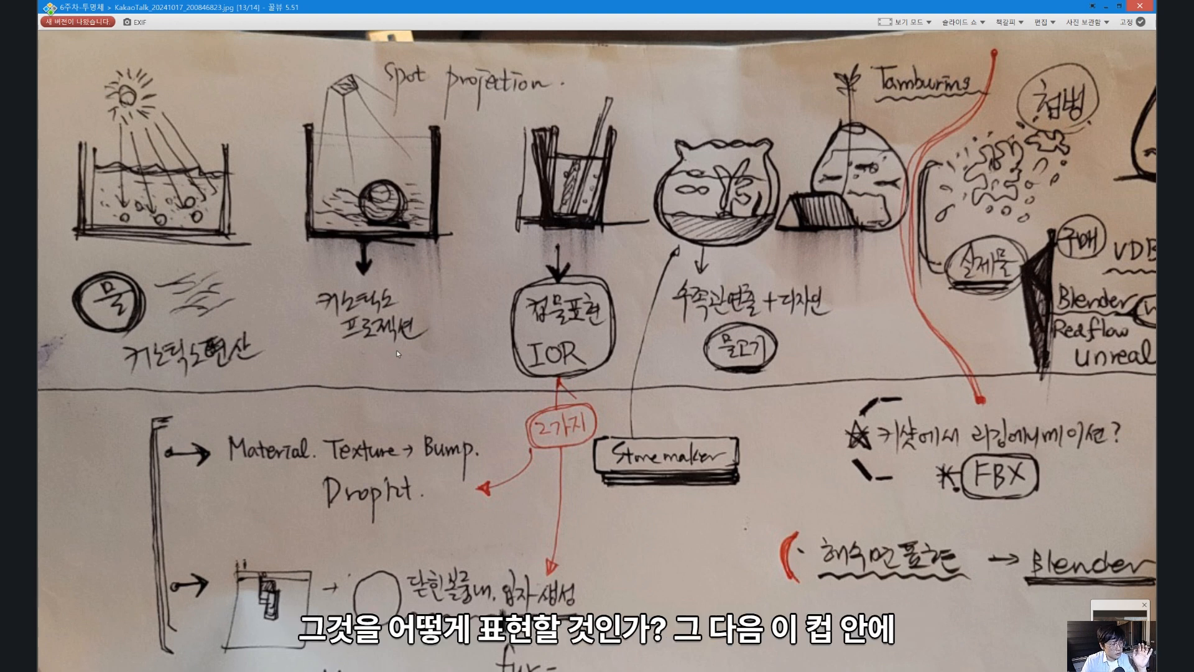
key("Right")
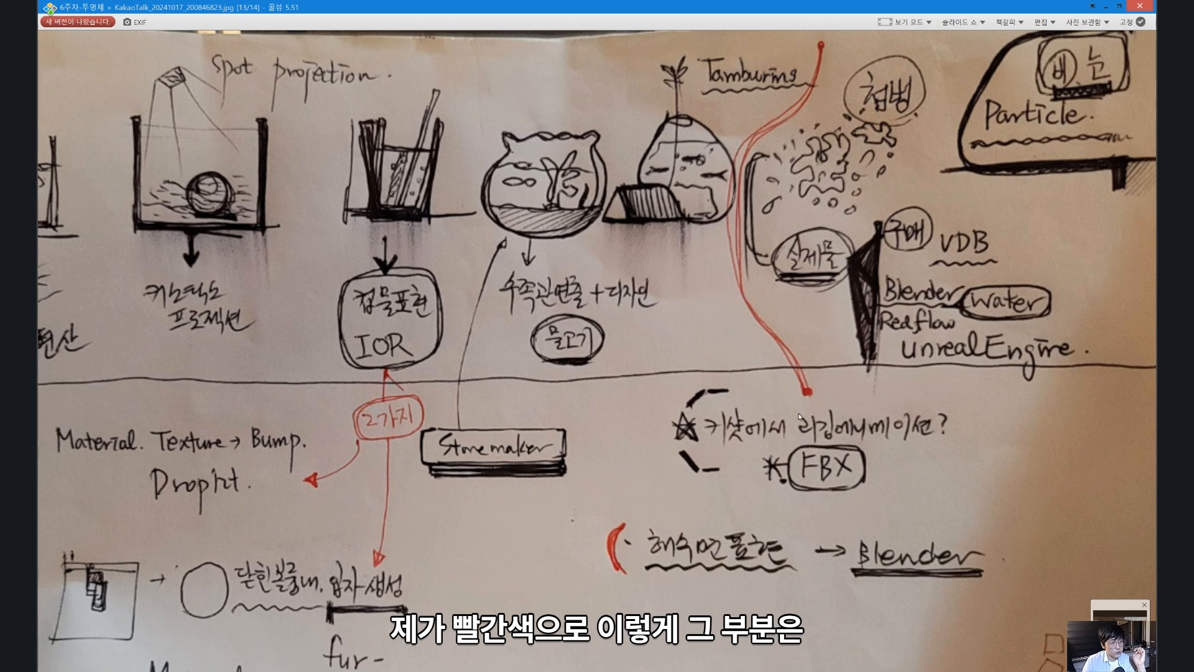
left_click_drag(691, 361, 745, 367)
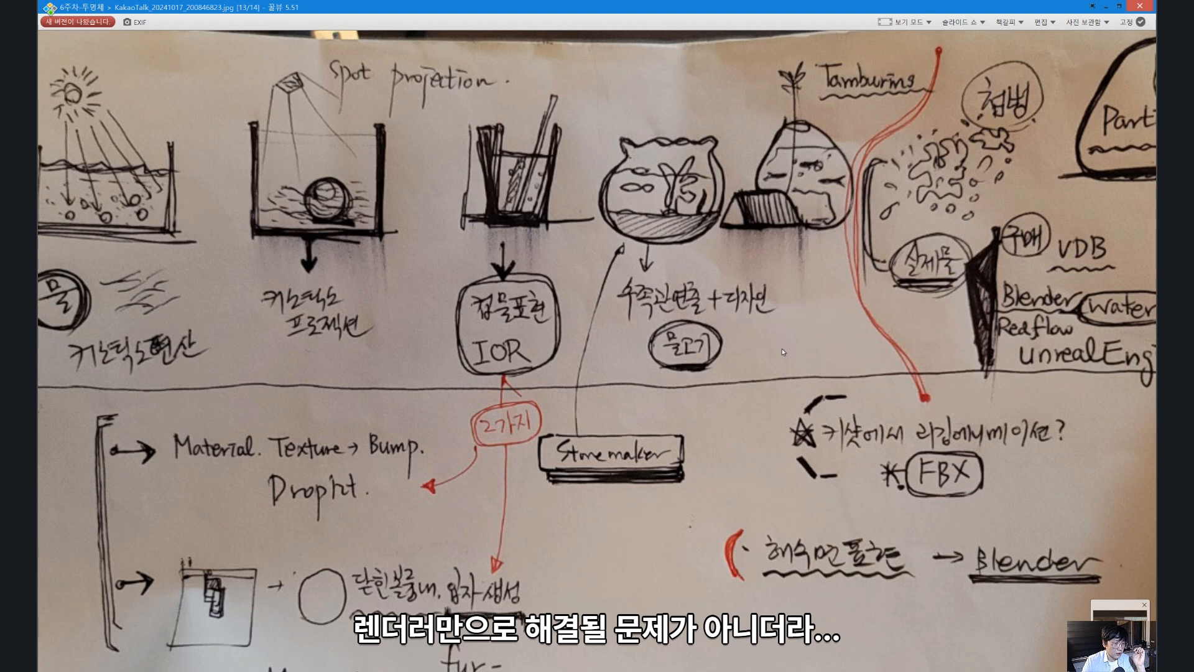
left_click_drag(783, 350, 868, 306)
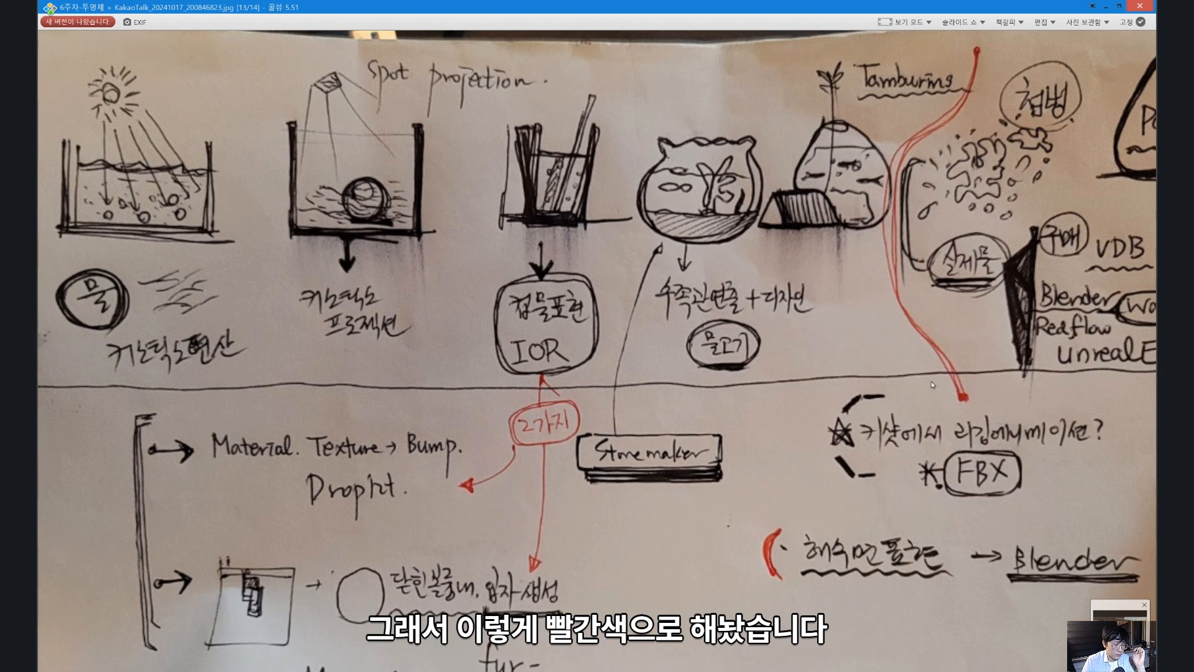
left_click_drag(728, 390, 861, 317)
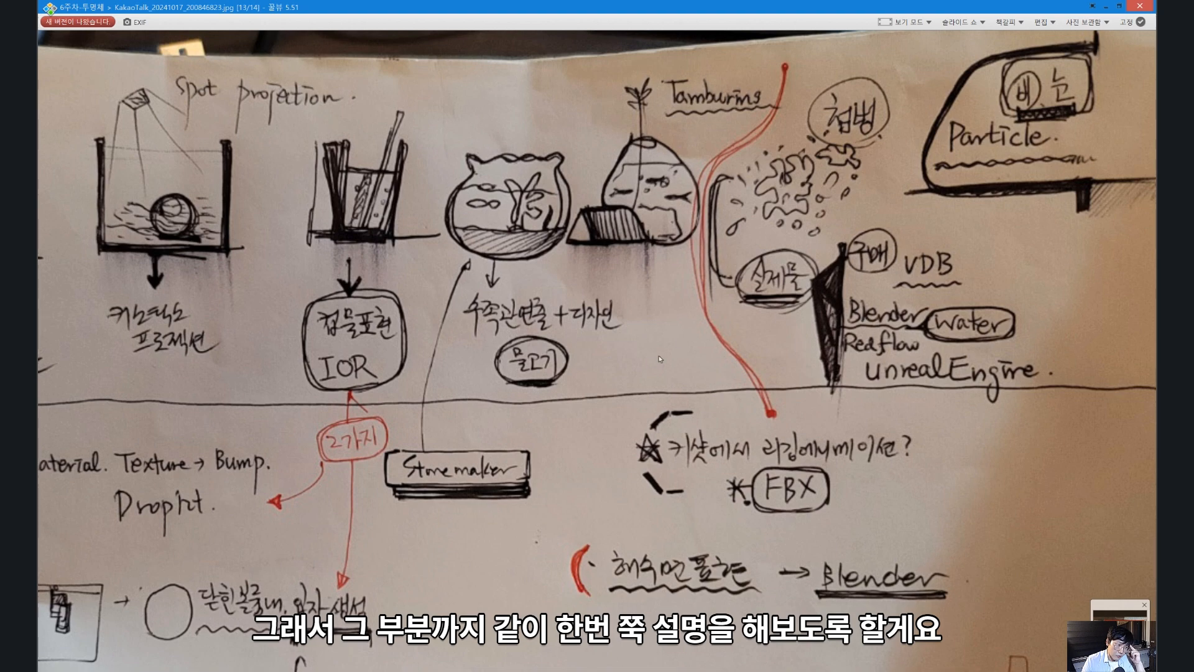
left_click_drag(467, 446, 632, 330)
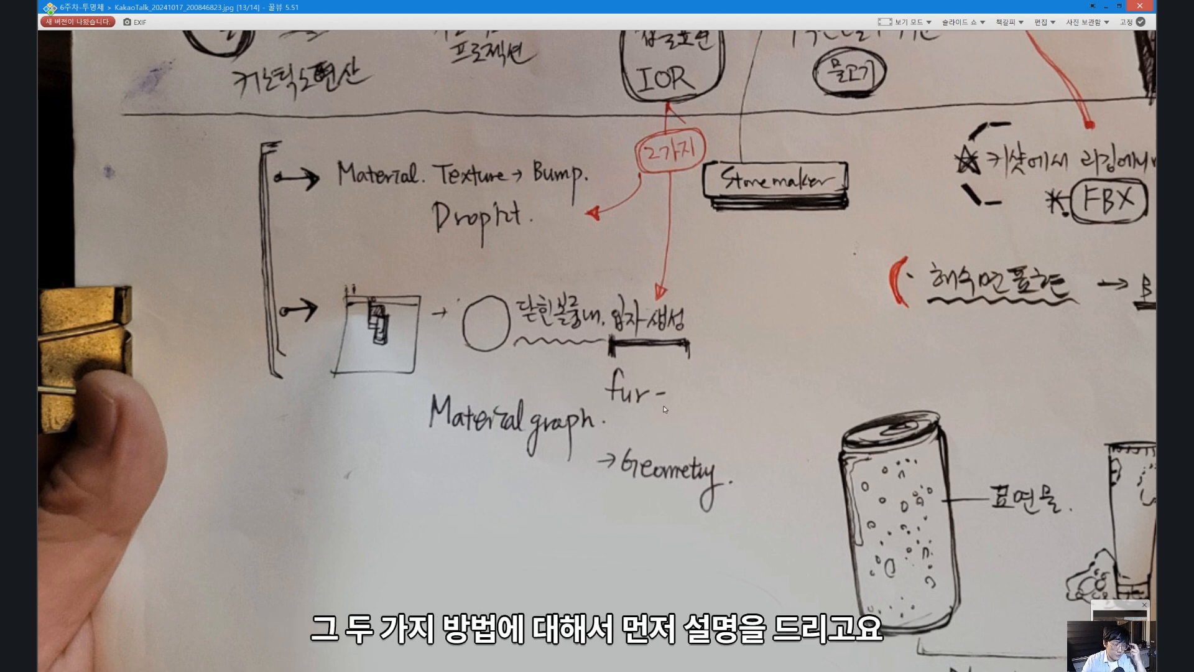
left_click_drag(831, 433, 487, 339)
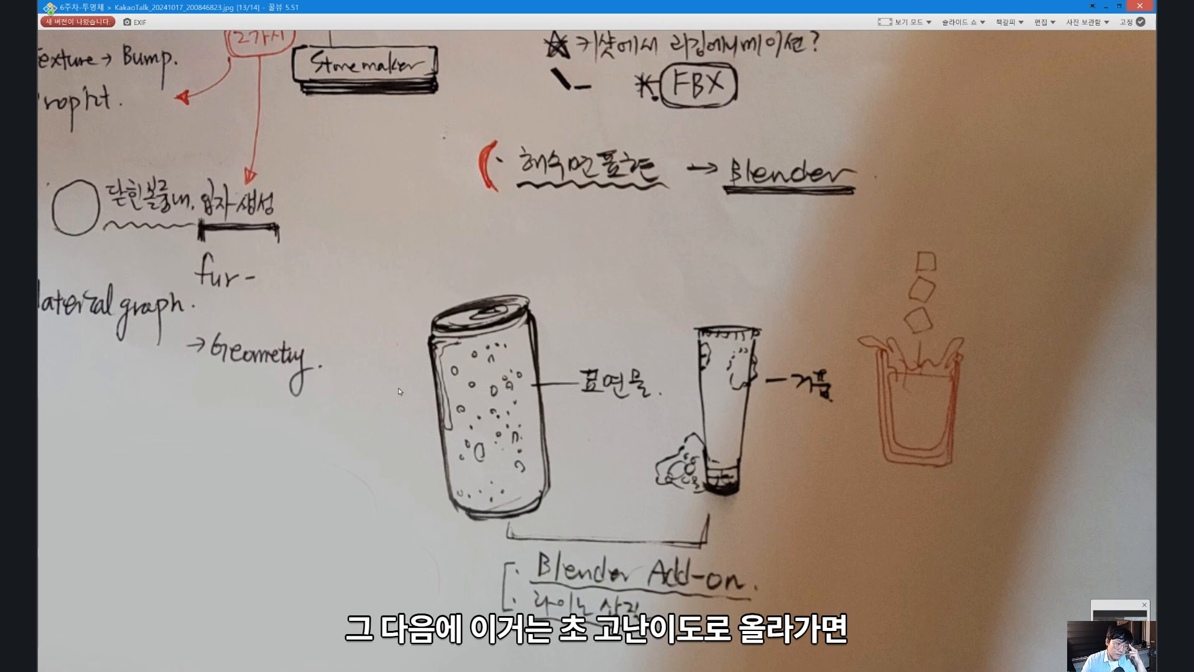
left_click_drag(428, 201, 441, 419)
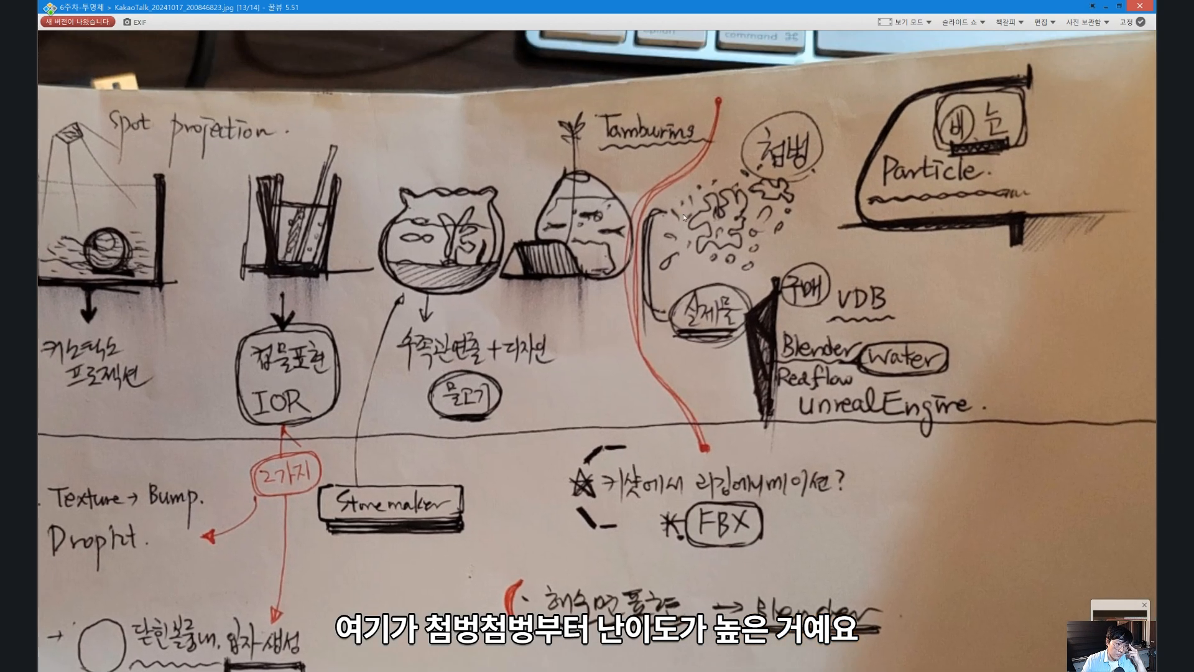
left_click_drag(750, 461, 756, 242)
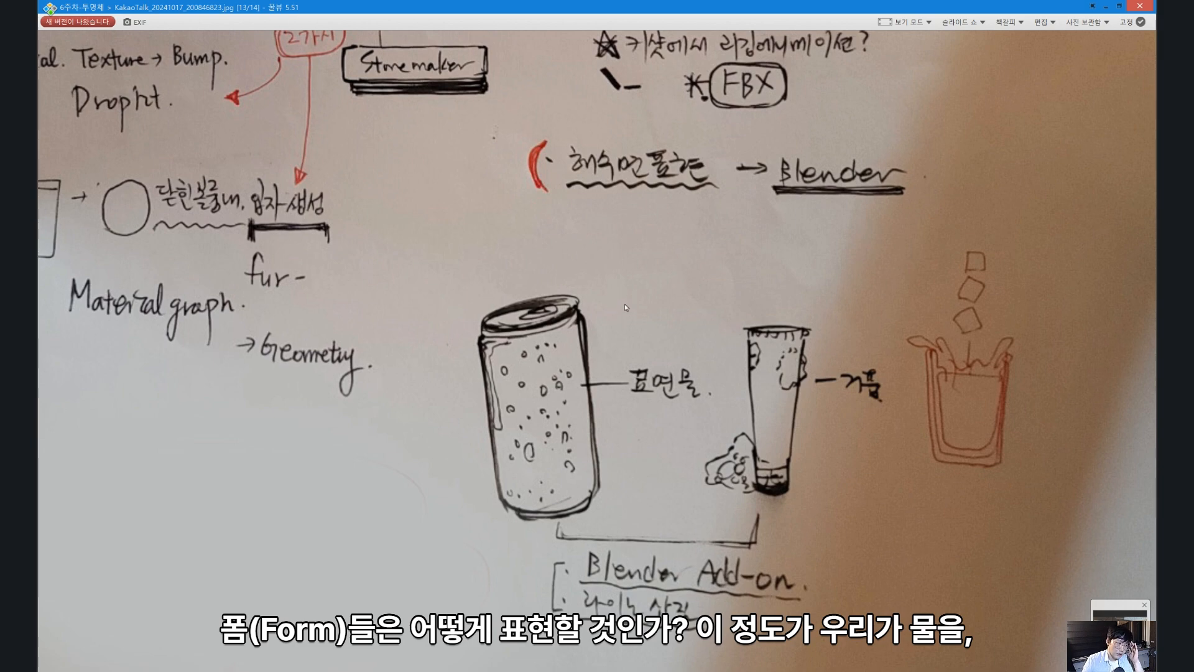
scroll(625, 303, "down", 2)
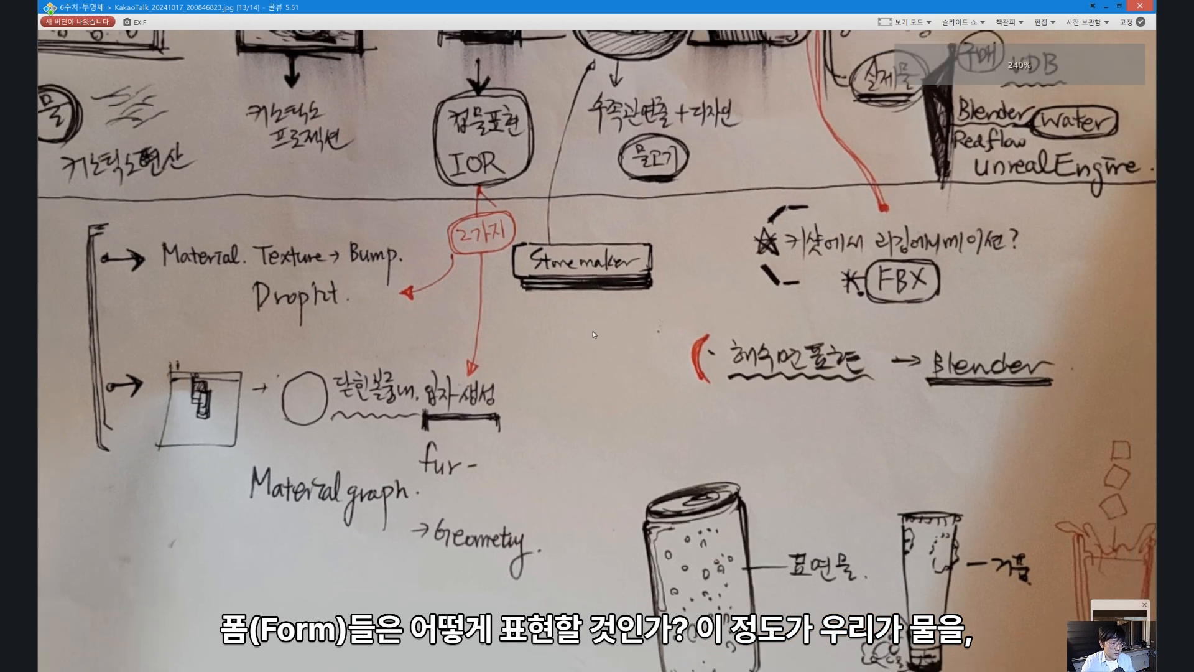
scroll(593, 335, "down", 2)
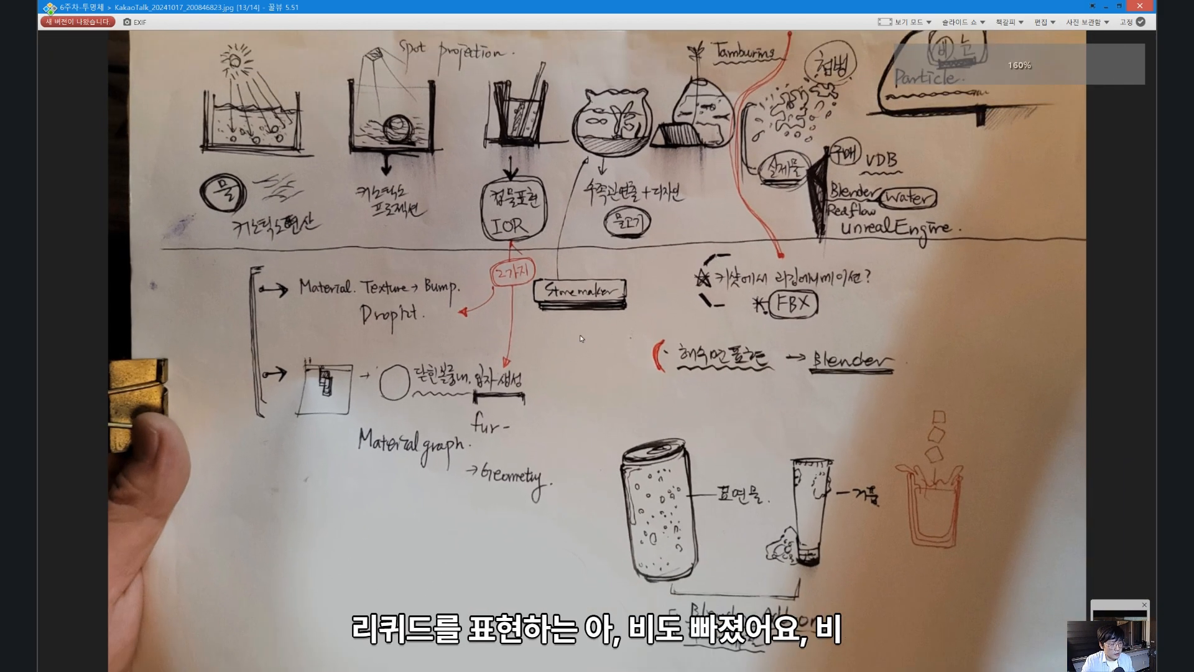
scroll(580, 335, "down", 1)
scroll(580, 335, "up", 1)
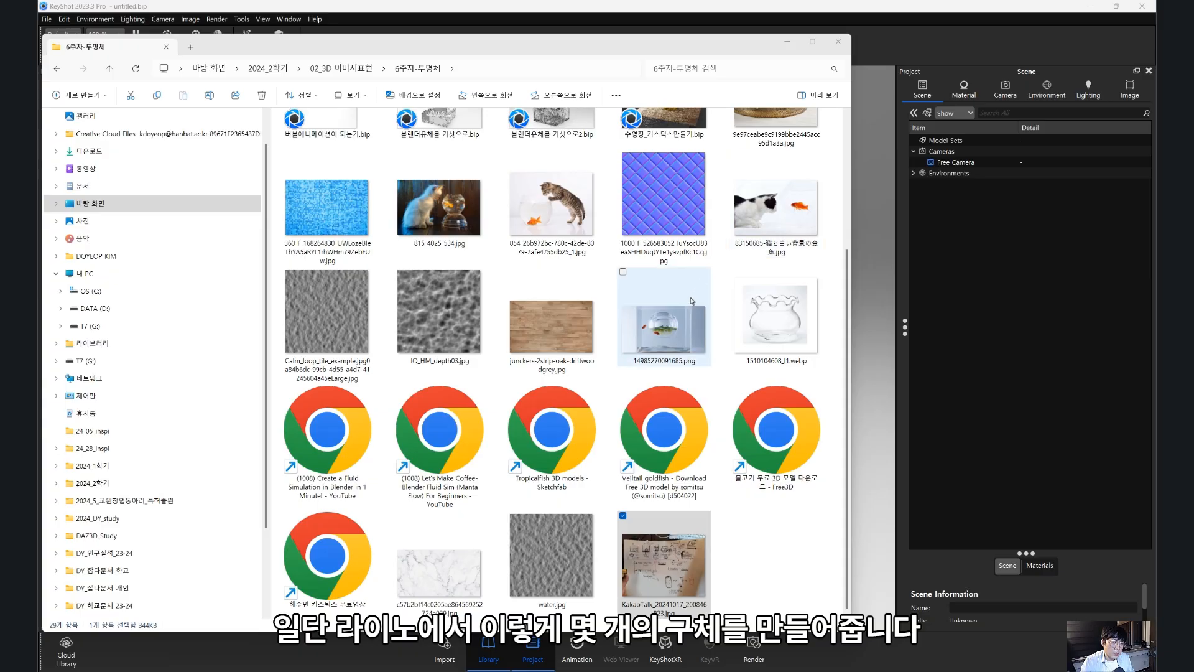
- Switch to Rhino and examine the row of spheres and the green plane against the construction grid
key("alt+Tab")
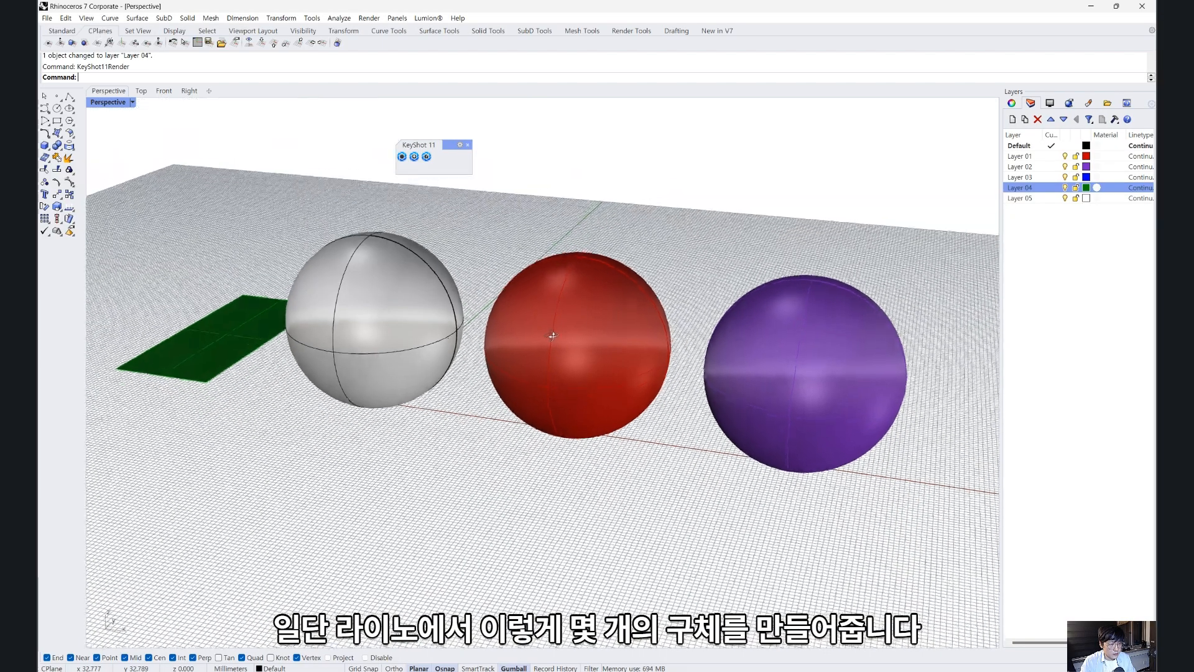
right_click_drag(553, 336, 497, 393)
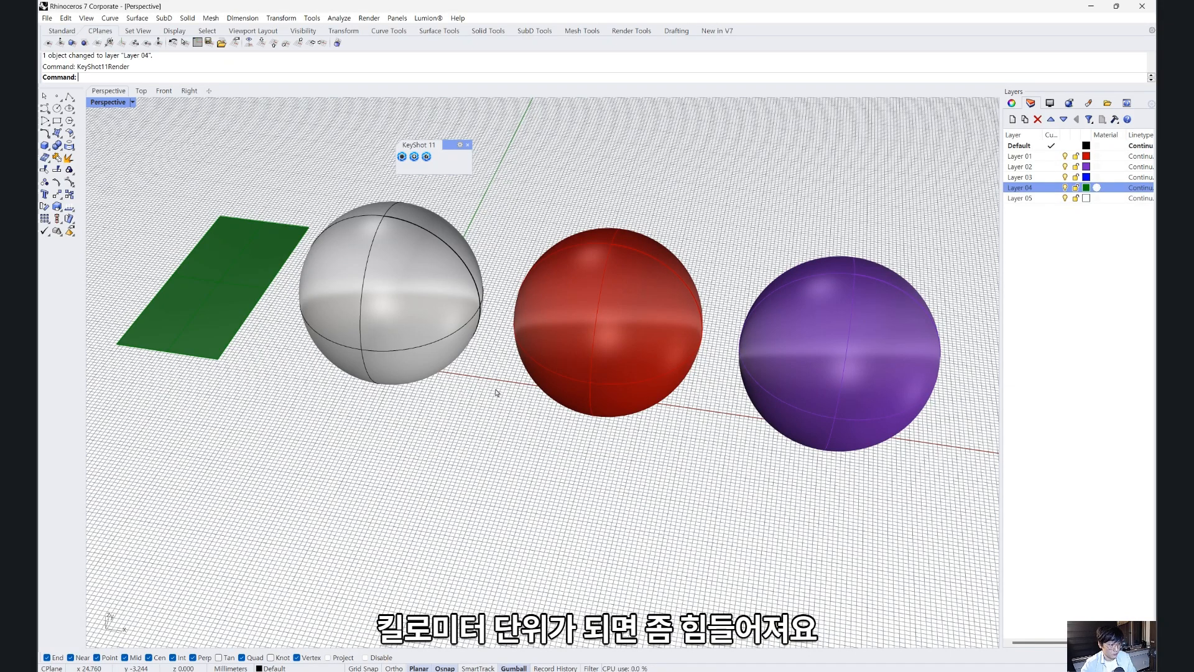
scroll(496, 392, "up", 8)
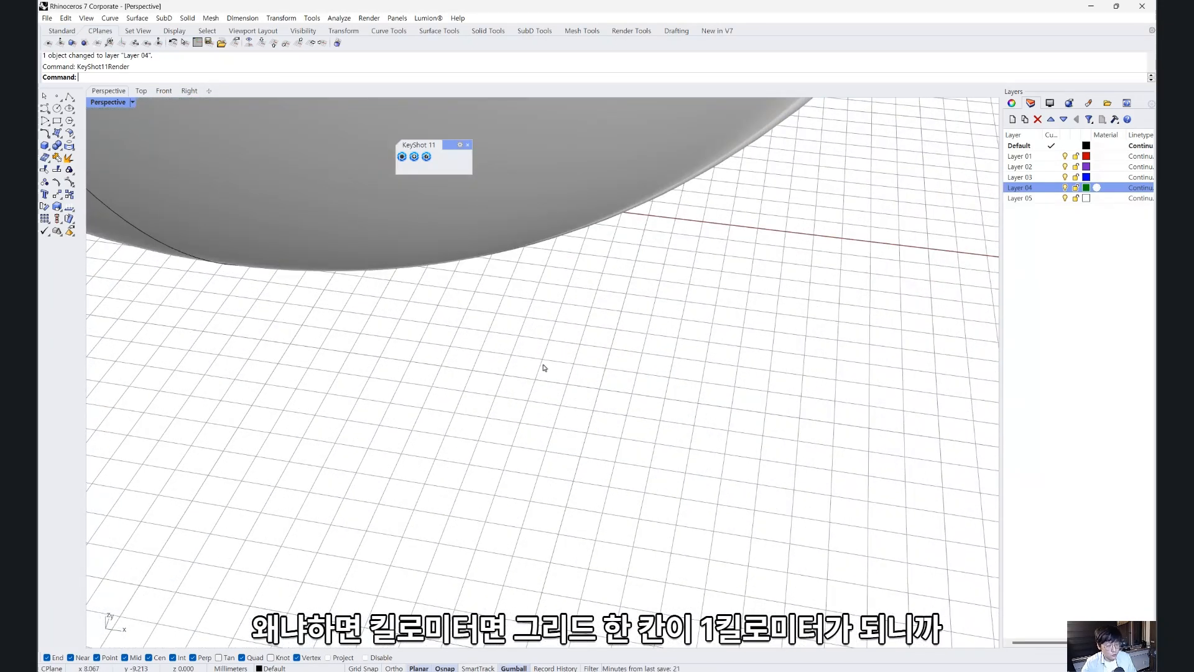
scroll(543, 368, "down", 7)
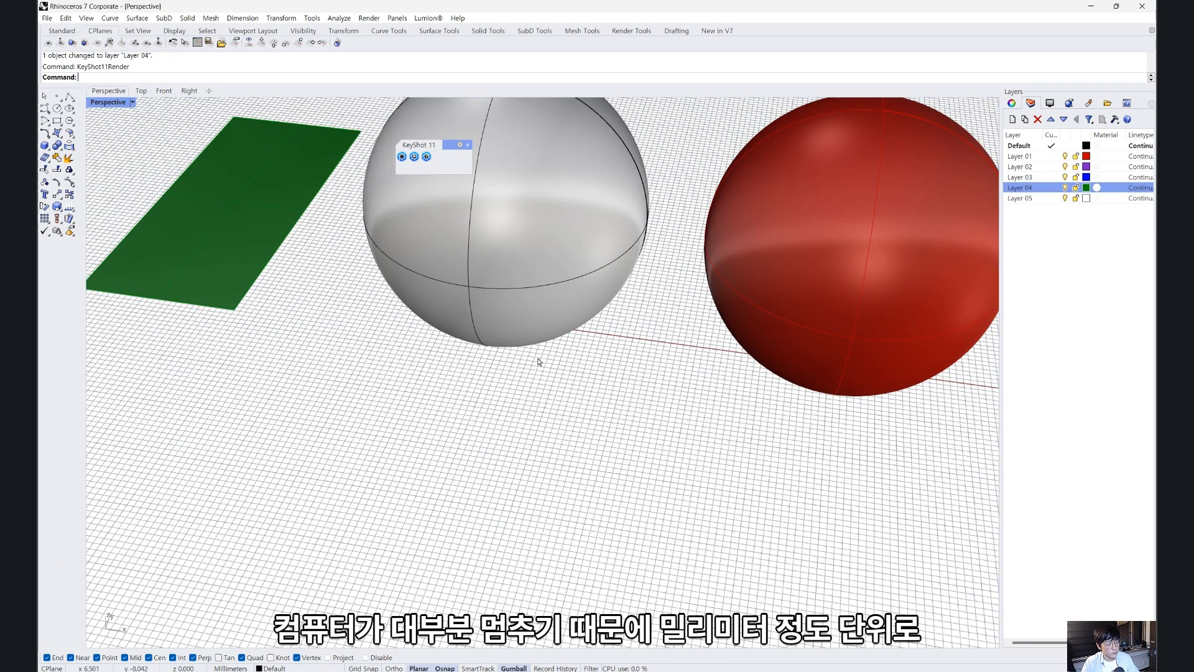
scroll(539, 361, "down", 5)
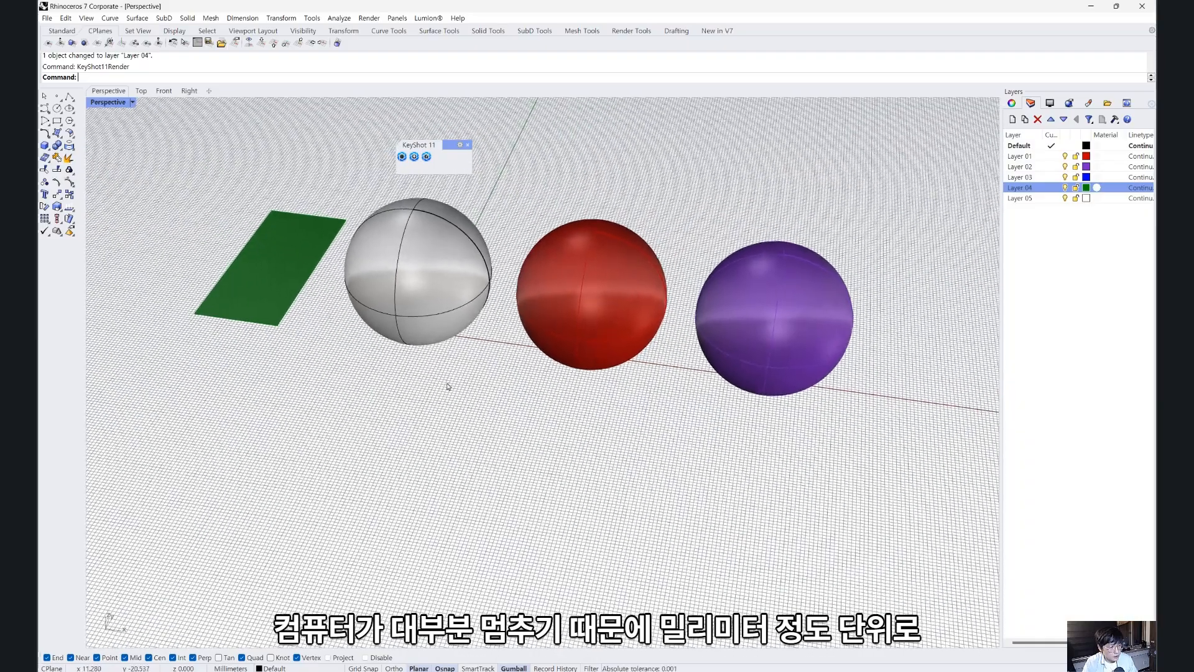
right_click_drag(447, 386, 476, 369)
- Duplicate the purple sphere along the X axis to add a fourth sphere at the end of the row
left_click(443, 314)
left_click(563, 319)
left_click(734, 327)
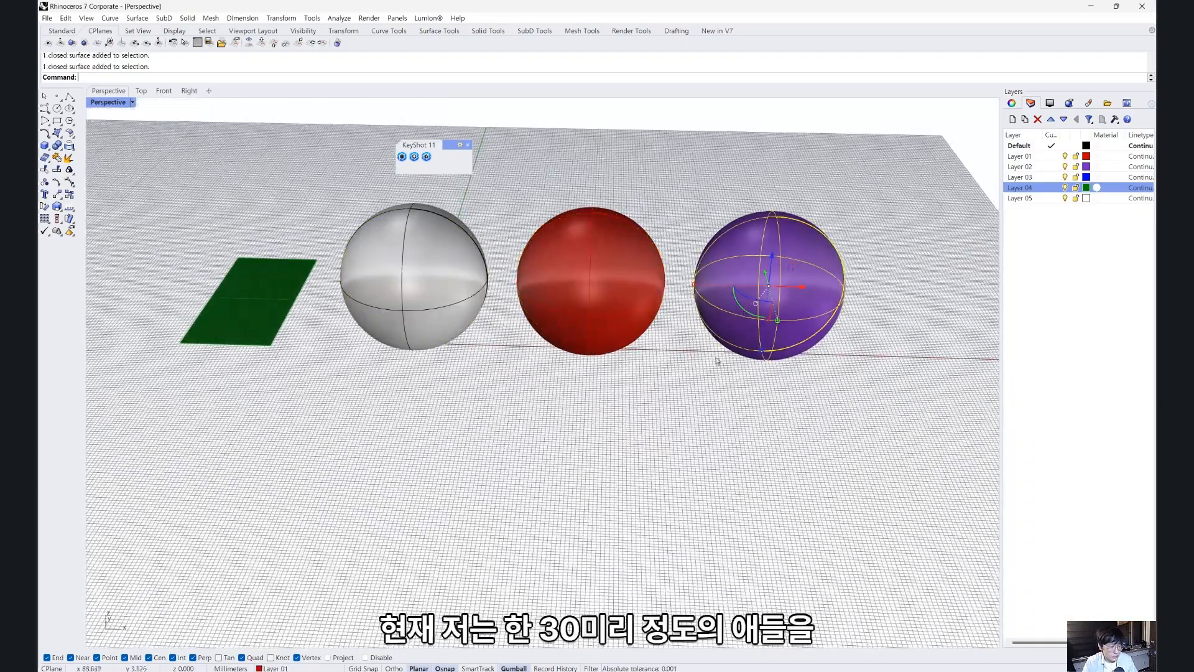
right_click_drag(700, 389, 573, 414, "shift")
left_click_drag(688, 304, 872, 334, "alt")
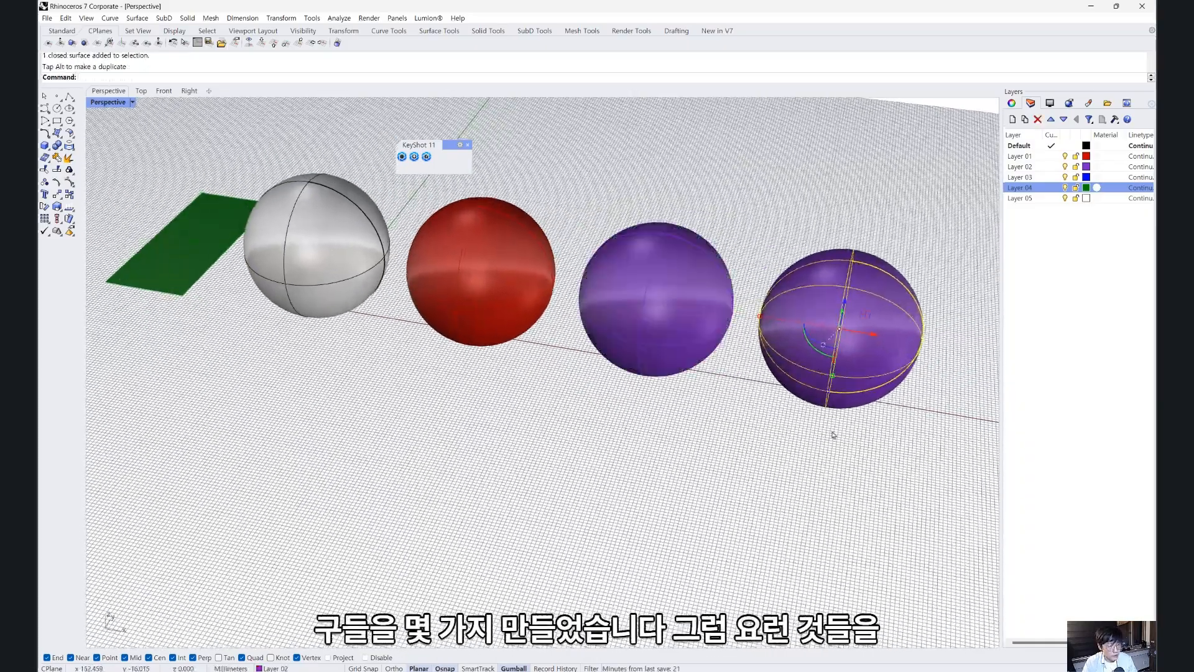
- Move the duplicated sphere to Layer 05 and check the selection of the first and last spheres
right_click_drag(834, 435, 775, 431, "shift")
right_click(1020, 198)
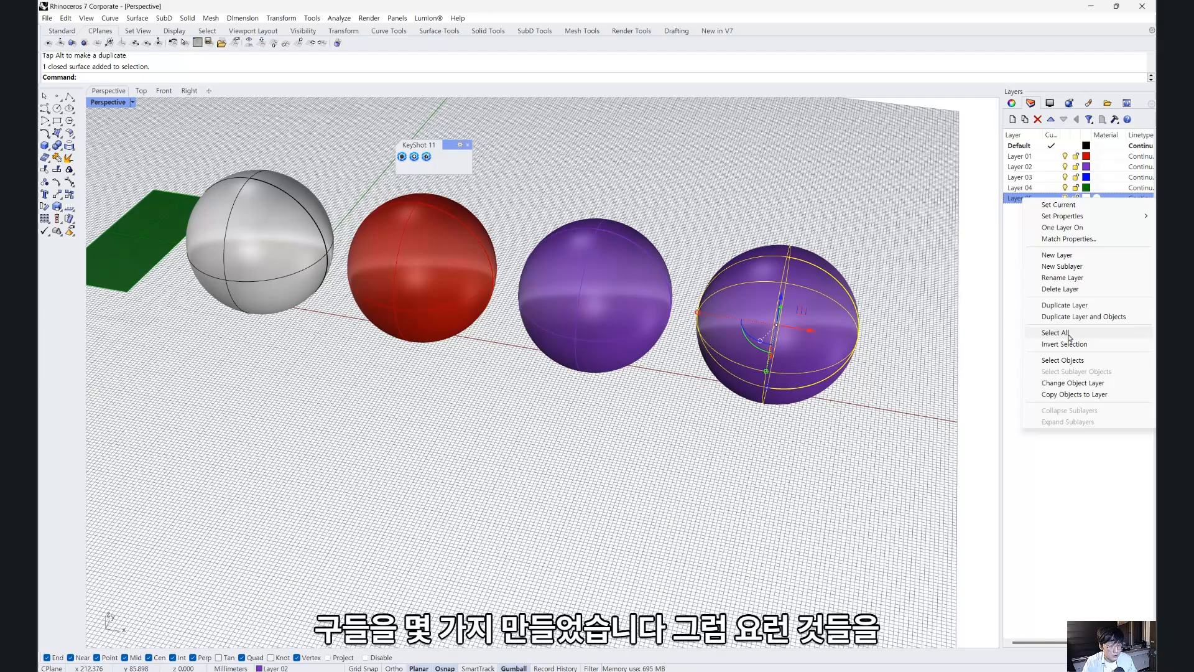
left_click(1068, 383)
scroll(626, 459, "down", 5)
scroll(623, 436, "up", 5)
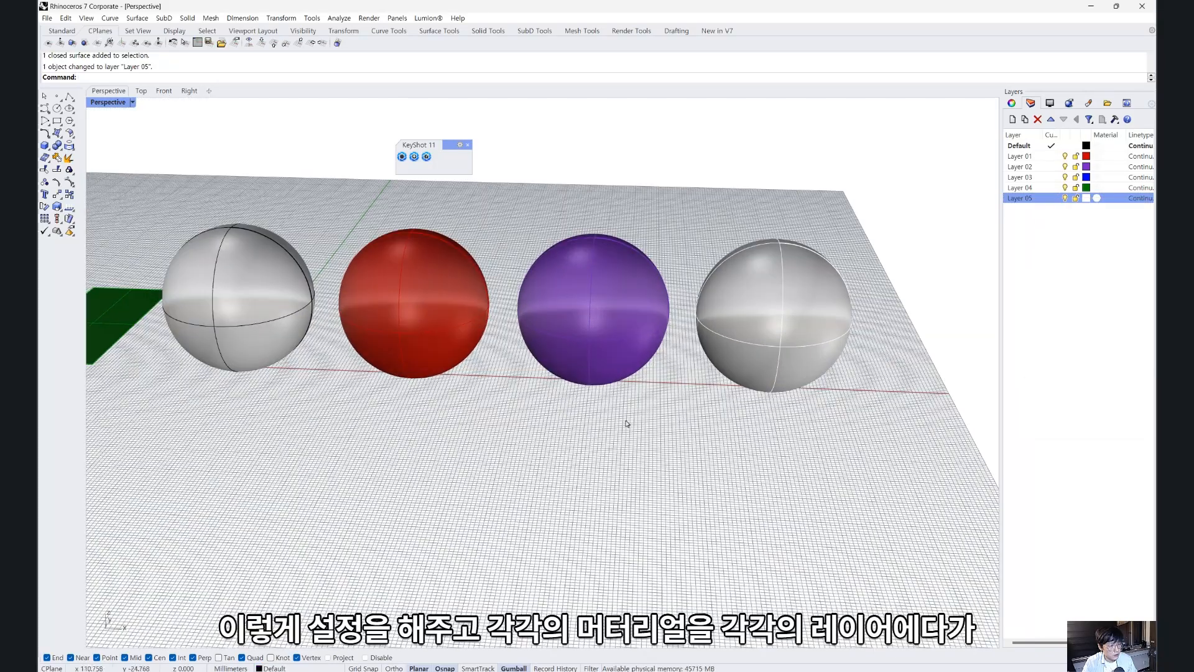
right_click_drag(627, 424, 619, 448)
left_click(846, 344)
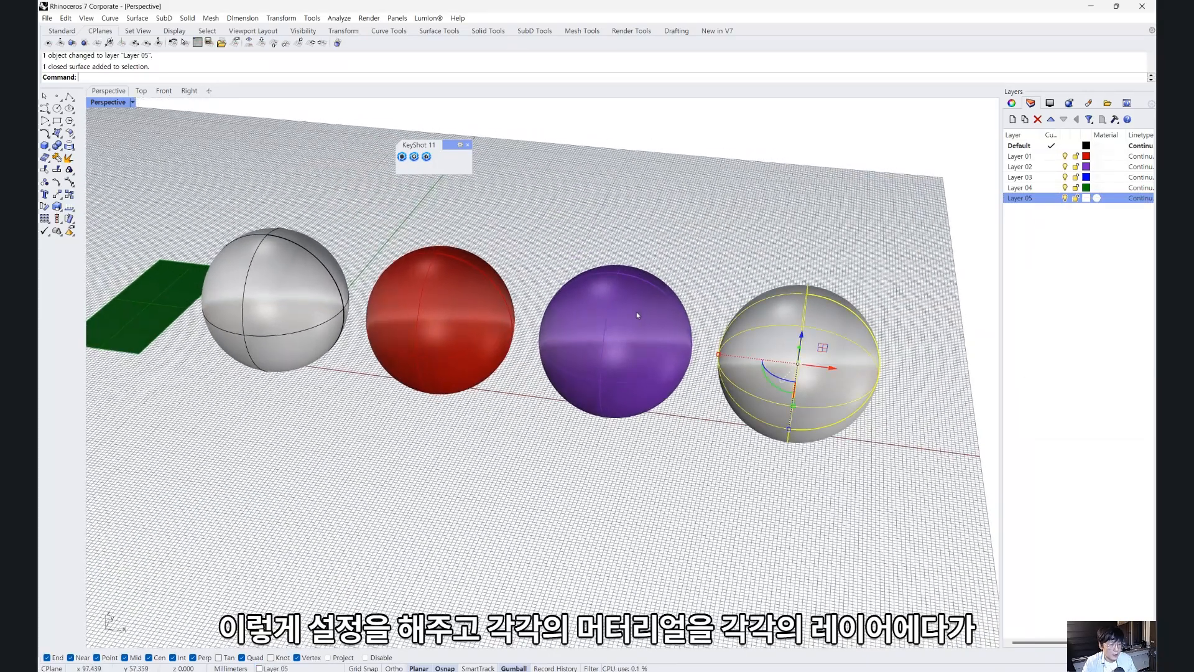
left_click(277, 298)
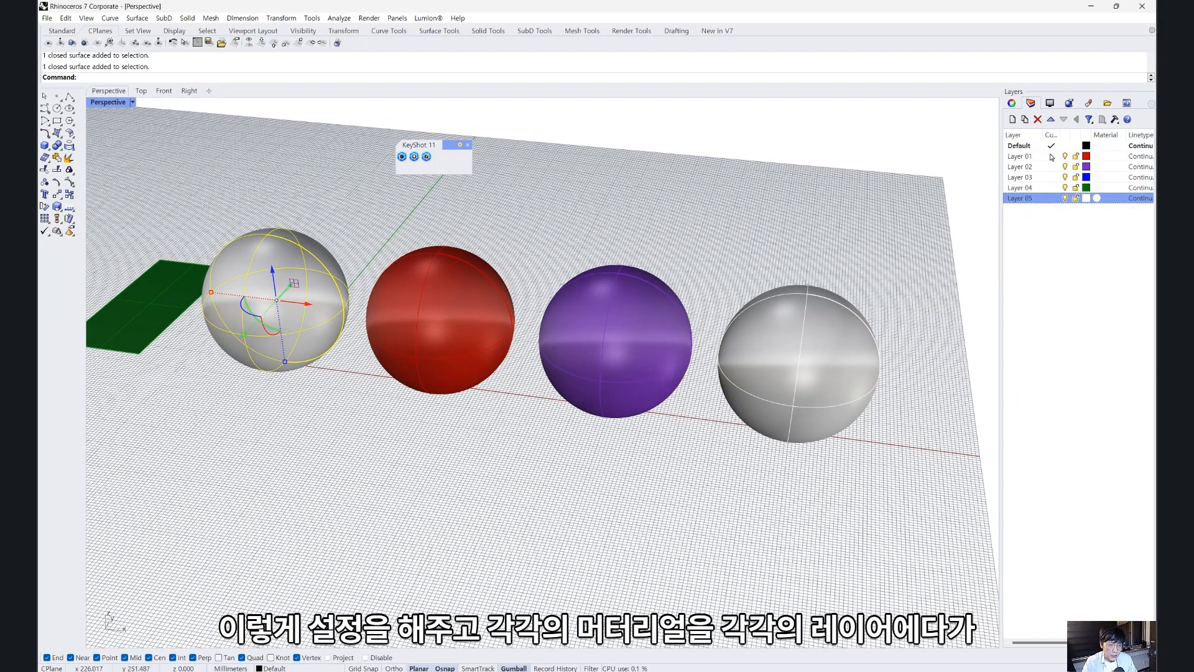
left_click(733, 213)
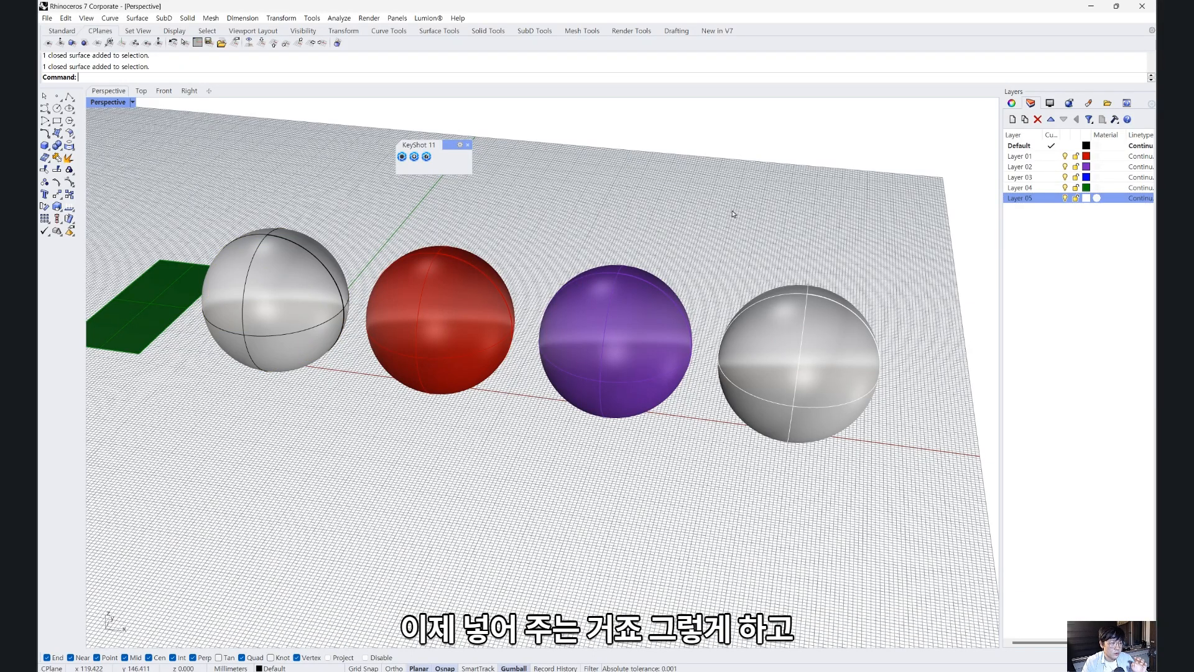
- Send the Rhino model to KeyShot with the KeyShot 11 plugin's render command and switch to KeyShot
left_click_drag(446, 144, 462, 137)
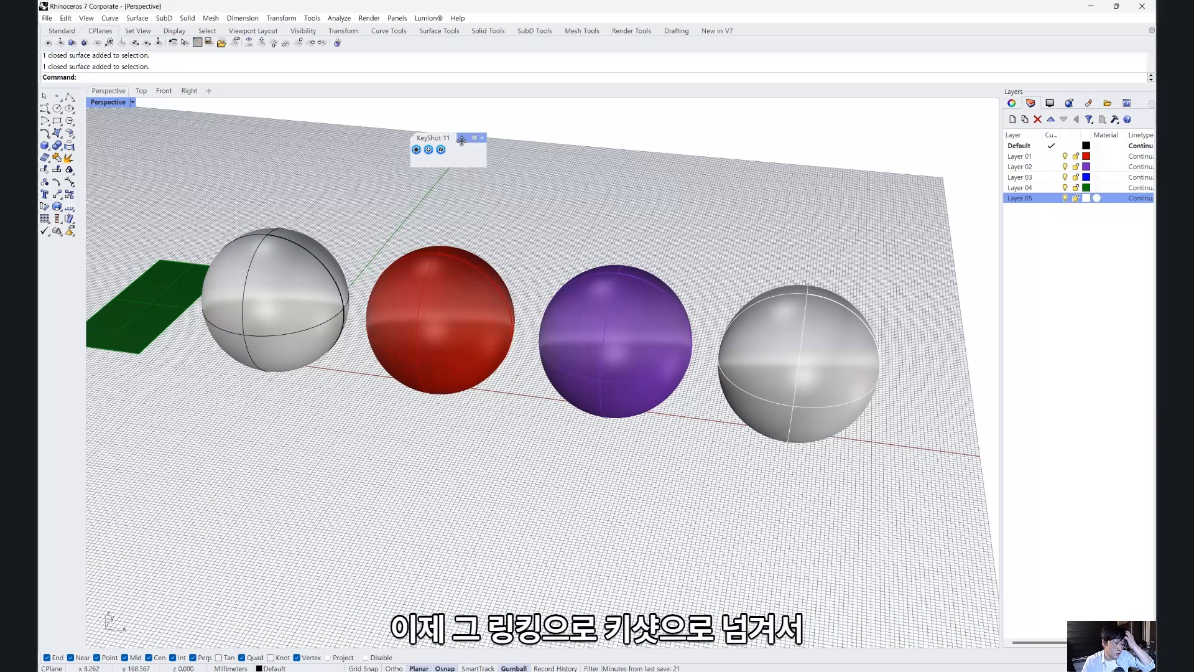
left_click(428, 150)
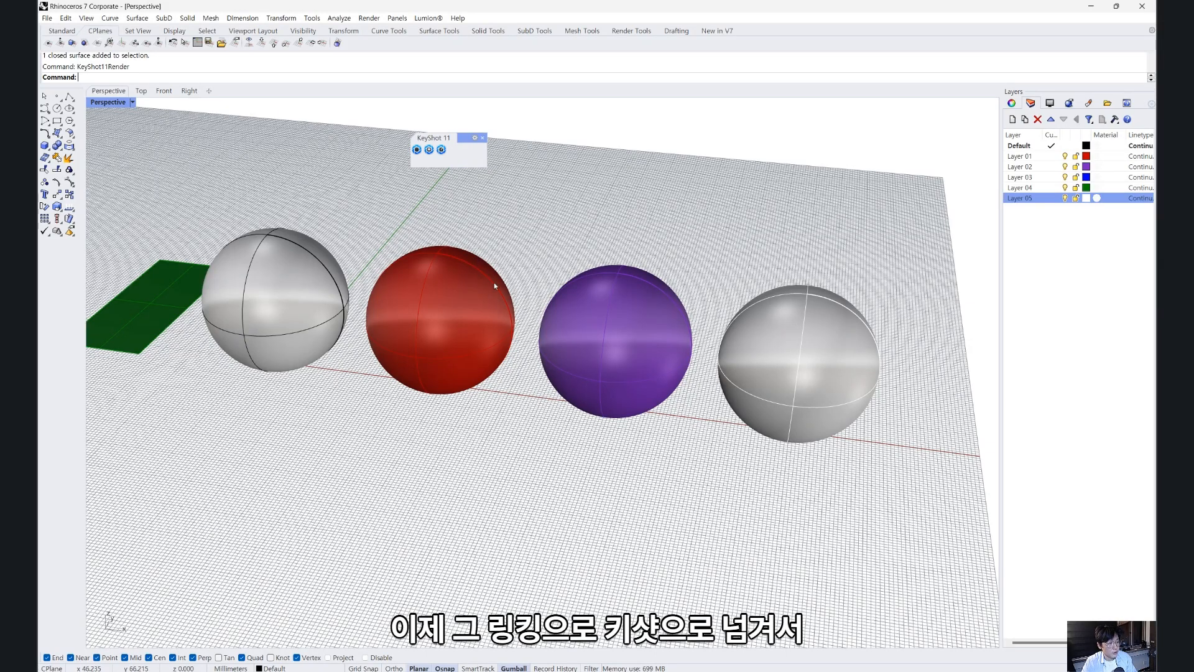
key("alt+Tab")
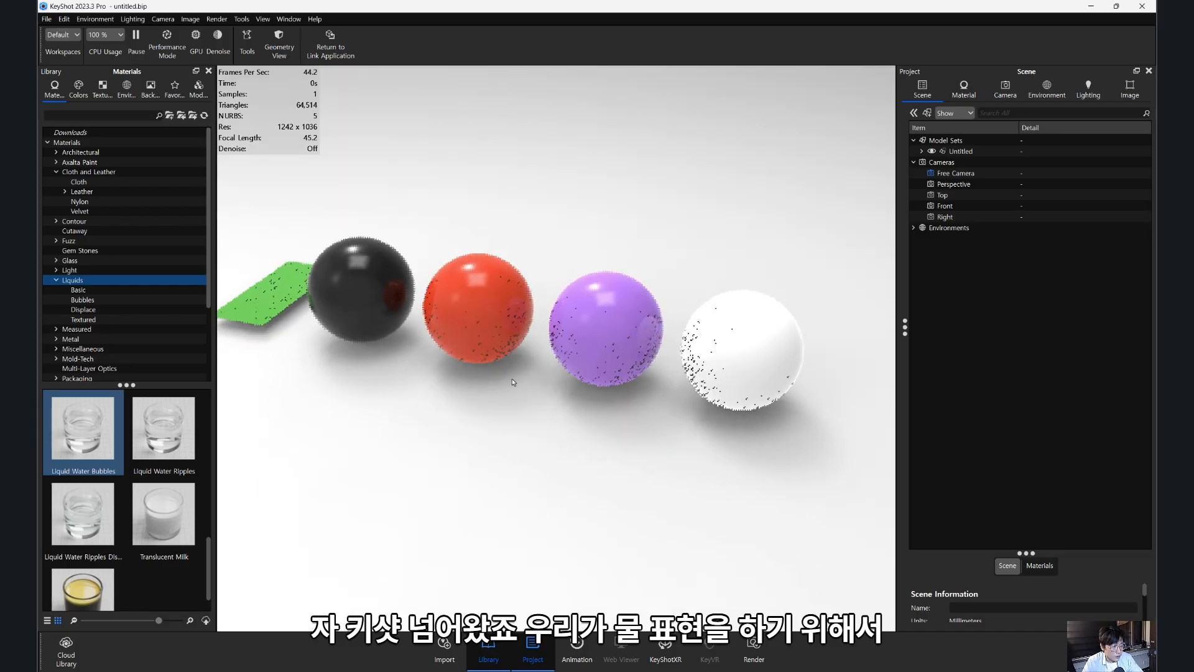
- Apply the Liquid Water Bubbles material from the Liquids > Bubbles library to the black sphere
middle_click_drag(513, 383, 672, 428)
scroll(614, 402, "up", 5)
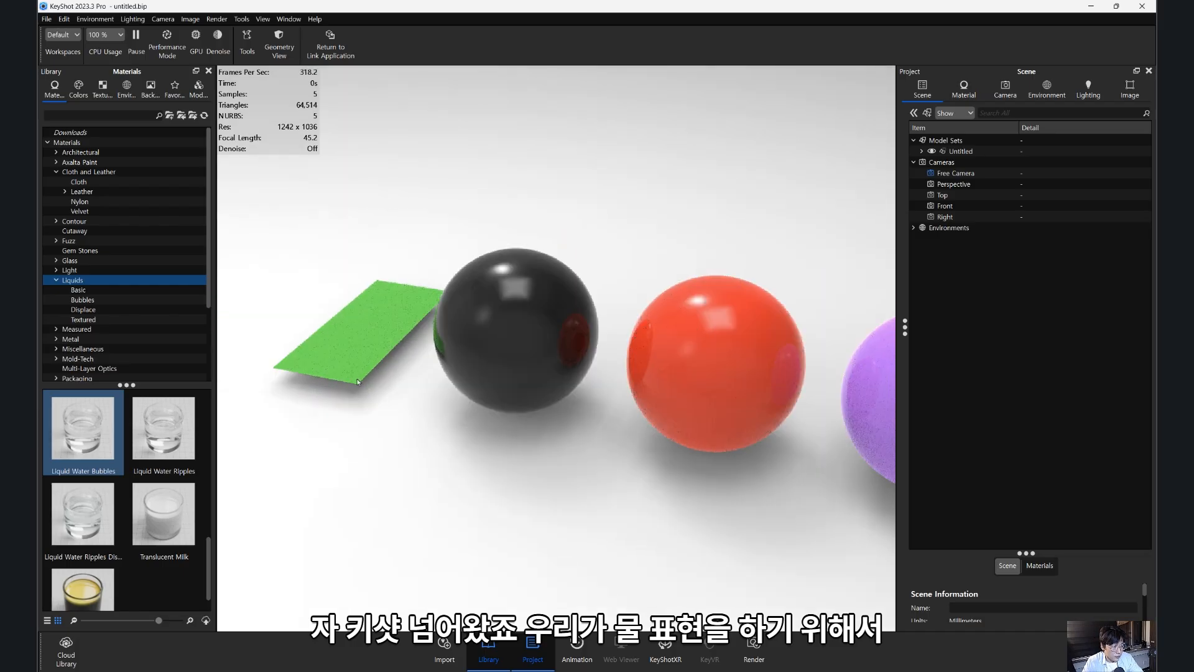
double_click(73, 280)
left_click(113, 438)
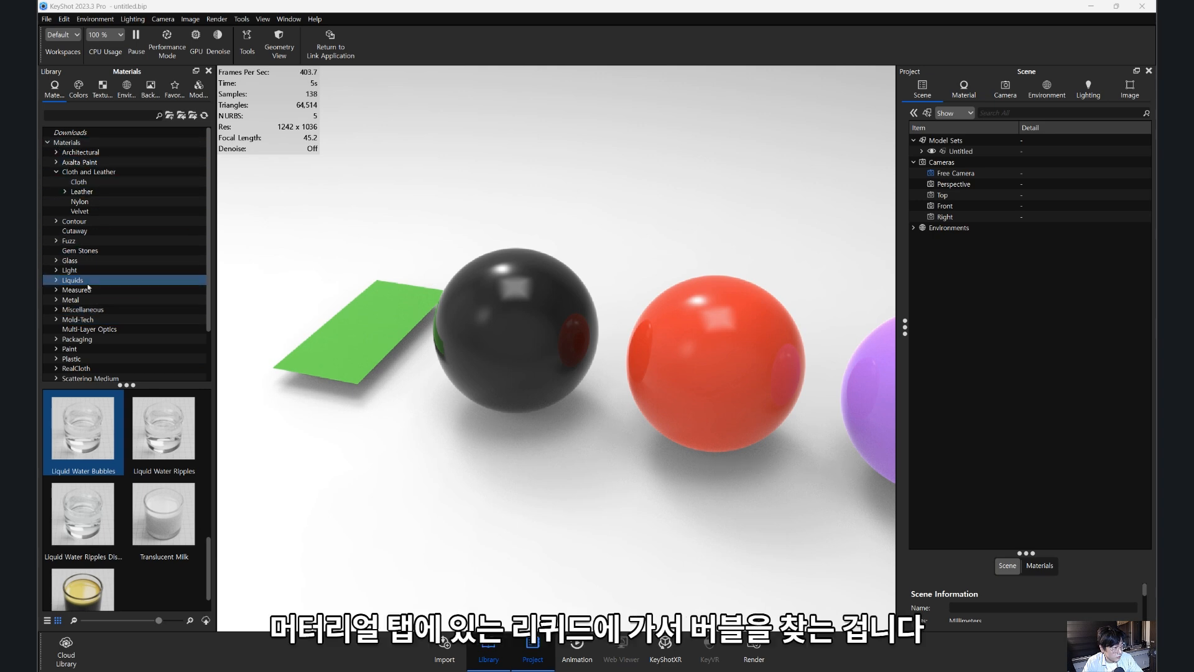
left_click(56, 281)
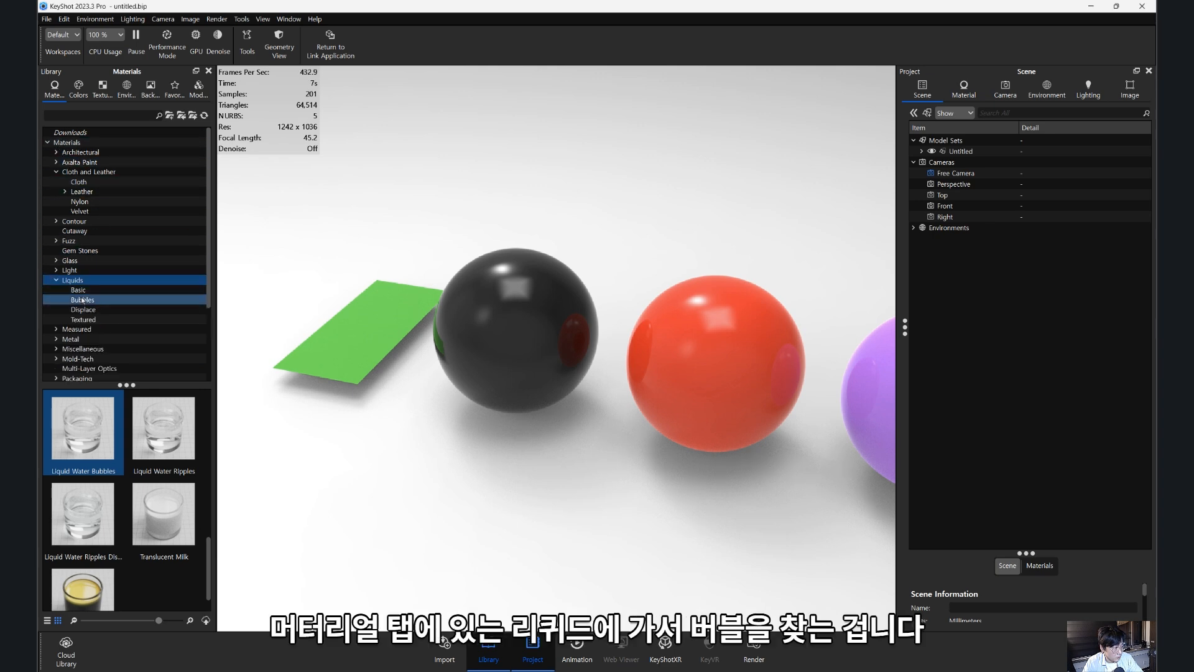
left_click(83, 300)
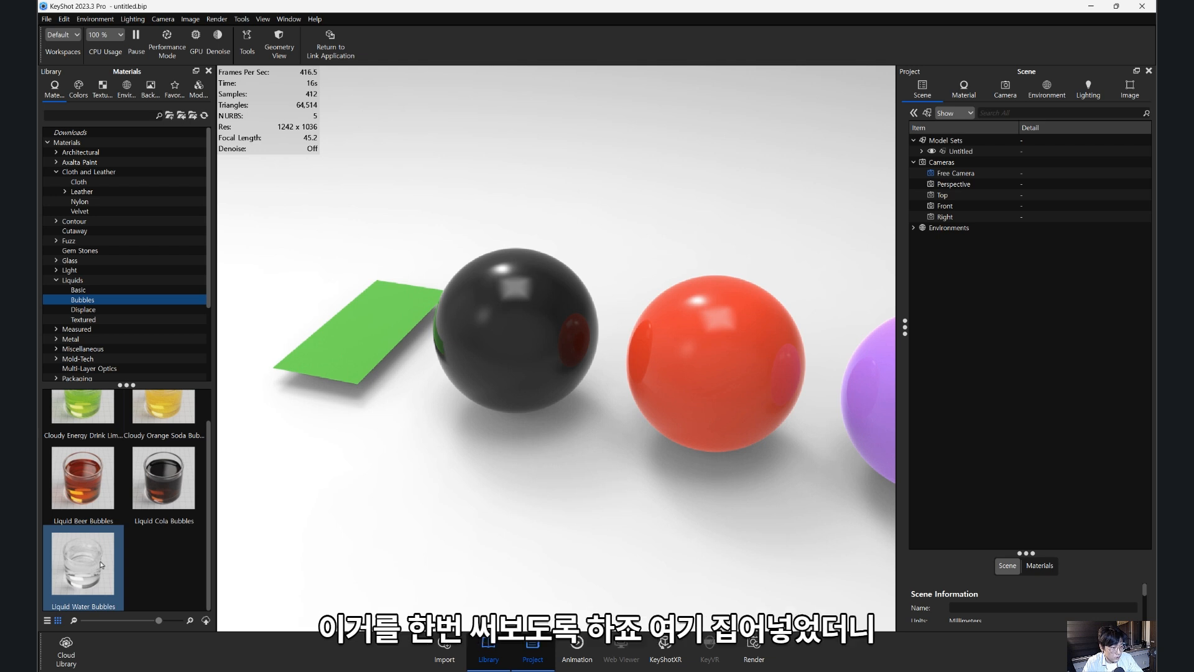
left_click_drag(80, 583, 495, 343)
scroll(495, 343, "up", 10)
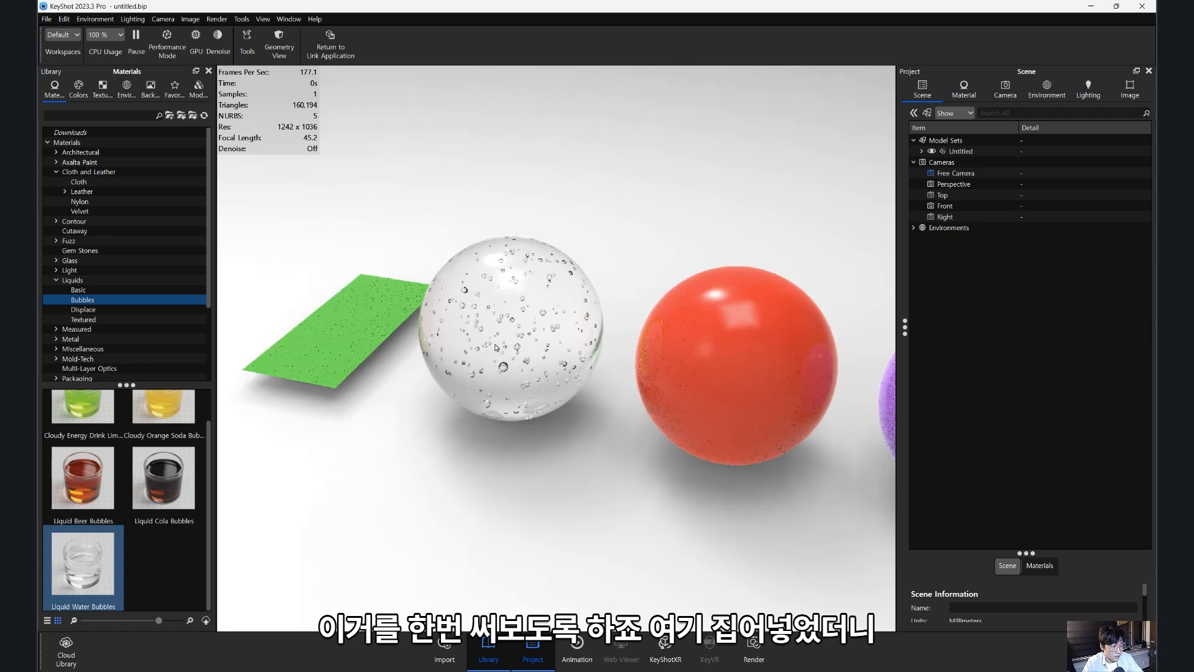
scroll(537, 358, "up", 5)
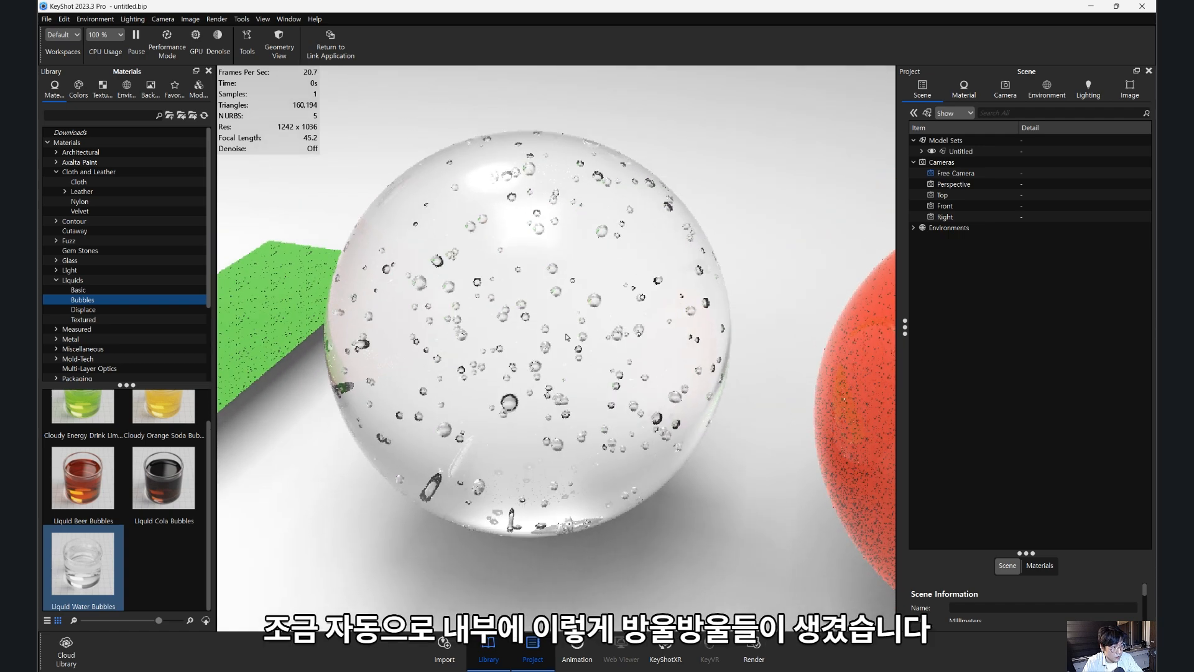
- Examine the bubbles in the clear sphere and its water bubbles material's properties, textures and labels
scroll(532, 317, "up", 3)
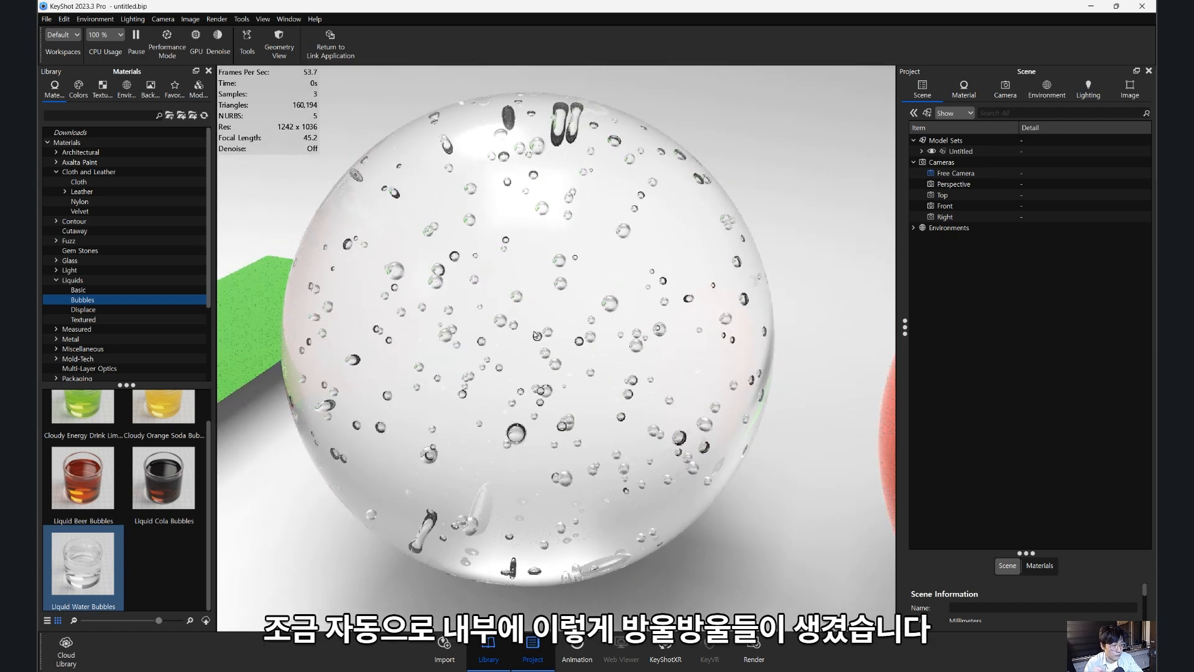
scroll(643, 324, "down", 3)
double_click(638, 317)
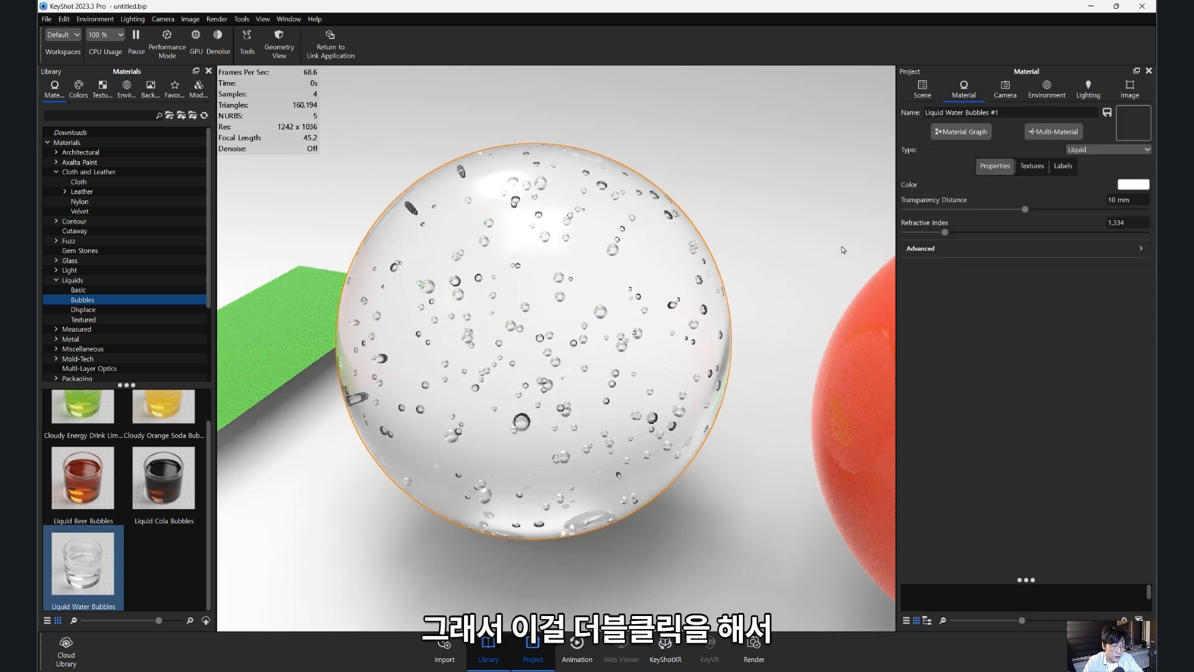
left_click(1032, 167)
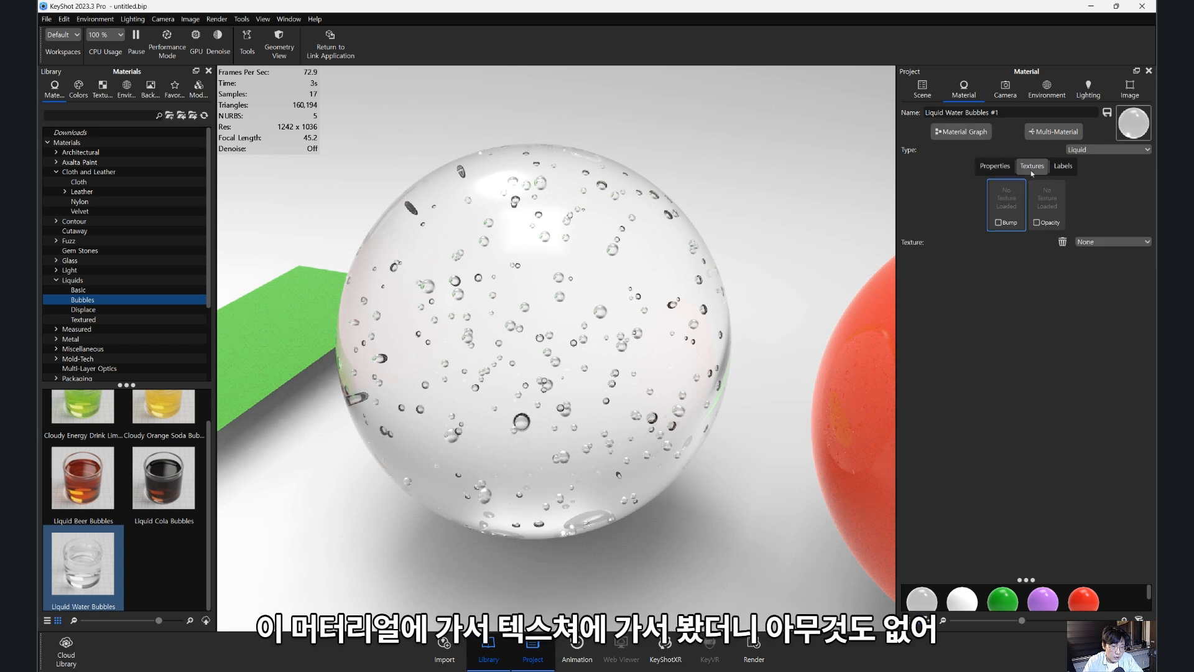
left_click(996, 166)
left_click(1032, 166)
left_click(995, 167)
left_click(1026, 166)
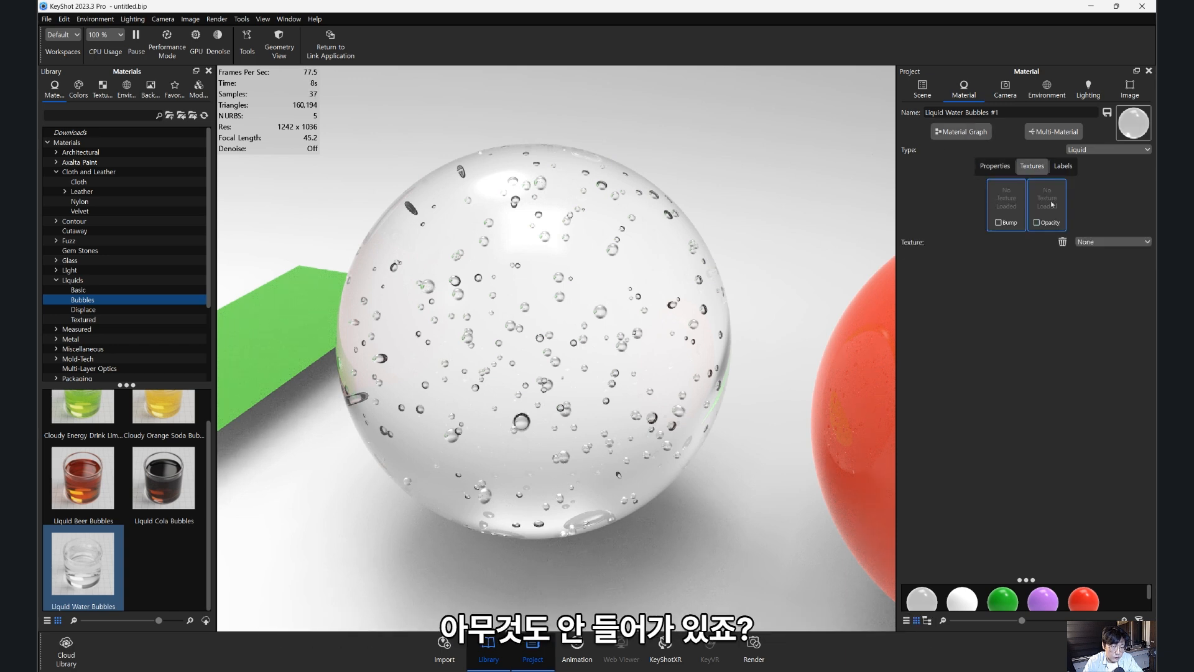
left_click(1064, 166)
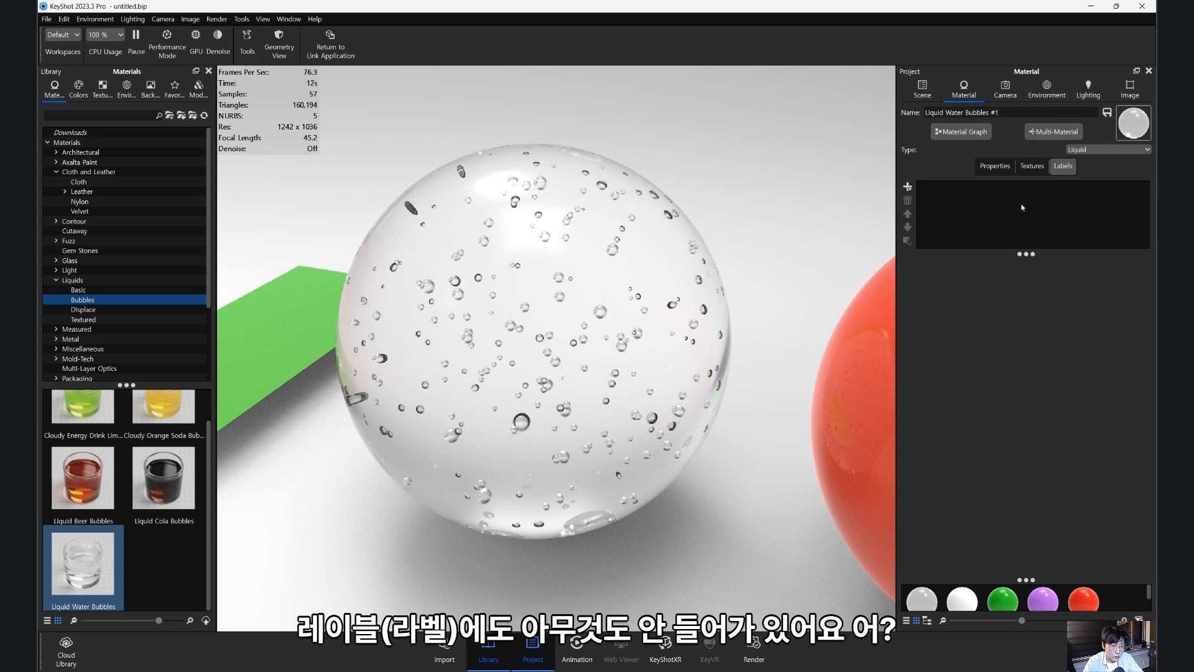
left_click(1032, 166)
left_click(995, 166)
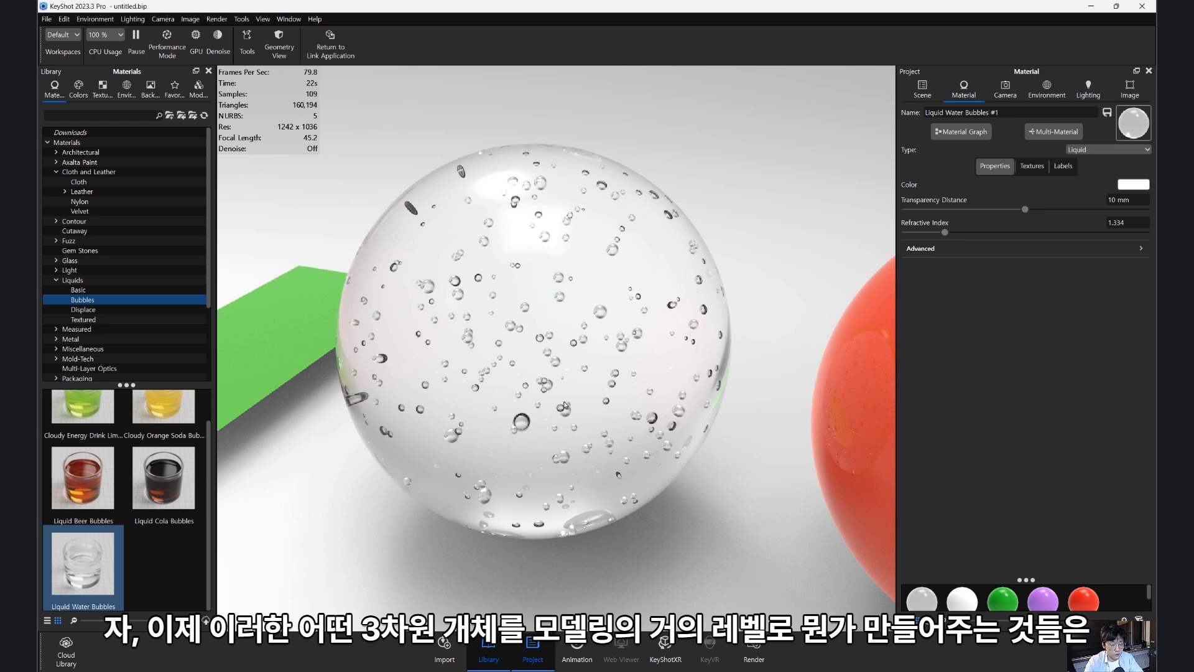
- Open the water bubbles material's graph beside the sphere and space the Liquid node farther above the Bubbles node
left_click(961, 131)
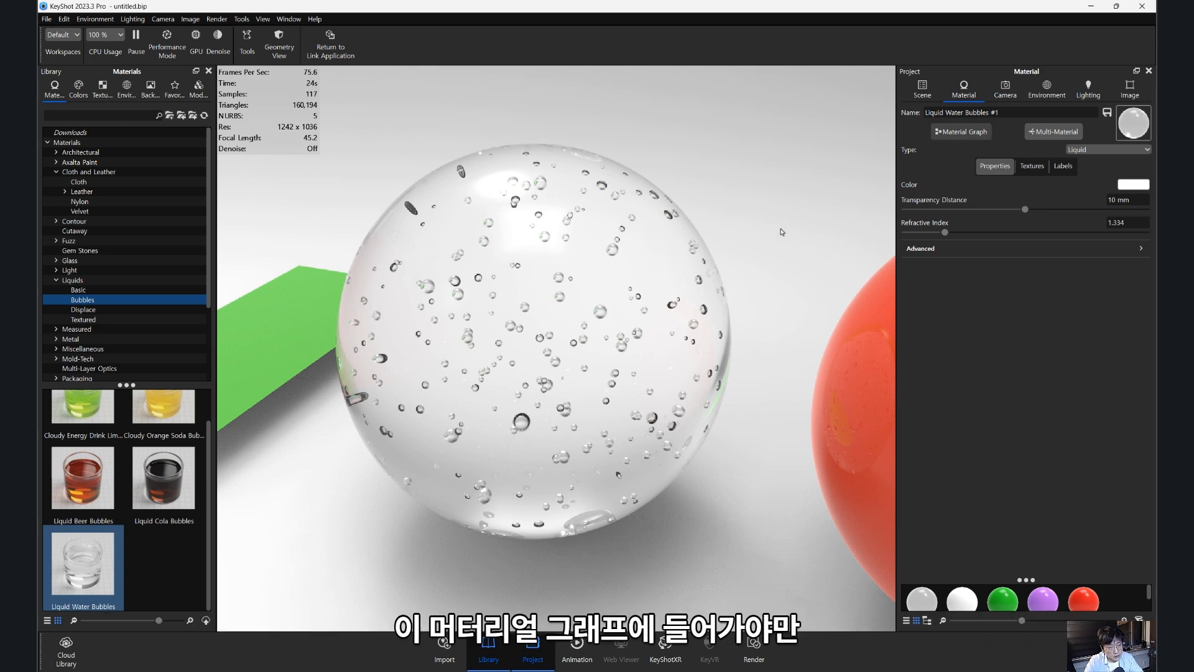
left_click_drag(496, 138, 975, 113)
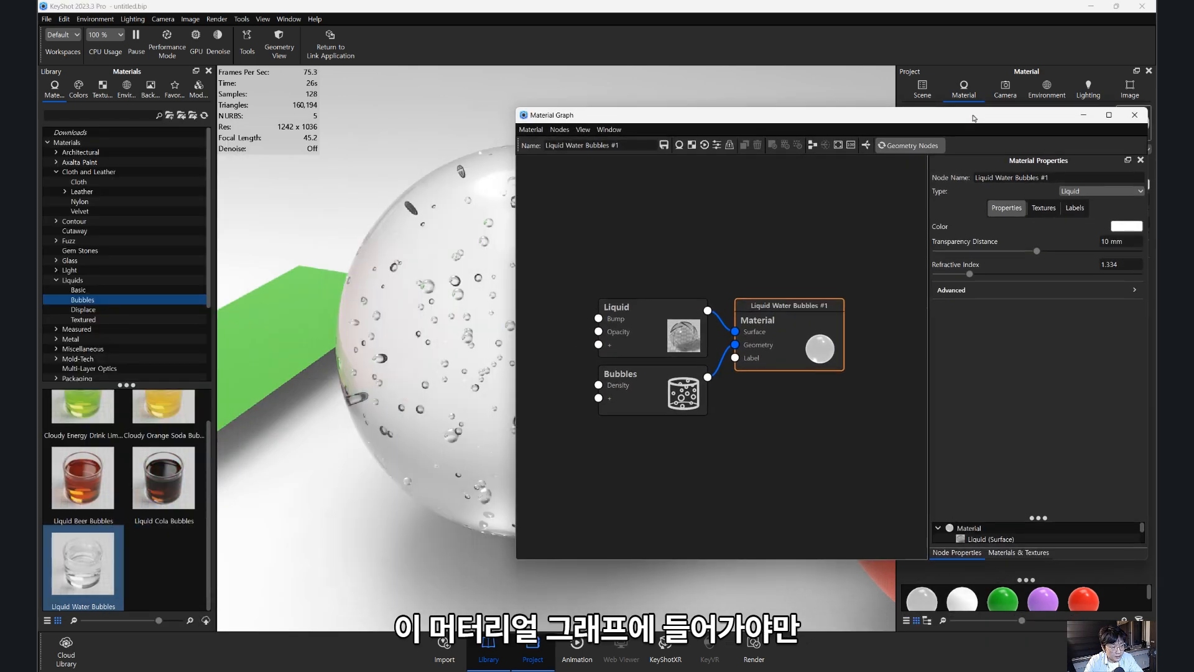
scroll(383, 368, "up", 5)
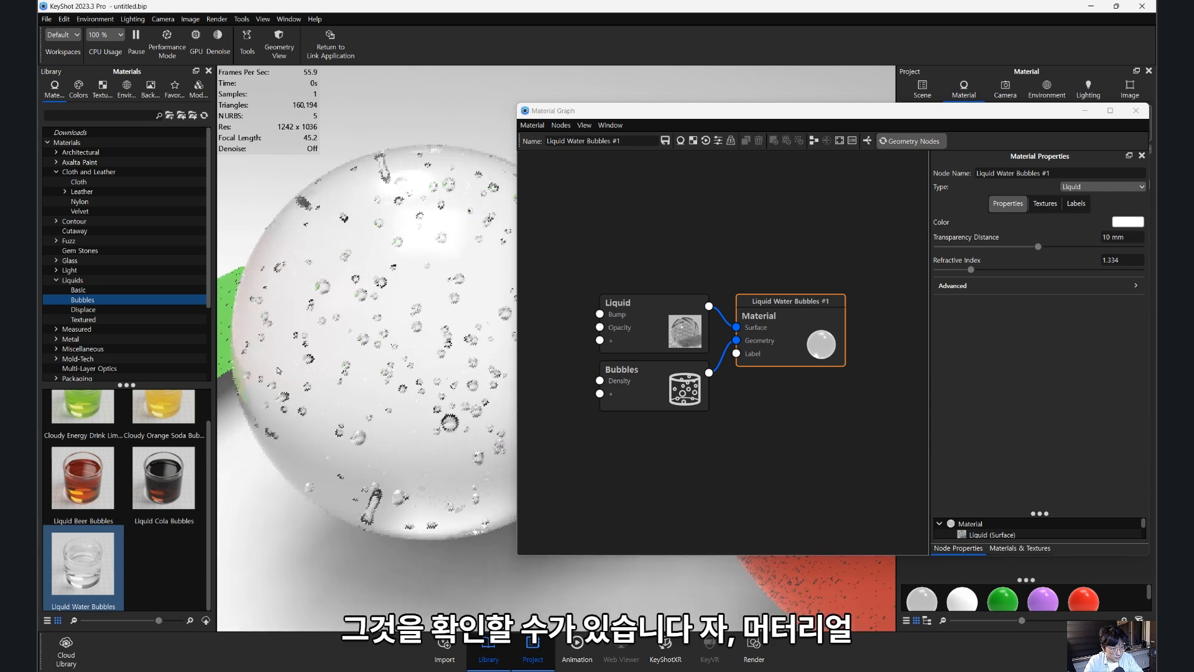
left_click_drag(809, 110, 761, 105)
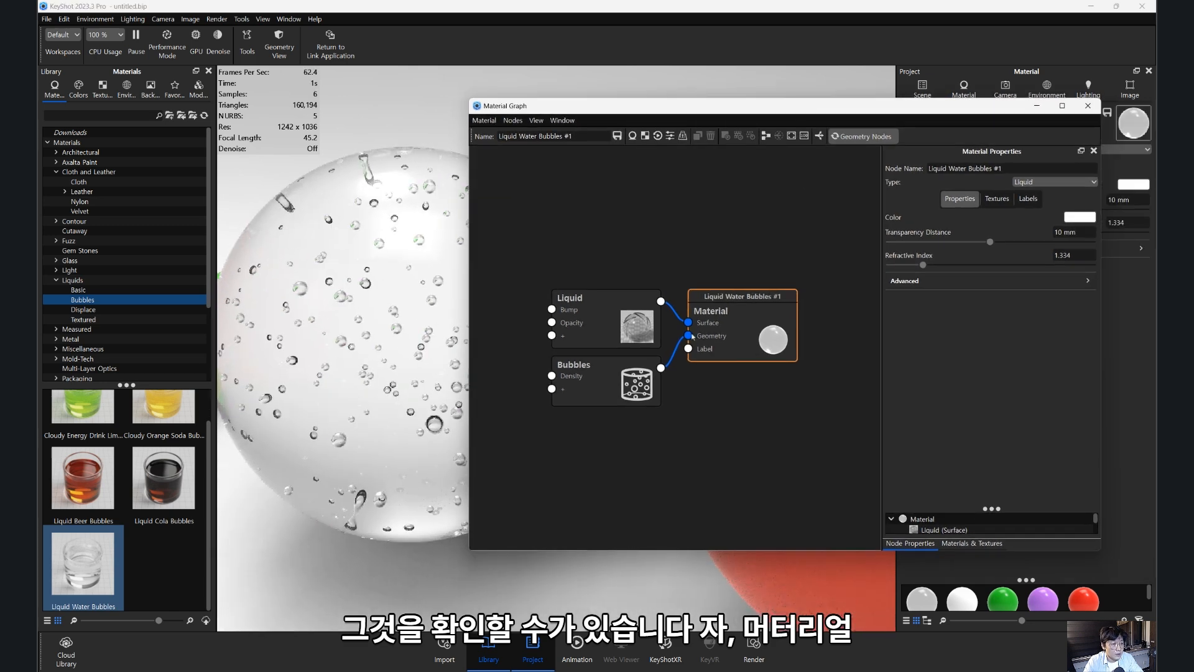
scroll(703, 333, "up", 2)
left_click_drag(765, 334, 767, 347)
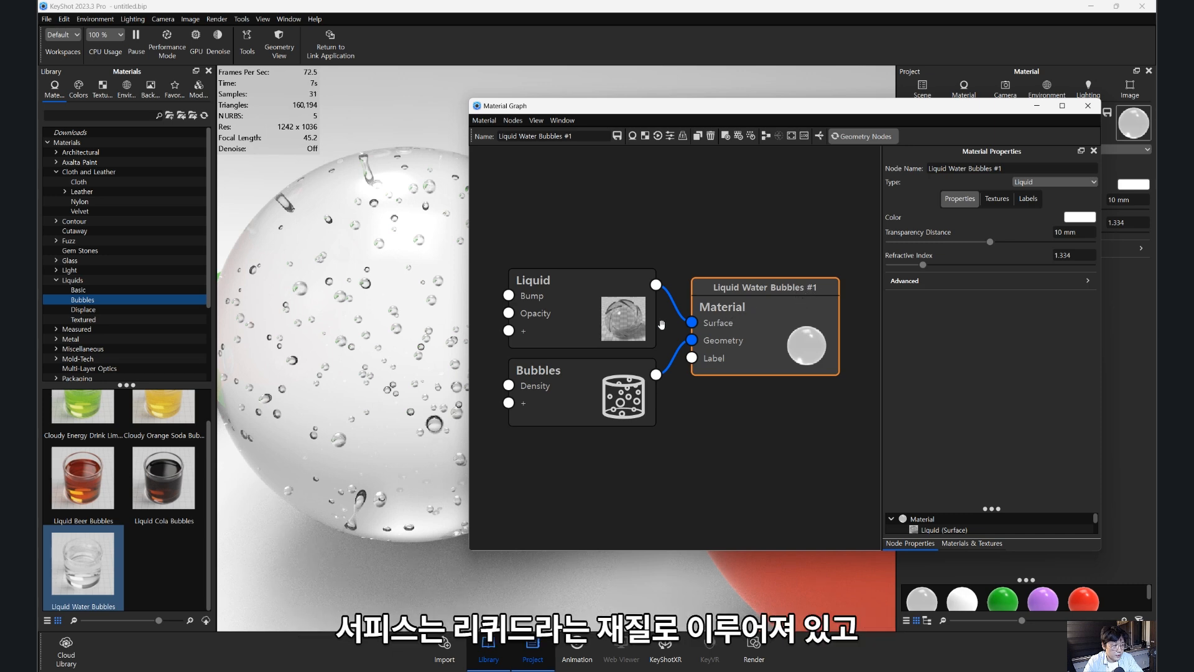
left_click_drag(625, 325, 630, 296)
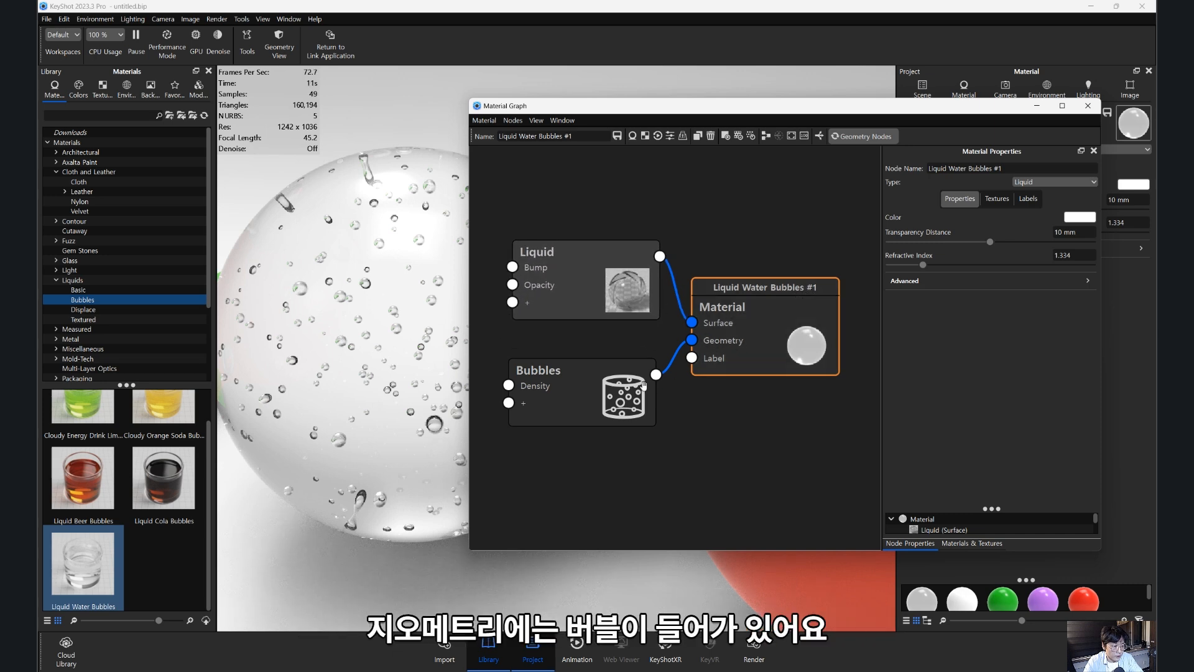
- Show the Bubbles node's properties and take a screen capture of that area for annotation
double_click(580, 405)
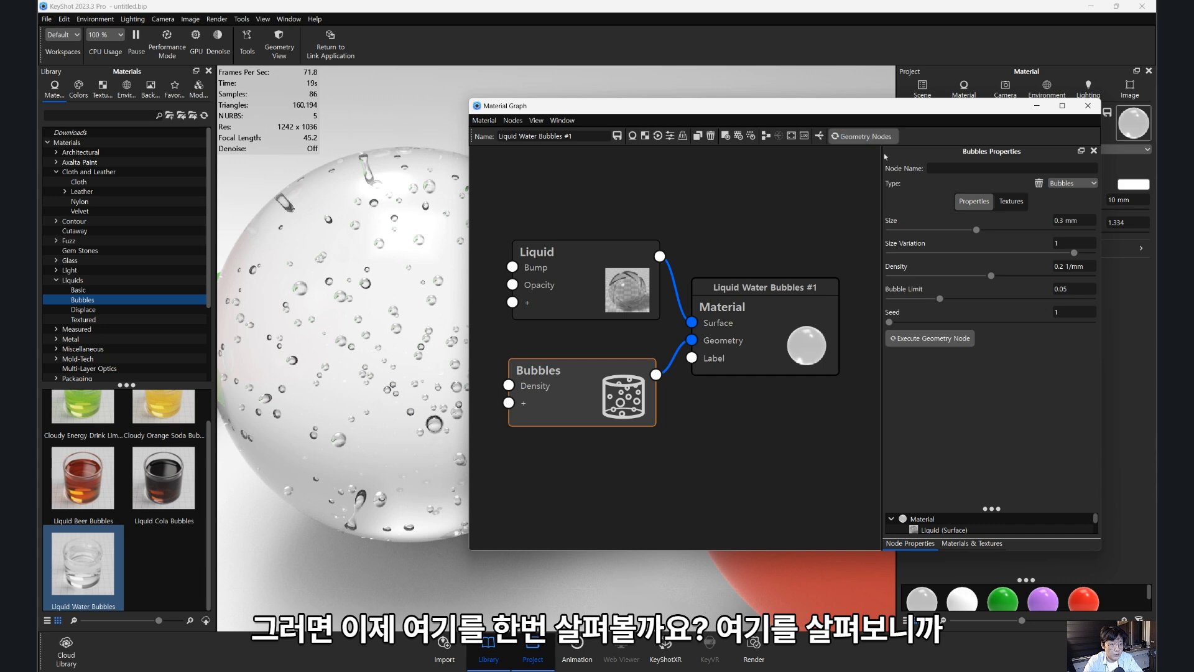
key("shift+super+s")
left_click_drag(874, 145, 1114, 387)
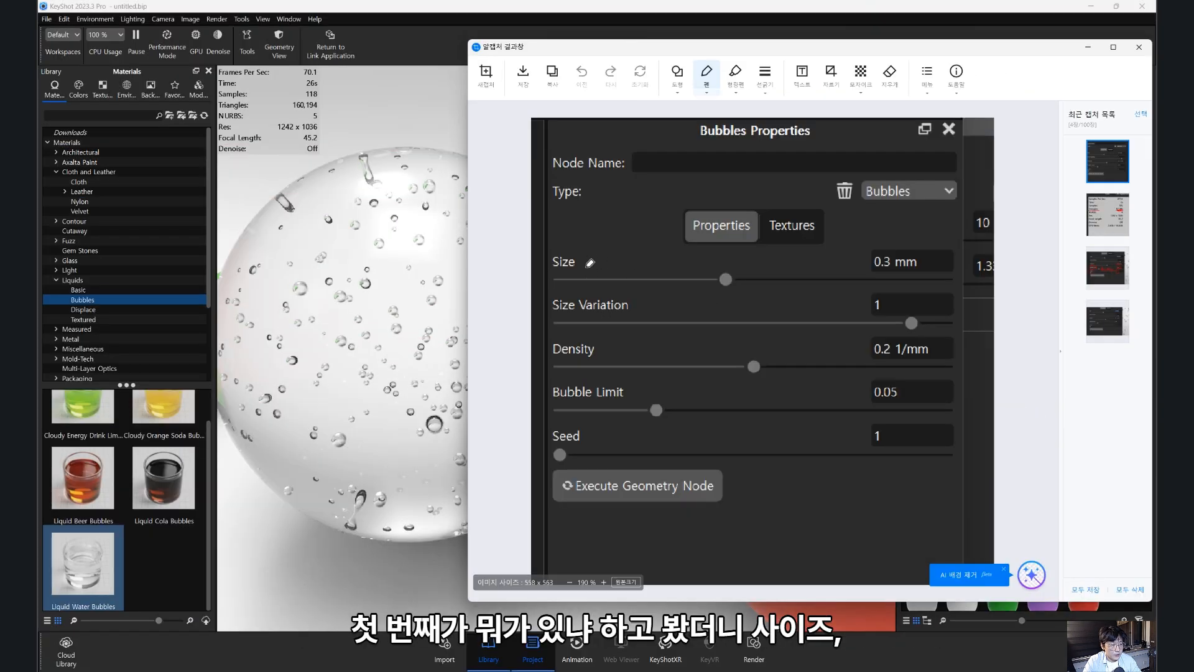
- Mark Size, its value and the Bubbles type in red on the capture, and compare them with the rendered sphere
mouse_move(579, 238)
left_mouse_down()
mouse_move(543, 262)
mouse_move(591, 239)
mouse_move(594, 272)
left_mouse_up()
left_click_drag(855, 202, 910, 205)
mouse_move(896, 279)
left_mouse_down()
mouse_move(866, 277)
mouse_move(926, 246)
mouse_move(889, 281)
mouse_move(916, 274)
left_mouse_up()
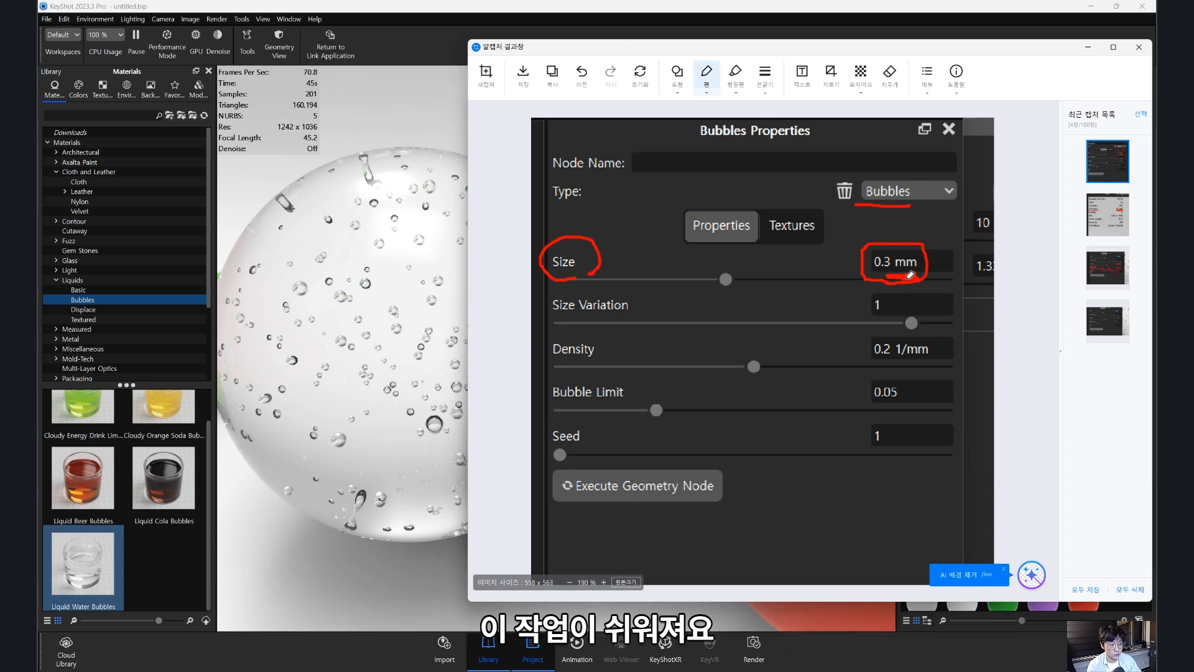
left_click_drag(910, 275, 896, 282)
left_click(380, 324)
scroll(379, 321, "up", 4)
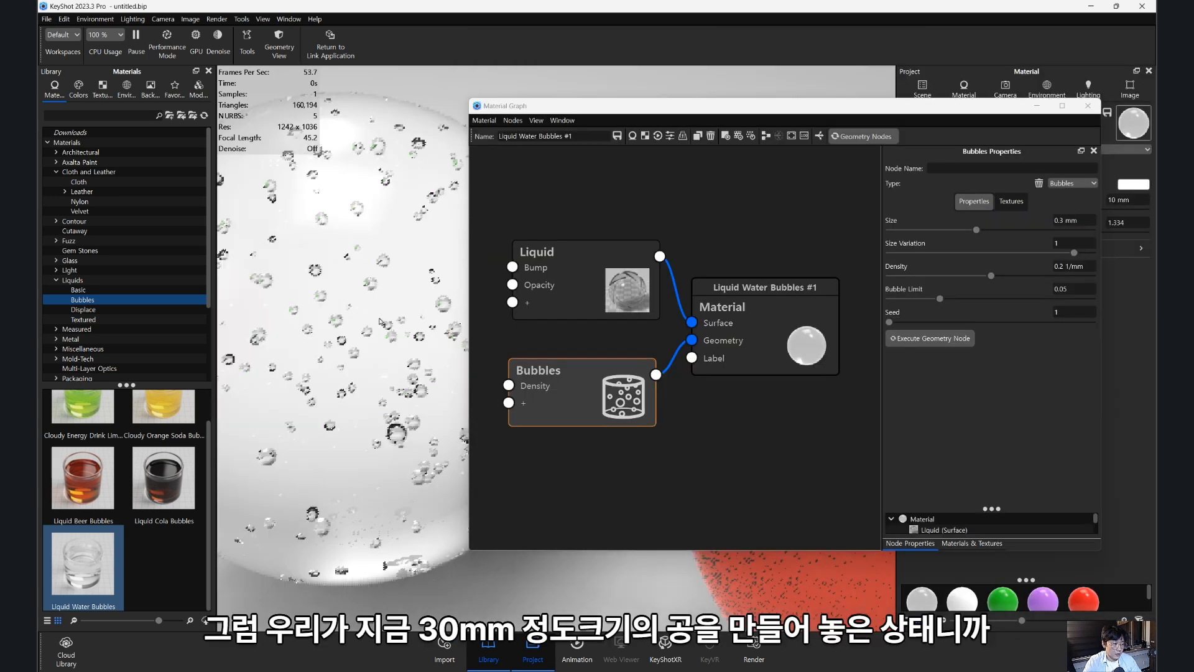
scroll(377, 320, "down", 8)
middle_click_drag(378, 322, 180, 304)
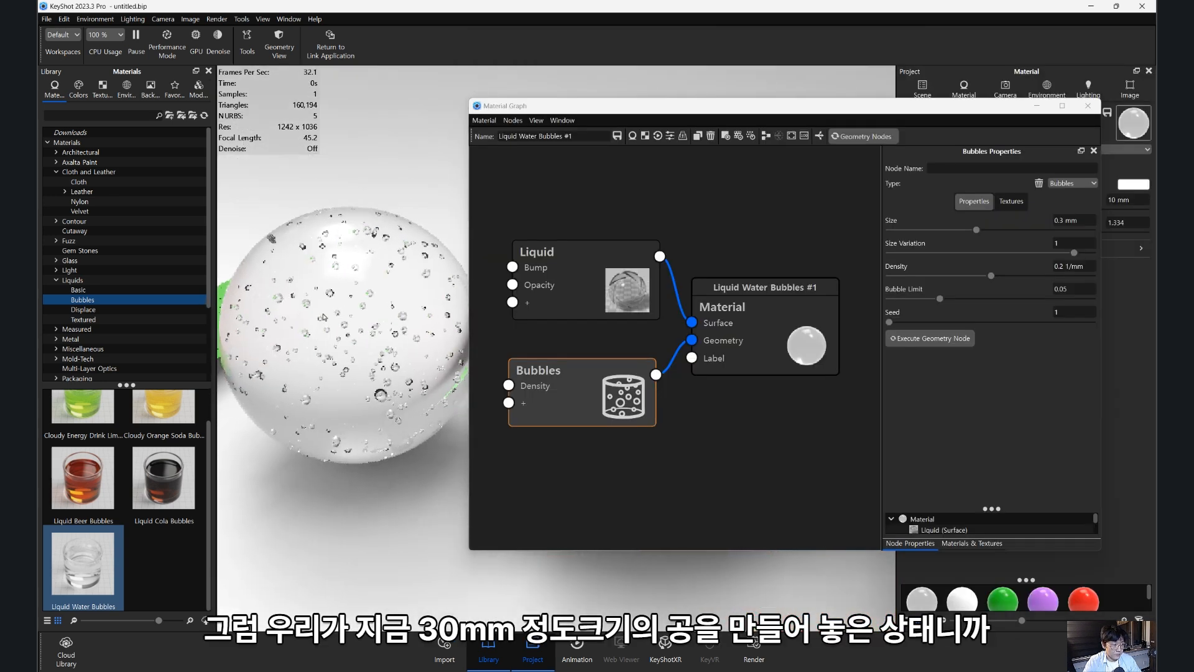
- Return to the capture and mark Size Variation and Density with their values in red pen
key("alt+Tab")
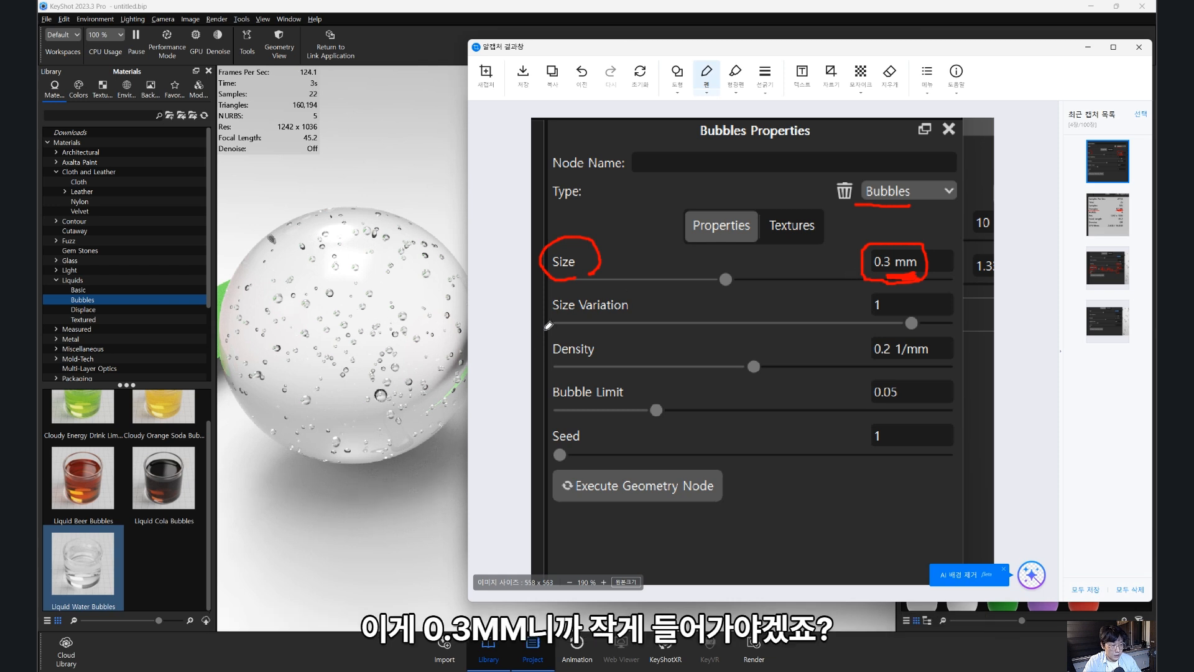
mouse_move(560, 327)
left_mouse_down()
mouse_move(541, 294)
mouse_move(670, 311)
mouse_move(668, 326)
left_mouse_up()
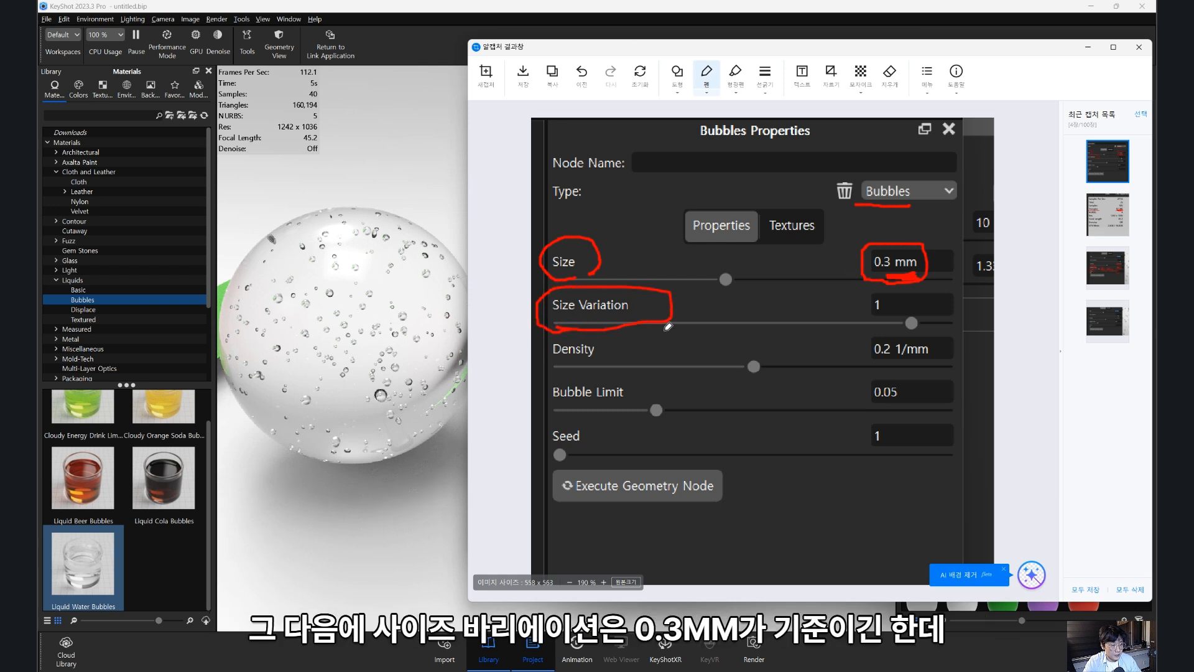
mouse_move(926, 285)
left_mouse_down()
mouse_move(860, 278)
mouse_move(916, 281)
mouse_move(889, 300)
mouse_move(895, 315)
left_mouse_up()
mouse_move(841, 328)
left_mouse_down()
mouse_move(948, 324)
mouse_move(934, 330)
left_mouse_up()
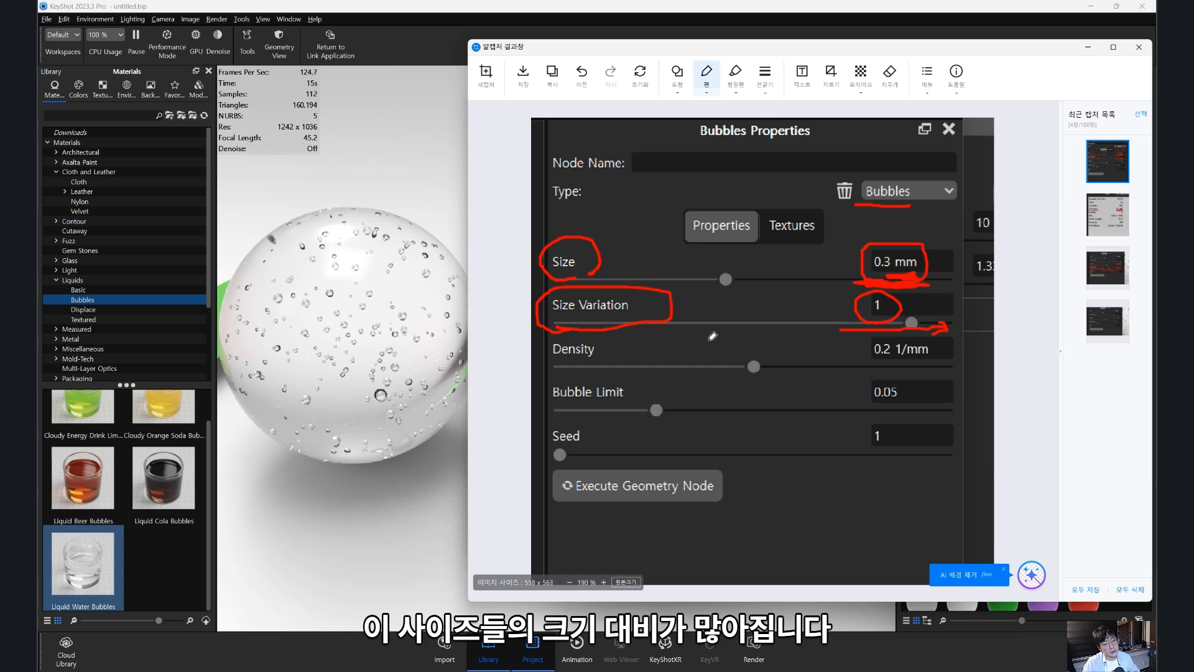
mouse_move(580, 367)
left_mouse_down()
mouse_move(556, 336)
mouse_move(581, 367)
left_mouse_up()
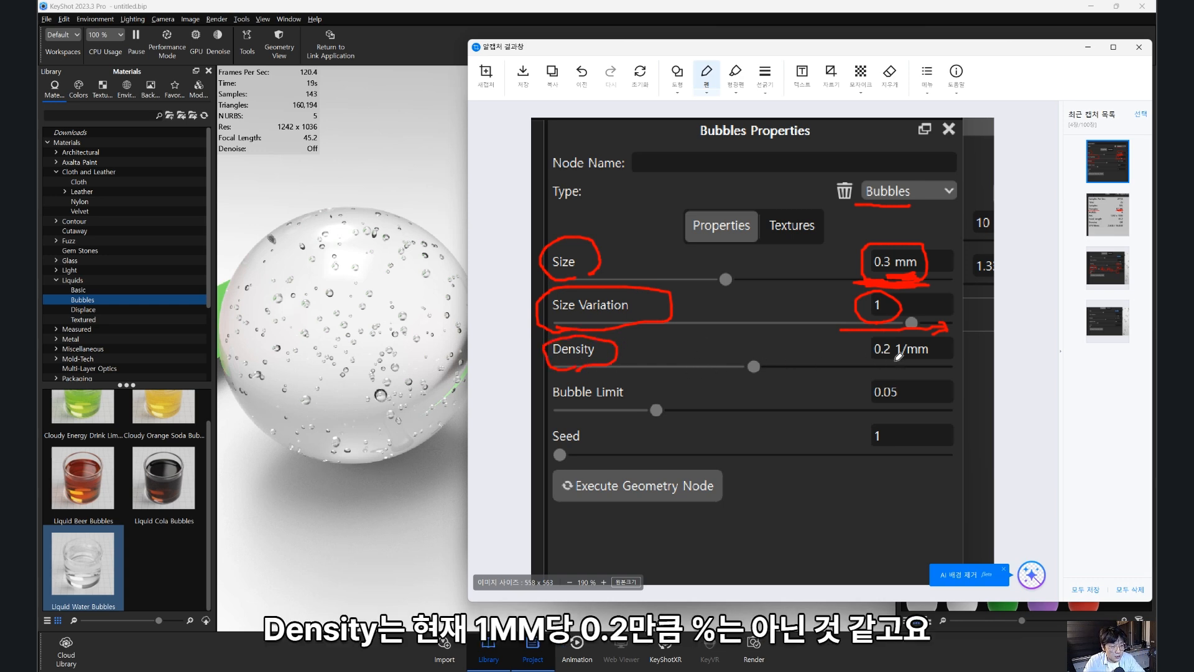
mouse_move(902, 359)
left_mouse_down()
mouse_move(931, 359)
mouse_move(877, 370)
mouse_move(868, 333)
mouse_move(902, 349)
mouse_move(883, 371)
left_mouse_up()
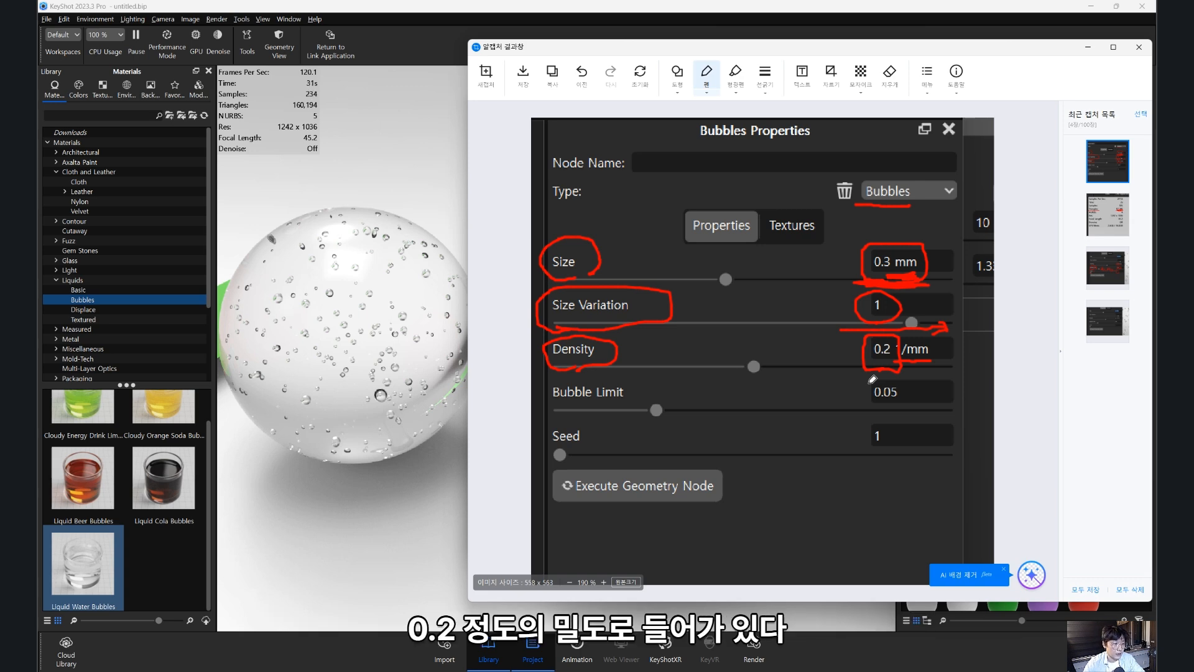
- Circle Bubble Limit and its value on the capture, and handwrite the notes "폴리곤" and "Million" beside them
mouse_move(554, 377)
left_mouse_down()
mouse_move(567, 416)
mouse_move(631, 414)
mouse_move(549, 384)
left_mouse_up()
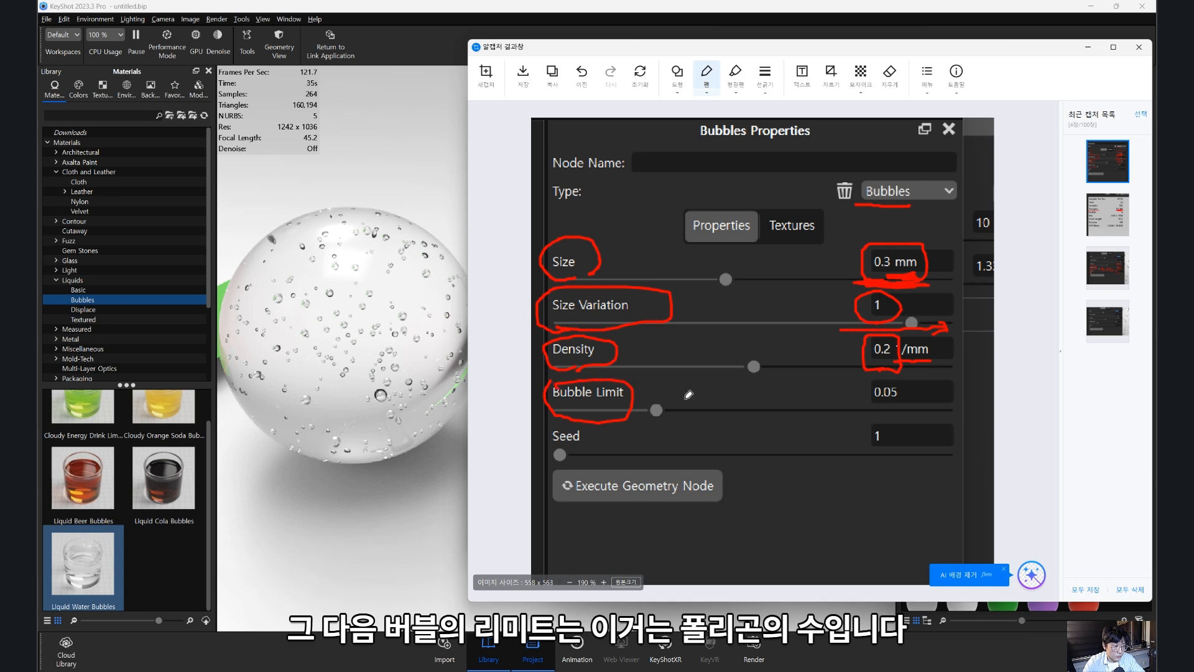
mouse_move(671, 393)
left_mouse_down()
mouse_move(699, 390)
mouse_move(695, 414)
mouse_move(713, 413)
left_mouse_up()
mouse_move(708, 416)
left_mouse_down()
mouse_move(711, 428)
mouse_move(776, 394)
mouse_move(816, 421)
mouse_move(993, 405)
left_mouse_up()
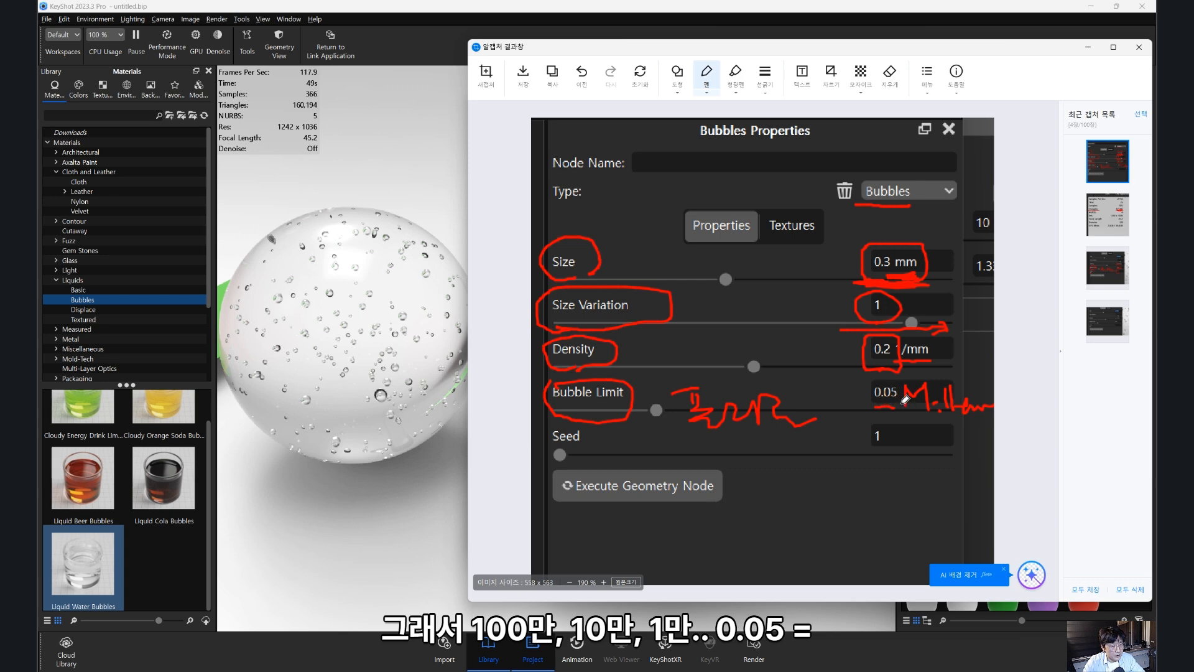
mouse_move(904, 403)
left_mouse_down()
mouse_move(878, 401)
mouse_move(905, 383)
mouse_move(902, 405)
left_mouse_up()
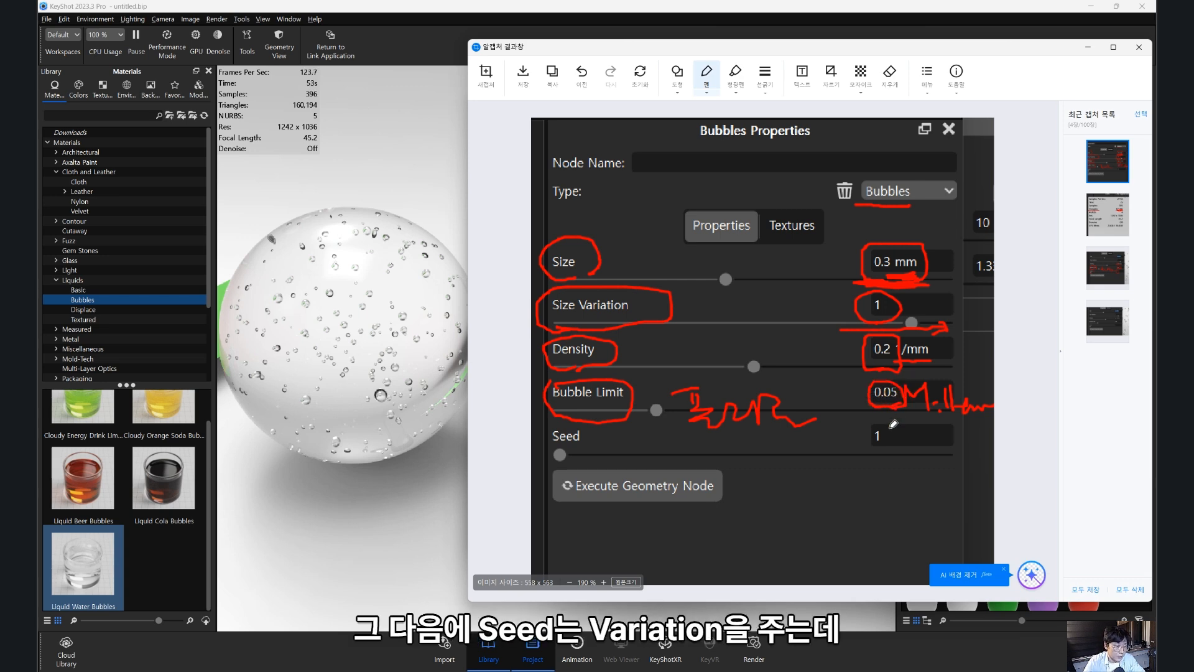
- Circle Seed with an upward arrow and Execute Geometry Node on the capture, and return to the KeyShot material graph
mouse_move(588, 461)
left_mouse_down()
mouse_move(571, 467)
mouse_move(587, 411)
mouse_move(573, 462)
mouse_move(599, 418)
mouse_move(604, 449)
left_mouse_up()
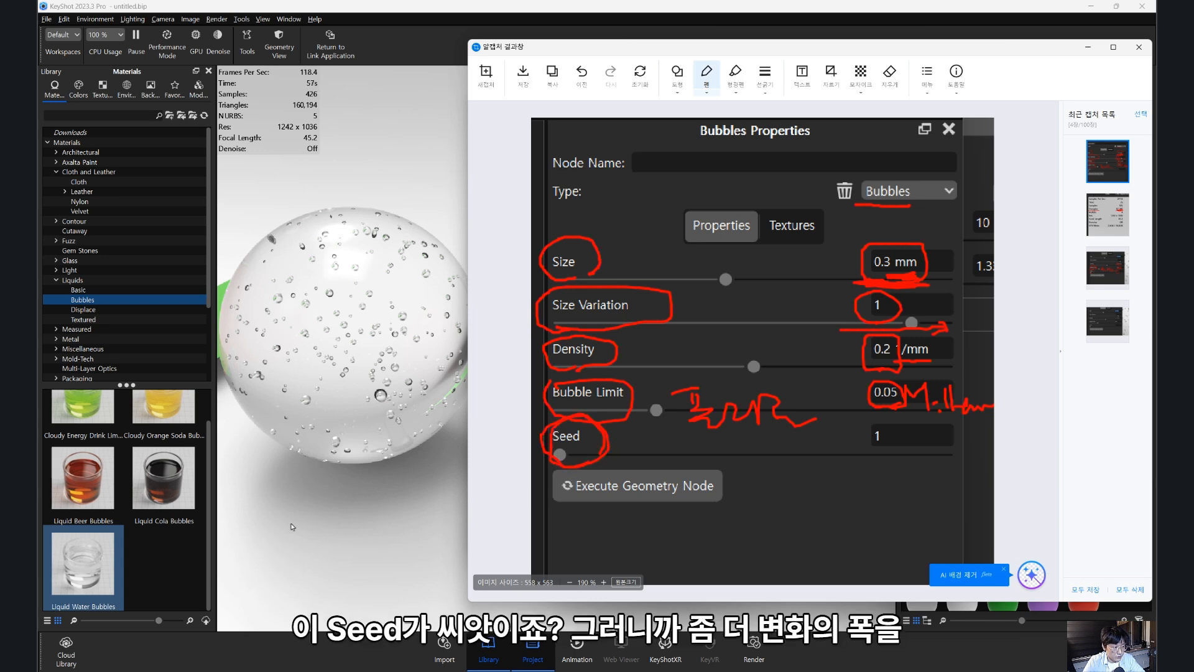
left_click(235, 547)
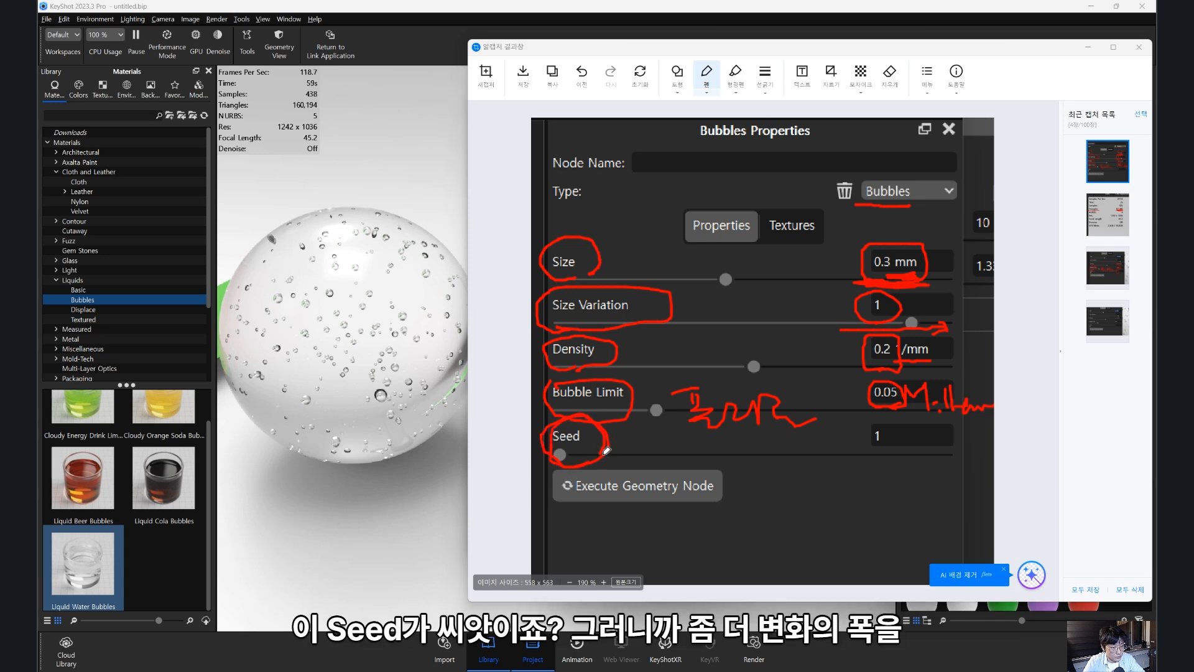
left_click_drag(615, 455, 636, 427)
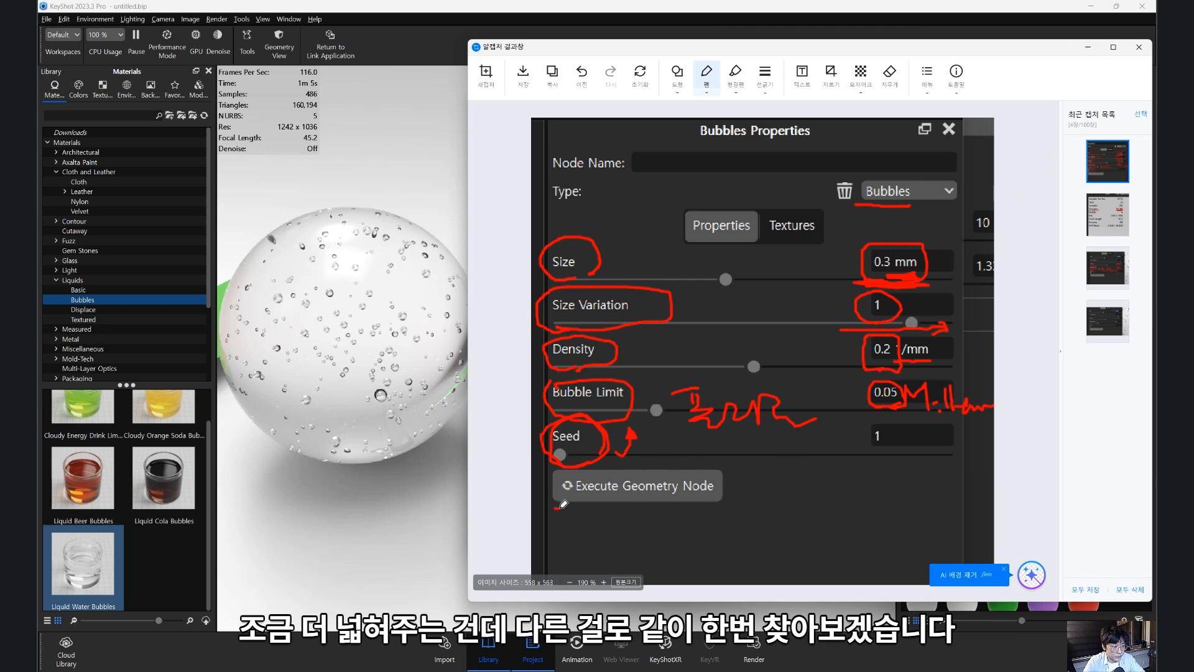
mouse_move(563, 504)
left_mouse_down()
mouse_move(715, 504)
mouse_move(582, 467)
mouse_move(564, 504)
left_mouse_up()
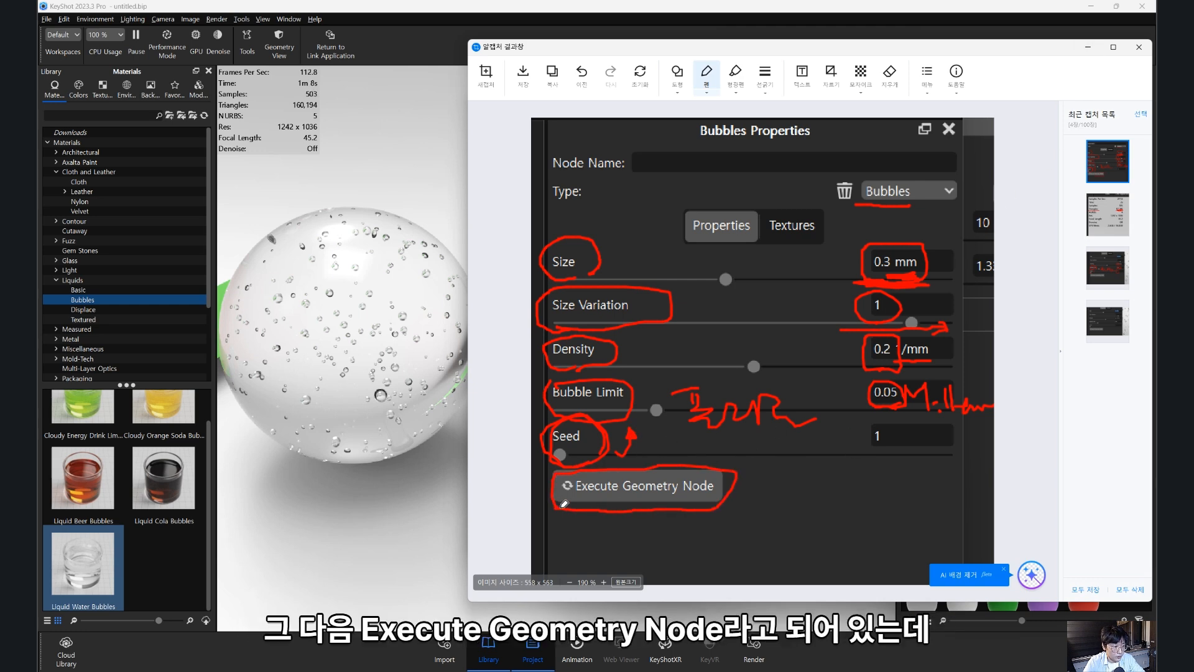
left_click(1088, 48)
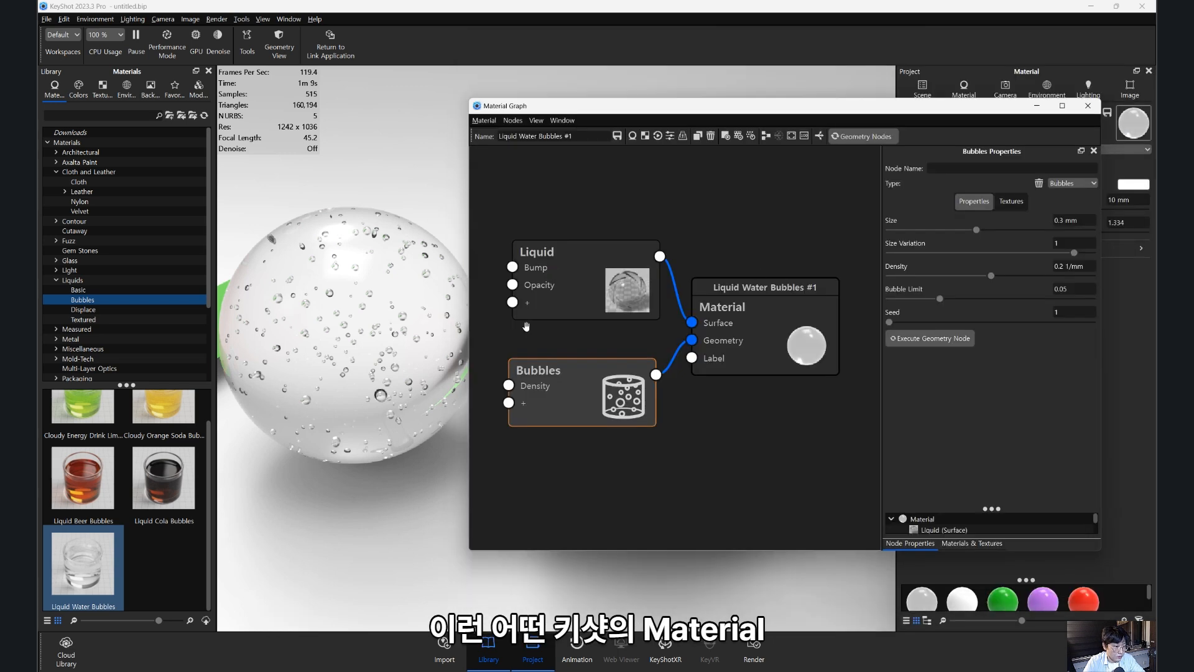
- Shift the Bubbles and Material nodes slightly within the material graph
mouse_move(607, 408)
left_mouse_down()
mouse_move(593, 390)
mouse_move(602, 400)
left_mouse_up()
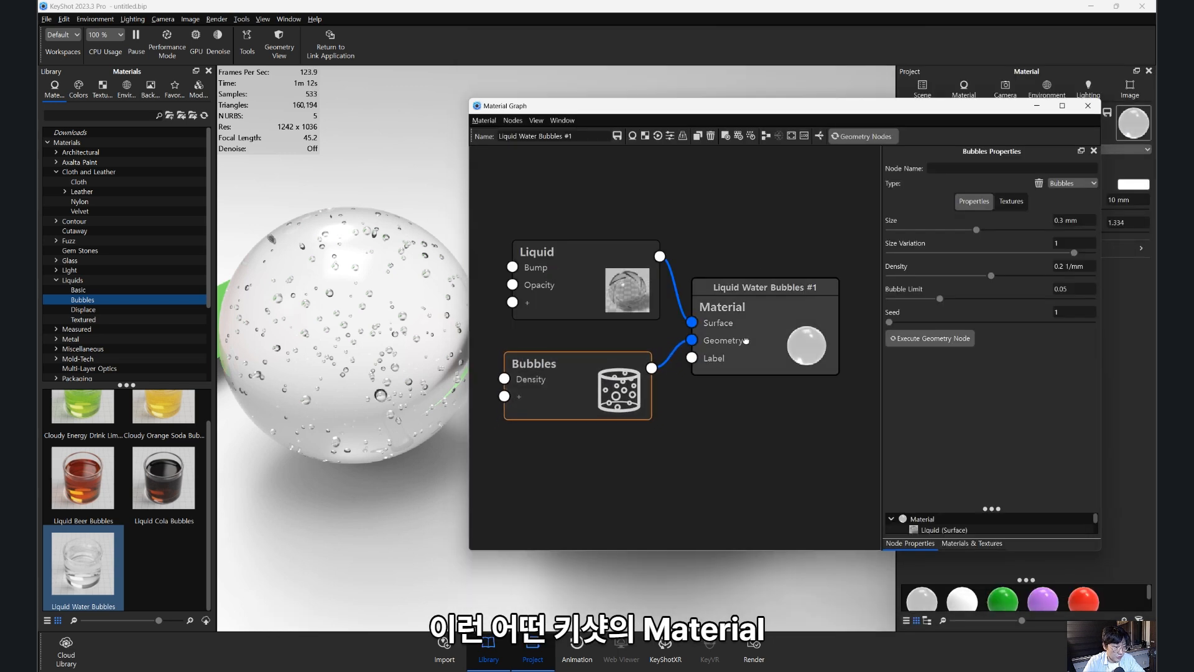
left_click_drag(746, 341, 752, 342)
left_click_drag(606, 391, 613, 383)
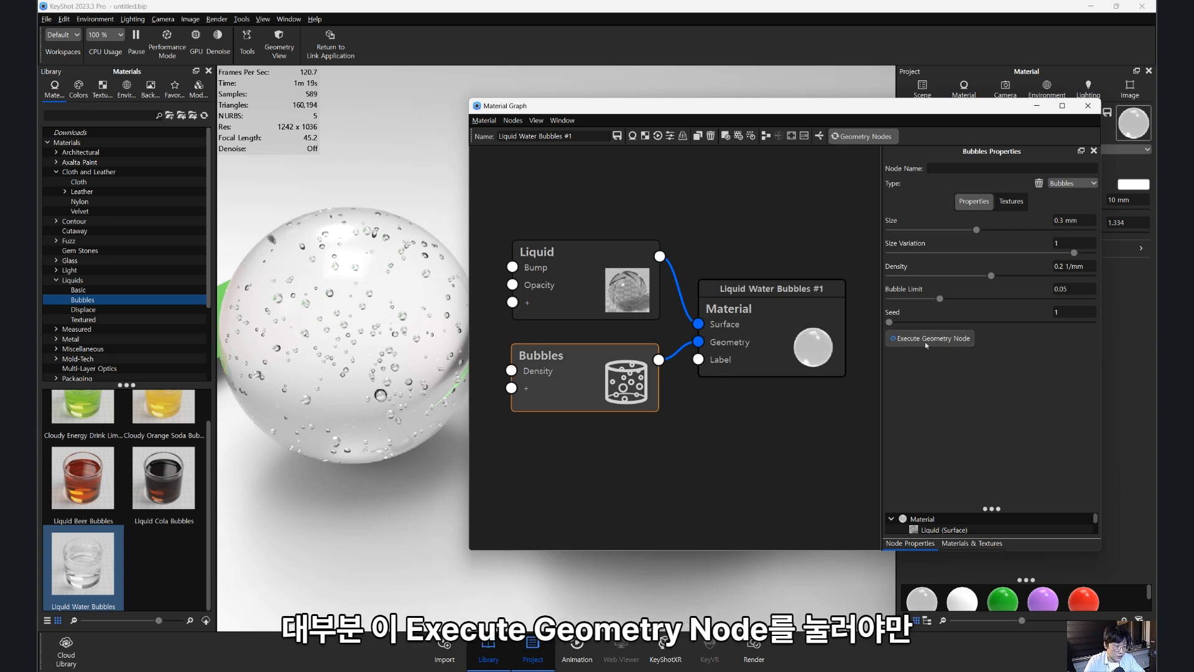
- Set the Bubbles node's Size to 1 mm and move the graph window aside to check the sphere
left_click_drag(917, 112, 886, 88)
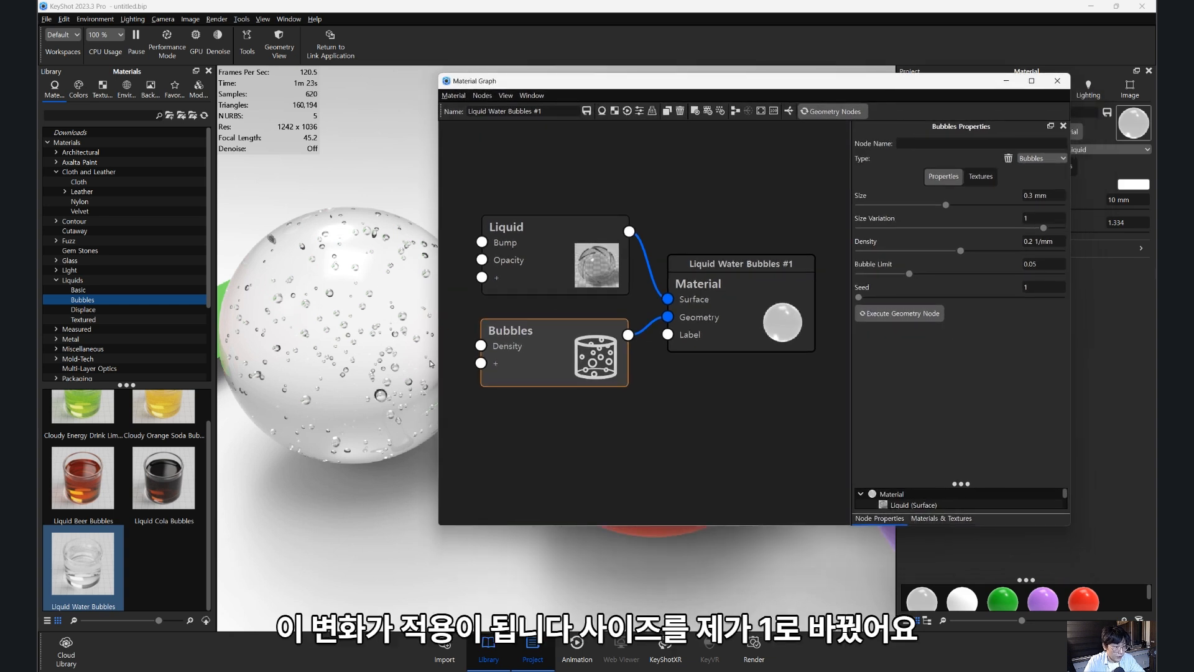
left_click(1032, 196)
left_click(367, 367)
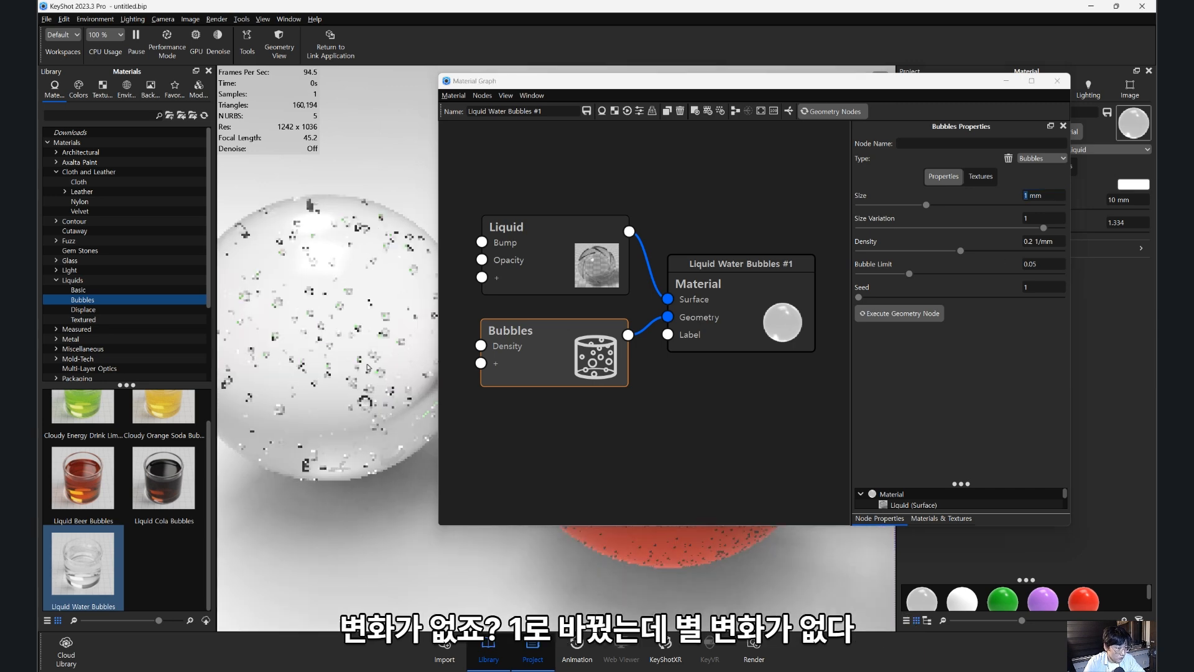
scroll(368, 367, "up", 4)
middle_click_drag(368, 368, 538, 378)
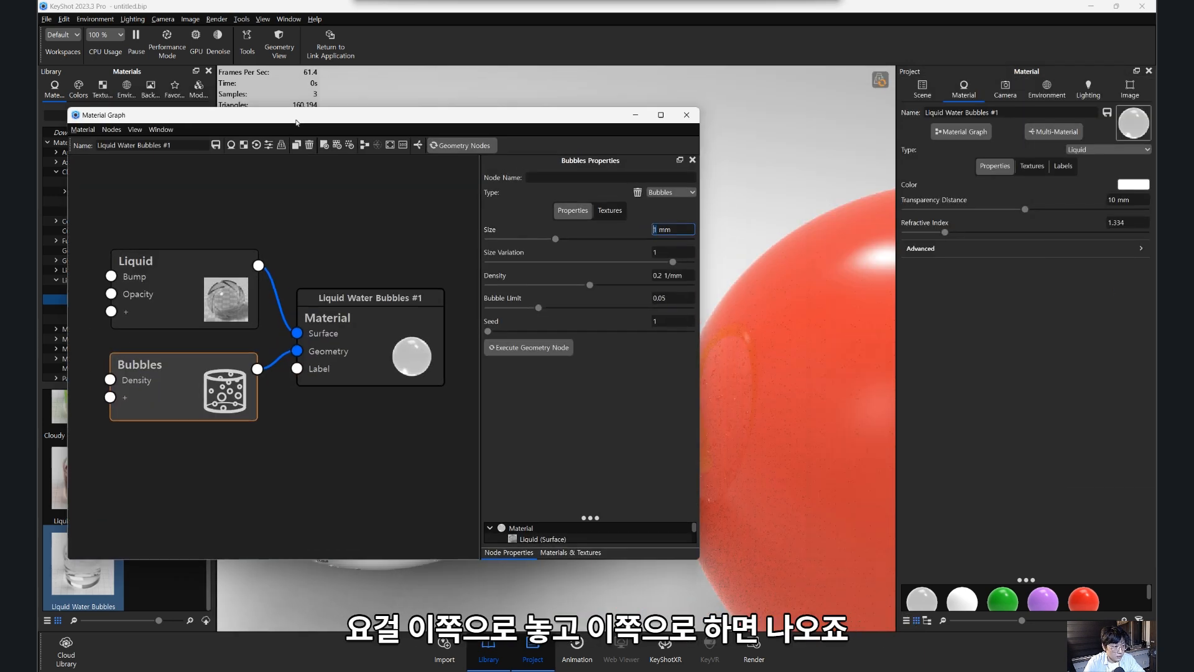
- Move the material graph aside, frame the bubble sphere in the viewport, and execute the geometry node for the 1 mm bubble size
left_click_drag(283, 100, 274, 135)
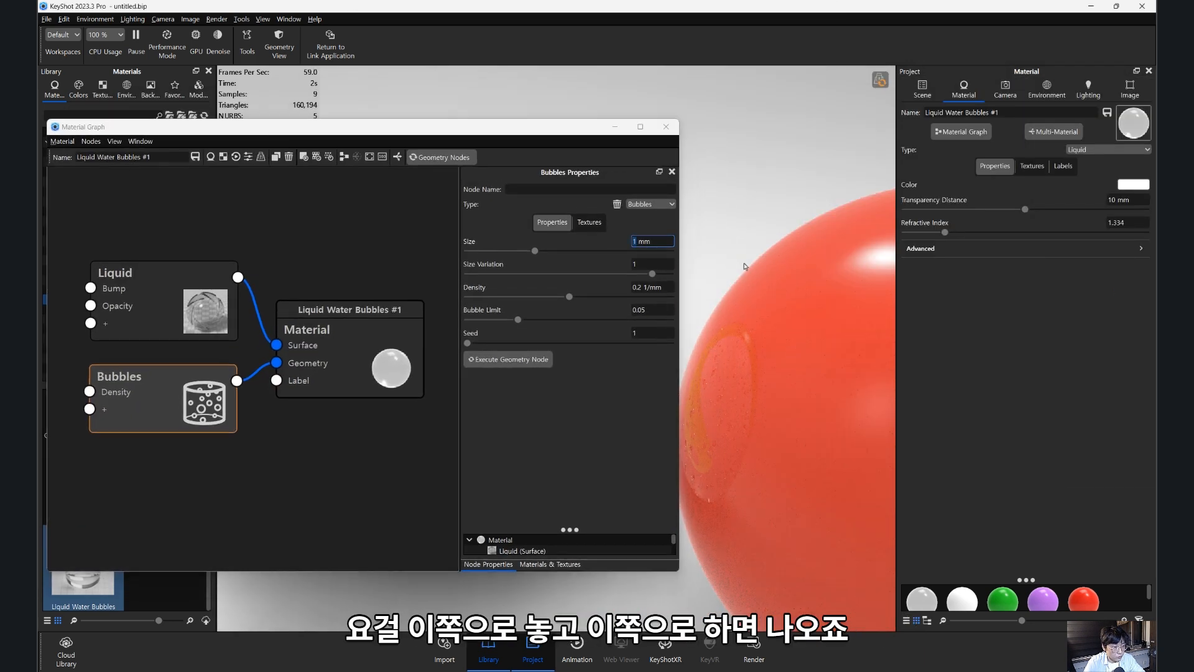
middle_click_drag(746, 267, 861, 334)
scroll(851, 324, "down", 2)
left_click_drag(896, 359, 1003, 362)
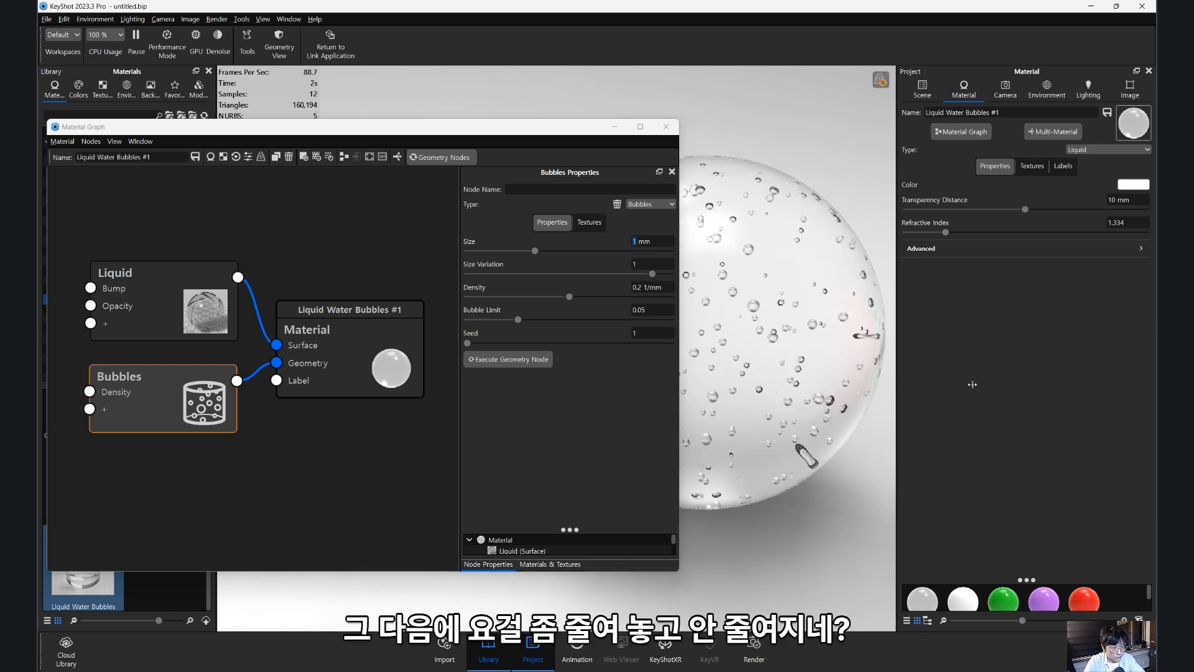
scroll(781, 387, "down", 3)
middle_click_drag(776, 401, 846, 414)
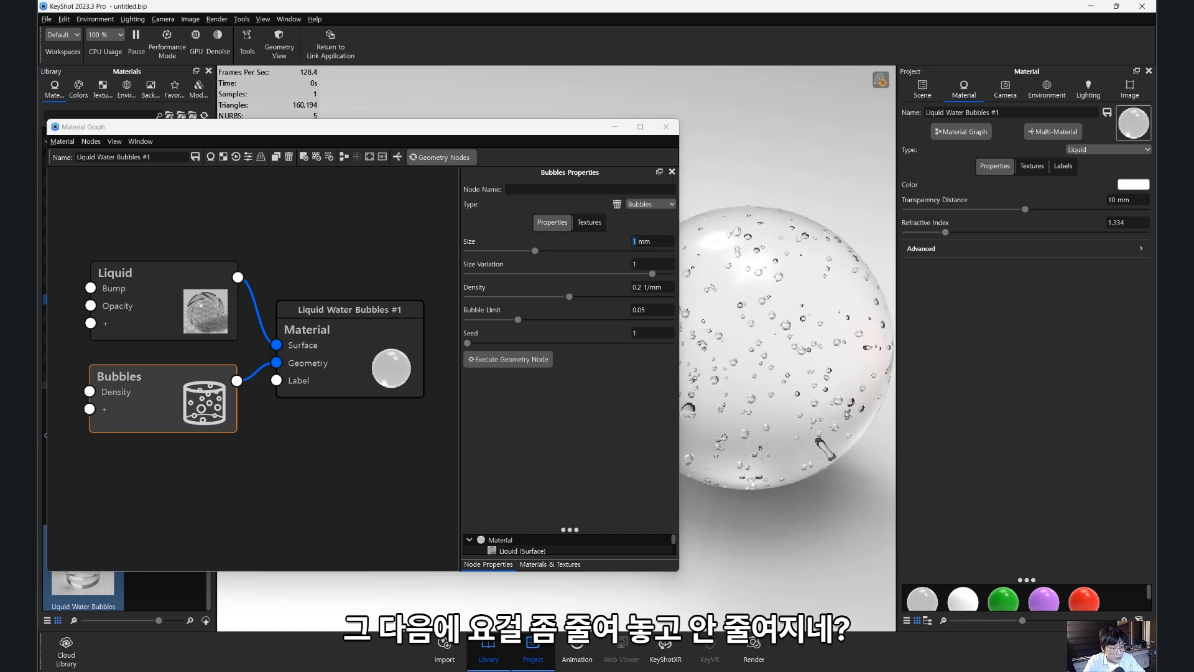
left_click(635, 242)
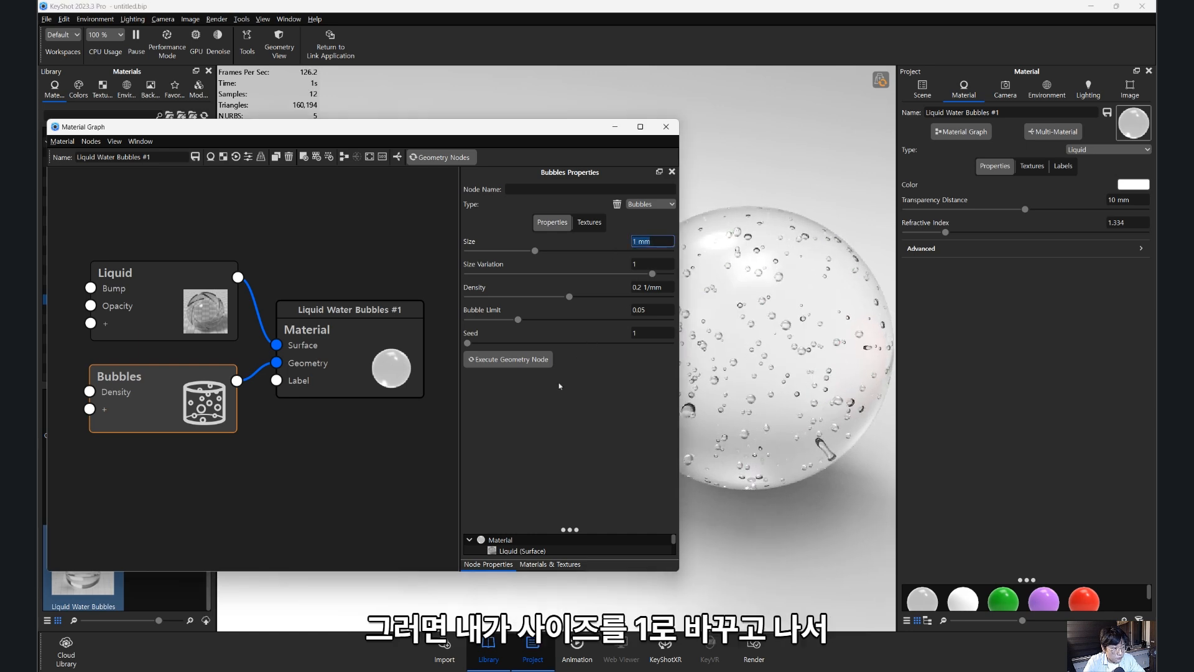
left_click(517, 363)
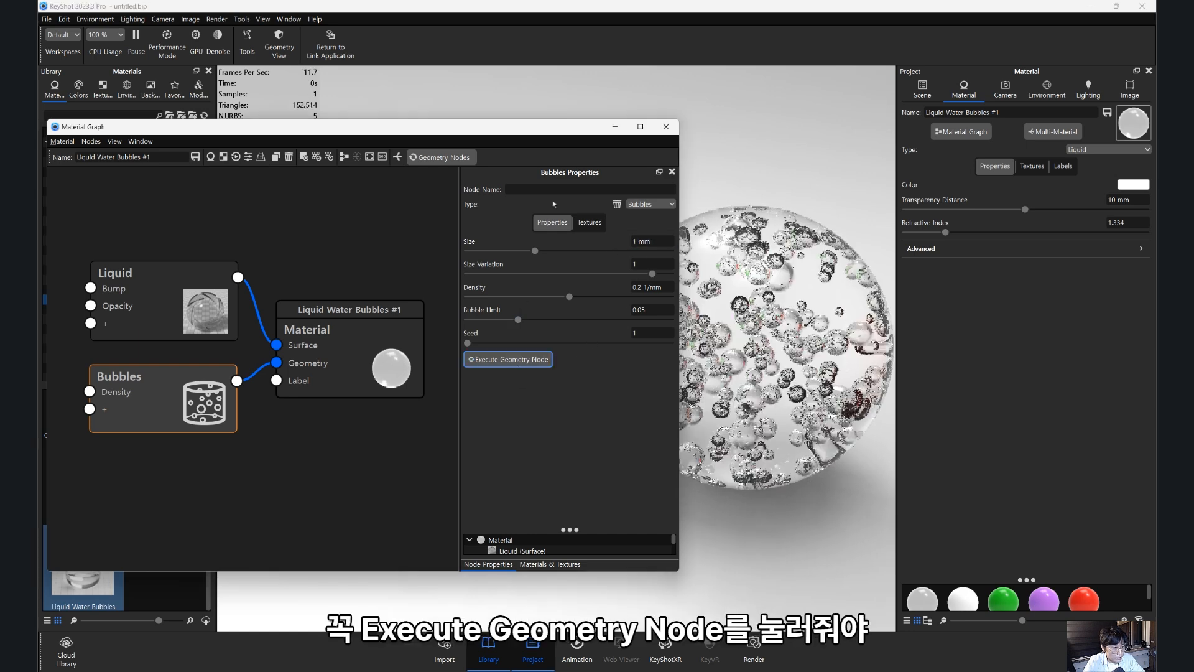
- Set the Bubbles node's Size Variation to 0, execute the geometry node, and inspect the sphere
left_click_drag(563, 133, 486, 125)
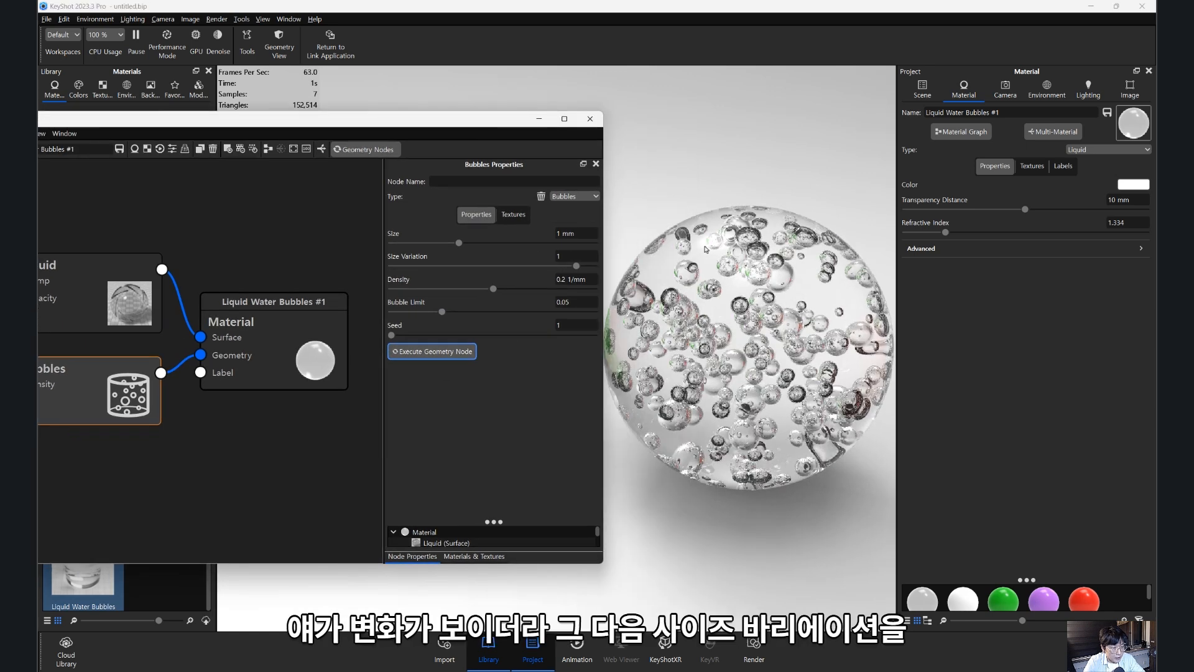
left_click_drag(741, 278, 732, 279)
scroll(733, 279, "up", 1)
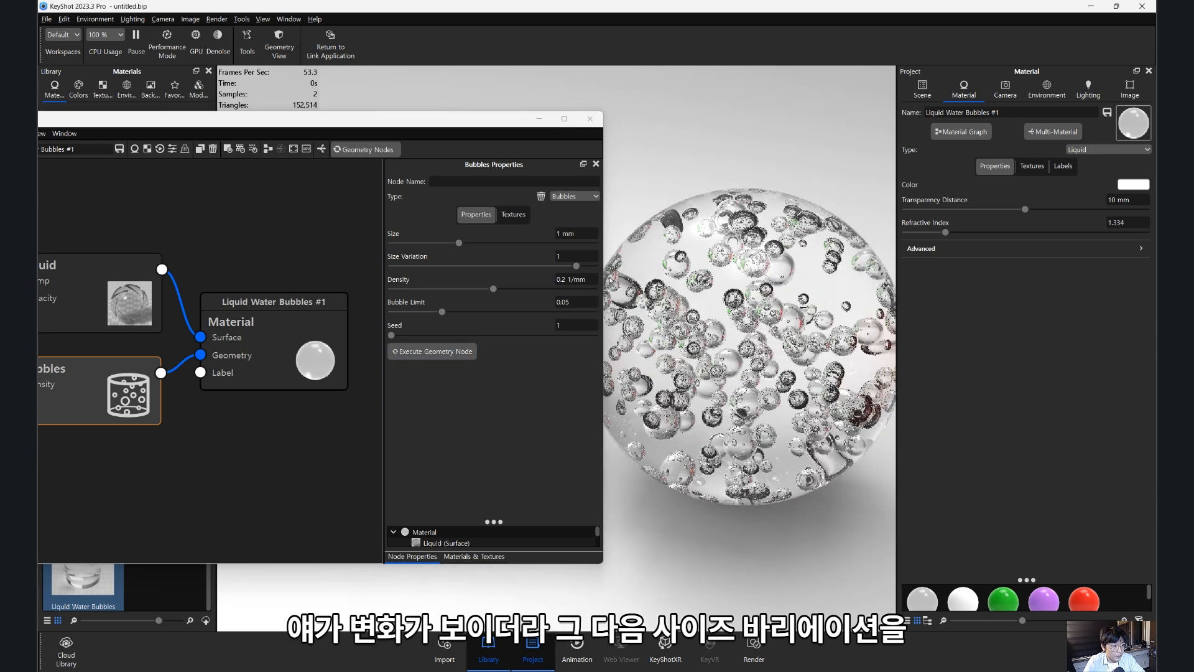
left_click_drag(577, 266, 391, 267)
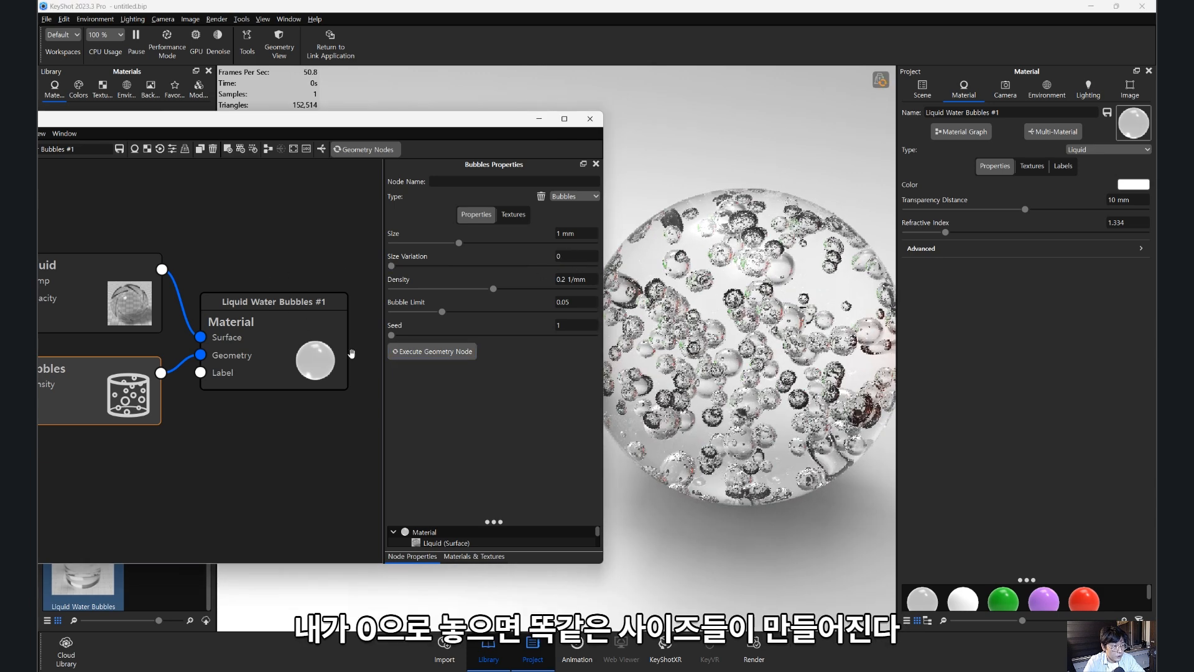
left_click(432, 351)
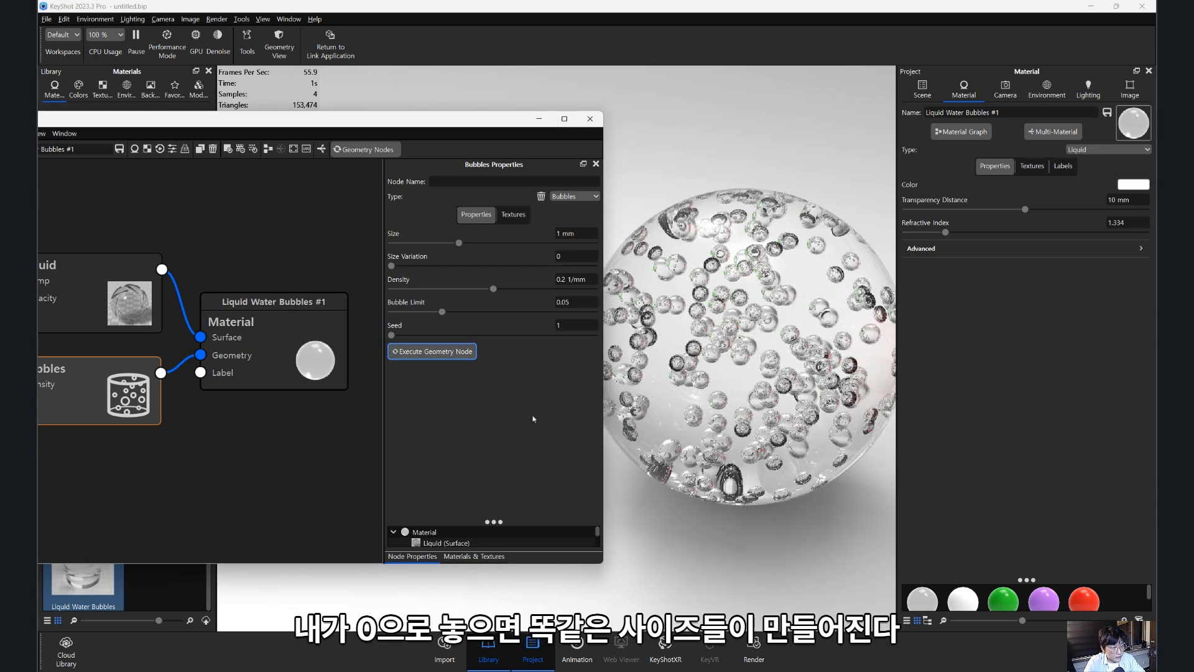
left_click_drag(748, 443, 742, 429)
left_click(562, 280)
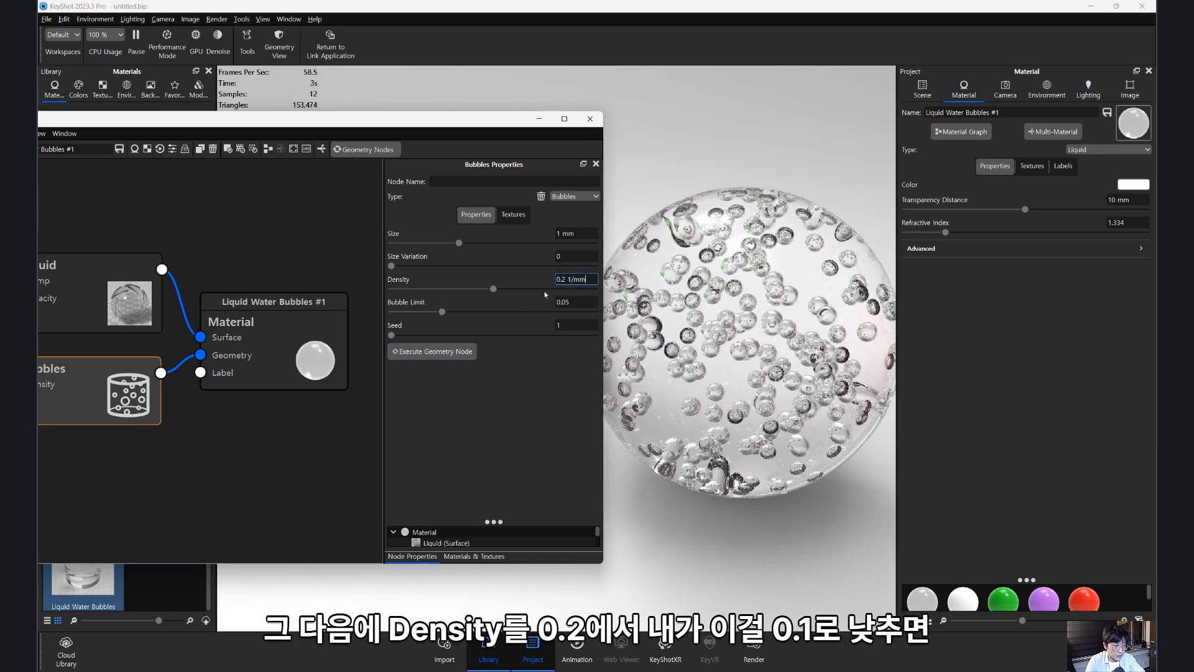
type("1")
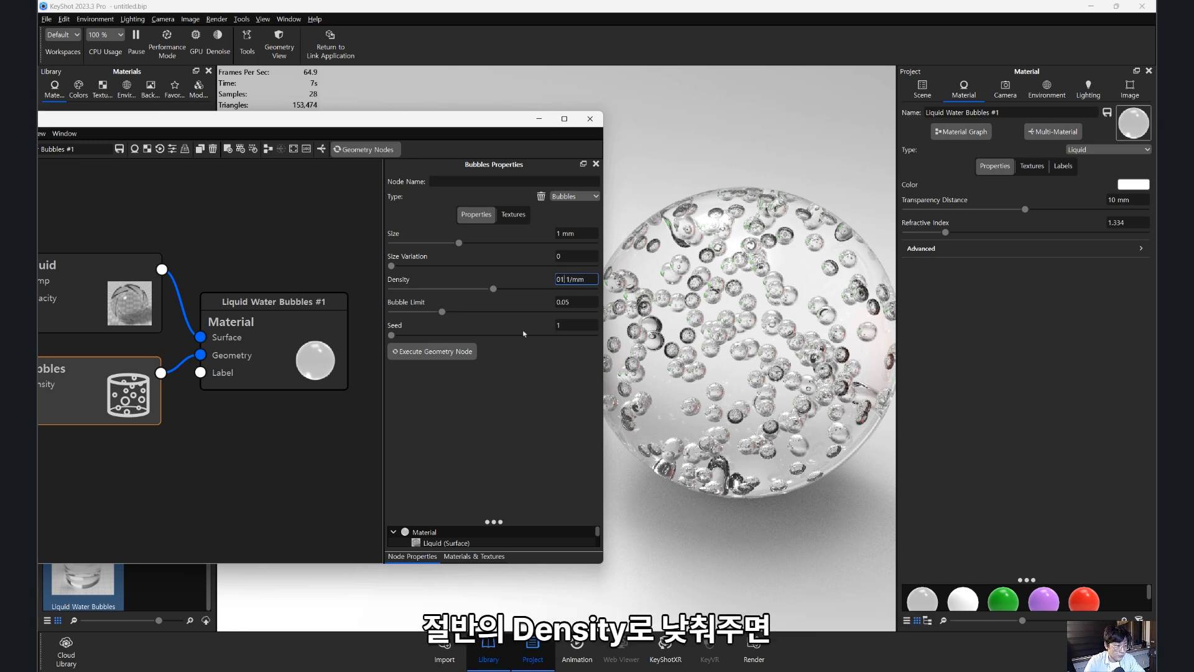
left_click(460, 352)
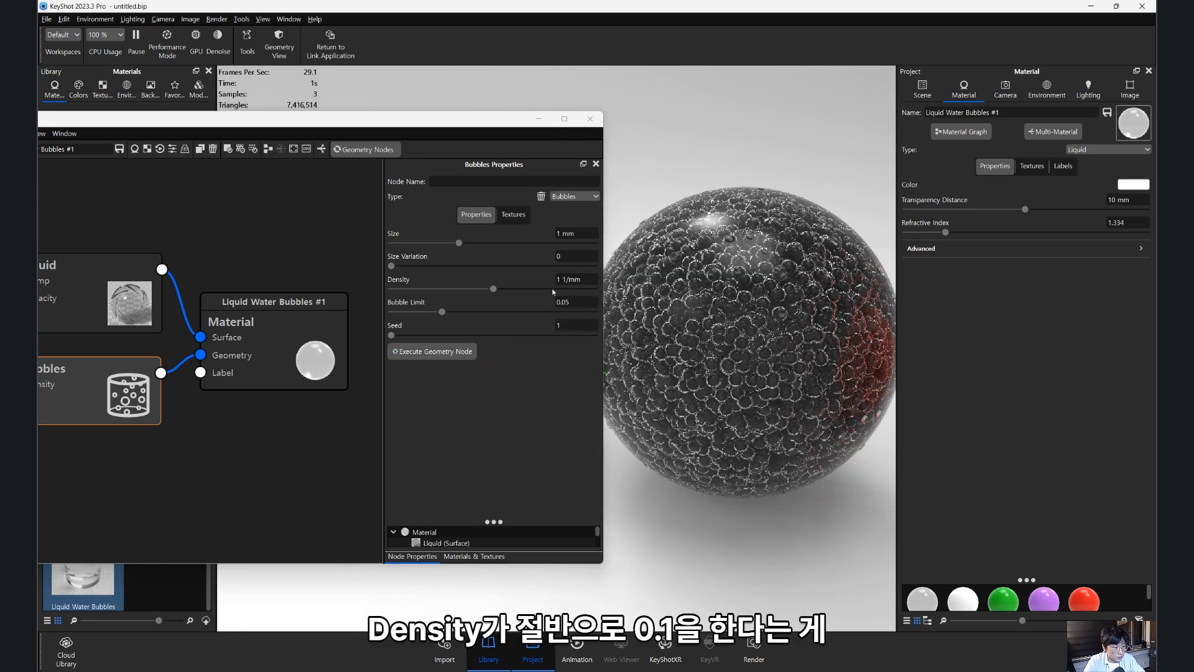
- Set the Bubbles node's Density to 0.1 1/mm and execute the geometry node
double_click(559, 279)
type("0.1")
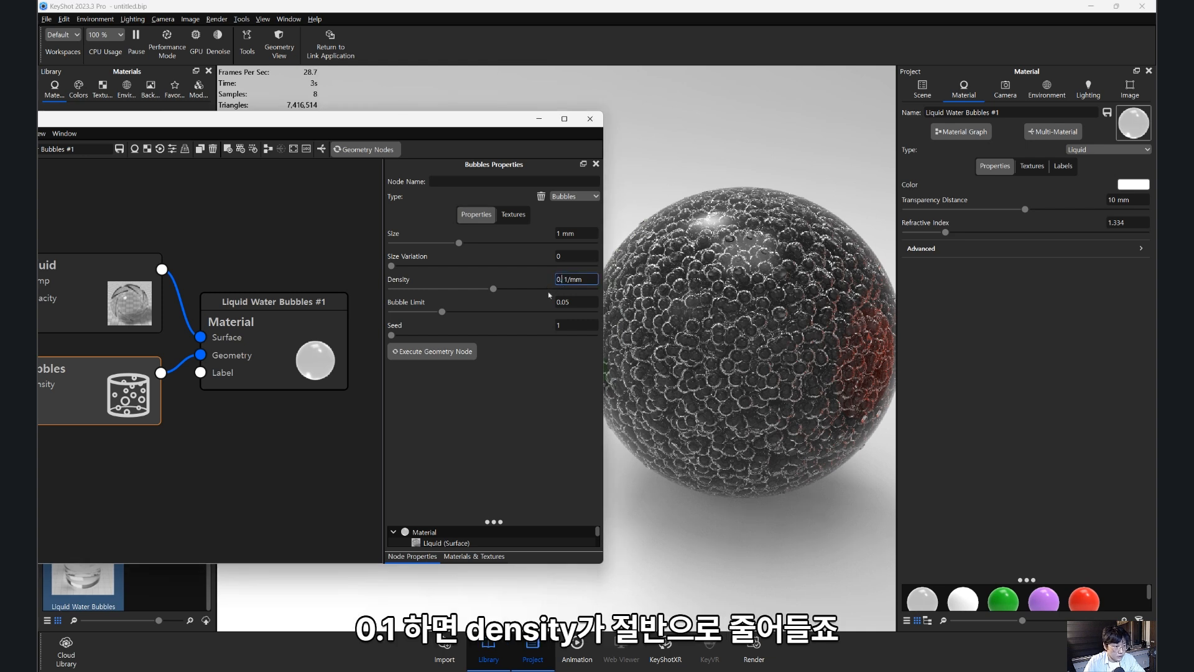
left_click(459, 351)
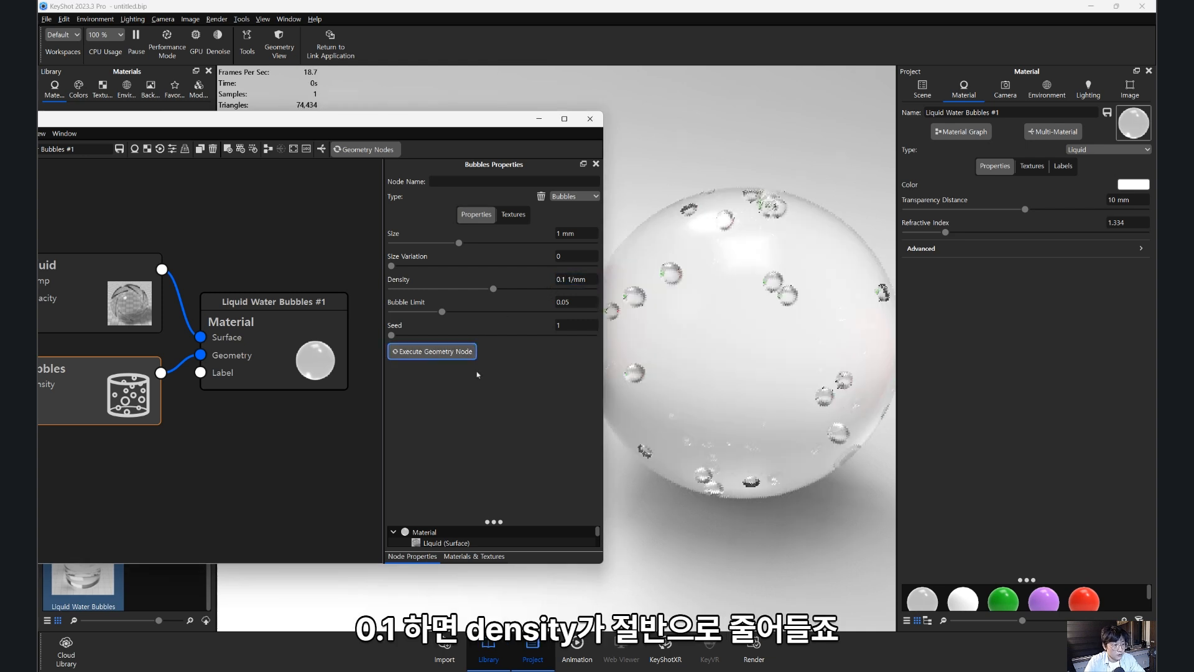
- Set the Bubbles node's Density to 0.2 1/mm and its Size Variation to 1.1, executing the geometry node after each change
double_click(563, 278)
type("02")
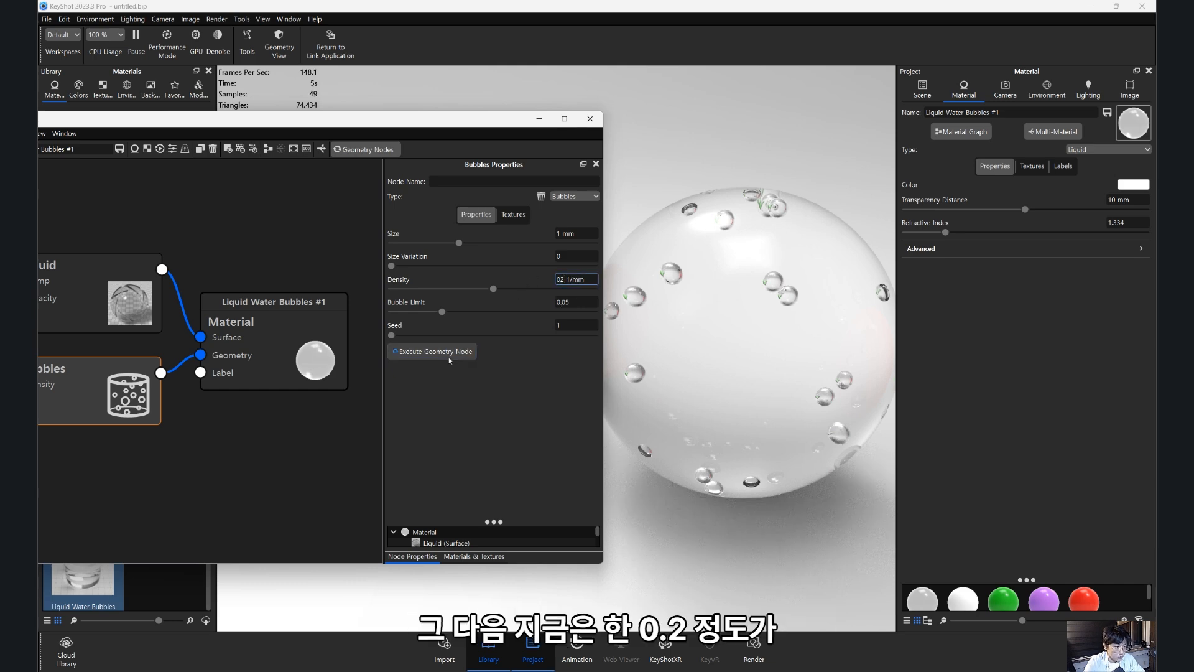
key("ctrl+a")
type("0.2")
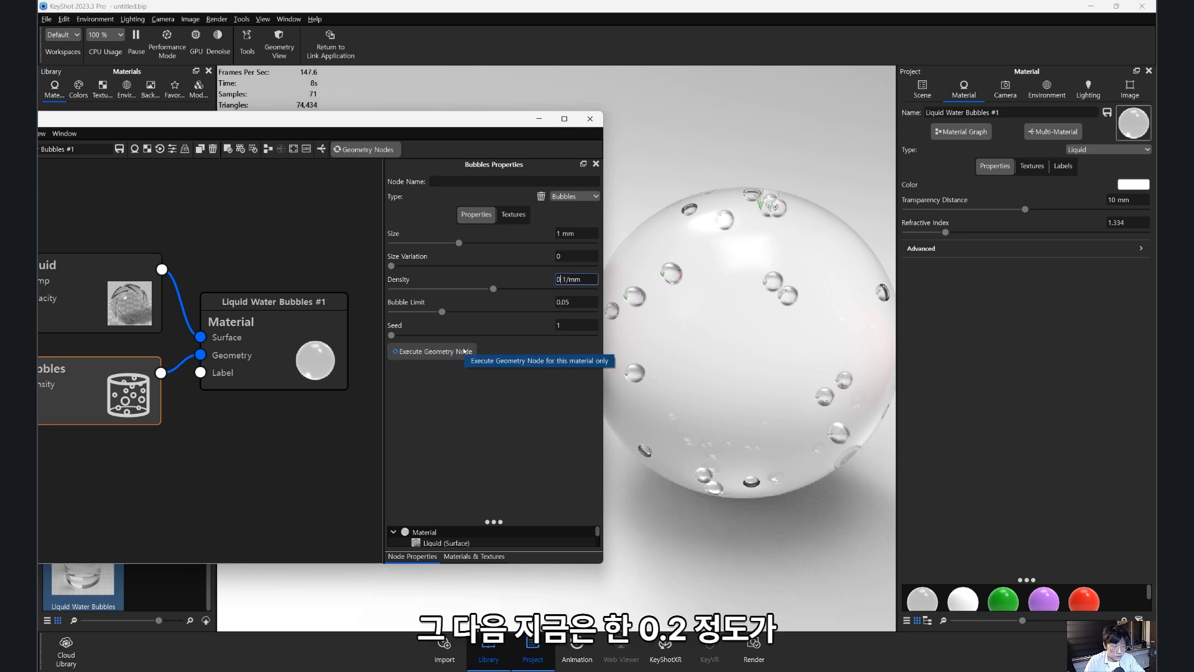
left_click(461, 352)
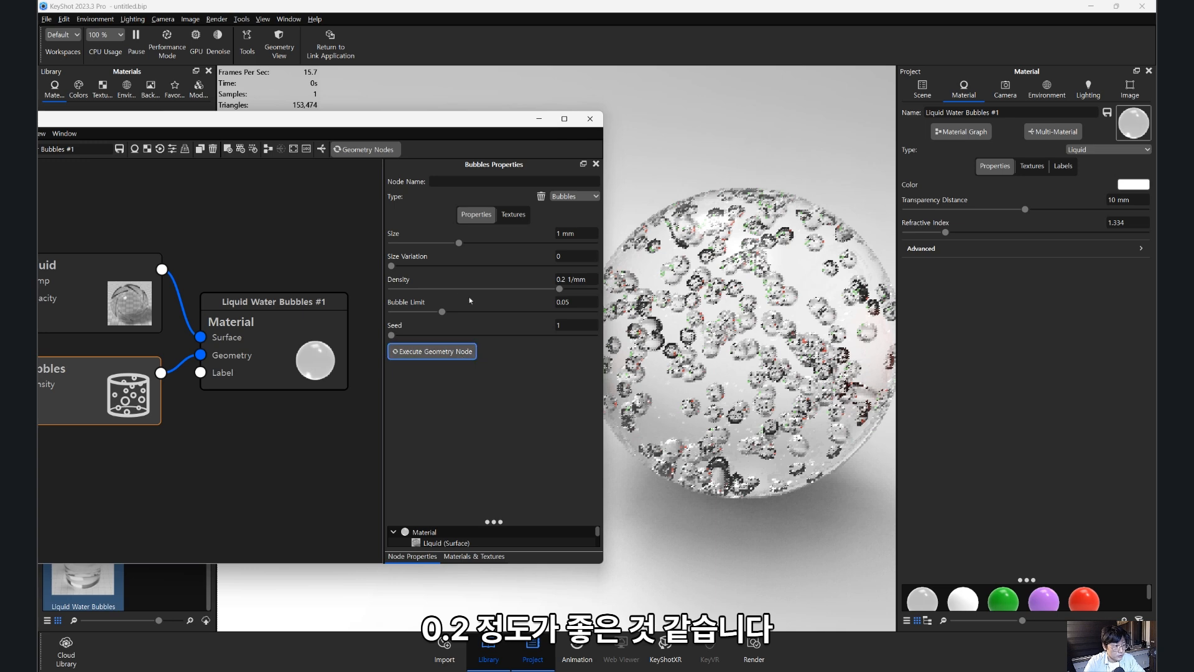
left_click_drag(391, 265, 655, 258)
left_click(474, 353)
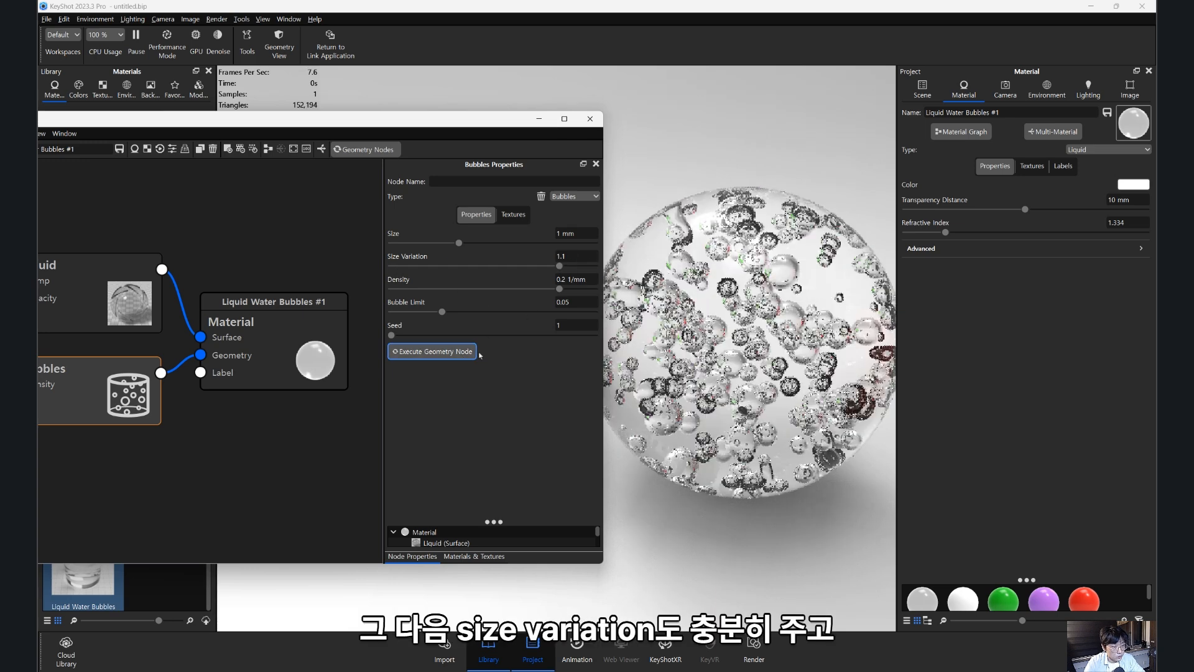
- Set the Bubble Limit to 0.00001, execute the geometry node, and inspect the sphere
left_click(572, 302)
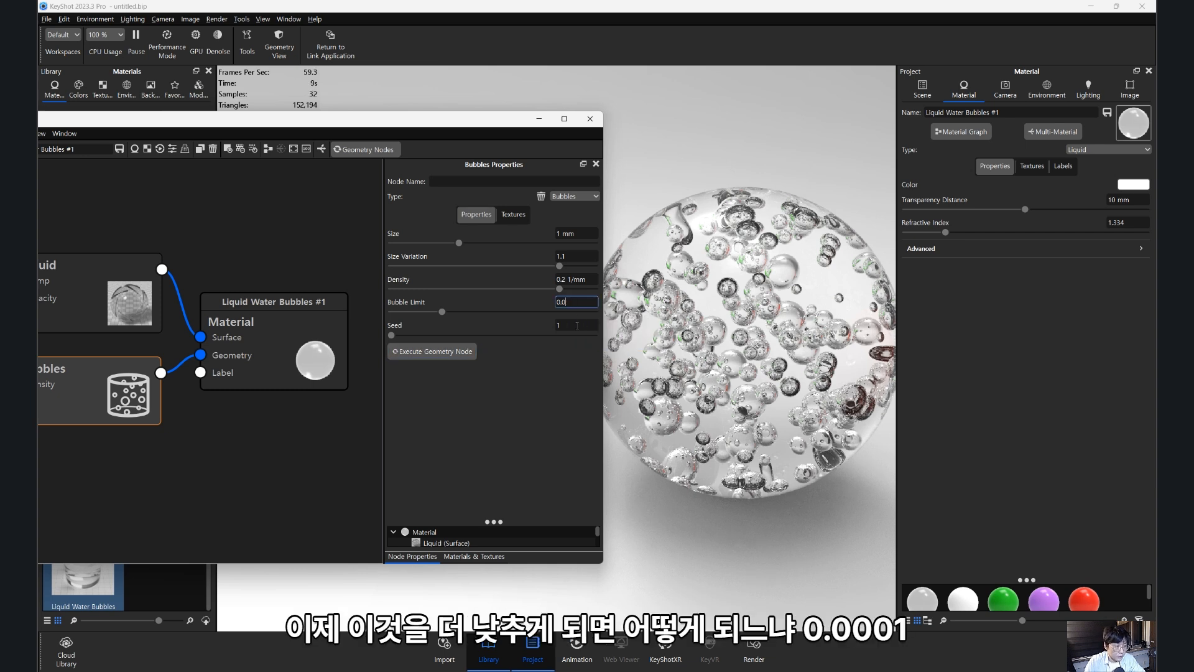
type("1")
left_click(470, 352)
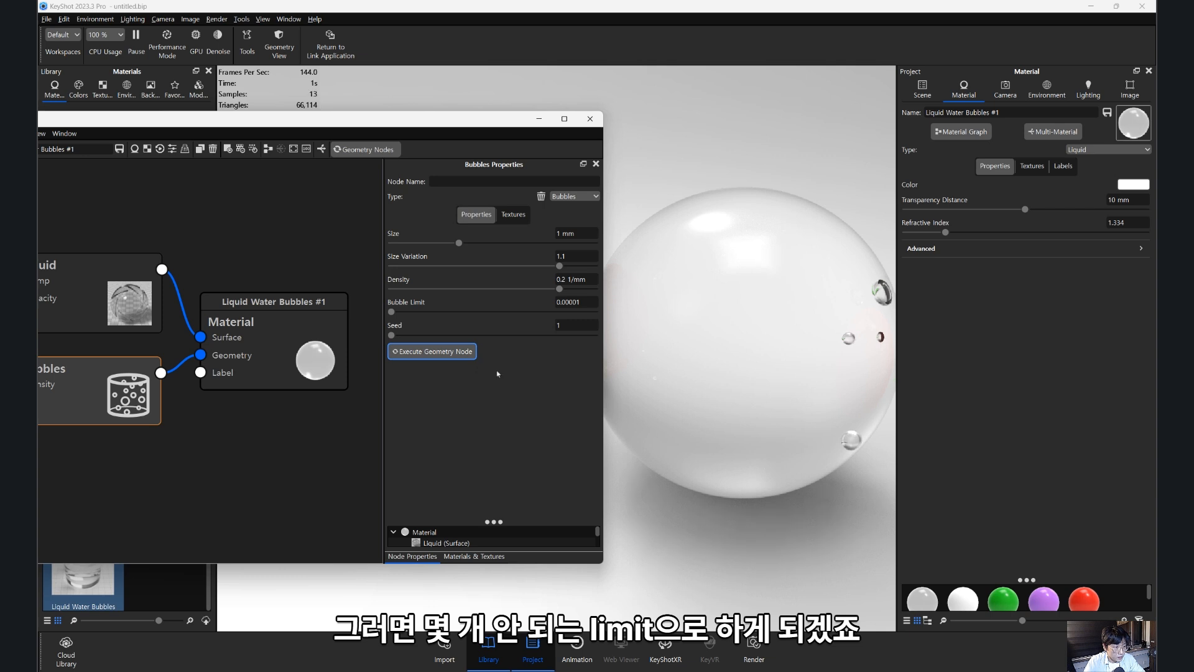
left_click_drag(775, 398, 428, 312)
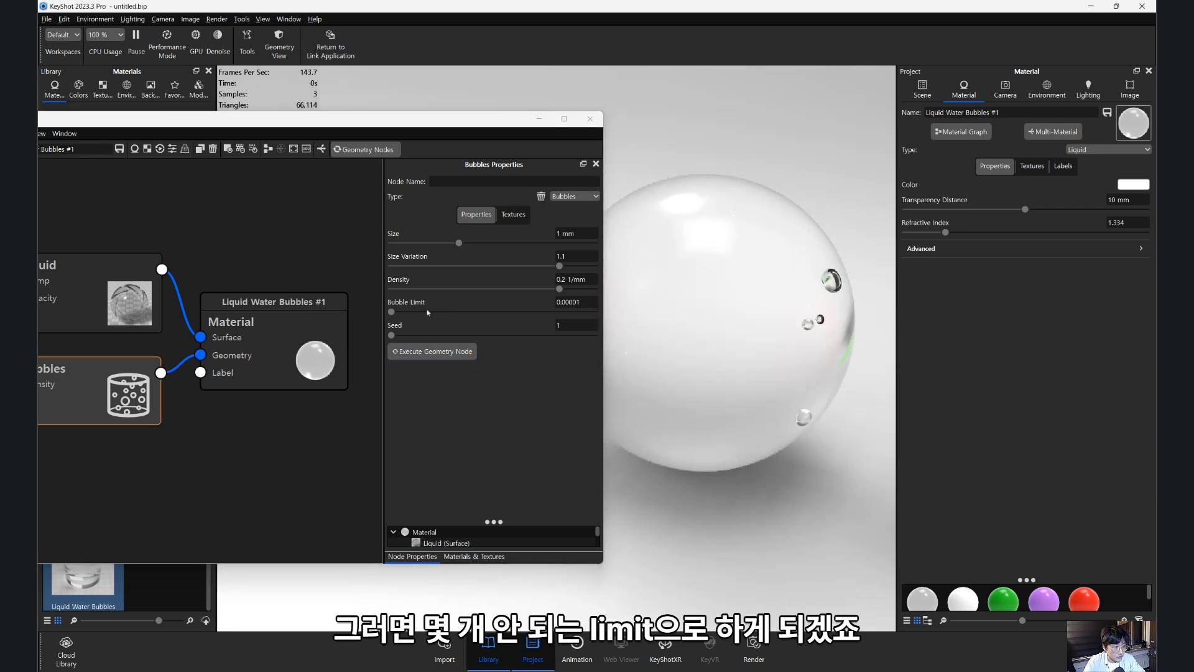
- Set the Bubbles node's Density to 1 1/mm and execute the geometry node
left_click(576, 303)
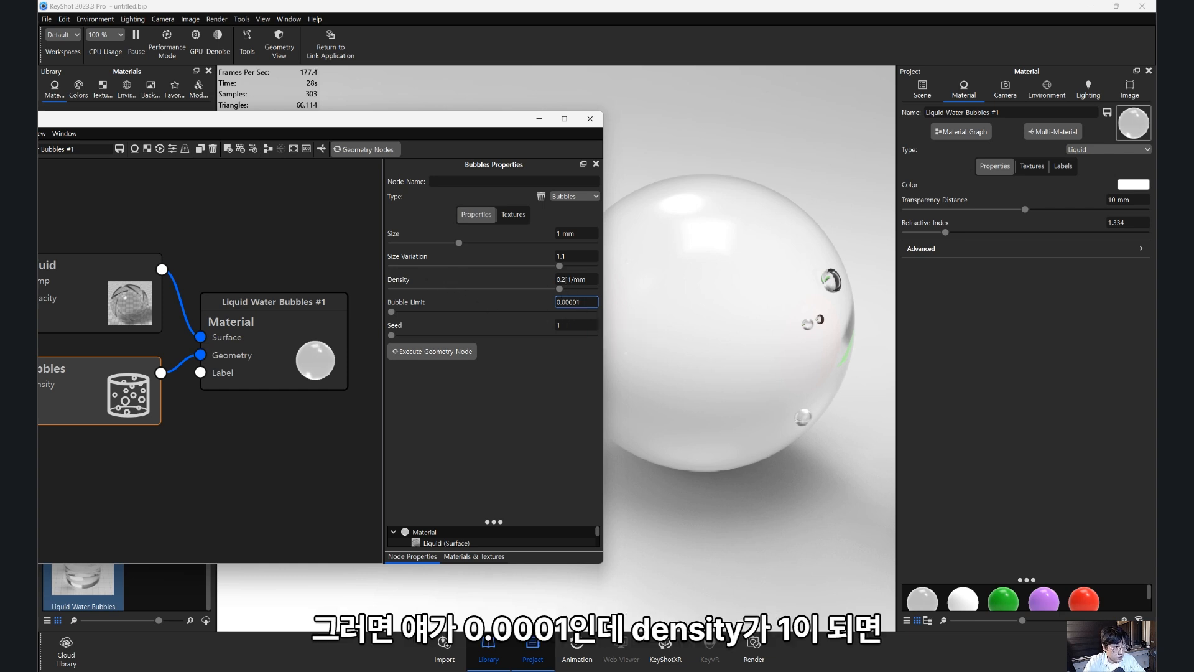
left_click(559, 279)
type("1")
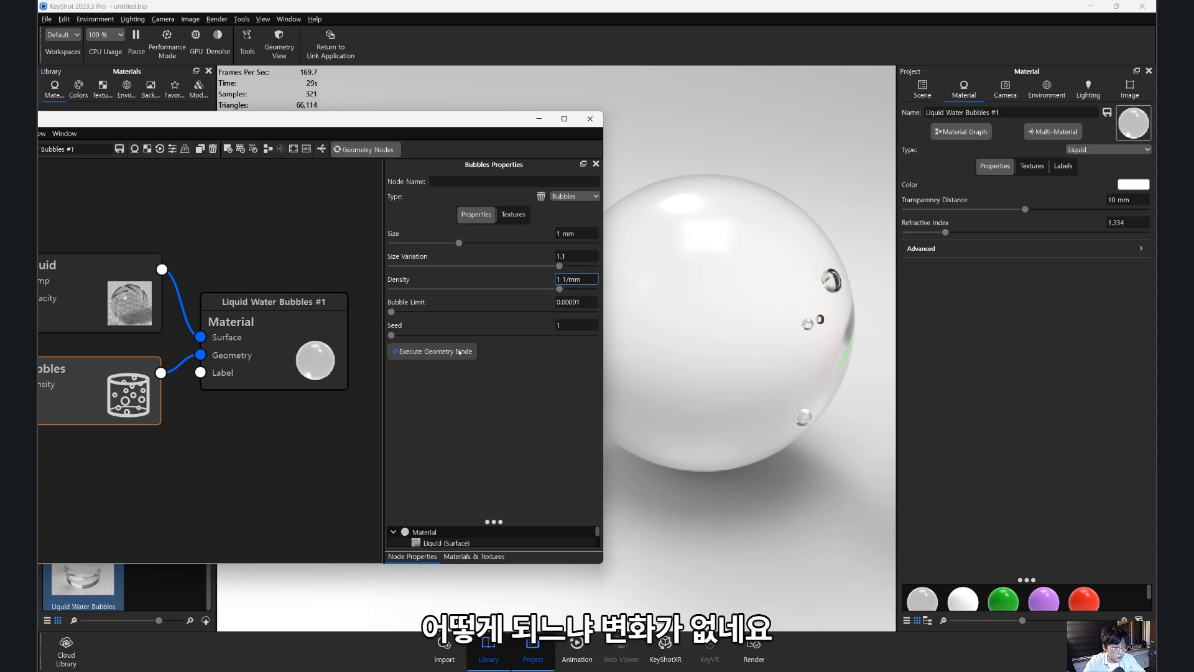
left_click(459, 352)
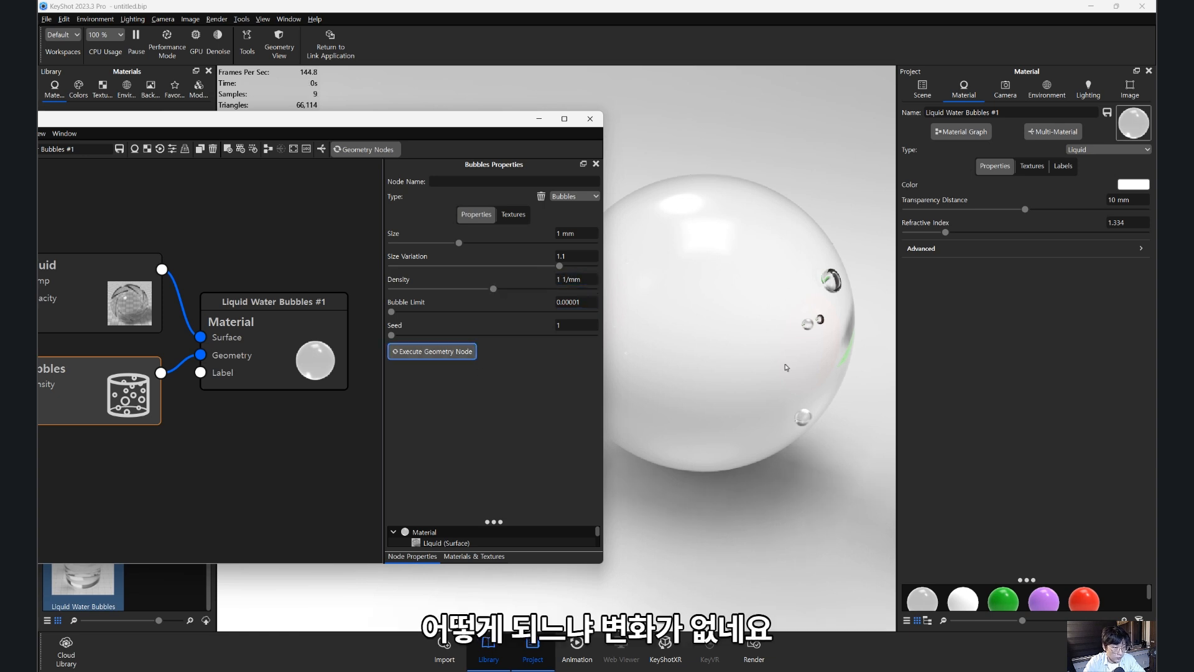
- Set the Bubble Limit to 0.0001 and execute the geometry node
left_click(578, 302)
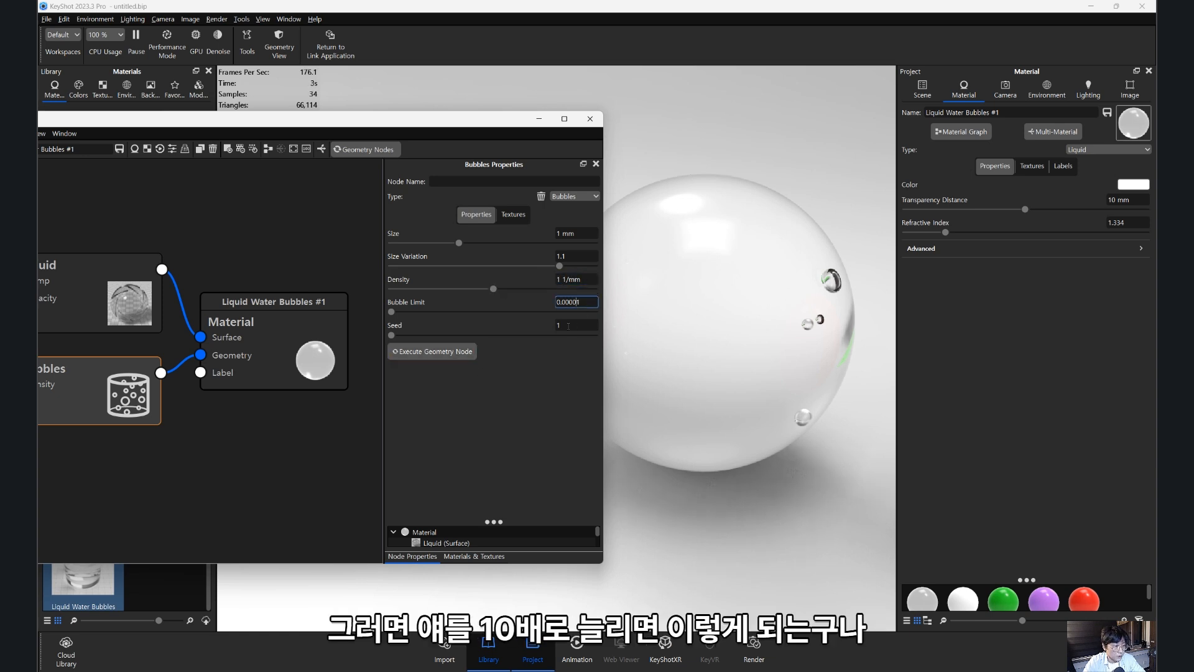
key("BackSpace")
left_click(432, 351)
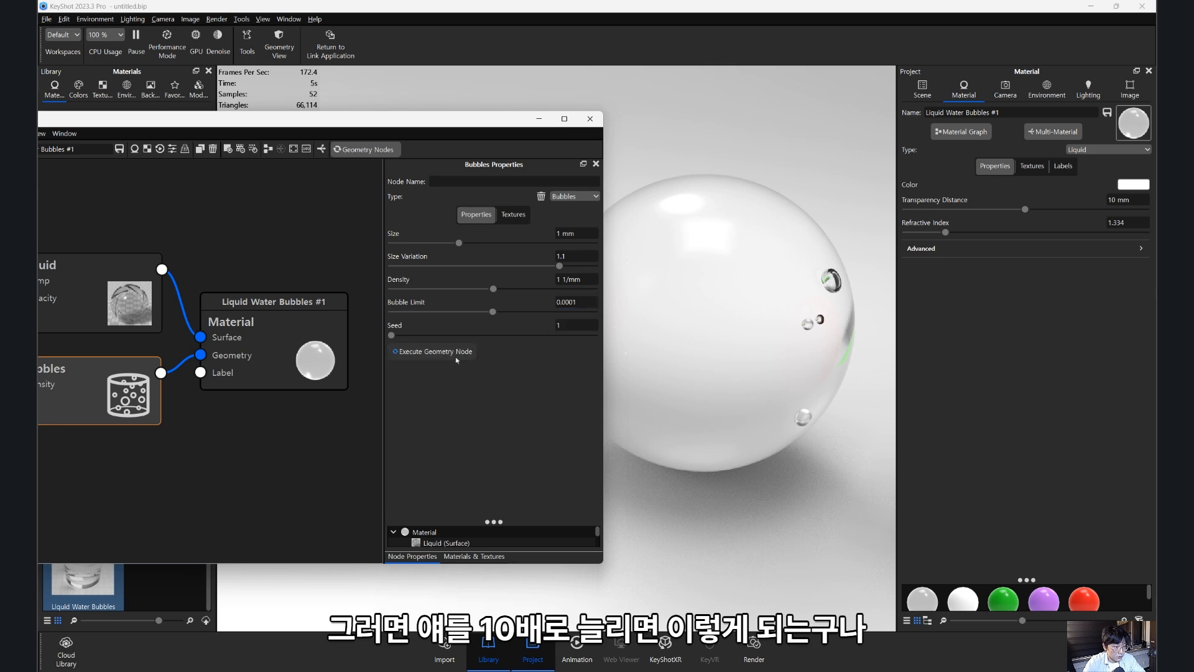
- Set the Bubble Limit to 1 and regenerate the bubbles
left_click(576, 303)
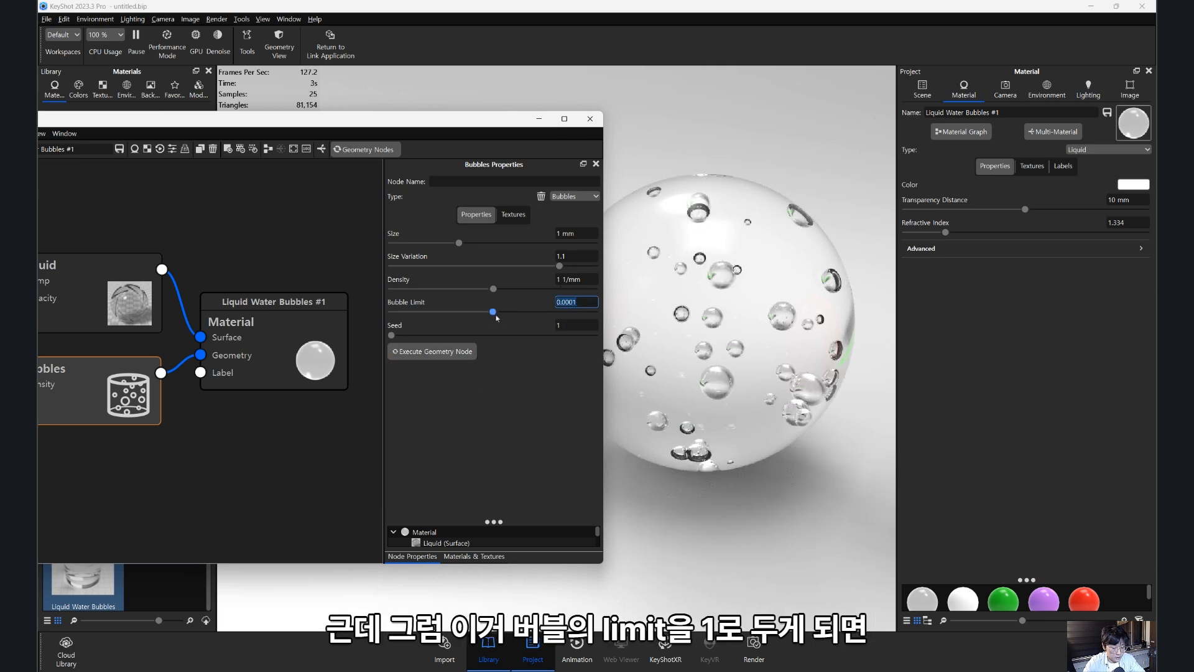
type("1")
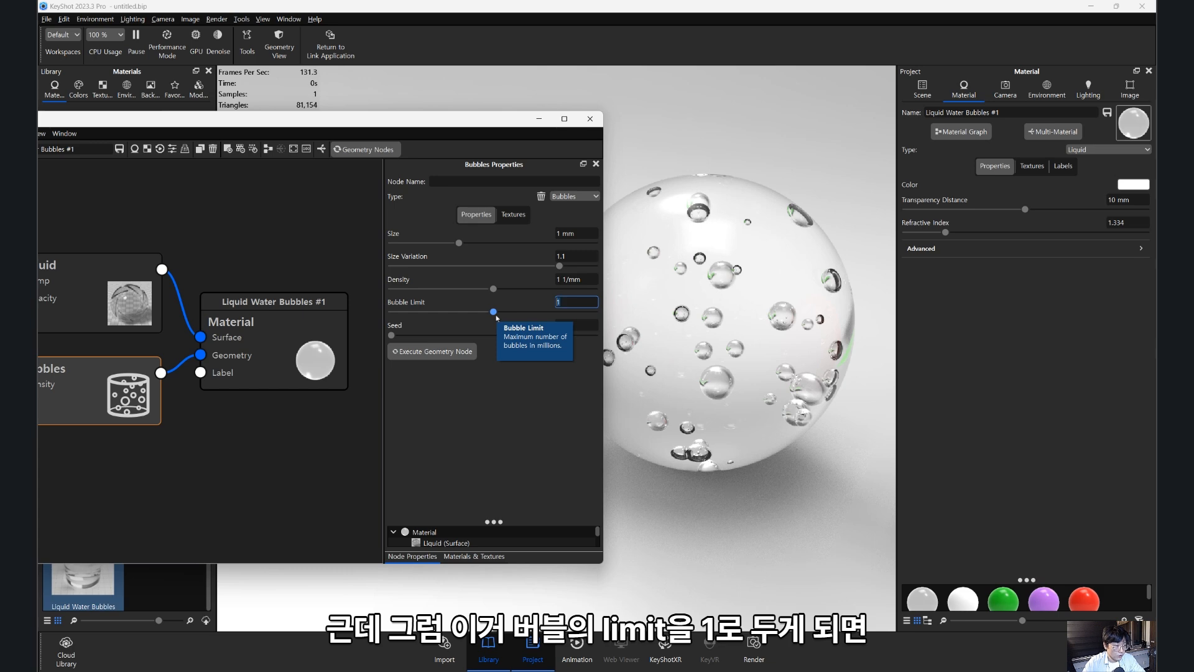
key("Return")
key("Return")
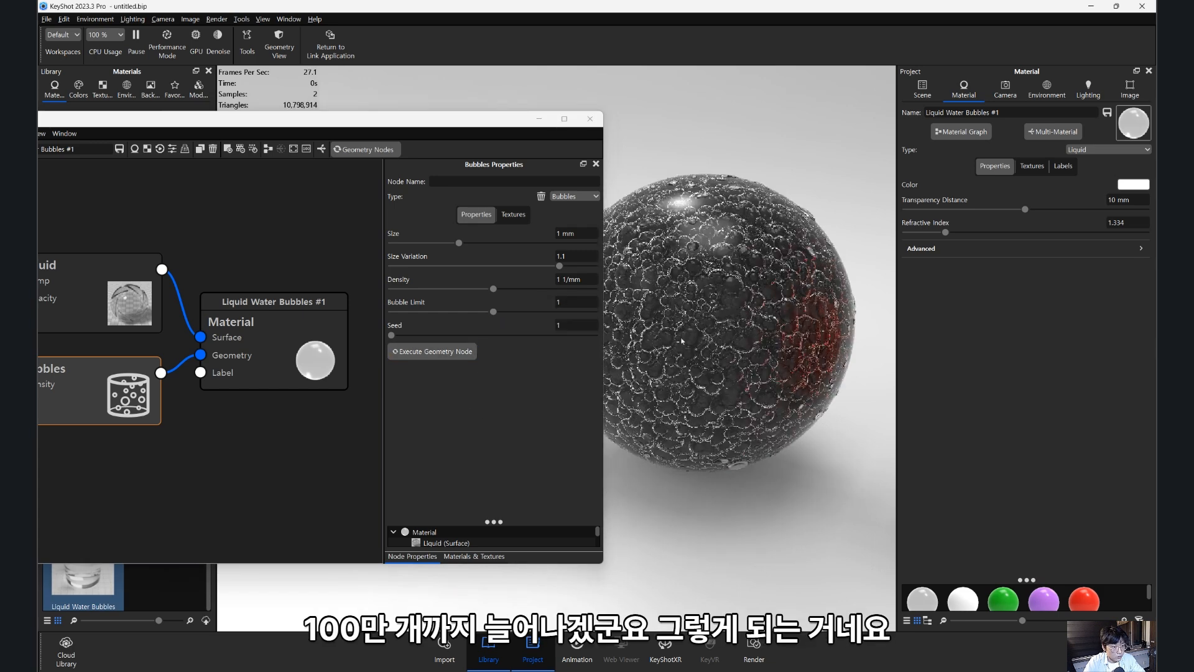
- Reduce the Bubble Limit to 0.01 and then to 0.001, executing the geometry node after each value
left_click(576, 301)
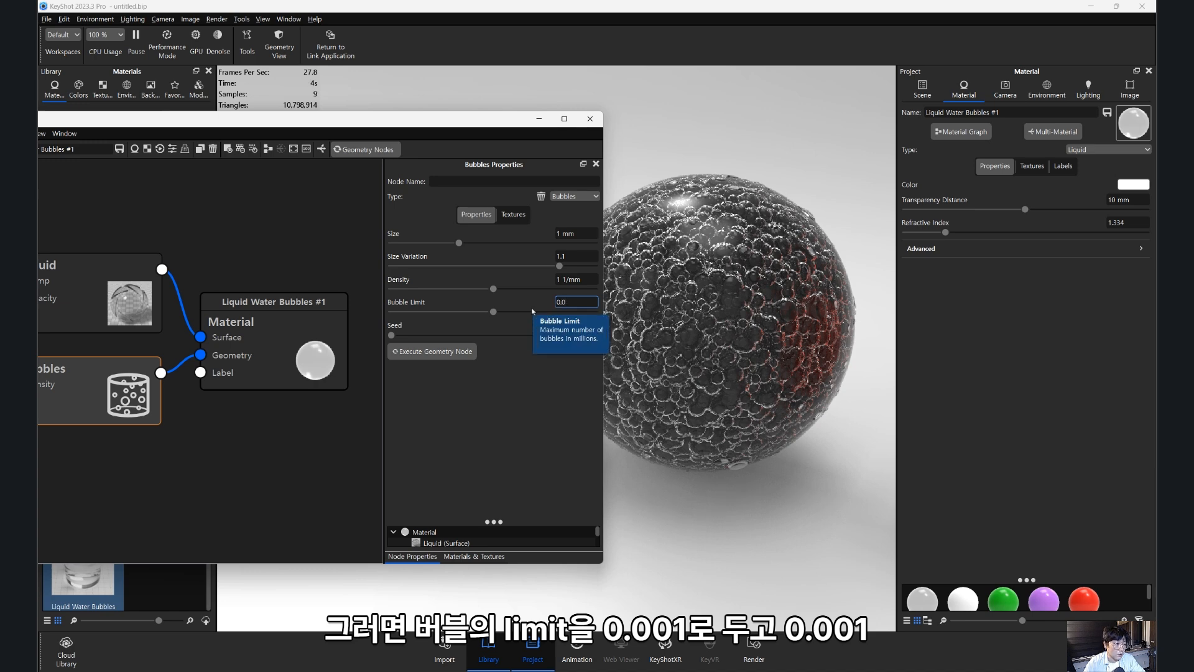
left_click(449, 353)
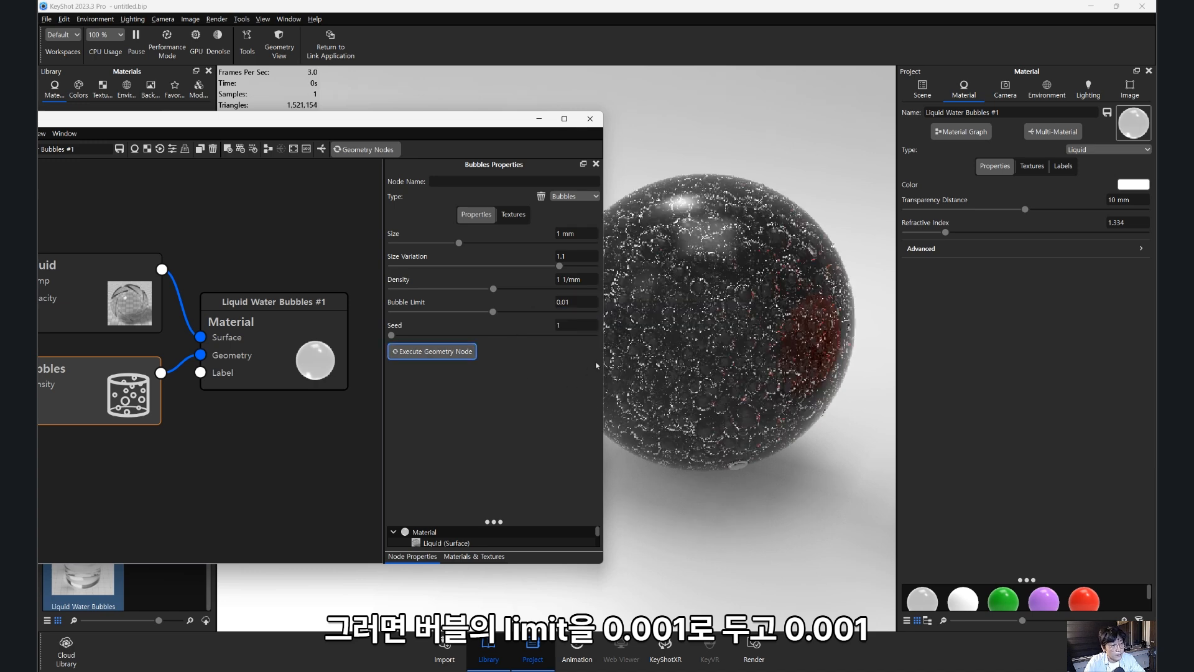
left_click(566, 303)
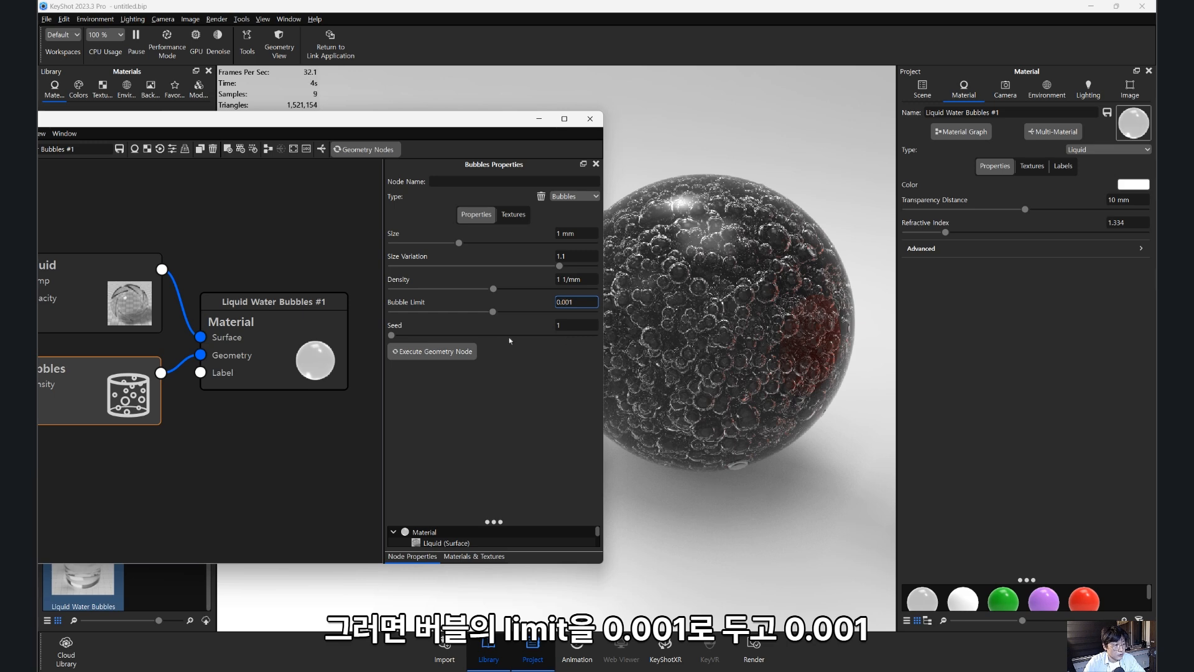
left_click(472, 351)
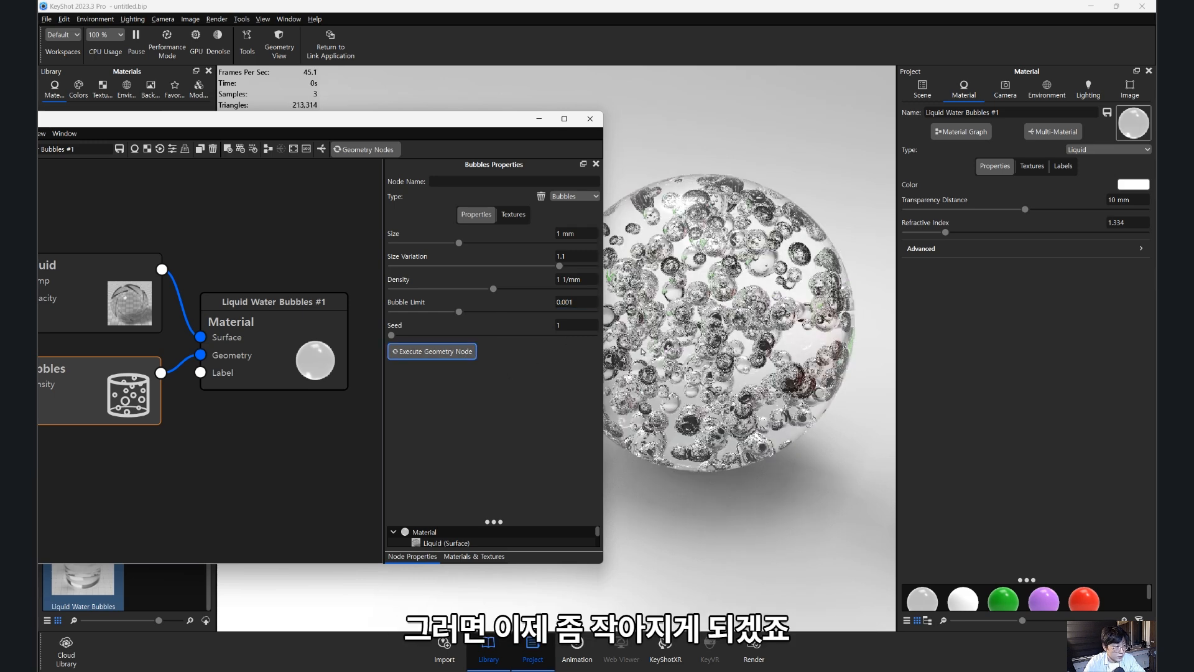
- Set the Bubbles node's Seed to 64 and execute the geometry node to redistribute the bubbles
left_click_drag(390, 336, 403, 336)
left_click(432, 351)
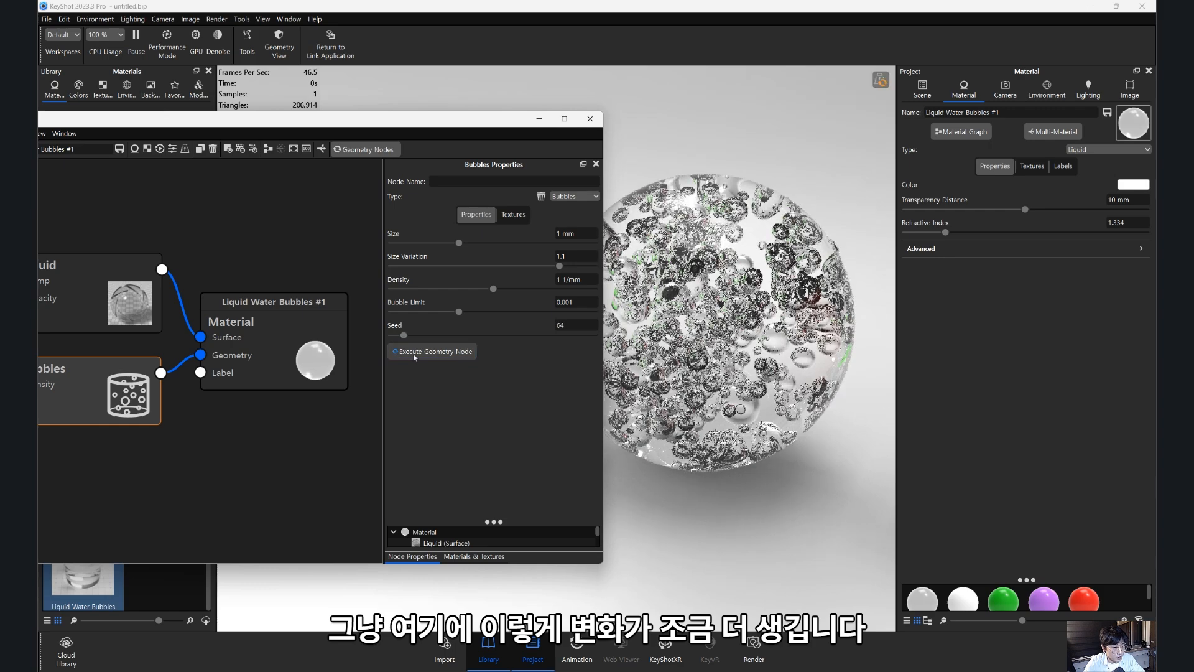
left_click(414, 352)
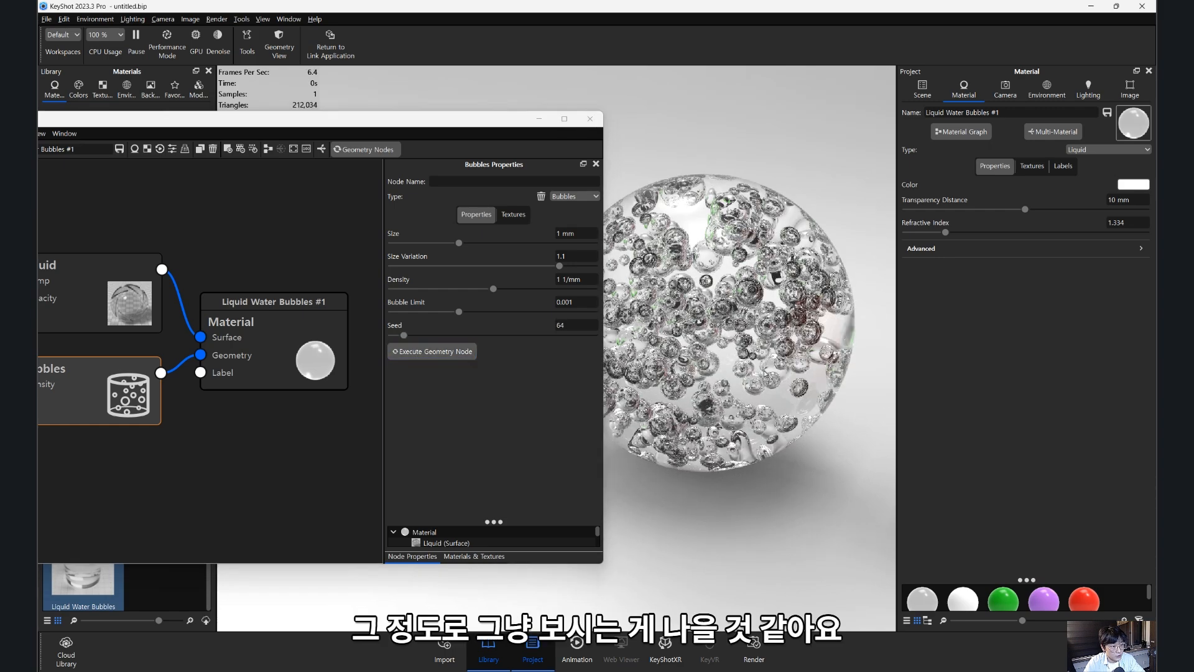
- Examine the dark areas of the bubbles inside the water sphere up close and open the scene's lighting settings
left_click_drag(765, 374, 761, 387)
scroll(762, 381, "up", 2)
scroll(763, 381, "down", 1)
scroll(763, 380, "up", 3)
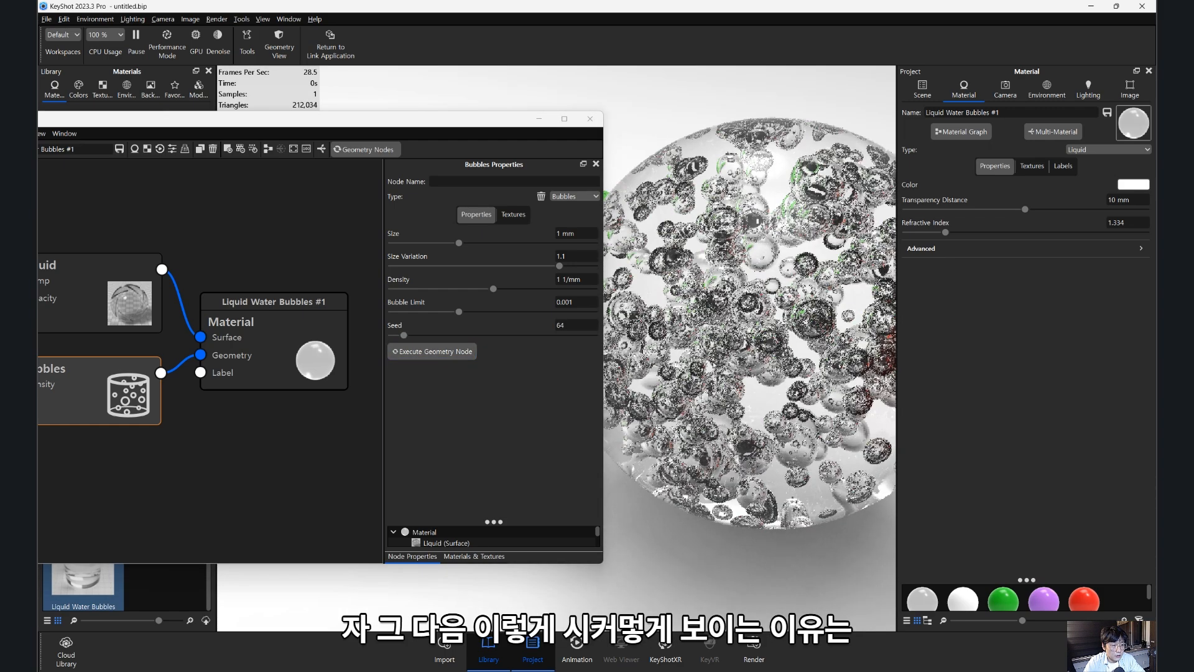
scroll(753, 396, "up", 5)
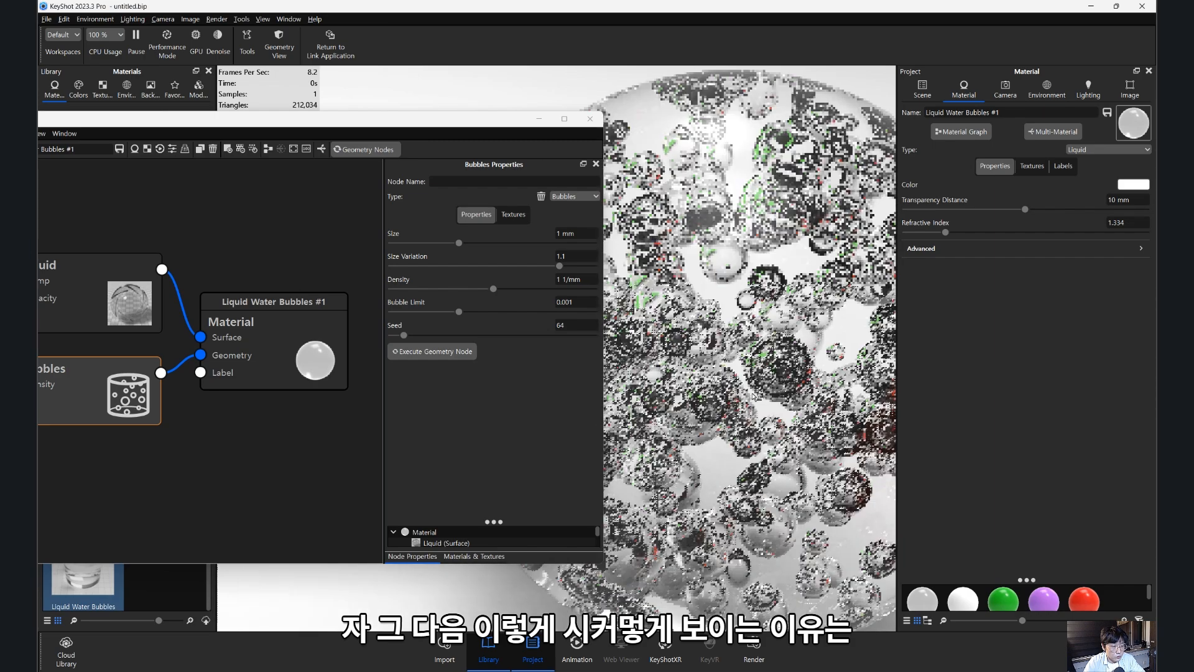
middle_click_drag(753, 397, 721, 378)
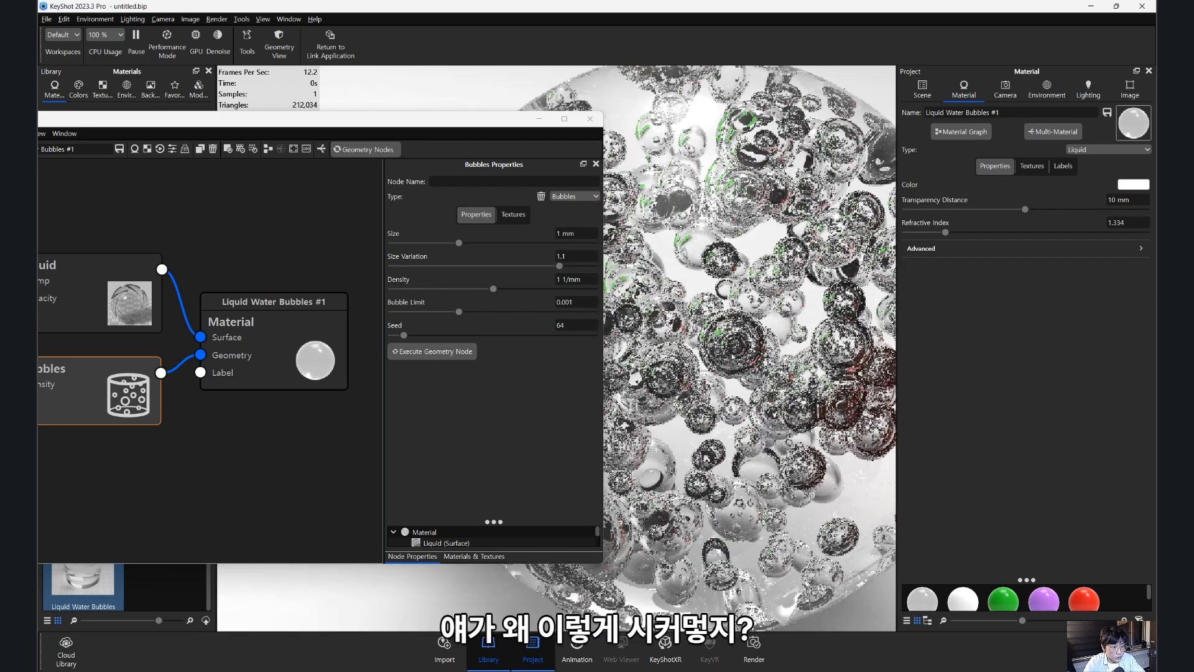
left_click(1083, 78)
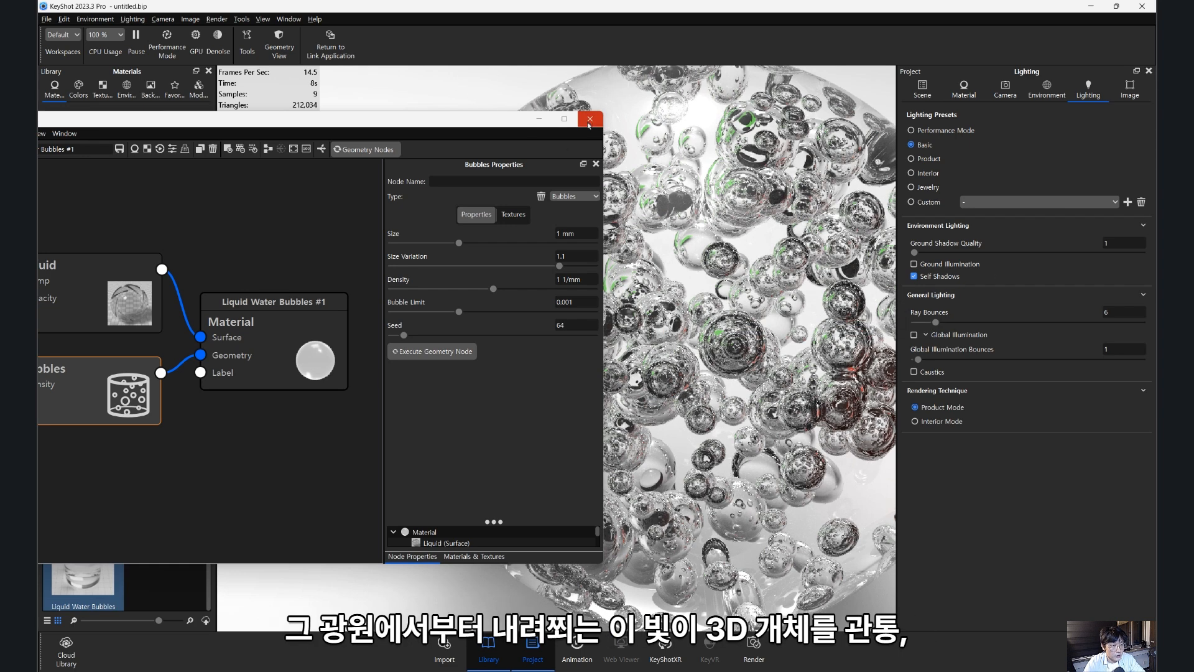
scroll(714, 279, "down", 10)
left_click_drag(715, 280, 808, 342)
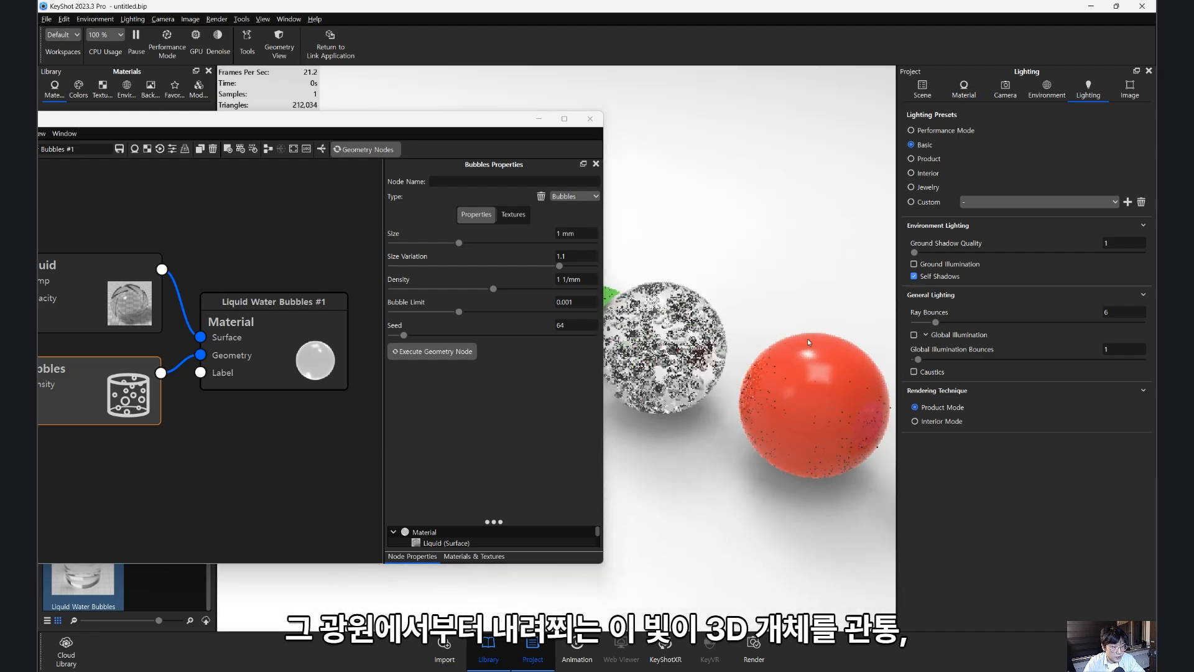
scroll(808, 342, "up", 10)
middle_click_drag(765, 140, 680, 178)
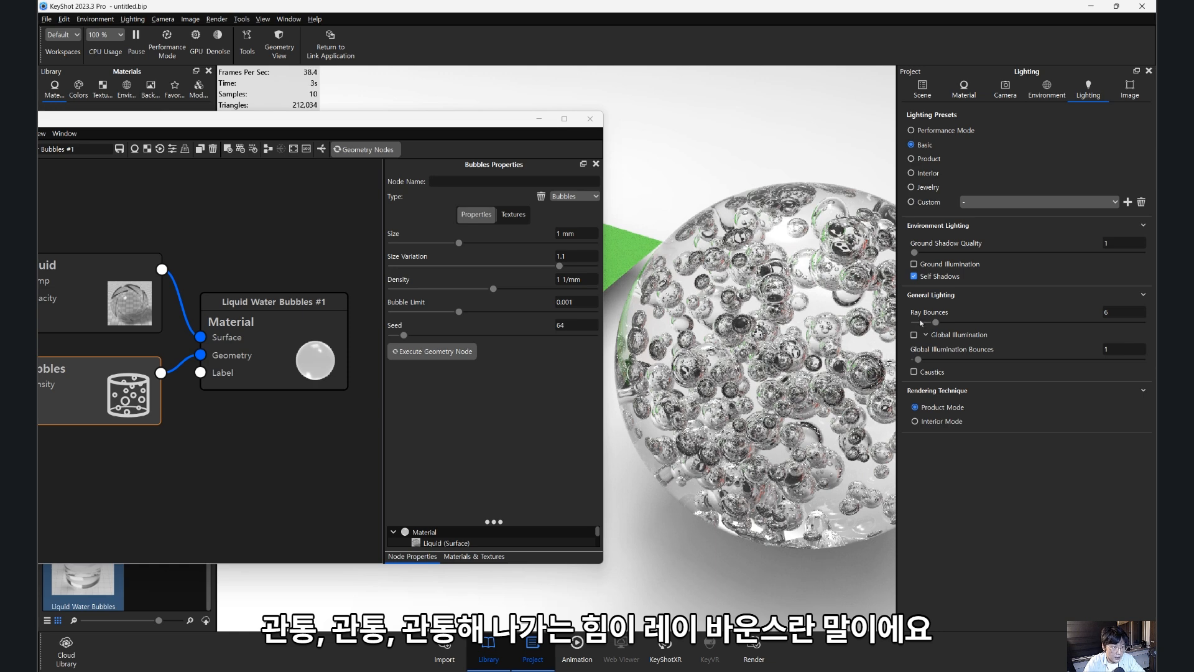
middle_click_drag(827, 306, 811, 307)
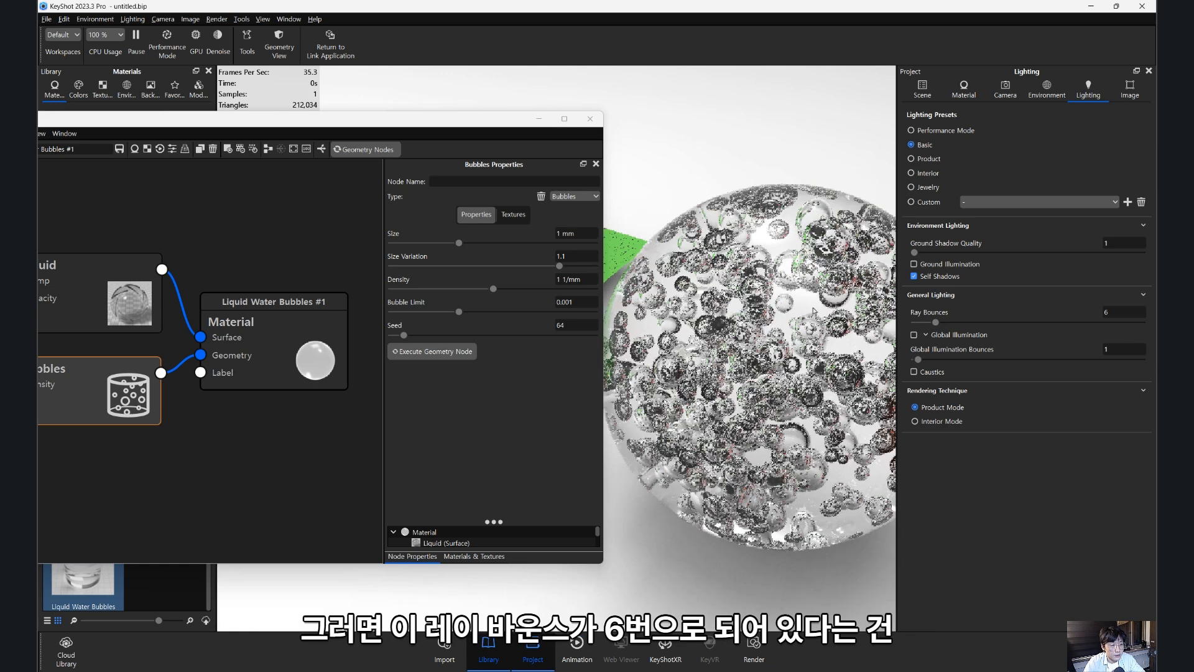
- Lower the Ray Bounces to 3 and then raise them to 20 to compare how transparent the bubbles look
double_click(1118, 313)
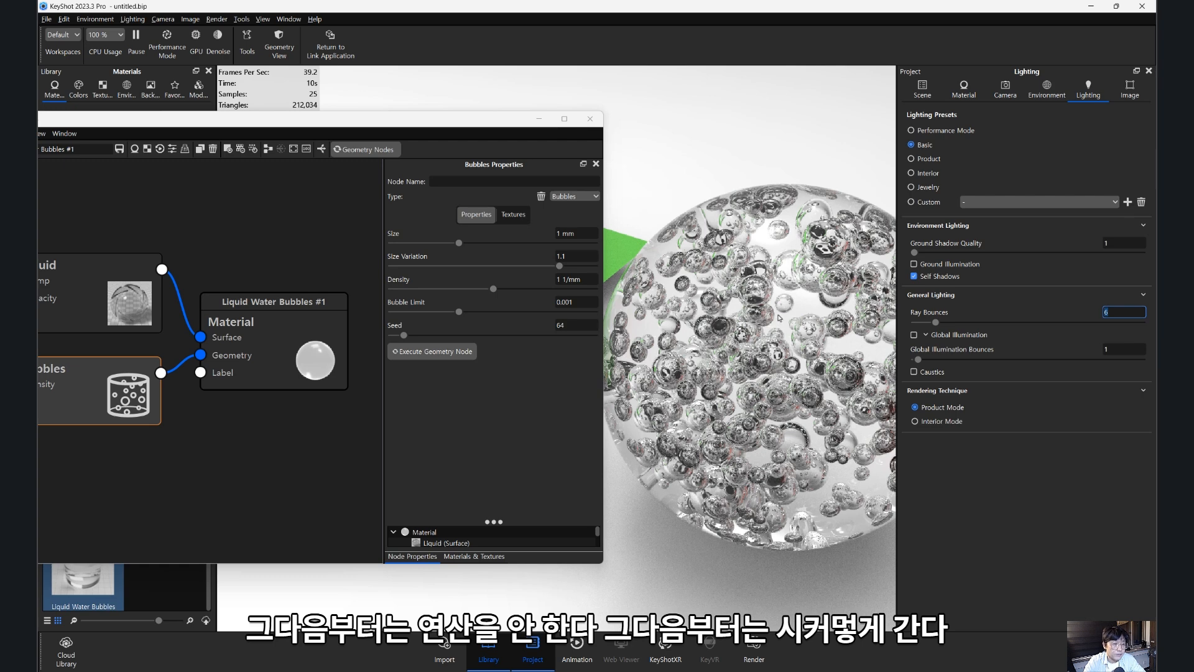
left_click_drag(936, 323, 925, 323)
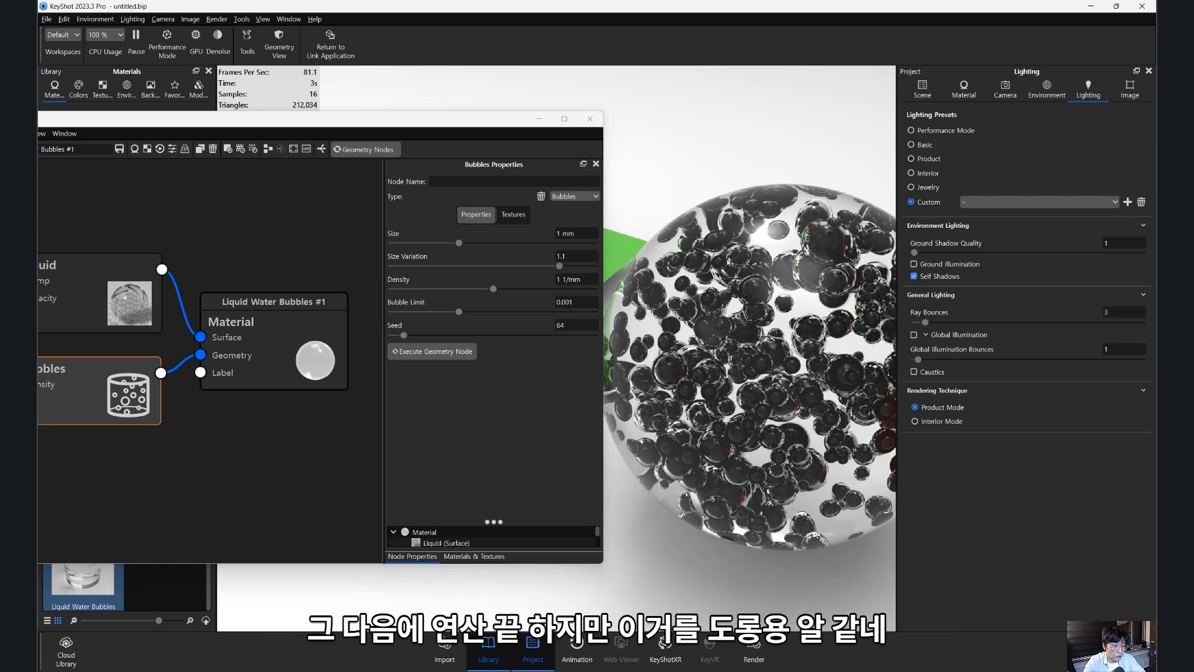
double_click(1113, 312)
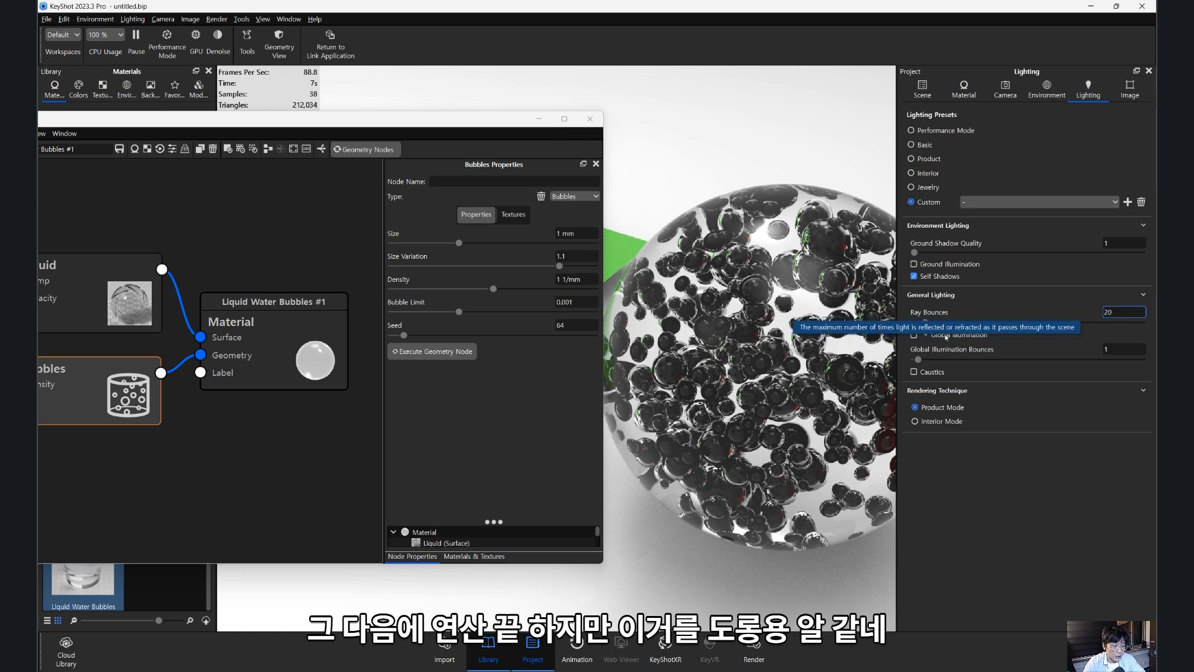
key("Return")
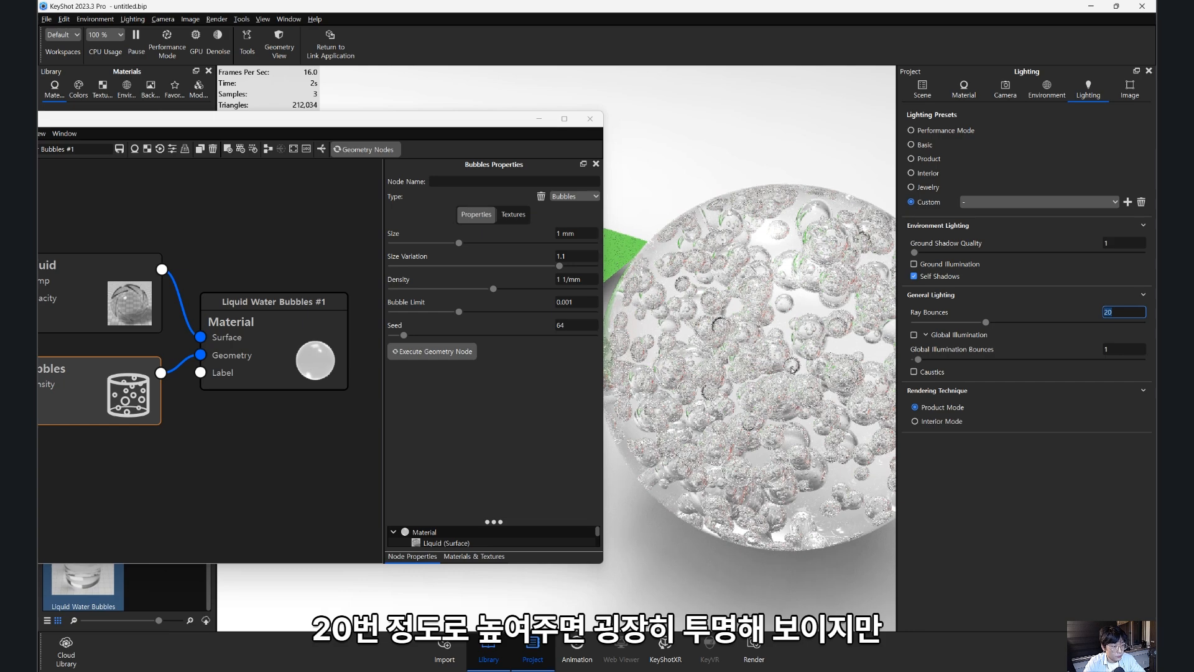
middle_click_drag(733, 381, 677, 361)
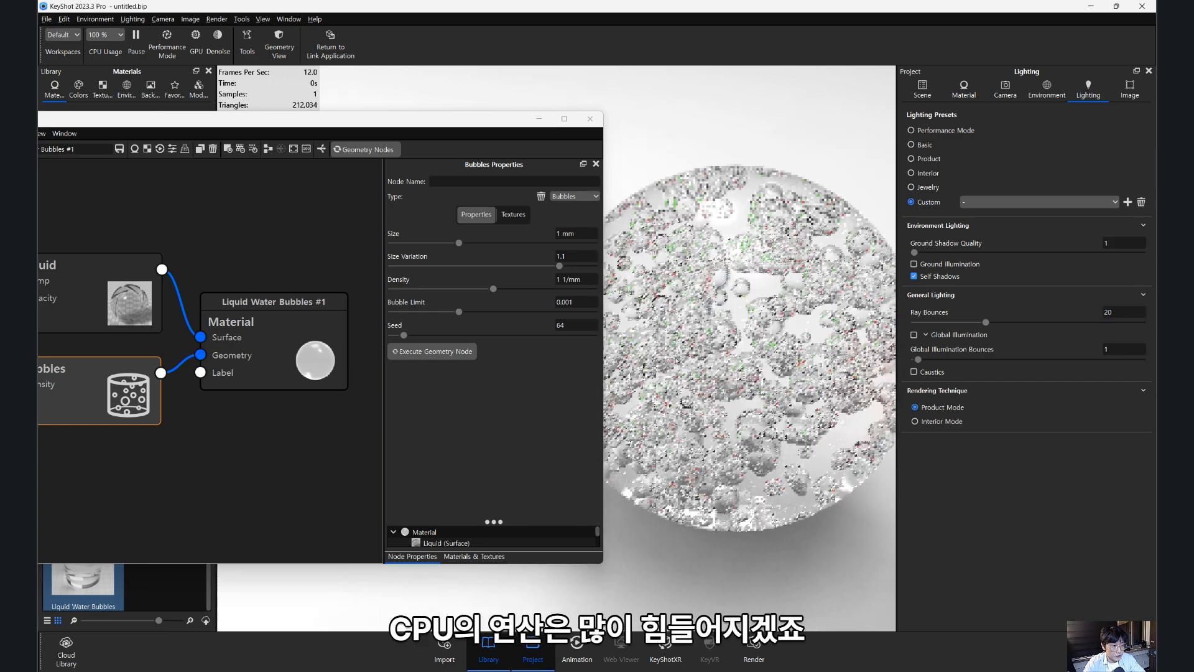
- Set the Ray Bounces in General Lighting to 10
left_click(1126, 311)
type("10")
key("Return")
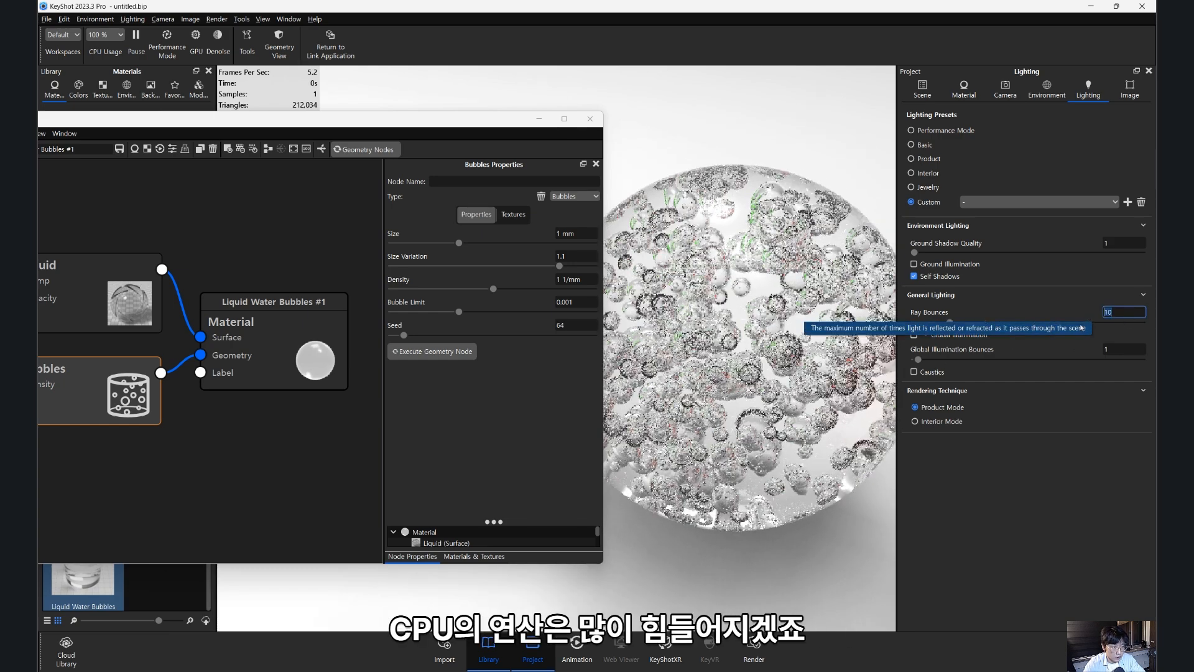
middle_click_drag(759, 306, 778, 298)
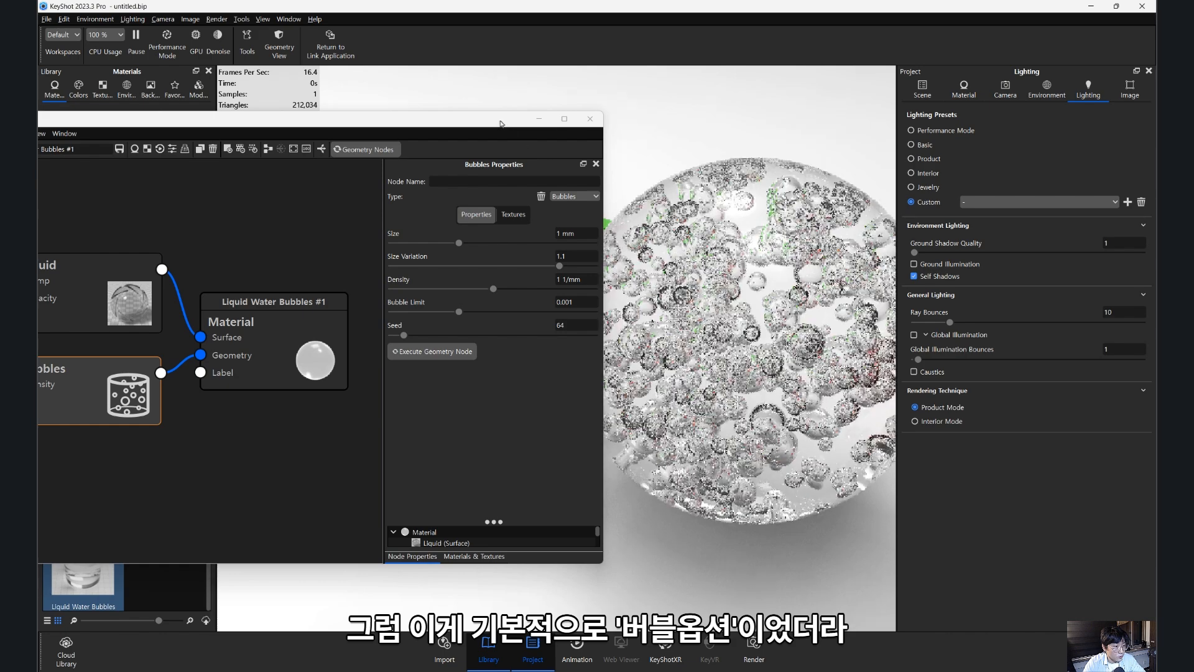
- Clear the material graph from the view and inspect the bubble sphere next to the red sphere
mouse_move(501, 121)
left_mouse_down()
mouse_move(473, 114)
mouse_move(500, 108)
left_mouse_up()
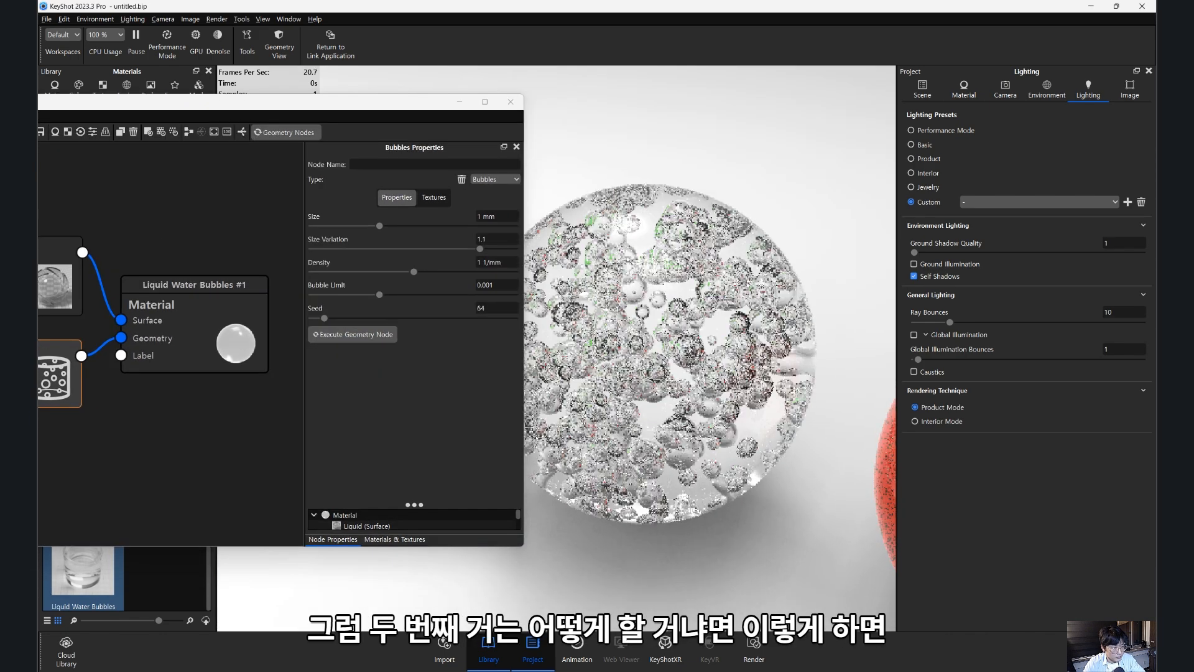
scroll(663, 360, "down", 5)
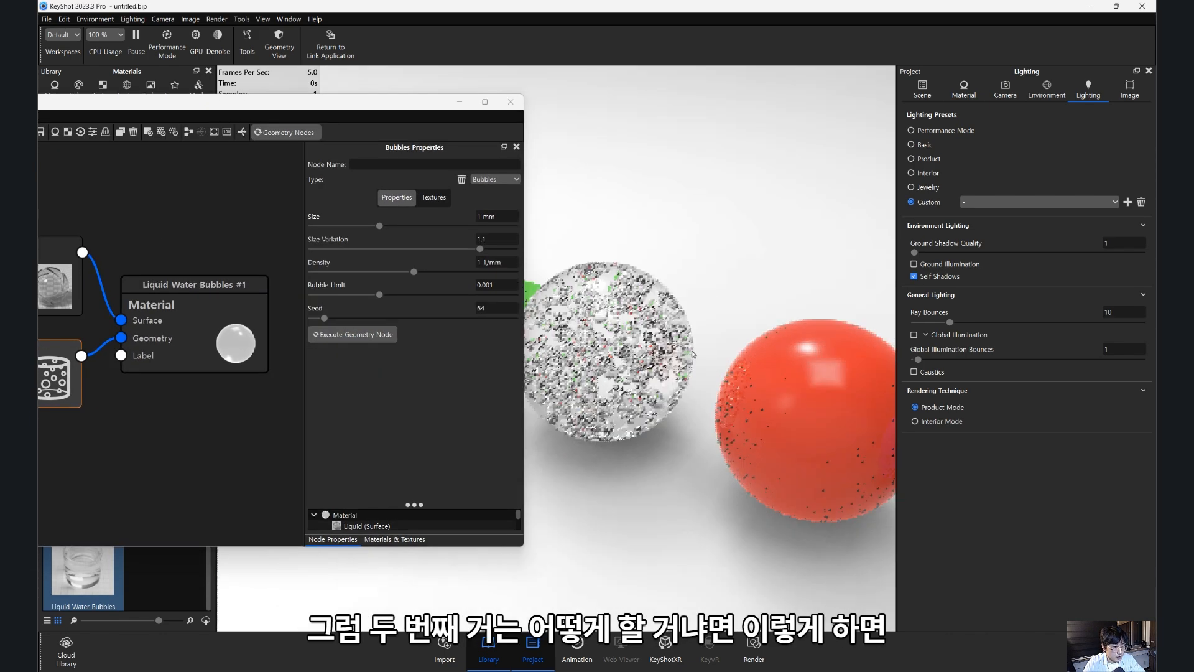
middle_click_drag(756, 402, 668, 339)
scroll(667, 338, "up", 5)
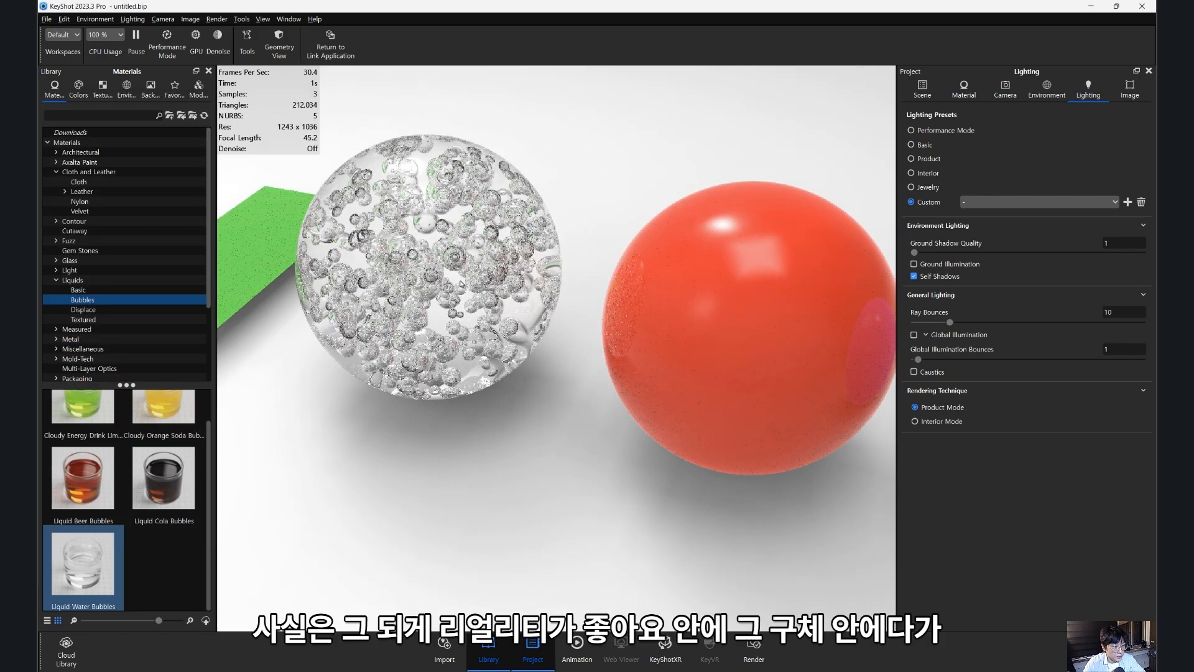
left_click_drag(597, 348, 663, 359)
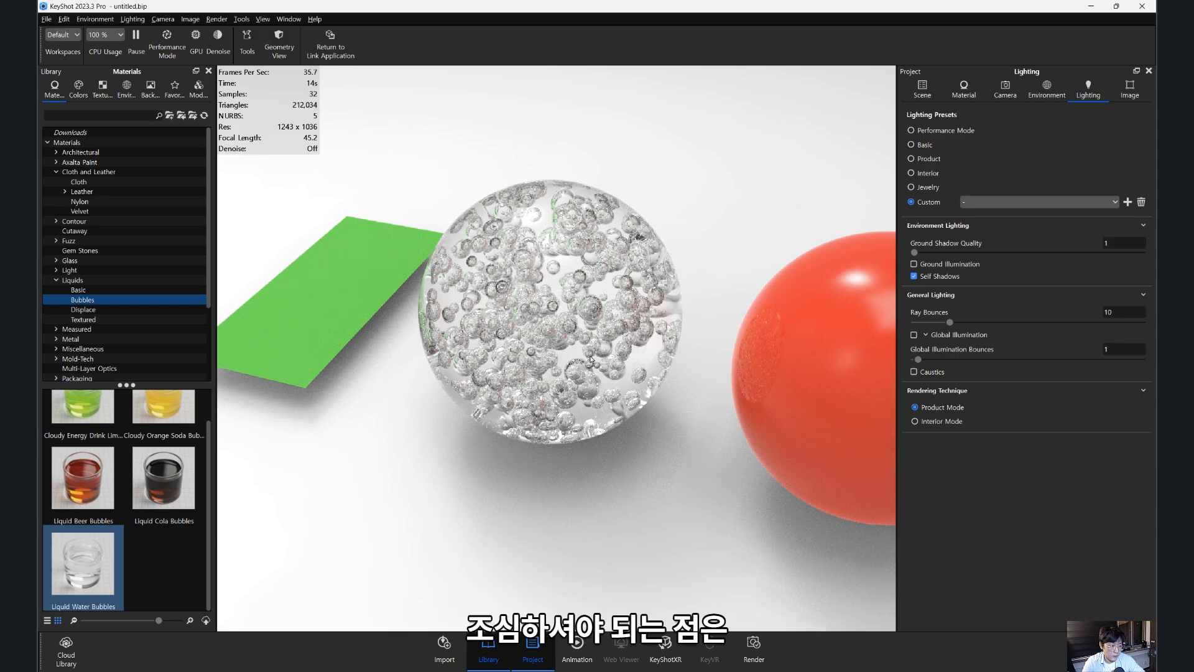
- Apply the Liquid Water Bubbles material to the flat green plane without linking the duplicate materials, and inspect the plane
left_click_drag(529, 303, 618, 376)
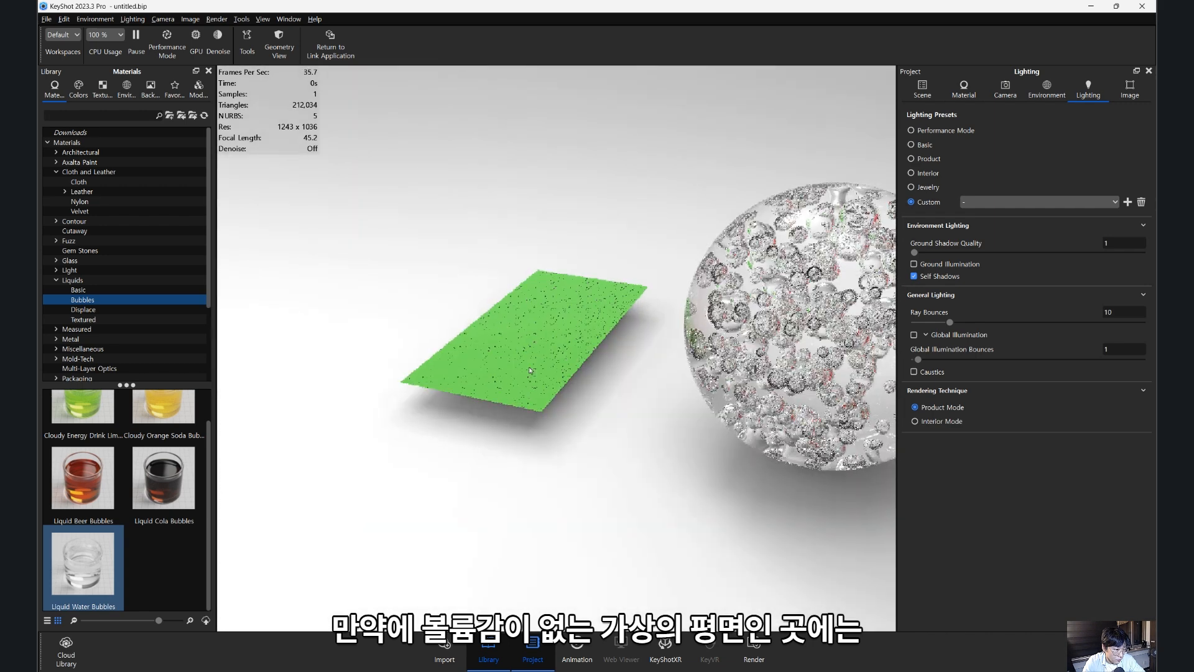
left_click_drag(85, 579, 550, 376)
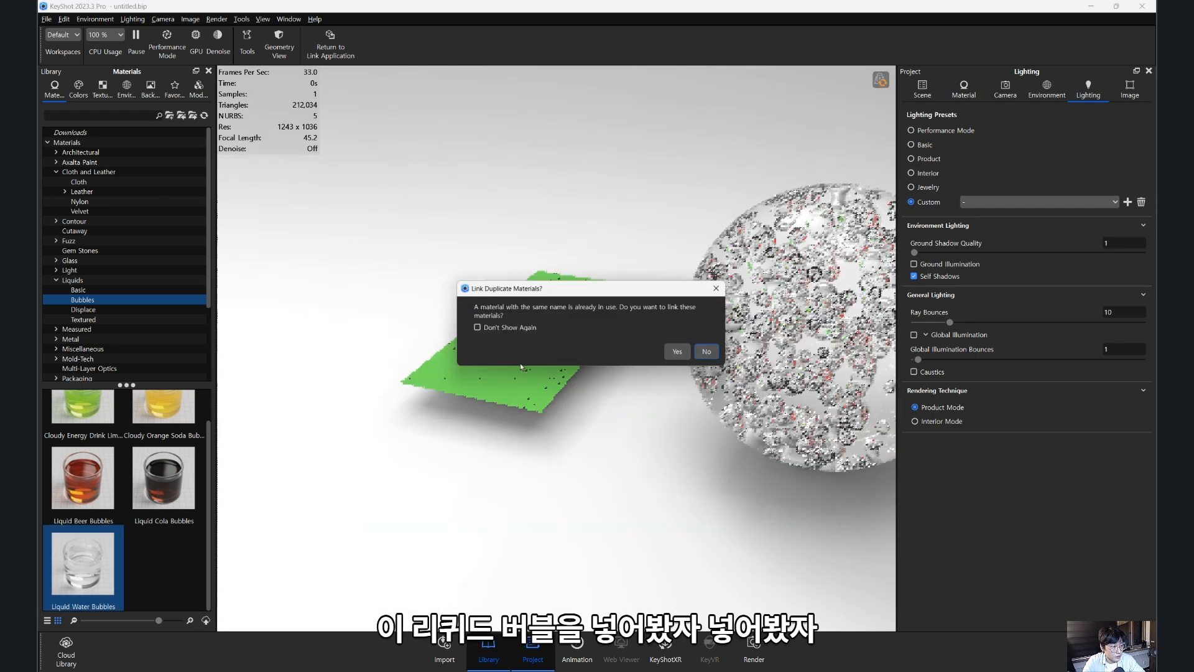
left_click(709, 352)
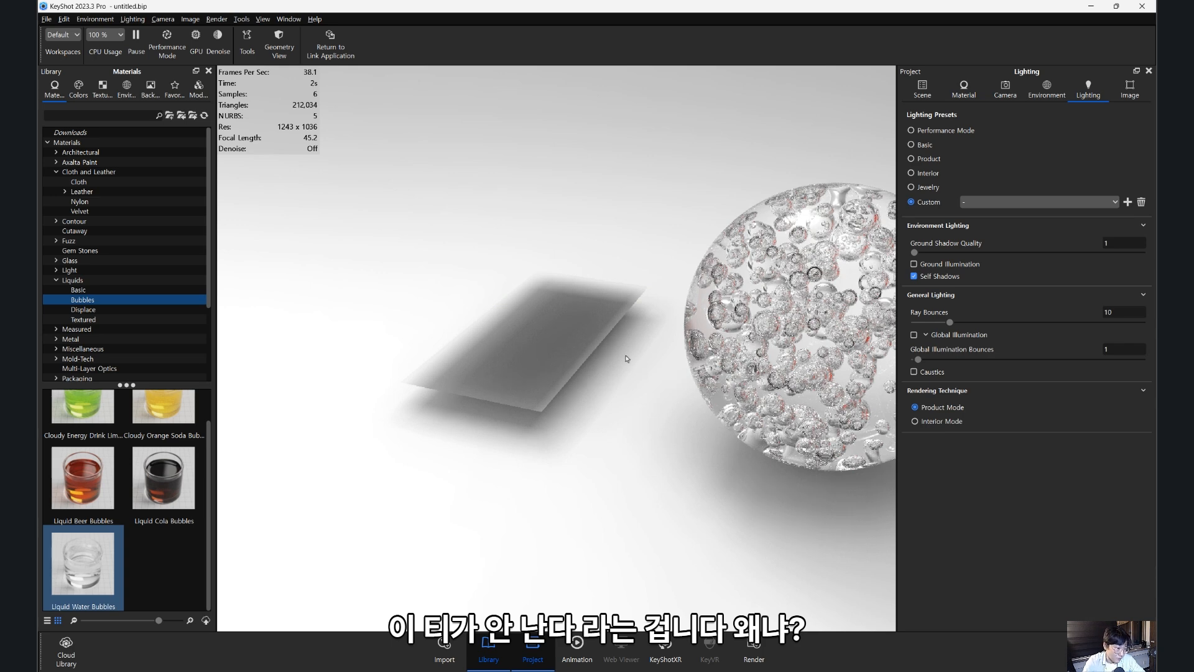
scroll(627, 359, "up", 6)
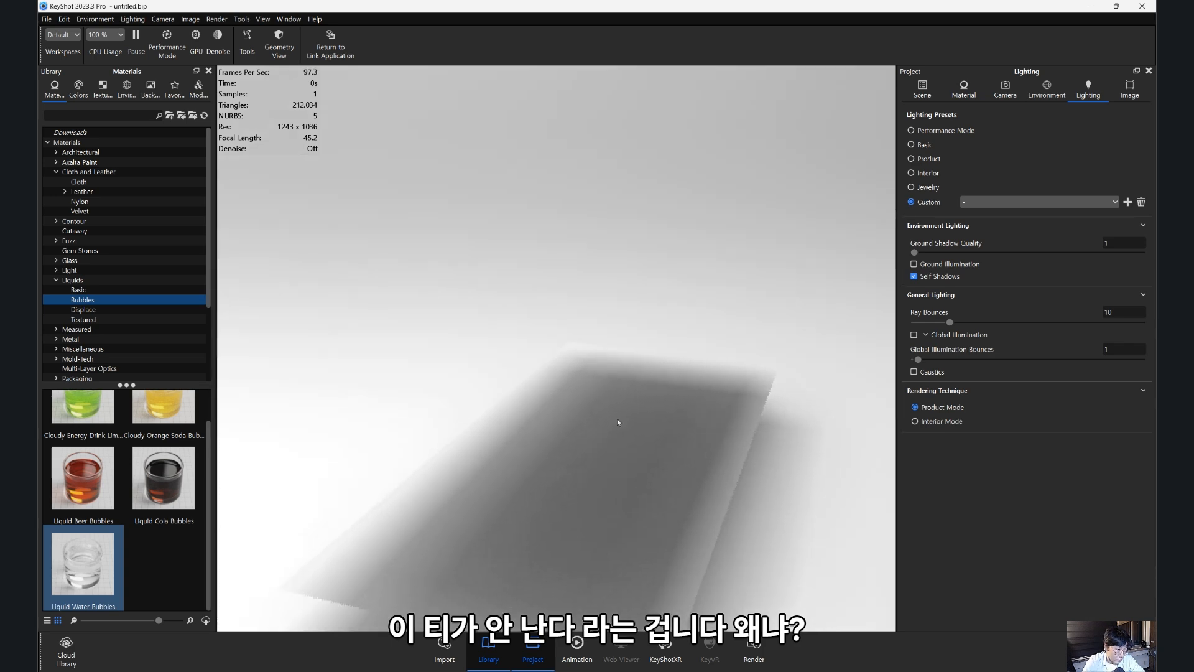
scroll(617, 419, "down", 8)
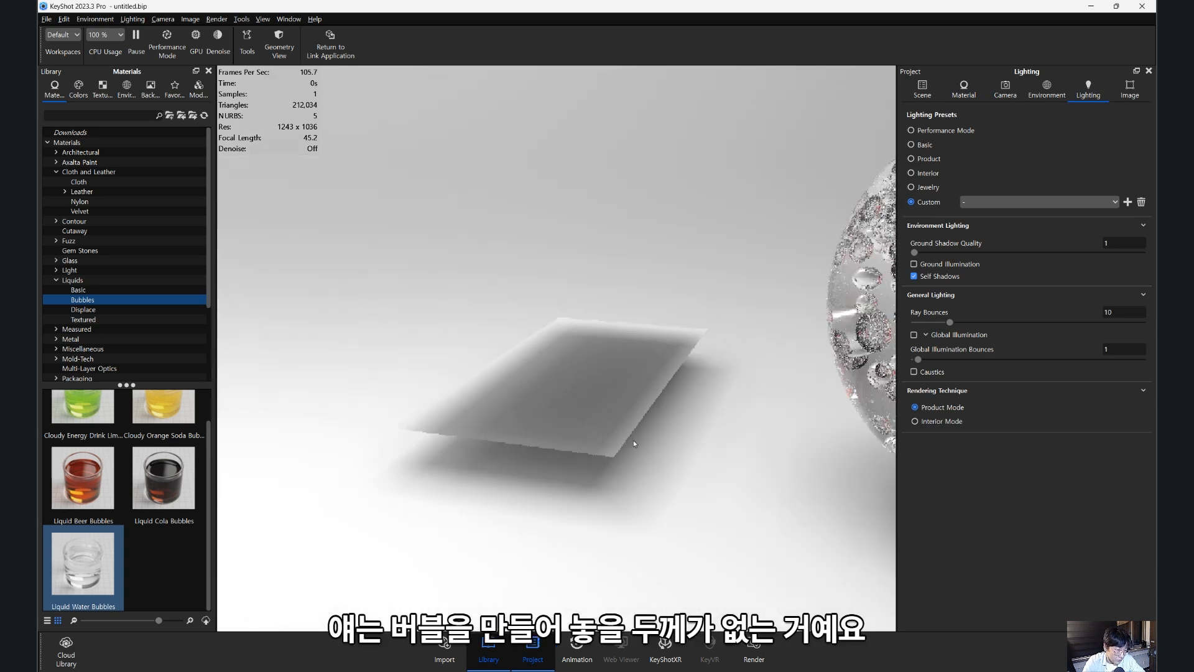
left_click_drag(633, 443, 632, 382)
left_click_drag(635, 377, 632, 407)
left_click_drag(573, 446, 556, 320)
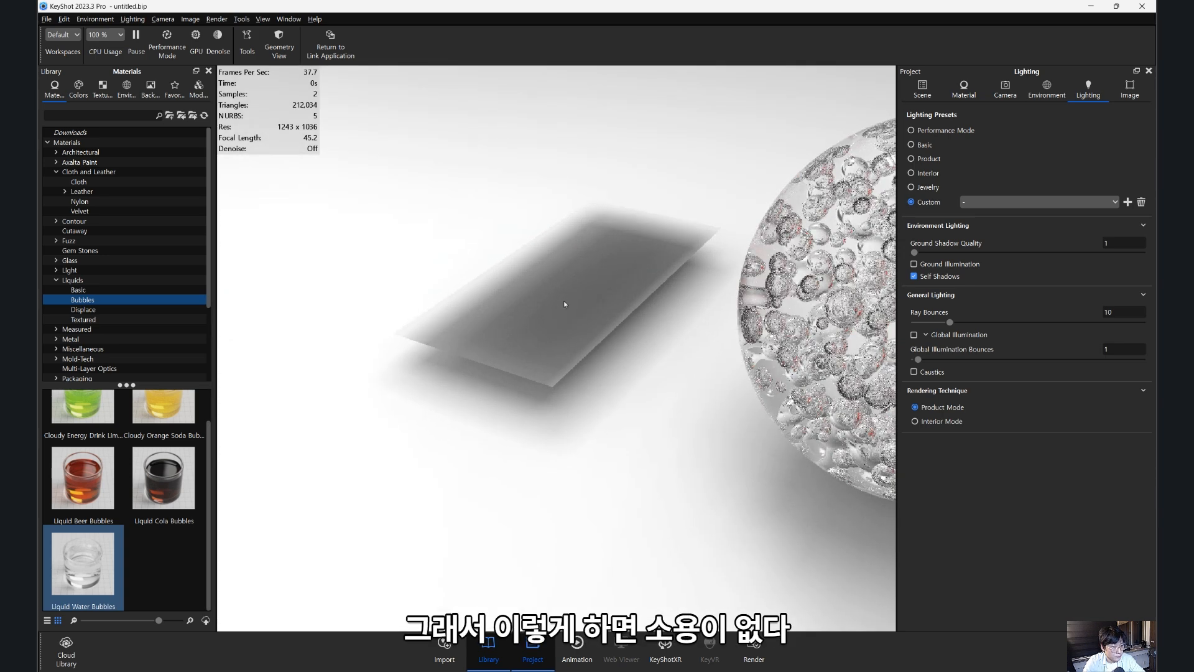
- Review the Liquid and Bubbles nodes in the material graph of Liquid Water Bubbles #2, and minimize the graph
double_click(758, 247)
left_click_drag(758, 246, 616, 256)
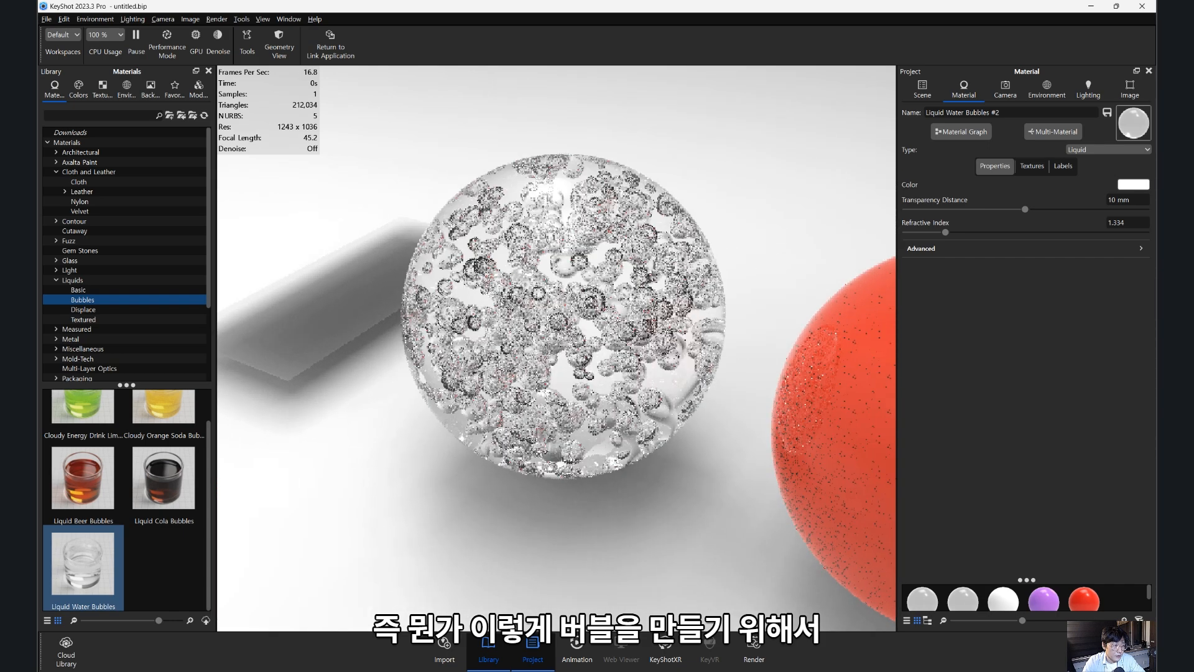
key("ctrl+m")
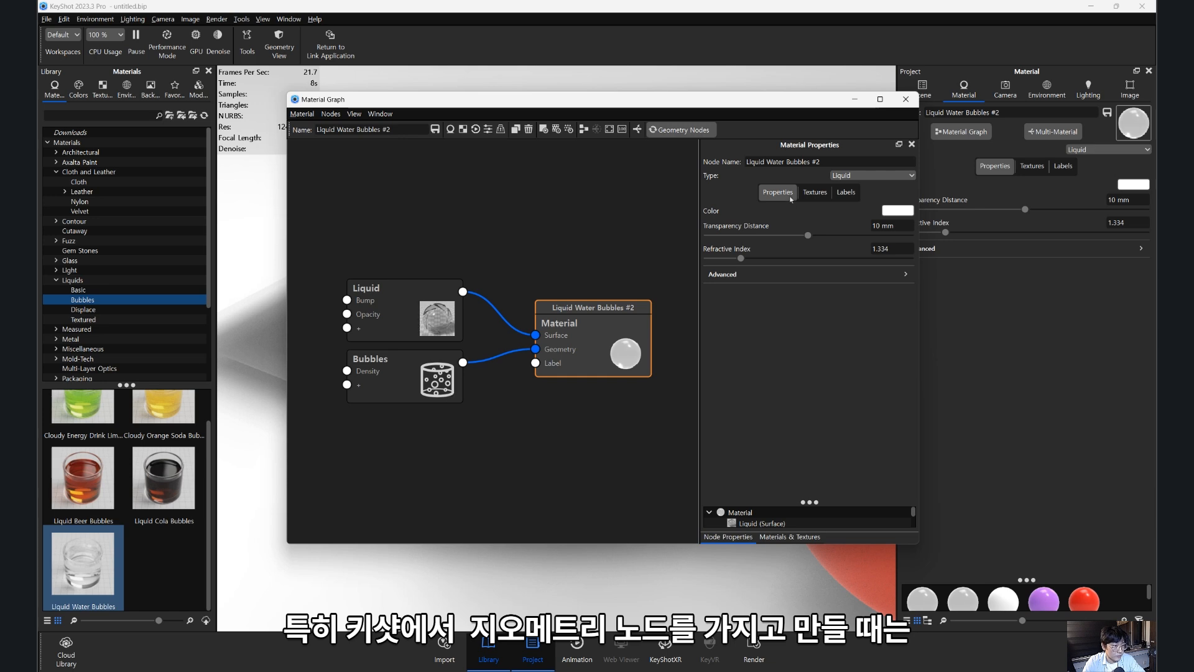
left_click(853, 99)
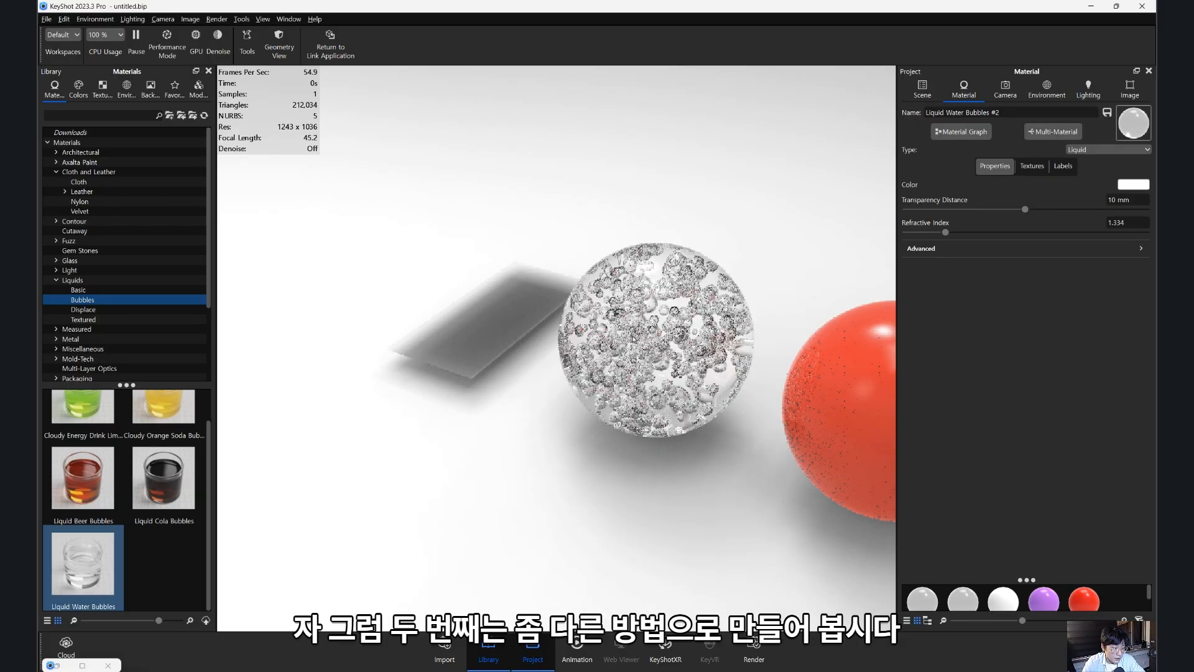
- Bring the red sphere into view and look through the Displace liquid materials in the library
left_click_drag(784, 352, 578, 322)
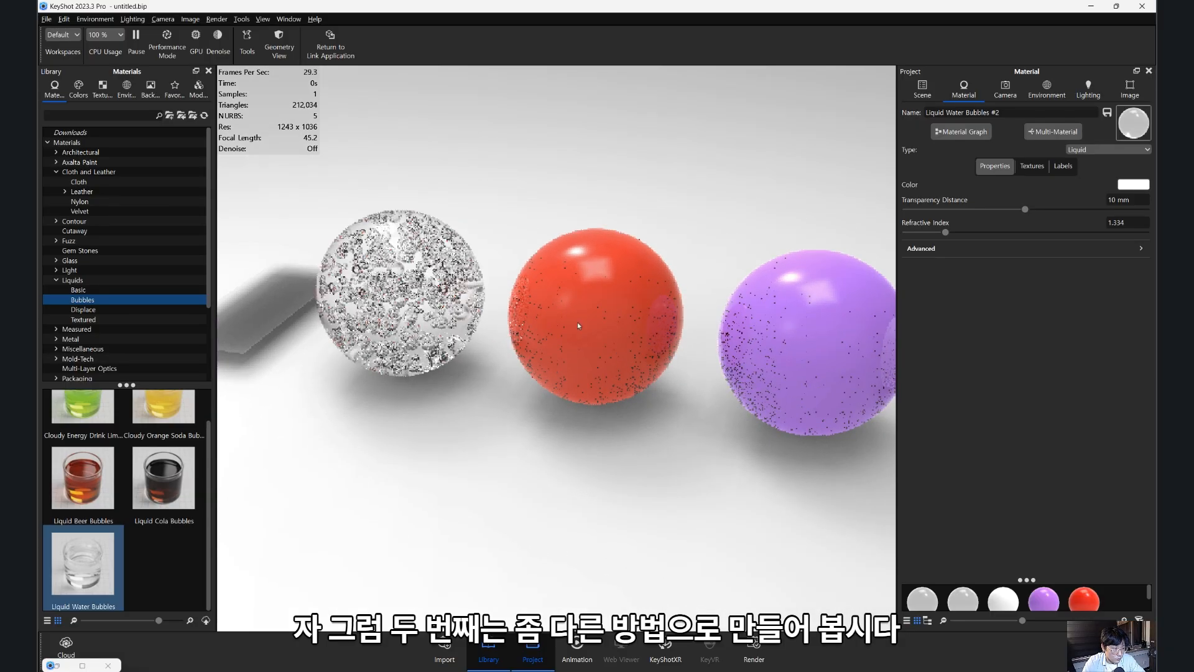
scroll(526, 345, "up", 3)
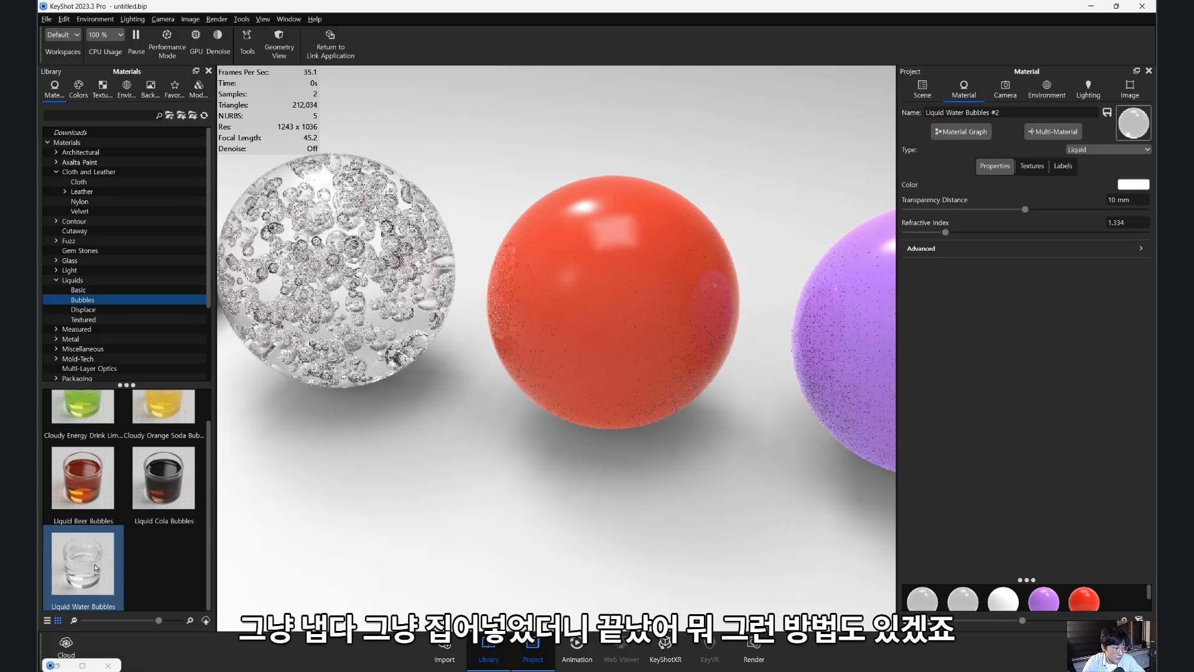
left_click(144, 311)
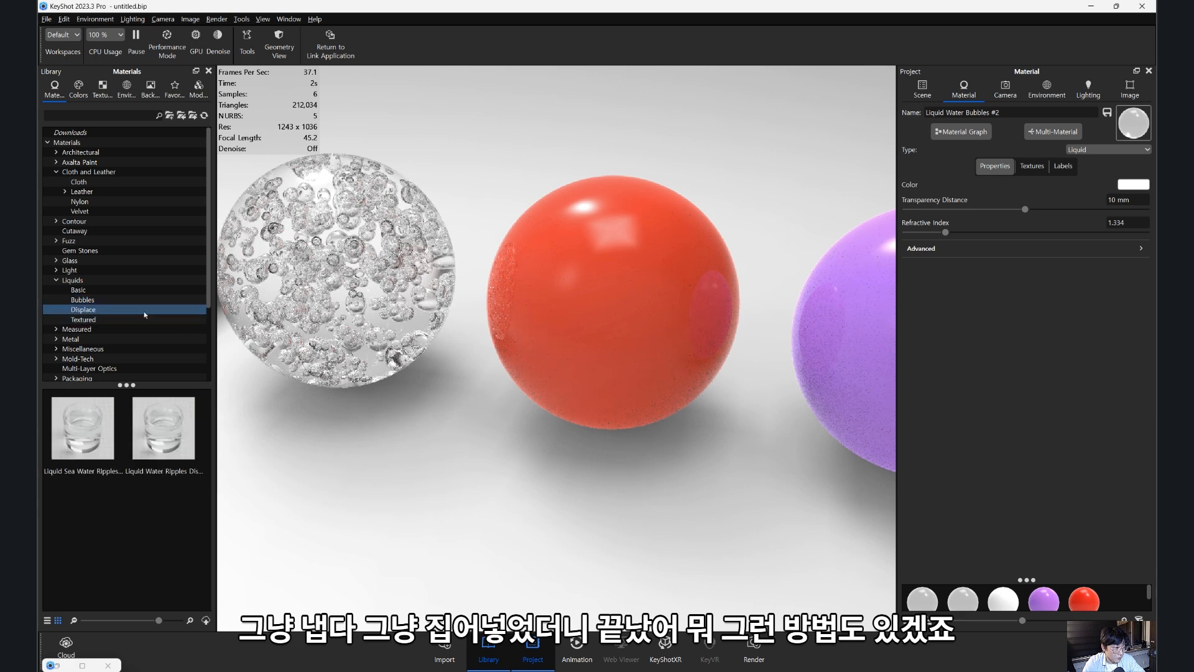
left_click(91, 428)
mouse_move(92, 429)
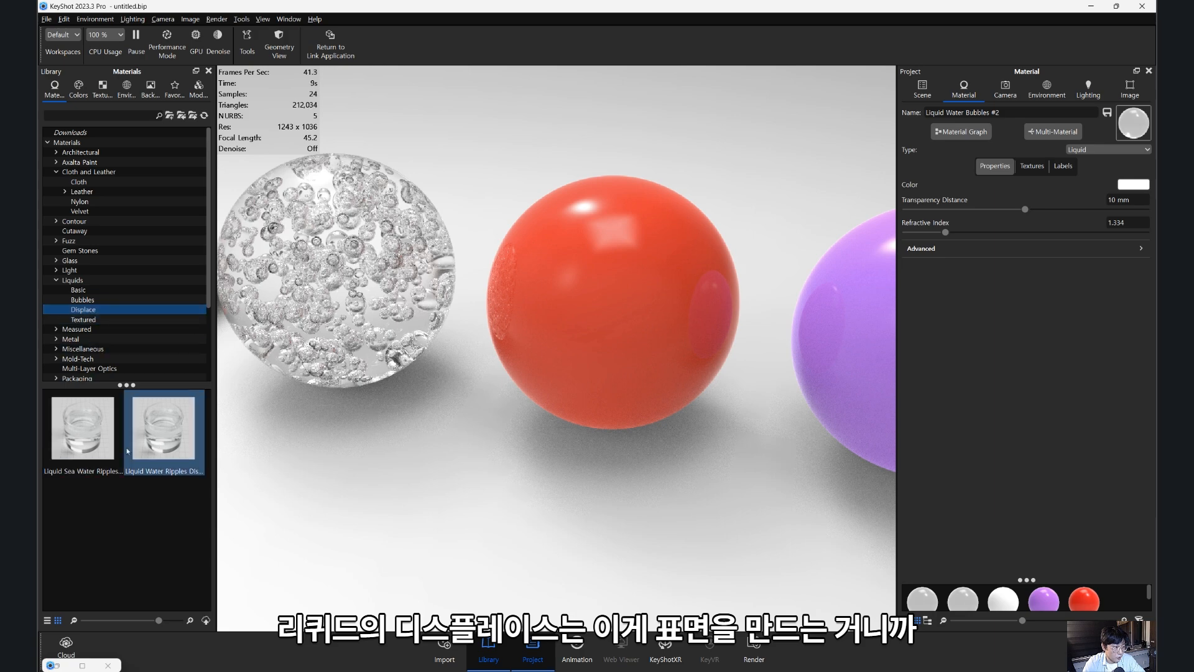
left_click_drag(127, 451, 348, 274)
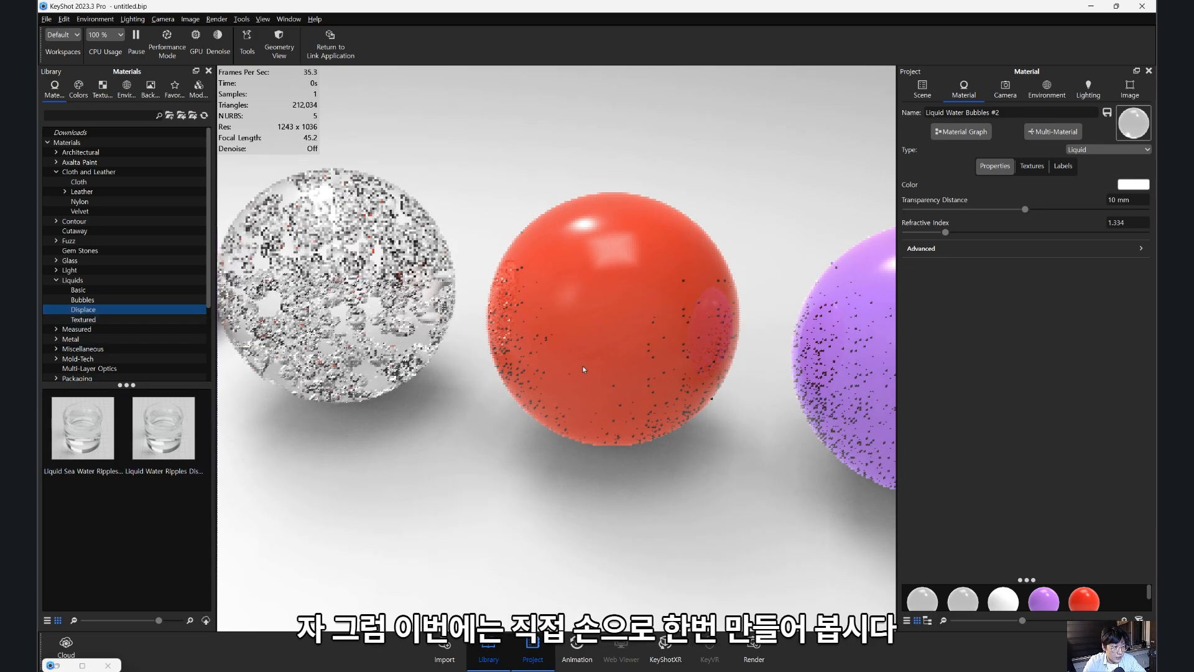
- Change the red sphere's material type from Plastic to Glass
double_click(638, 378)
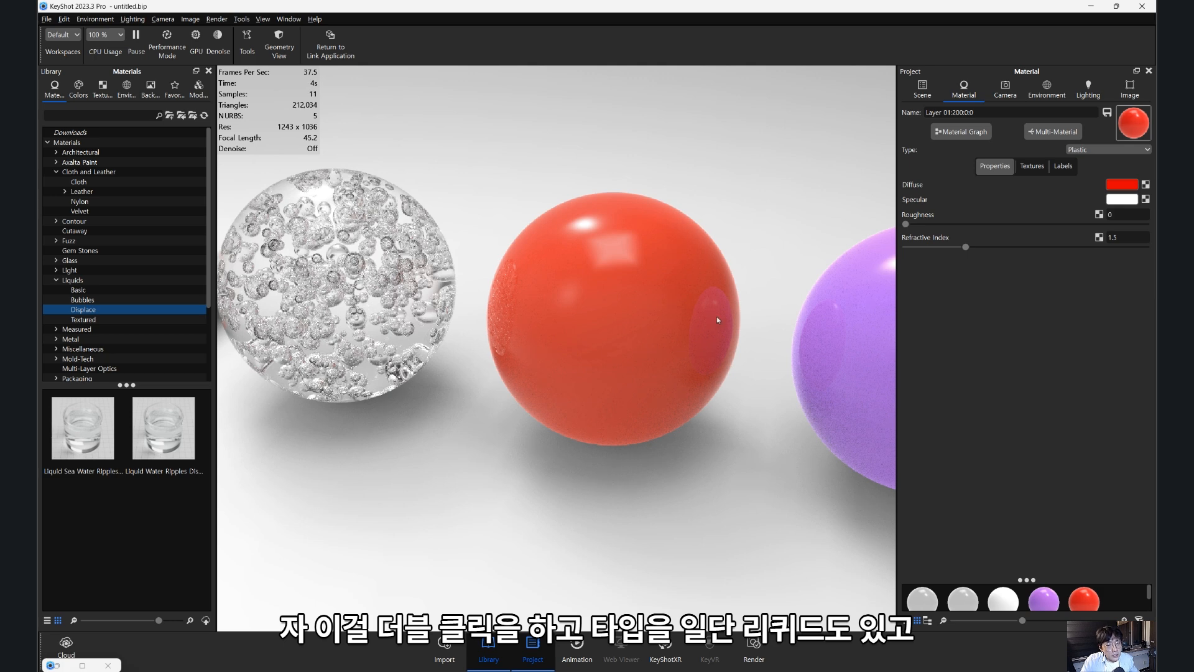
left_click(1107, 149)
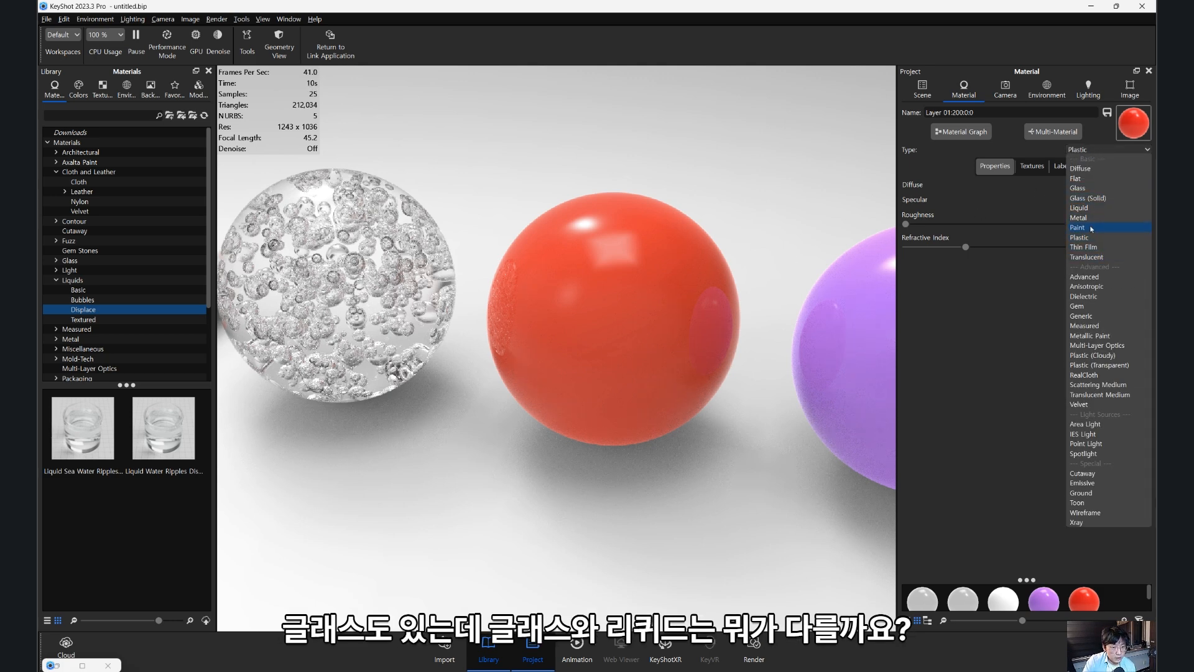
left_click(1078, 188)
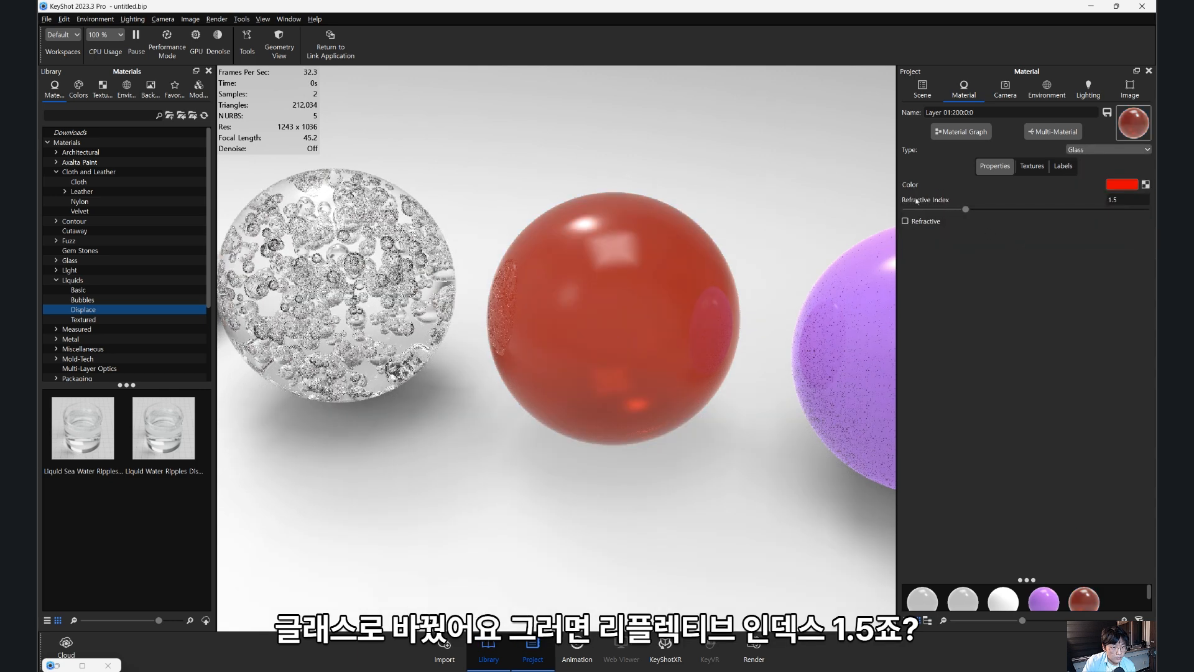
- Switch the red sphere's material type to Liquid and review its transparency distance and advanced settings
left_click(1099, 150)
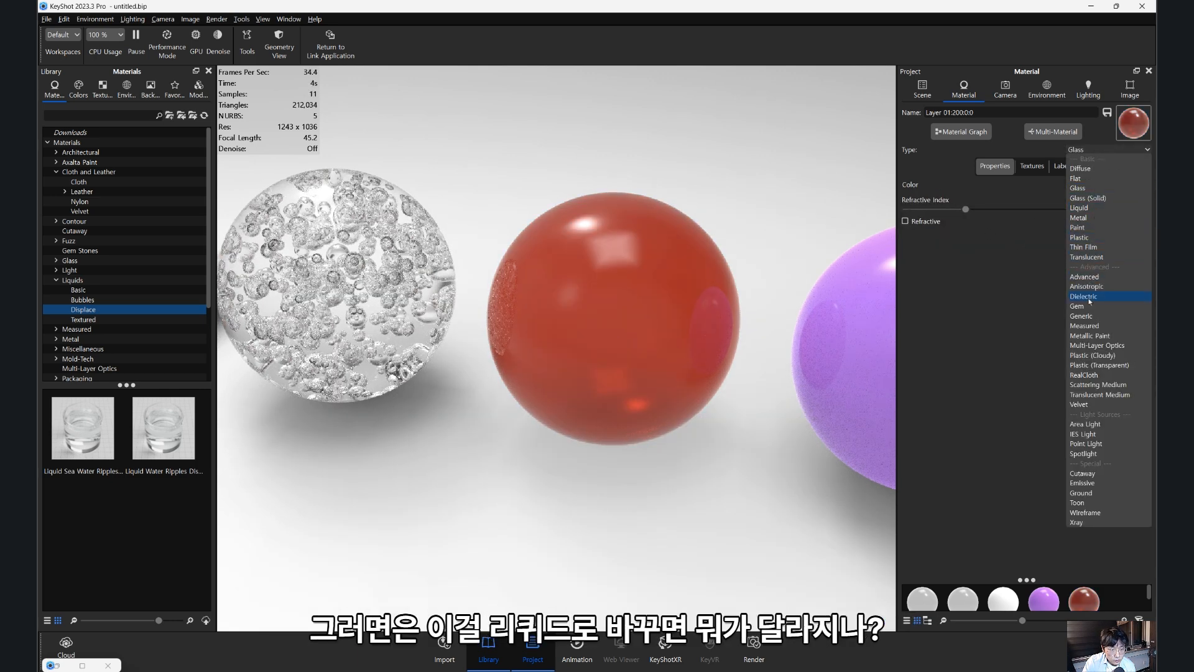
left_click(1098, 209)
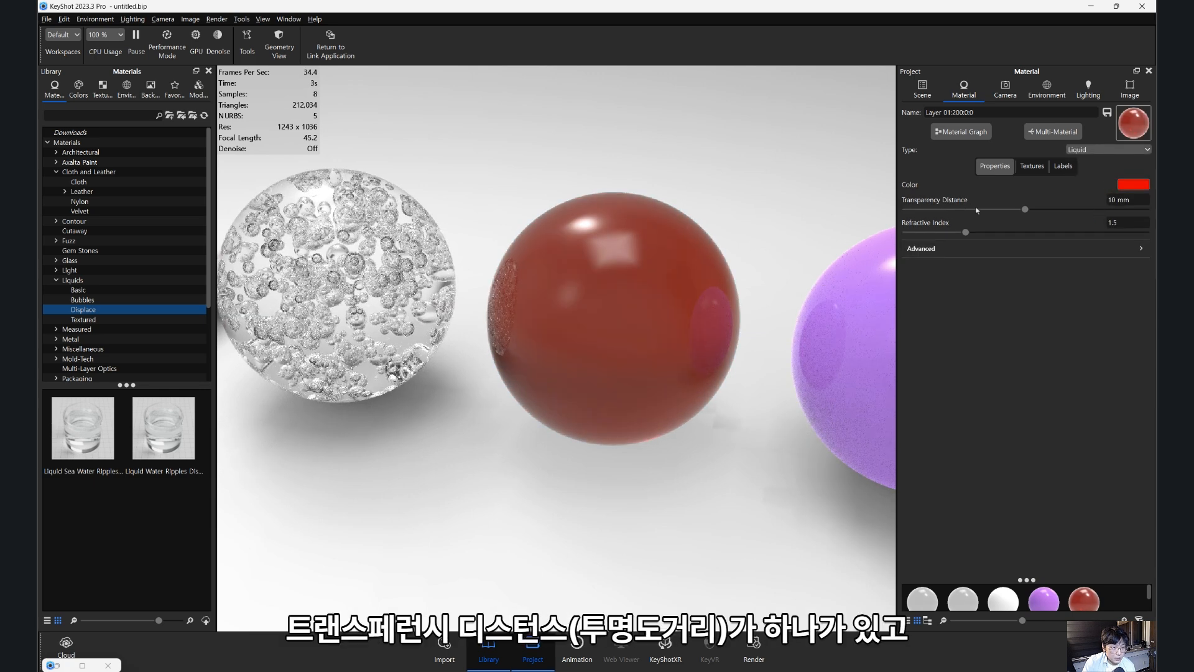
left_click(1134, 249)
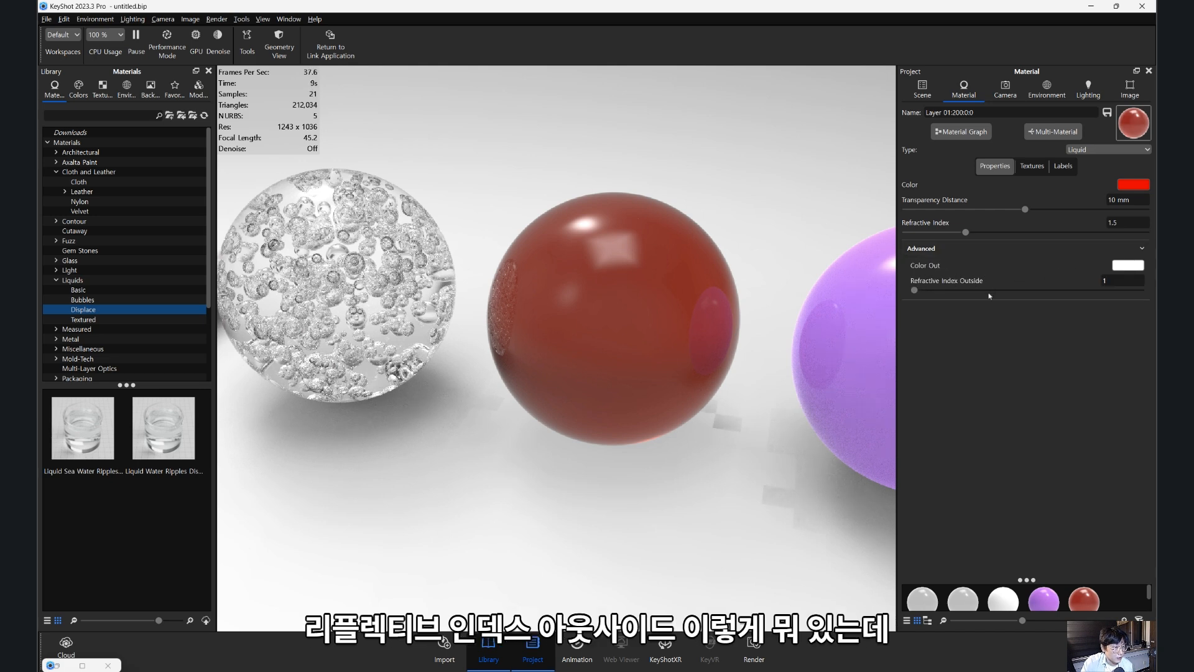
left_click(1139, 248)
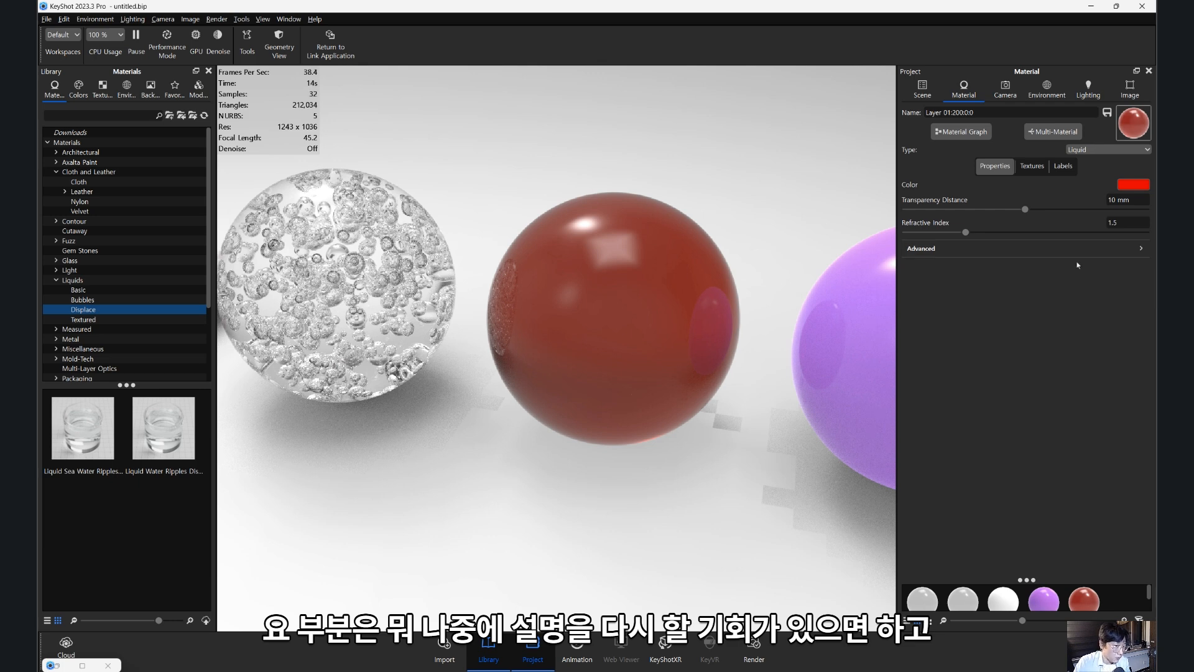
- Return the red sphere's material type to Glass and change its color to white
left_click(1110, 149)
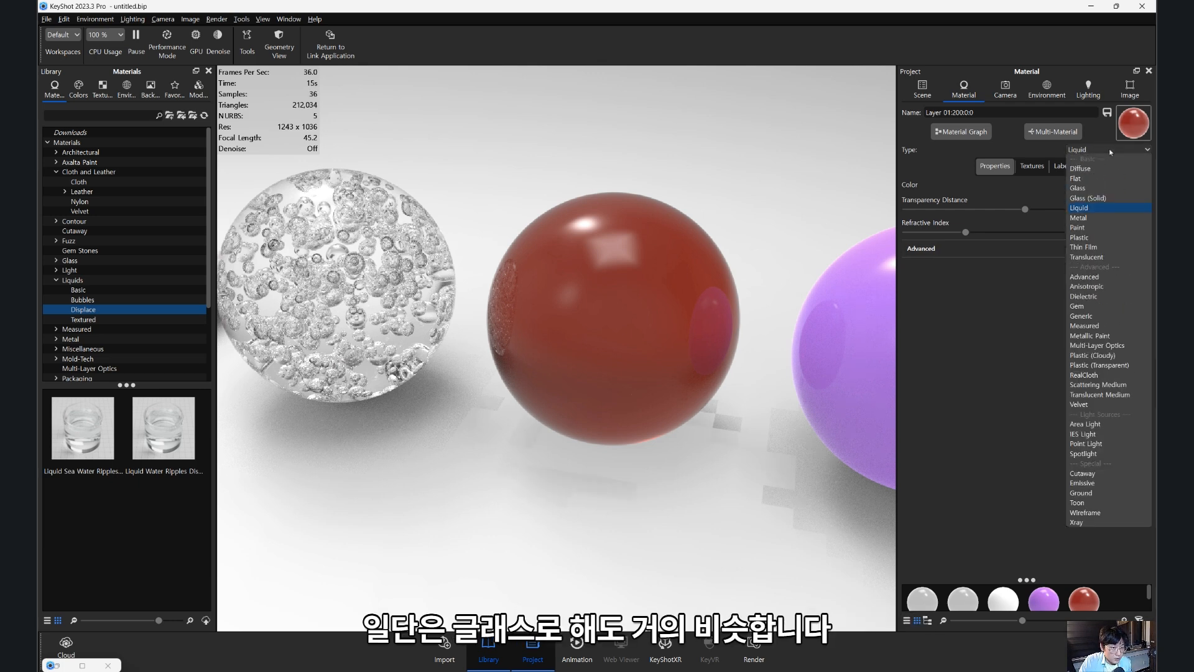
left_click(1095, 188)
left_click(1095, 185)
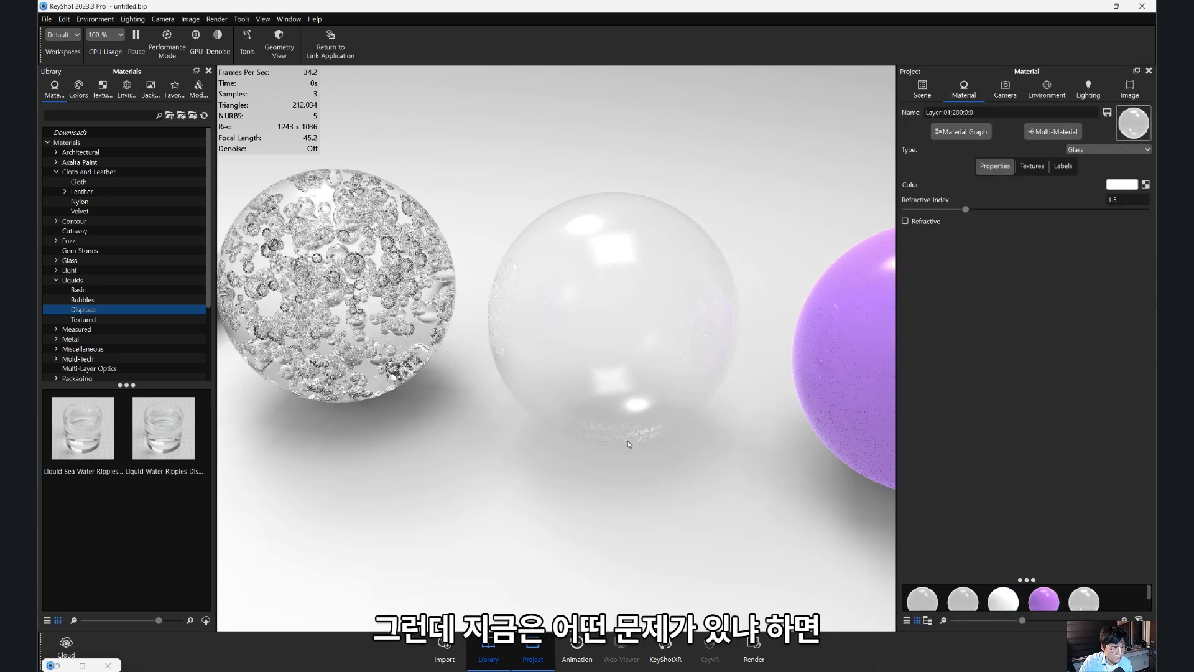
- Enable the Refractive option on the clear glass sphere and inspect how it renders
left_click_drag(628, 441, 632, 357)
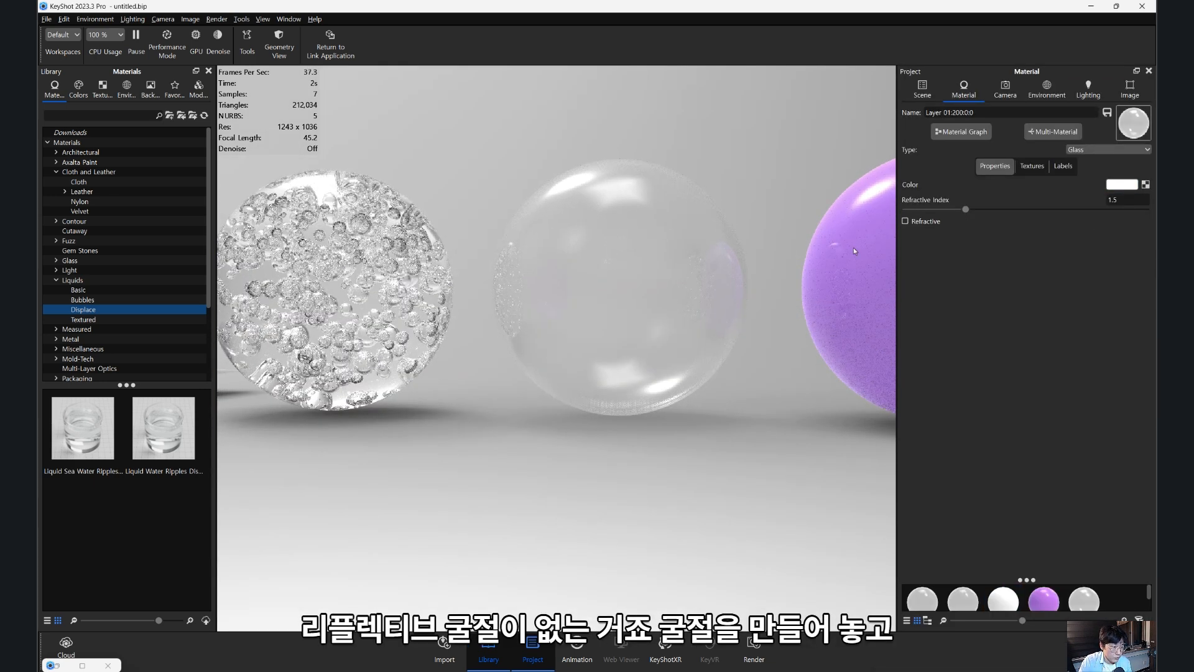
left_click(906, 222)
left_click_drag(855, 314, 610, 333)
scroll(626, 349, "up", 3)
middle_click_drag(610, 333, 637, 357)
middle_click_drag(515, 336, 552, 334)
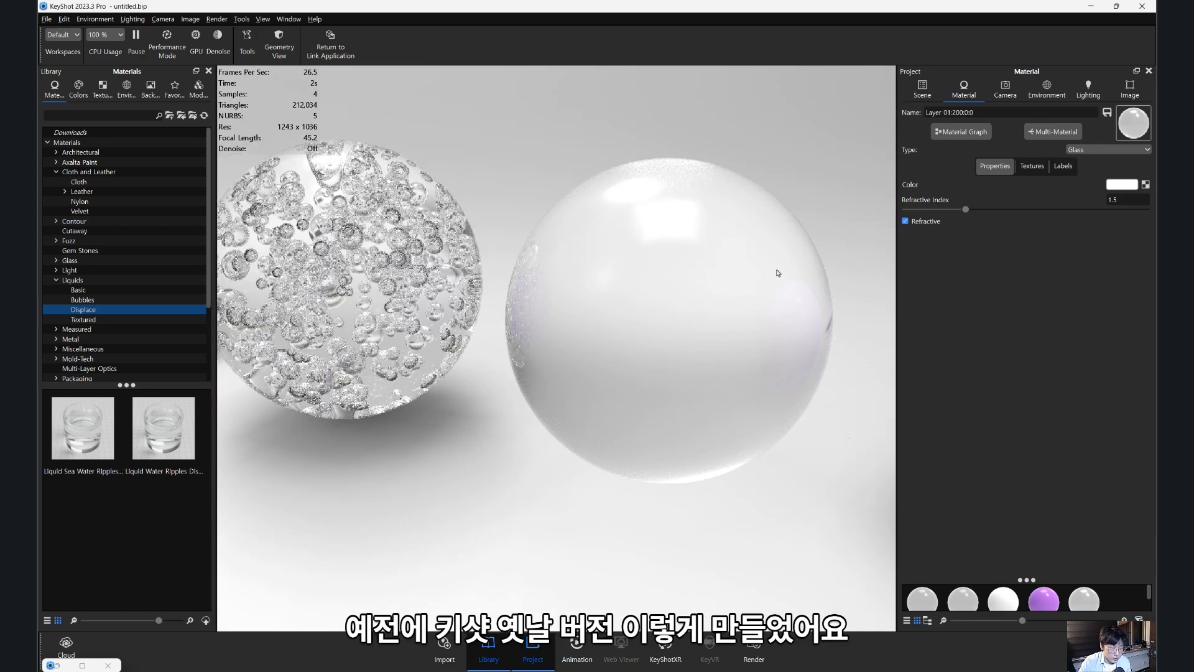
- Add a Spots texture to the glass sphere's bump channel
left_click(1020, 166)
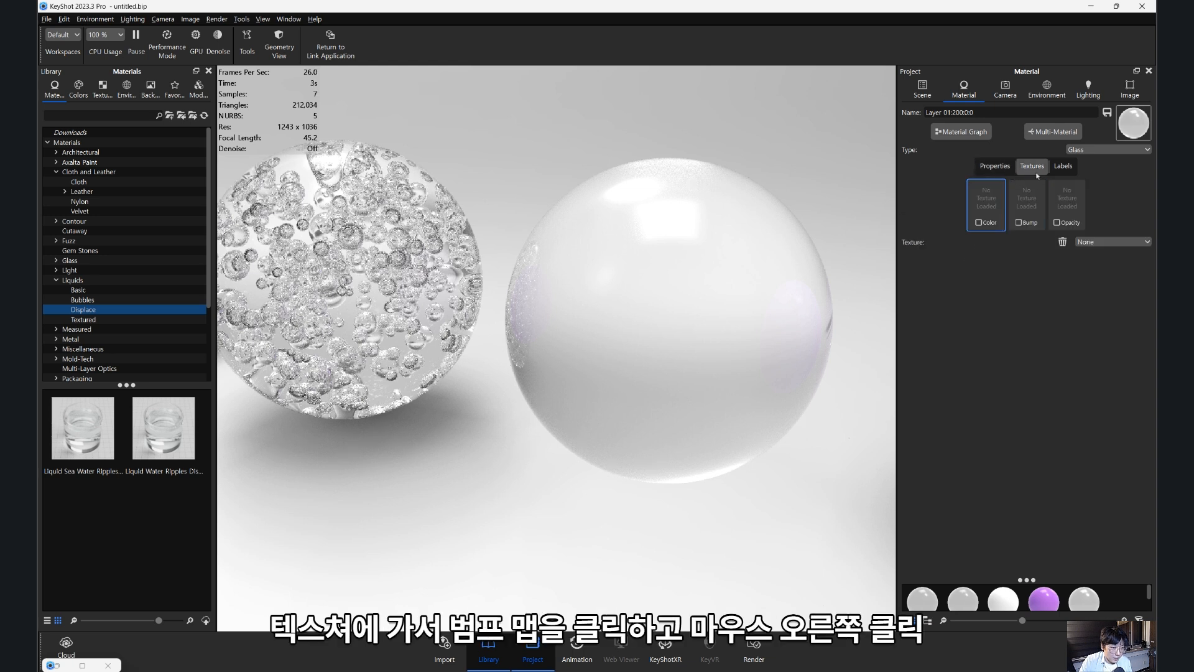
left_click(1023, 222)
right_click(1026, 210)
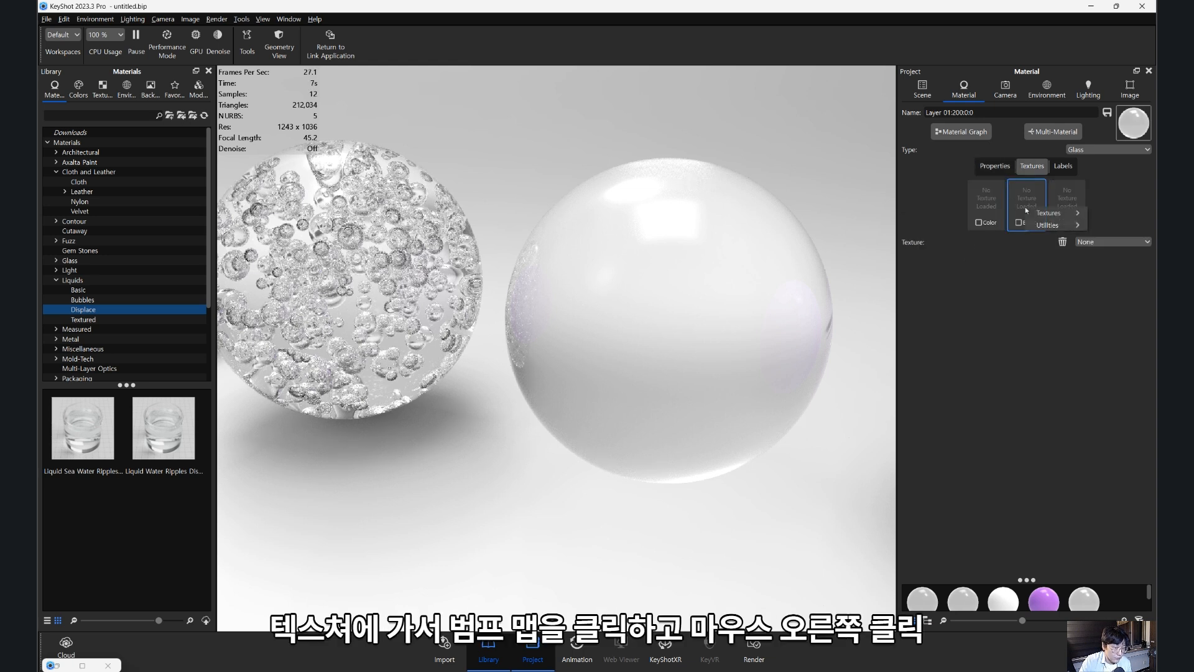
mouse_move(1044, 215)
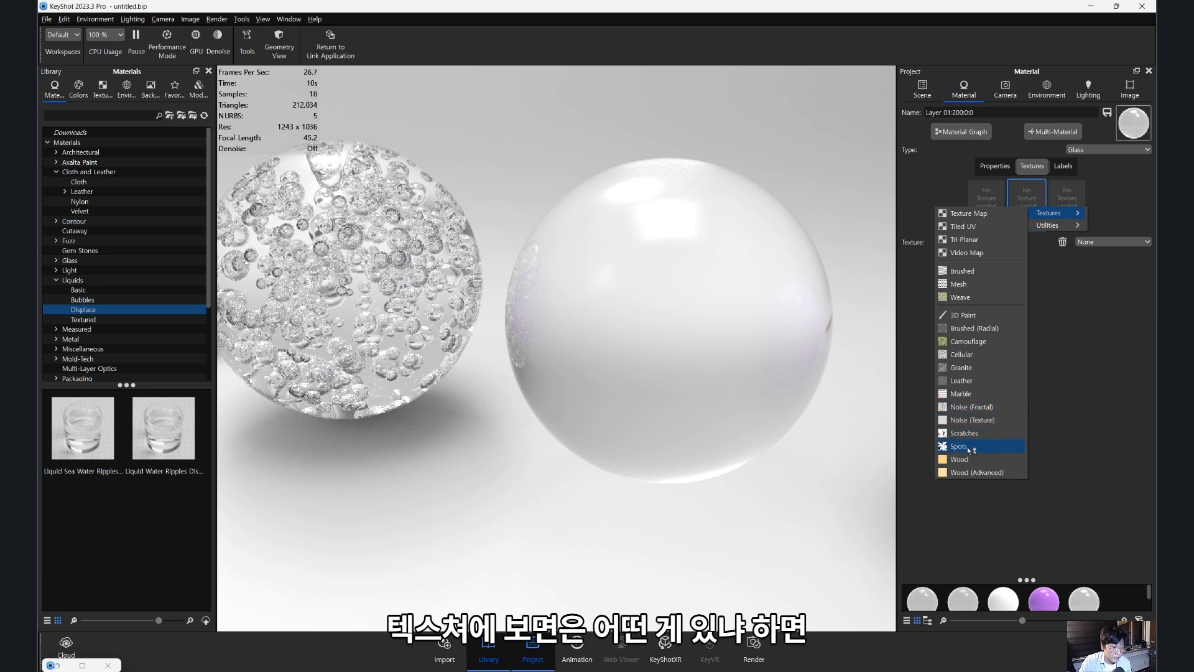
left_click(959, 446)
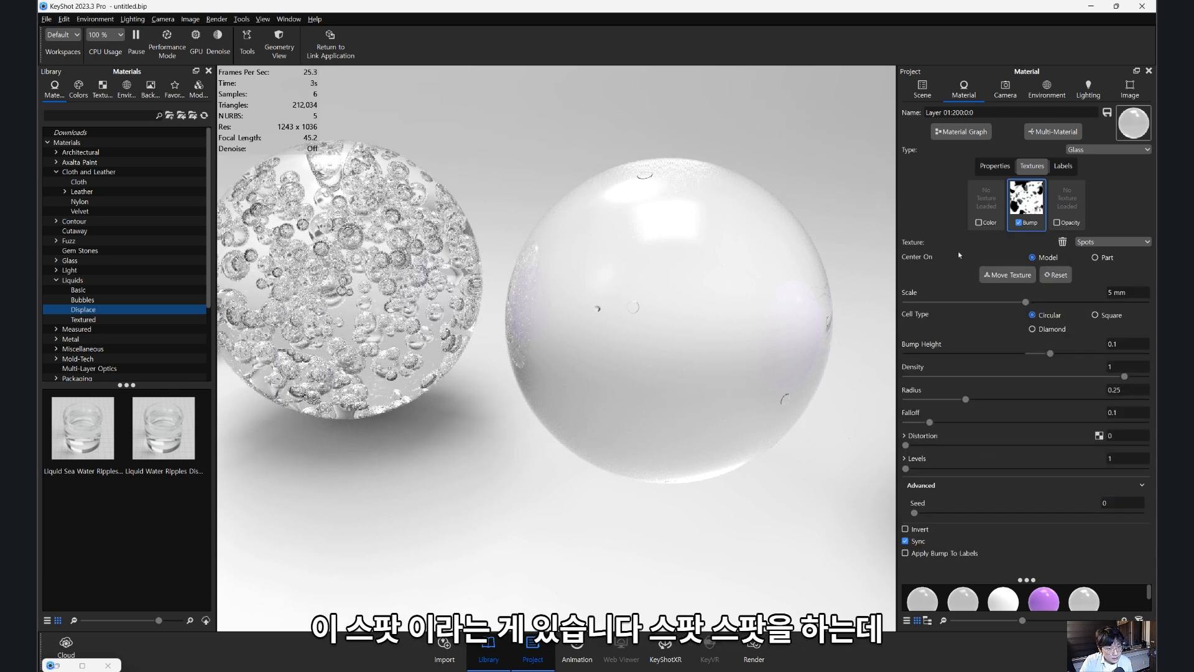
- Center the Spots texture on the part and shift it slightly vertically on the sphere
left_click(1105, 247)
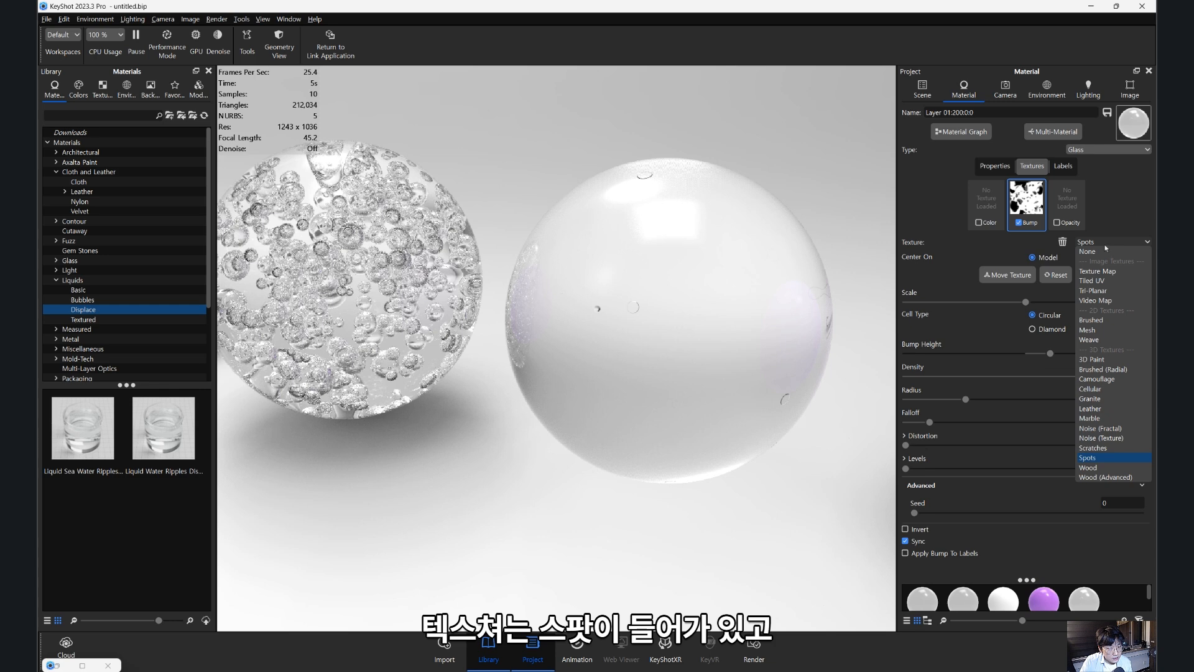
left_click(1105, 247)
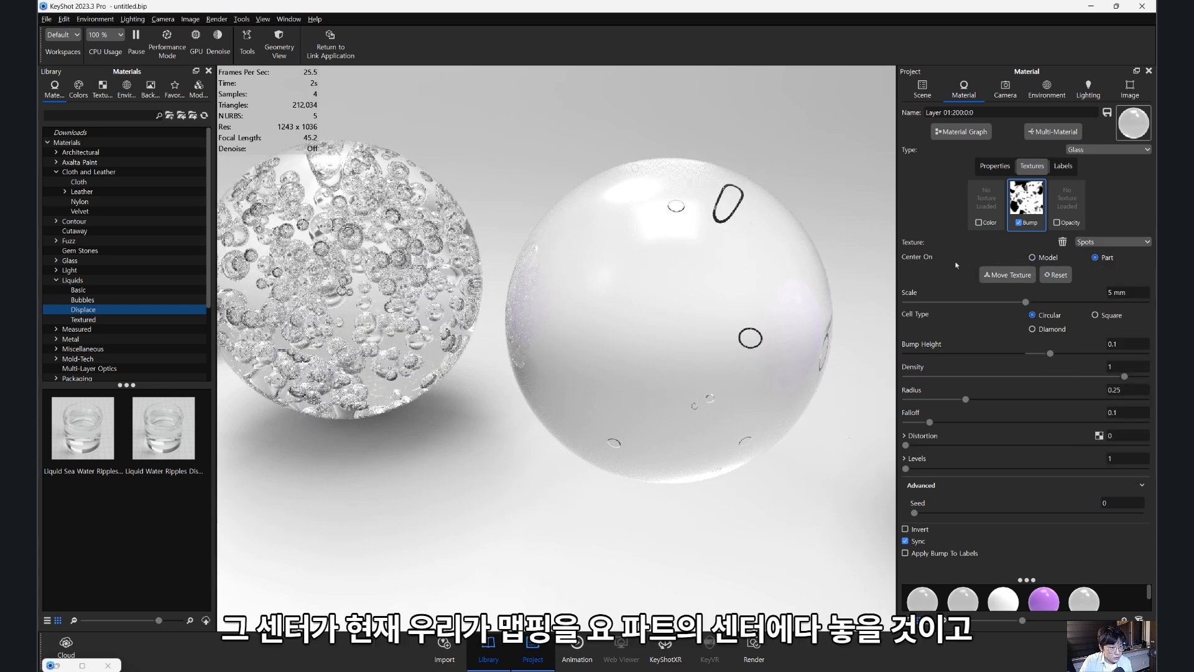
left_click(1008, 275)
mouse_move(669, 403)
left_mouse_down()
mouse_move(731, 412)
mouse_move(668, 416)
left_mouse_up()
left_click(661, 614)
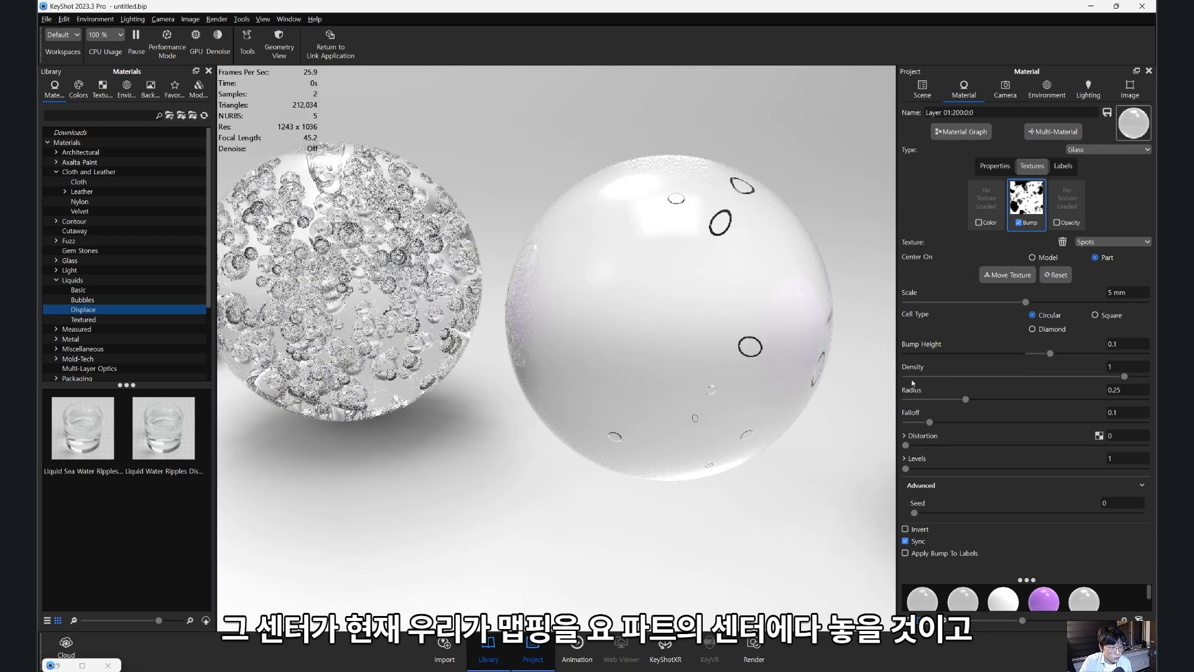
- Set the Spots texture's bump height to 1 and its density to 3
left_click_drag(1050, 353, 1121, 354)
type("1")
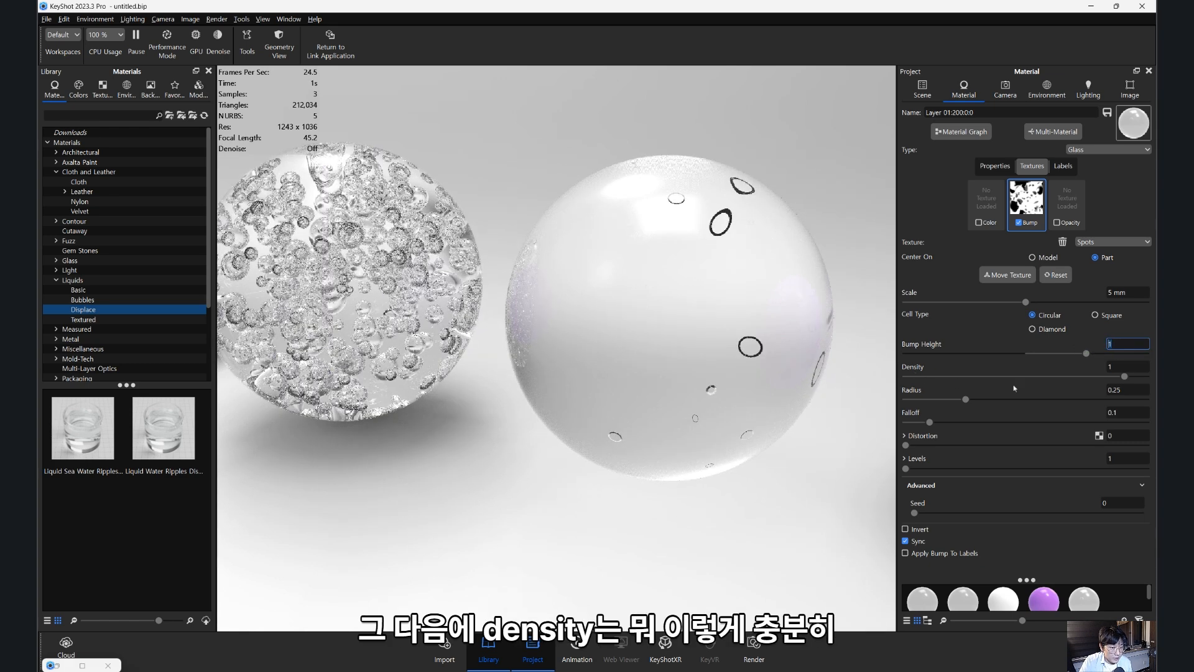
left_click_drag(1128, 378, 1095, 375)
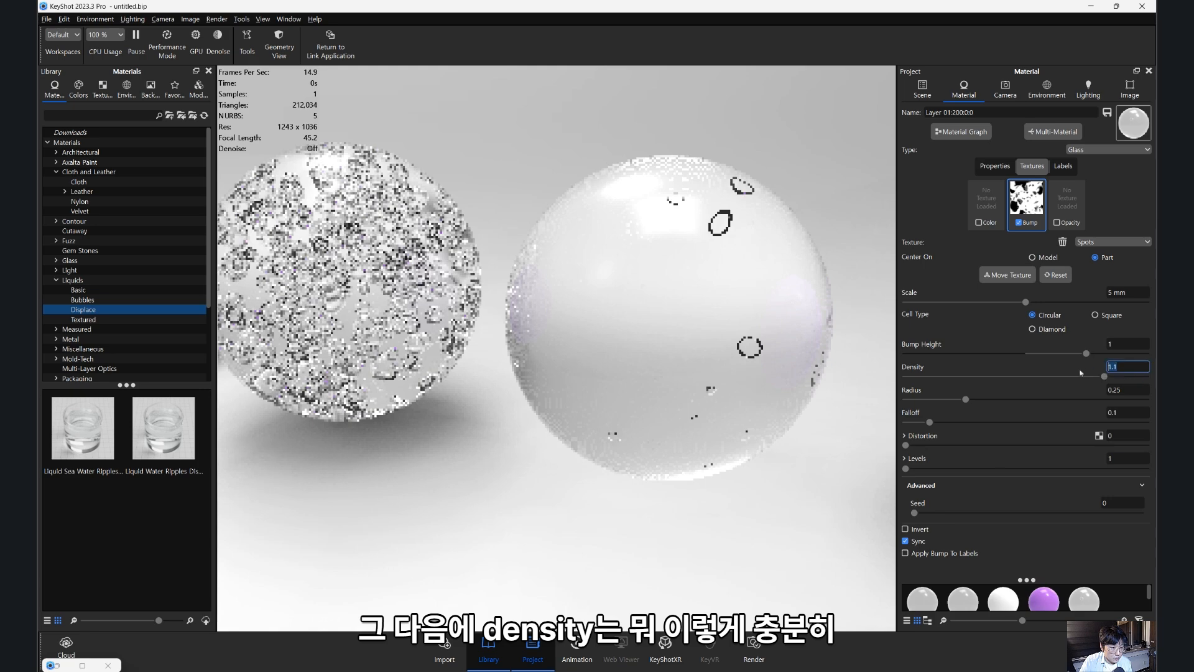
type("3")
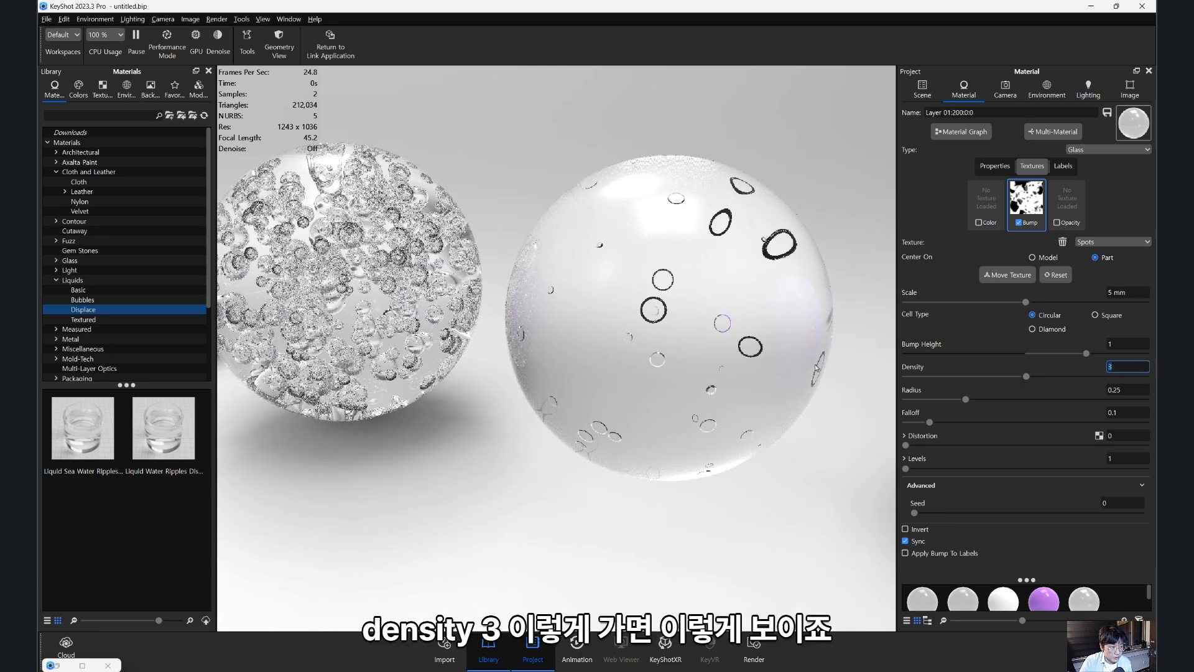
- Inspect the spots on the sphere, and raise their radius to 0.295 and falloff to 0.415
left_click_drag(733, 343, 694, 349)
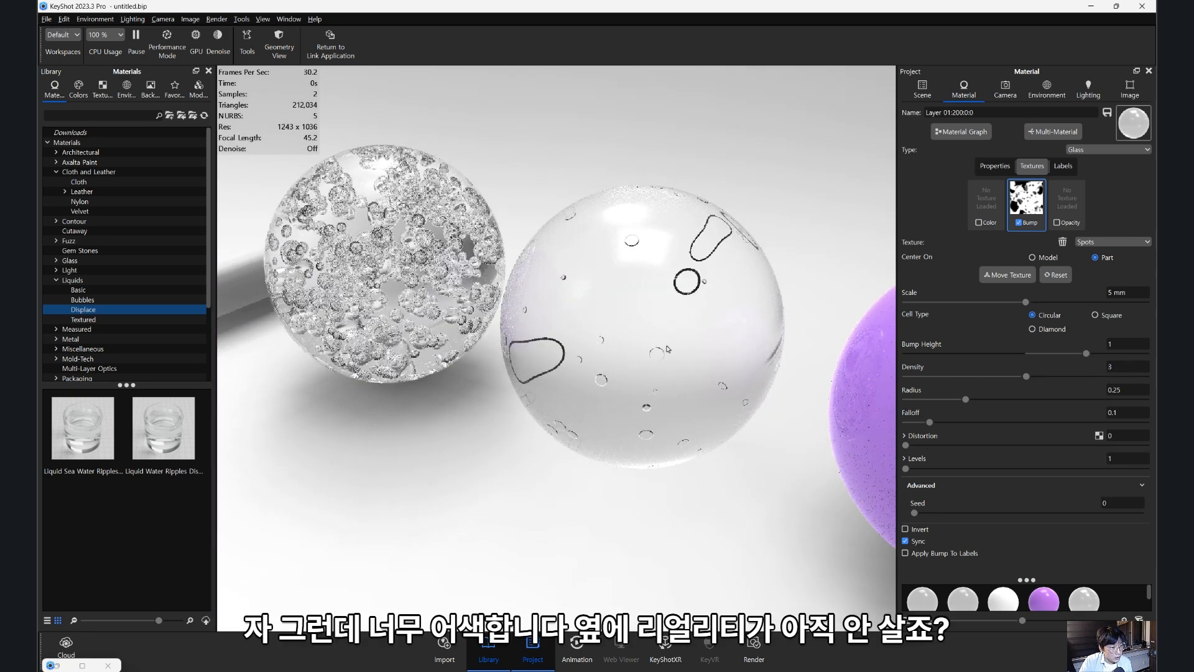
scroll(645, 379, "down", 2)
scroll(644, 380, "up", 4)
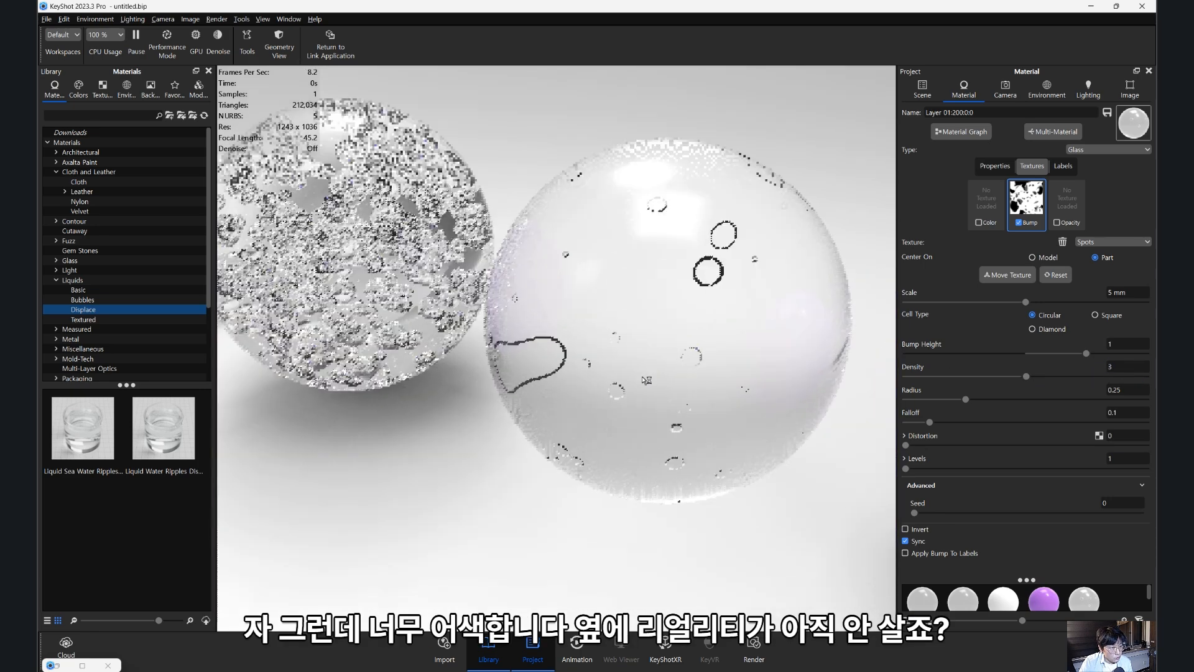
left_click_drag(645, 379, 671, 351)
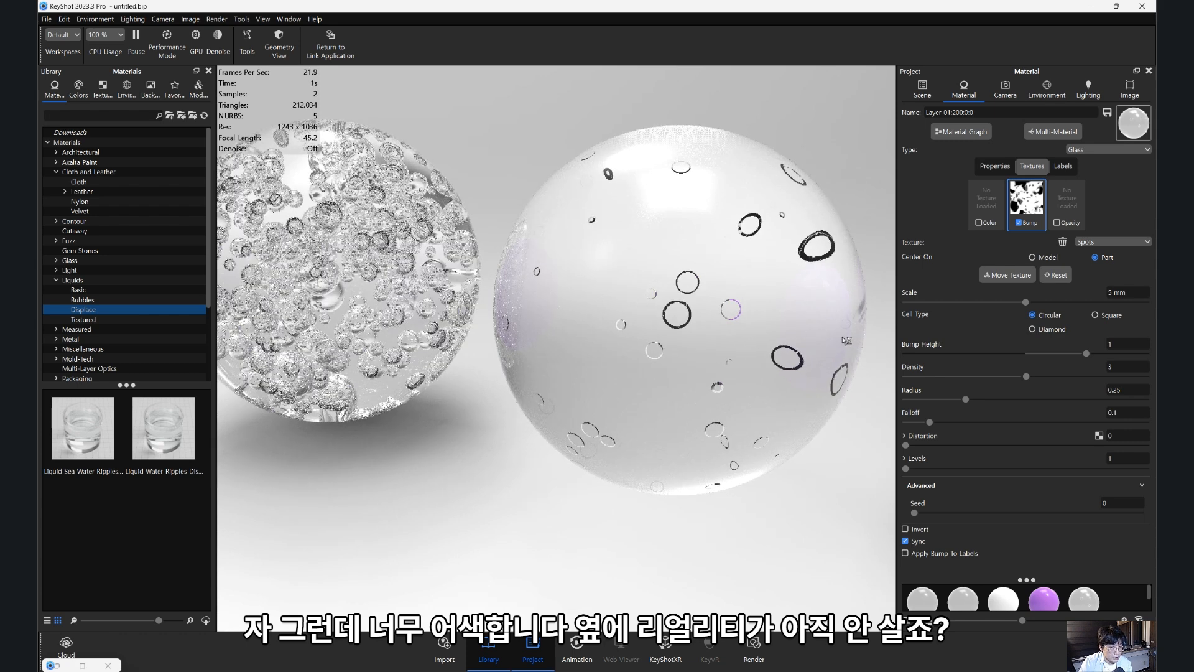
mouse_move(966, 399)
left_mouse_down()
mouse_move(993, 399)
mouse_move(957, 401)
mouse_move(976, 399)
left_mouse_up()
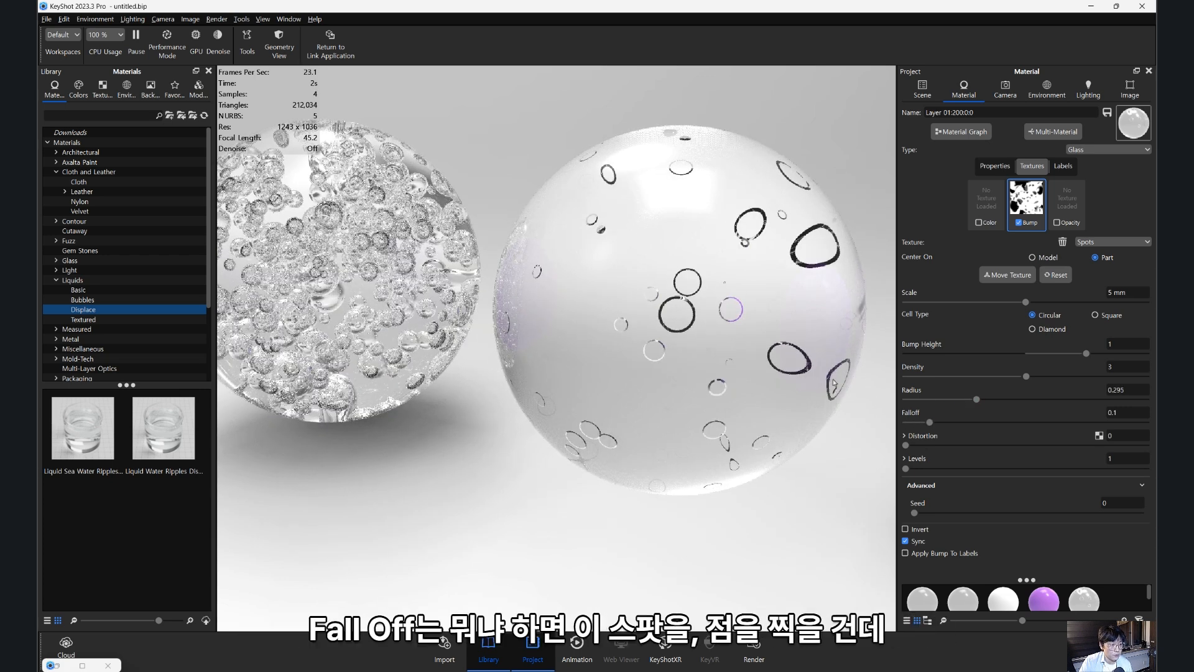
middle_click_drag(792, 361, 754, 394)
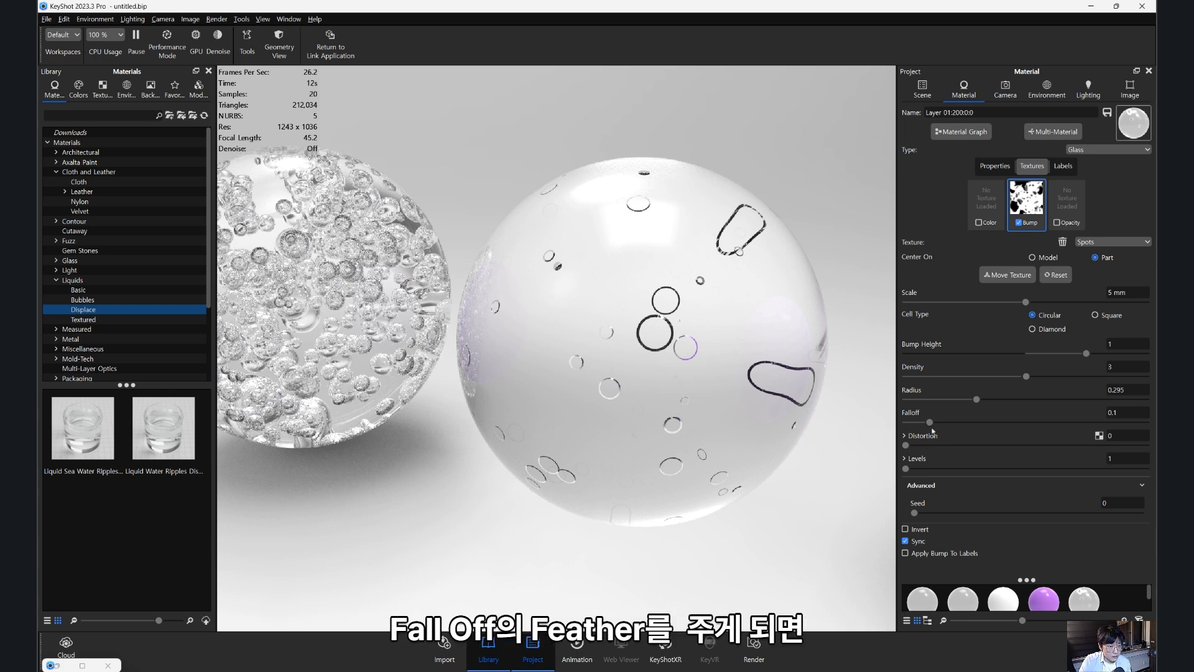
left_click_drag(930, 424, 1005, 436)
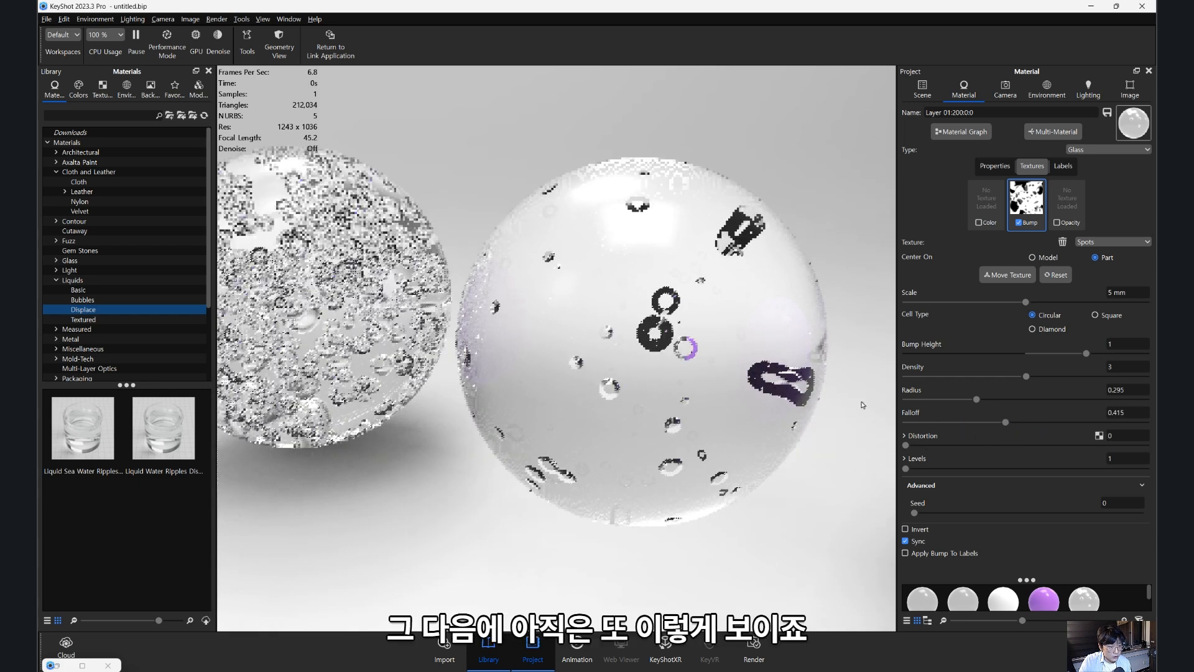
- Raise the Spots texture's distortion to 0.234 and its levels to 3
left_click_drag(789, 389, 959, 475)
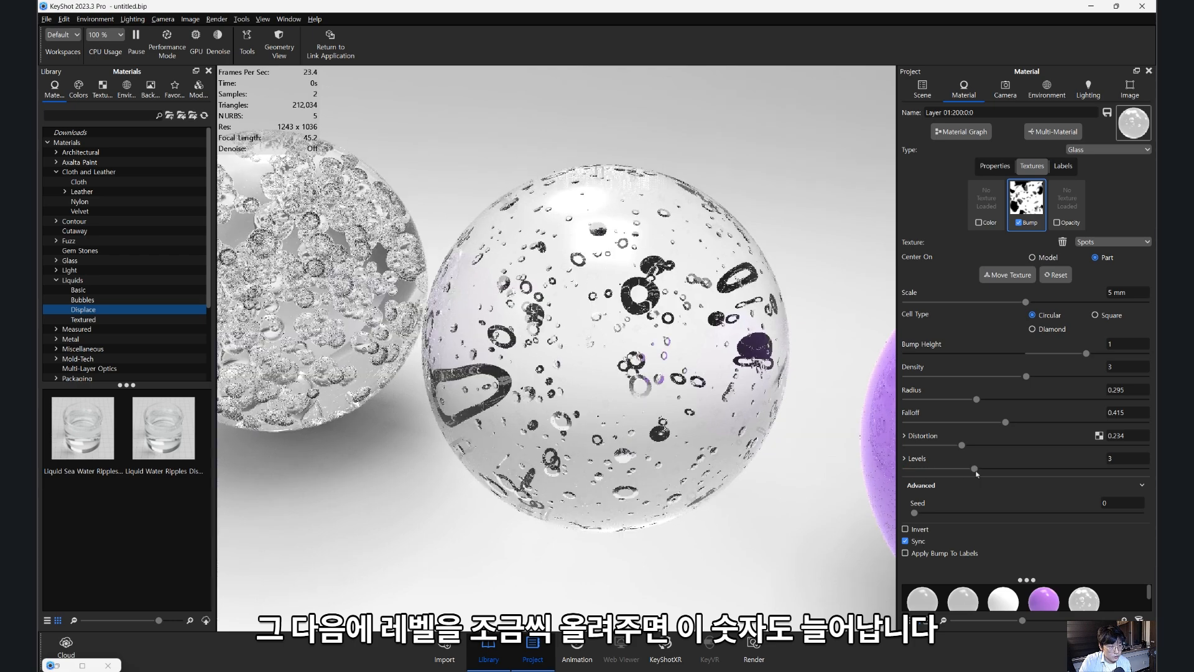
left_click(975, 472)
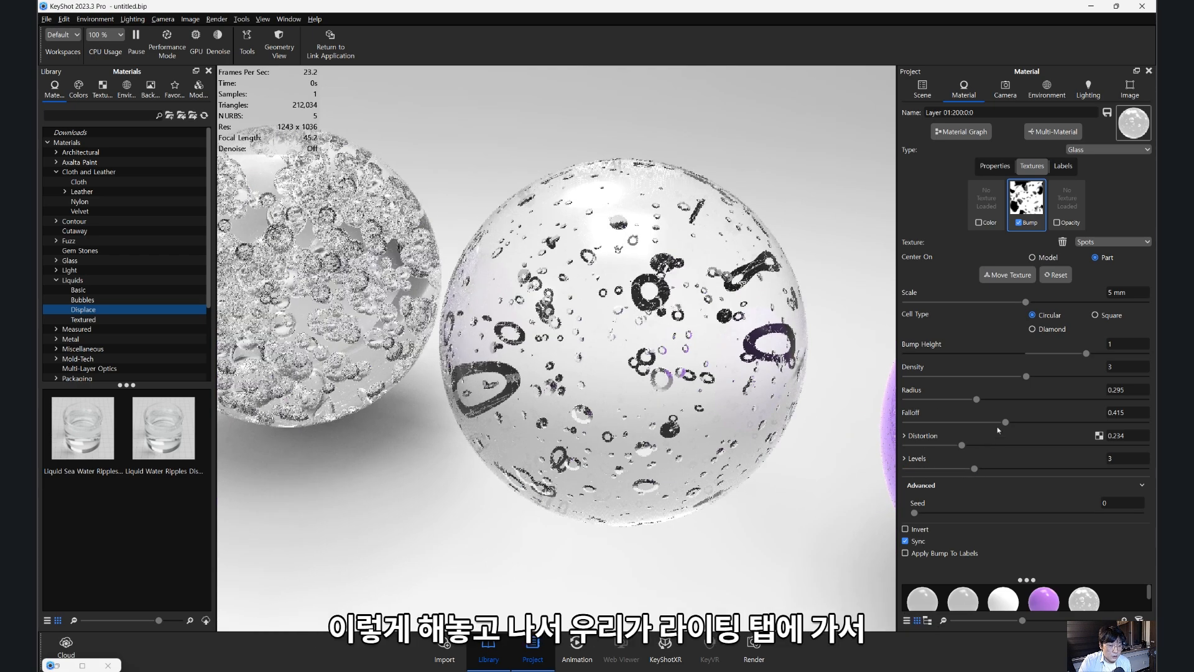
- Set the scene's ray bounces to 20 in the general lighting settings
left_click(1088, 90)
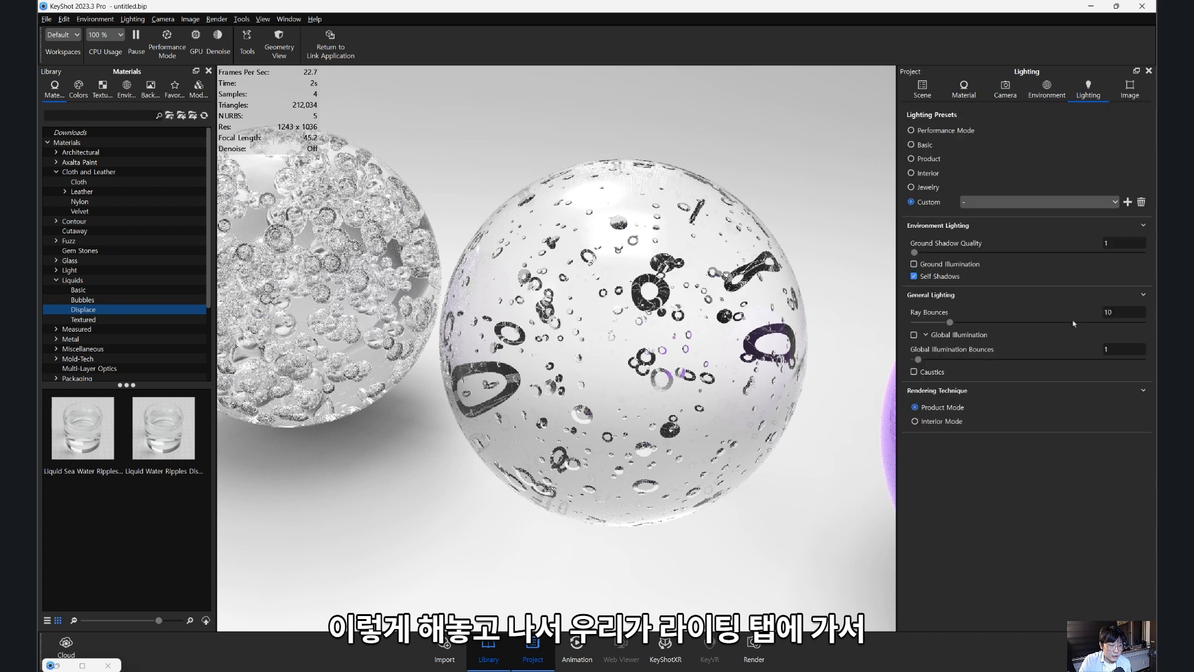
left_click_drag(1119, 313, 1065, 318)
type("20")
key("Return")
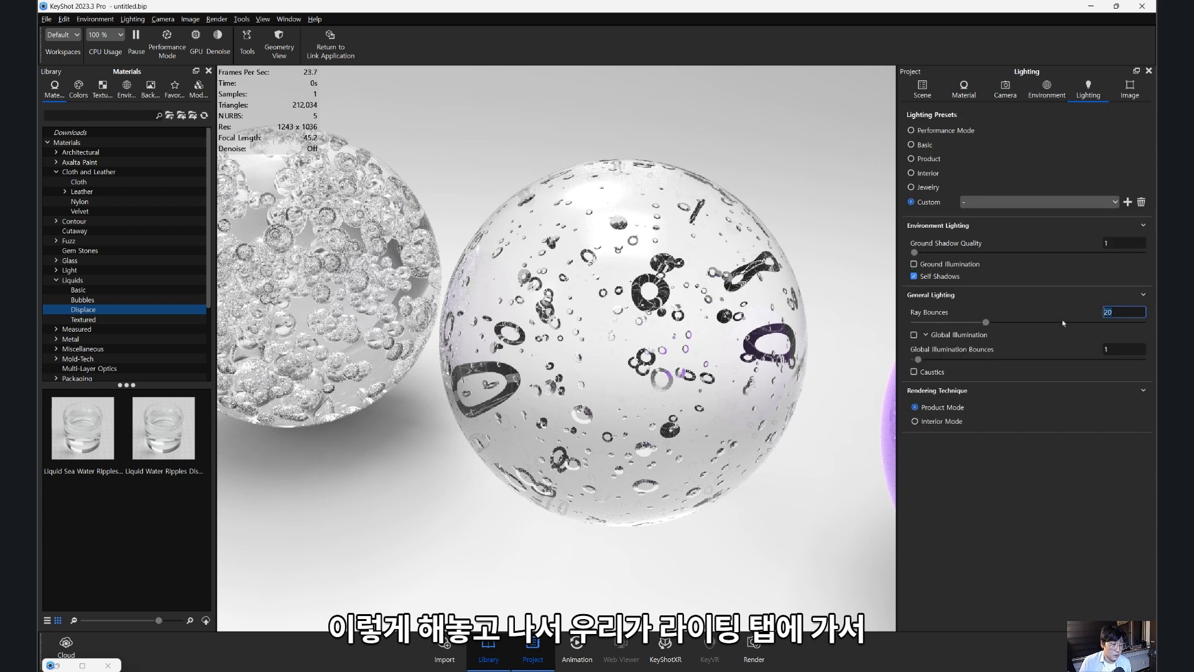
- Adjust the sphere's Spots bump texture to a falloff of 0.435 and a bump height of 0.5
left_click(965, 91)
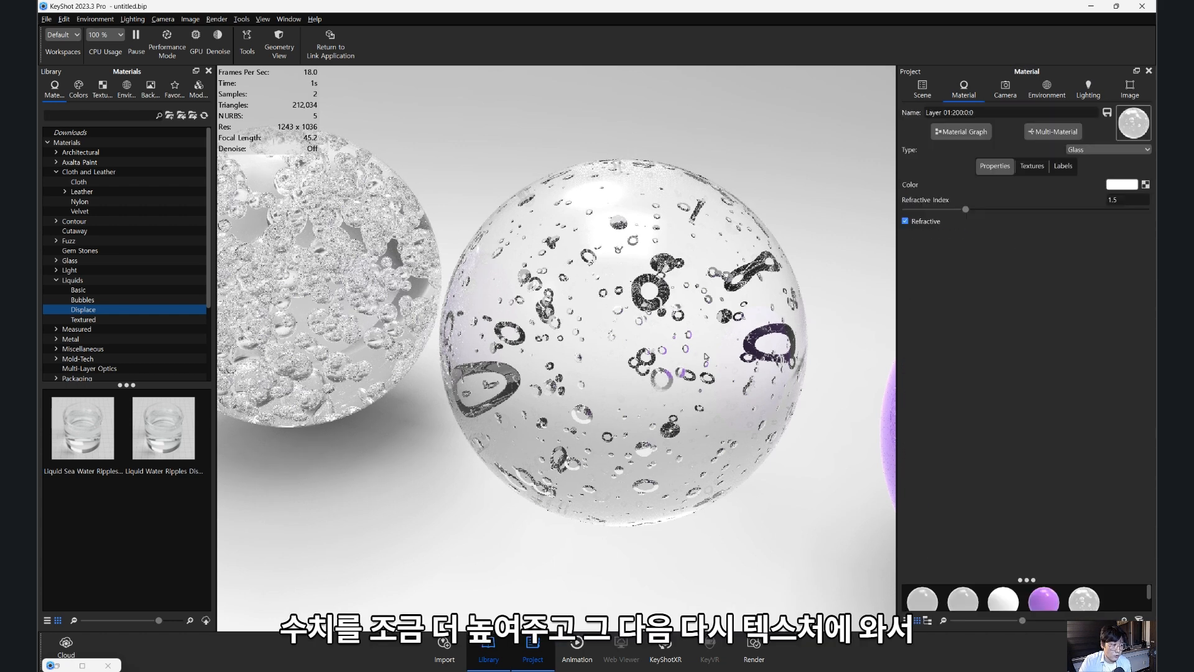
left_click(1032, 166)
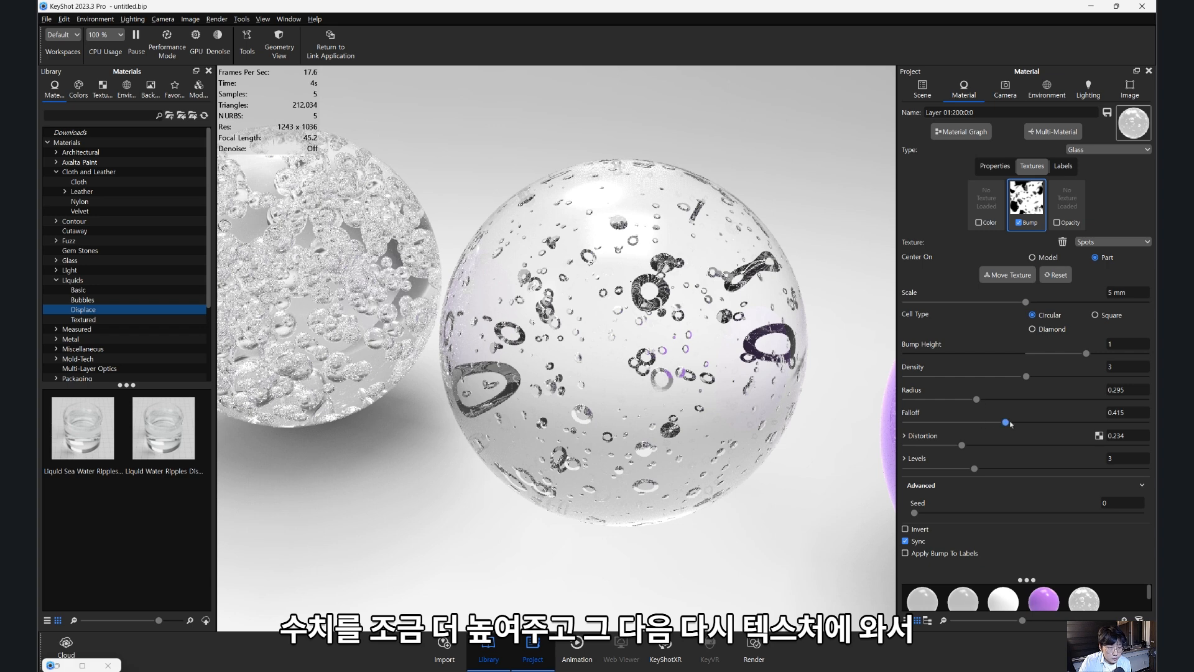
left_click_drag(1011, 423, 1015, 423)
left_click_drag(1122, 346, 1100, 352)
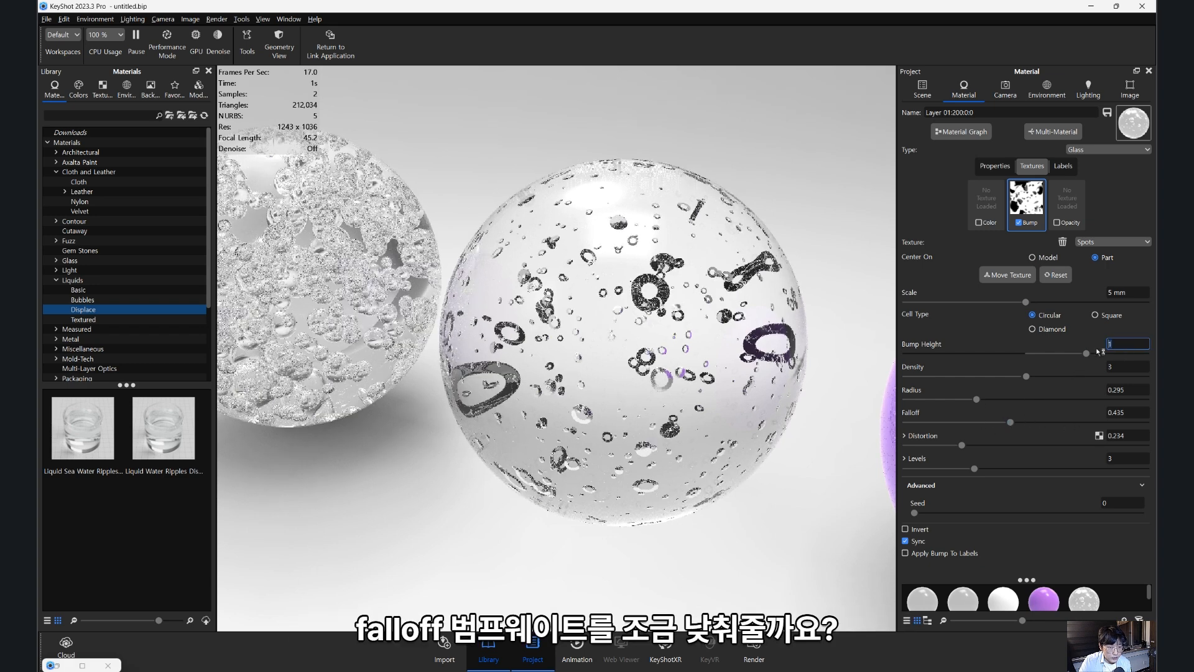
type("0.5")
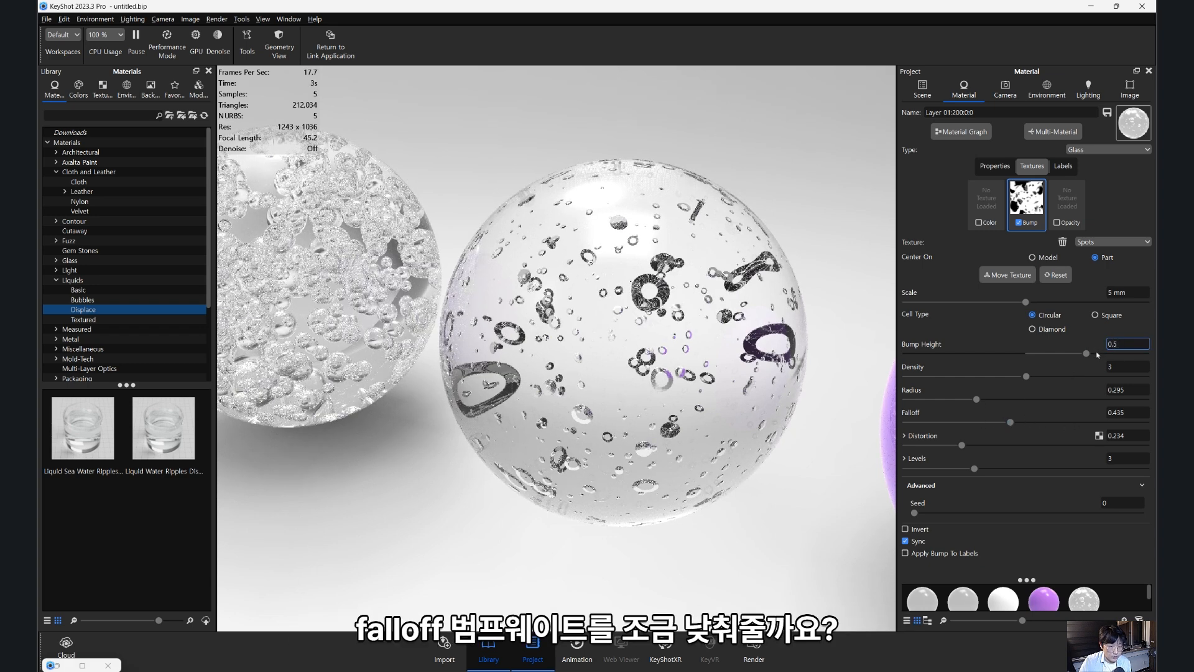
key("Return")
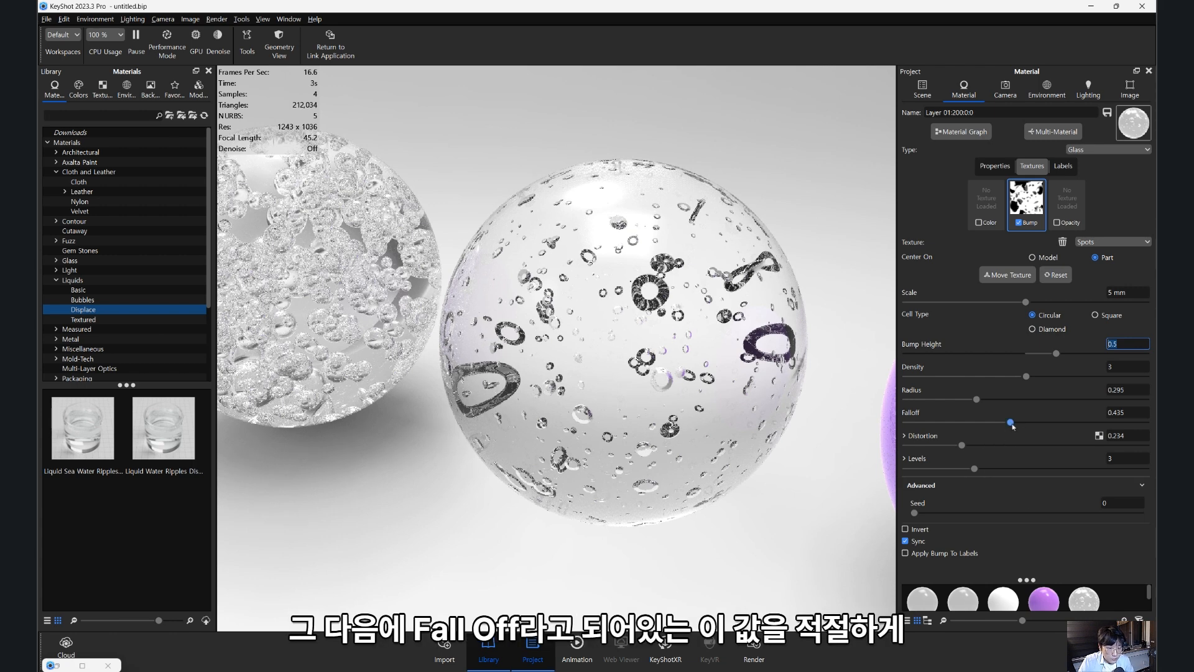
- Lower the sphere's Spots bump texture to a falloff of 0.42 and a density of 2.502, and inspect the spots
mouse_move(1011, 423)
left_mouse_down()
mouse_move(1114, 425)
mouse_move(933, 425)
mouse_move(1006, 423)
left_mouse_up()
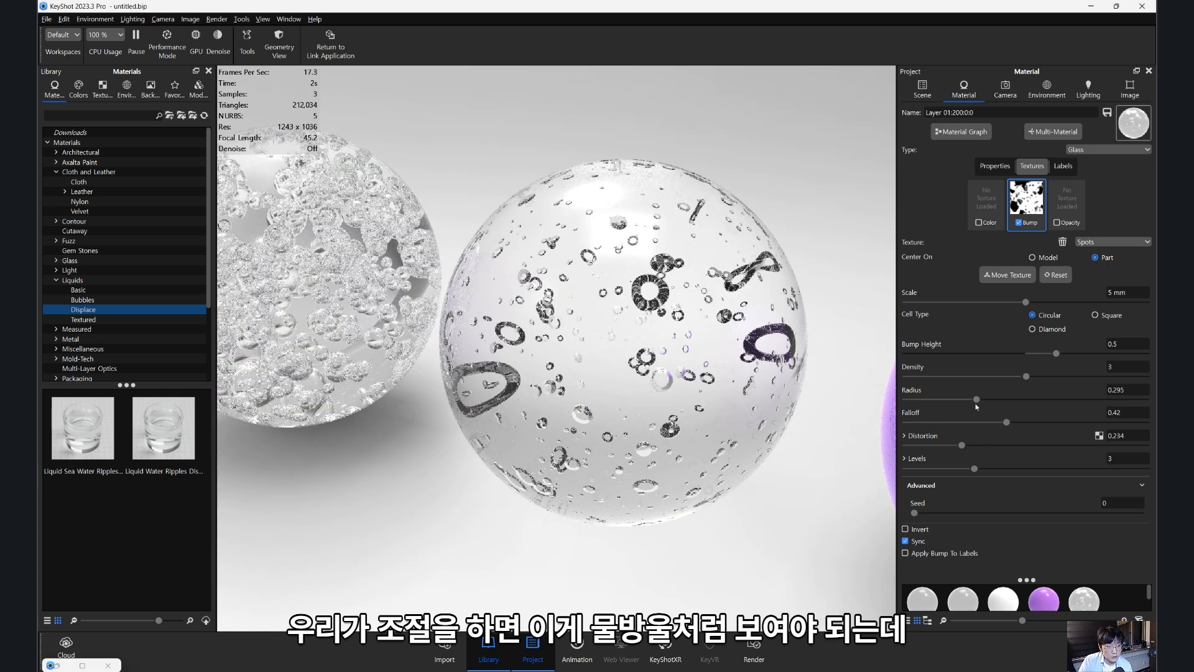
left_click_drag(1027, 377, 990, 377)
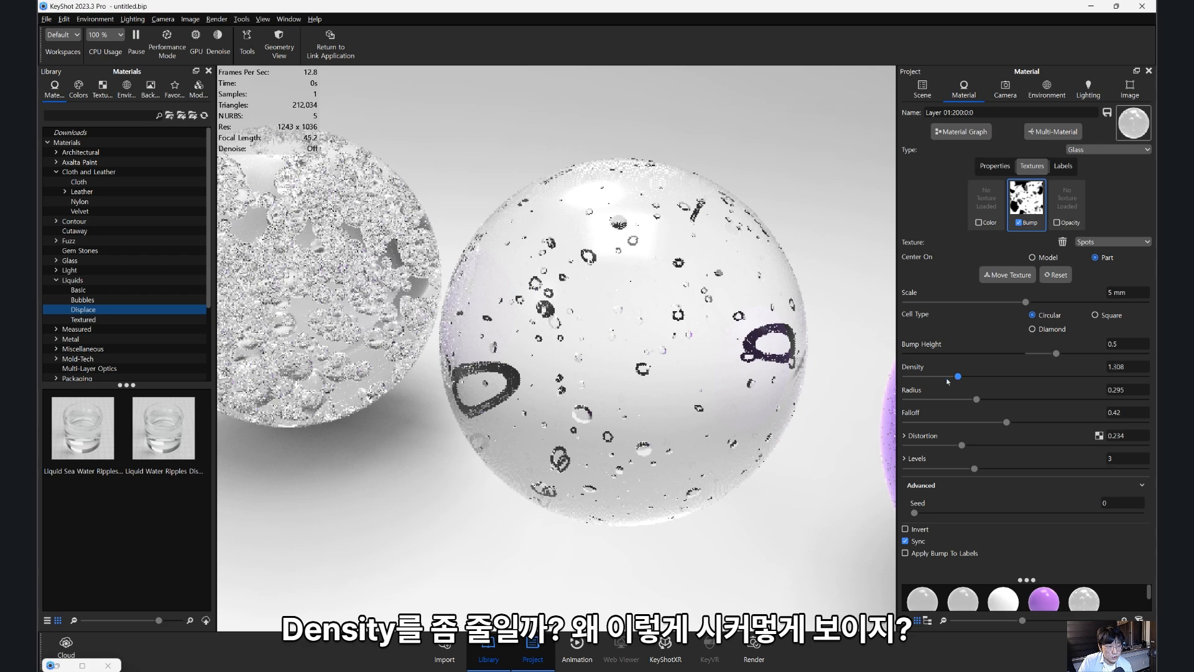
left_click_drag(958, 376, 1006, 376)
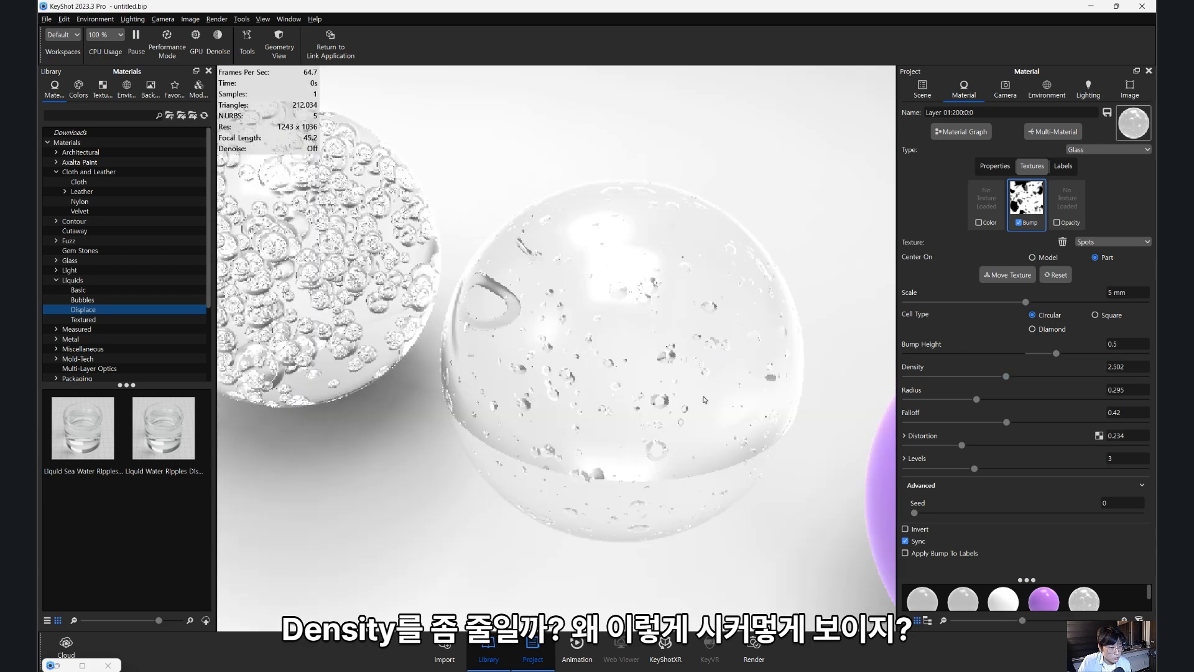
left_click_drag(705, 400, 685, 342)
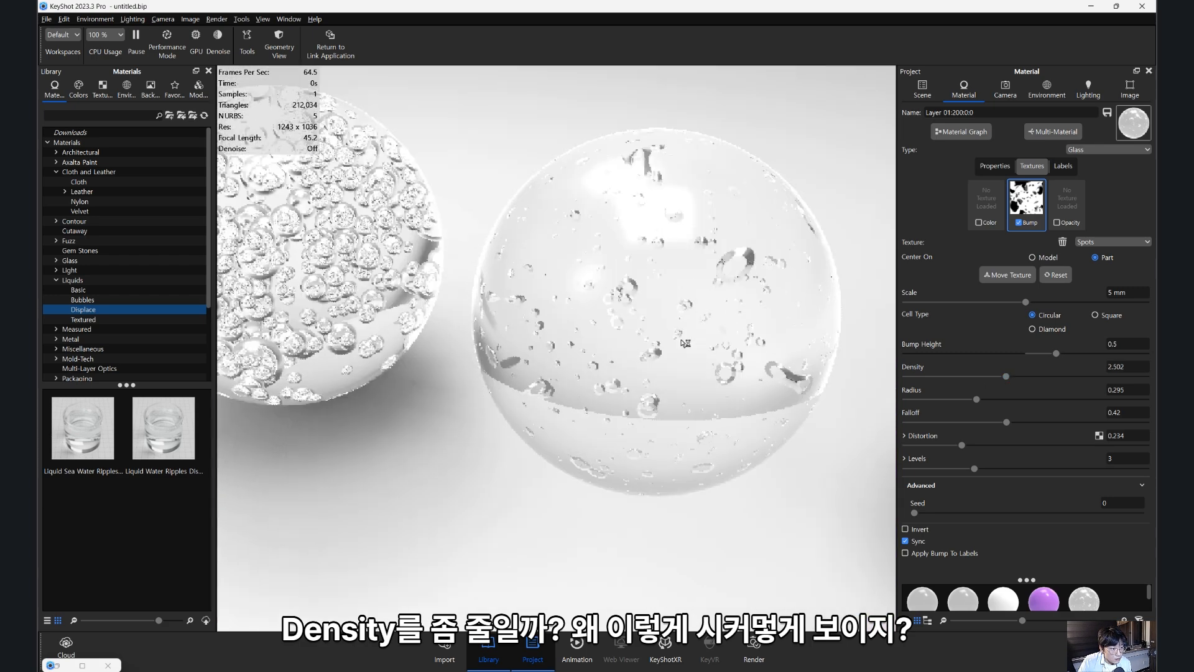
scroll(685, 343, "up", 5)
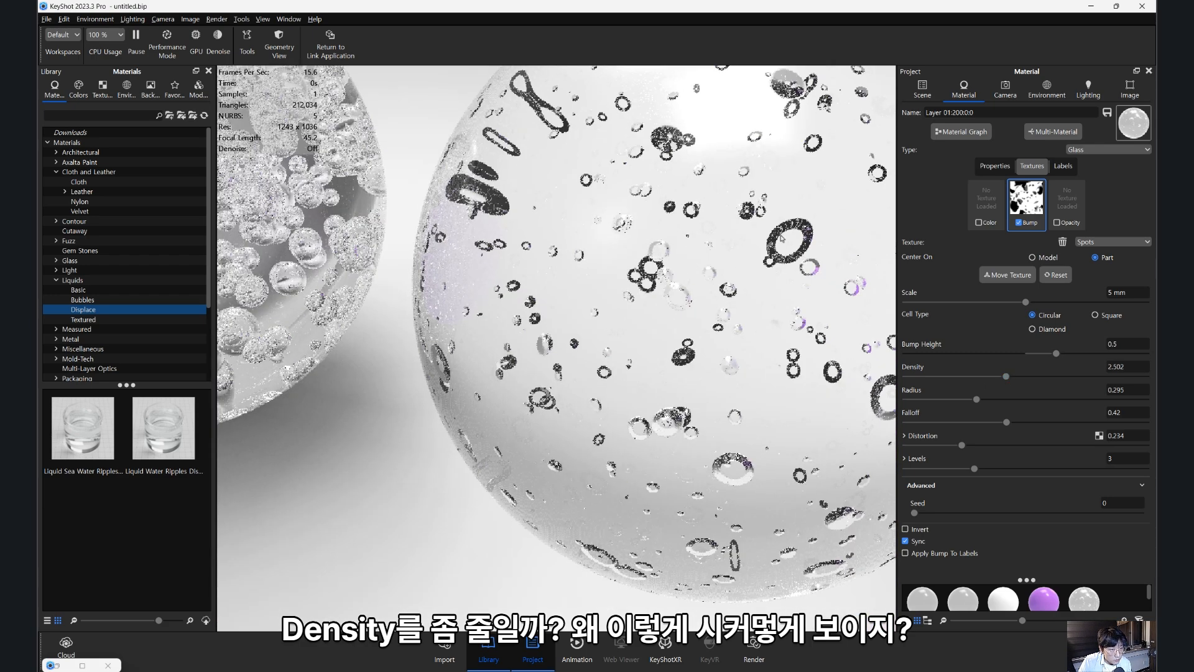
scroll(782, 239, "down", 5)
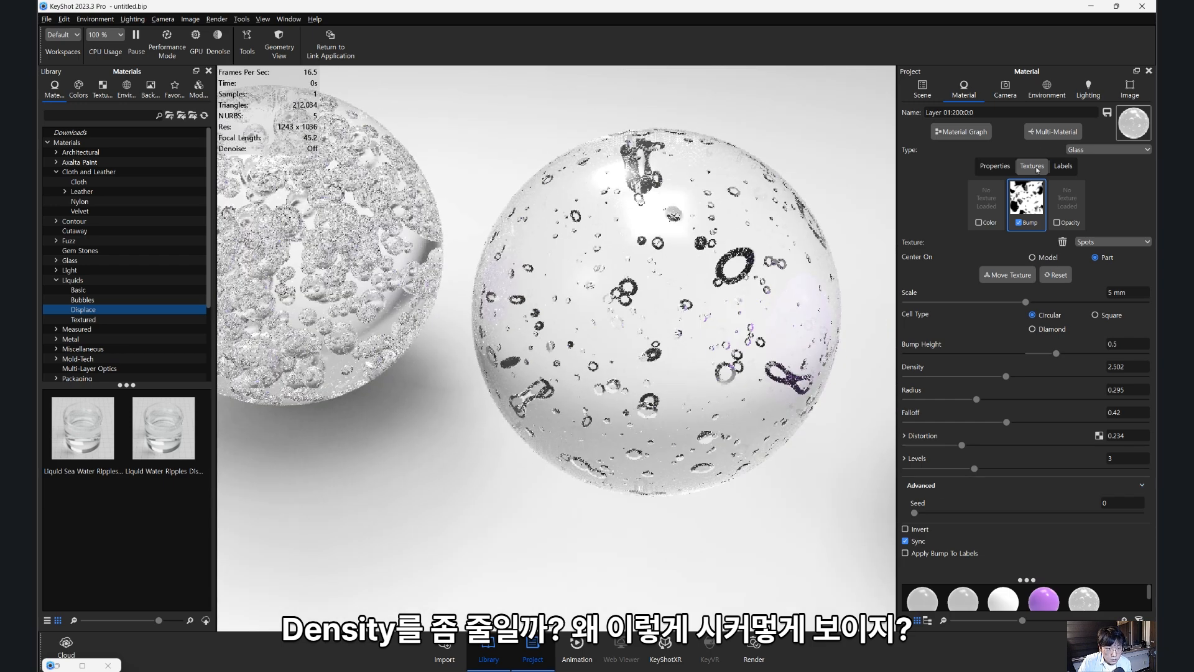
- Test the scene's general lighting with ray bounces of 30, 10 and 5
left_click(1089, 89)
double_click(1123, 313)
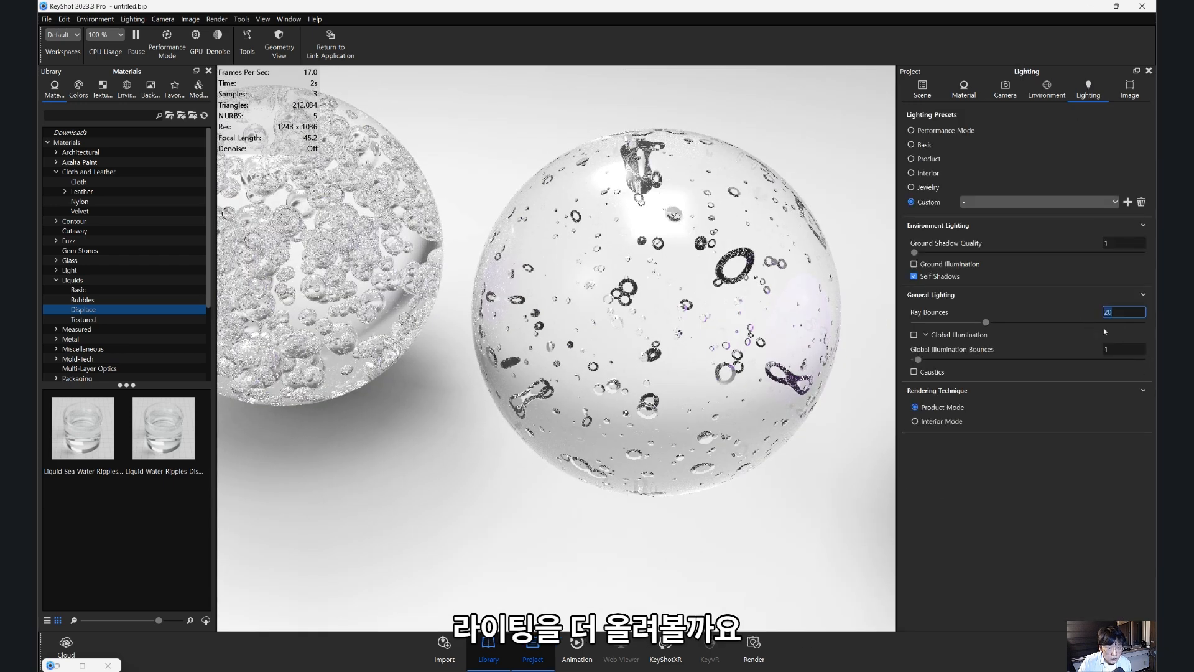
key("Return")
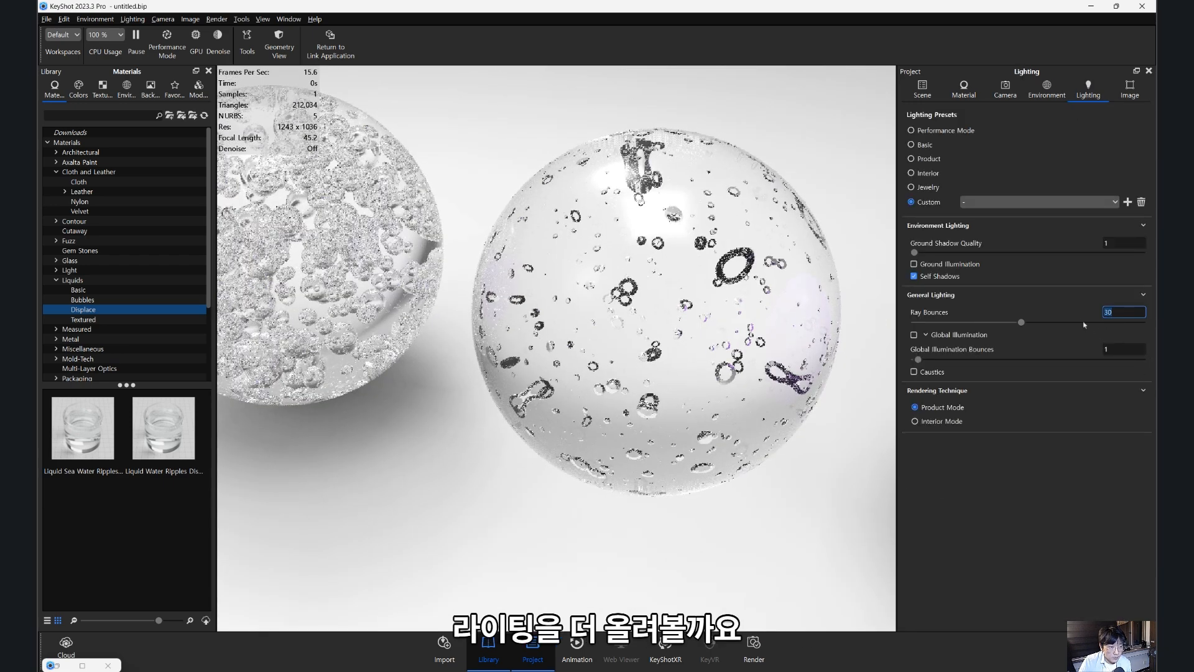
type("10")
key("Return")
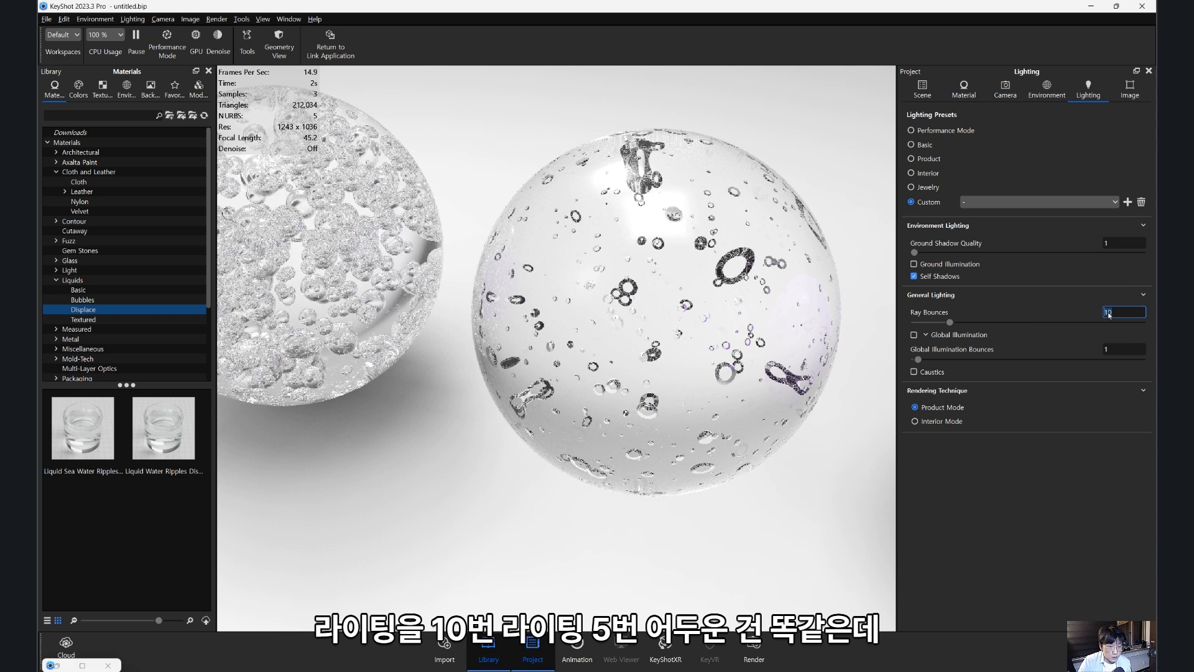
left_click(1122, 312)
key("BackSpace")
key("BackSpace")
type("5")
key("Return")
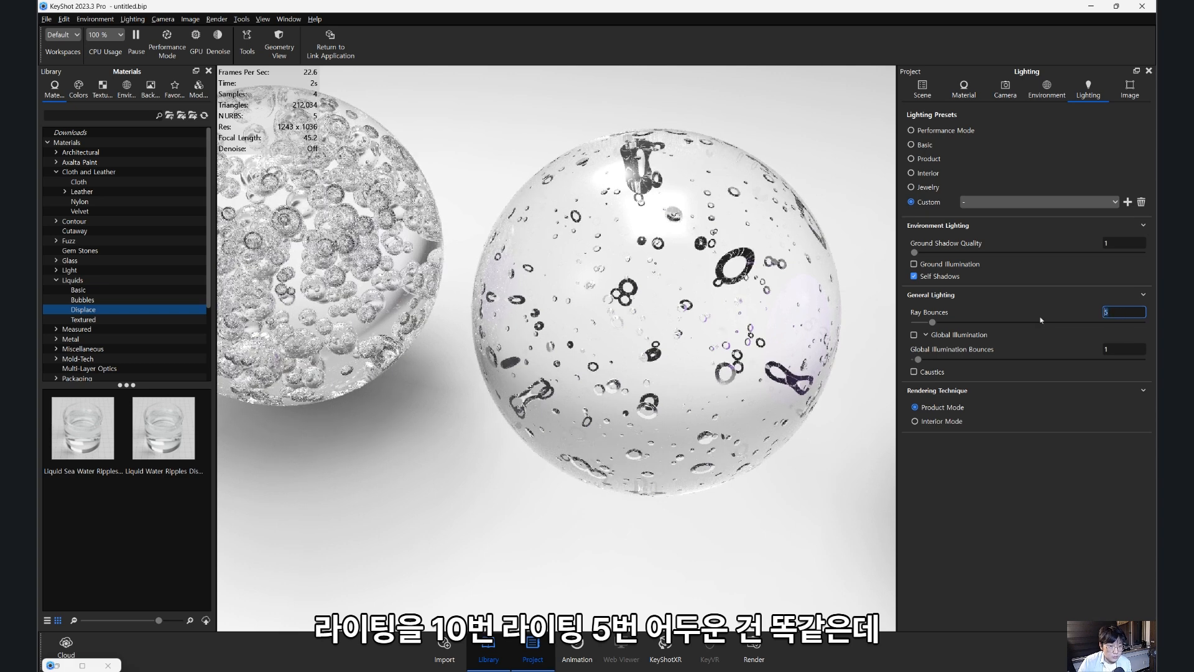
- Set the scene's ray bounces to 15 in the general lighting settings
left_click(1119, 312)
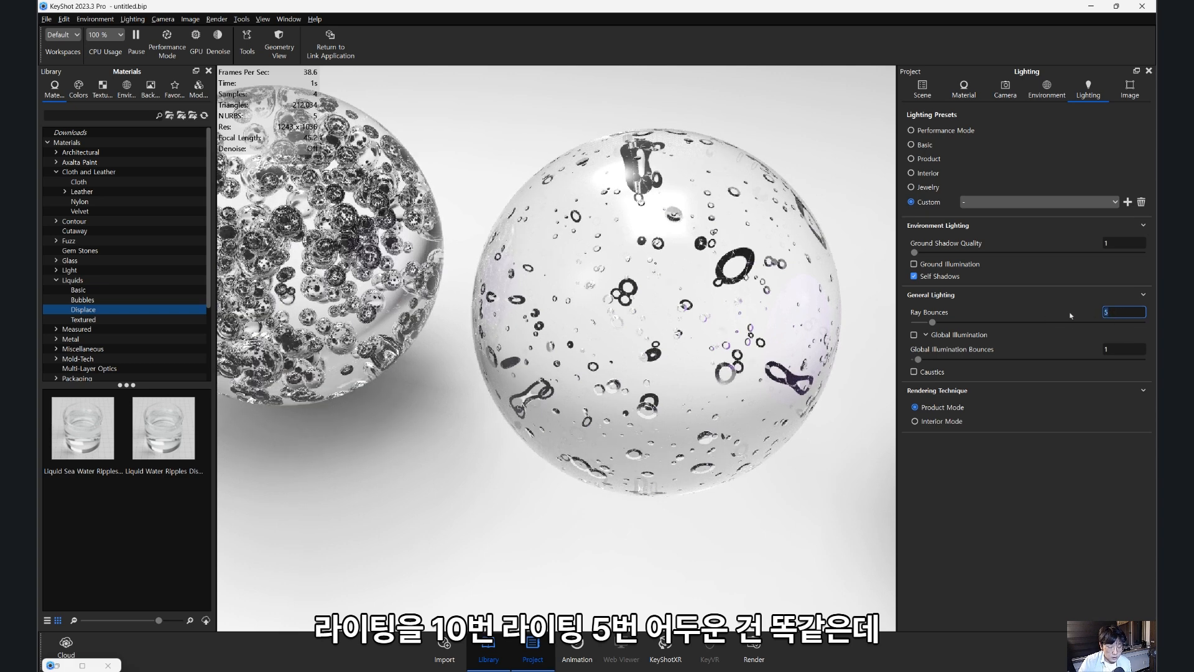
type("1")
key("Return")
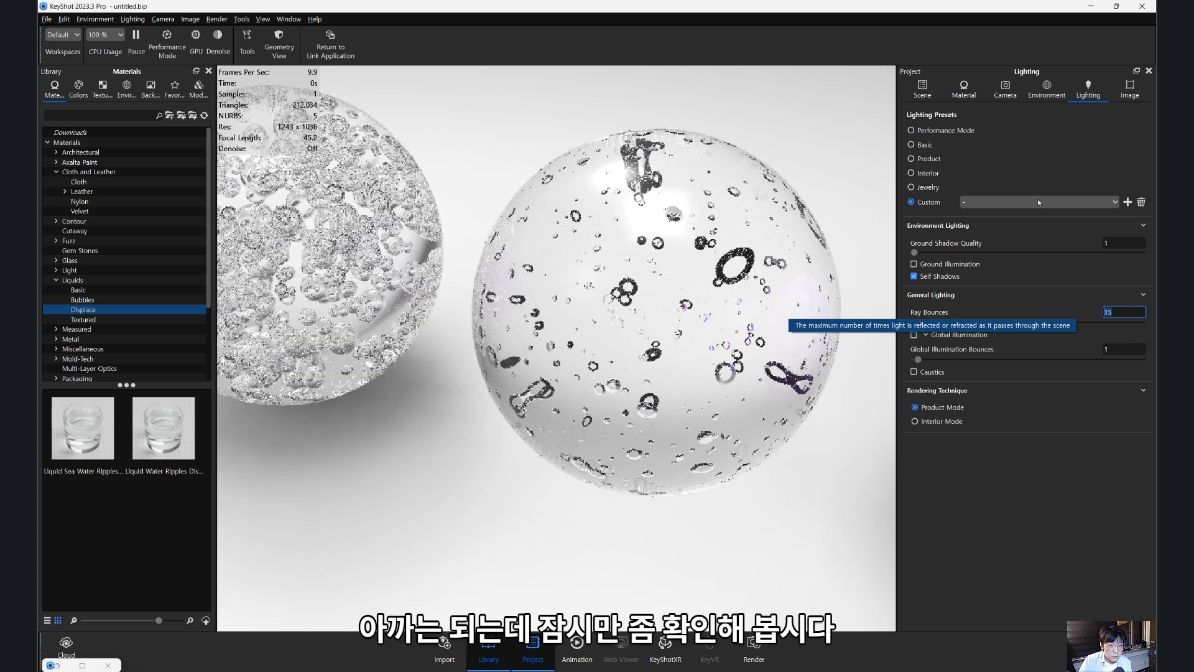
- Set the glass sphere's Spots bump texture to a scale of 5.69 mm, a bump height of 0.248 and a radius of 0.483
left_click(964, 90)
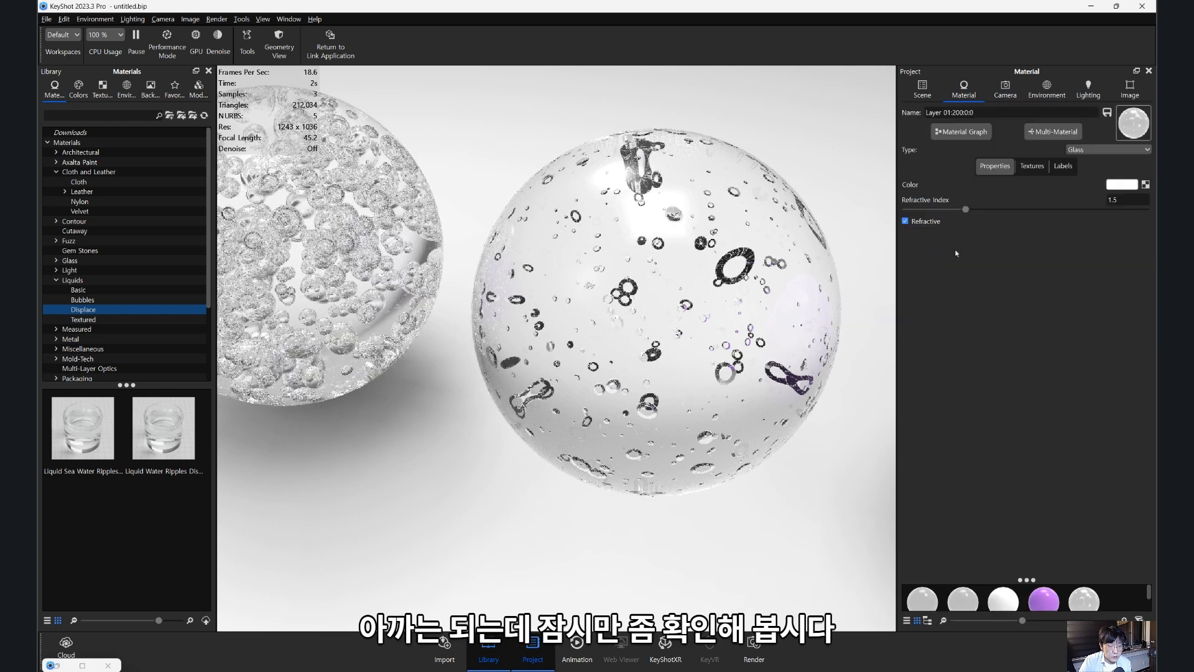
left_click(1032, 166)
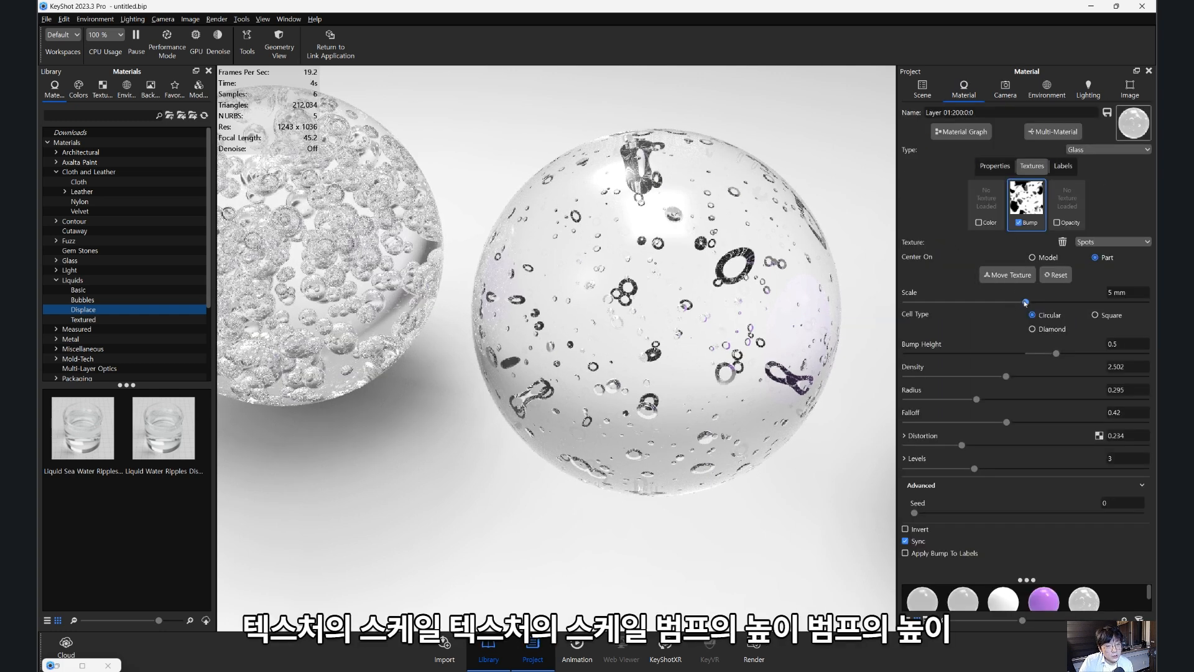
mouse_move(1026, 303)
left_mouse_down()
mouse_move(1053, 303)
mouse_move(1043, 302)
left_mouse_up()
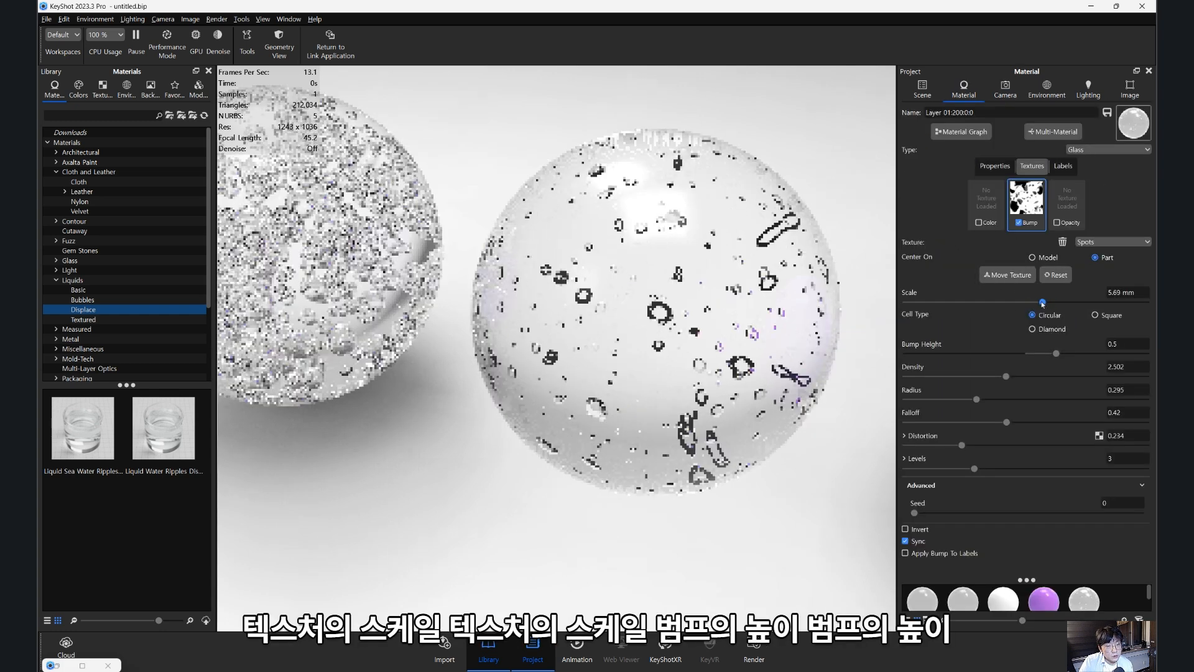
left_click_drag(1057, 354, 1022, 403)
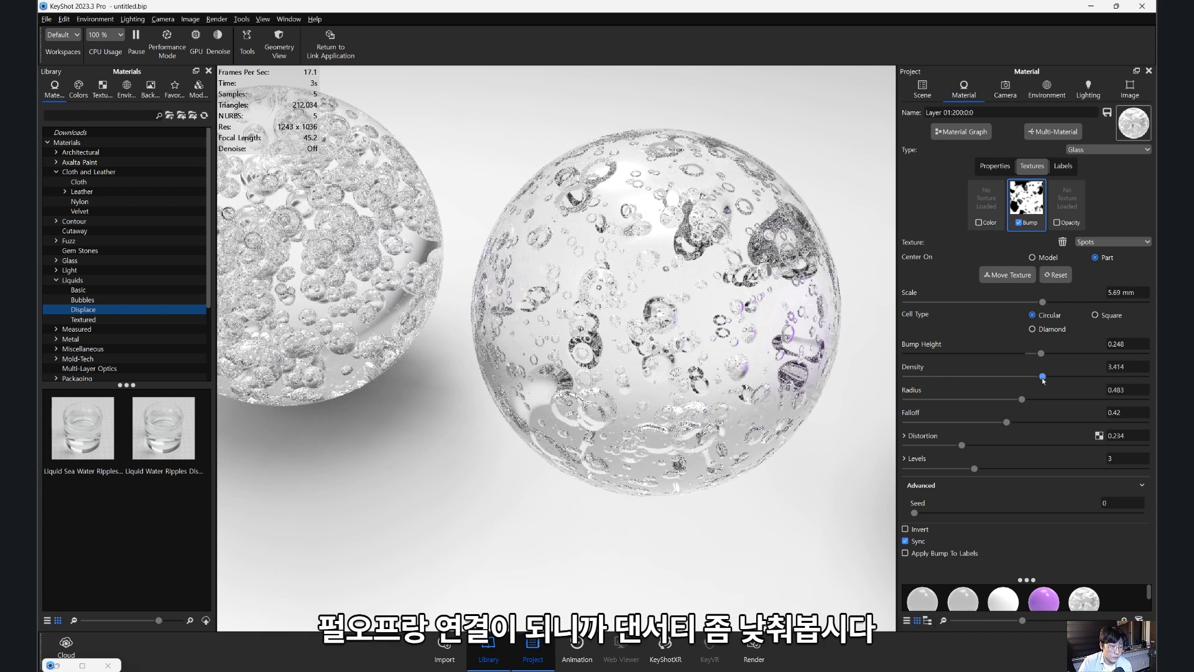
- Reduce the Spots texture's density to 1.266 and raise its falloff to 0.834
left_click_drag(1003, 382, 958, 381)
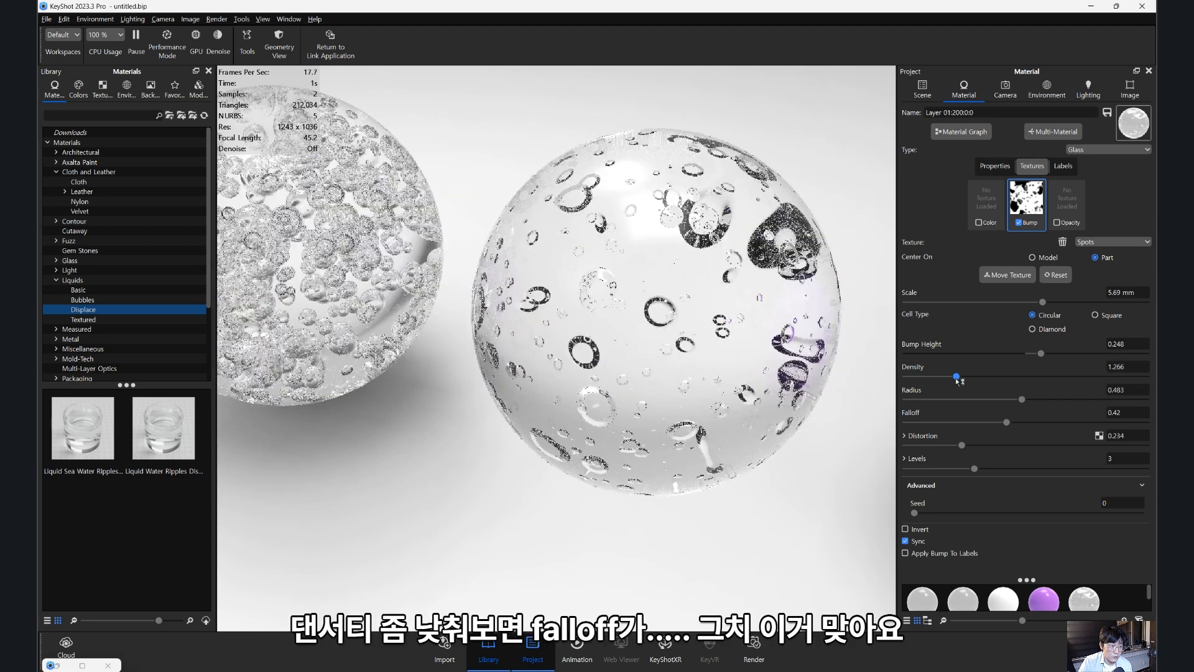
left_click(1006, 423)
left_click_drag(1076, 432, 1107, 432)
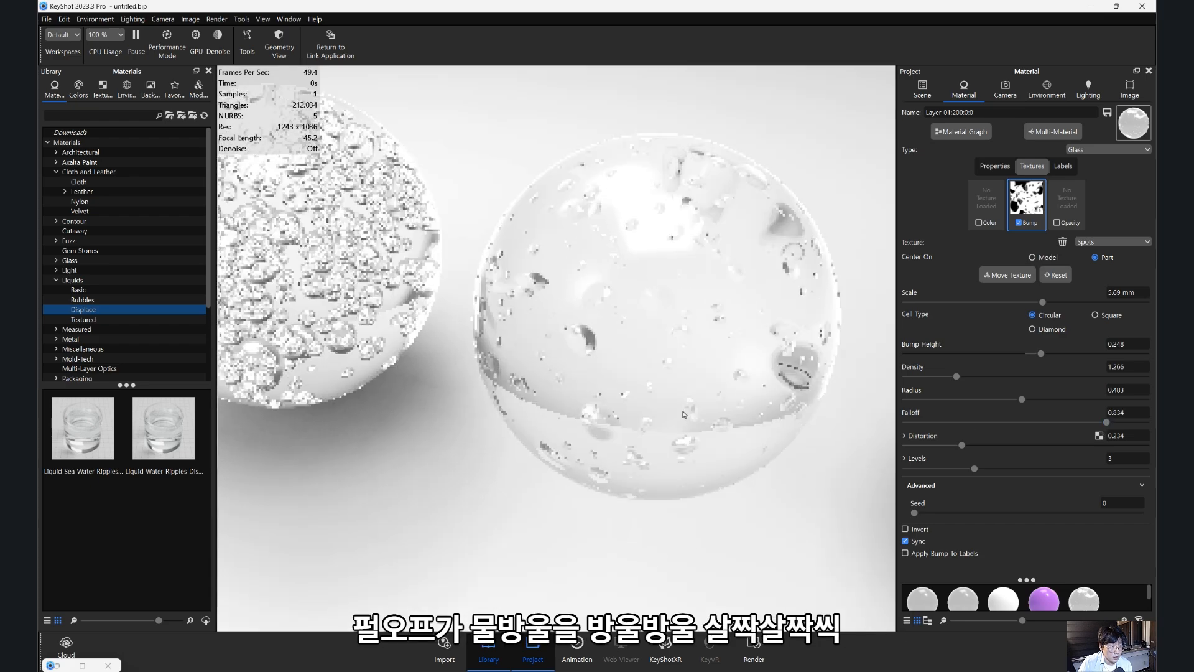
- Inspect the droplets on the glass sphere, and set the Spots texture's bump height to 0.26 and distortion to 0.551
scroll(691, 429, "up", 5)
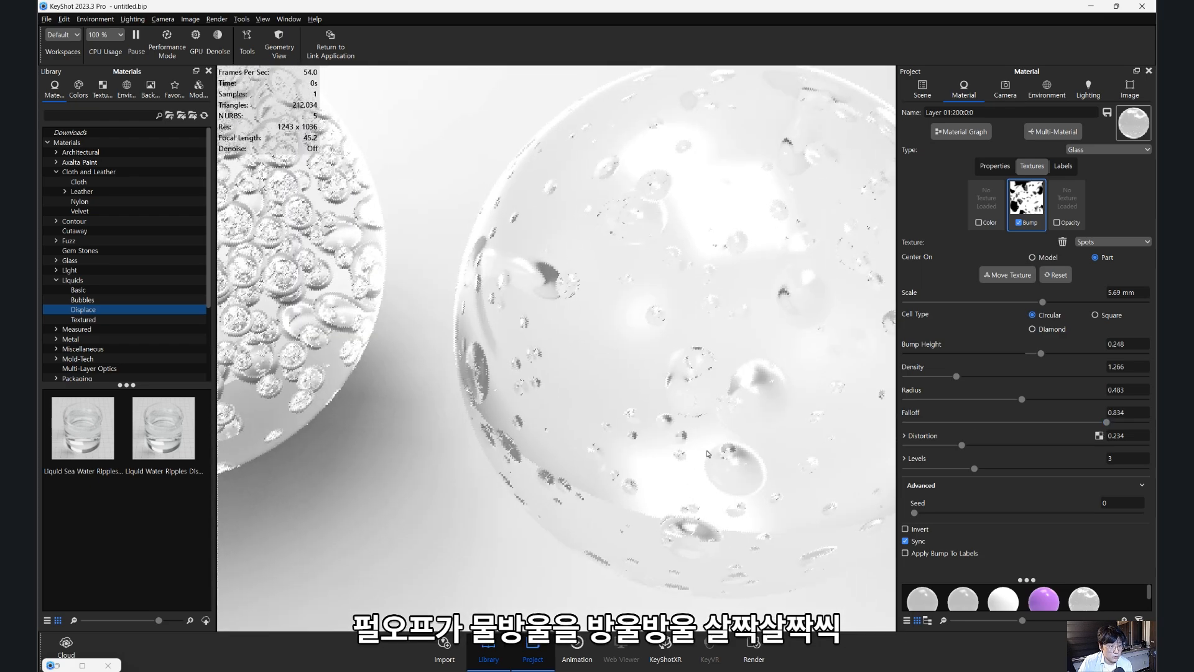
scroll(716, 420, "up", 2)
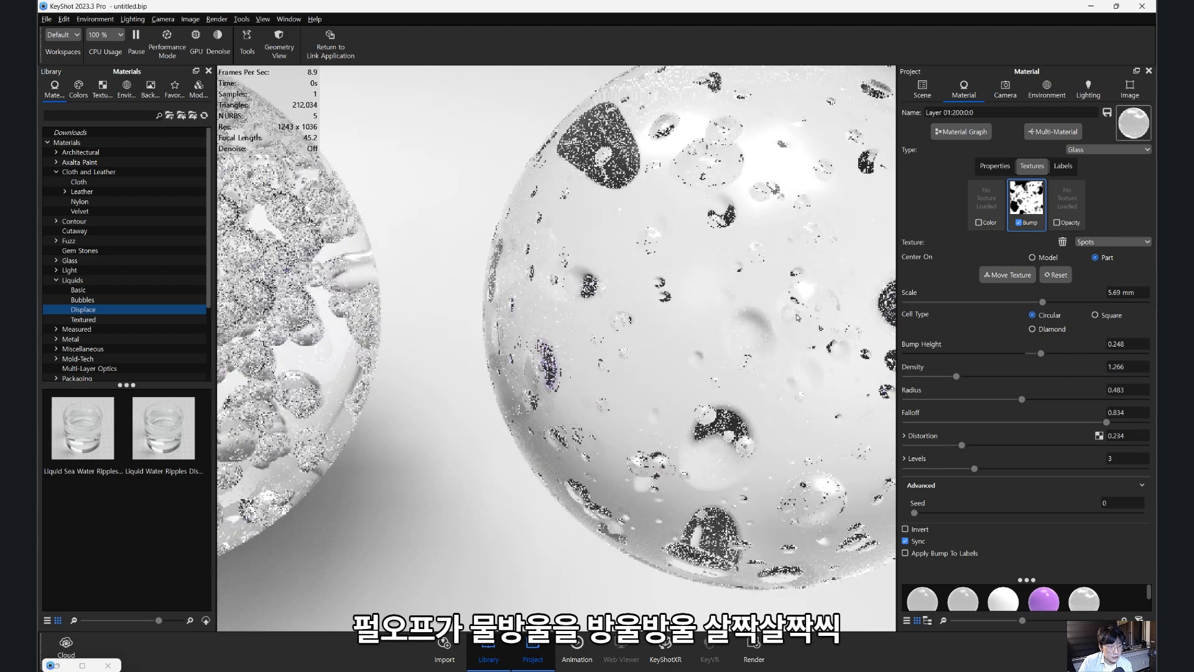
scroll(775, 364, "down", 4)
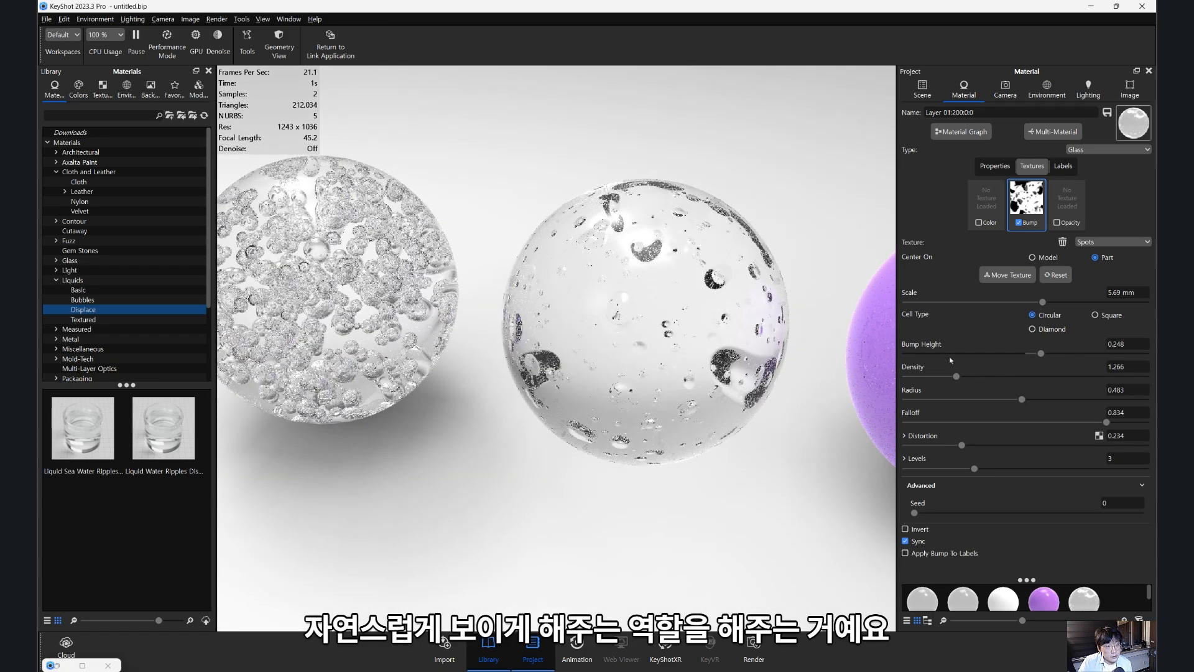
scroll(711, 338, "up", 4)
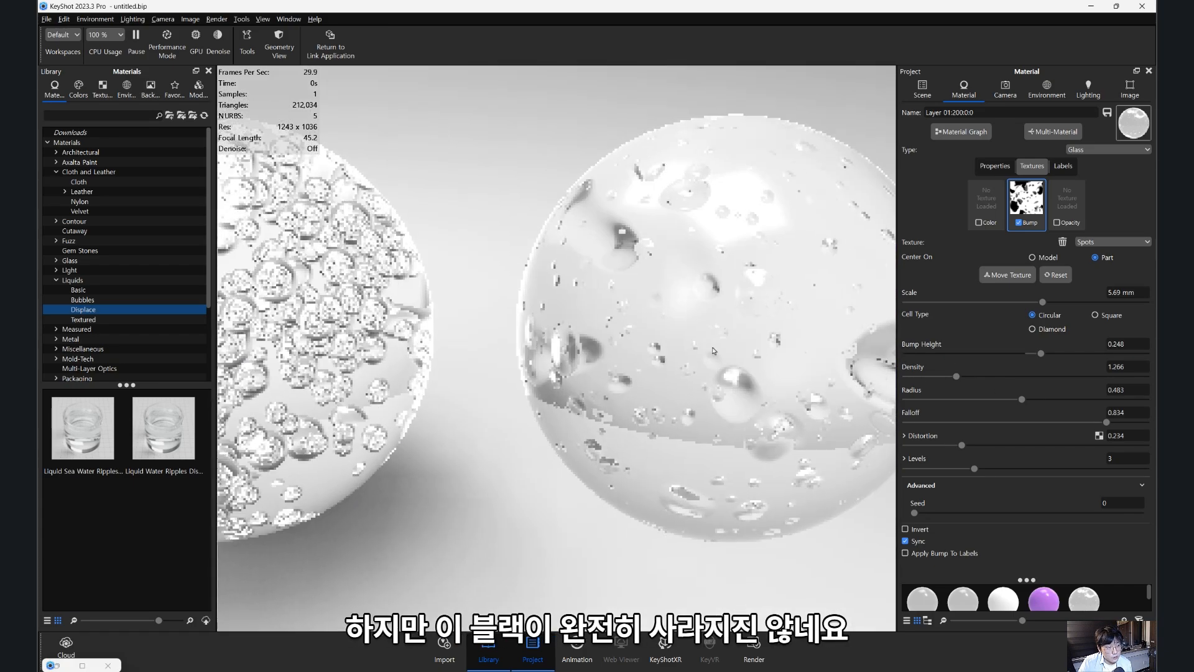
scroll(705, 356, "down", 2)
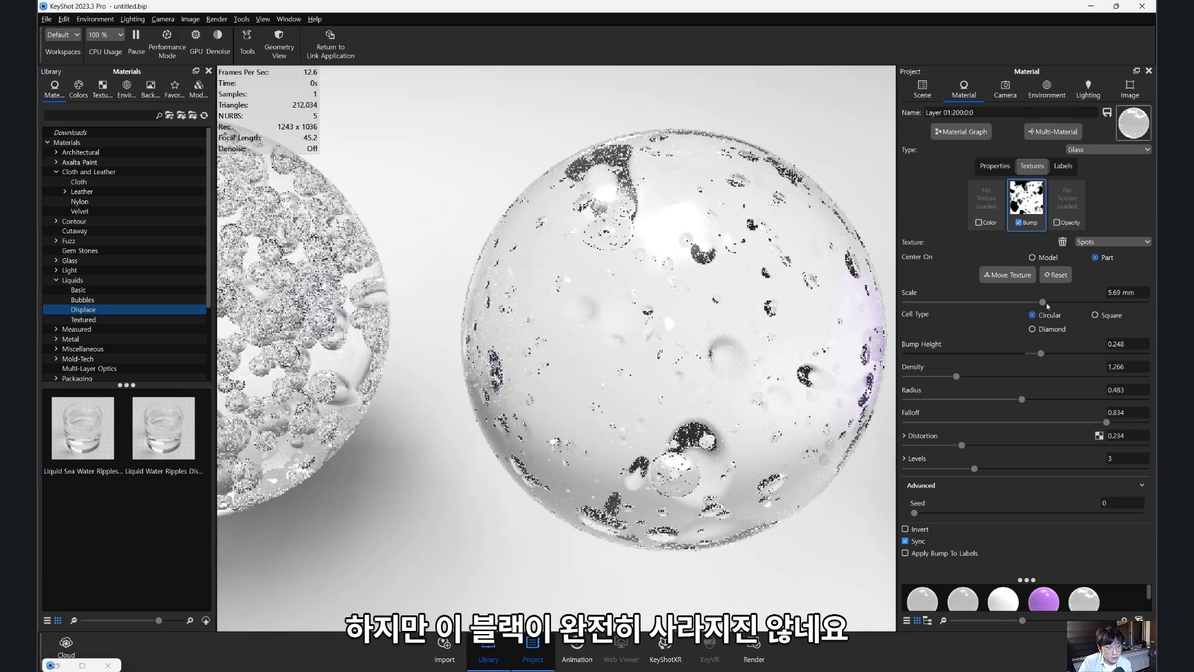
mouse_move(1039, 354)
left_mouse_down()
mouse_move(1025, 354)
mouse_move(1042, 356)
left_mouse_up()
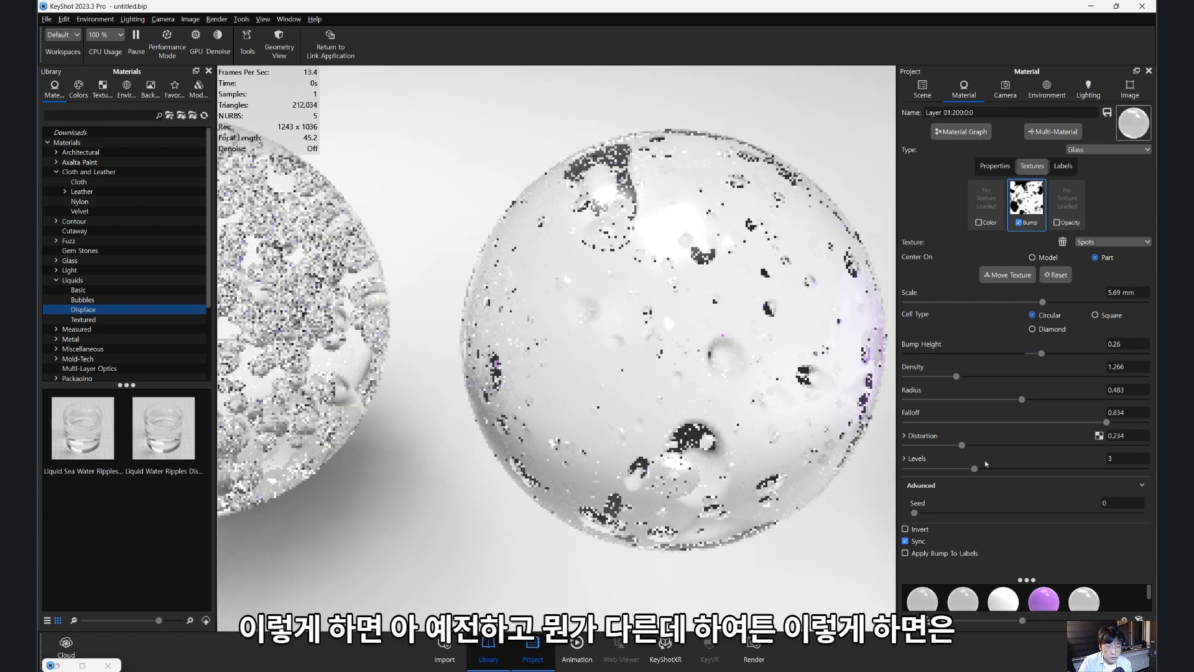
left_click(1039, 447)
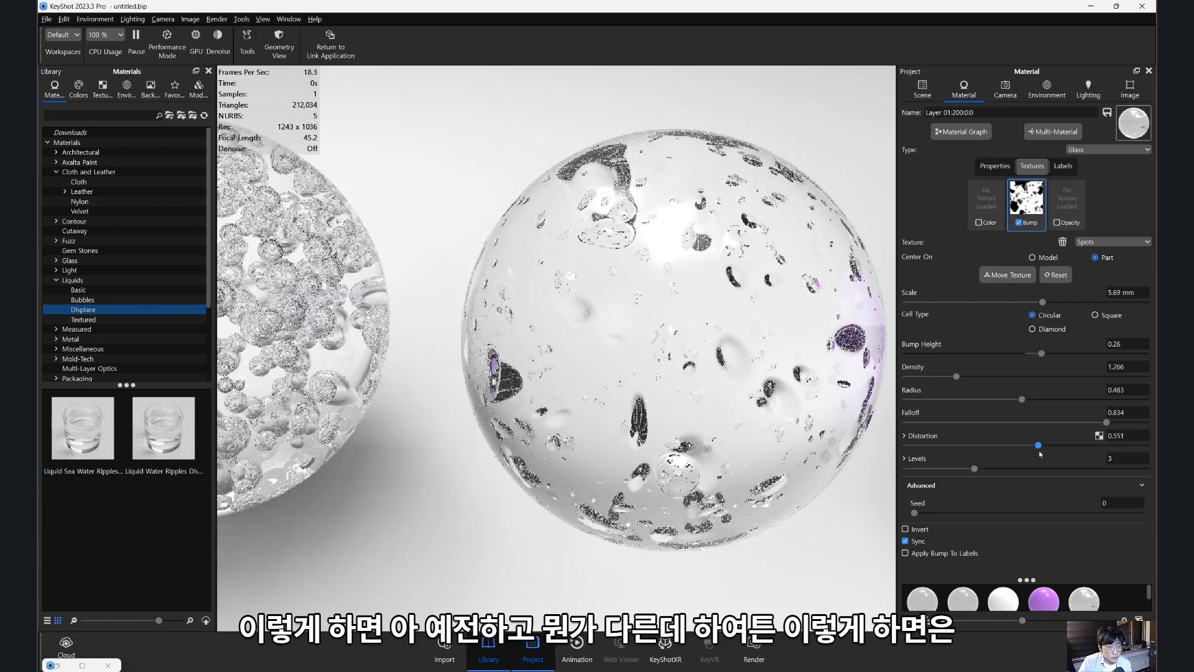
- Check the droplets from near and far, and vary their pattern by setting the Spots texture's seed to 54
scroll(672, 380, "down", 7)
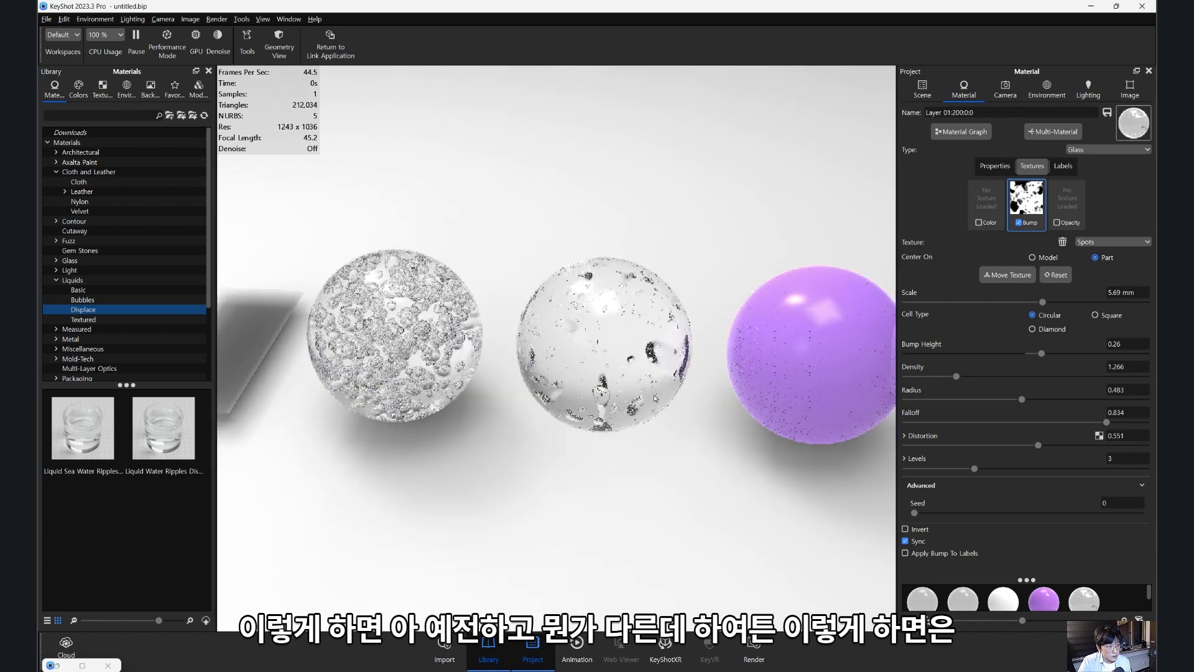
left_click_drag(672, 381, 639, 407)
scroll(640, 412, "up", 8)
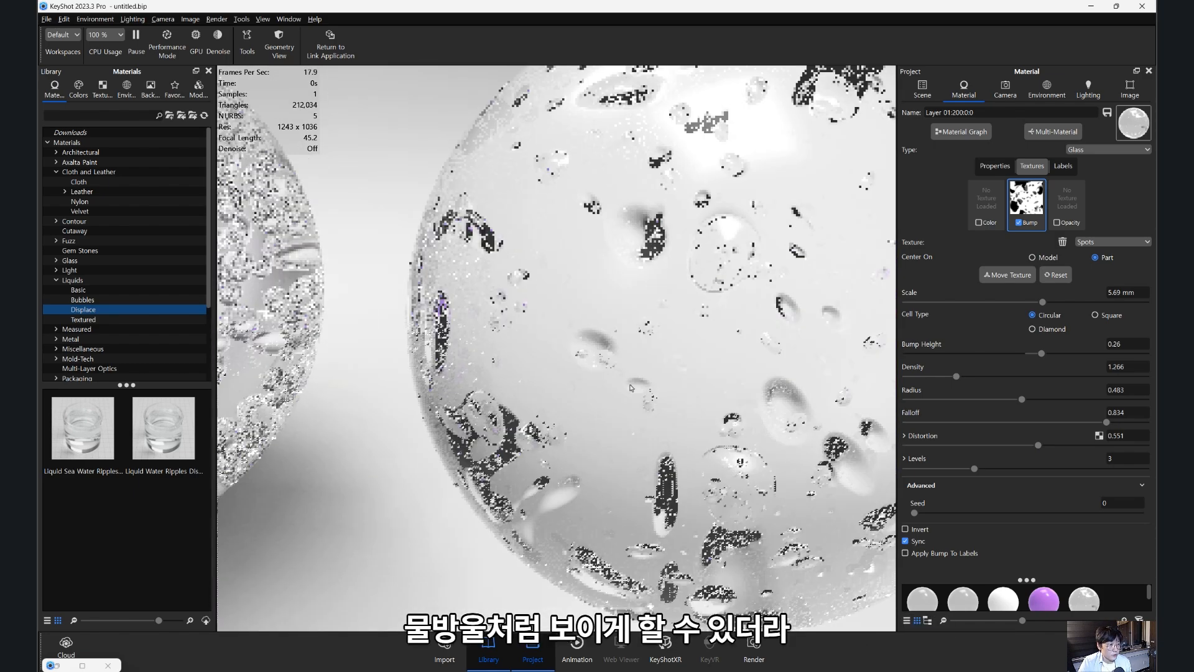
scroll(672, 396, "down", 3)
scroll(672, 396, "up", 2)
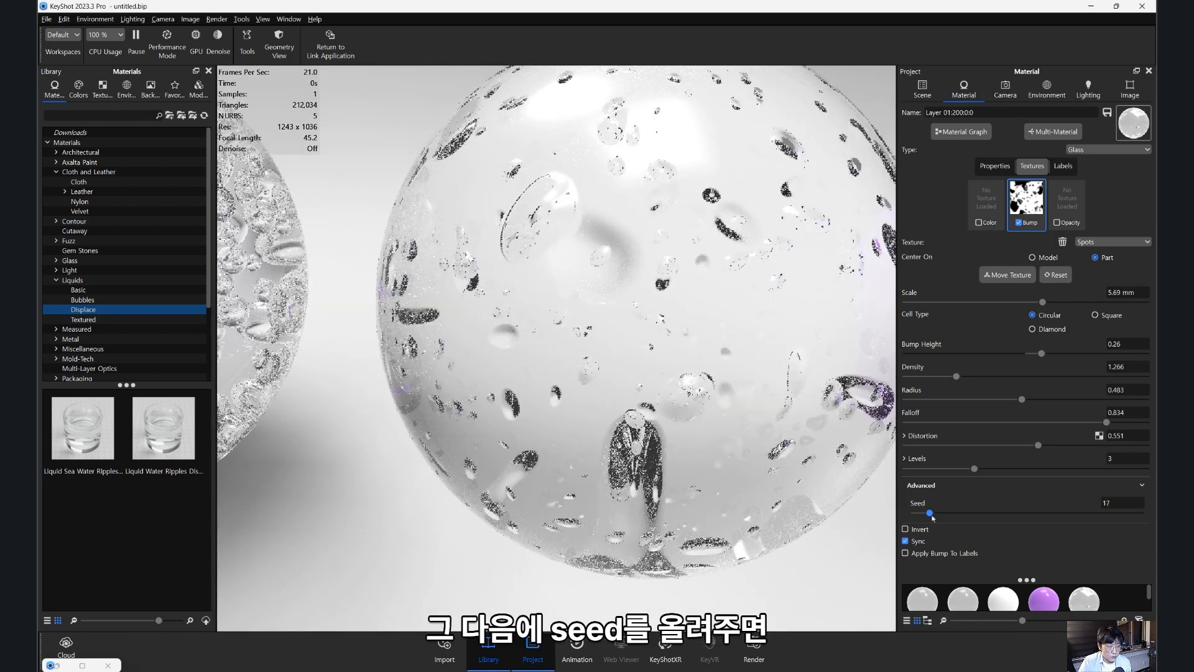
left_click_drag(950, 519, 960, 519)
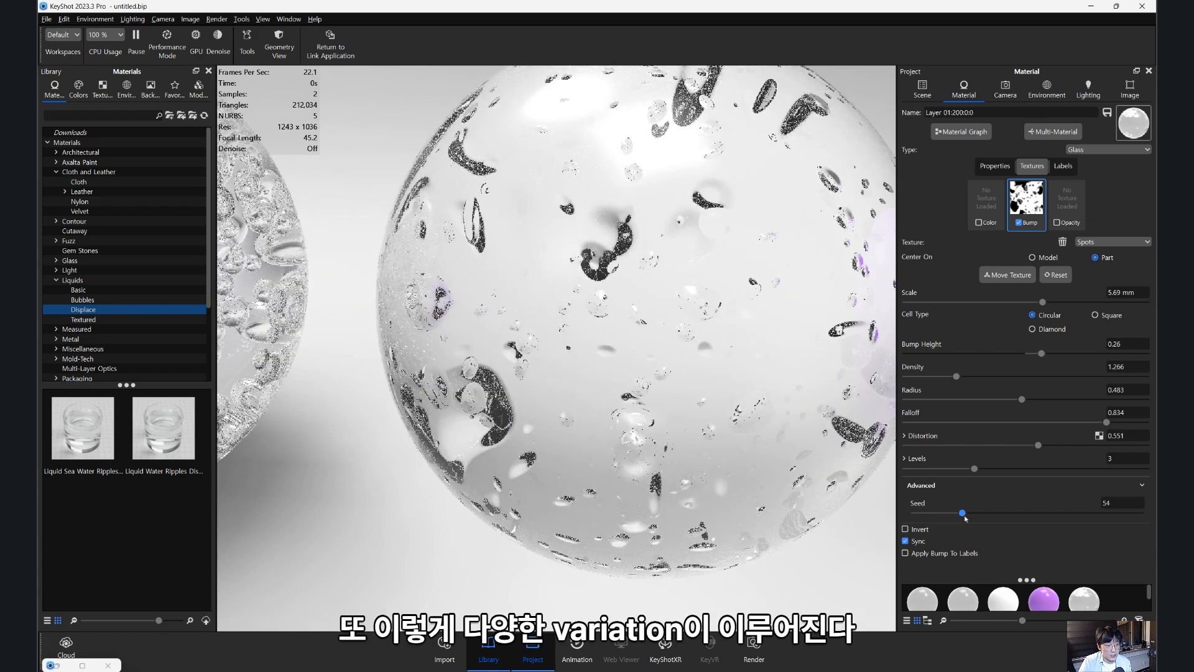
- Compare the glass sphere with its neighbours, set the Spots texture's bump height to 0.1, and inspect the droplets
scroll(577, 364, "down", 10)
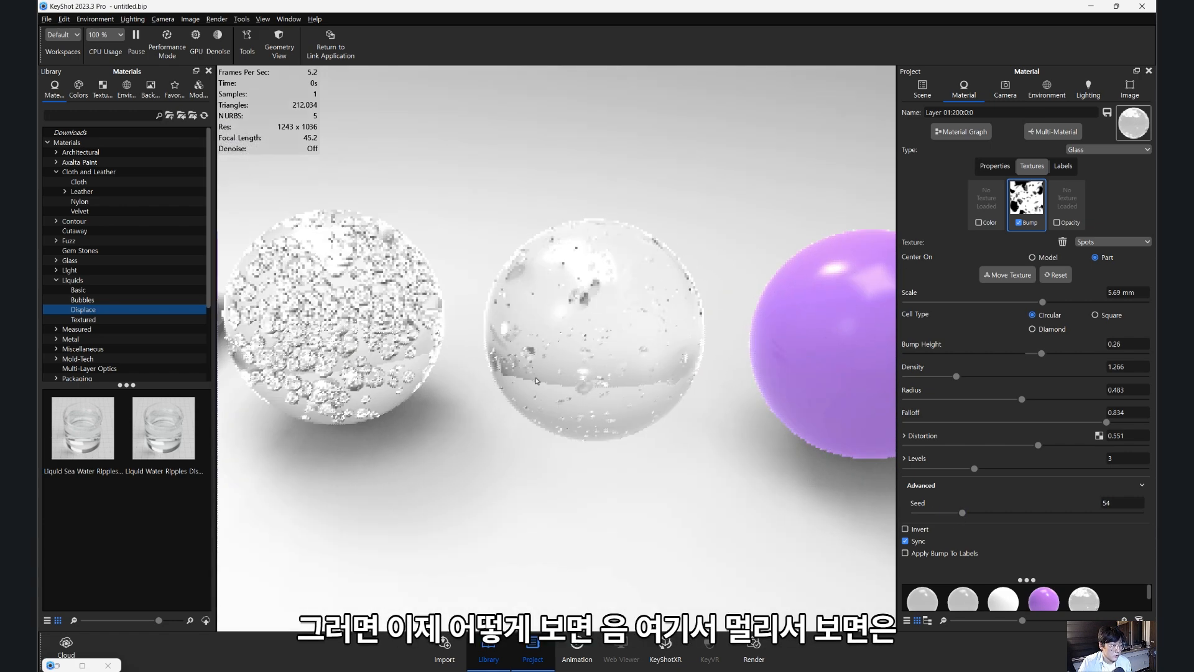
left_click_drag(578, 365, 596, 397)
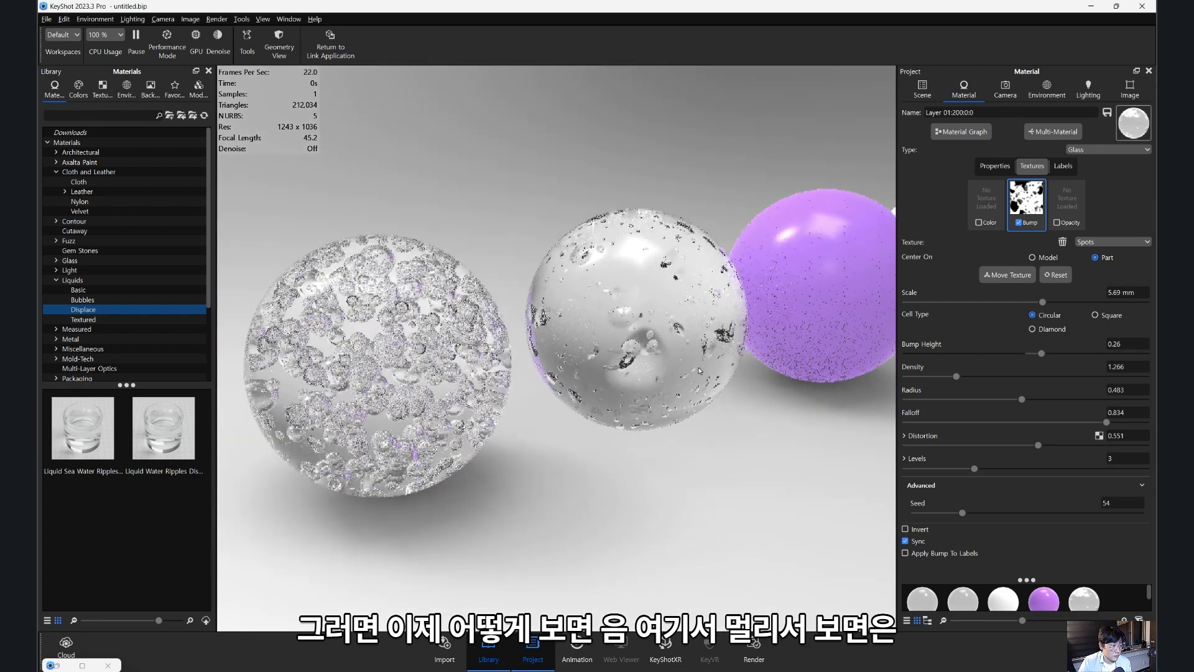
scroll(596, 397, "down", 5)
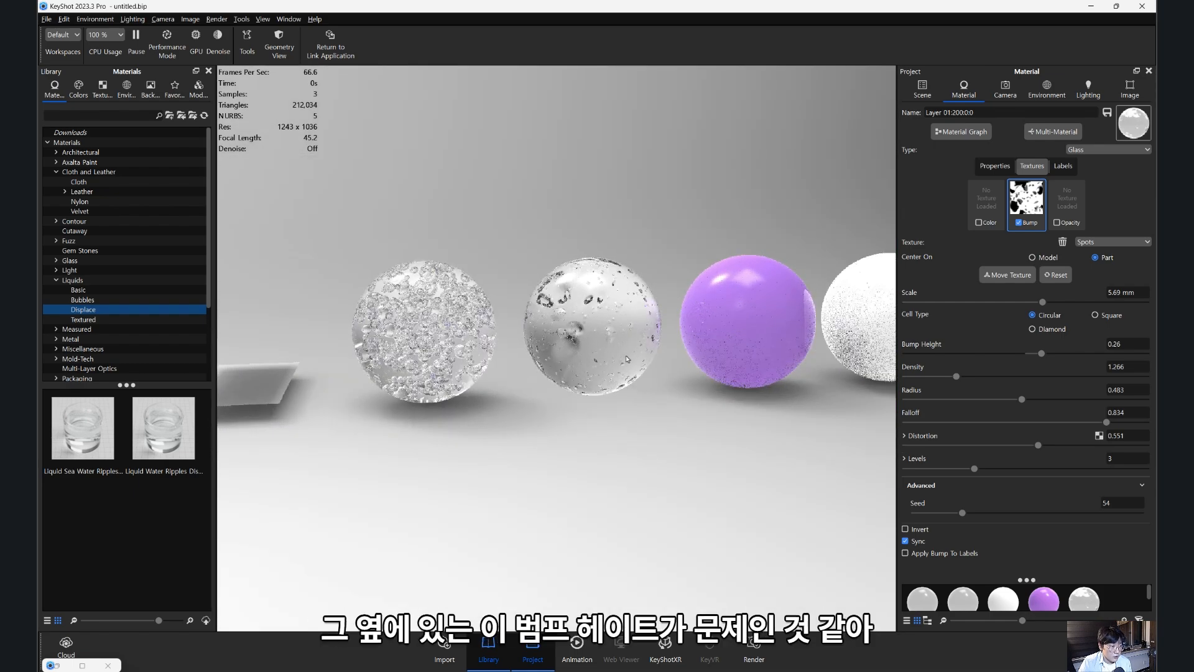
scroll(628, 360, "up", 5)
scroll(628, 326, "up", 3)
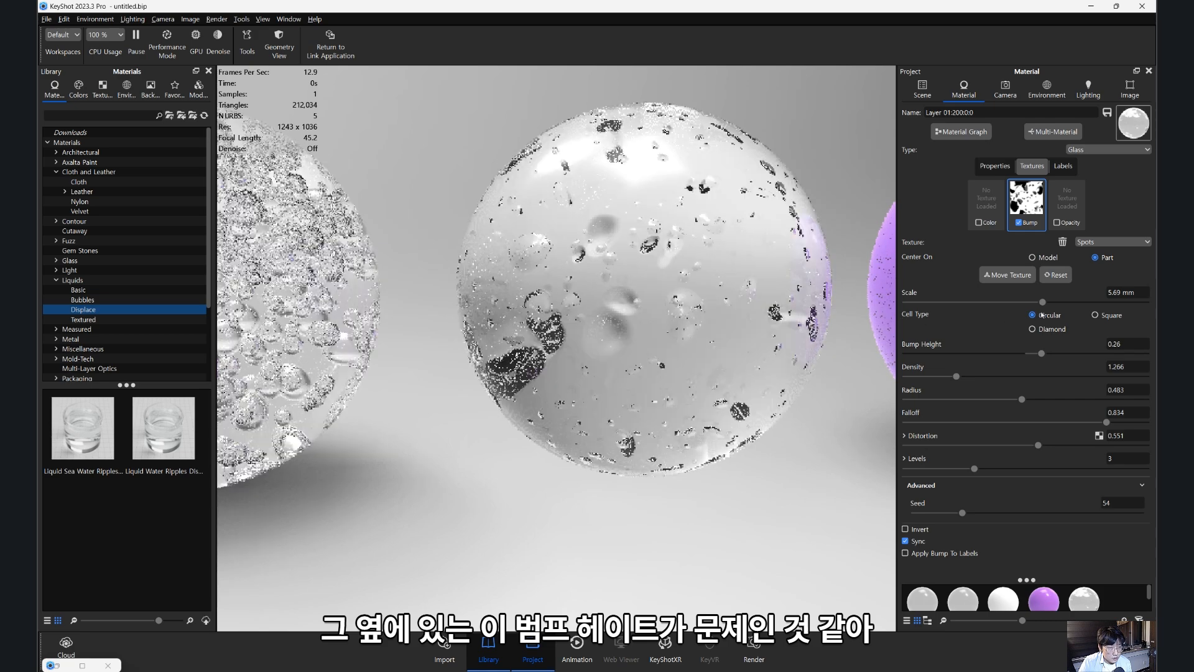
left_click(1124, 348)
type("0.1")
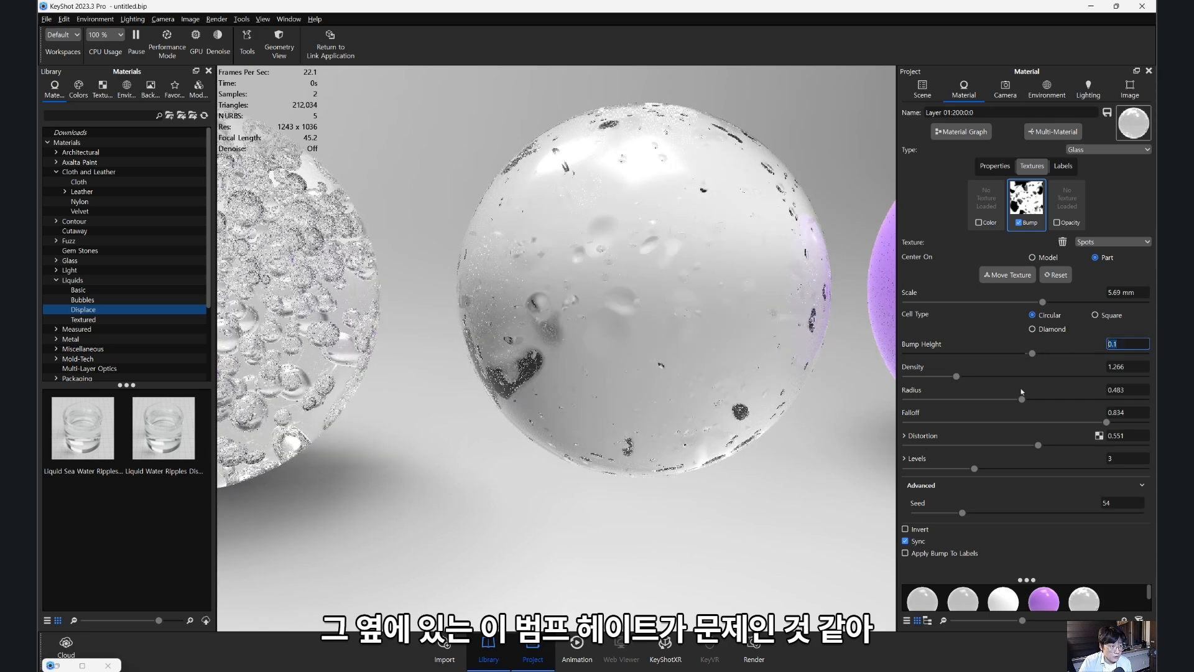
left_click_drag(709, 298, 685, 281)
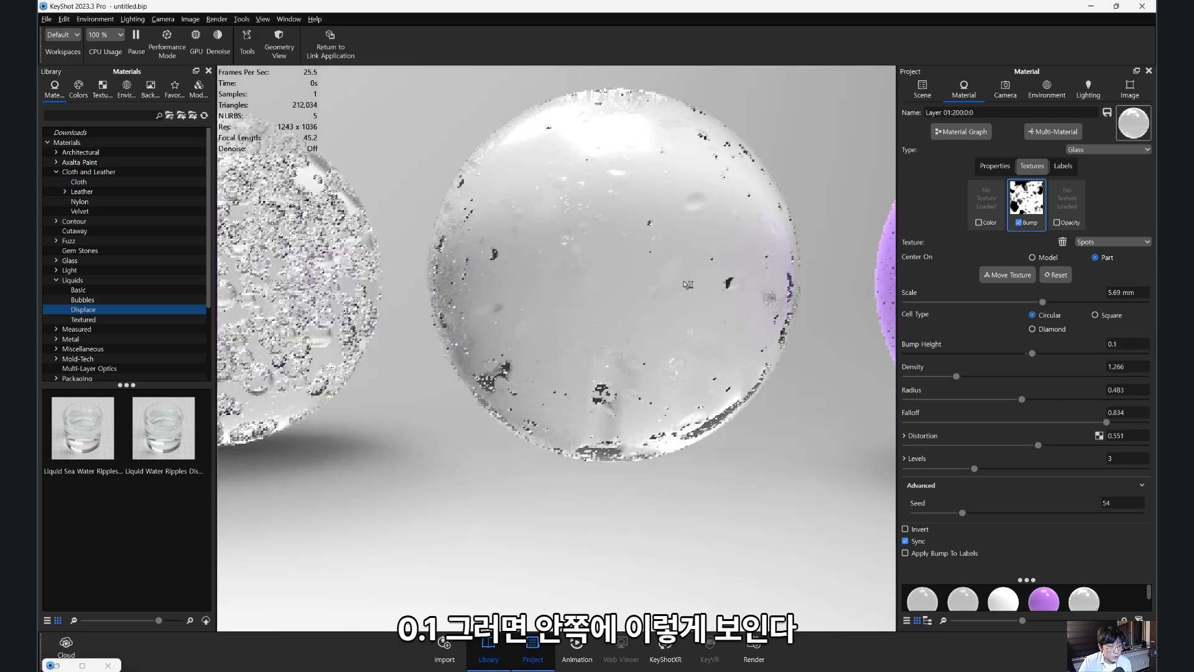
- Set the glass sphere's Spots bump height to 0.224 and change that sphere's material type to Liquid
left_click_drag(1032, 353, 1039, 354)
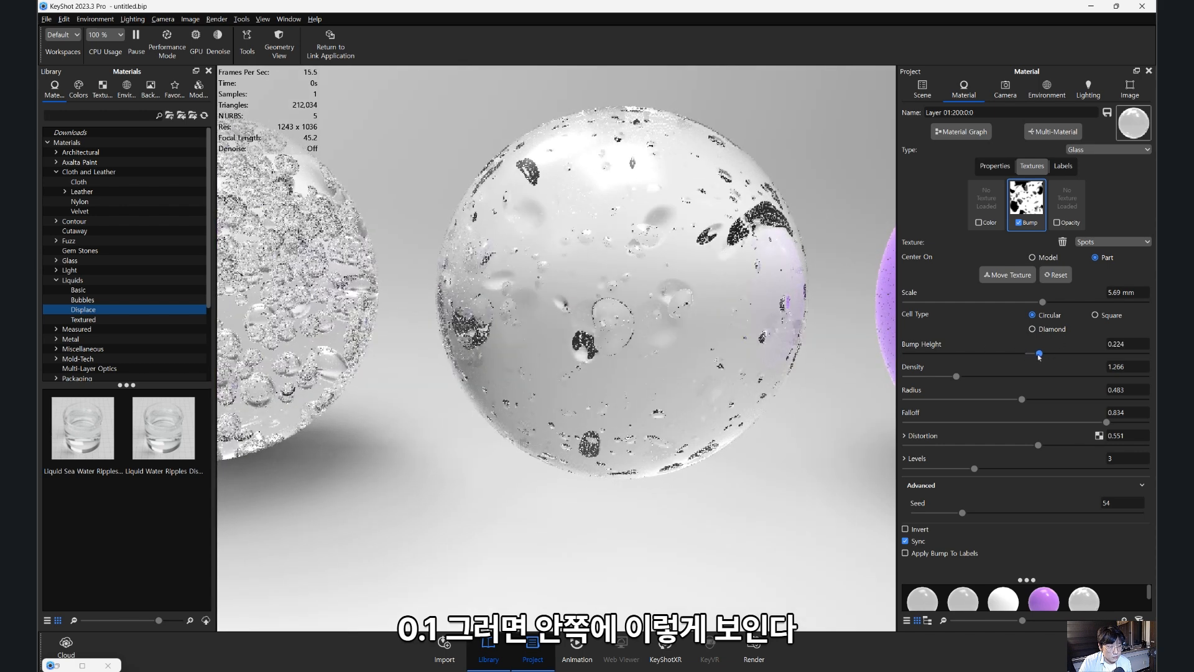
scroll(716, 331, "down", 5)
double_click(778, 322)
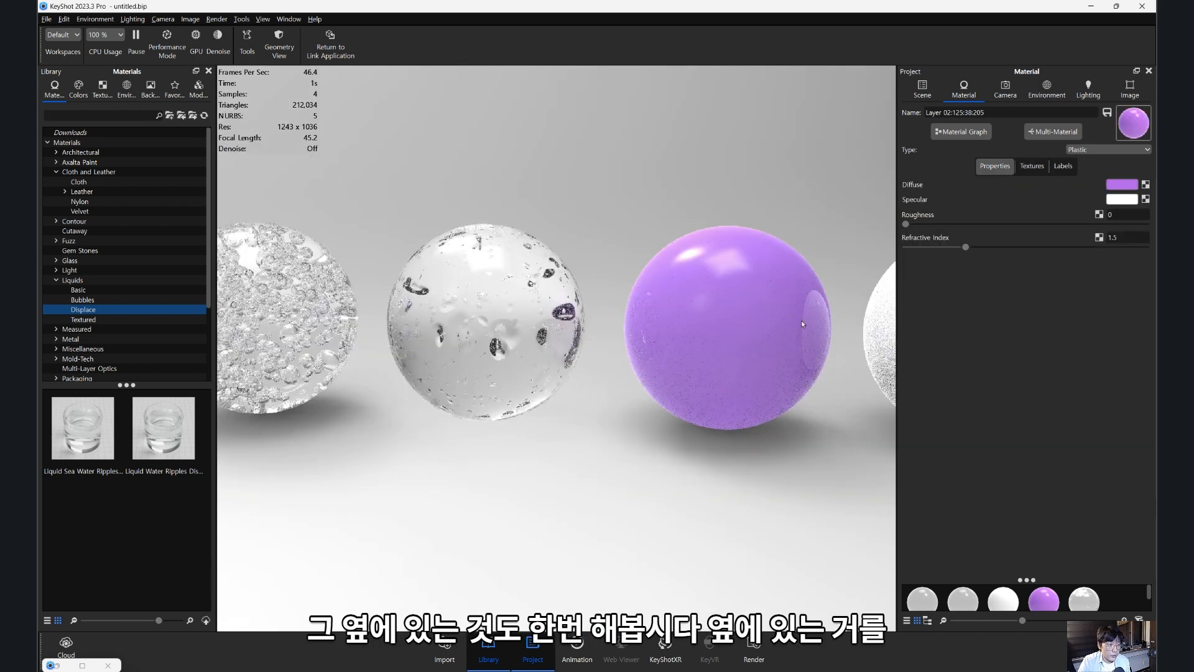
left_click(1100, 150)
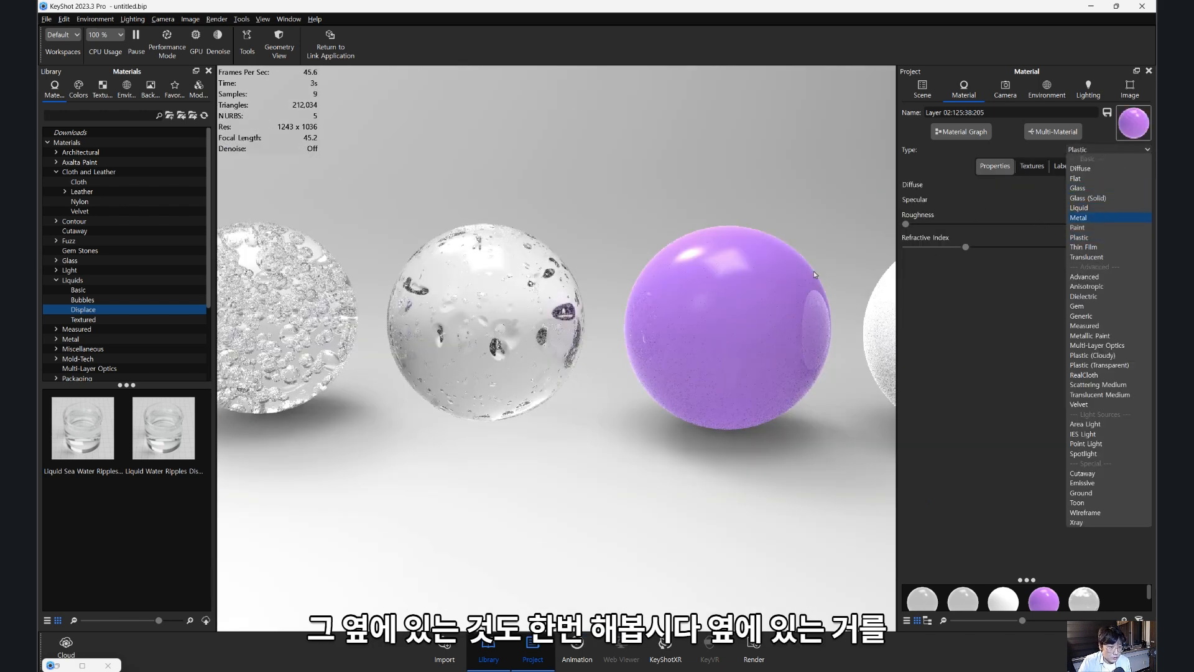
left_click(605, 282)
left_click(1107, 150)
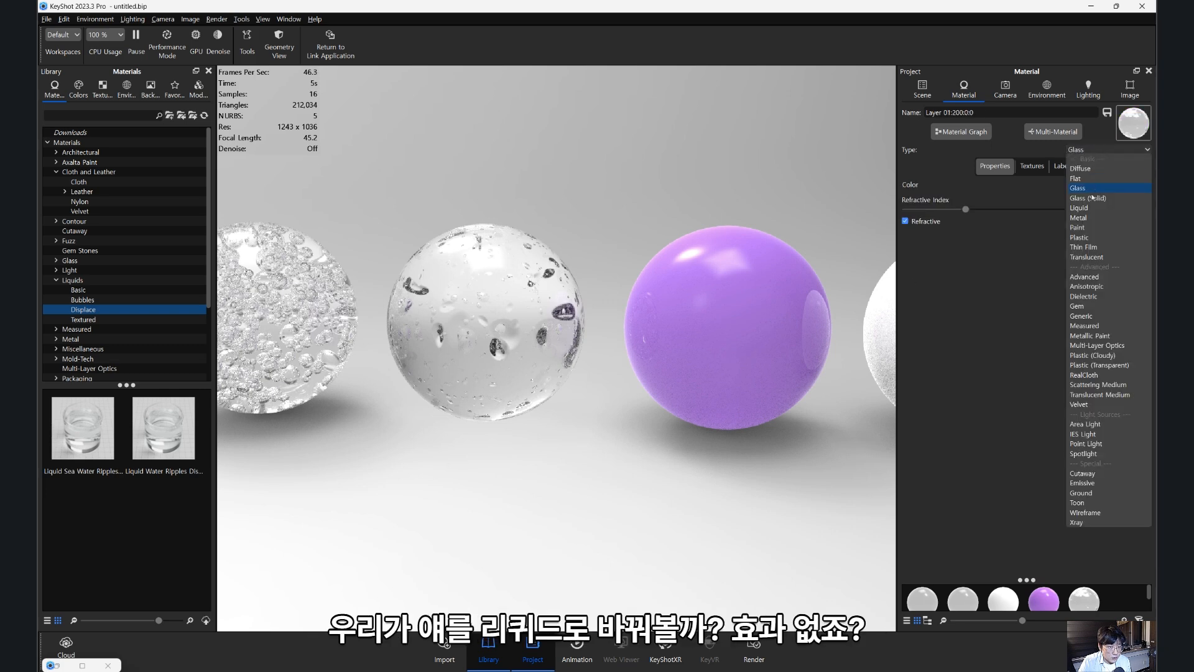
left_click(1089, 211)
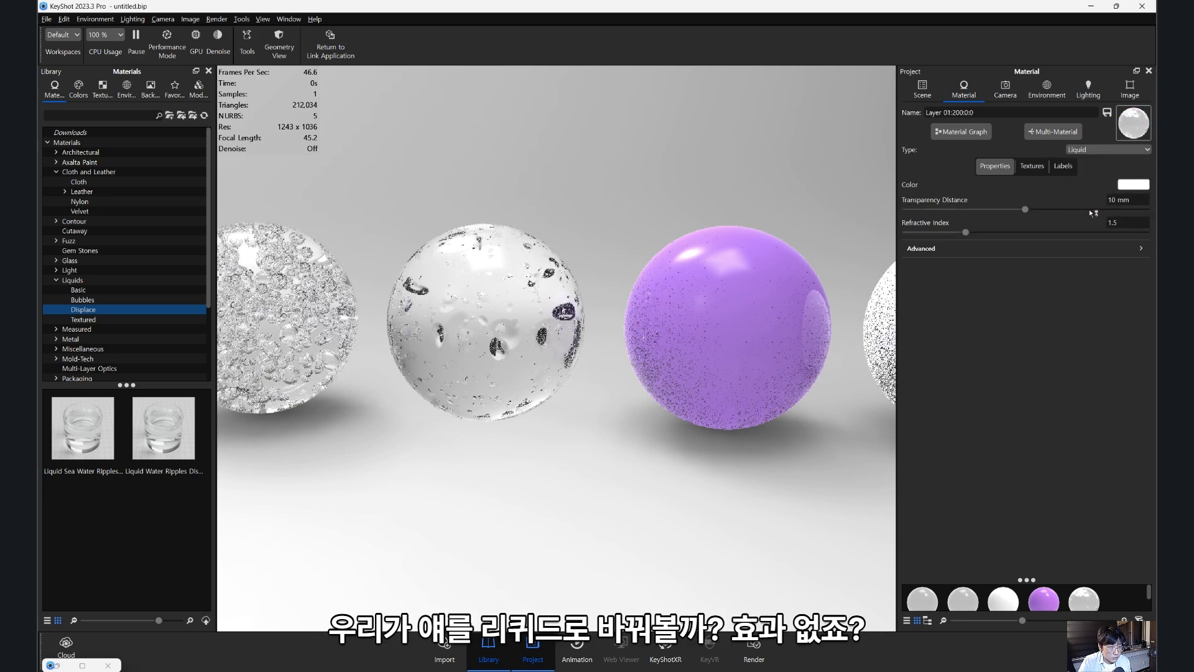
- Change the purple sphere's material type to Liquid and make its color white (FFFFFF)
left_click(750, 297)
left_click(1087, 151)
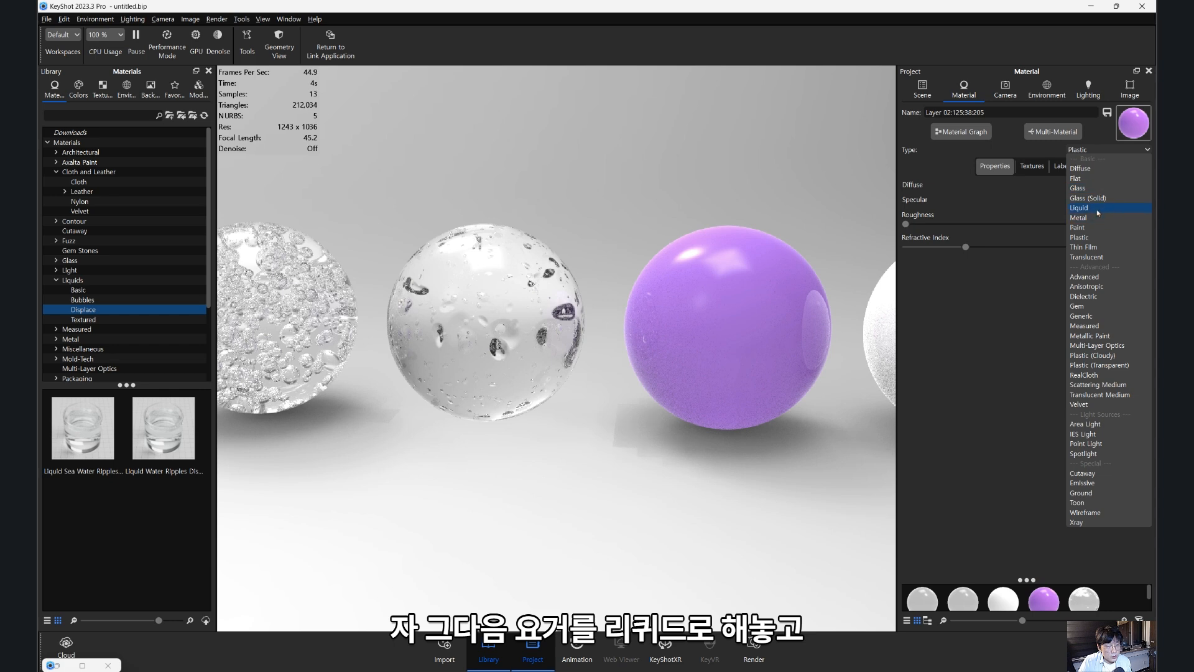
left_click(1098, 211)
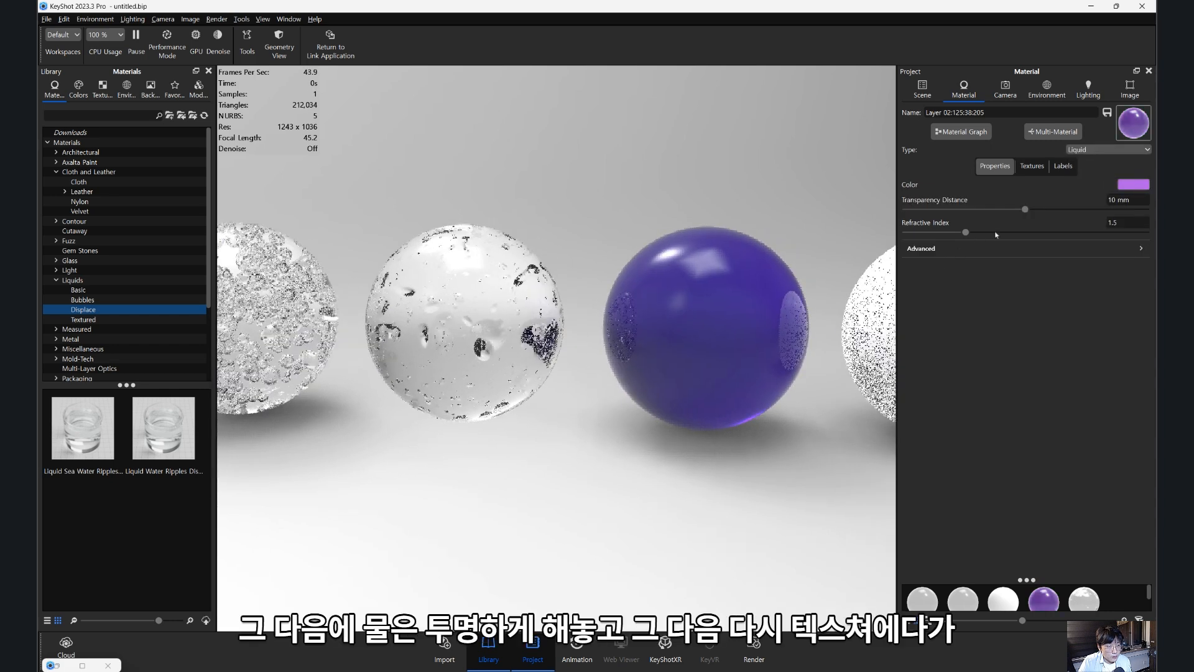
left_click(1133, 185)
left_click_drag(897, 137, 875, 105)
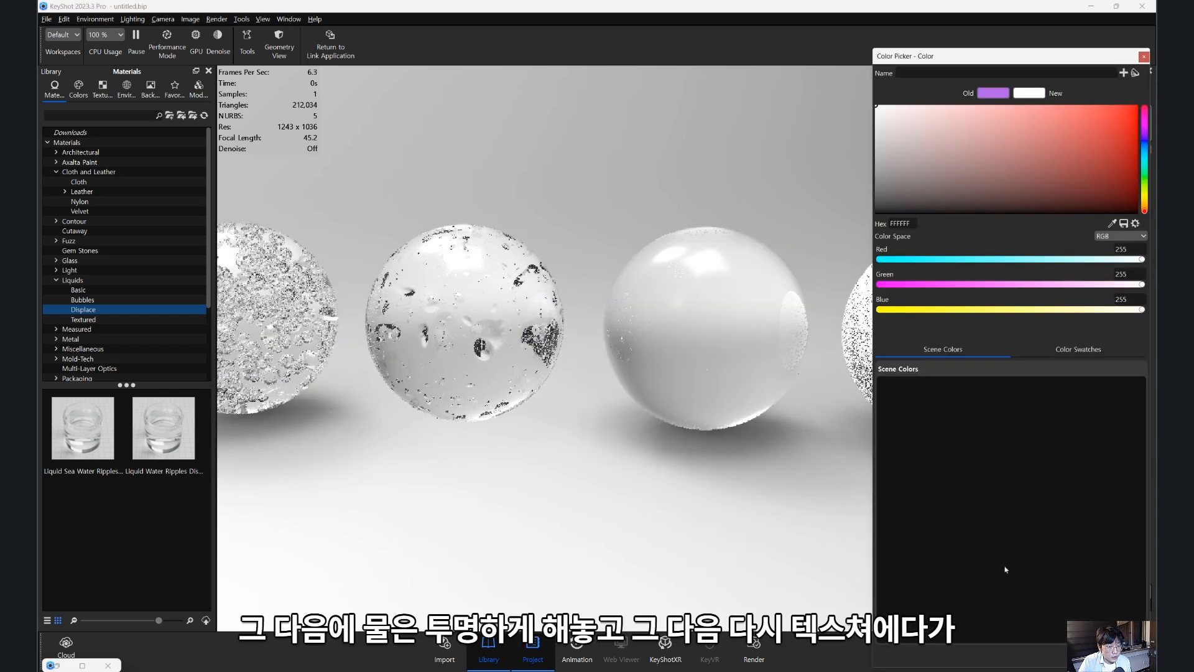
left_click(819, 346)
- Add a Spots texture to the bump channel of the newly whitened liquid sphere and look at it closely
left_click(1031, 167)
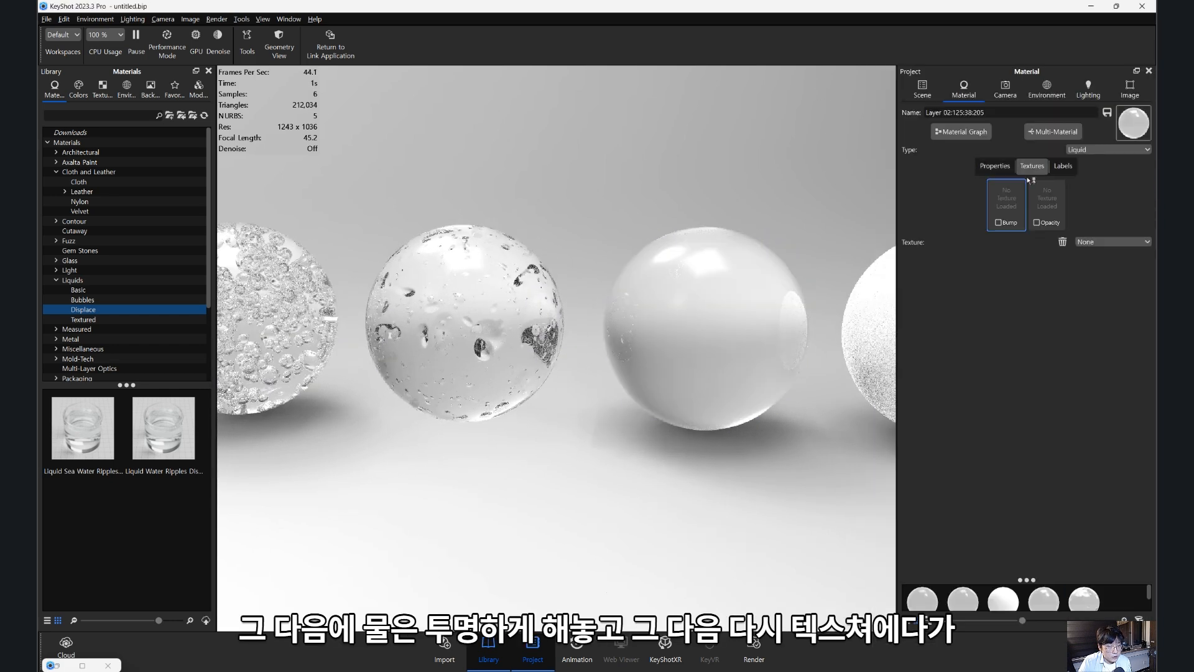
right_click(1015, 209)
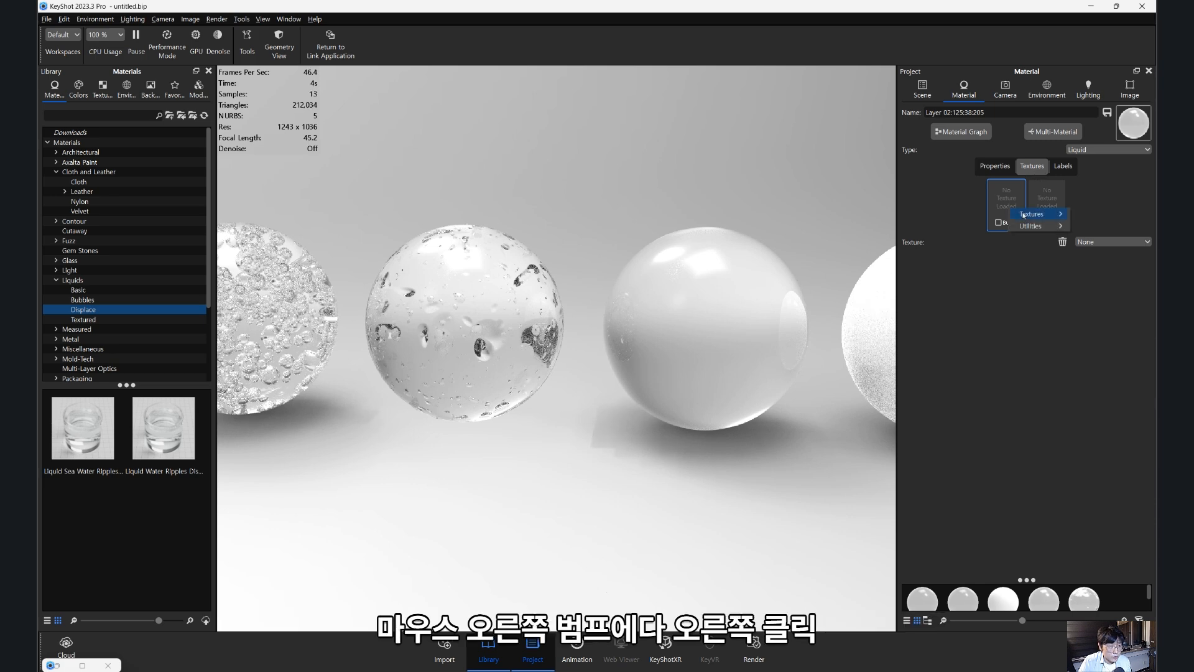
mouse_move(1029, 215)
left_click(958, 448)
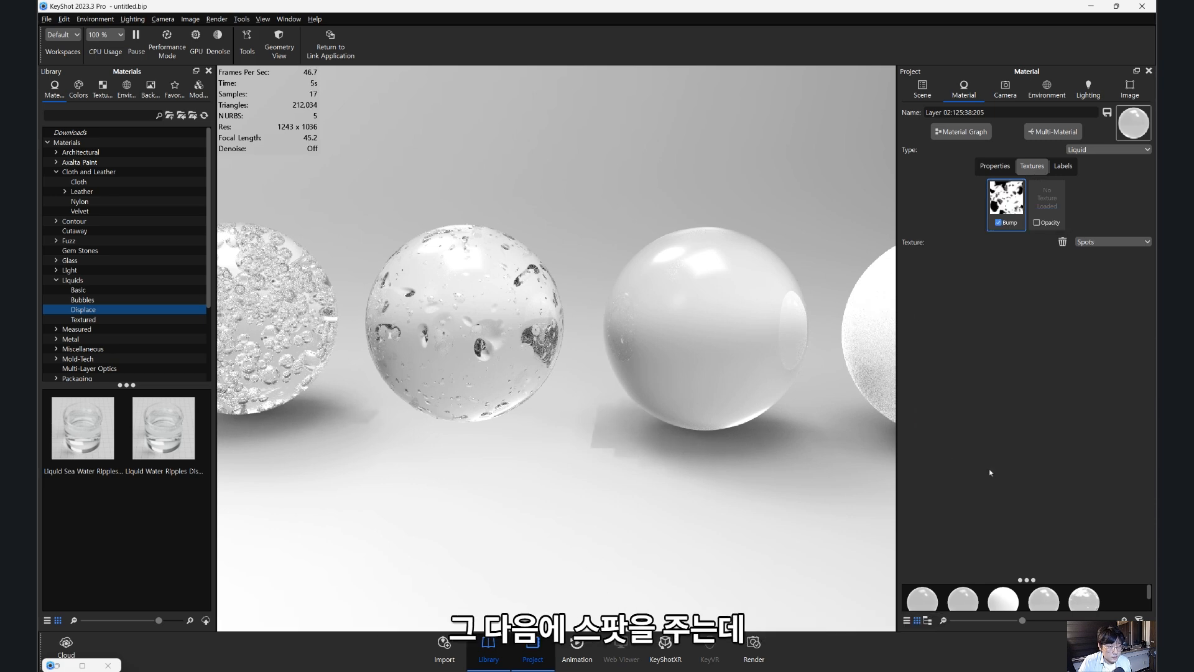
scroll(800, 402, "up", 5)
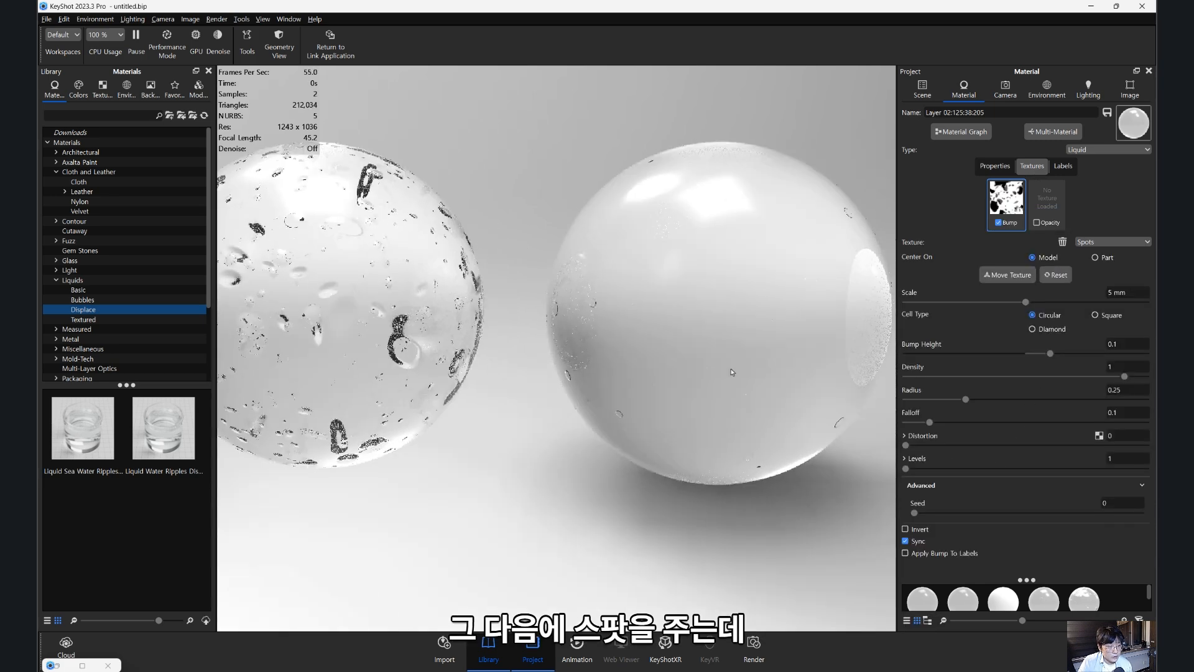
- Switch the sphere's bump texture to Noise (Fractal) and enlarge its scale to 15.46 mm
left_click(1114, 241)
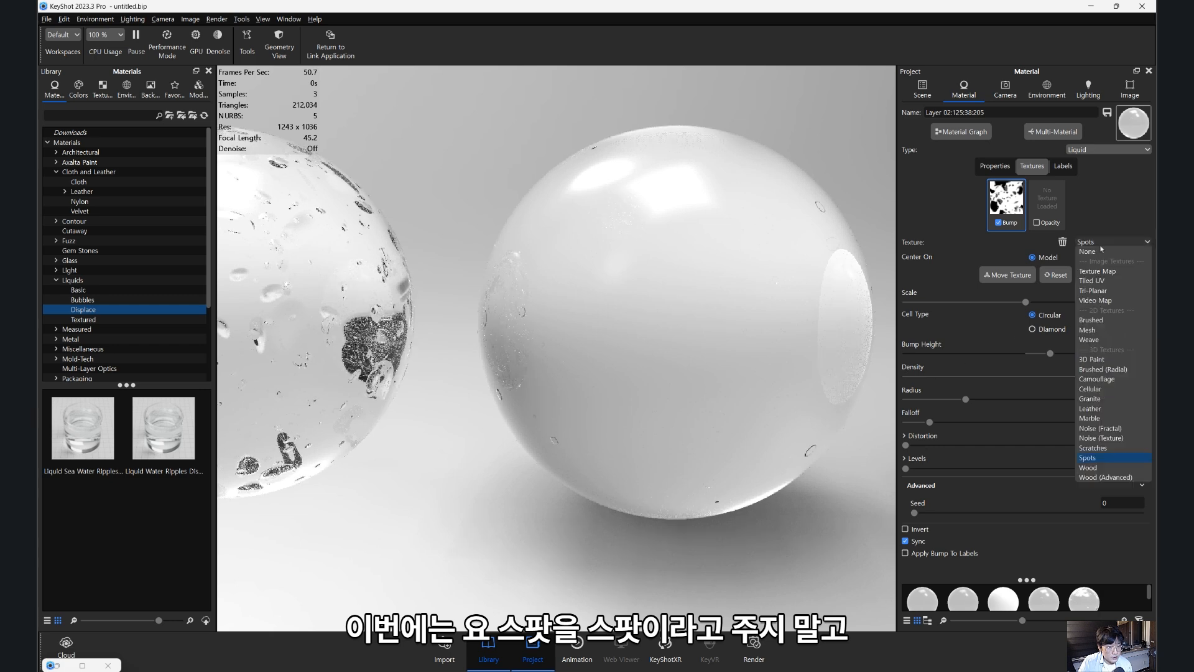
left_click(1113, 429)
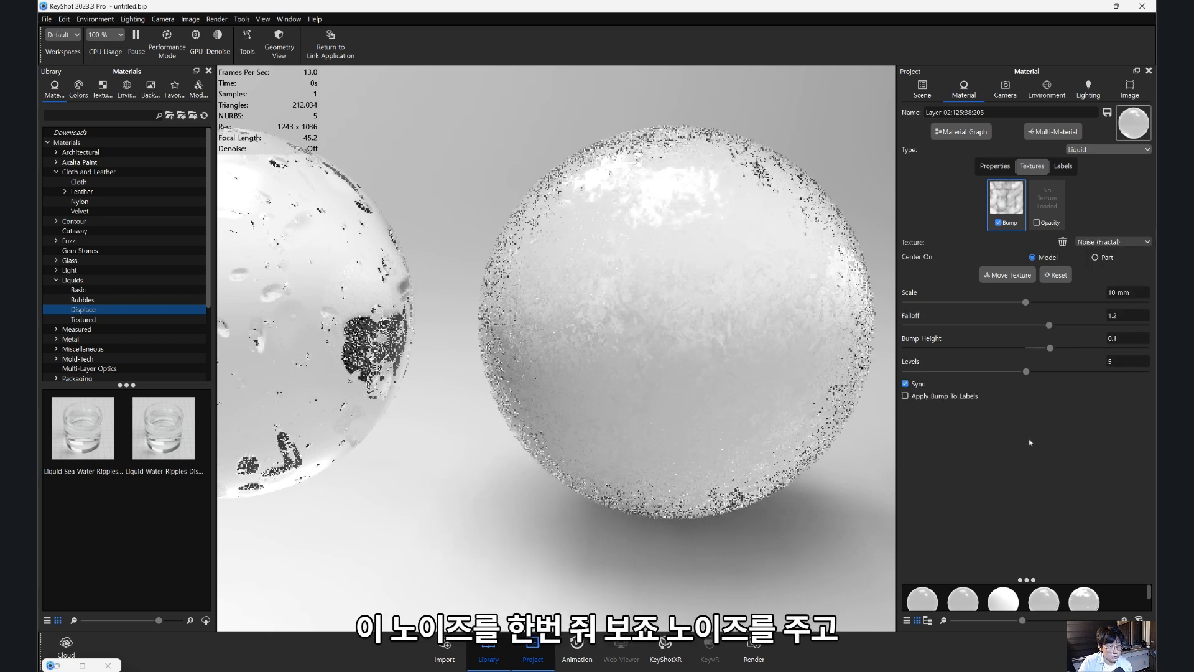
left_click_drag(1025, 302, 1044, 309)
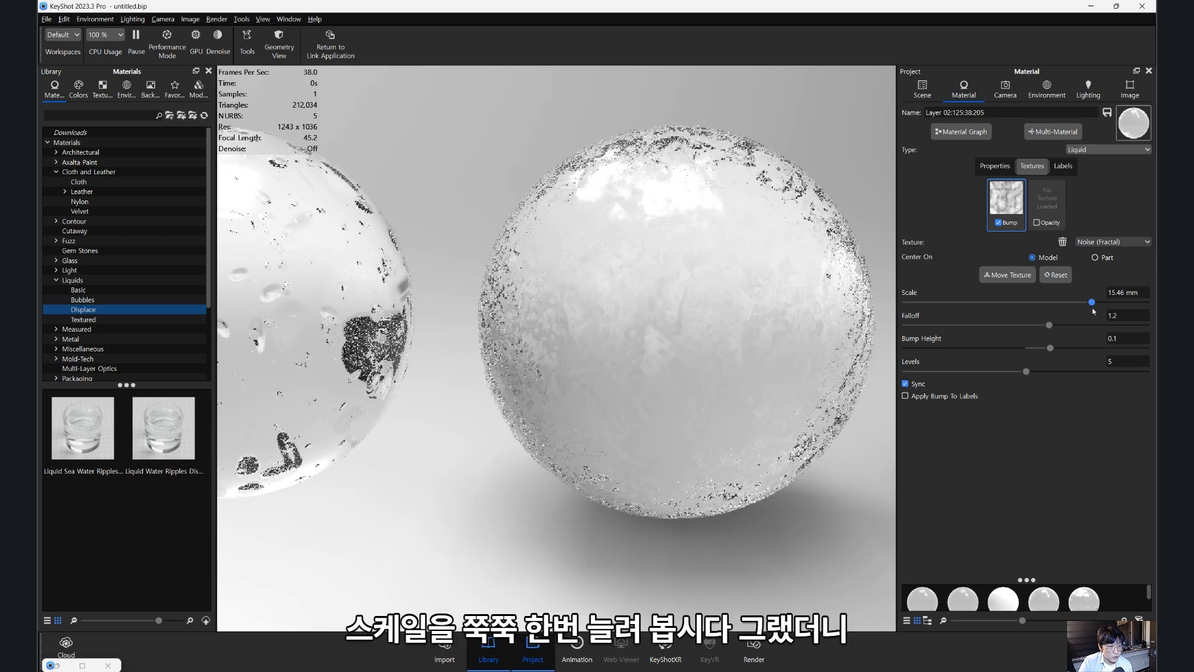
- Turn on denoising and GPU rendering for the real-time view
left_click_drag(683, 352, 741, 394)
left_click(217, 41)
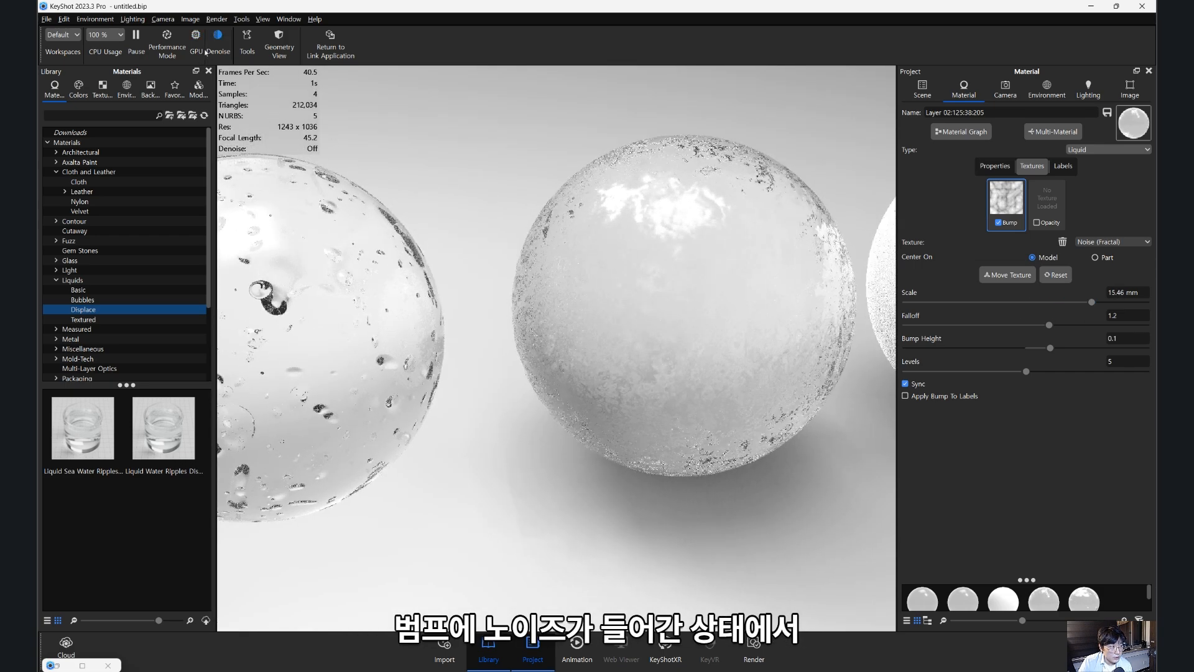
left_click(196, 41)
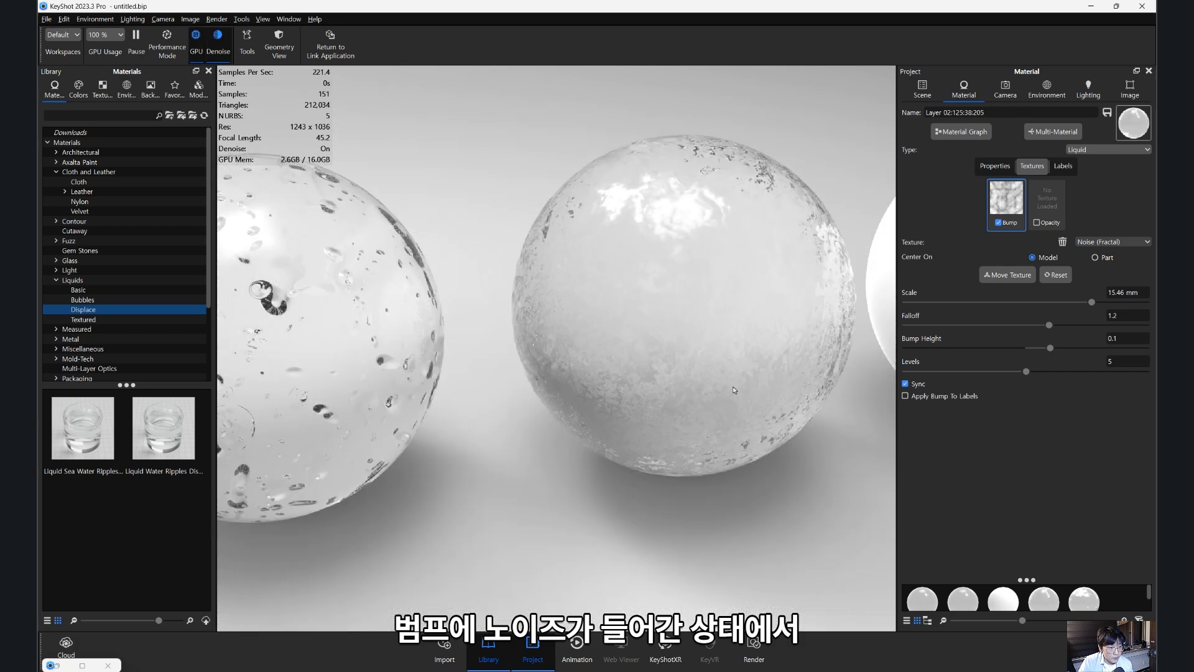
- Set the Noise (Fractal) texture's bump height to 0.434 and inspect the rippled sphere up close
left_click_drag(757, 257, 698, 303)
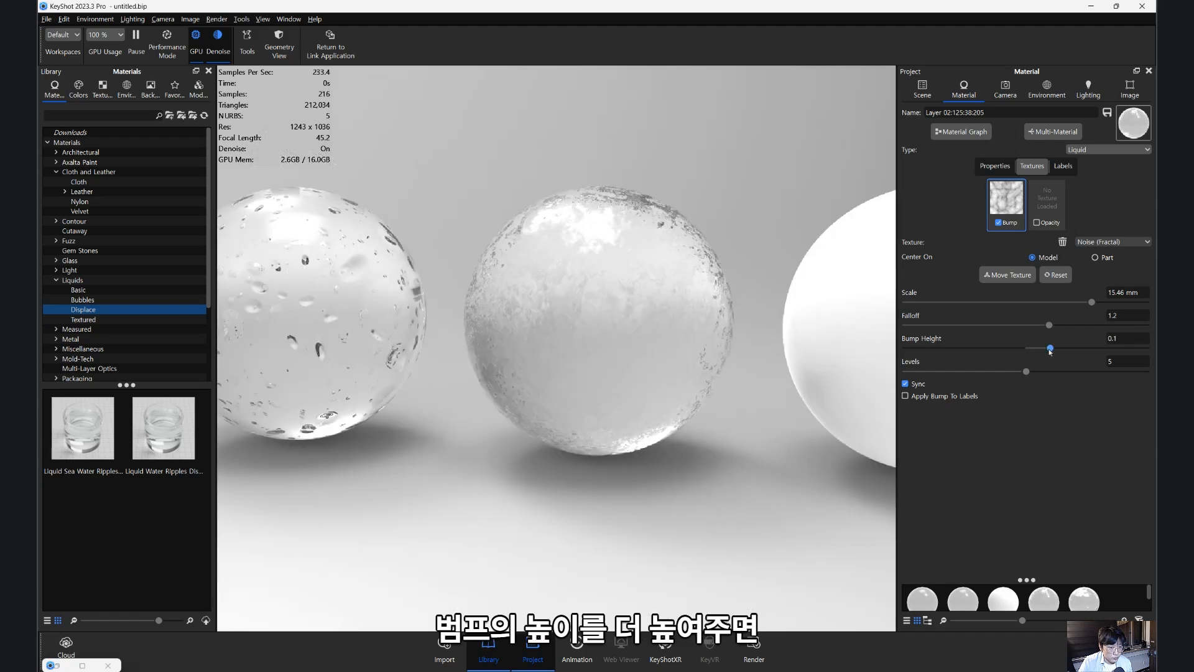
left_click_drag(1050, 348, 1121, 348)
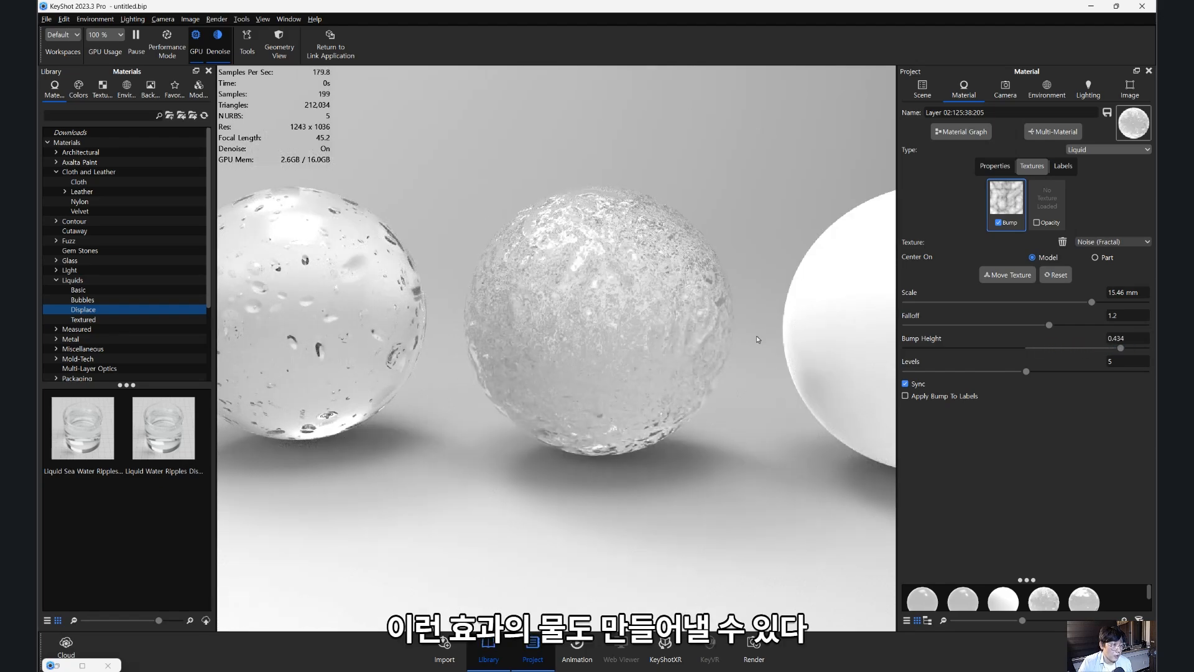
scroll(626, 329, "up", 5)
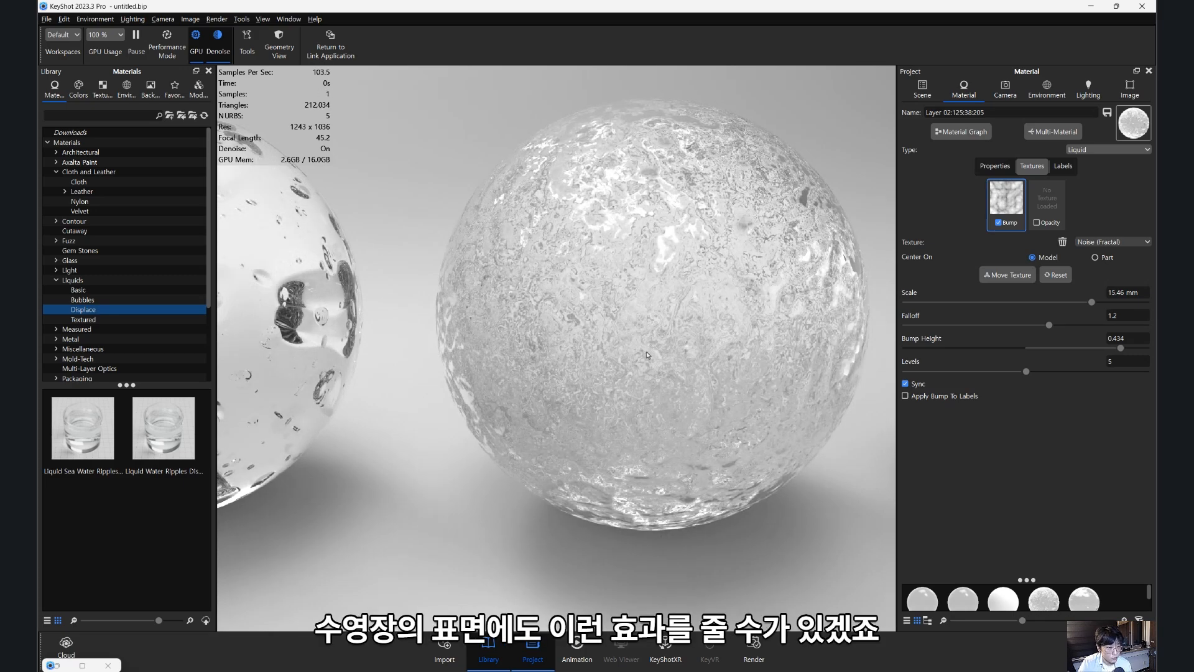
scroll(646, 352, "down", 5)
- Copy the noise-bumped liquid material onto the plain white sphere at the row's end and unlink it there
middle_click_drag(596, 363, 406, 357)
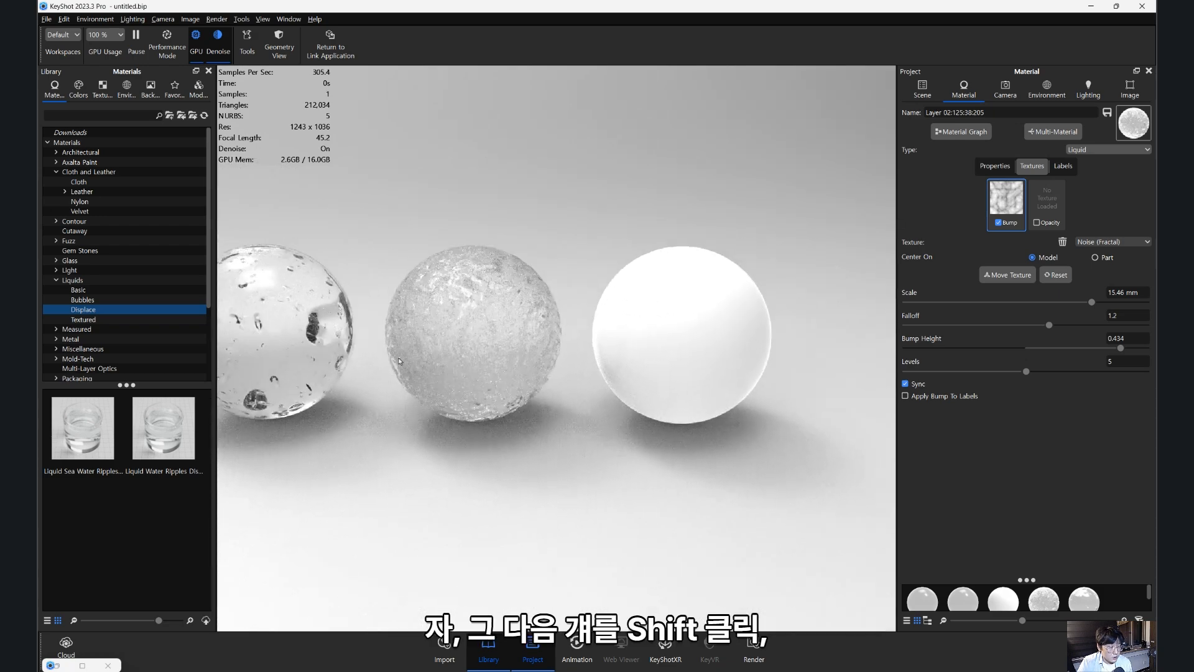
left_click_drag(406, 357, 367, 360)
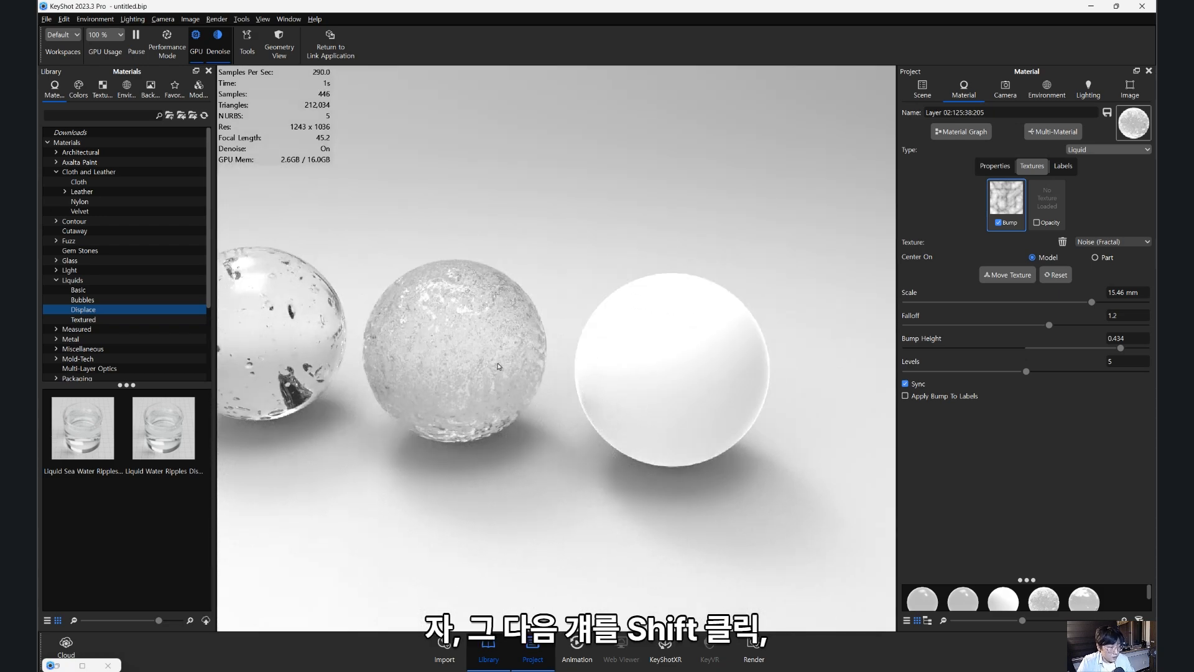
left_click(647, 376, "shift")
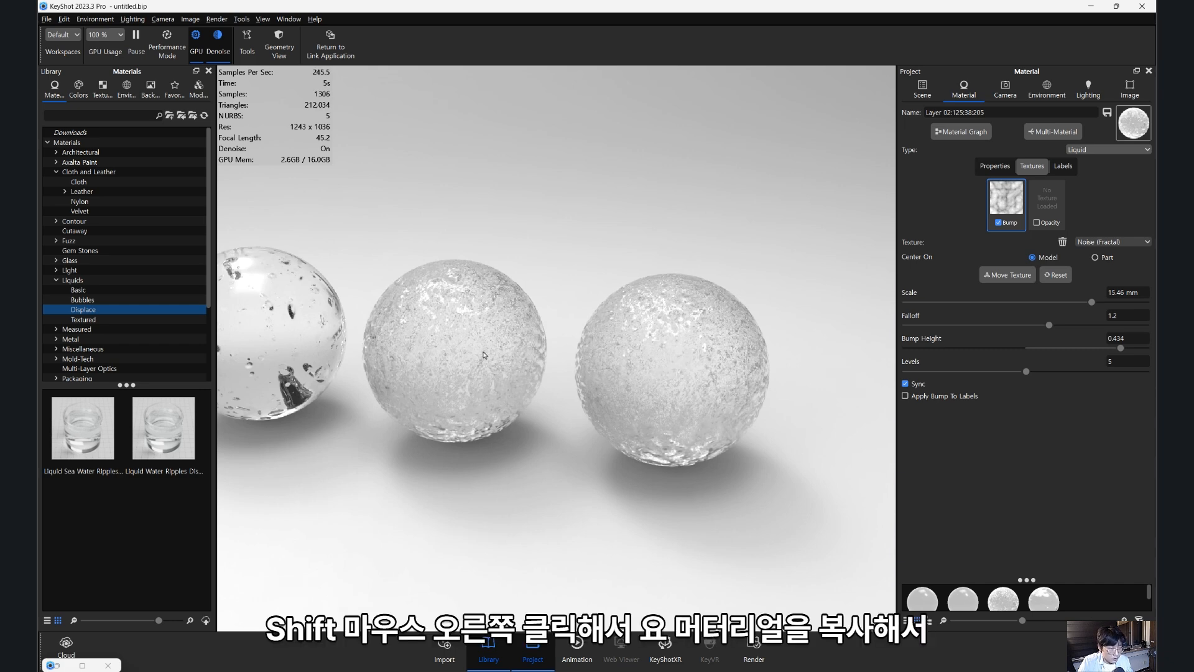
right_click(663, 319)
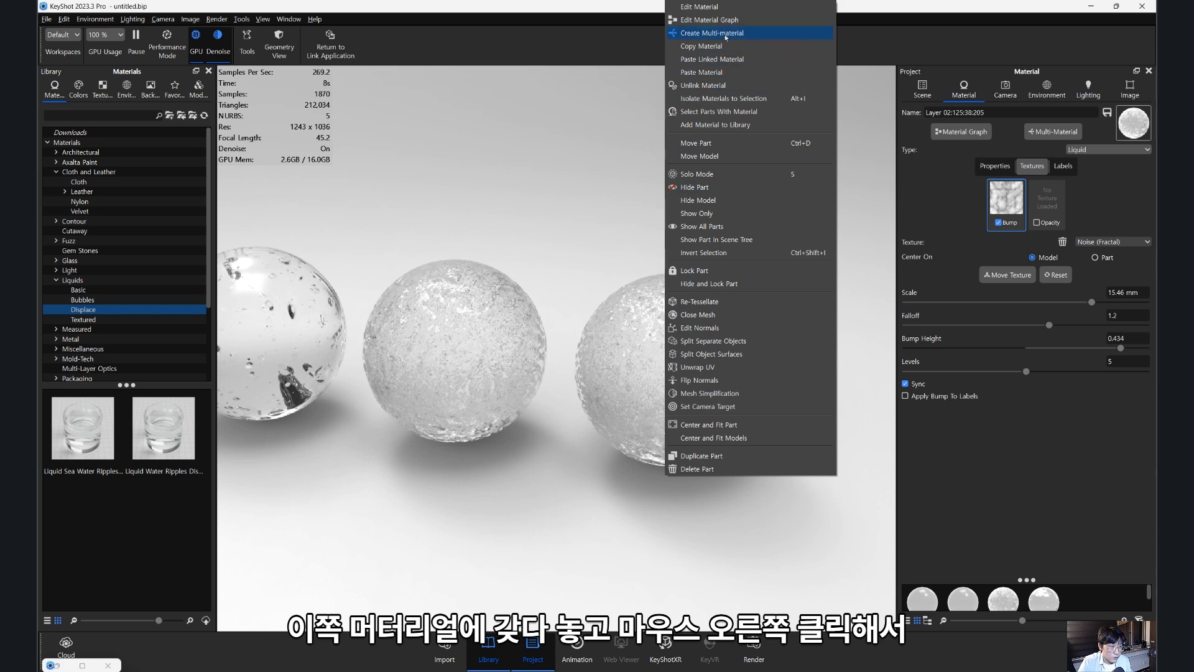
left_click(707, 86)
- Replace the end sphere's Noise (Fractal) bump texture with Marble
double_click(727, 372)
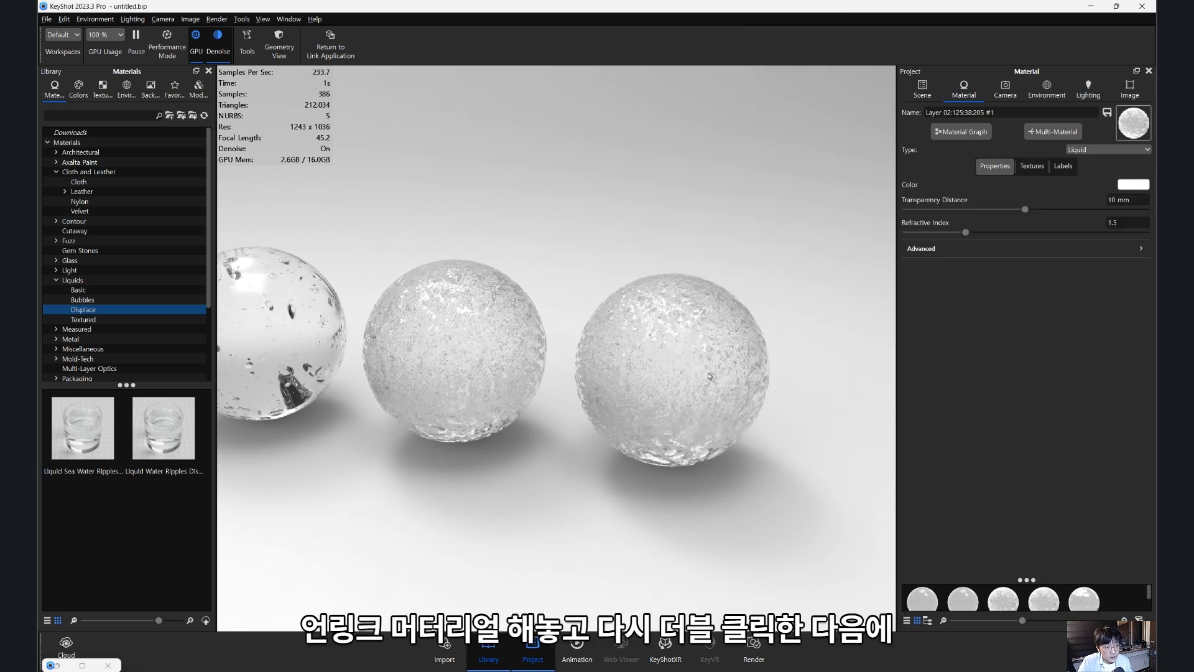
left_click(1032, 166)
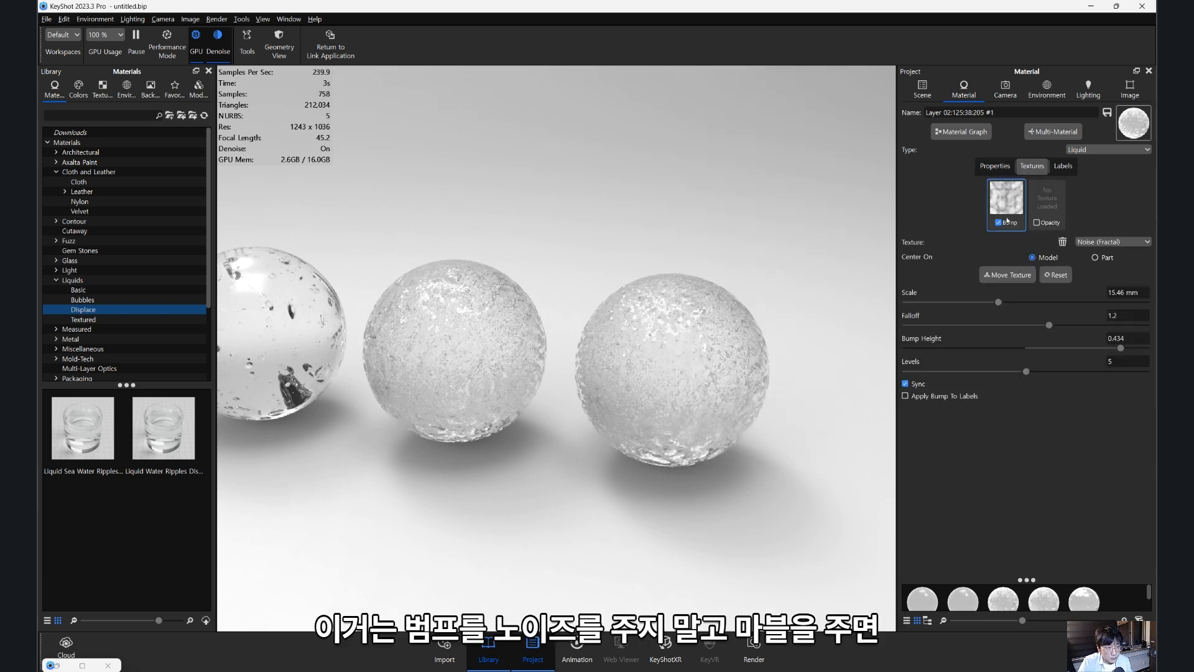
left_click(1102, 242)
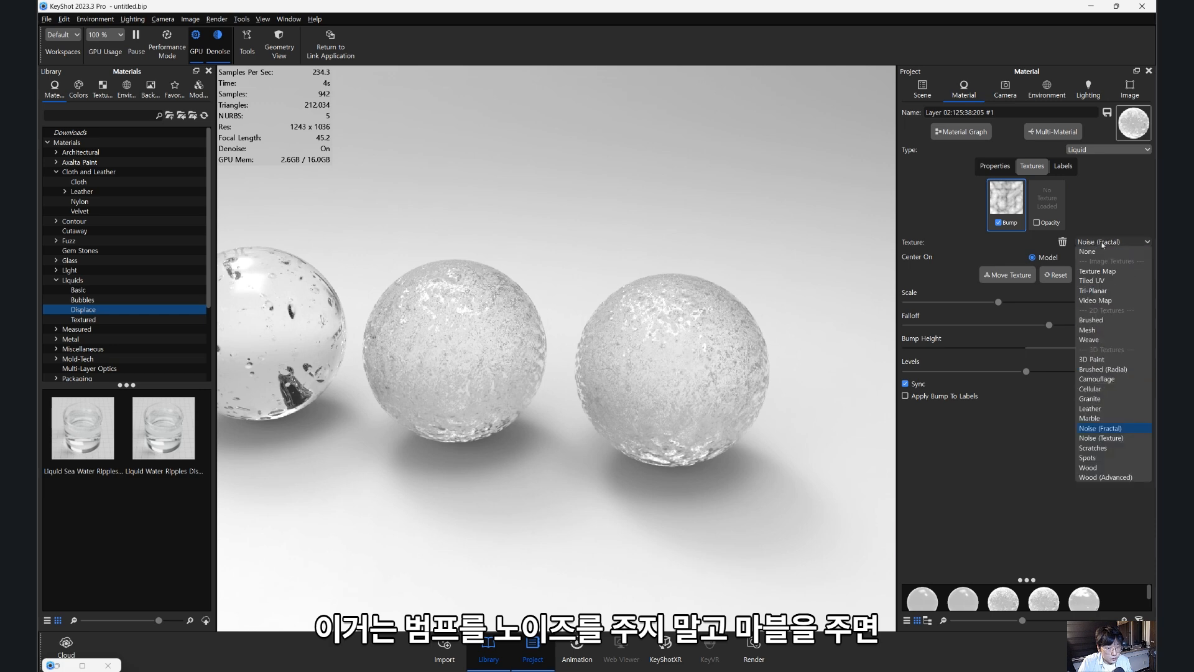
left_click(1098, 418)
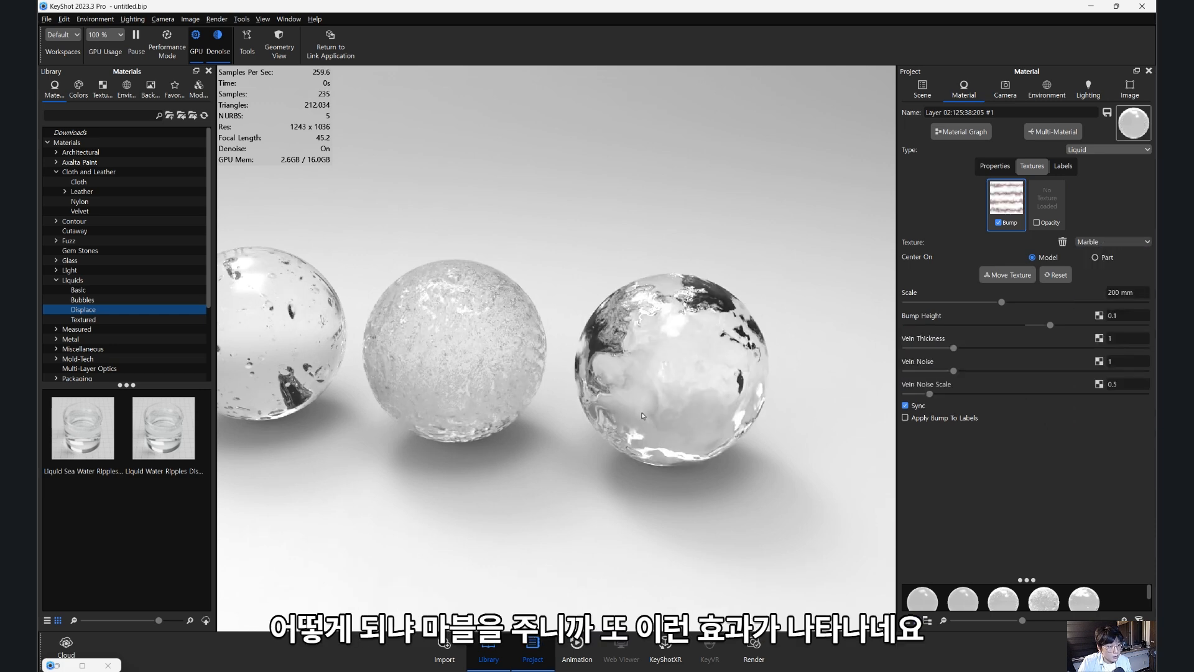
left_click_drag(643, 415, 695, 406)
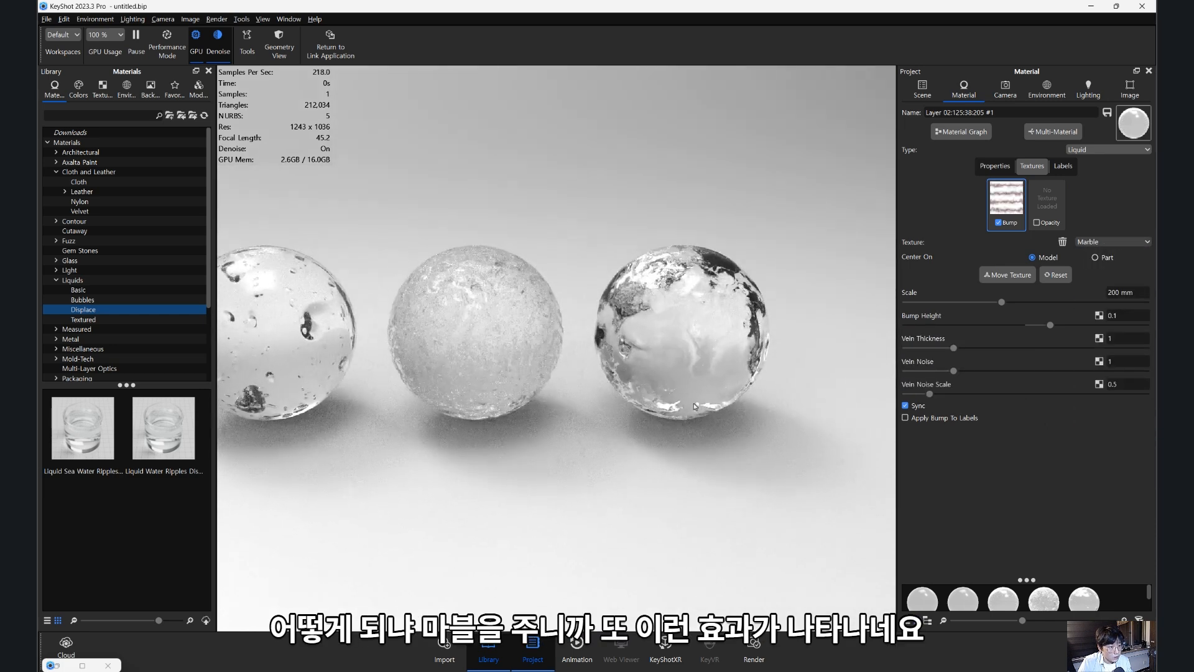
- Compare the row of spheres, and examine the bubble-filled sphere's Bubbles geometry node in its material graph
scroll(567, 399, "down", 6)
middle_click_drag(566, 396, 725, 377)
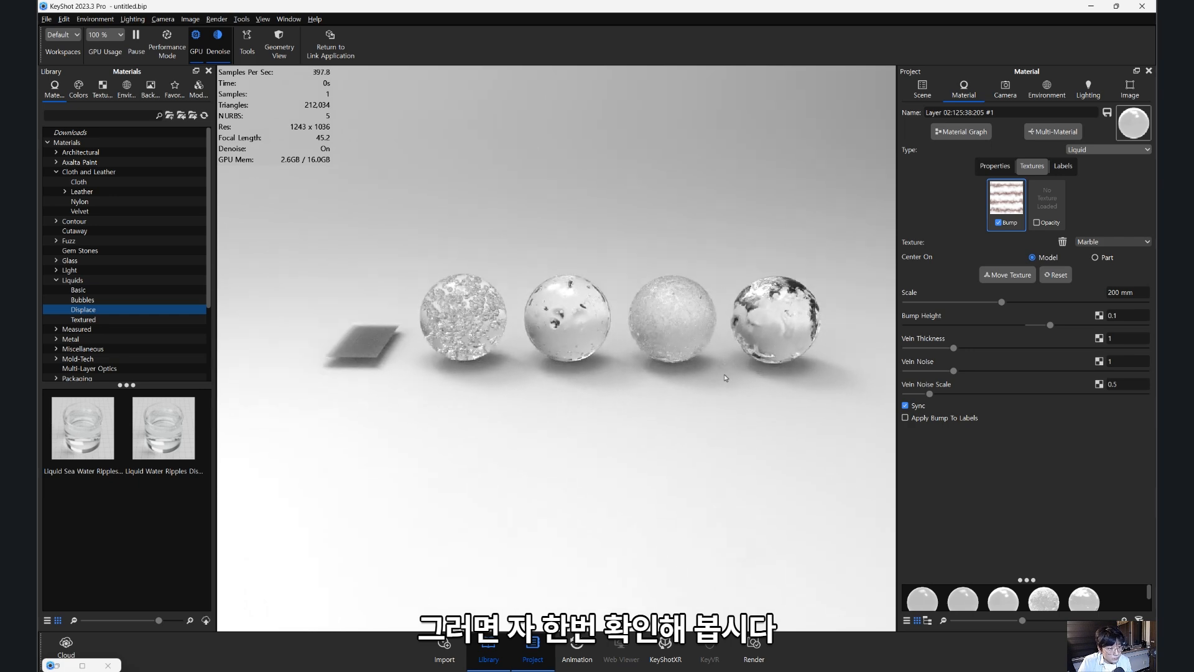
scroll(631, 374, "up", 3)
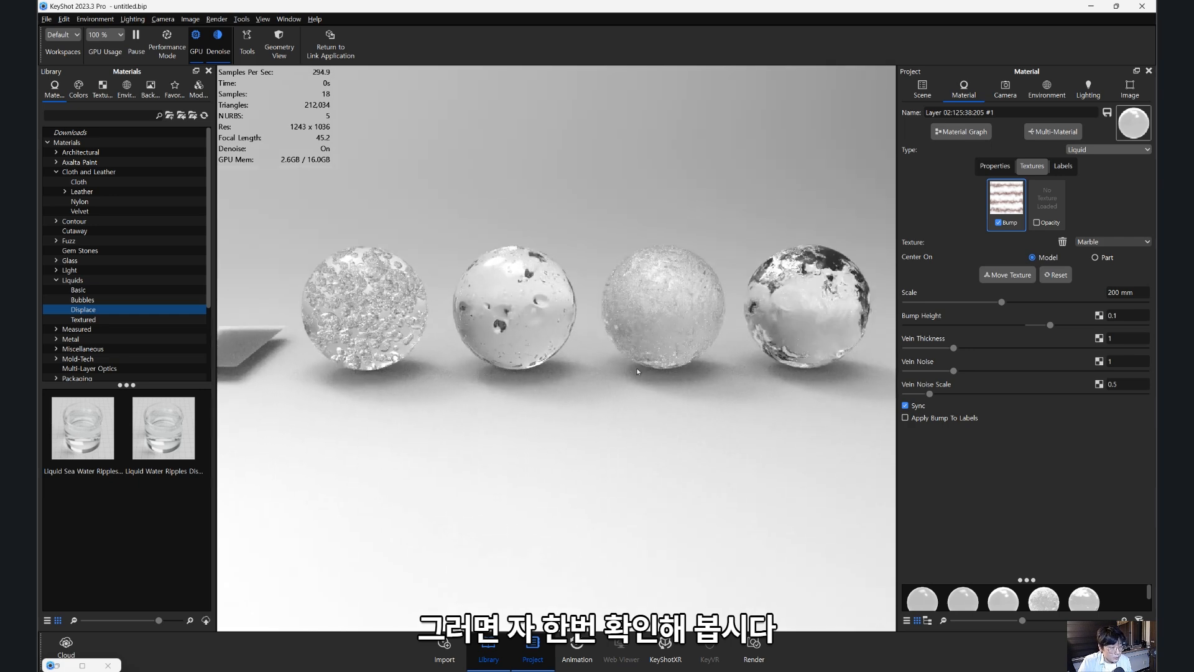
double_click(358, 335)
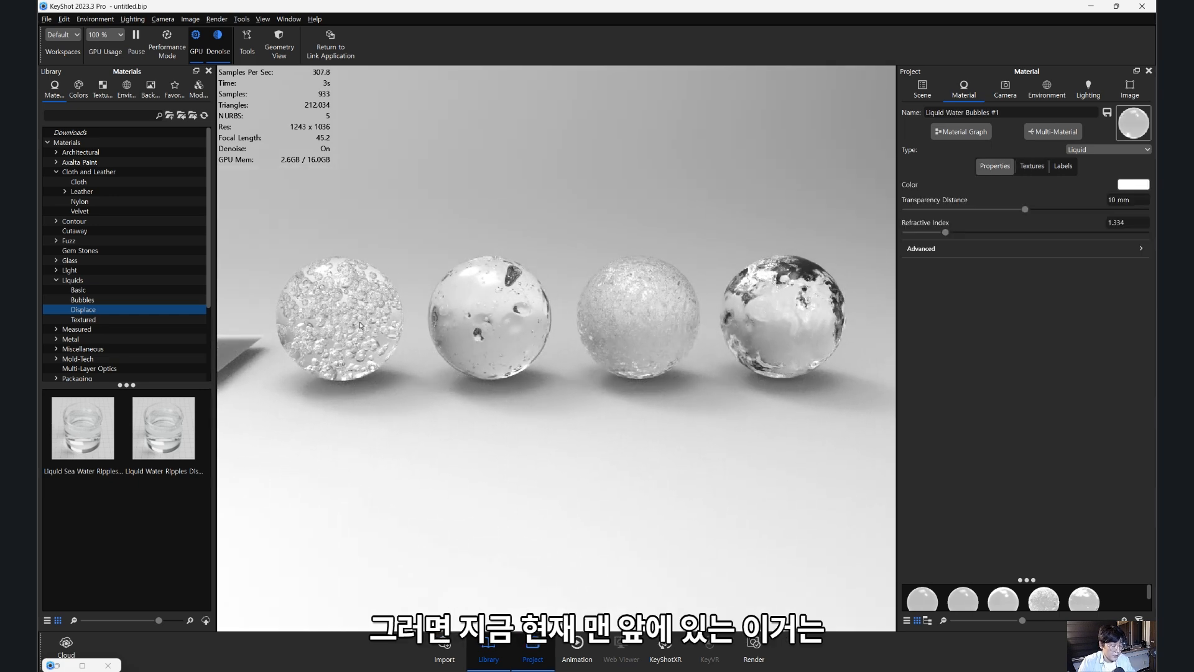
left_click(970, 136)
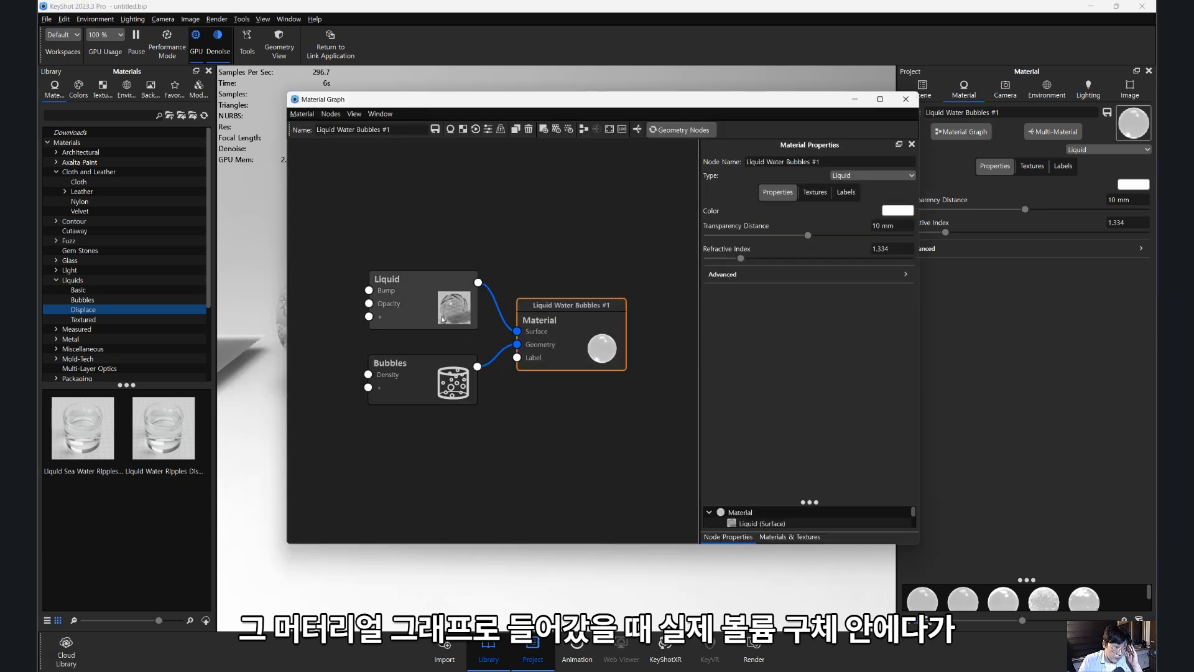
left_click_drag(556, 103, 707, 101)
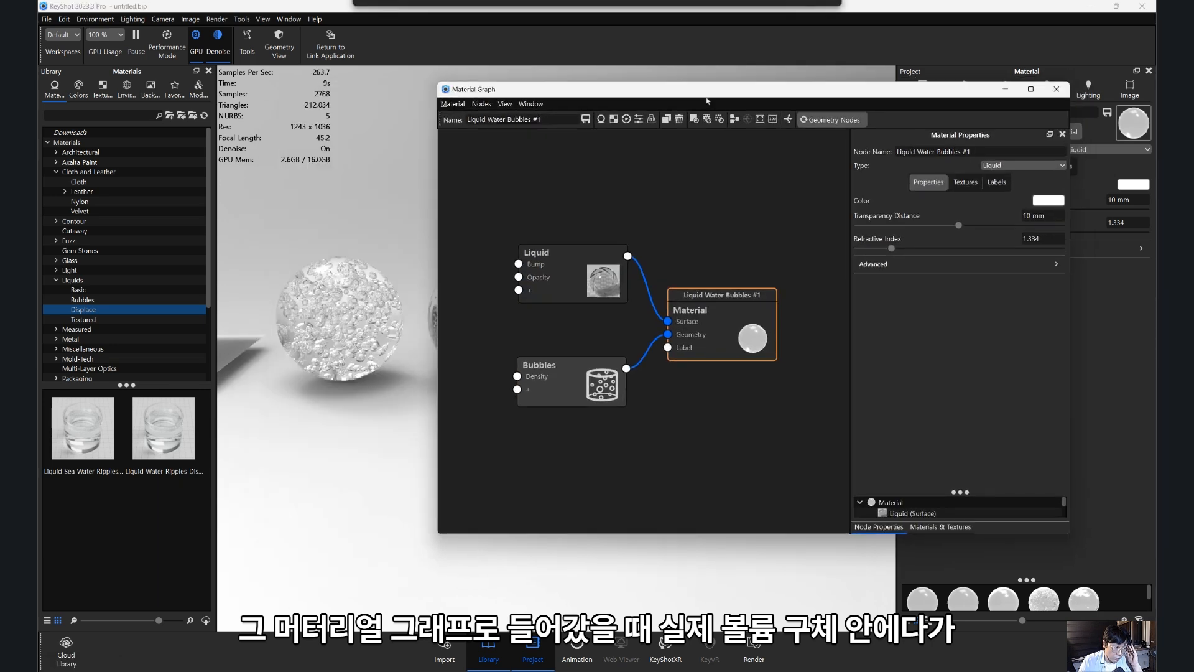
scroll(596, 384, "up", 3)
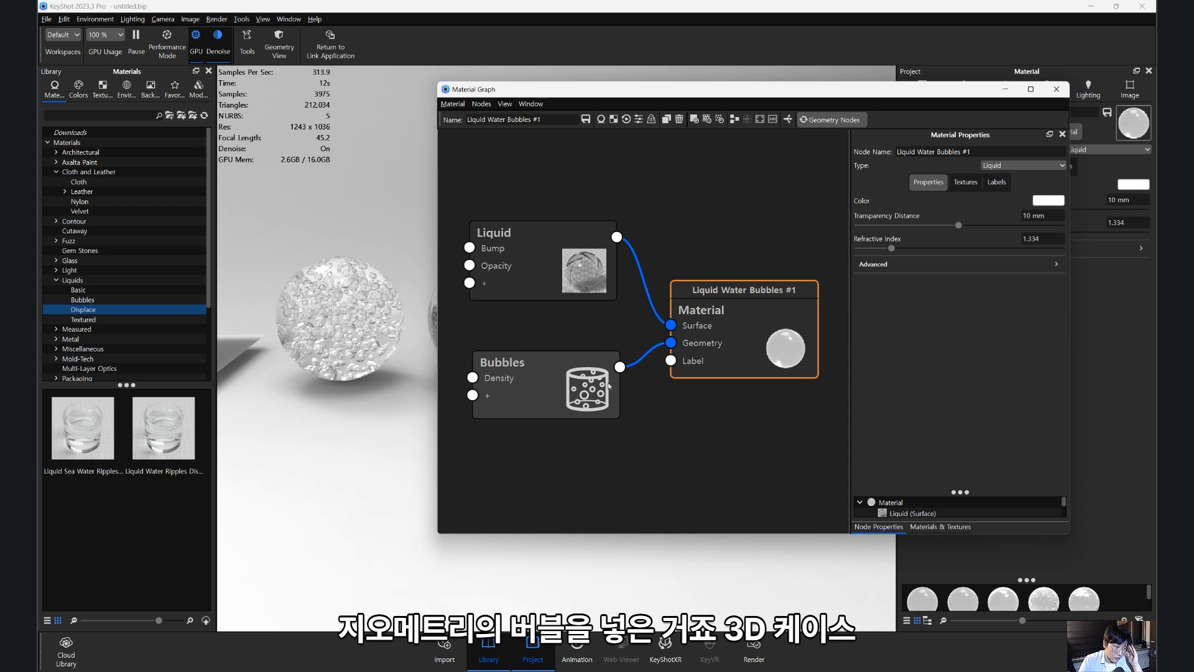
- Check the bubble-filled sphere's liquid material for bump and opacity textures, and examine its internal bubbles up close
left_click(1058, 90)
left_click(1032, 167)
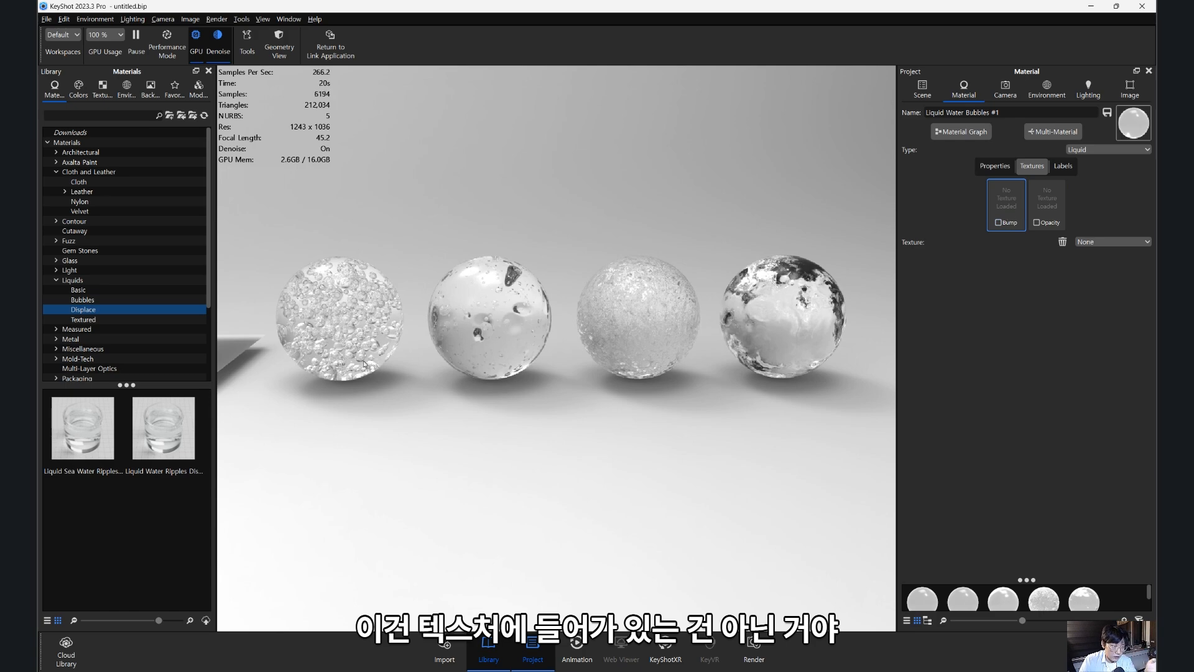
scroll(672, 414, "up", 5)
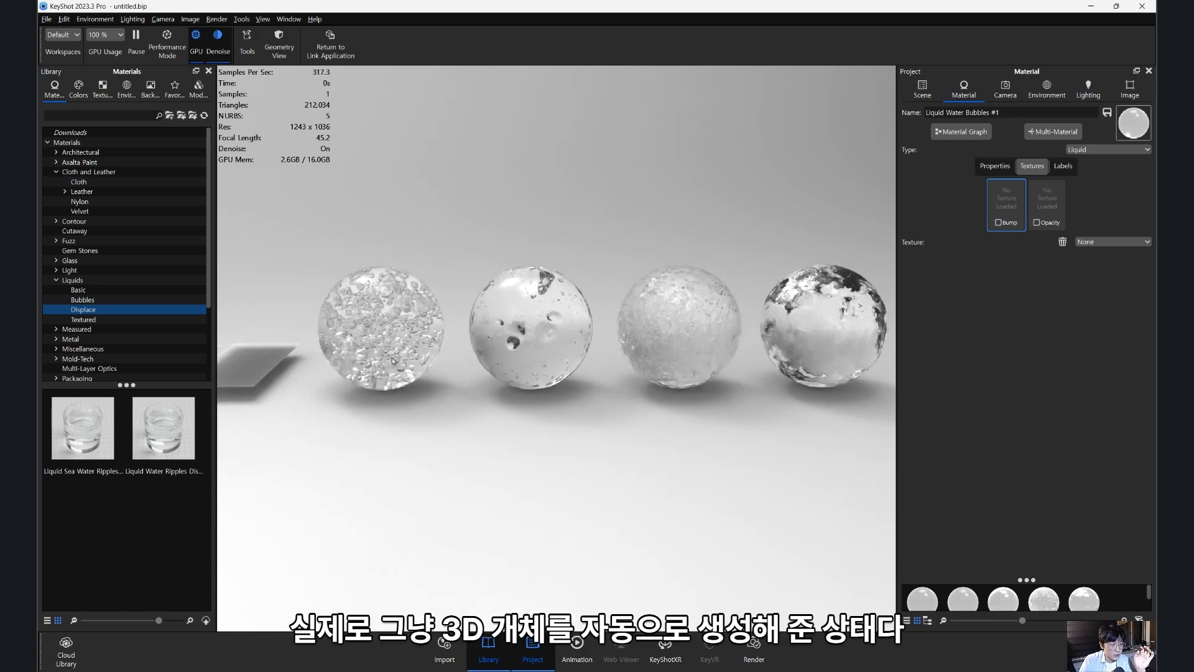
scroll(407, 340, "up", 3)
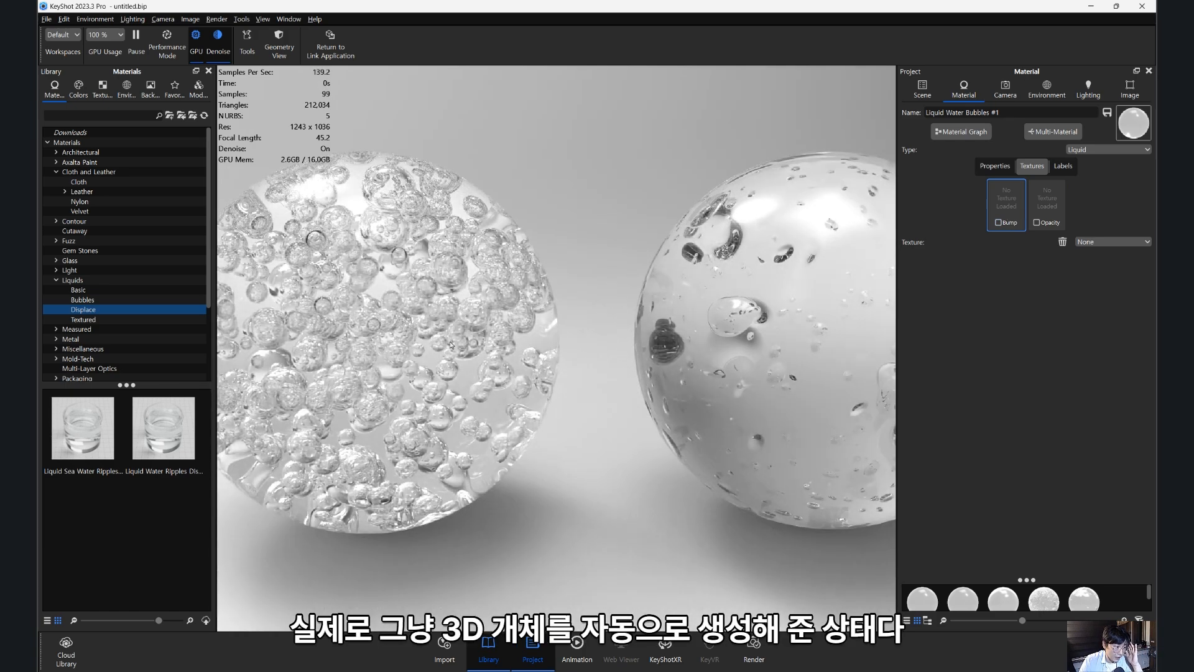
scroll(451, 344, "down", 3)
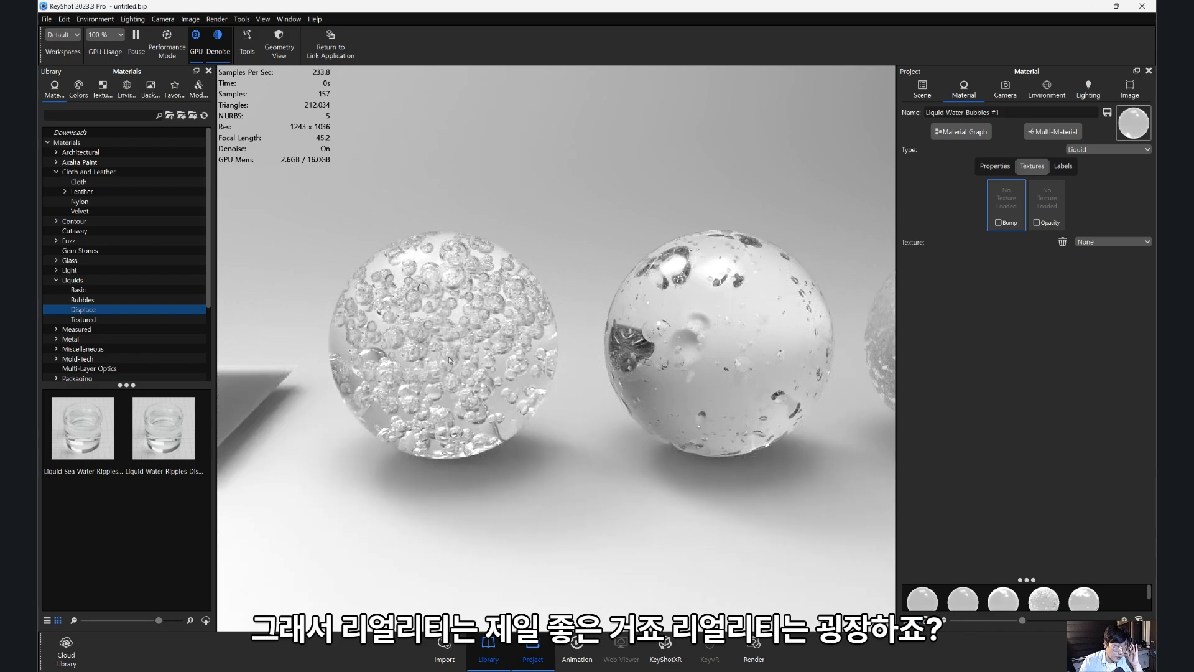
scroll(539, 353, "down", 3)
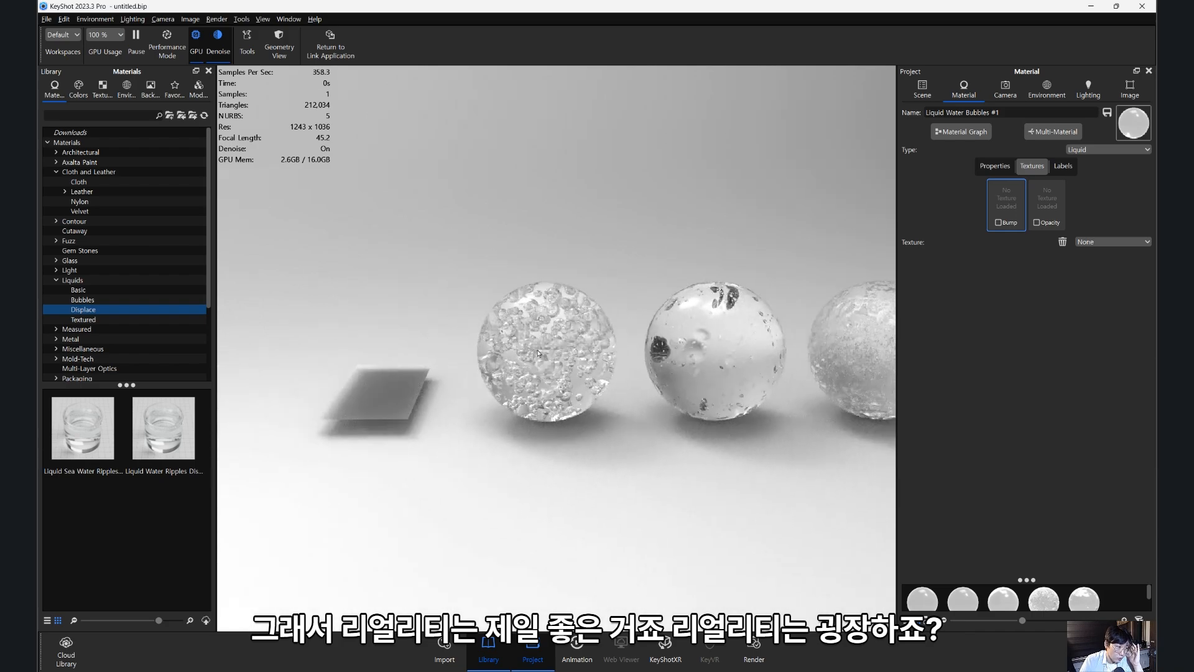
scroll(539, 354, "up", 5)
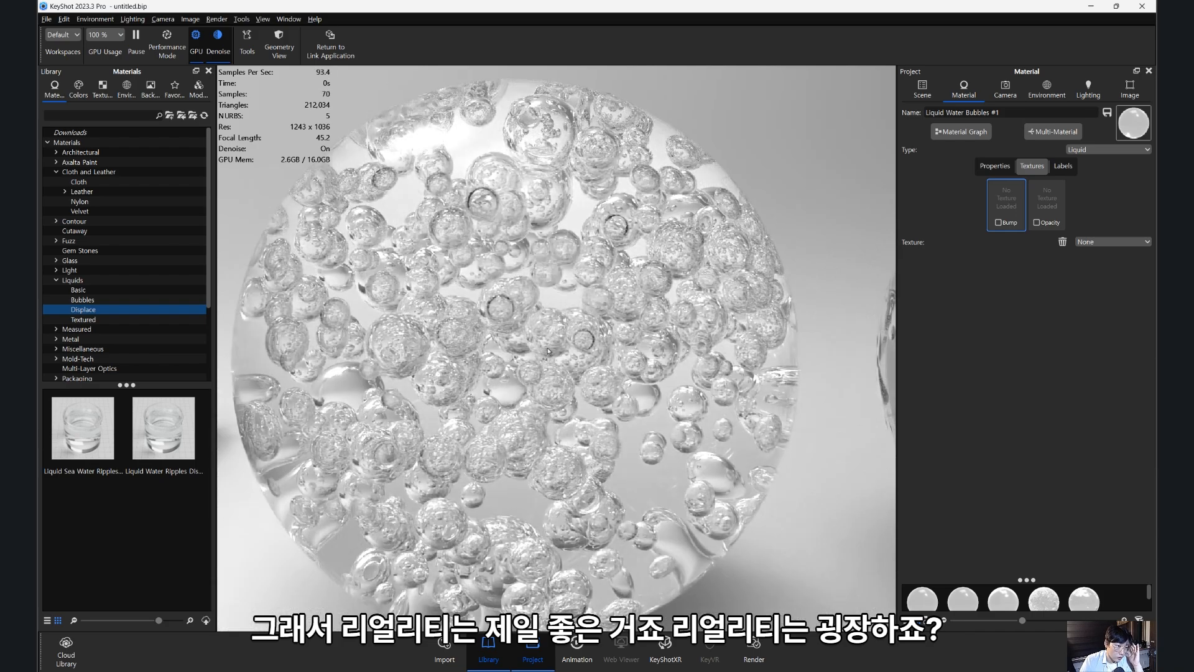
scroll(578, 364, "up", 3)
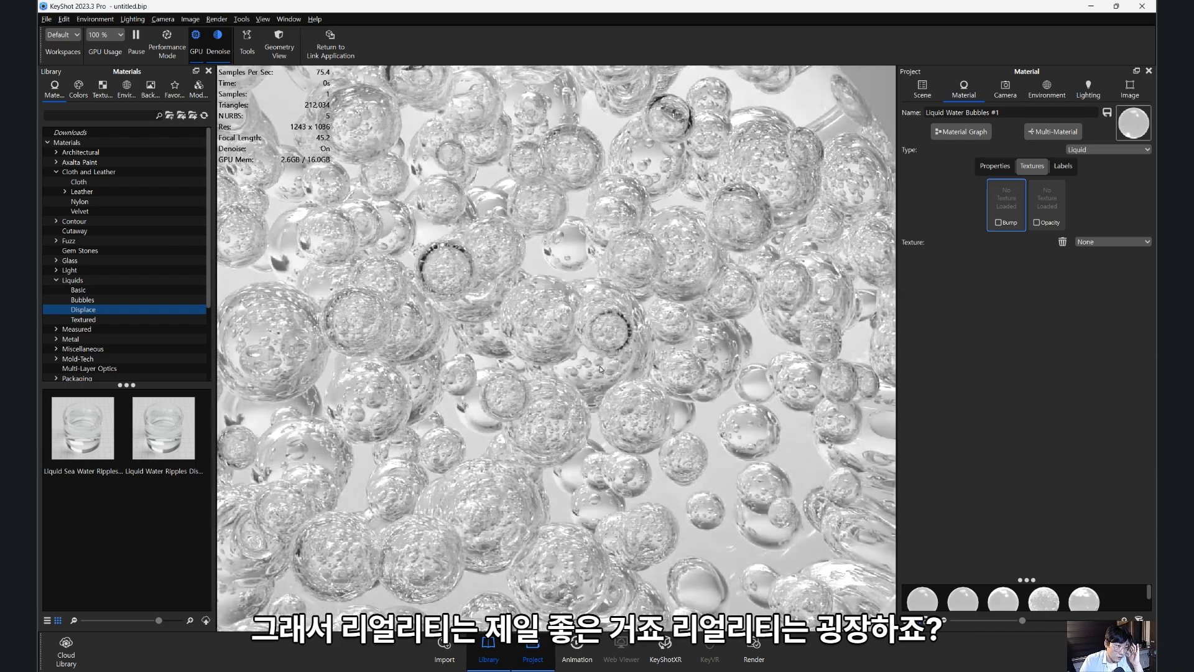
scroll(601, 369, "down", 5)
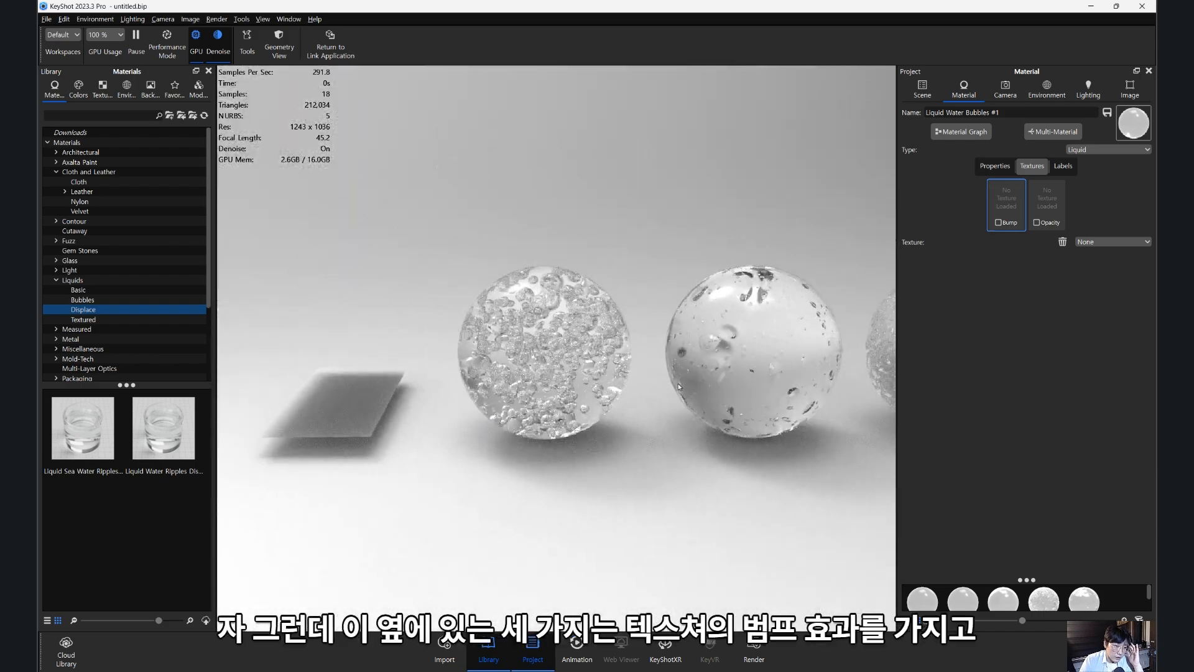
- Compare the three bump-textured spheres with the bubble-filled sphere from several distances and angles
scroll(458, 379, "up", 2)
left_click_drag(458, 379, 429, 389)
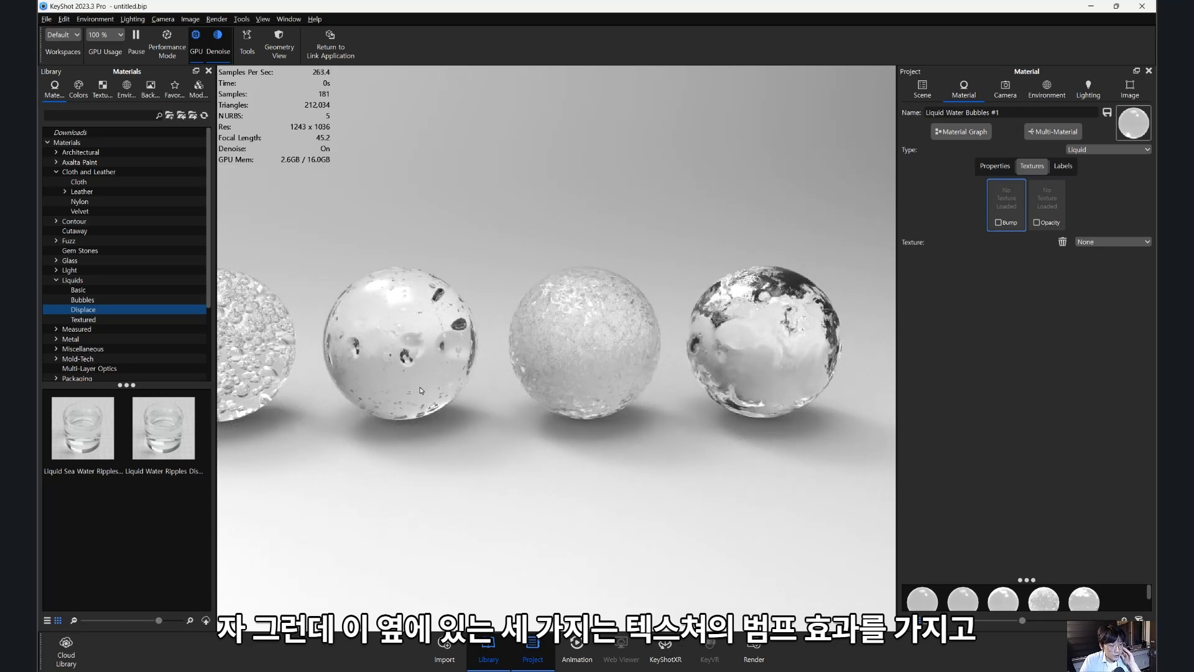
left_click_drag(428, 394, 707, 413)
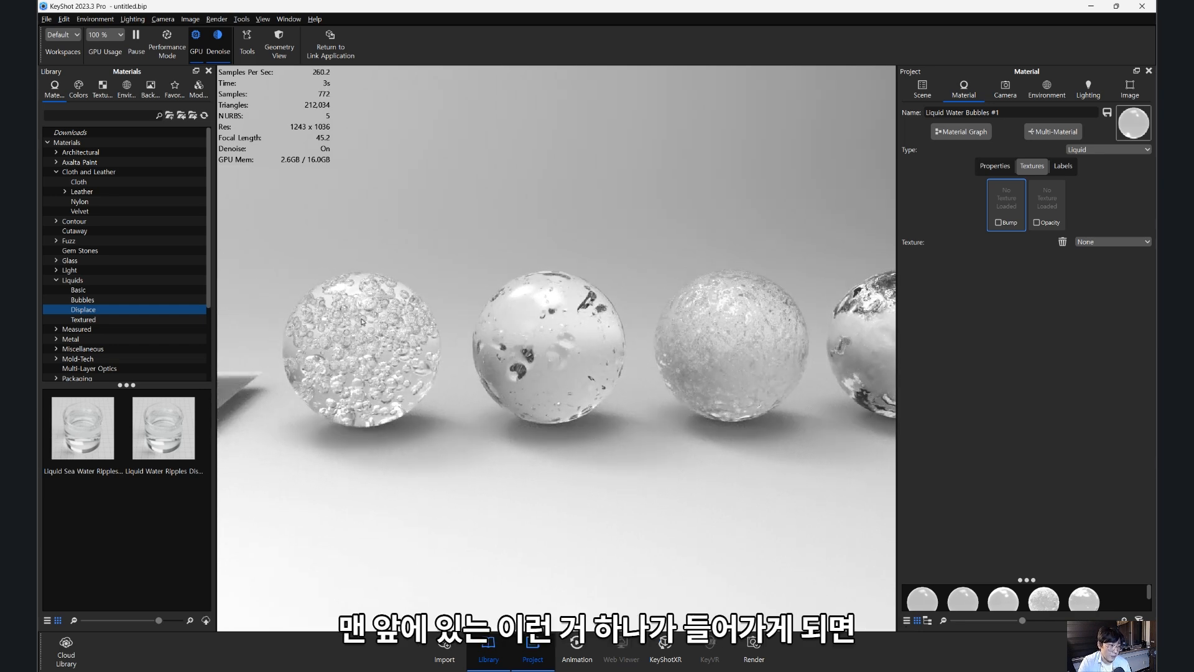
scroll(324, 280, "up", 5)
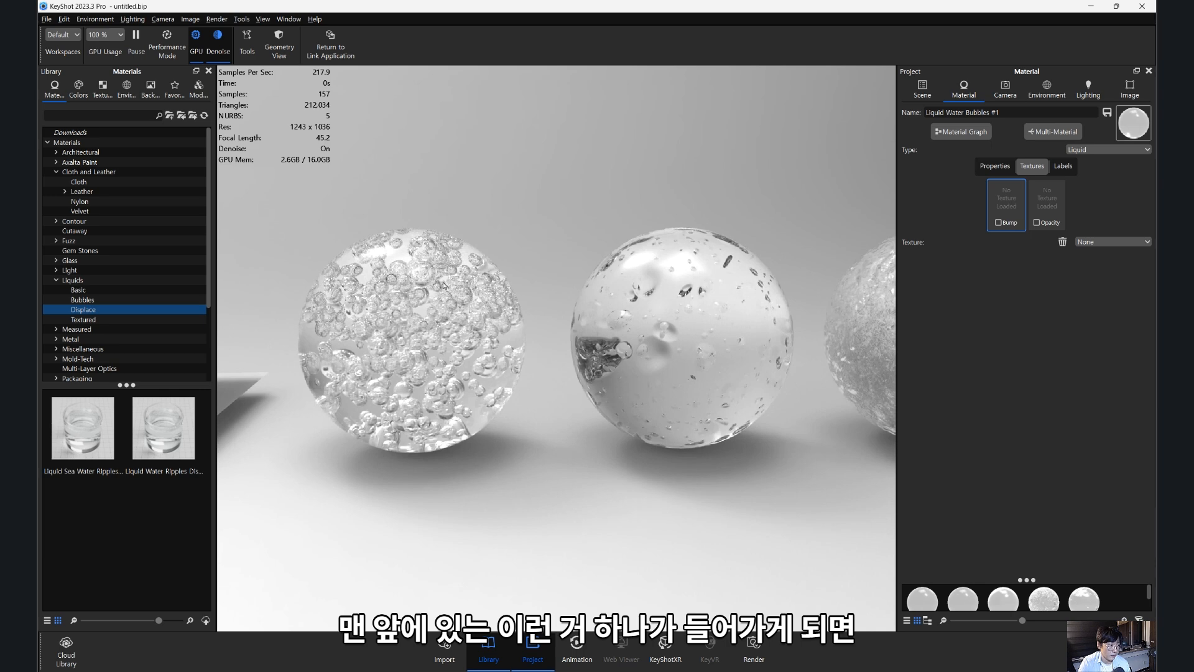
scroll(444, 285, "down", 5)
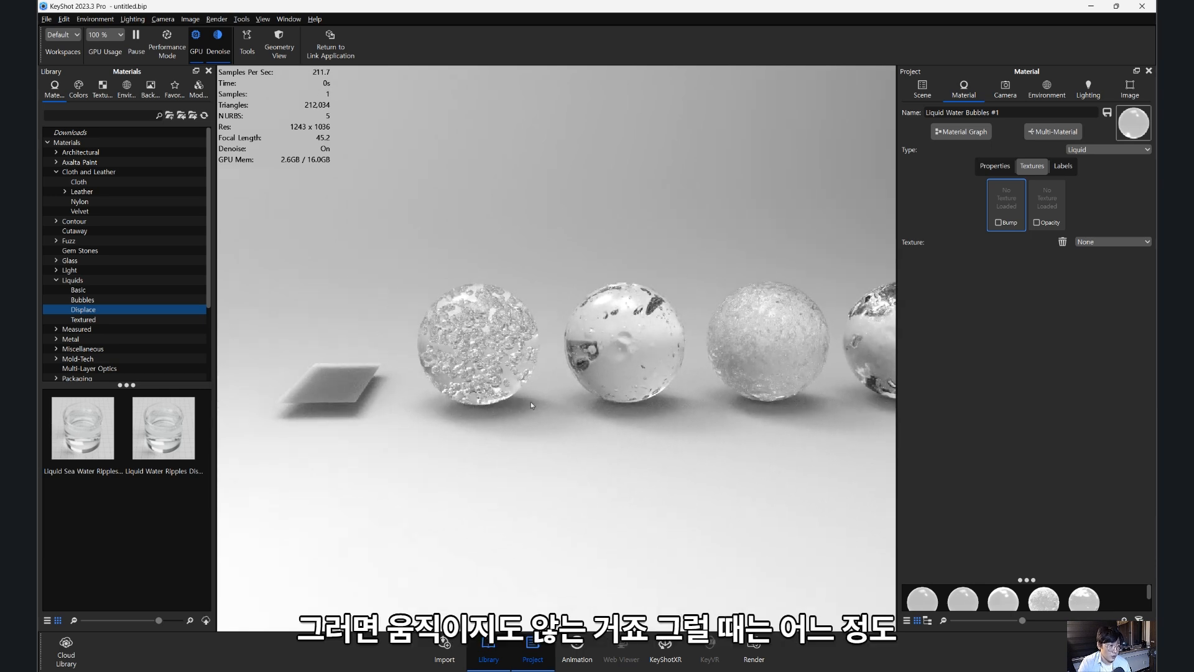
left_click_drag(531, 401, 442, 382)
left_click_drag(581, 395, 453, 395)
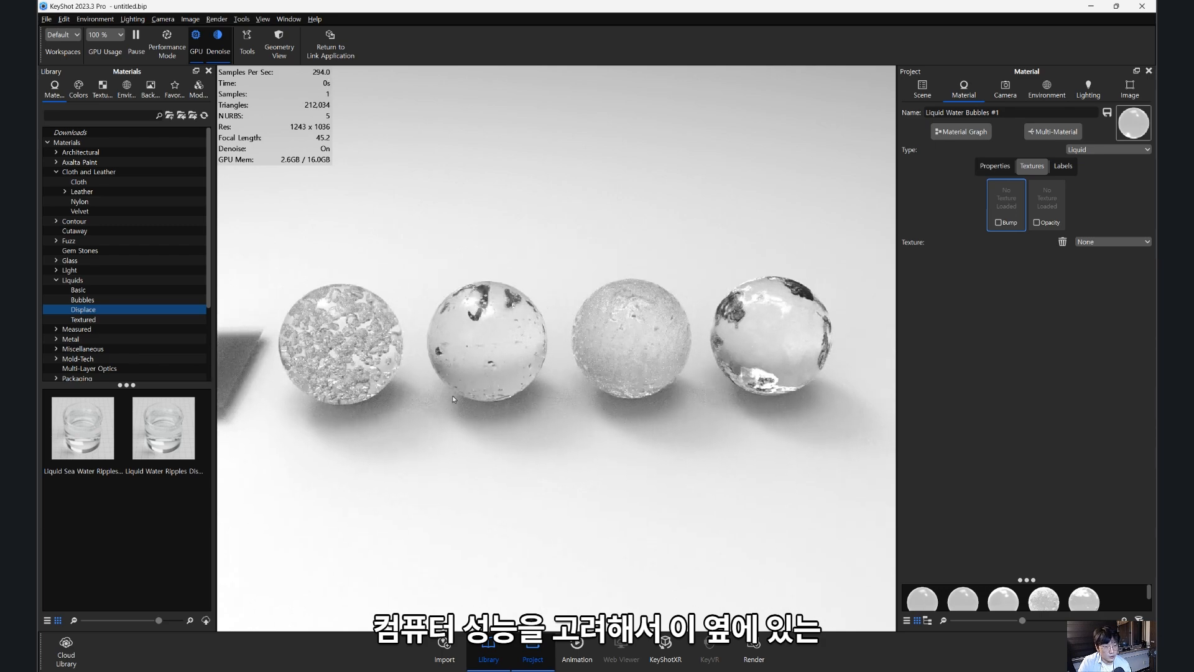
scroll(551, 410, "up", 3)
left_click_drag(550, 396, 560, 369)
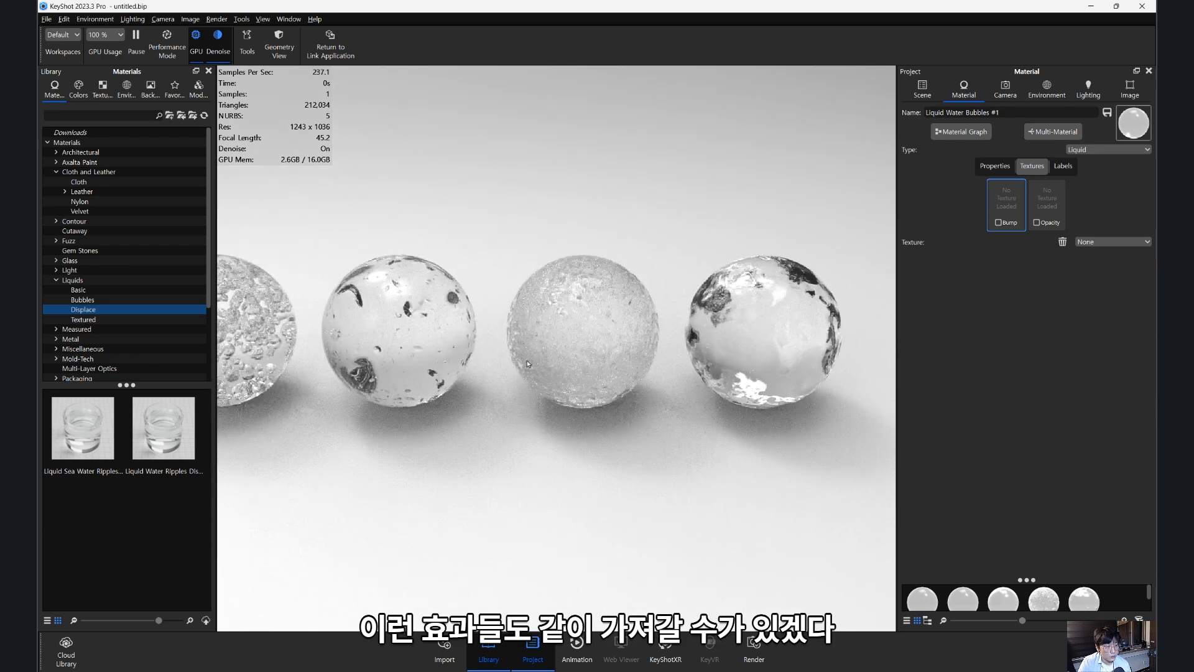
- Add a Marble bump texture to the bubble-filled sphere's liquid material and set the texture's scale to 244 mm
left_click_drag(408, 377, 404, 323)
double_click(447, 328)
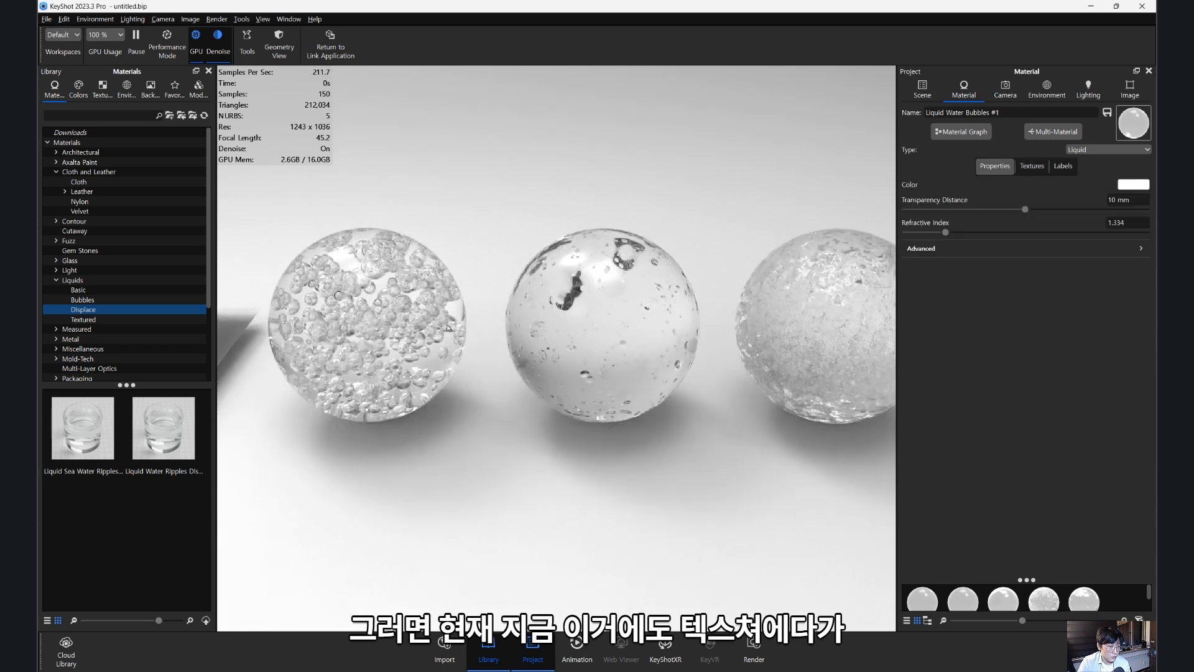
left_click(1033, 166)
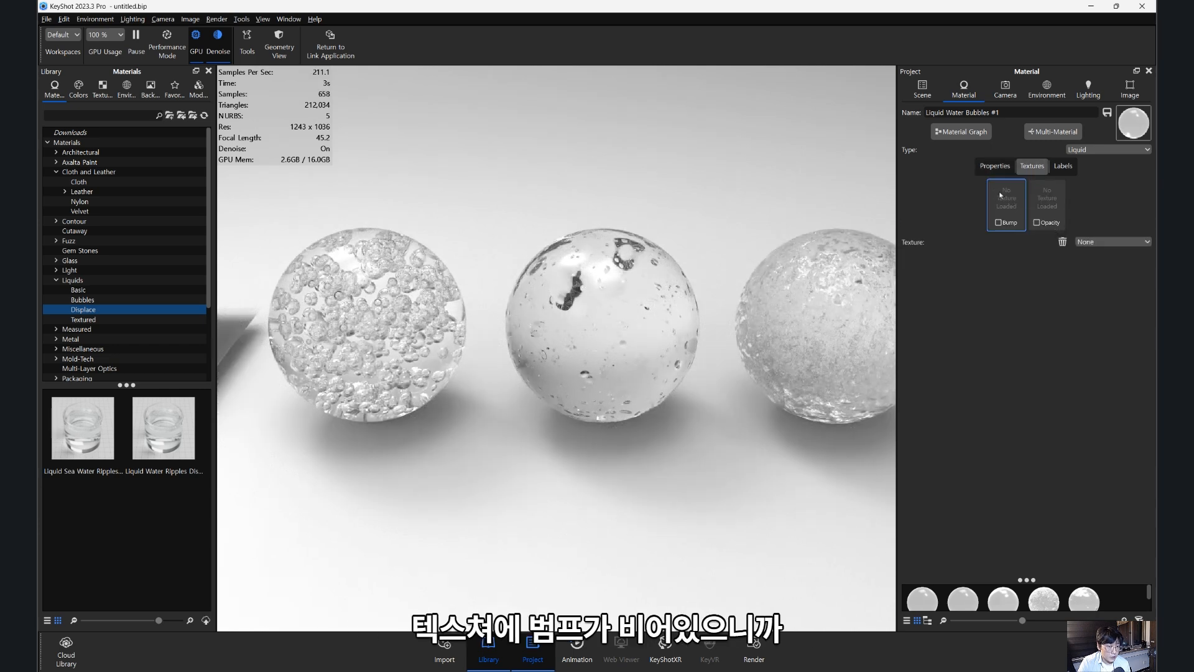
mouse_move(1031, 202)
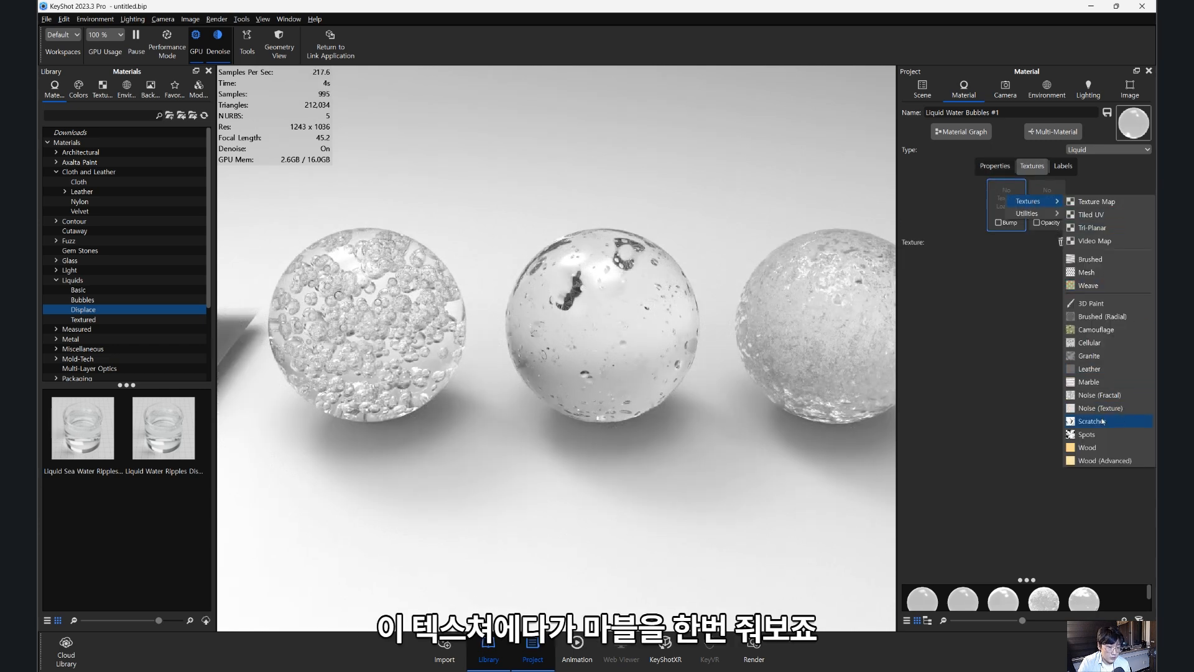
left_click(1096, 383)
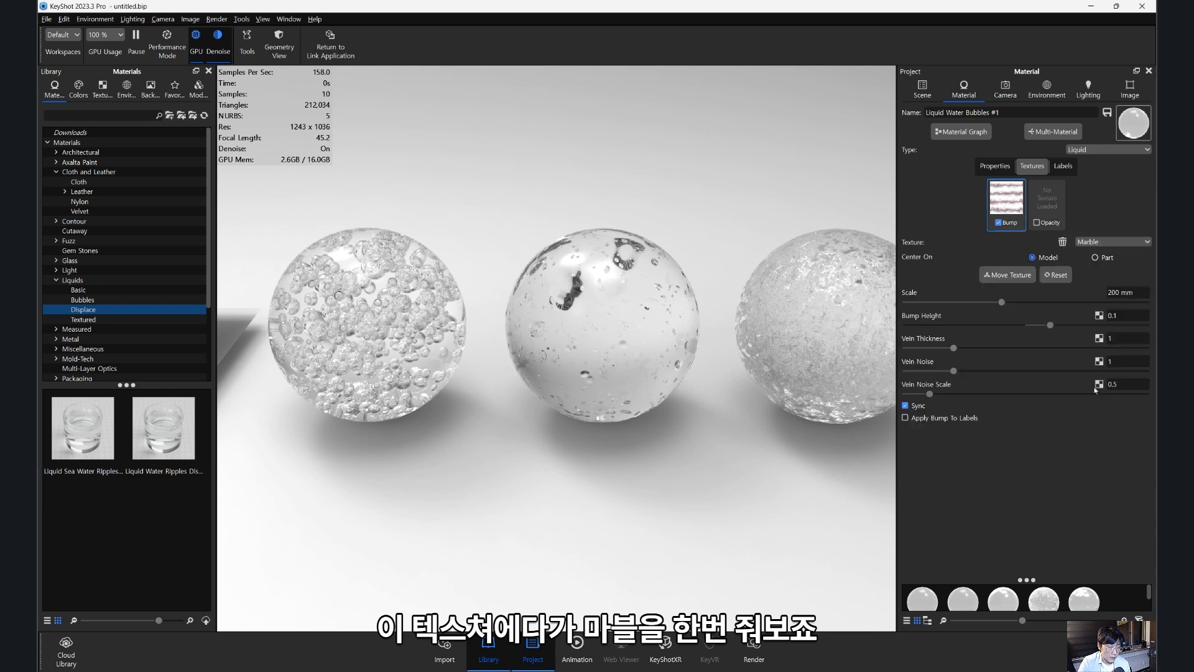
middle_click_drag(522, 357, 606, 360)
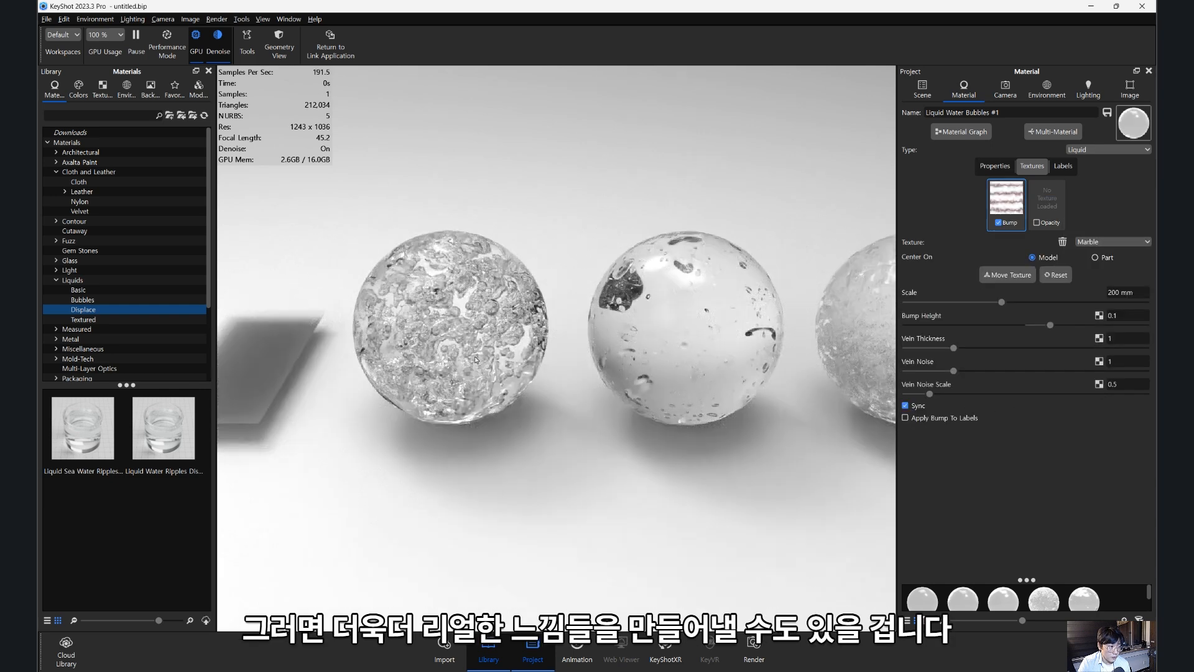
scroll(606, 361, "up", 4)
left_click_drag(1002, 302, 1026, 304)
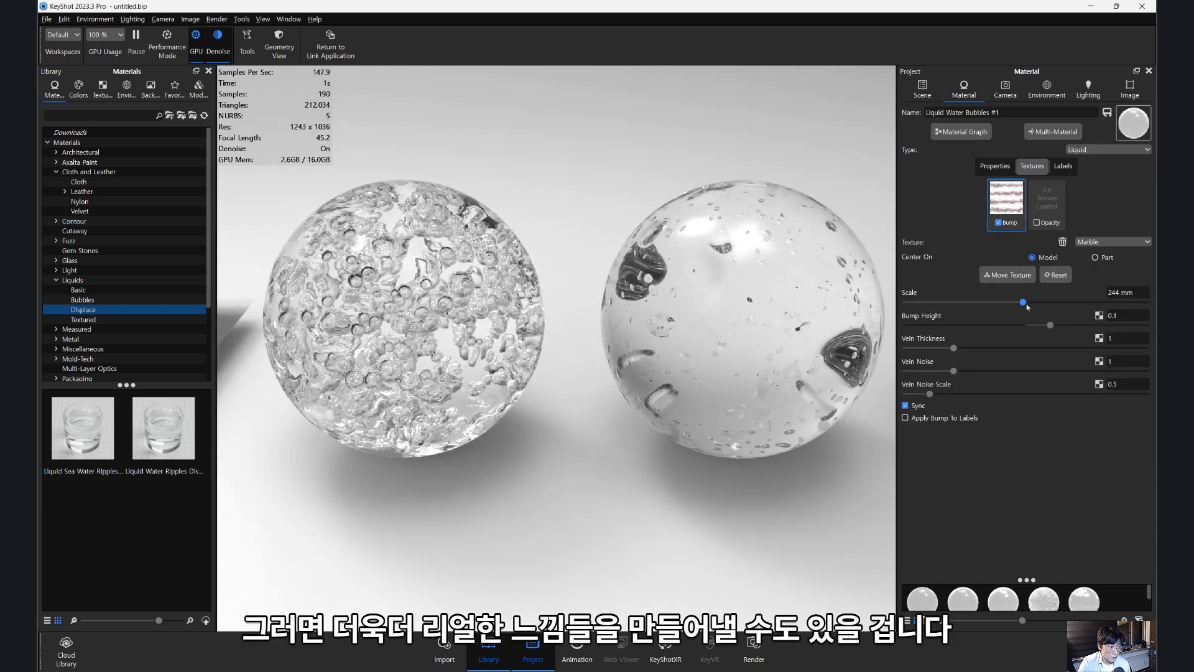
- Try a bump height of 0.241 for the bubble-filled sphere's Marble texture and inspect the surface from another angle
left_click(1051, 324)
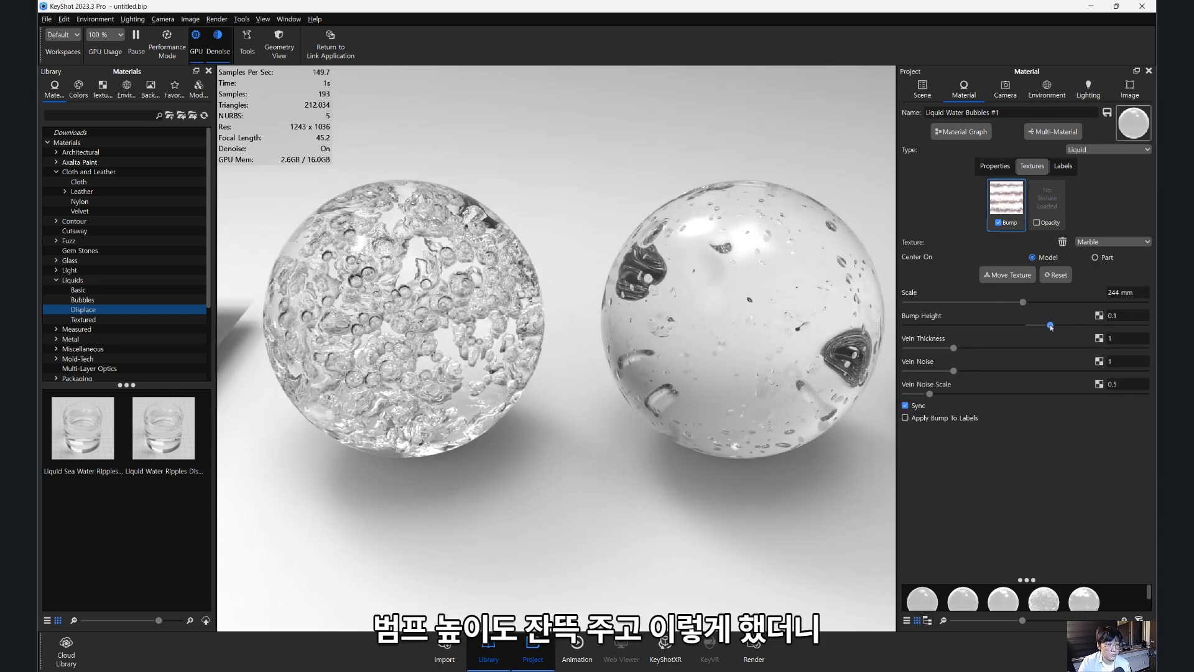
left_click_drag(1122, 336, 1133, 332)
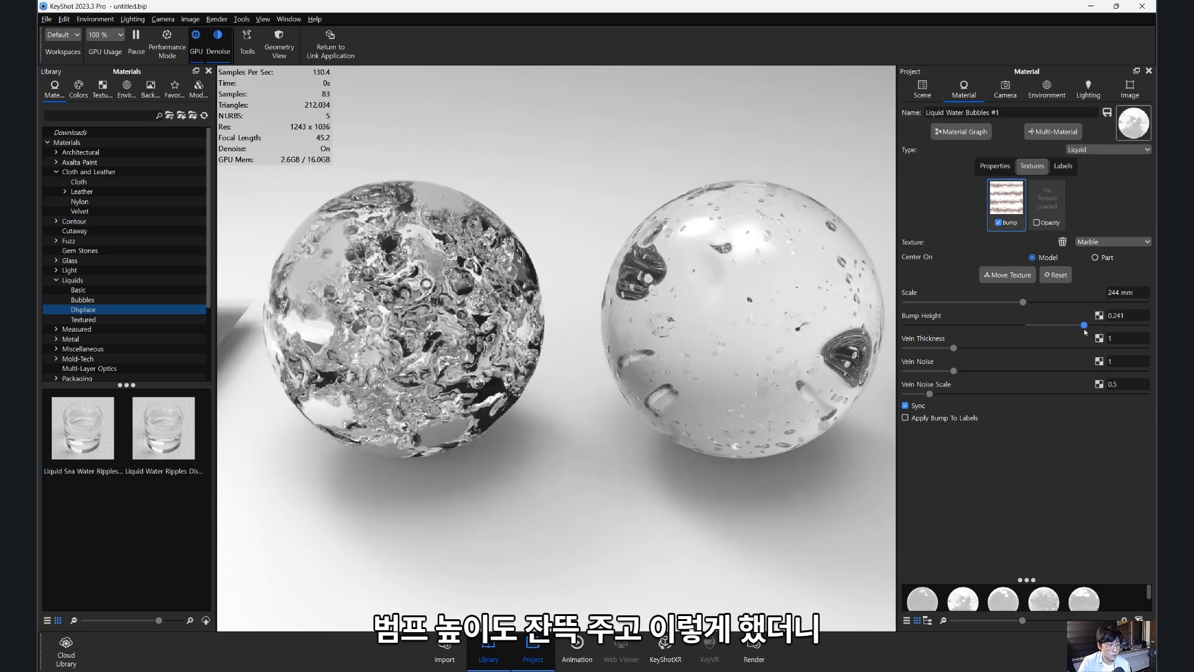
mouse_move(457, 349)
left_mouse_down()
mouse_move(544, 343)
mouse_move(439, 337)
left_mouse_up()
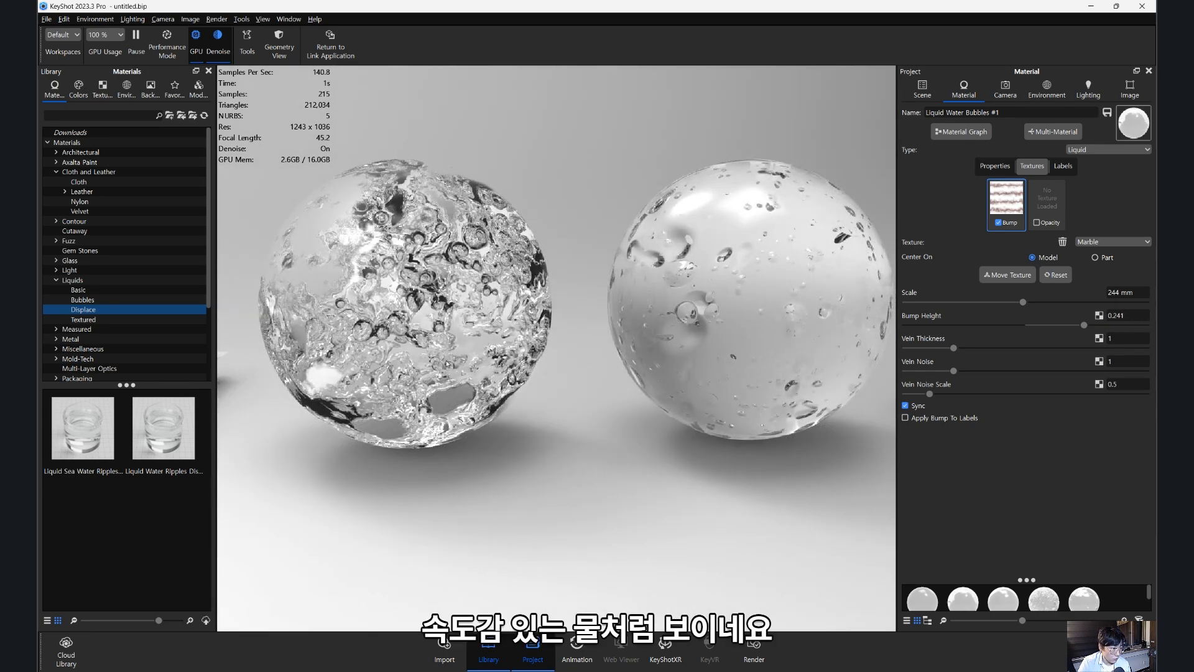
- Set the Marble texture's bump height to 0.04 on the bubble-filled sphere and compare all four spheres in the row
left_click_drag(1069, 329, 1036, 329)
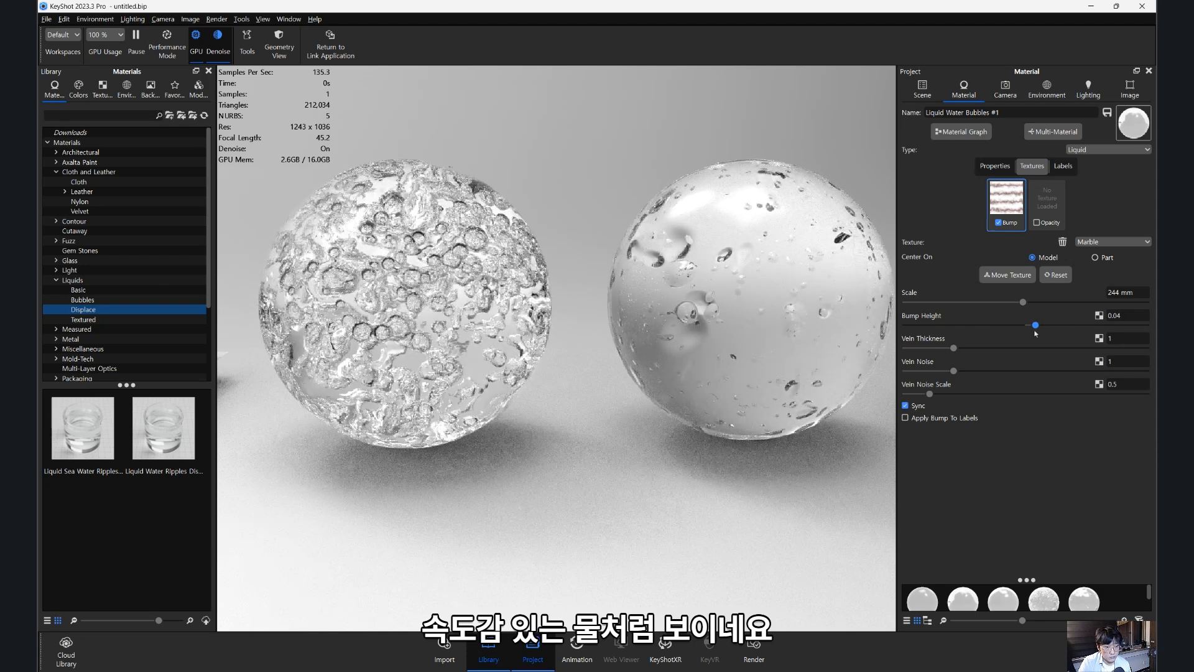
scroll(628, 373, "down", 10)
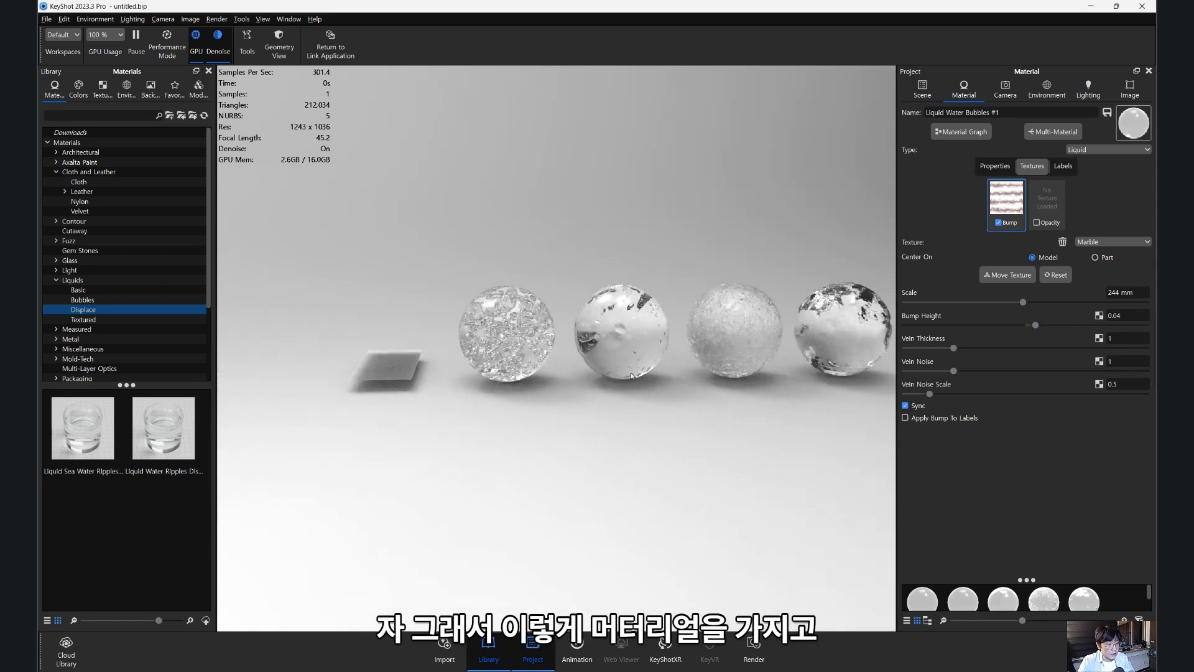
left_click_drag(631, 375, 523, 427)
scroll(510, 408, "up", 3)
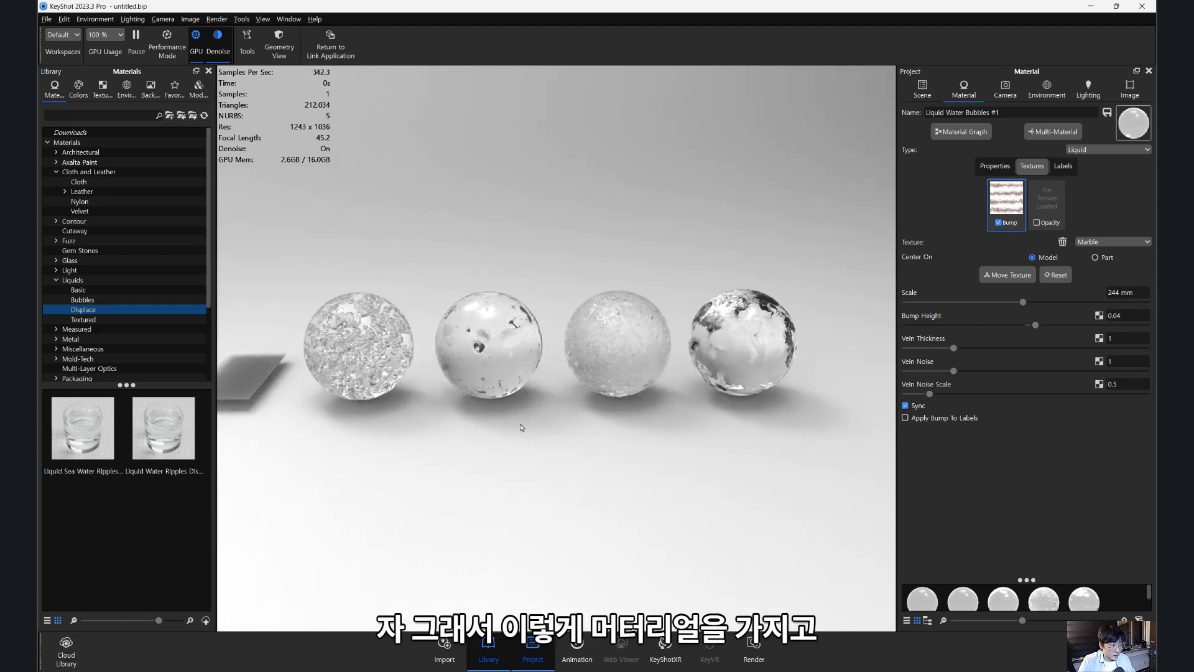
- Capture the viewport with the screen capture tool and circle the three bump-textured spheres and the bubble-filled sphere as separate groups in red
left_click_drag(220, 173, 934, 534)
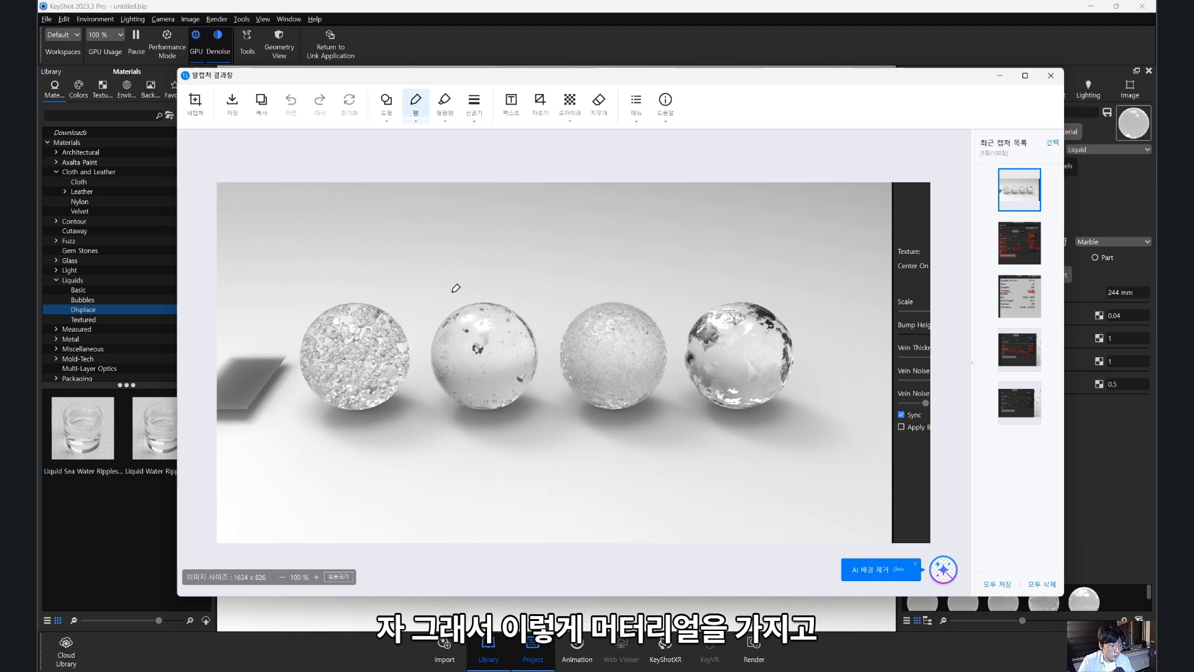
left_click_drag(476, 311, 480, 297)
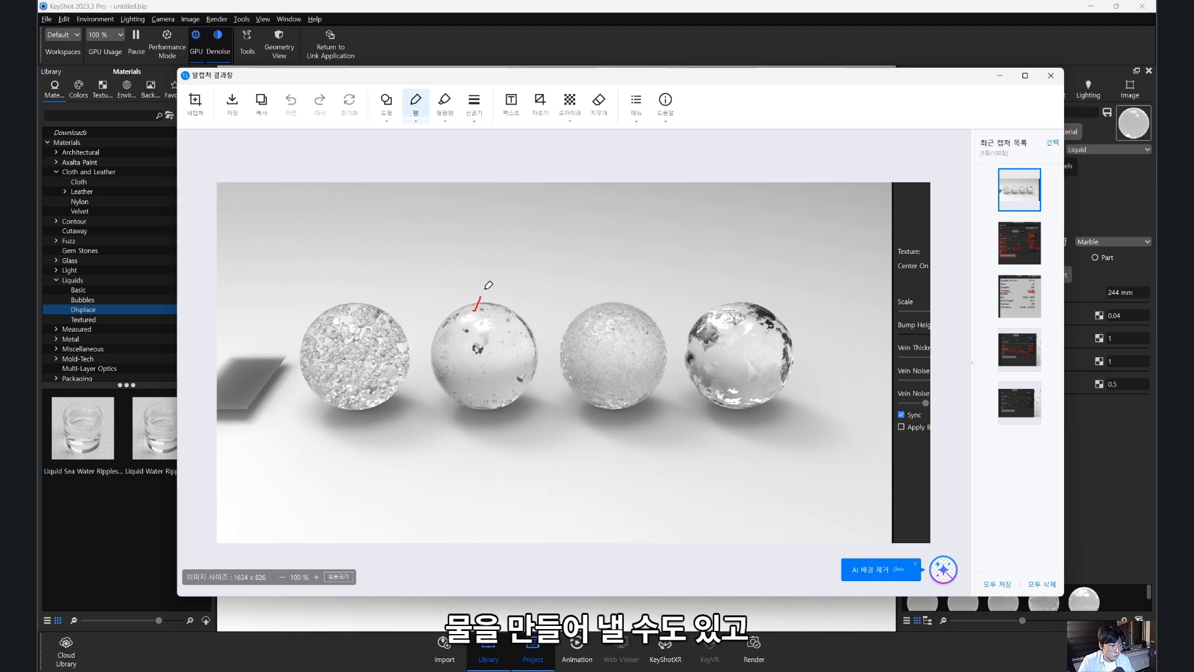
left_click_drag(716, 437, 461, 405)
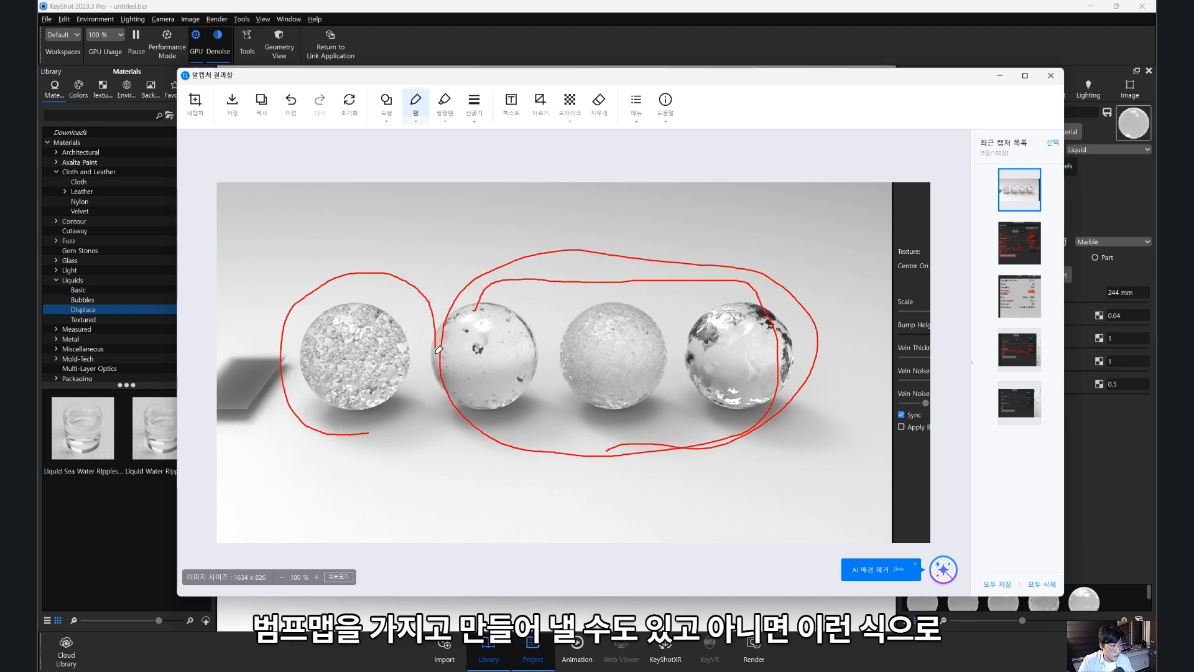
left_click_drag(439, 350, 385, 432)
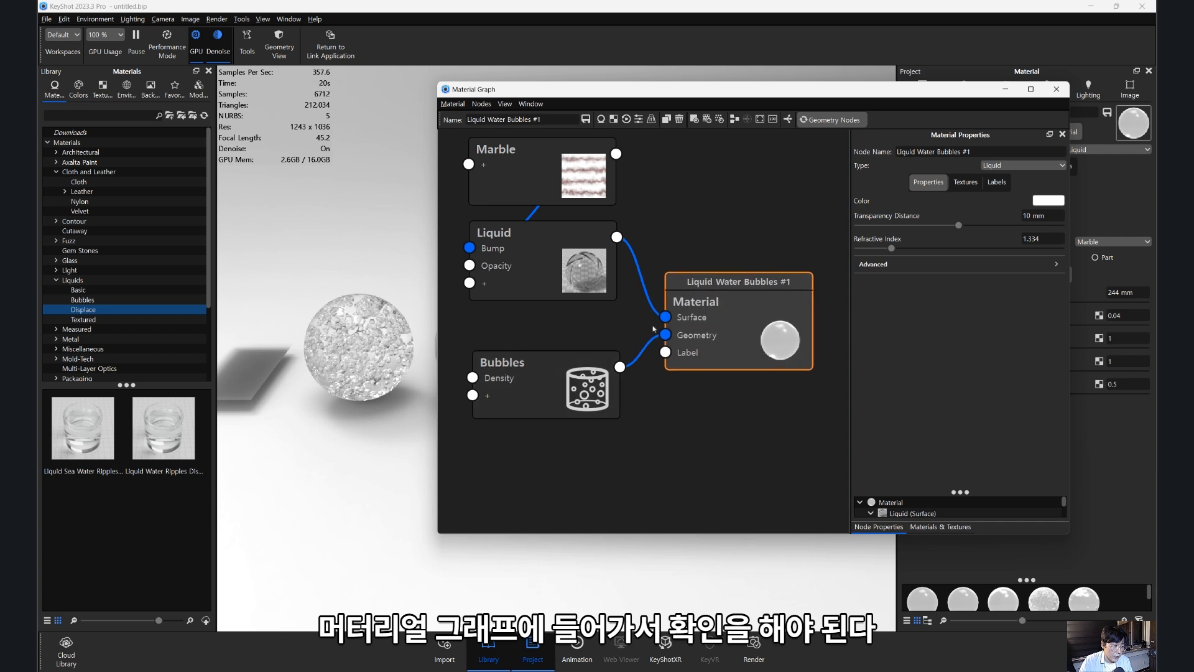
- Rearrange the Marble, Liquid and Bubbles nodes in the bubble-filled sphere's material graph so their connections are easy to follow
left_click_drag(553, 180, 461, 186)
left_click_drag(537, 234, 634, 183)
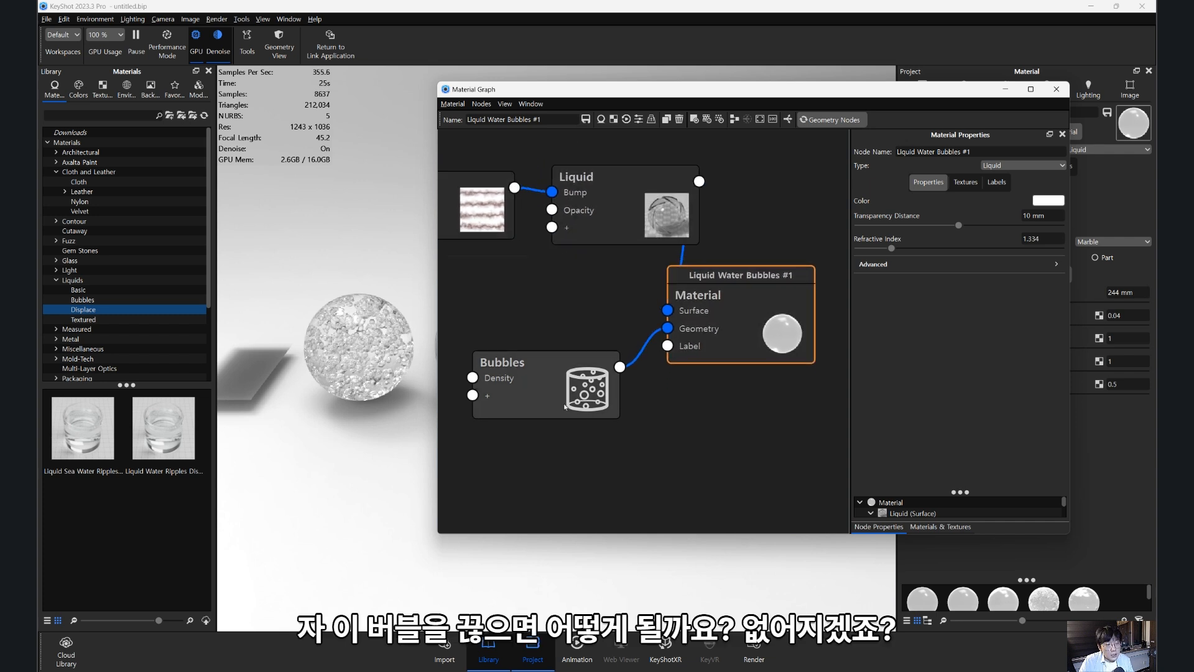
mouse_move(579, 402)
left_mouse_down()
mouse_move(592, 406)
mouse_move(562, 408)
left_mouse_up()
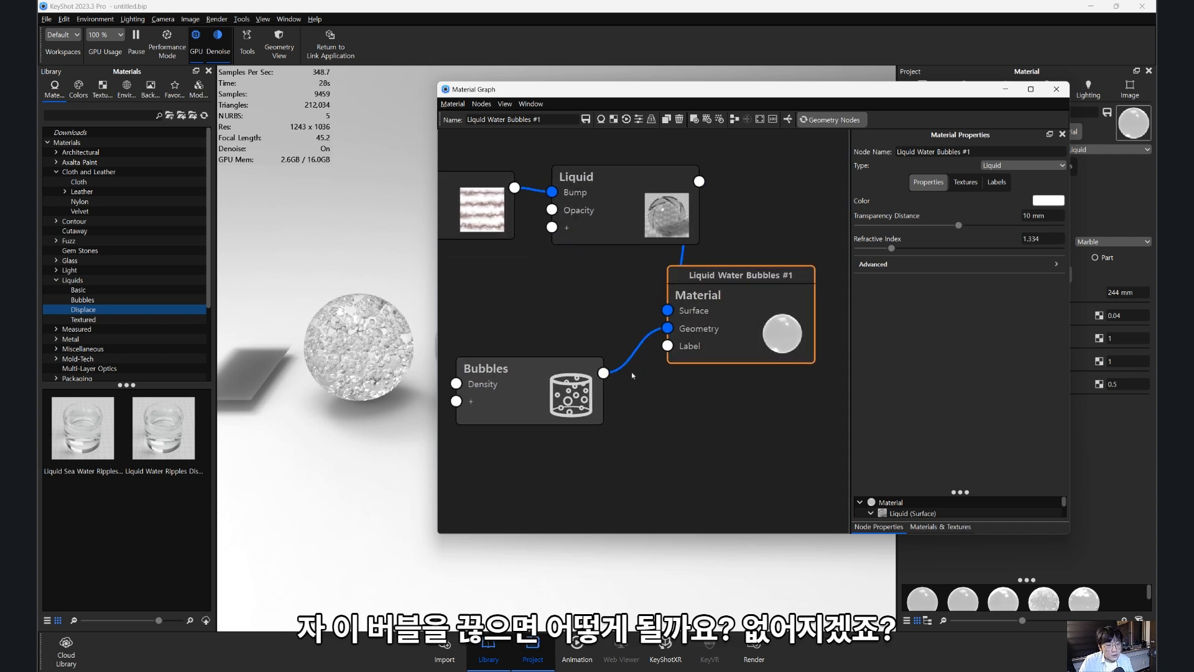
- Disconnect the Bubbles node from the material's Geometry input and execute the geometry node to remove the bubbles from the sphere
left_click_drag(668, 330, 598, 321)
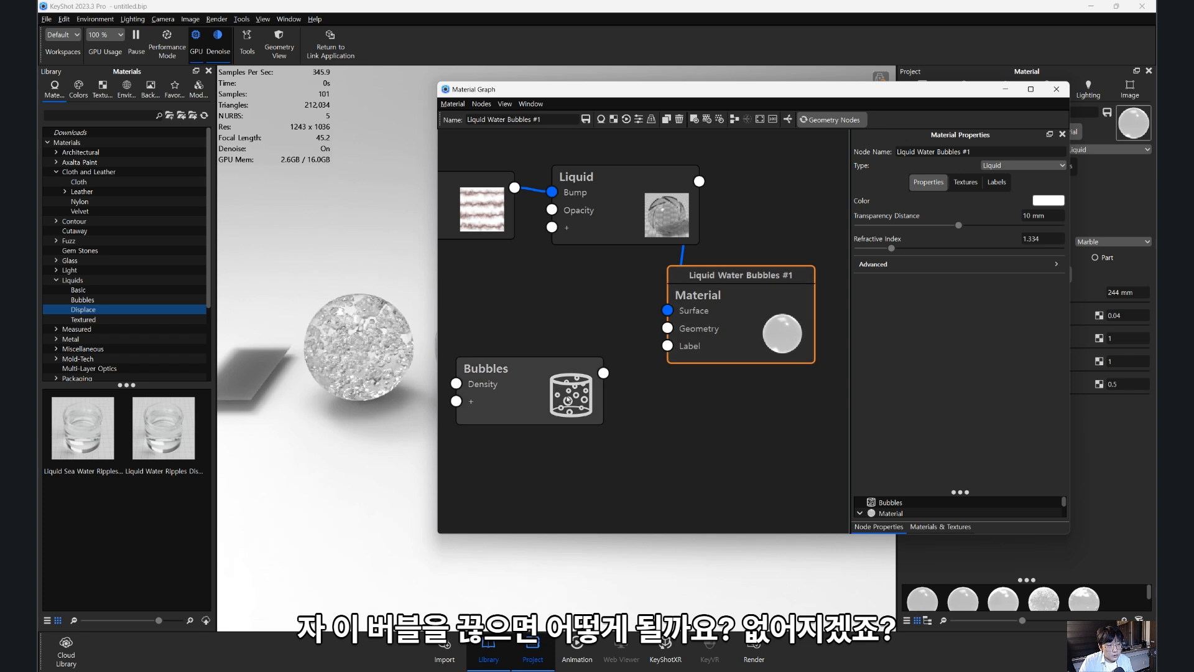
left_click(537, 377)
left_click(885, 323)
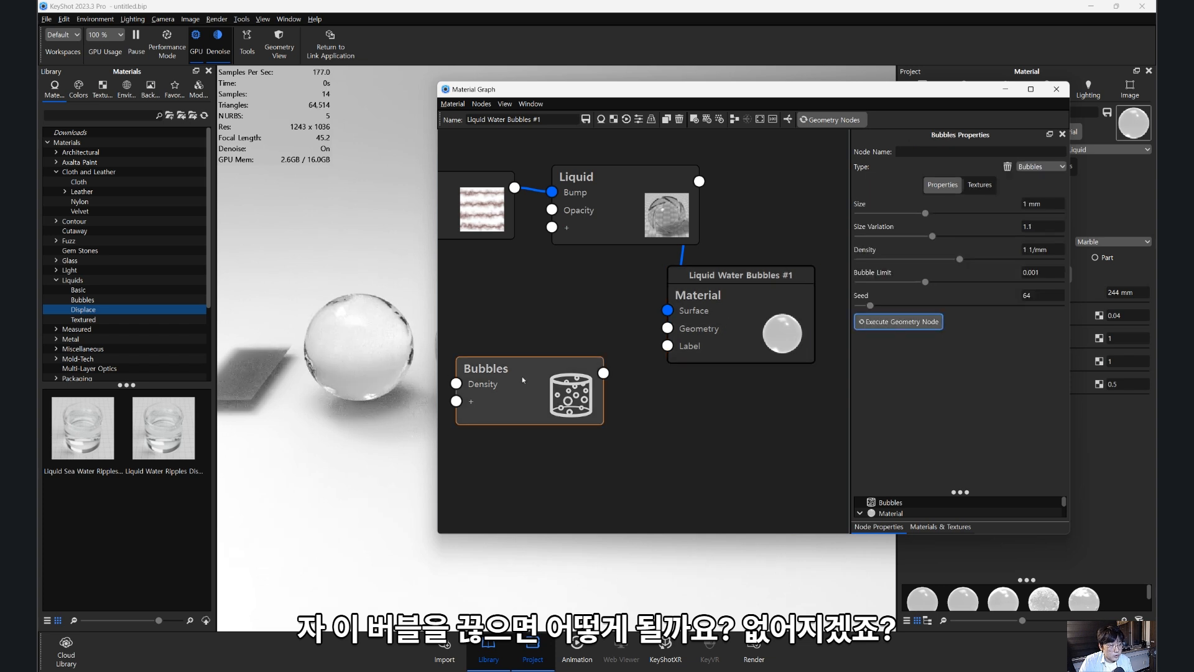
- Reconnect the Bubbles node to the material's Geometry input and execute the geometry node to regenerate the bubbles
left_click_drag(607, 373, 668, 329)
left_click(899, 321)
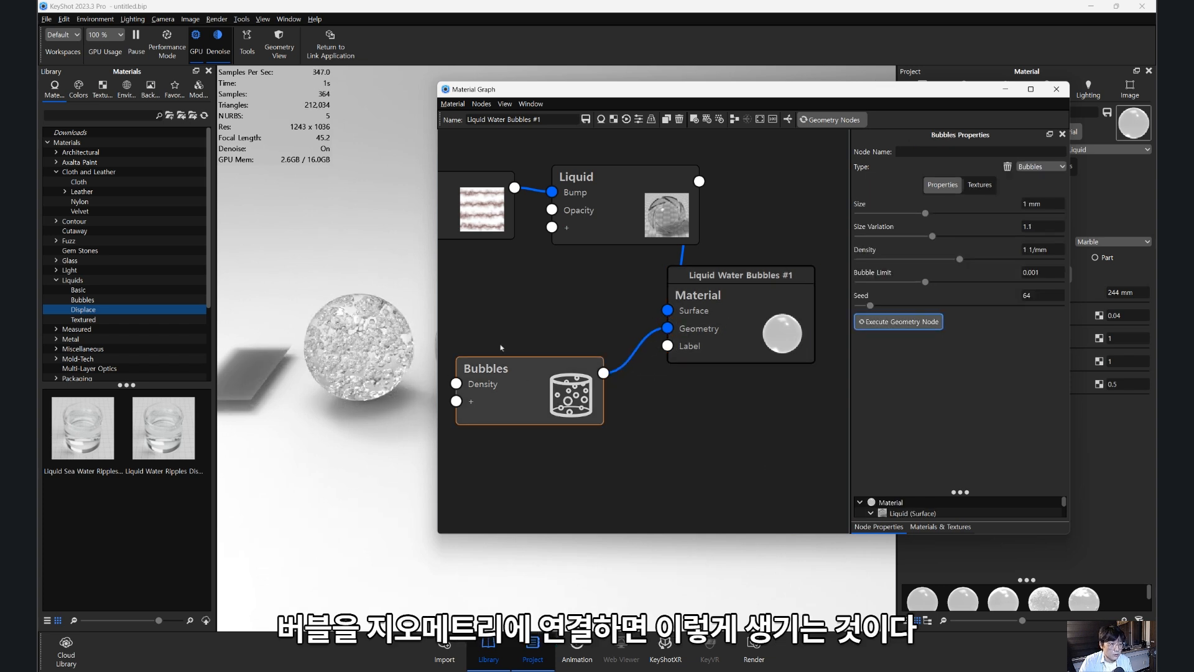
- Minimize the material graph and review the handwritten notes image KakaoTalk_20241017_200846823.jpg for the bump-texture and closed-volume particle methods
left_click_drag(986, 92, 869, 101)
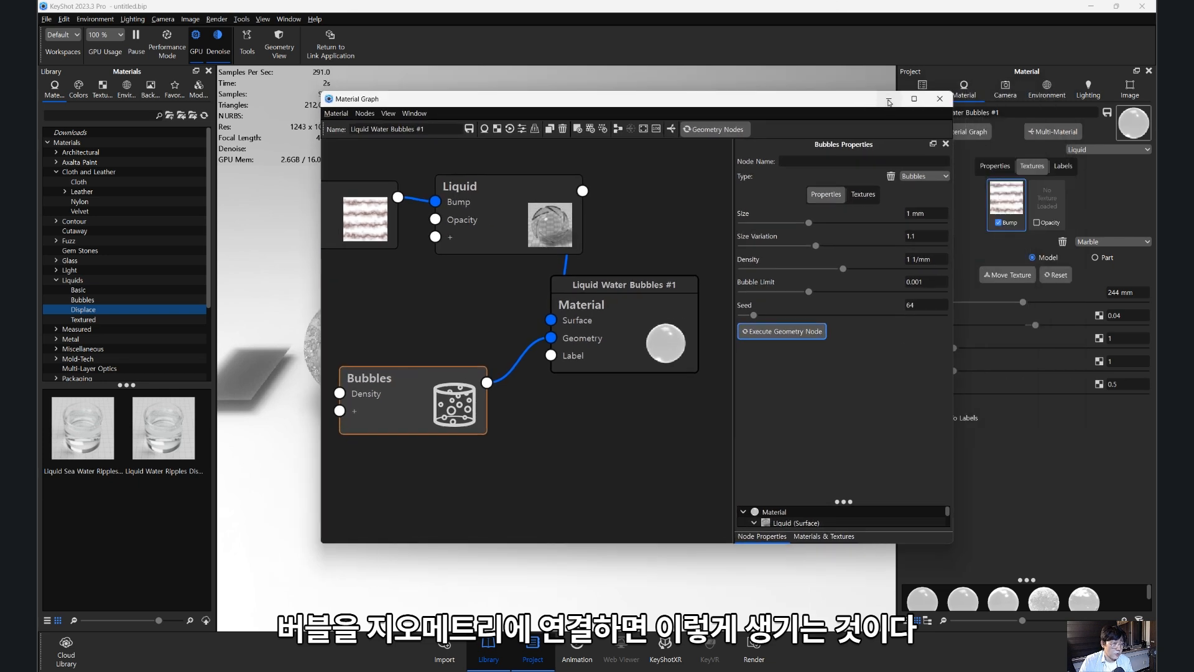
left_click(888, 100)
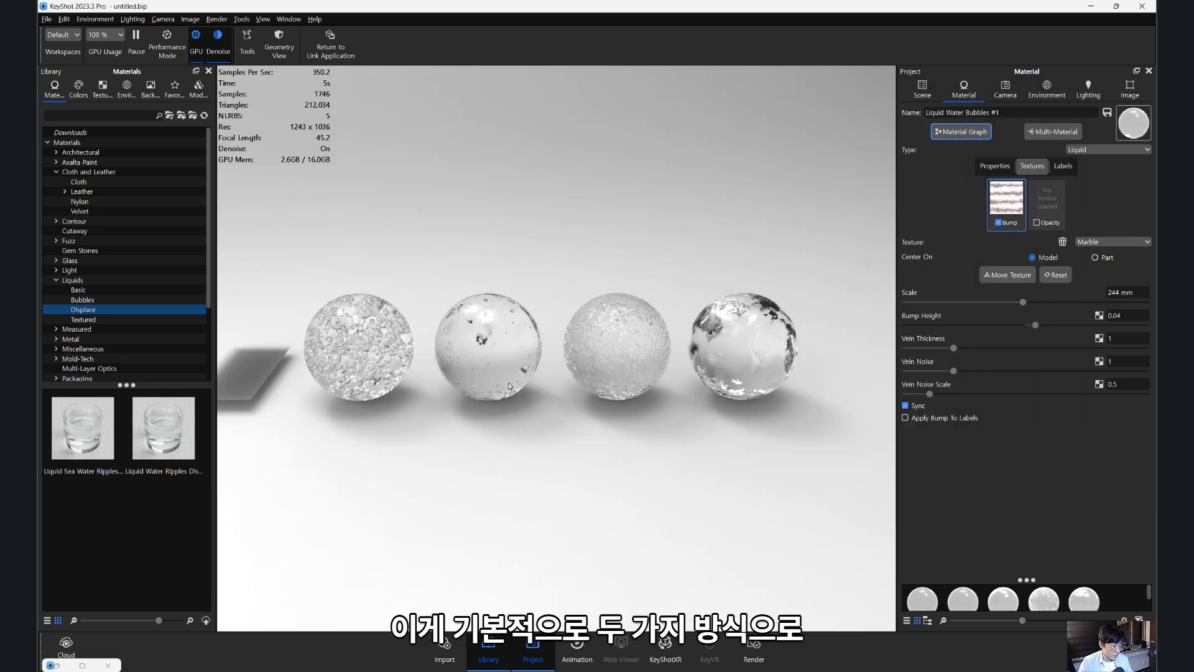
key("alt+Tab")
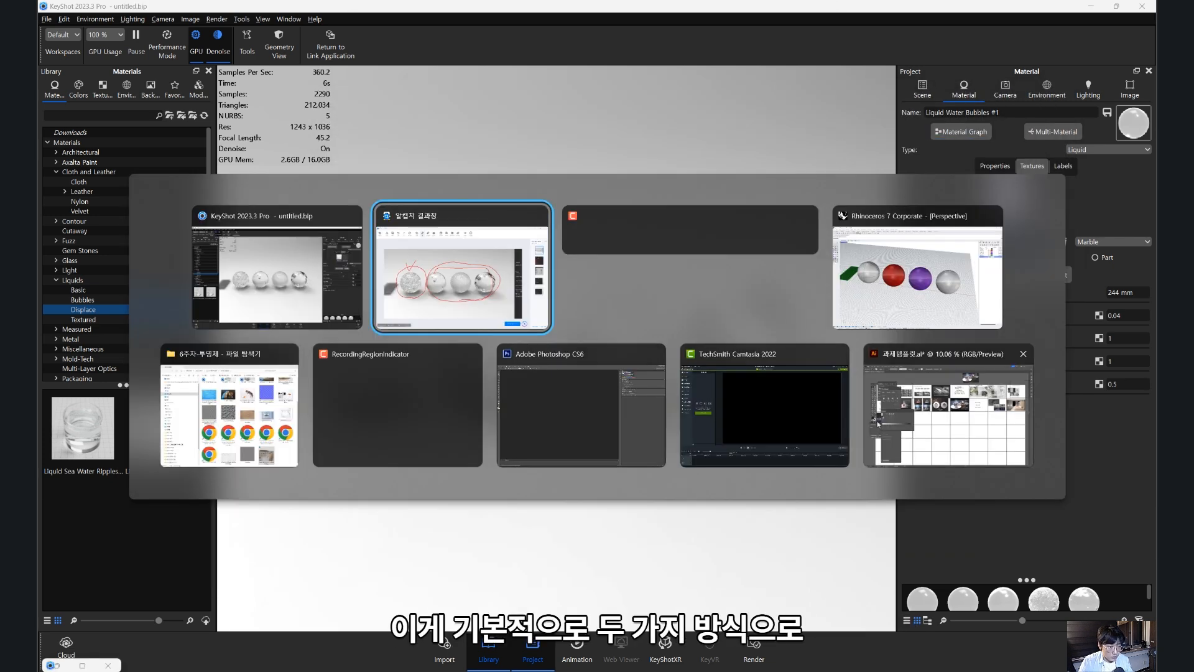
left_click(234, 413)
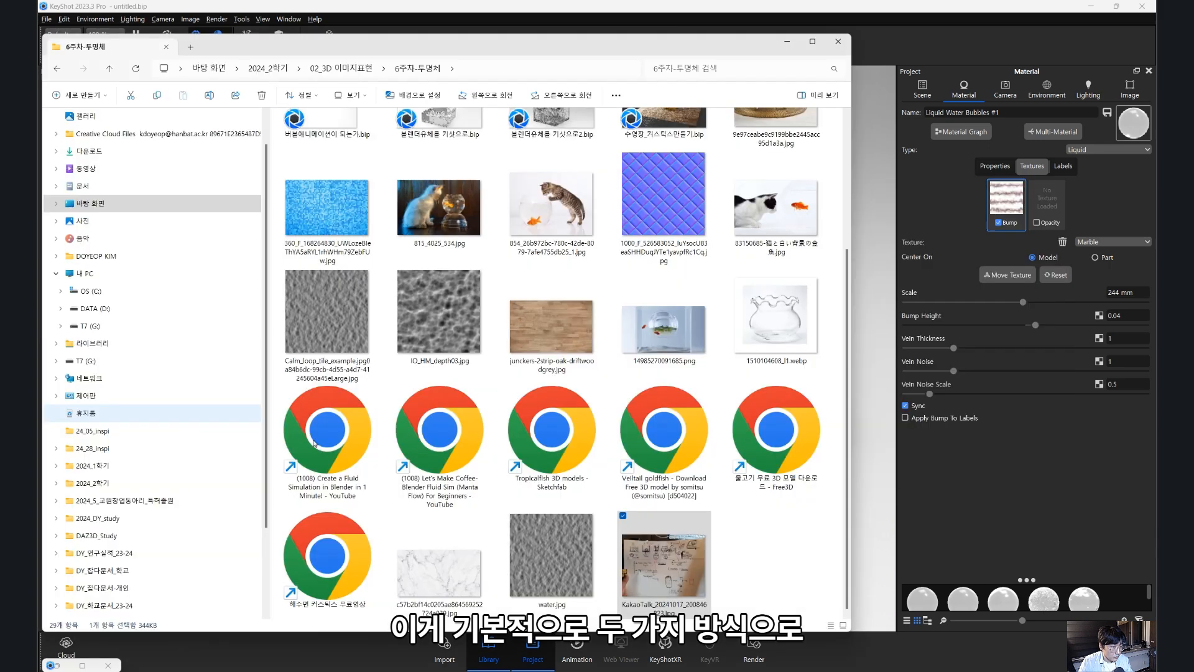
double_click(647, 567)
scroll(406, 437, "up", 3)
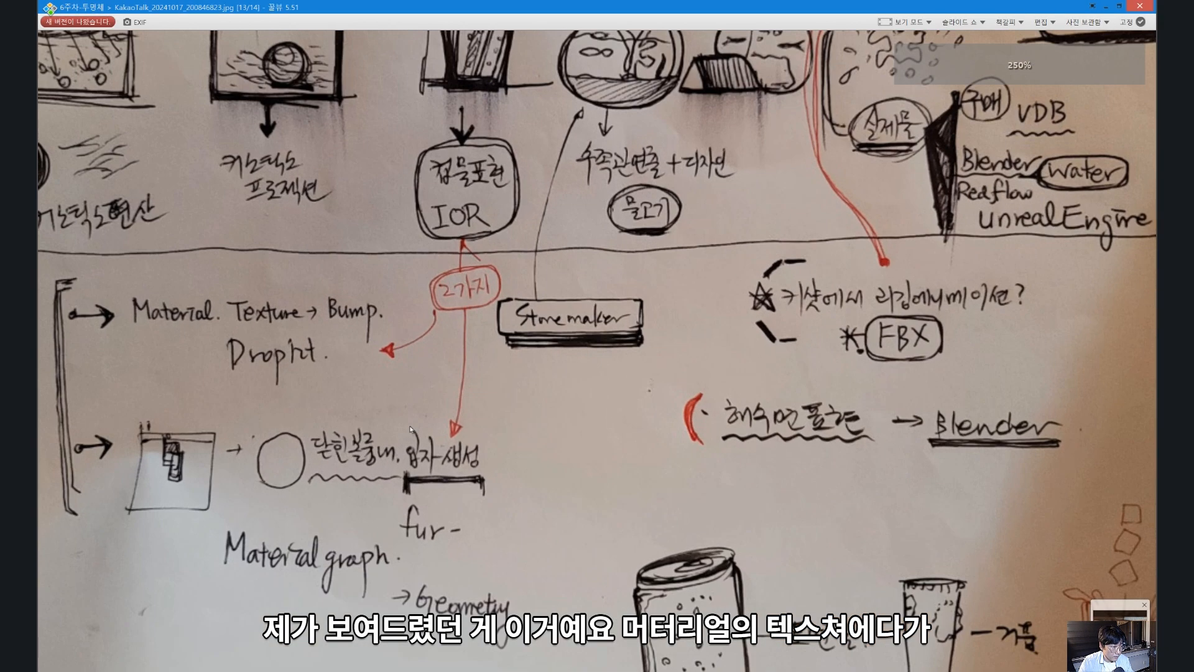
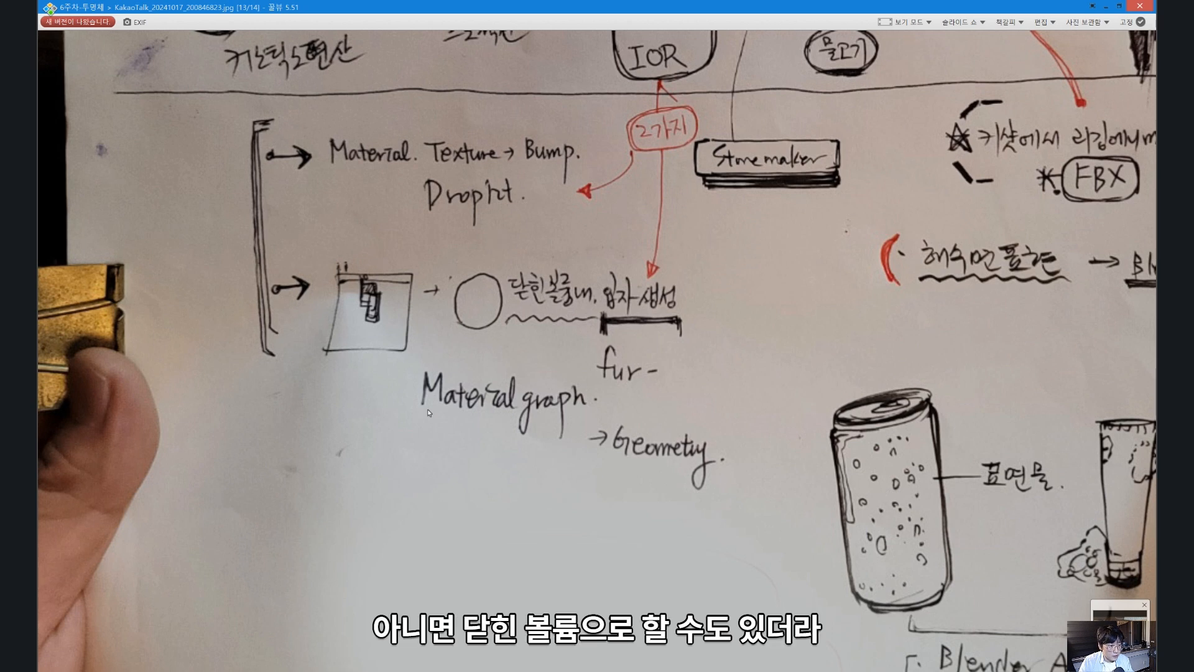
left_click(1107, 9)
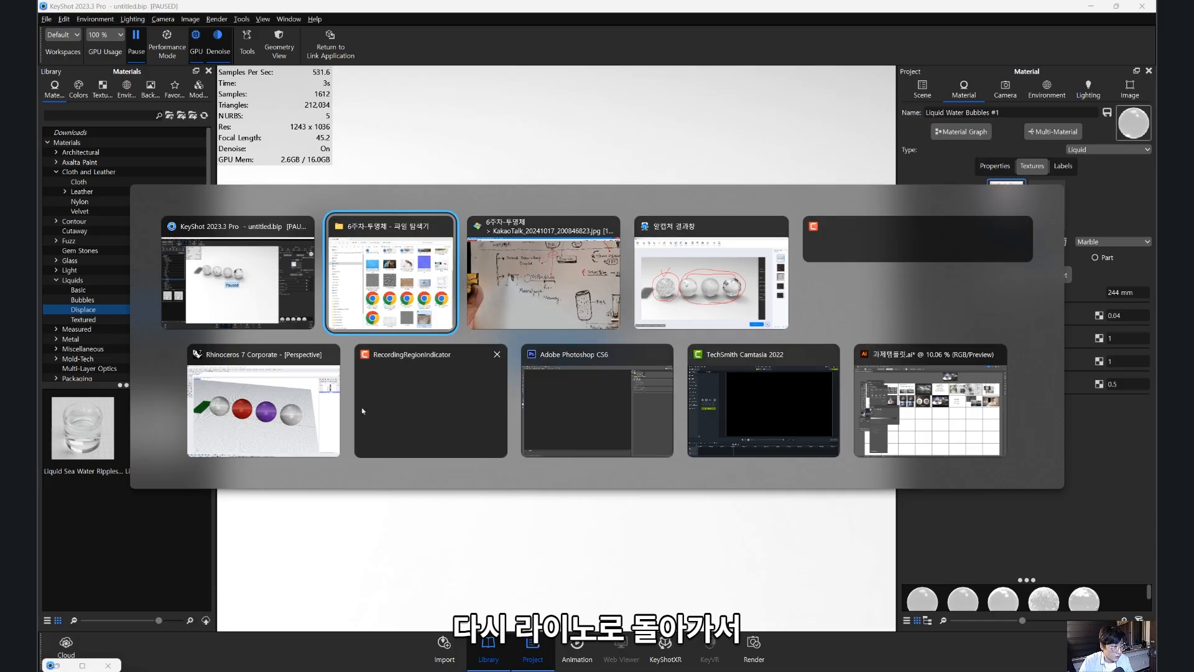
- Switch to Rhino and draw a long, flat box about 15 mm high in front of the row of spheres
left_click(319, 416)
scroll(437, 435, "down", 8)
right_click_drag(443, 433, 453, 332, "shift")
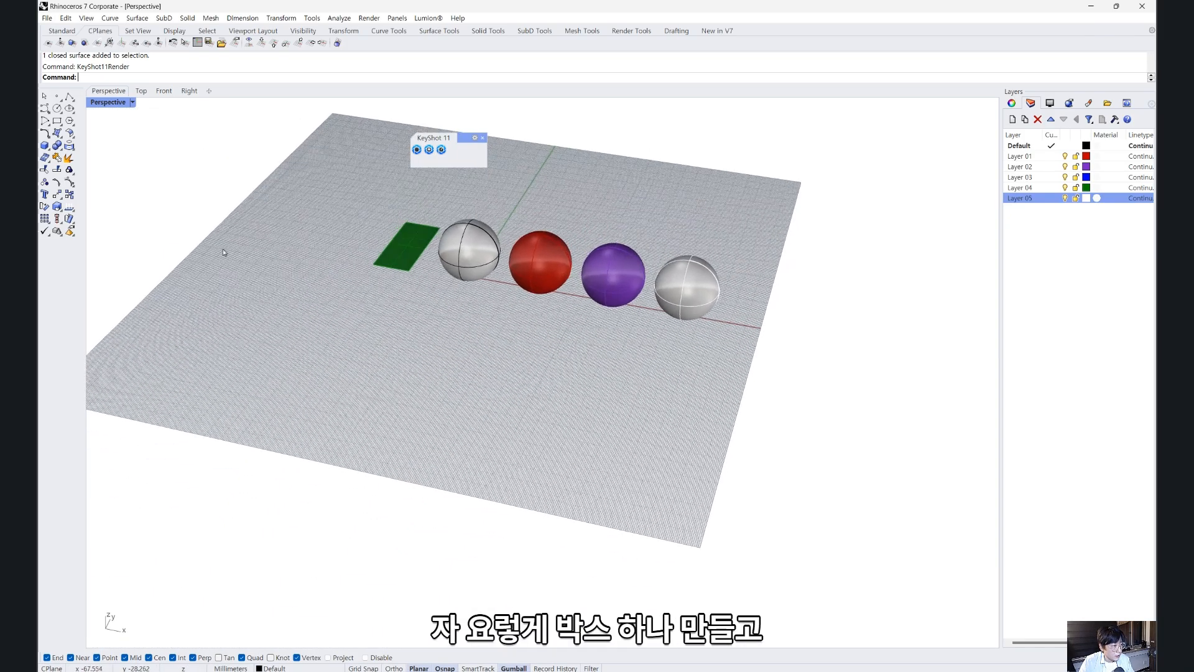
left_click(44, 146)
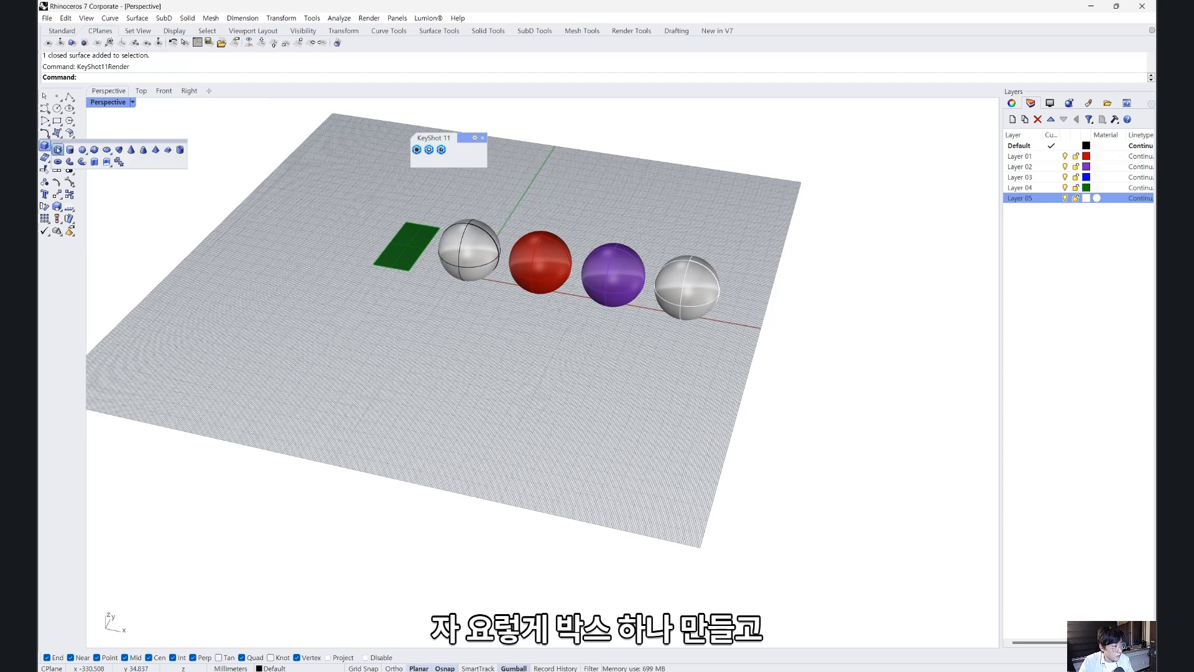
left_click(58, 149)
left_click(343, 300)
left_click(683, 456)
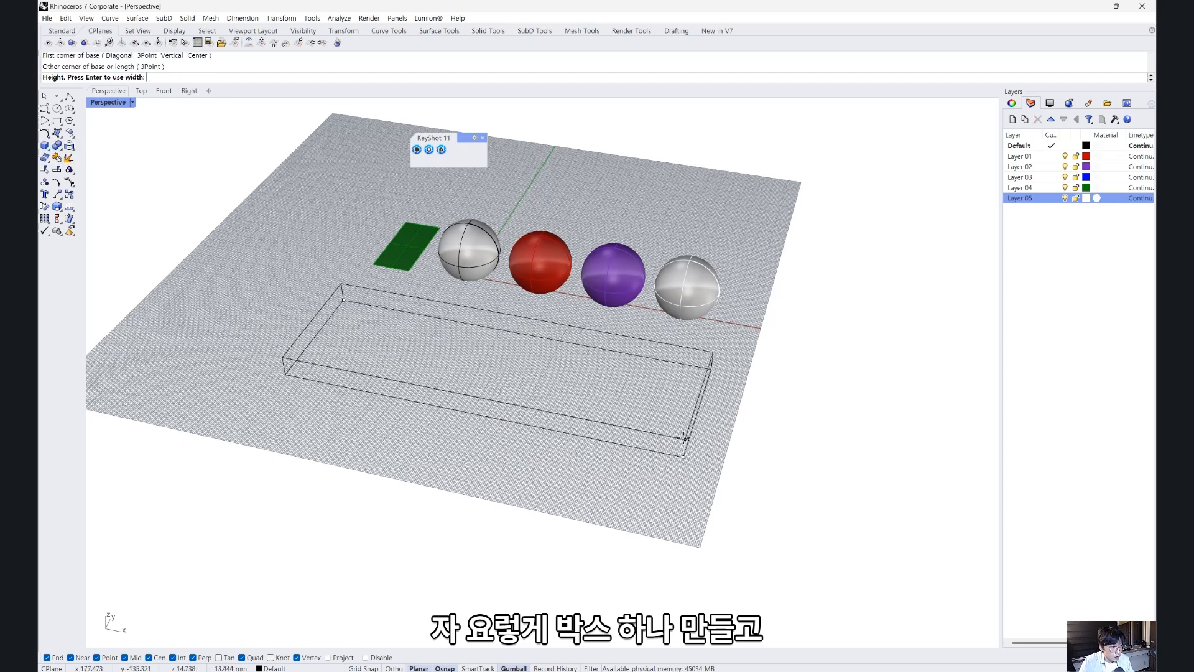
left_click(684, 438)
- Duplicate the box in place and scale the copy shorter and narrower than the original, with extra height
left_click(660, 420)
key("ctrl+c")
key("ctrl+v")
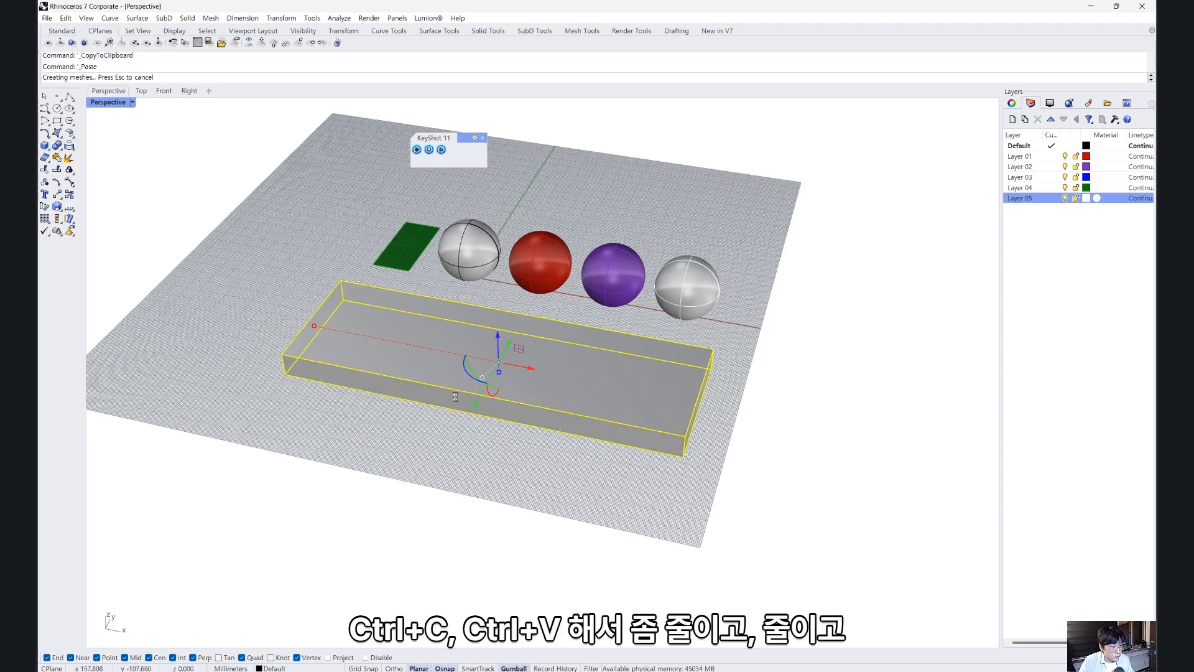
scroll(407, 373, "up", 2)
left_click_drag(290, 314, 312, 319)
right_click_drag(398, 343, 273, 337)
left_click_drag(356, 327, 375, 322)
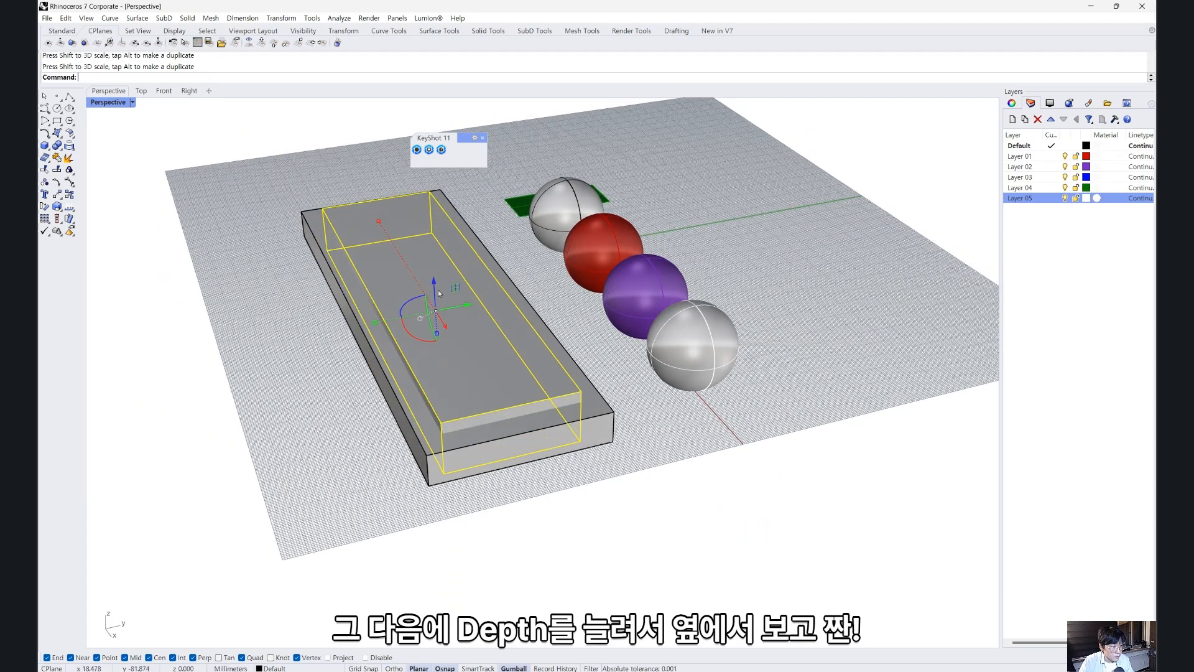
- Raise the inner box so its underside sits above the outer box's base and its top rises well clear
left_click_drag(439, 293, 437, 279)
key("ctrl+z")
right_click_drag(479, 417, 454, 326)
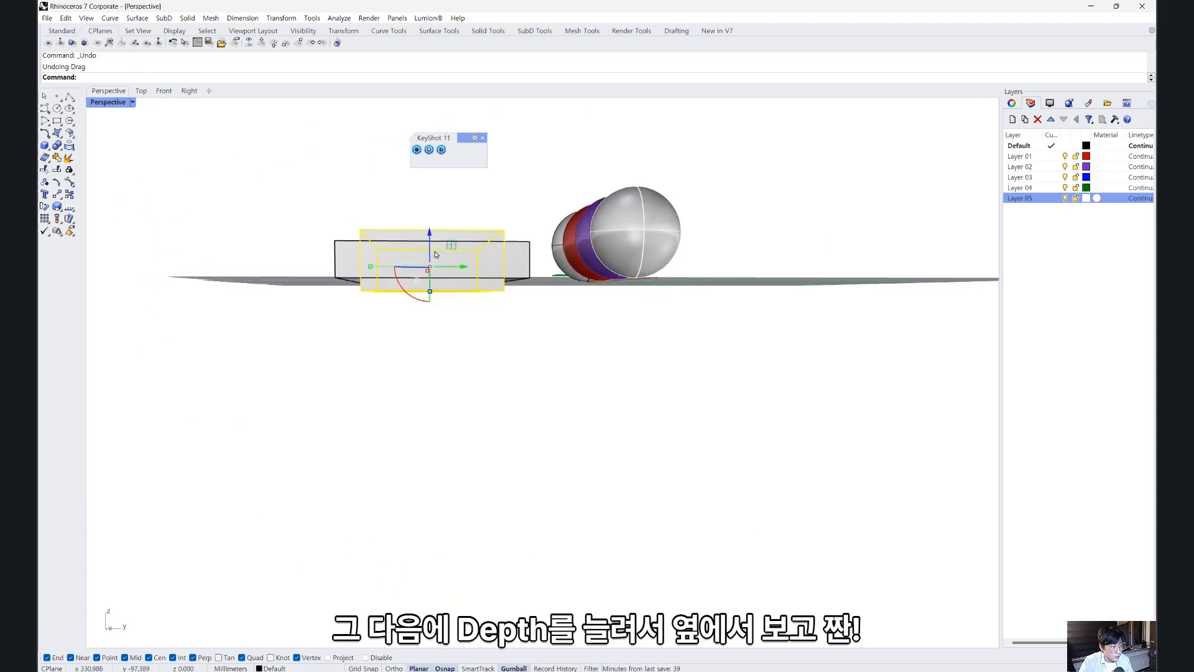
scroll(446, 242, "up", 3)
left_click_drag(426, 259, 425, 228)
left_click(367, 345)
right_click_drag(367, 345, 472, 384)
- Subtract the inner box from the outer box with a Boolean difference to form a shallow tray
middle_click(174, 203)
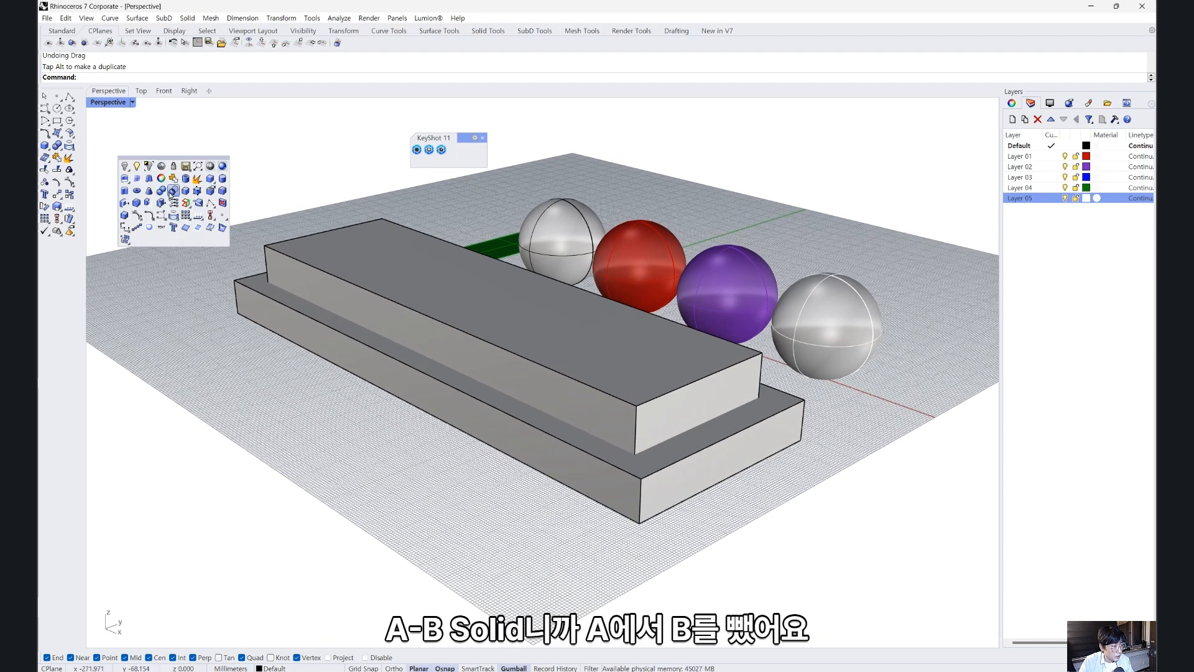
left_click(173, 192)
left_click(269, 312)
key("Return")
left_click(309, 285)
key("Return")
right_click_drag(258, 300, 296, 275)
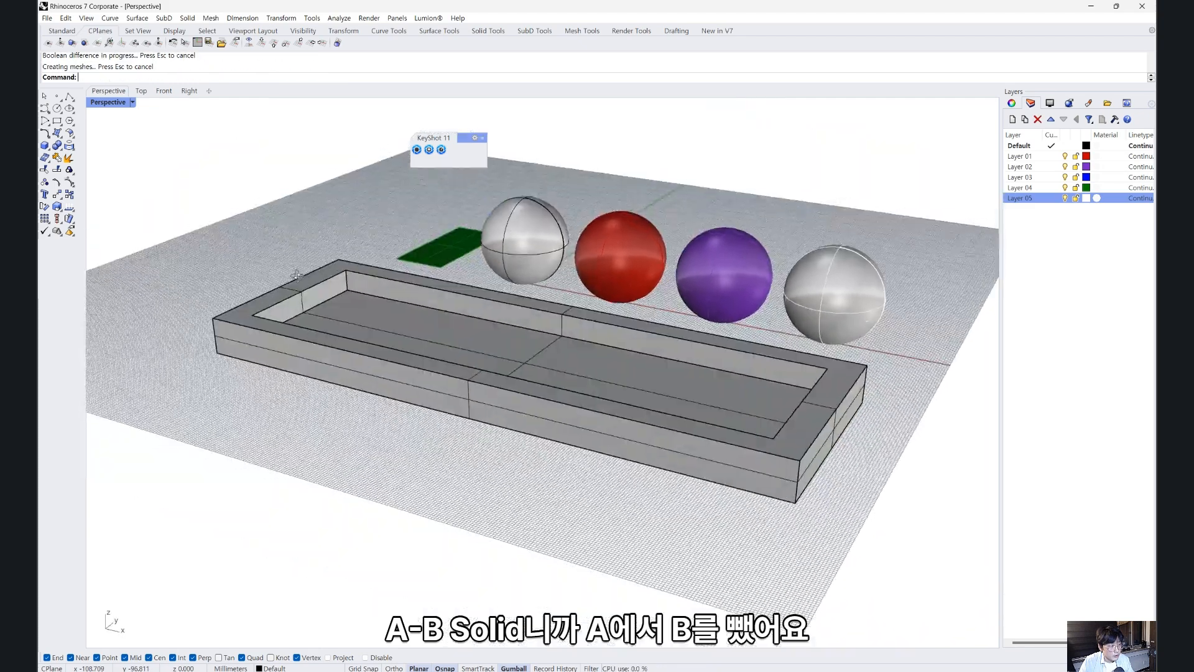
- Extract a copy of the tray's recessed floor surface and raise it inside the recess as the water surface
scroll(292, 277, "up", 5)
middle_click(329, 286)
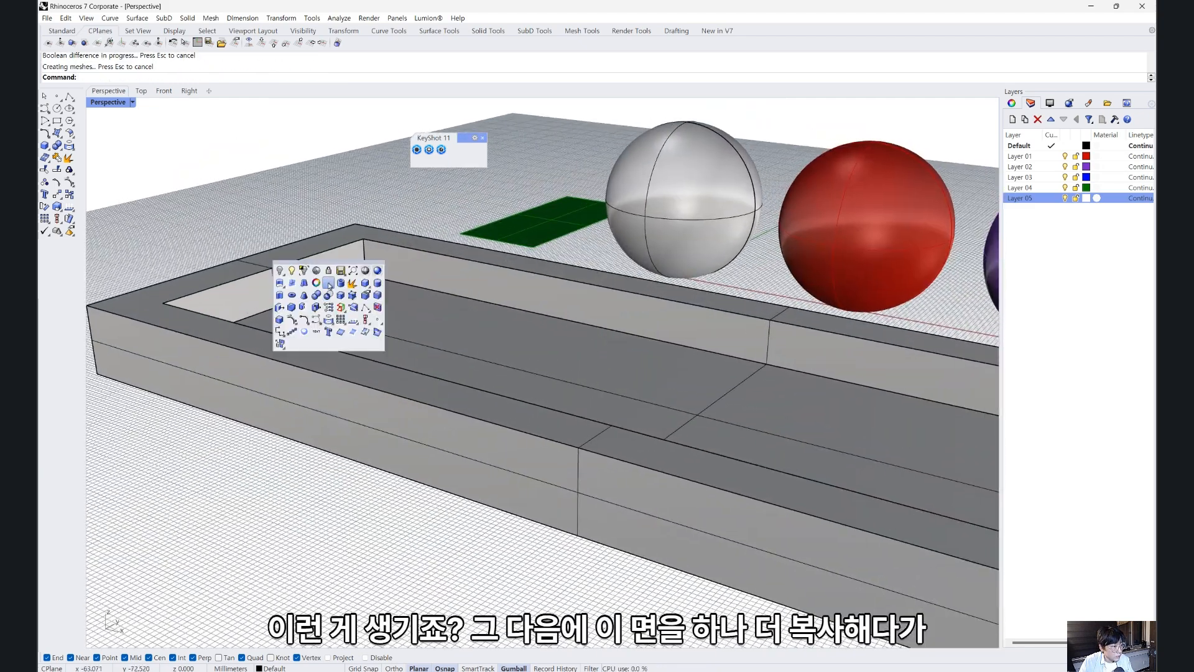
left_click(353, 284)
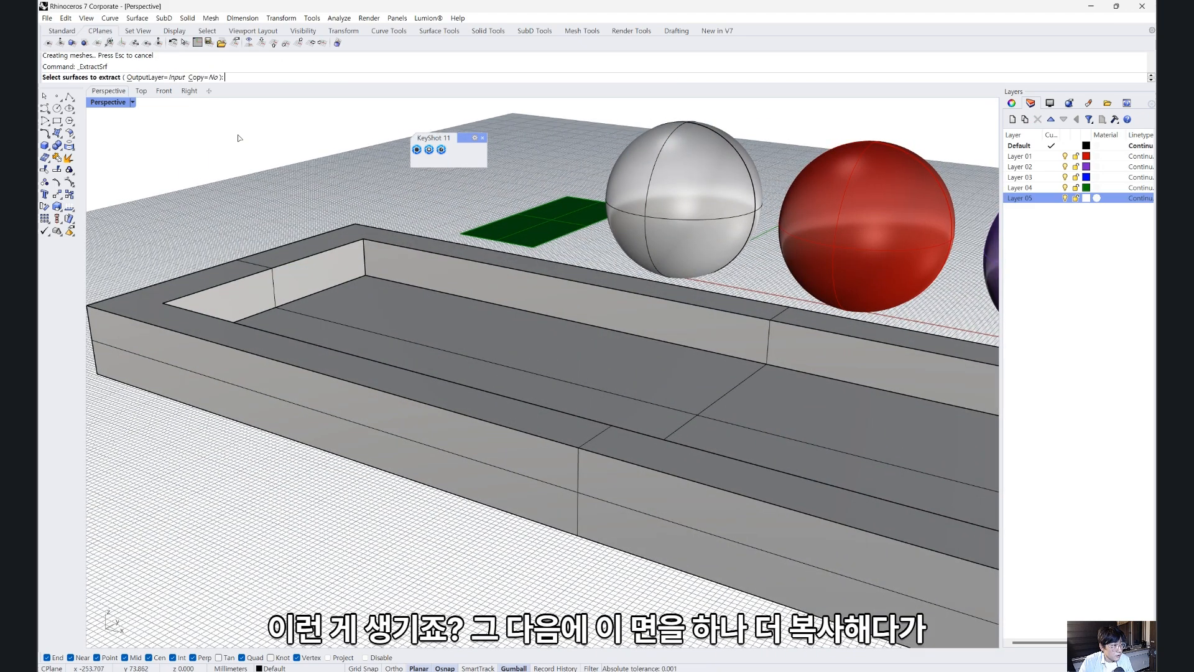
left_click(200, 77)
left_click(367, 317)
key("Return")
right_click_drag(547, 367, 593, 346)
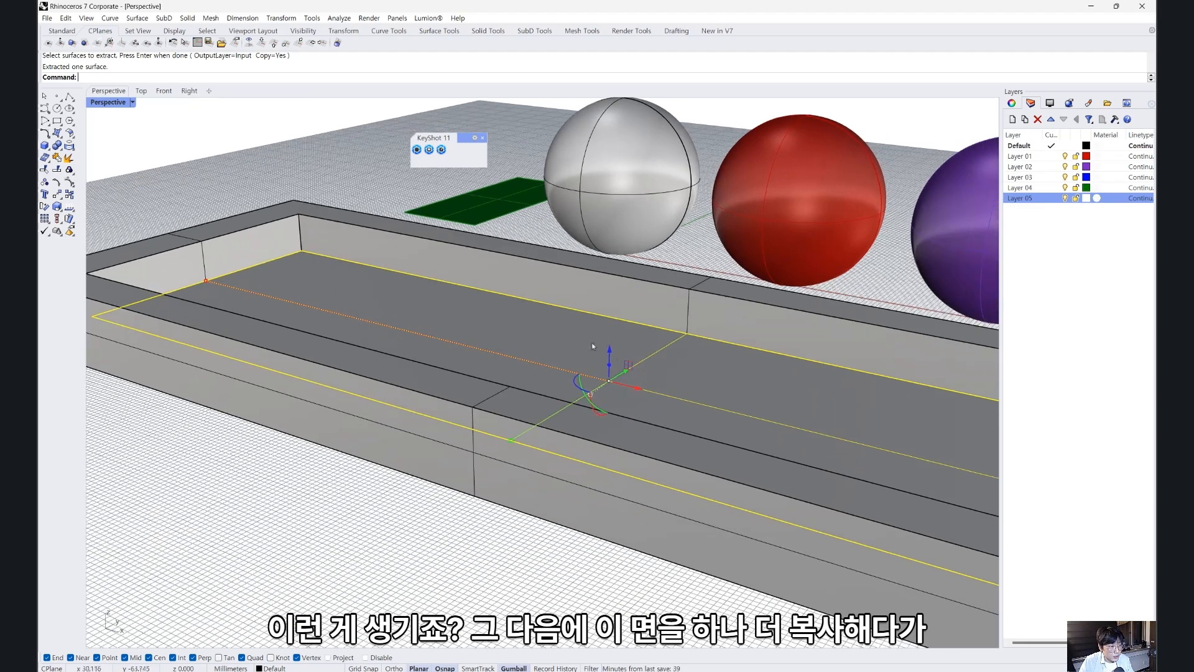
left_click_drag(609, 356, 610, 322)
- Duplicate the tray together with its water surface and place the copy alongside, on the side away from the spheres
scroll(610, 333, "down", 4)
right_click_drag(627, 384, 526, 366)
left_click(454, 455, "shift")
scroll(457, 445, "down", 4)
right_click_drag(560, 311, 484, 324)
left_click_drag(486, 311, 303, 321, "alt")
left_click(357, 443)
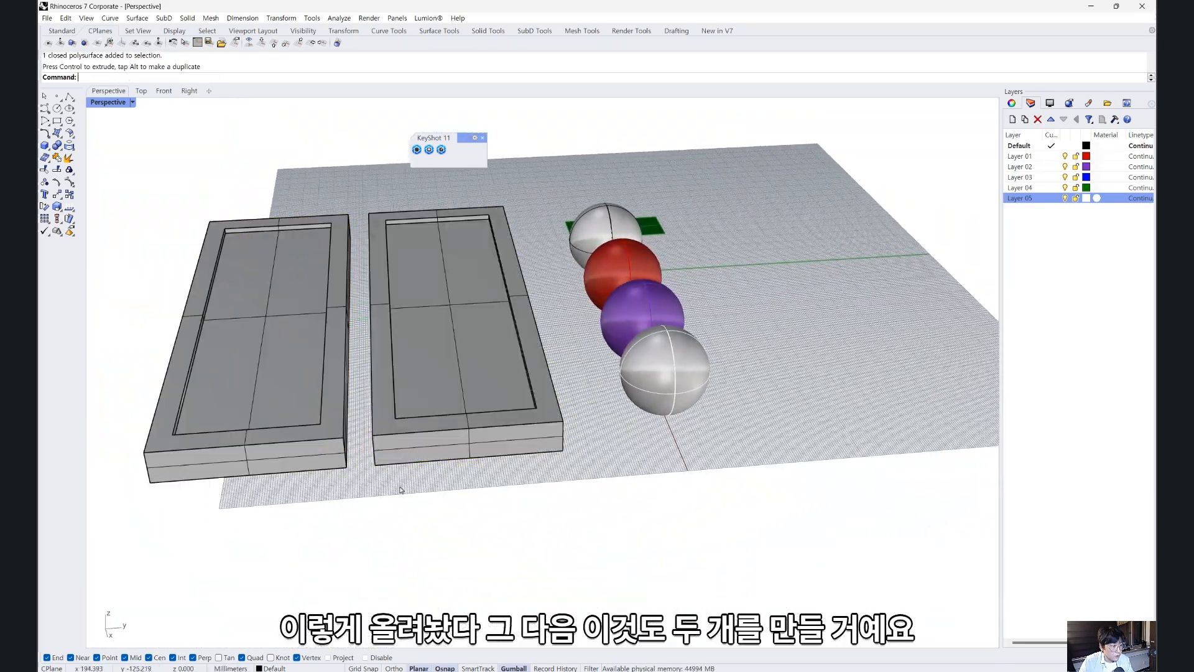
- Create Layer 06 and move the water surface of the tray farther from the spheres onto it
right_click_drag(346, 437, 447, 436, "shift")
scroll(447, 435, "up", 5)
left_click(367, 376)
right_click(1026, 250)
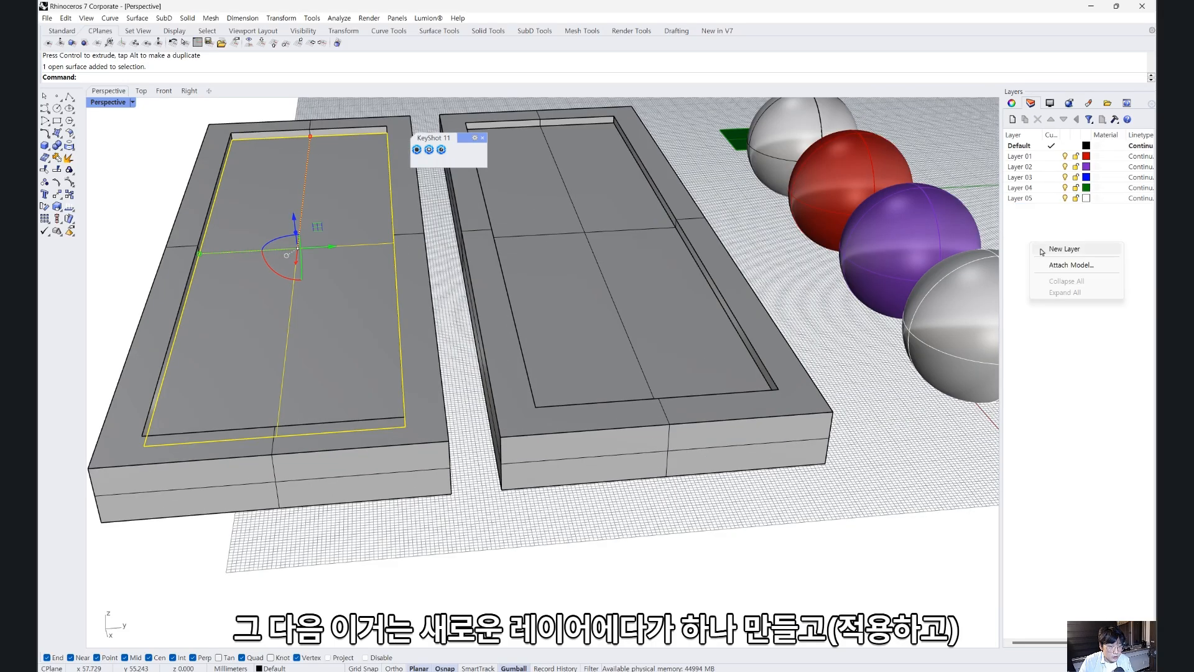
left_click(1052, 248)
right_click(1032, 208)
left_click(1073, 395)
left_click(913, 482)
right_click_drag(884, 472, 902, 524, "shift")
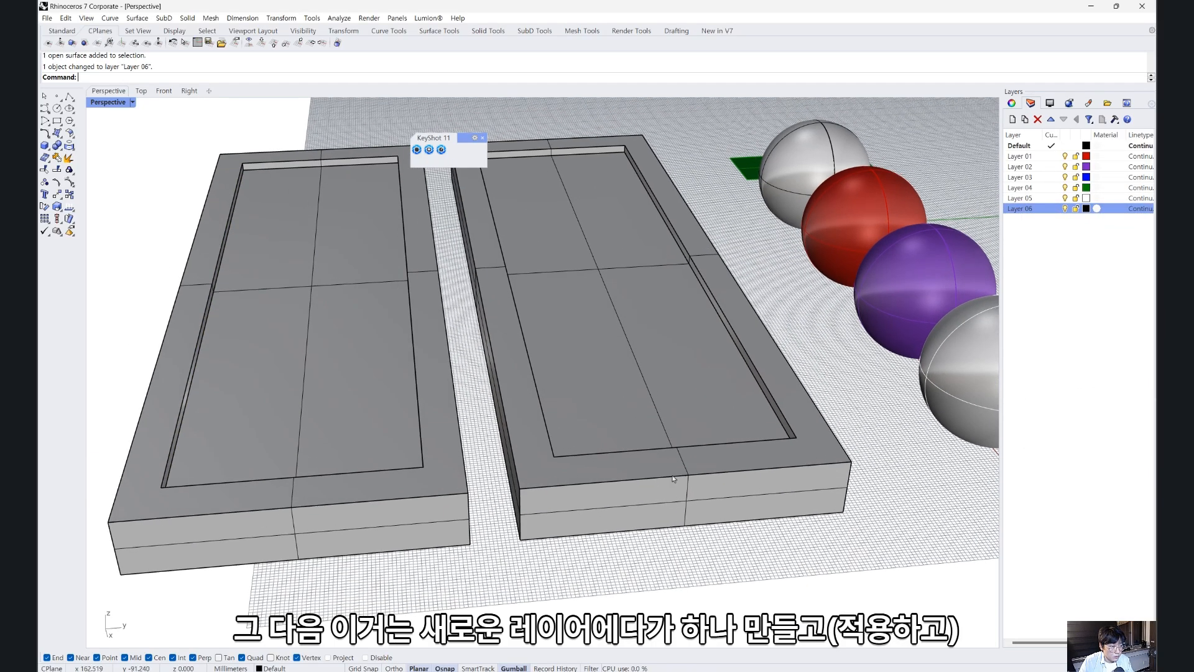
- Create Layer 07 and move the water surface of the tray nearer the spheres onto it
left_click(721, 398)
right_click(1047, 251)
left_click(1060, 258)
right_click(1055, 222)
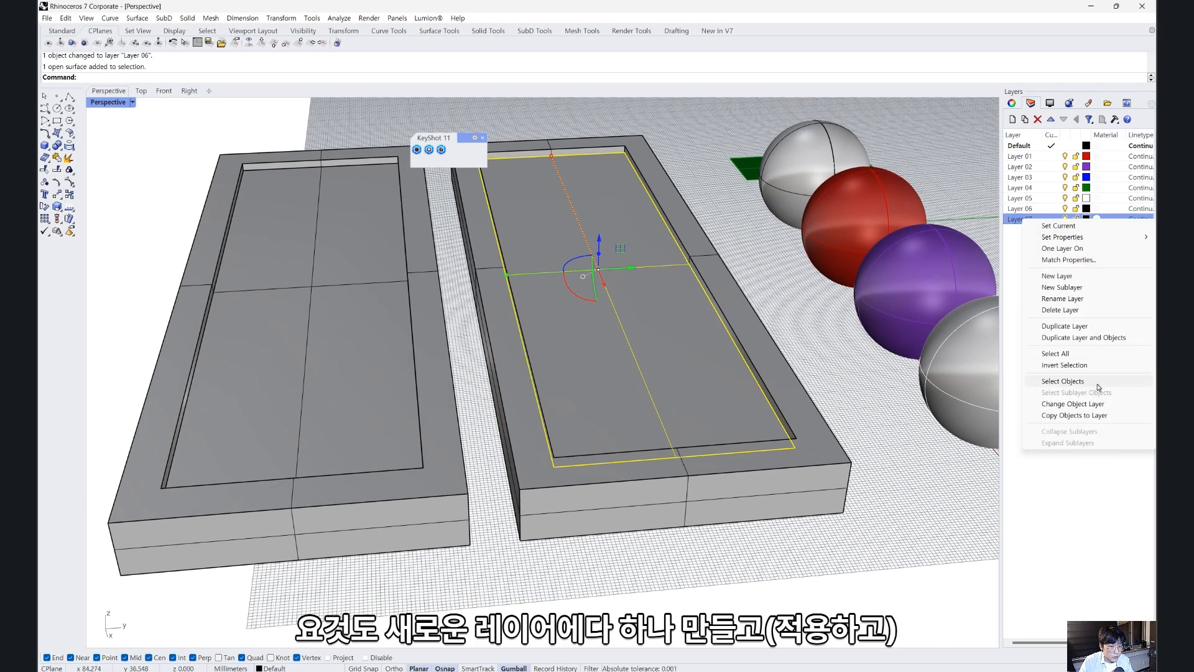
left_click(1100, 404)
left_click(654, 550)
- Create Layer 08 and move both tray bodies onto it
right_click_drag(655, 550, 778, 507, "shift")
left_click(724, 469)
left_click(572, 490, "shift")
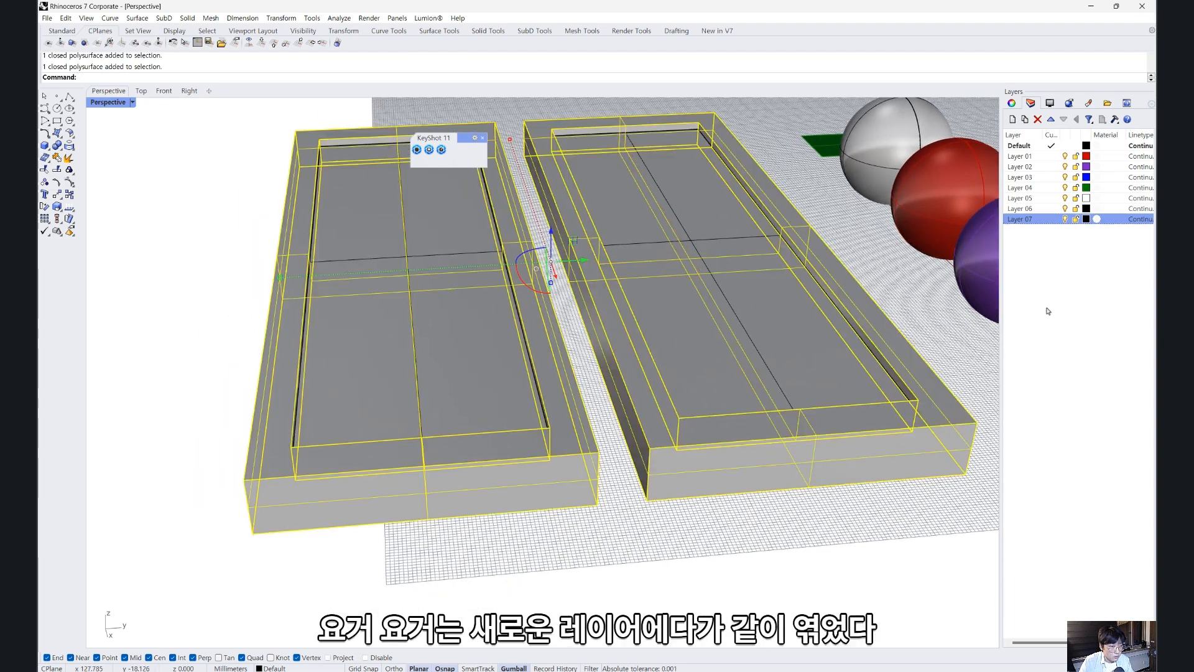
right_click(1058, 292)
left_click(1072, 303)
right_click(1055, 232)
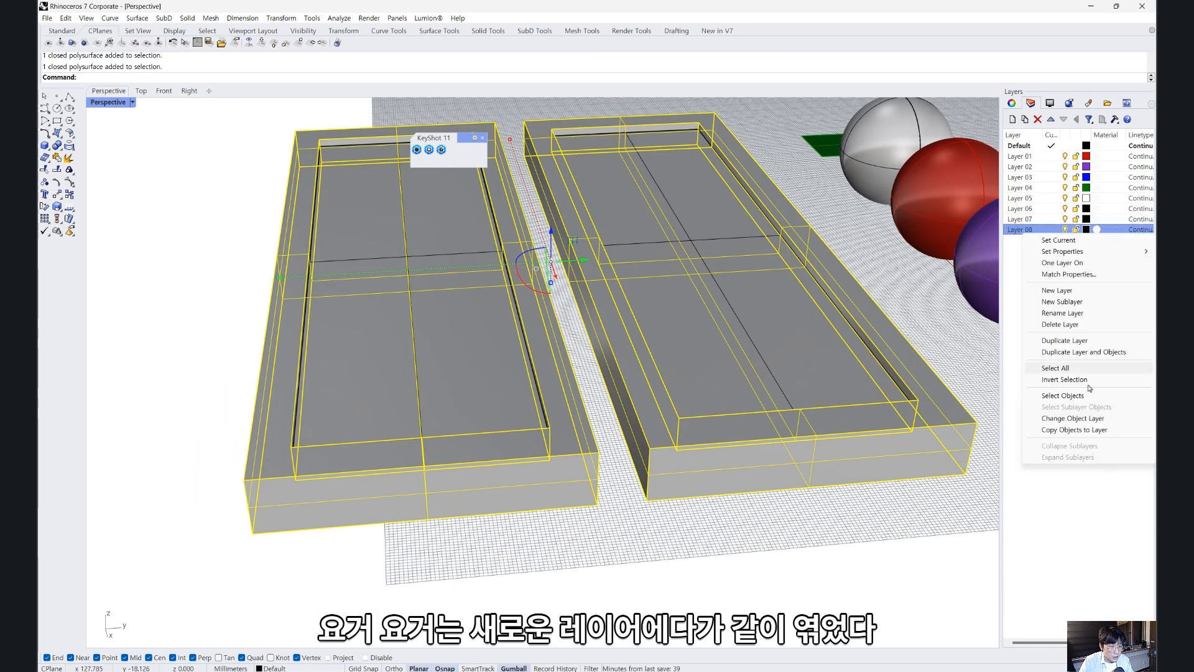
left_click(1073, 418)
left_click(736, 502)
right_click_drag(736, 502, 714, 409)
scroll(714, 409, "down", 5)
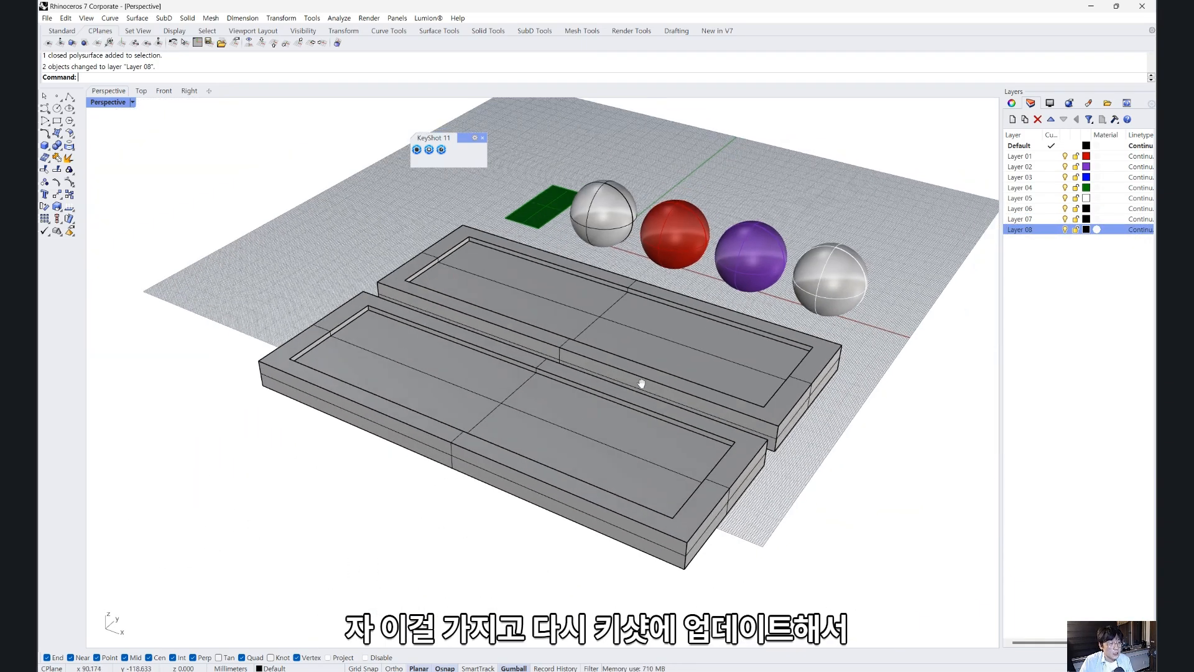
- Update the KeyShot scene from Rhino with the two trays, resuming the paused real-time render so the live link works
left_click(428, 150)
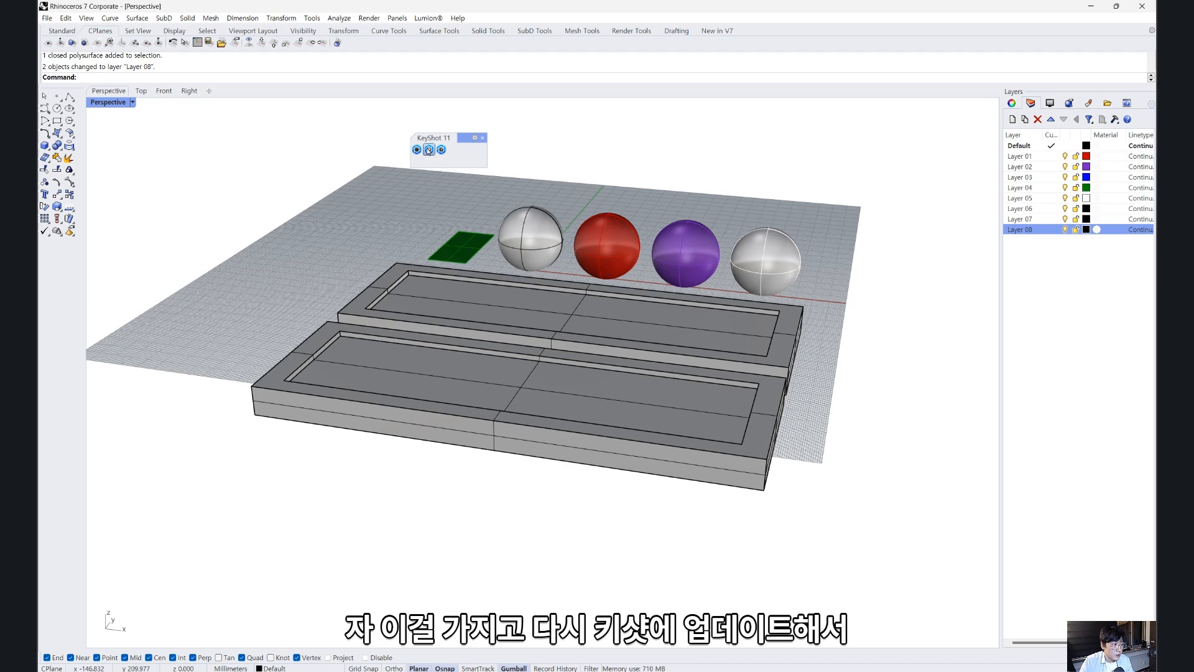
key("alt+Tab")
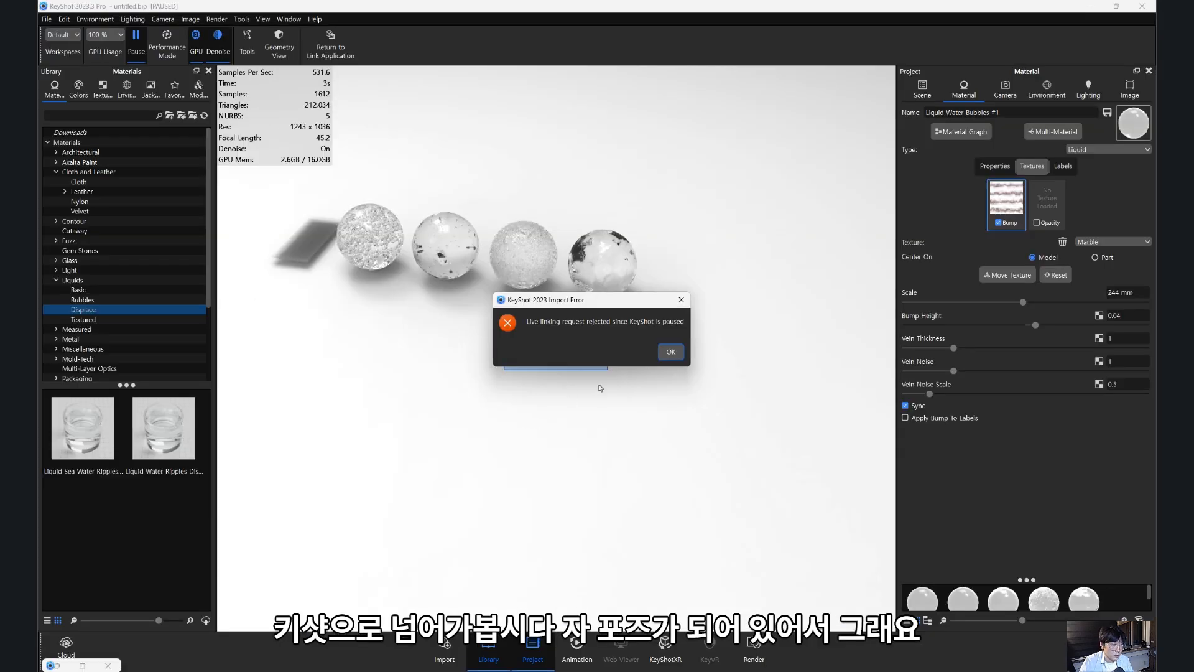
left_click(671, 352)
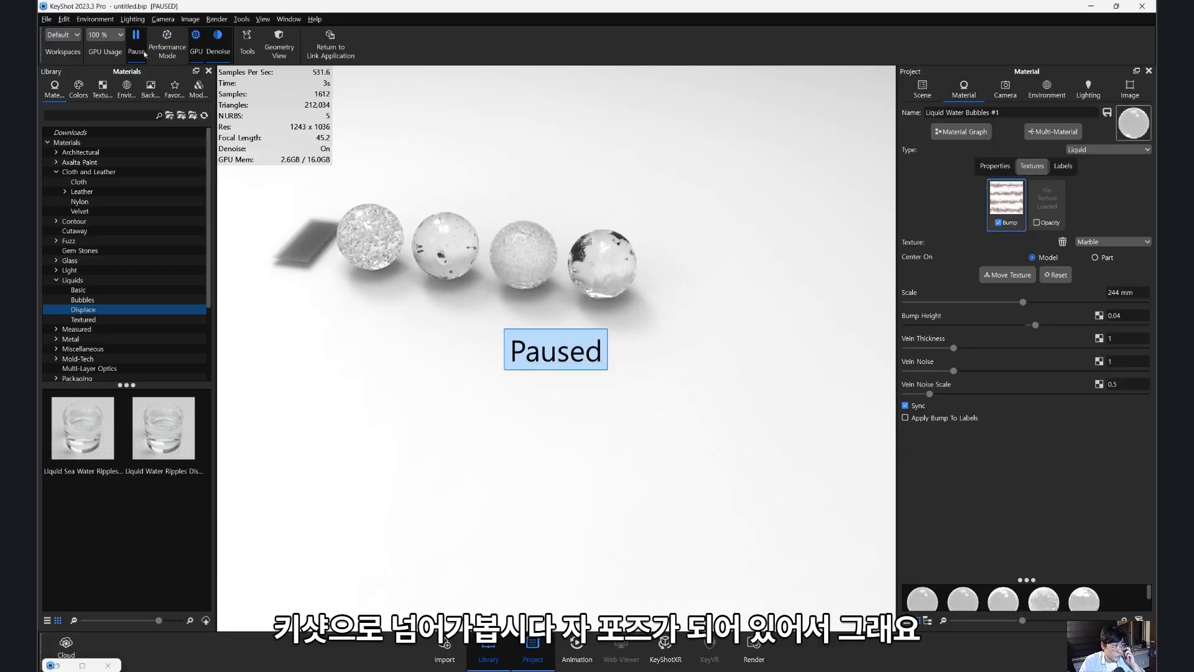
key("alt+Tab")
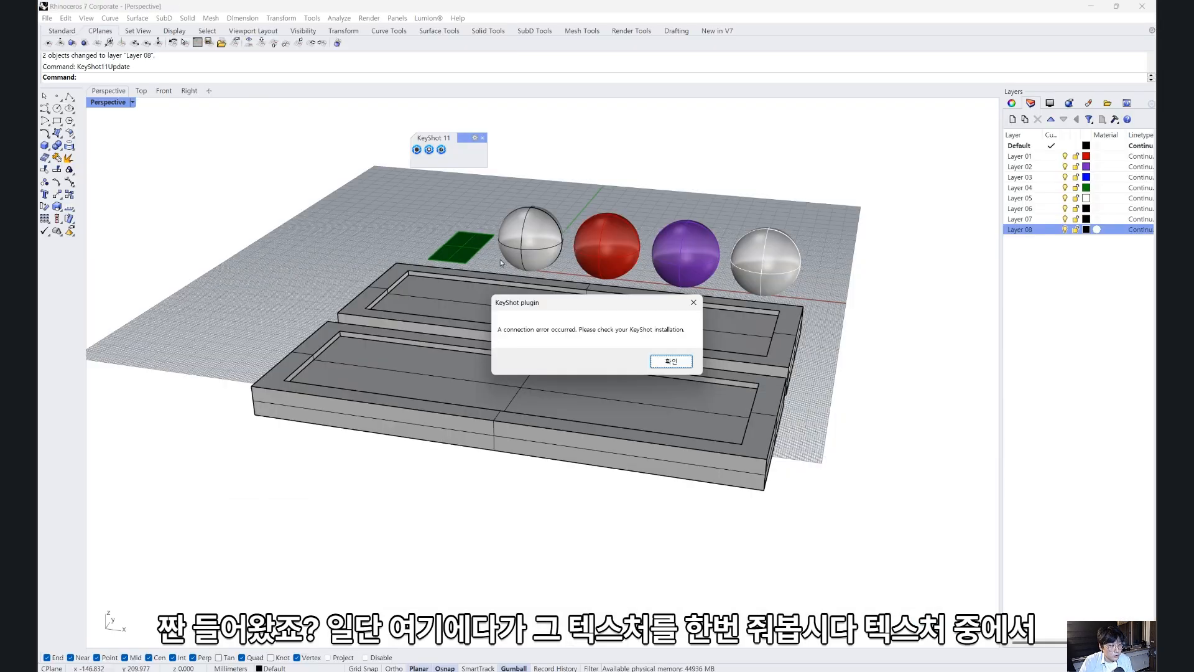
left_click(662, 365)
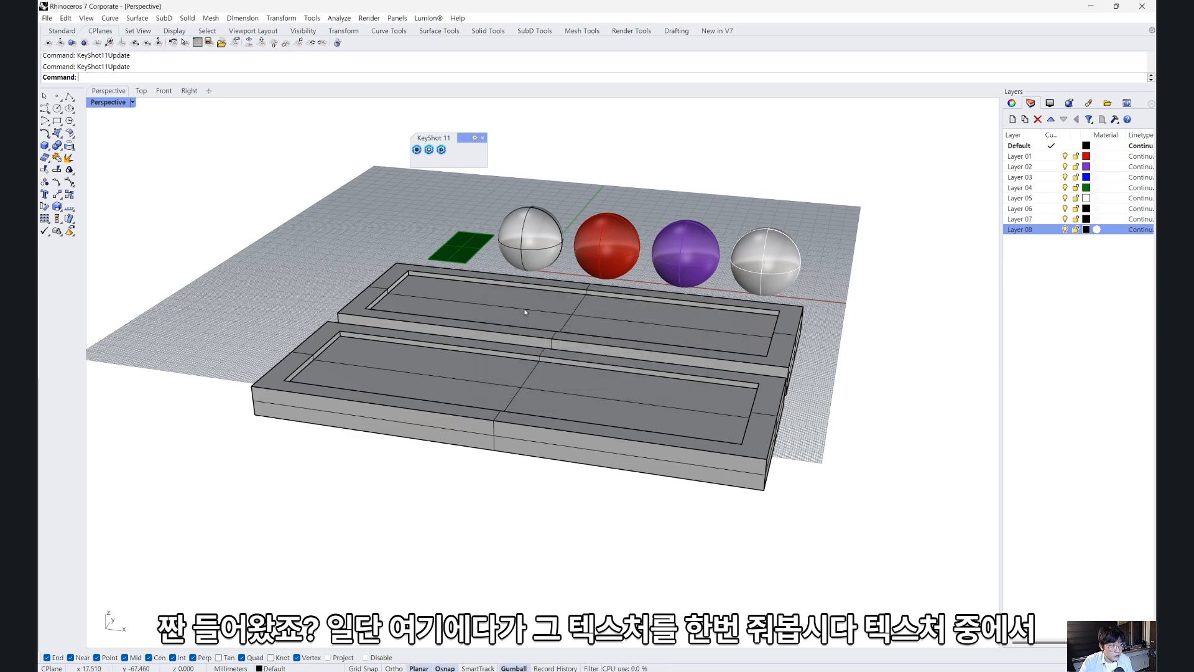
key("alt+Tab")
scroll(647, 362, "up", 4)
left_click_drag(647, 362, 663, 364)
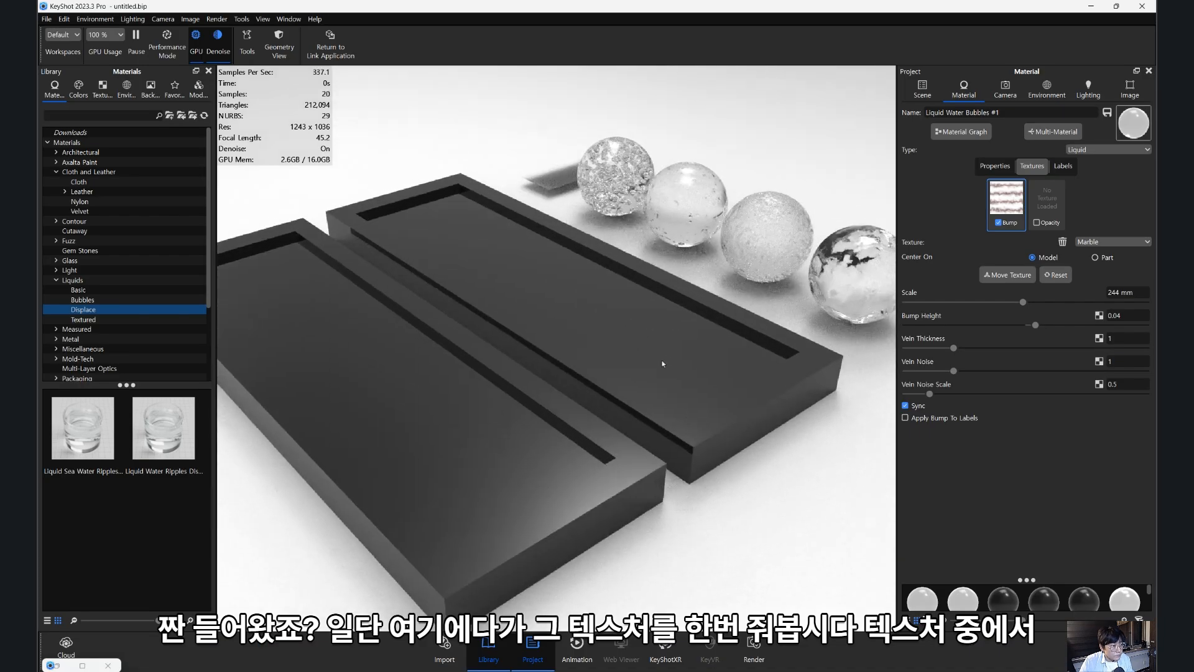
- Apply the wood image junckers-2strip-oak-driftwoodgrey.jpg from the 6주차-투명체 folder to the tray bodies as a Diffuse texture
left_click(702, 456)
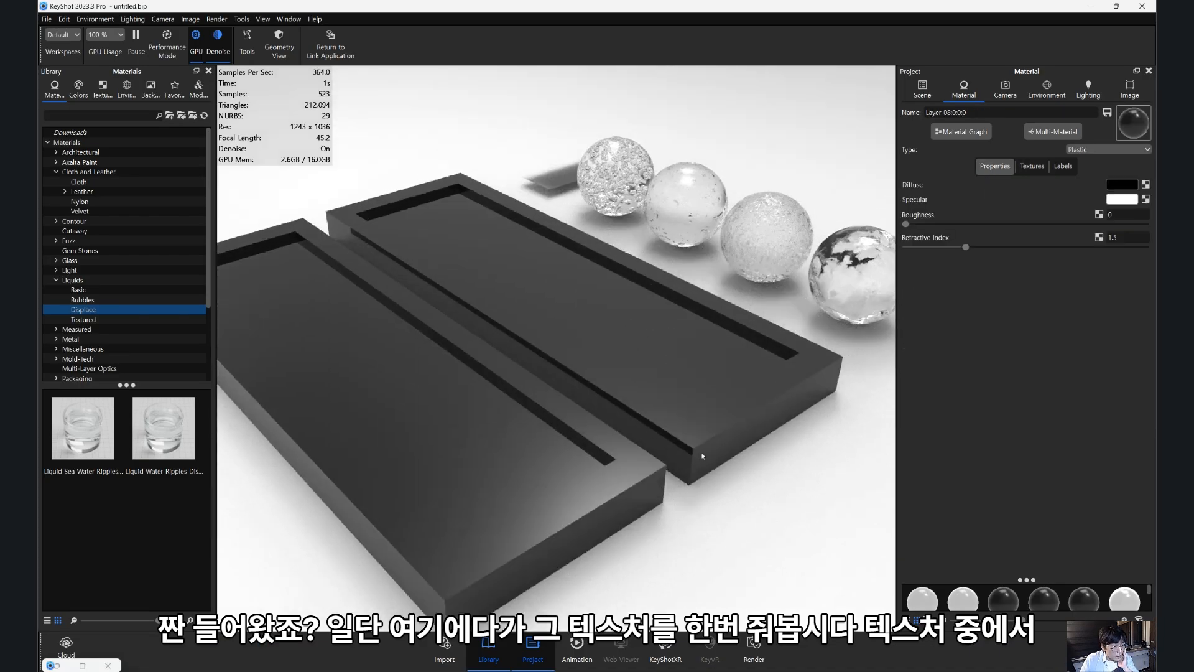
key("alt+Tab")
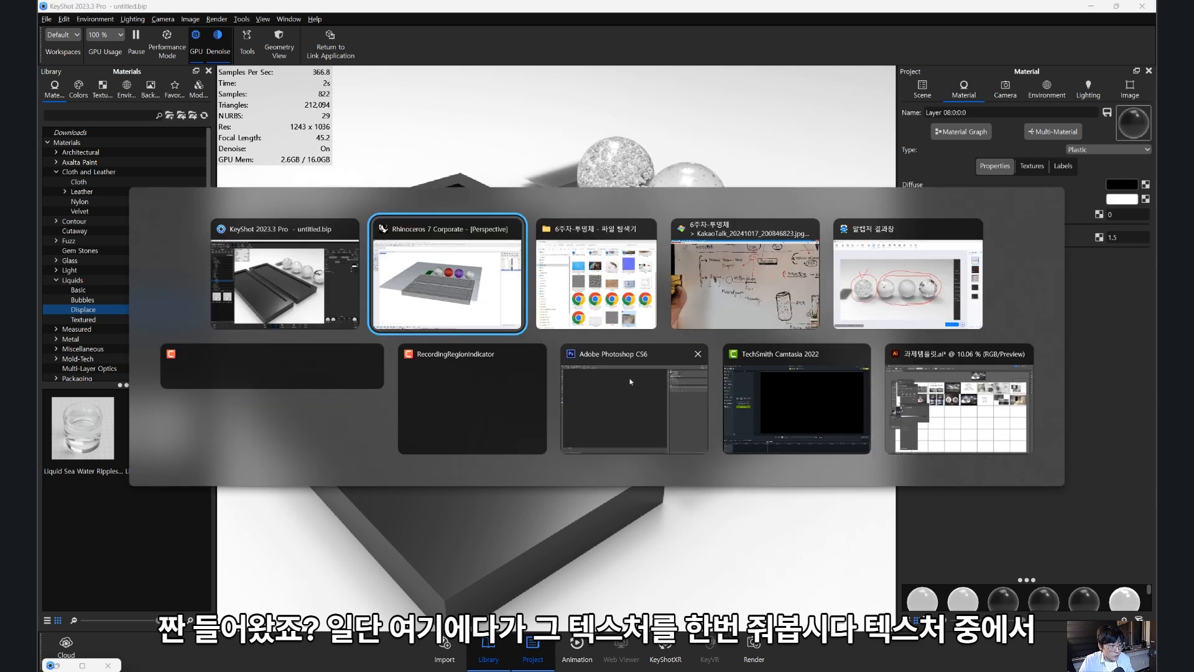
left_click(614, 315)
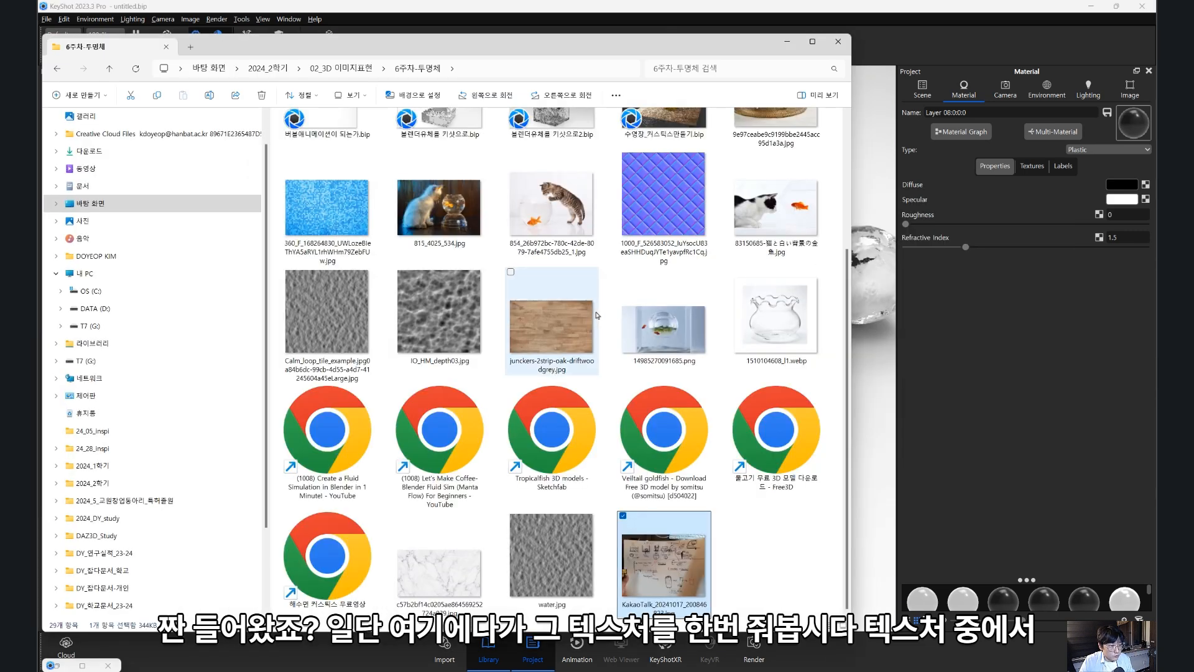
scroll(597, 320, "up", 3)
scroll(597, 320, "down", 3)
left_click(592, 328)
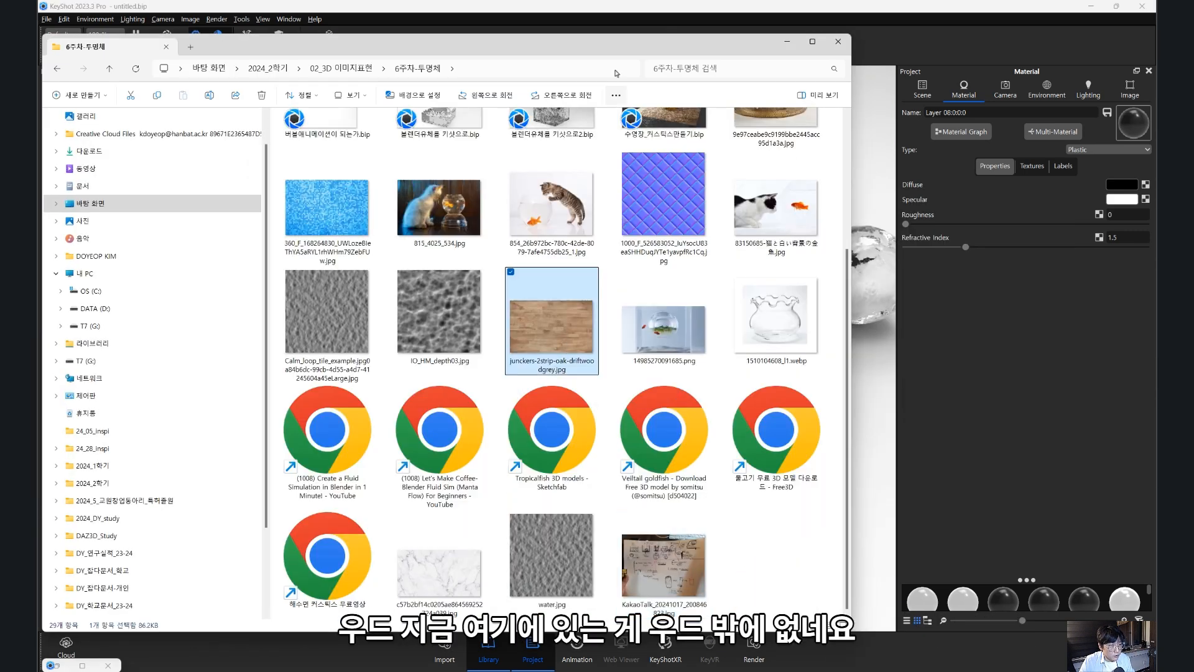
left_click_drag(619, 50, 392, 35)
left_click_drag(292, 327, 696, 449)
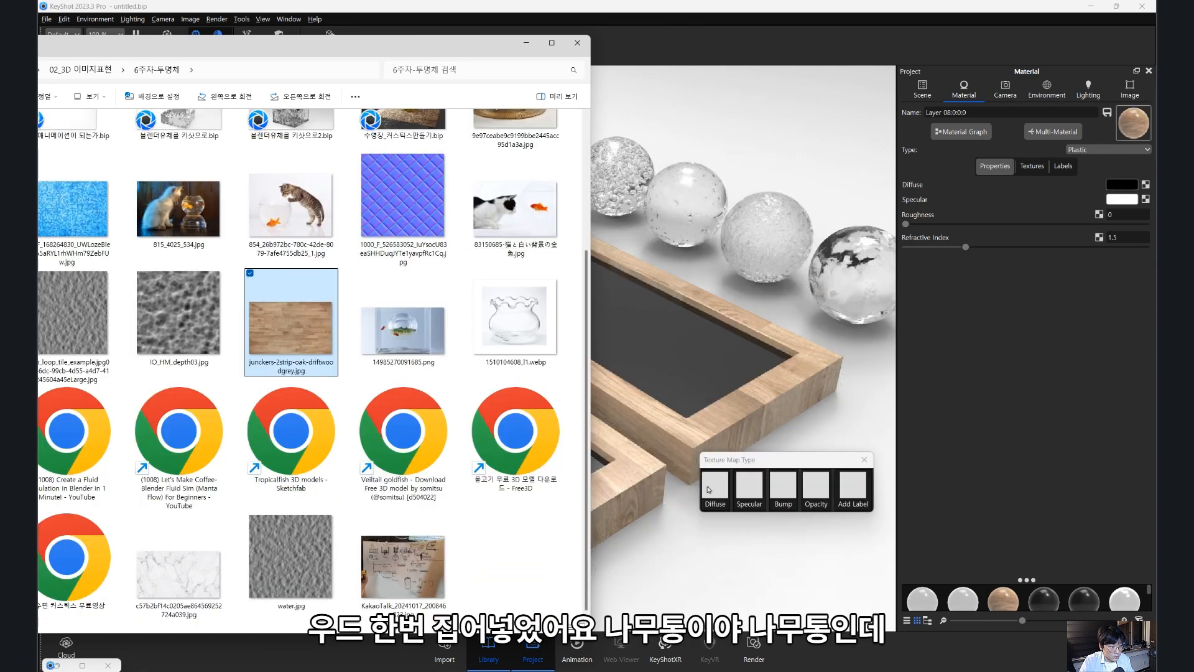
left_click(717, 484)
left_click_drag(583, 395, 663, 296)
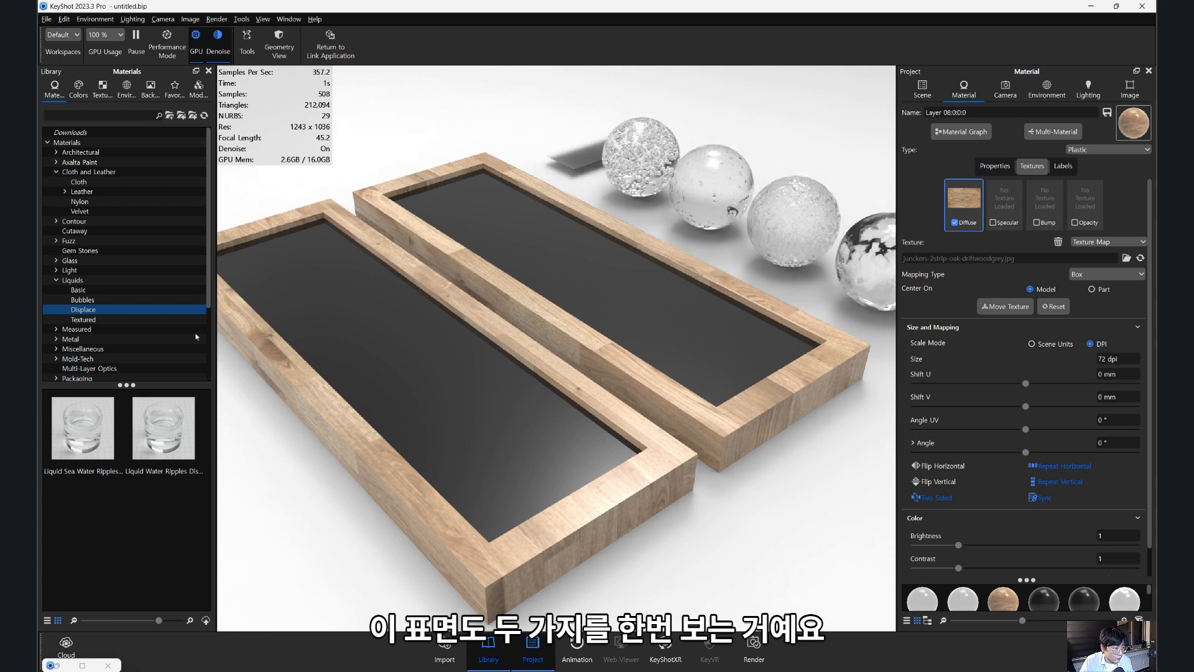
- Try the Liquid Sea Water Ripples material from the Displace liquids on the water surface of the tray farther from the spheres
left_click(73, 280)
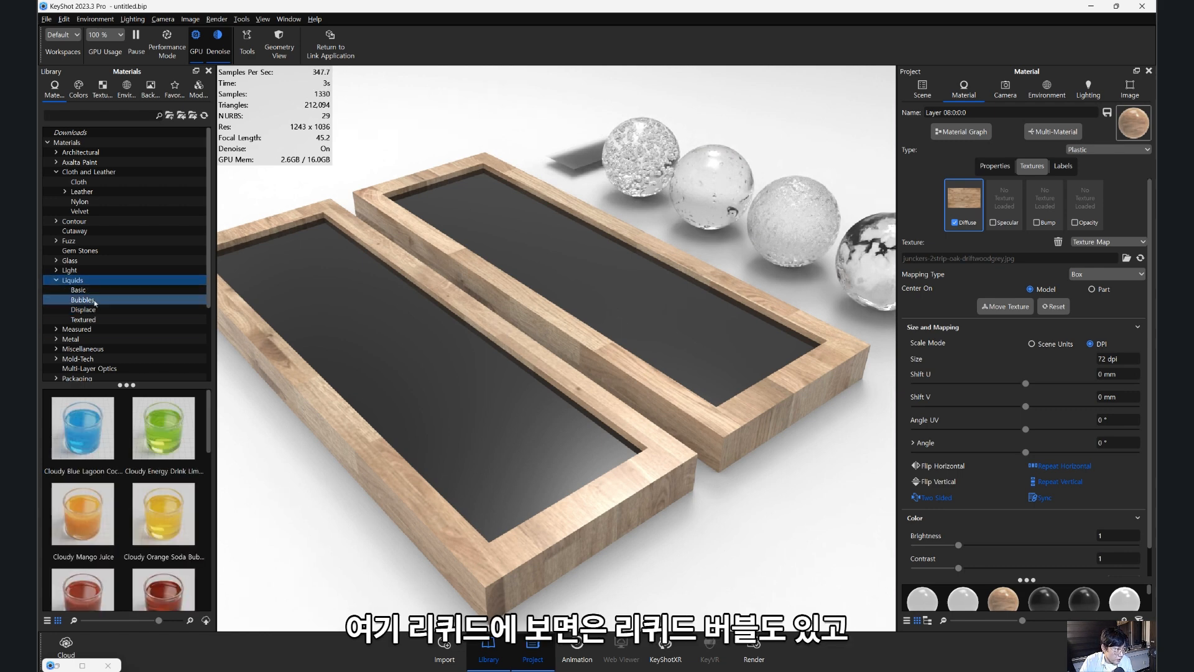
left_click(98, 310)
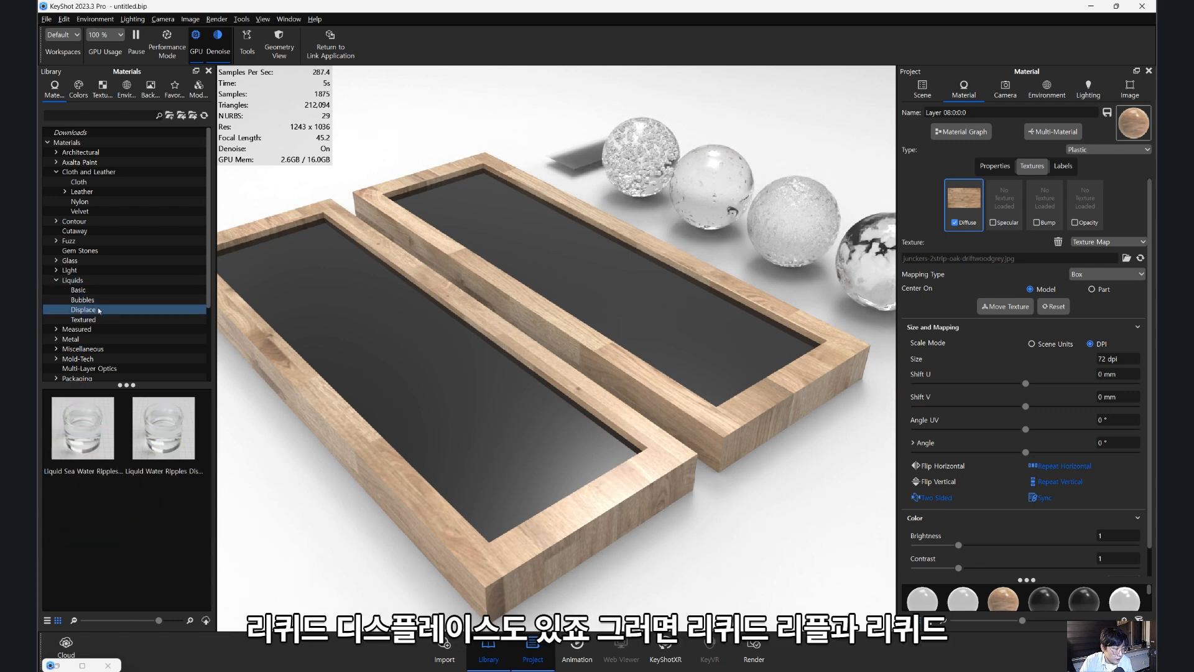
left_click(109, 410)
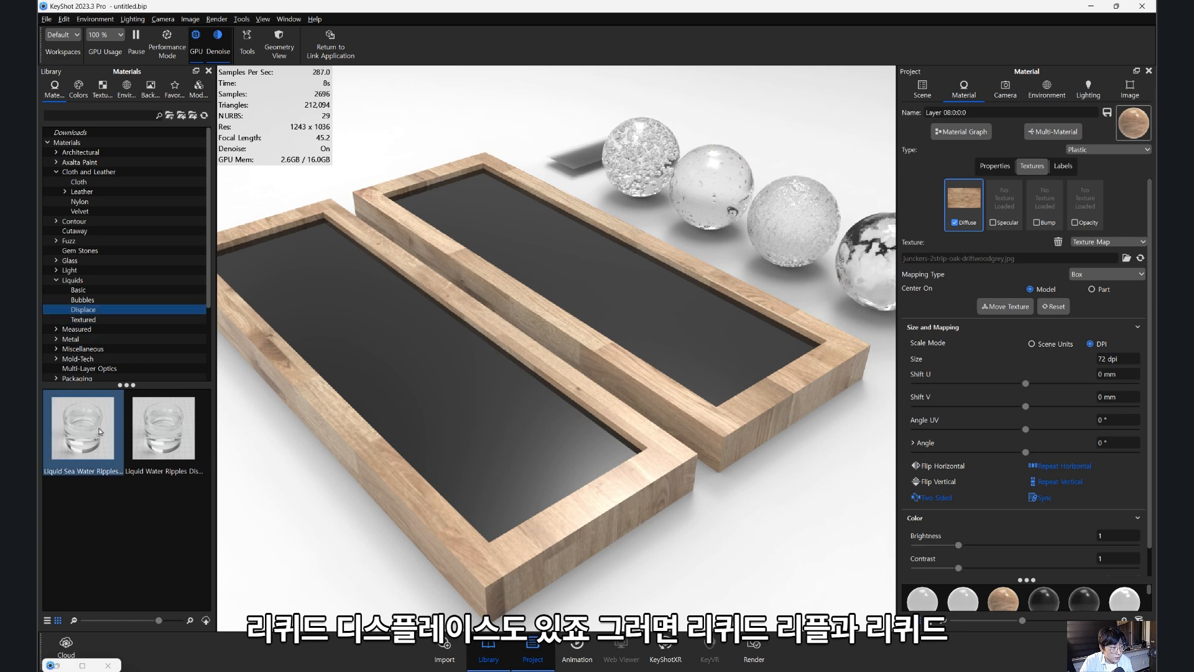
left_click(148, 427)
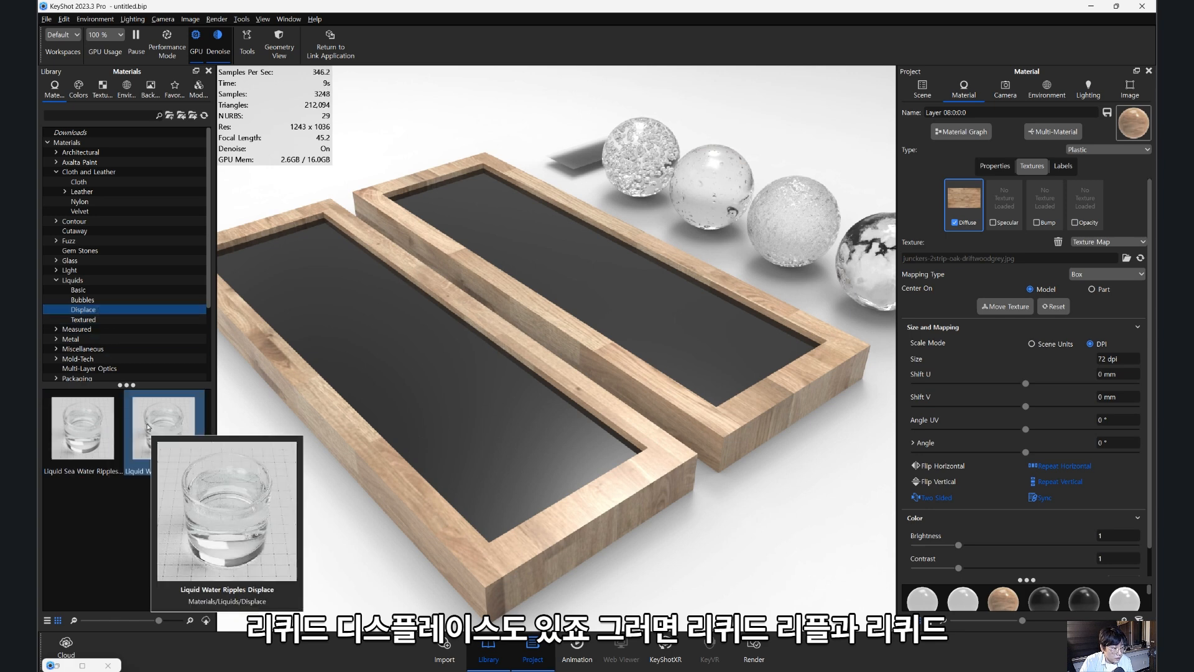
left_click_drag(93, 435, 253, 336)
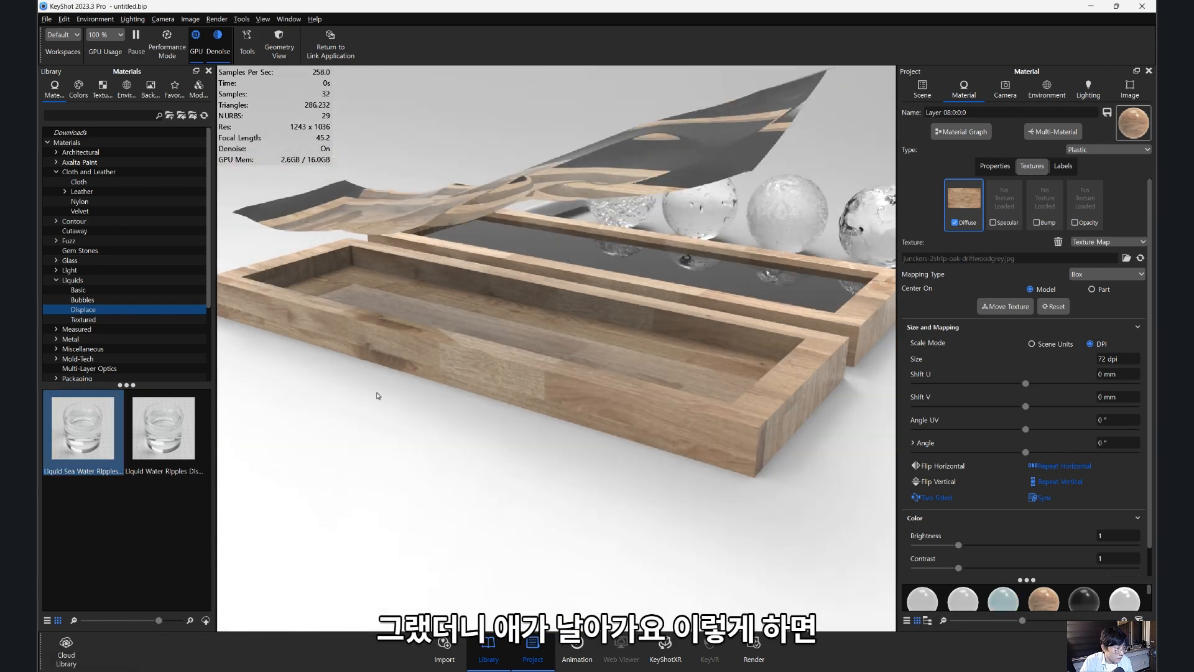
left_click_drag(486, 281, 486, 301)
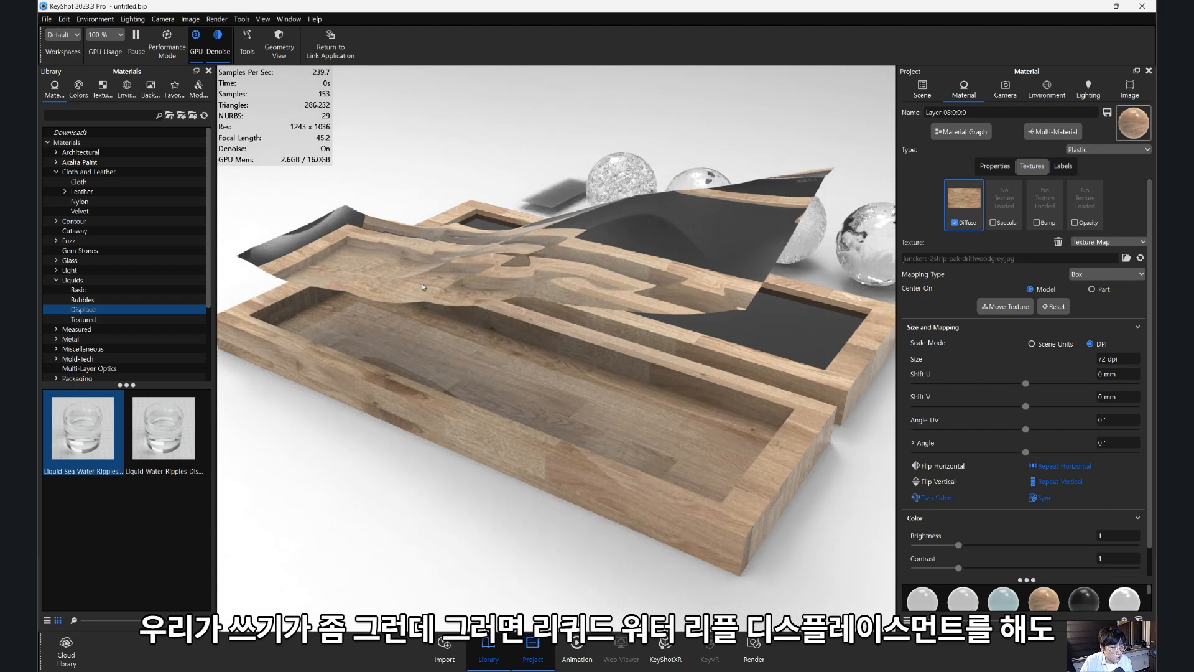
- Apply the Liquid Water Ripples Displace material to the water surface of the tray farther from the spheres
left_click(171, 455)
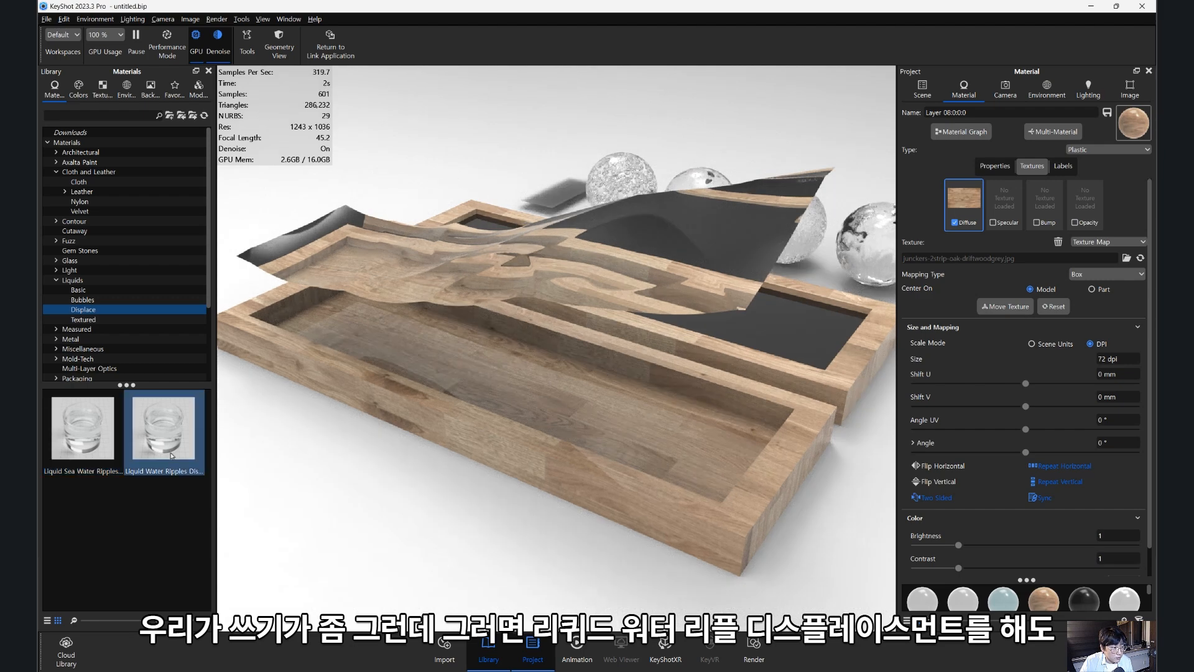
left_click_drag(171, 455, 372, 255)
left_click_drag(409, 311, 429, 285)
- Check the textures of the Liquid Water Ripples Displace material on the water surface and open its material graph
double_click(445, 267)
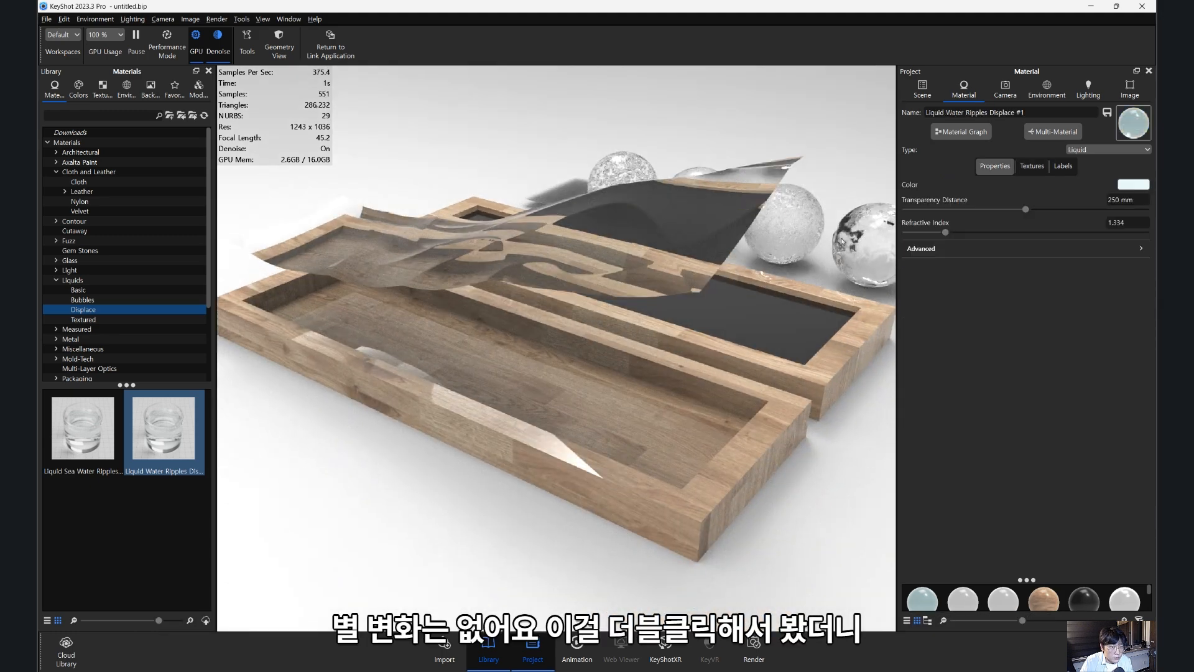
left_click(1032, 167)
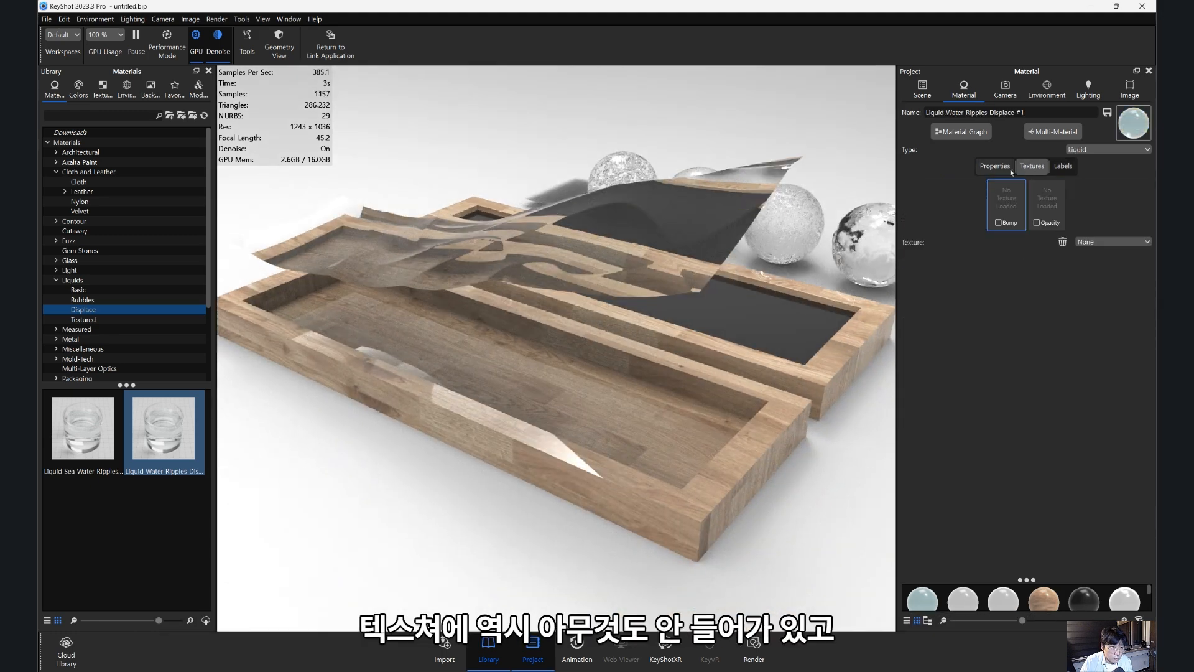
left_click(969, 133)
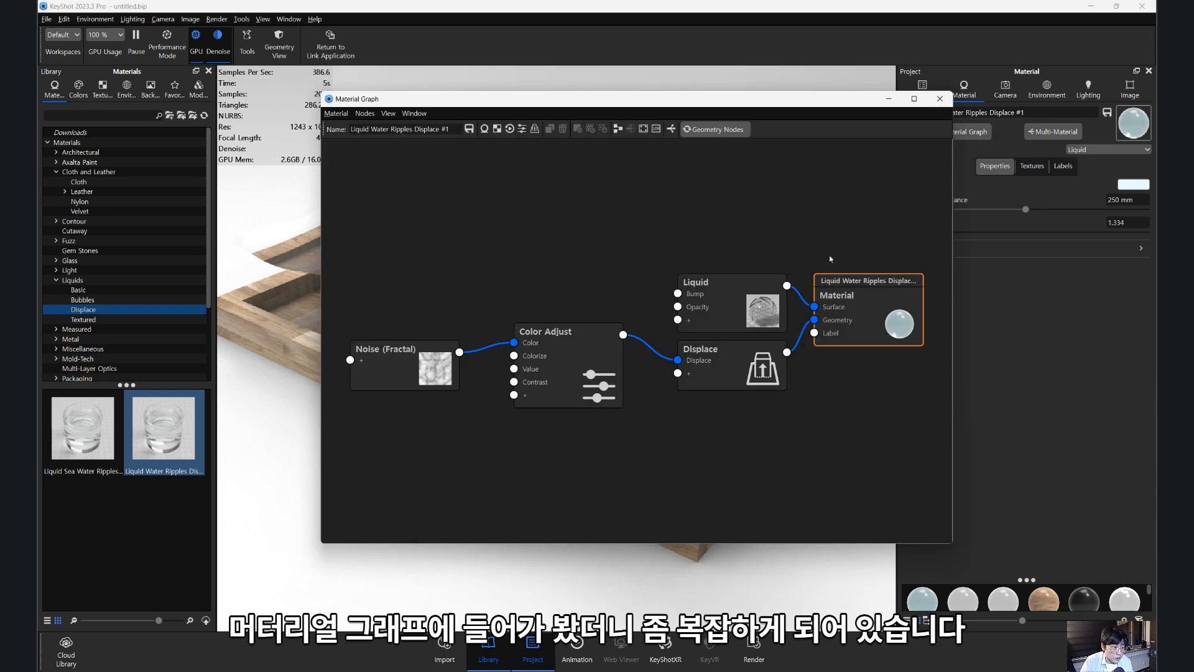
- Spread out the Material, Liquid, Displace, Color Adjust and Noise (Fractal) nodes in the material graph
left_click_drag(832, 325, 832, 338)
left_click_drag(703, 283, 700, 244)
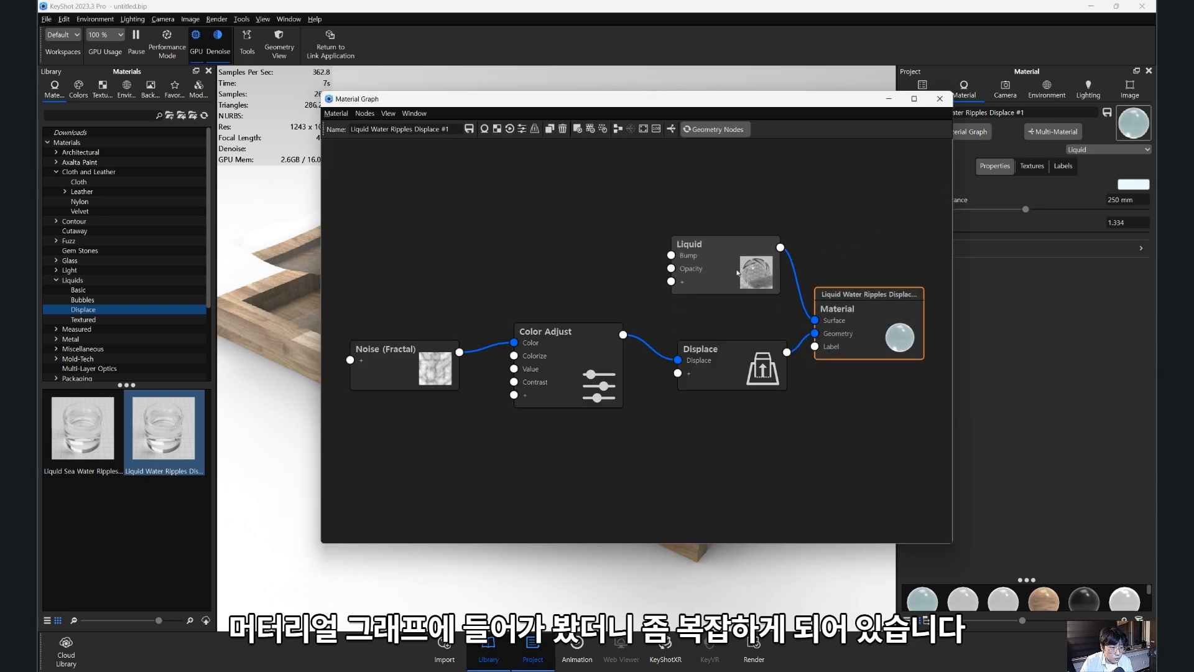
left_click_drag(715, 350, 705, 374)
left_click_drag(562, 394, 555, 375)
left_click_drag(398, 367, 398, 346)
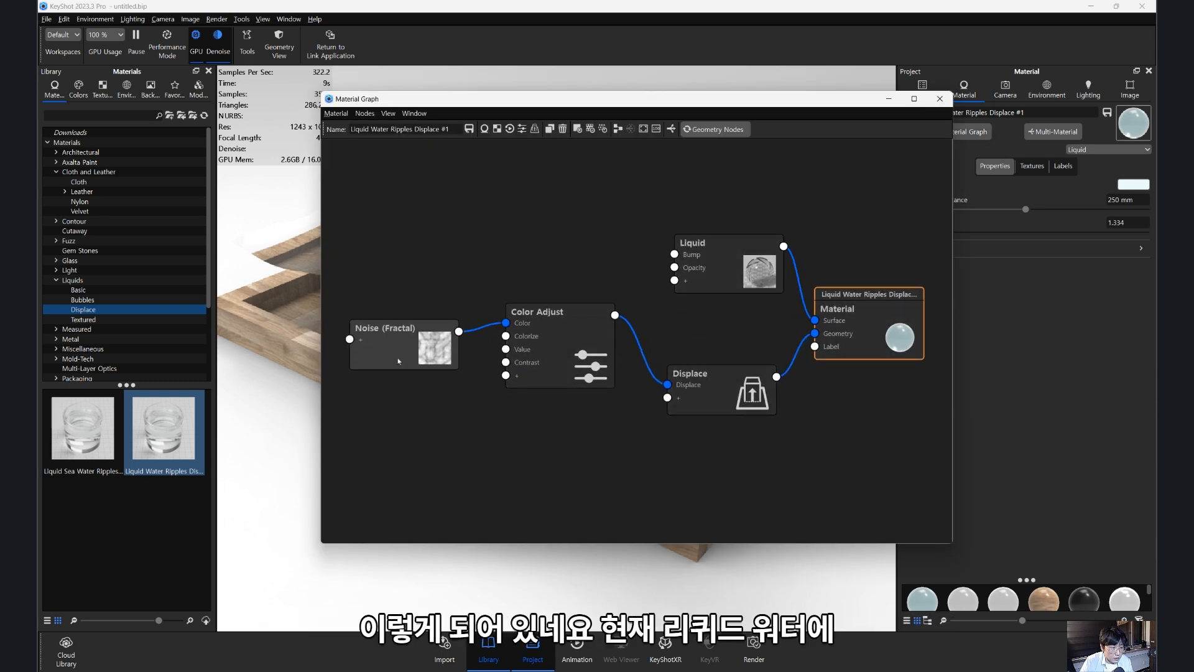
- Examine how the Noise (Fractal), Color Adjust and Displace nodes feed the Geometry input of the water material
scroll(875, 352, "up", 2)
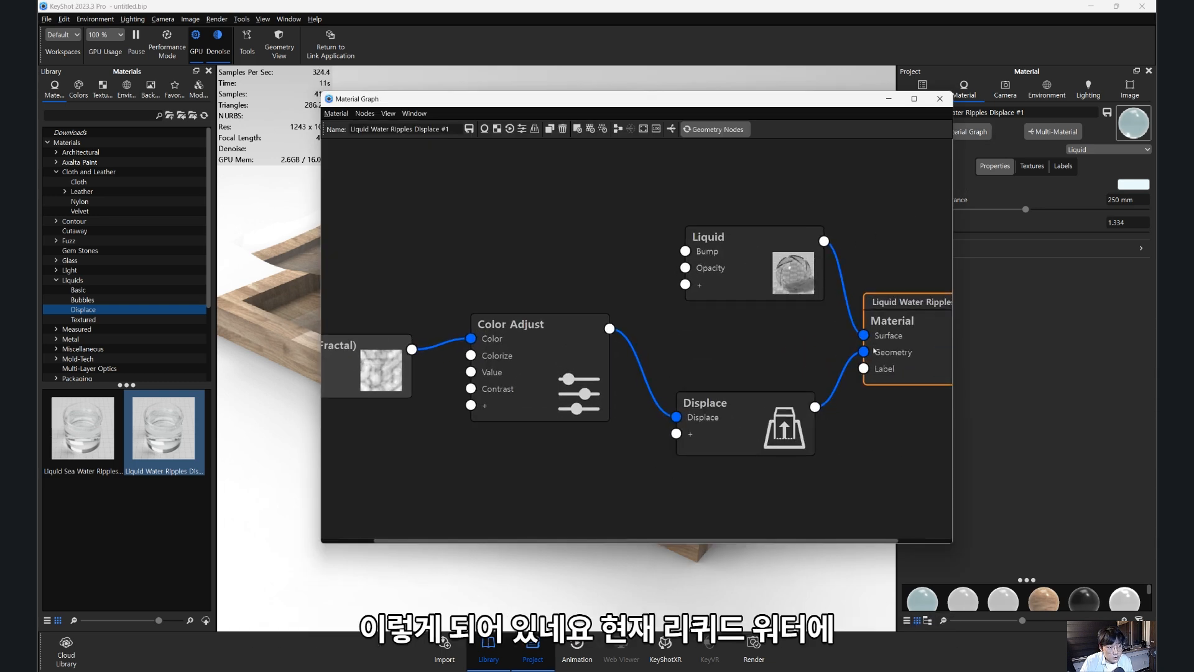
scroll(777, 342, "right", 3)
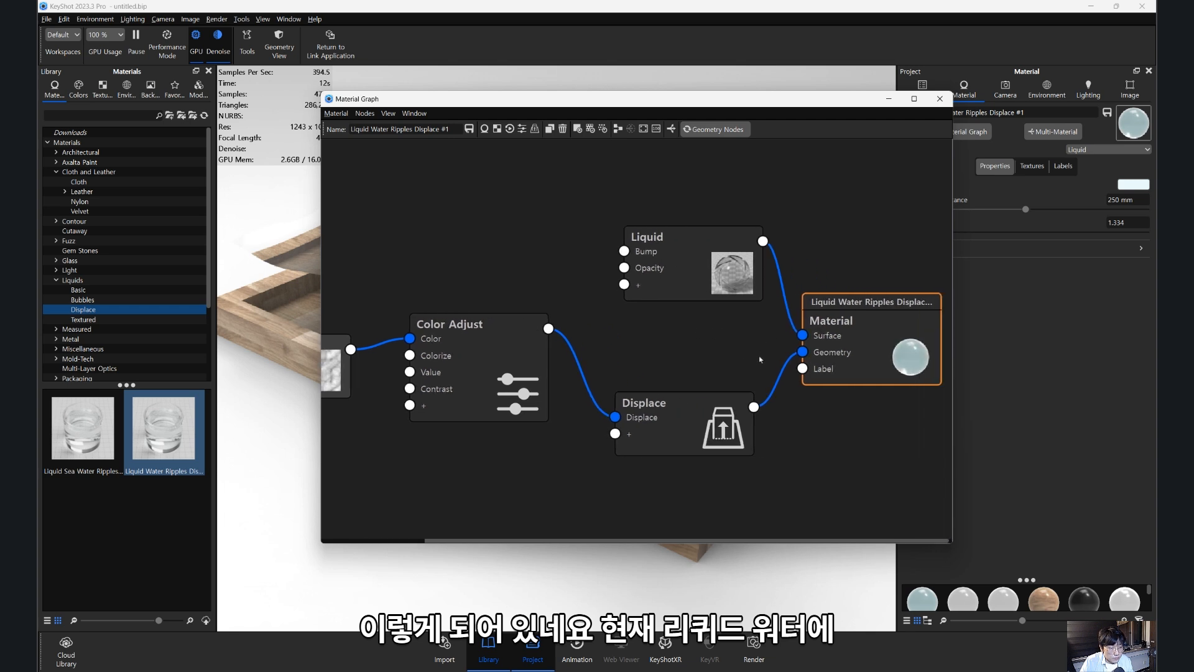
left_click_drag(708, 432, 711, 425)
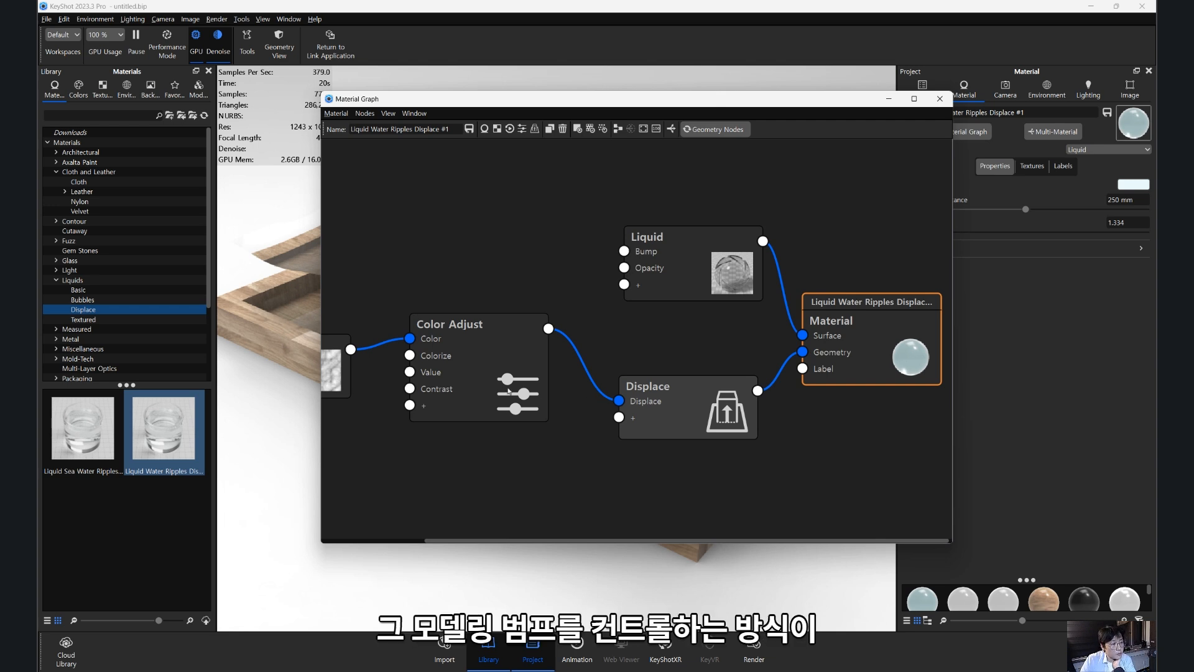
left_click_drag(508, 391, 524, 393)
middle_click_drag(576, 476, 714, 453)
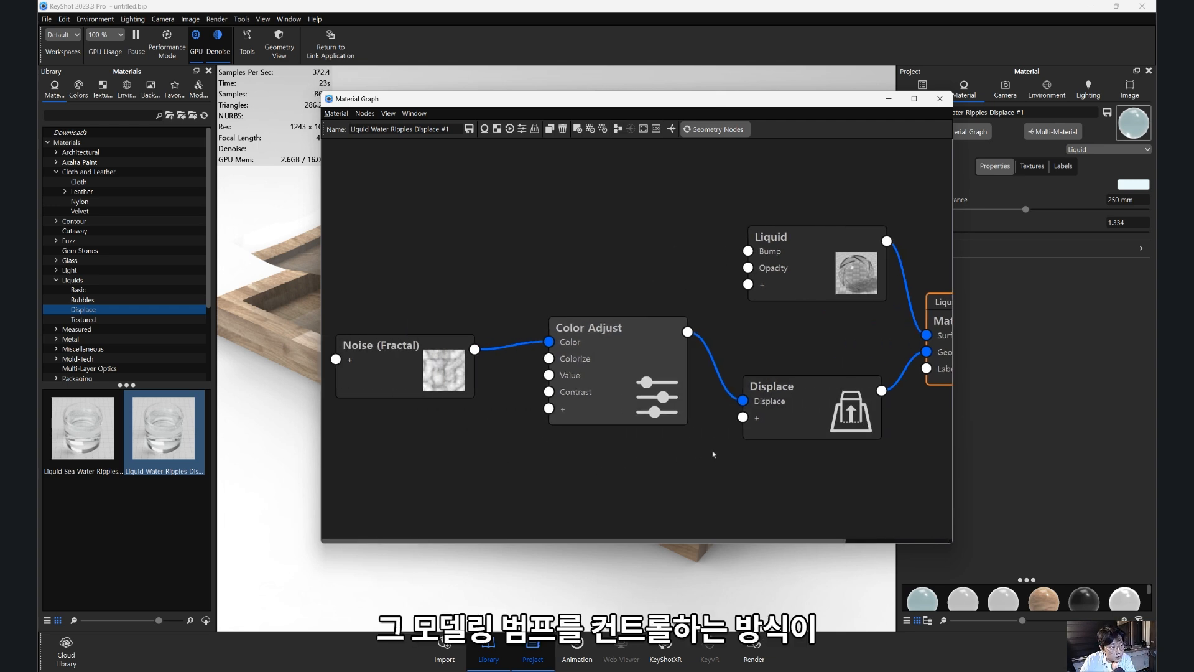
scroll(613, 432, "down", 3)
scroll(608, 426, "up", 6)
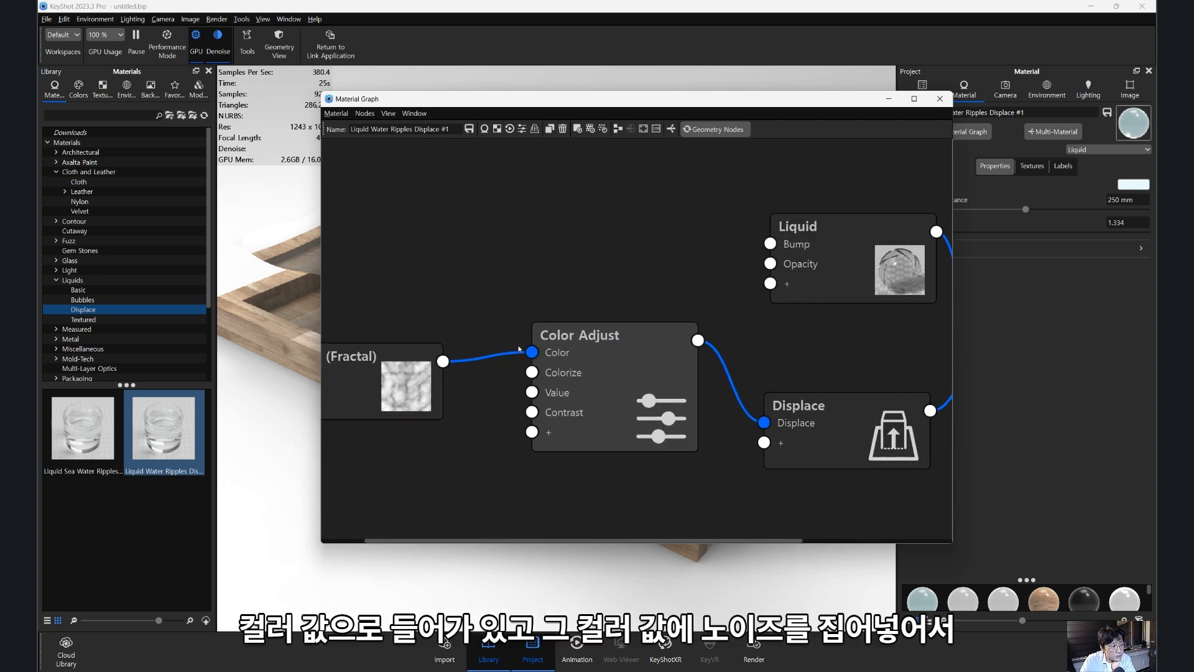
middle_click_drag(520, 350, 581, 350)
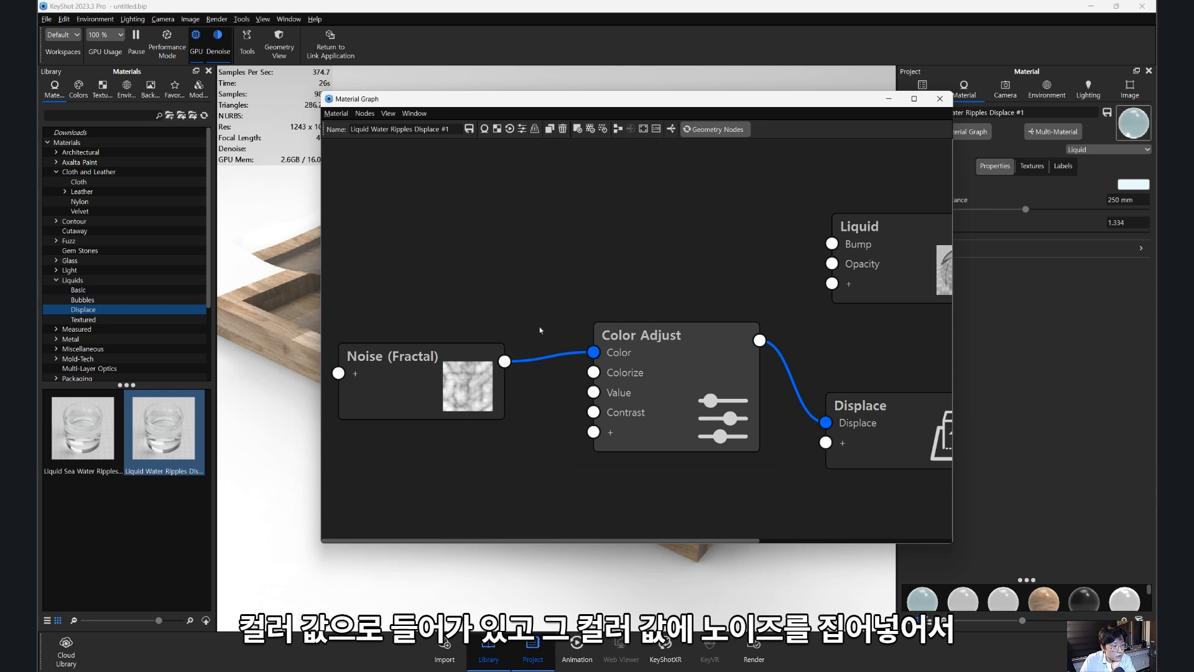
left_click(471, 403)
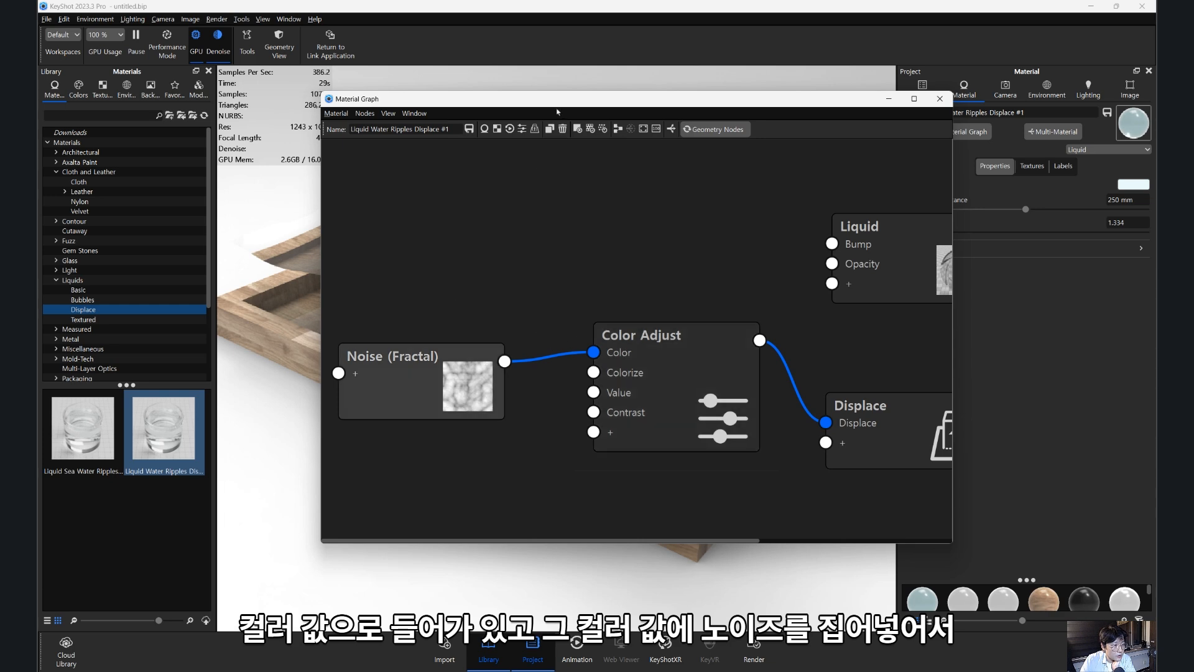
- Set the scale of the Noise (Fractal) node to 100 mm, keeping the tray's water surface visible beside the material graph
left_click_drag(561, 101, 543, 157)
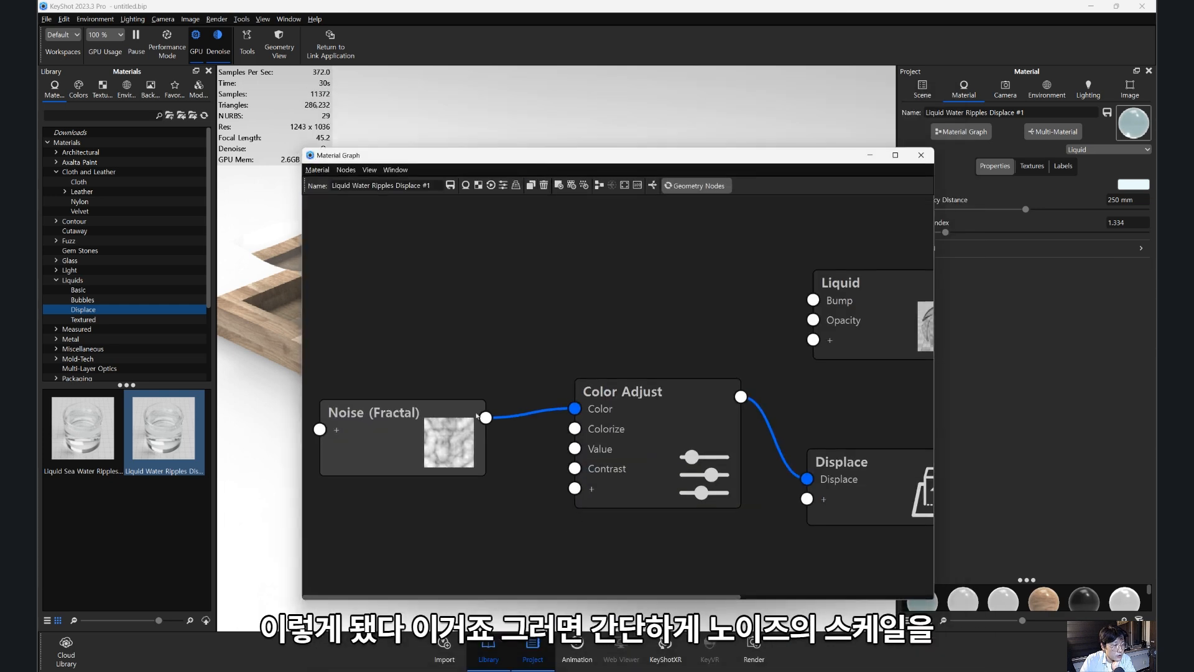
left_click(451, 444)
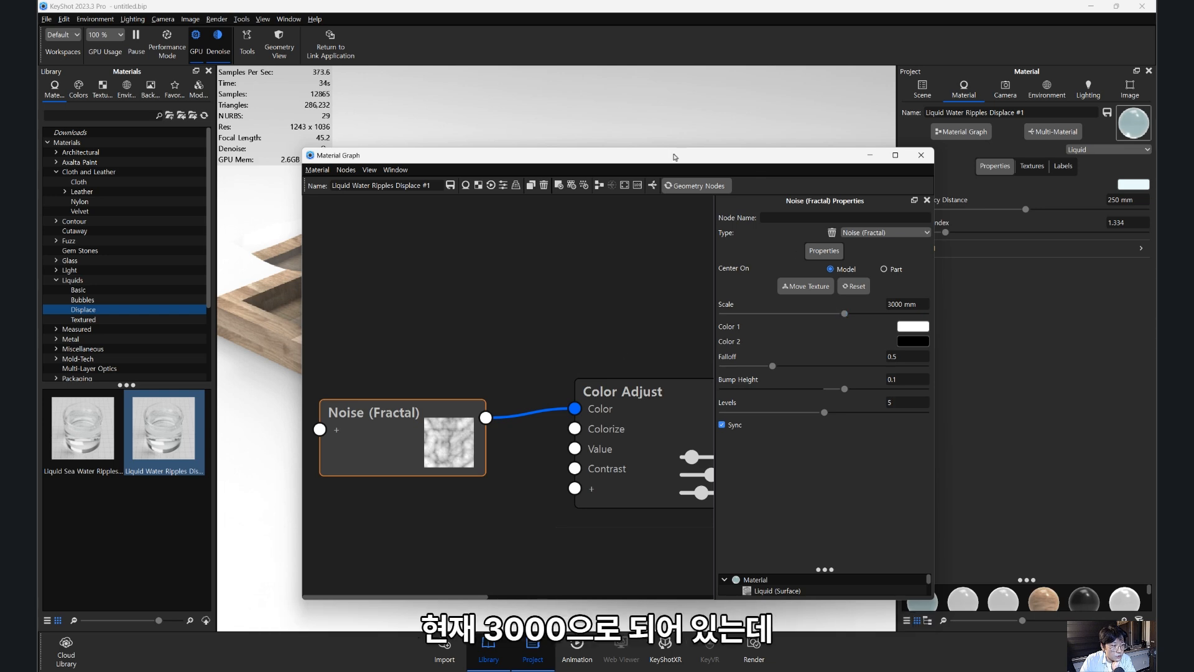
left_click_drag(675, 158, 839, 79)
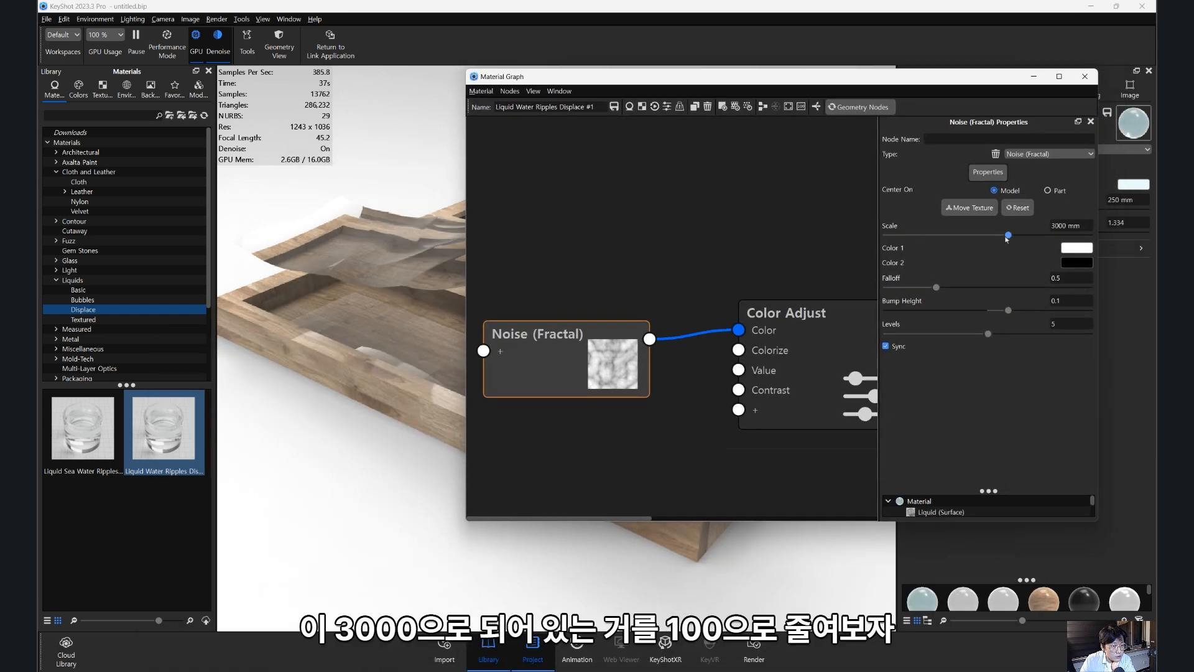
left_click(1070, 225)
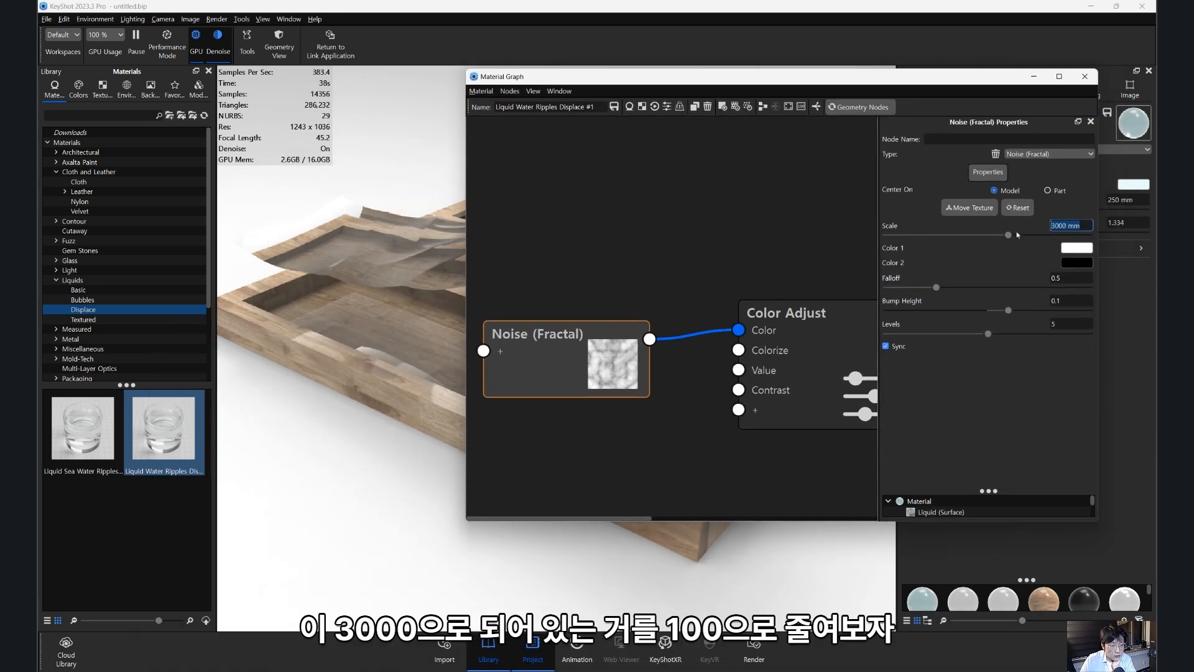
type("10")
key("Return")
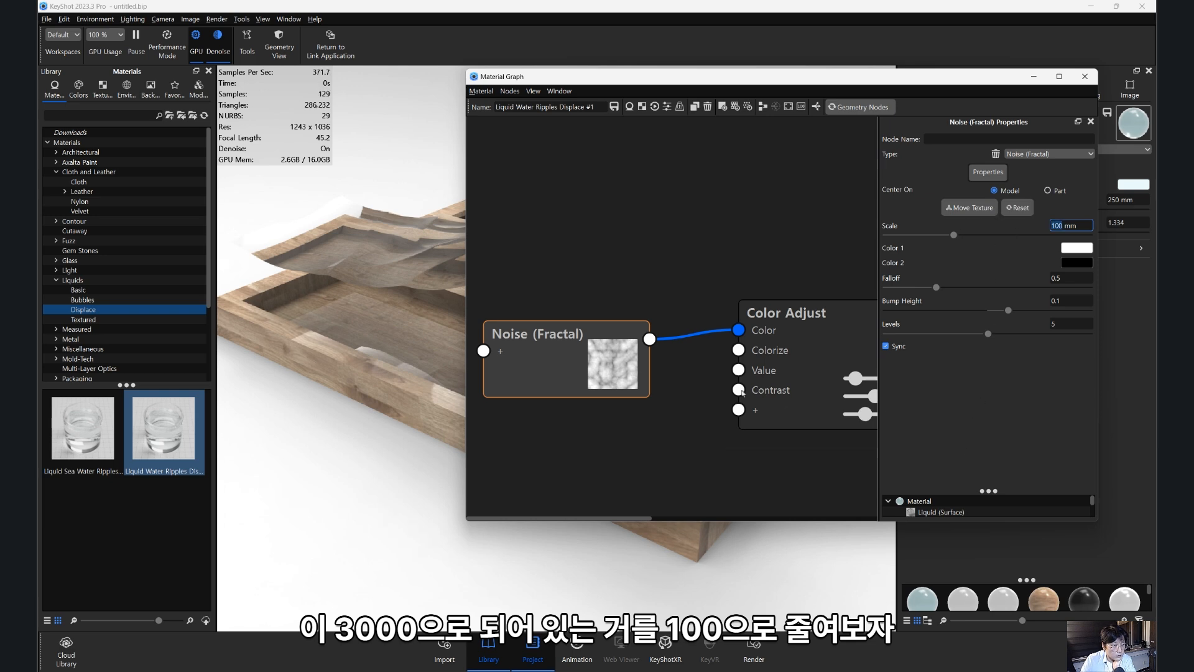
- Open the Displace node of the water ripples material and execute its geometry with the current settings
left_click_drag(698, 274, 441, 237)
double_click(749, 413)
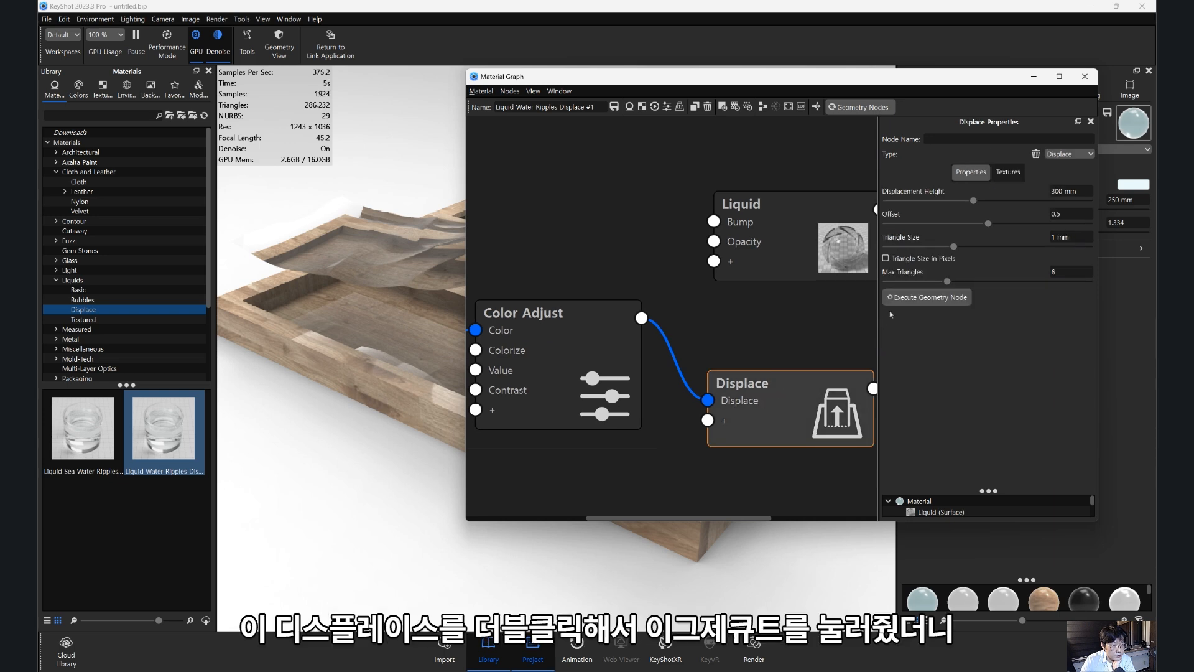
left_click(921, 298)
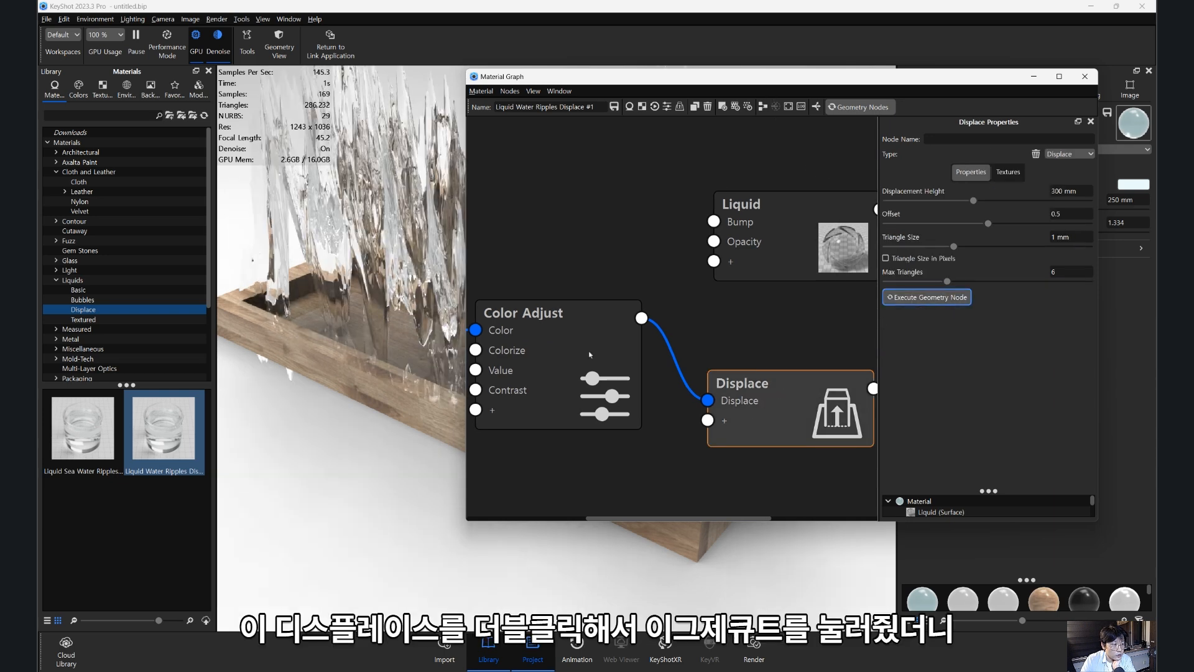
- Set the Displace node's displacement height to 10 mm and execute the geometry node
left_click_drag(736, 78, 521, 194)
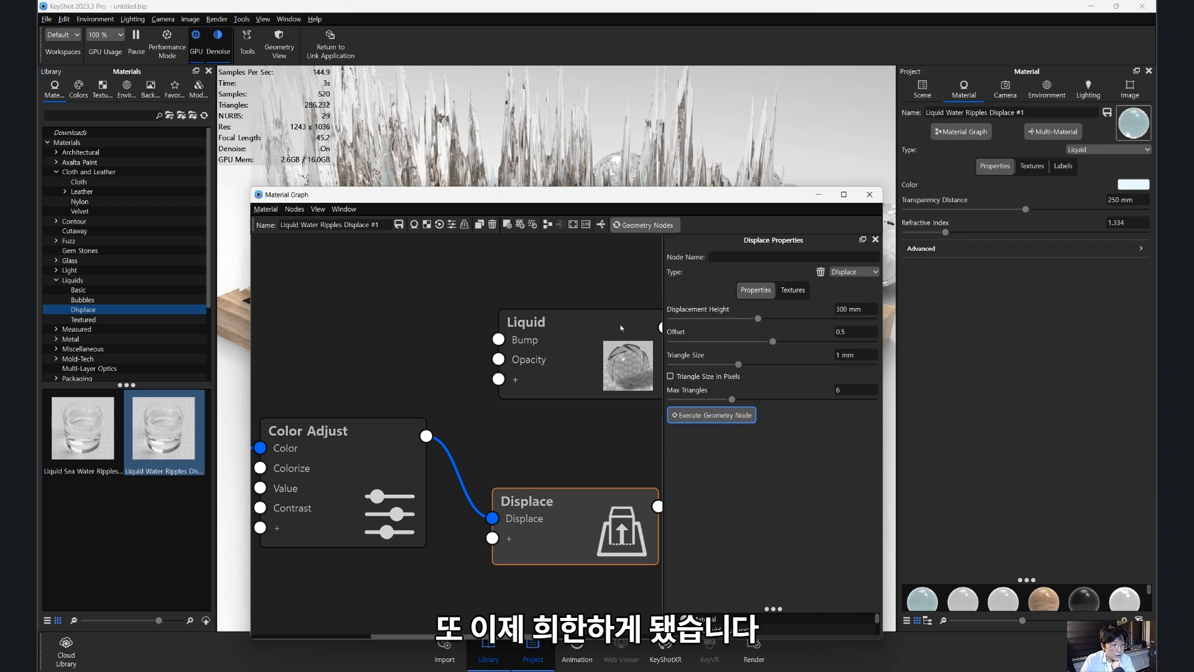
left_click(848, 313)
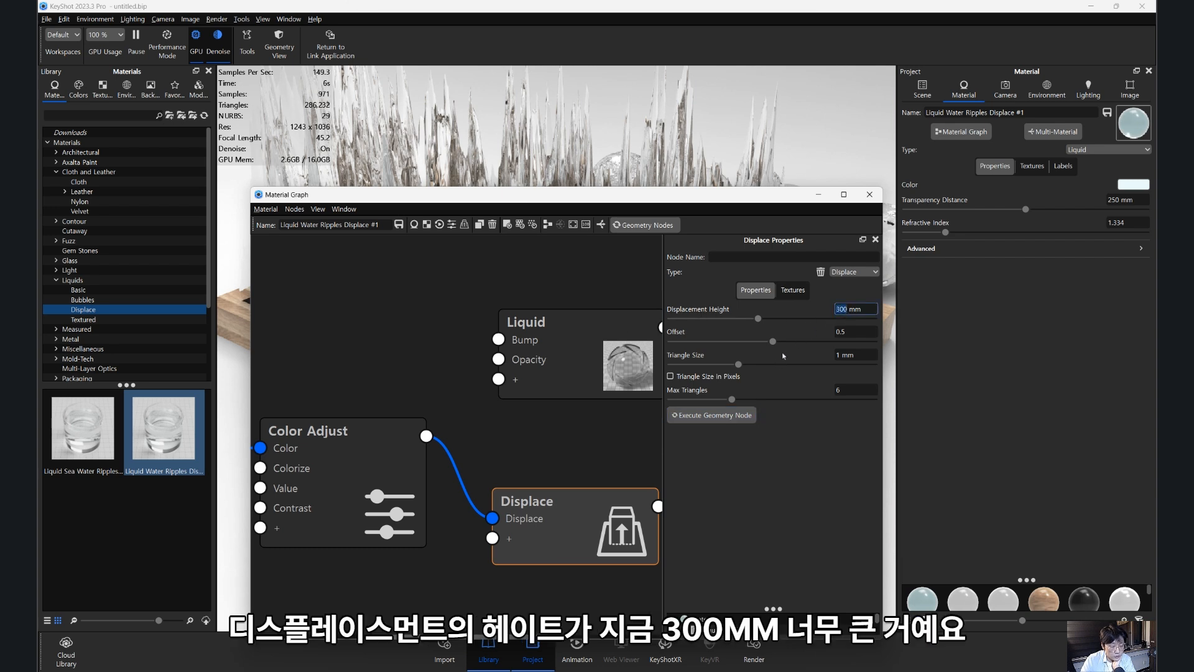
type("10")
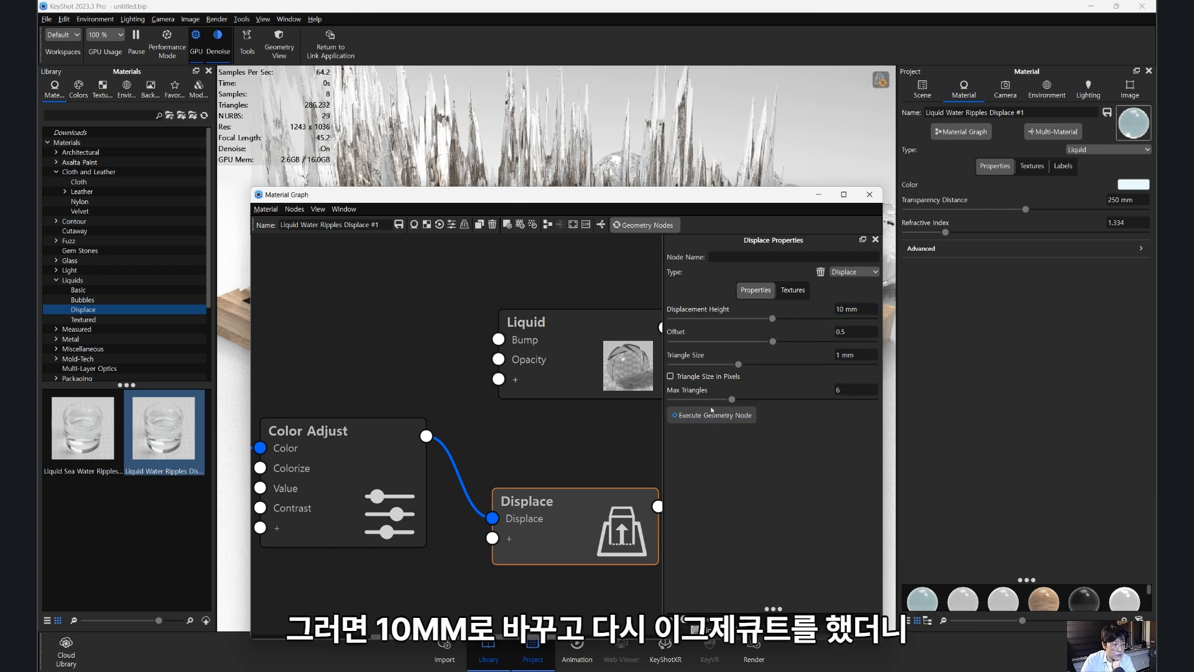
left_click(711, 415)
left_click_drag(702, 197, 562, 521)
left_click_drag(697, 485, 676, 381)
scroll(675, 380, "up", 6)
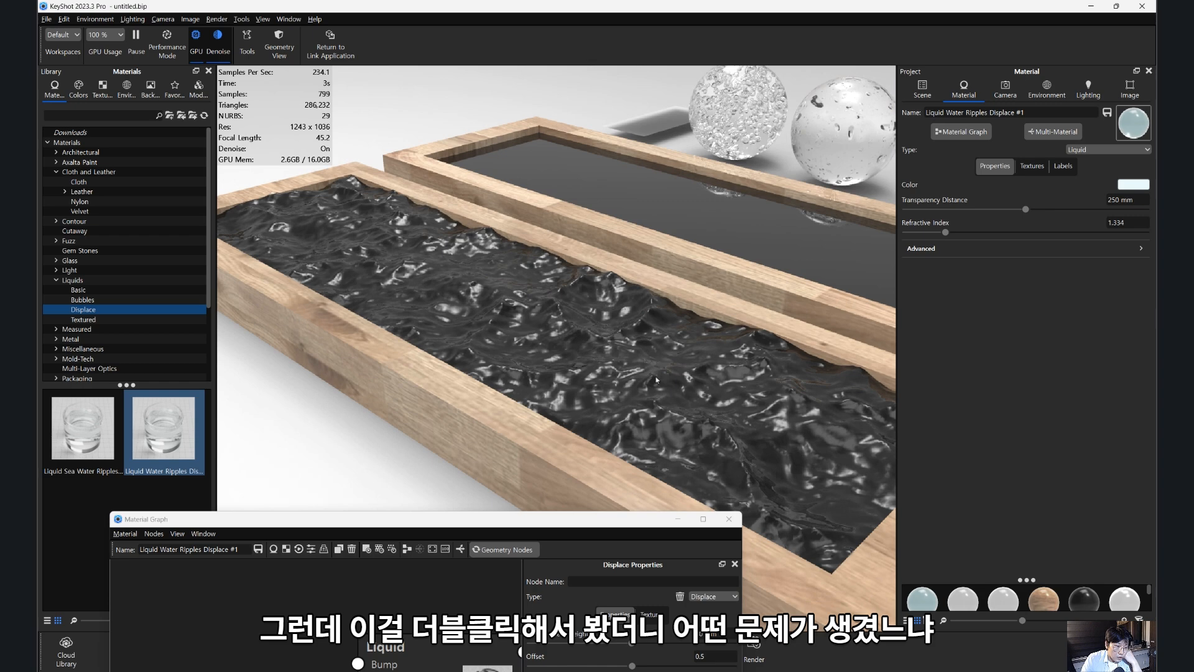
- Change the water ripples material's type from Liquid to Glass
scroll(748, 352, "down", 3)
scroll(749, 353, "up", 1)
left_click_drag(748, 353, 690, 379)
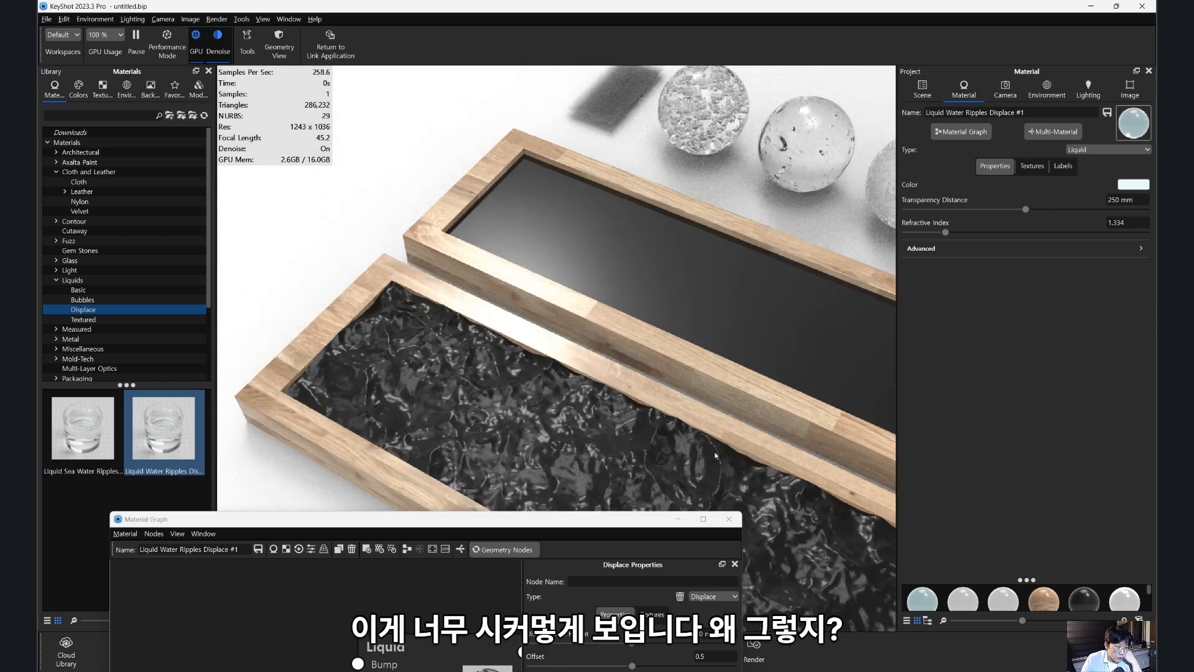
middle_click_drag(672, 233, 582, 297)
middle_click_drag(638, 338, 689, 210)
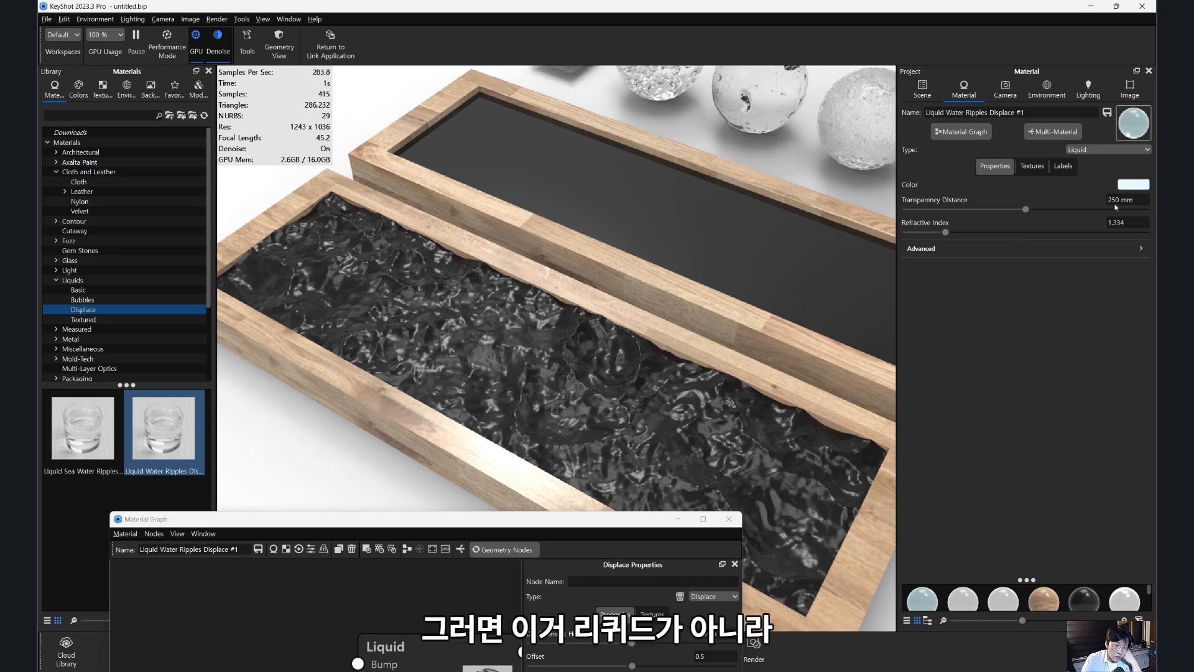
left_click(1113, 150)
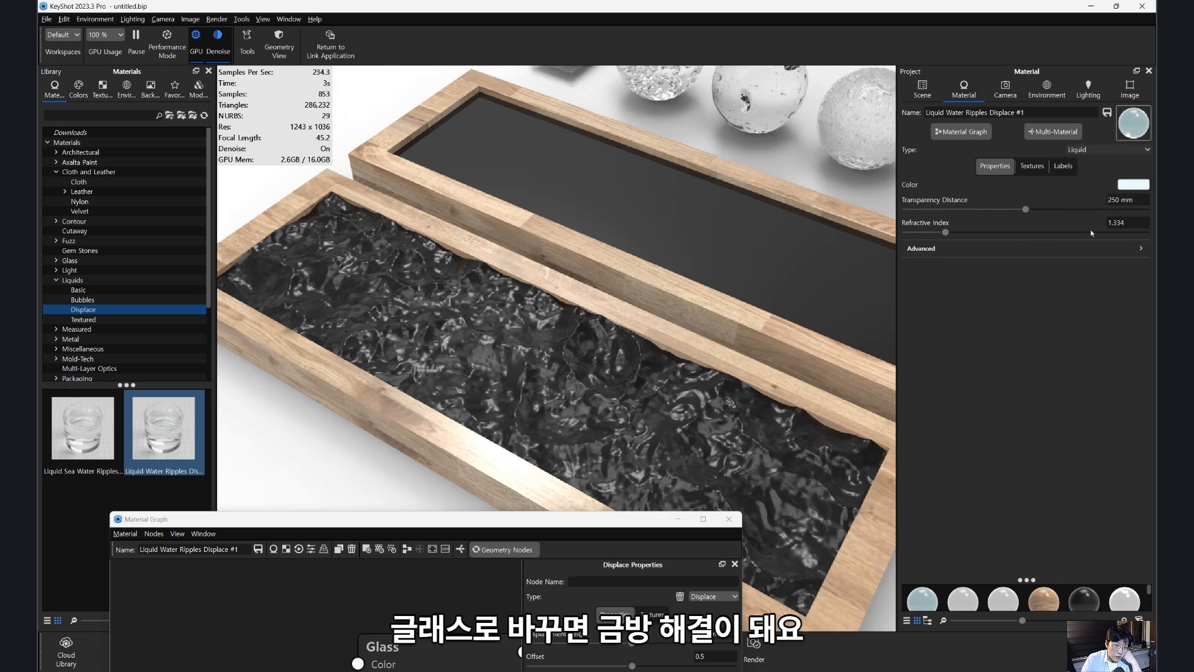
left_click(1099, 188)
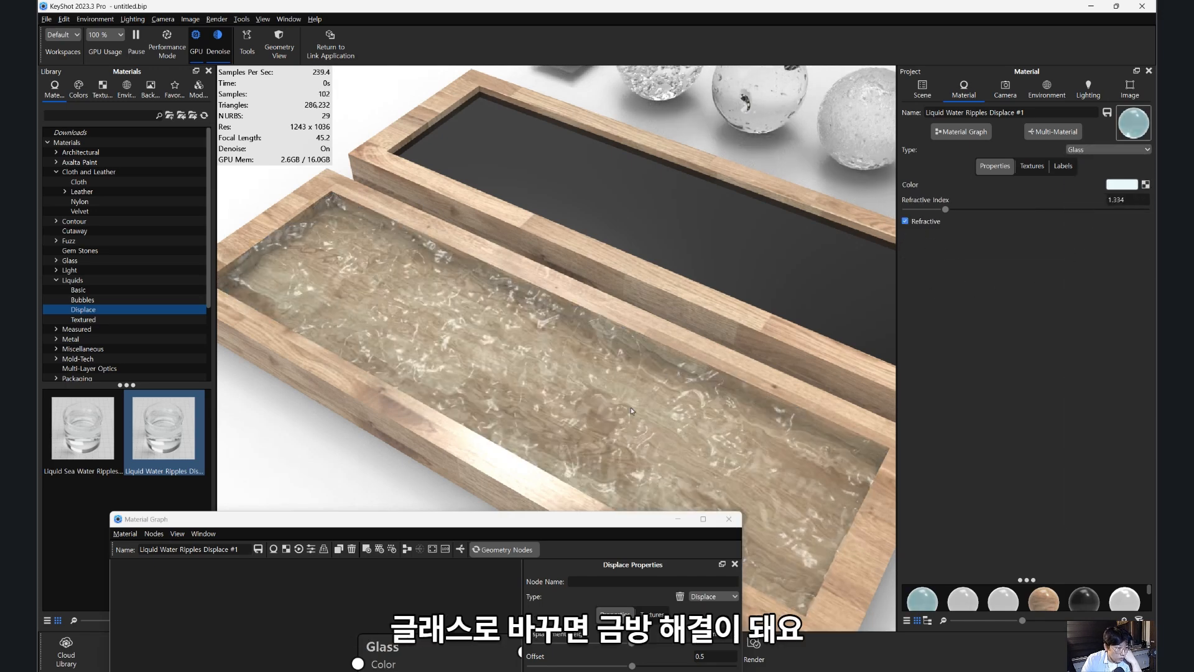
- Raise the glass water material's refractive index to 1.994
left_click_drag(535, 398, 579, 349)
scroll(613, 330, "up", 5)
scroll(581, 350, "down", 2)
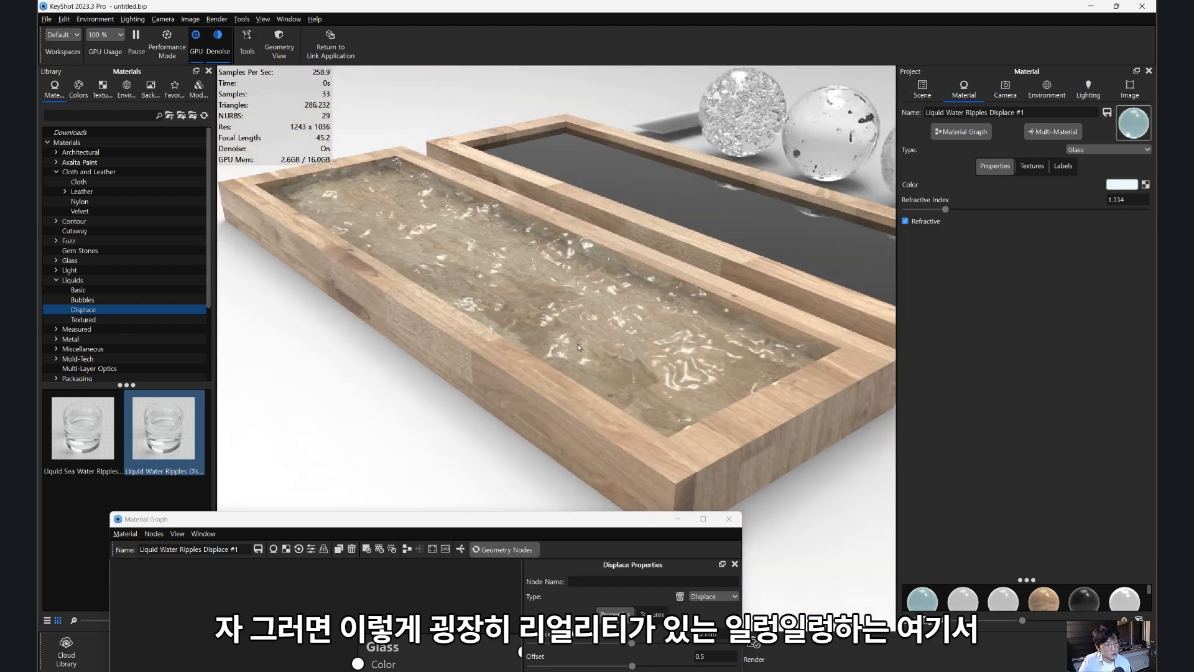
left_click_drag(946, 210, 1024, 216)
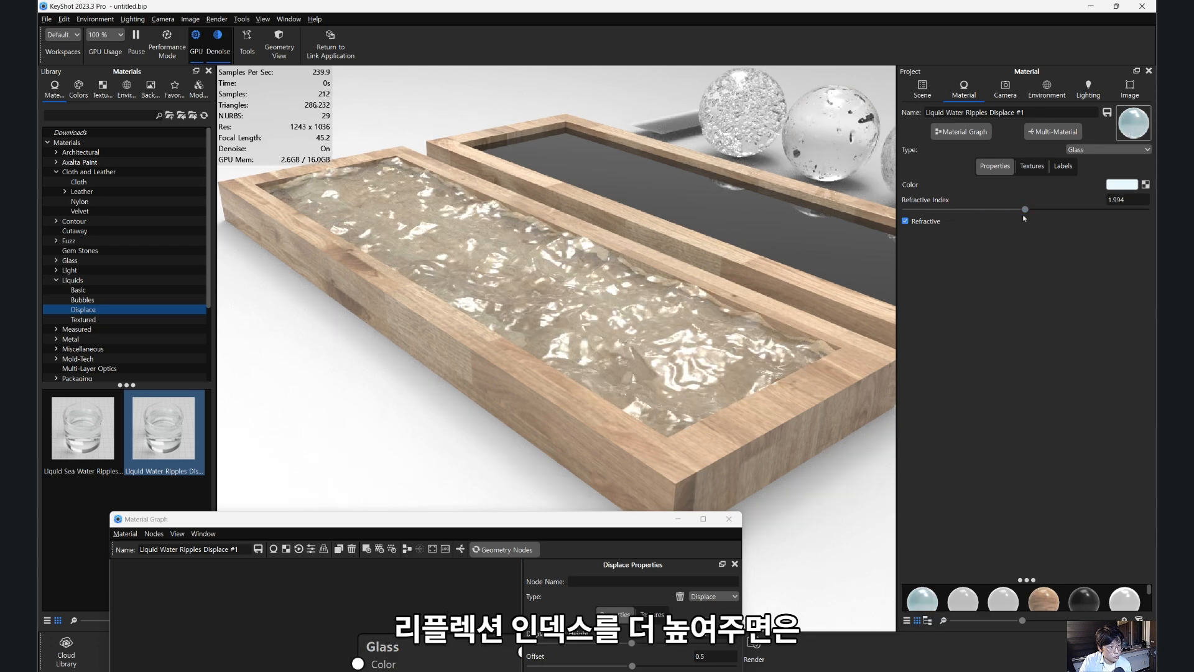
left_click_drag(609, 344, 574, 353)
- Reduce the Displace node's displacement height to 5 mm and execute the geometry node
left_click_drag(607, 516, 813, 112)
middle_click_drag(475, 313, 455, 317)
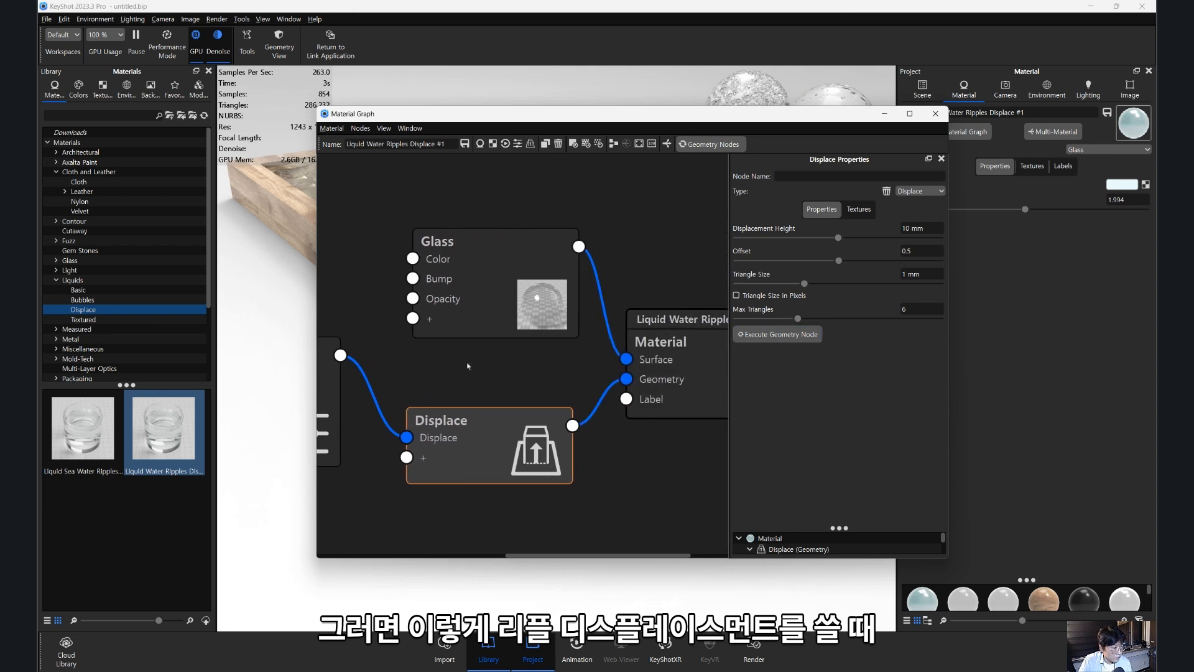
middle_click_drag(469, 365, 383, 364)
middle_click_drag(481, 386, 616, 366)
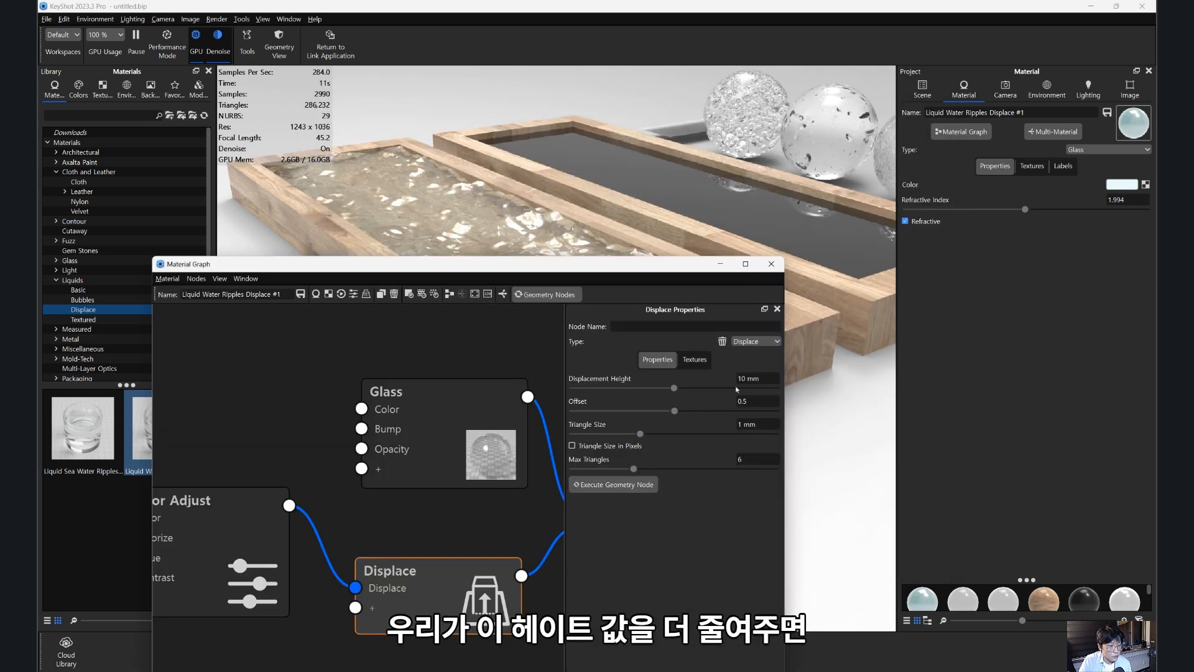
double_click(746, 382)
type("5")
left_click(641, 488)
- Lower the displacement height of the Displace node to 2 mm and execute the geometry node for calmer water
left_click_drag(624, 266, 507, 243)
double_click(626, 359)
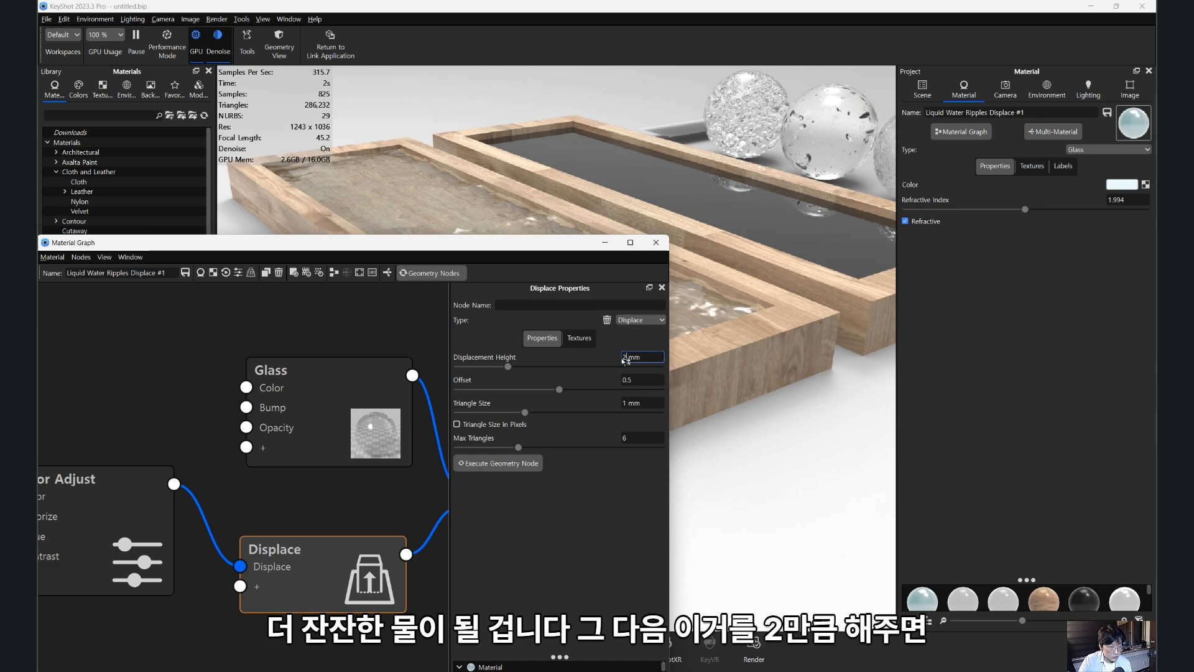
type("2")
left_click(498, 463)
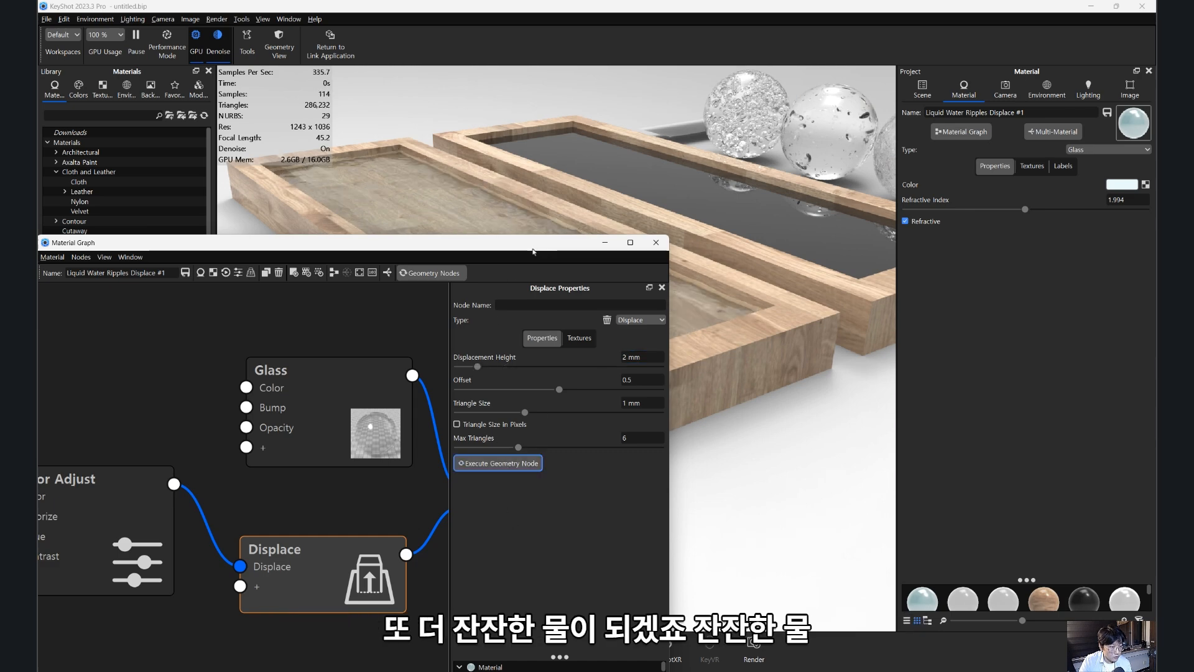
- Raise the displacement height to 20 mm and execute the geometry node for strongly choppy water
left_click_drag(533, 247, 394, 413)
left_click_drag(498, 312, 530, 305)
left_click_drag(423, 405, 440, 246)
left_click(501, 359)
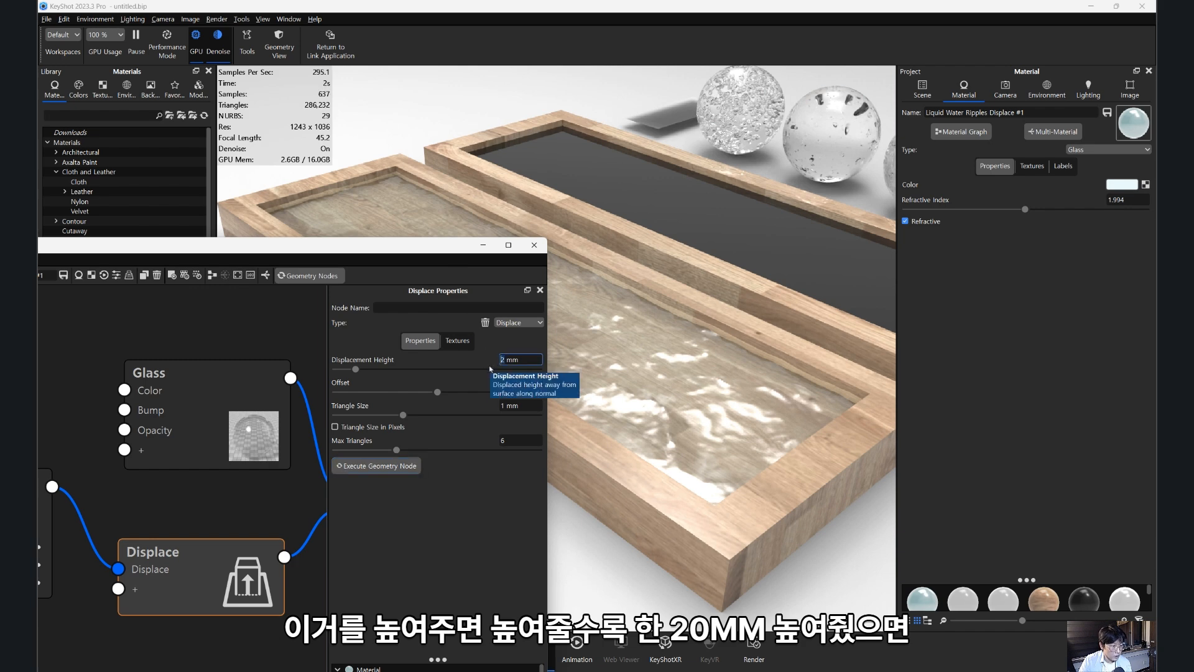
type("0")
left_click(376, 466)
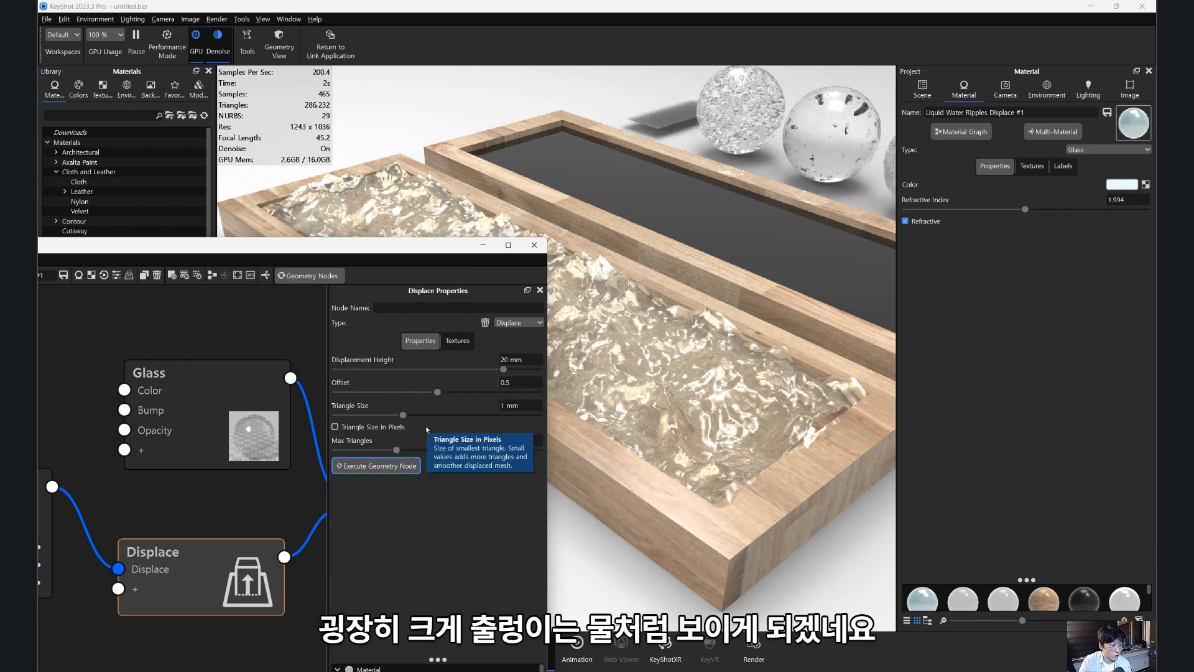
- Set the displacement height to 5 mm and execute the geometry node again
double_click(505, 361)
type("5")
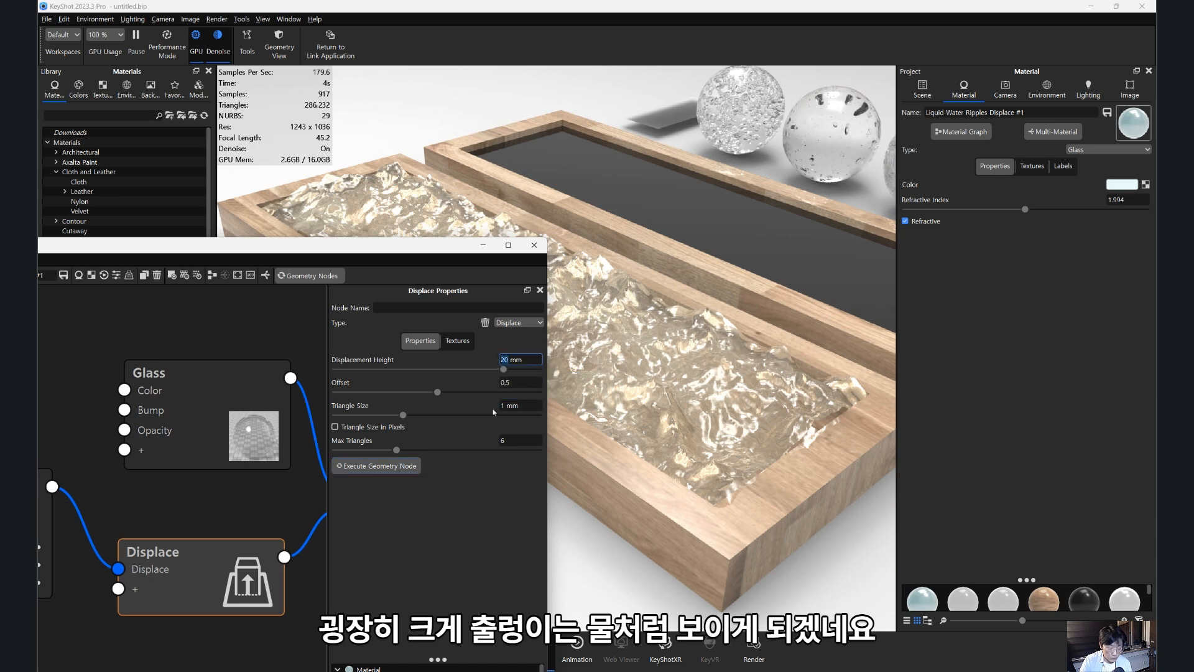
left_click(377, 466)
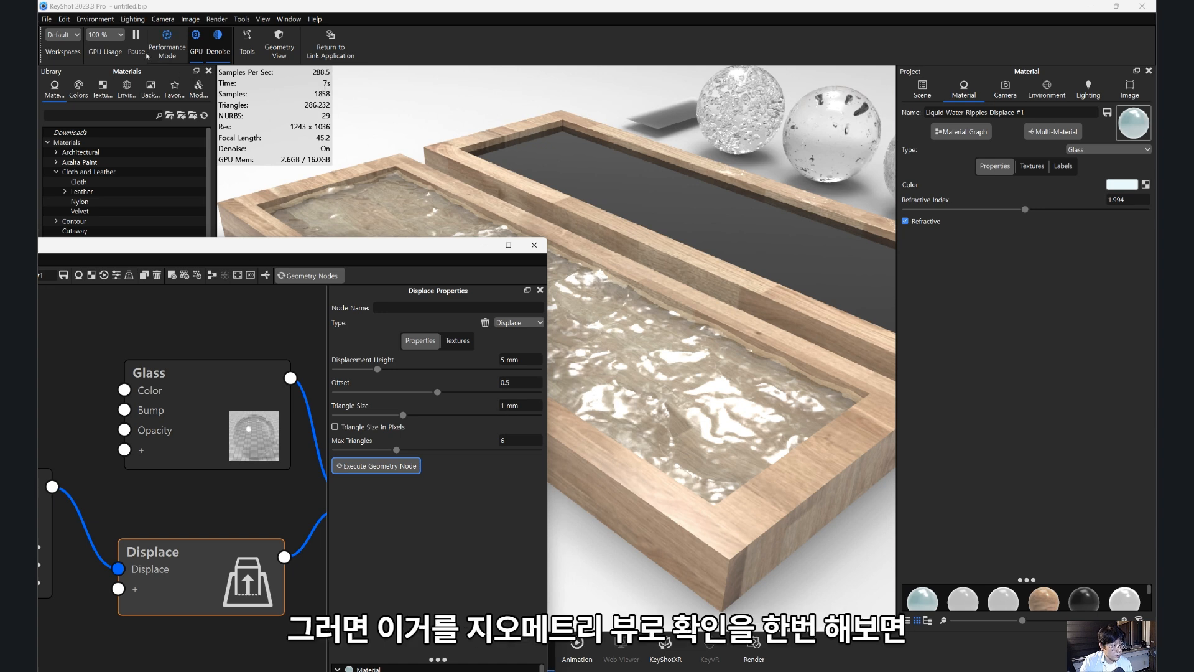
- Inspect the water surface's mesh in the Geometry View with Wireframe and Shaded Wireframe display, then close that view
left_click(278, 52)
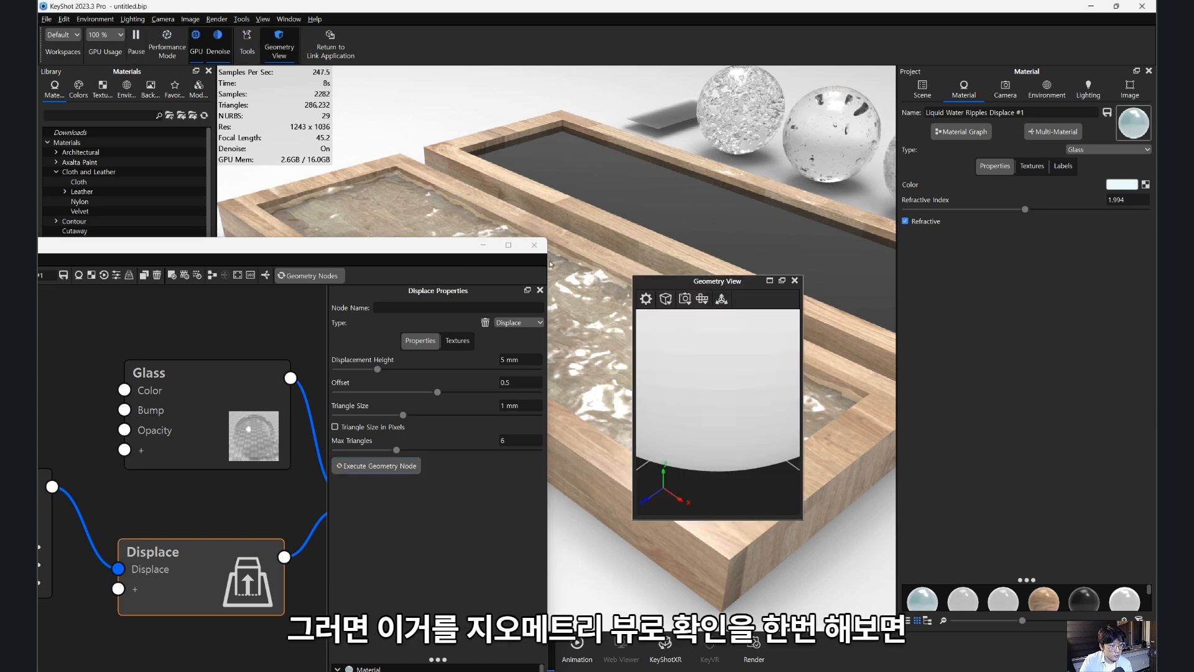
scroll(700, 395, "down", 10)
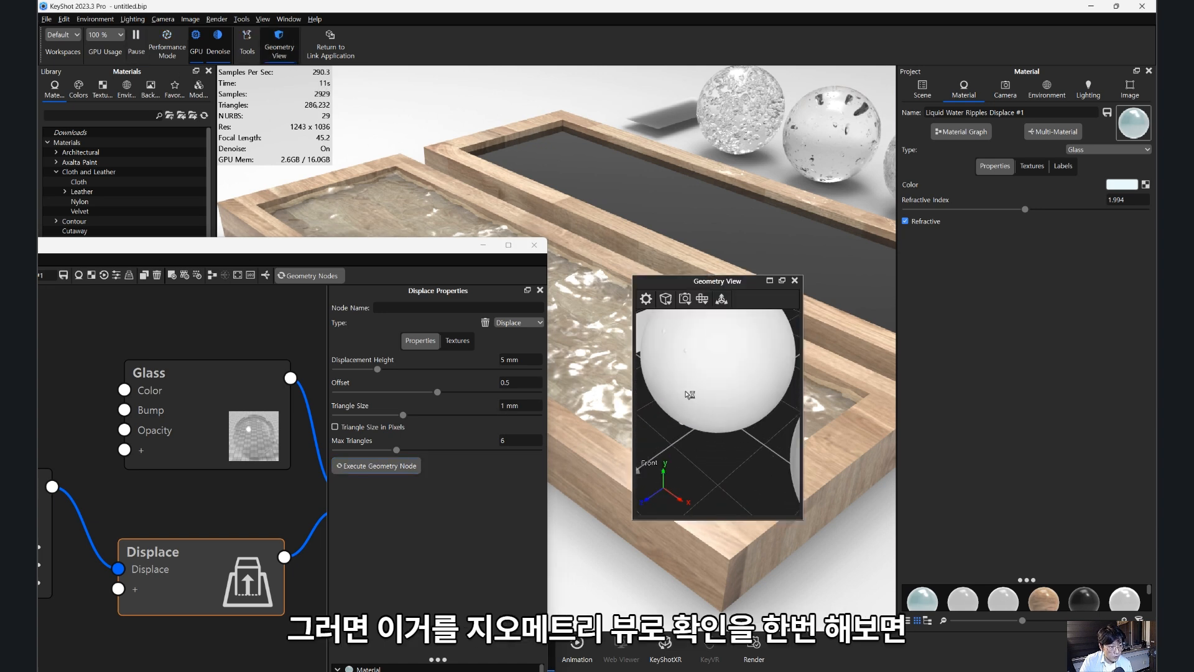
scroll(697, 398, "up", 10)
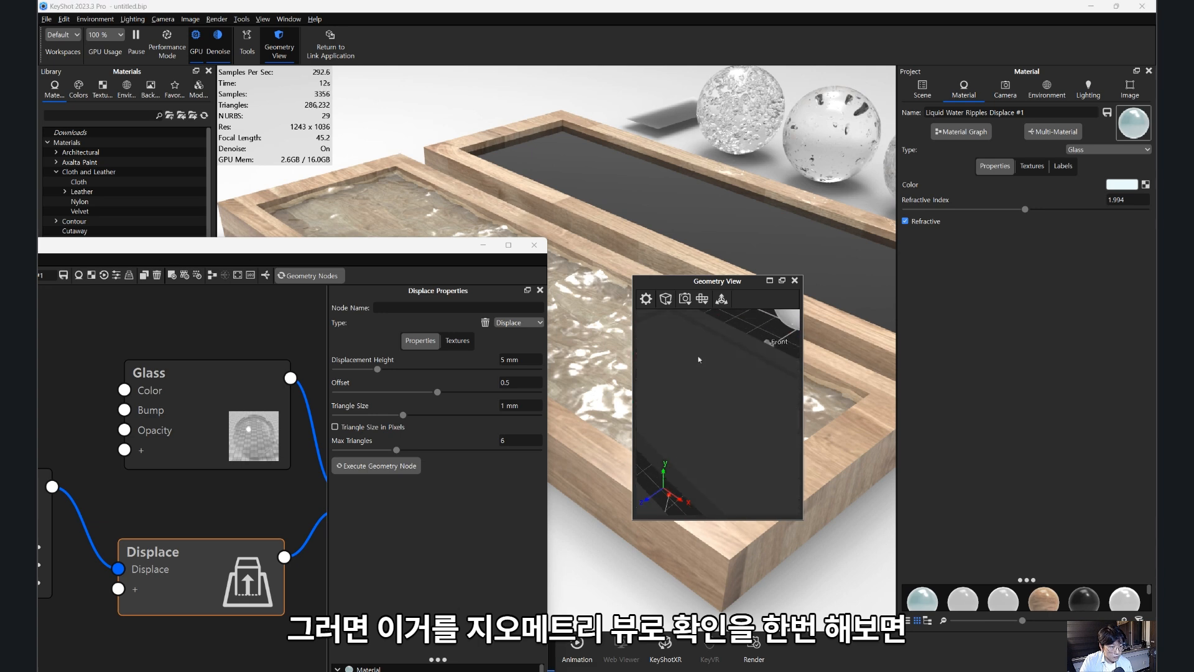
left_click(665, 298)
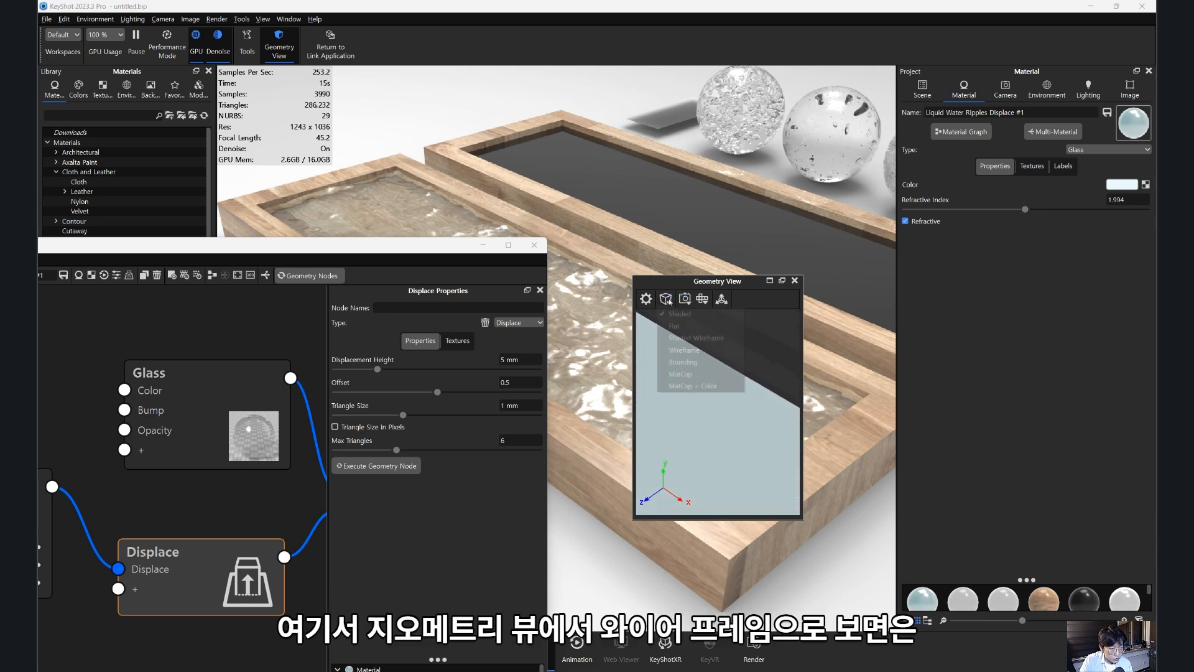
left_click(685, 349)
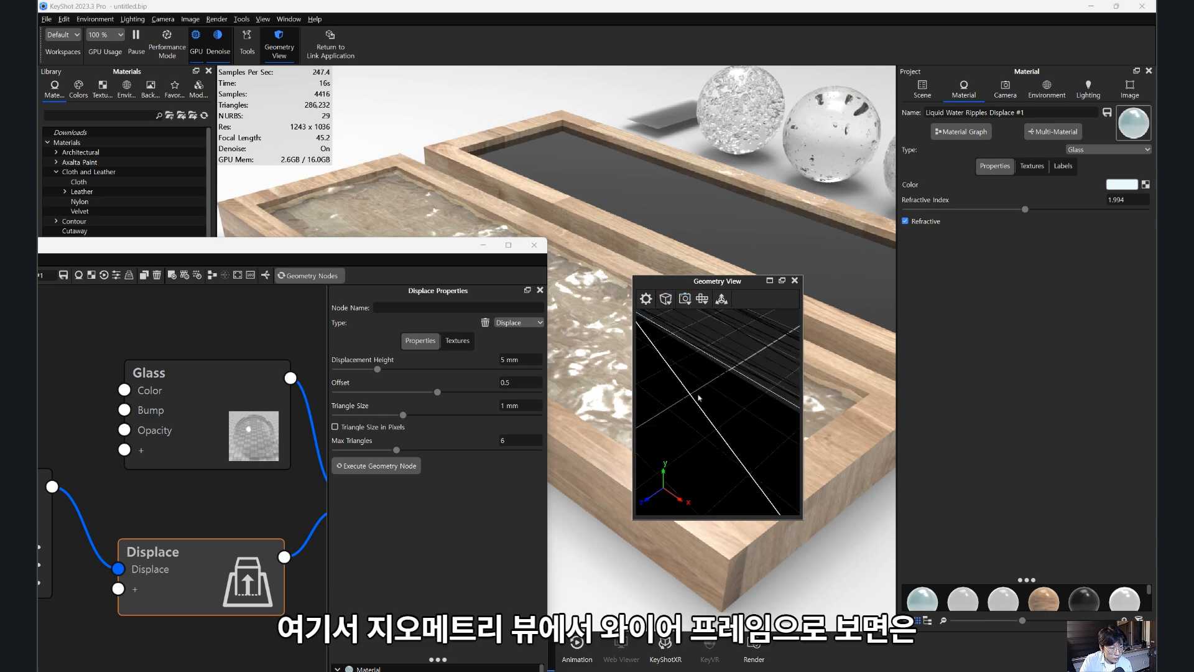
left_click(665, 299)
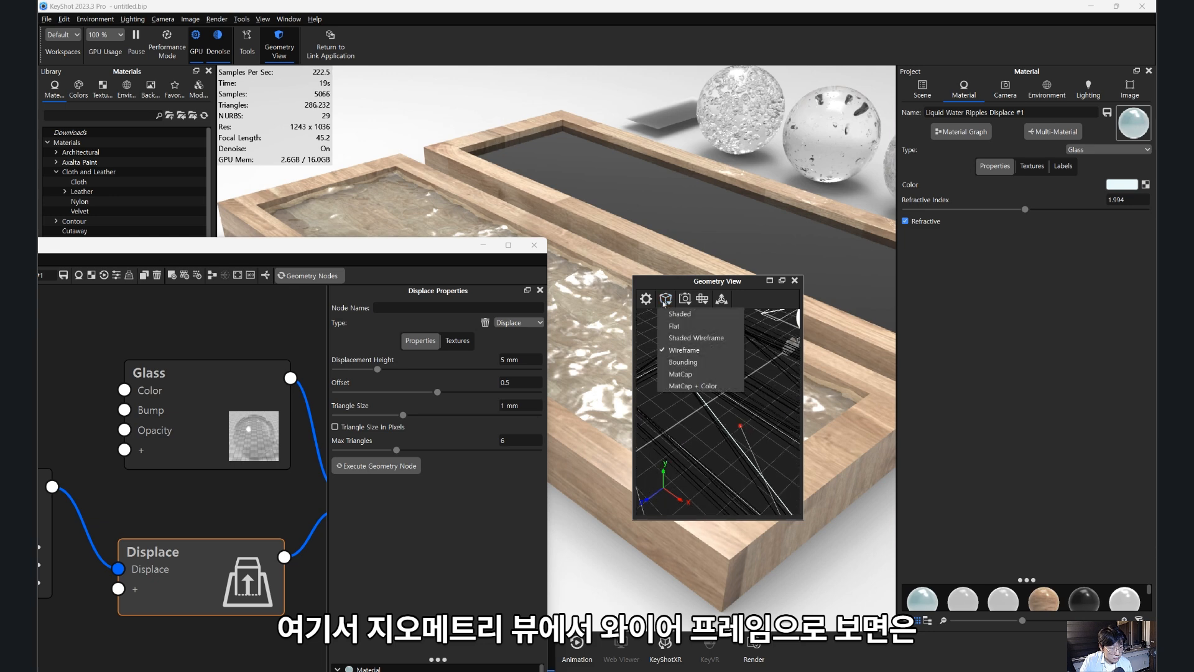
left_click(690, 339)
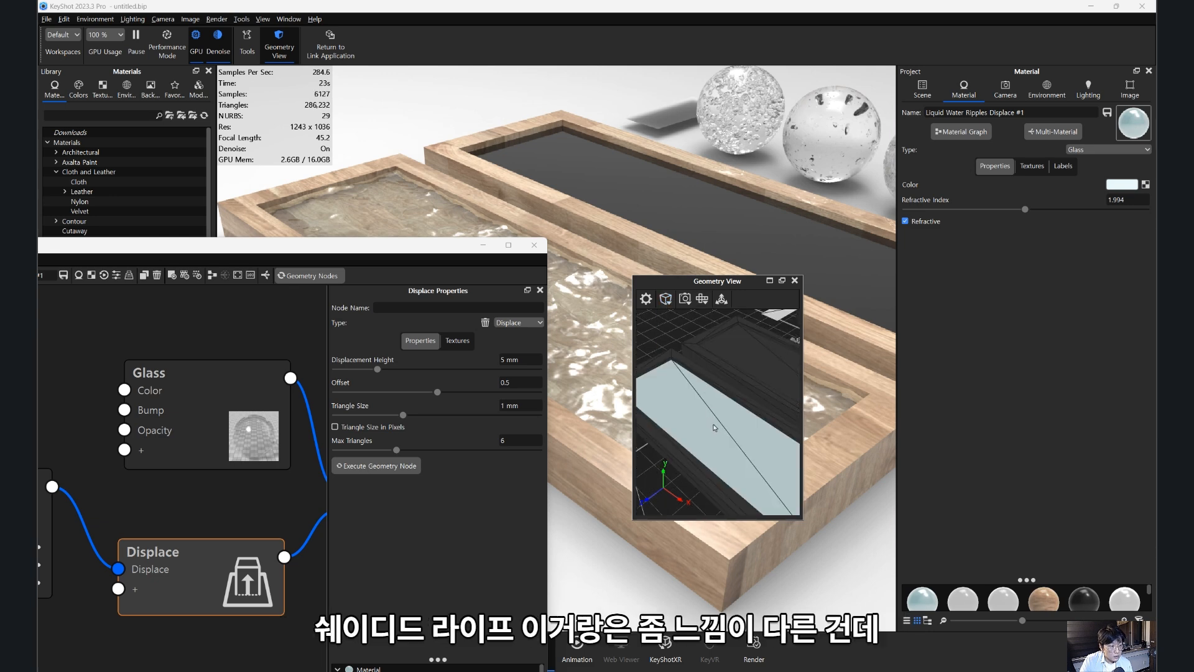
left_click(794, 281)
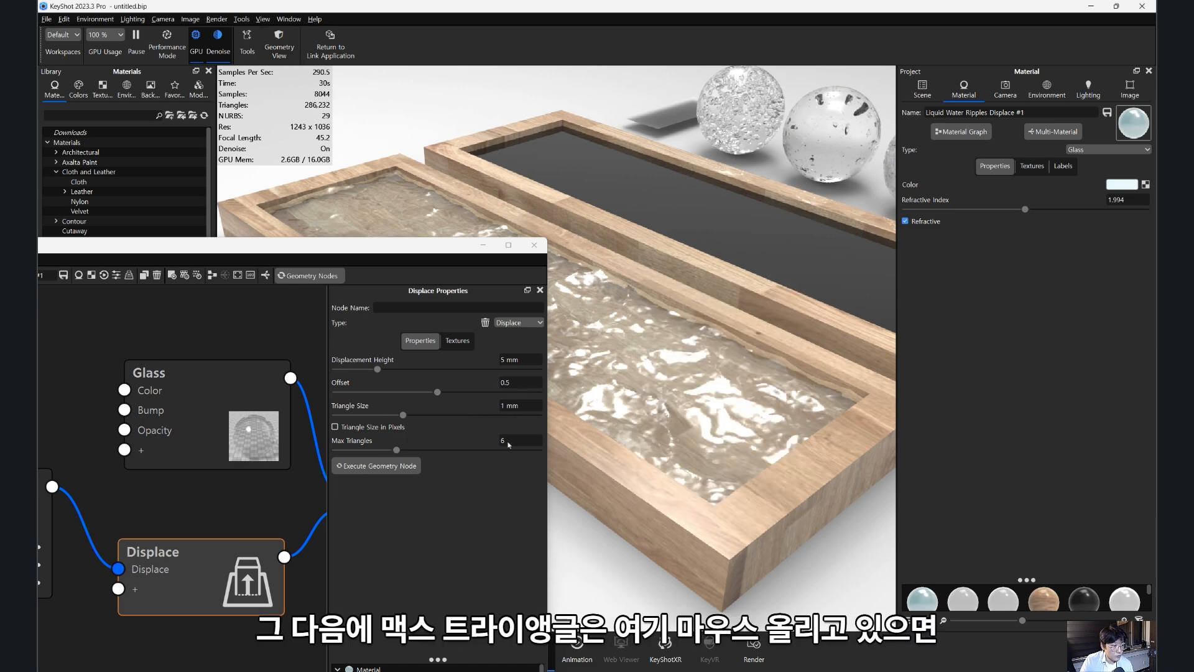
- Set the Displace node's offset to 0.1 and execute the geometry node
mouse_move(509, 444)
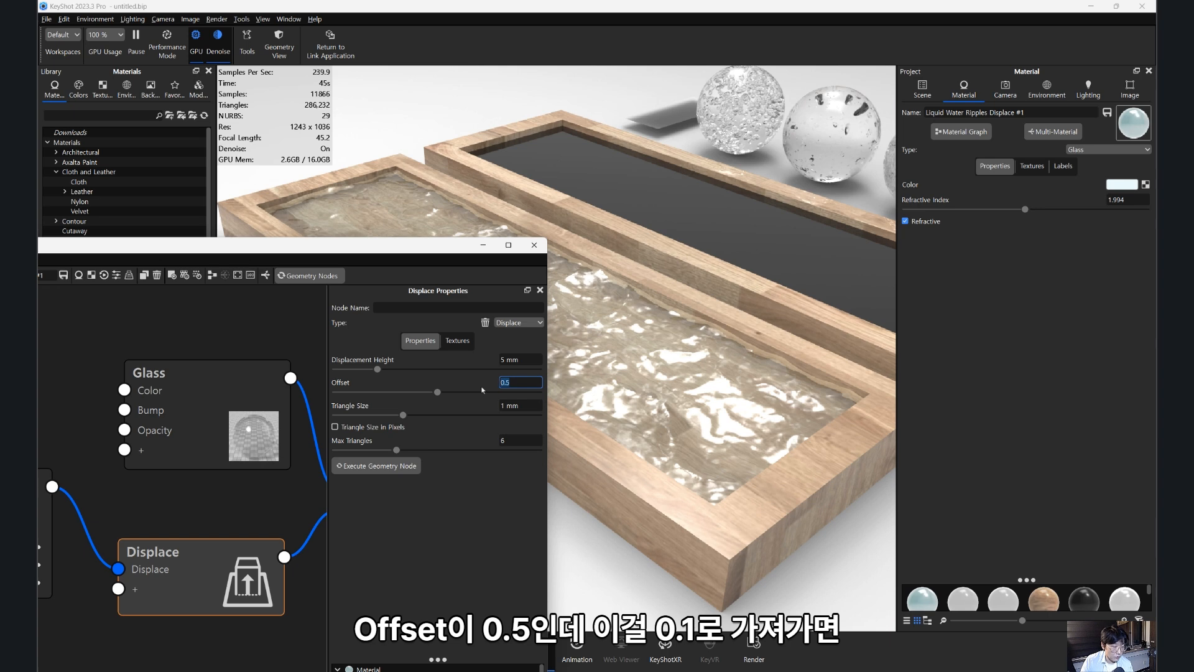
key("Return")
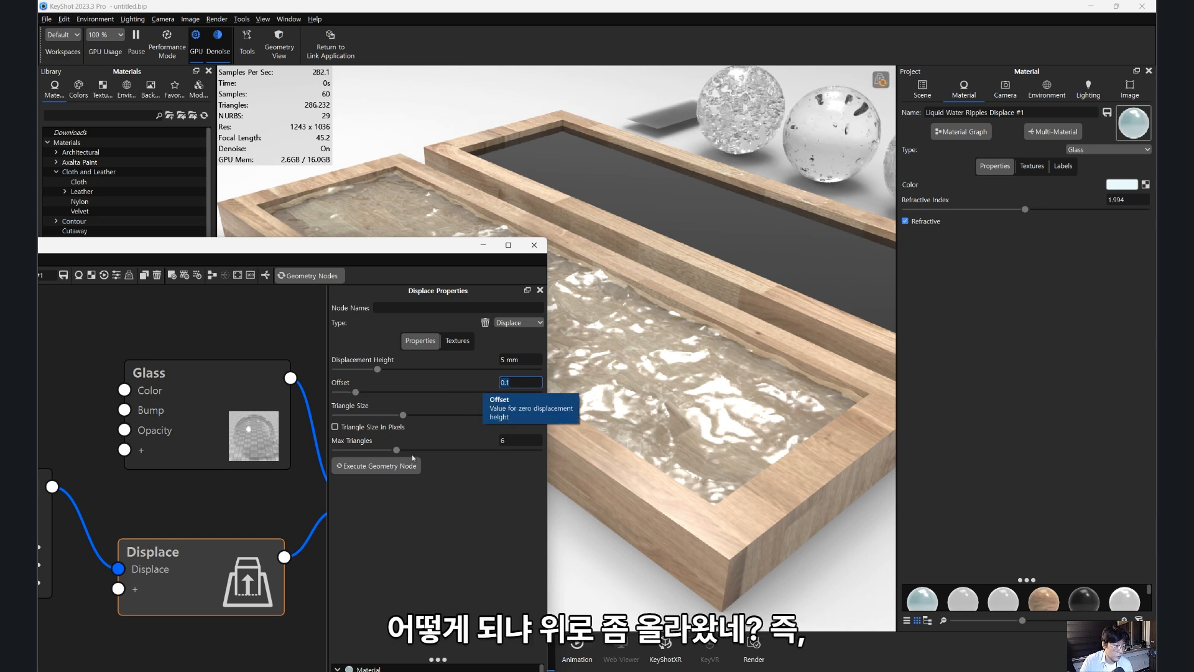
left_click(392, 467)
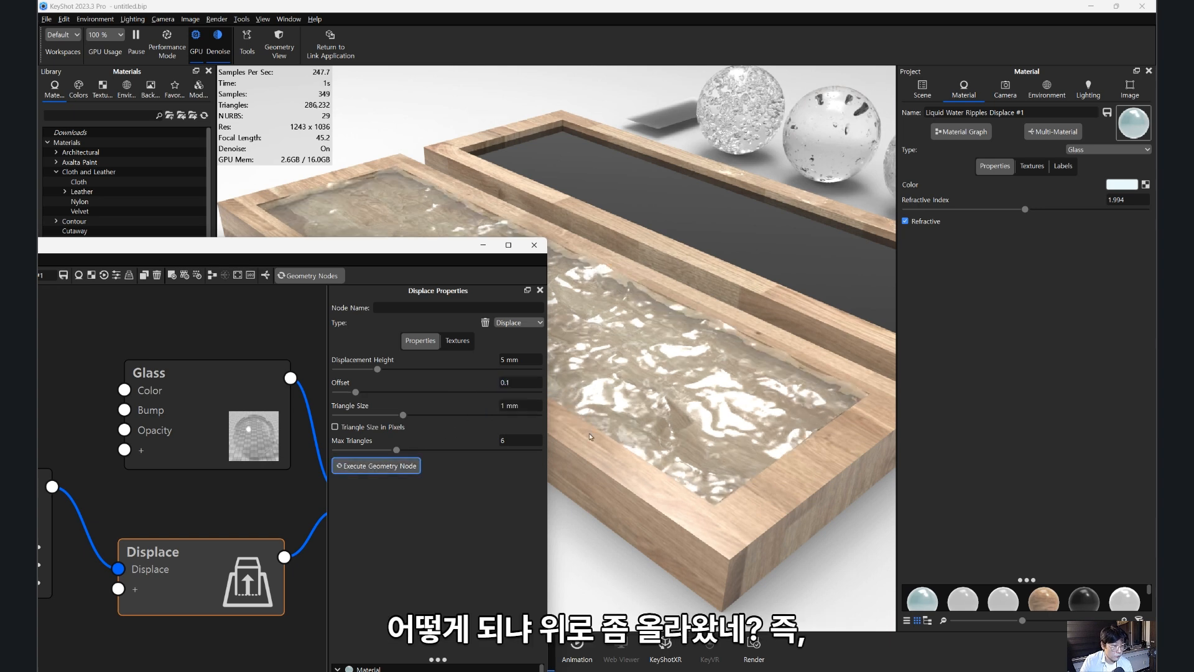
- Set the Displace node's offset to 0.5 and execute the geometry node
double_click(518, 383)
left_click_drag(452, 283, 420, 290)
left_click_drag(498, 373, 642, 288)
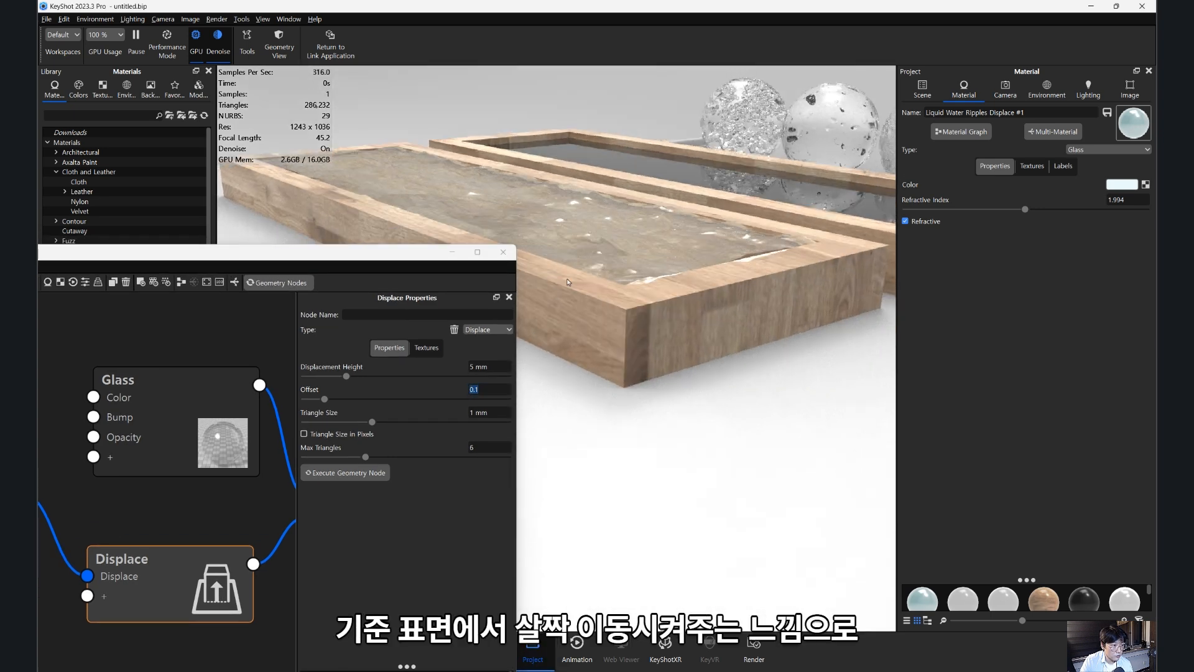
left_click(489, 394)
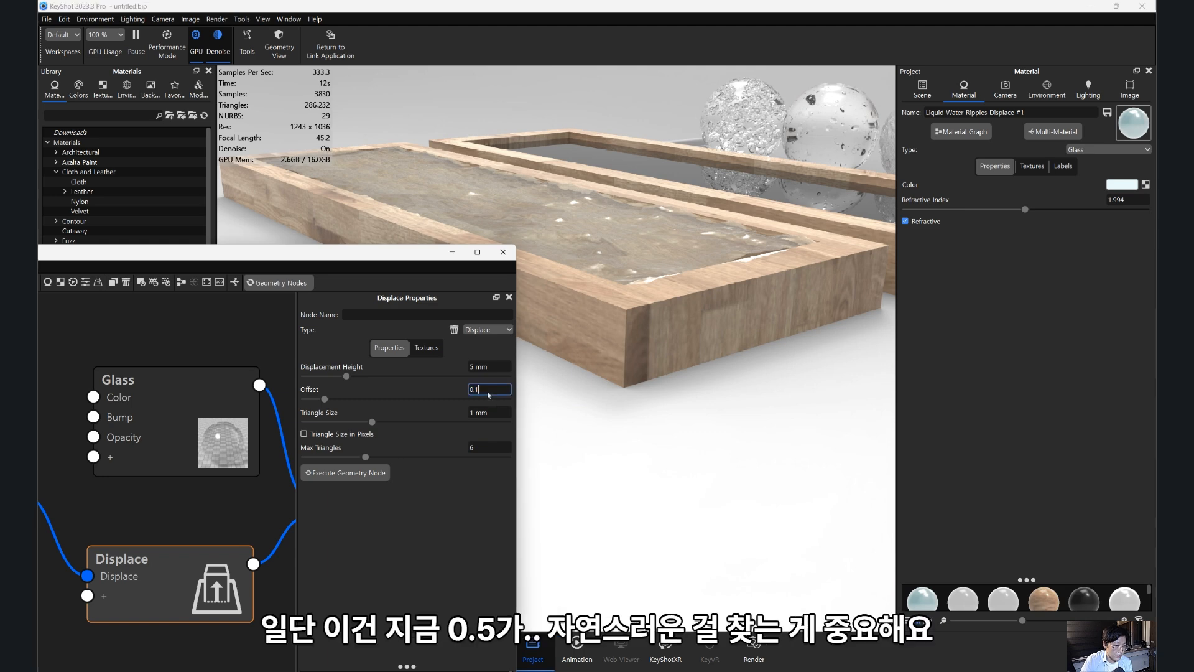
left_click(380, 475)
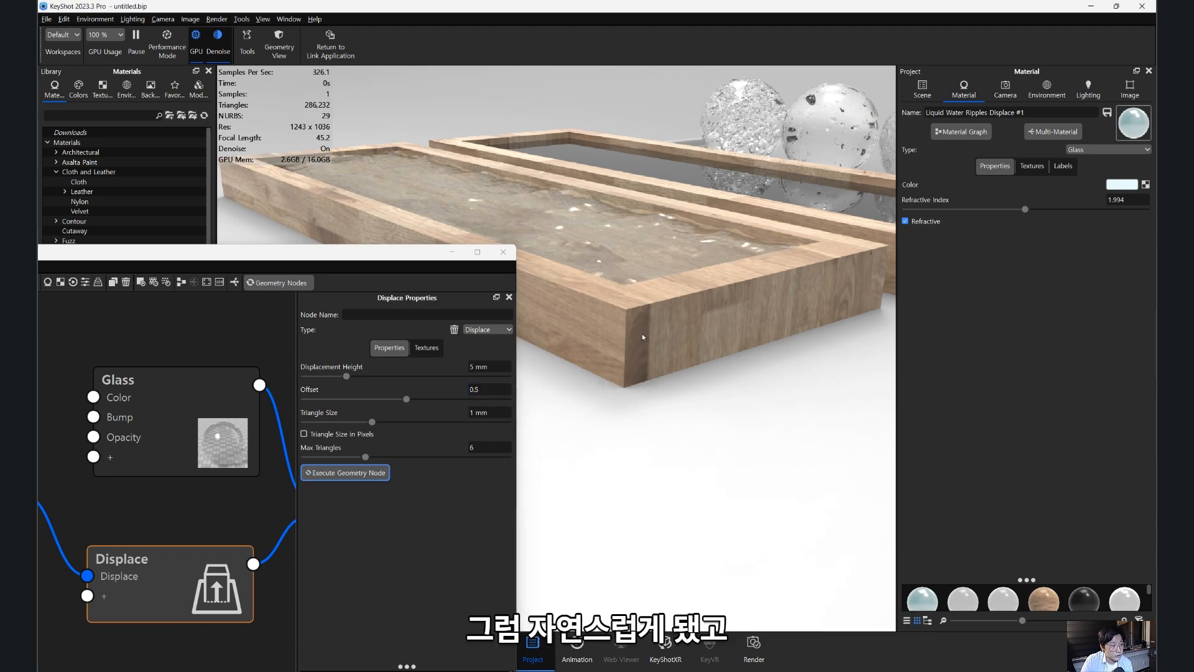
left_click_drag(642, 336, 663, 375)
left_click_drag(363, 256, 314, 312)
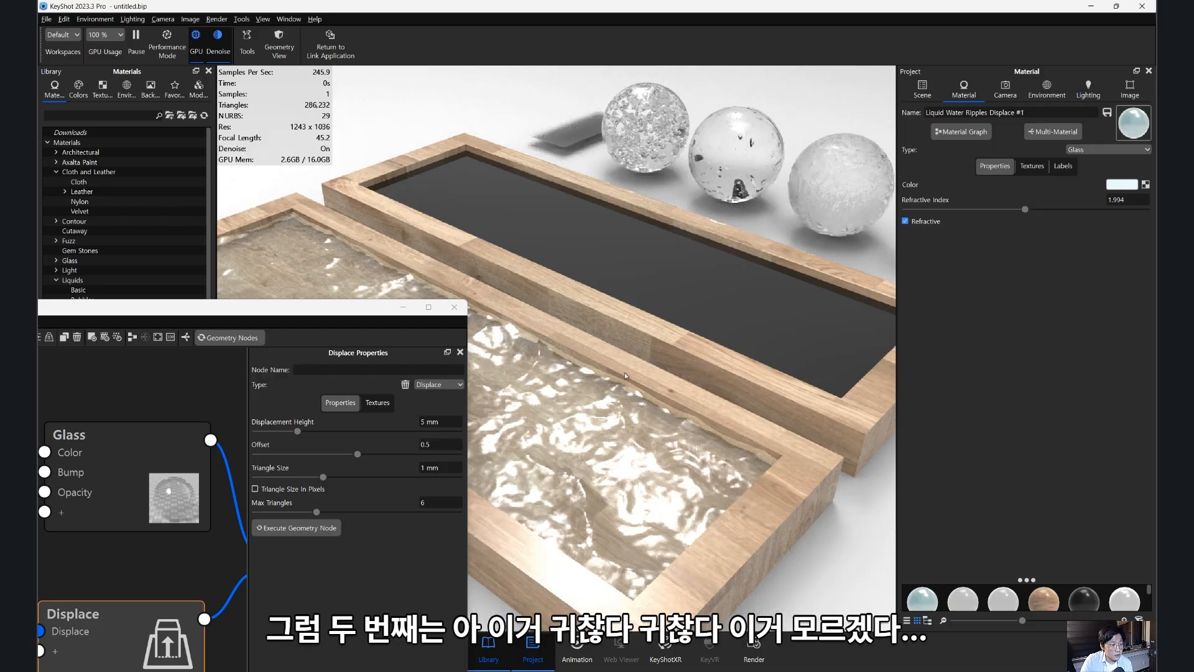
- Switch to the web browser and search Google Images for "water bump texture"
left_click_drag(625, 372, 641, 401)
key("alt+Tab")
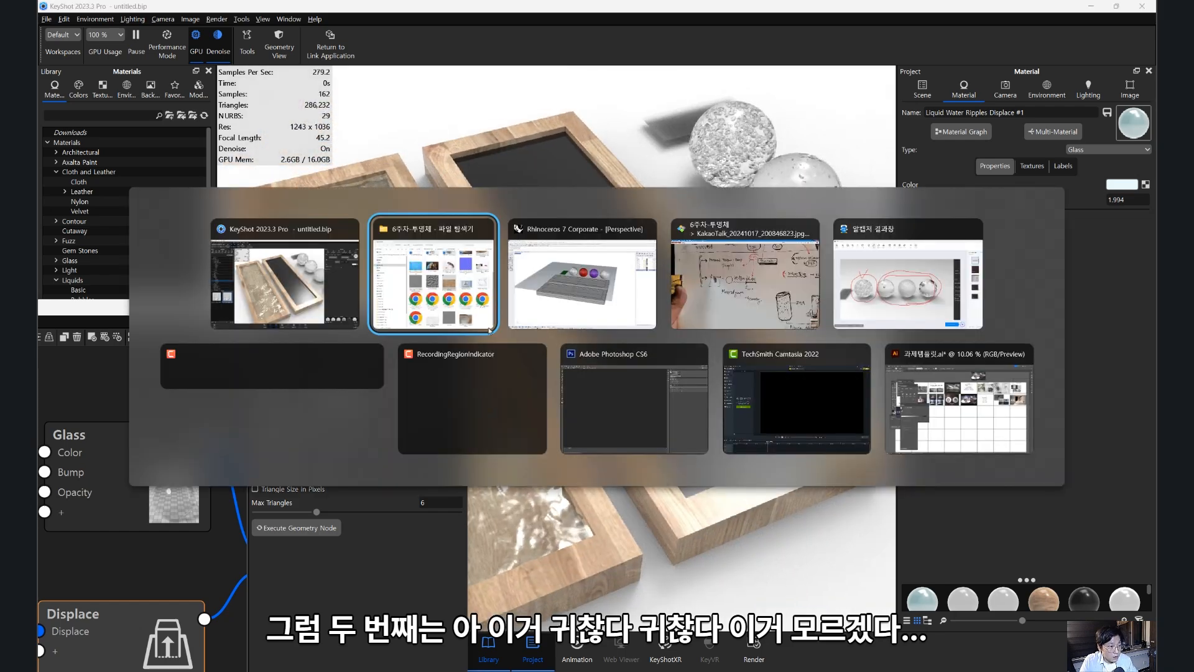
type("water ")
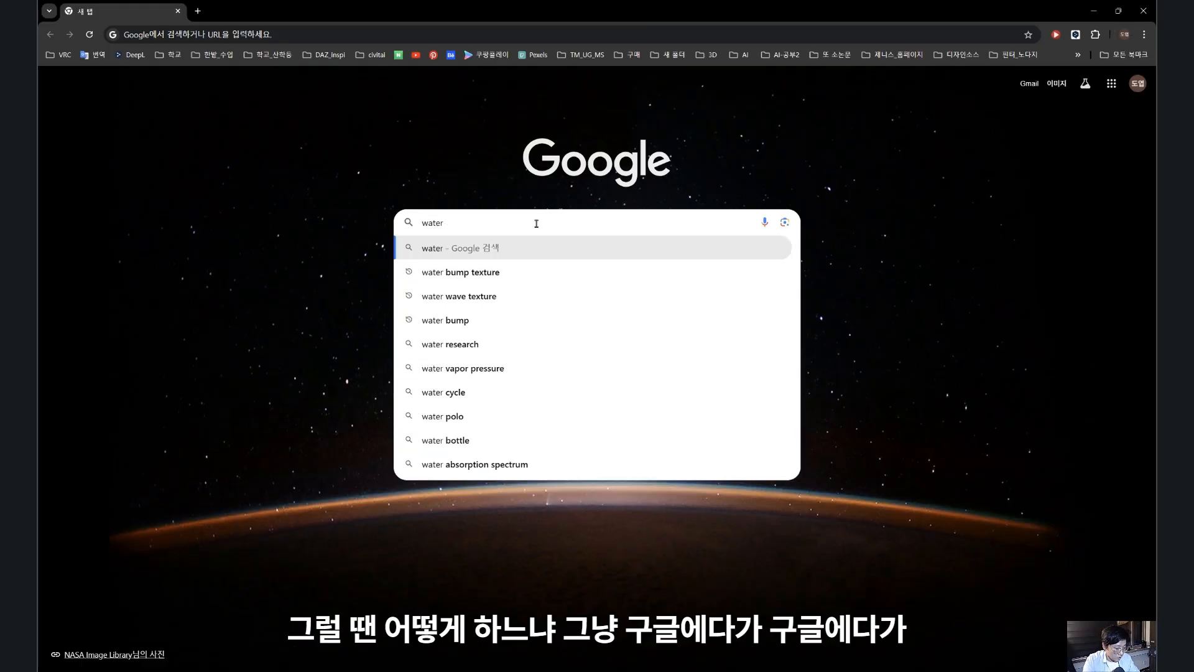
type("bump texture")
key("Return")
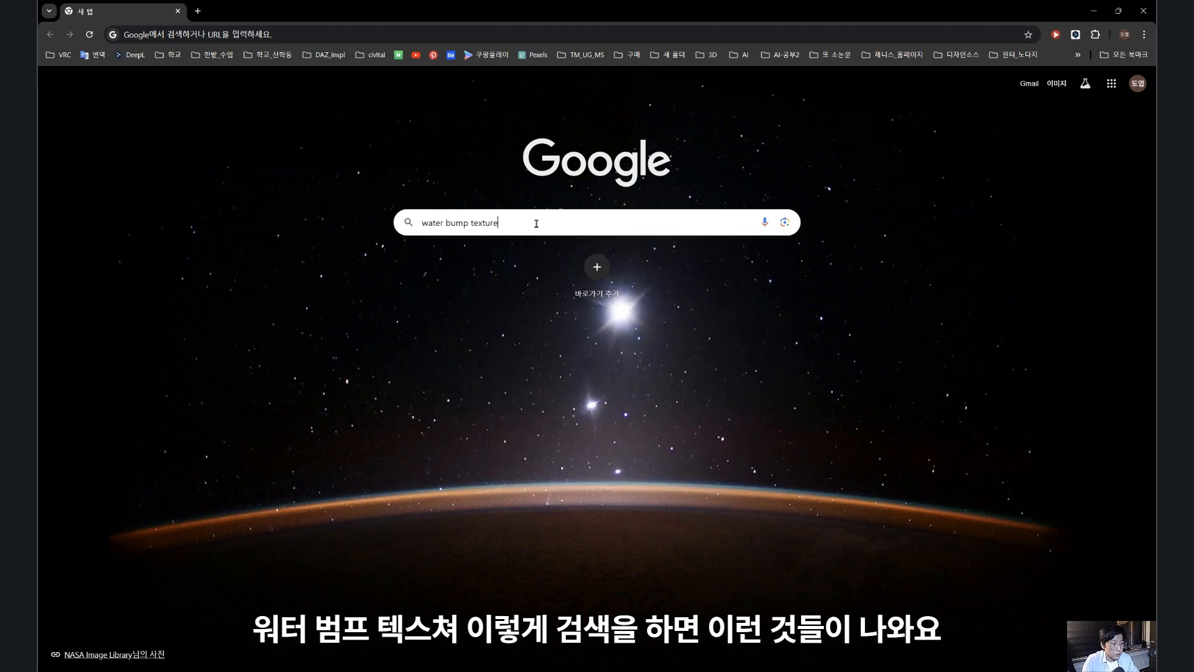
left_click(461, 459)
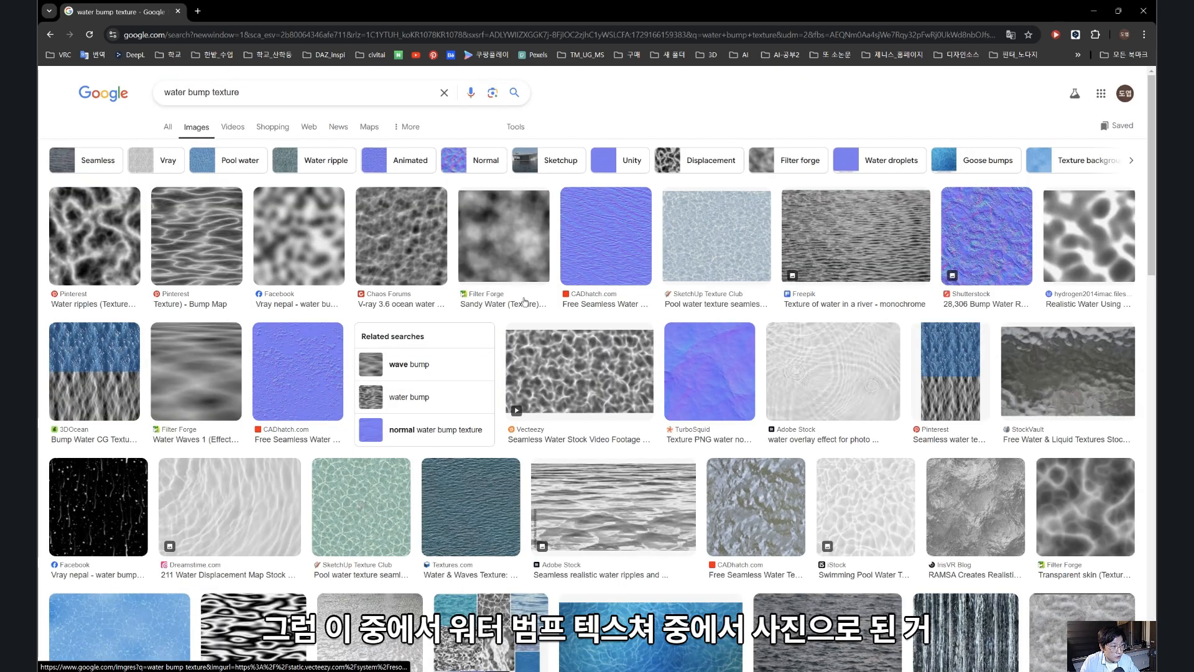
- Examine the image results for a greyscale, noise-like water bump map, previewing the OpenGameArt sea waves photo
scroll(525, 303, "down", 2)
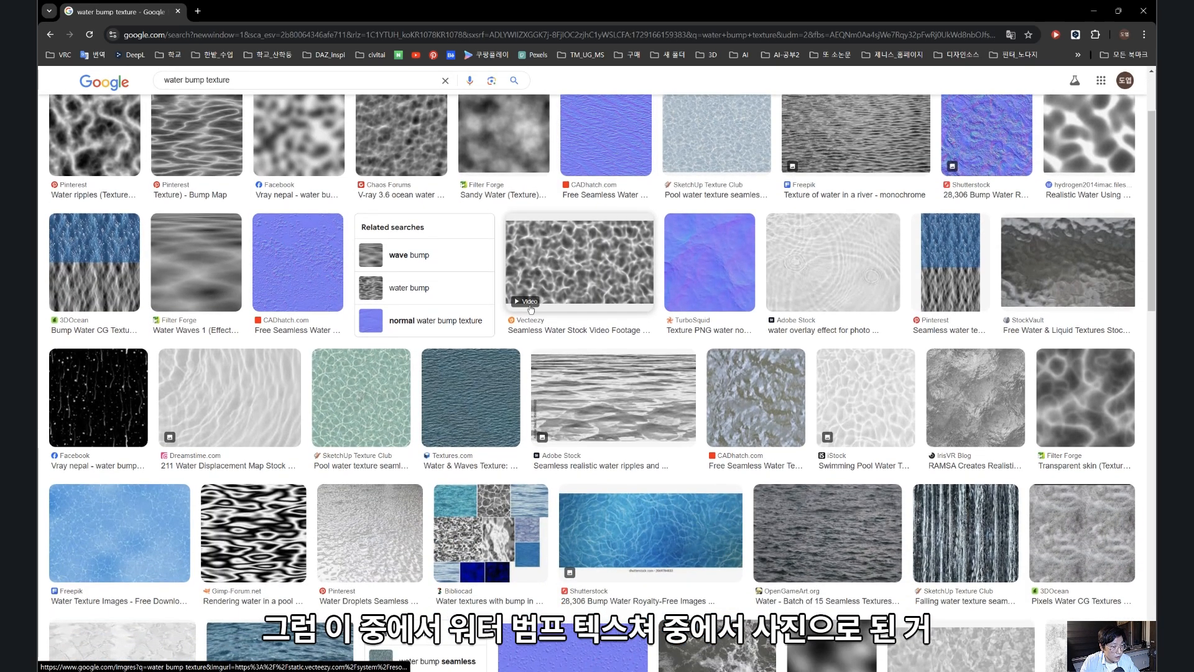
scroll(530, 309, "up", 2)
scroll(530, 309, "down", 2)
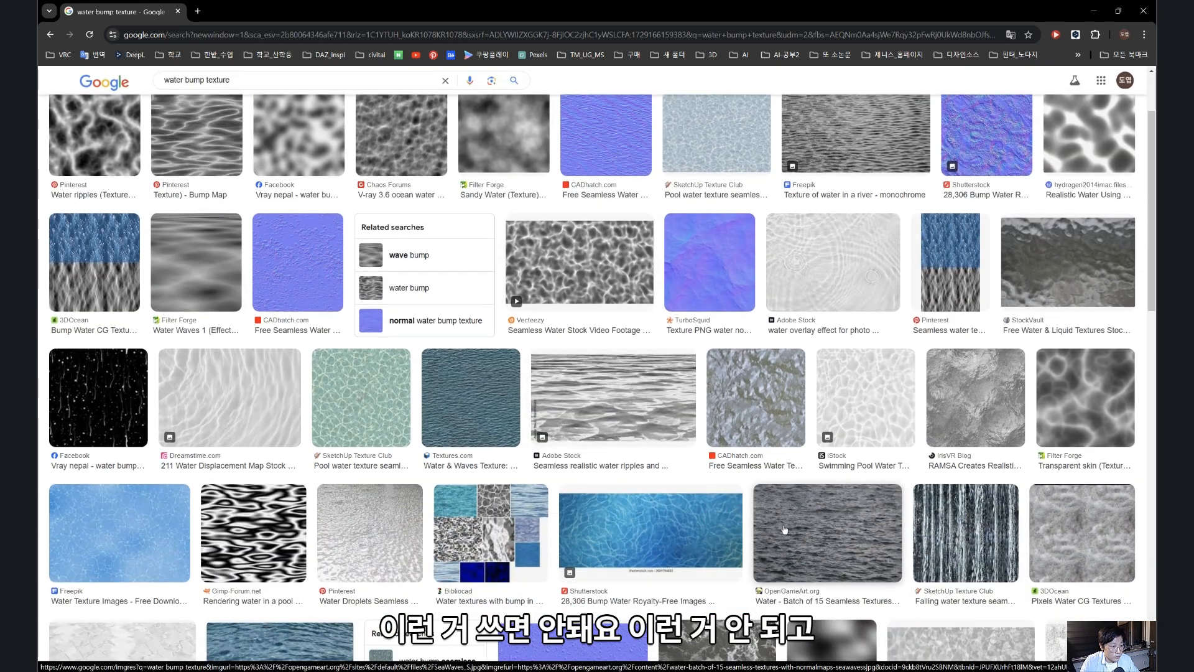
left_click(785, 530)
scroll(471, 320, "down", 5)
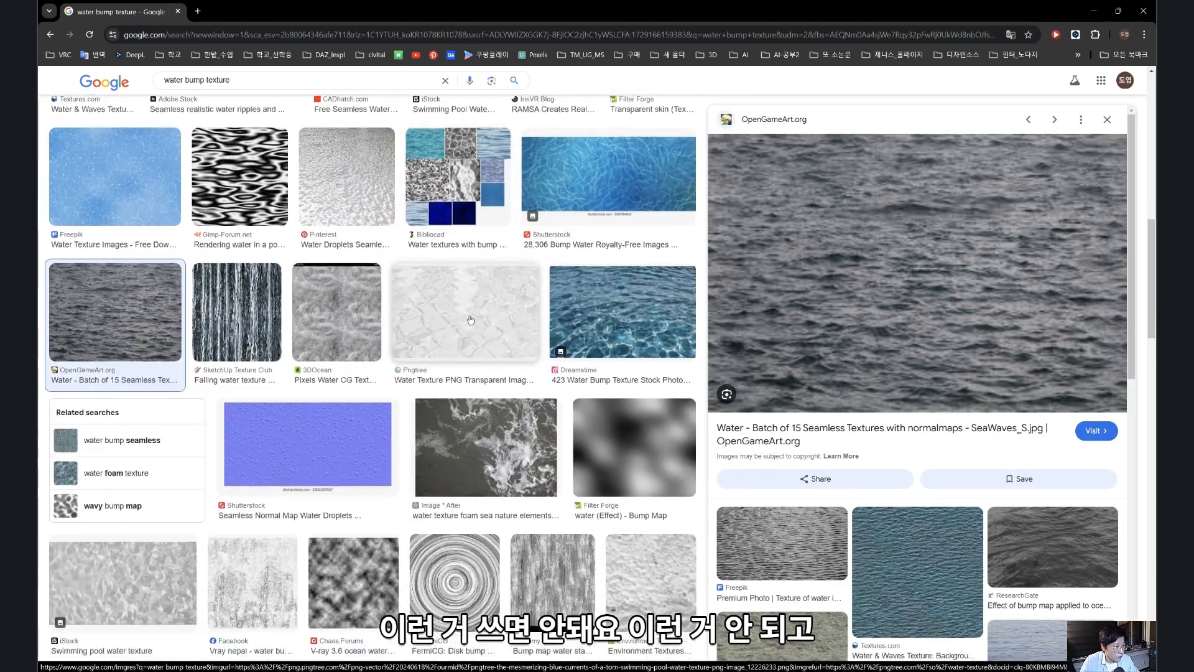
scroll(471, 321, "down", 6)
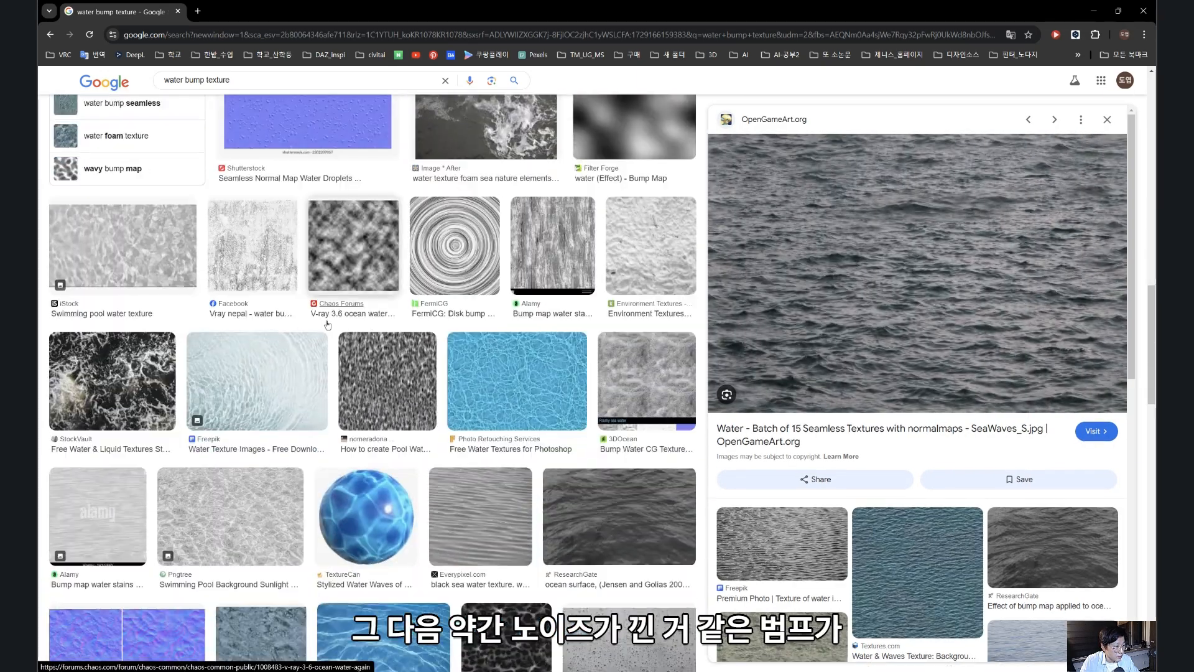
scroll(327, 324, "down", 5)
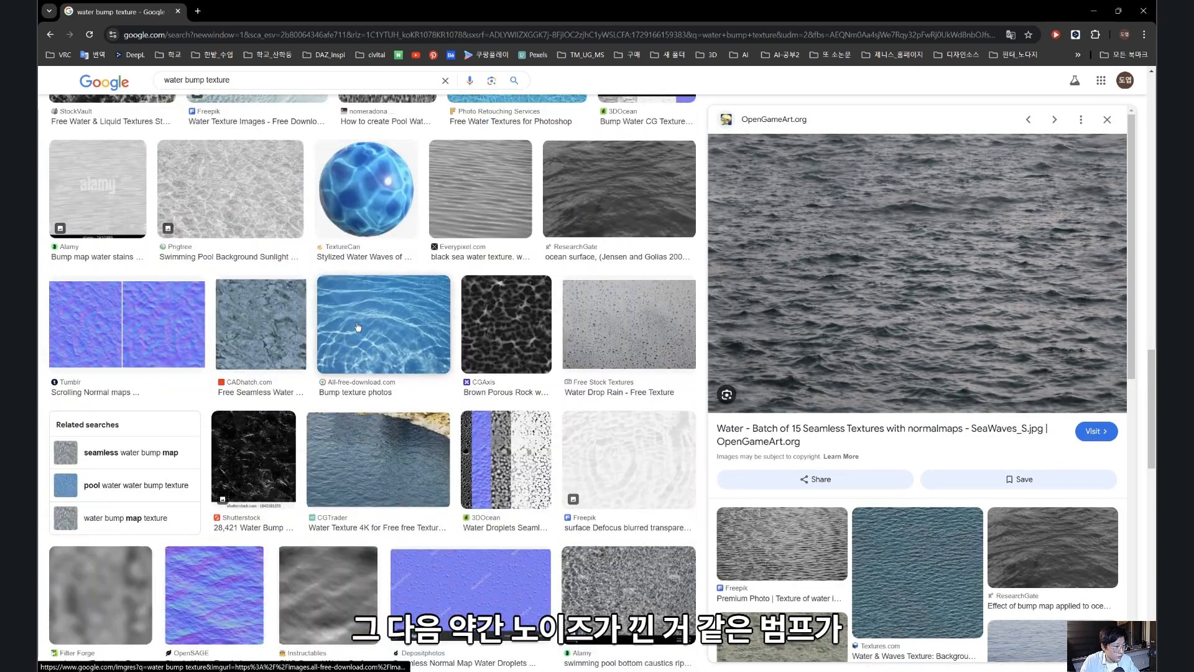
scroll(357, 327, "down", 6)
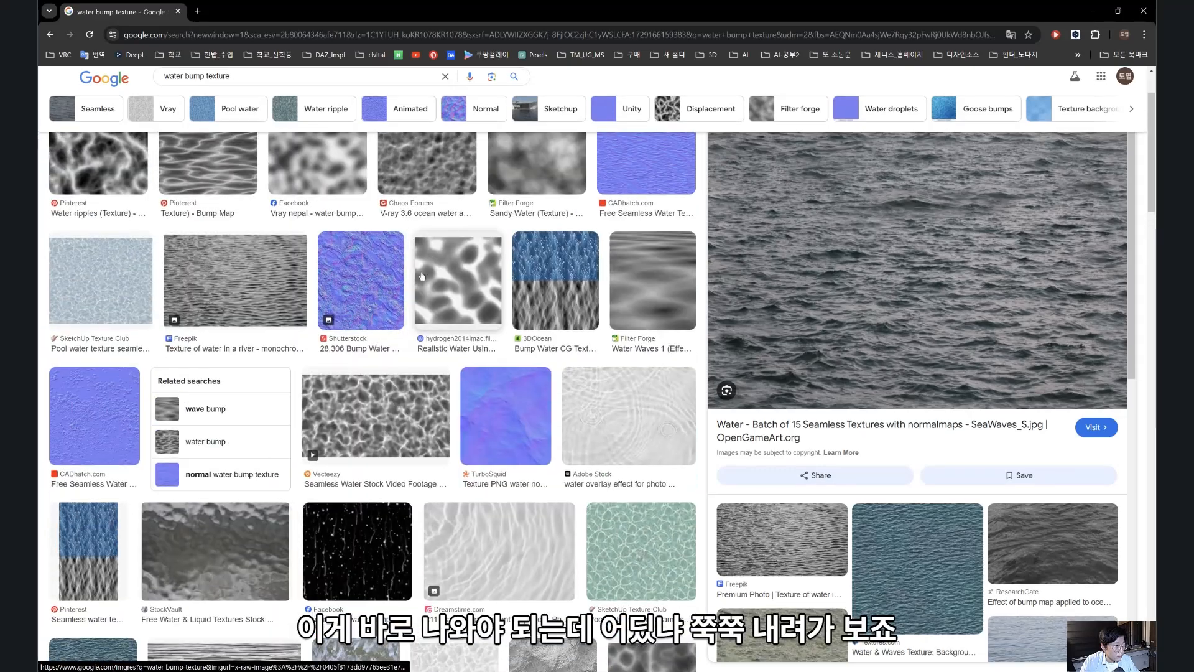
scroll(417, 272, "up", 2)
scroll(396, 269, "down", 15)
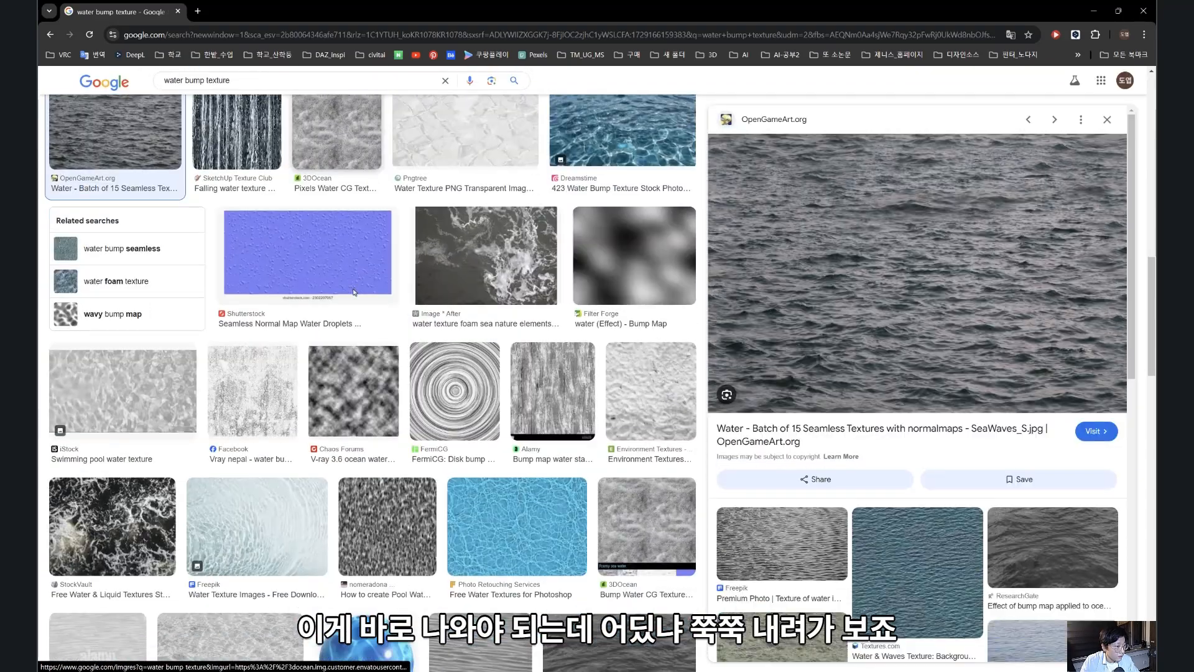
scroll(358, 295, "down", 10)
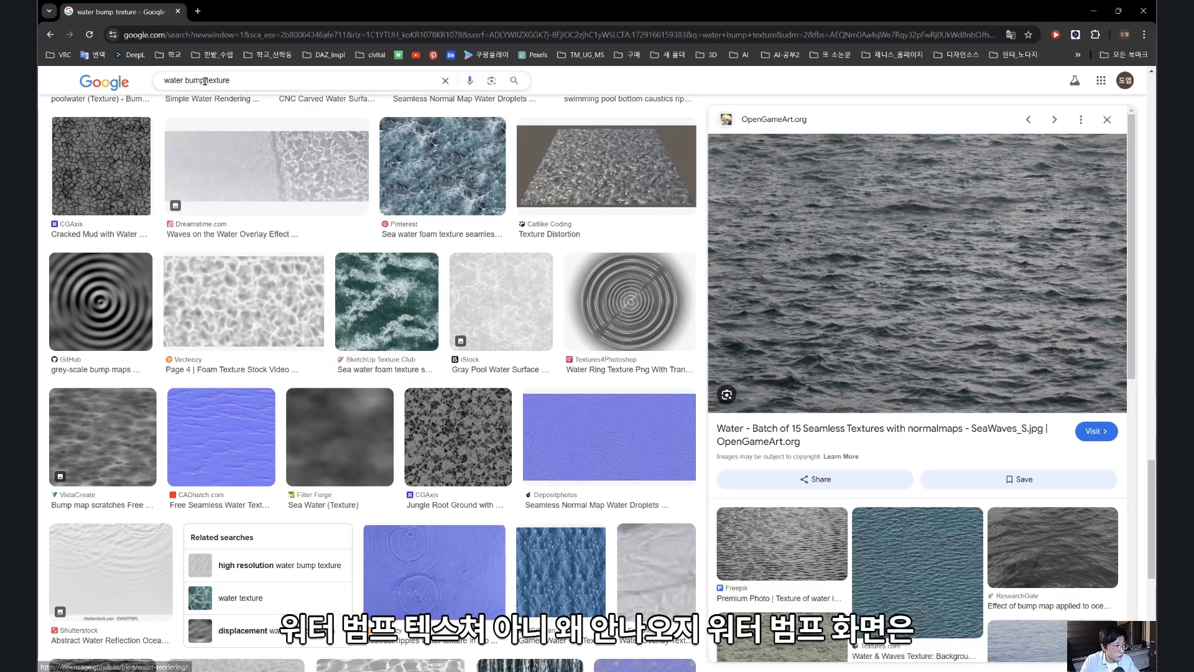
scroll(304, 271, "down", 5)
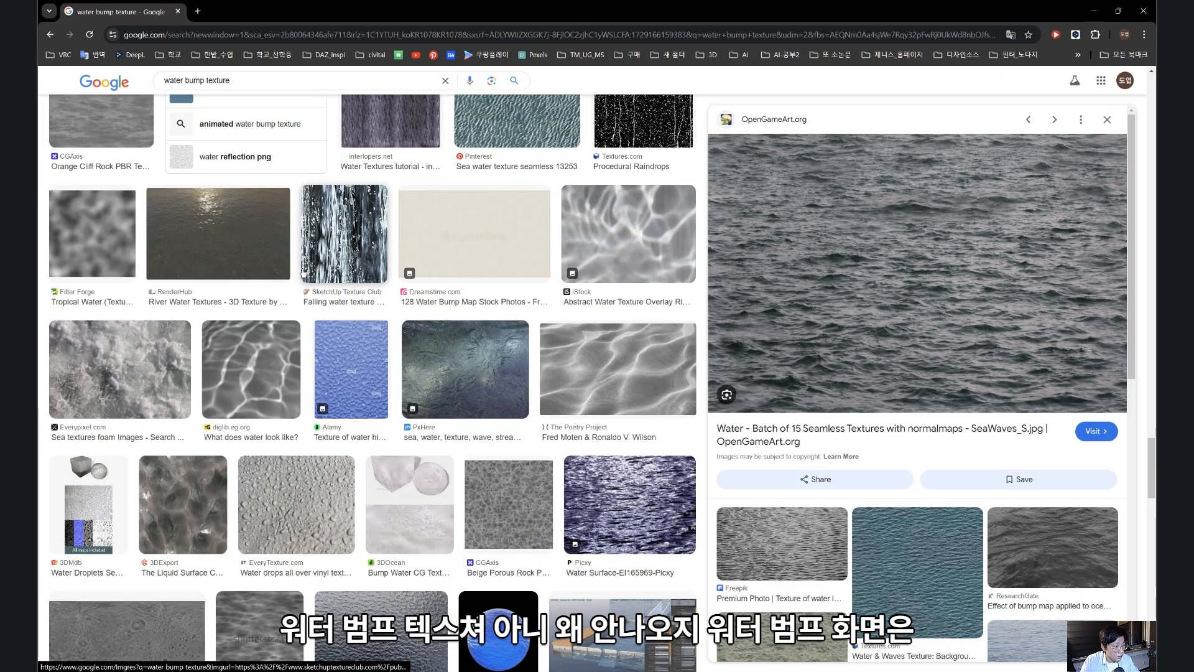
scroll(358, 322, "up", 10)
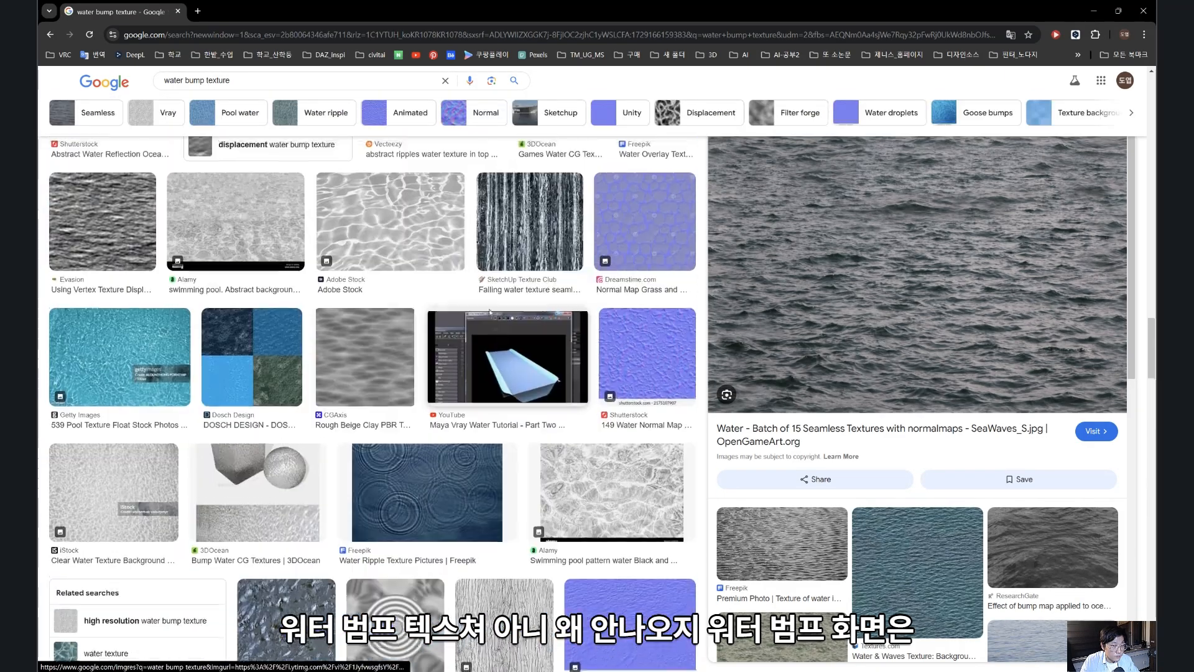
- Shorten the image search to "water bump" and view water.jpg from the 6주차-투명체 folder as the reference texture
scroll(477, 301, "up", 10)
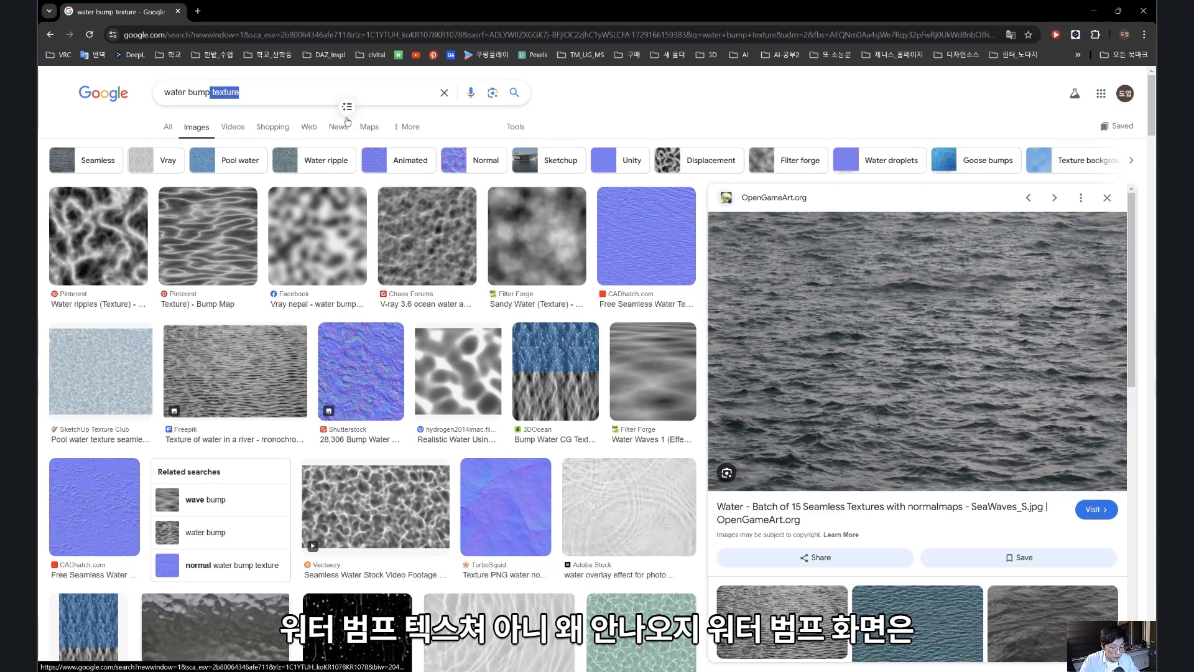
key("BackSpace")
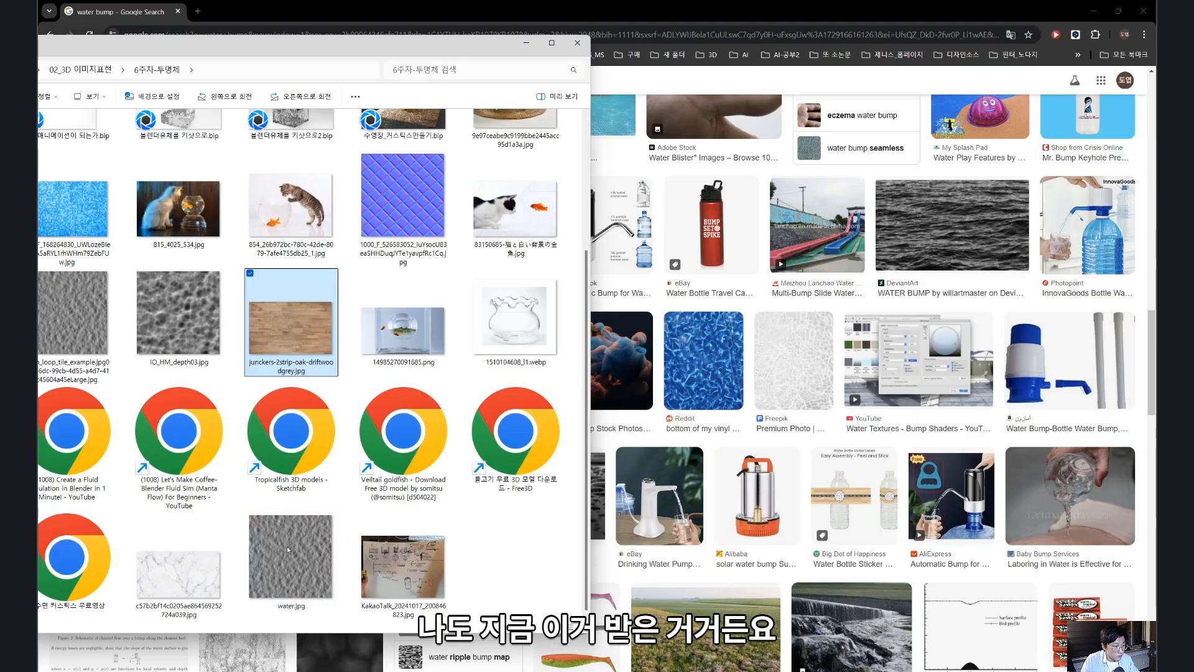
double_click(288, 548)
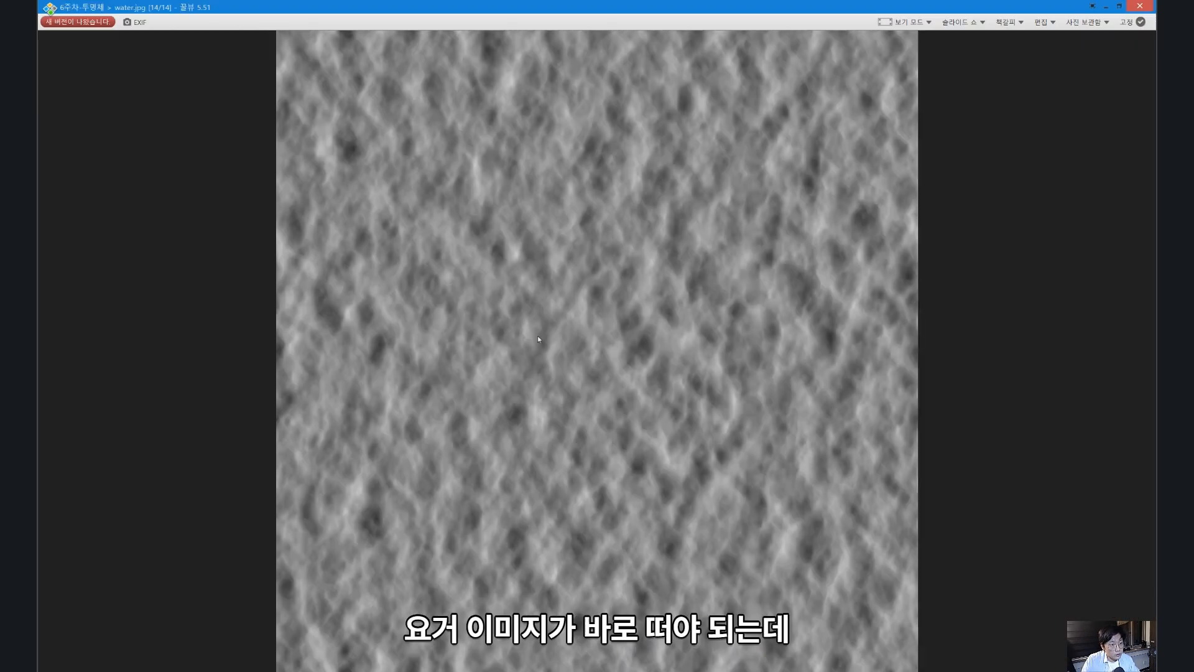
left_click(1131, 11)
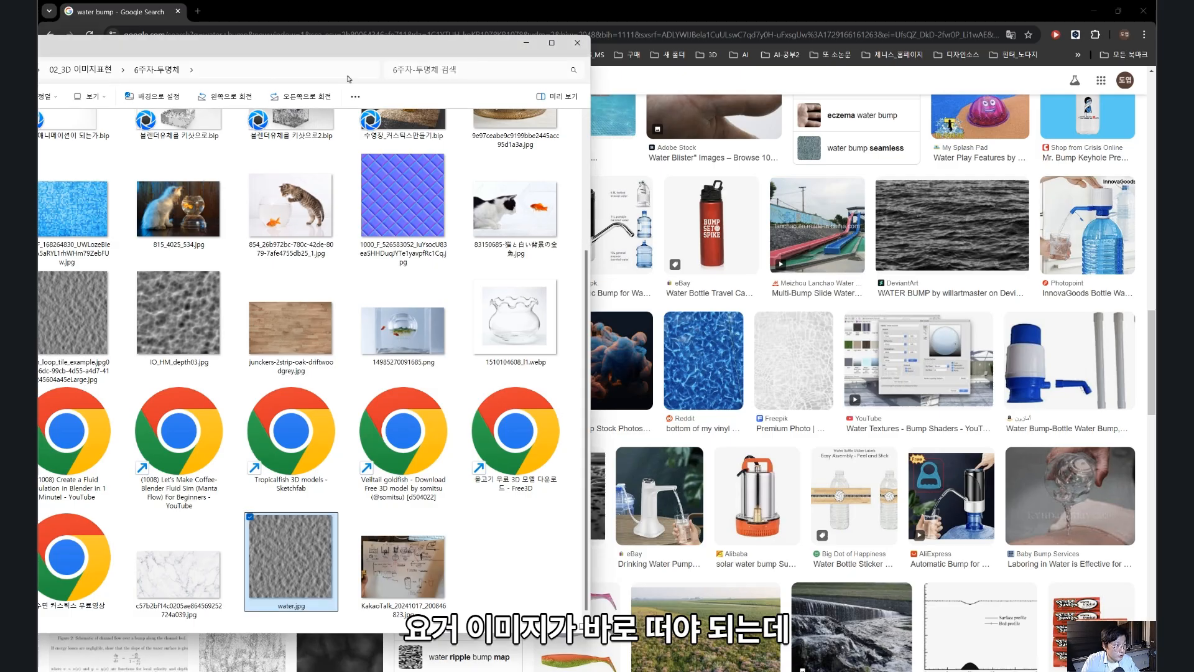
- Search Google Images for "waterbump" and look through the results for a matching water bump map
left_click_drag(196, 49, 378, 291)
left_click(184, 80)
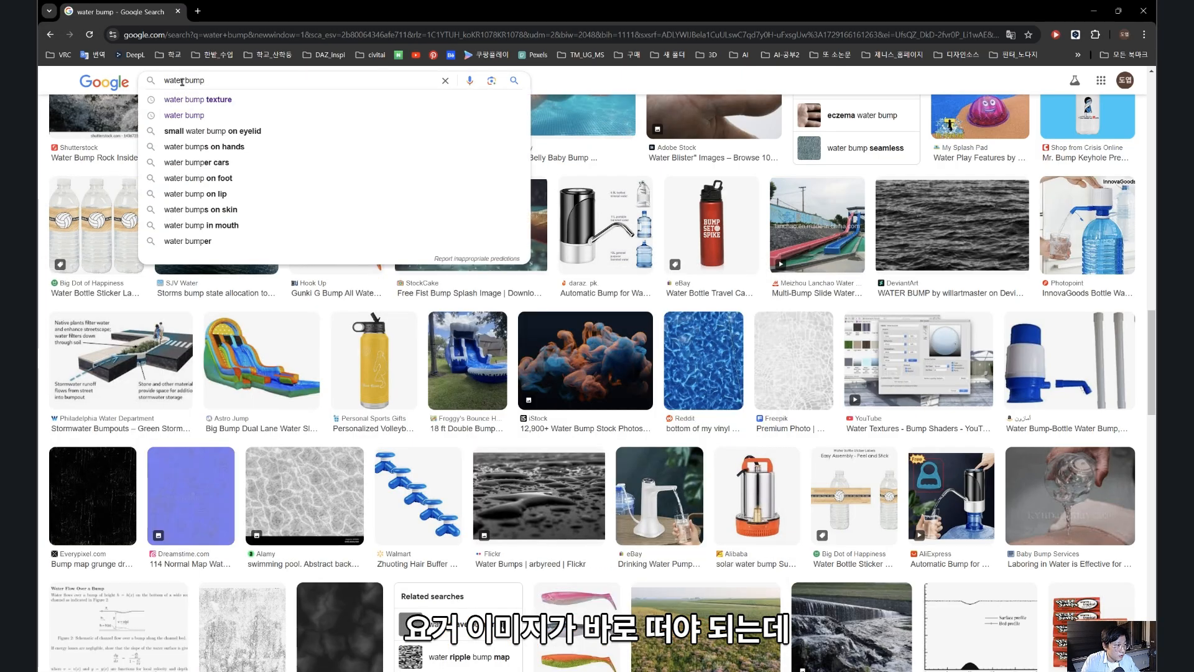
key("Delete")
key("Return")
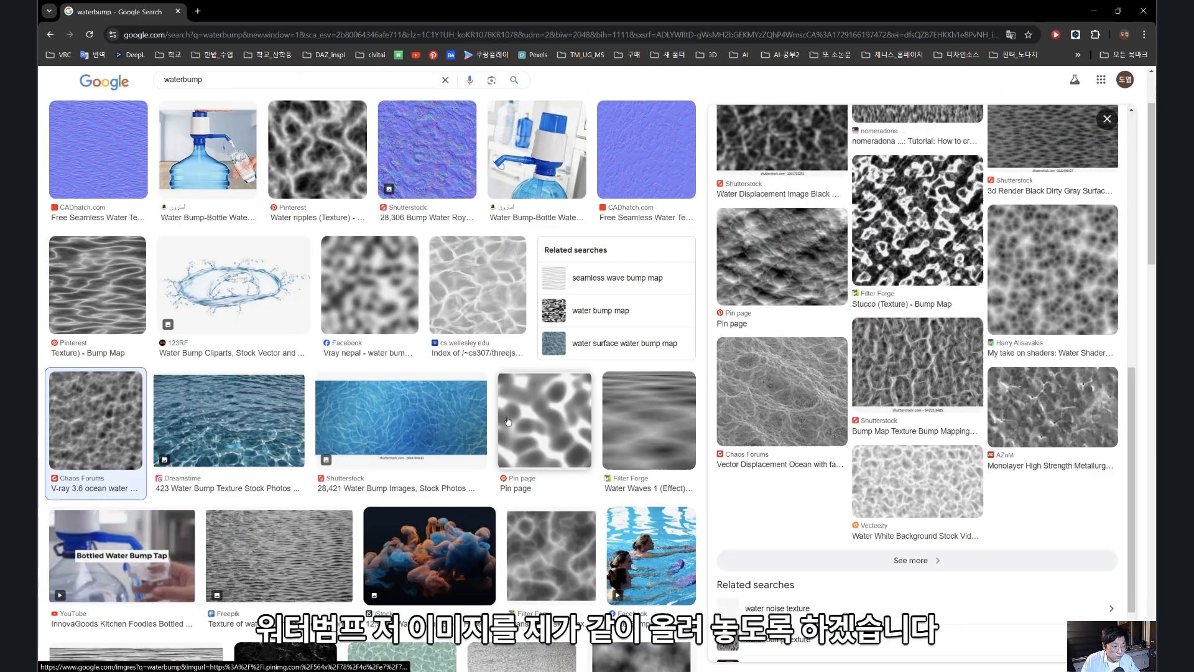
scroll(477, 401, "down", 7)
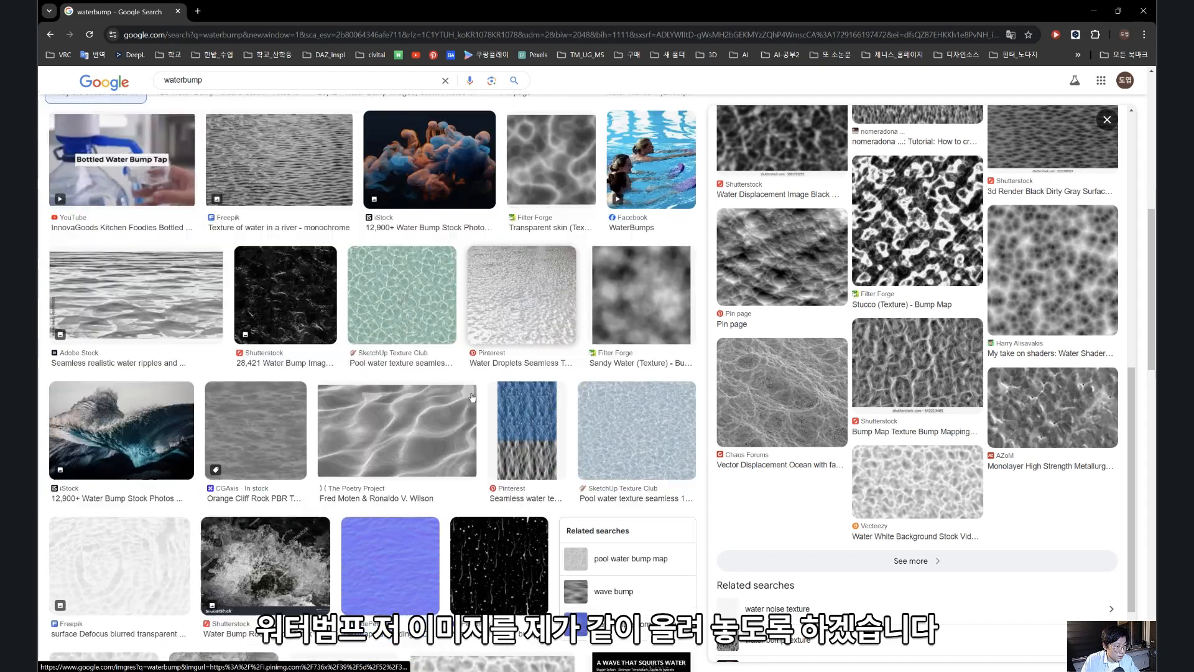
scroll(473, 398, "down", 11)
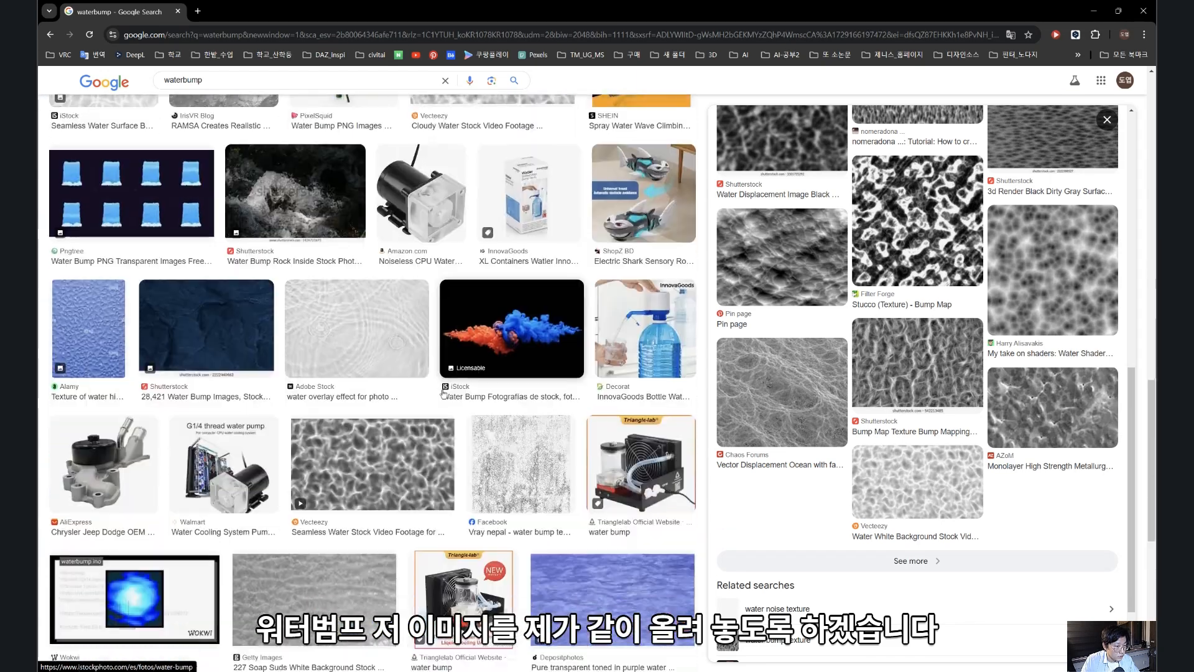
scroll(442, 391, "down", 6)
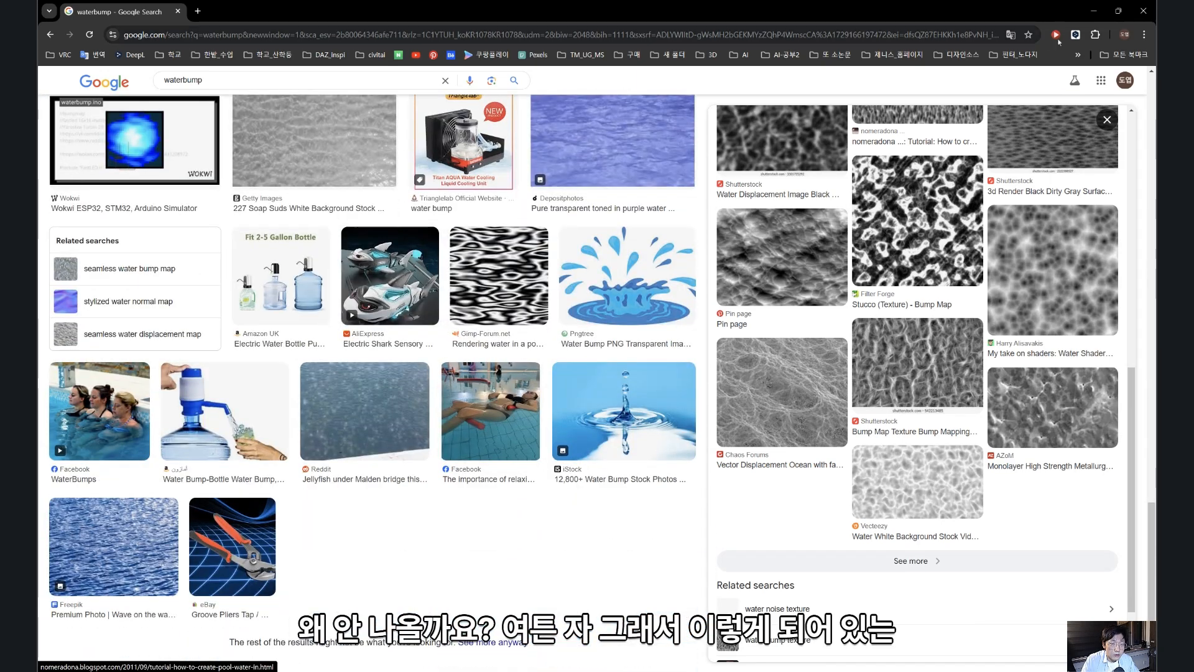
- Return to KeyShot, preview the Calm_loop_tile_example image from the 6주차-투명체 folder and apply it as a bump texture to the second tray's dark surface
left_click(1094, 11)
left_click(239, 348)
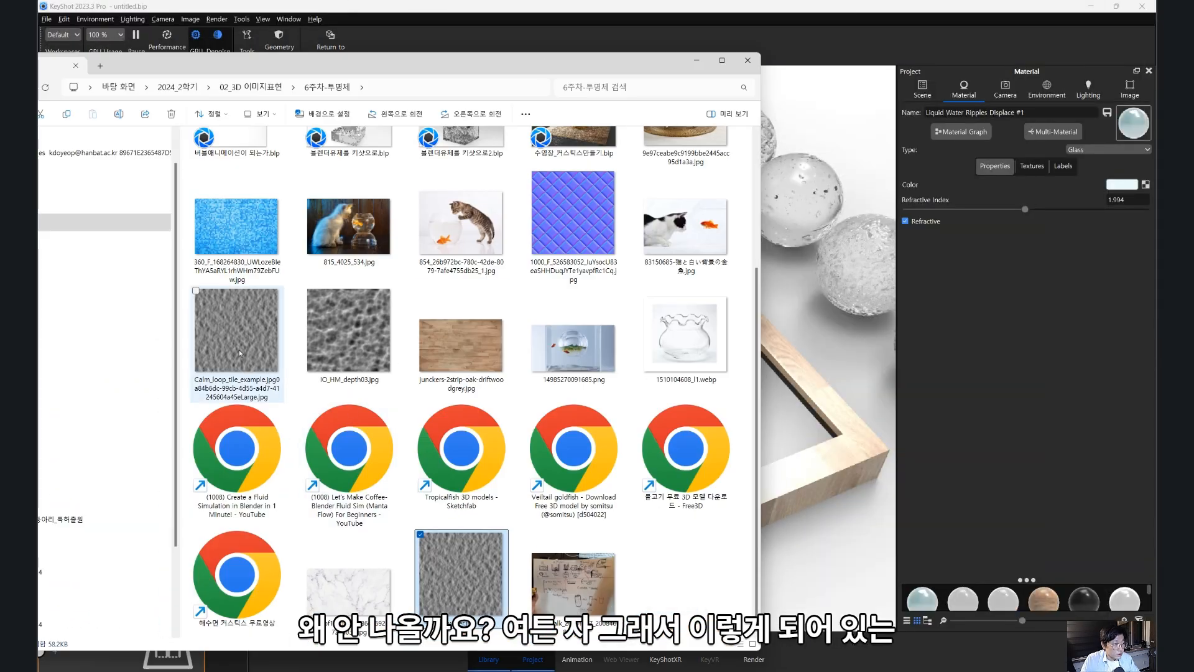
double_click(238, 345)
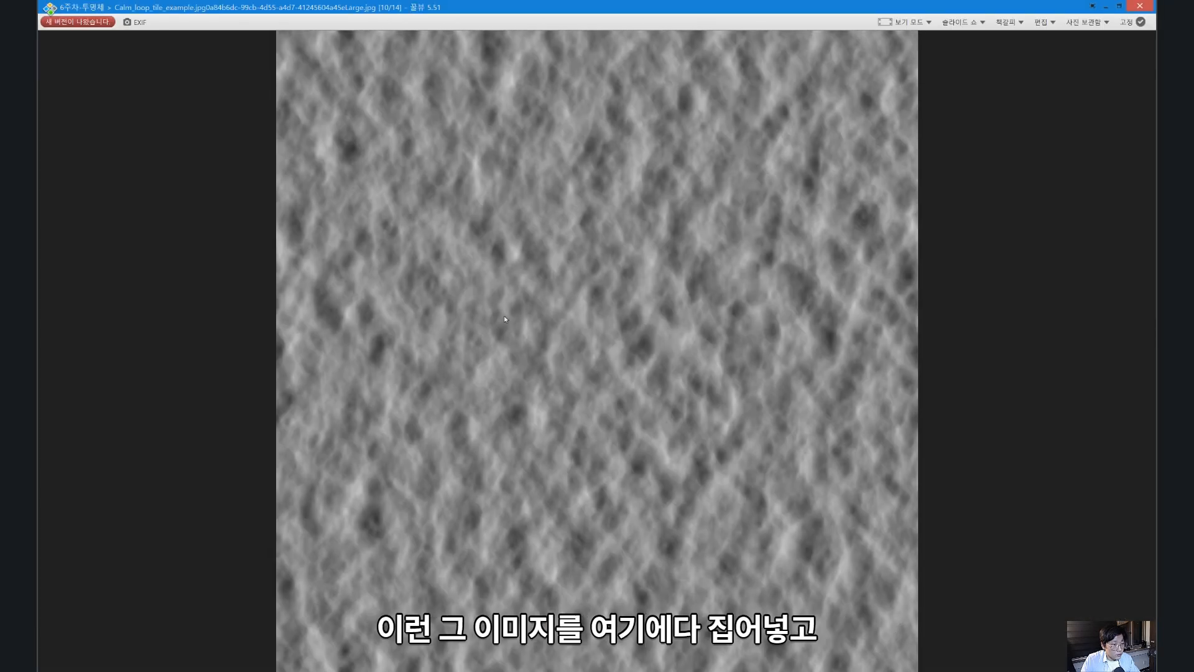
left_click(1139, 7)
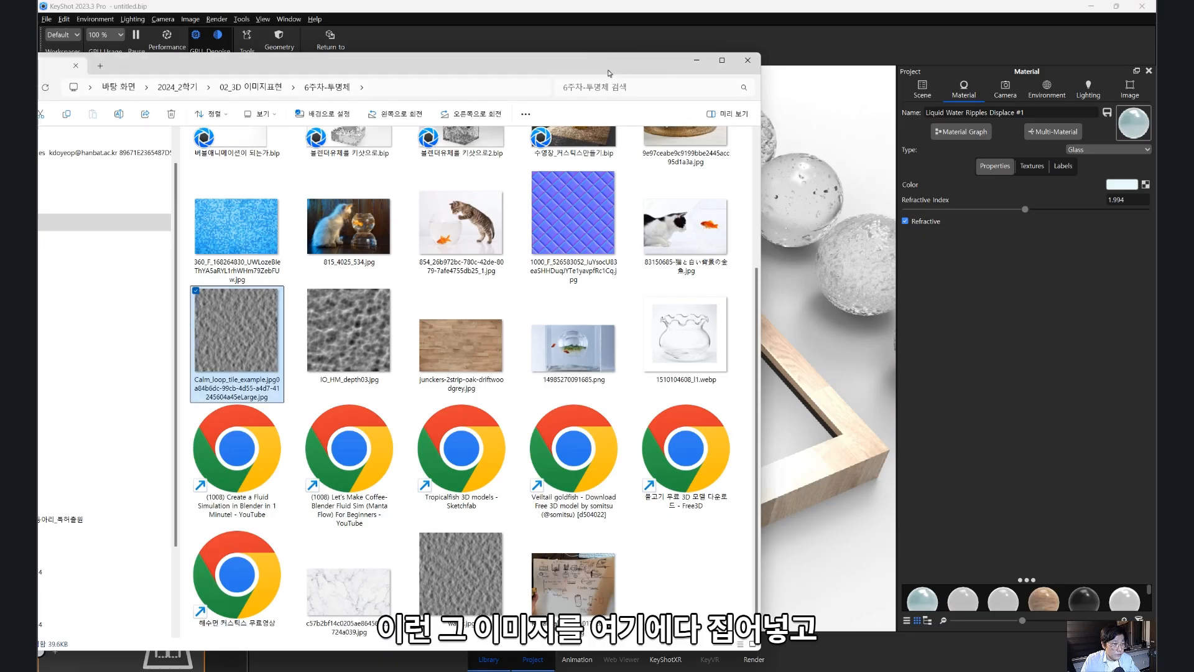
left_click_drag(57, 347, 756, 410)
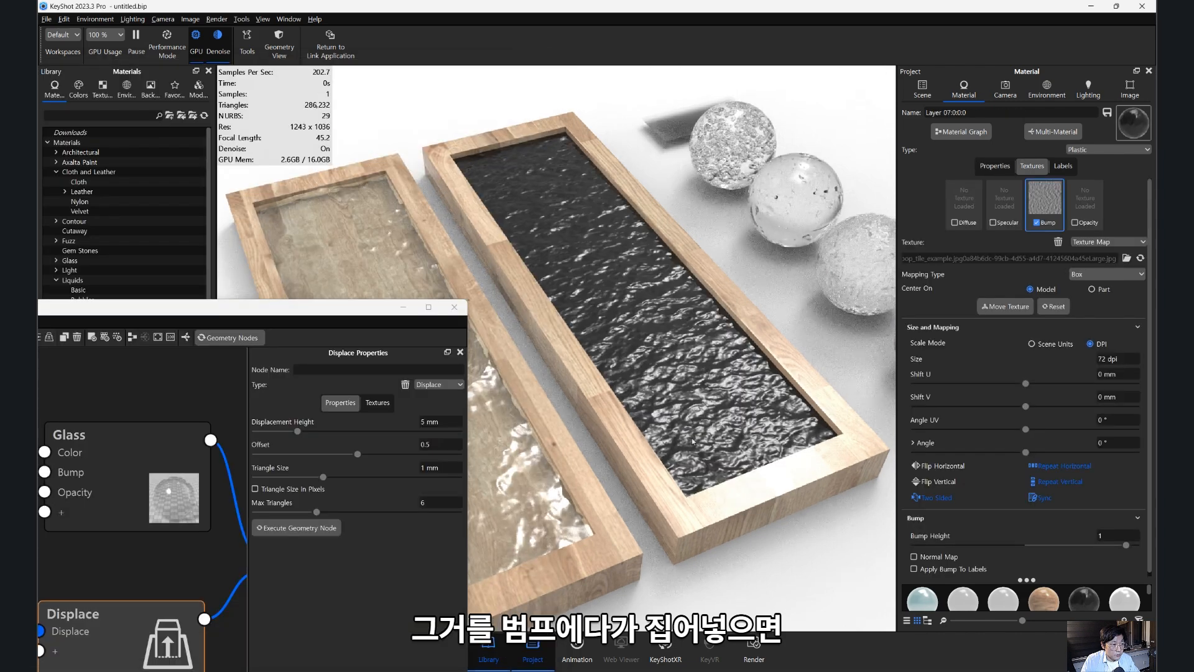
- Change the material type of the rippled dark surface in the second tray to Liquid
left_click_drag(721, 455, 723, 429)
scroll(715, 423, "up", 3)
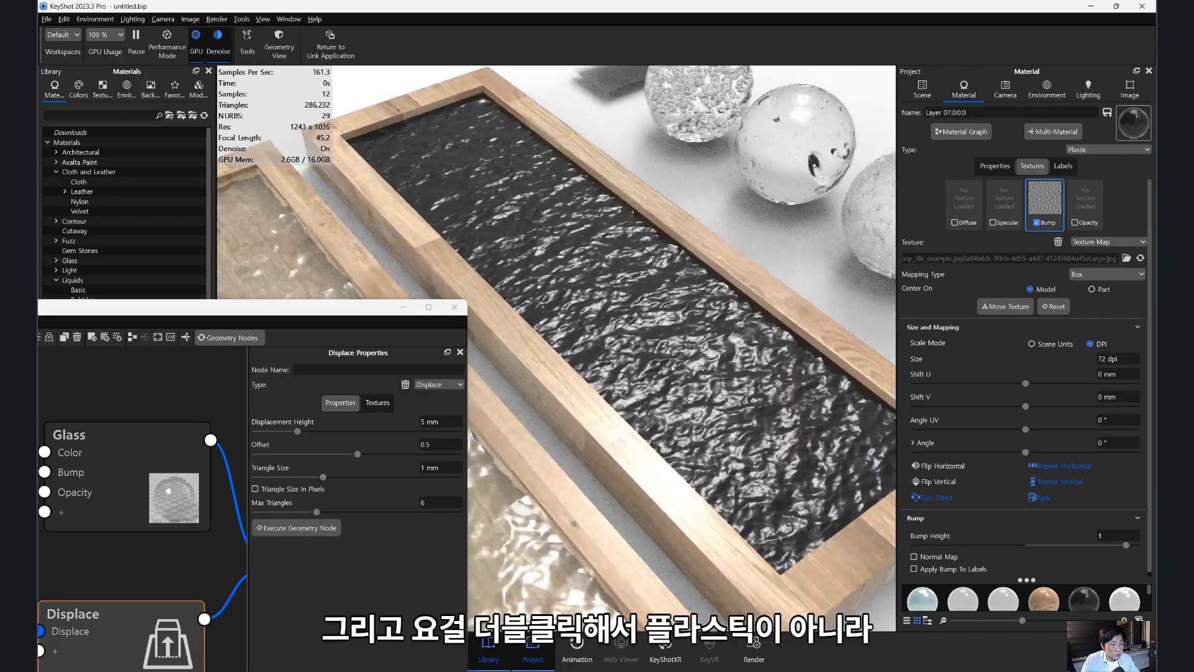
double_click(715, 411)
left_click(1103, 151)
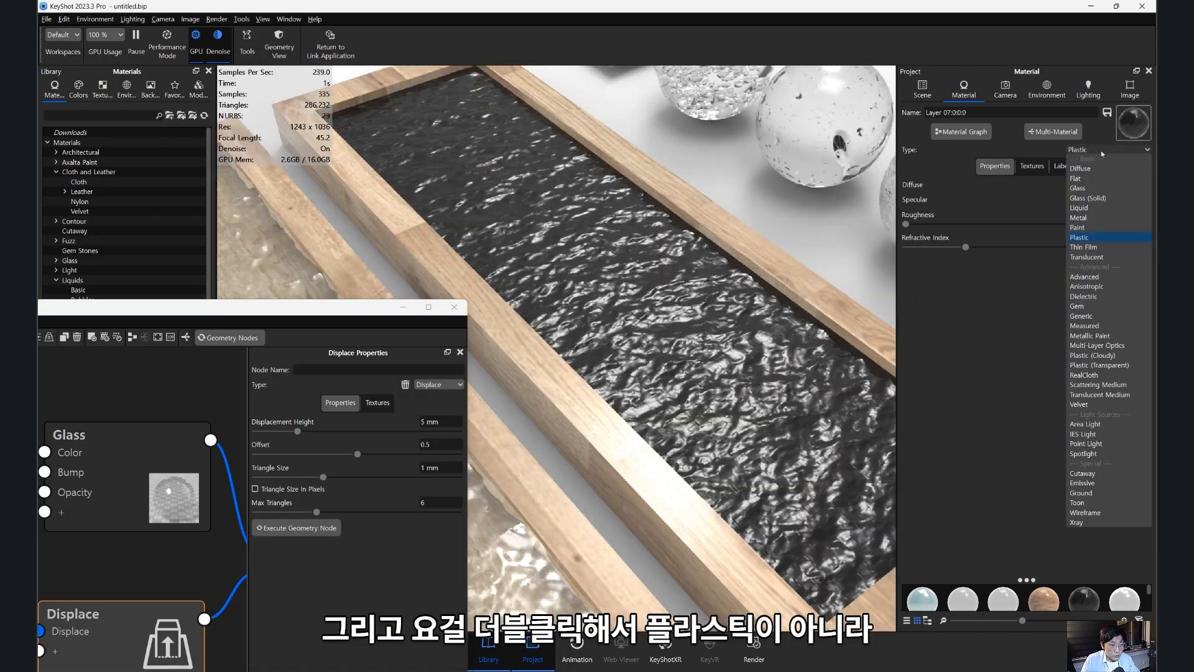
left_click(1088, 208)
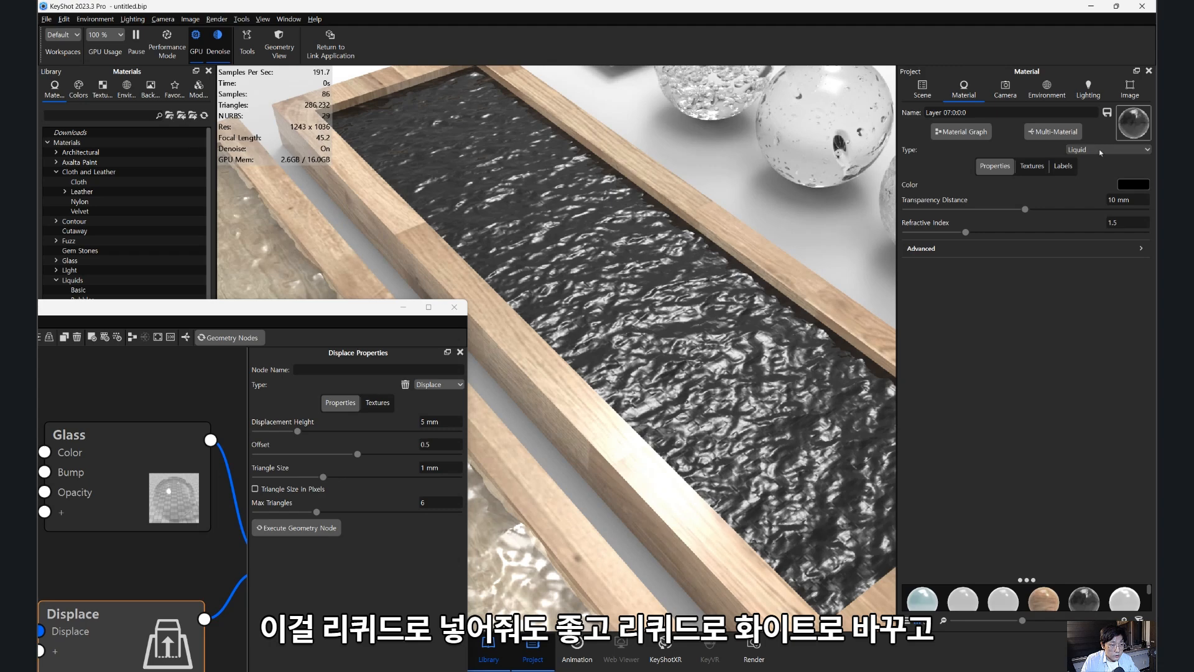
left_click(1101, 153)
left_click(1108, 198)
- Set the liquid material's color to white
left_click(1136, 187)
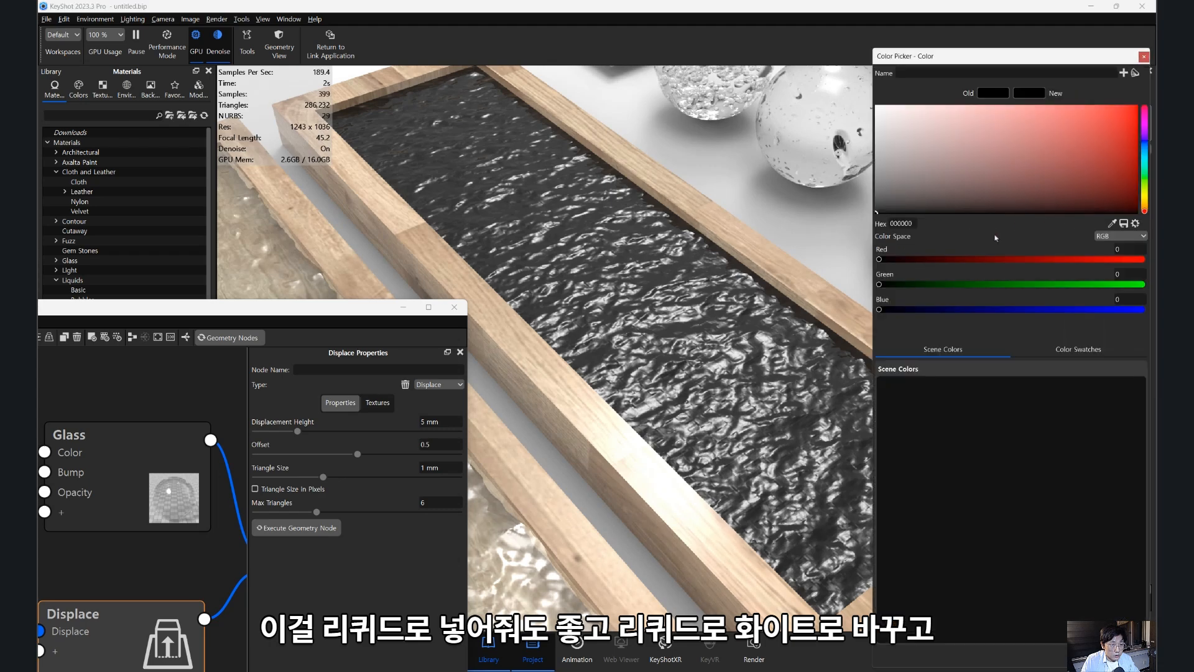
left_click_drag(949, 184, 838, 84)
left_click(1093, 654)
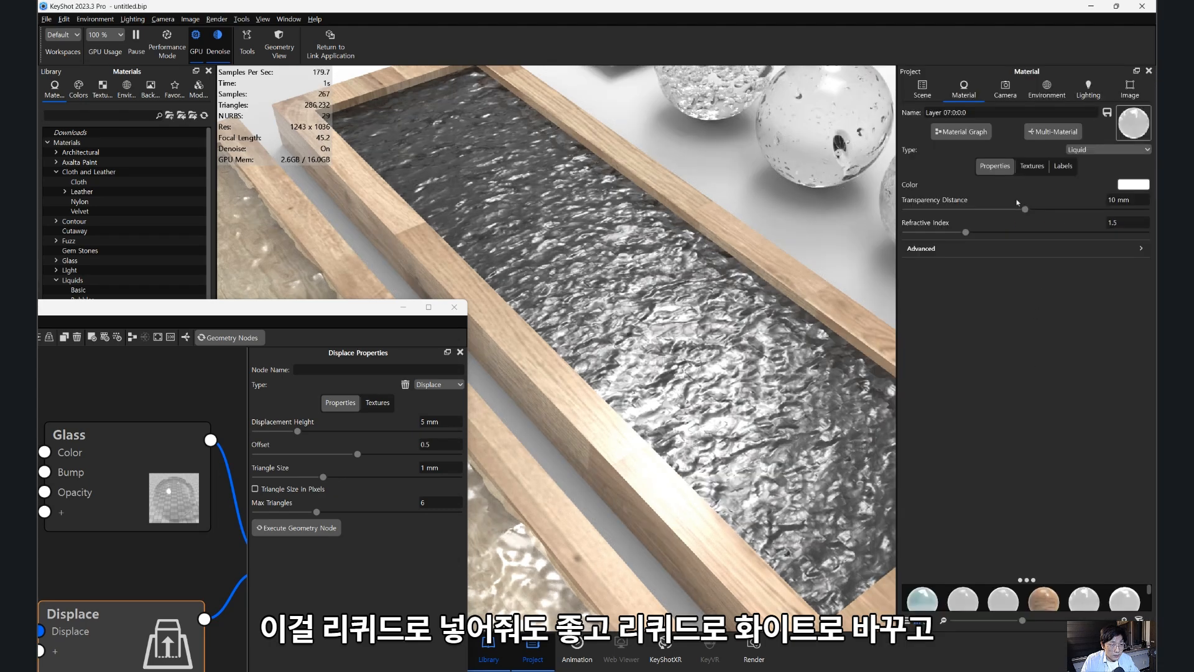
- Try transparency distances of 200 mm and 1000 mm on the second tray's white liquid and compare the water's look
left_click(1118, 200)
type("20")
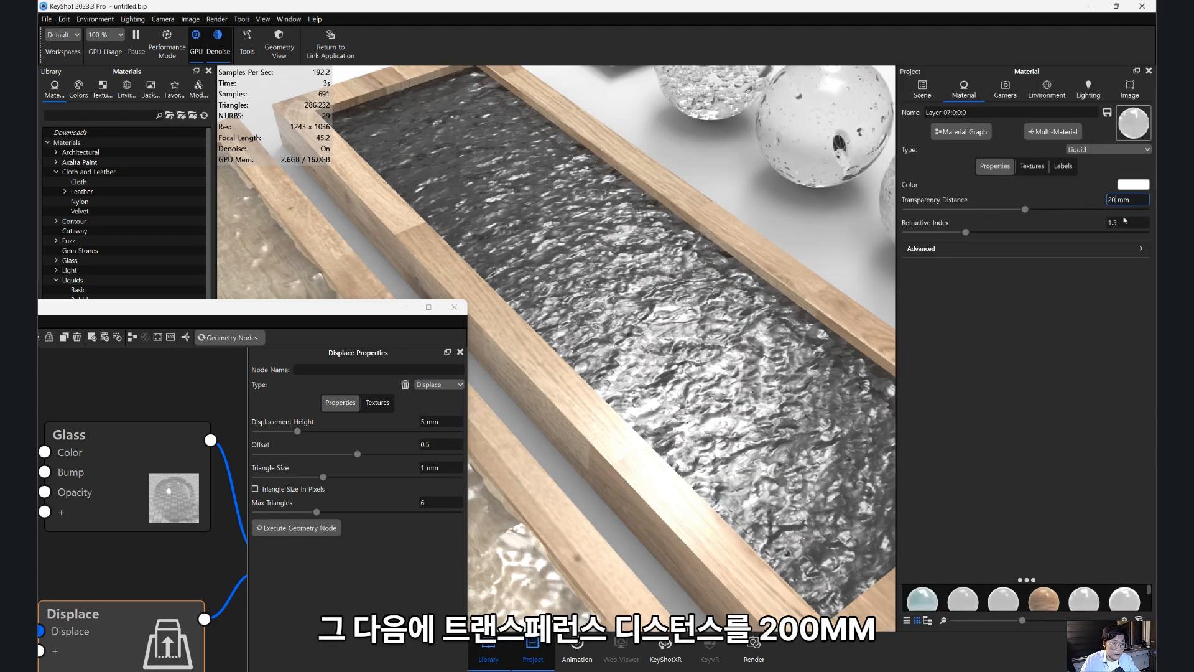
type("0")
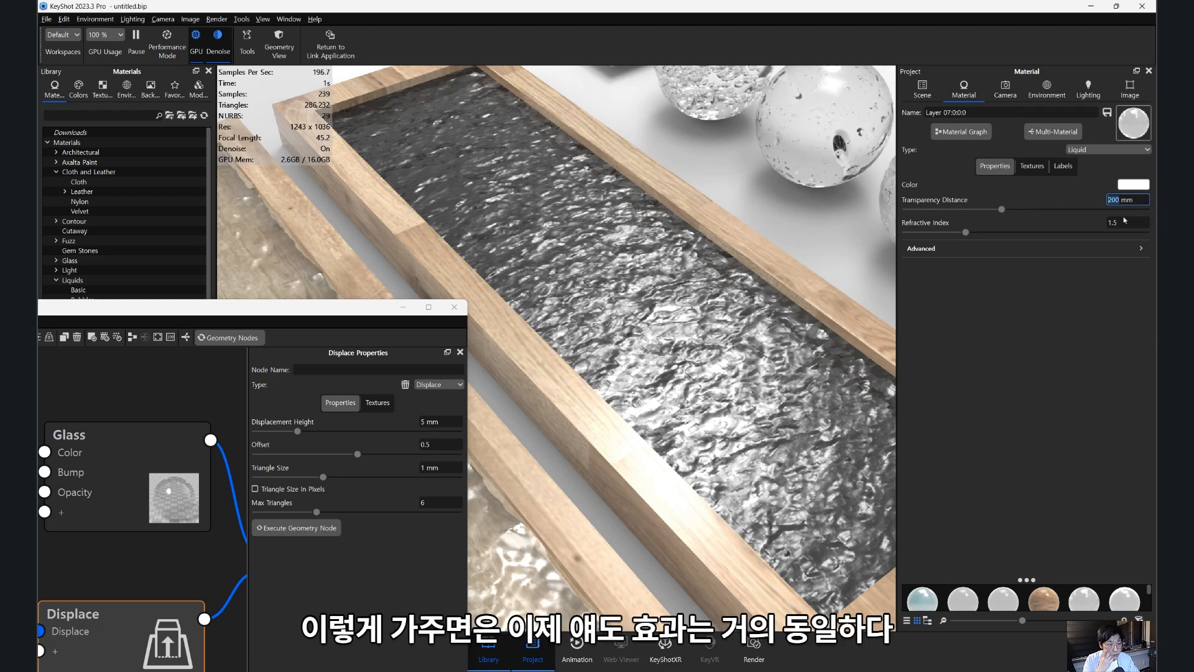
left_click(1125, 222)
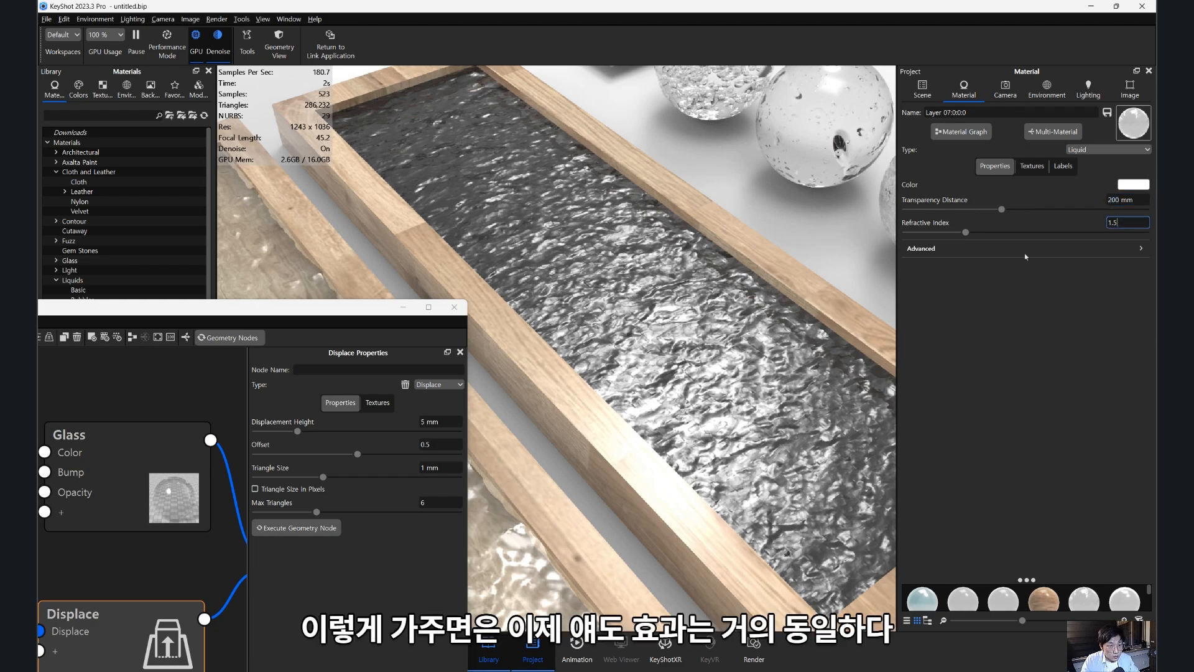
left_click_drag(653, 262, 631, 319)
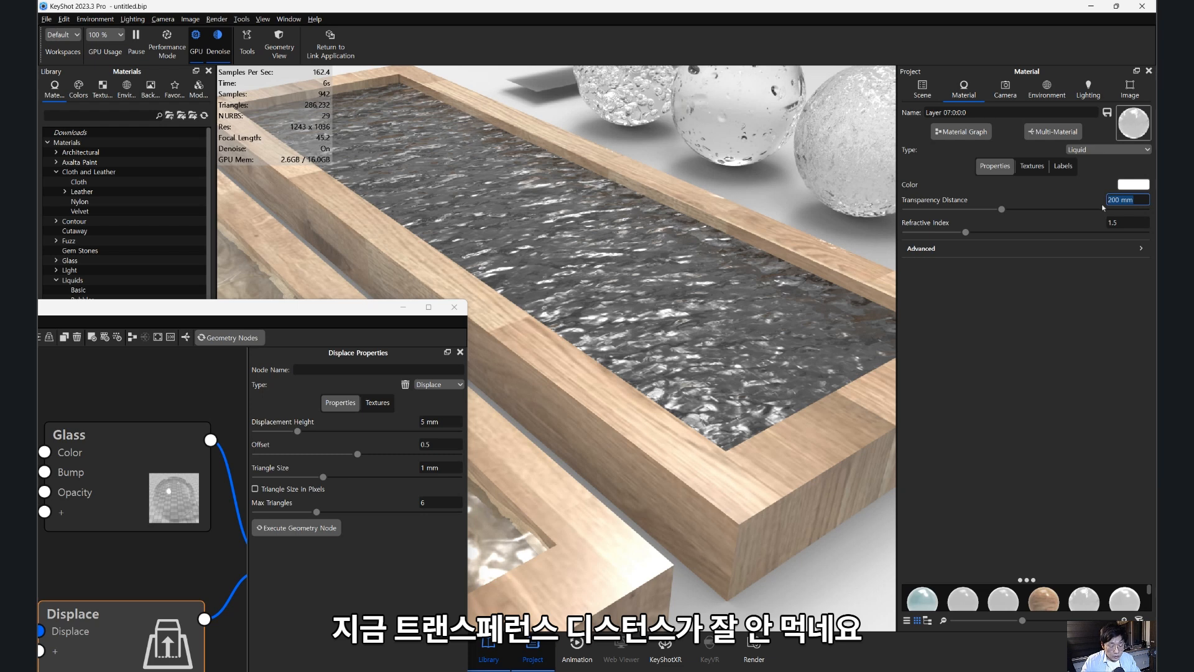
type("00")
key("Return")
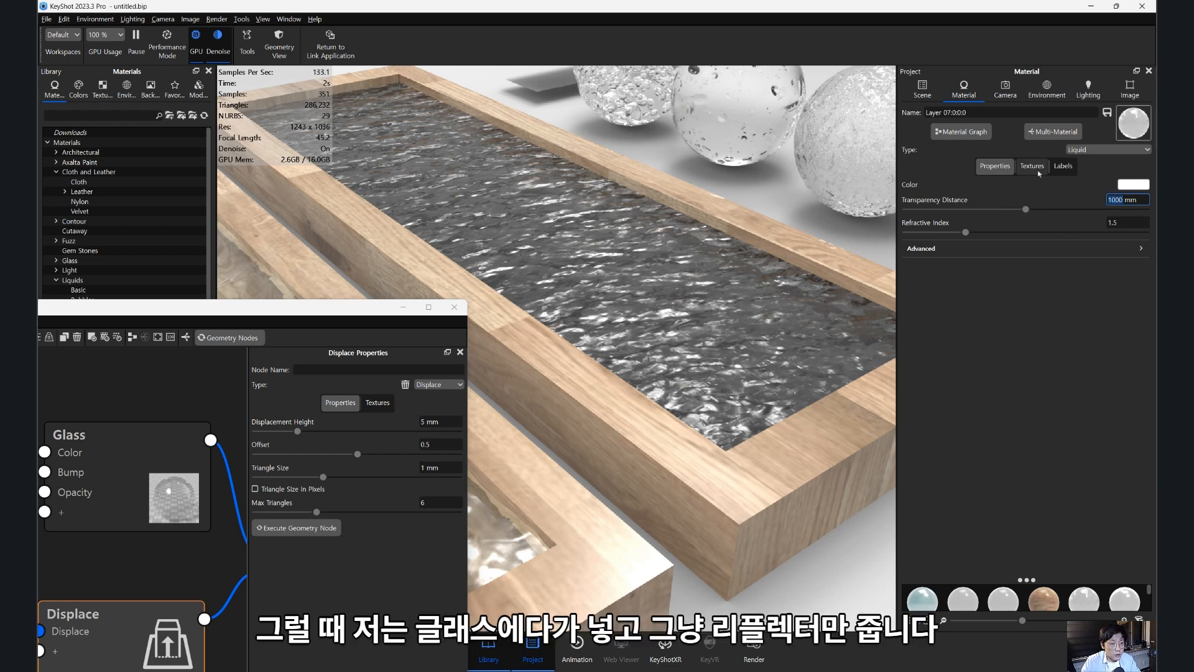
- Change the material type of the second tray's water surface to Glass and view both trays together
left_click(1093, 150)
left_click(1095, 194)
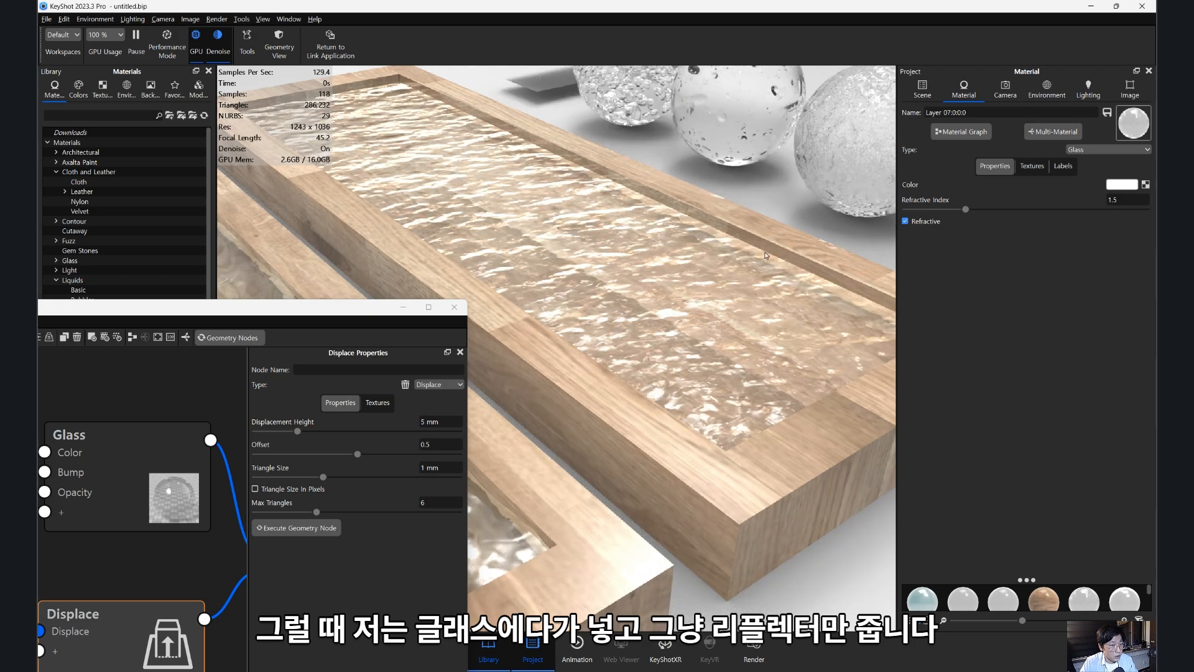
scroll(726, 260, "down", 5)
left_click_drag(719, 326, 731, 373)
middle_click_drag(737, 274, 835, 230)
left_click_drag(734, 289, 711, 234)
scroll(710, 235, "up", 2)
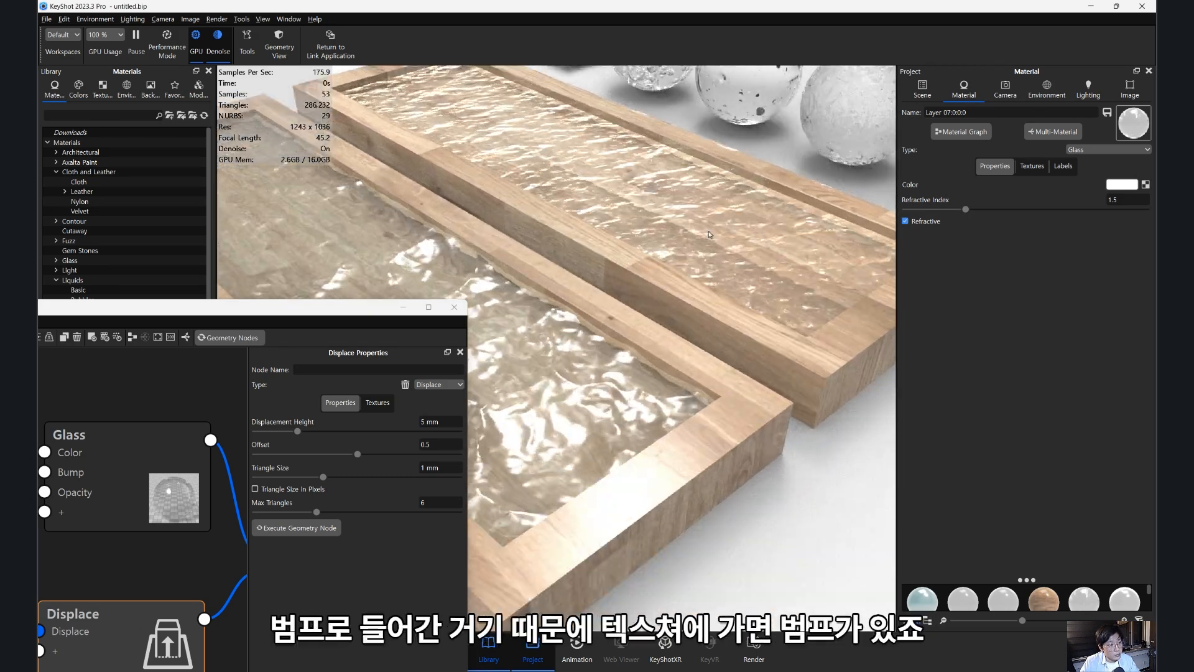
- Shift the water's bump texture 25.8 mm in U and size it to 227.5 mm in scene units
left_click(1032, 165)
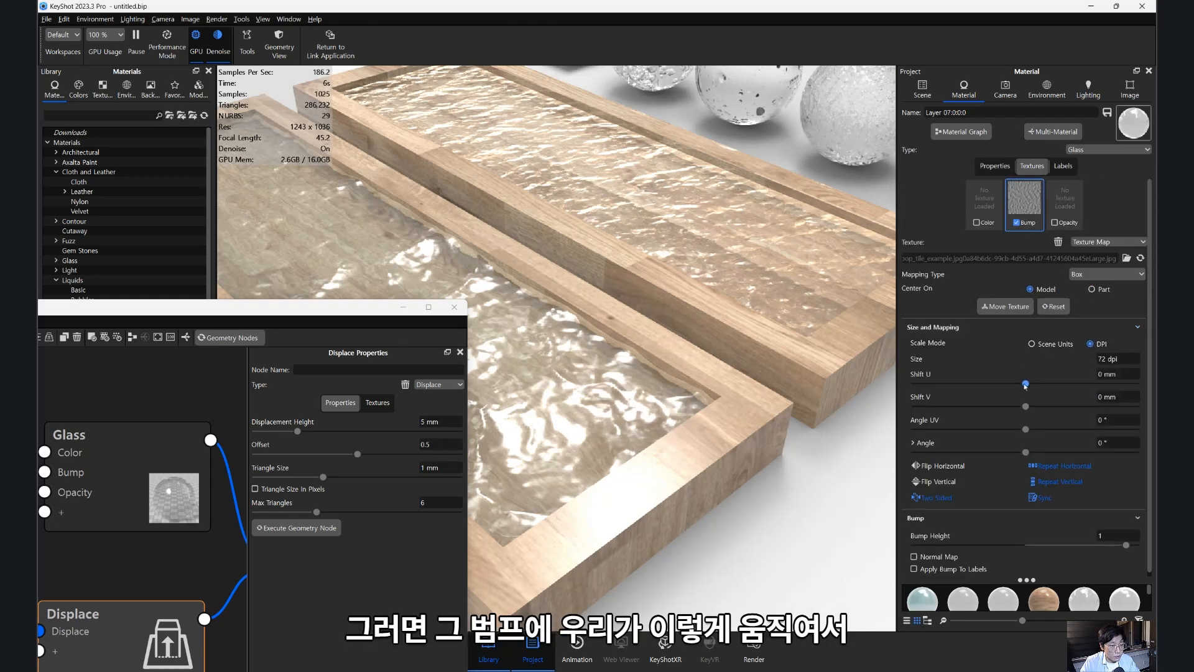
left_click_drag(1018, 385, 1054, 387)
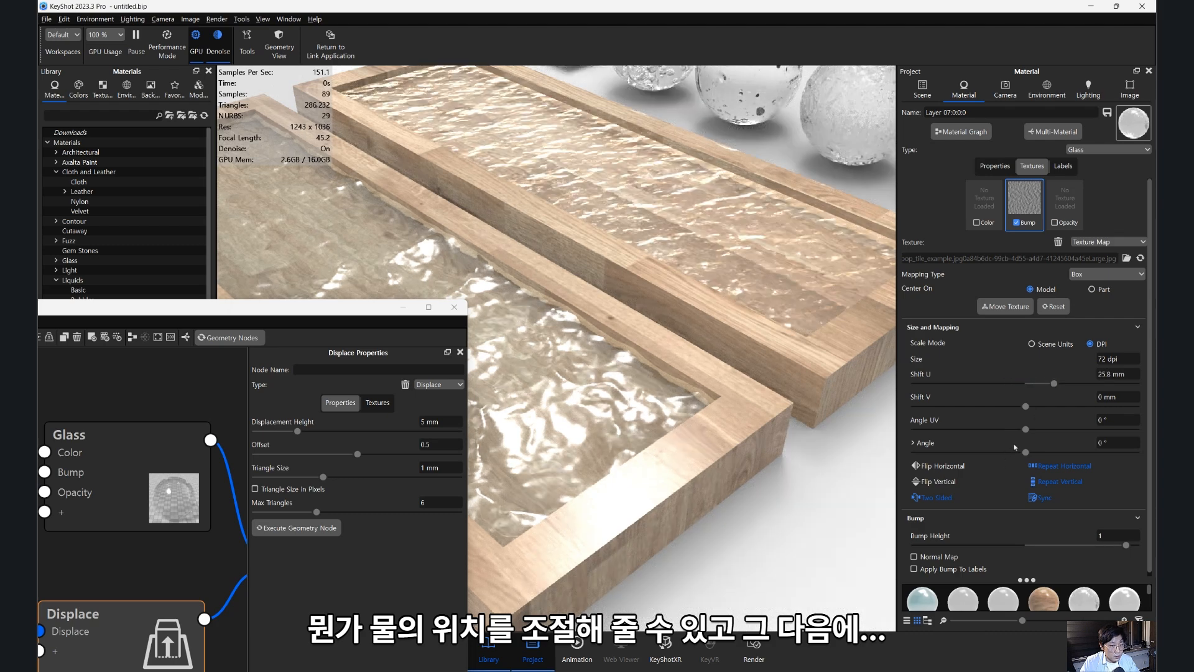
left_click(1032, 344)
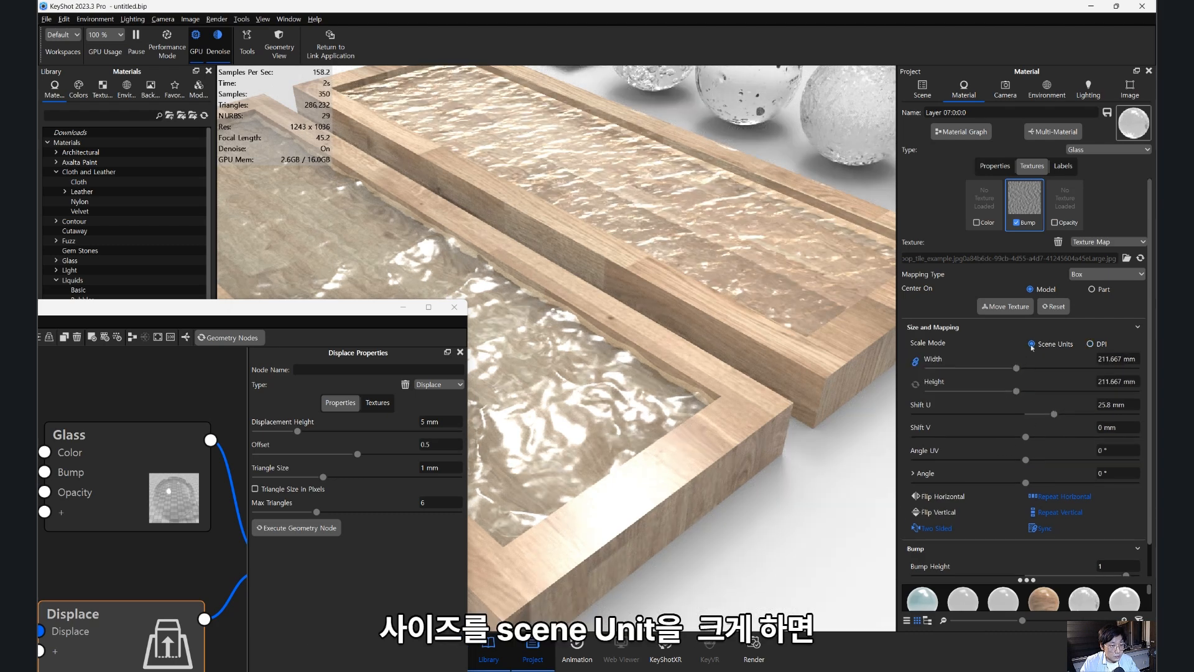
mouse_move(1026, 372)
left_mouse_down()
mouse_move(1062, 376)
mouse_move(1008, 376)
left_mouse_up()
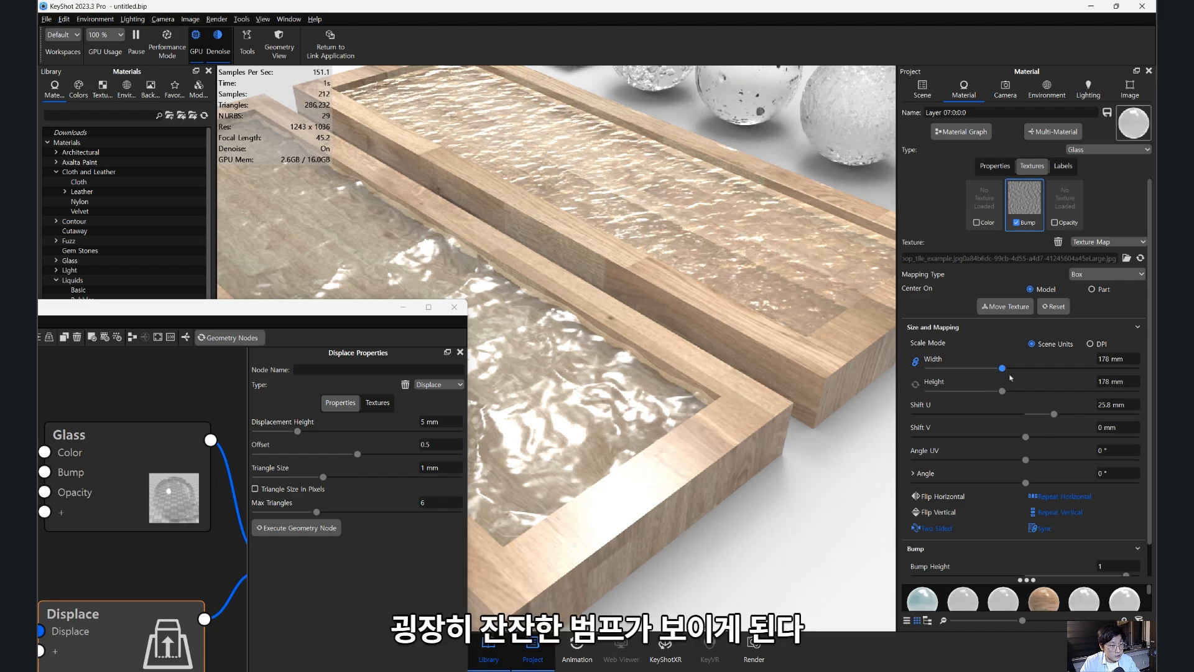
left_click_drag(1011, 377, 1026, 381)
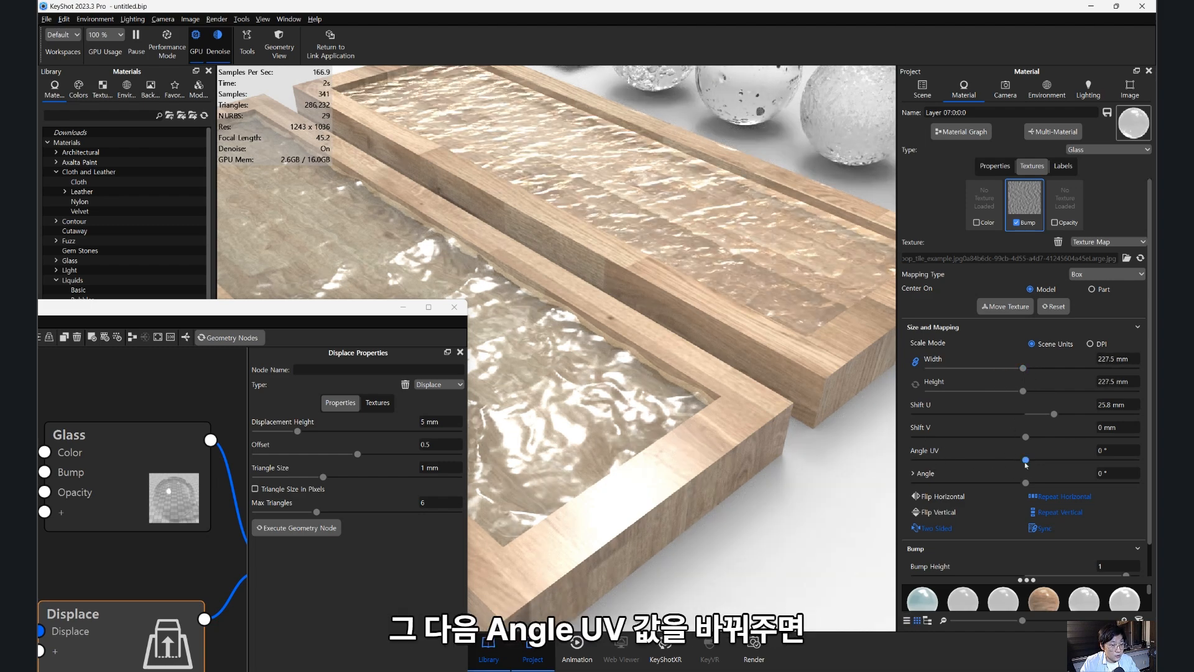
- Rotate the second tray's bump texture to an Angle UV of 5.04° and check the ripples from a distance
left_click_drag(1025, 460, 1028, 460)
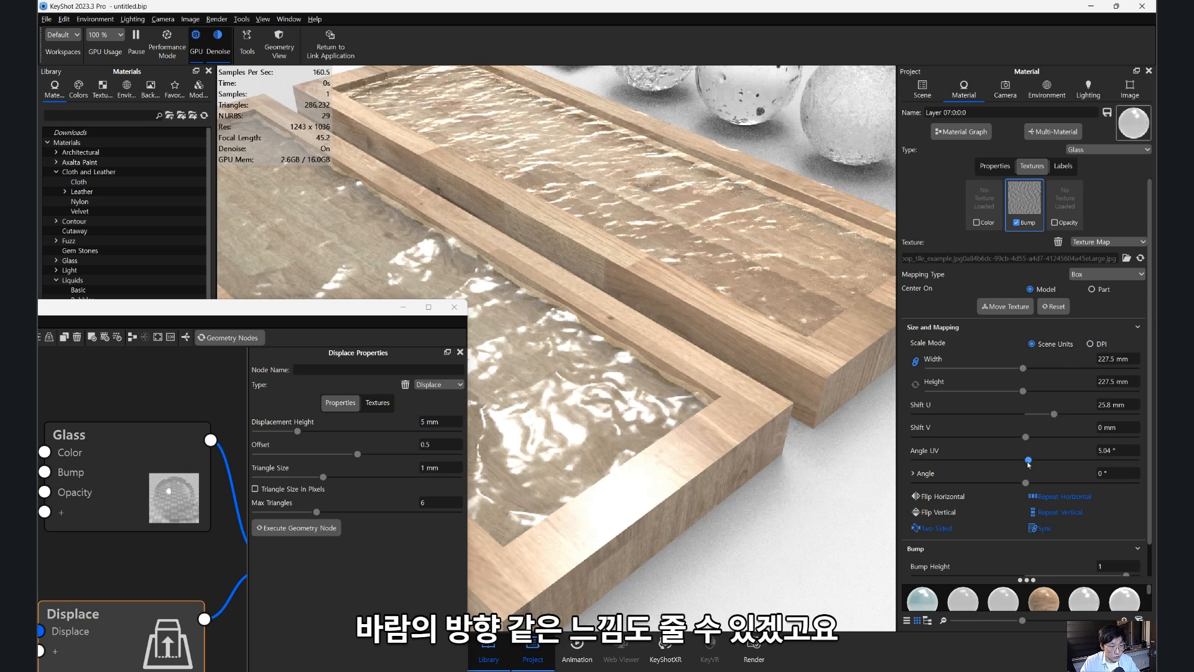
scroll(1038, 541, "down", 1)
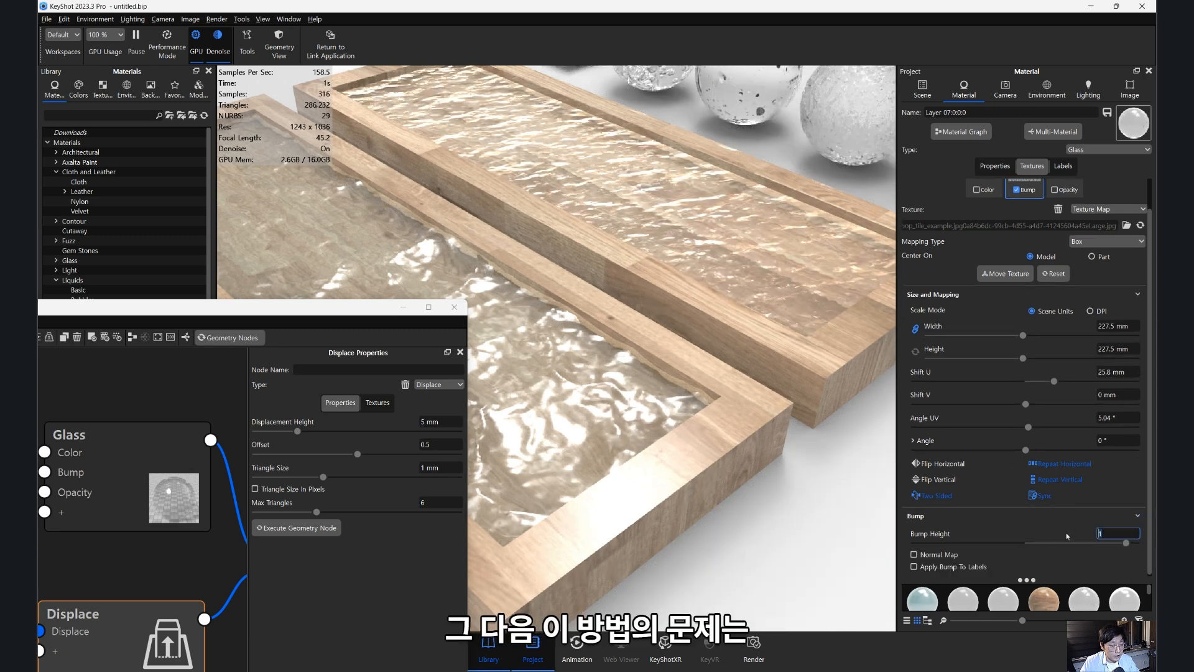
scroll(725, 398, "down", 7)
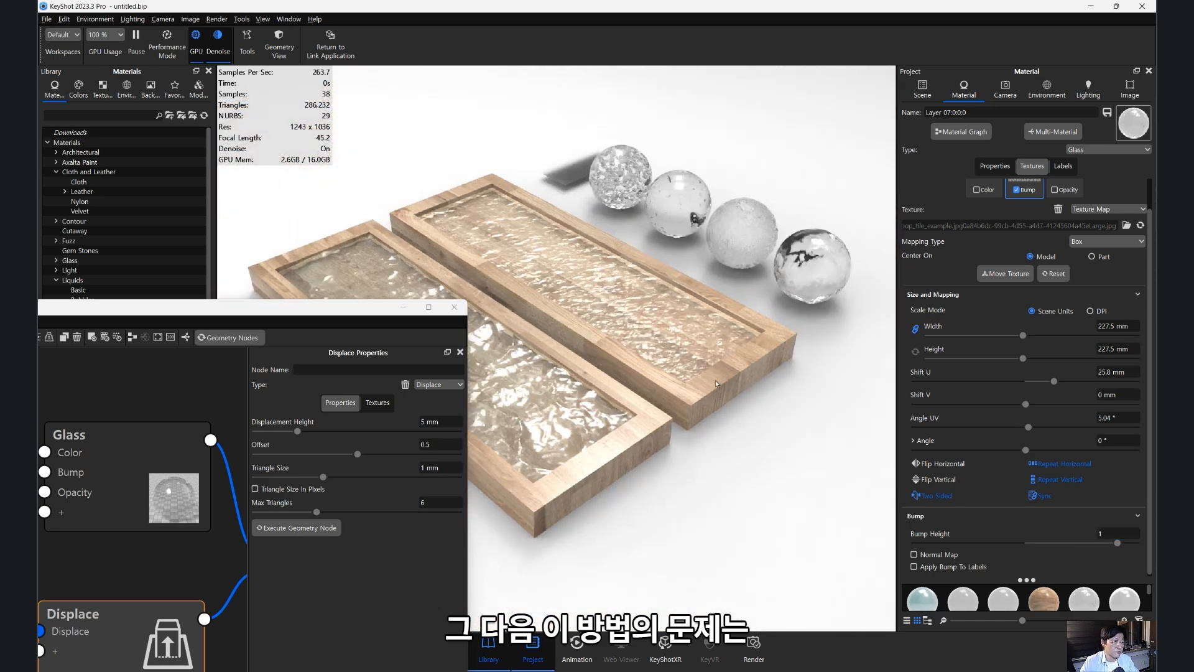
left_click_drag(721, 386, 681, 322)
scroll(679, 409, "up", 4)
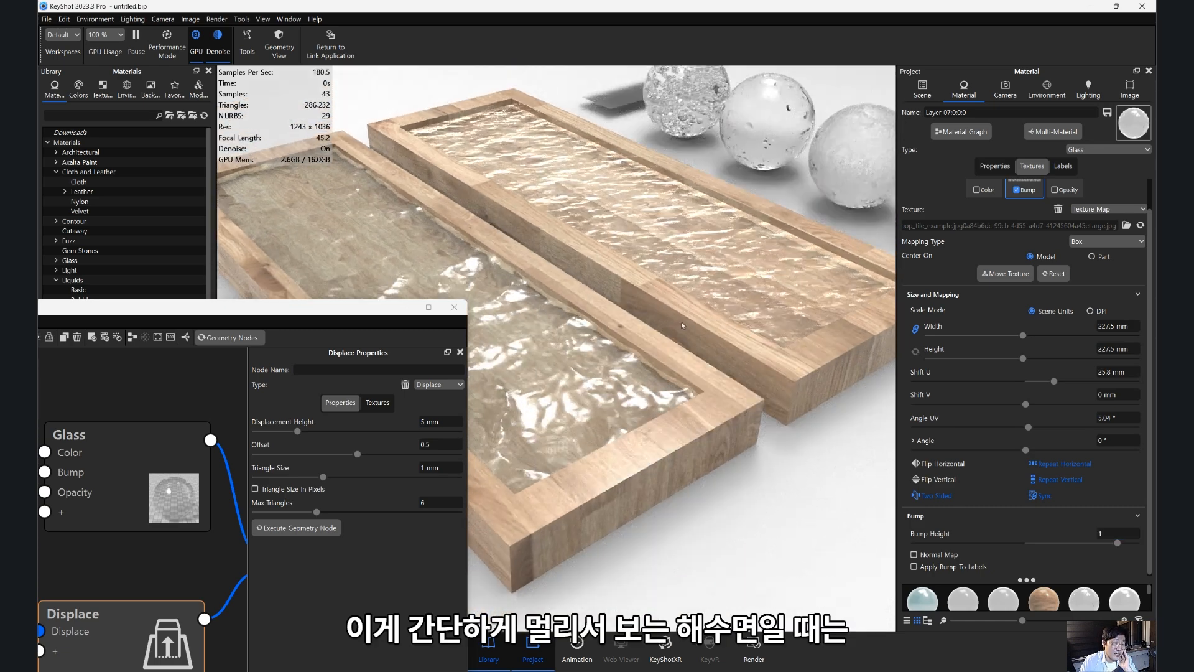
- Tint the second tray's glass water a pale bluish grey, close to hex DEE4E4, and view it from another angle
left_click(995, 166)
left_click(1049, 206)
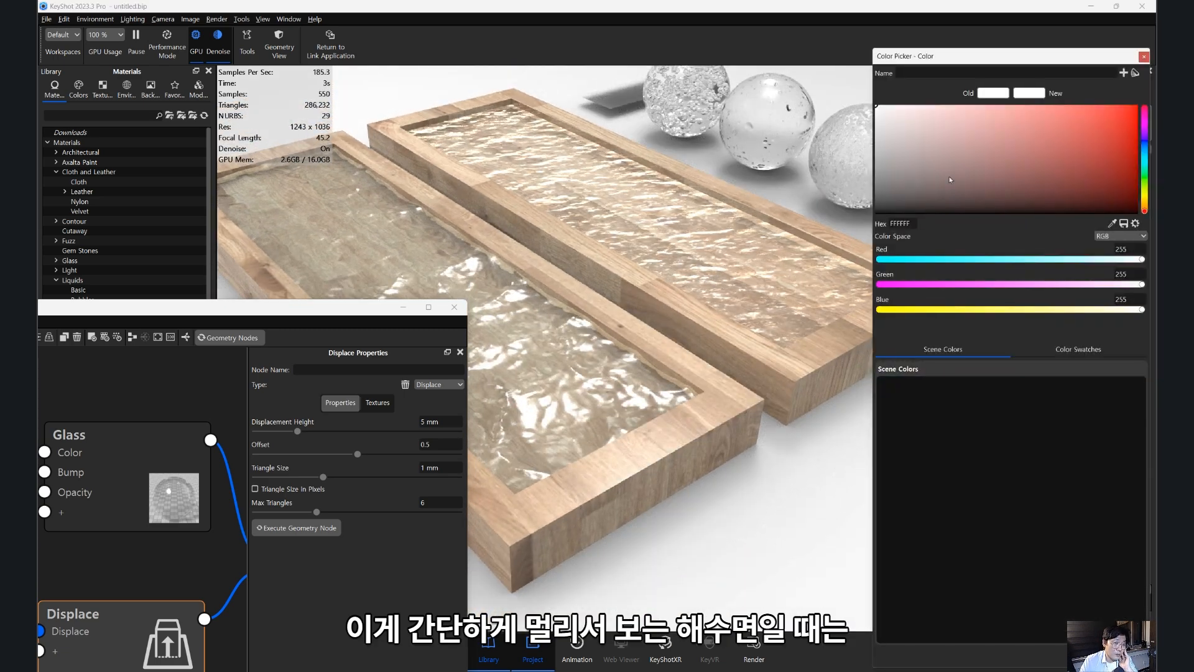
left_click(1094, 258)
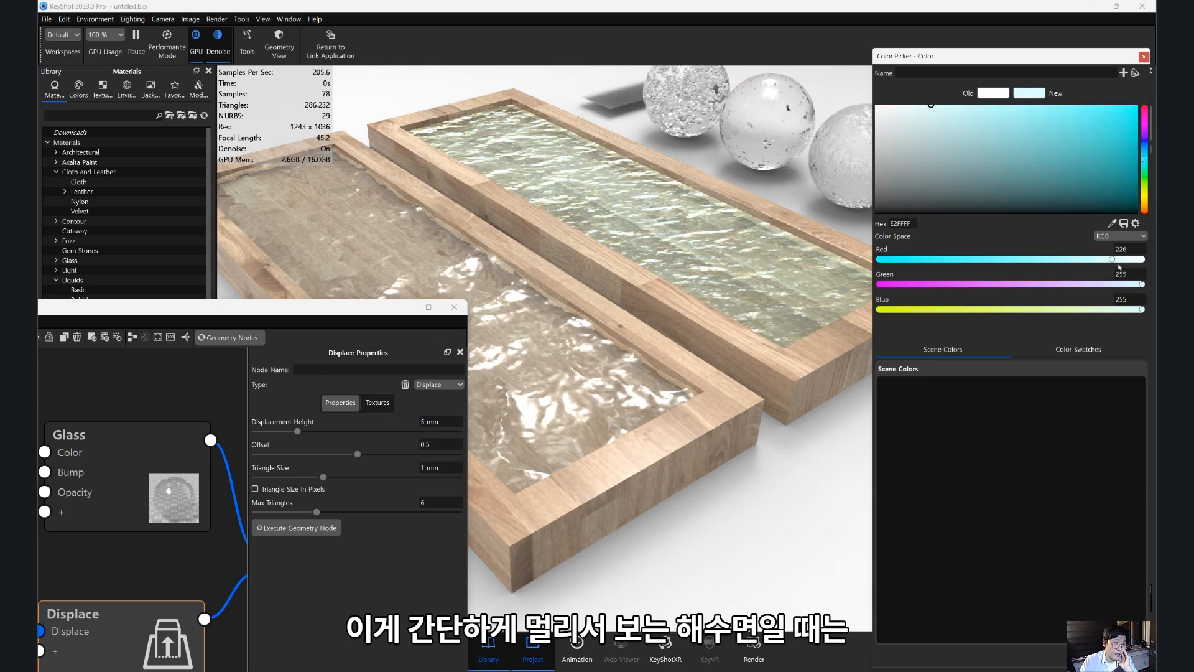
left_click_drag(1120, 266, 1123, 266)
left_click(888, 127)
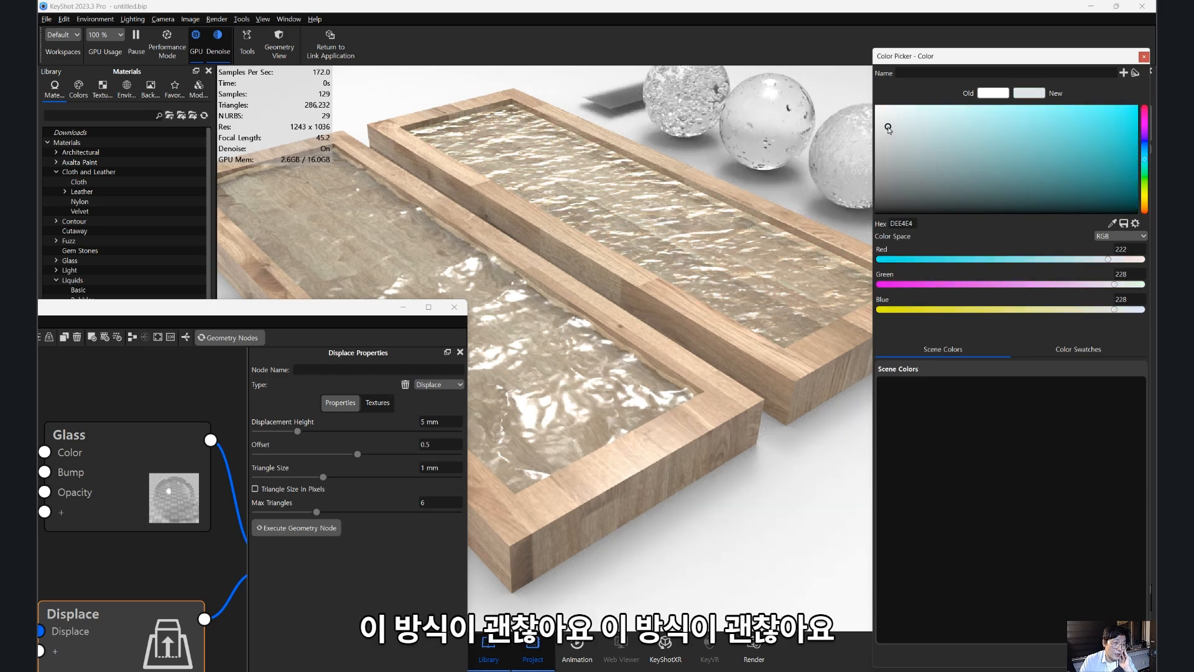
left_click_drag(889, 129, 887, 125)
left_click(871, 442)
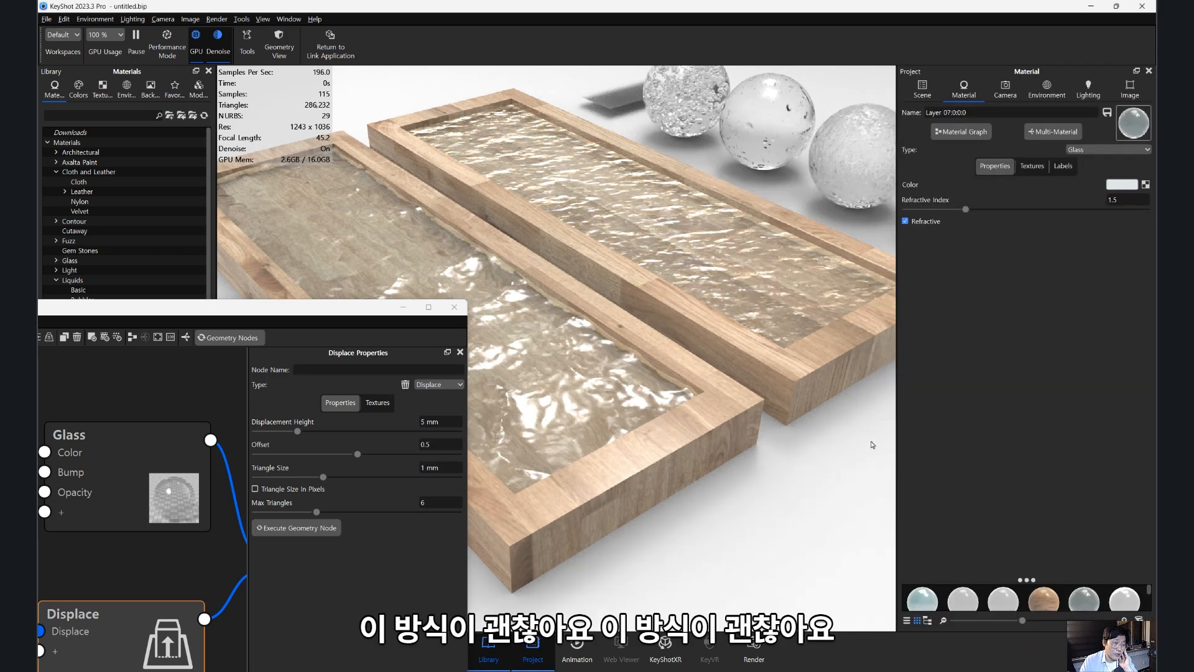
middle_click_drag(871, 443, 672, 424)
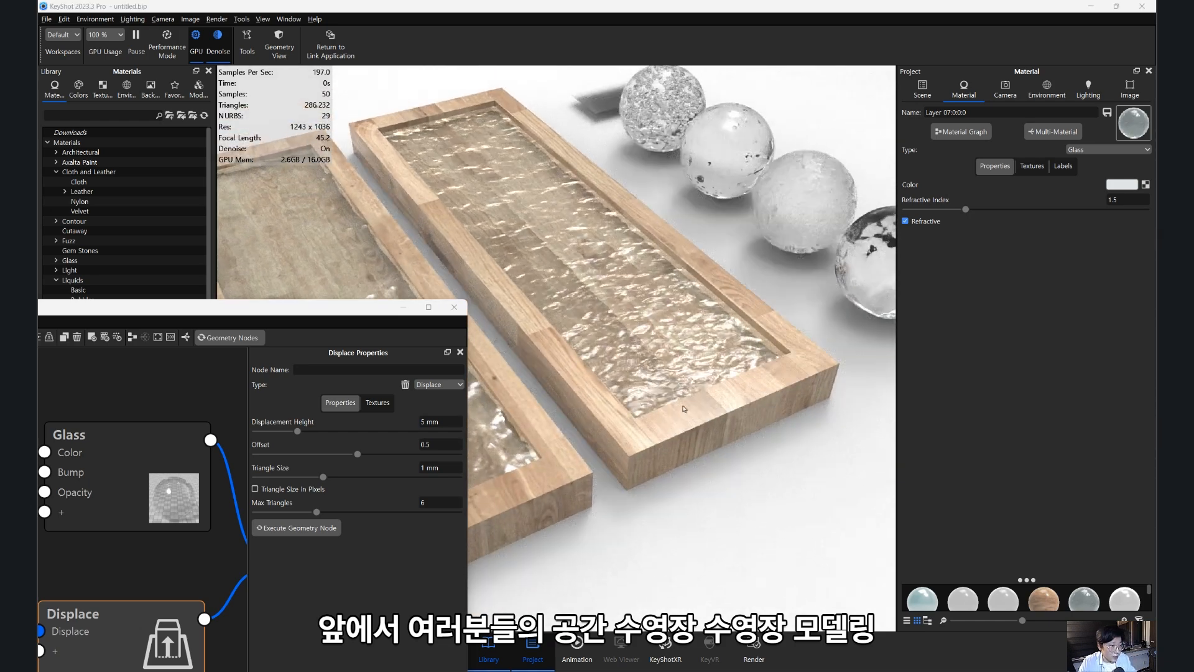
- Switch to Illustrator and examine the water surface in the marble swimming pool renders, both from afar and close up
key("alt+Tab")
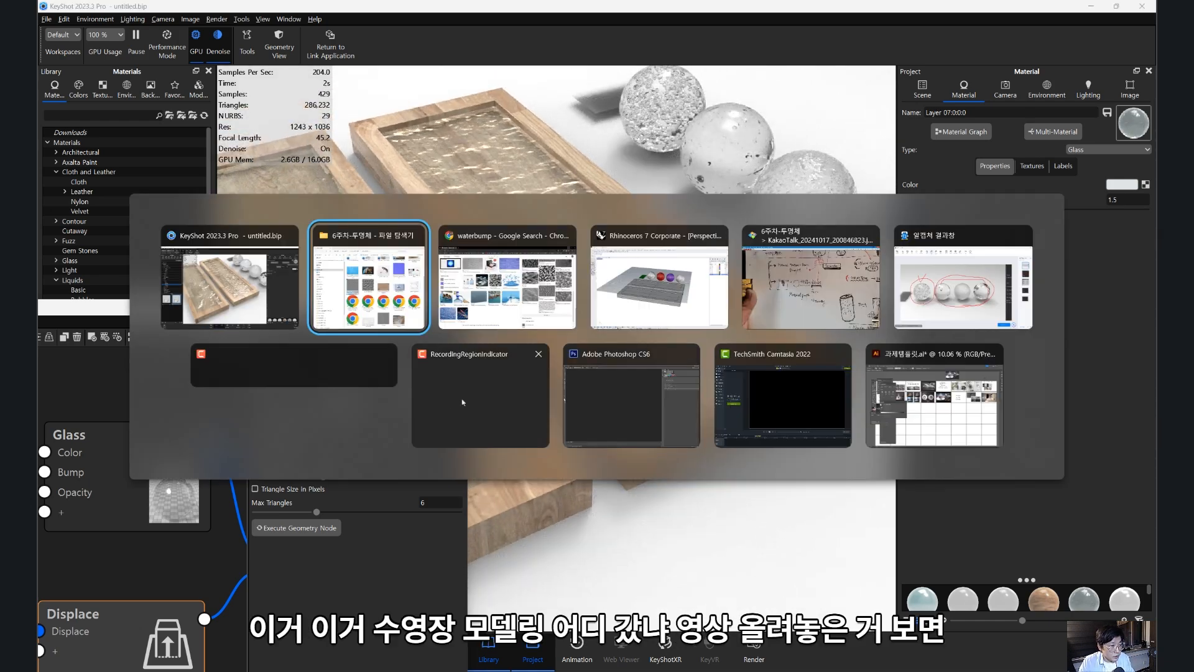
left_click(902, 384)
left_click_drag(921, 355, 699, 383)
left_click_drag(667, 253, 487, 259, "ctrl")
left_click_drag(487, 259, 848, 404, "ctrl")
left_click_drag(848, 404, 1042, 410)
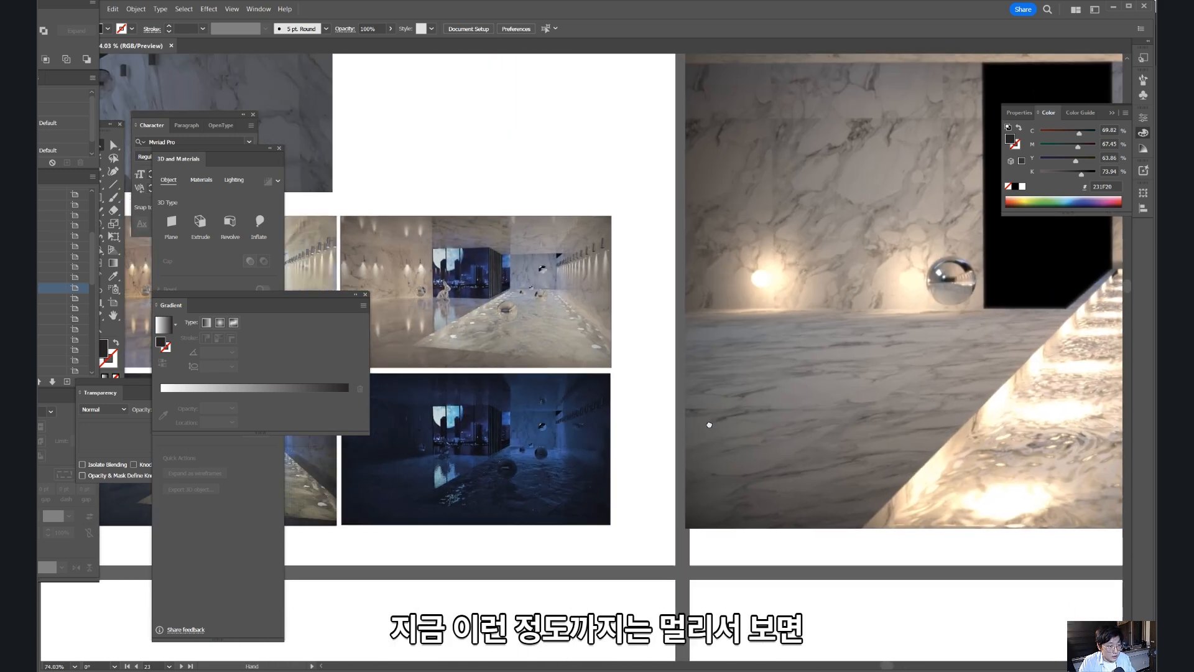
left_click_drag(709, 424, 925, 386)
left_click_drag(459, 459, 577, 437)
left_click_drag(578, 438, 702, 394, "ctrl")
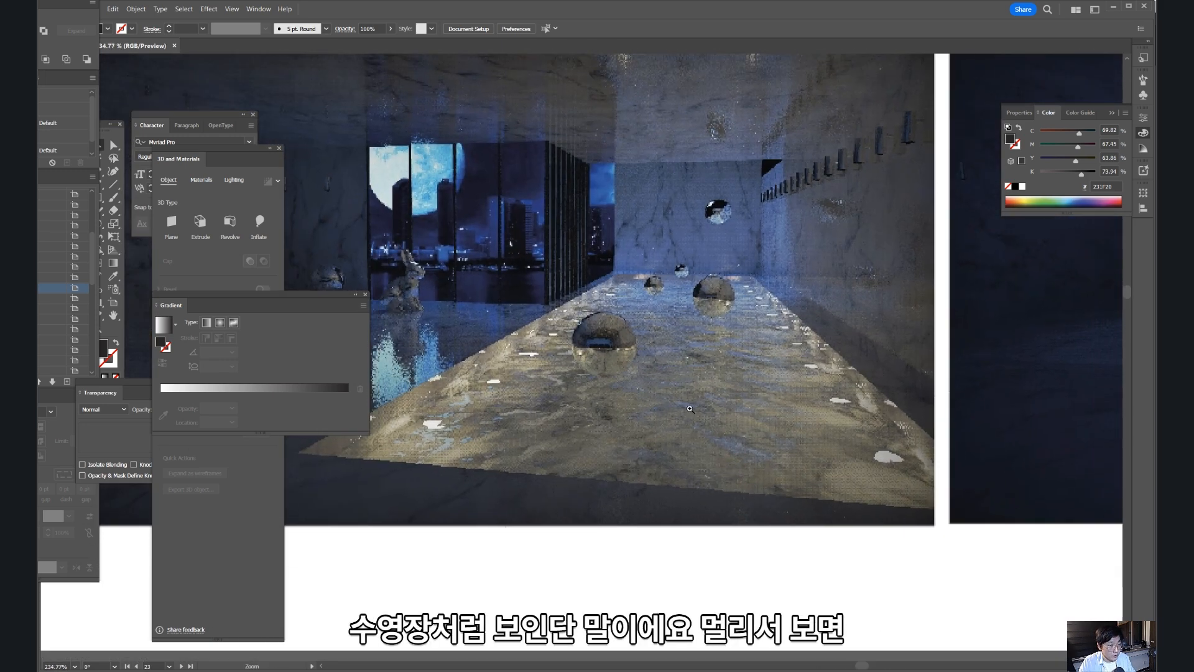
left_click_drag(794, 330, 541, 285, "ctrl")
- Return to KeyShot, look closely at the first tray's displaced water and bring its whole Material Graph window into view
key("alt+Tab")
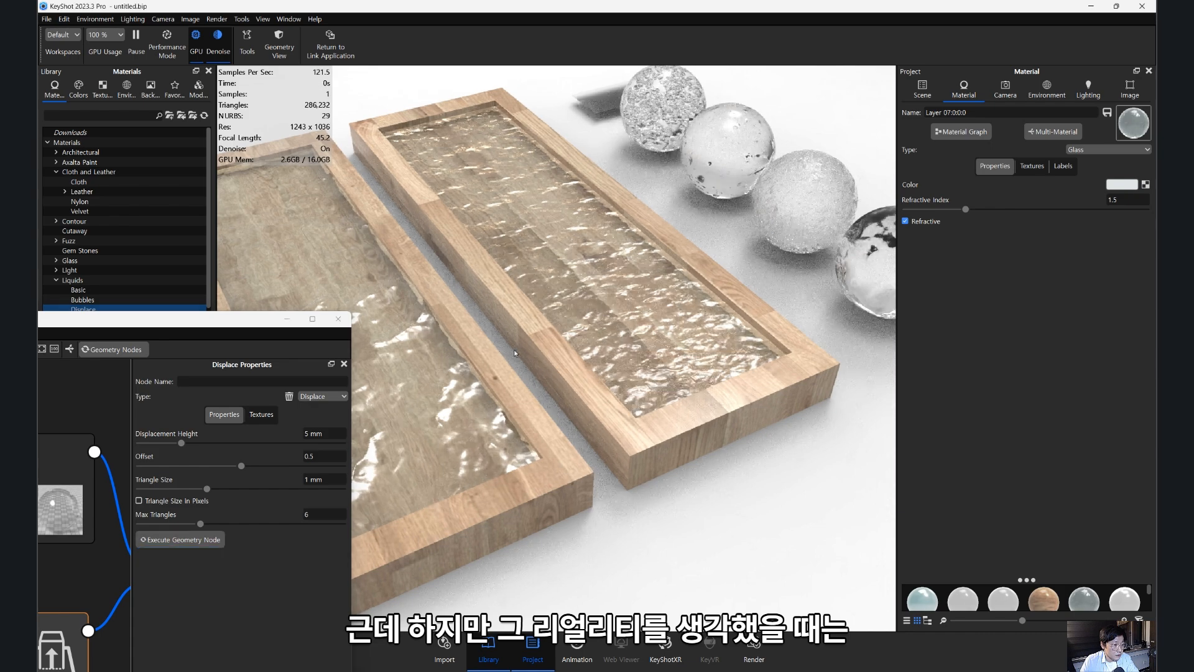
left_click_drag(445, 386, 561, 358)
scroll(562, 384, "up", 6)
left_click_drag(255, 324, 684, 107)
- Examine how Color Adjust feeds Displace in the Liquid Water Ripples Displace #1 graph, moving the Color Adjust node apart from it
scroll(533, 361, "right", 5)
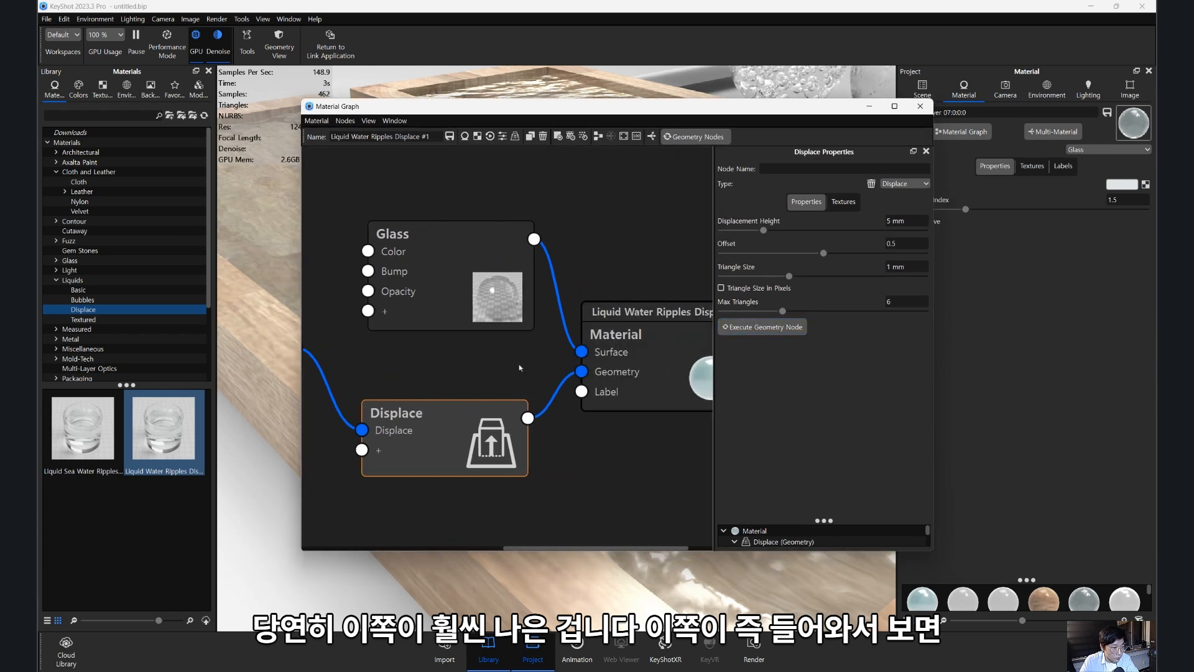
scroll(549, 378, "left", 4)
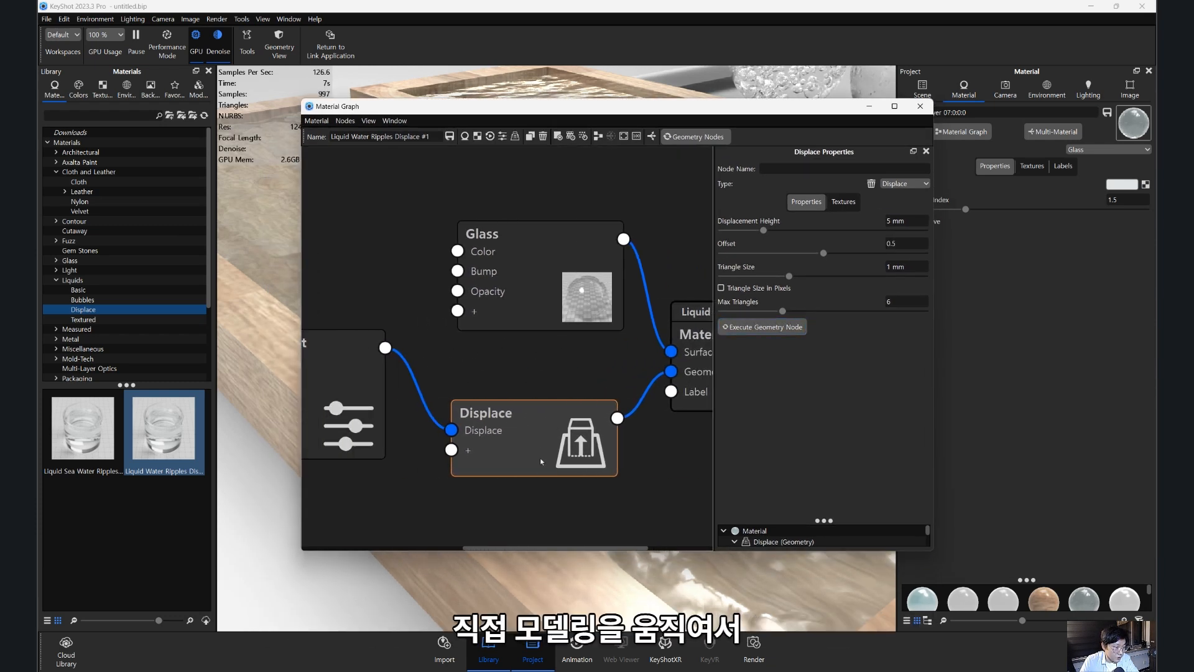
scroll(523, 374, "left", 3)
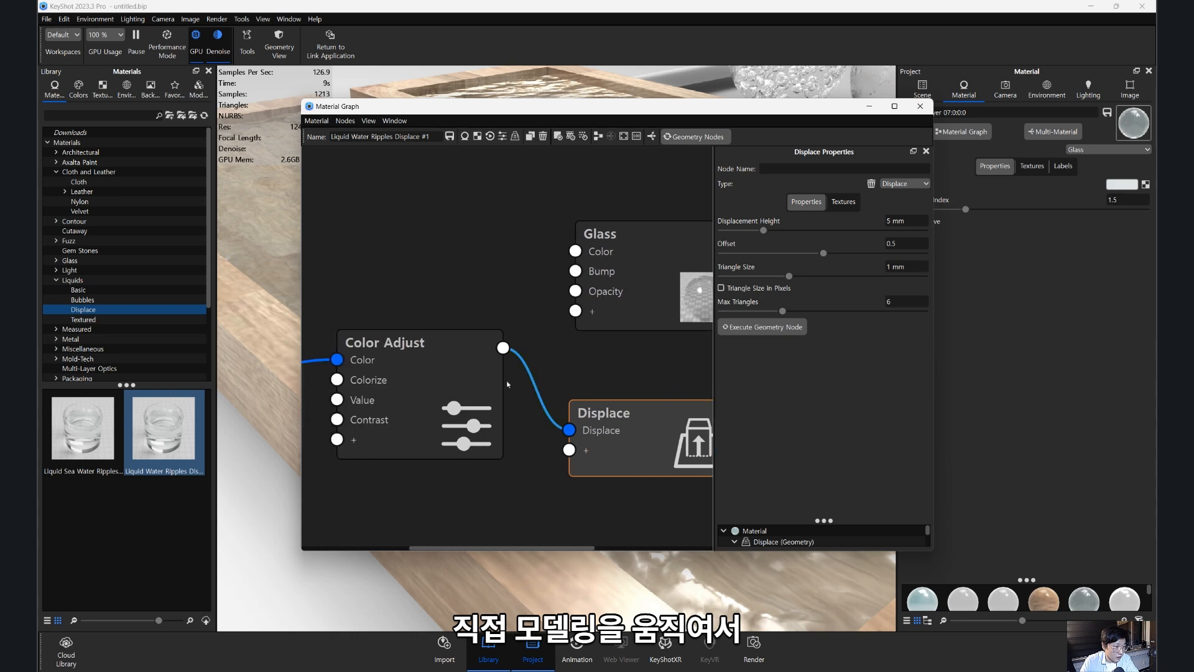
left_click_drag(386, 339, 372, 365)
scroll(606, 348, "left", 3)
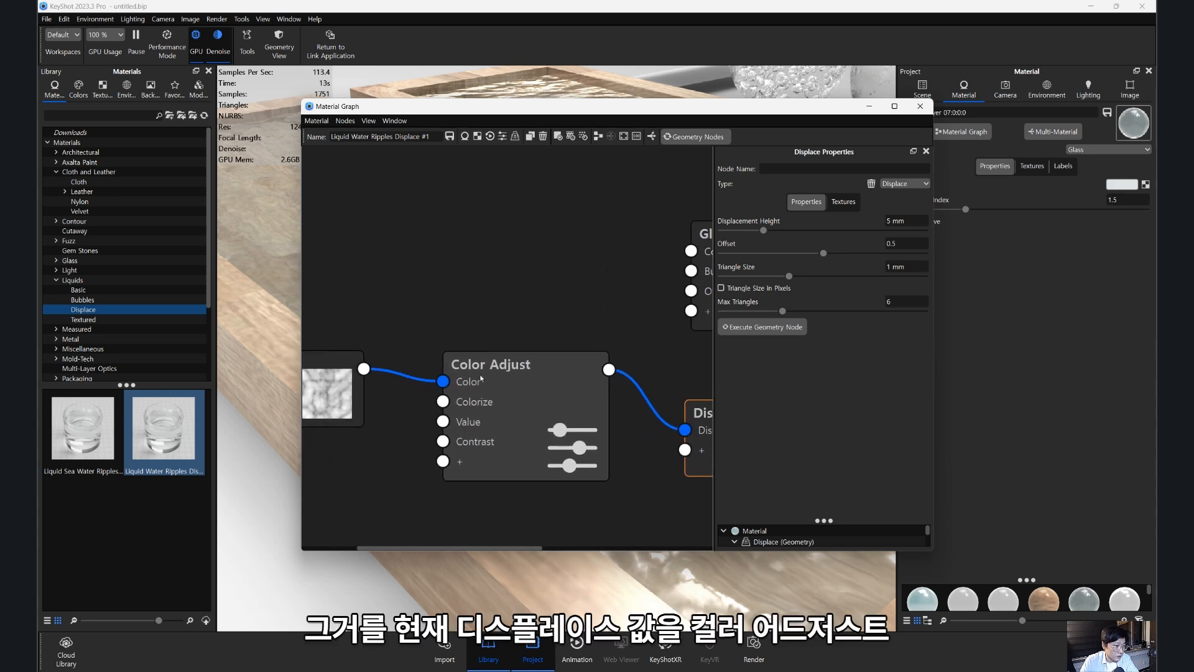
scroll(399, 339, "right", 2)
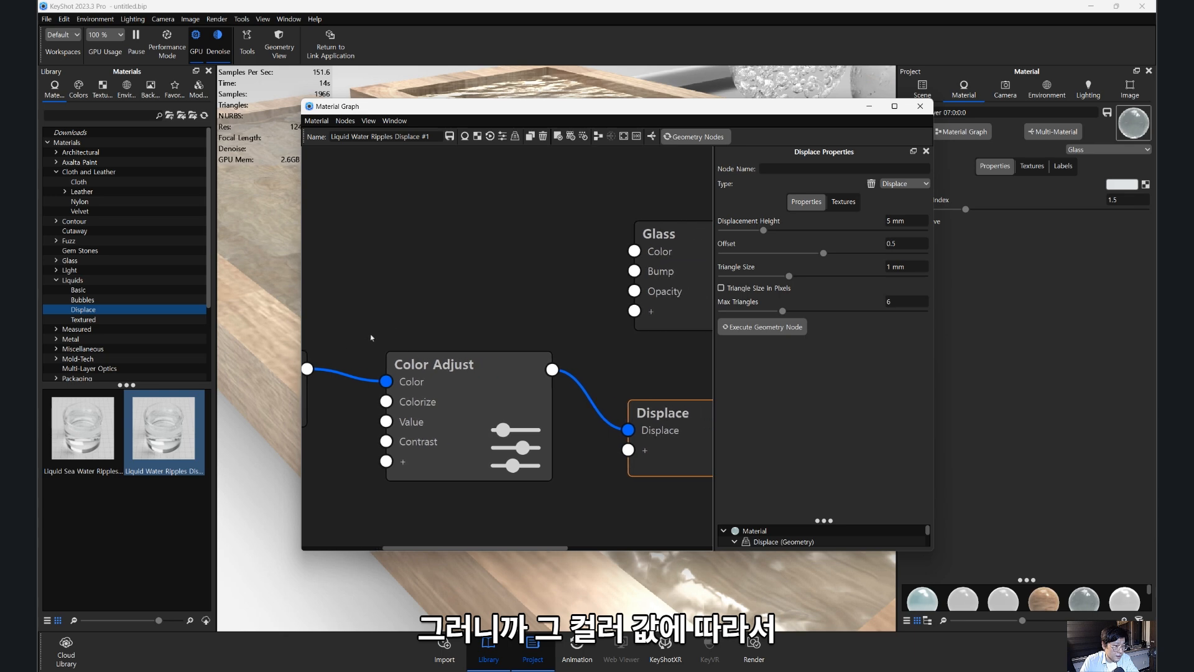
left_click_drag(435, 364, 335, 364)
scroll(517, 468, "right", 2)
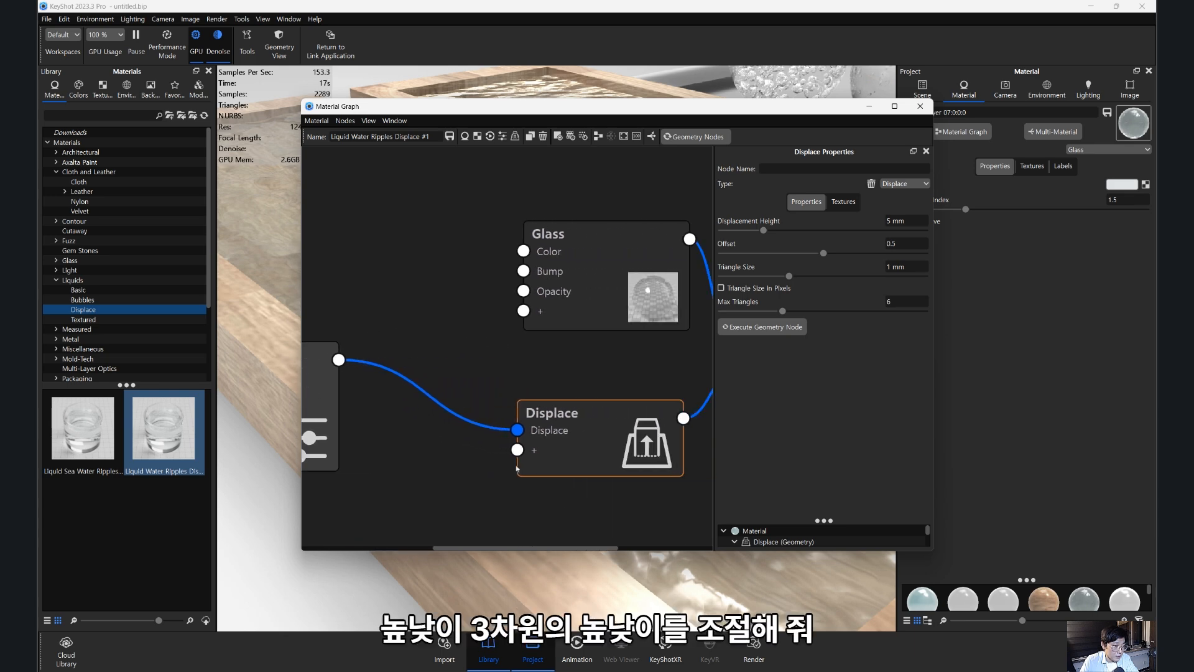
scroll(517, 468, "right", 1)
scroll(486, 408, "left", 6)
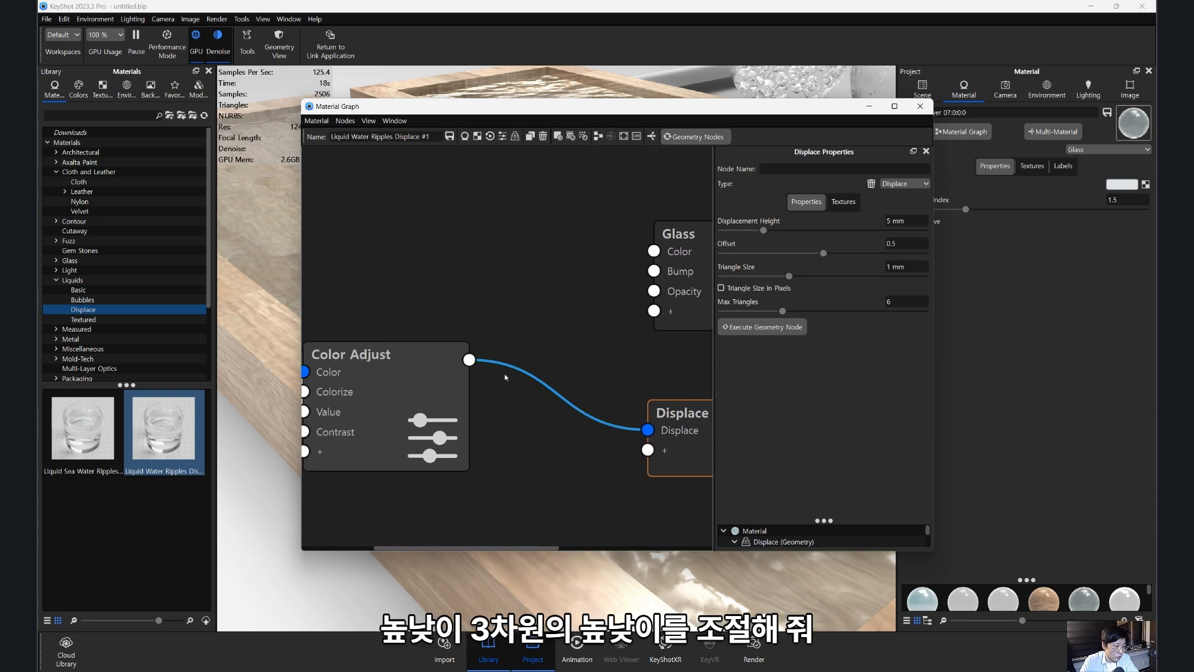
- Reposition the Color Adjust and Noise (Fractal) nodes so their connection can be inspected, and move the Material Graph window aside
left_click_drag(443, 364, 497, 367)
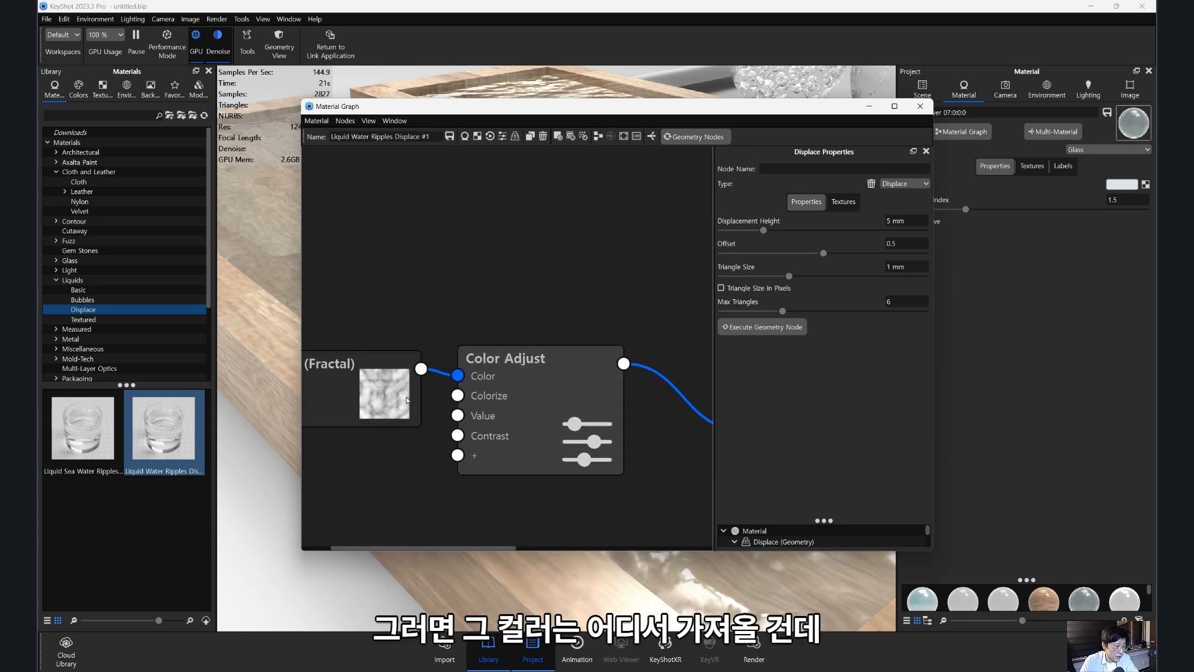
left_click_drag(402, 394, 413, 367)
scroll(456, 366, "left", 1)
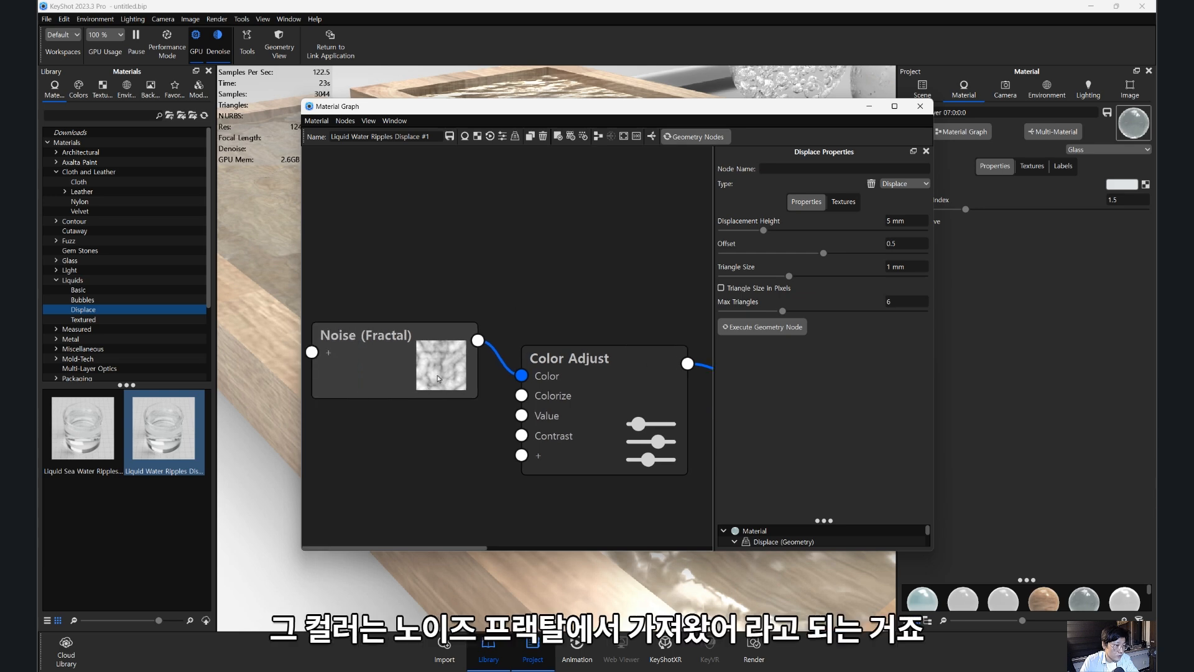
left_click_drag(493, 106, 611, 125)
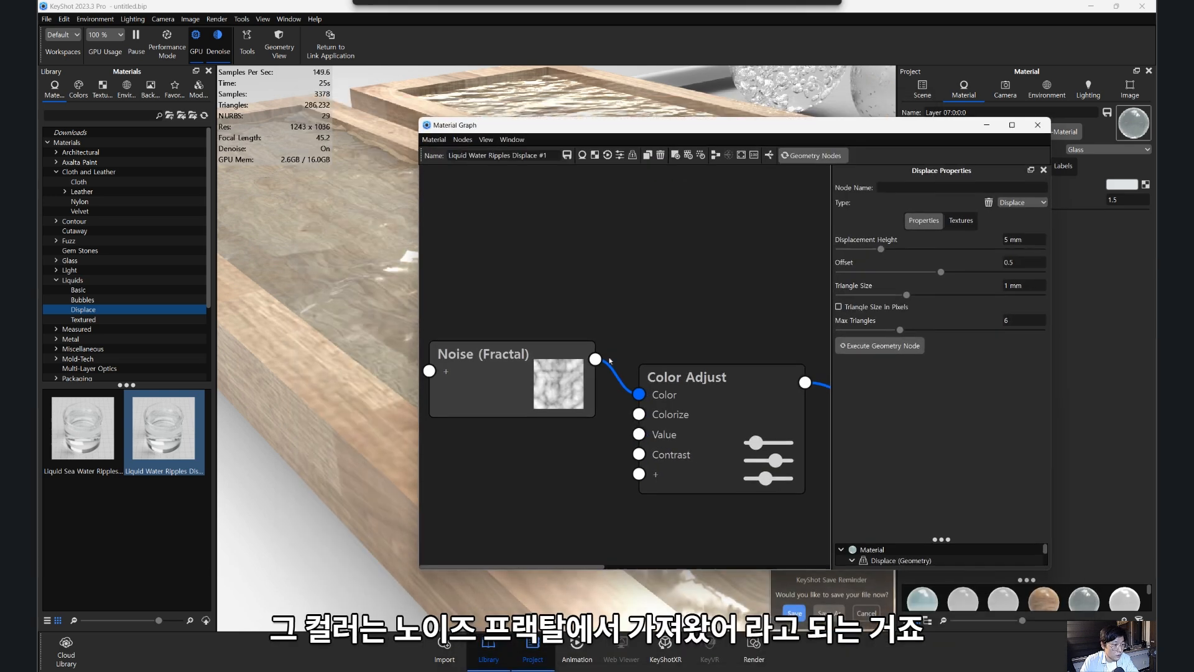
- Change the Noise (Fractal) node's type to Noise (Texture) and execute the Displace geometry node
left_click(605, 361)
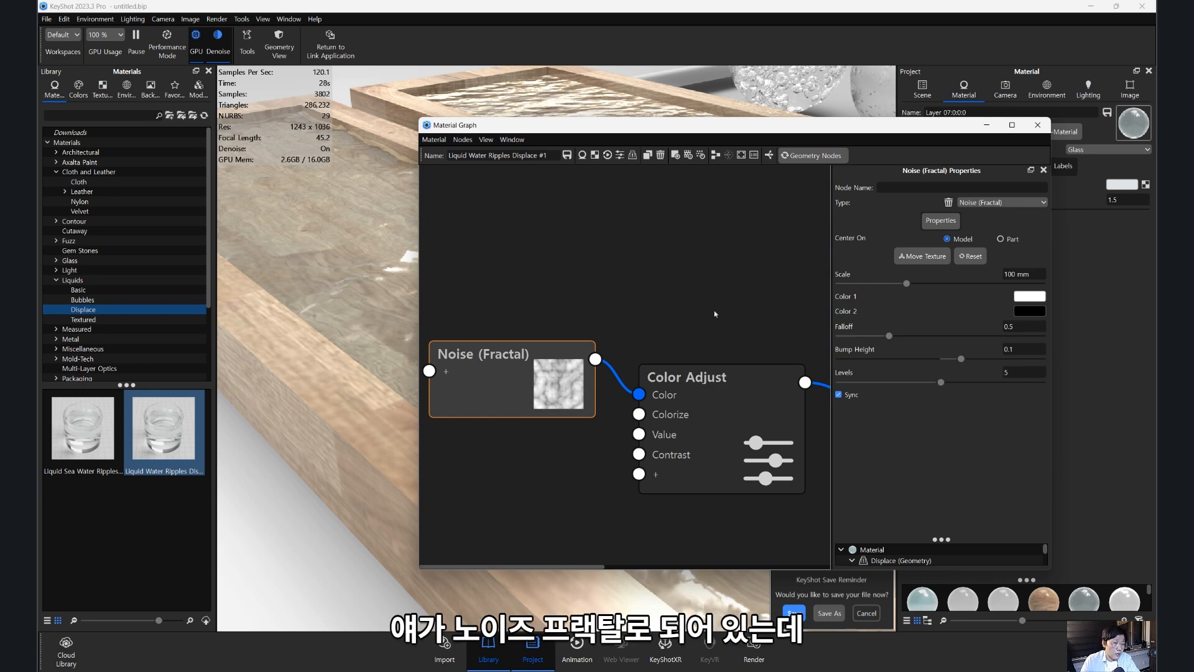
left_click(981, 202)
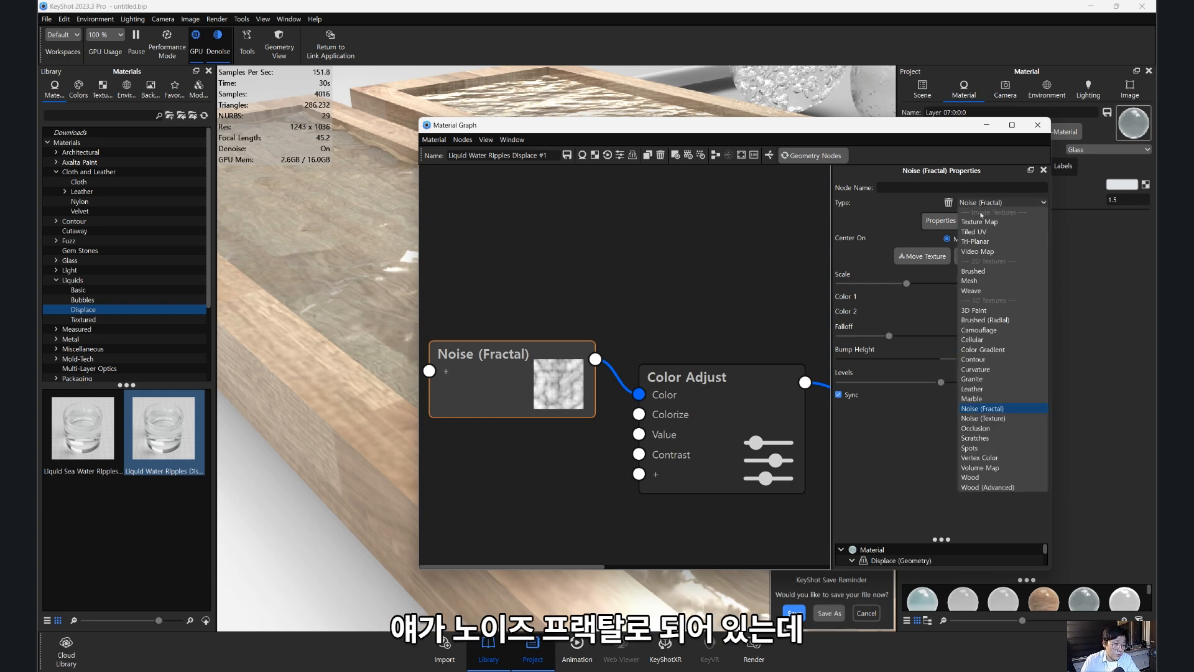
left_click(995, 419)
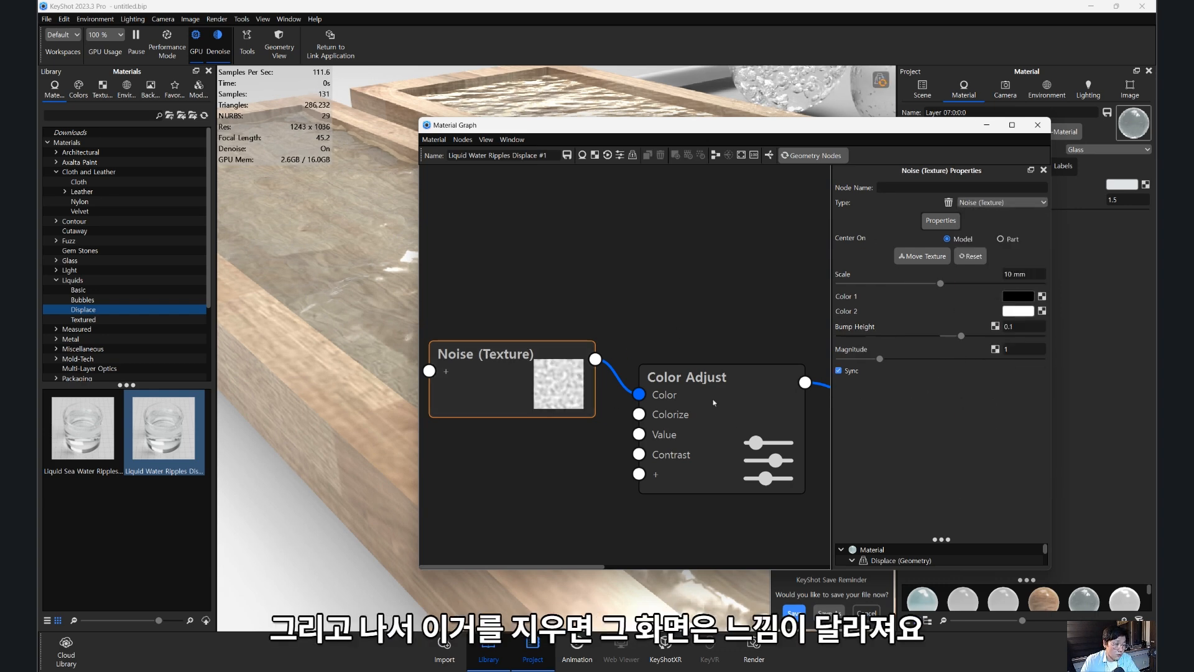
middle_click_drag(809, 398, 510, 398)
left_click(771, 430)
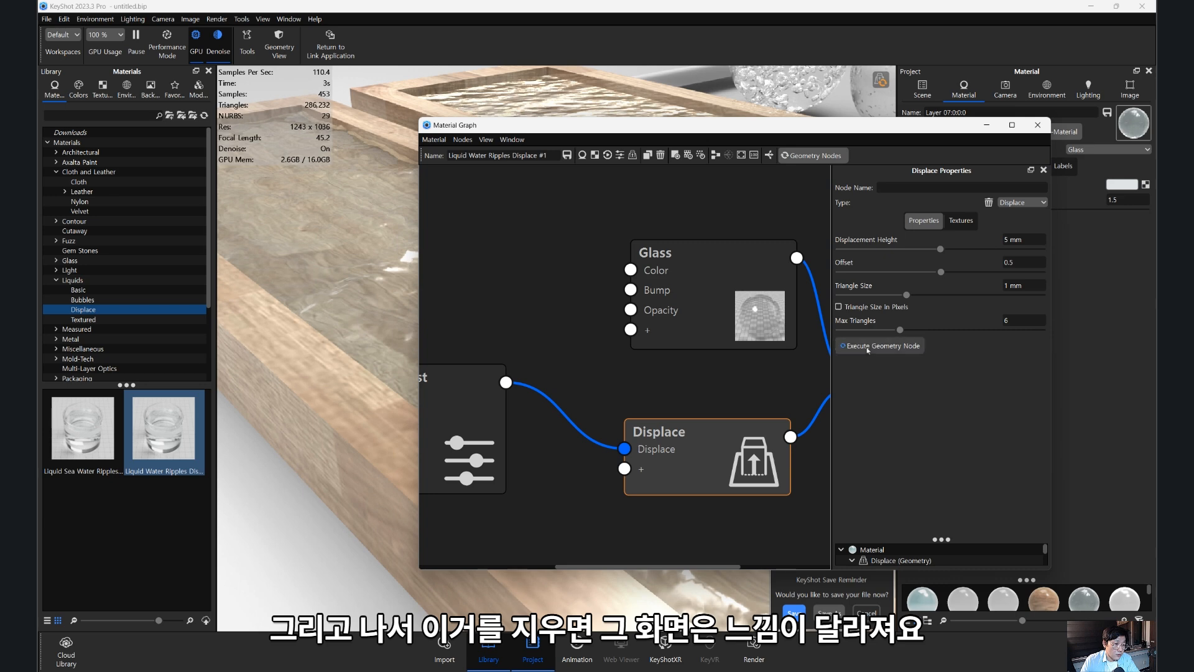
left_click_drag(645, 130, 637, 94)
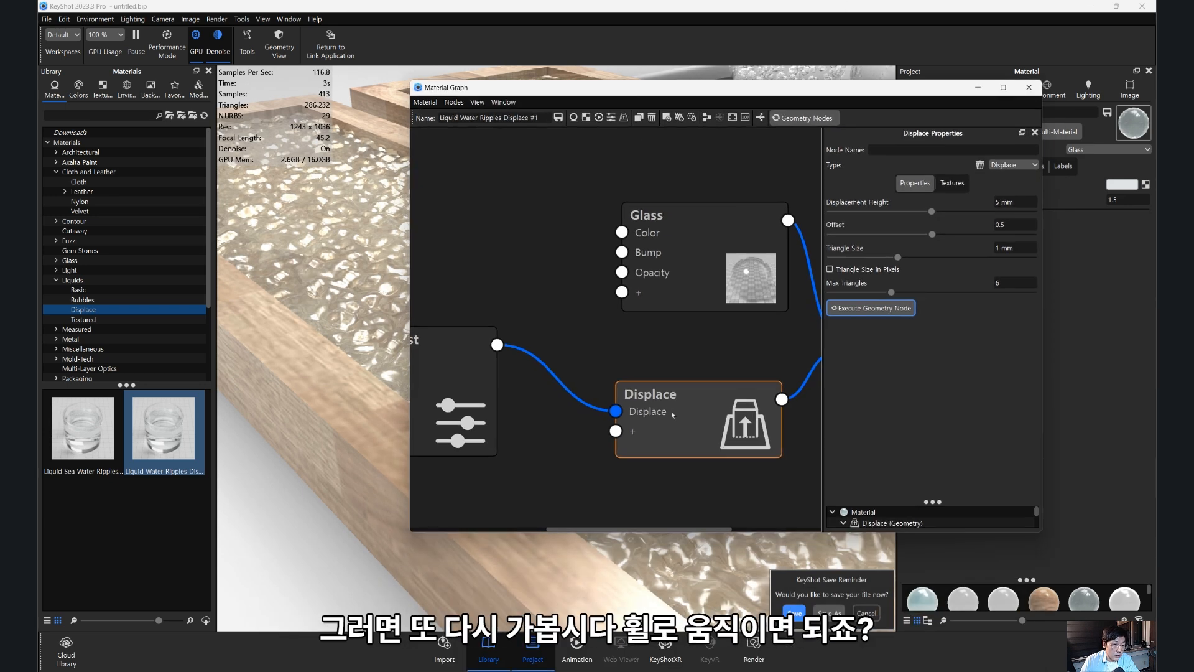
- Place the Color Adjust node beside Displace and bring the Noise (Texture) node close to Color Adjust
middle_click_drag(586, 357, 737, 357)
left_click_drag(579, 349, 696, 355)
middle_click_drag(594, 311, 546, 337)
left_click_drag(579, 347, 679, 352)
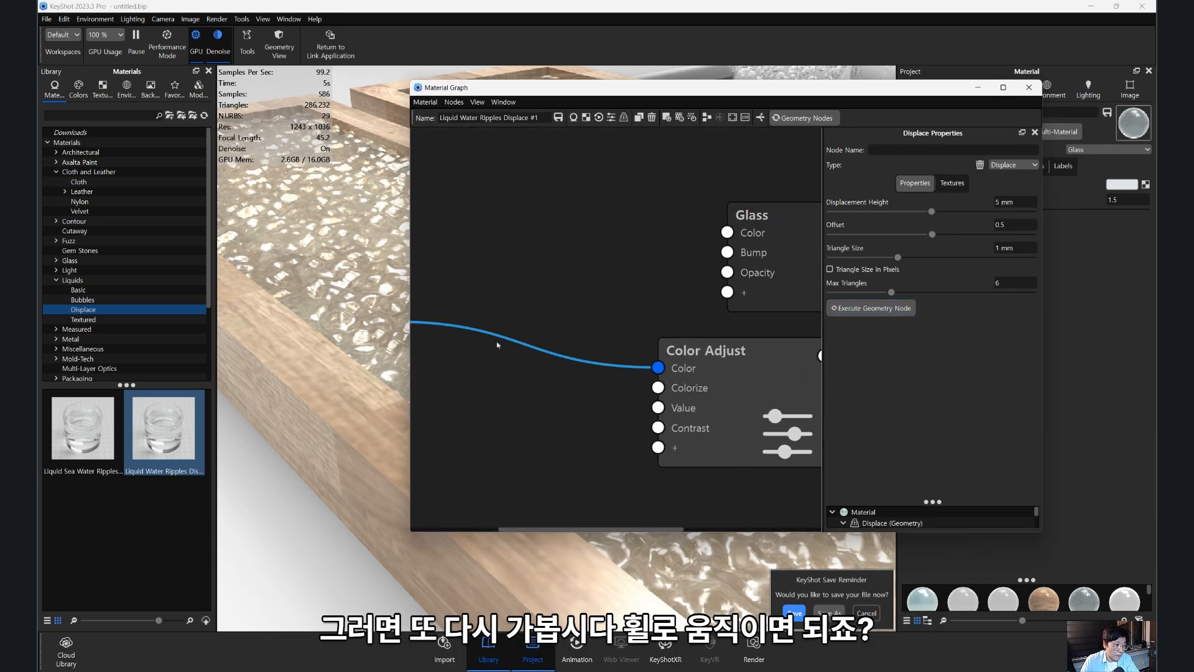
scroll(665, 401, "down", 5)
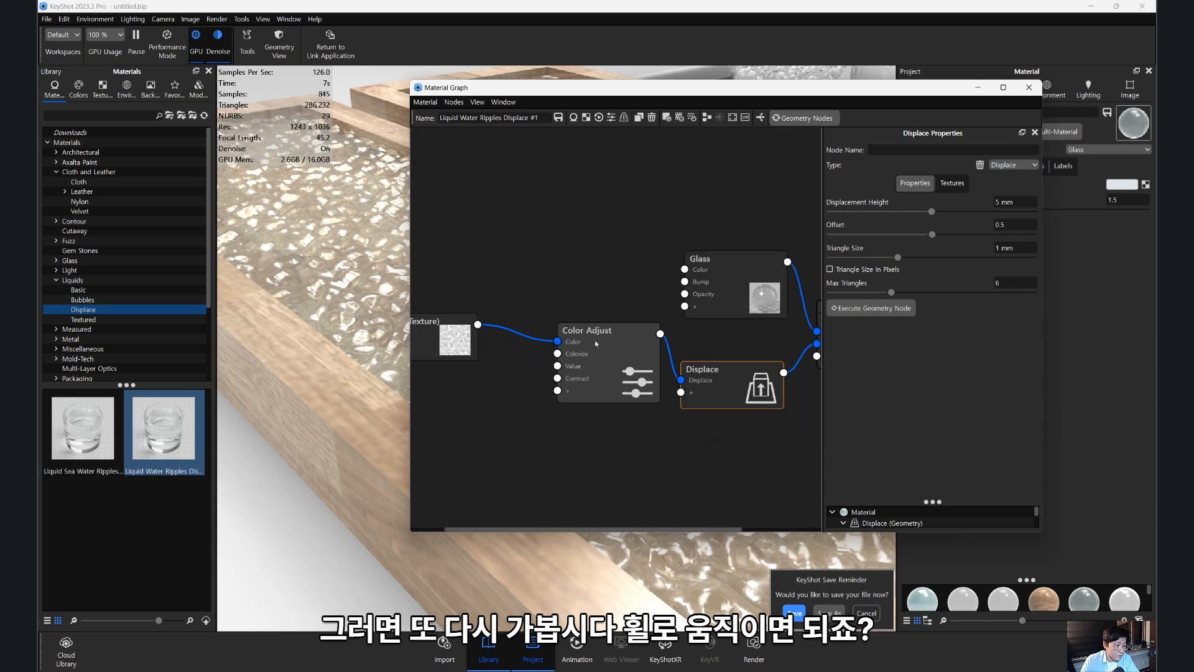
left_click_drag(456, 321, 505, 332)
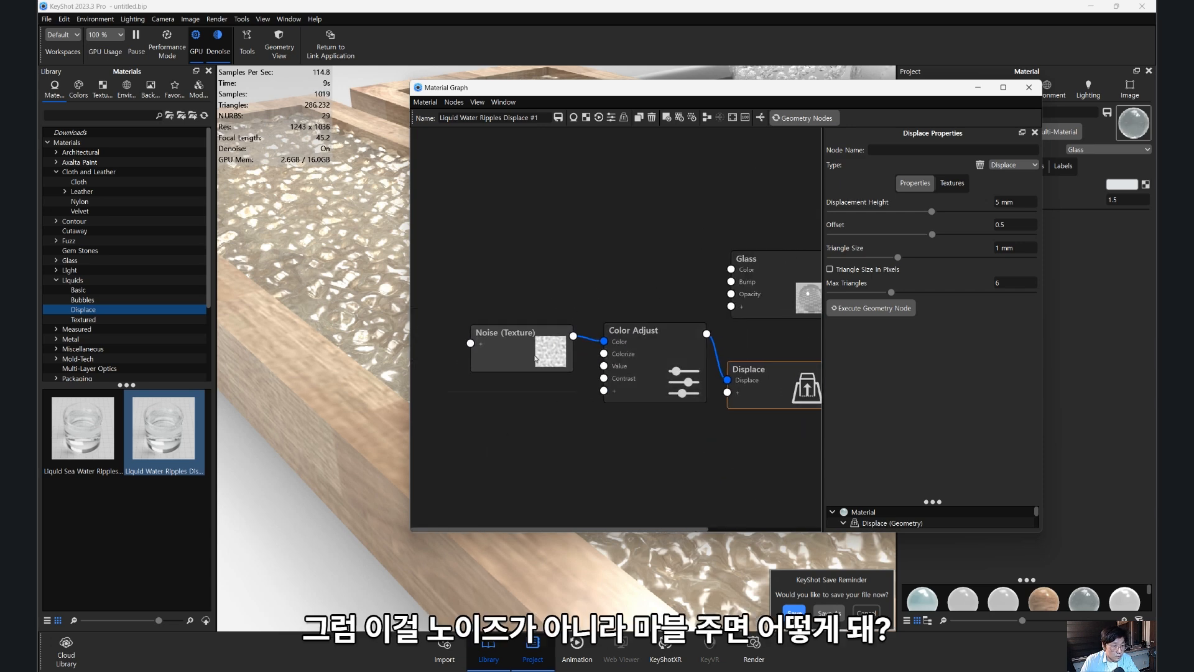
- Change the Noise (Texture) node to Marble, execute the Displace geometry node and uncover the first tray's water
left_click(994, 166)
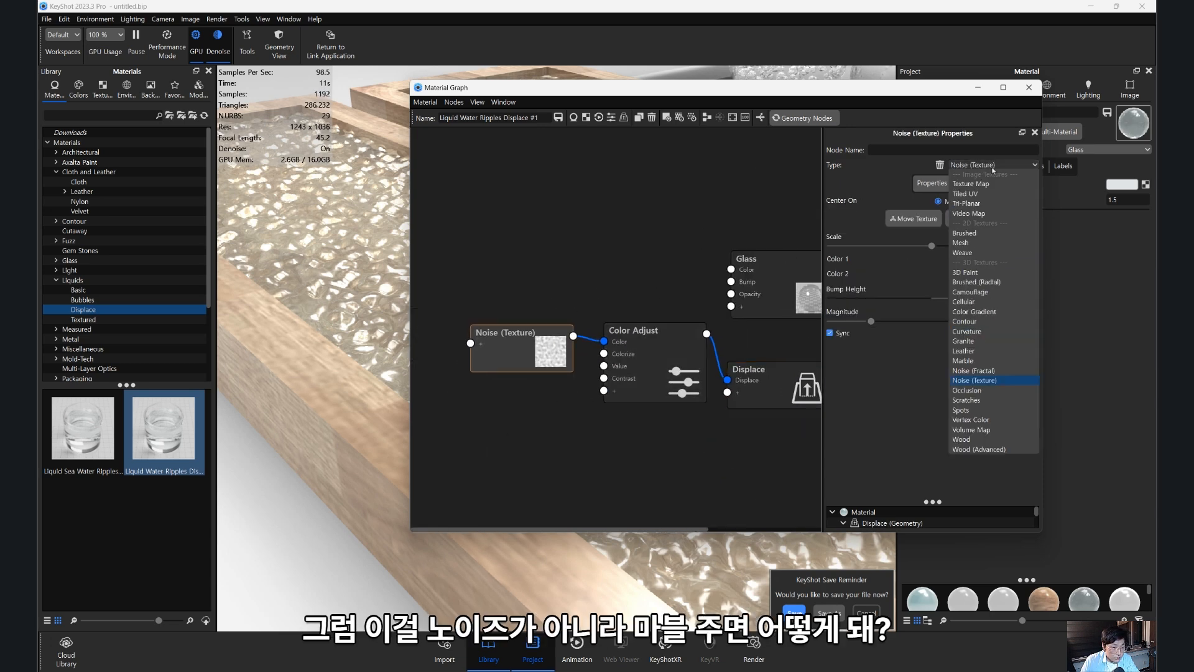
left_click(986, 362)
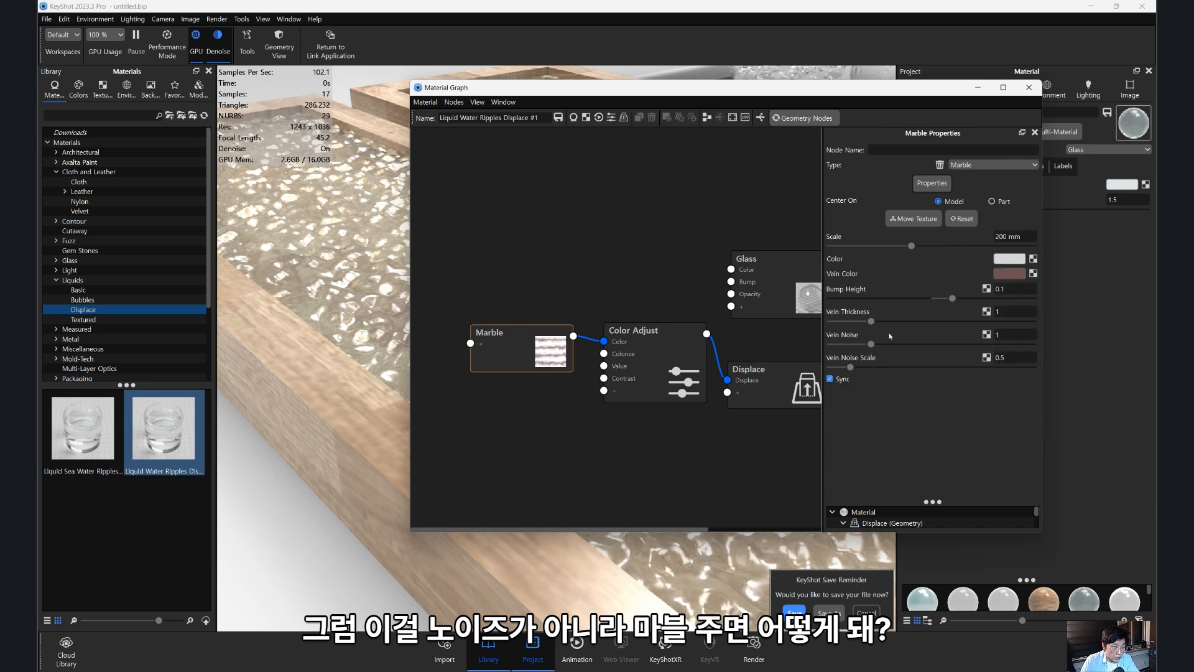
left_click(768, 391)
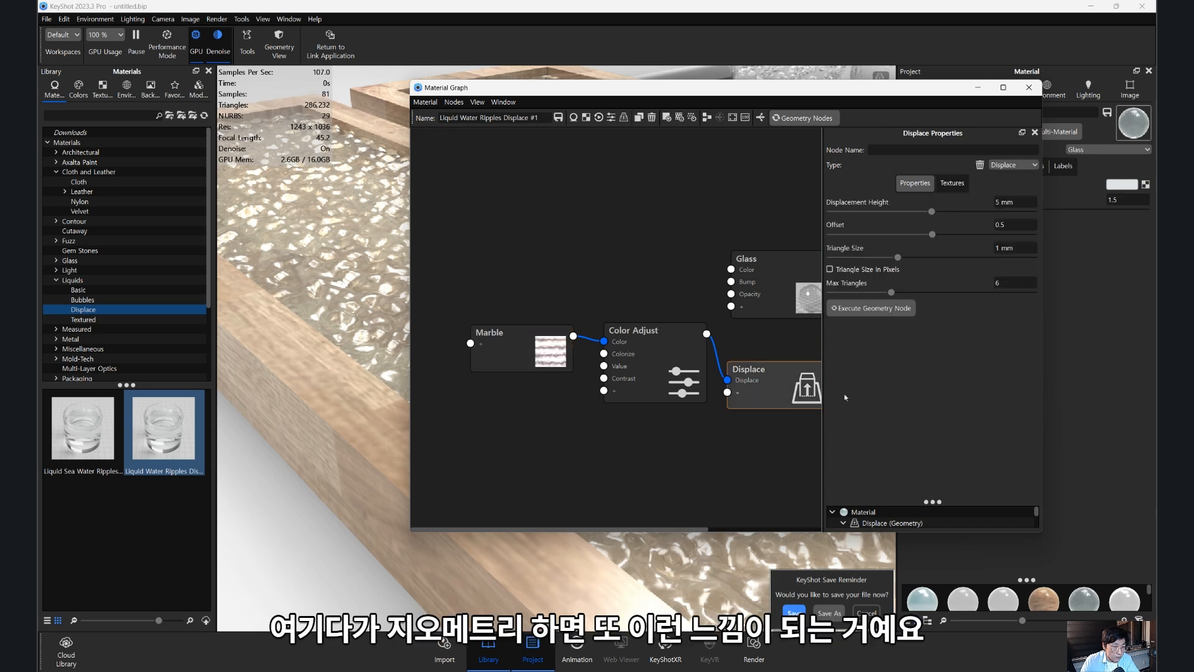
left_click(874, 309)
left_click_drag(714, 102, 602, 481)
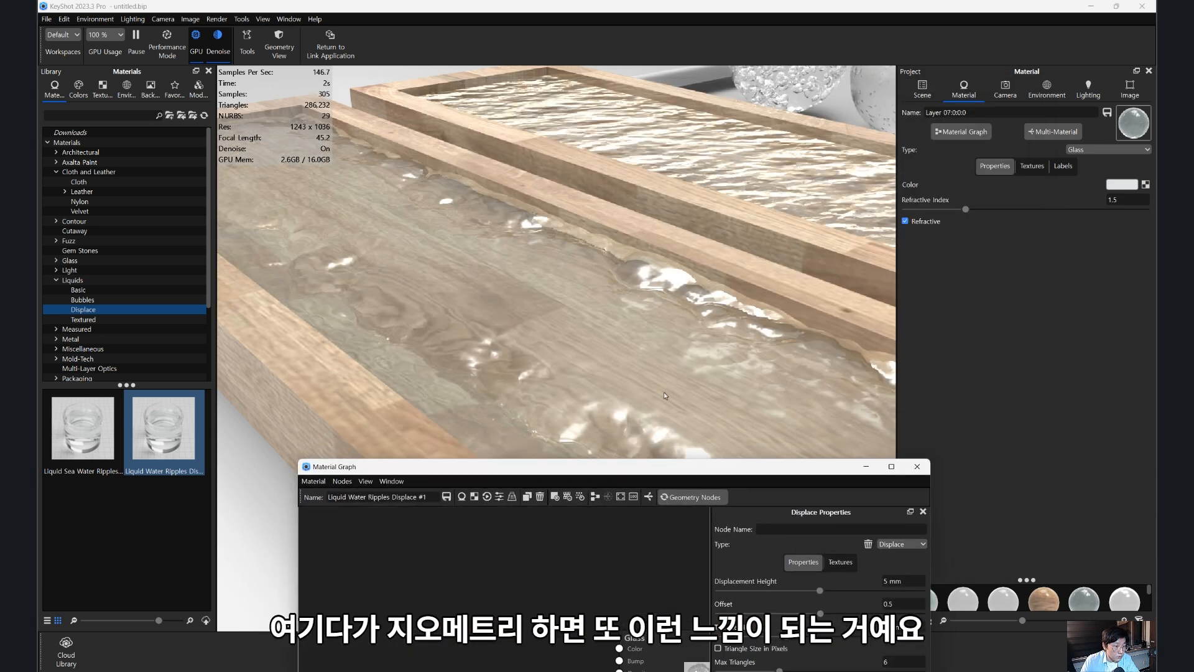
- Examine the Marble-driven water displacement in the first tray from several angles, close up and from afar
scroll(555, 315, "down", 5)
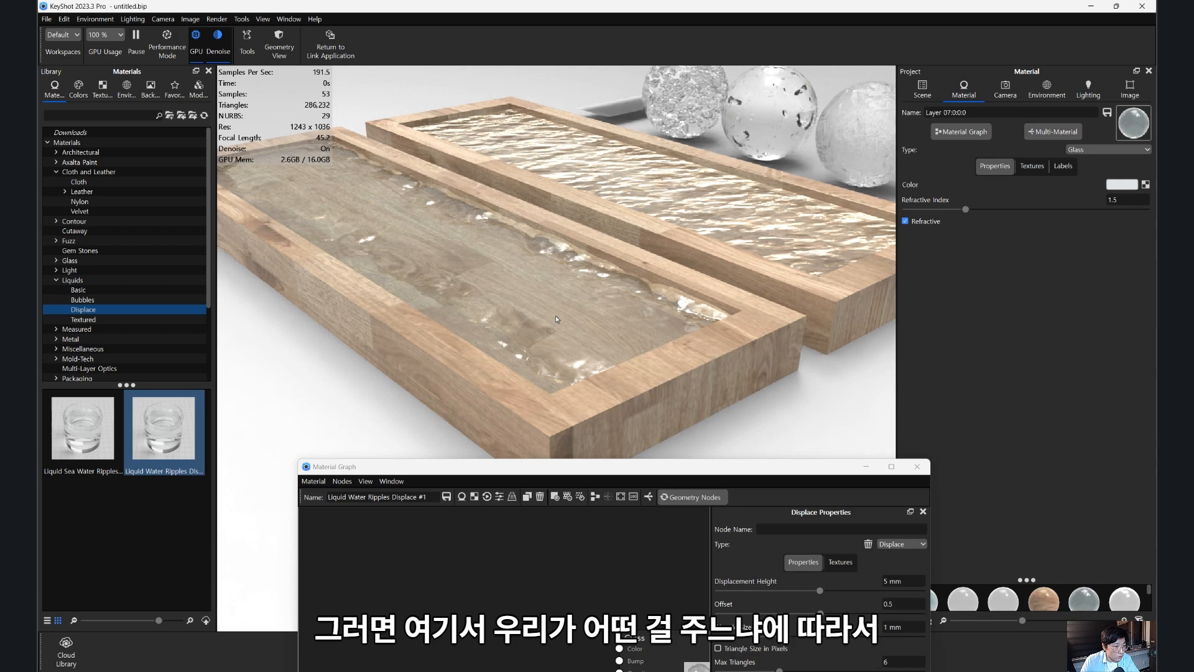
left_click_drag(555, 315, 602, 278)
scroll(602, 278, "up", 2)
scroll(603, 280, "up", 2)
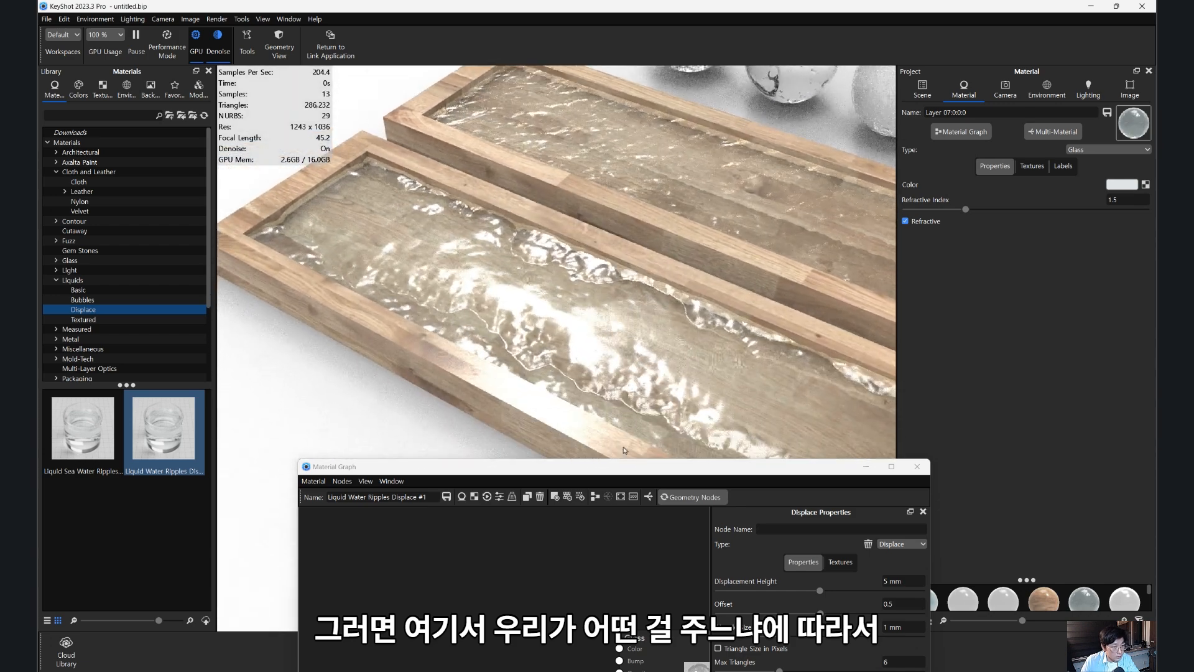
left_click_drag(529, 466, 535, 416)
left_click_drag(558, 355, 579, 339)
left_click_drag(607, 417, 541, 262)
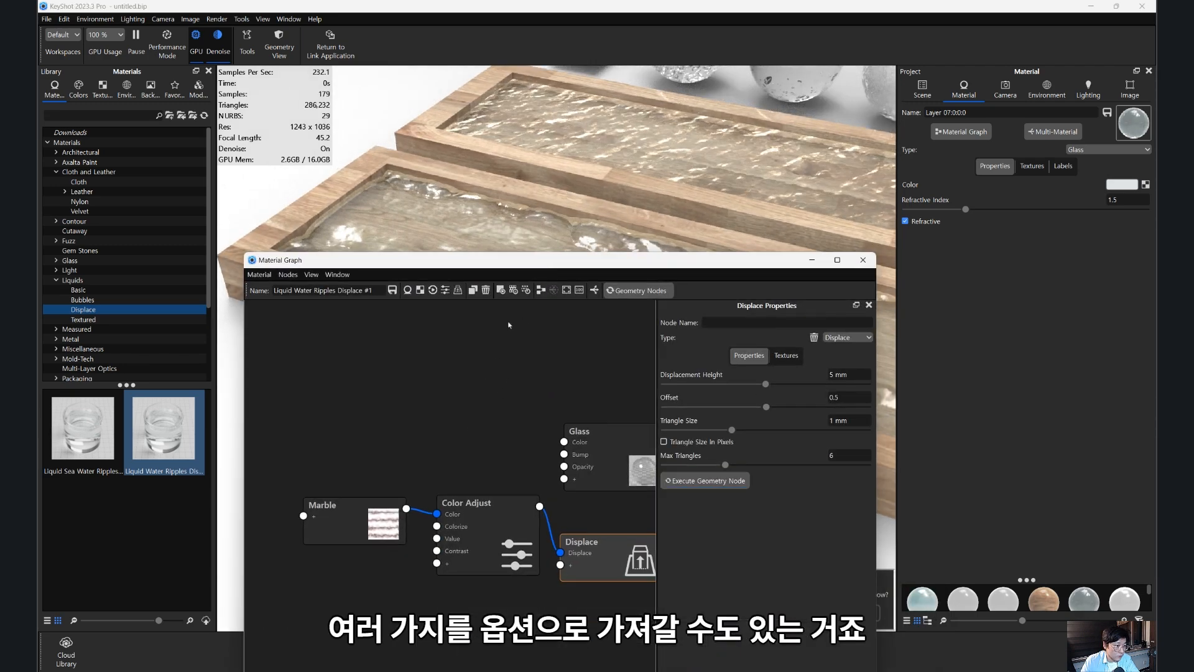
- Rearrange the Color Adjust, Displace and Marble nodes so the whole chain into the Material node is readable
left_click_drag(509, 325, 535, 192)
left_click_drag(566, 408, 549, 421)
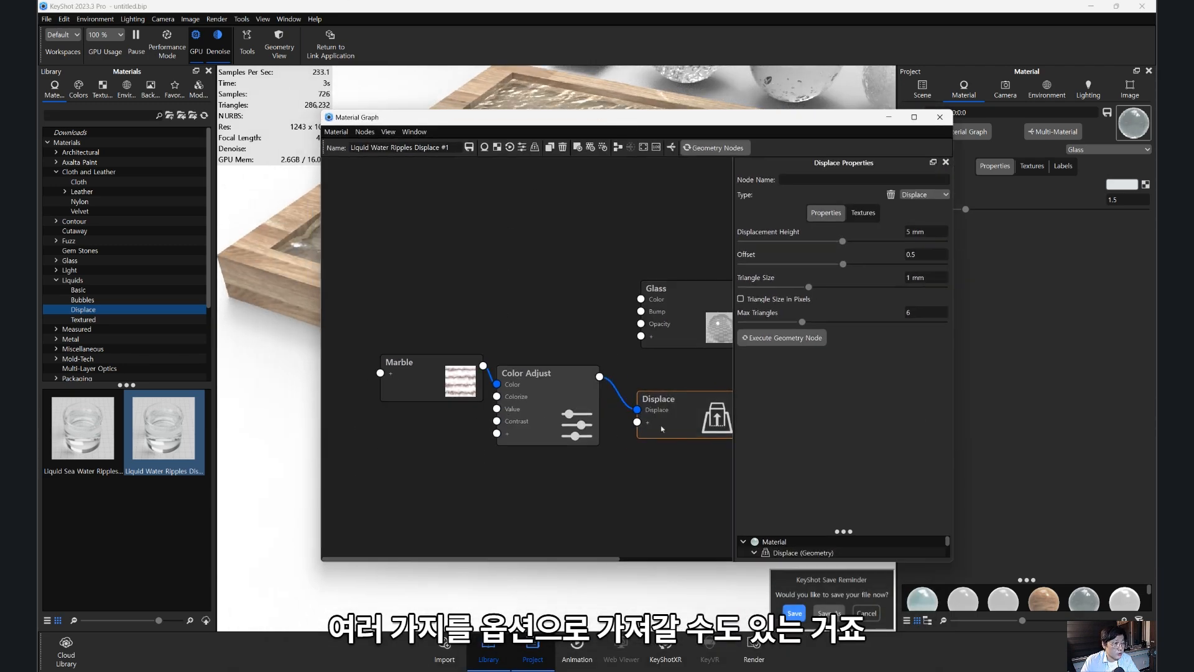
left_click_drag(676, 424, 655, 404)
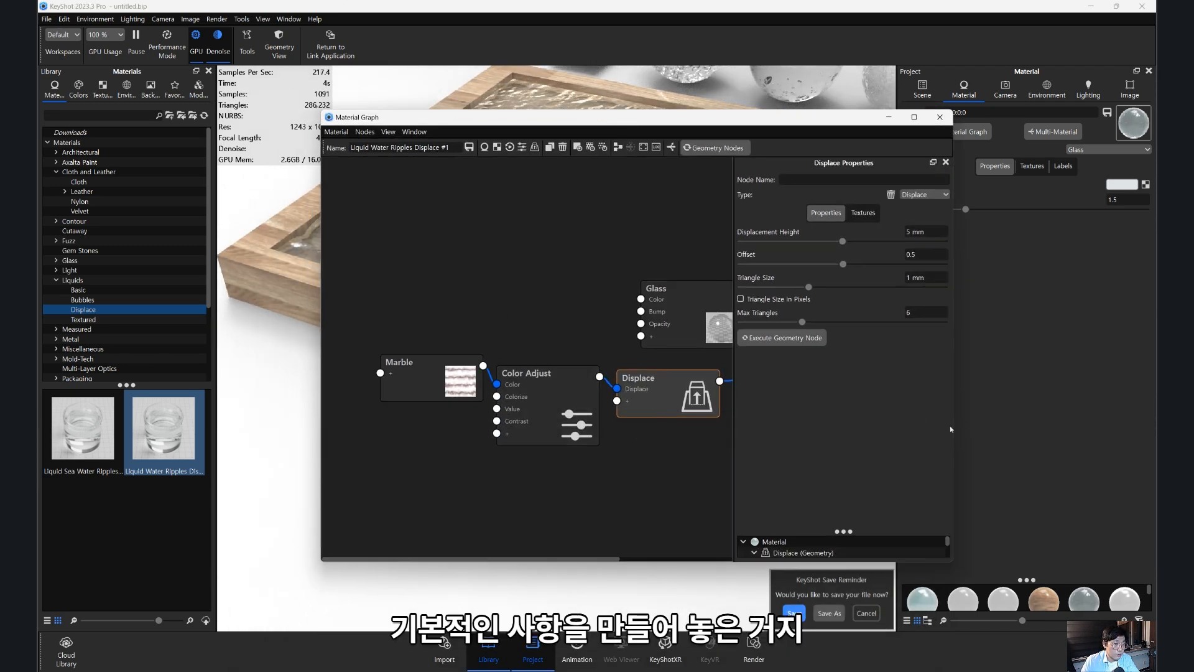
scroll(653, 309, "down", 4)
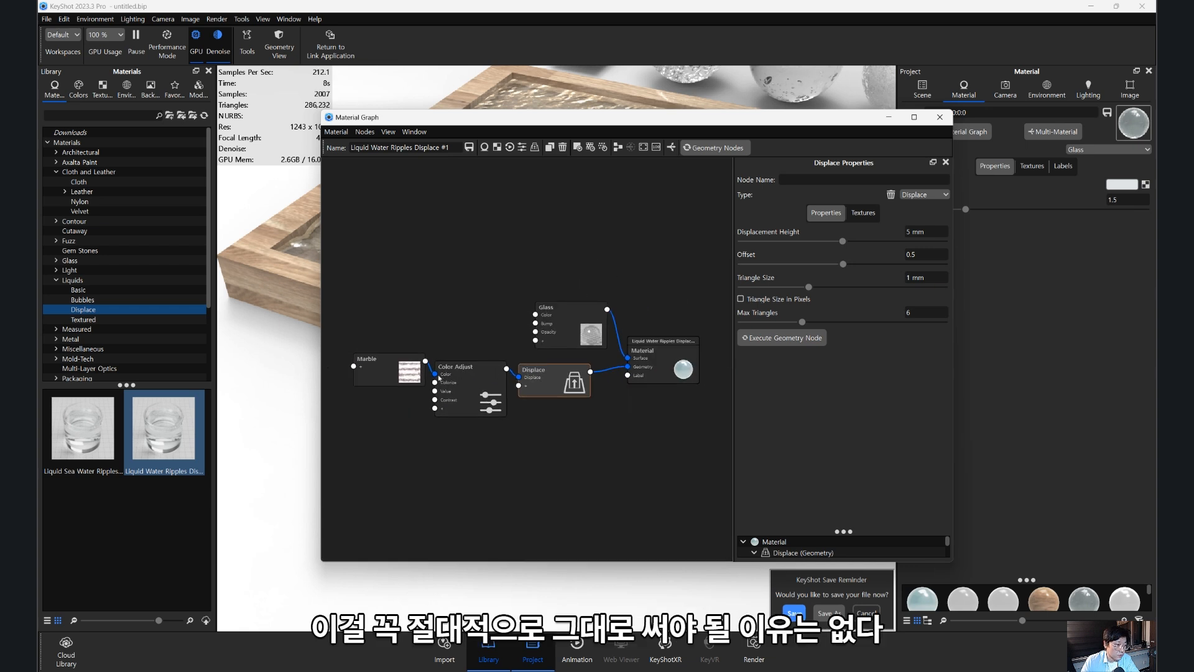
left_click_drag(394, 375, 386, 352)
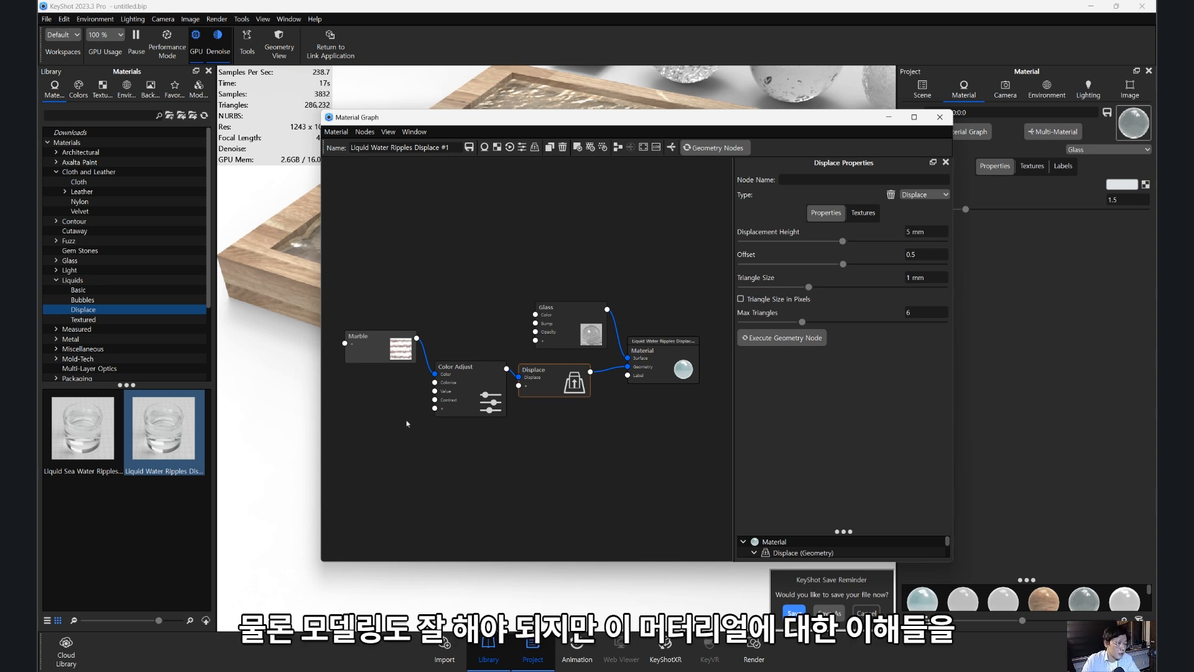
- Change the Marble node to Noise (Fractal) and execute the Displace geometry node to rebuild the water surface
left_click(398, 356)
left_click(896, 196)
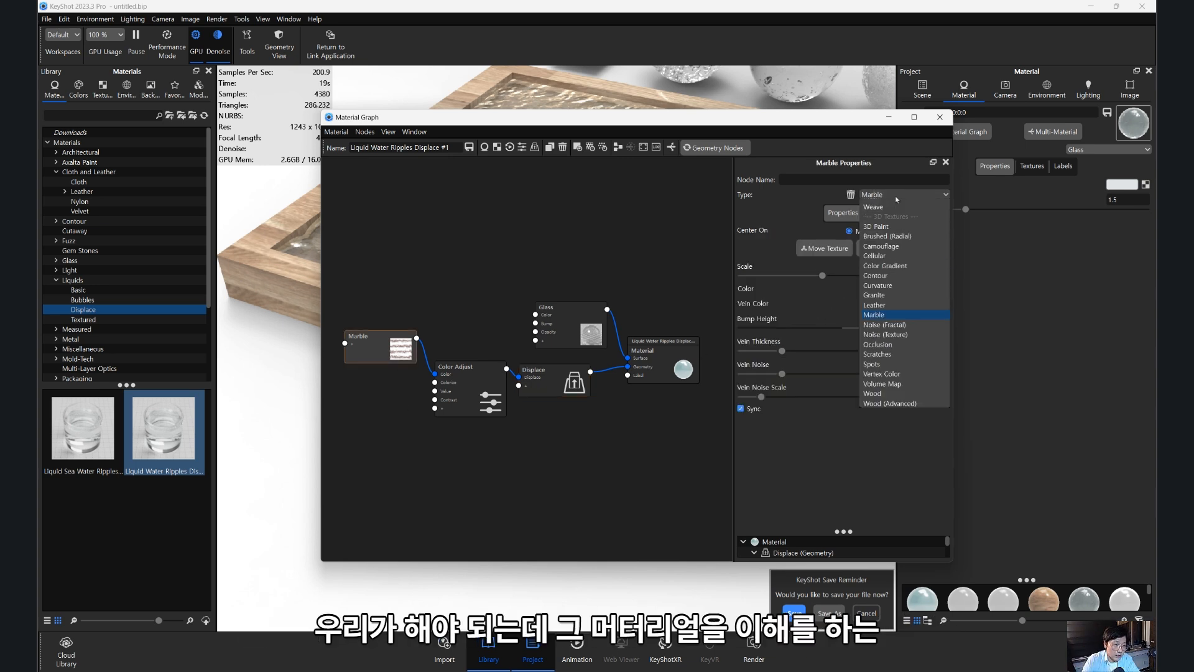
left_click(896, 403)
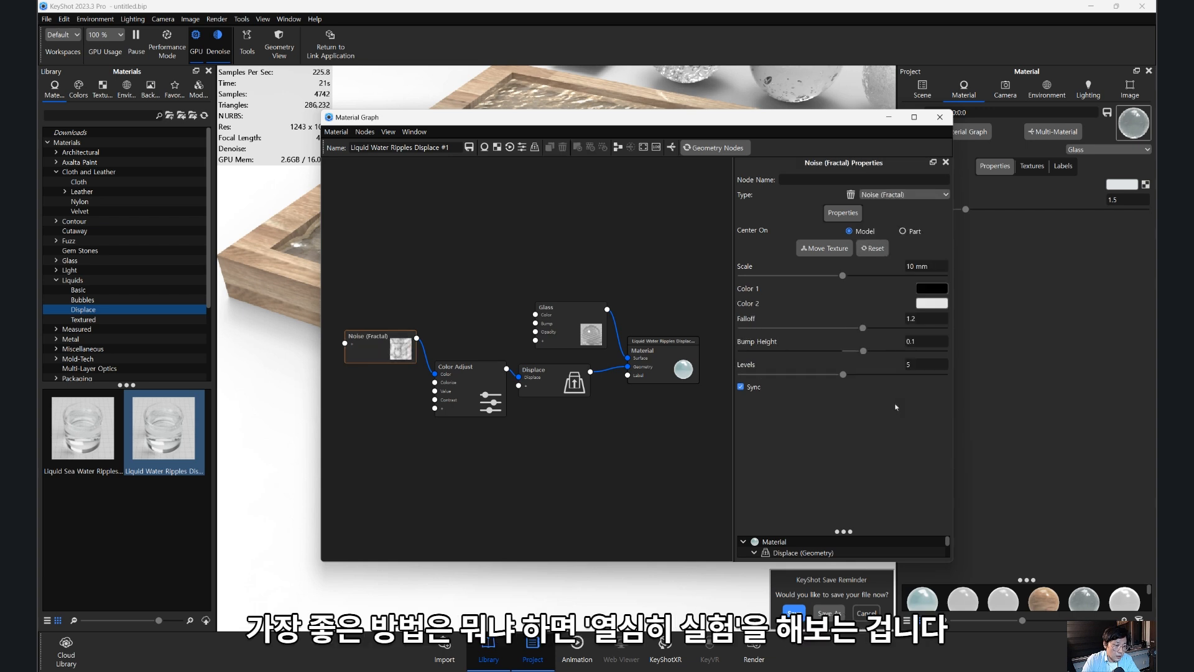
left_click(560, 389)
left_click(796, 339)
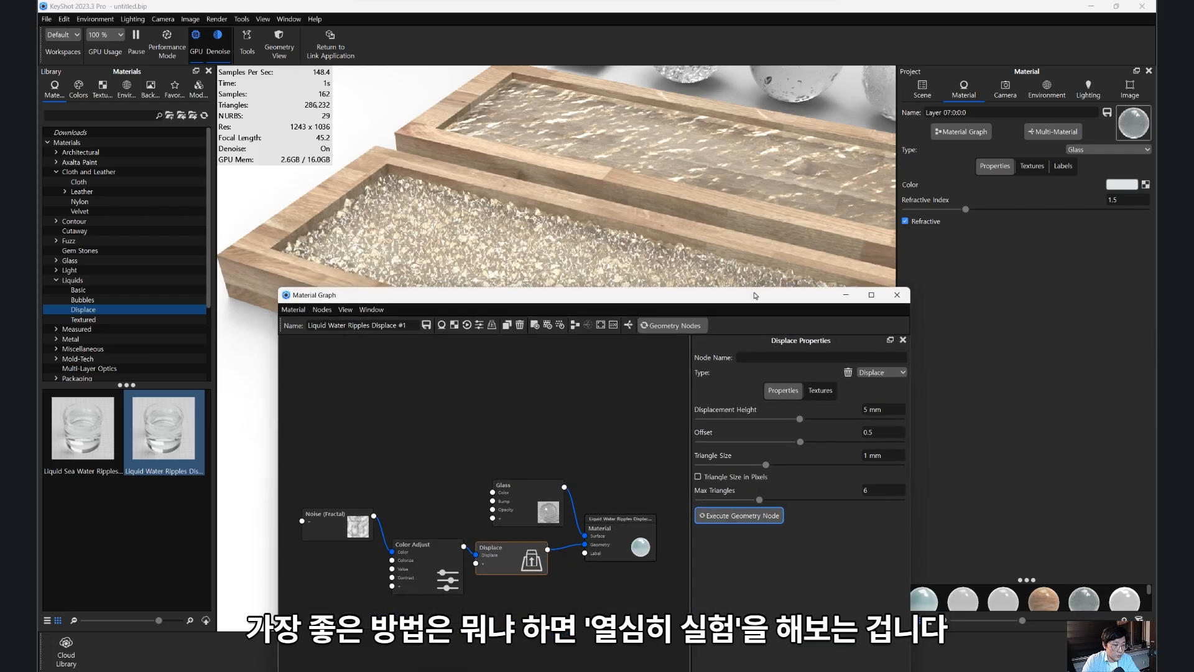
left_click_drag(754, 298, 779, 155)
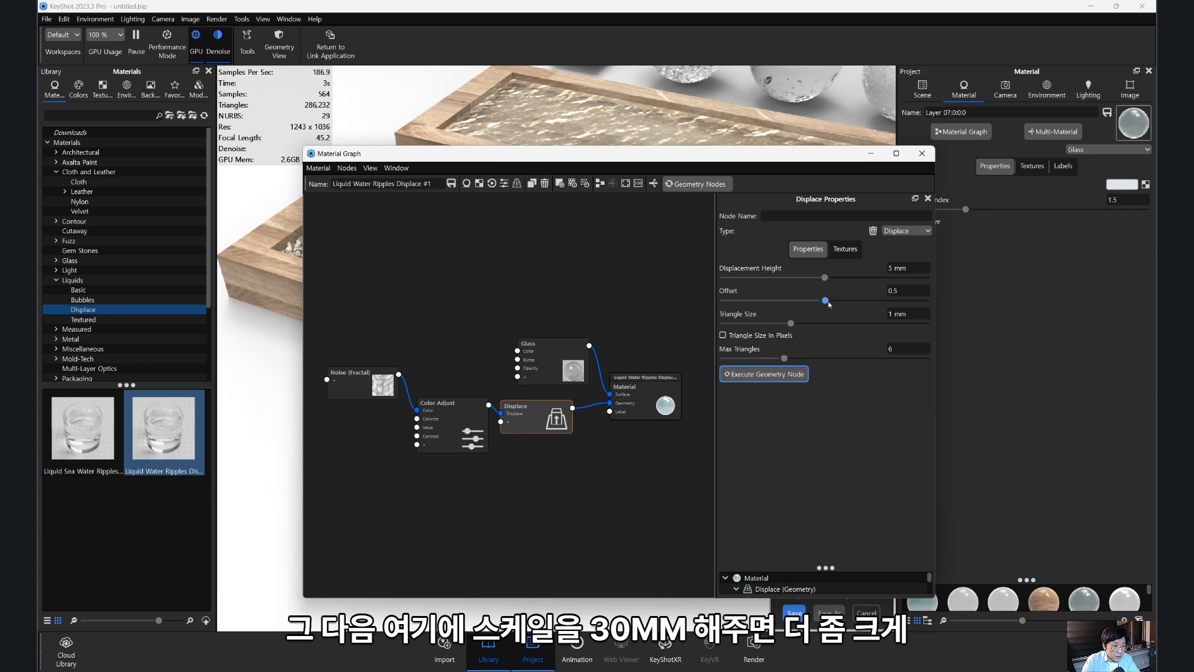
- Set the Noise (Fractal) scale to 30 mm and execute the Displace geometry node
left_click(385, 392)
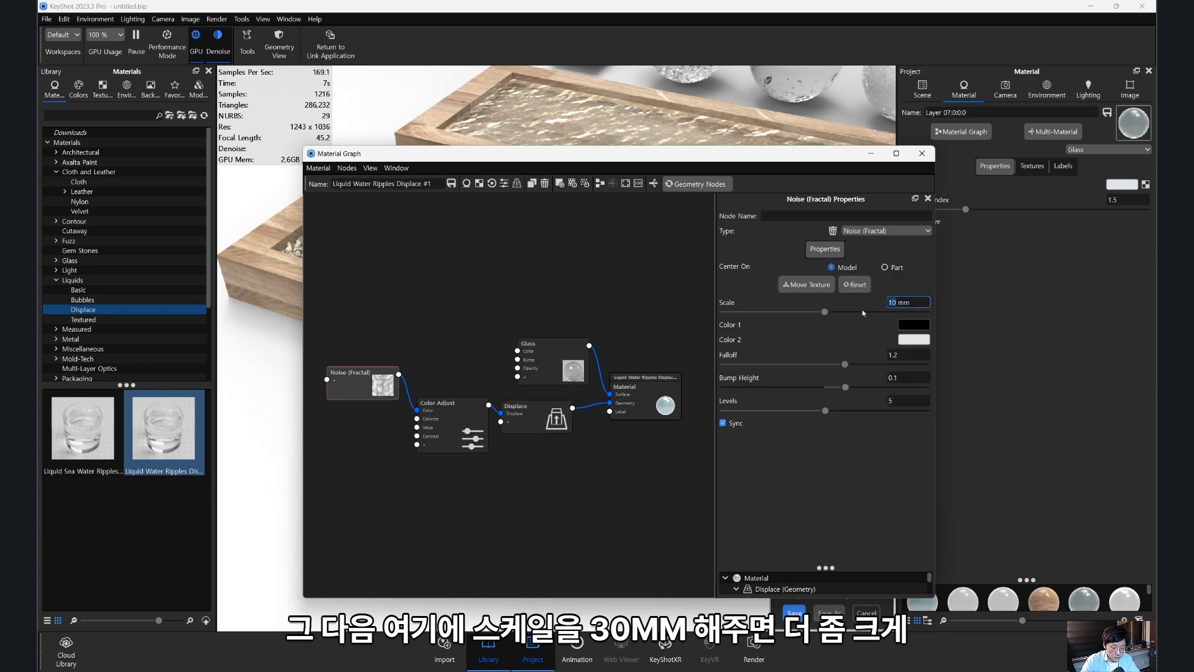
left_click(546, 424)
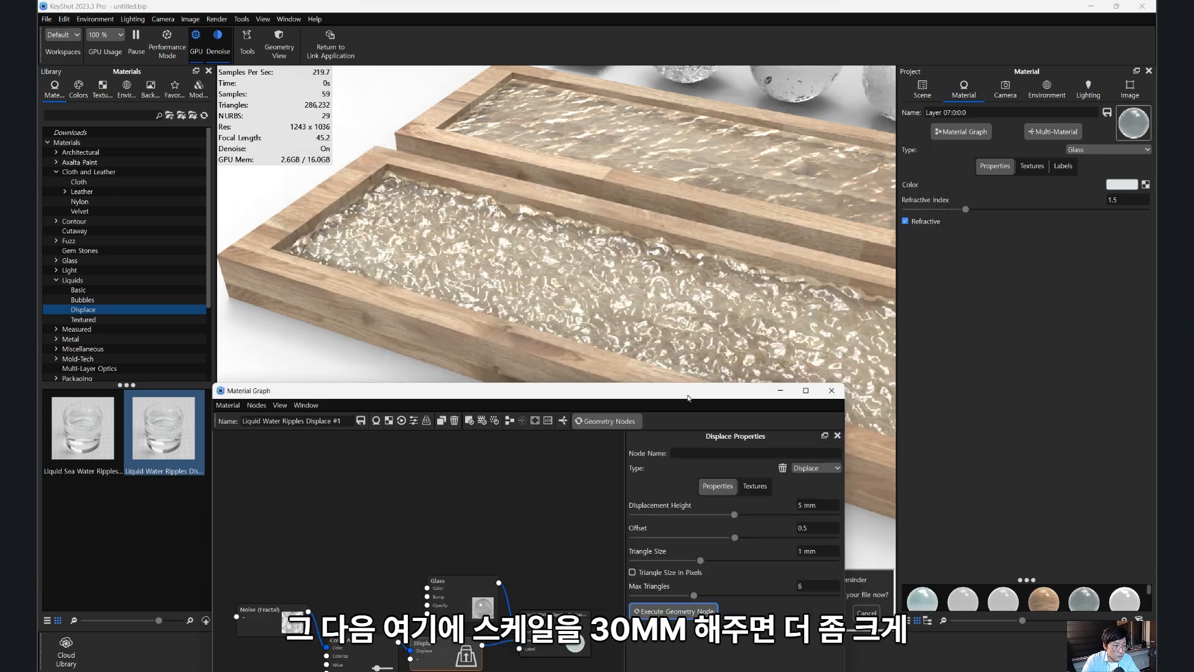
left_click_drag(349, 429, 217, 206)
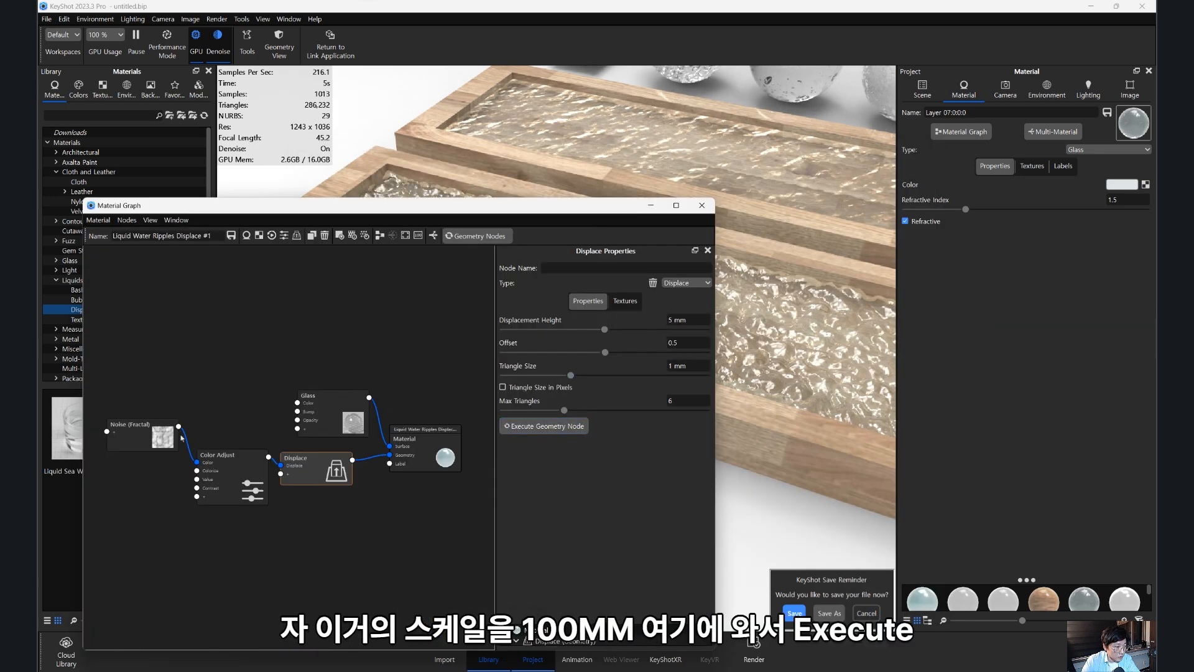
- Set the Noise (Fractal) scale to 100 mm, execute the Displace geometry node and inspect the larger ripples
left_click(142, 437)
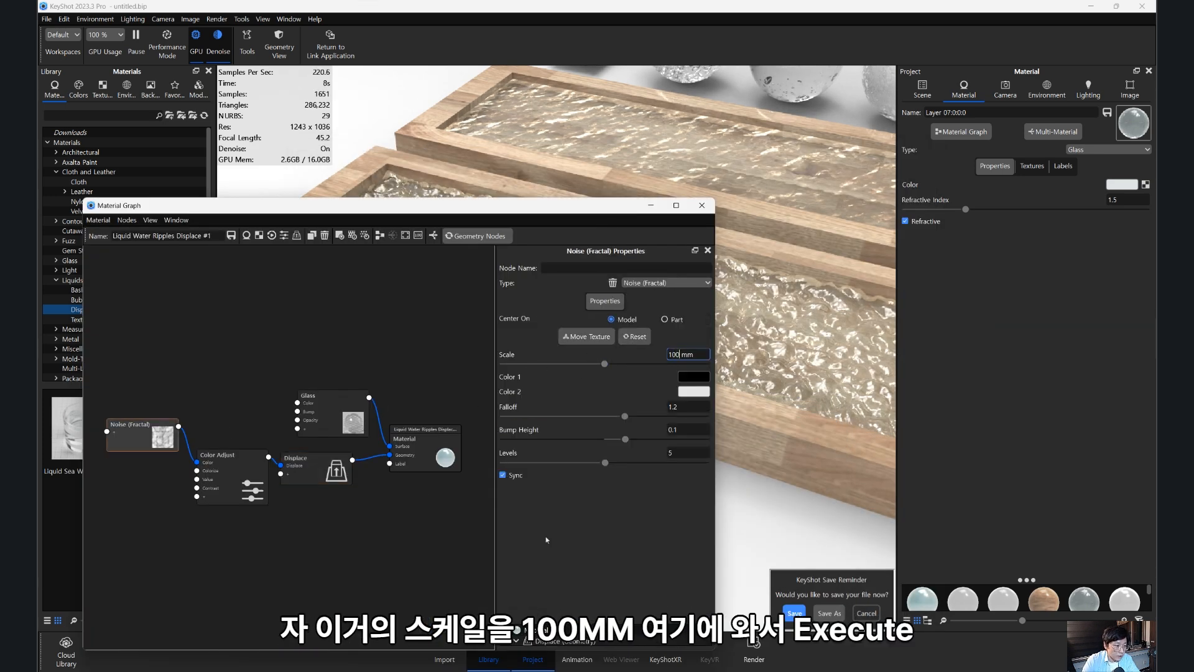
left_click(317, 464)
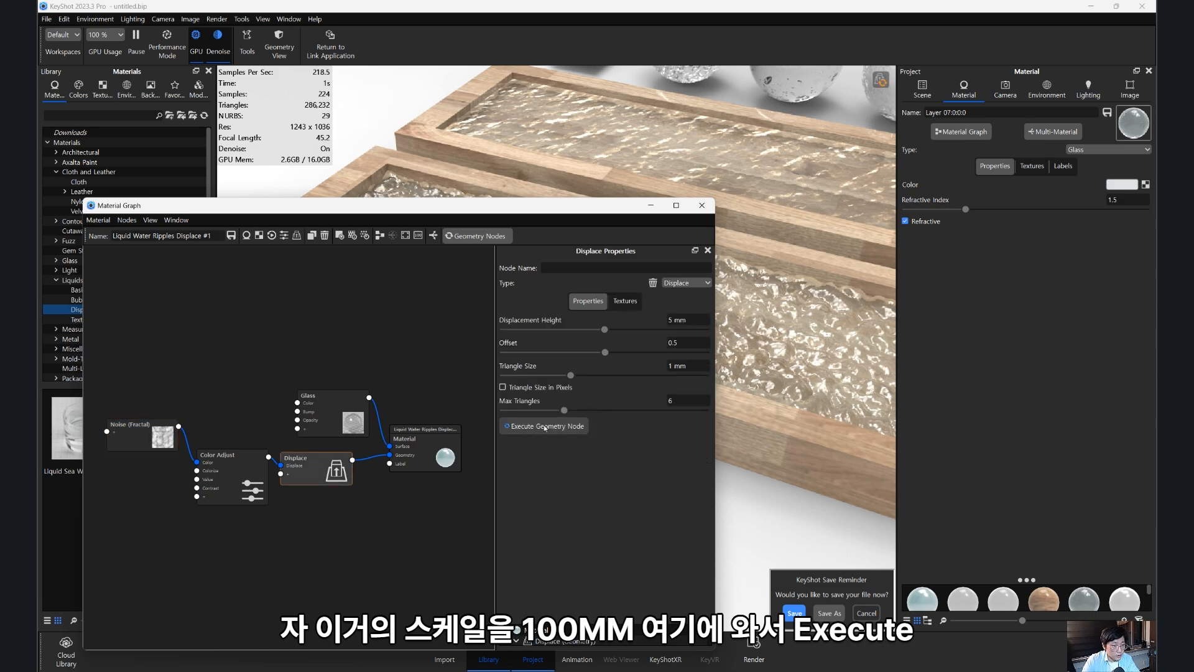
left_click_drag(585, 206, 264, 258)
left_click_drag(526, 334, 471, 312)
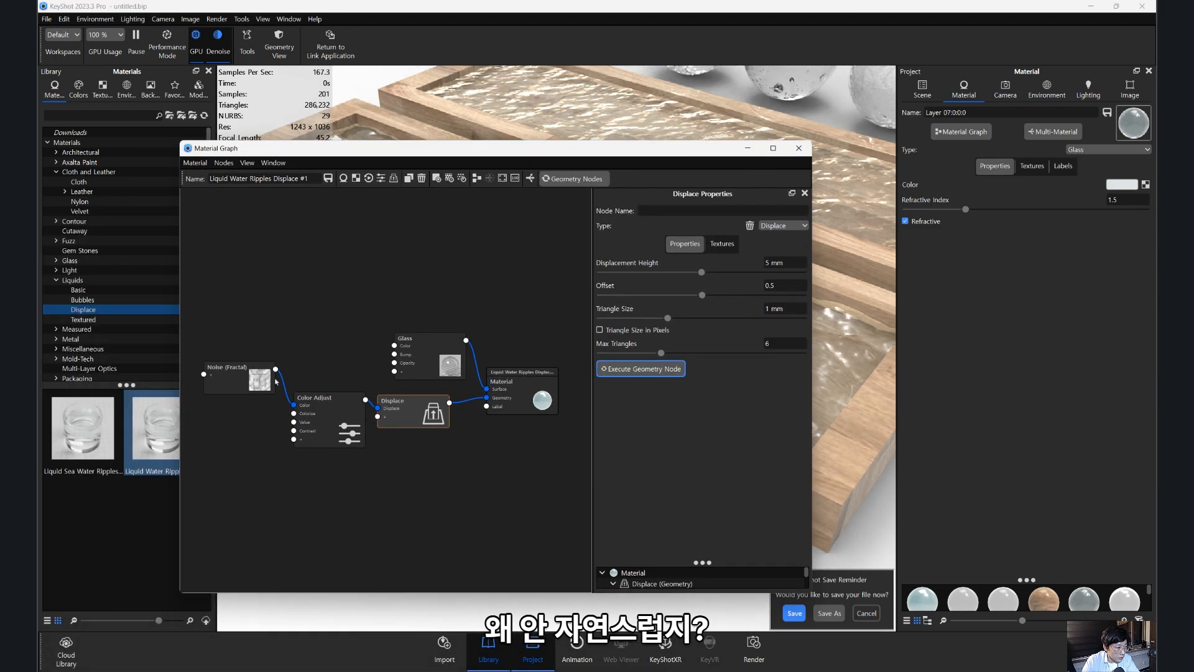
- Adjust the Noise (Fractal) scale to about 93.3 mm and execute the Displace geometry node again
left_click(251, 383)
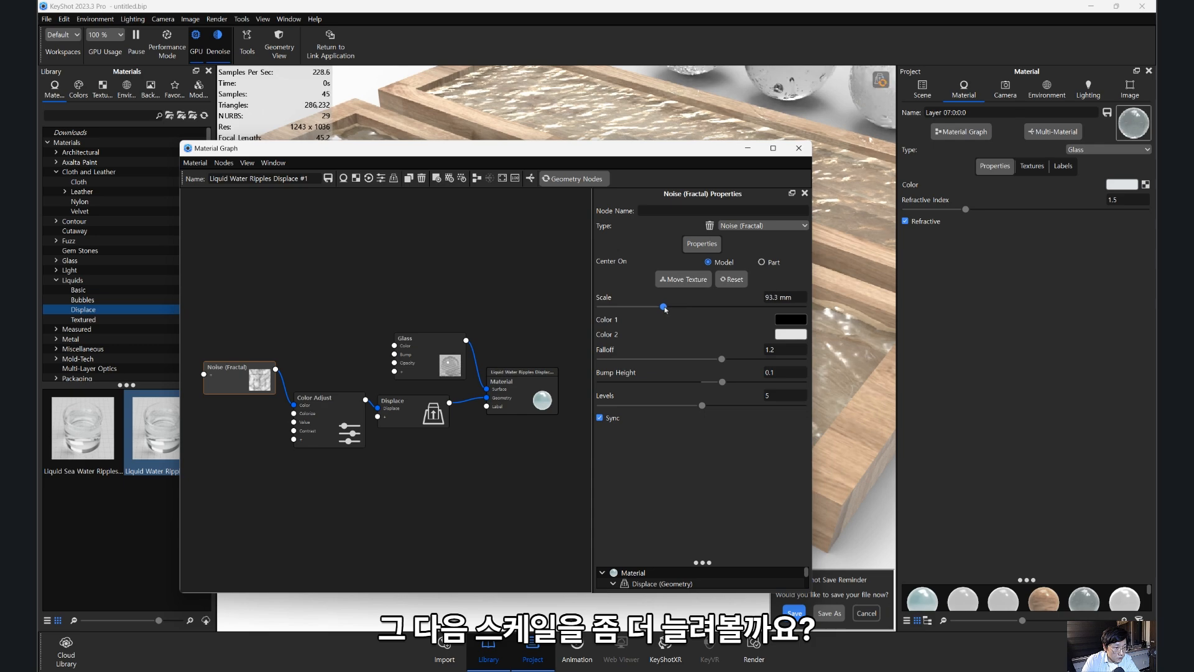
left_click(420, 418)
left_click(632, 373)
left_click_drag(665, 151, 349, 200)
left_click_drag(640, 374, 671, 355)
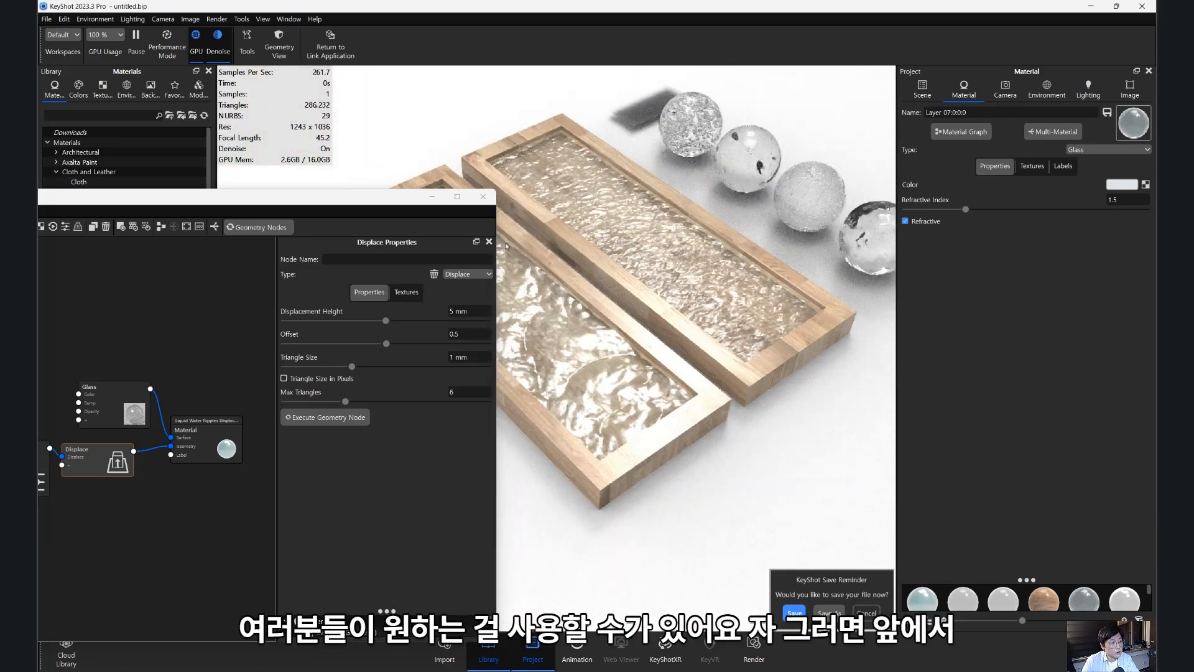
- Close the Material Graph and compare the two trays' water surfaces and the glass spheres, close up and from afar
left_click_drag(392, 198, 369, 237)
left_click(460, 236)
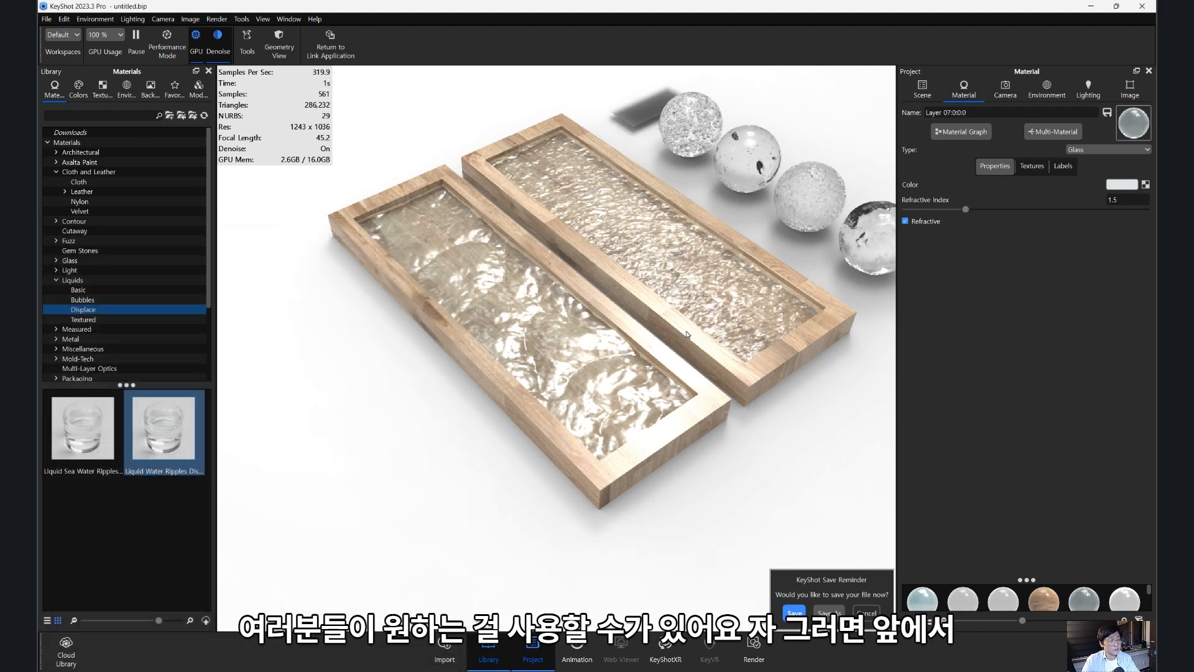
scroll(557, 317, "down", 5)
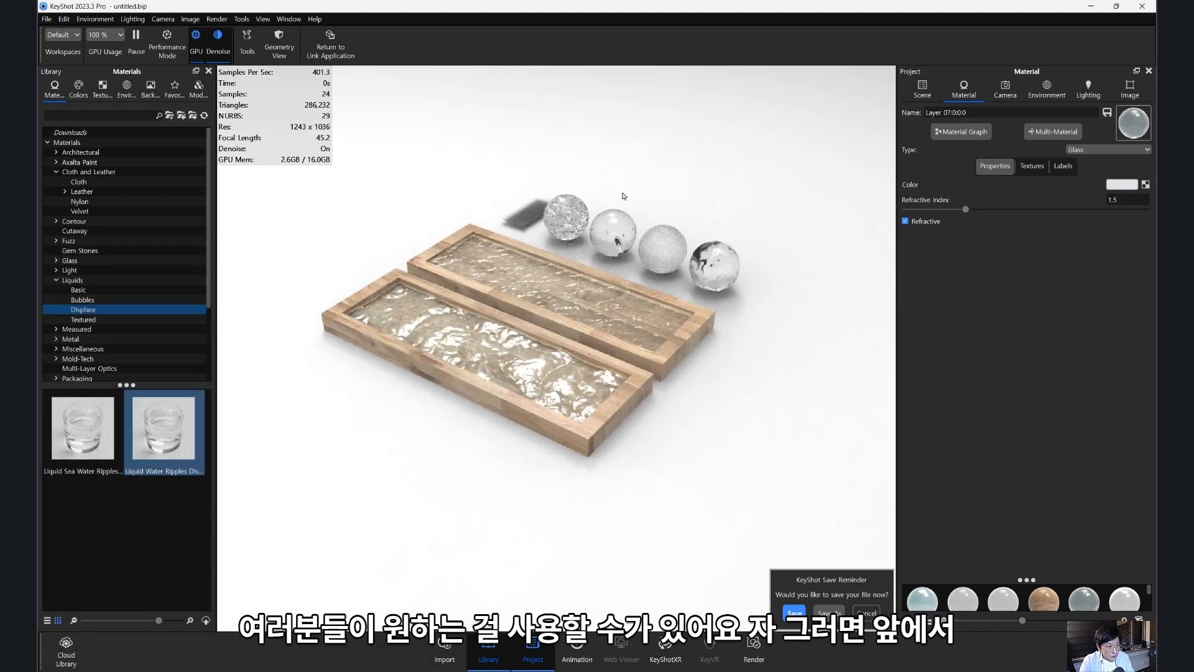
scroll(557, 317, "up", 8)
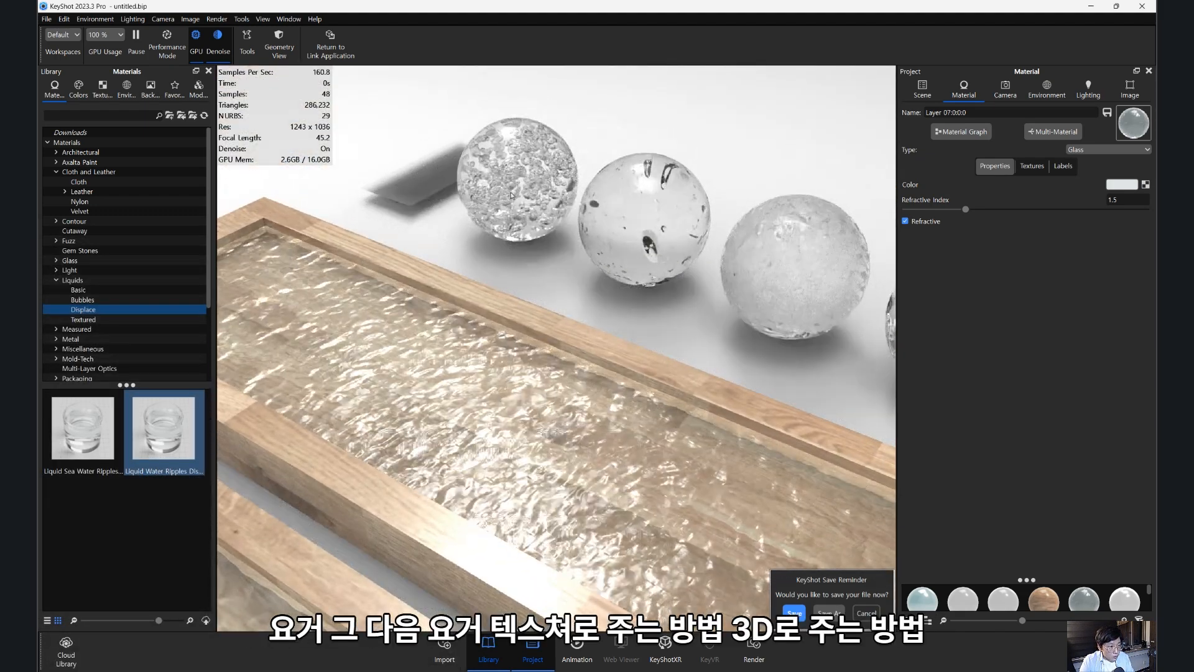
middle_click_drag(647, 238, 569, 234)
scroll(507, 269, "down", 4)
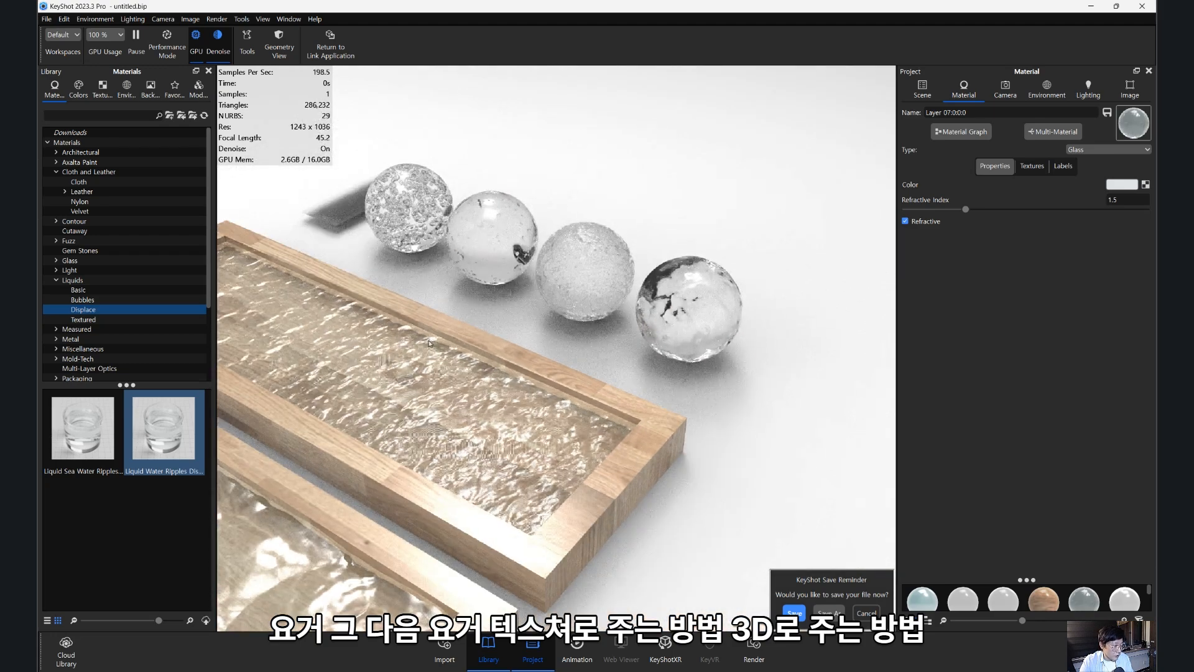
- Apply the 3 Point Dark 4K environment to darken the scene and inspect the water in both wooden trays
scroll(560, 342, "down", 5)
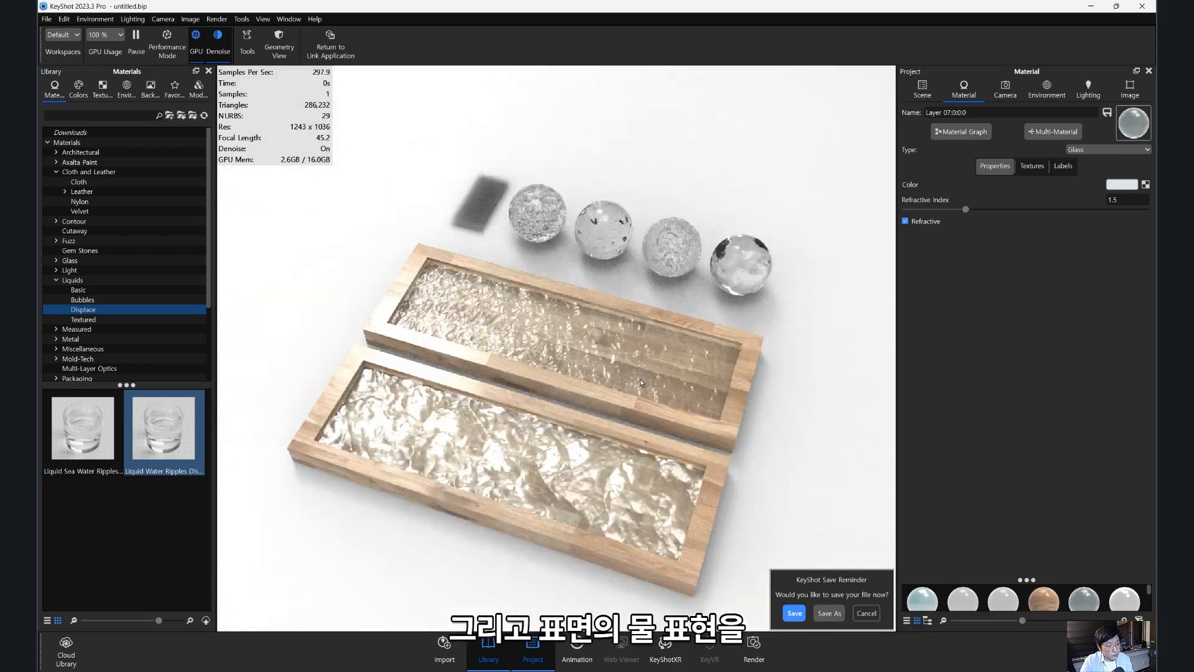
left_click_drag(640, 383, 606, 353)
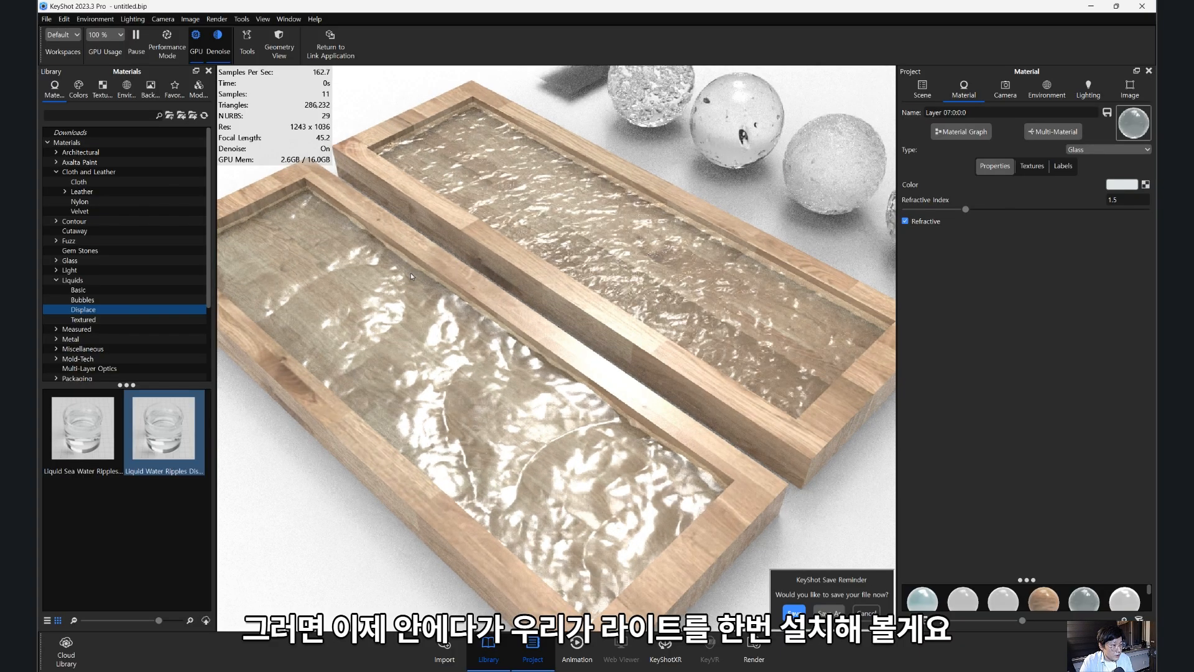
scroll(298, 176, "up", 3)
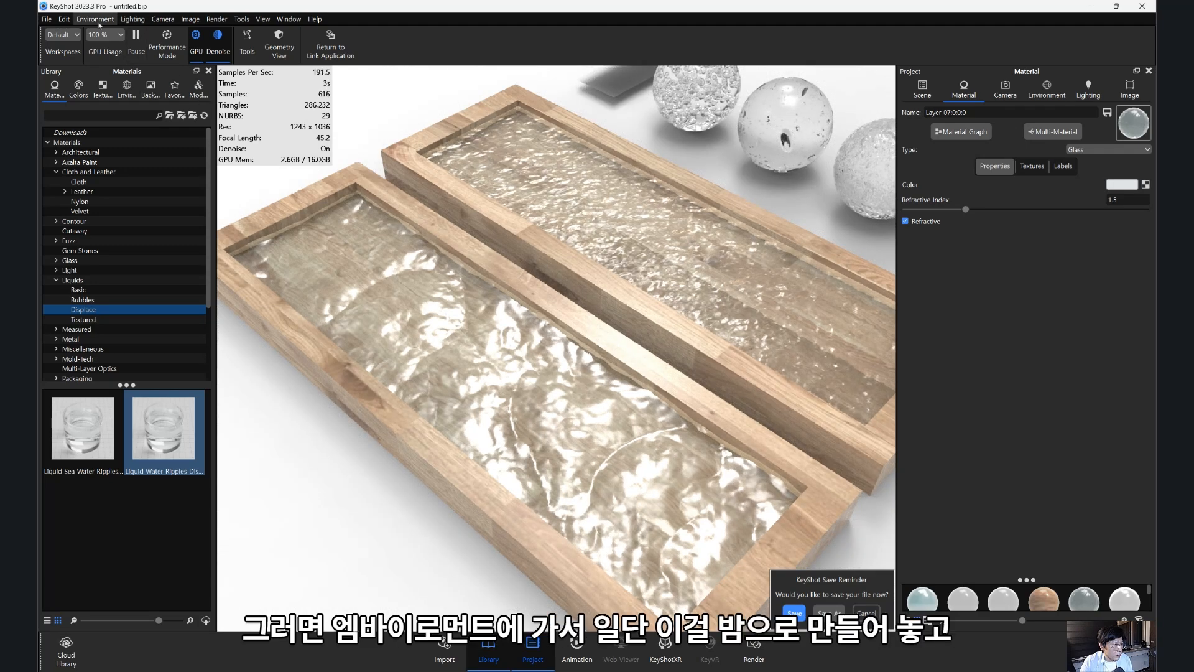
left_click(127, 88)
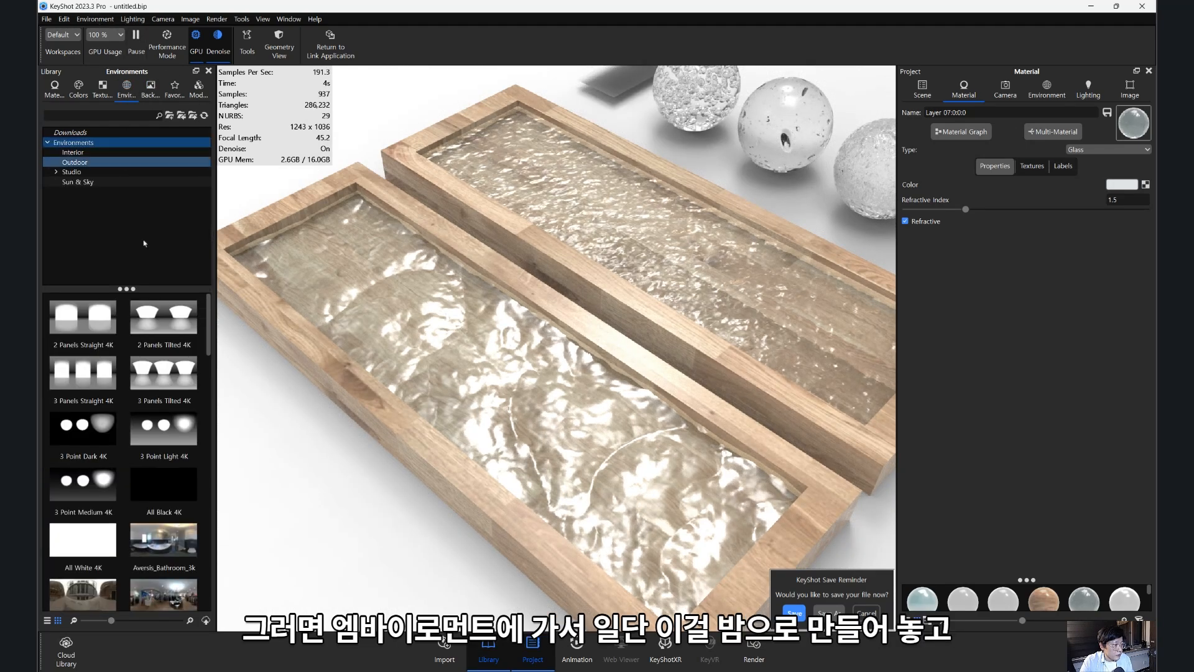
left_click_drag(82, 428, 491, 406)
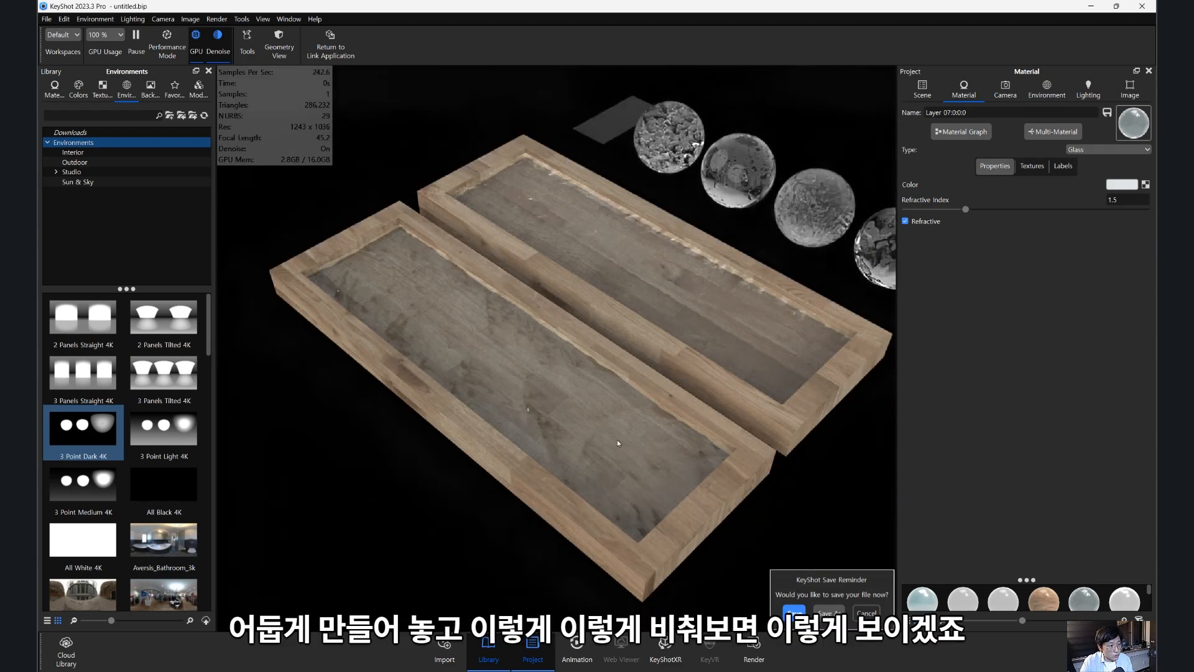
left_click_drag(617, 440, 547, 401, "ctrl")
scroll(547, 411, "up", 4)
mouse_move(552, 457)
left_mouse_down()
mouse_move(526, 377)
mouse_move(552, 475)
left_mouse_up()
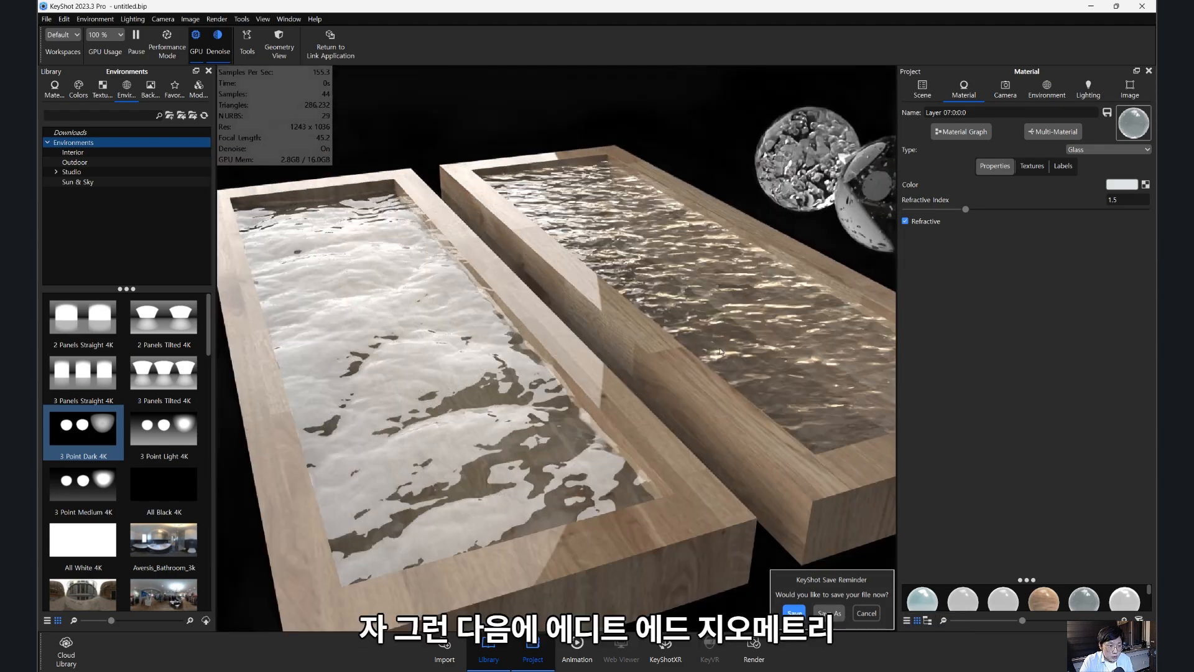
- Add a sphere, shrink it to a scale of about 4.53 and move it into the tray nearer the glass spheres
left_click_drag(720, 352, 697, 346)
left_click(64, 19)
mouse_move(98, 63)
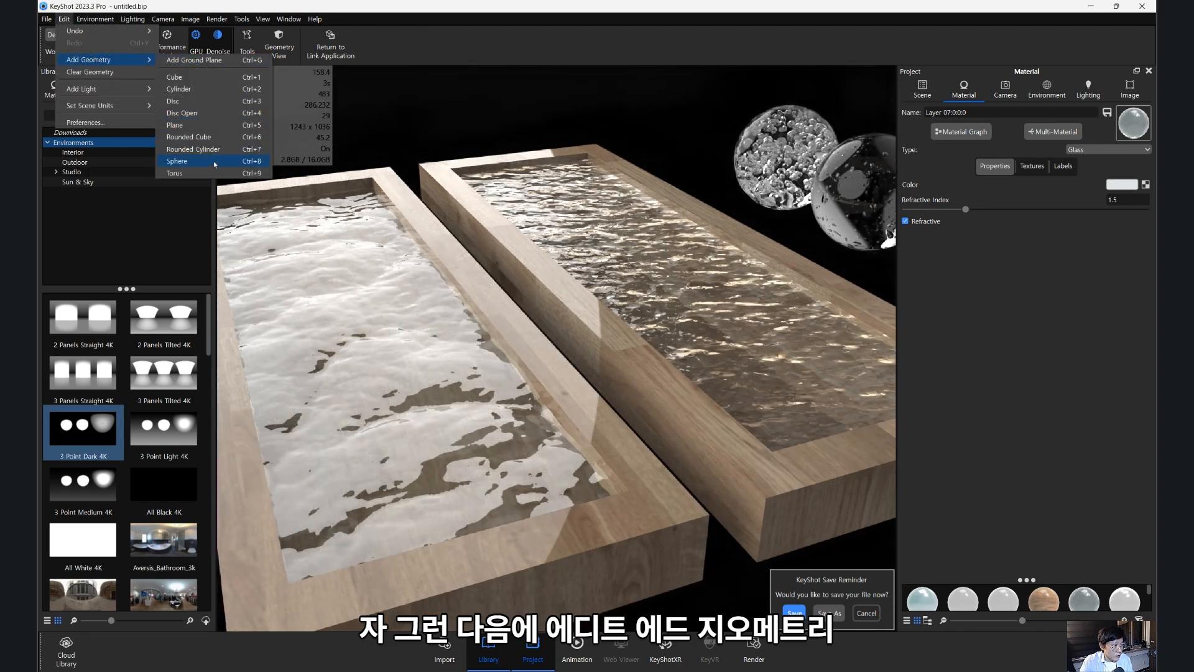
left_click(212, 163)
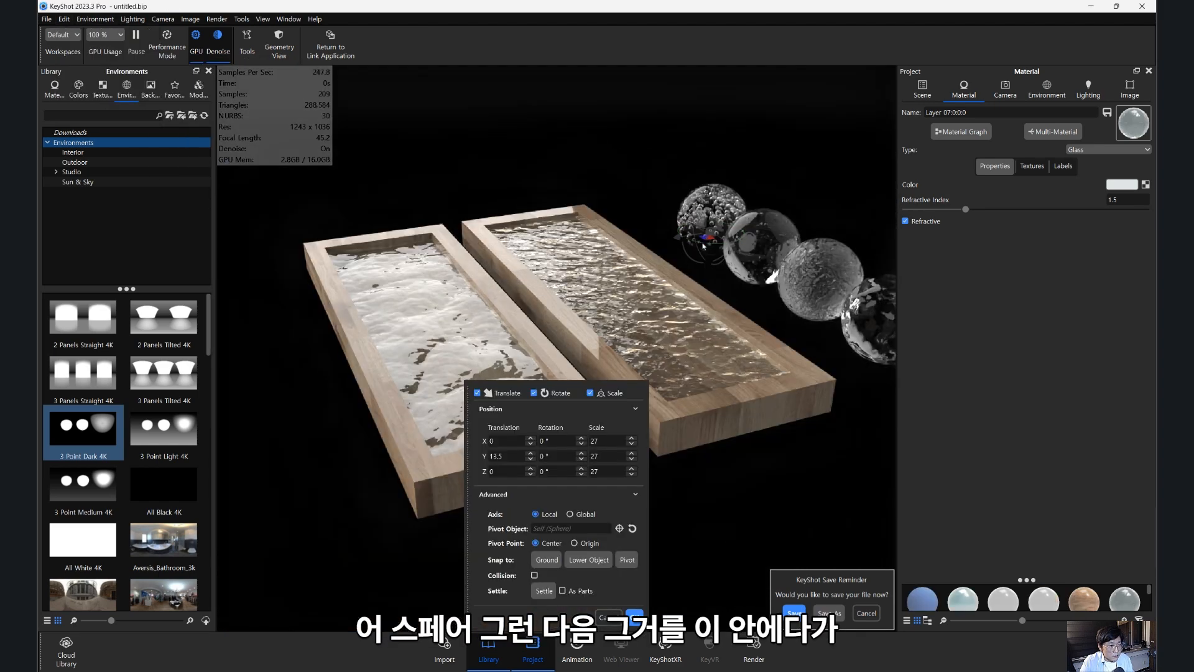
left_click_drag(707, 242, 720, 306)
scroll(712, 338, "up", 5)
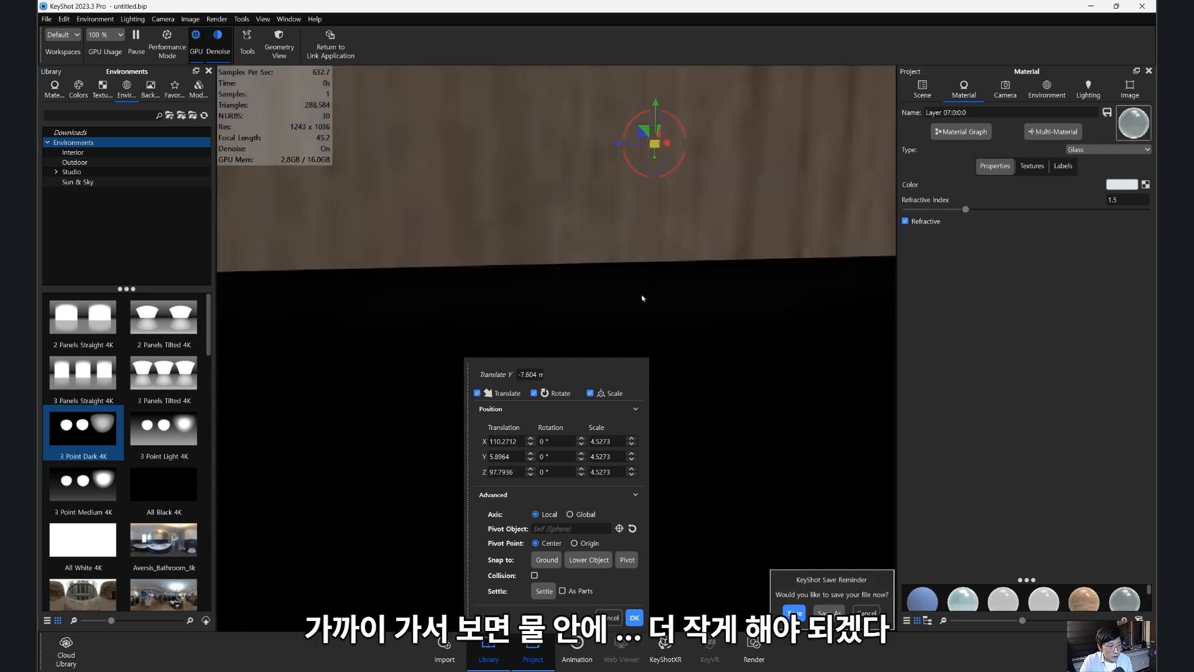
- Shrink the sphere further to a scale of about 3.04, raise it to about Y 8.17 and accept the placement
left_click_drag(643, 299, 649, 346)
scroll(649, 347, "up", 5)
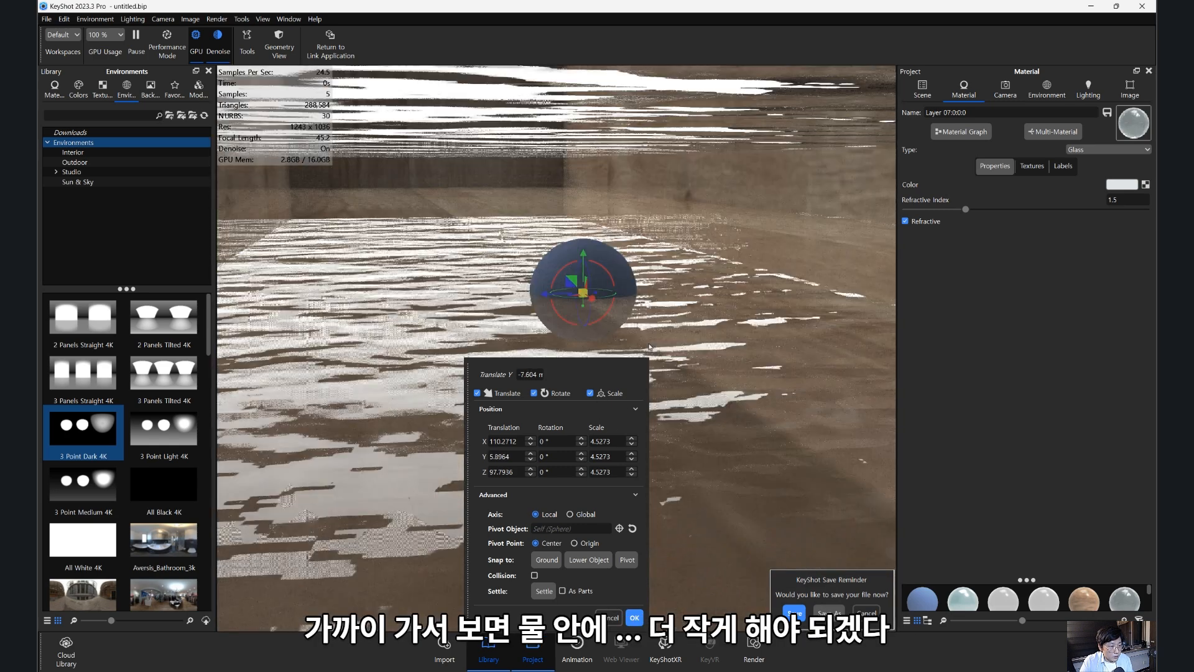
scroll(648, 346, "up", 3)
left_click_drag(591, 249, 560, 190)
key("Return")
- Change the sphere's material to an Area Light with a power of 0.01 Watt
double_click(610, 205)
left_click(1082, 150)
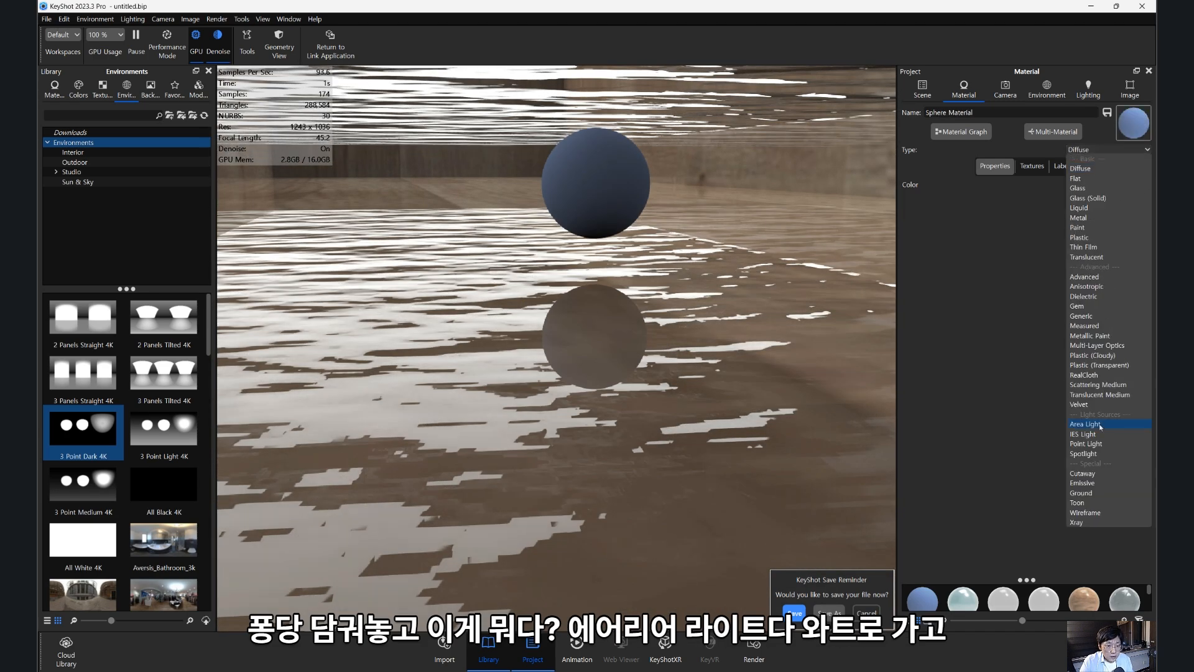
left_click(1085, 425)
left_click(1125, 202)
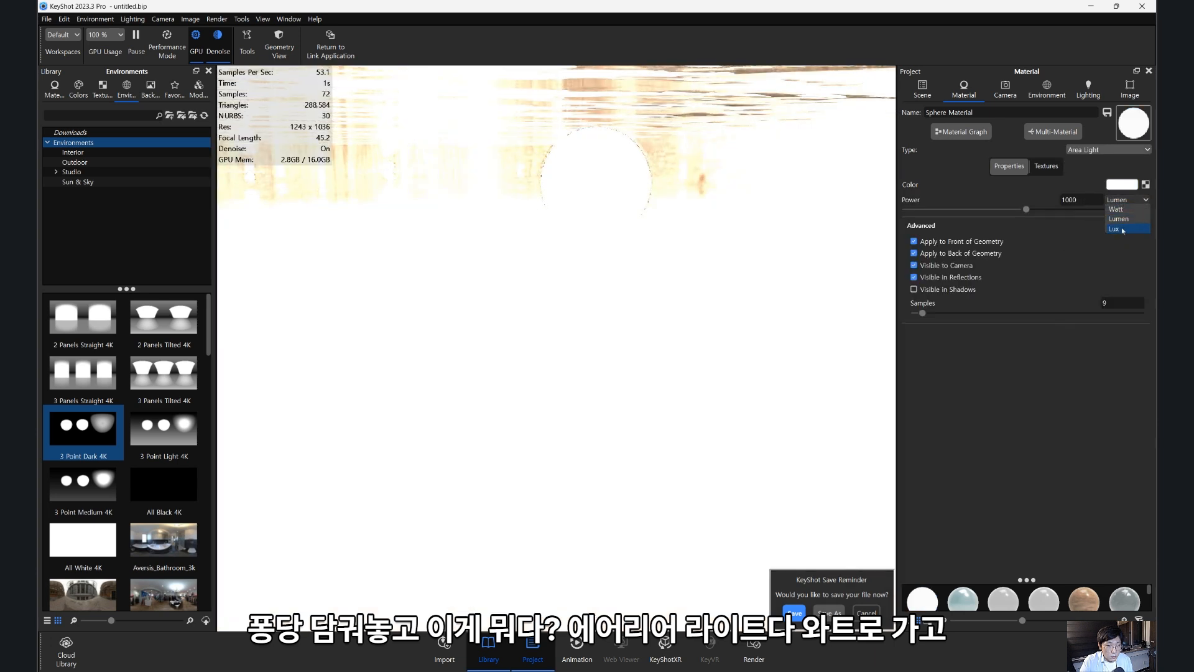
double_click(1076, 199)
type("0.1")
key("Return")
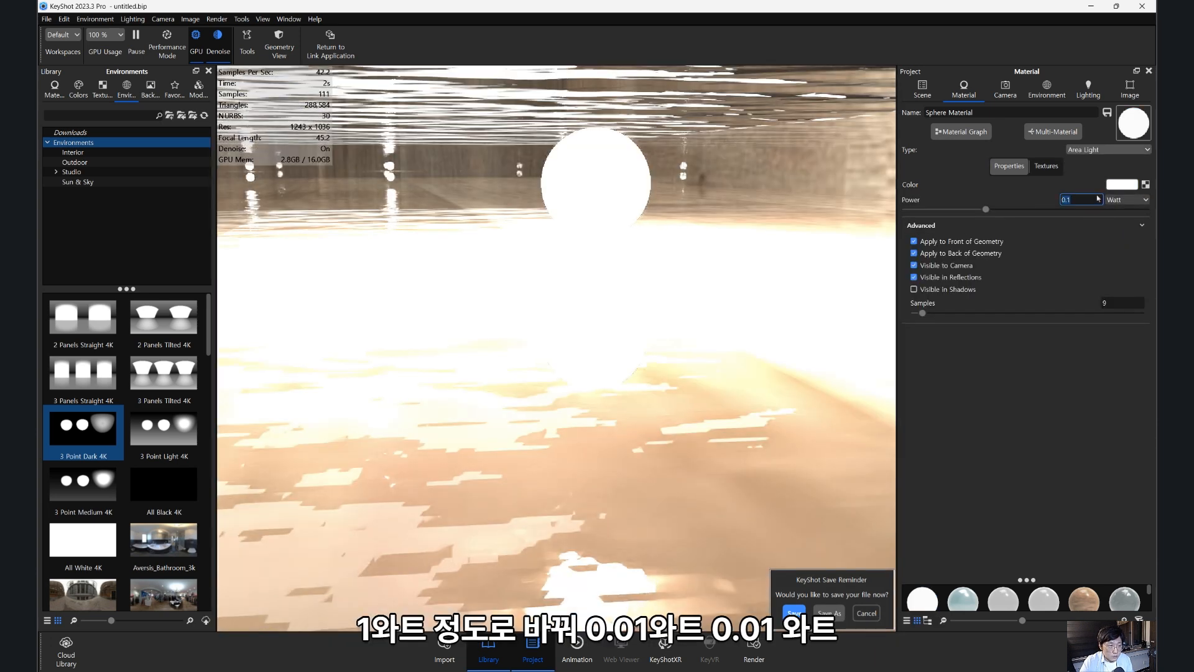
type("0")
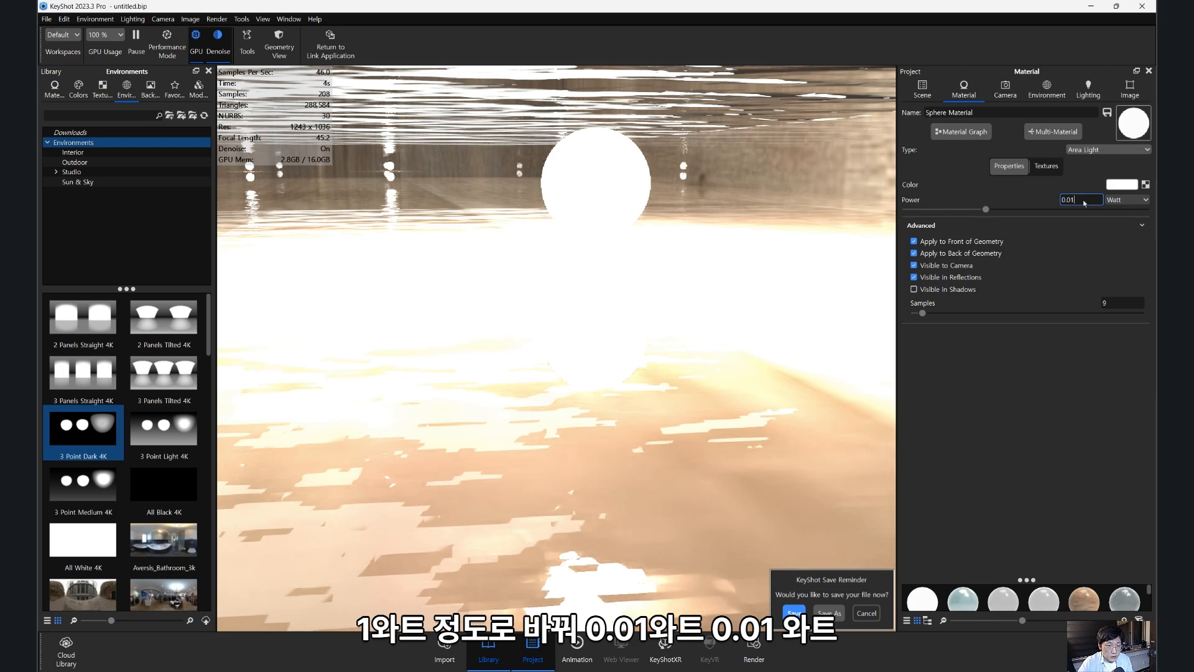
key("Return")
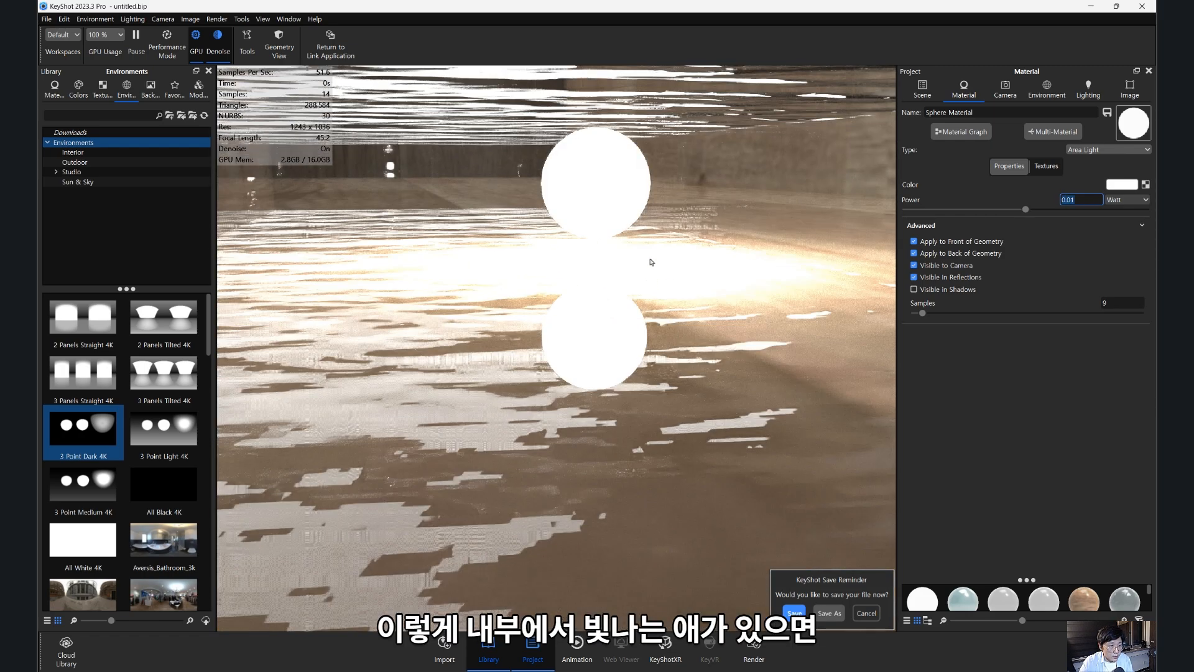
- Move the sphere light across the water to the tray's inner edge beside the glass spheres and accept its position
left_click_drag(651, 262, 707, 371)
left_click_drag(625, 369, 629, 381)
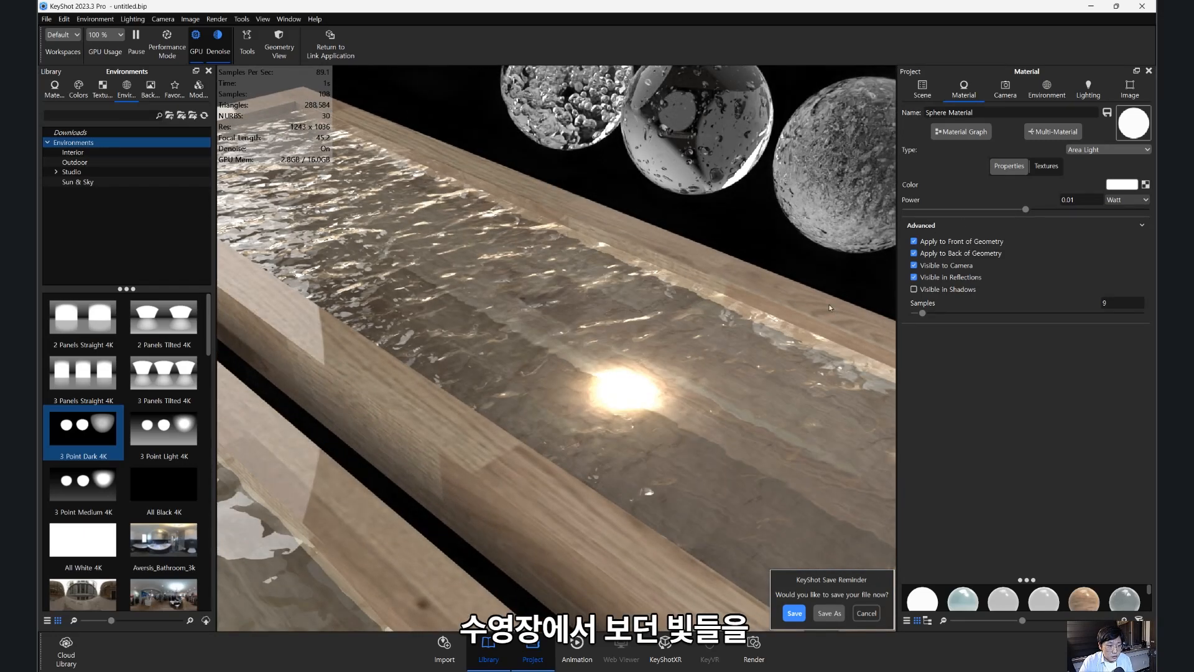
left_click(923, 90)
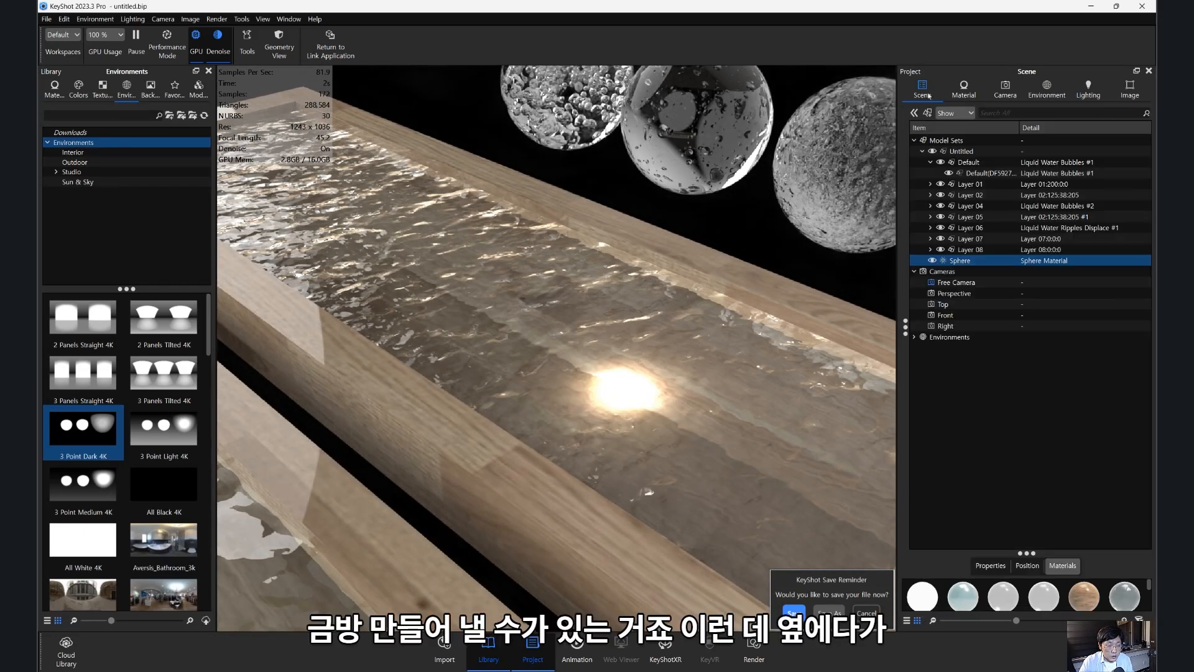
double_click(984, 264)
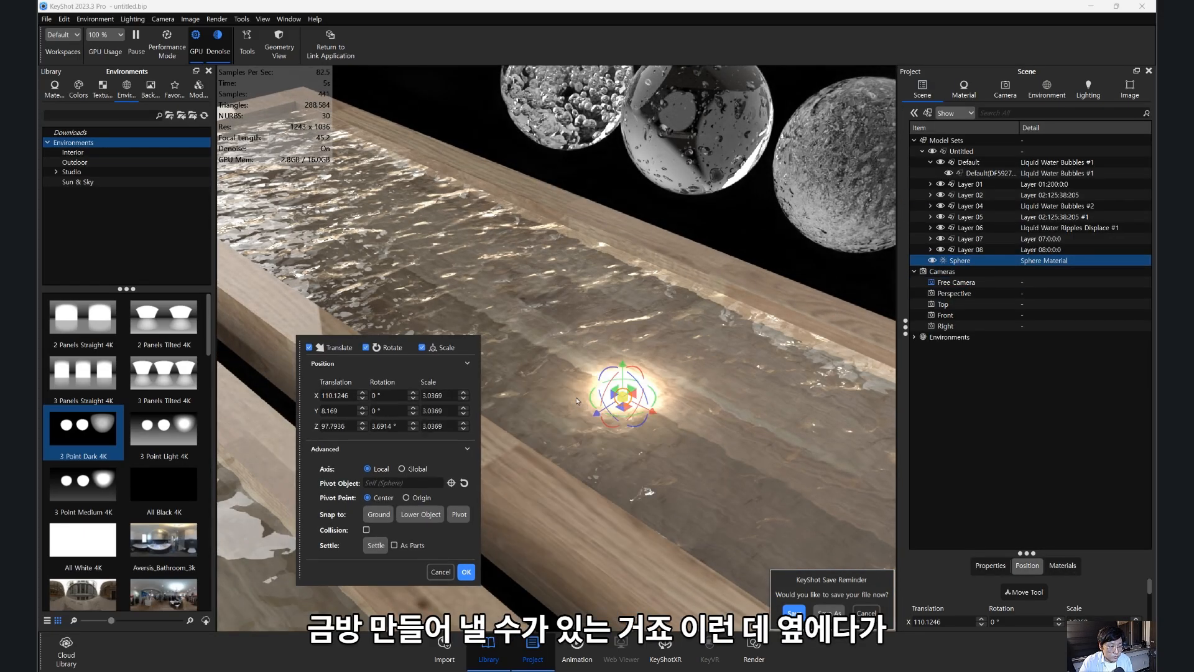
left_click_drag(597, 420, 751, 347)
key("Return")
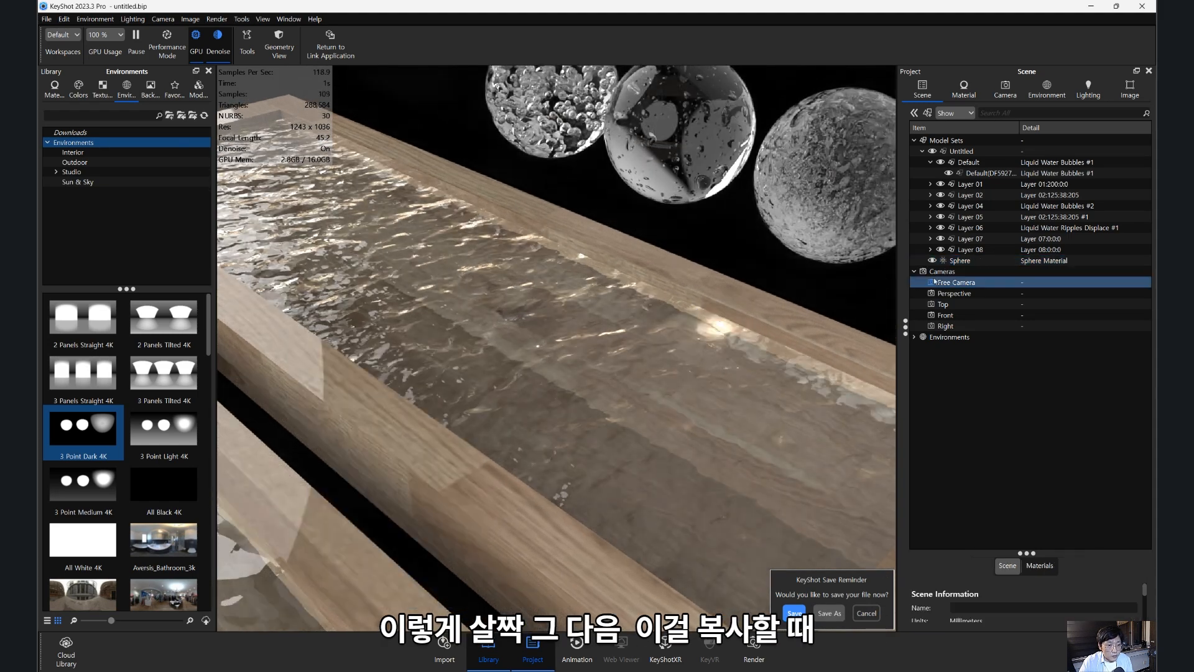
right_click(987, 261)
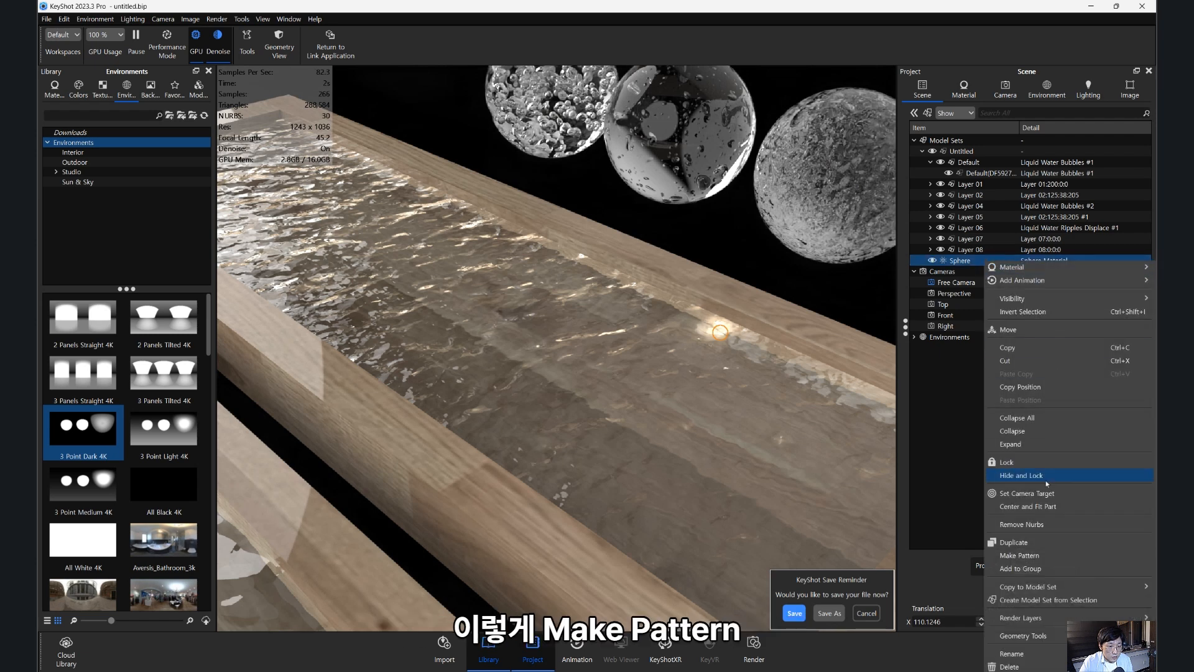
left_click(1038, 555)
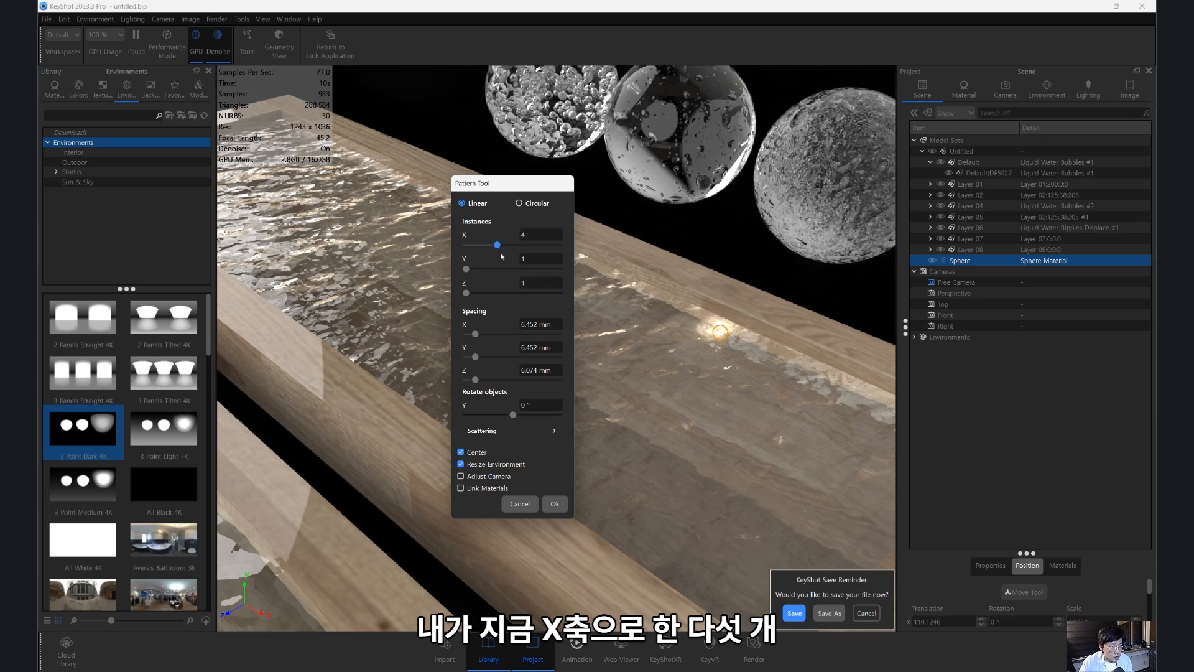
left_click_drag(497, 244, 507, 245)
left_click_drag(620, 316, 640, 333)
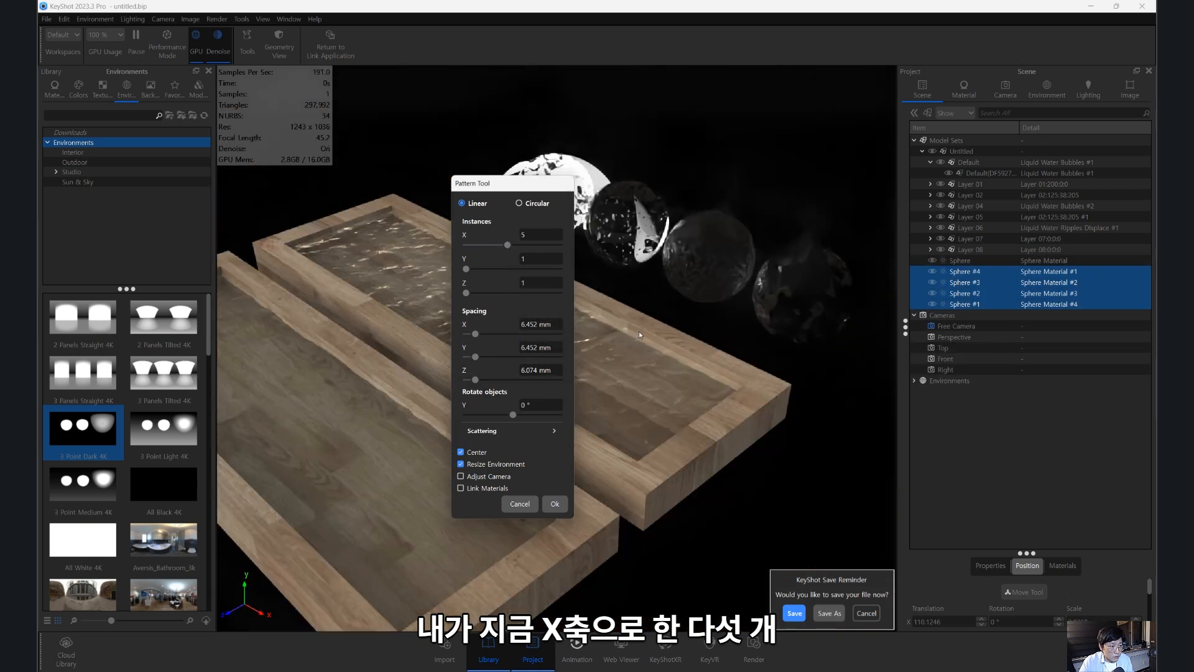
scroll(640, 331, "up", 5)
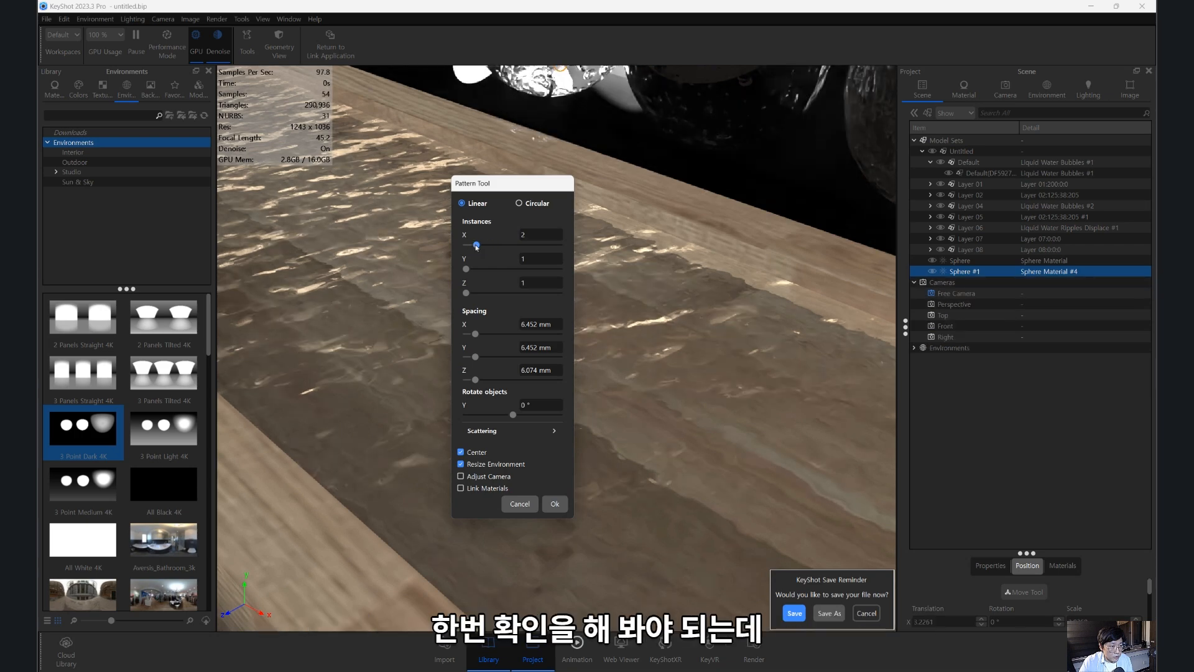
scroll(616, 293, "down", 5)
left_click(526, 504)
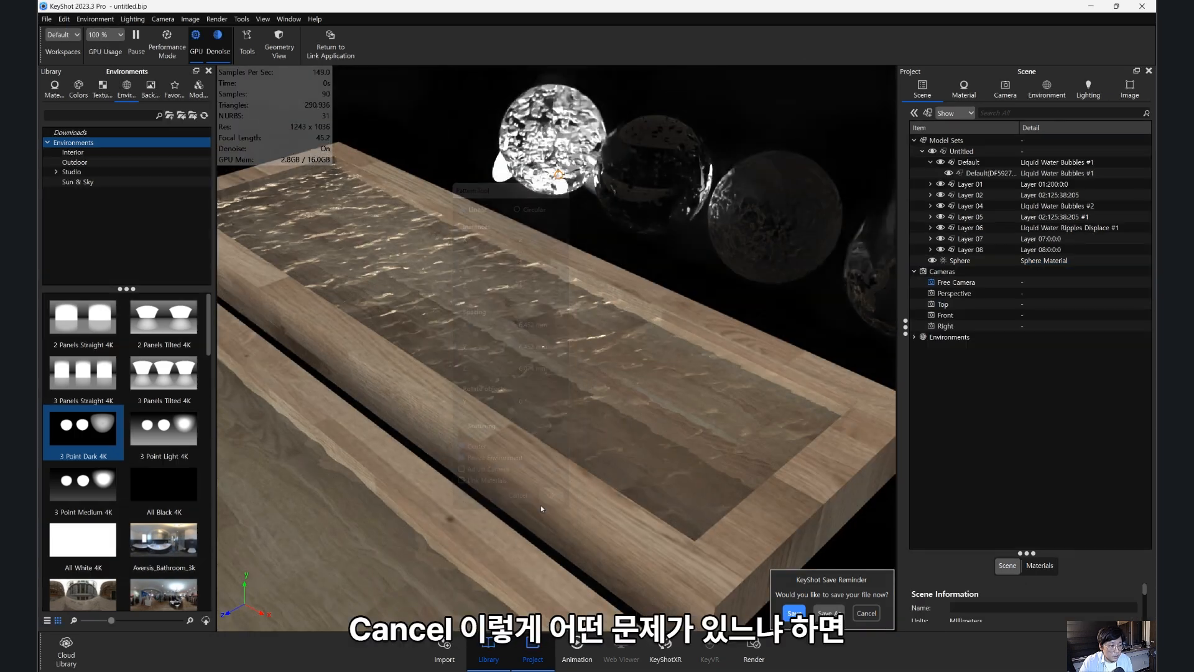
- Apply the 2 Panels Tilted 4K environment with the whole environment dome in view
scroll(638, 443, "down", 10)
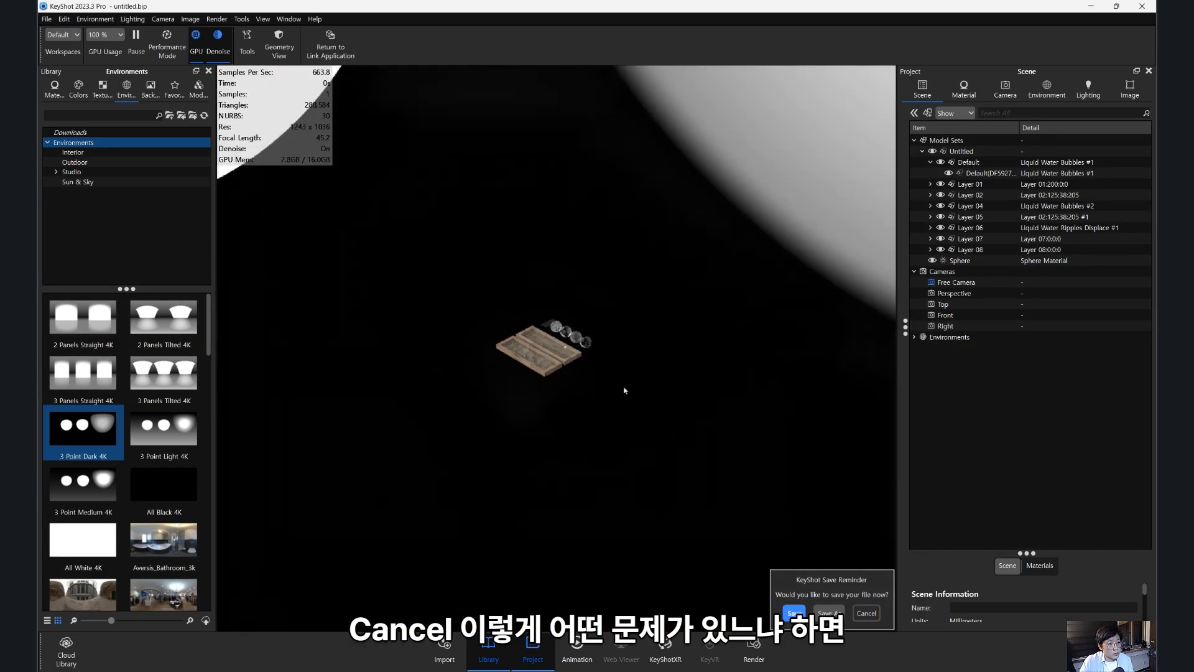
scroll(747, 298, "up", 1)
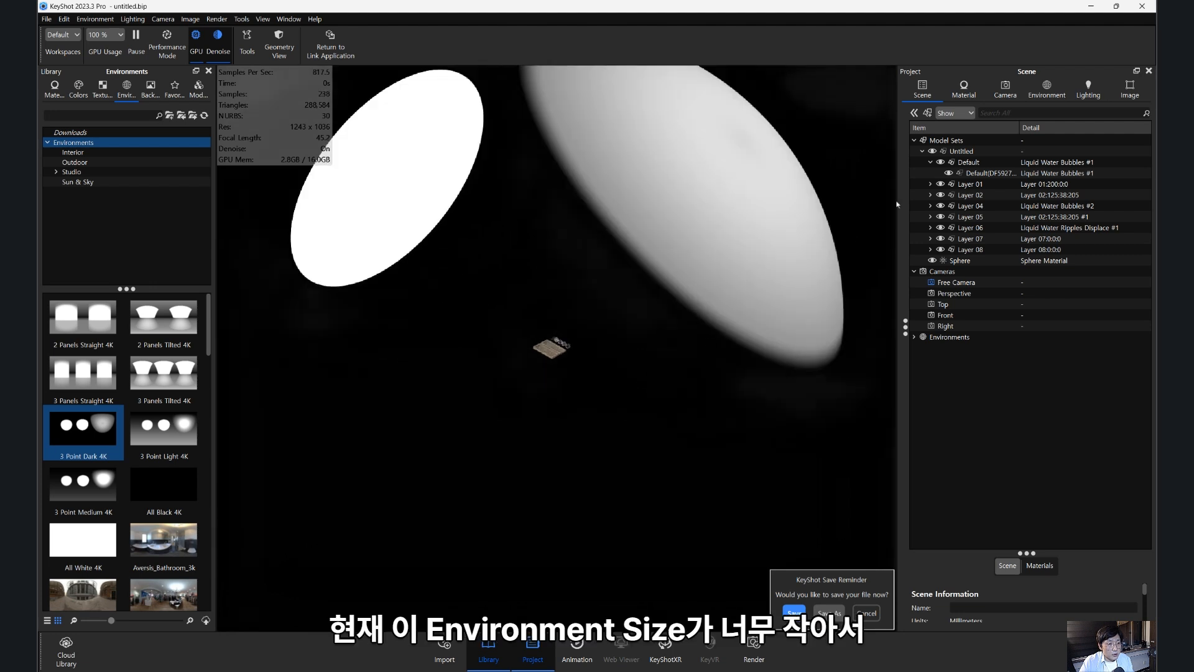
left_click(1033, 96)
left_click_drag(188, 342, 466, 359)
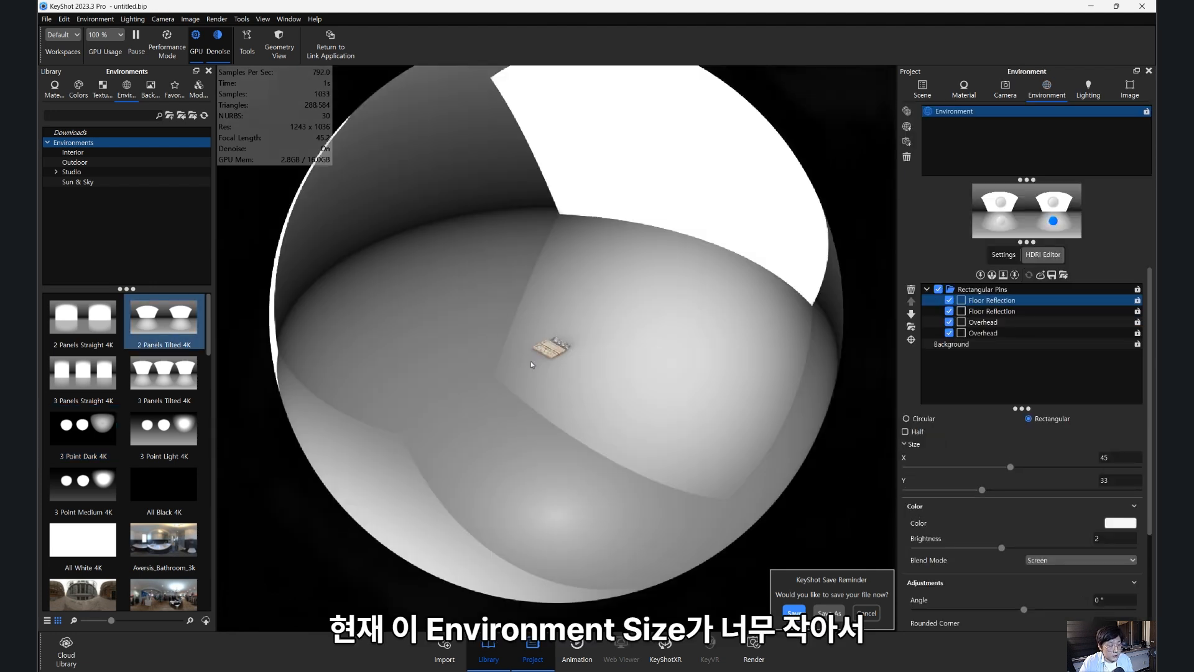
- Set the environment size to 24990 mm and reapply the 3 Point Dark 4K environment
left_click(1003, 255)
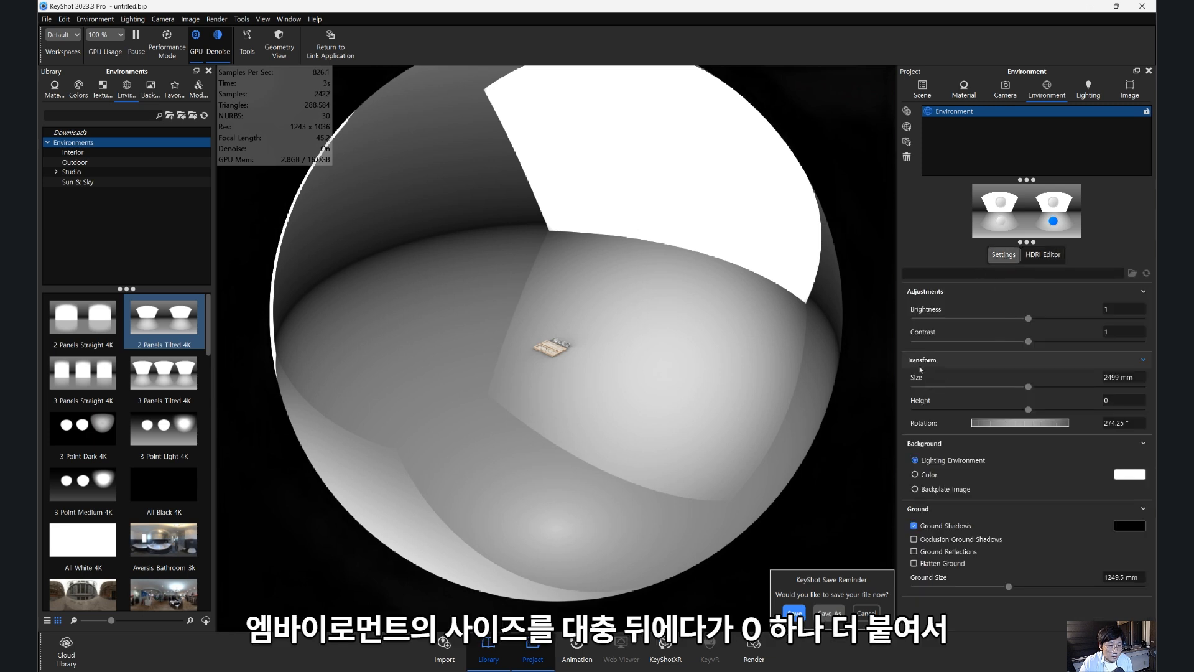
left_click(1119, 378)
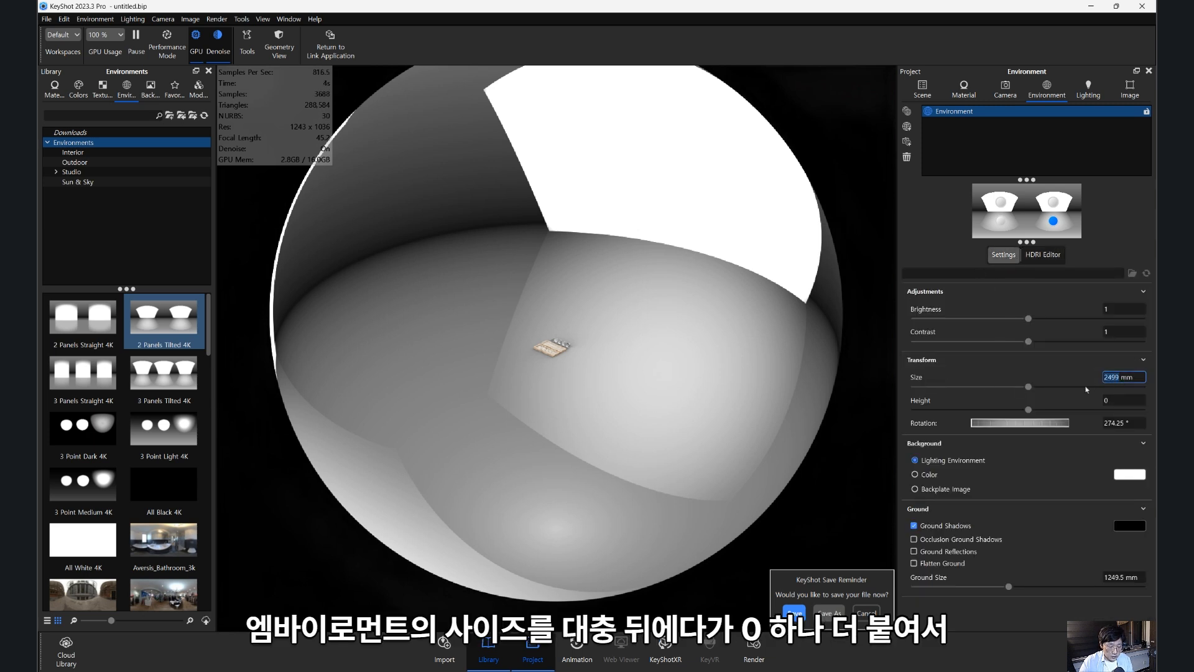
type("0")
key("Return")
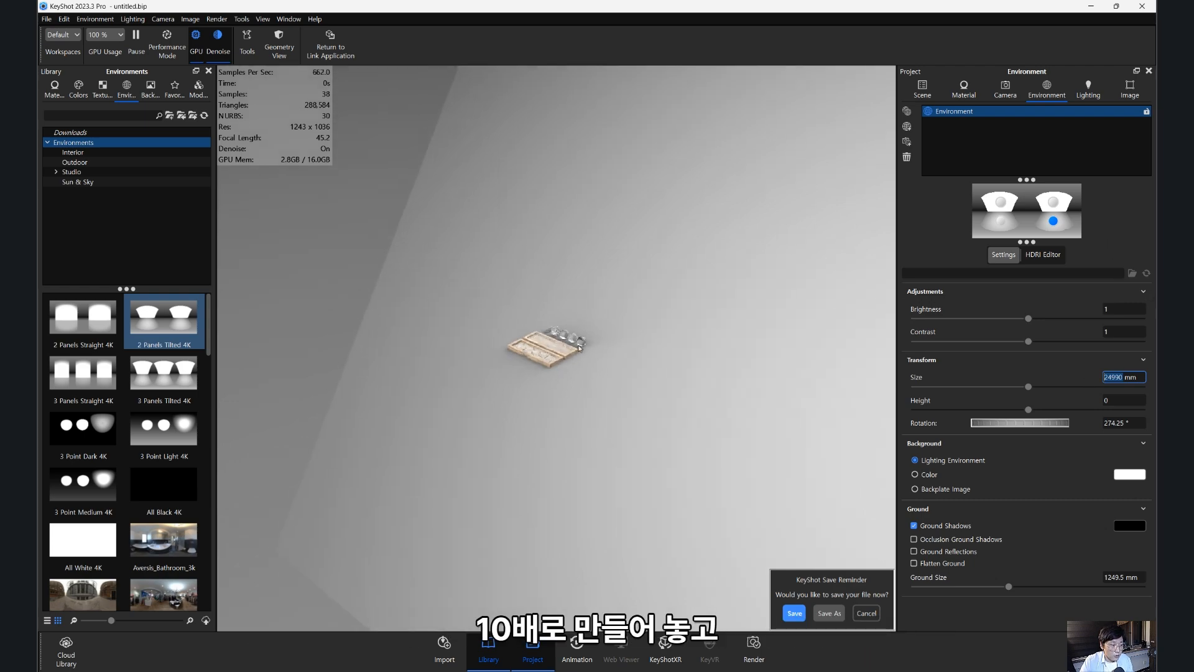
scroll(618, 339, "up", 10)
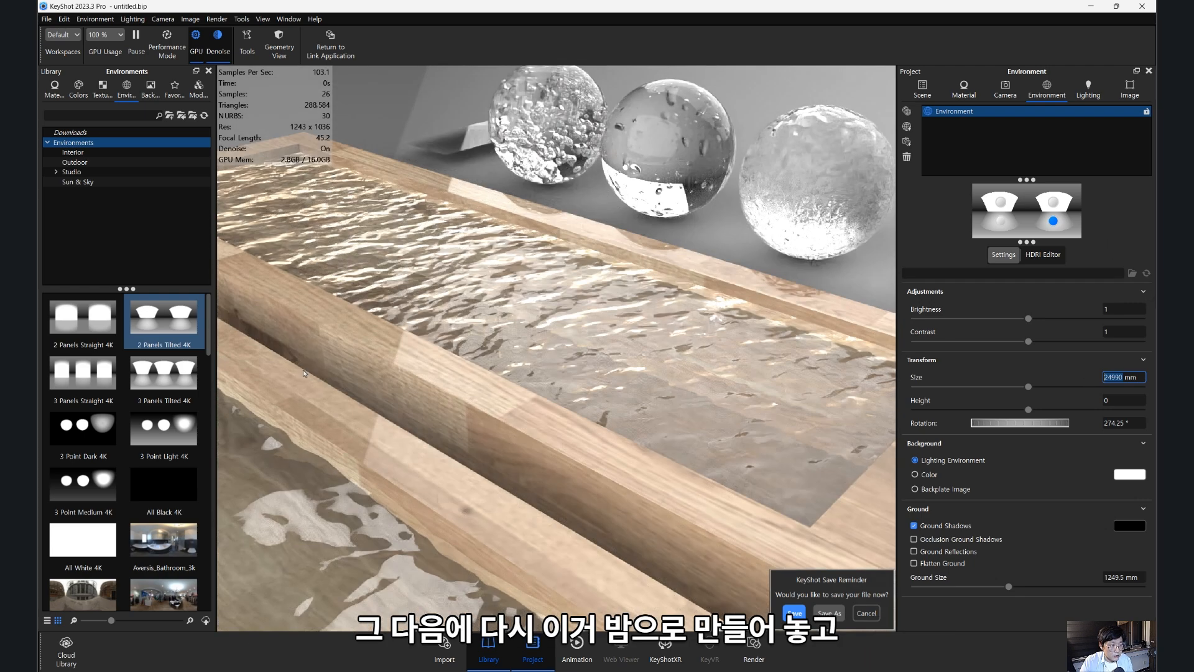
left_click_drag(82, 428, 871, 162)
- Start a linear pattern of the sphere light with 4 instances in X, 7.549 mm X spacing and environment resizing turned off
left_click(922, 89)
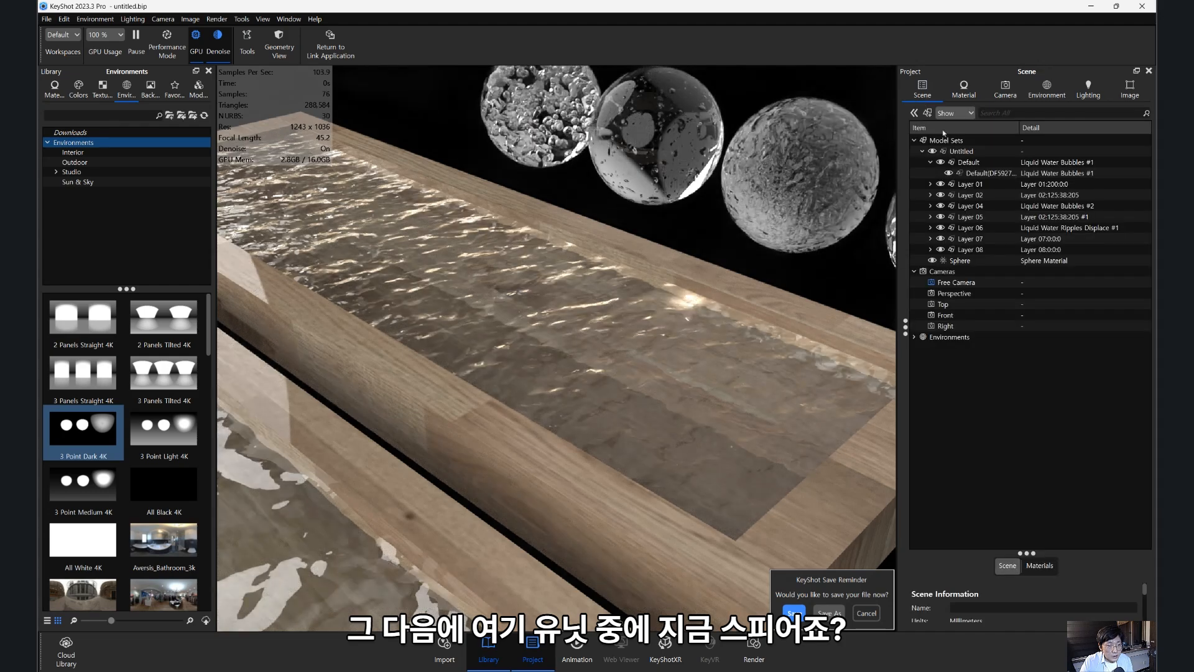
left_click(989, 263)
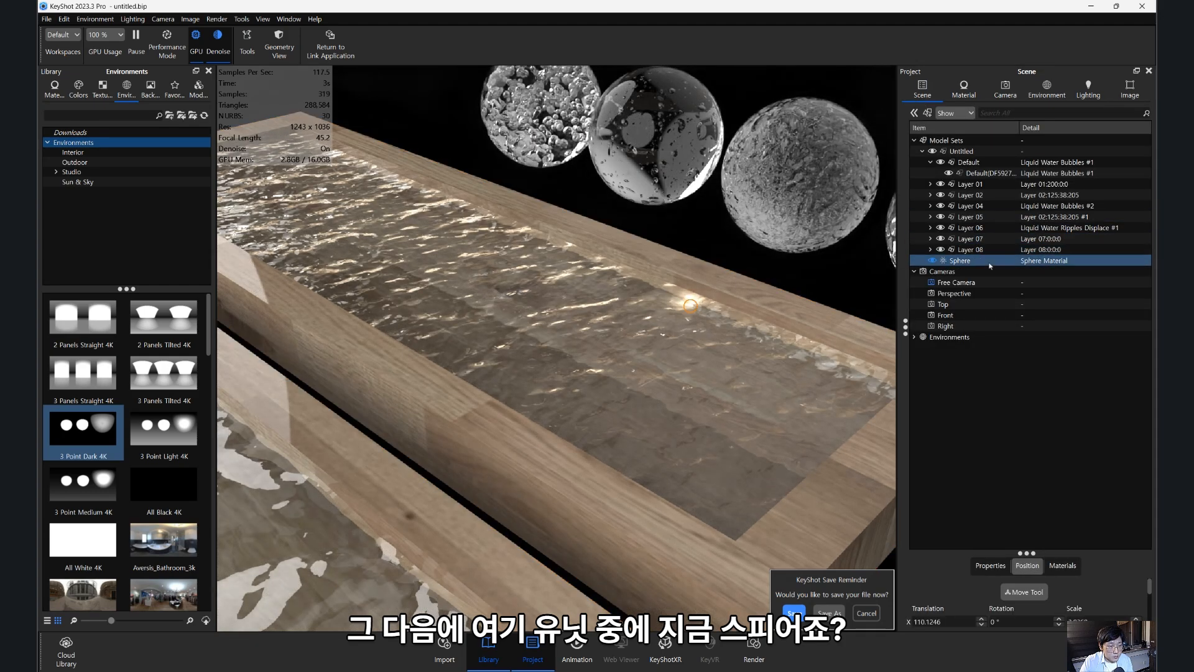
right_click(990, 265)
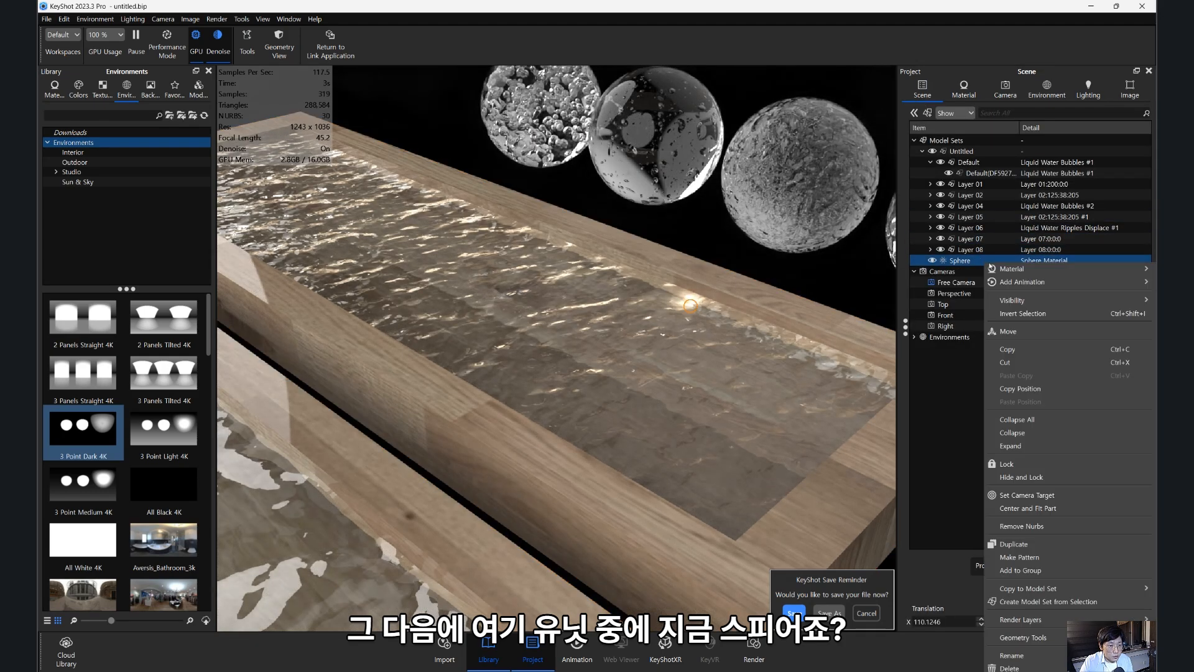
left_click(1032, 558)
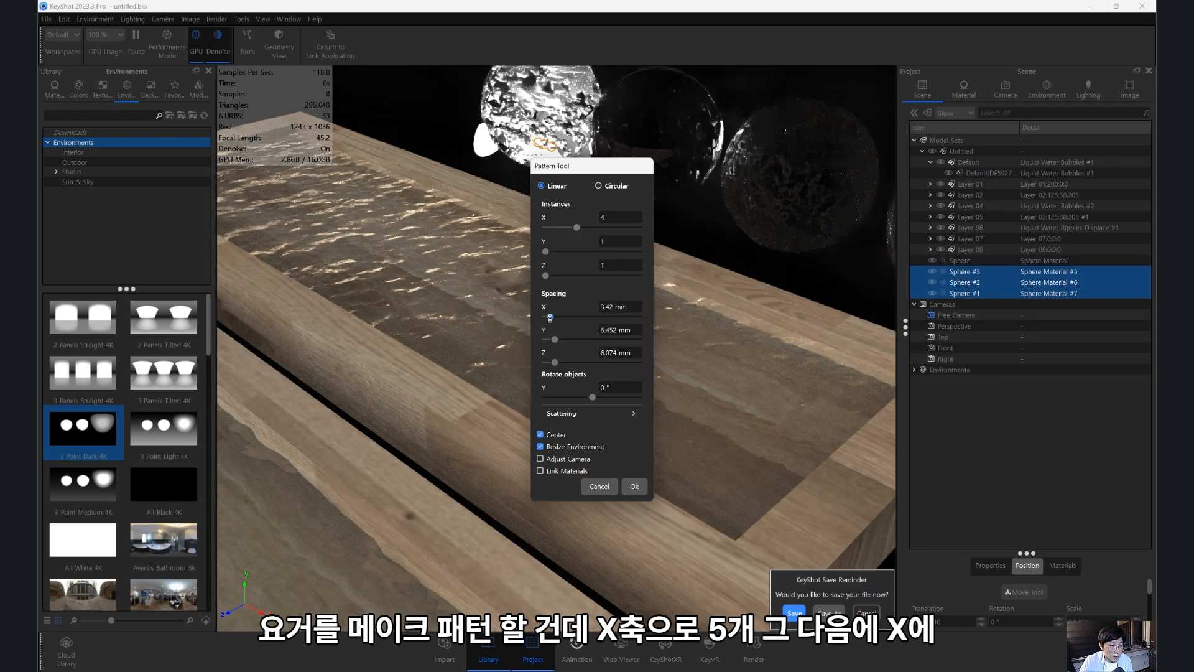
left_click_drag(554, 320, 556, 318)
scroll(468, 305, "down", 12)
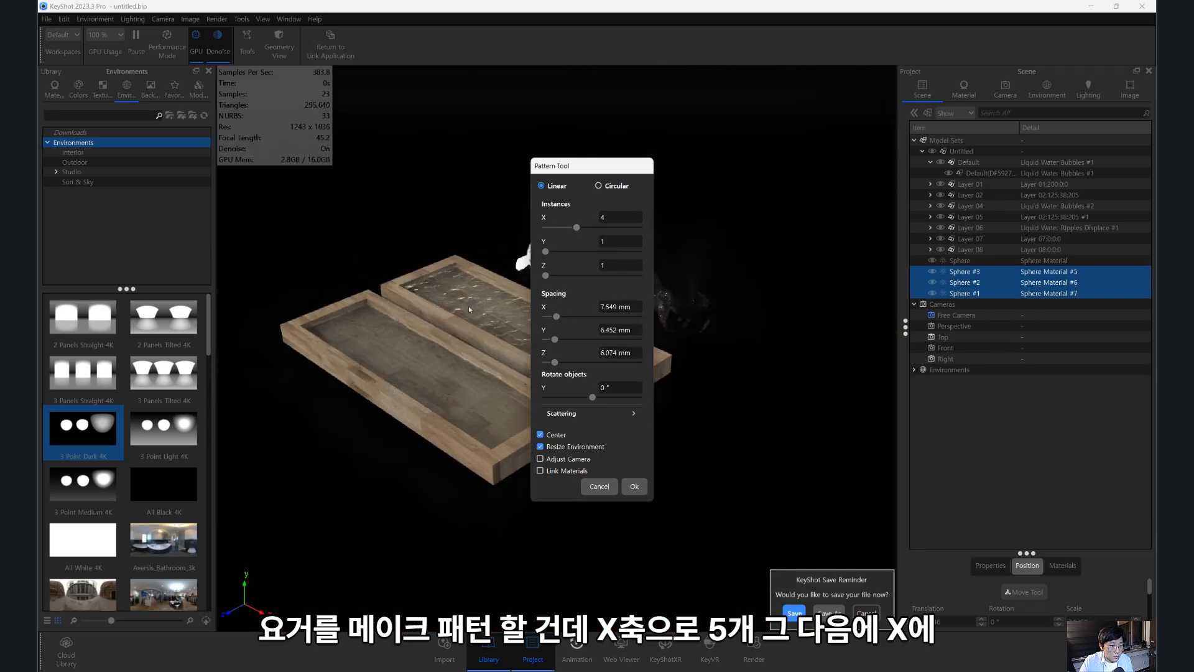
scroll(482, 343, "up", 4)
scroll(482, 342, "up", 6)
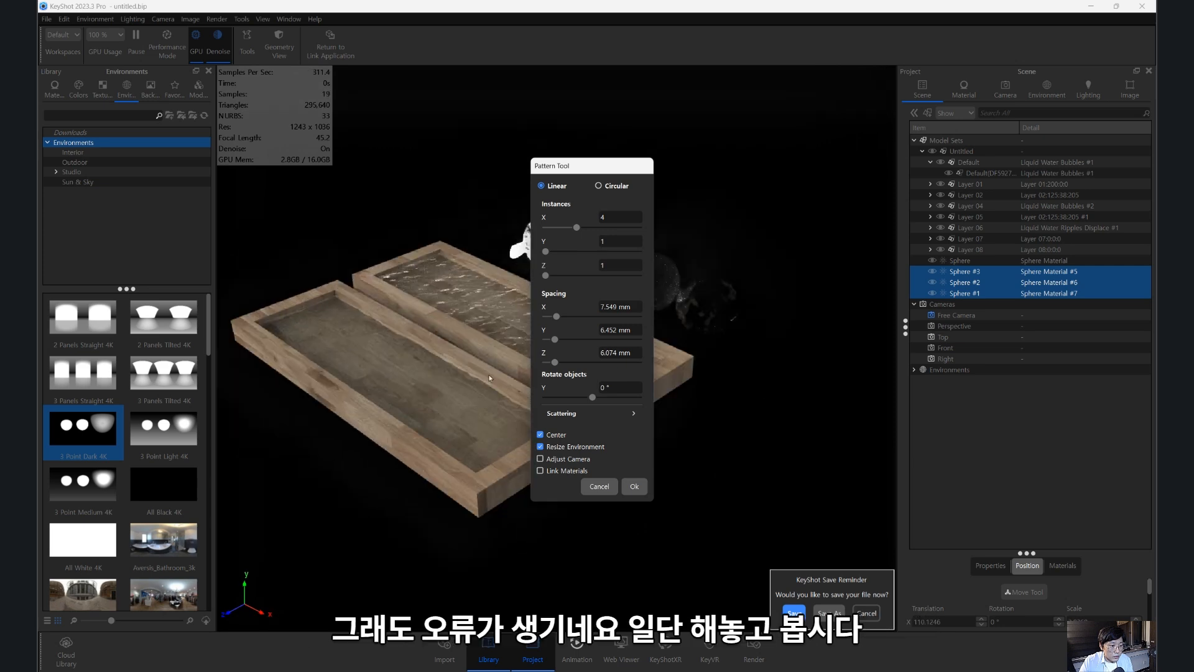
left_click(559, 448)
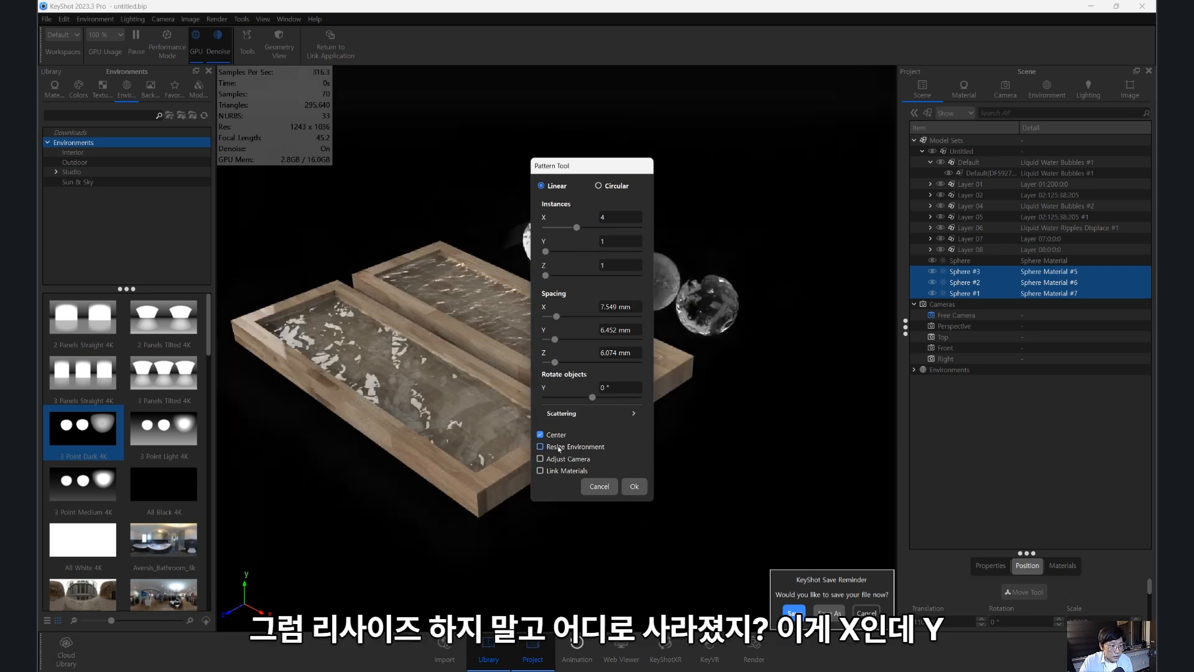
scroll(467, 359, "up", 6)
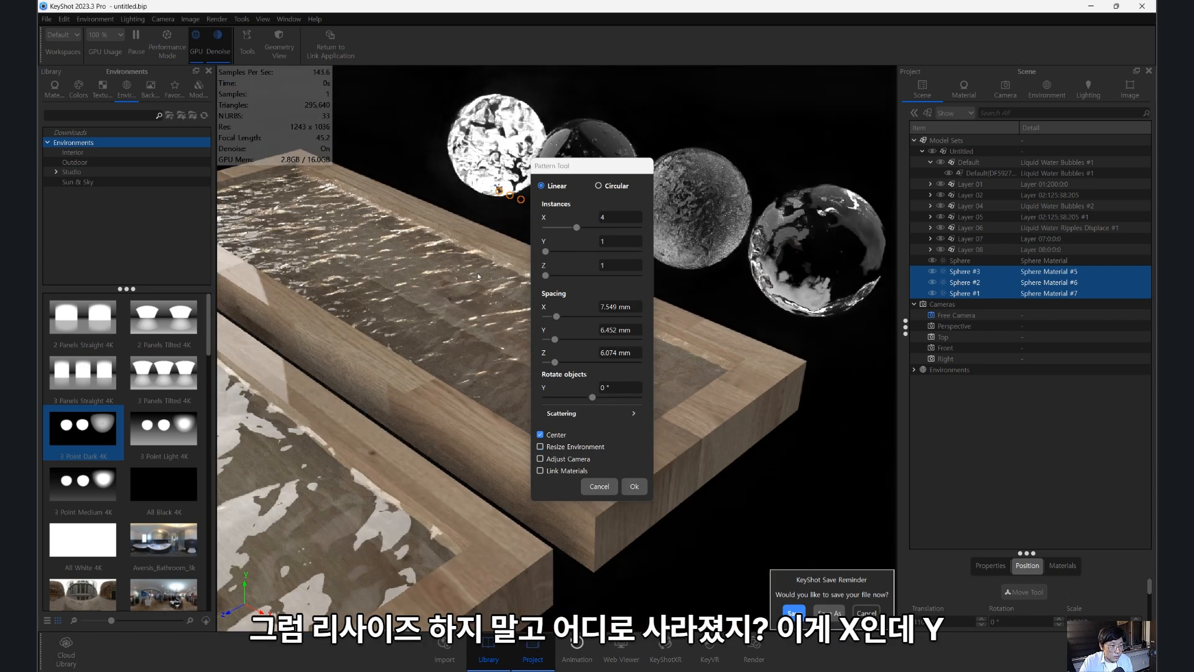
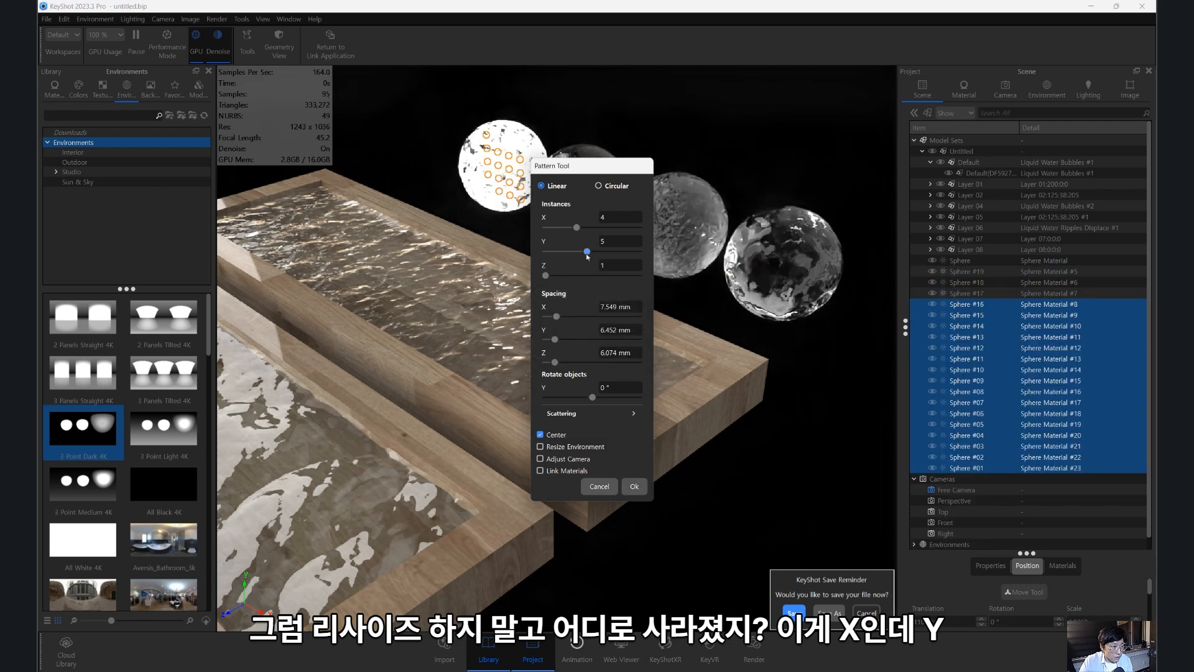
- Change the pattern to 5 instances in X and 1 in Y with 20.776 mm X spacing, and accept it
scroll(472, 277, "down", 4)
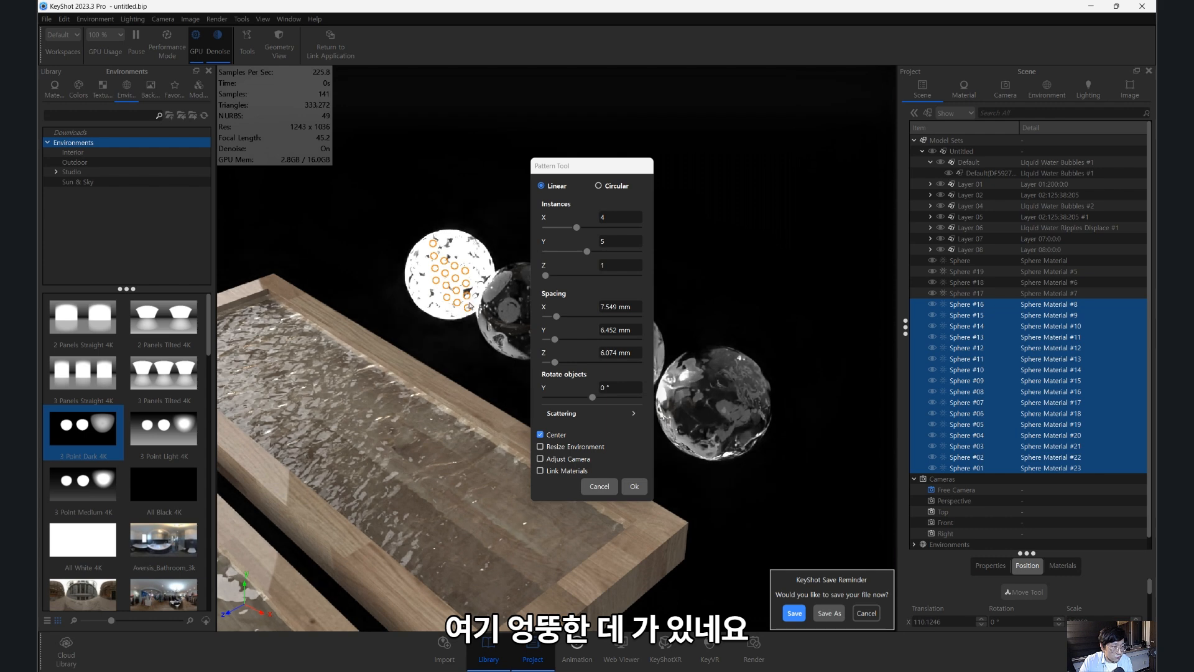
left_click_drag(582, 252, 545, 252)
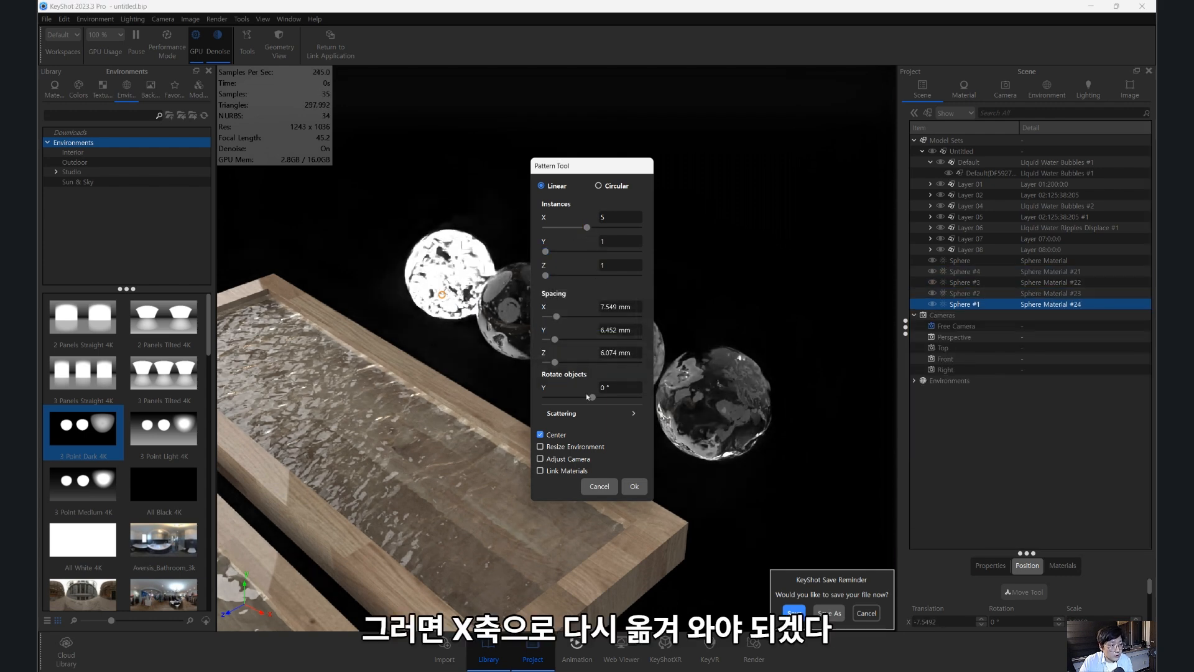
left_click_drag(556, 316, 576, 316)
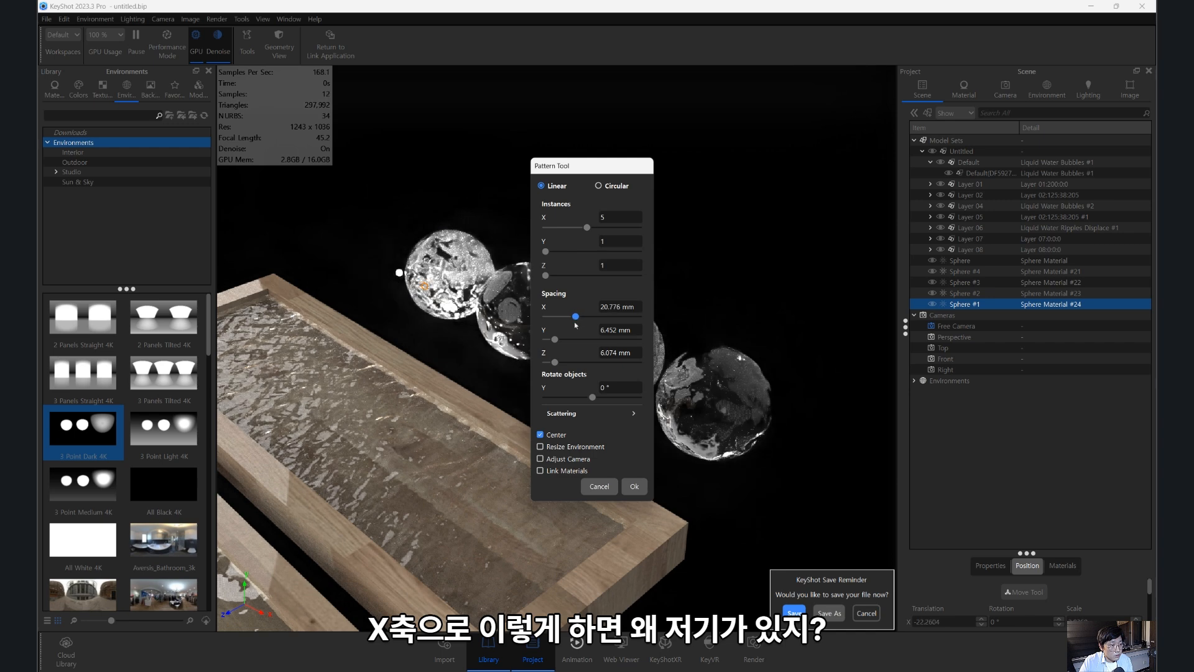
left_click(624, 486)
- Move all five sphere lights together about 60.5 mm in X and 61.5 mm in Z onto the rippling tray's inner edge
left_click(960, 261)
left_click(968, 305, "shift")
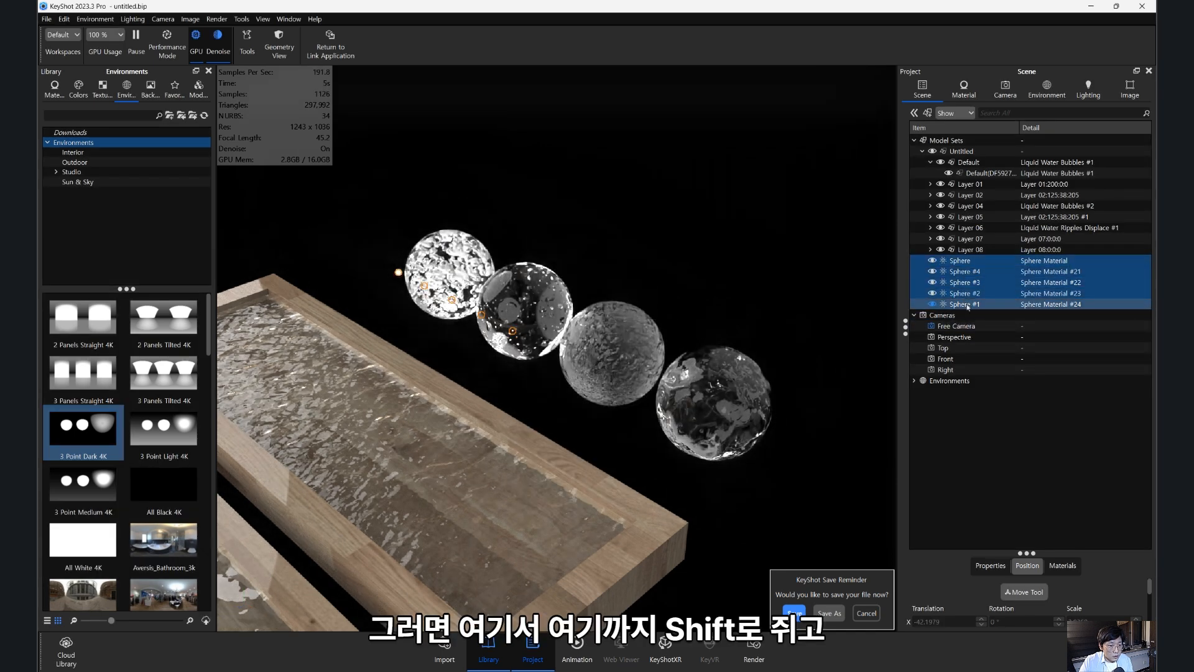
key("ctrl+d")
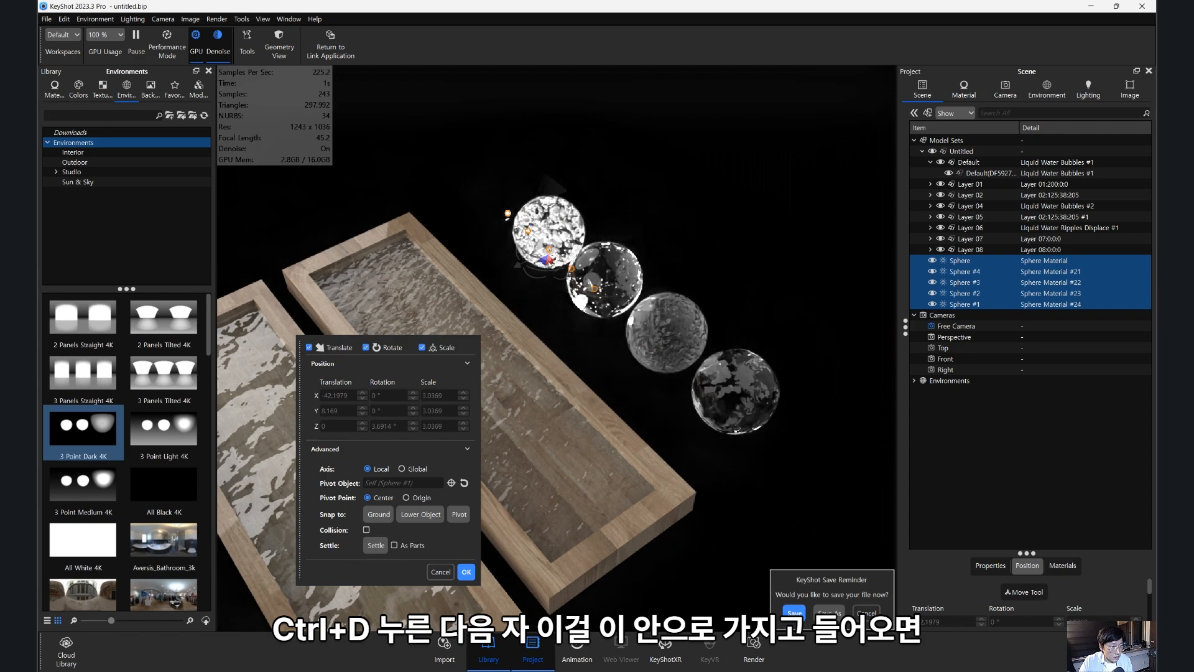
left_click_drag(546, 260, 524, 372)
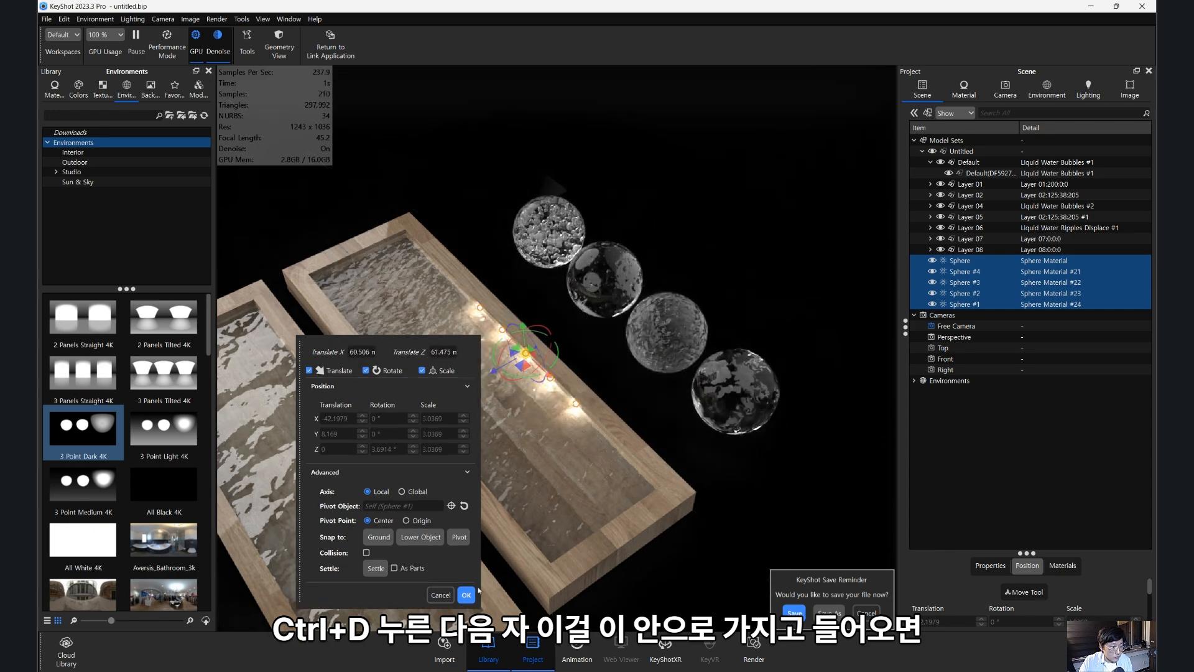
left_click(470, 595)
- Rotate the environment lighting to 310.5° while viewing the row of sphere lights up close
left_click_drag(503, 576, 529, 528)
scroll(554, 461, "up", 5)
left_click_drag(569, 436, 984, 166)
left_click_drag(690, 306, 771, 301, "ctrl")
left_click(778, 299, "ctrl")
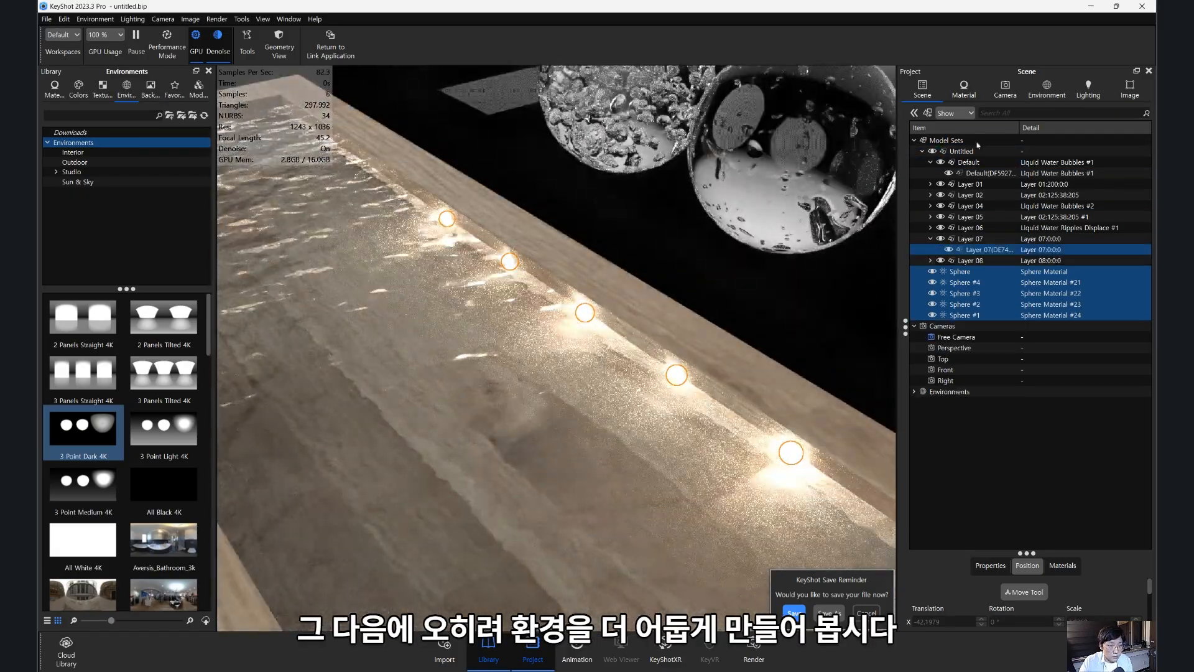
- Lower the environment brightness to 0.694, checking the lit water from a low angle
left_click(1005, 90)
left_click(1047, 91)
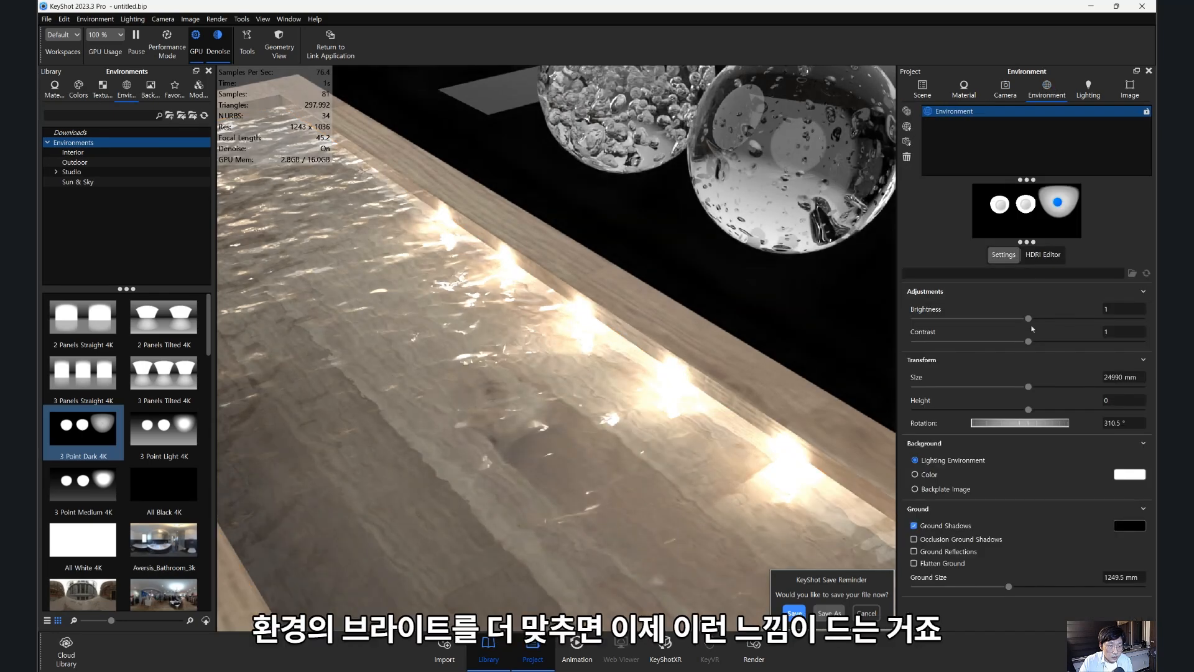
left_click_drag(987, 319, 946, 319)
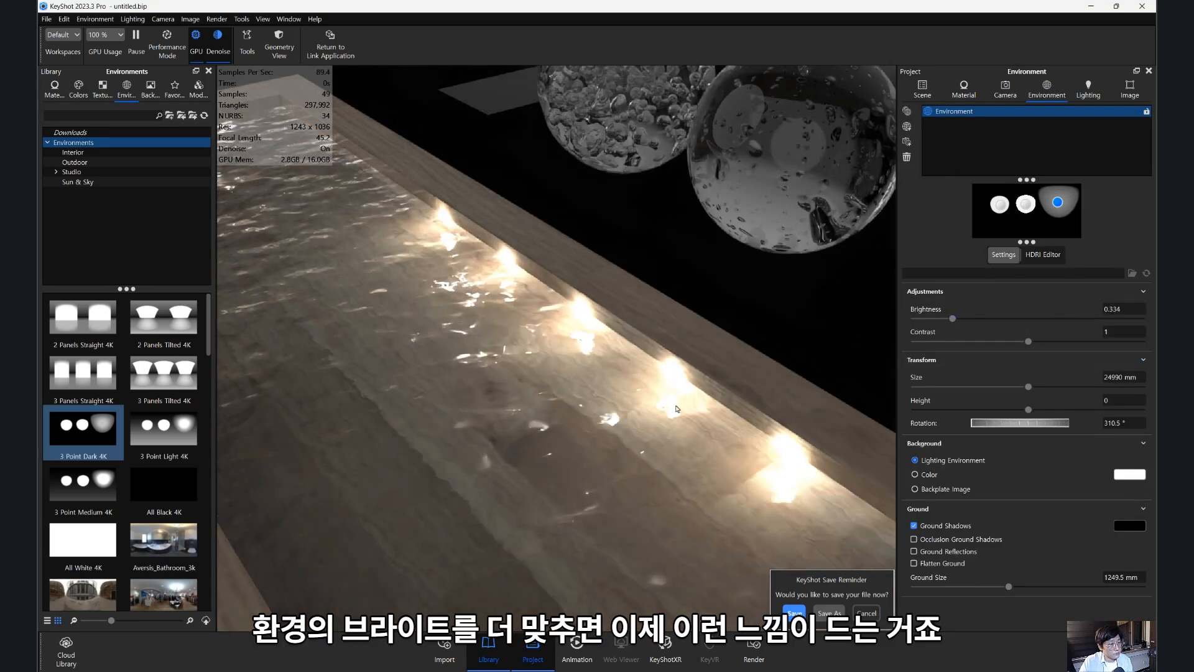
left_click_drag(677, 409, 704, 313)
left_click_drag(990, 325, 998, 326)
left_click_drag(699, 373, 586, 320)
scroll(586, 320, "up", 2)
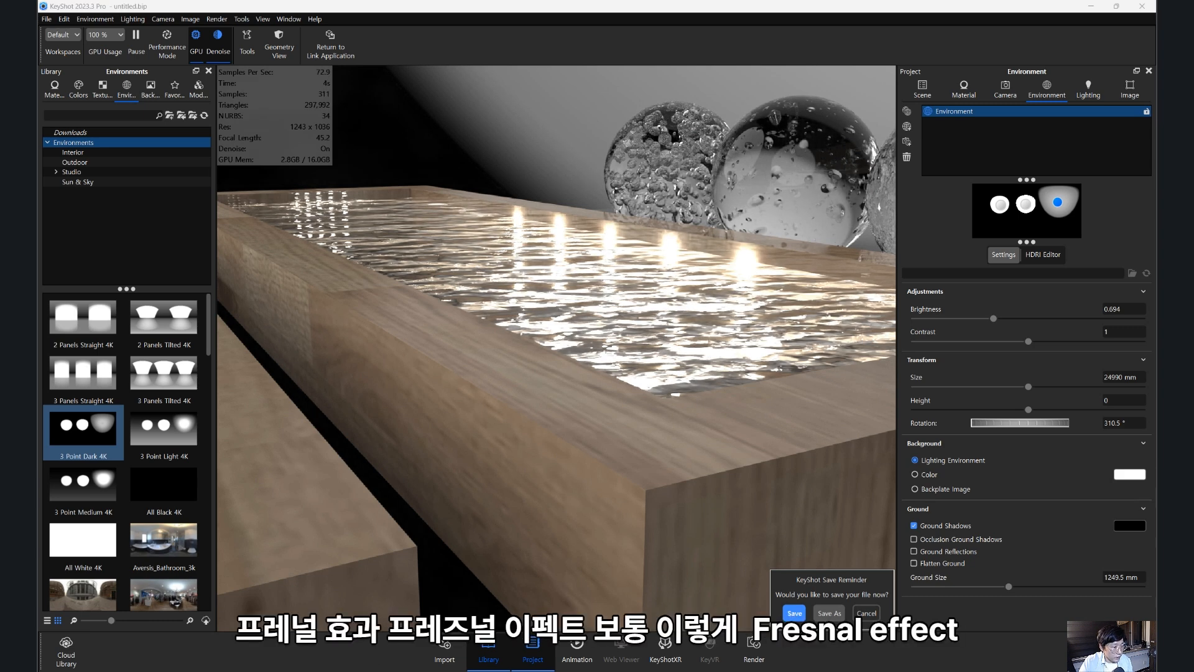
- Switch to the browser, search Google Images for "fresnel effect", and view the ResearchGate diagram on viewing angle and reflection before returning to KeyShot
key("alt+Tab")
left_click_drag(283, 80, 119, 91)
type("fre")
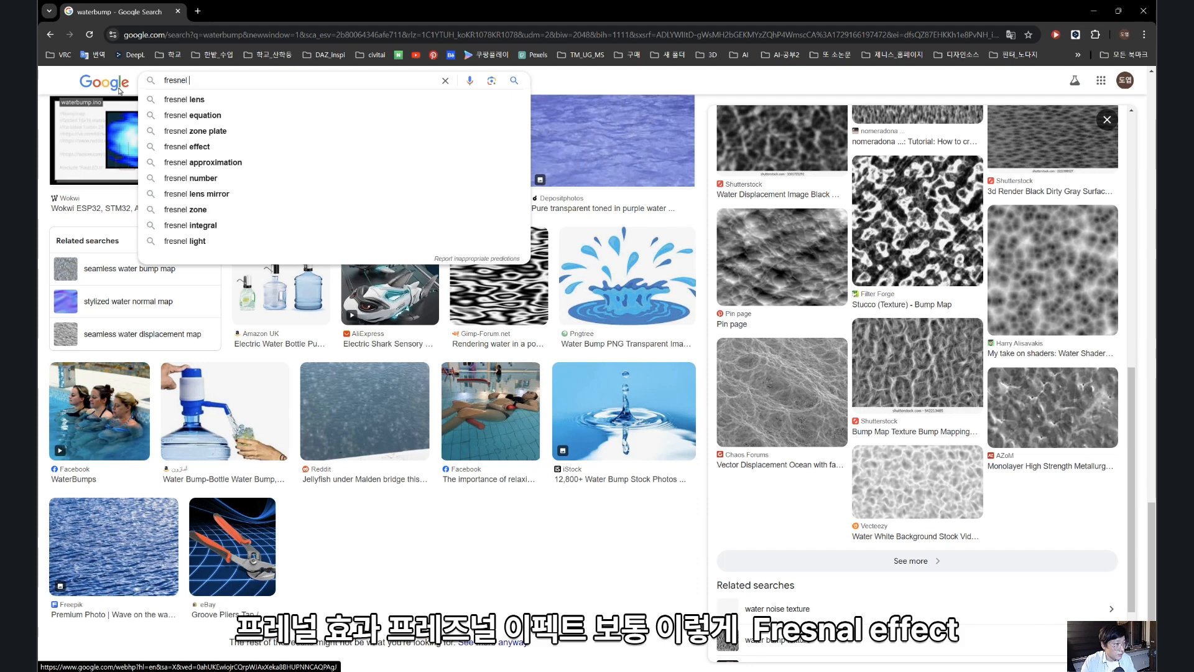
type("snel")
key("Down")
key("Down")
key("Down")
key("Down")
key("Return")
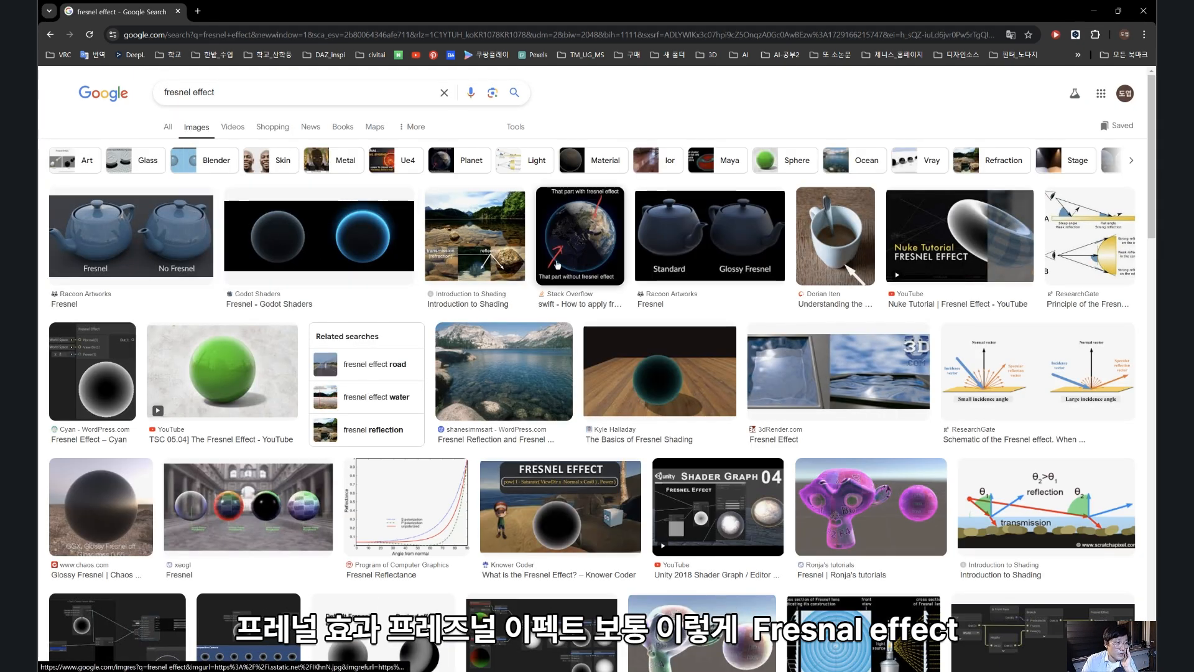
left_click(1086, 240)
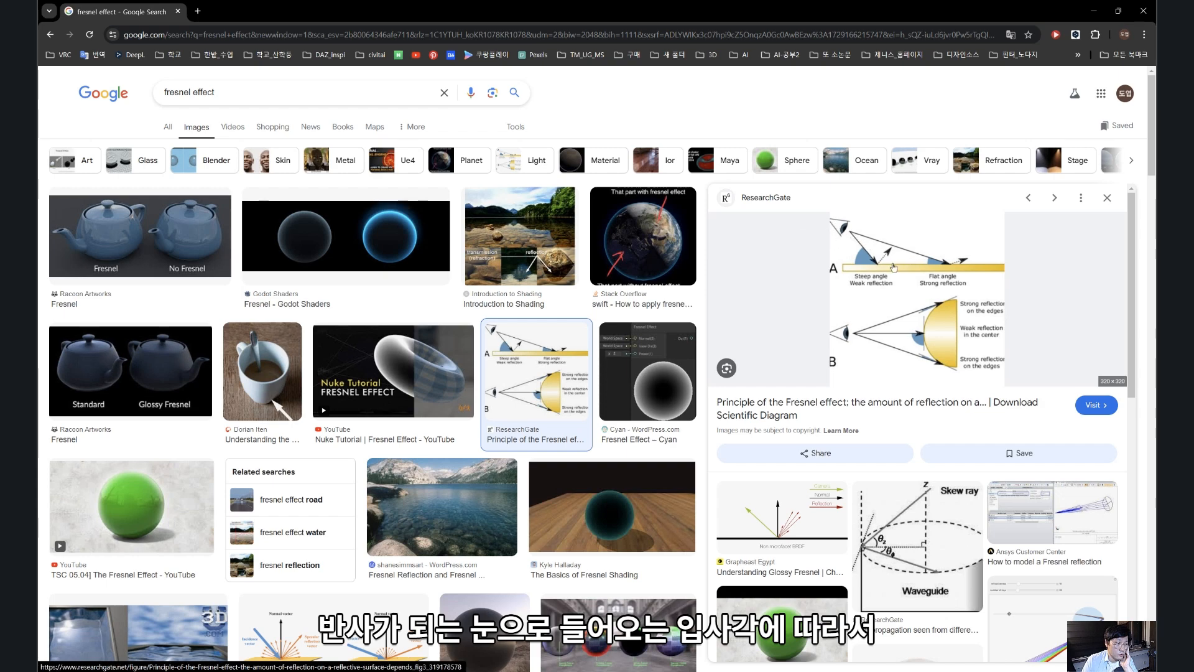
left_click(1094, 11)
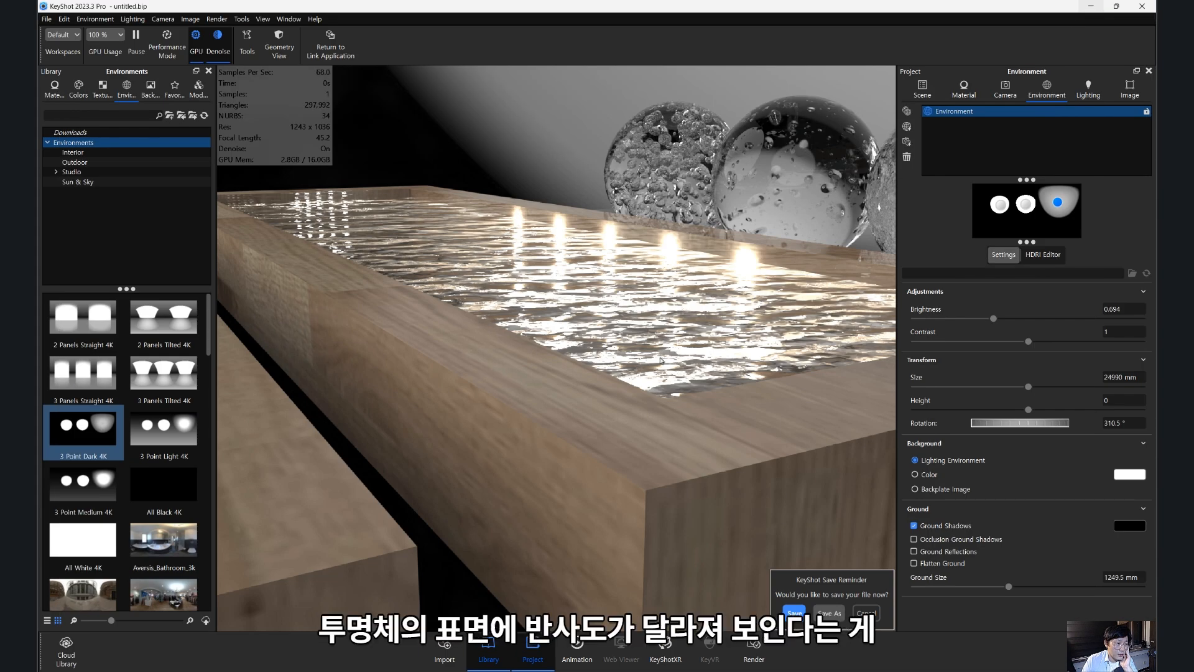
- Try the Advanced material type on the rippling water surface and examine its Fresnel option
mouse_move(662, 361)
left_mouse_down()
mouse_move(674, 383)
mouse_move(660, 385)
left_mouse_up()
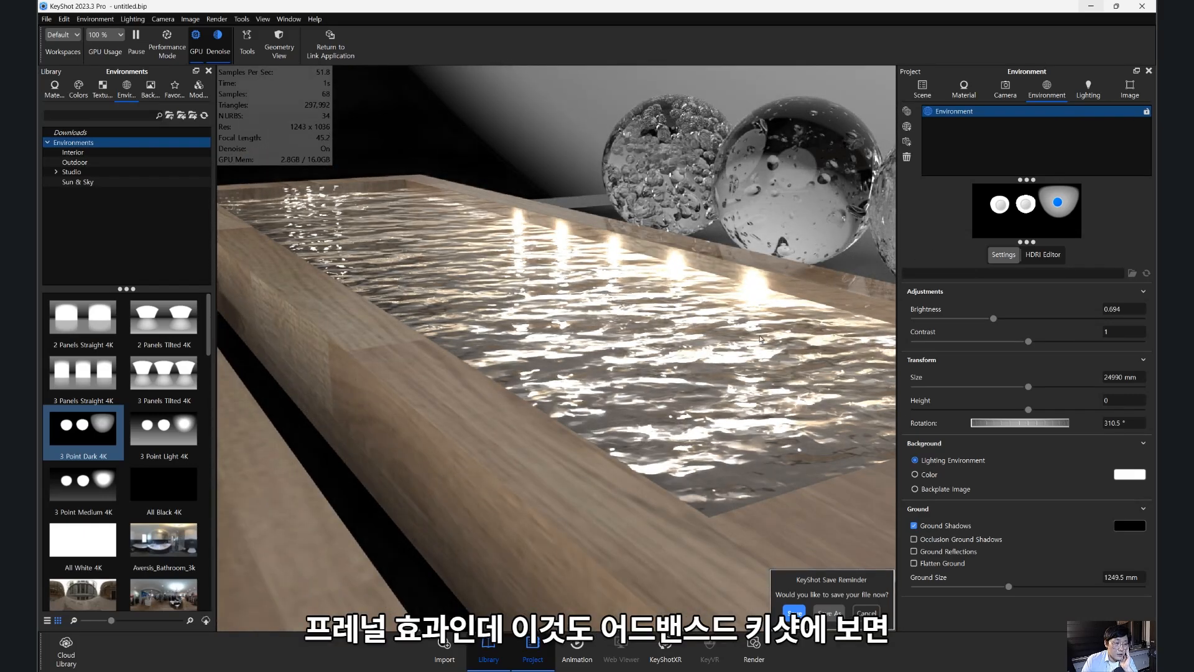
double_click(761, 339)
left_click(1109, 150)
left_click(1086, 160)
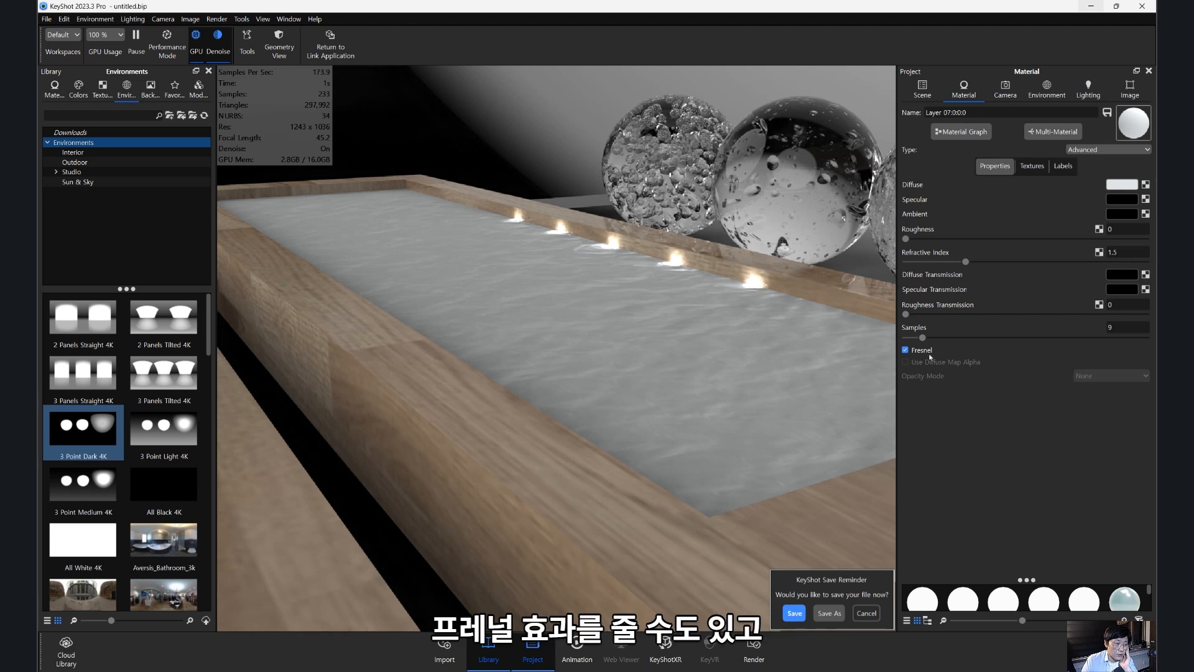
left_click(905, 350)
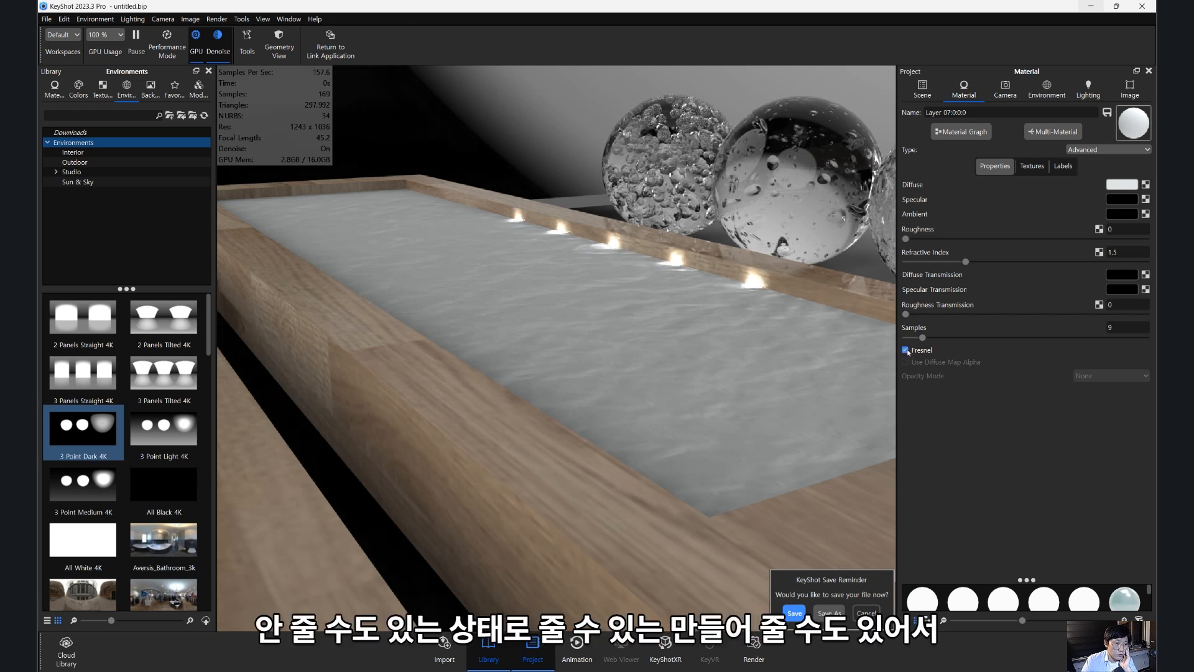
- Try the Liquid type on the water surface, and then set its material type to Glass with Refractive enabled
left_click(1120, 151)
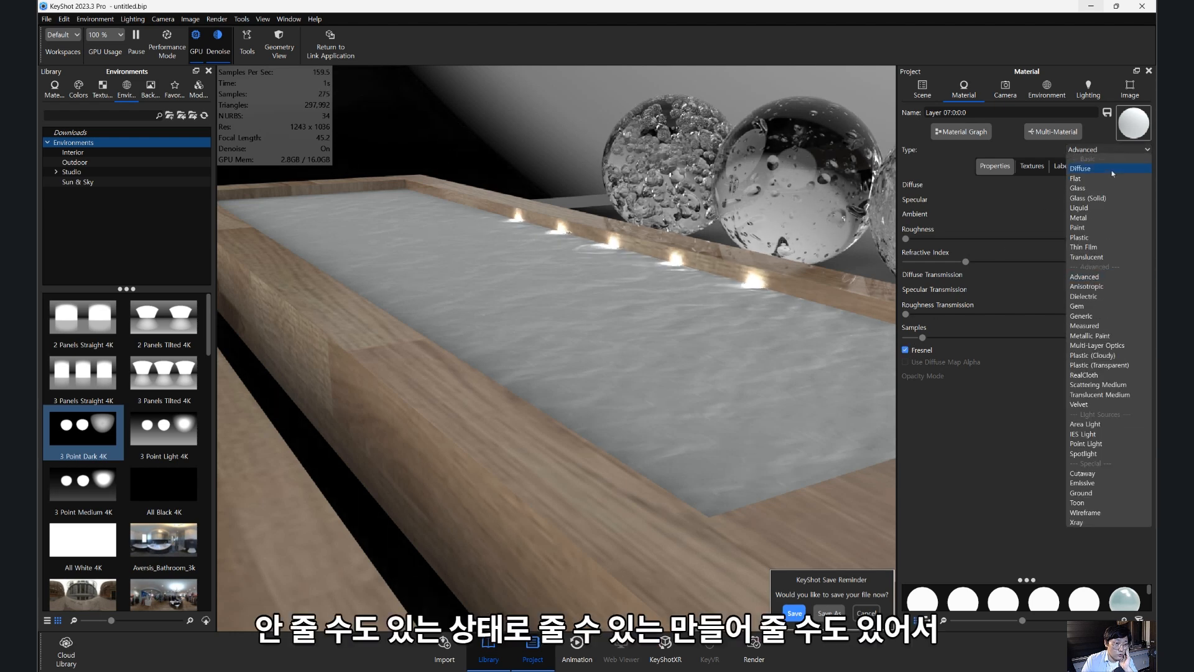
left_click(1082, 208)
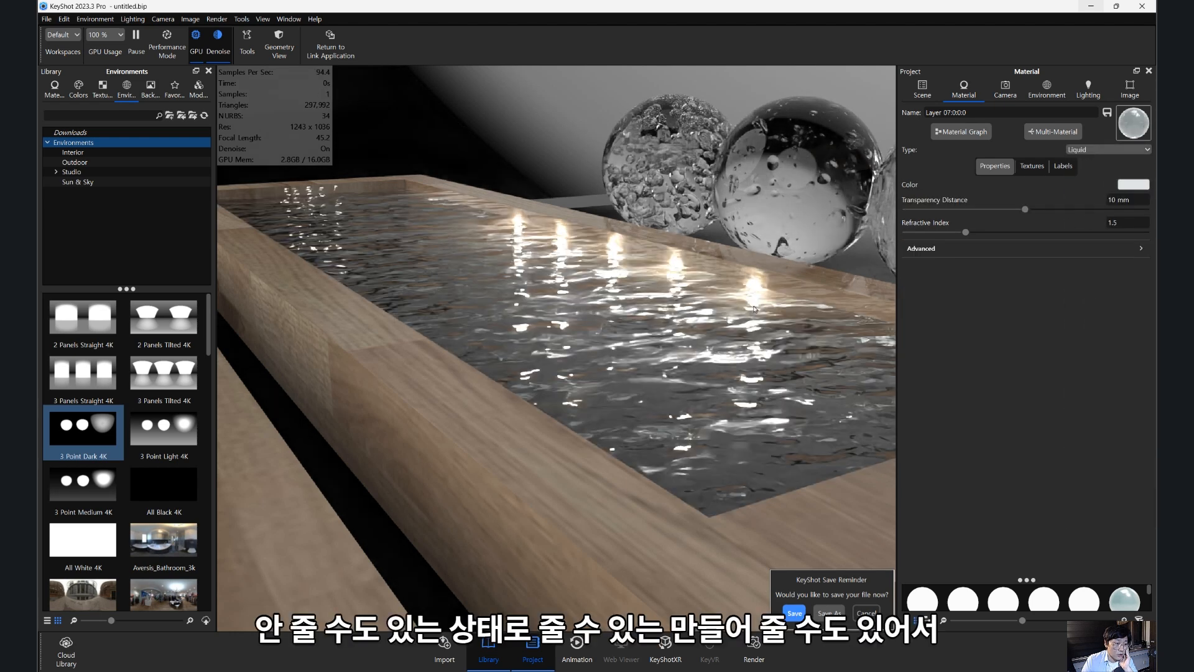
left_click(1106, 150)
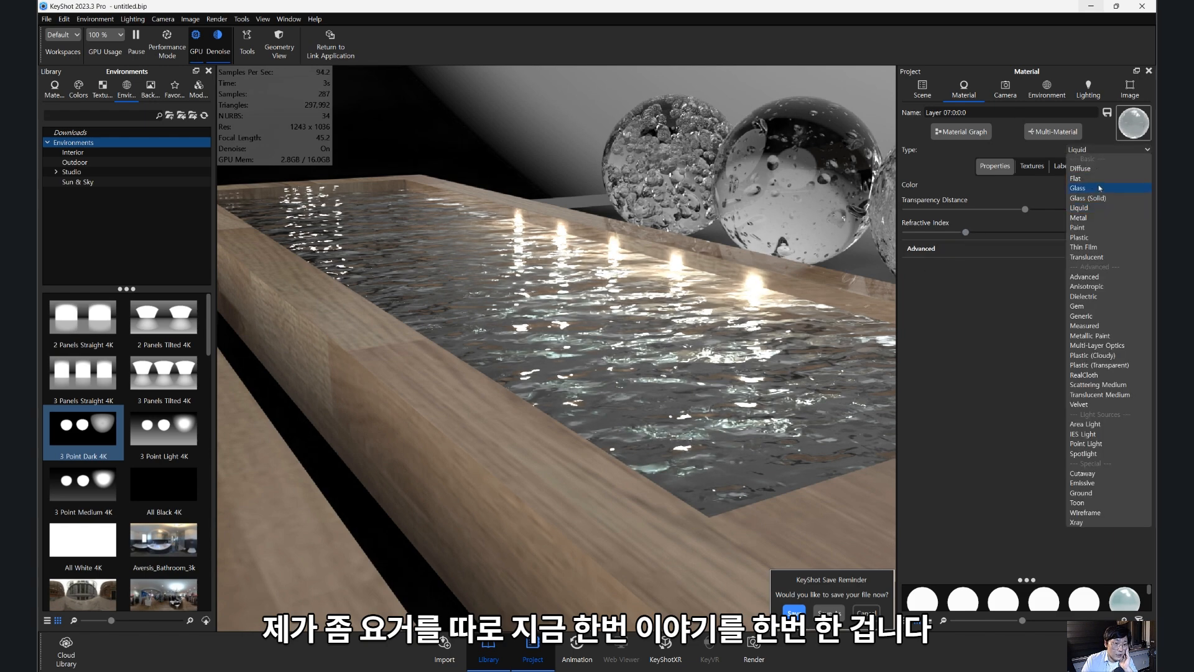
left_click(1098, 188)
left_click(909, 221)
- Delete all five sphere lights from the scene
scroll(638, 290, "down", 5)
left_click_drag(637, 290, 511, 303)
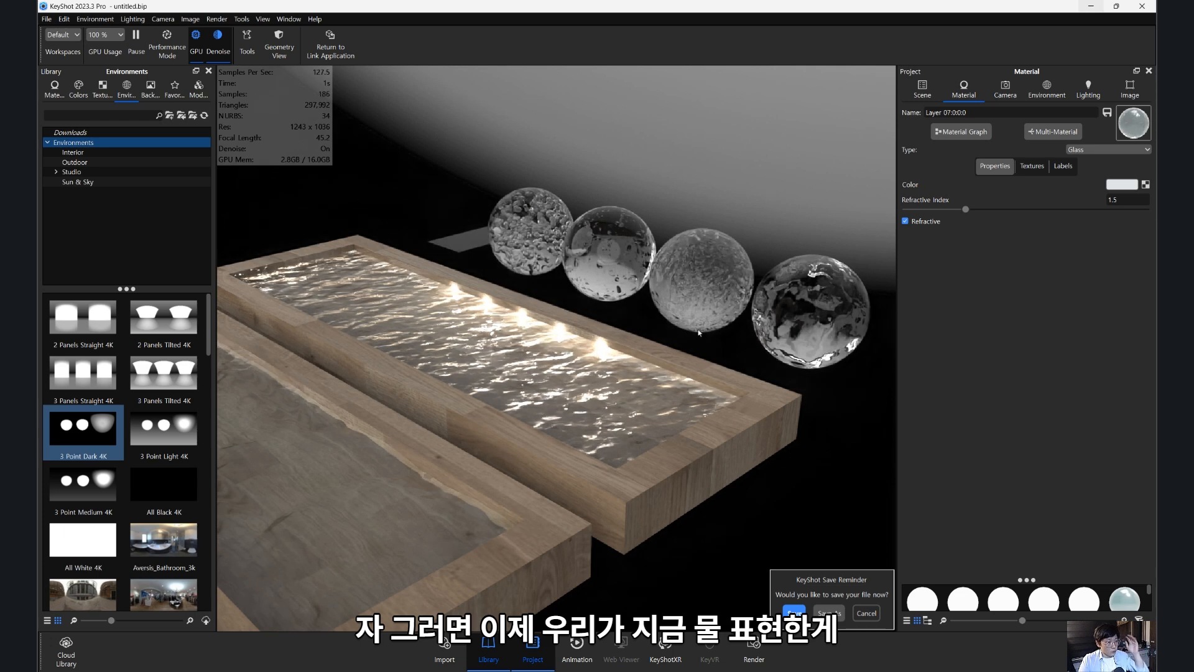
middle_click_drag(561, 391, 672, 384)
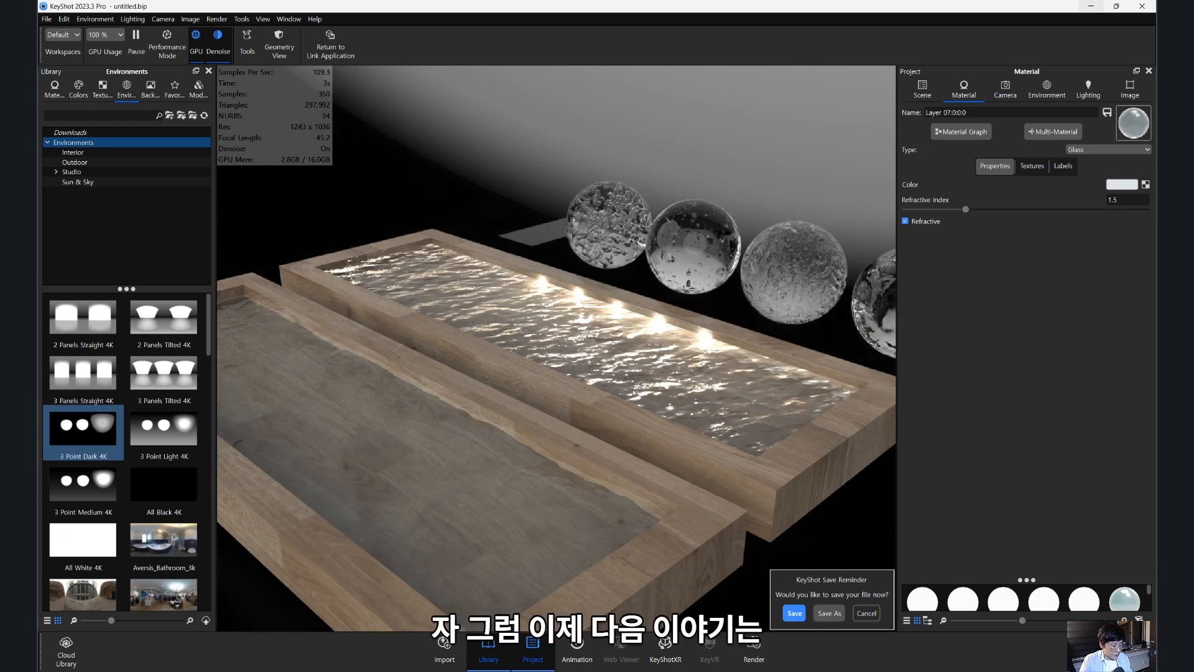
left_click(919, 90)
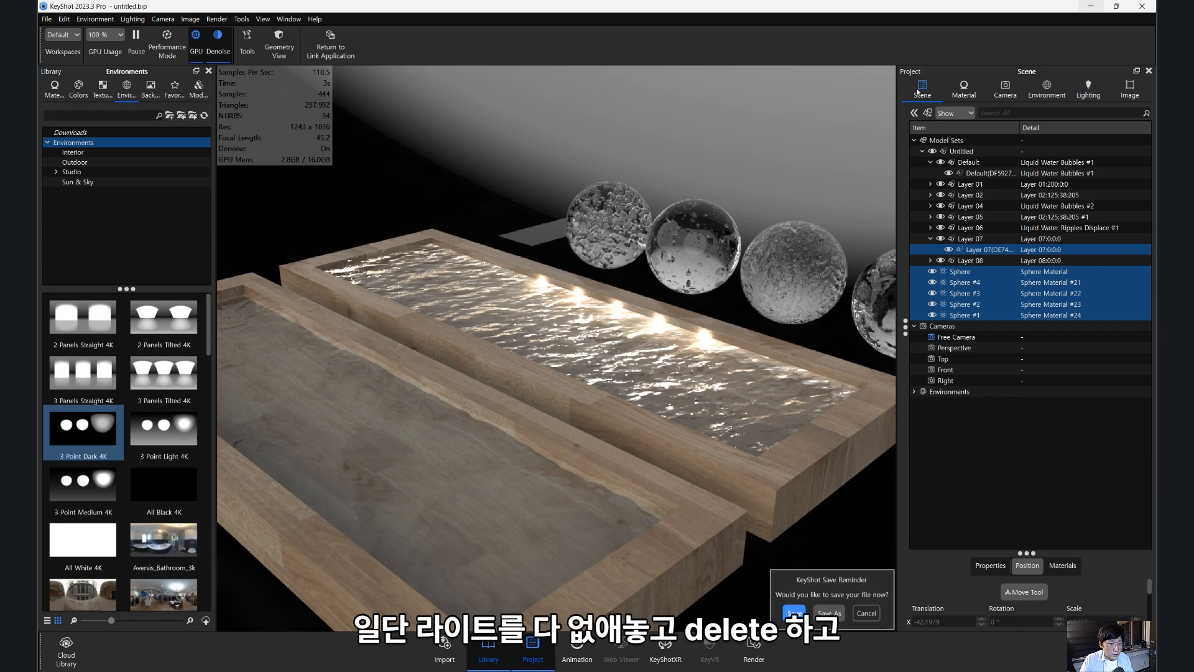
left_click(992, 274)
left_click(999, 316, "shift")
right_click(997, 318)
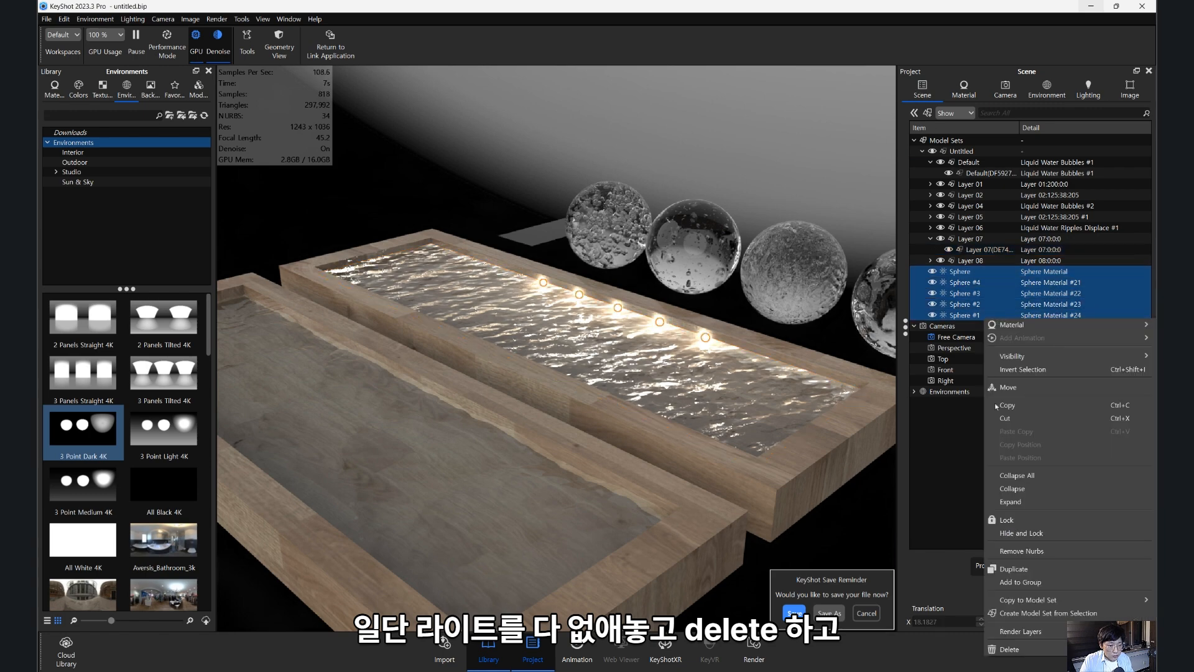
left_click(1014, 649)
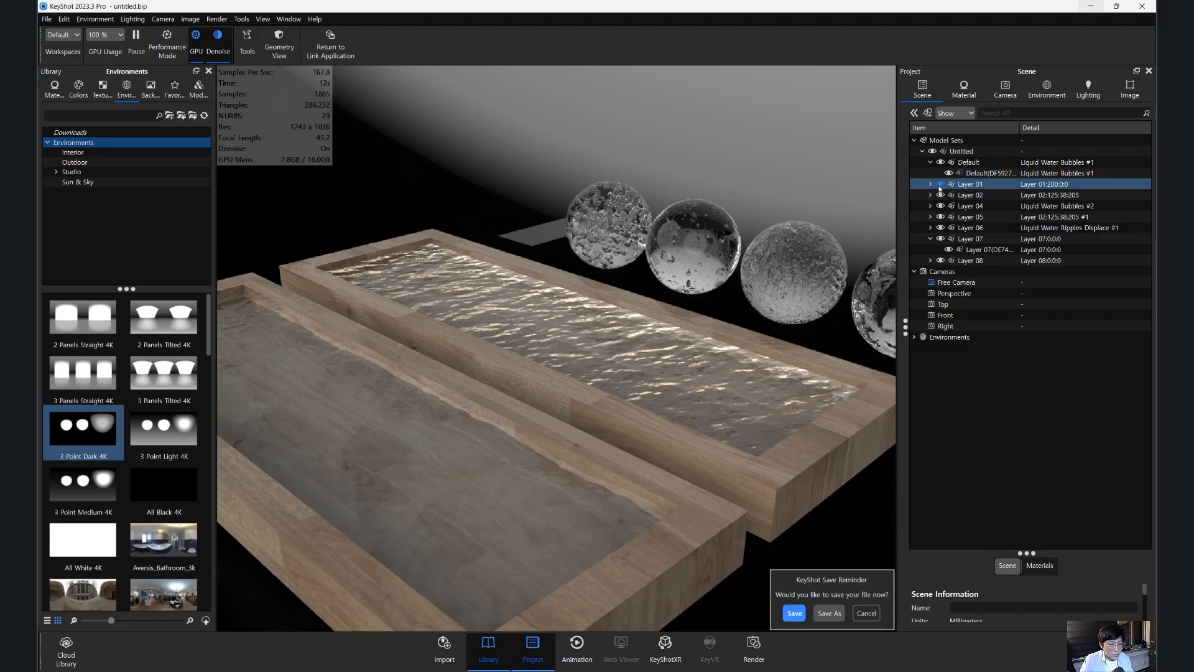
- Hide the Default layer and Layers 01, 02, 04 and 05, keeping the water and tray layers visible
left_click(941, 184)
left_click(941, 194)
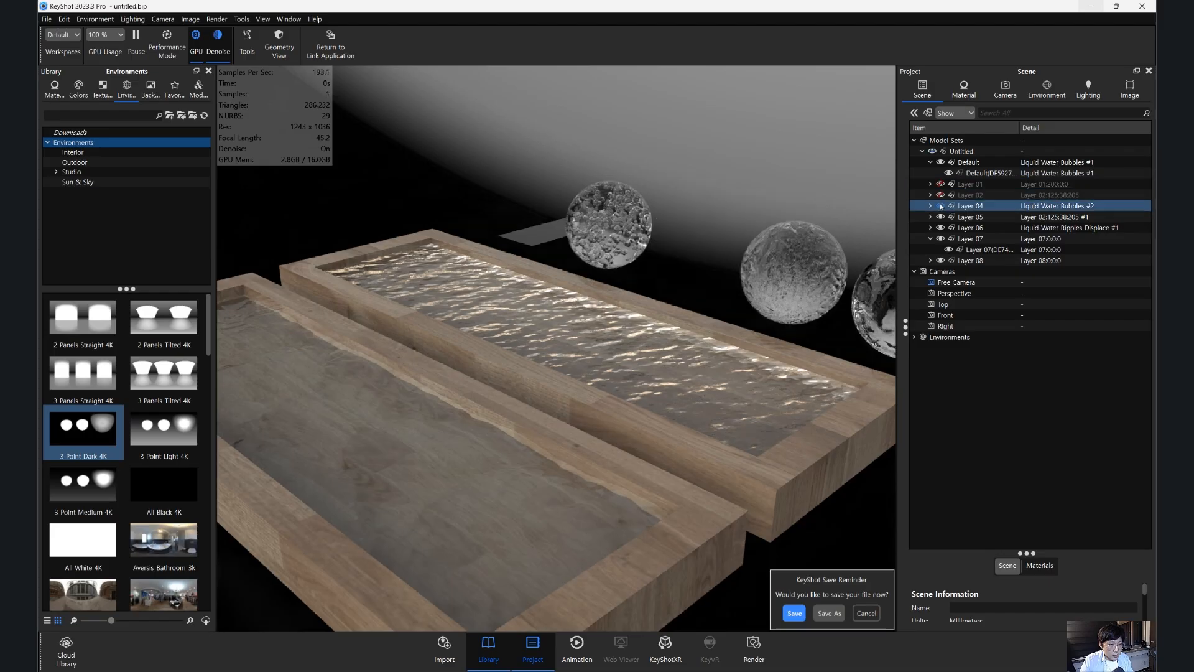
left_click(940, 206)
left_click(941, 217)
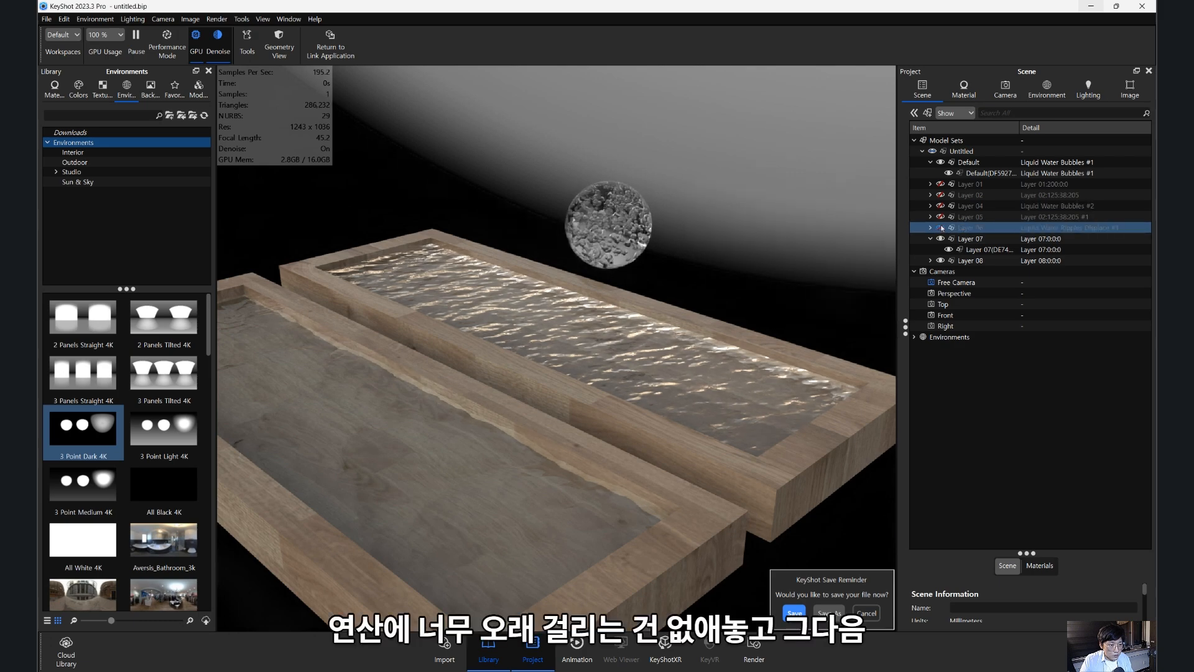
left_click(940, 227)
left_click(941, 239)
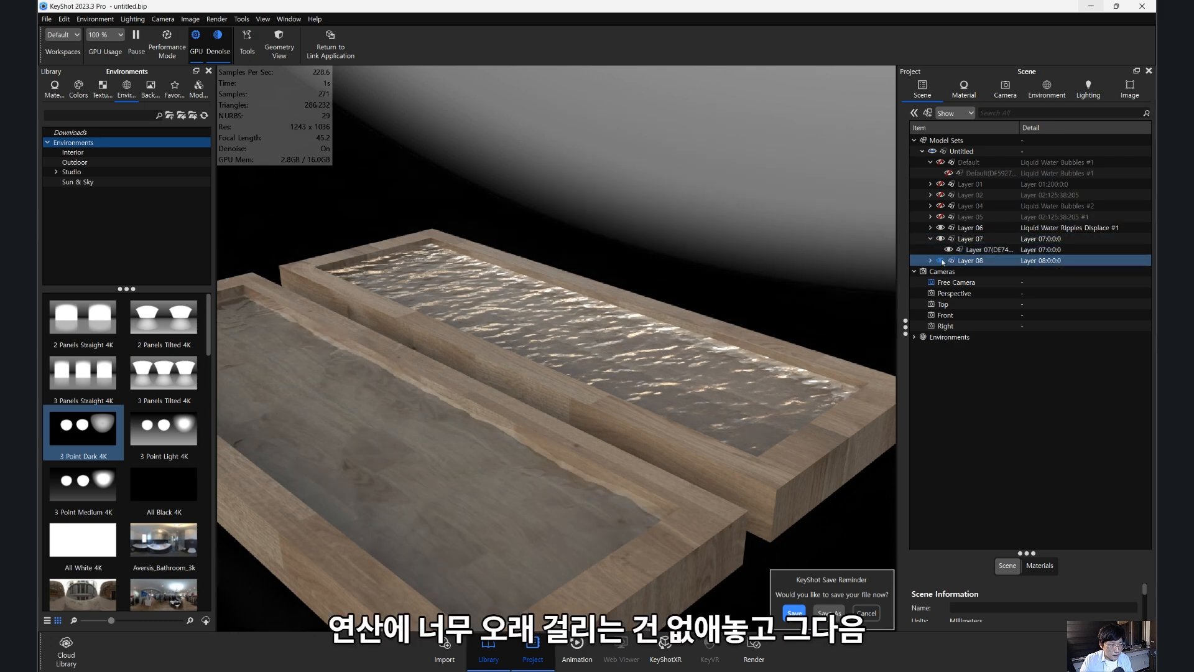
- Examine the rippling water surface and the depth of the wooden trays from near and far
left_click_drag(644, 320, 612, 321)
scroll(613, 320, "up", 4)
middle_click_drag(647, 299, 516, 333)
scroll(516, 333, "up", 4)
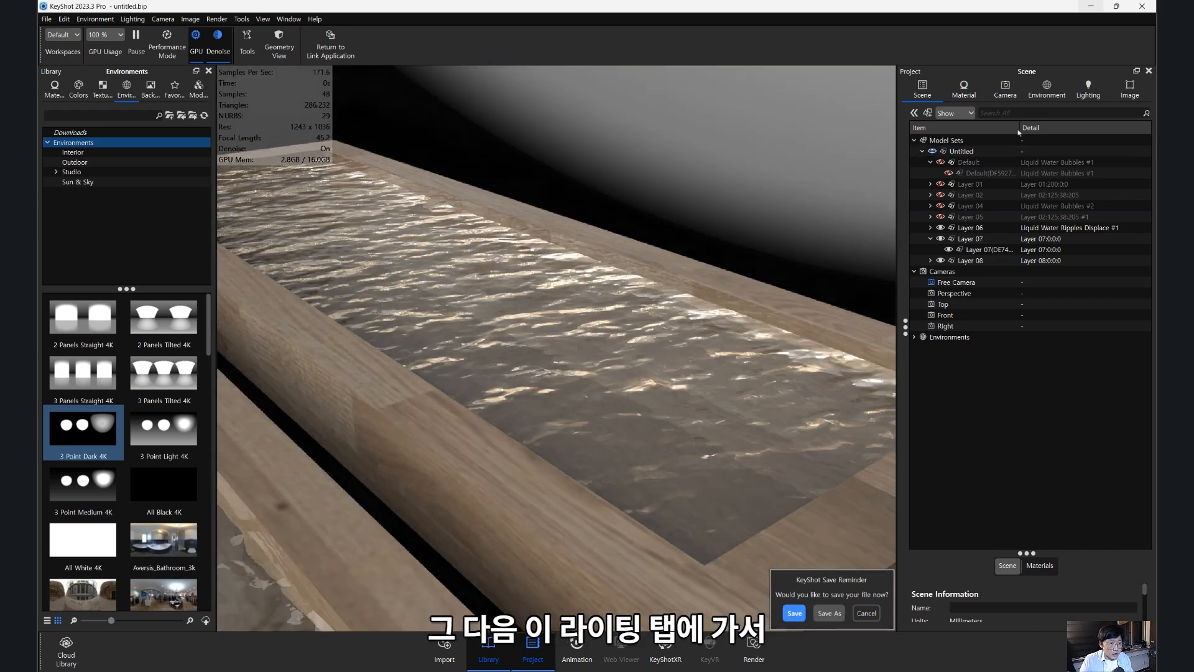
left_click(1088, 90)
scroll(599, 261, "down", 8)
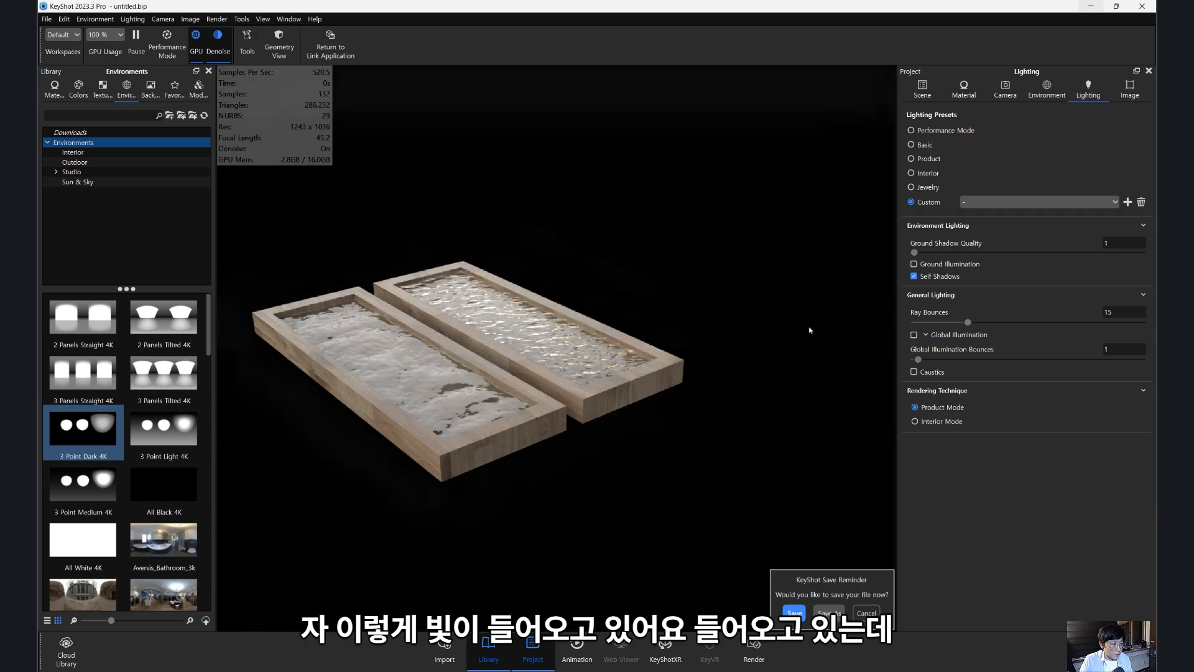
scroll(602, 358, "up", 10)
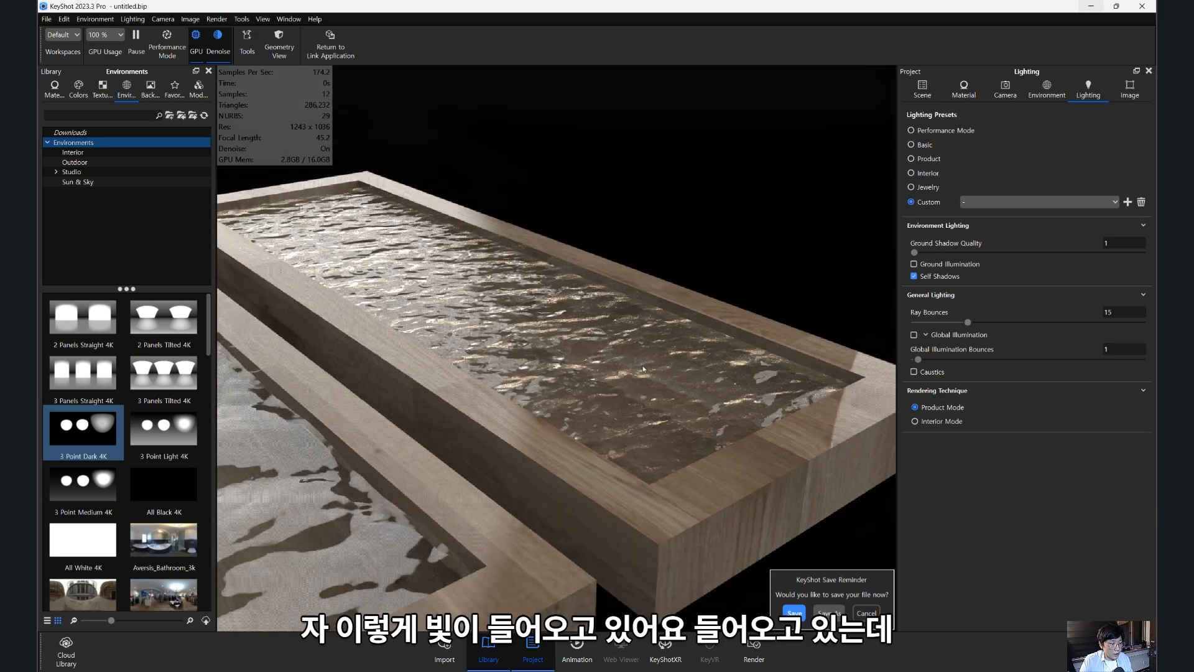
scroll(594, 348, "up", 3)
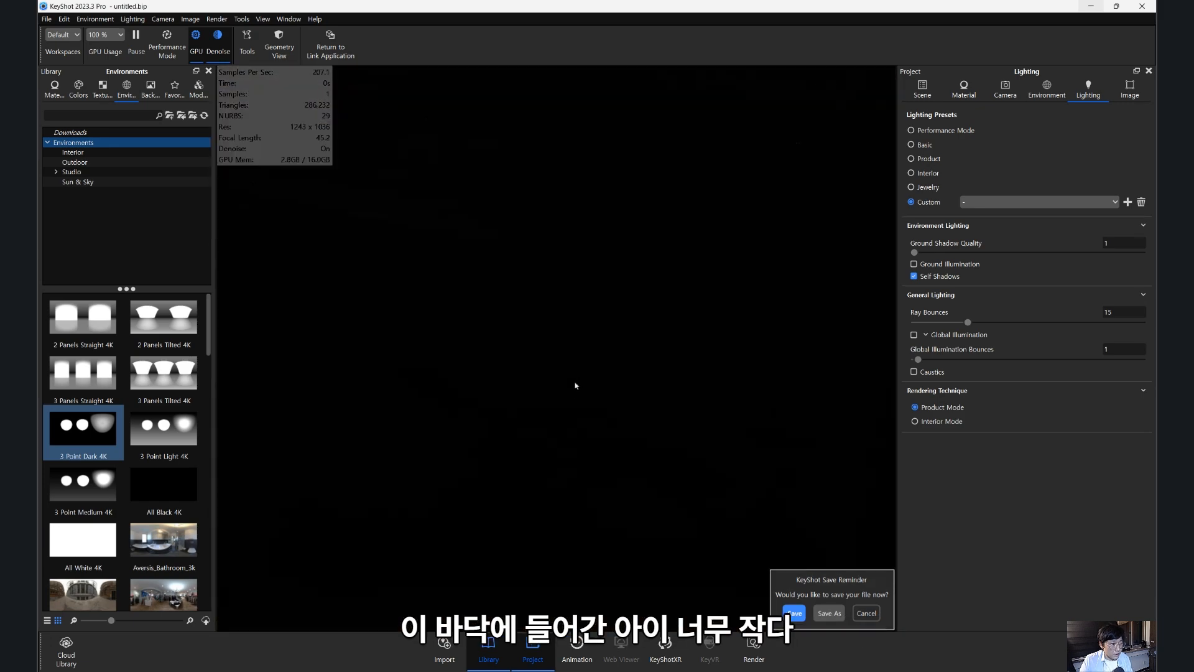
scroll(577, 386, "down", 10)
- Switch to Rhino and deepen both wooden trays by turning on their solid points and moving the bottom points straight down
key("alt+Tab")
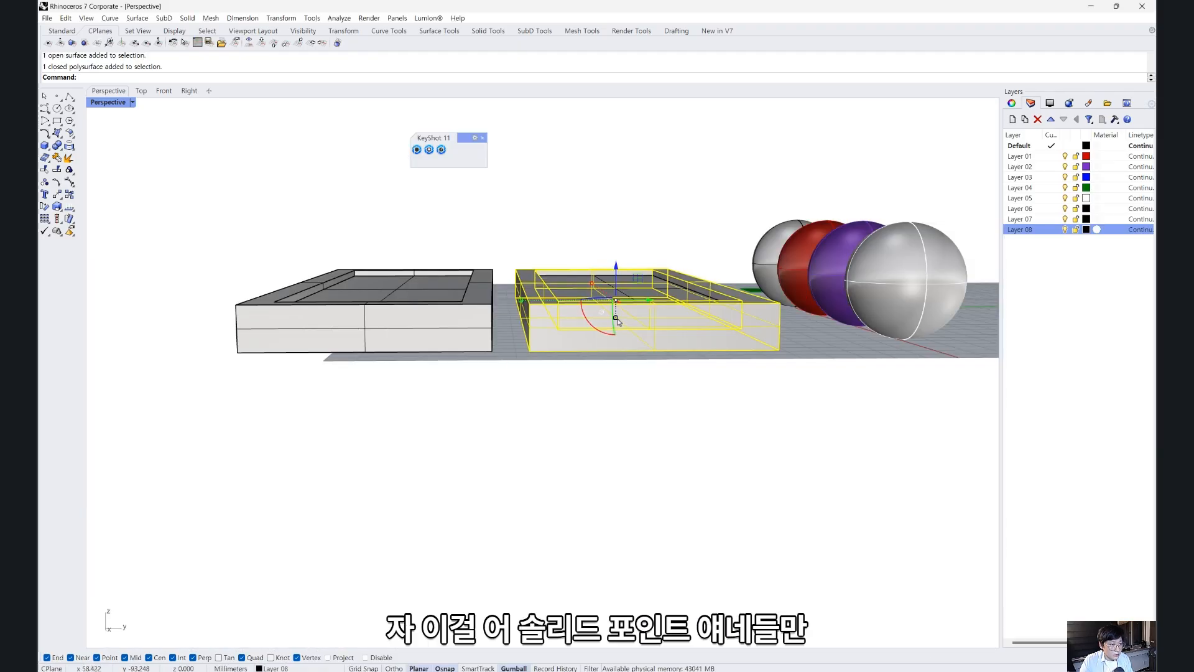
right_click_drag(619, 322, 613, 373)
left_click(473, 311, "shift")
middle_click(484, 356)
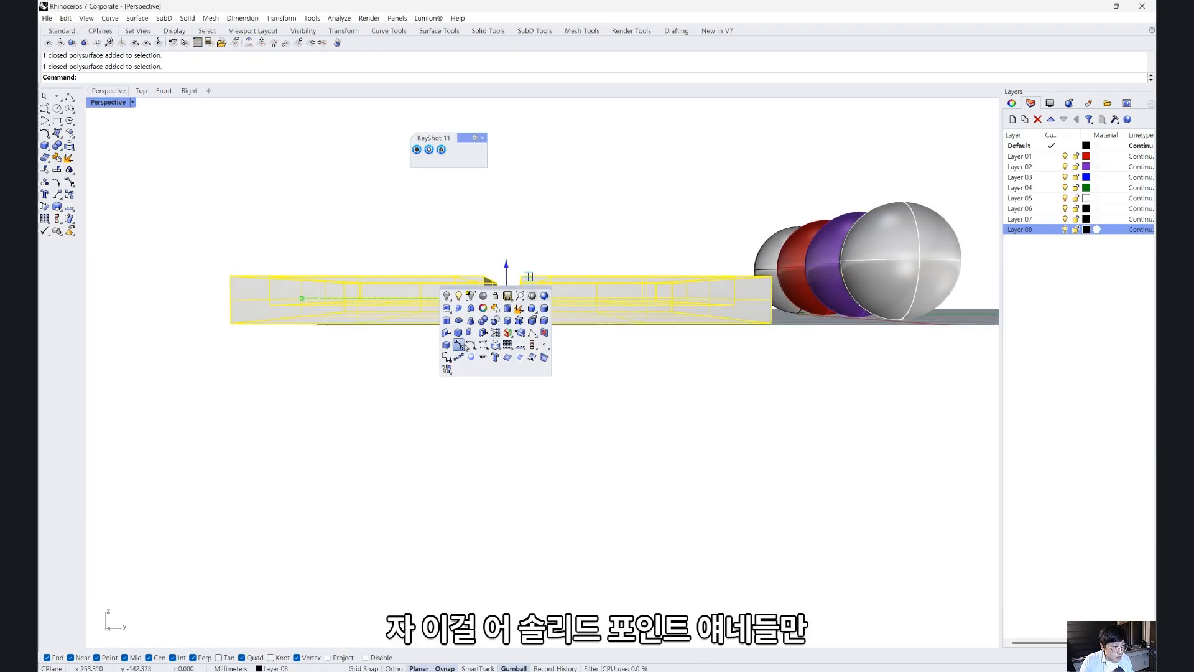
left_click(521, 321)
left_click_drag(179, 297, 796, 446)
left_click_drag(516, 303, 518, 364)
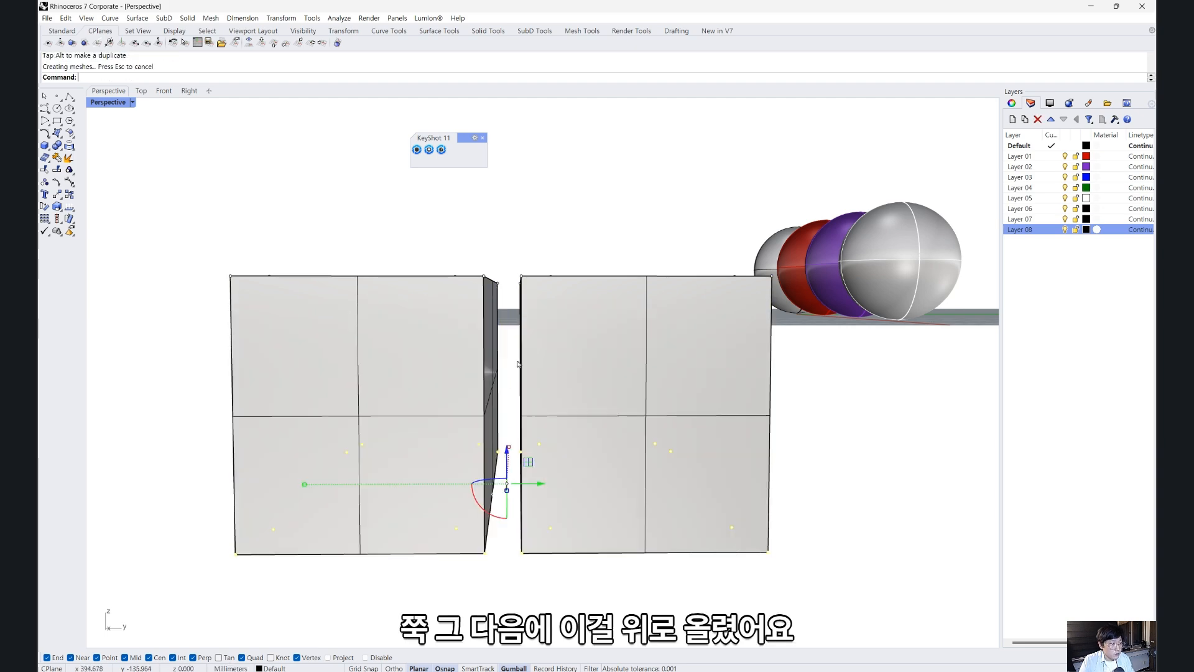
- Move both deepened trays together with their water surfaces up about 79 mm so they rest on the ground plane
scroll(467, 341, "down", 3)
left_click_drag(262, 245, 618, 493)
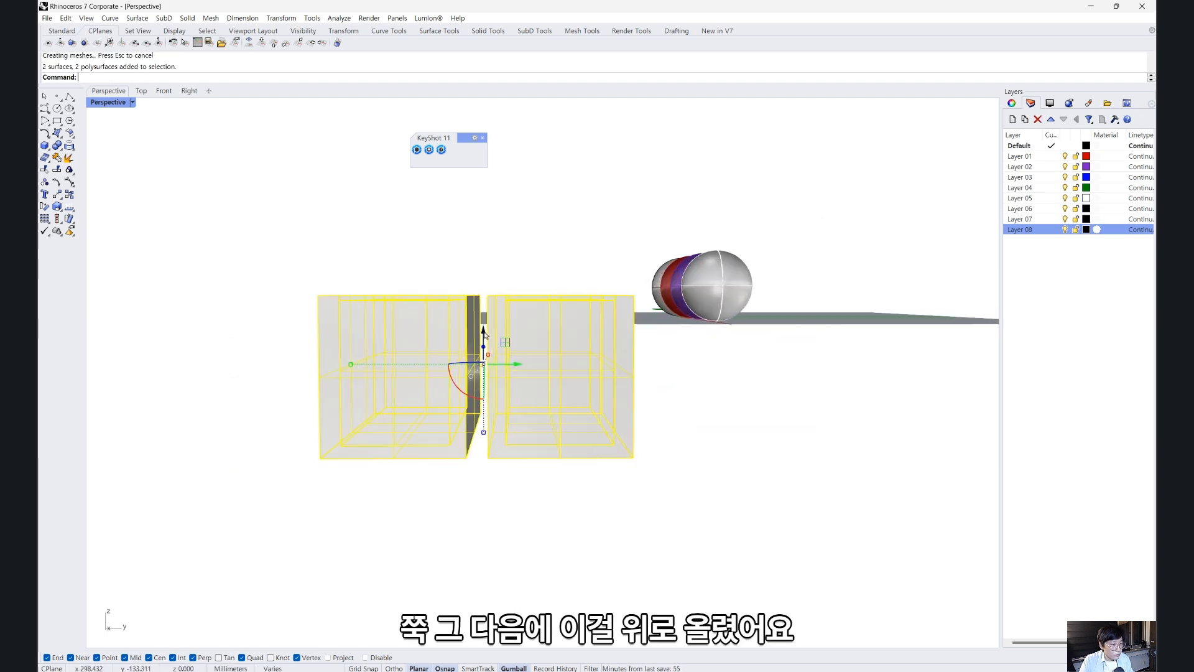
left_click_drag(485, 339, 492, 221)
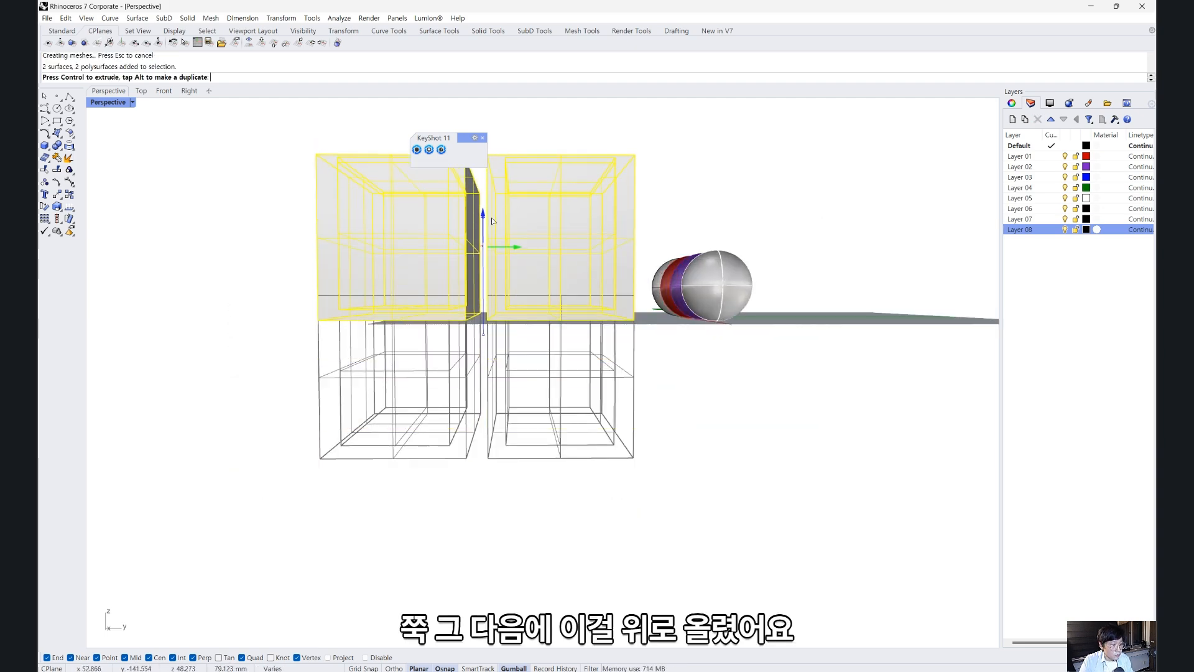
key("Escape")
right_click_drag(491, 221, 585, 357)
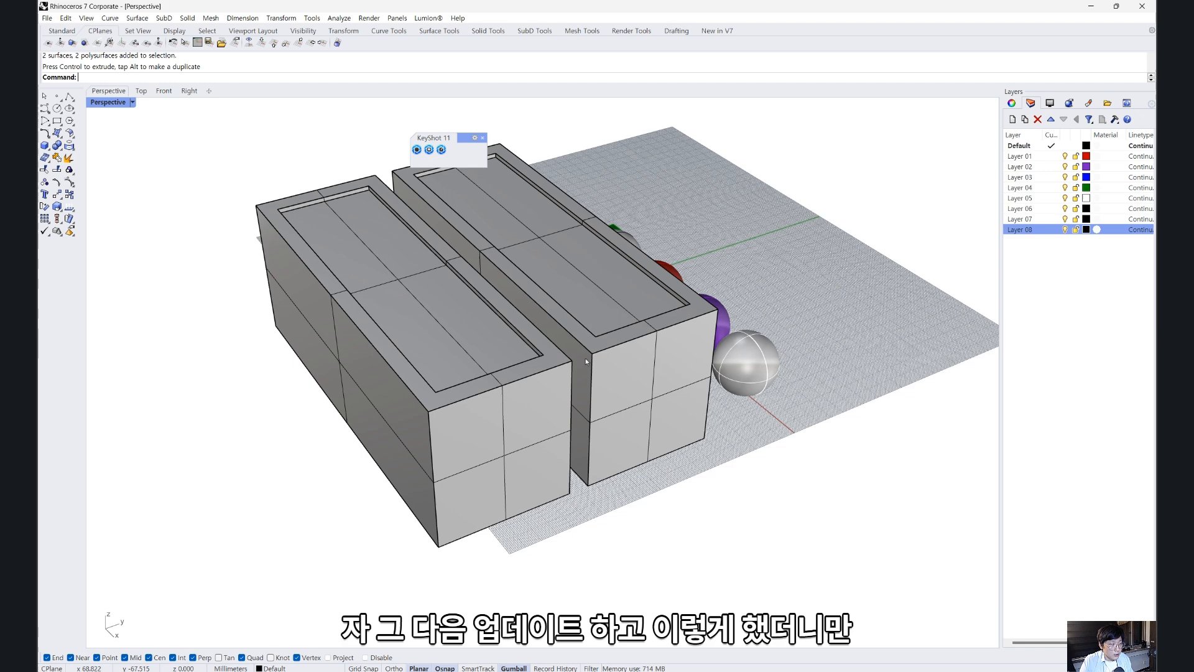
- Update the linked KeyShot scene with the deepened trays, then switch to KeyShot and inspect them
left_click(429, 150)
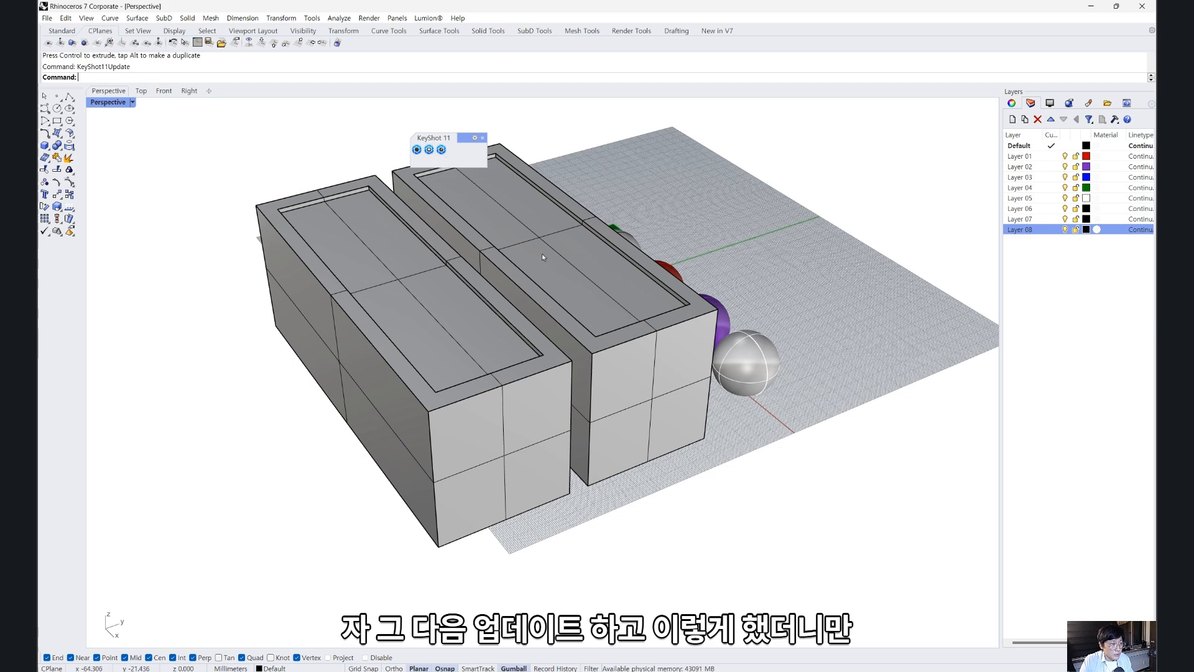
key("alt+Tab")
scroll(612, 375, "up", 6)
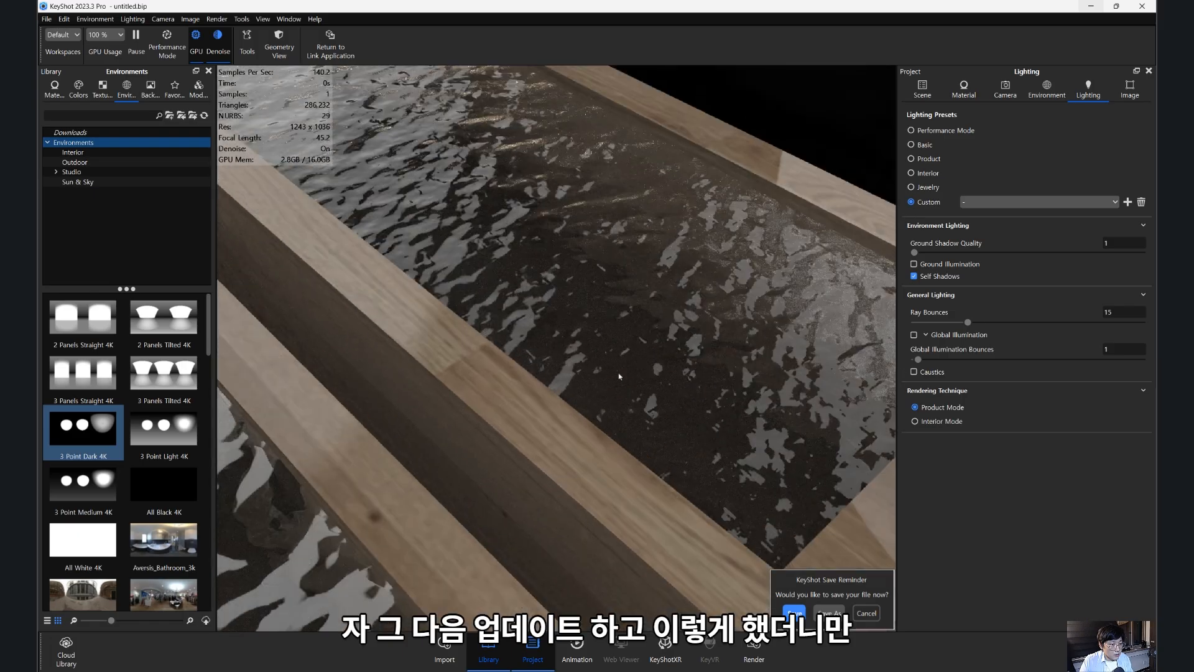
scroll(610, 377, "up", 2)
scroll(472, 357, "up", 4)
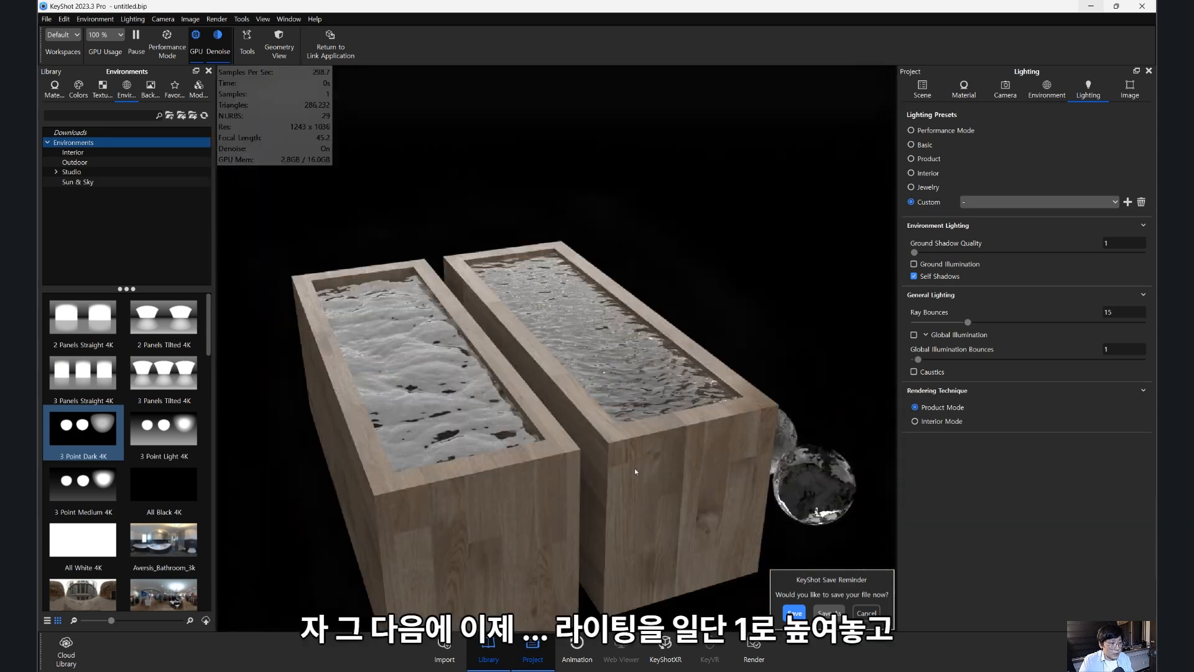
left_click_drag(635, 468, 541, 328)
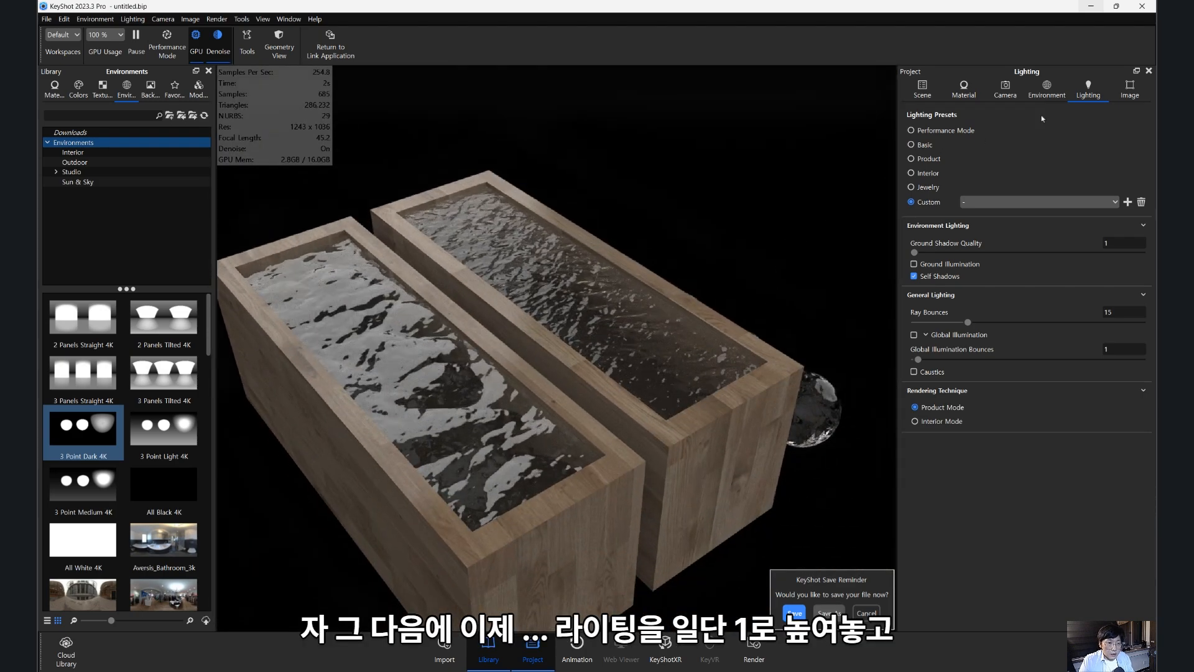
- Set the environment brightness to 1 and view both water surfaces from above
left_click(1047, 92)
type("1")
key("Return")
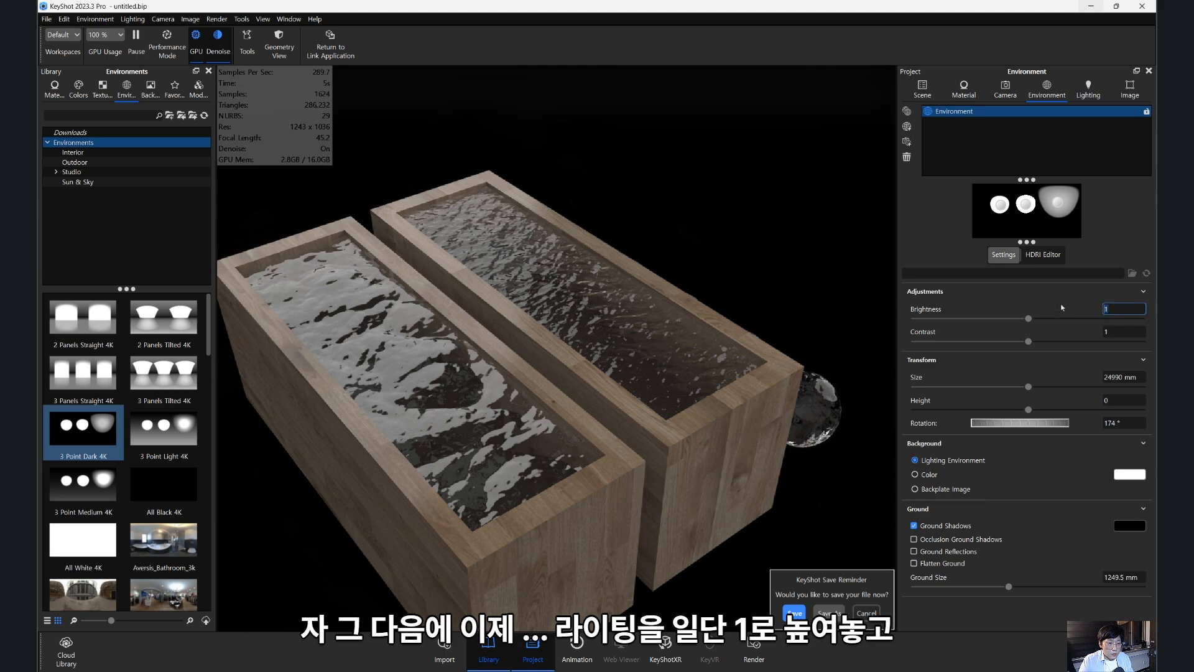
left_click_drag(660, 379, 613, 345)
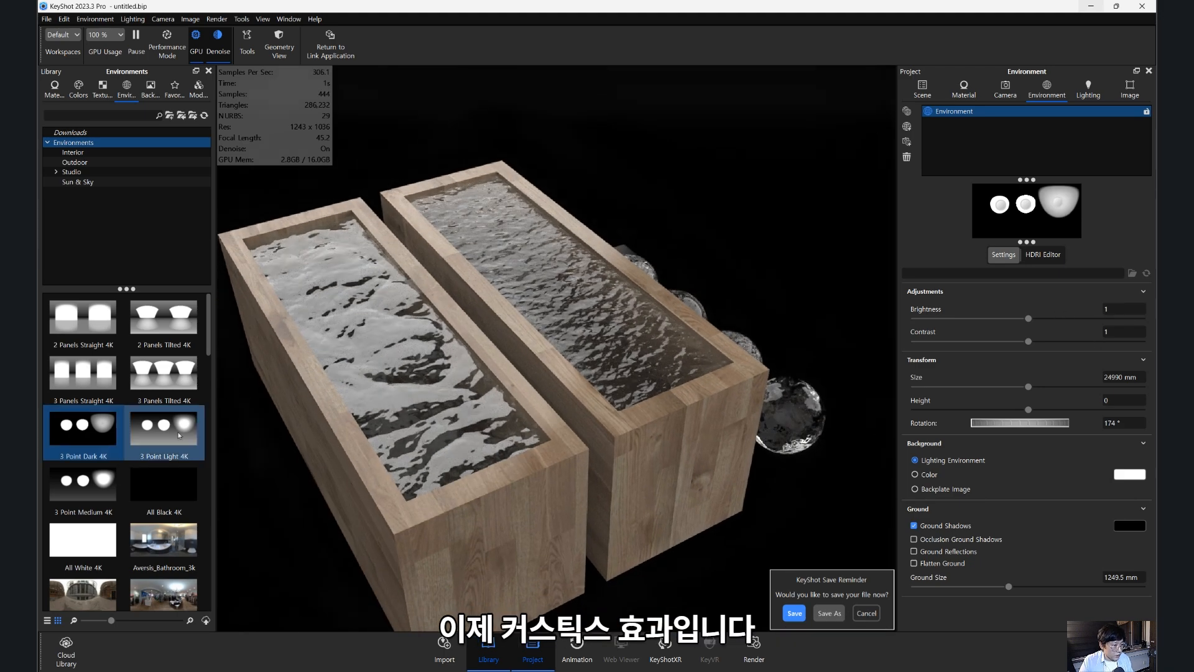
mouse_move(180, 435)
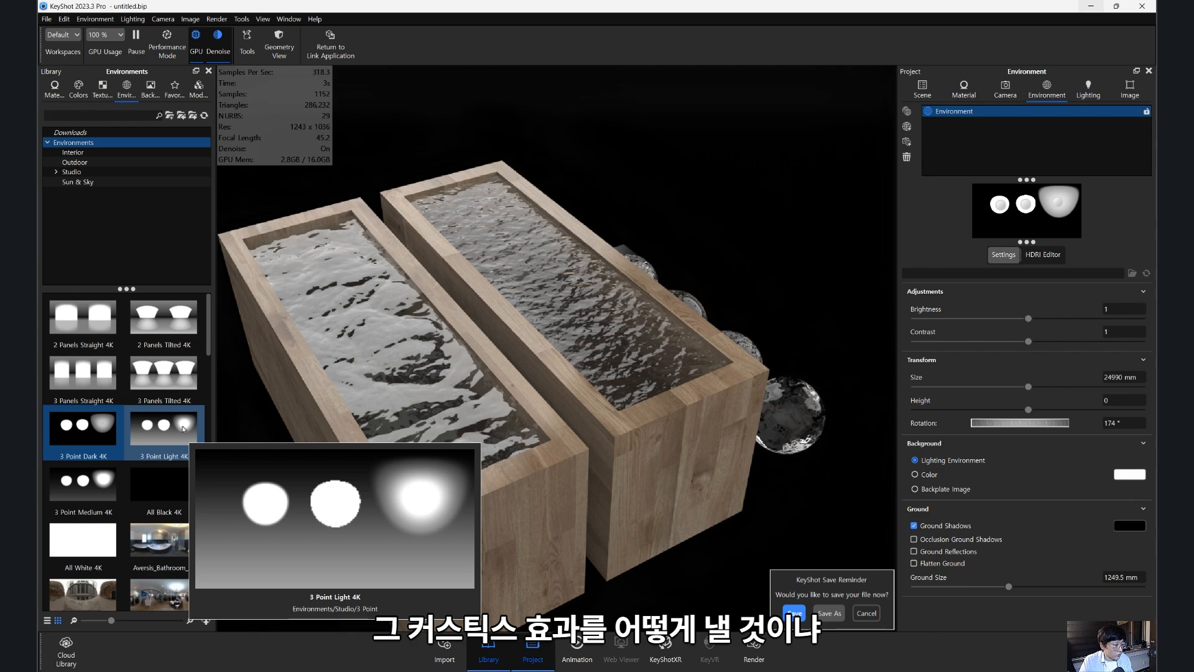
left_click_drag(647, 349, 694, 353)
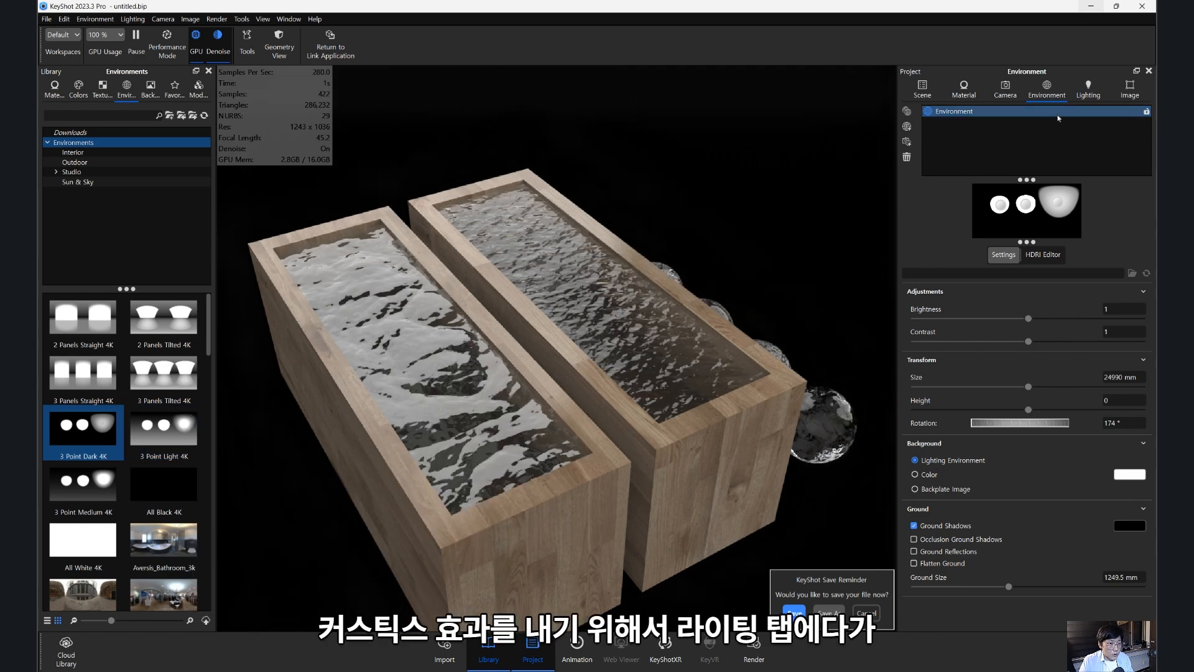
- Enable Global Illumination in the general lighting settings and check the water in both trays
left_click(1088, 89)
left_click(914, 334)
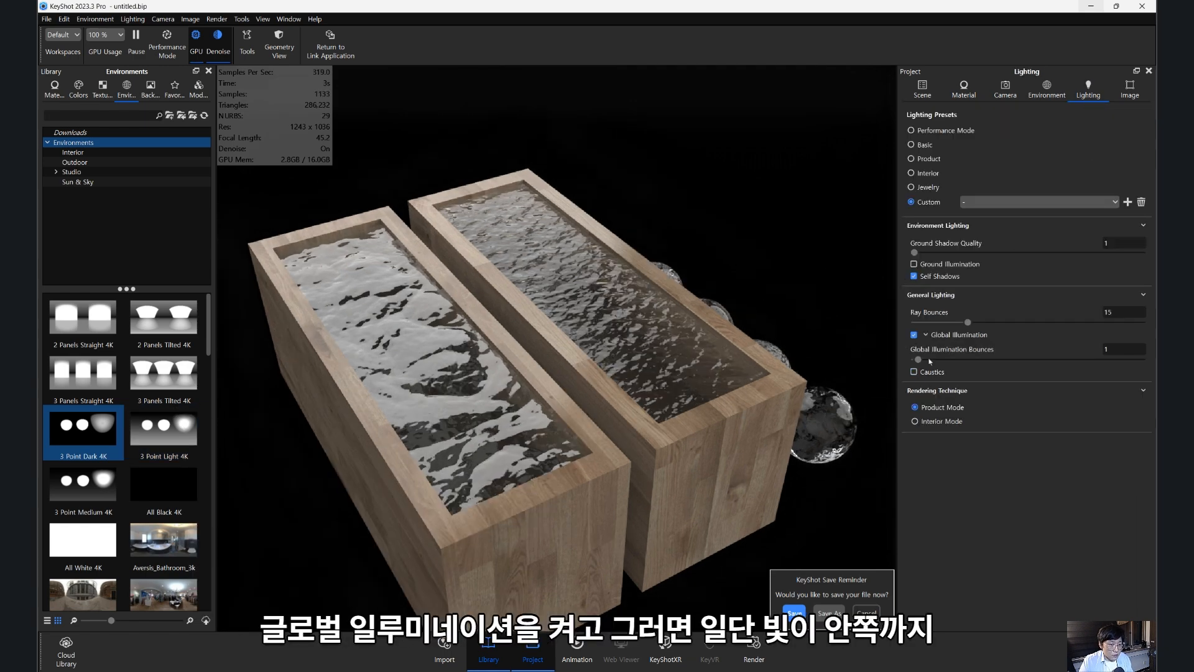
left_click(915, 372)
left_click_drag(693, 387, 666, 390)
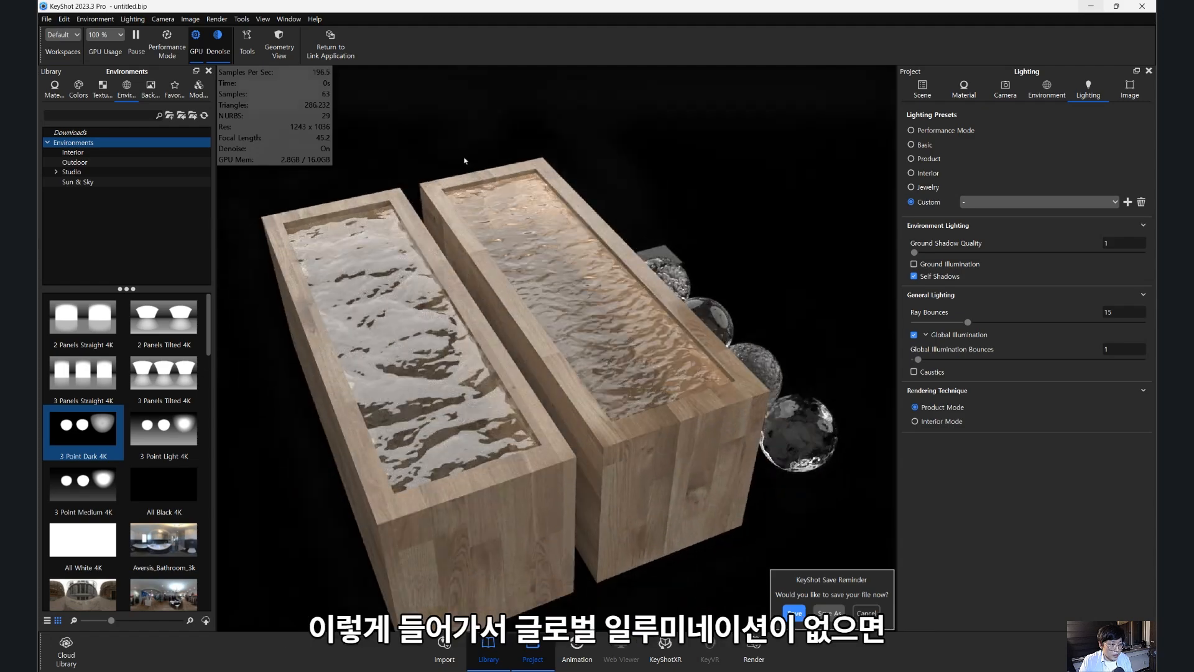
- Turn Global Illumination off to compare the inside of the water, and then turn it back on
left_click(914, 335)
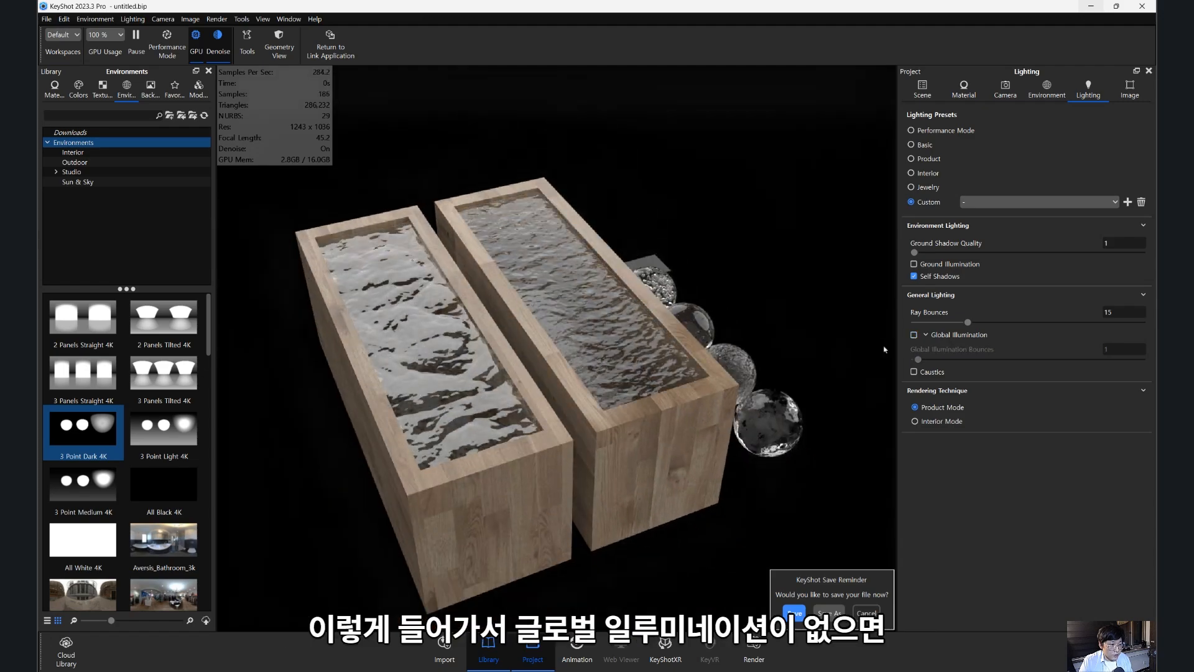
scroll(663, 336, "up", 5)
scroll(662, 336, "up", 6)
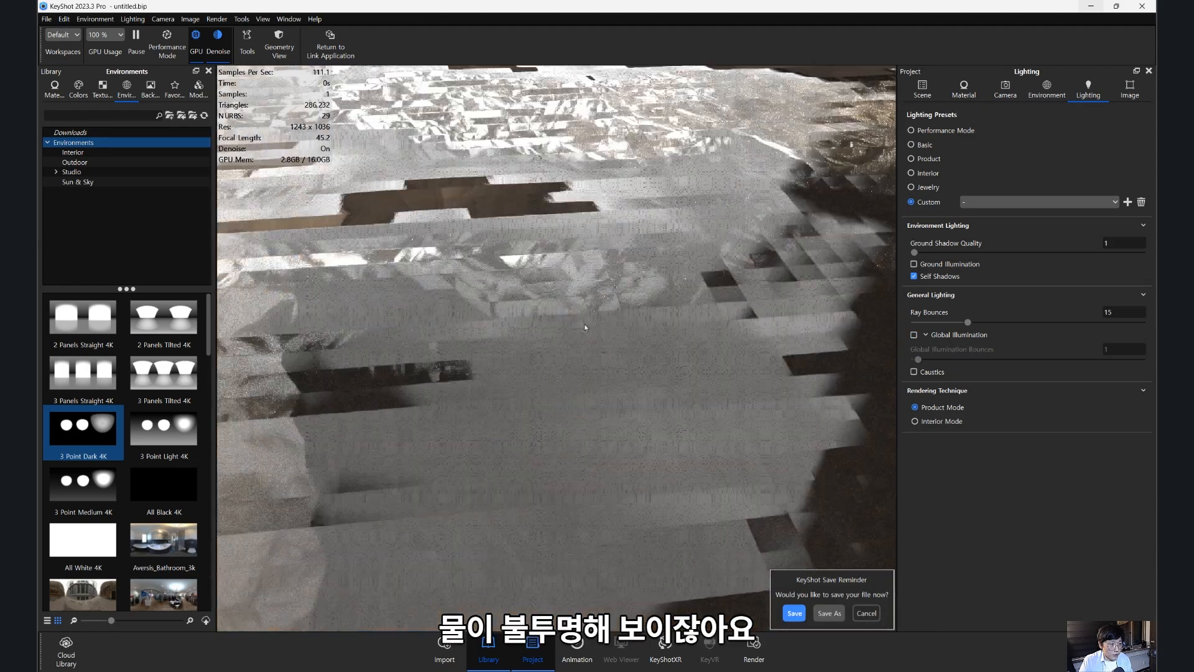
scroll(590, 316, "down", 3)
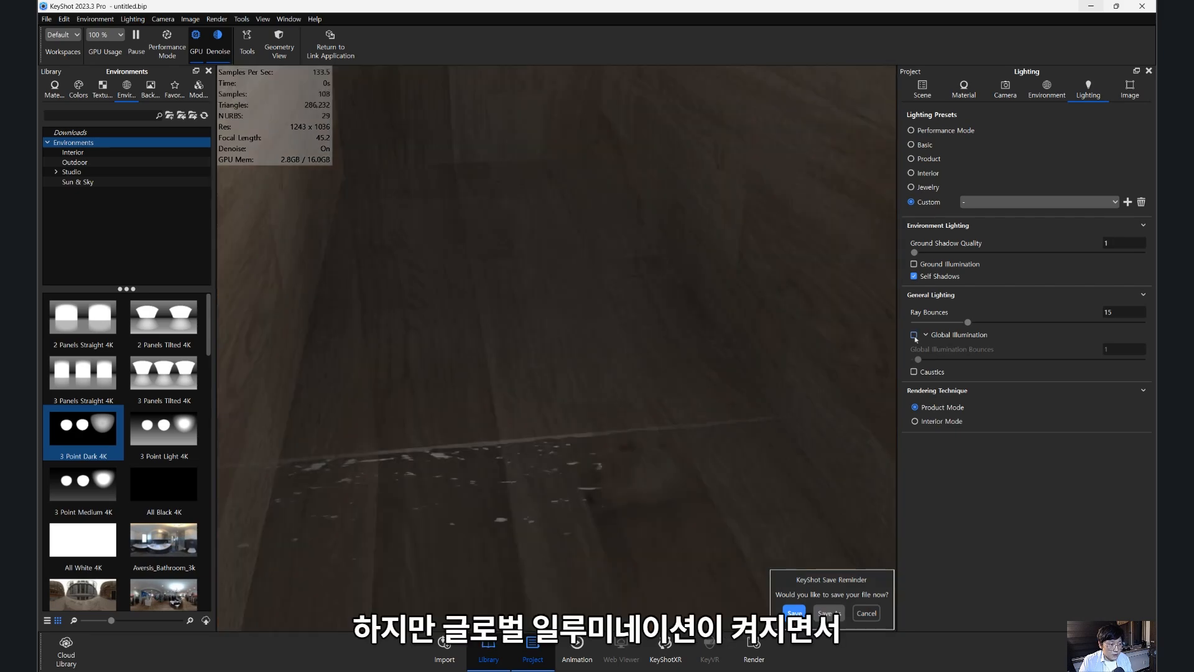
left_click(914, 336)
scroll(661, 325, "down", 5)
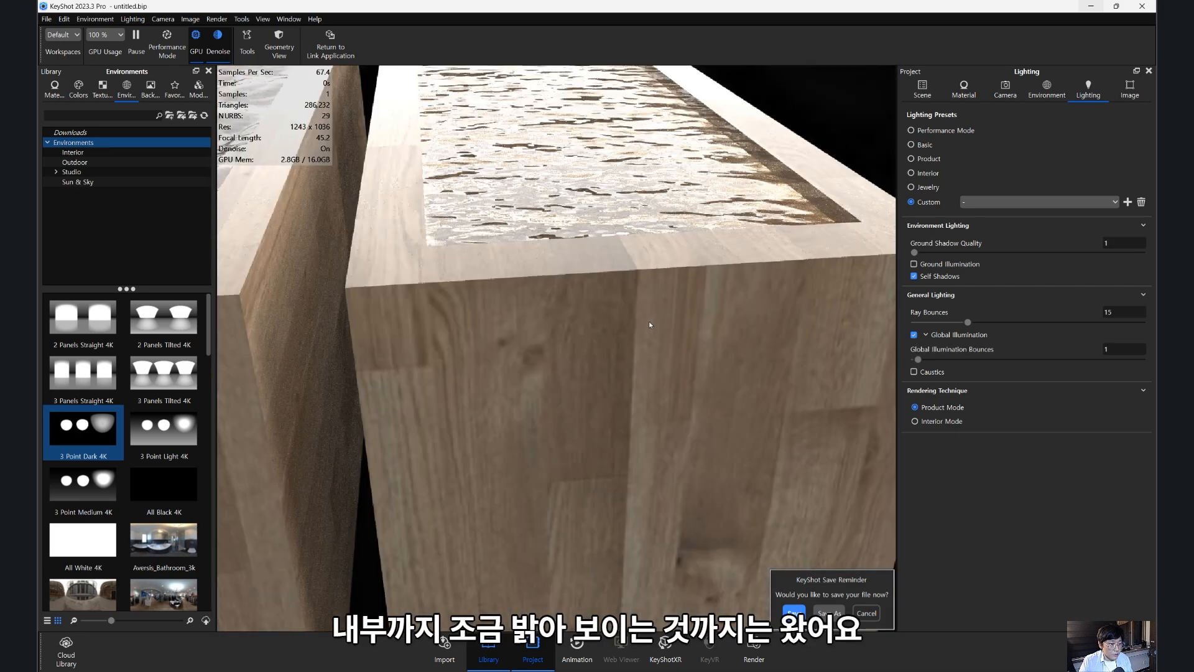
left_click_drag(679, 399, 648, 403)
- Enable Caustics in the general lighting settings and inspect the walls and floor beneath the finely rippled water
left_click(913, 372)
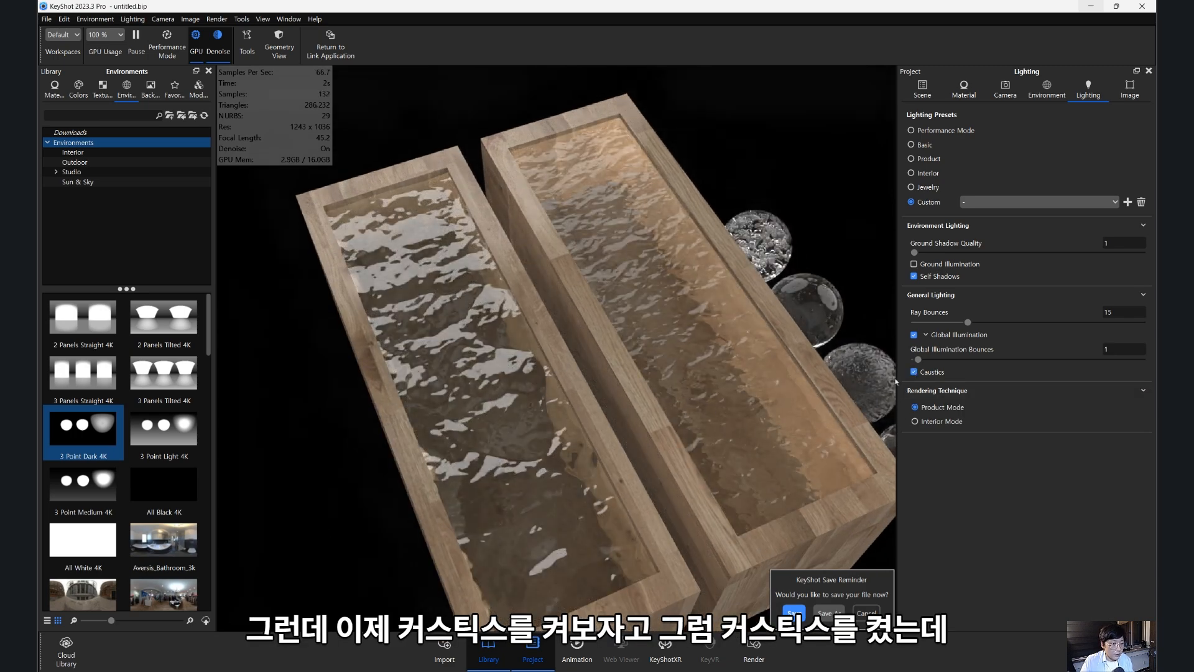
left_click_drag(855, 394, 661, 349)
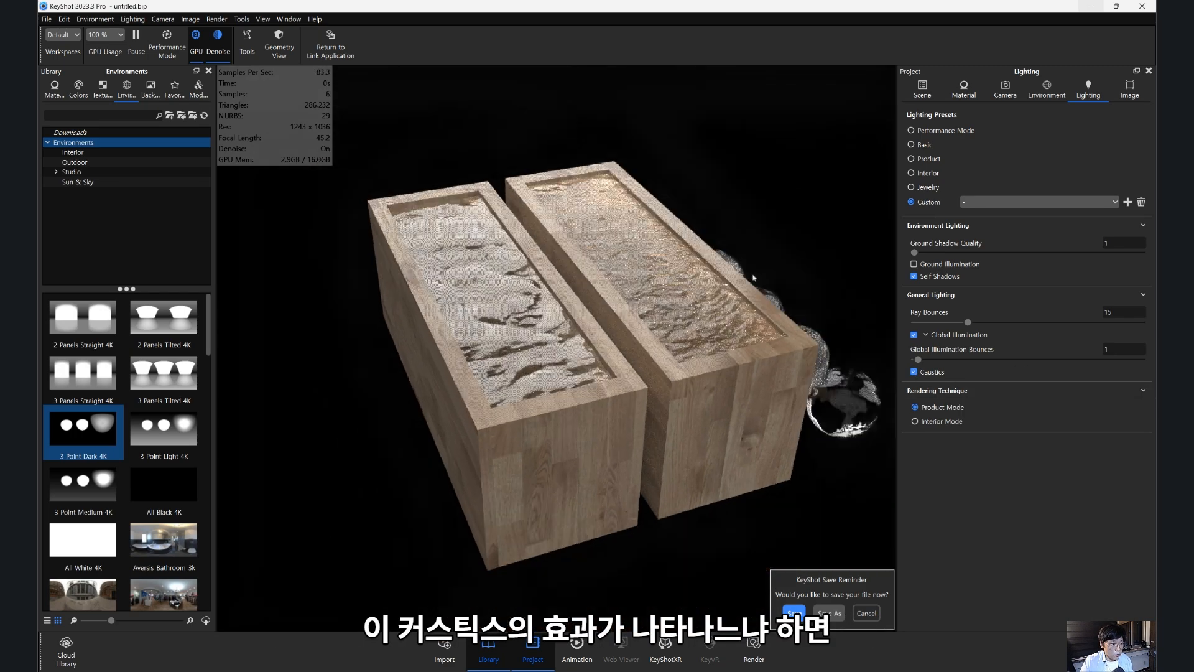
scroll(662, 374, "up", 6)
scroll(660, 372, "up", 8)
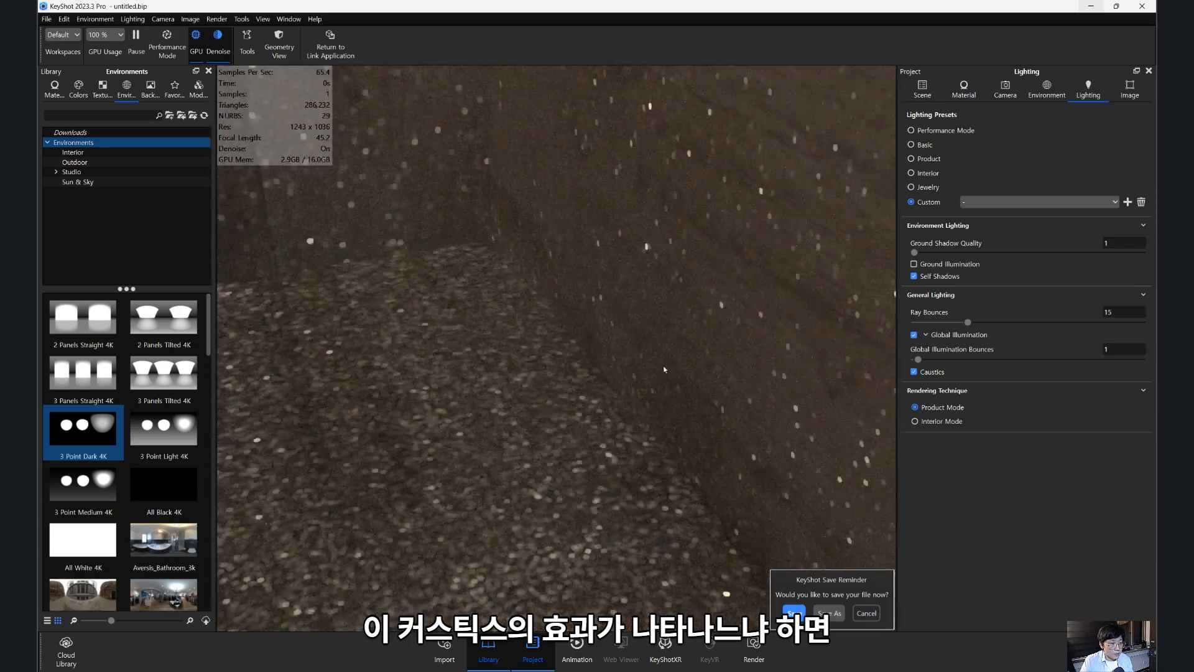
left_click_drag(664, 369, 695, 374)
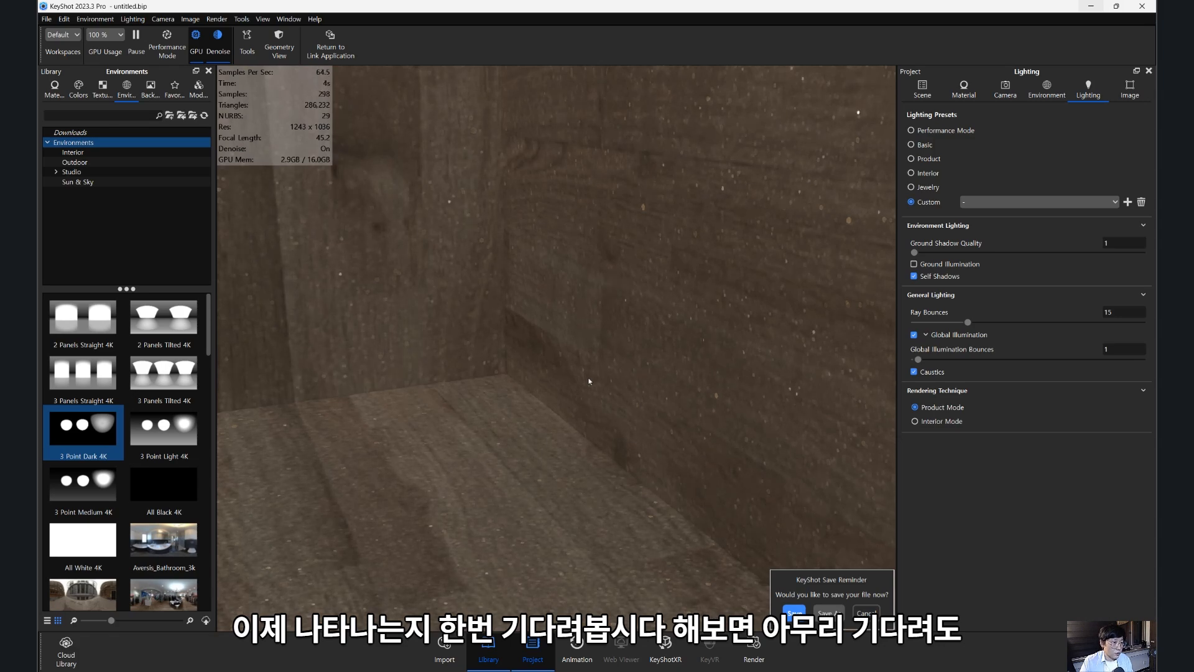
- Examine the caustics on the inner walls and floor of the tray with the larger waves
scroll(589, 381, "down", 6)
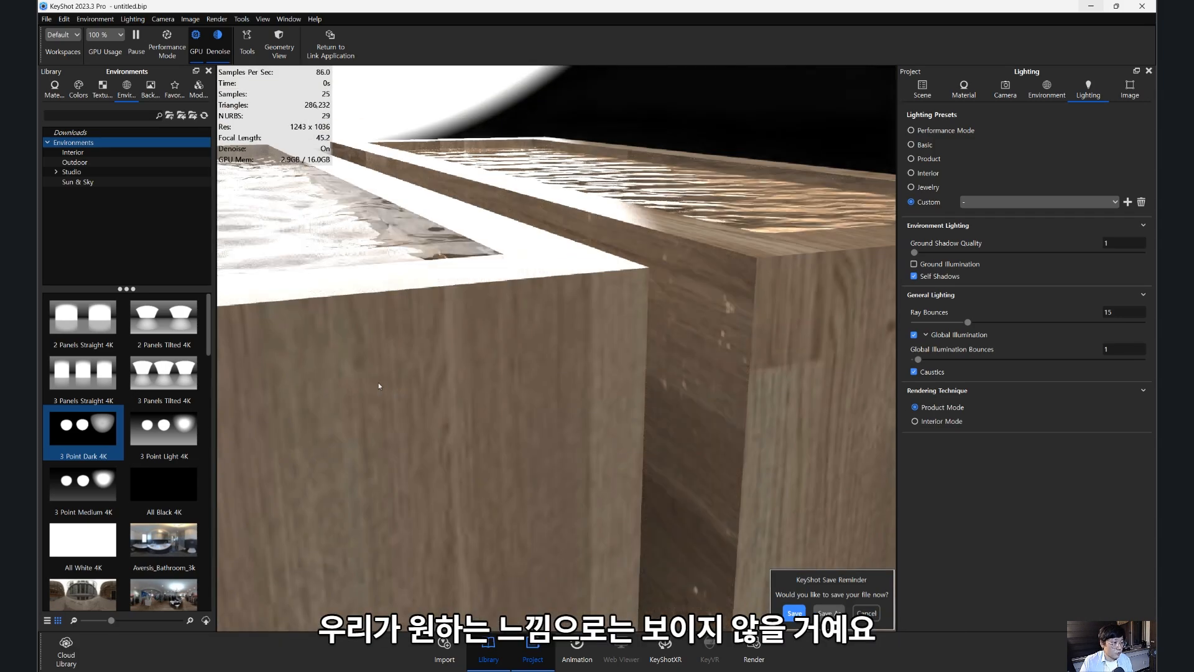
left_click_drag(378, 383, 706, 415)
scroll(477, 415, "up", 6)
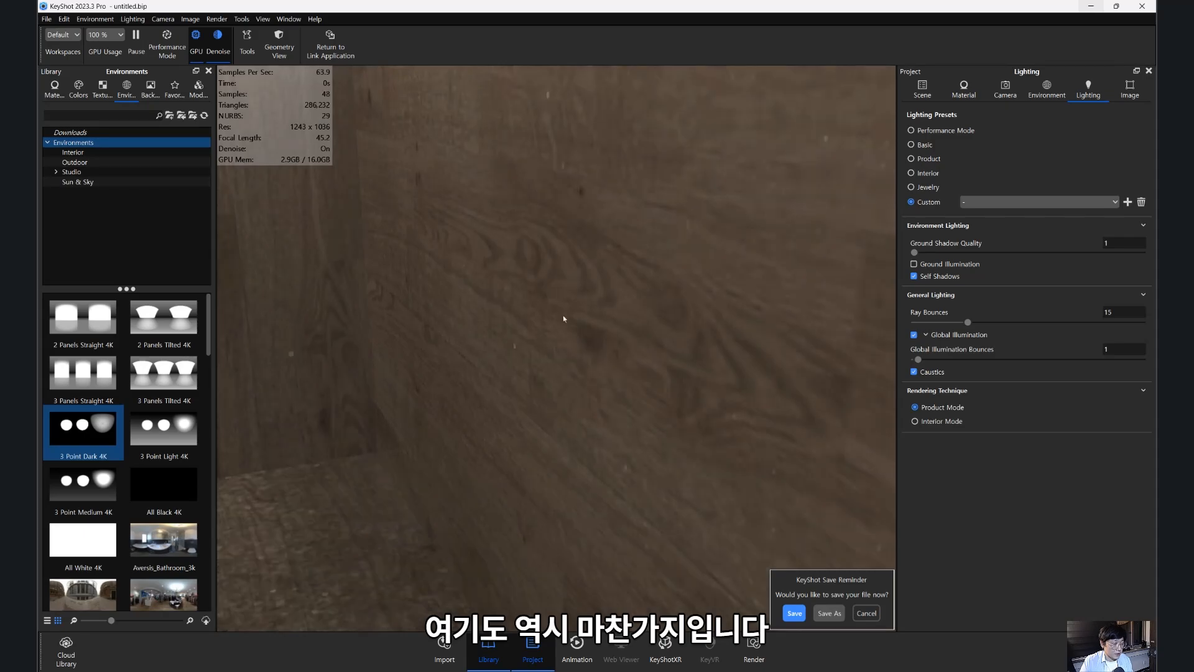
scroll(565, 313, "down", 2)
scroll(555, 327, "up", 2)
middle_click_drag(556, 328, 608, 293)
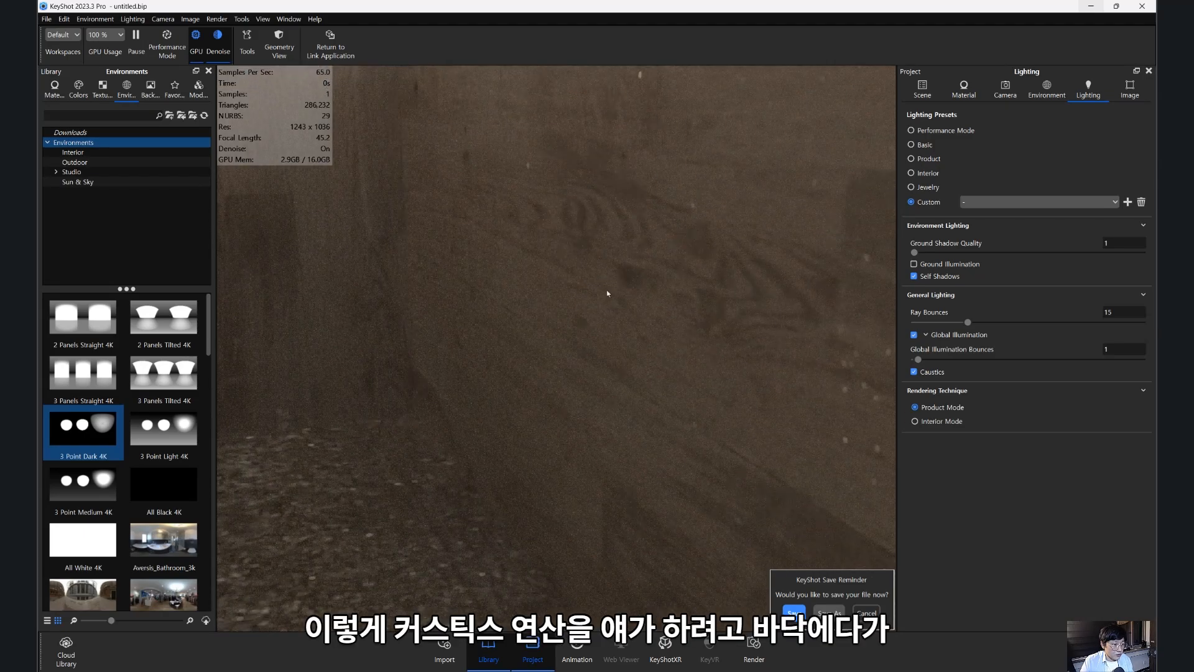
left_click_drag(498, 346, 469, 450)
scroll(471, 445, "down", 5)
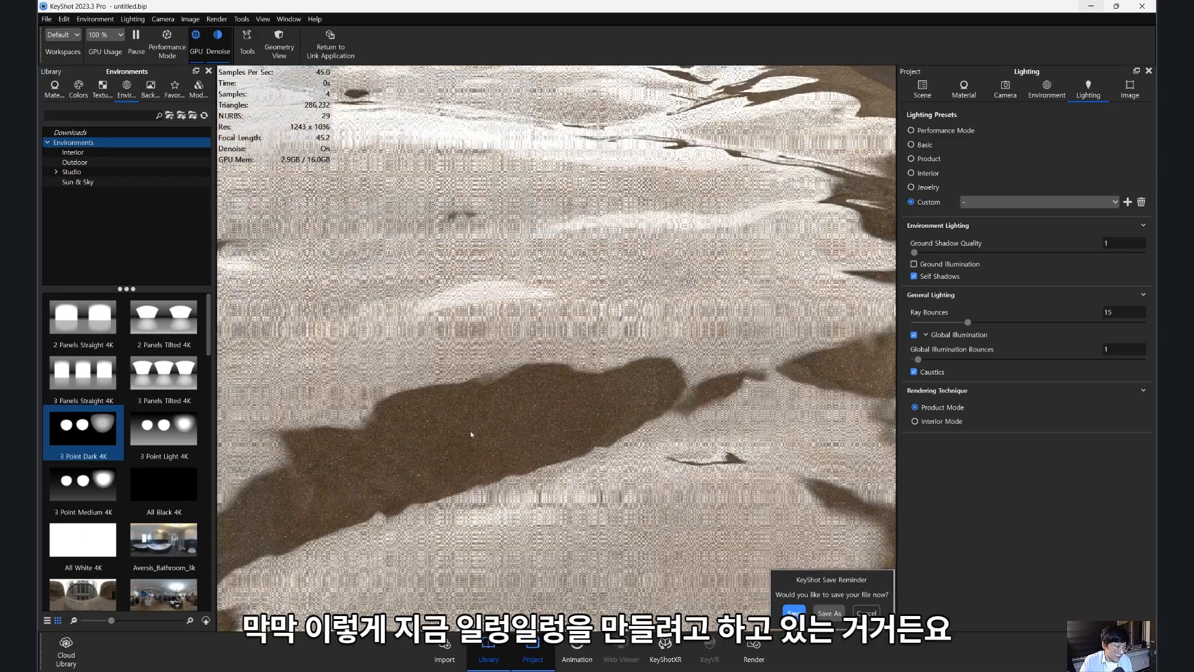
- Select the water surfaces in both wooden trays and move them together about 17.1 down along Z
scroll(511, 404, "up", 2)
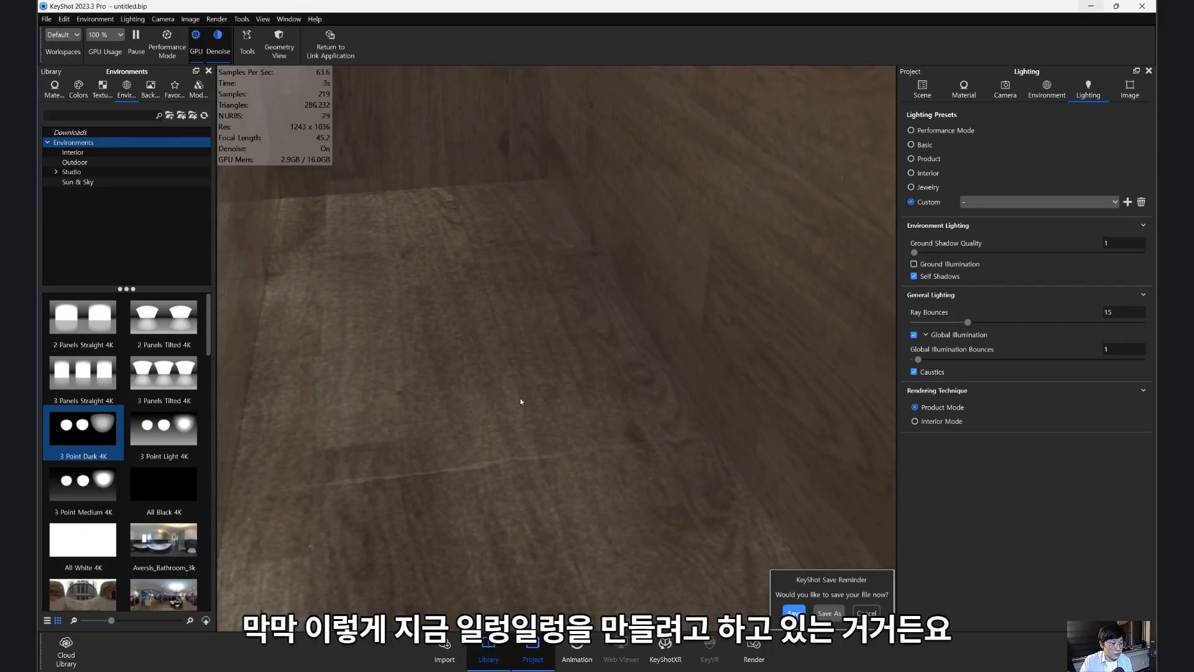
scroll(586, 430, "up", 5)
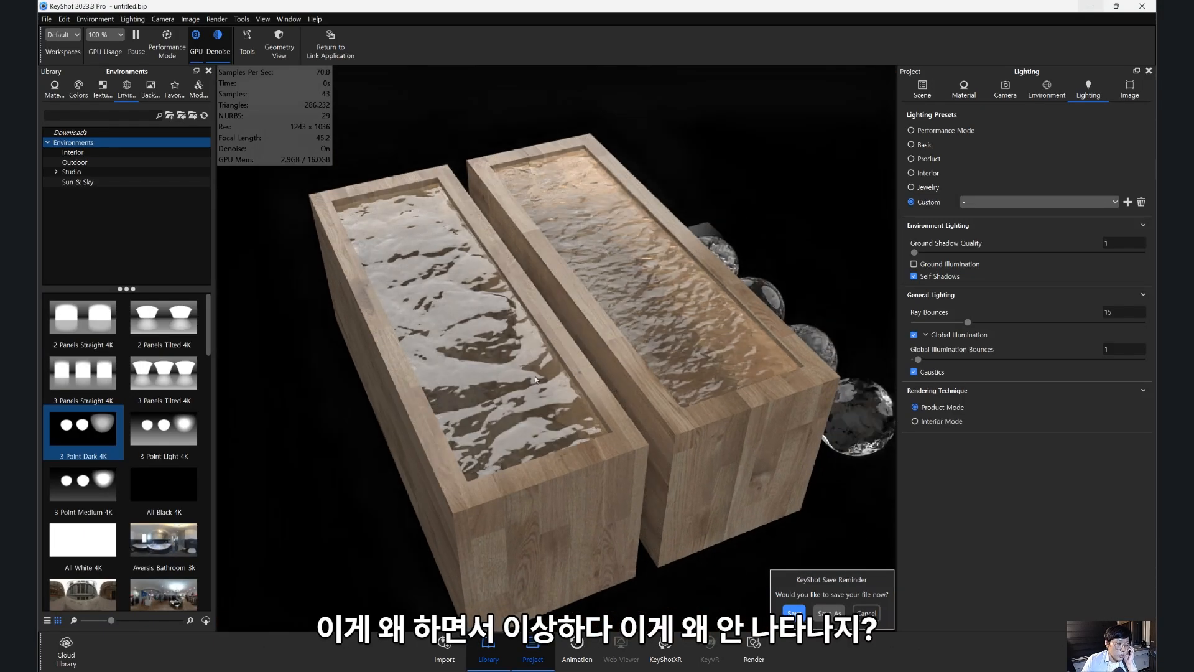
left_click(923, 89)
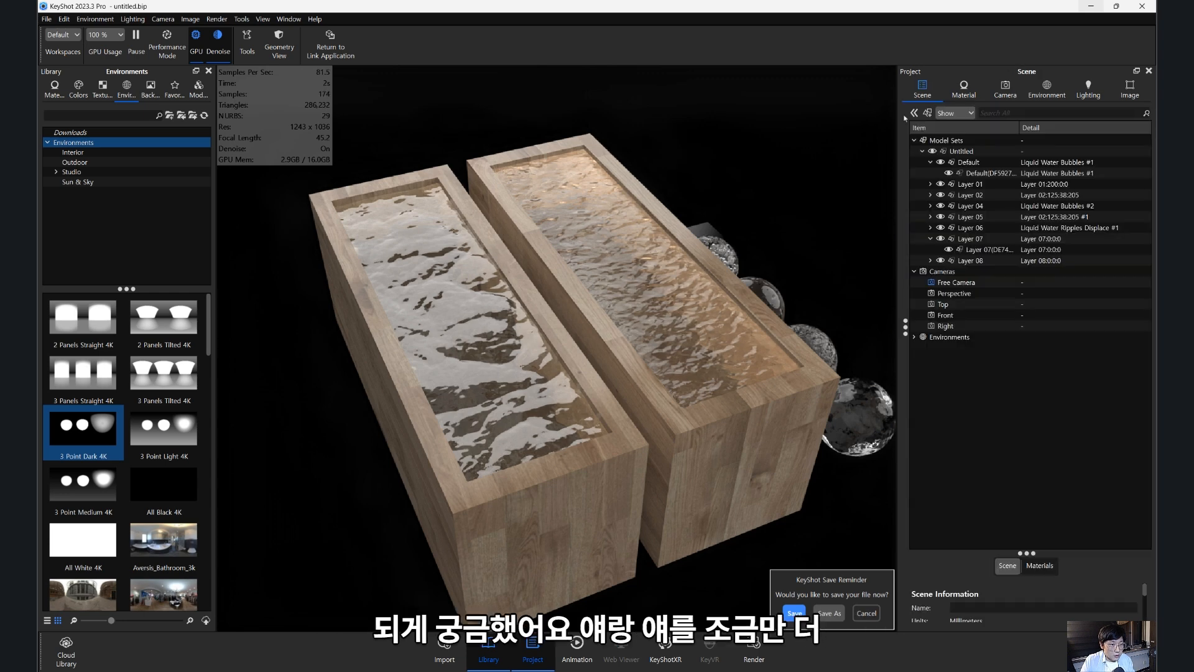
left_click(665, 330)
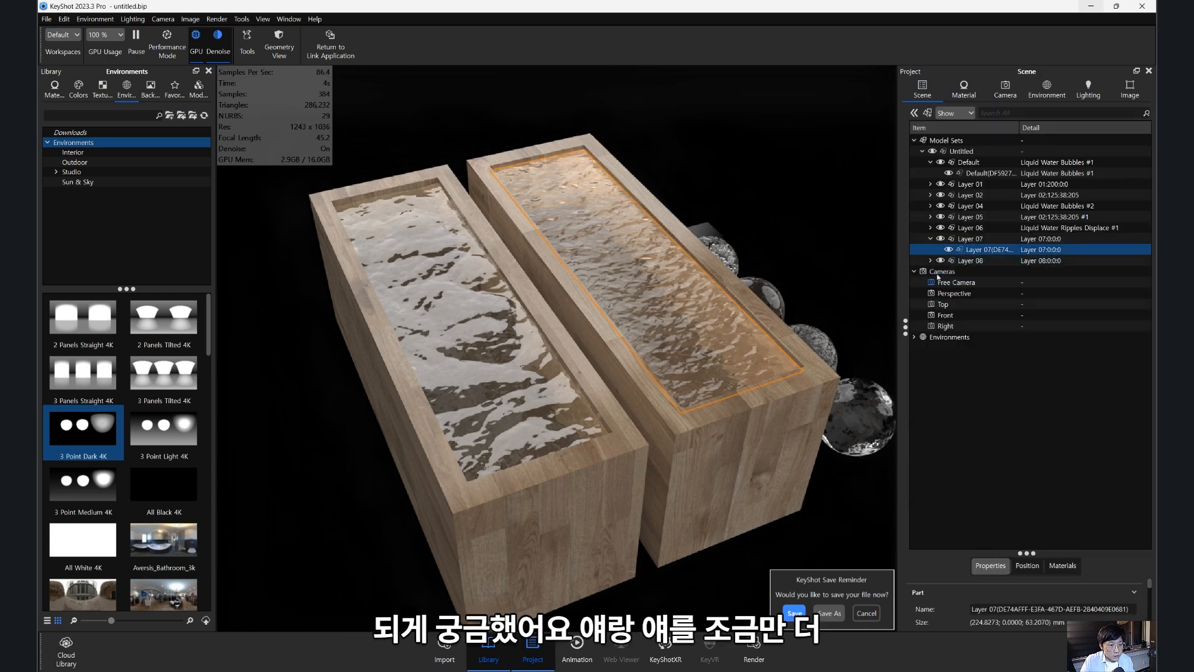
left_click(530, 336)
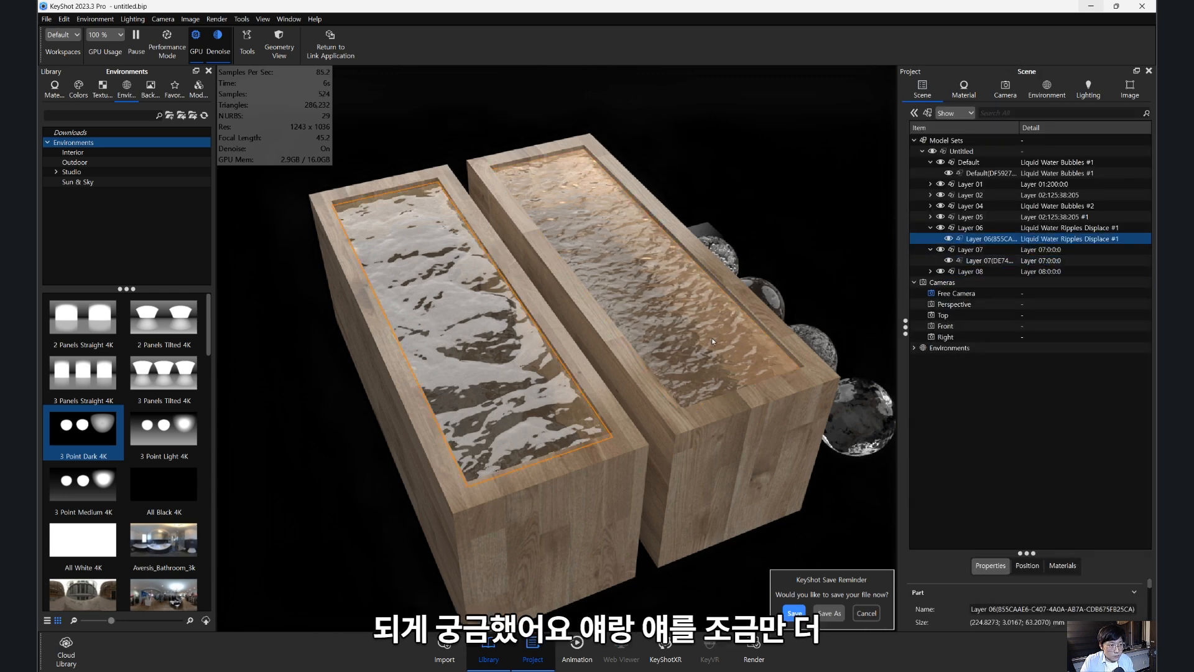
left_click(683, 332, "ctrl")
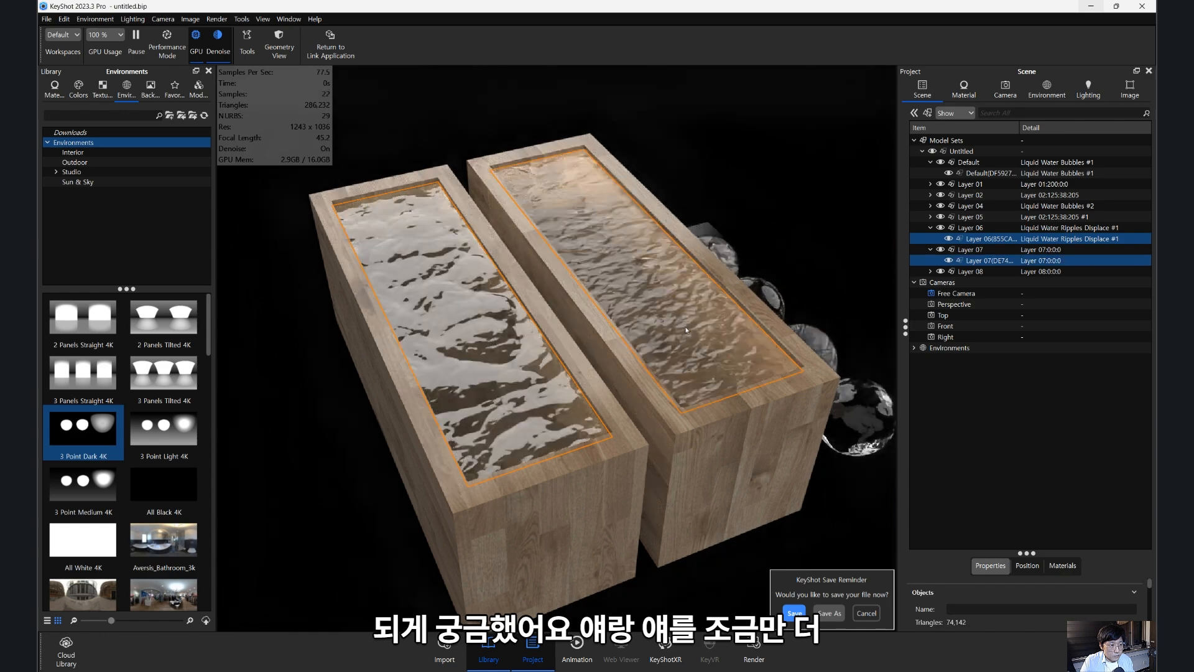
key("ctrl+d")
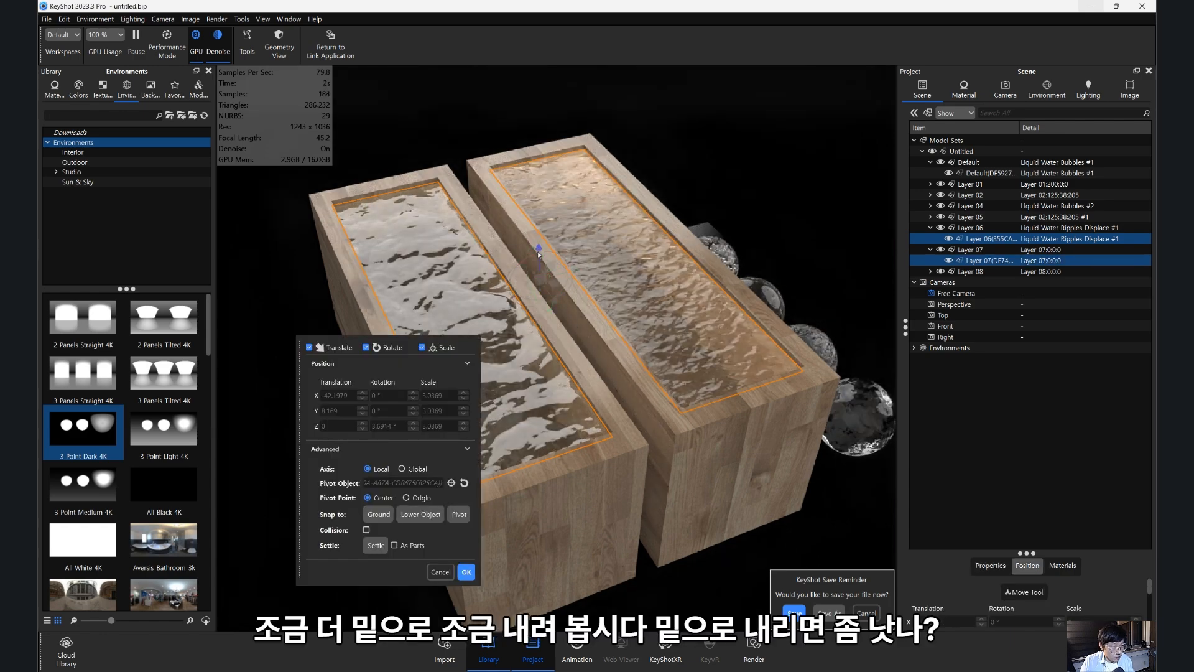
left_click_drag(539, 254, 549, 278)
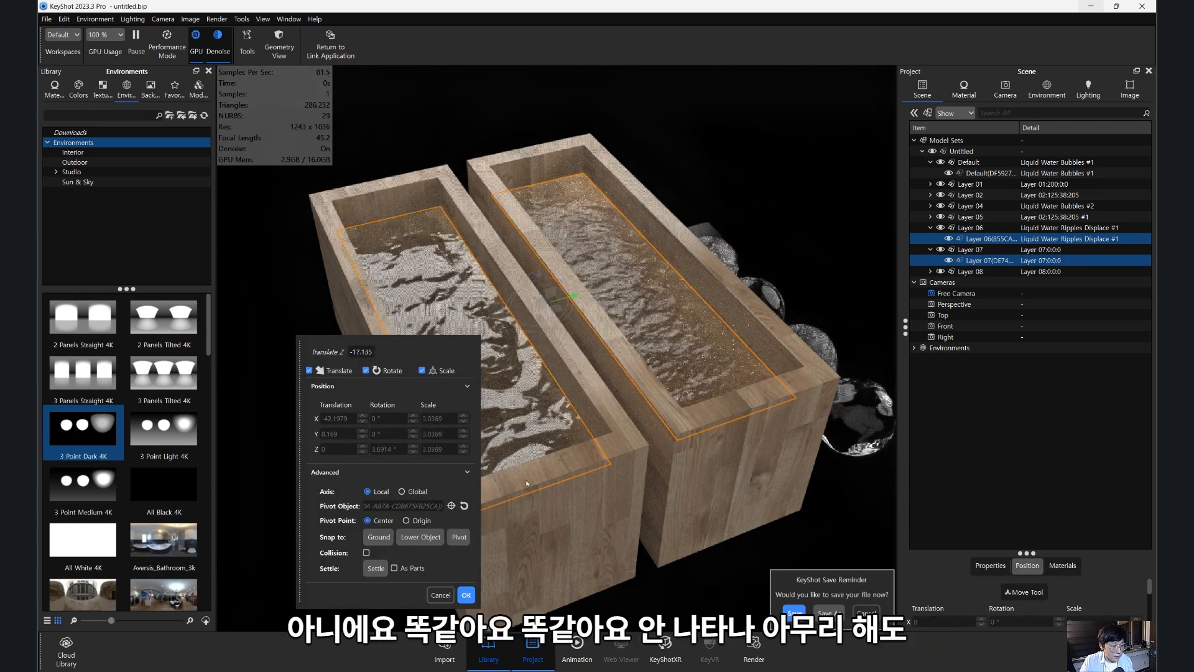
left_click(465, 595)
- Inspect the lowered water in both trays and check the finely rippled water's material and the scene's Caustics setting
left_click(739, 240)
left_click_drag(739, 240, 716, 286)
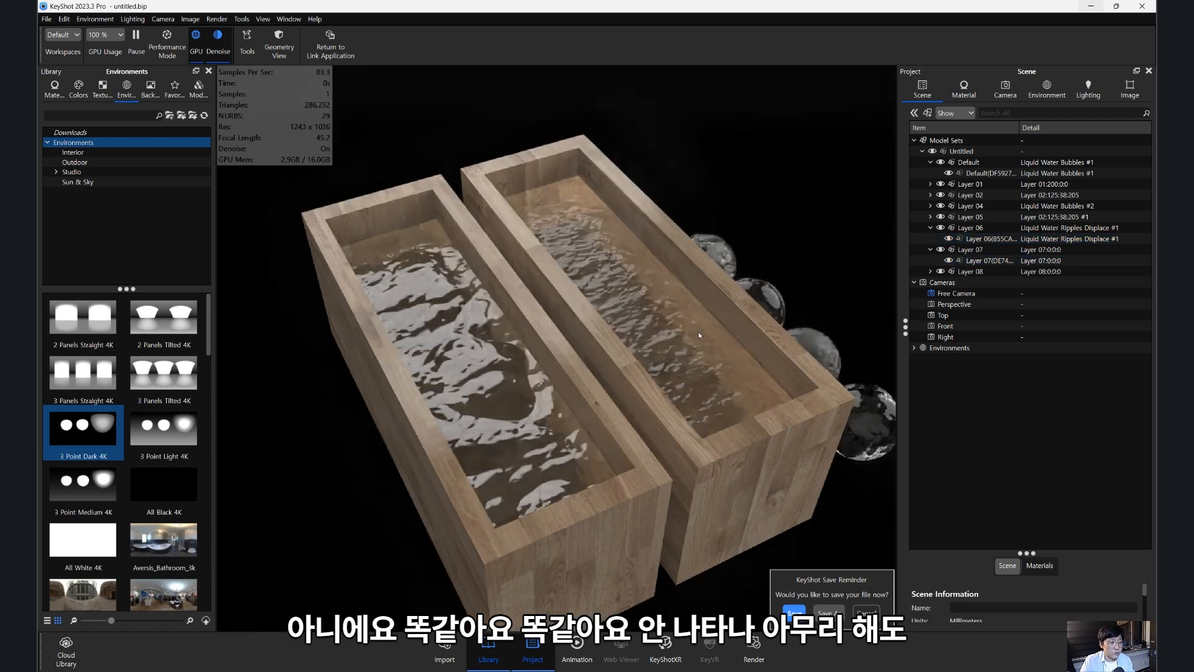
scroll(689, 352, "down", 3)
scroll(689, 353, "up", 5)
left_click_drag(689, 353, 622, 345)
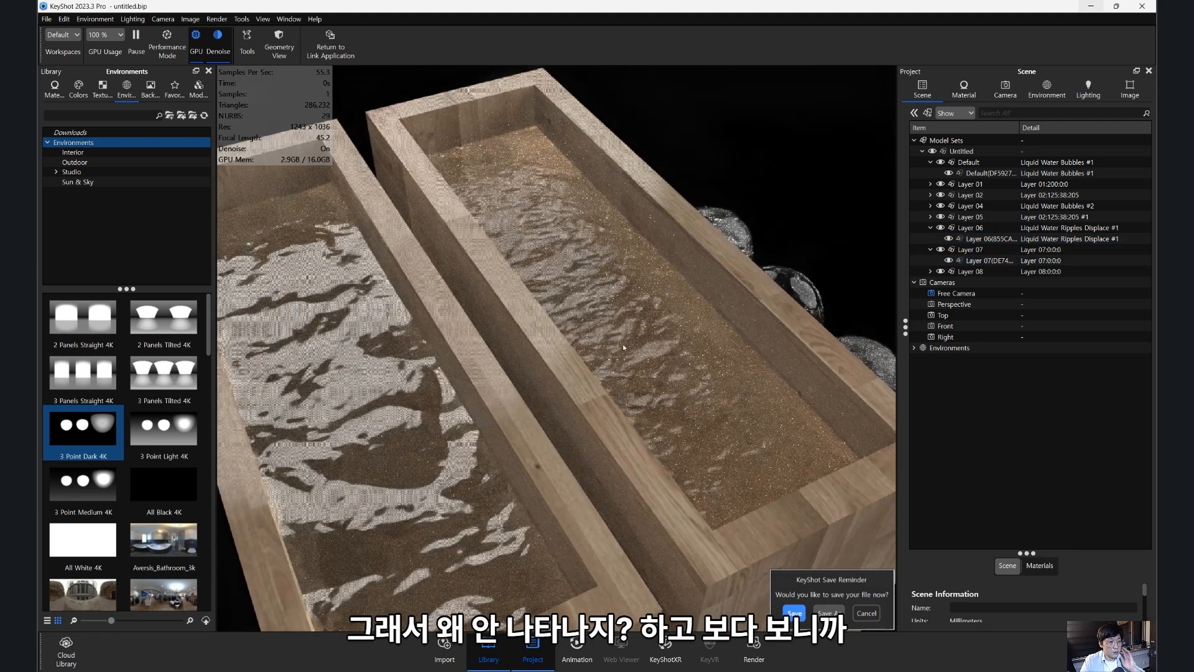
double_click(630, 344)
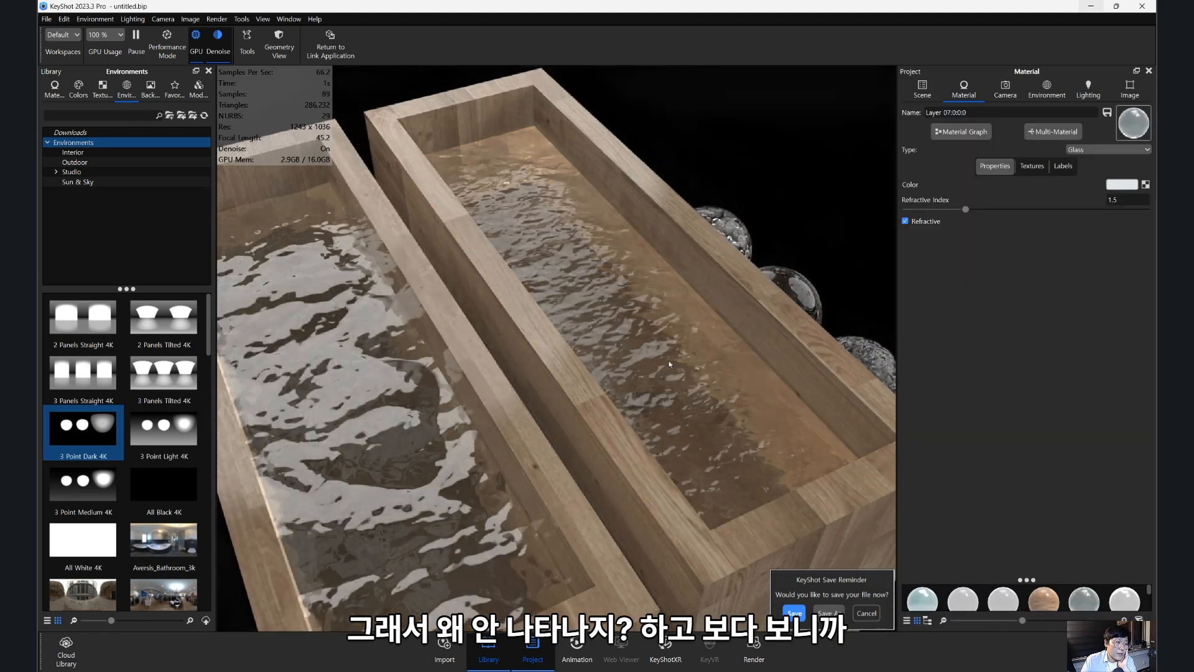
left_click(1089, 92)
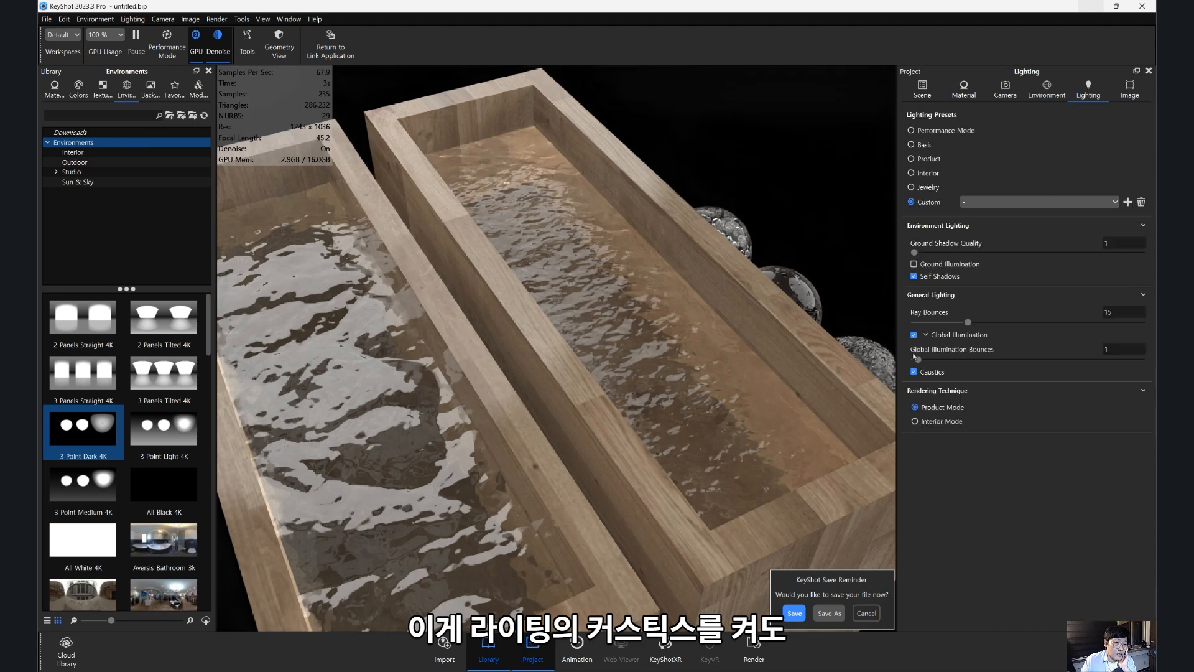
- Change the finely rippled water's material type from Glass to Liquid and set its transparency distance to 1000 mm
double_click(720, 378)
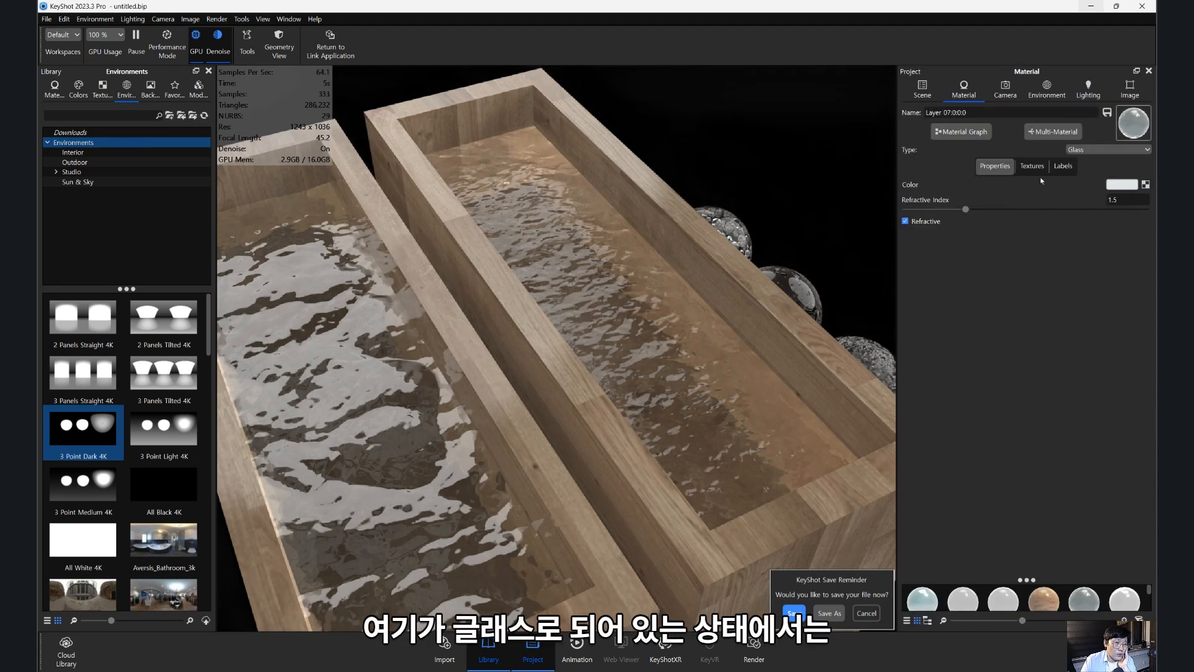
left_click(1093, 150)
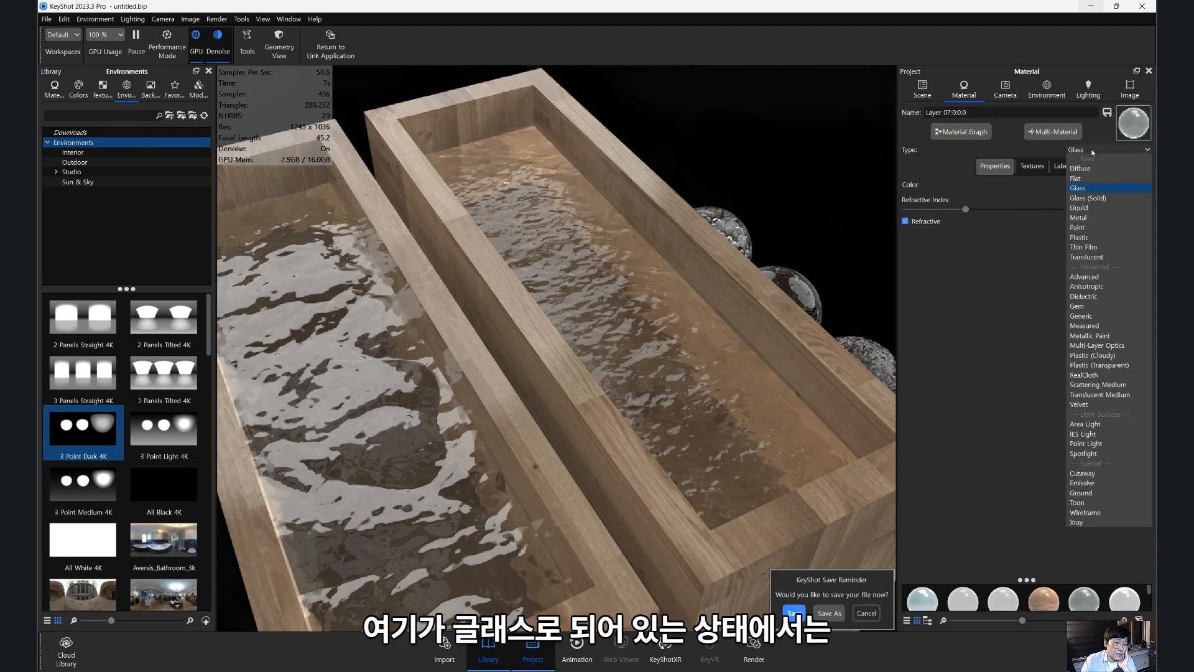
left_click(1092, 189)
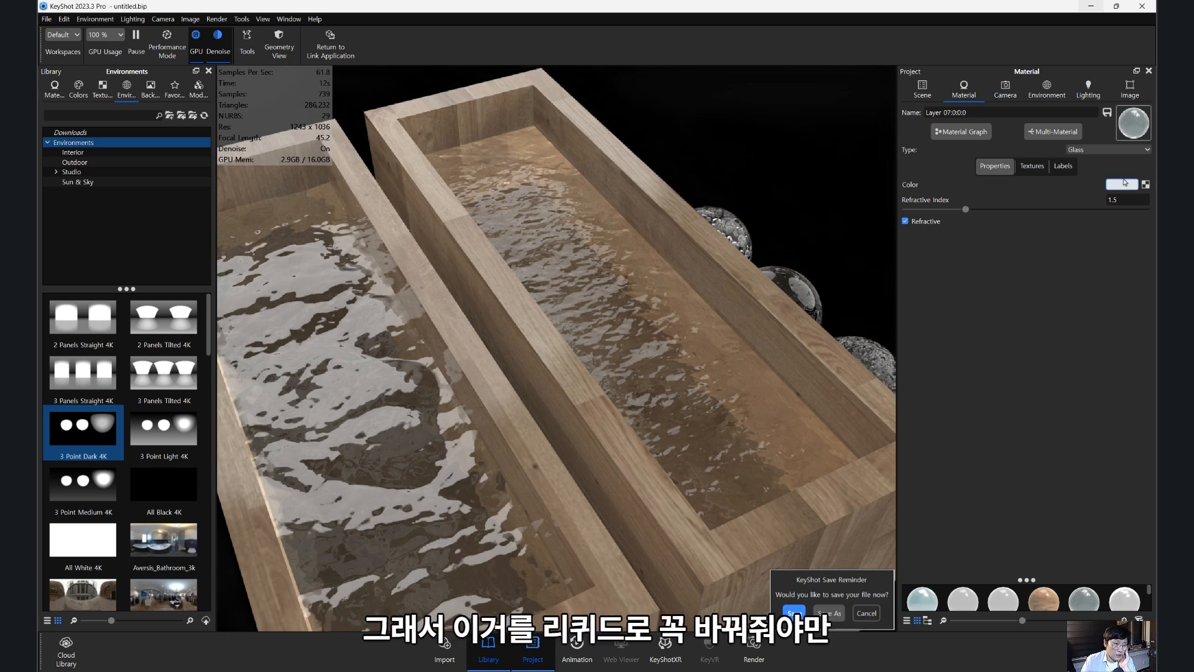
left_click(1095, 150)
left_click(1087, 209)
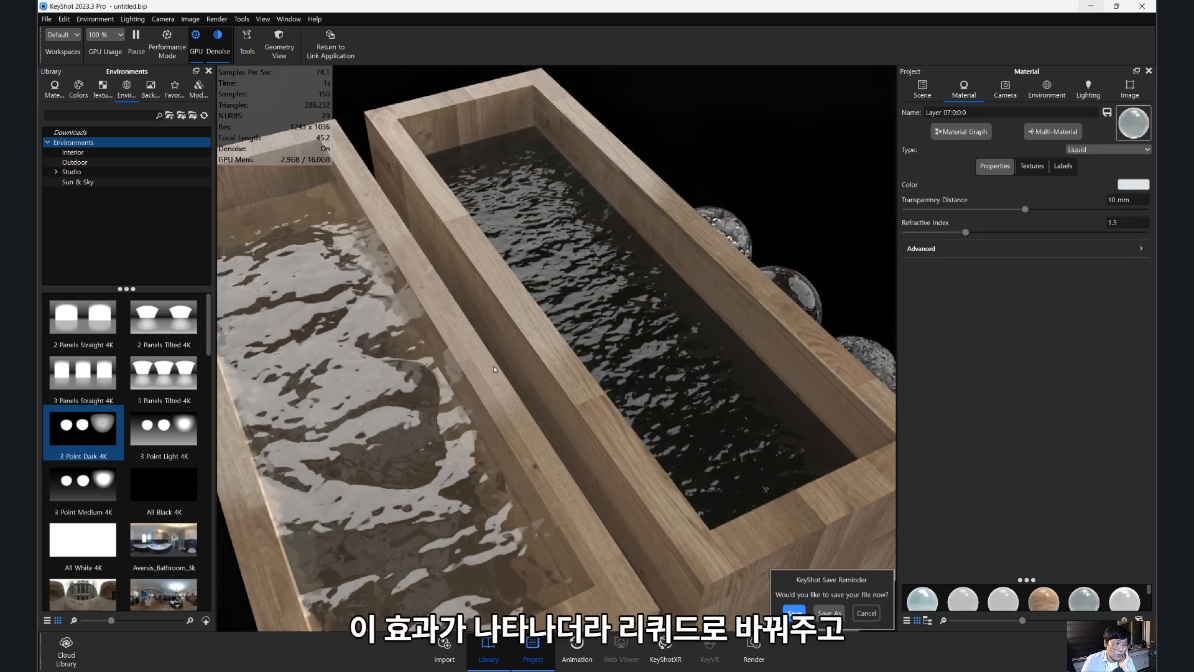
left_click_drag(494, 366, 581, 402)
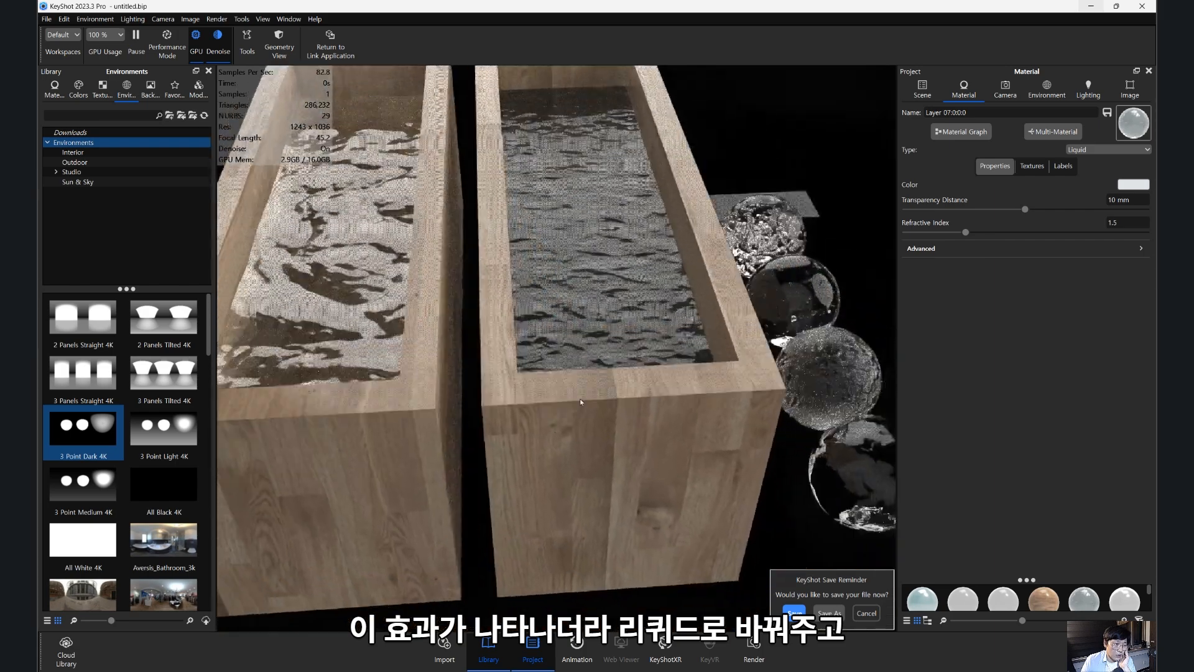
scroll(581, 402, "up", 8)
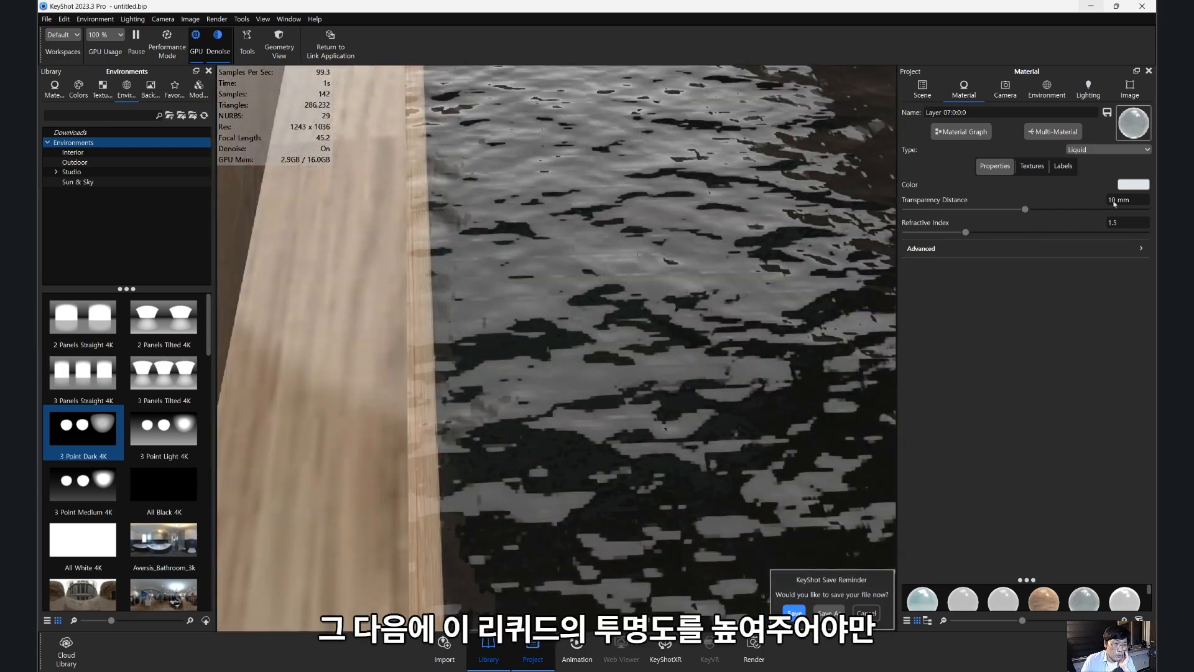
type("00")
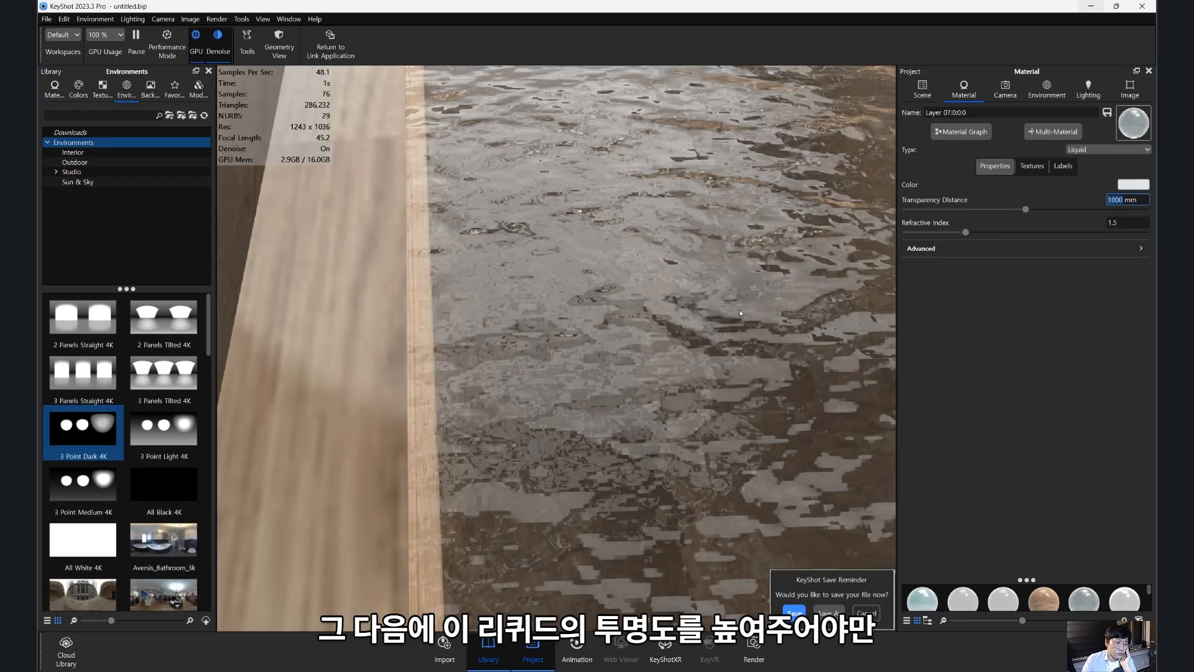
- Change the material type of the water with the larger waves to Liquid and set its transparency distance to 1000 mm
left_click_drag(622, 398, 639, 324)
scroll(672, 295, "down", 3)
scroll(672, 294, "up", 4)
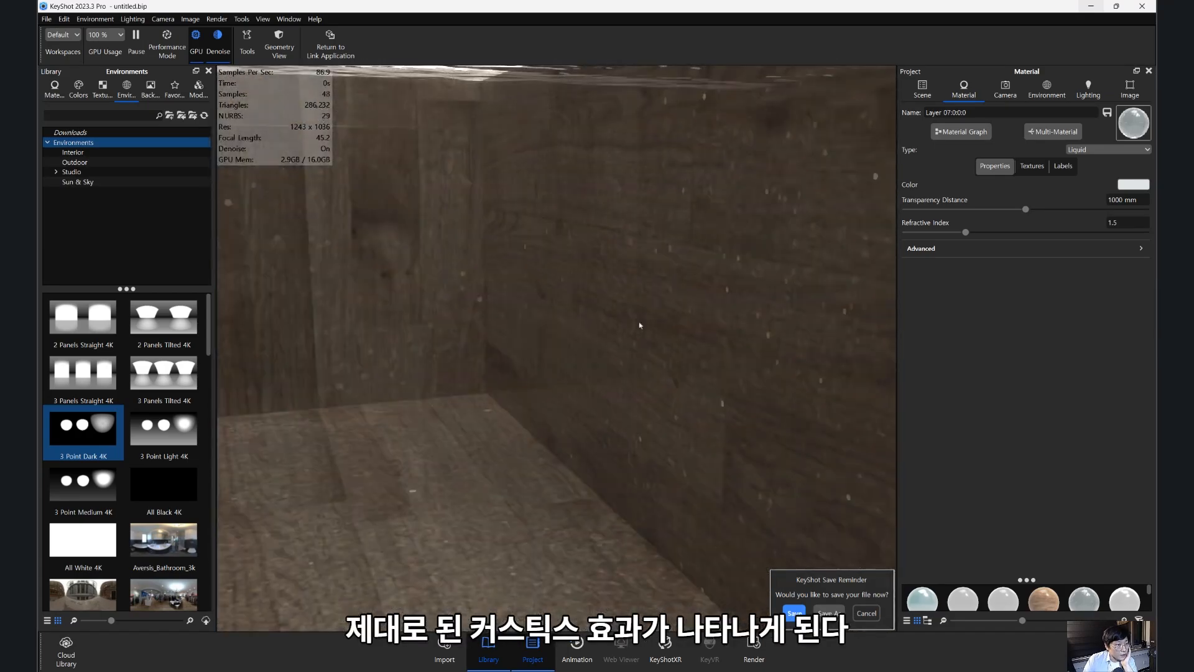
scroll(604, 341, "down", 8)
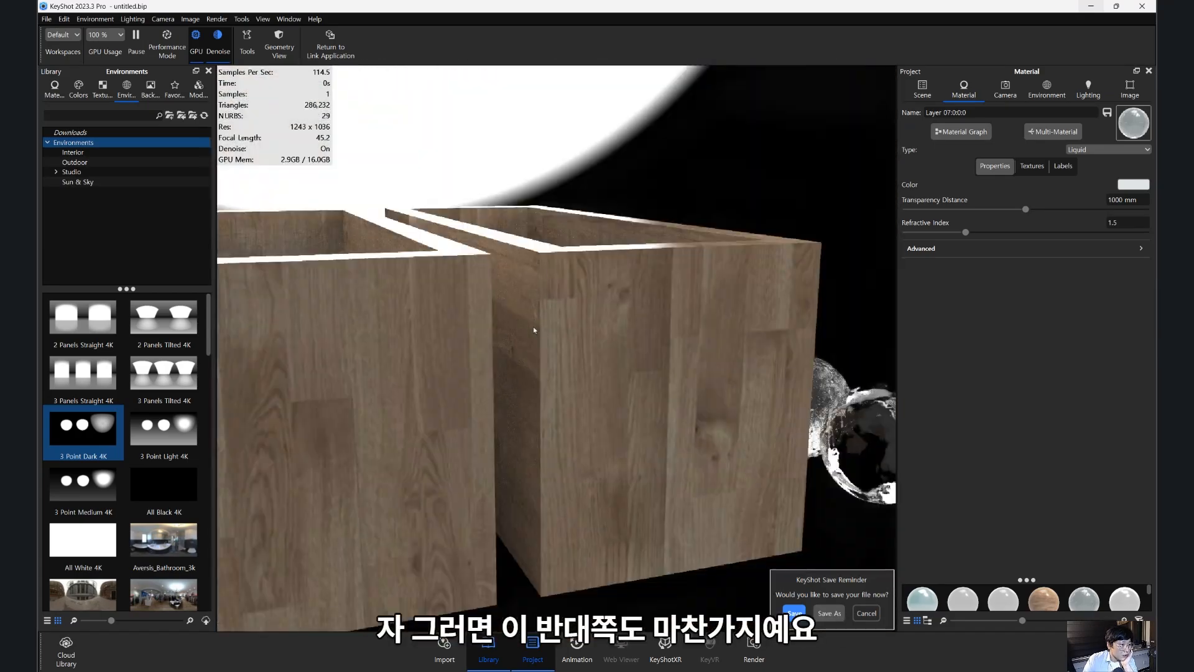
left_click_drag(510, 357, 580, 361)
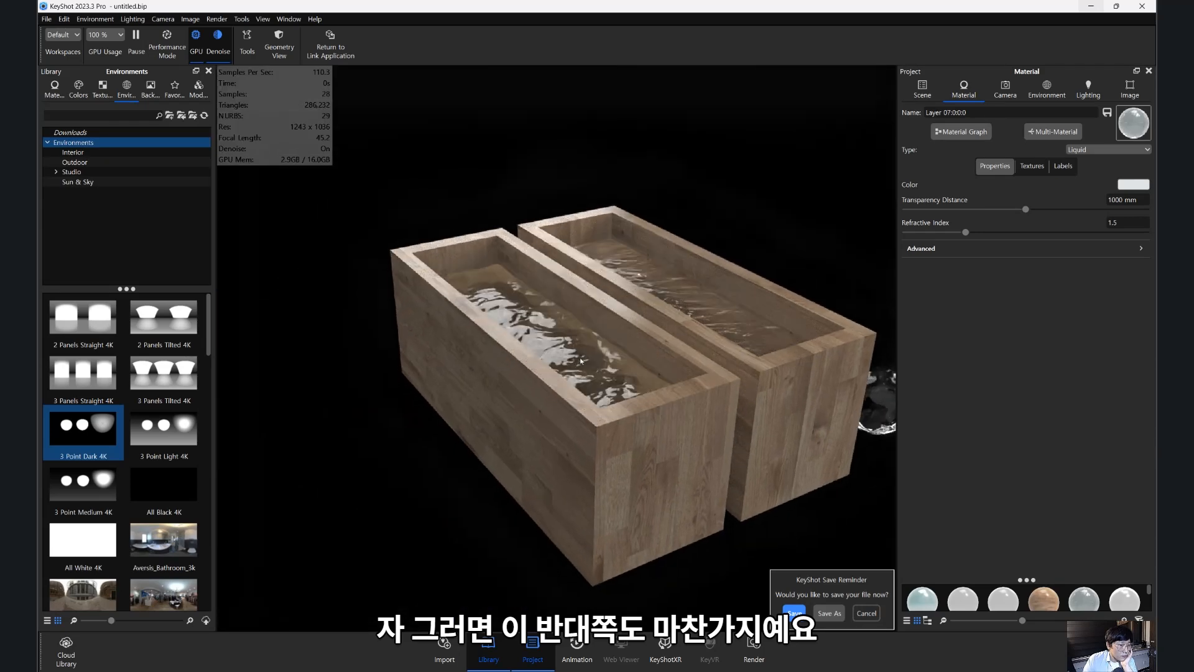
double_click(699, 303)
left_click(1074, 151)
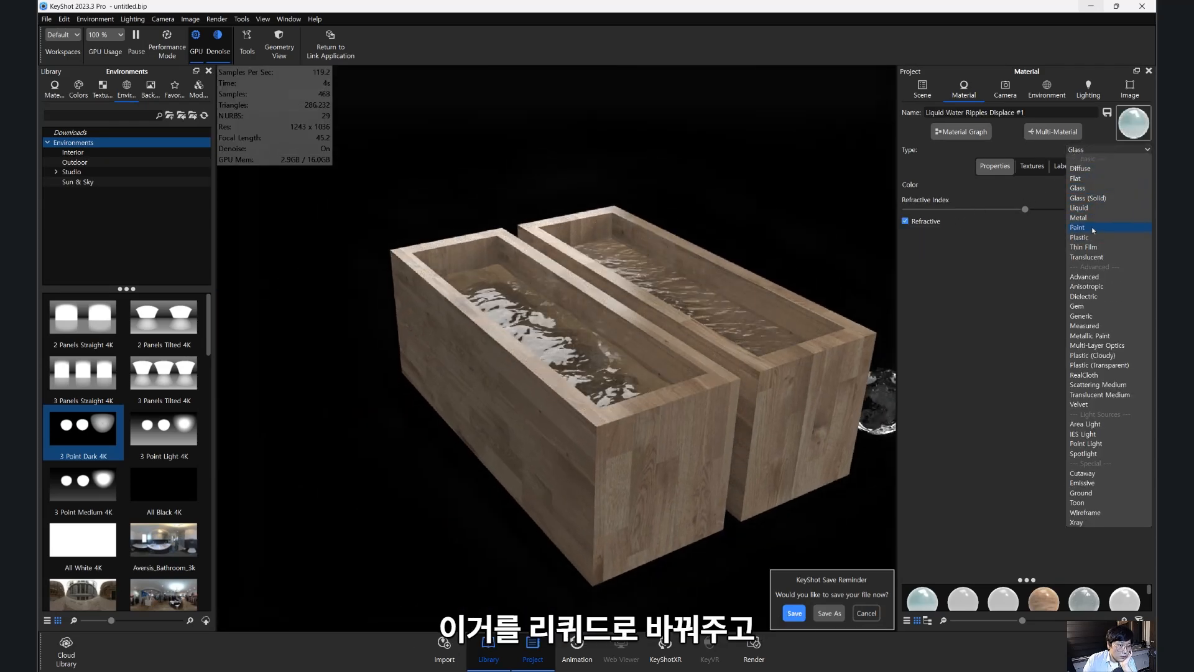
left_click(1082, 207)
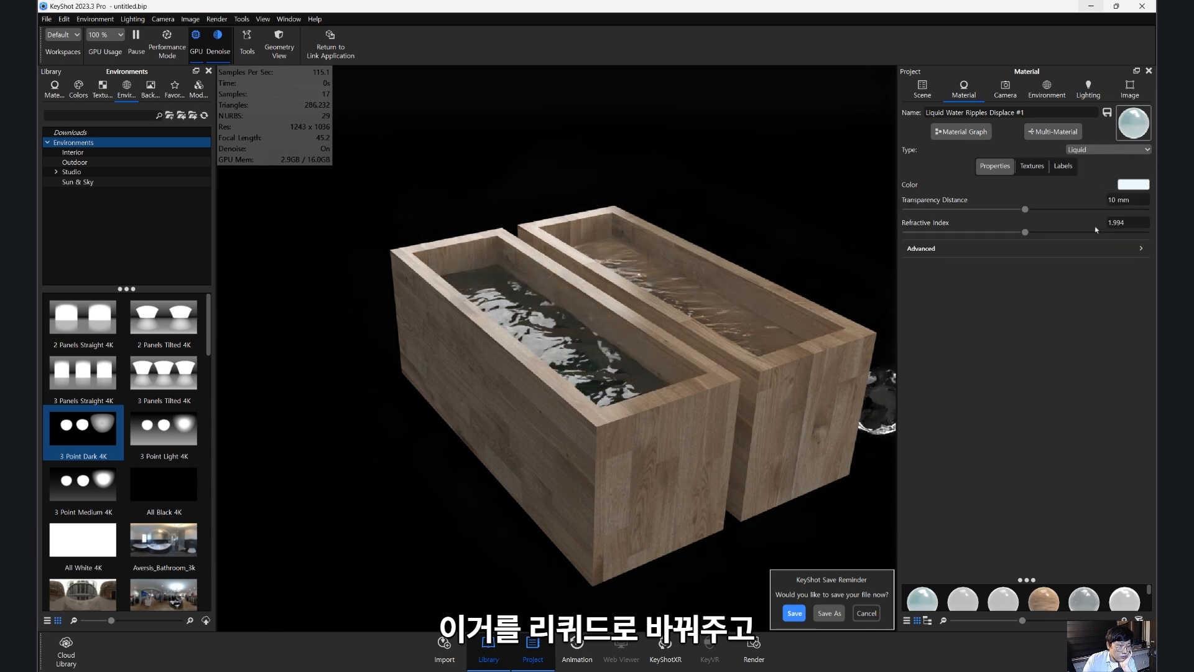
left_click(1116, 202)
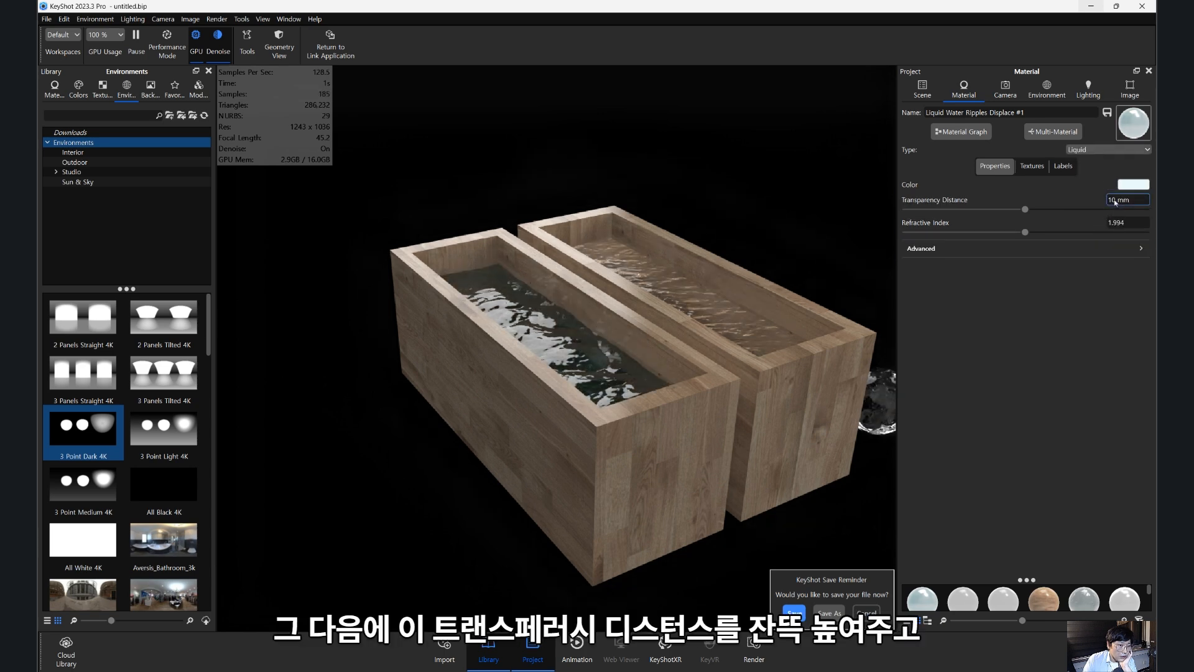
type("00")
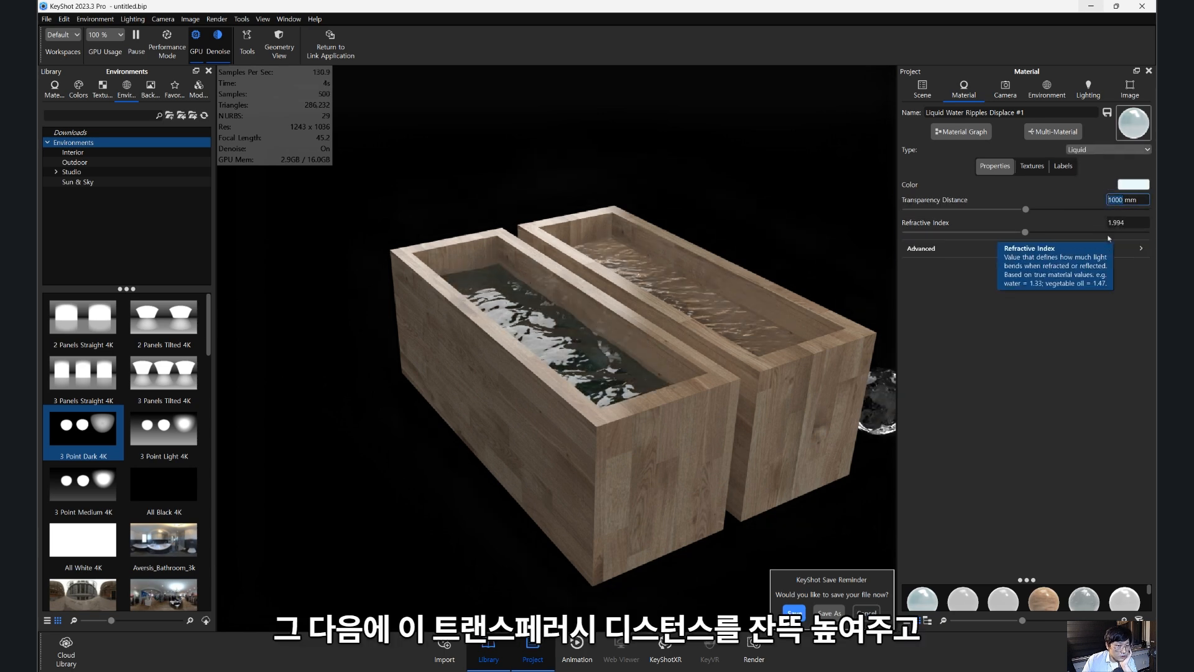
key("Return")
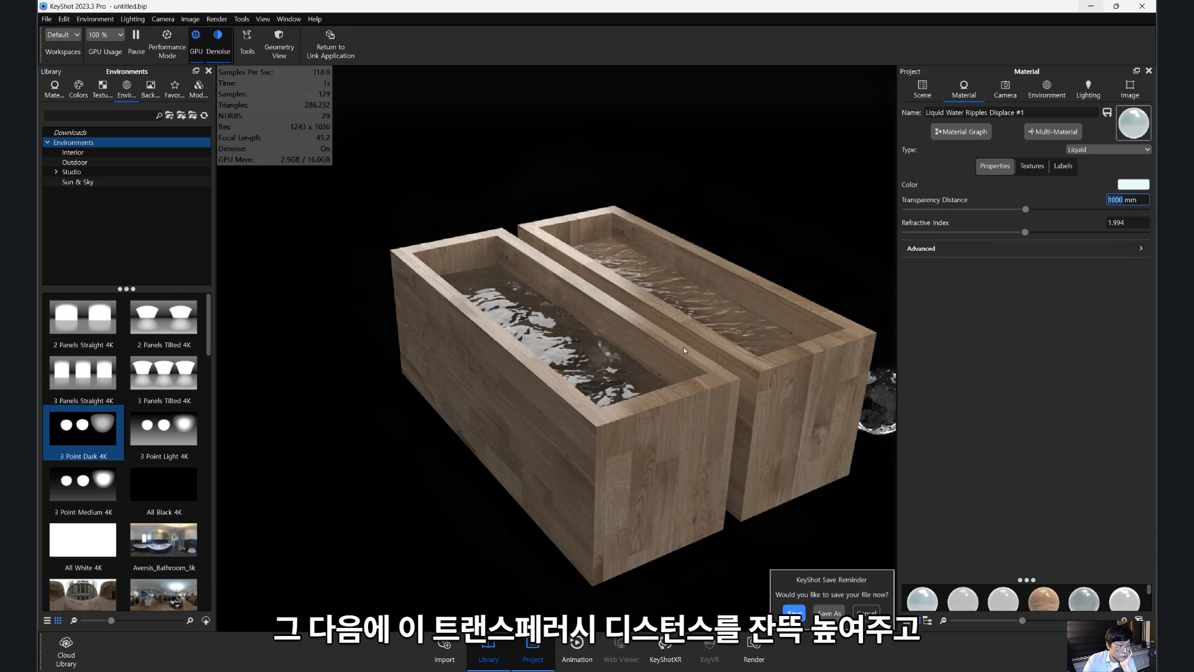
- Examine the inner walls and floor beneath the larger-wave liquid water for caustics, and compare both trays from outside
left_click_drag(684, 347, 629, 438)
scroll(629, 438, "up", 10)
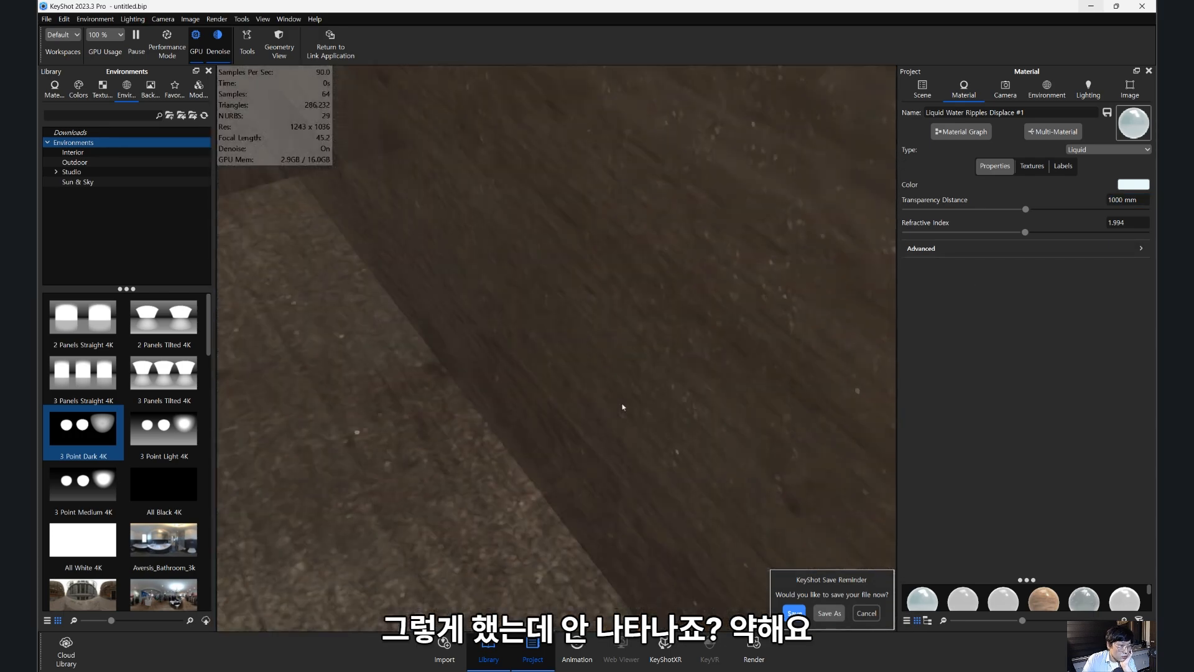
scroll(625, 350, "down", 3)
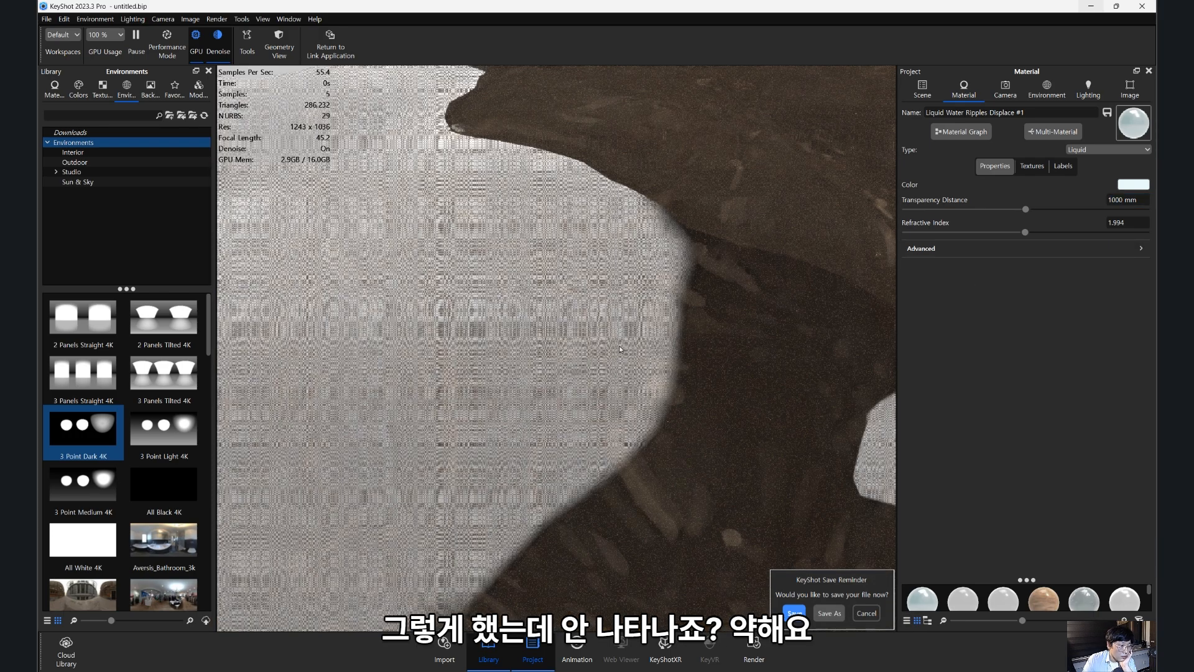
scroll(464, 371, "up", 4)
scroll(474, 427, "up", 2)
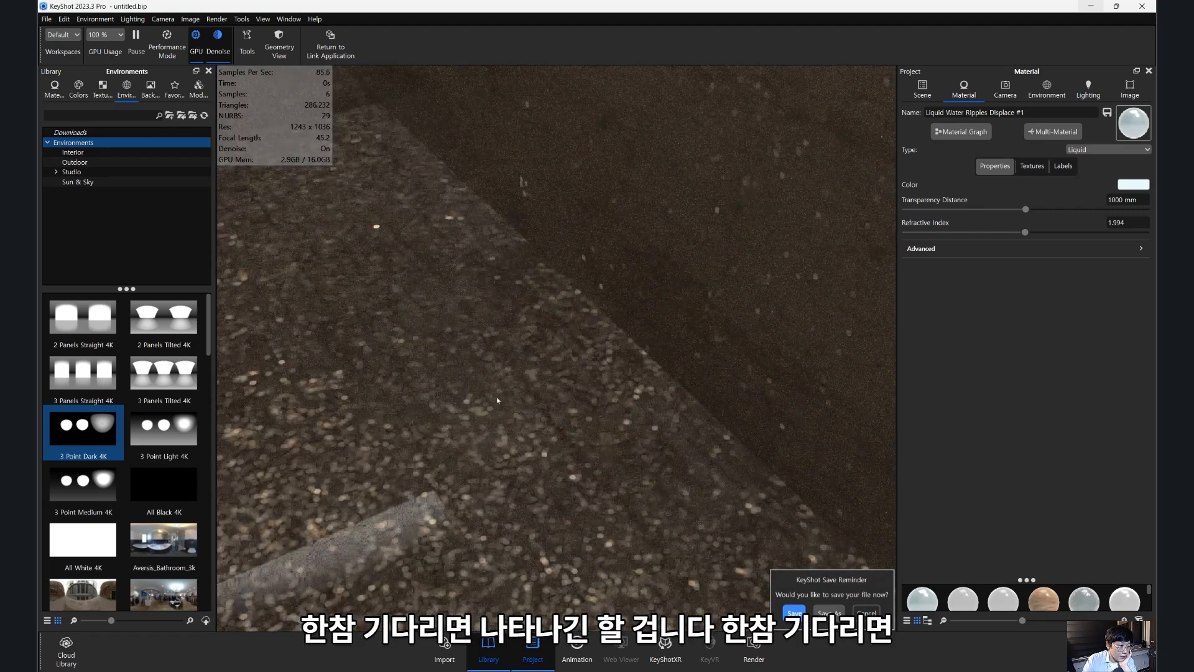
scroll(450, 399, "down", 8)
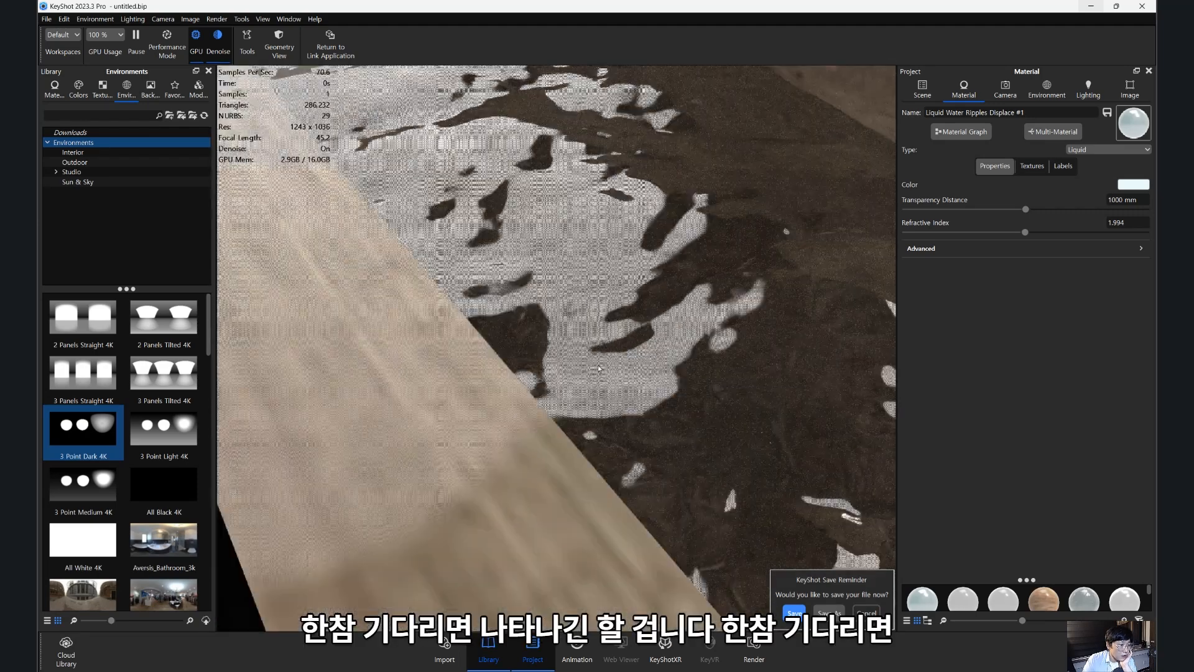
left_click_drag(485, 379, 547, 372)
scroll(547, 372, "up", 2)
scroll(547, 372, "up", 1)
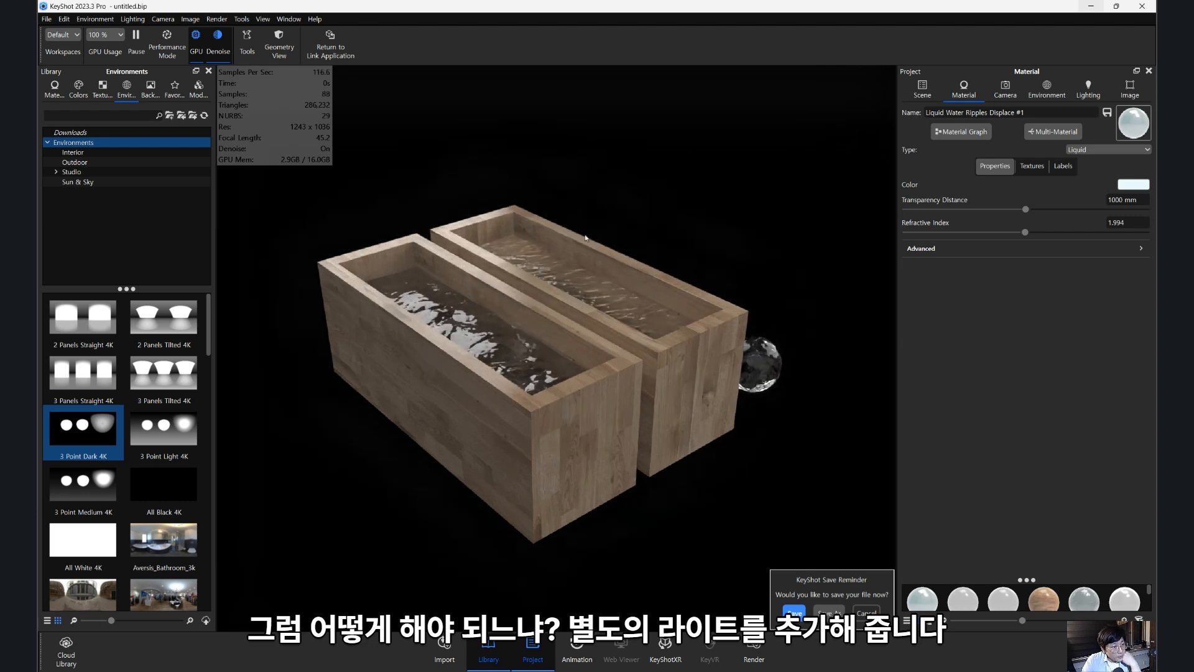
- Add a plane geometry to the scene to serve as a separate light source
left_click(922, 93)
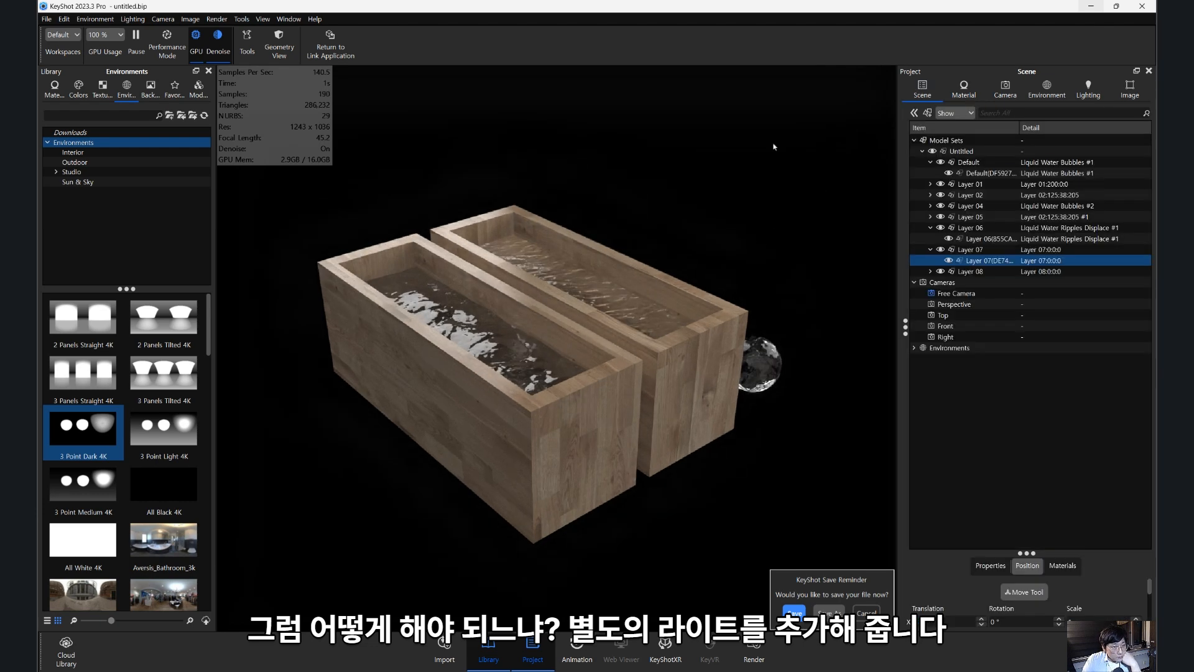
left_click(133, 19)
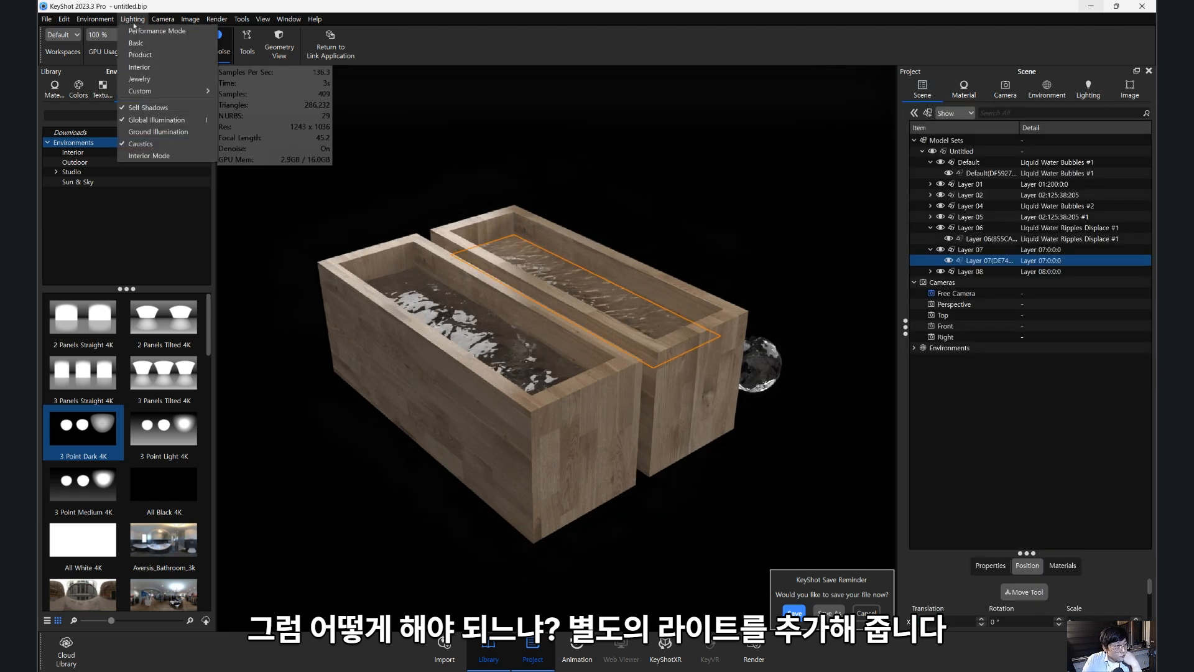
left_click(65, 19)
mouse_move(93, 59)
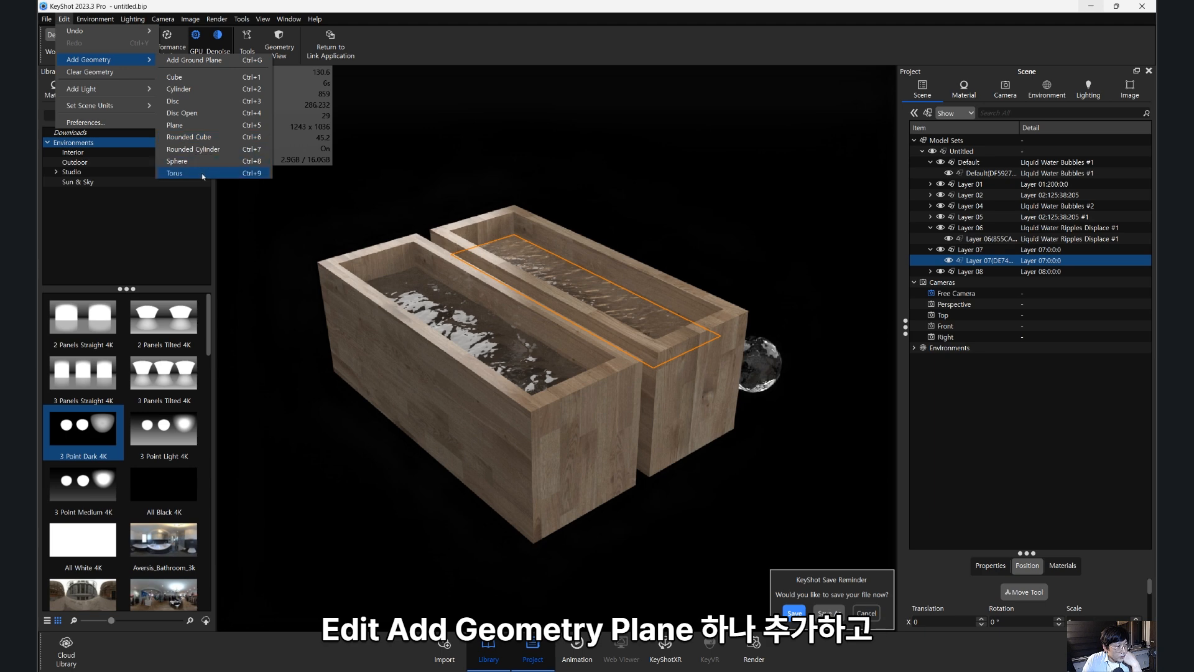
left_click(199, 123)
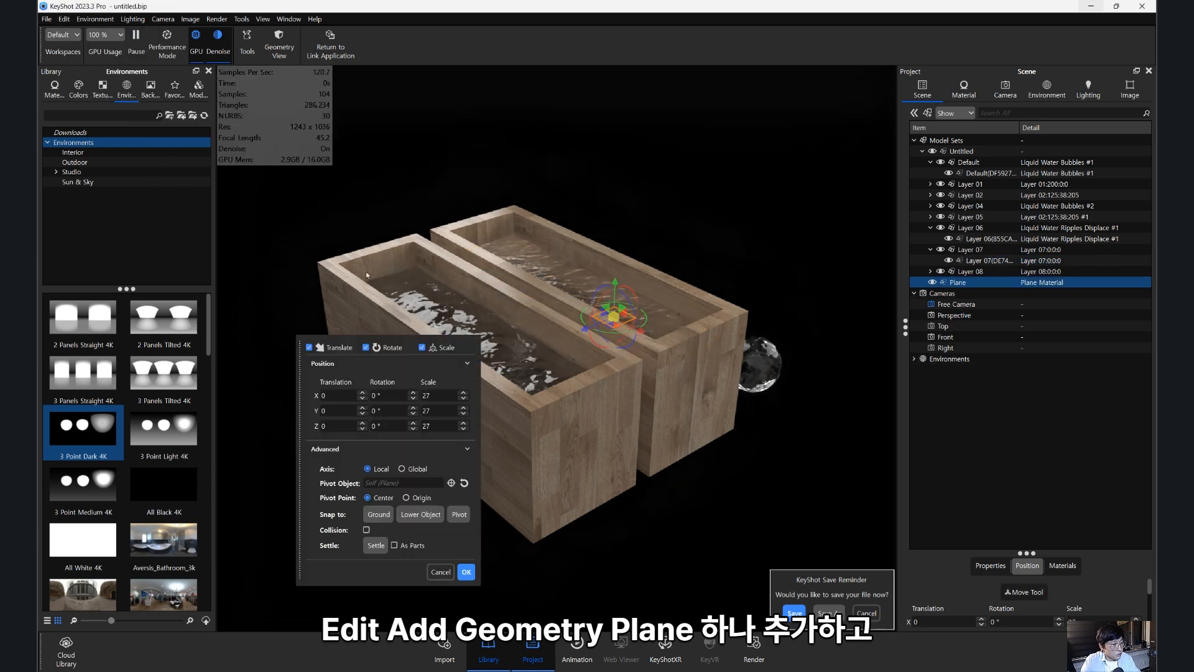
- Move the plane up above one end of the trays and tilt it about 52° around Z toward the water
left_click_drag(613, 288, 520, 143)
left_click_drag(501, 203, 480, 312)
left_click_drag(456, 213, 452, 177)
left_click_drag(461, 247, 448, 195)
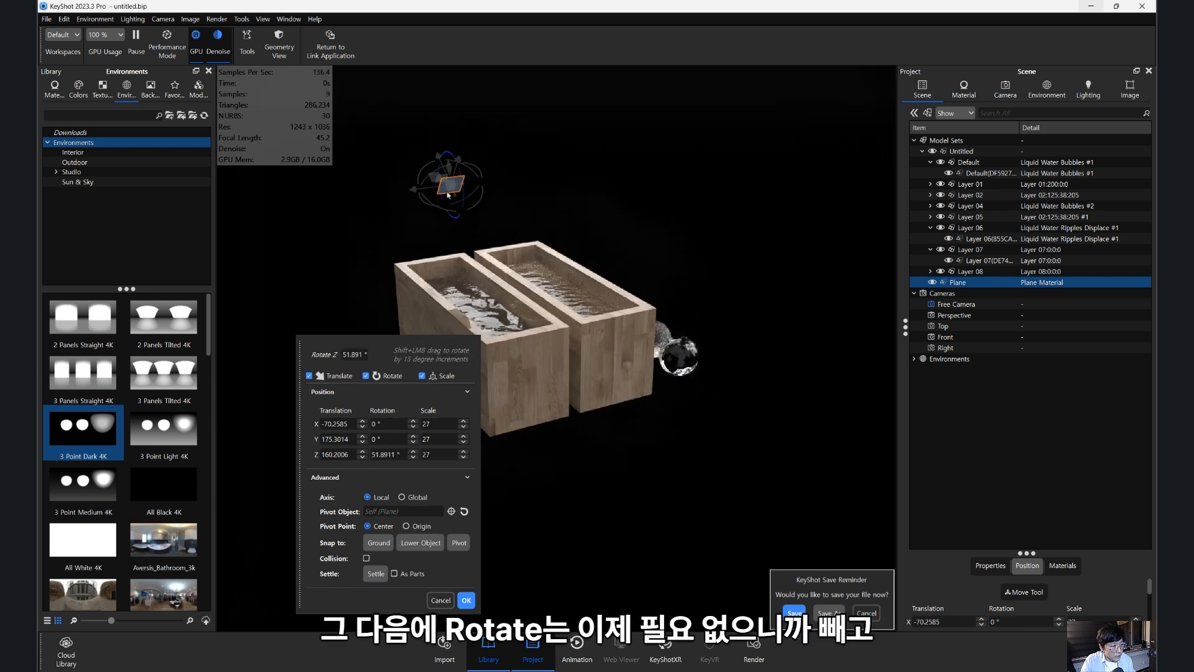
- Disable the plane's rotation handles and stretch it along Z into a long strip spanning both trays
scroll(452, 229, "up", 3)
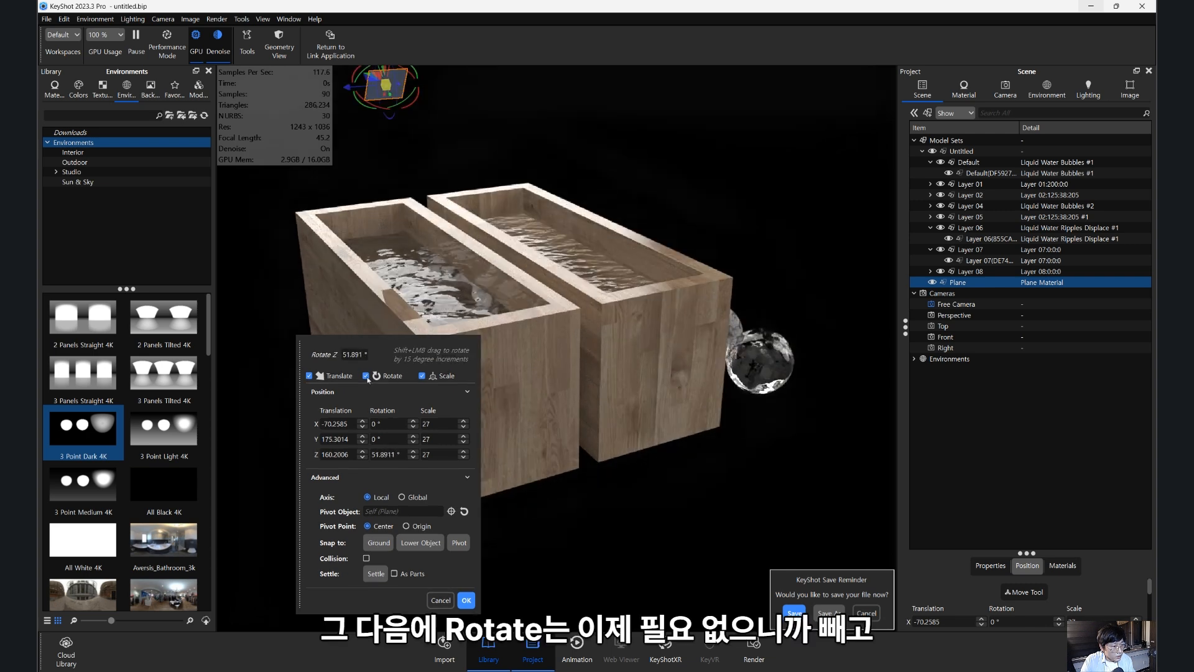
left_click_drag(459, 222, 479, 256)
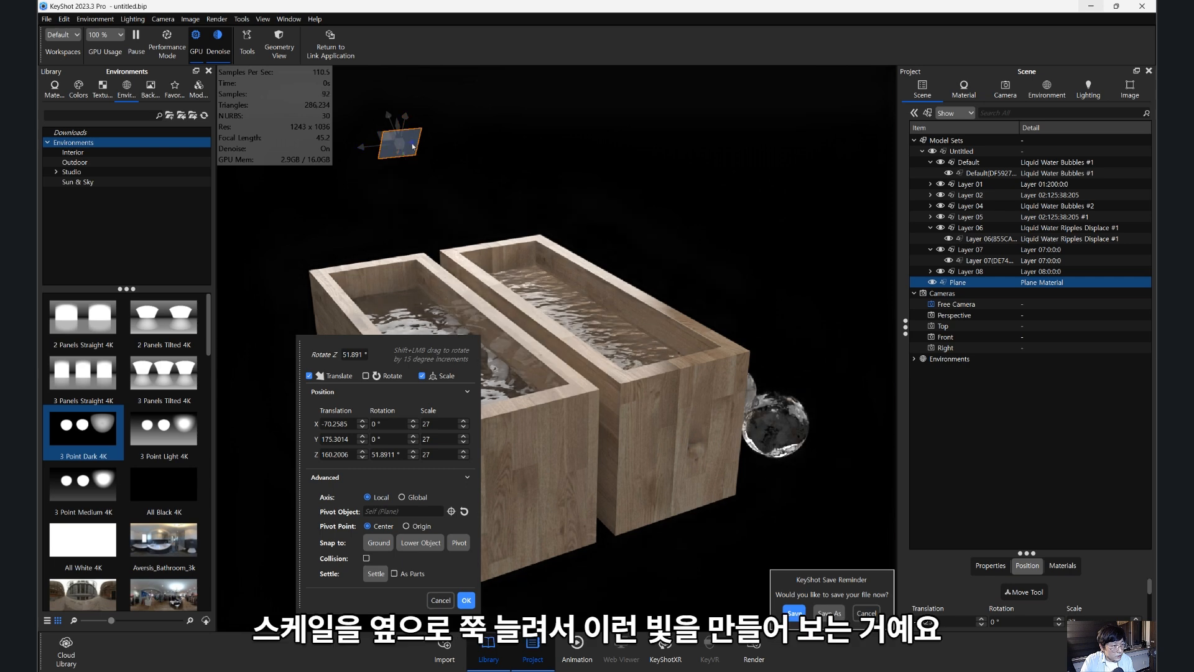
left_click_drag(406, 161, 517, 140)
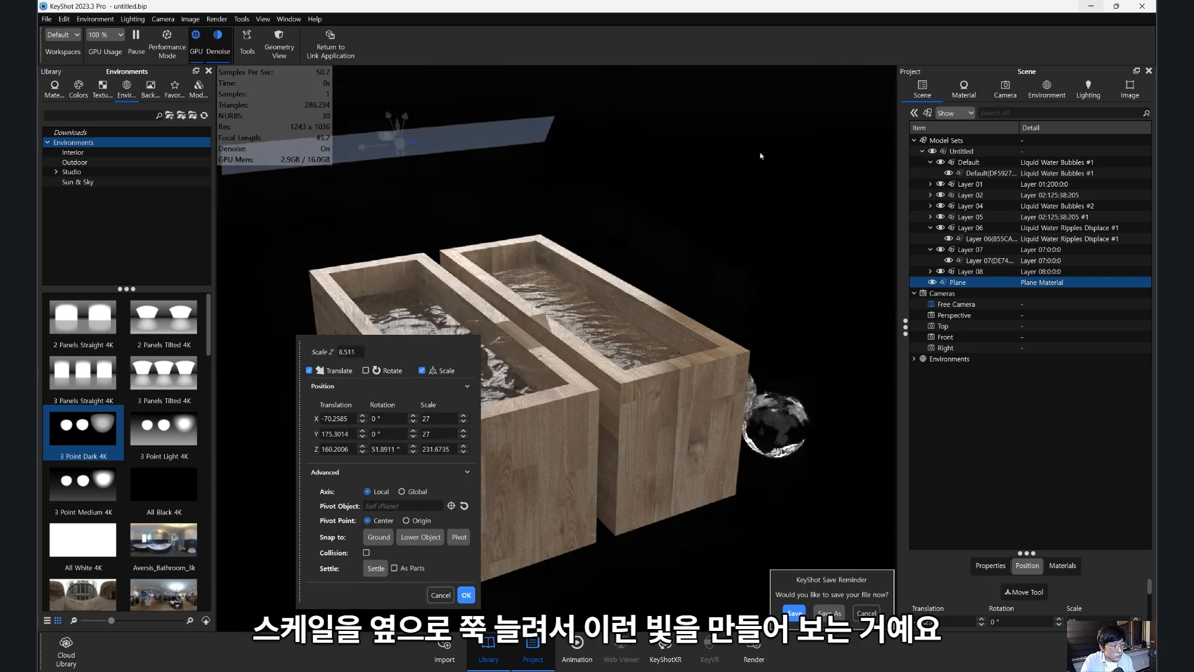
left_click(466, 595)
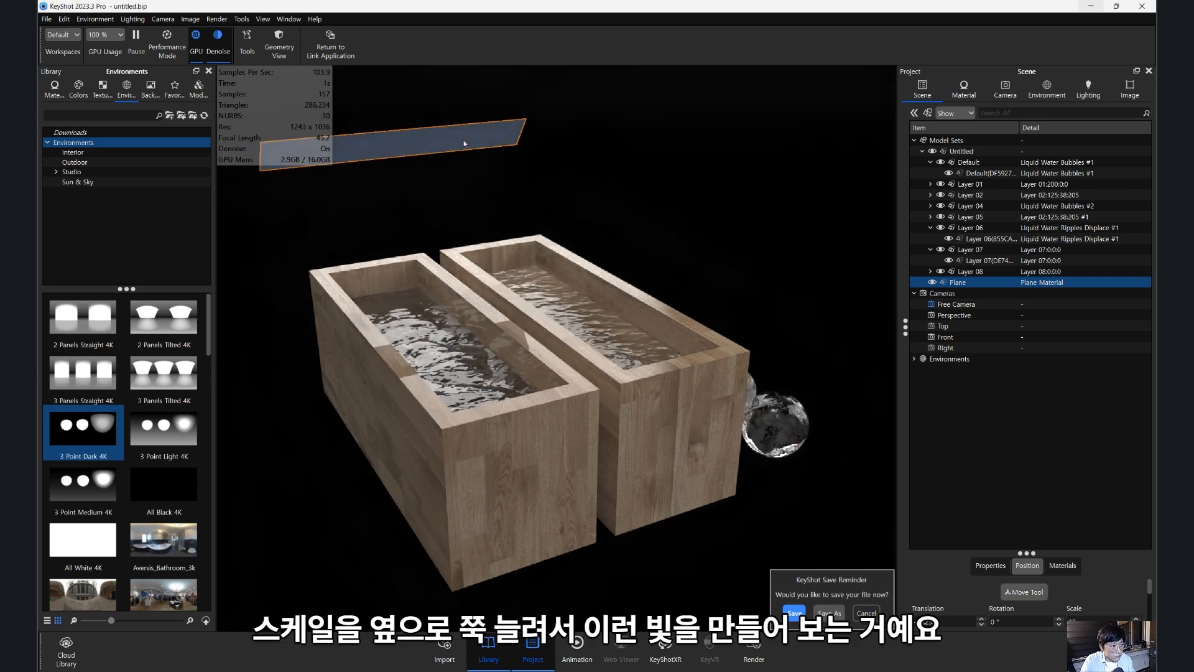
- Change the strip plane's material type to Area Light and set its power to 1 Watt
double_click(495, 149)
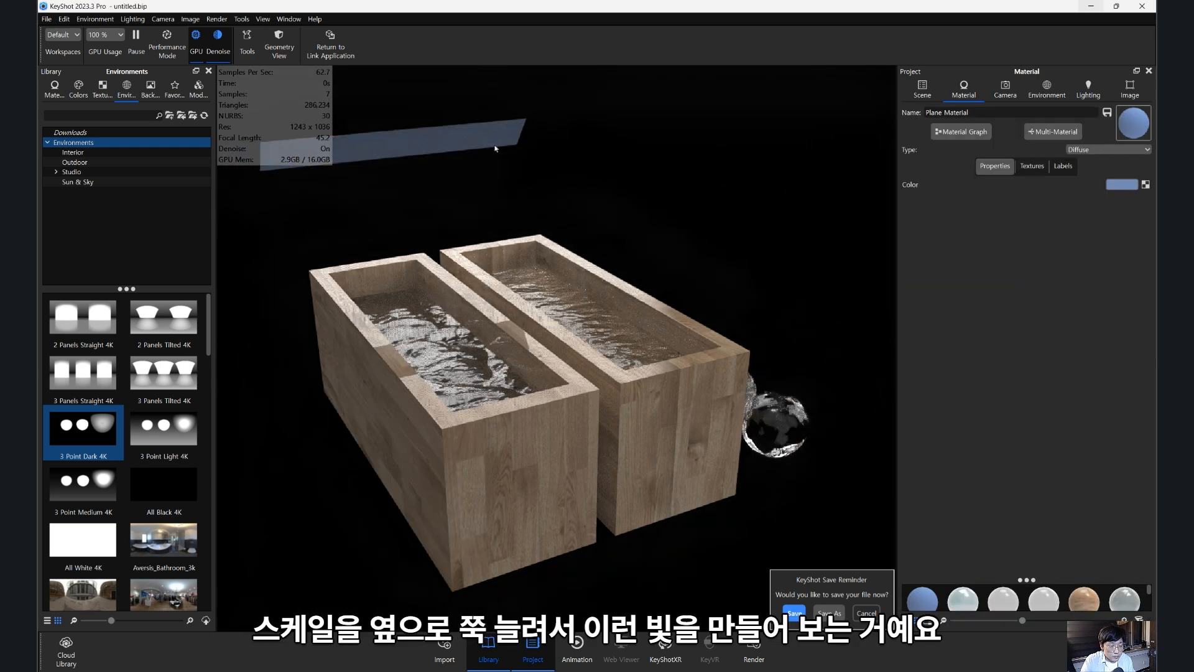
left_click(1108, 150)
left_click(1105, 424)
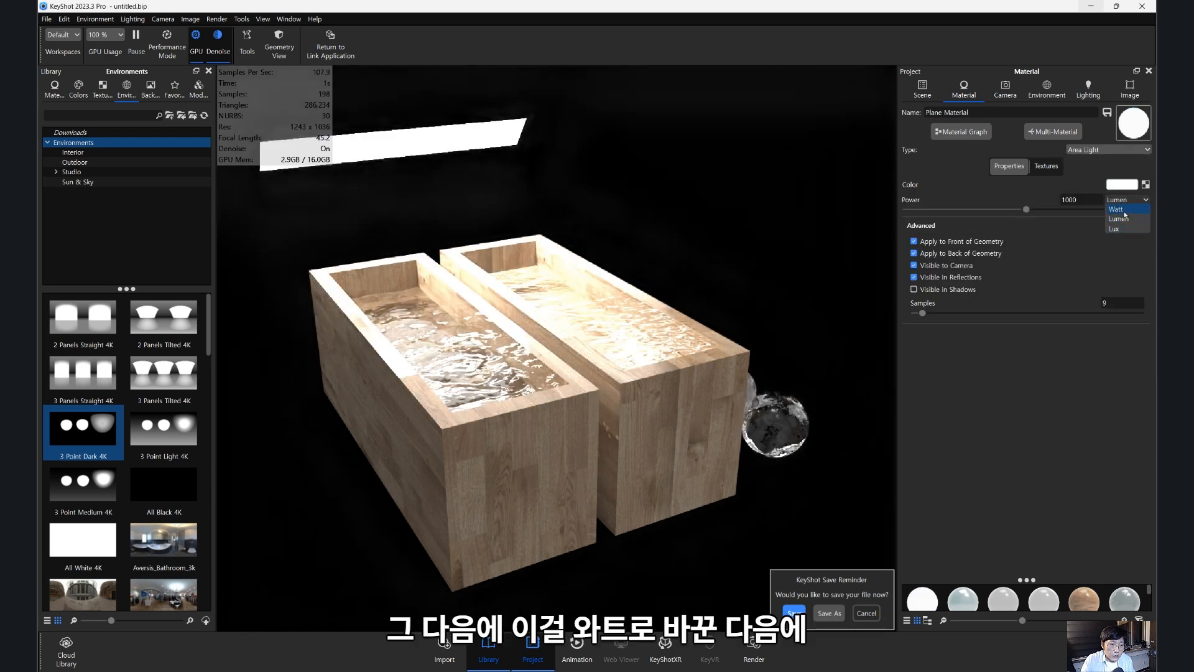
left_click(1124, 212)
type("1")
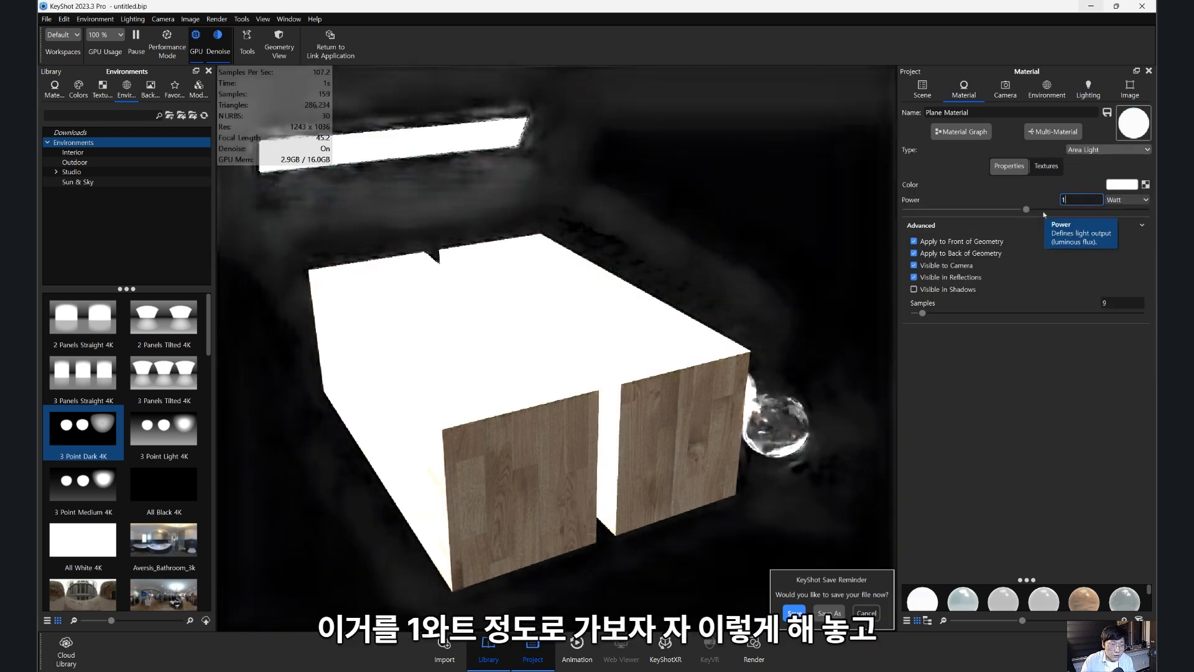
key("Return")
- Check the lit water in both trays, and hide the wooden tray around the finely rippled water
left_click_drag(684, 350, 732, 321)
scroll(732, 321, "down", 2)
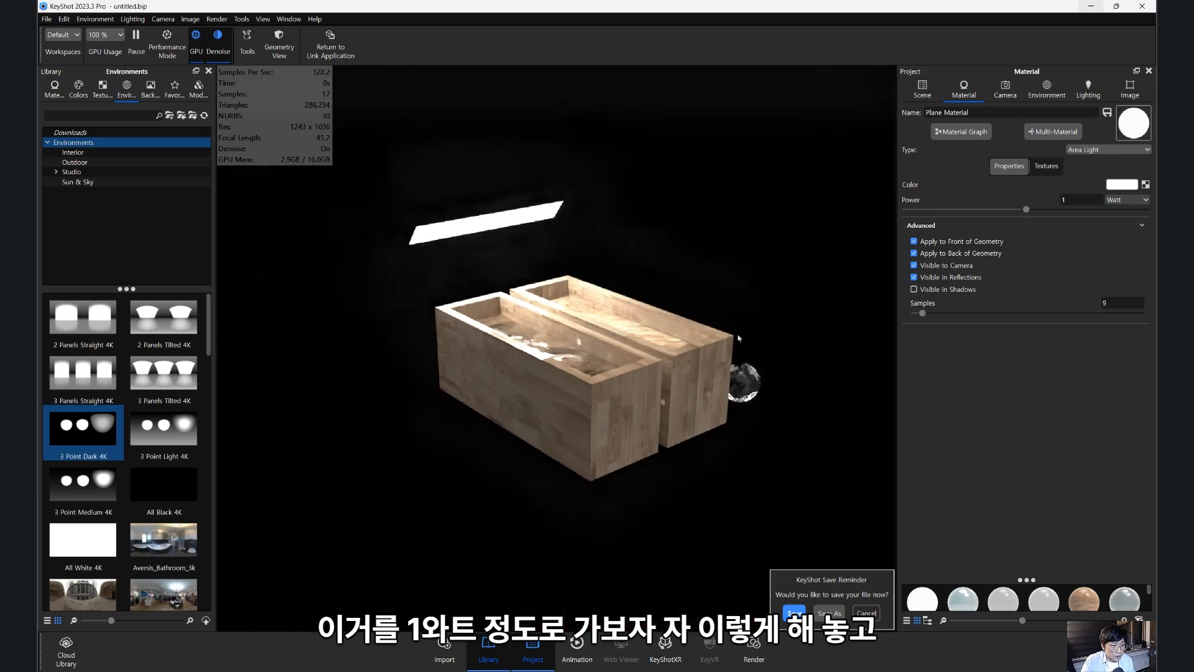
scroll(473, 346, "up", 6)
left_click_drag(473, 345, 547, 373)
double_click(548, 373)
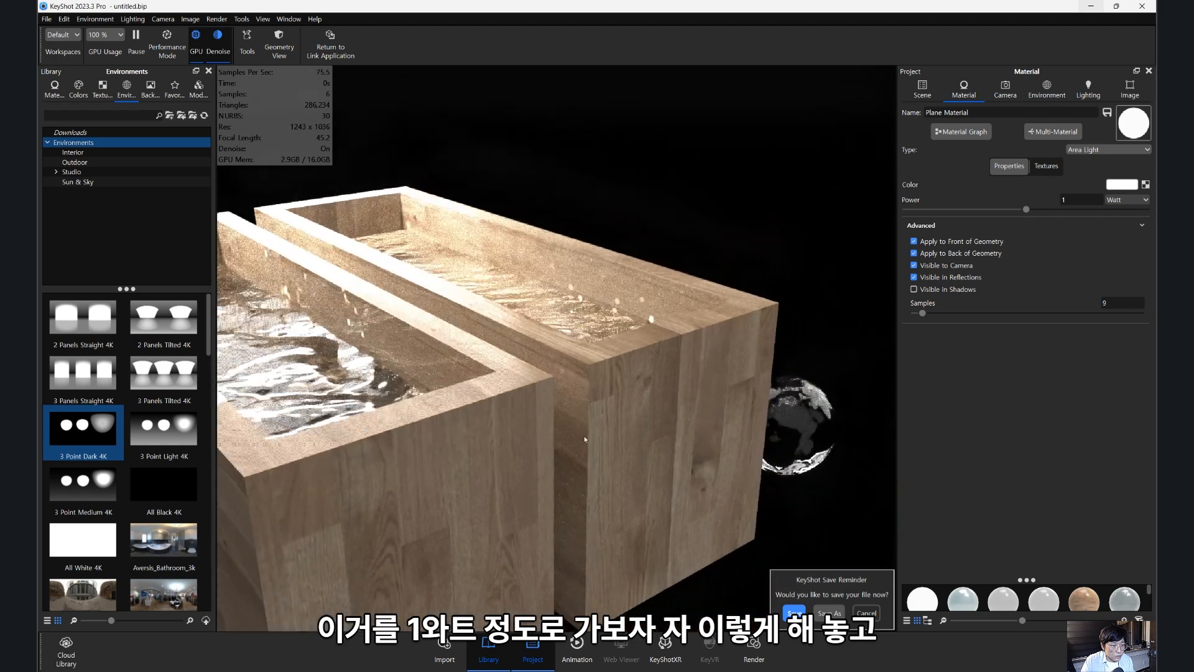
left_click(918, 93)
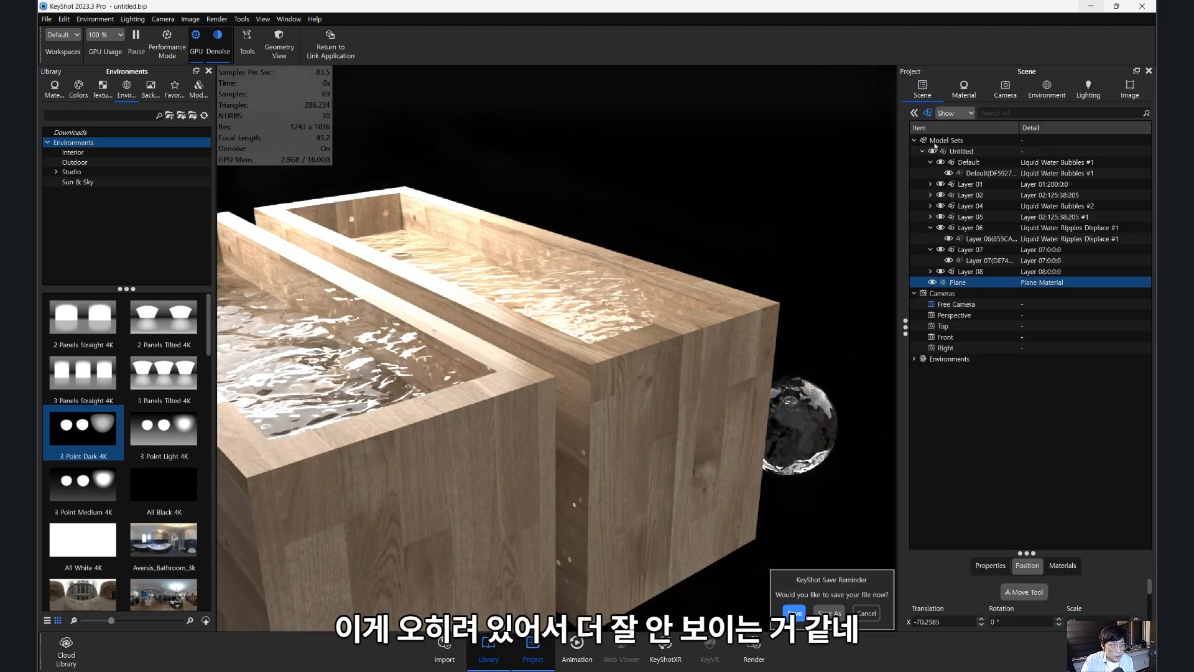
left_click(746, 350)
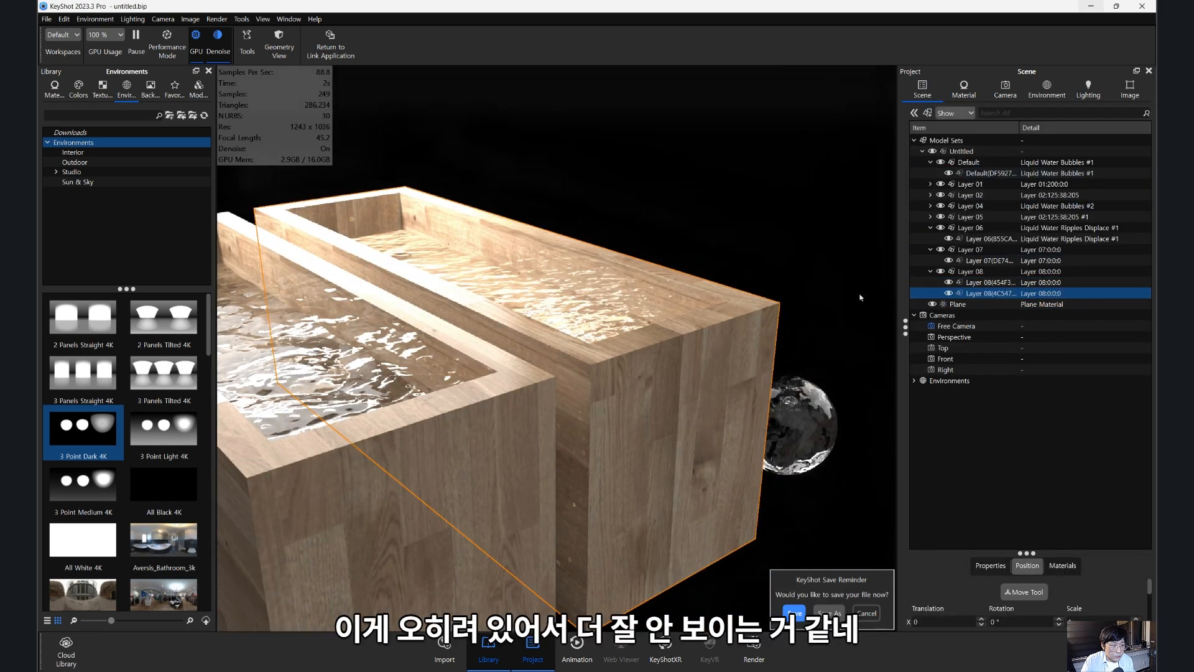
left_click(948, 294)
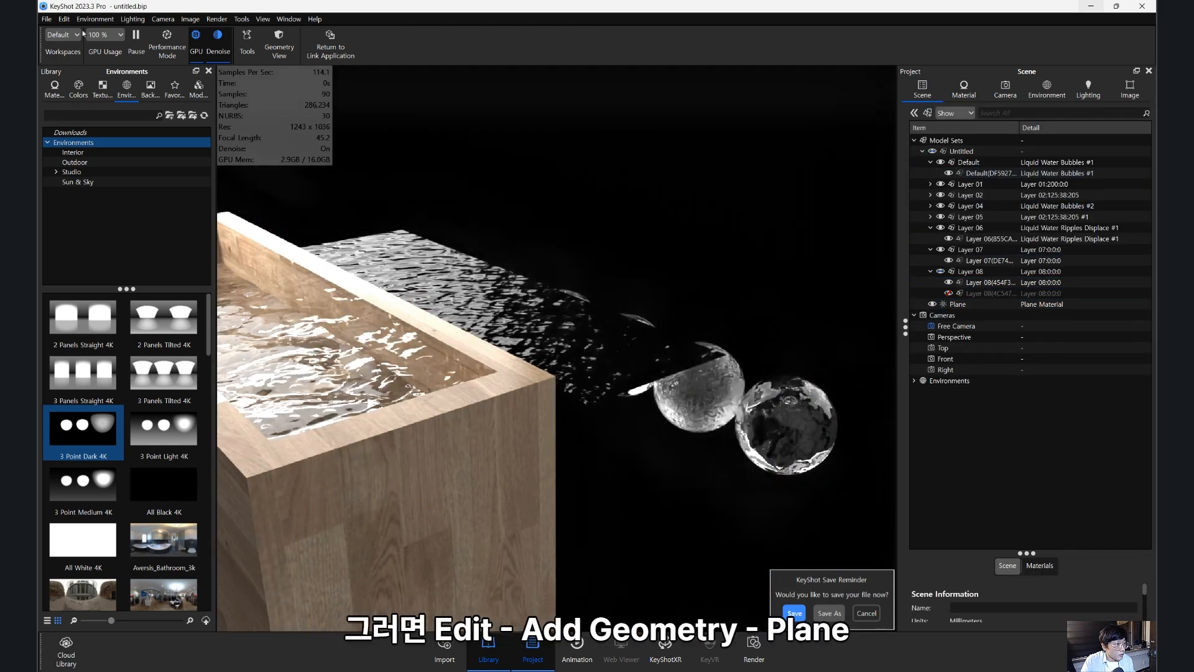
- Add a second plane as a floor and scale it up uniformly to about 530.6
left_click(64, 19)
mouse_move(68, 57)
left_click(254, 155)
left_click_drag(564, 367, 652, 364)
scroll(652, 364, "up", 5)
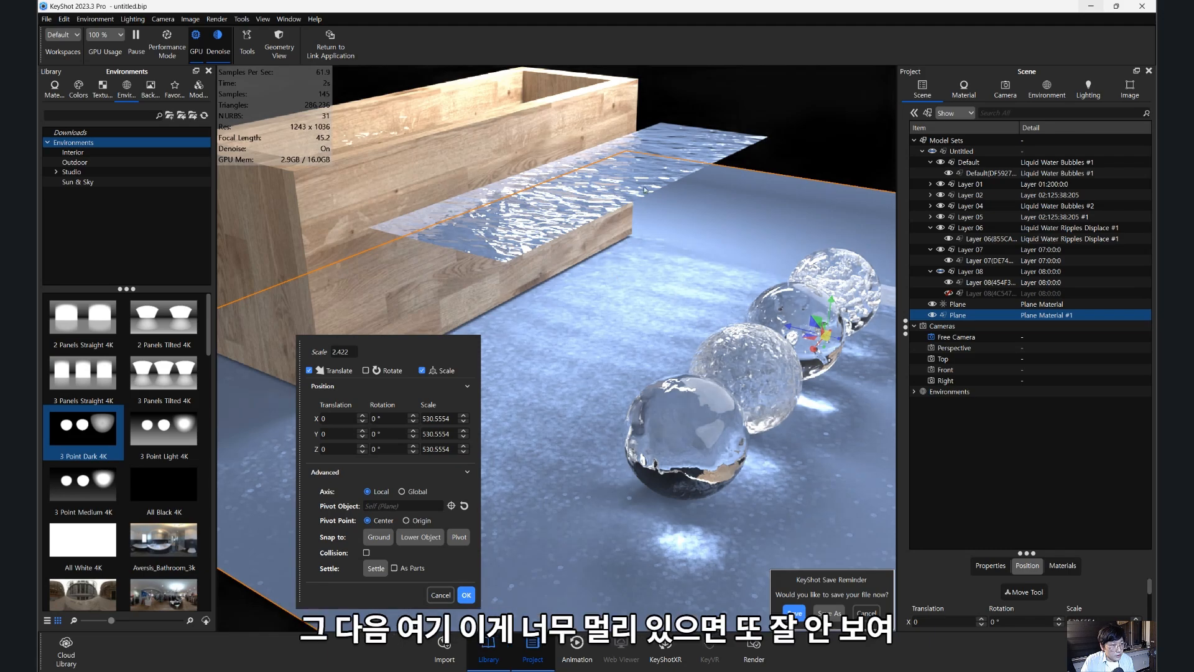
- Raise the floor plane to about 43.3 in Y, just beneath the water, and give it the tray's wood material
scroll(693, 331, "up", 1)
scroll(693, 331, "down", 1)
left_click_drag(779, 317, 849, 230)
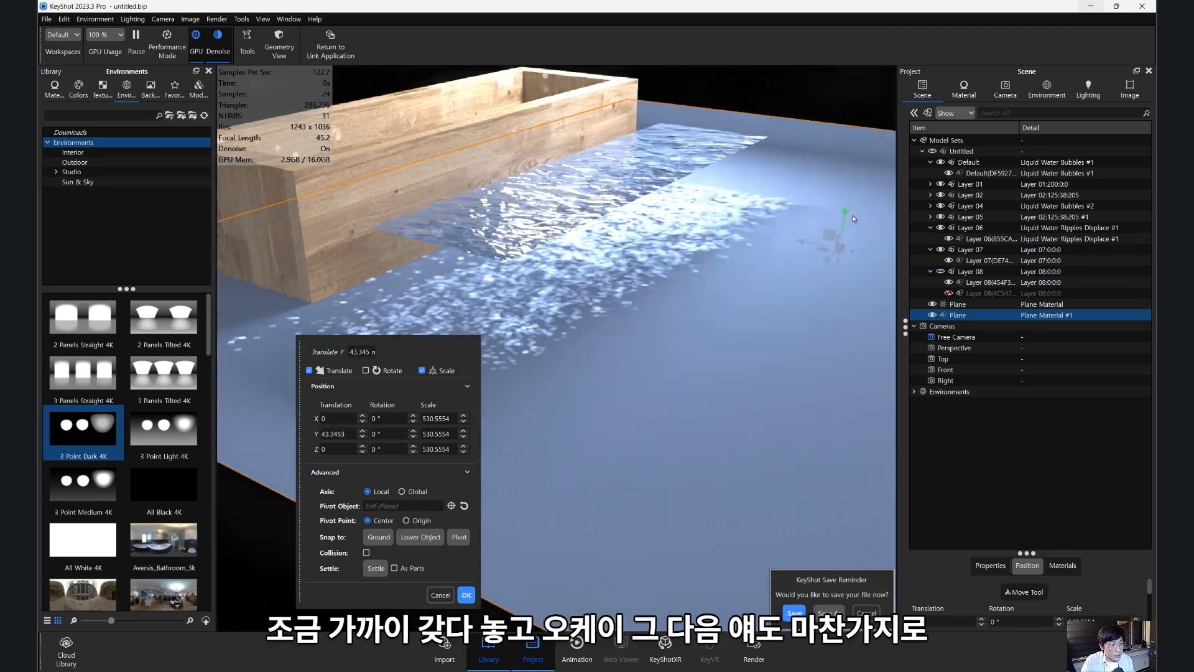
left_click(466, 595)
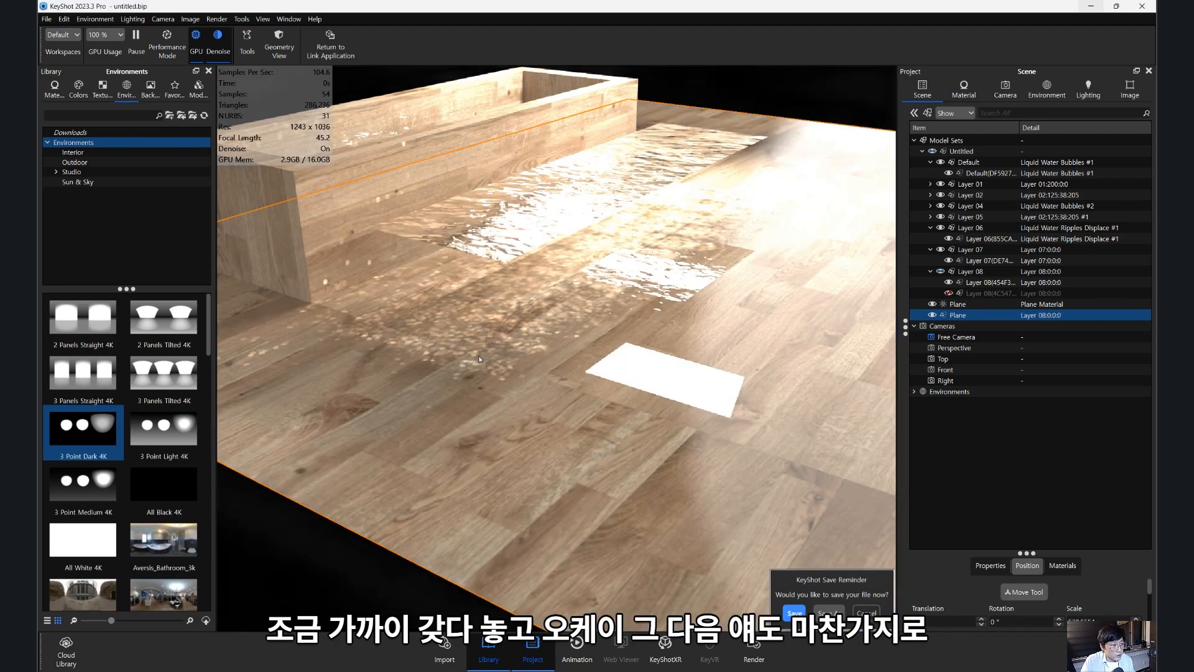
- Hide the remaining wooden tray so both water surfaces sit openly above the wooden floor
left_click_drag(467, 353, 401, 407)
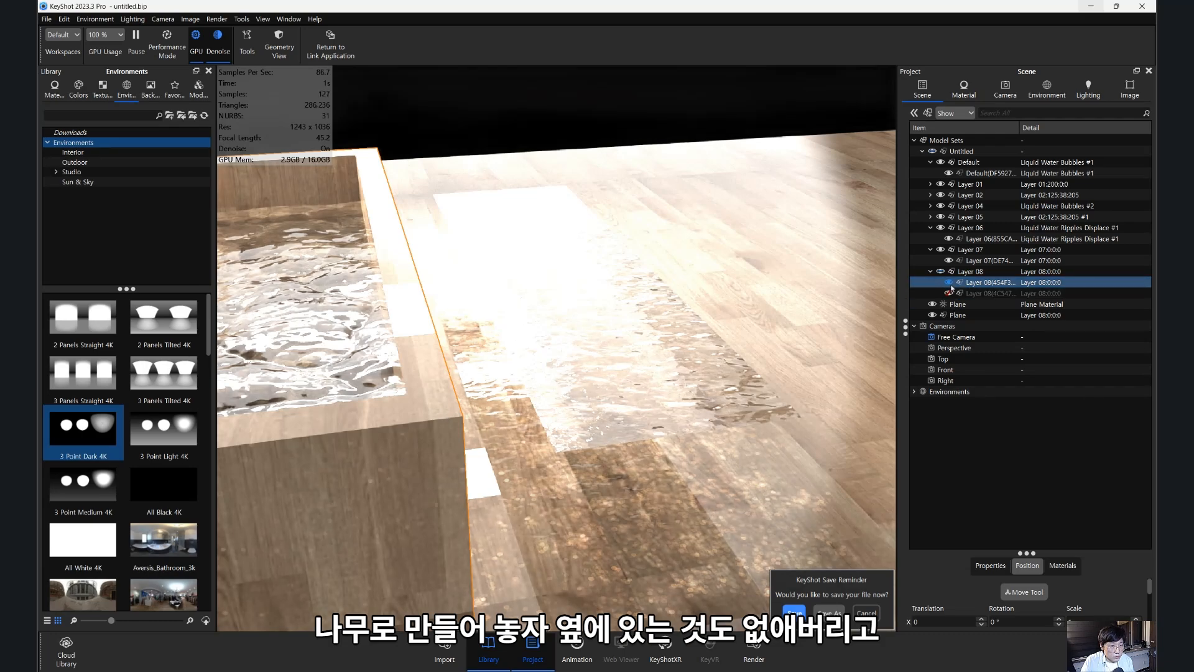
left_click(949, 283)
scroll(622, 386, "down", 5)
left_click_drag(528, 435, 593, 346)
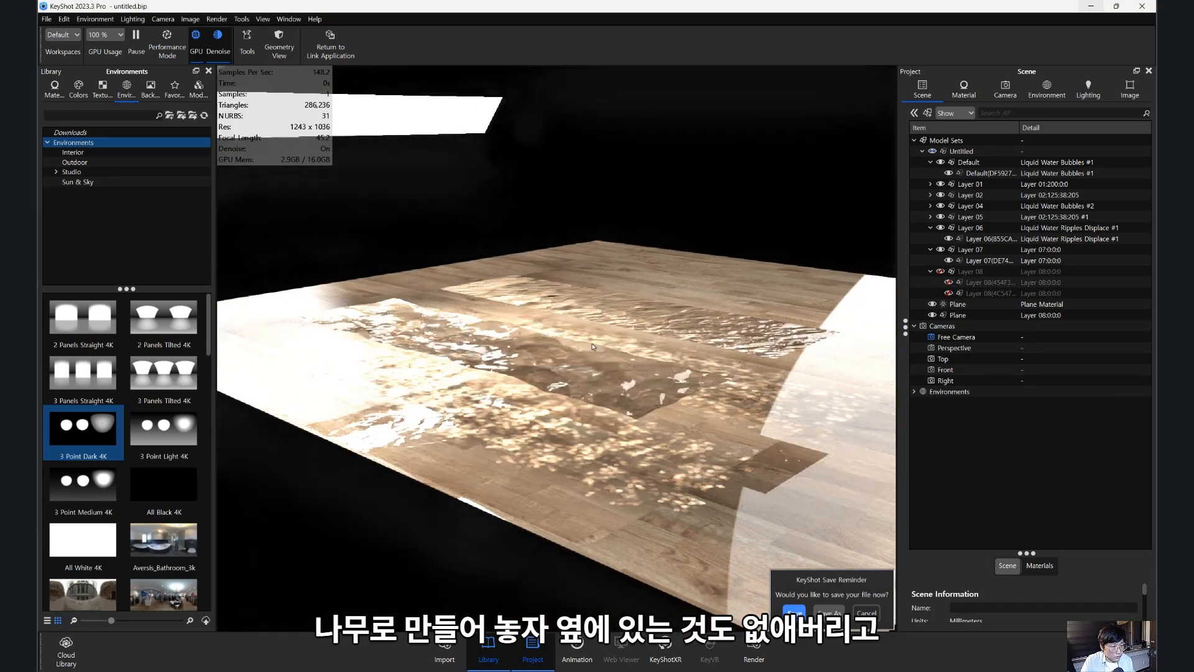
middle_click_drag(593, 347, 582, 316)
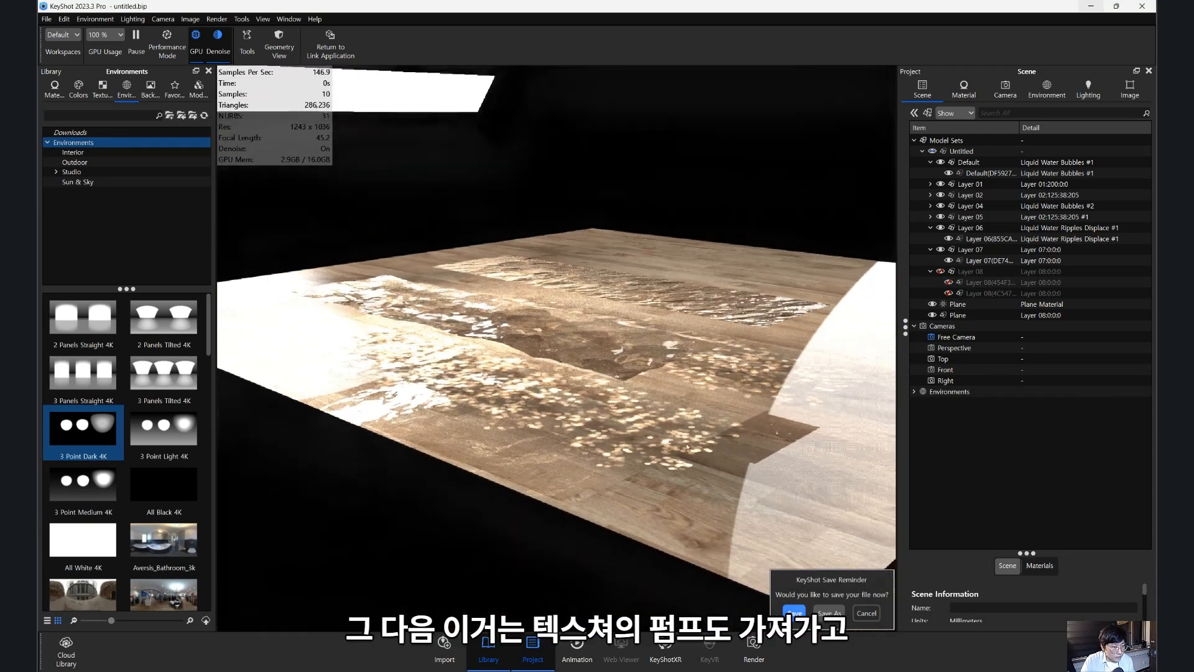
- Copy the wooden floor material's diffuse texture into its Bump channel
double_click(695, 453)
left_click(1033, 166)
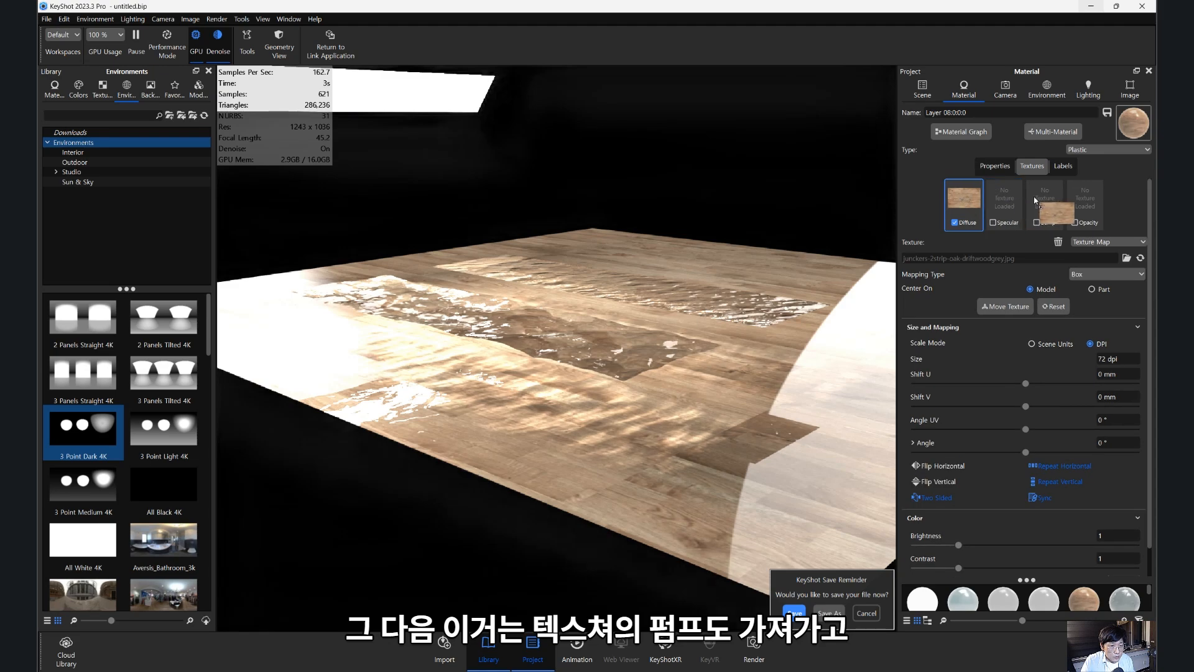
left_click_drag(1035, 200, 1038, 202)
left_click(998, 166)
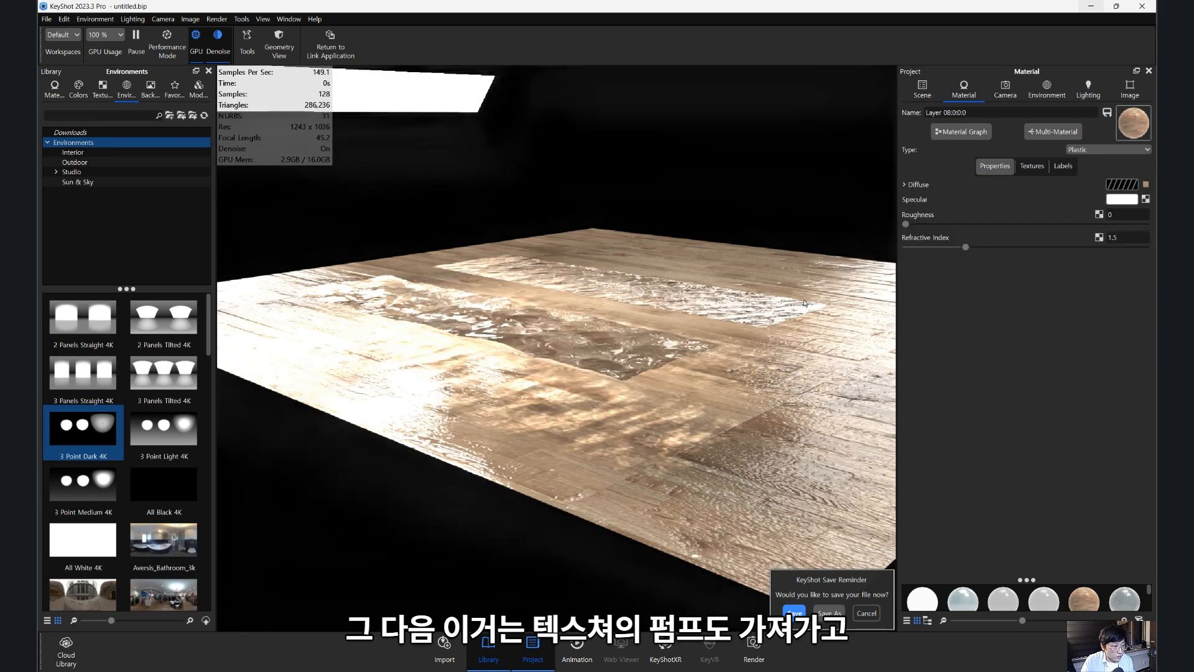
- Lower the environment's brightness to 0.072 so the area light dominates the scene
left_click_drag(562, 393, 638, 393)
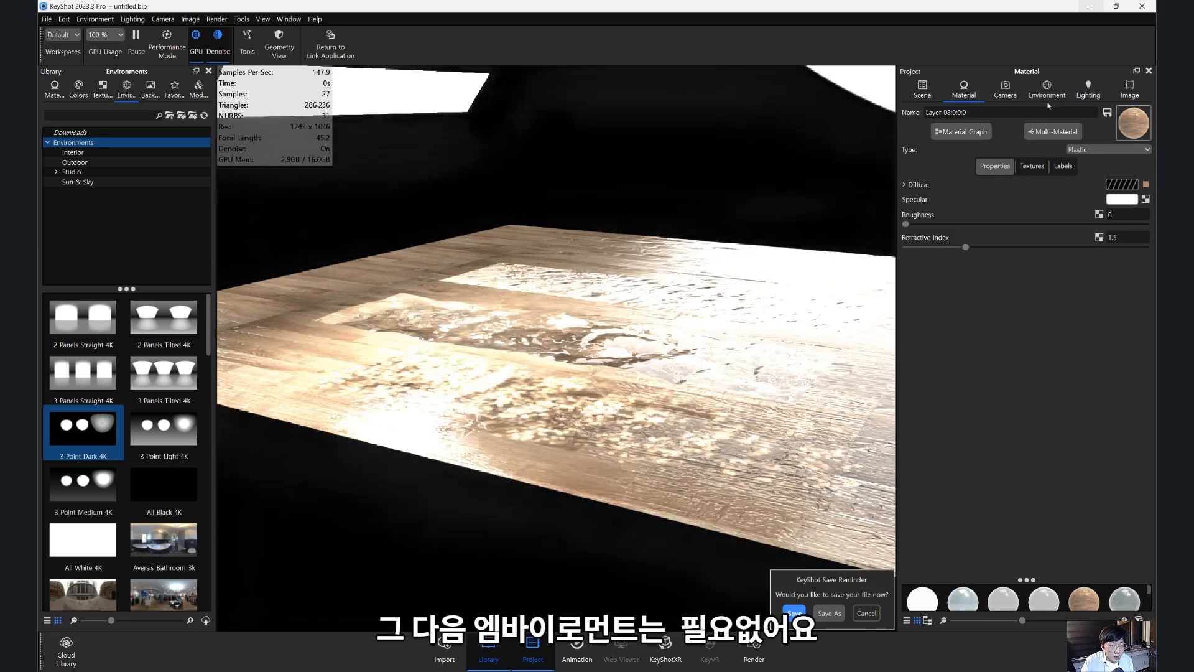
left_click(1048, 87)
left_click_drag(1035, 318, 1002, 318)
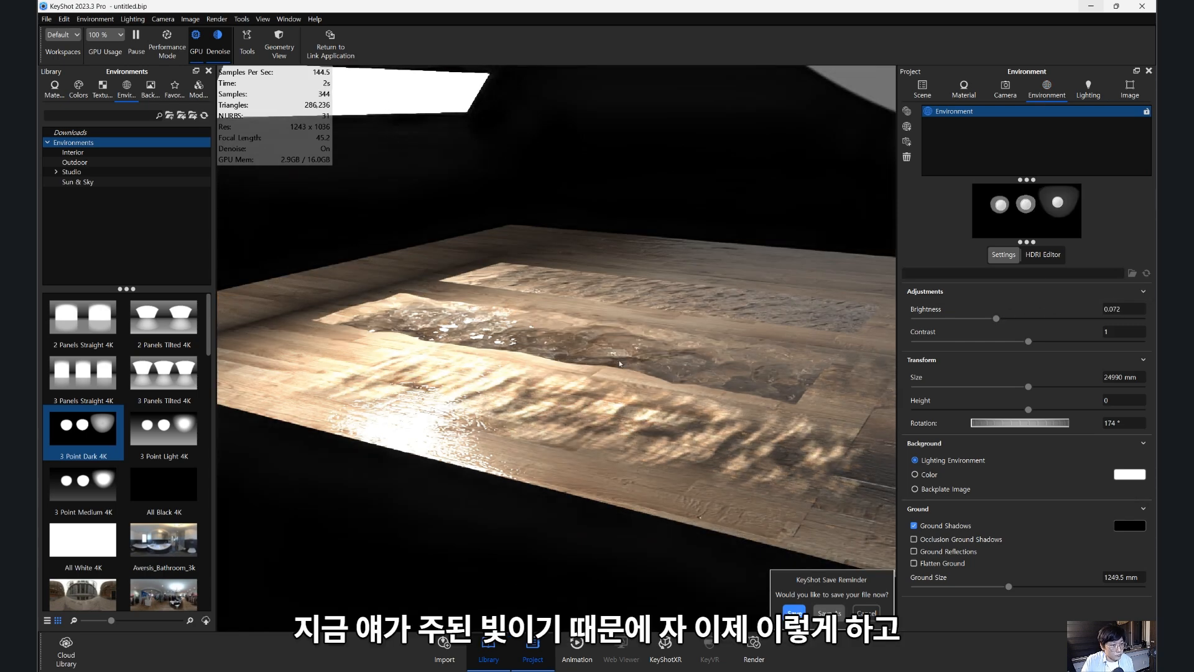
- Widen the finely rippled water to about 2.5 in Y scale and reposition it at about Y 200.9, Z -2.4
left_click_drag(585, 347, 503, 488)
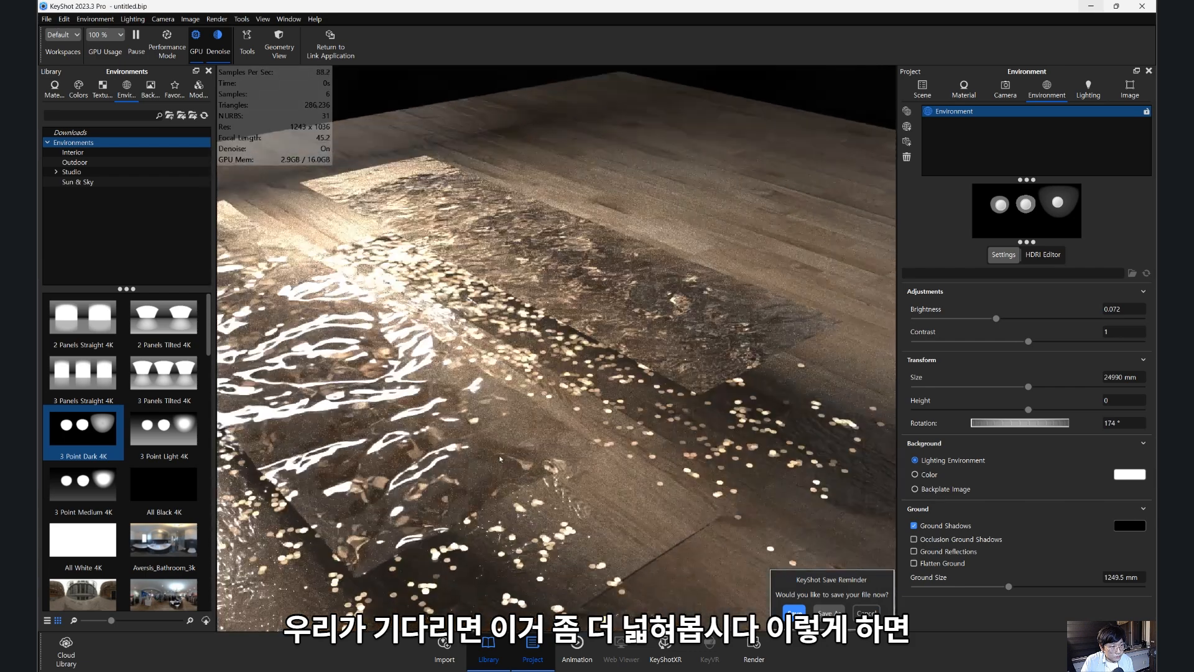
key("ctrl+d")
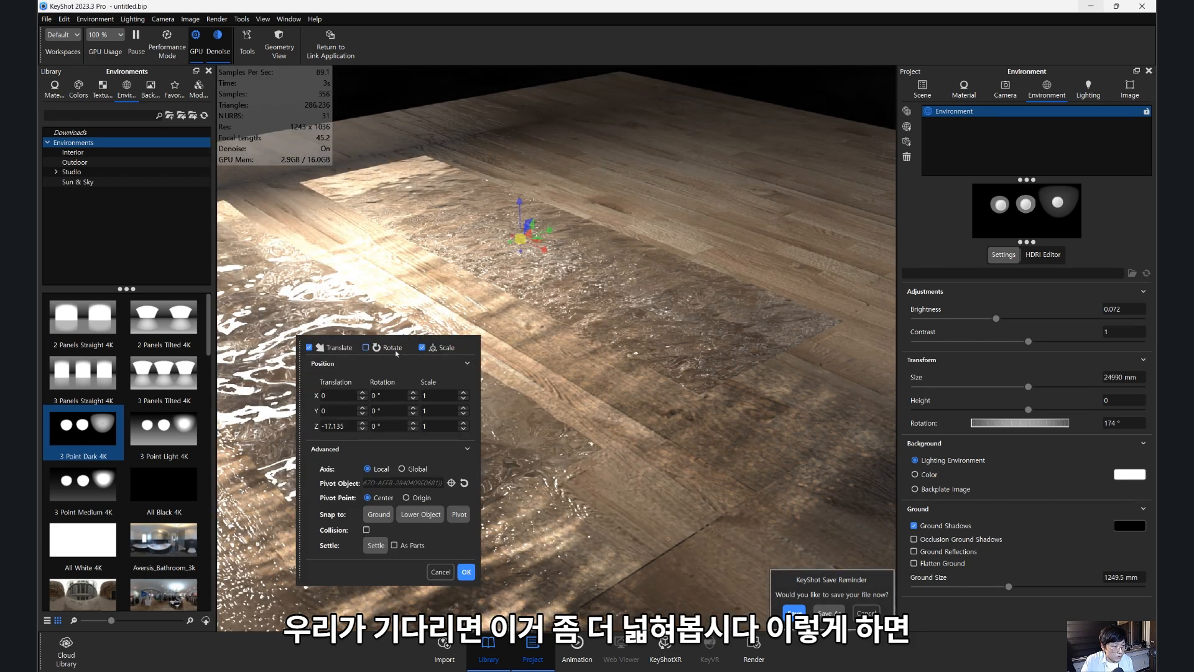
left_click_drag(509, 244, 641, 128)
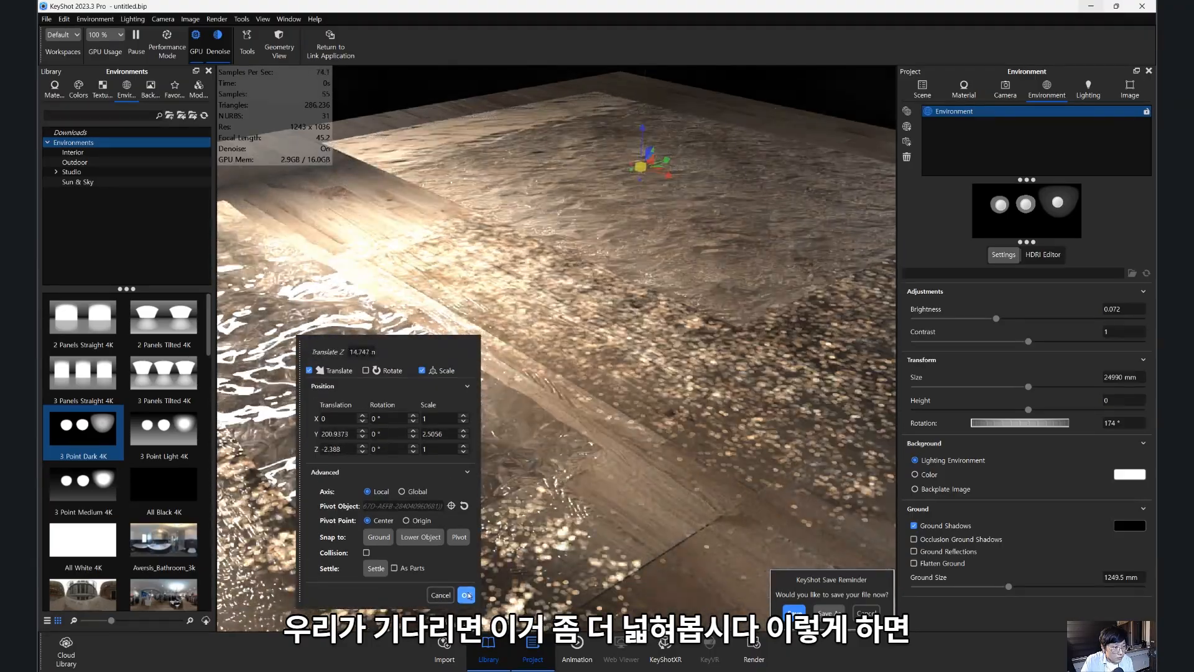
left_click(467, 596)
- Shrink the area light along its length to a Z scale of 44.66 for sharper caustics
left_click_drag(576, 465, 607, 429)
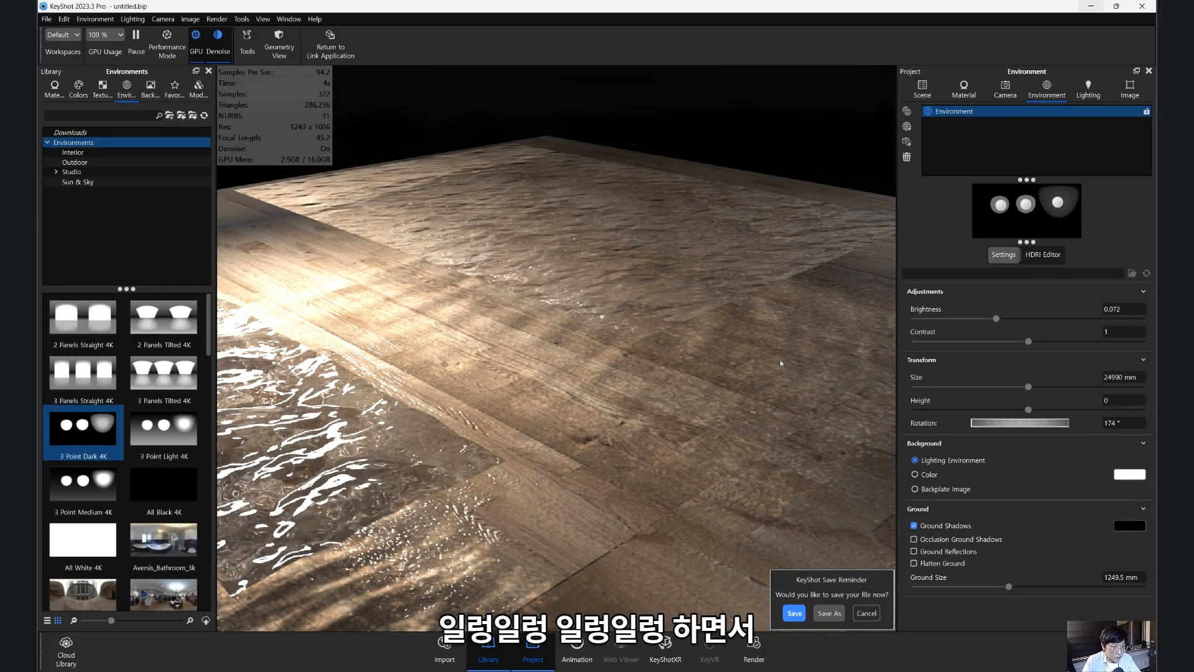
left_click_drag(618, 386, 507, 330)
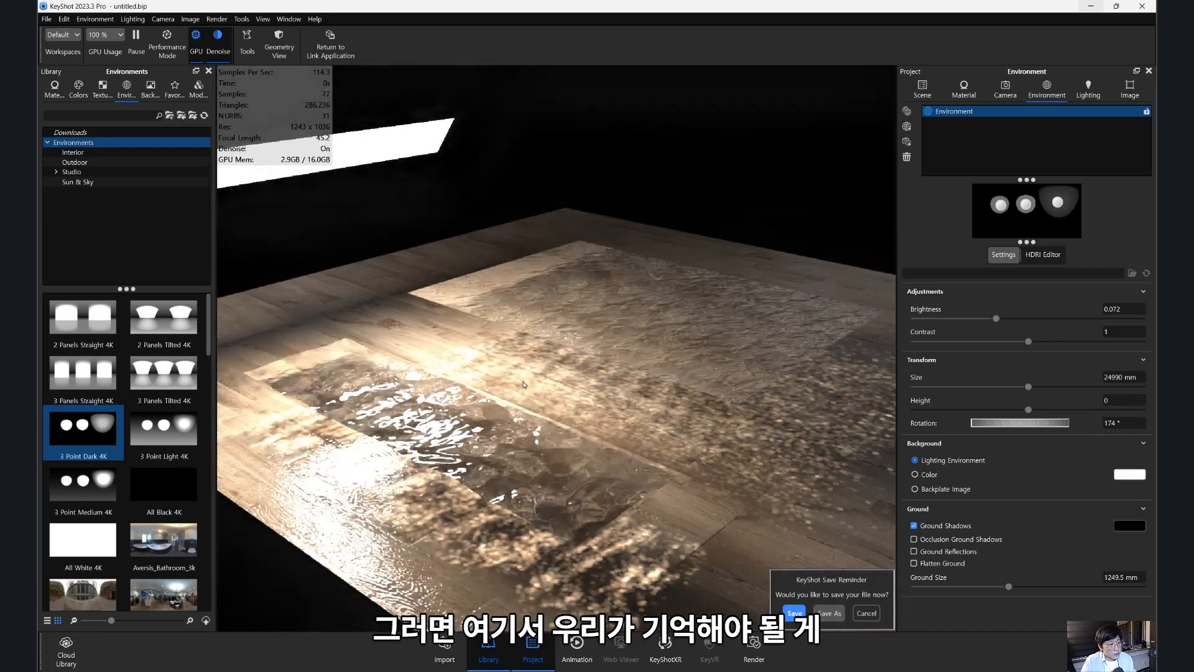
middle_click_drag(509, 329, 555, 307)
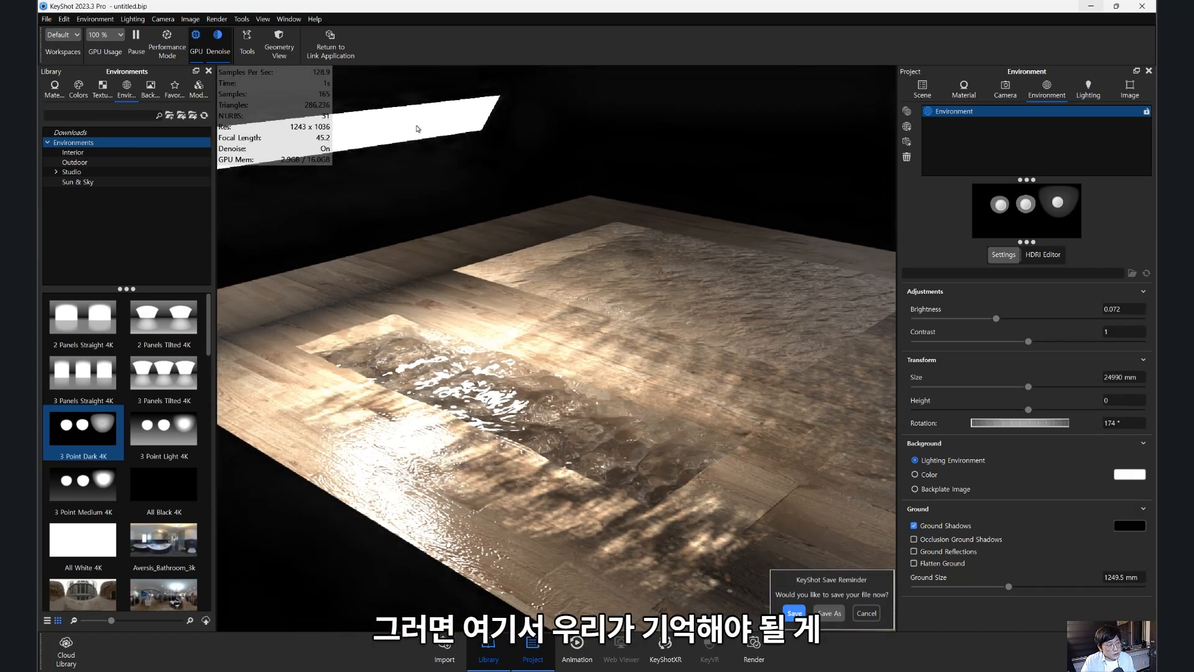
key("ctrl+d")
left_click_drag(375, 131, 373, 131)
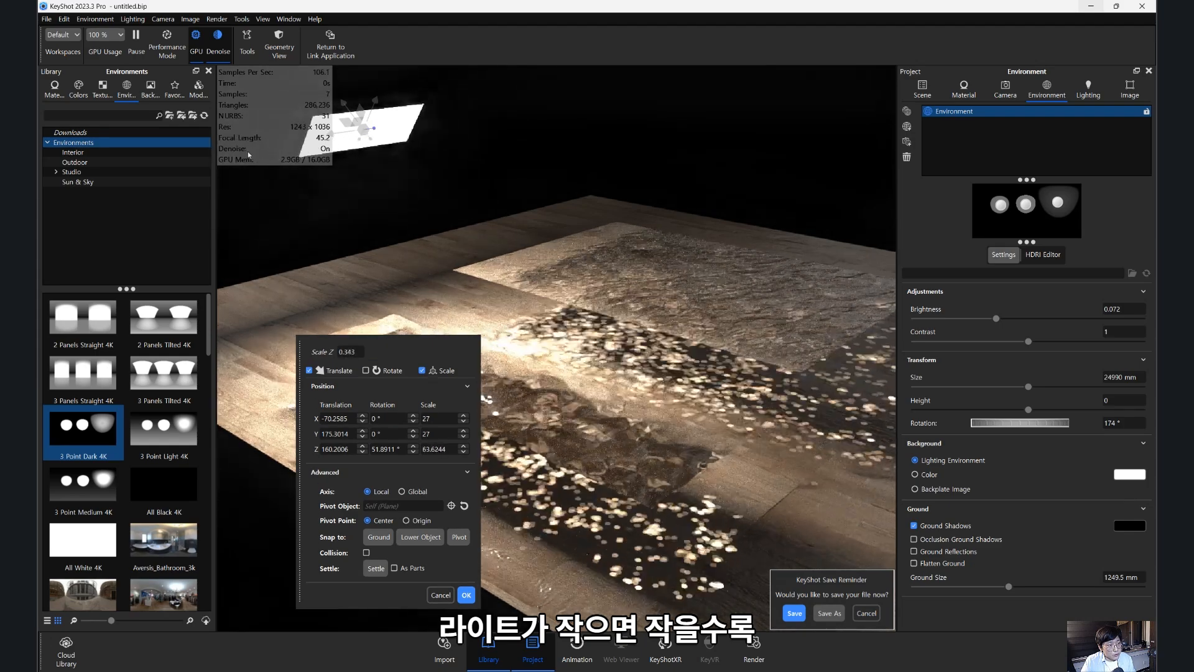
left_click_drag(248, 154, 169, 171)
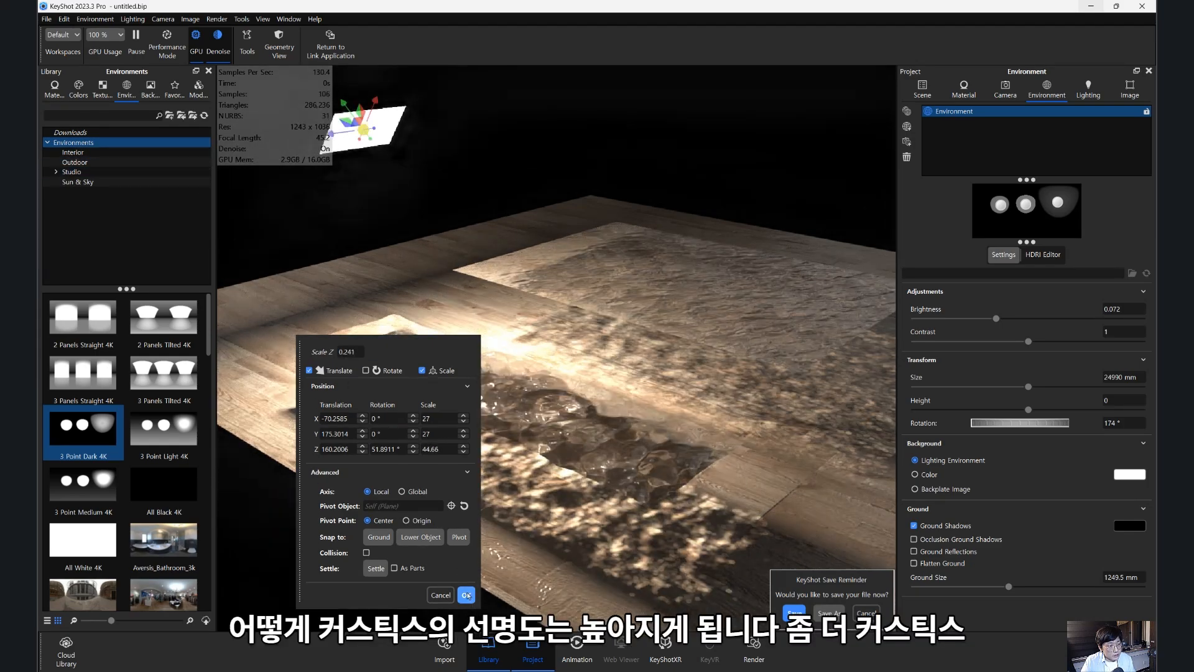
left_click(467, 594)
- Raise the area light to about X -34.9, Y 220.3 and rotate it to about 41.96° around Z
left_click_drag(495, 289, 539, 295)
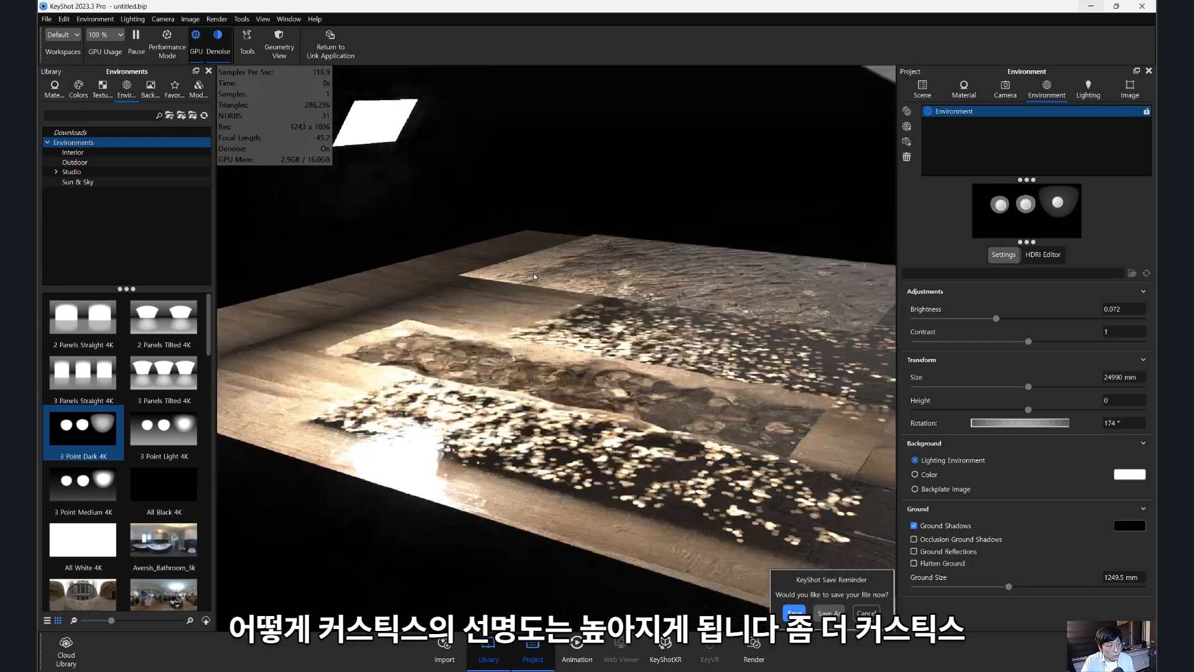
scroll(670, 348, "up", 7)
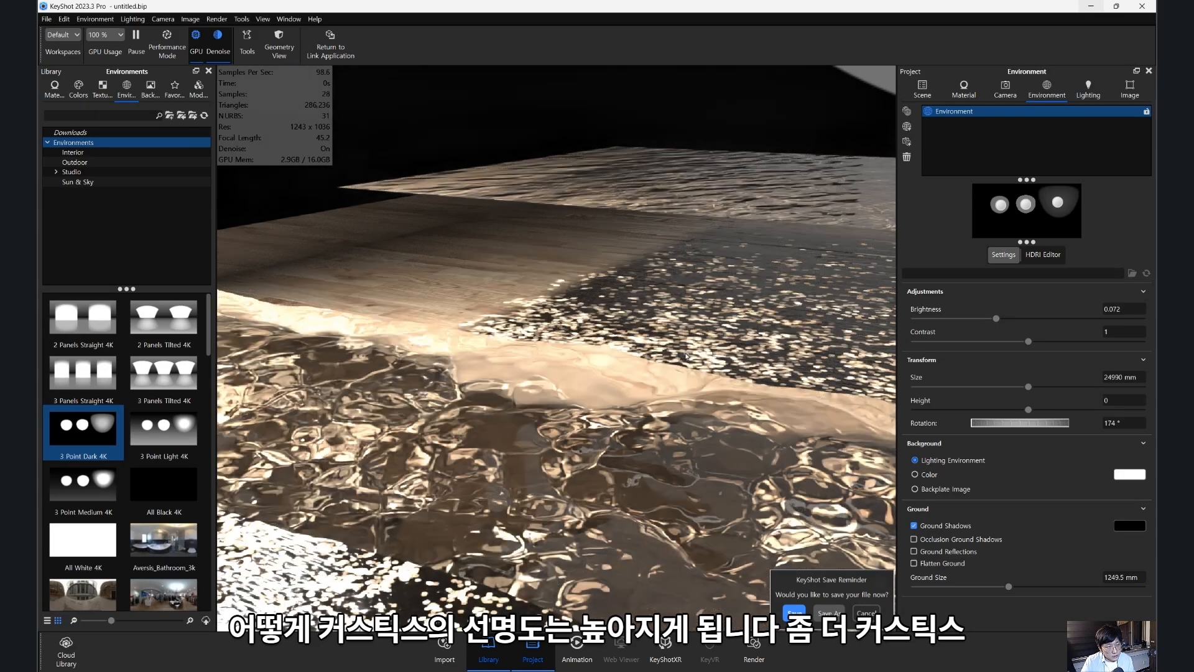
left_click_drag(644, 310, 621, 331)
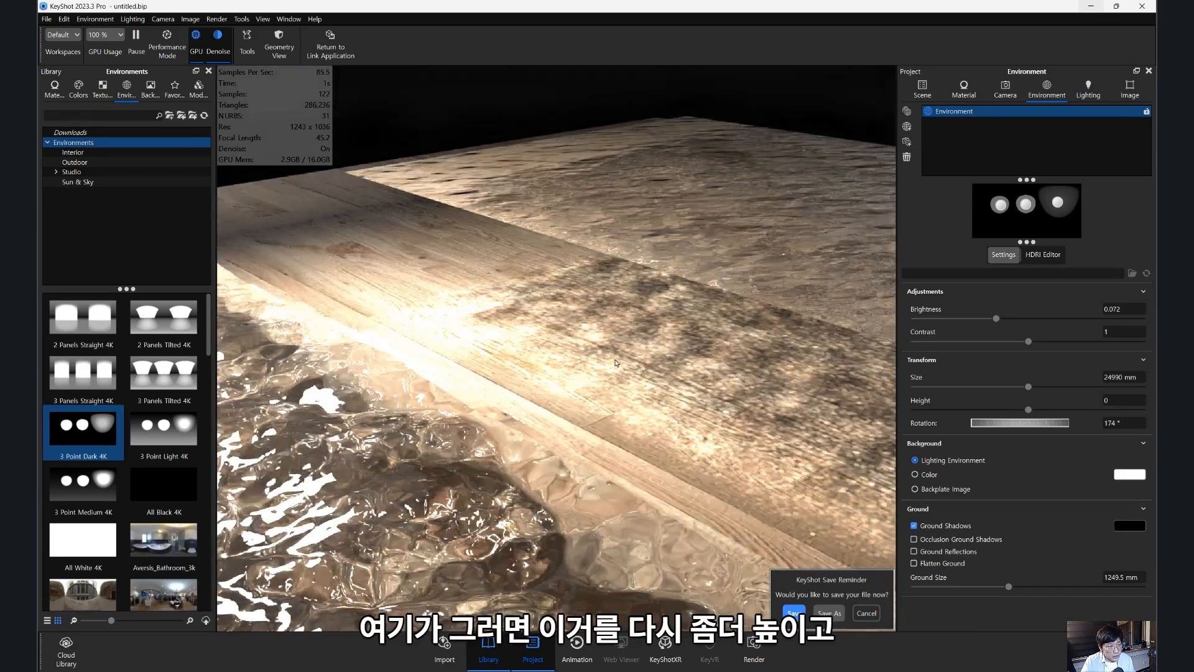
scroll(484, 300, "down", 7)
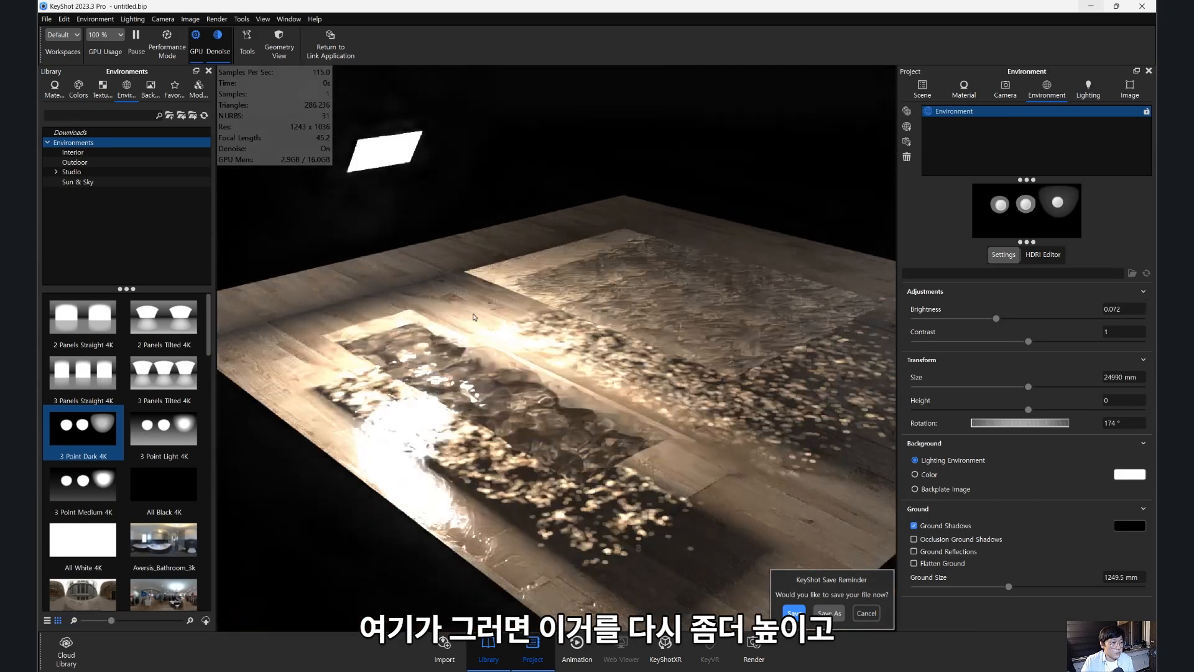
left_click_drag(483, 301, 485, 257)
left_click(430, 188)
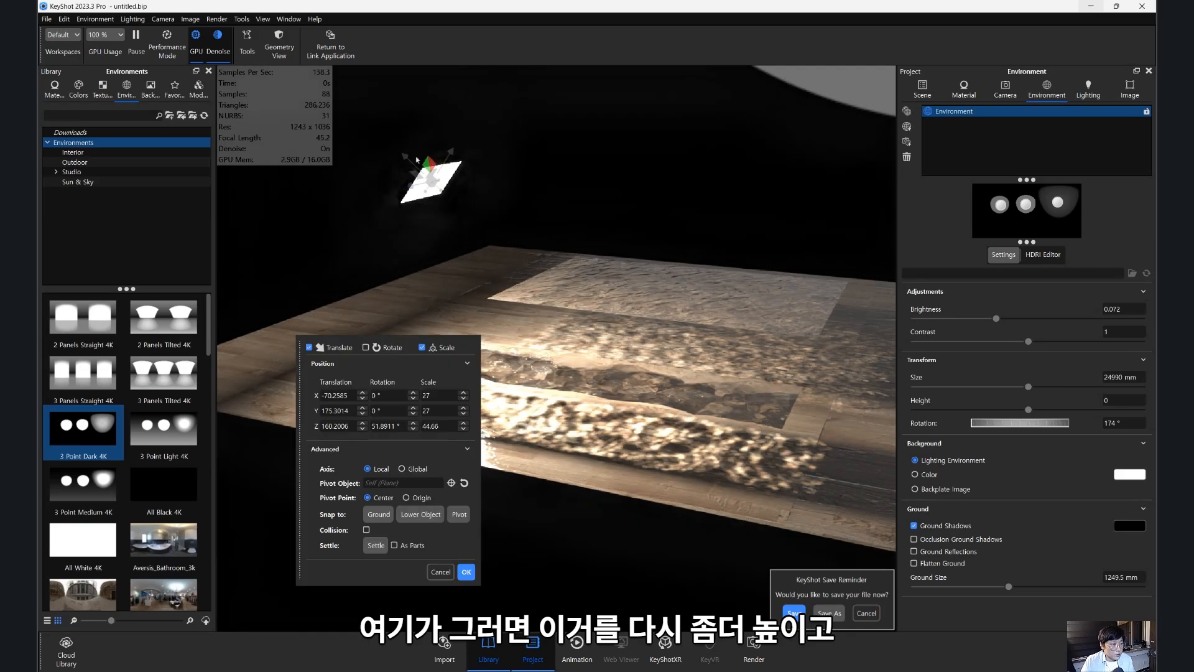
left_click_drag(455, 158, 488, 148)
left_click(395, 372)
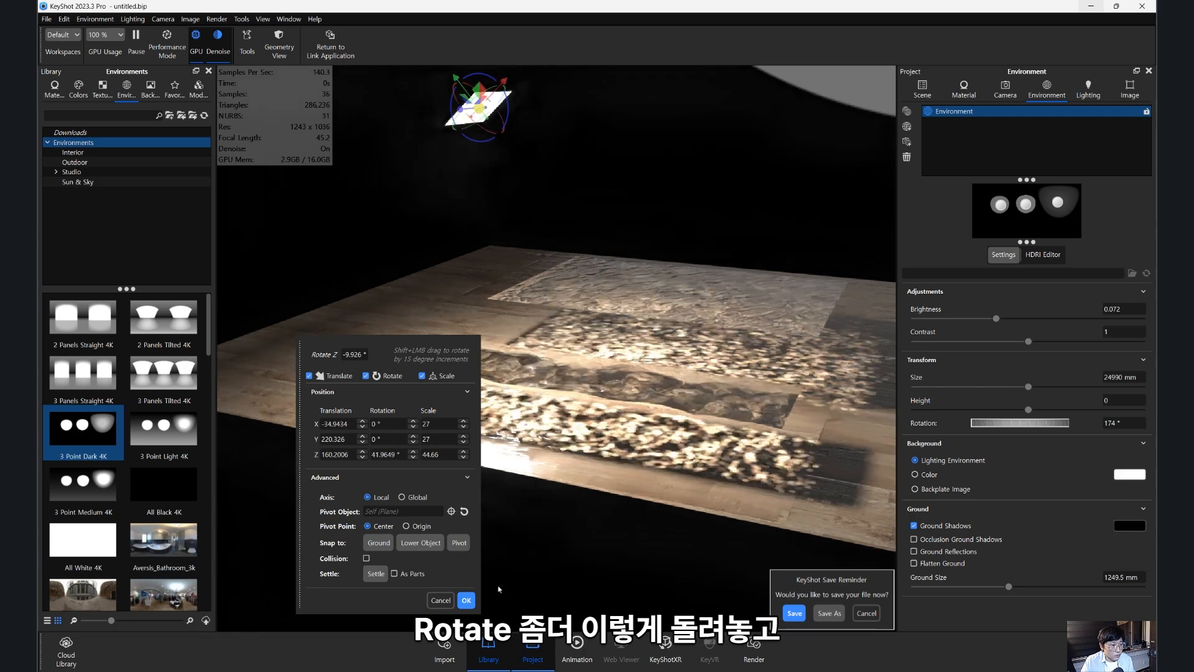
left_click(466, 600)
- Set the wooden floor material's roughness to 0.137 and its refractive index to 1.064
scroll(566, 473, "up", 5)
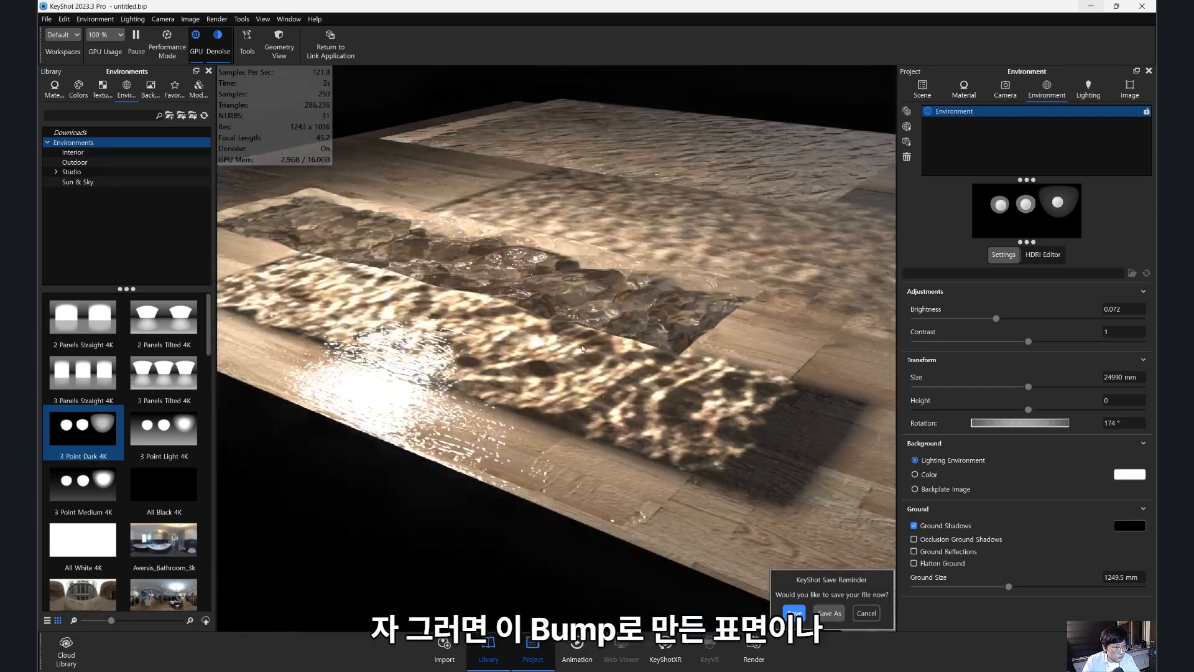
left_click_drag(716, 274, 680, 282)
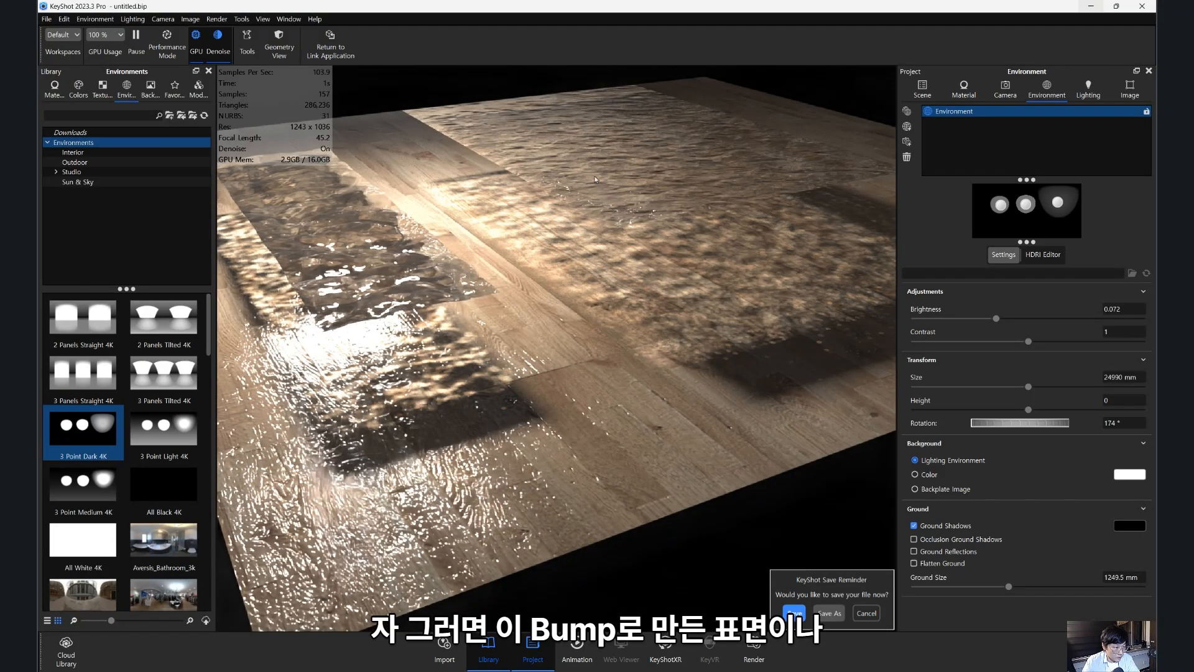
left_click_drag(358, 292, 482, 253)
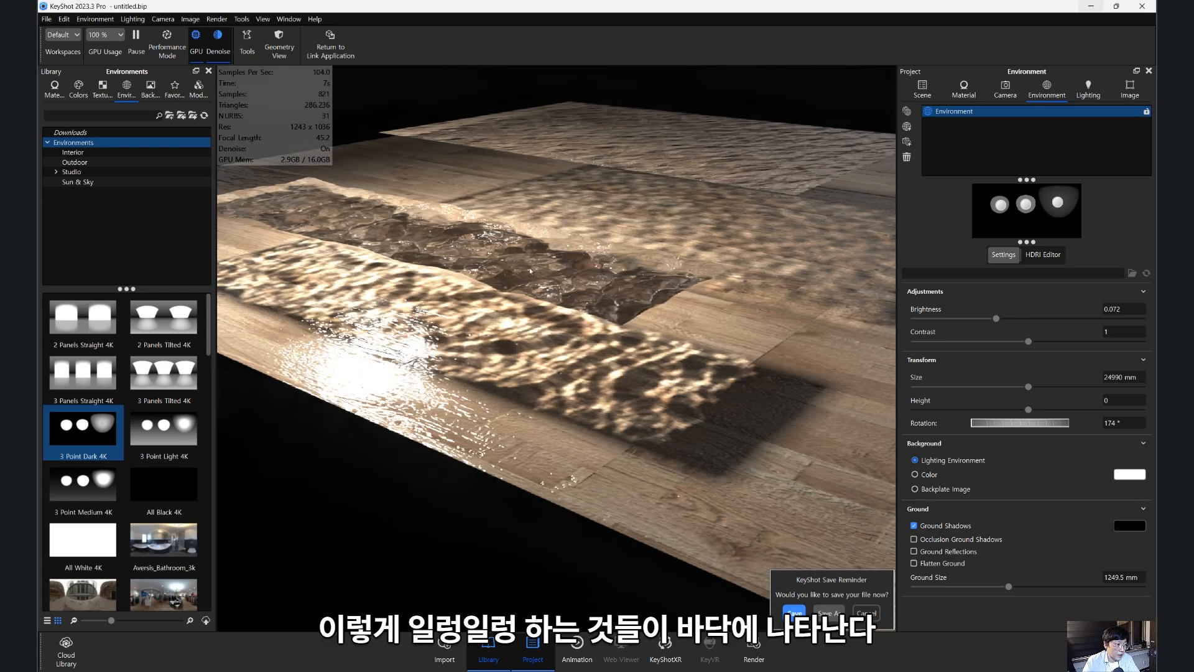
double_click(851, 291)
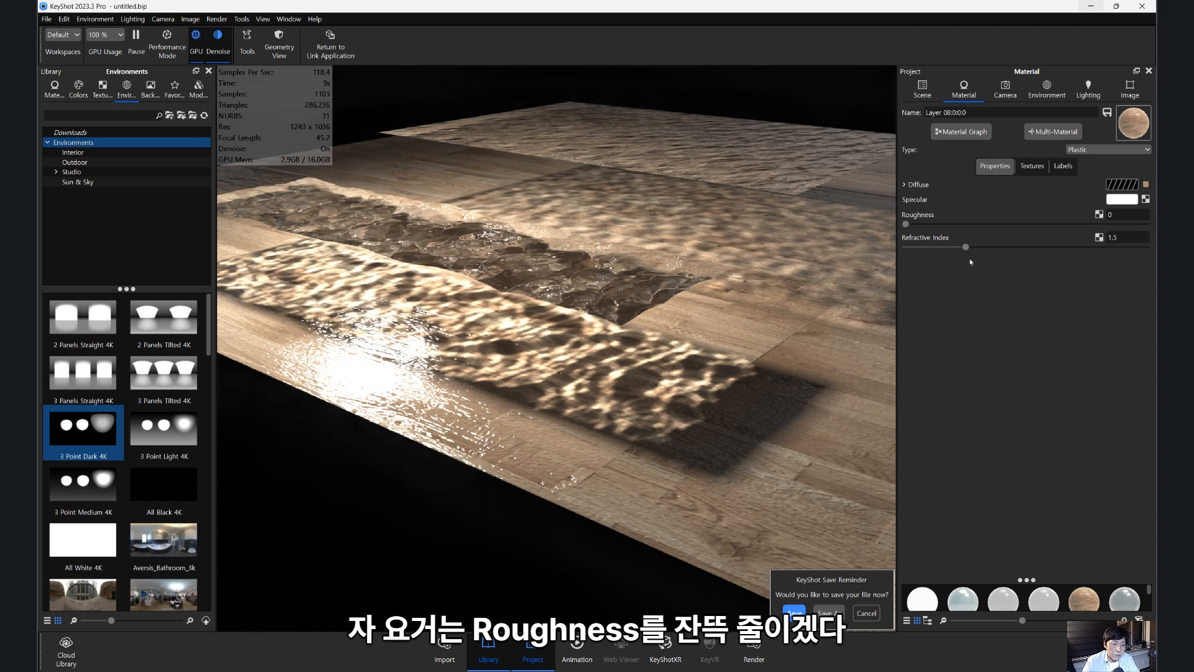
mouse_move(923, 229)
left_mouse_down()
mouse_move(1016, 224)
mouse_move(922, 248)
left_mouse_up()
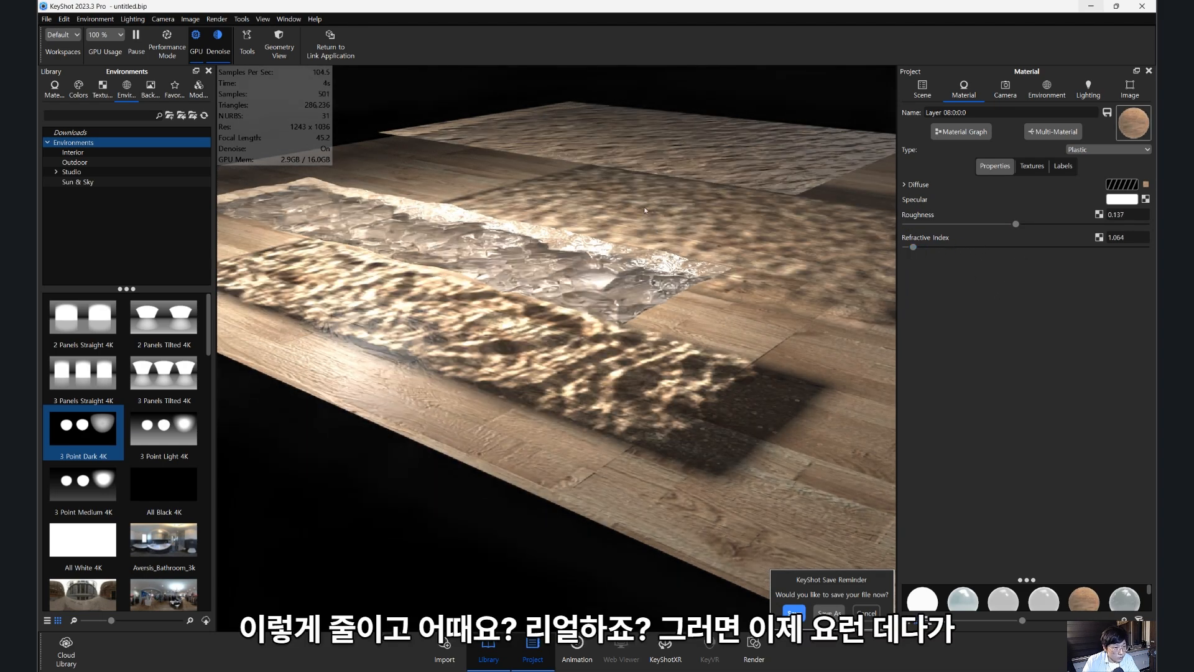
- Add a sphere with scale 53 and position it on the floor beneath the finely rippled water as a sample product
left_click_drag(671, 270, 691, 339)
scroll(685, 336, "up", 5)
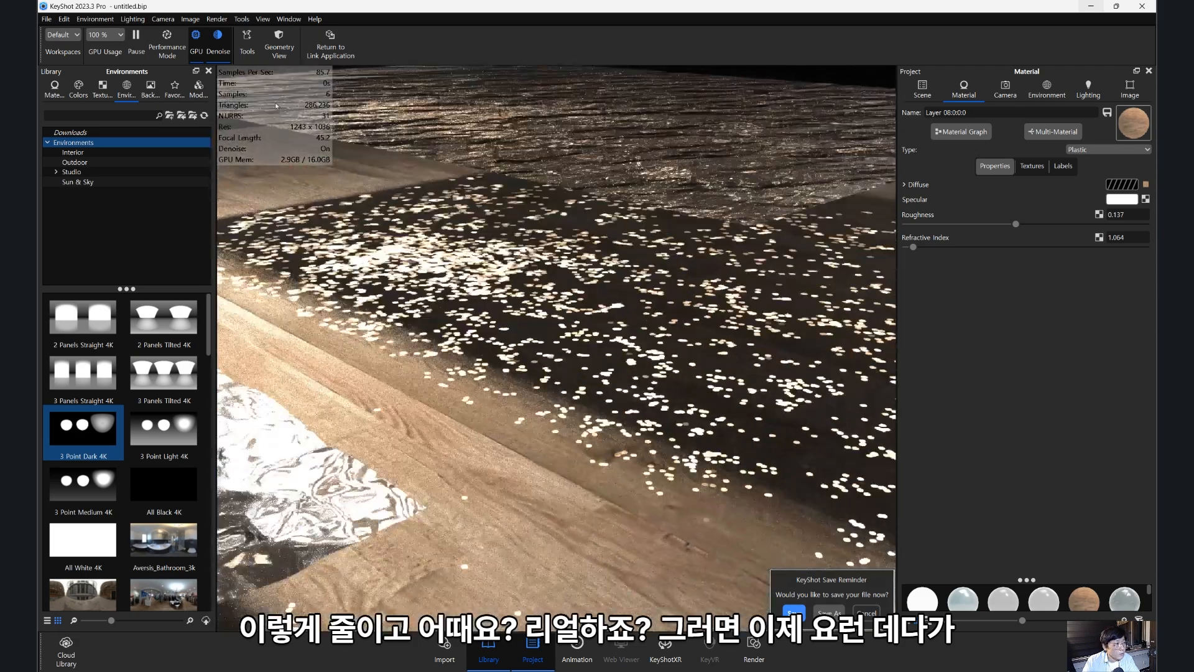
left_click(64, 19)
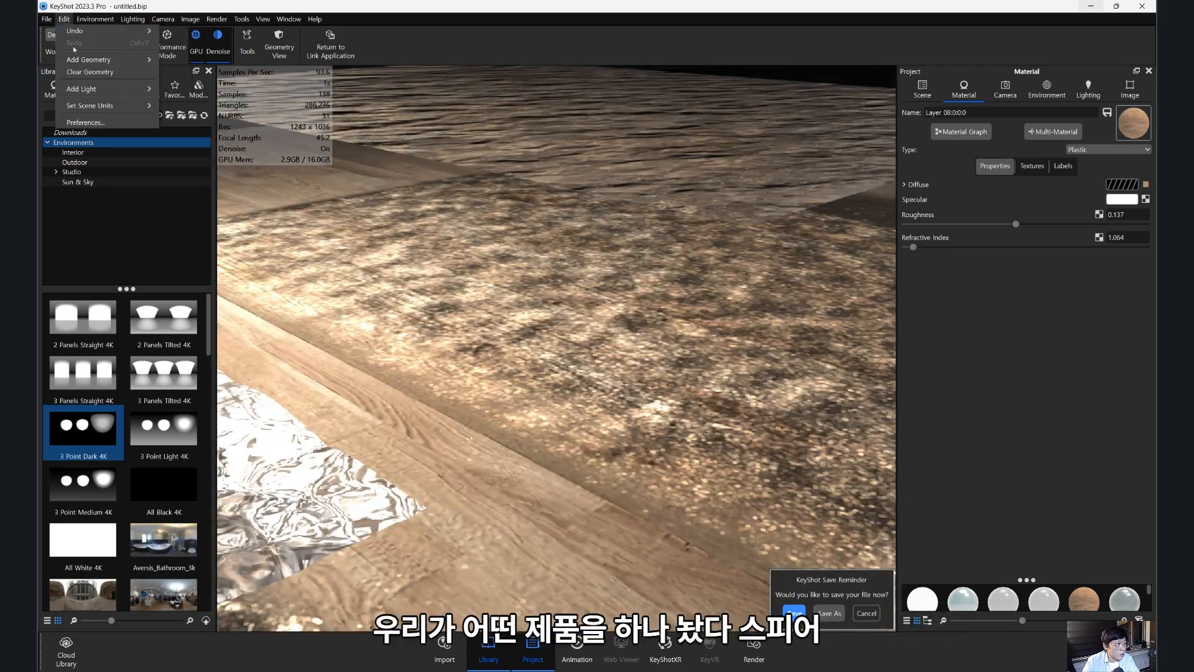
mouse_move(97, 60)
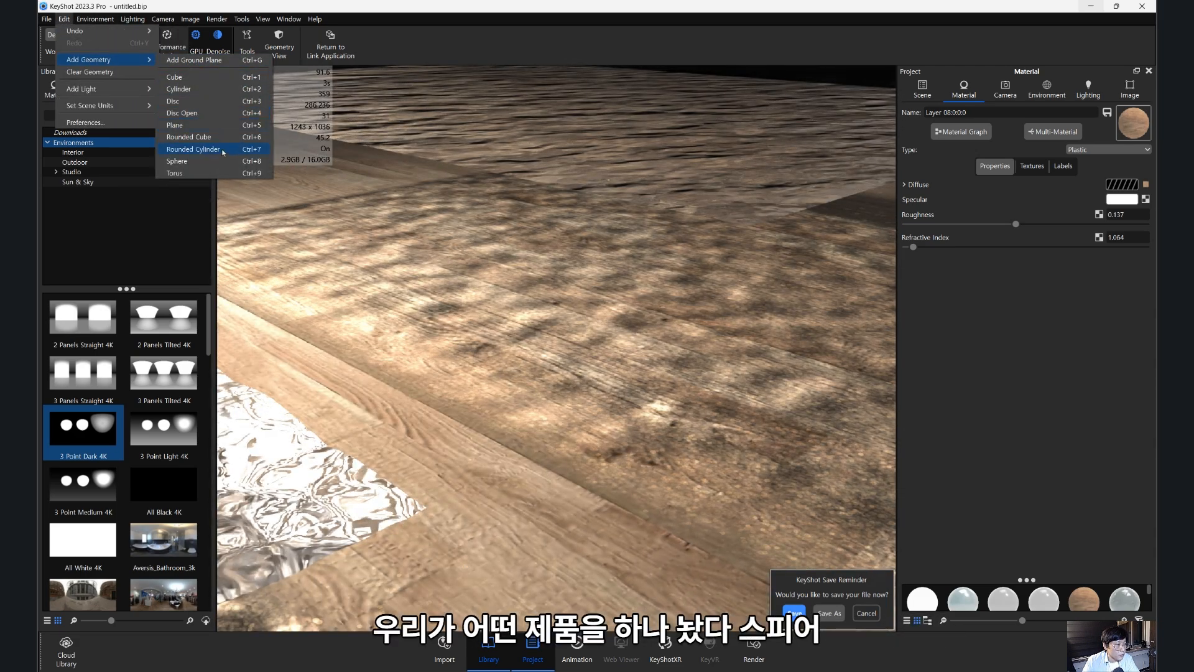
left_click(187, 161)
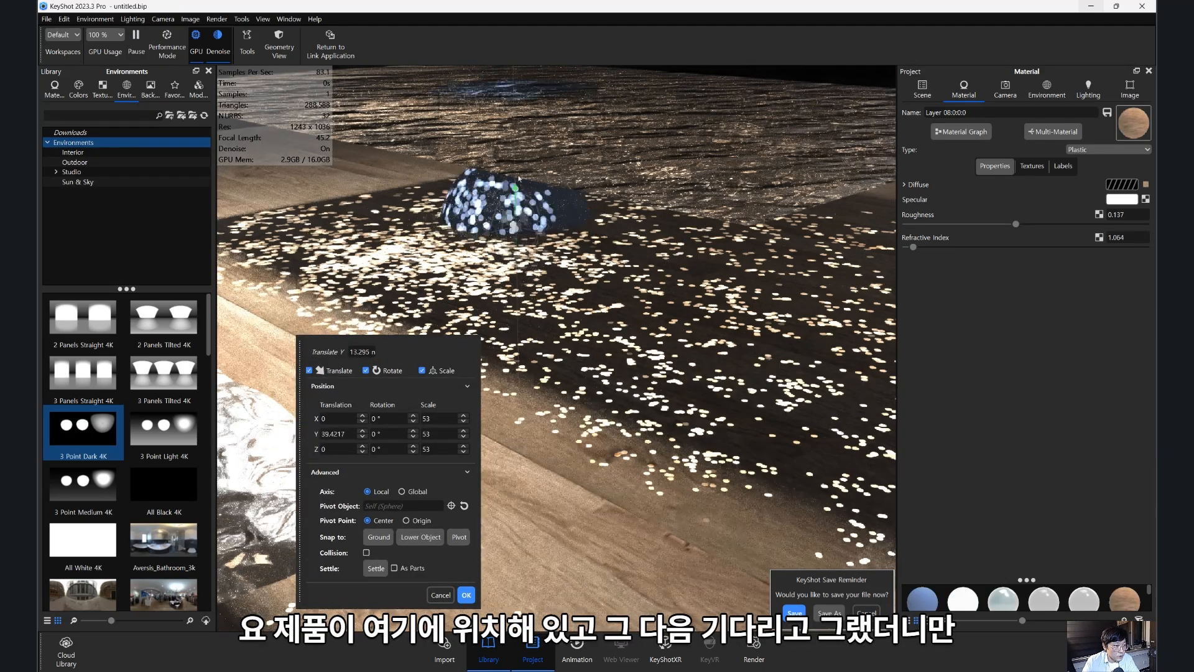
left_click_drag(523, 150, 685, 249)
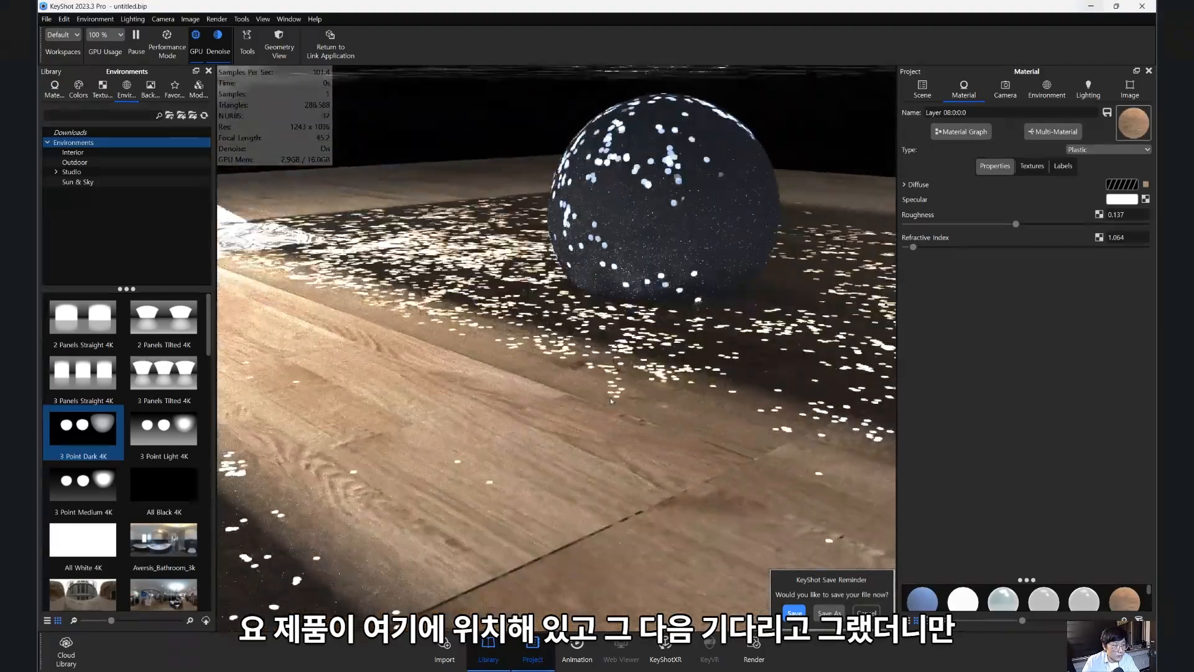
left_click_drag(611, 401, 608, 378)
scroll(605, 398, "up", 4)
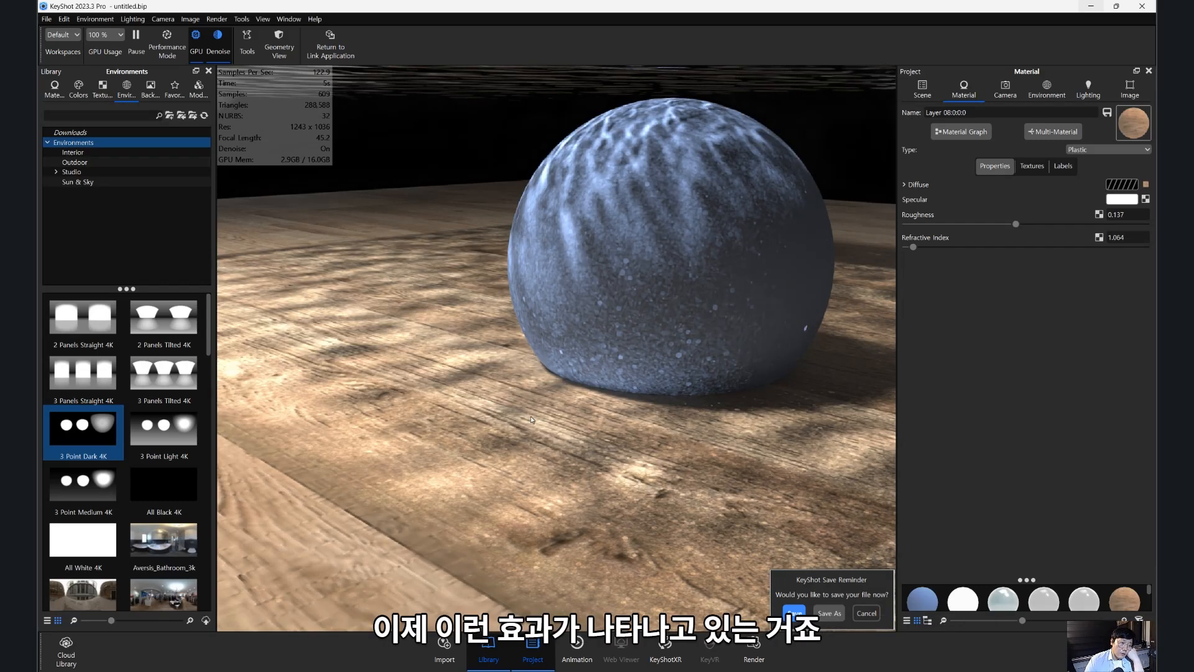
- Switch to the Chrome browser and search Google Images for "sand texture"
mouse_move(320, 671)
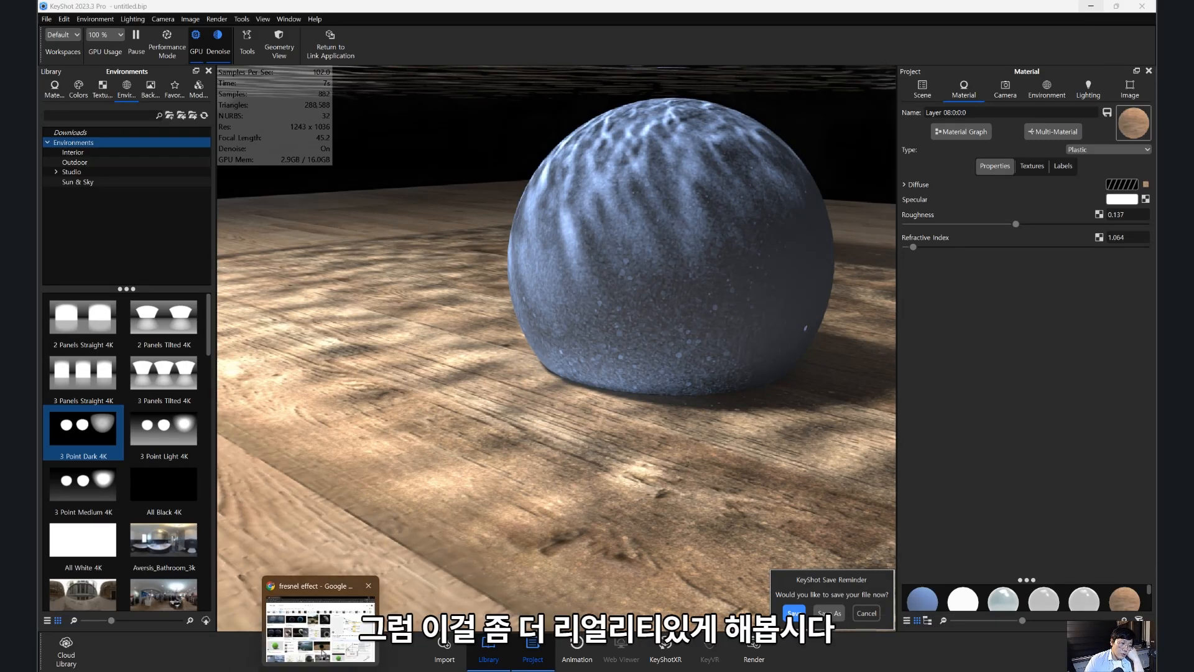
left_click(320, 629)
left_click(278, 95)
type("sand texture")
key("Return")
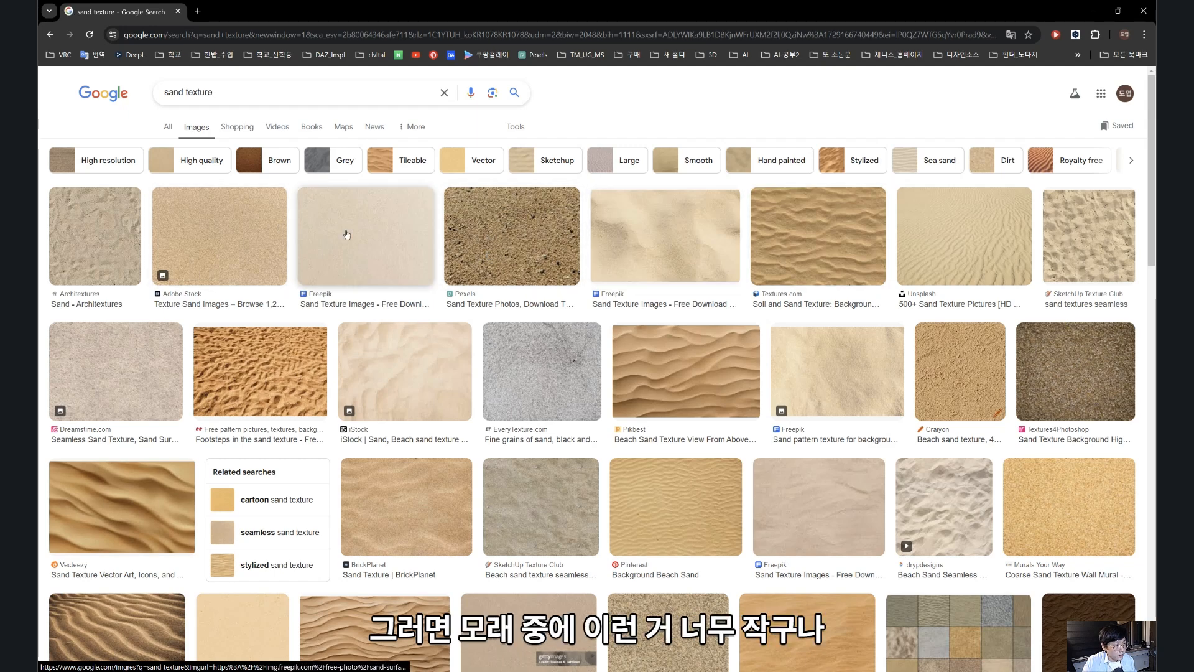
- Choose the fine beige Freepik sand image from the results and save it to the 6주차-투명체 folder
left_click(787, 255)
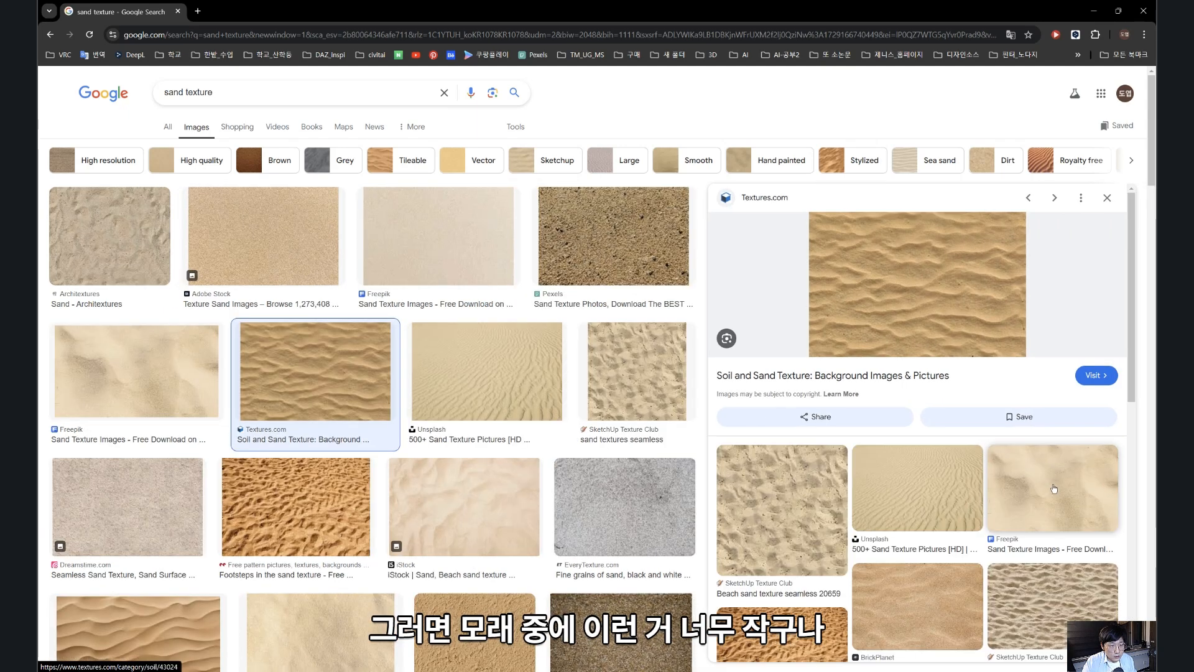
key("Left")
right_click(911, 308)
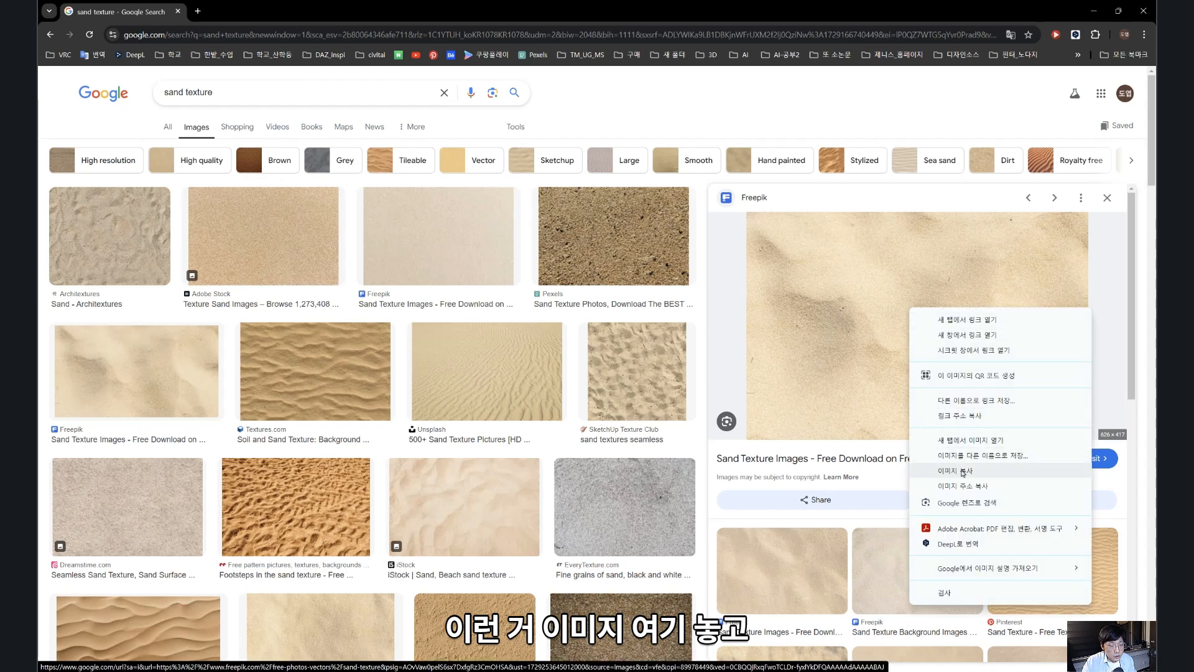
- Open the downloaded sand AVIF file in Photoshop through Camera Raw, leaving its image unedited
left_click(638, 69)
left_click_drag(689, 11, 301, 45)
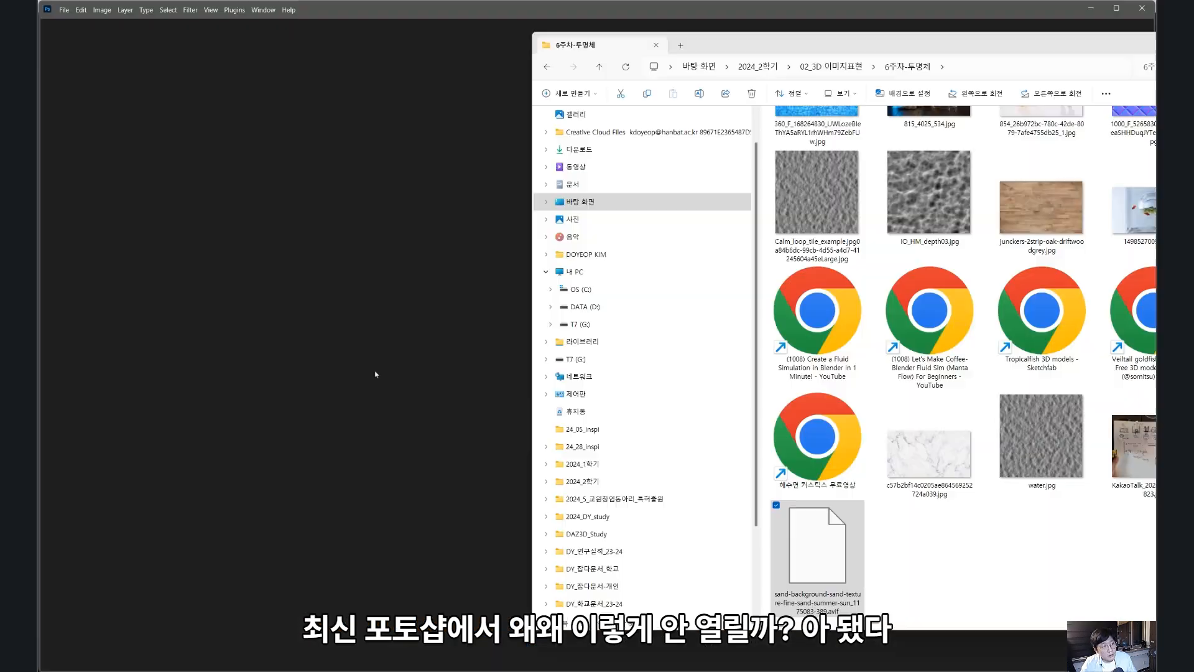
key("alt+Tab")
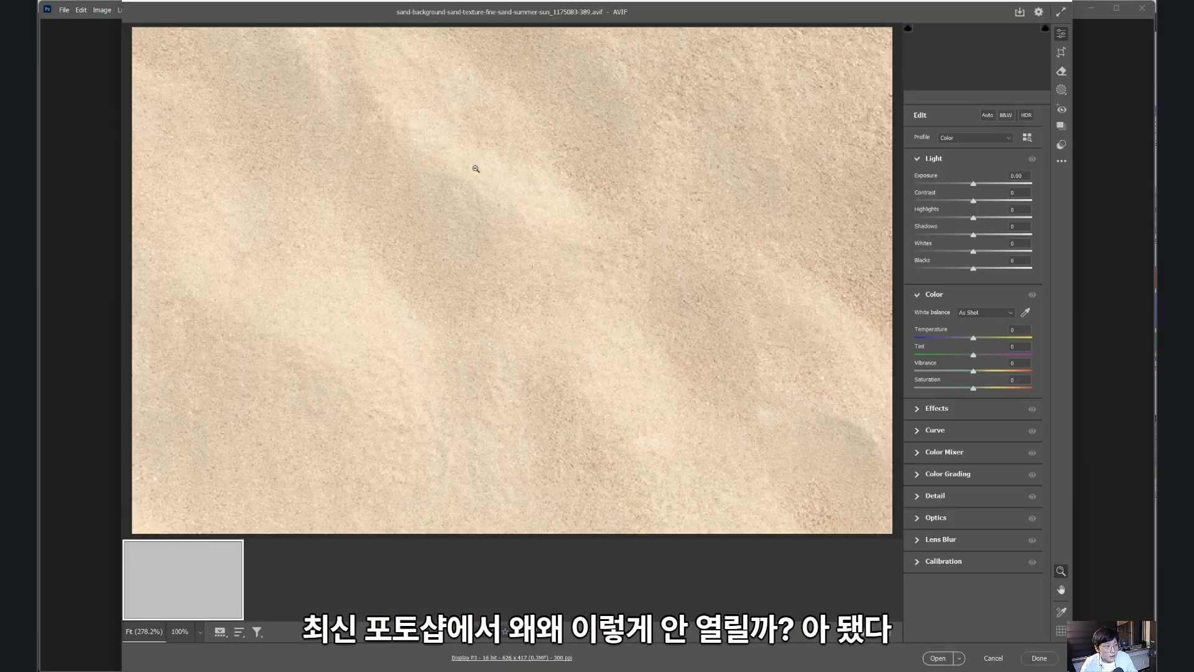
left_click(476, 169)
left_click(938, 658)
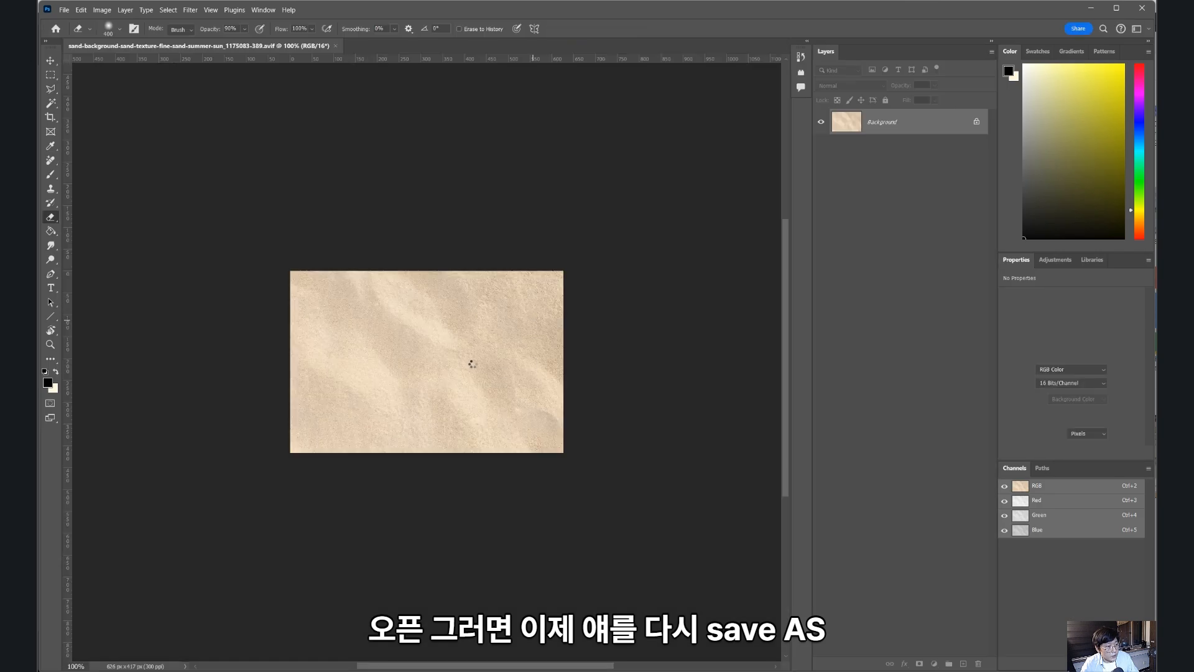
left_click(446, 340)
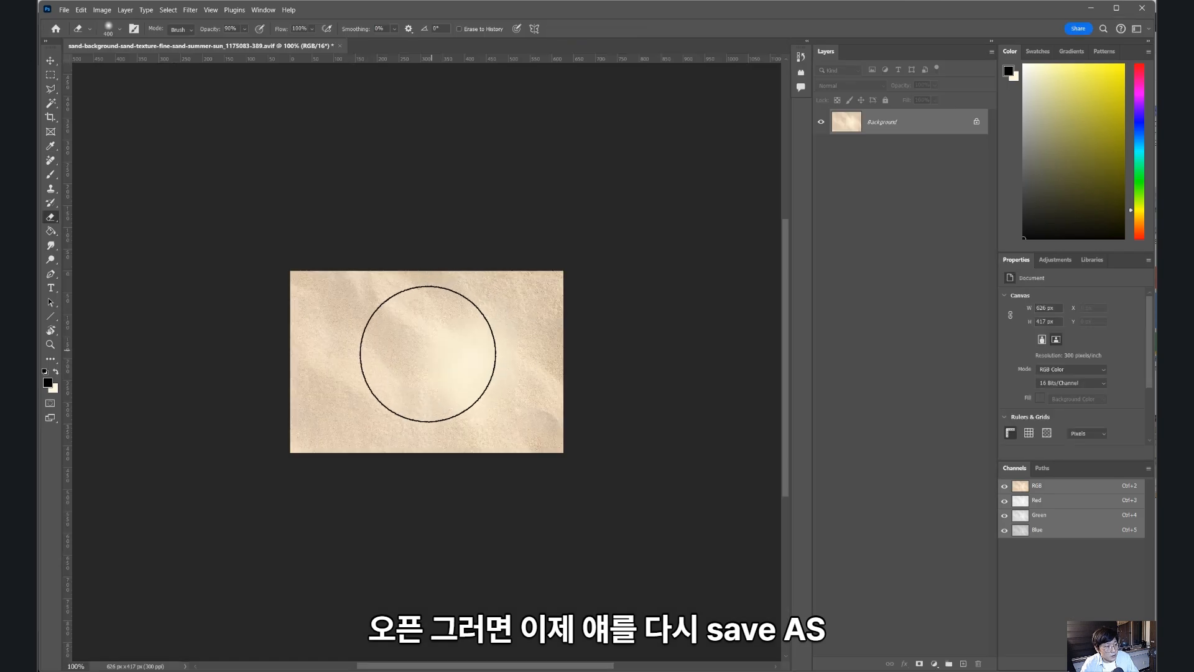
key("ctrl+z")
left_click(455, 360, "ctrl")
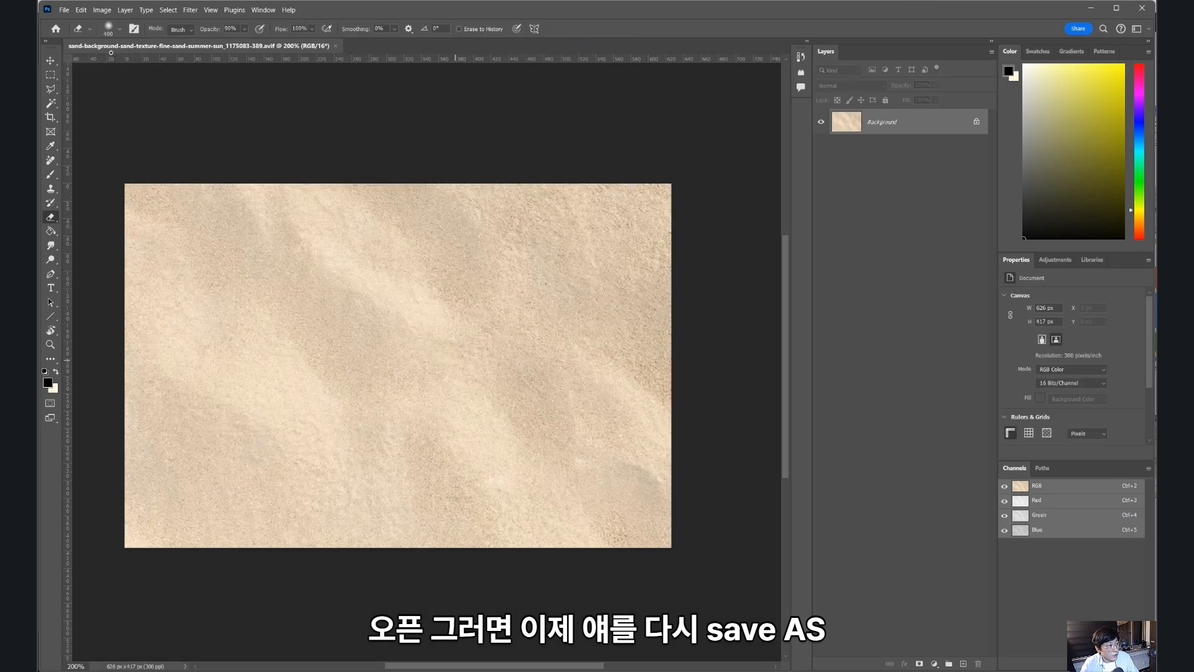
left_click(64, 10)
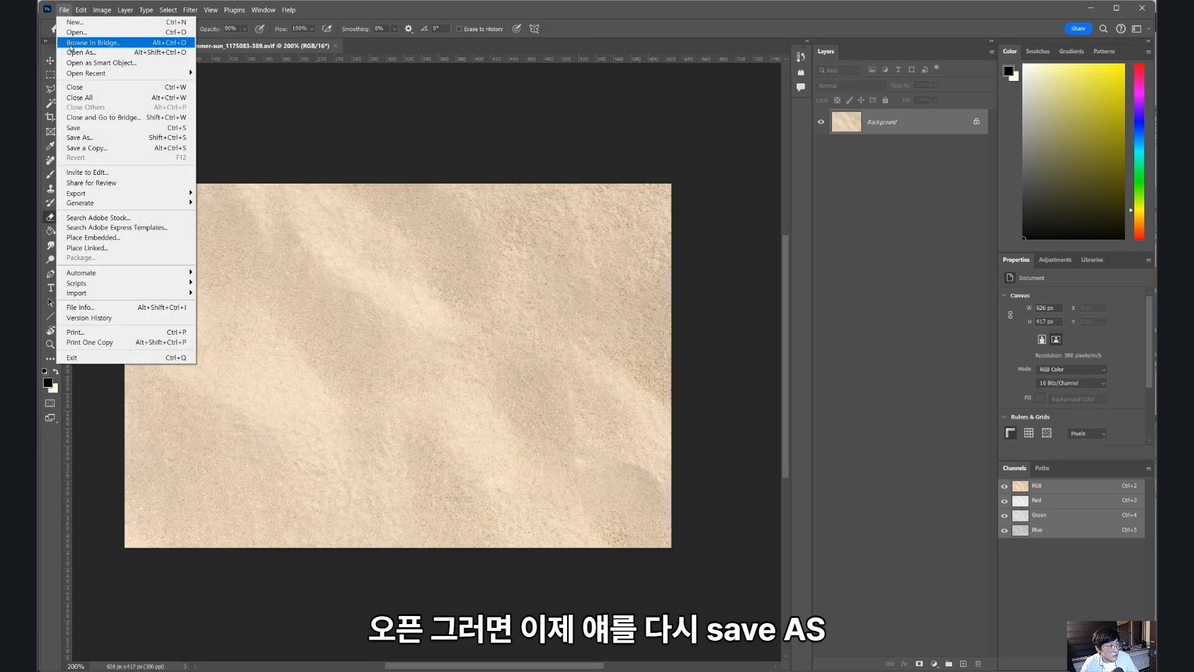
left_click(96, 139)
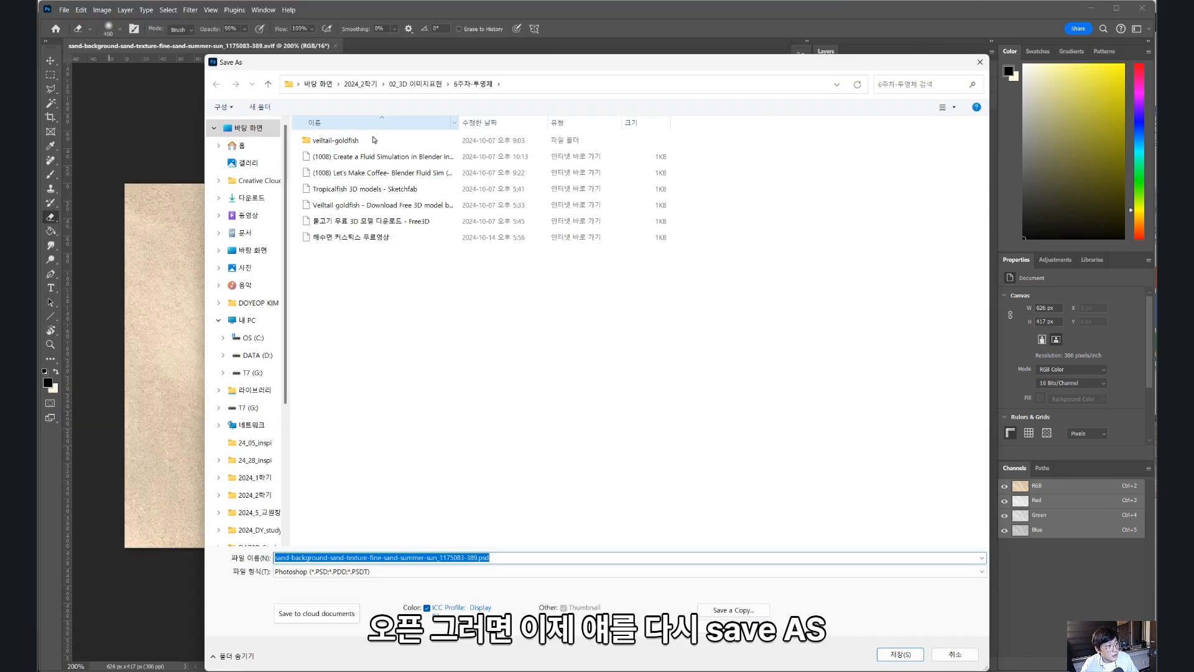
key("Escape")
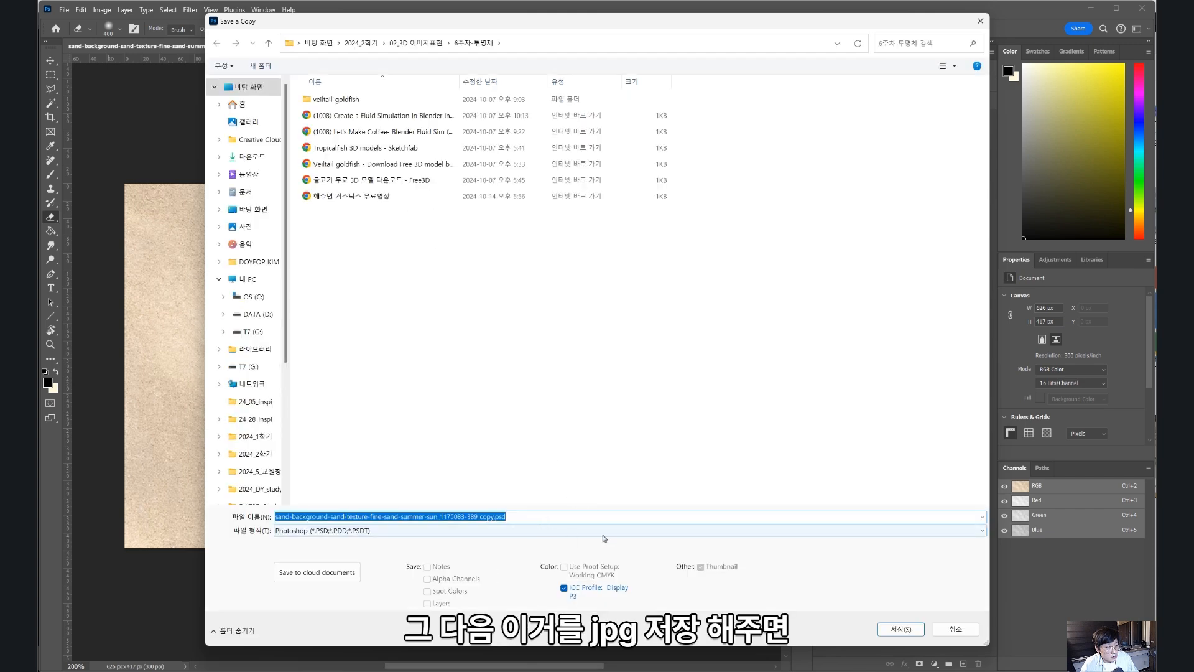
left_click(604, 533)
left_click(604, 532)
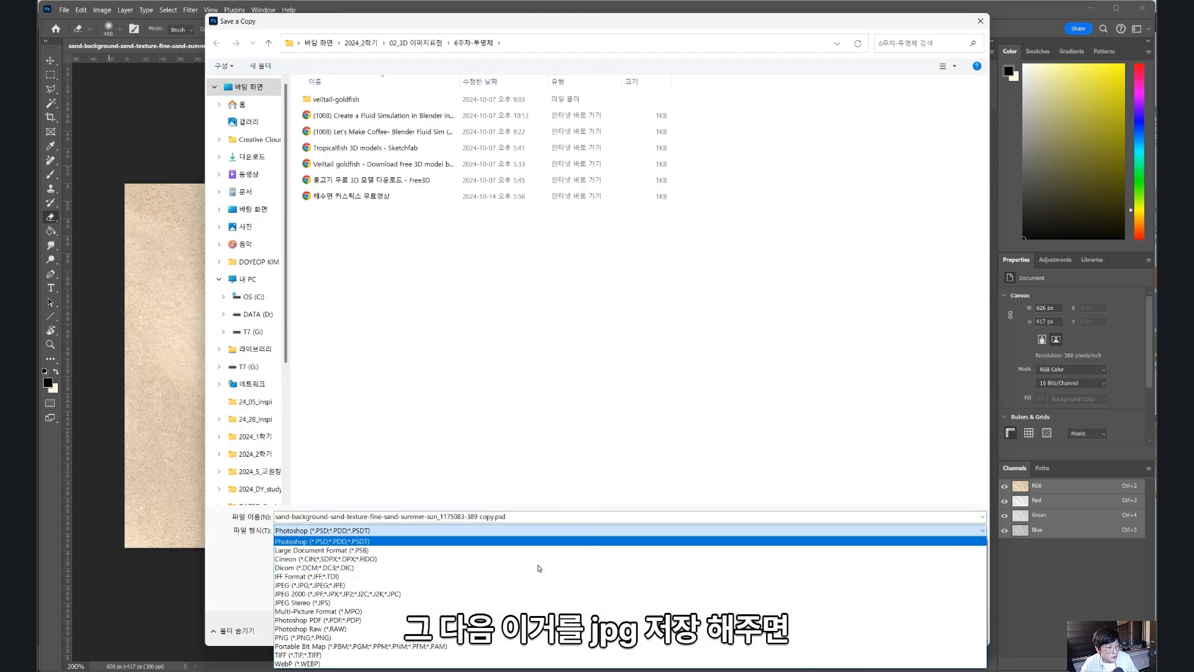
left_click(390, 585)
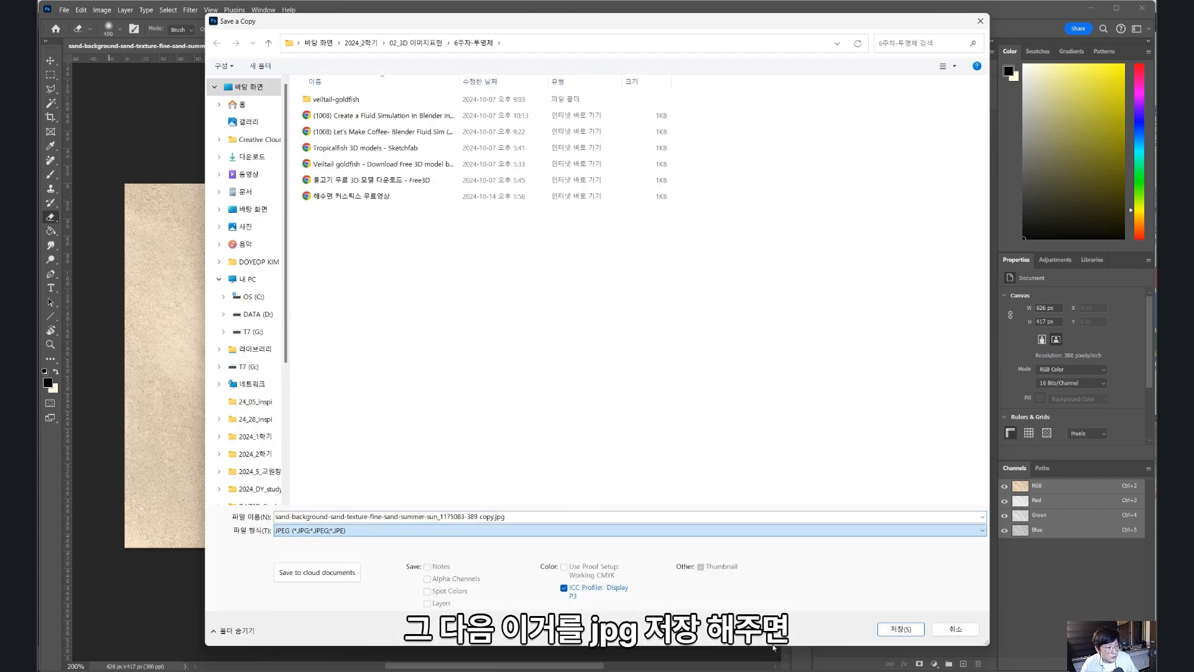
left_click(898, 632)
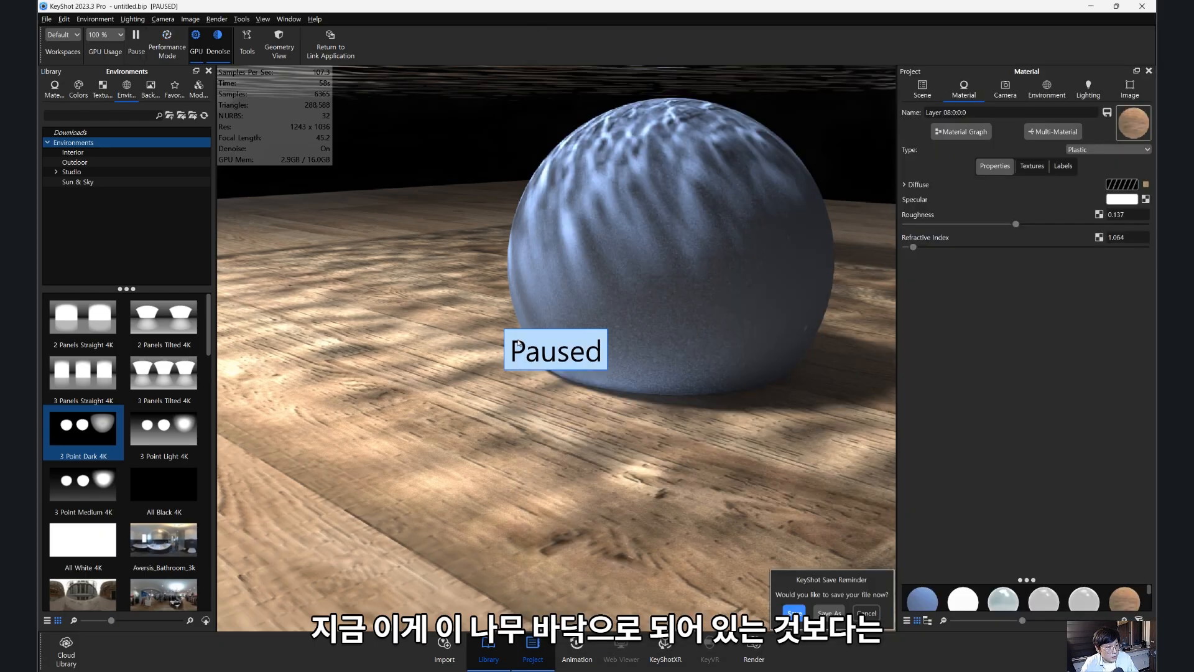
- Switch back to KeyShot and apply the sand JPG from the project folder to the floor material's Diffuse texture
key("shift+p")
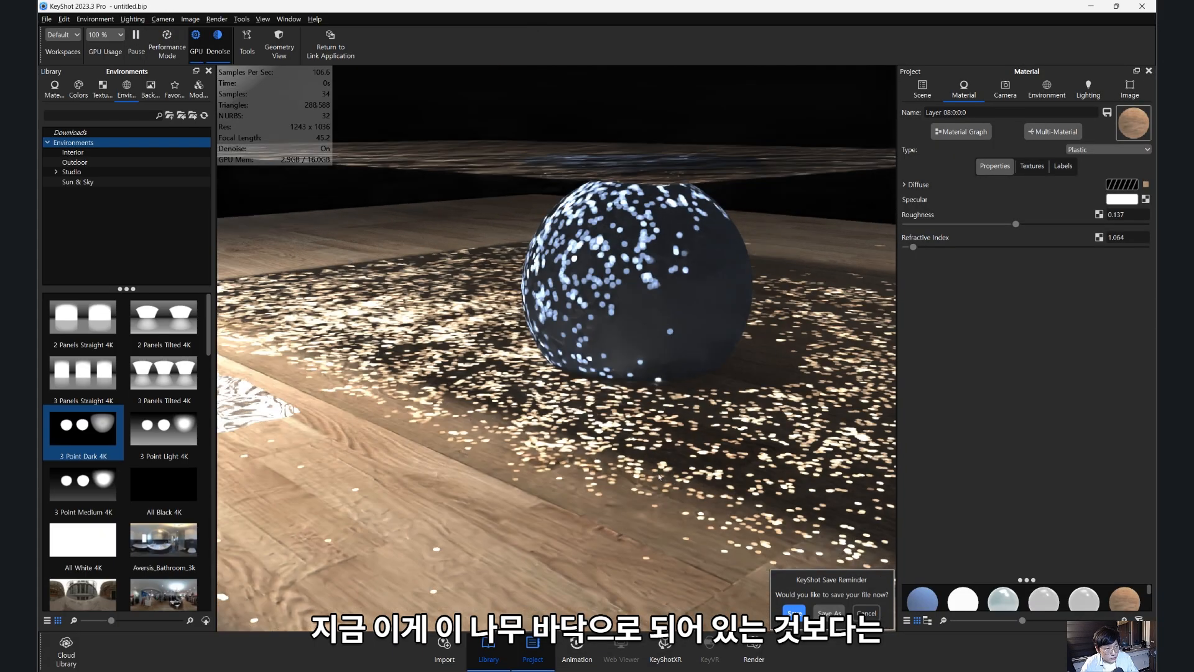
key("alt+Tab")
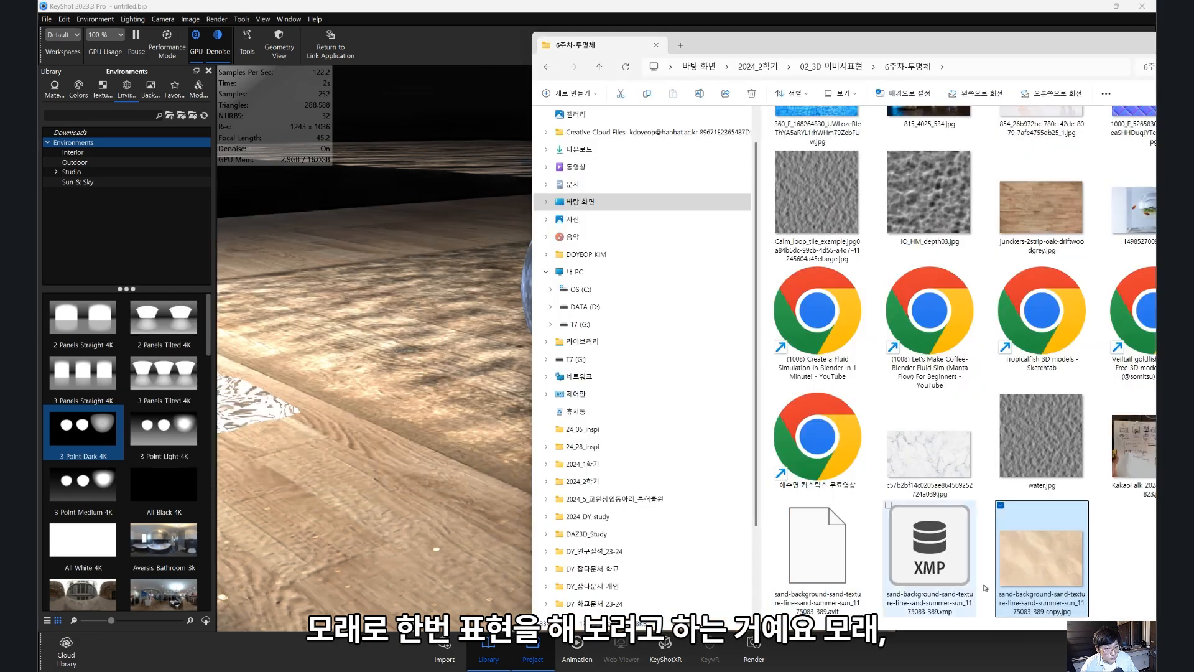
left_click_drag(1042, 560, 476, 463)
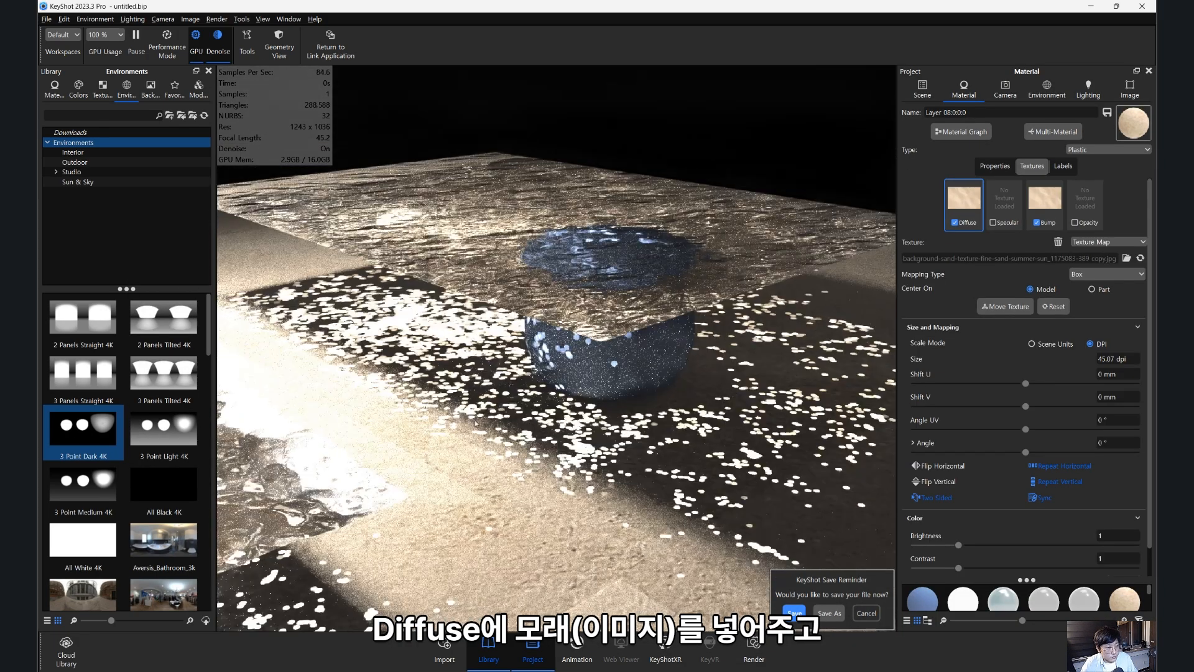
- Change the sand ground material's type to Paint
left_click_drag(665, 498, 663, 431)
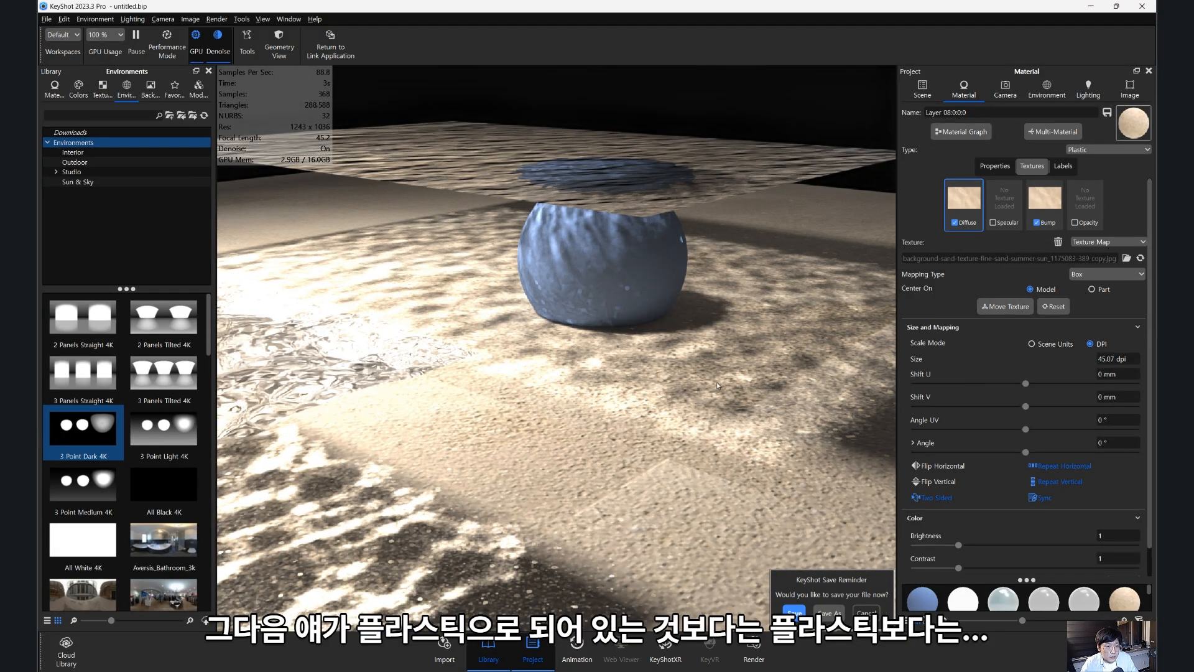
left_click(995, 166)
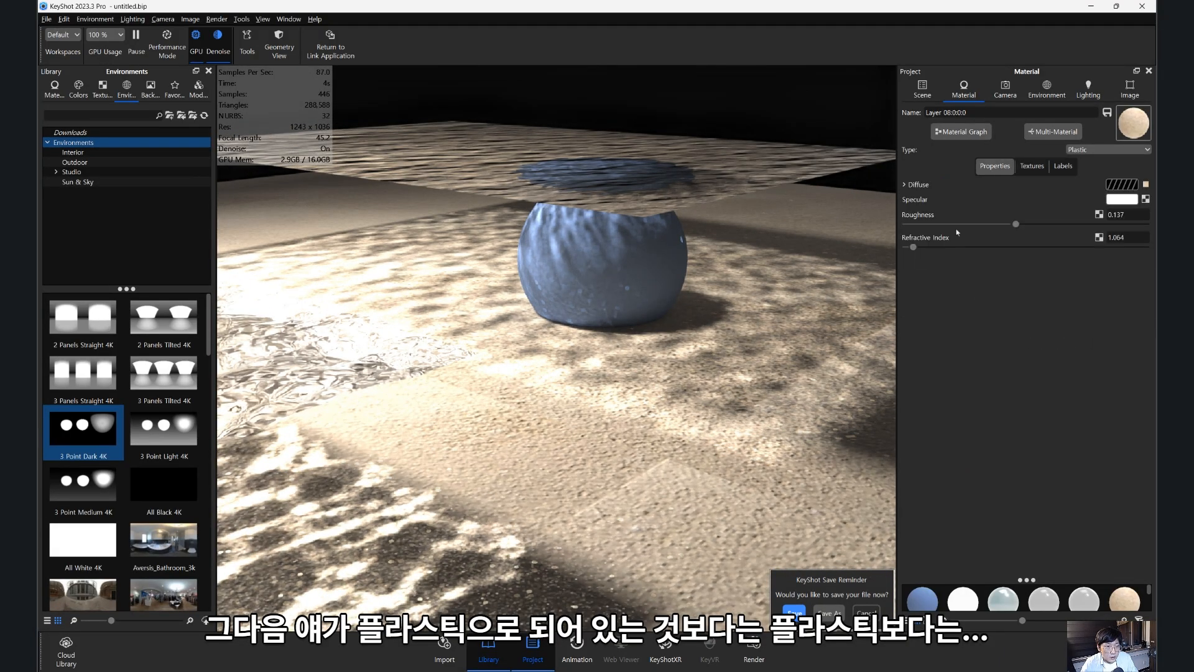
left_click(1112, 153)
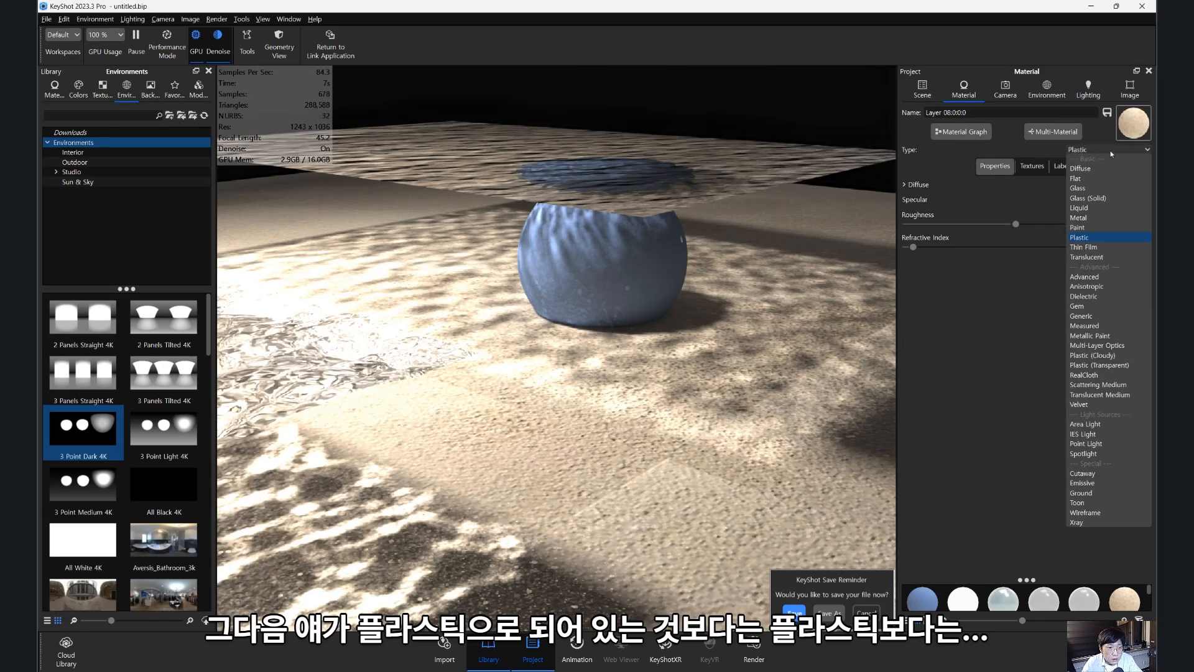
left_click(1095, 228)
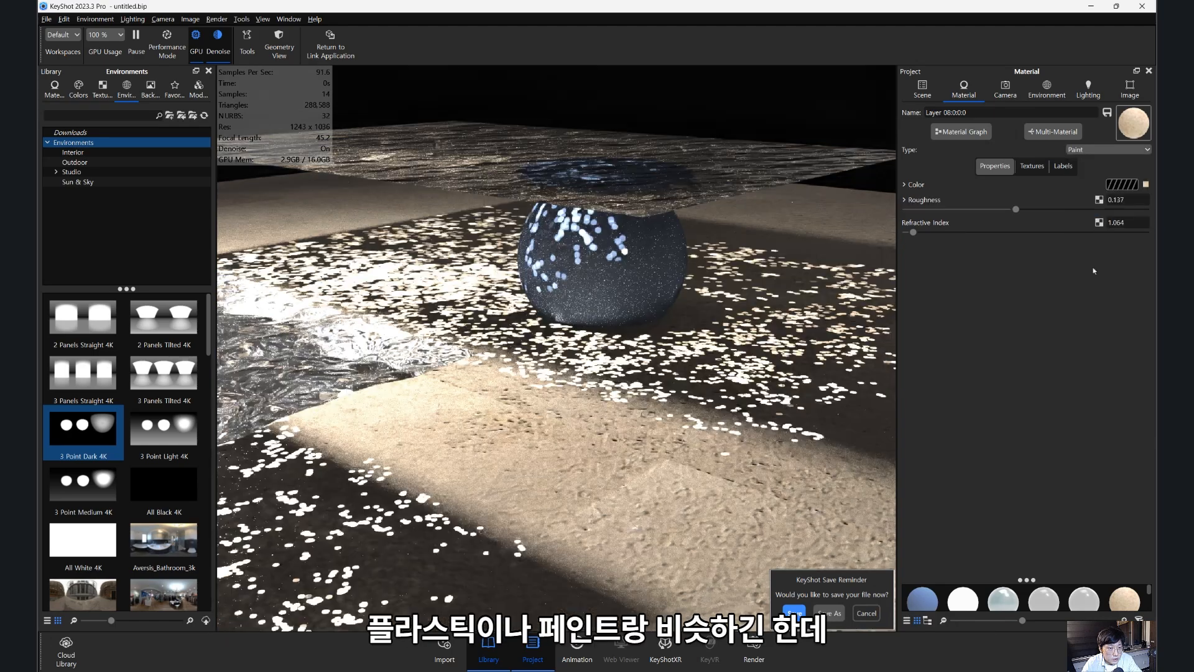
- Open the sand material's node graph and reposition the Material, Paint and Texture Map nodes to make room for more
left_click_drag(746, 373, 655, 456)
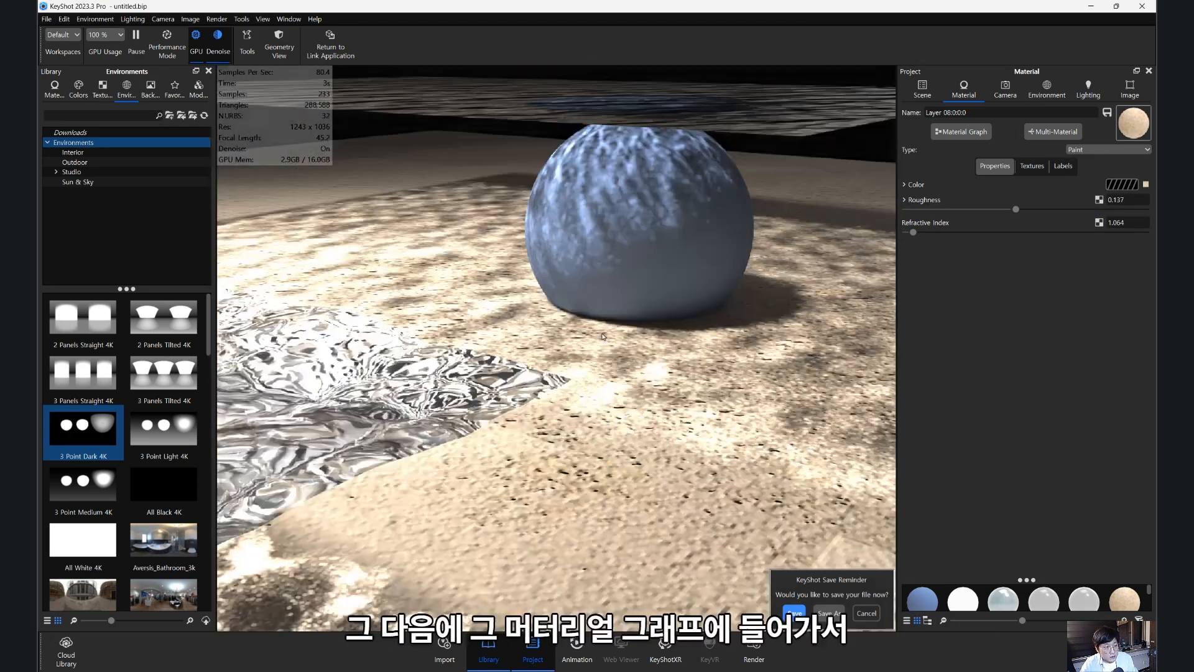
left_click_drag(634, 389, 585, 392)
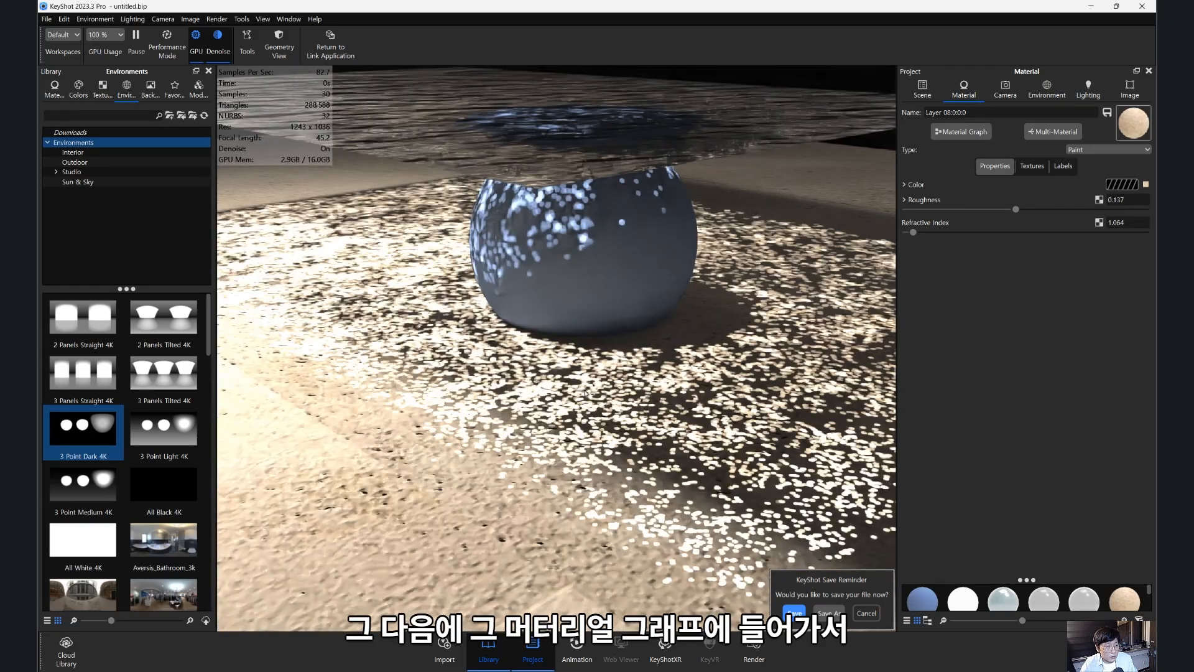
left_click(965, 135)
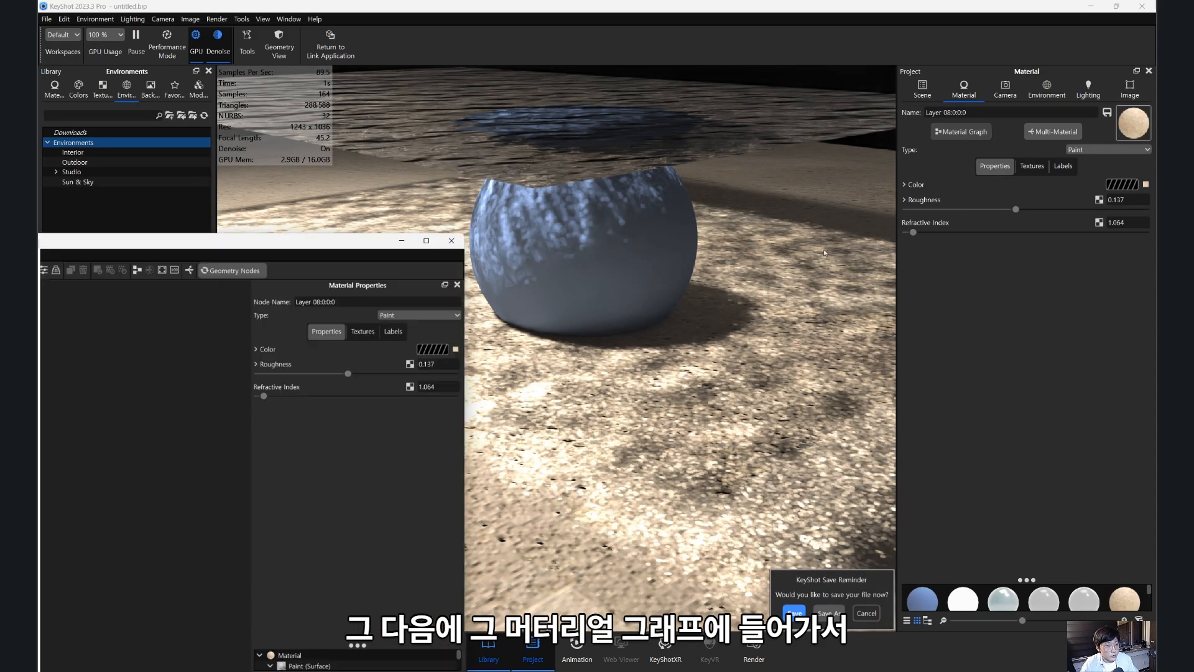
left_click_drag(792, 252, 897, 123)
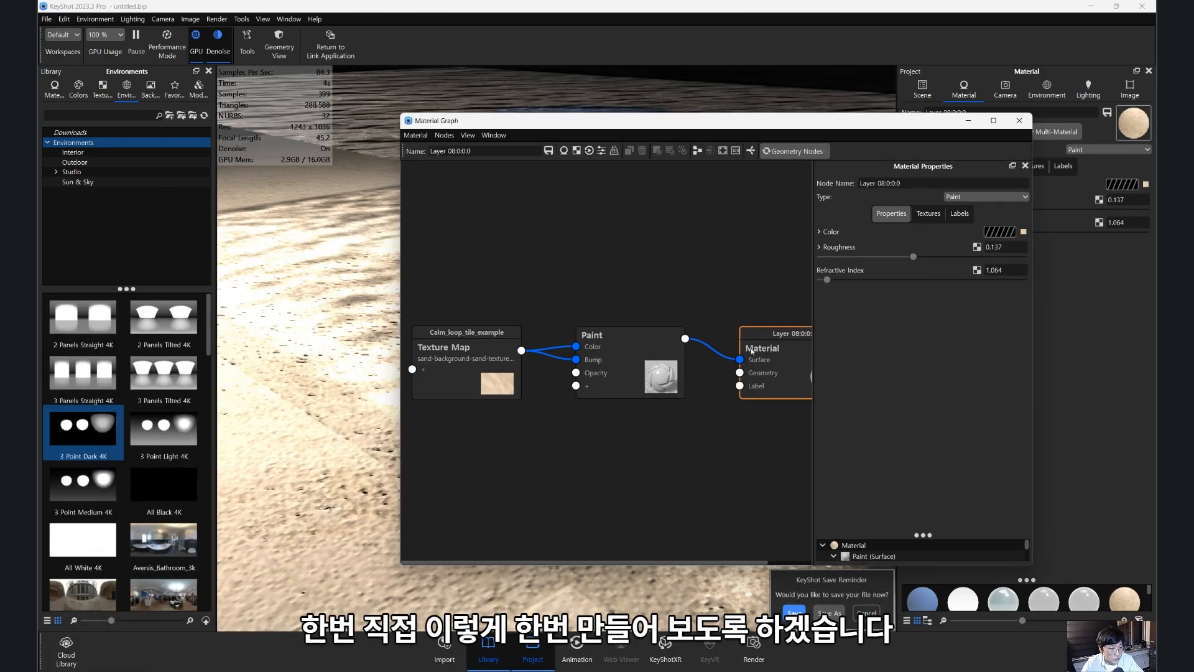
mouse_move(772, 385)
left_mouse_down()
mouse_move(732, 442)
mouse_move(730, 483)
left_mouse_up()
left_click_drag(629, 371, 629, 349)
left_click_drag(629, 349, 629, 313)
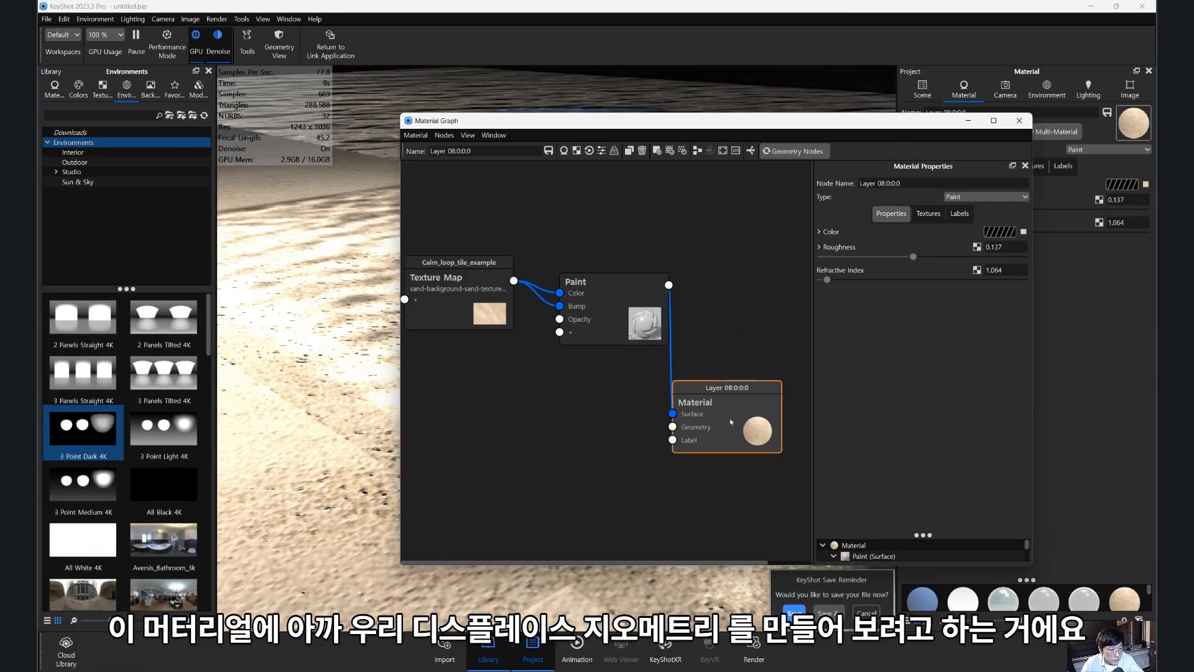
left_click_drag(731, 421, 736, 416)
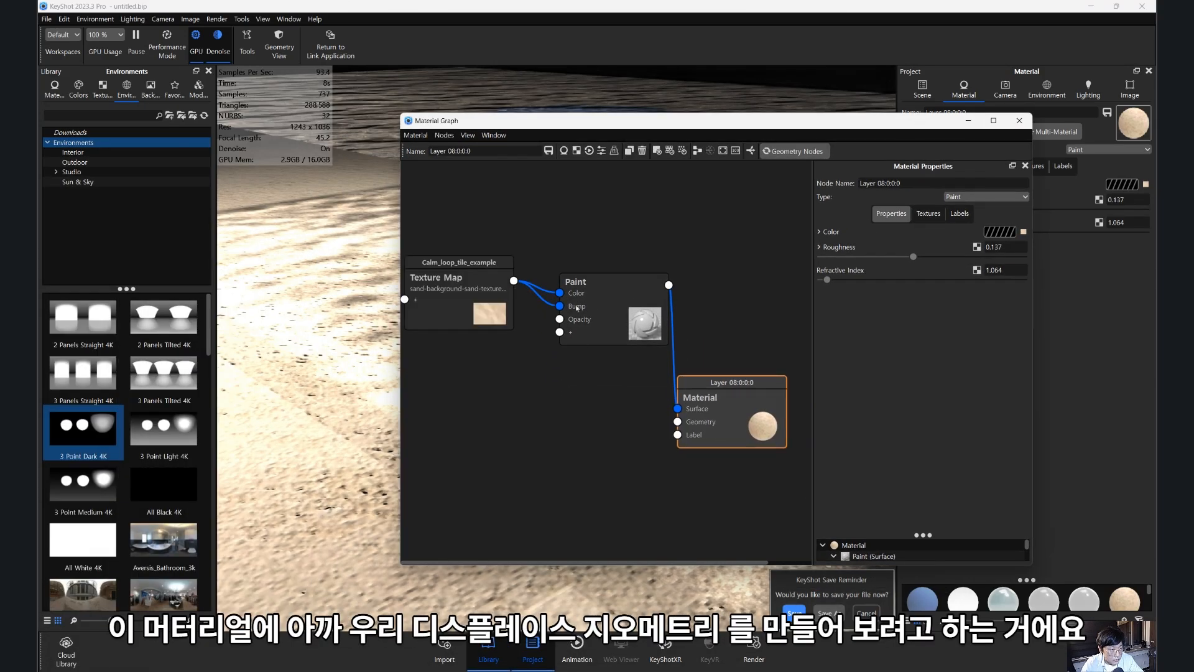
- Add a Displace geometry node below the Paint node and connect it to the Material node's Geometry input
scroll(666, 447, "up", 2)
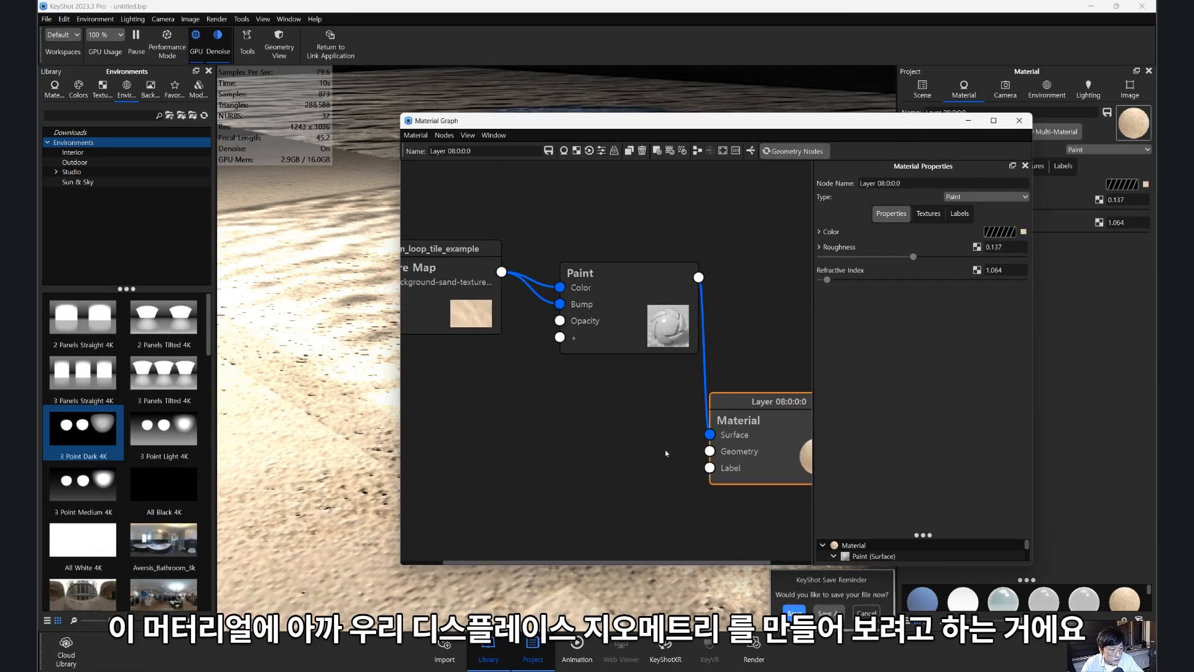
middle_click_drag(619, 372, 566, 369)
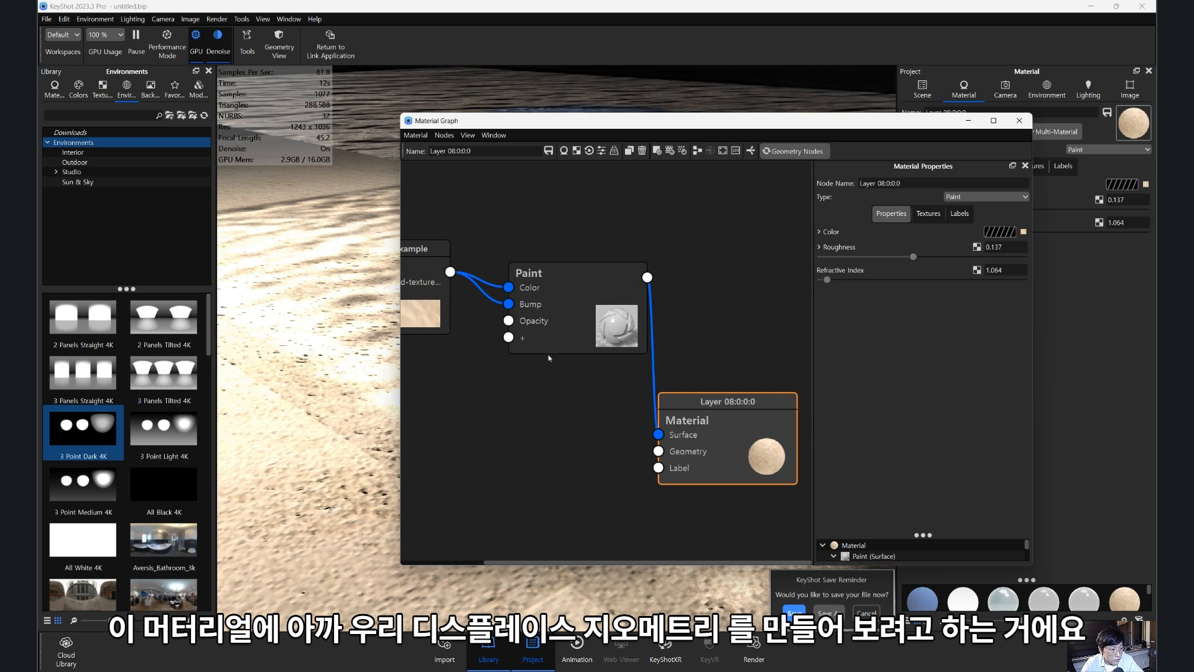
left_click(445, 135)
mouse_move(474, 162)
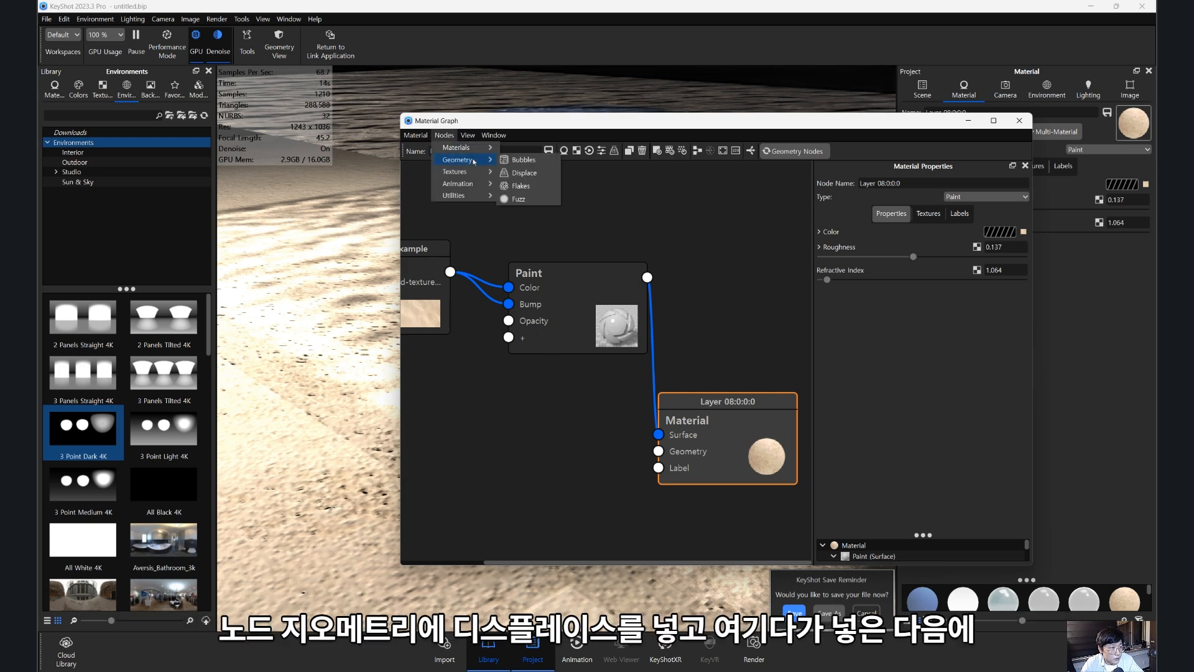
left_click(525, 173)
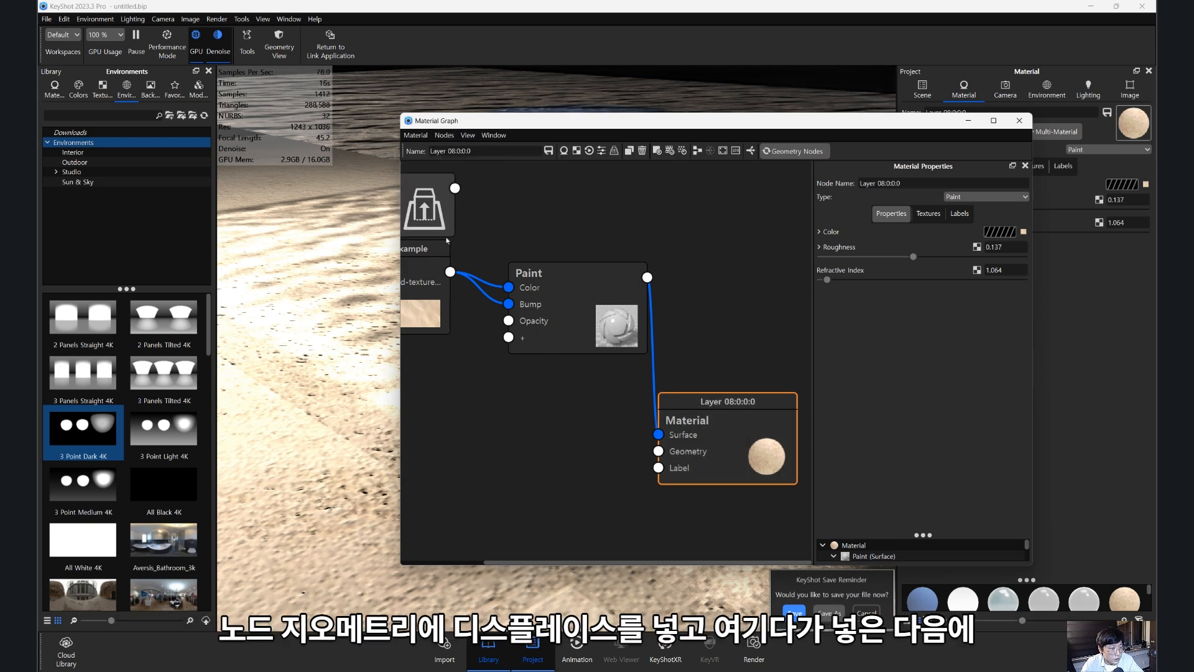
left_click(472, 451)
left_click_drag(604, 456, 658, 451)
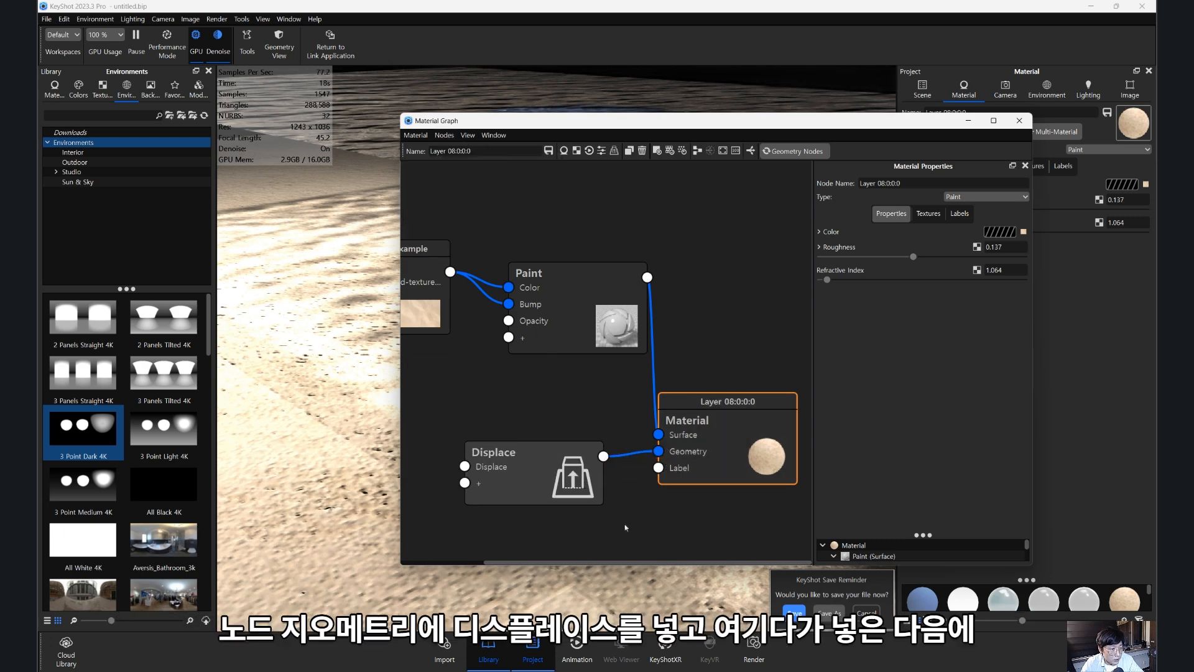
- Enlarge the graph window, add a Color Adjust utility node and connect its output to the Displace node's Displace input
left_click_drag(498, 452, 508, 440)
double_click(581, 125)
left_click_drag(430, 416, 411, 416)
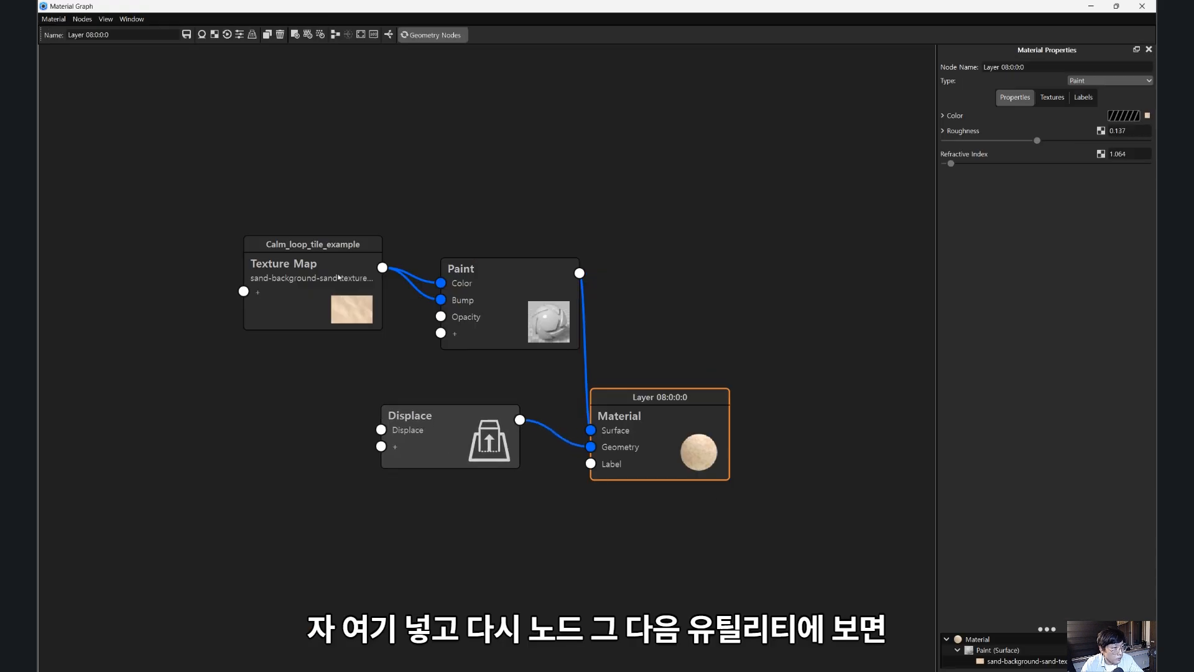
left_click(82, 19)
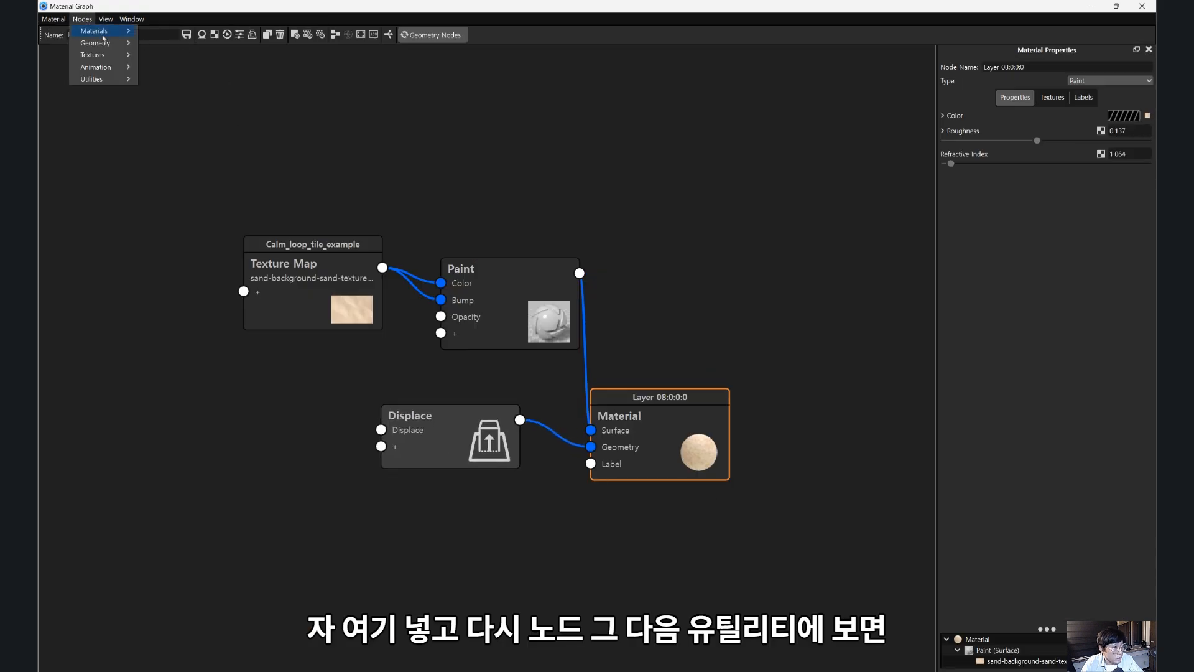
mouse_move(105, 41)
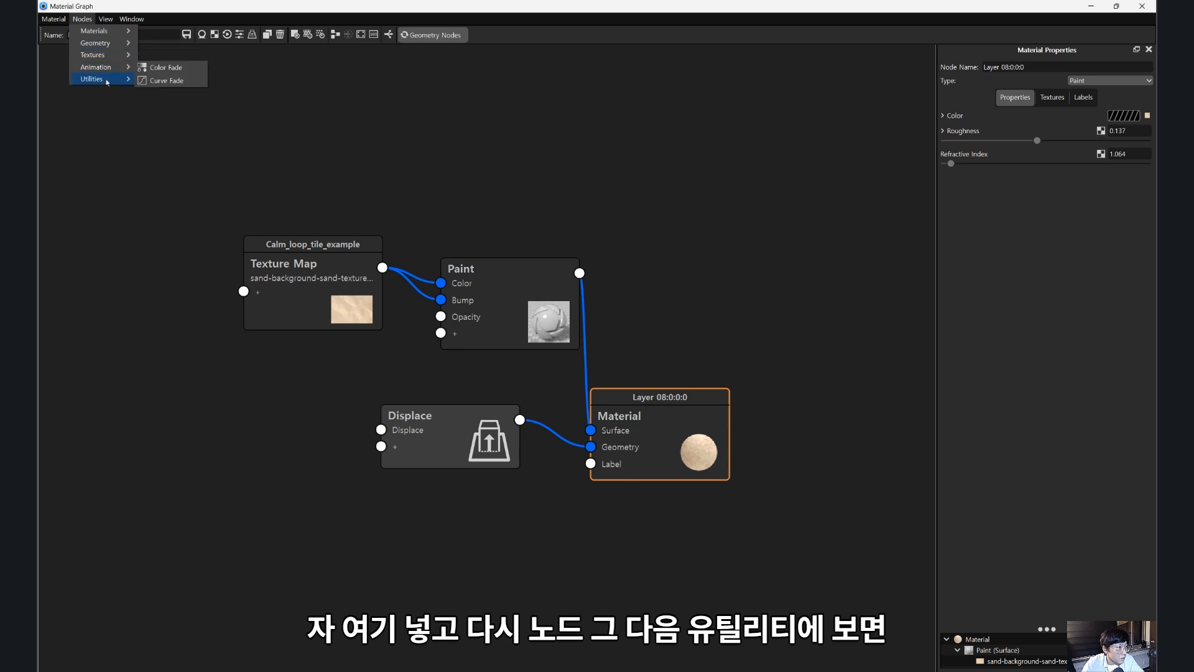
mouse_move(108, 81)
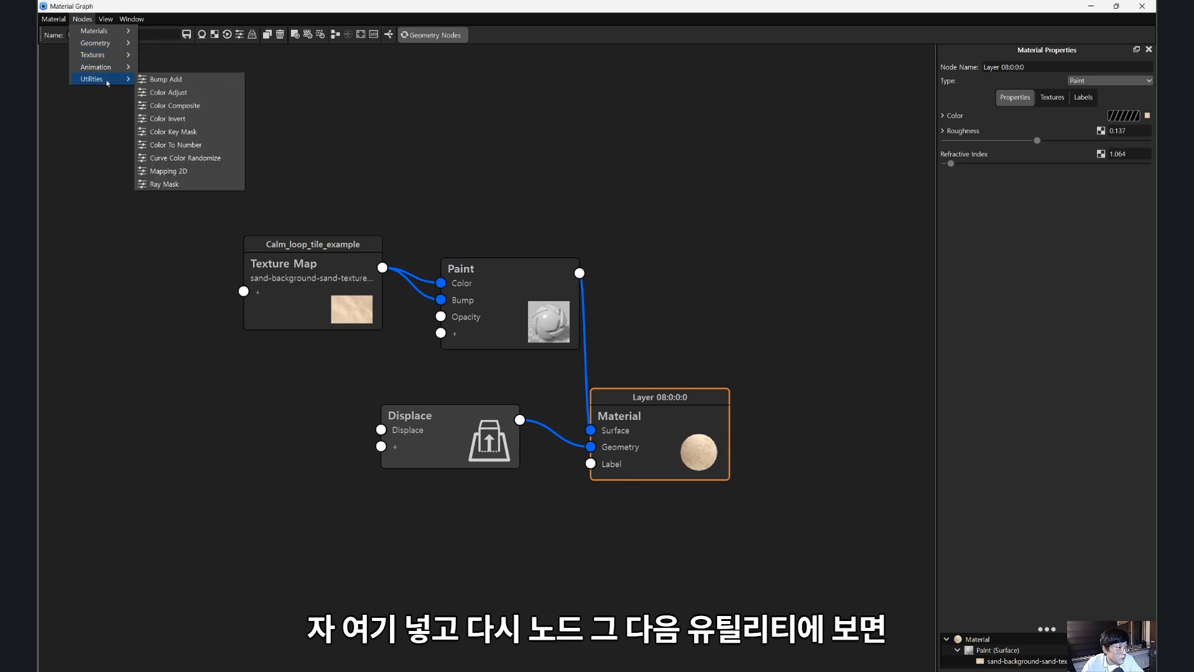
left_click(188, 93)
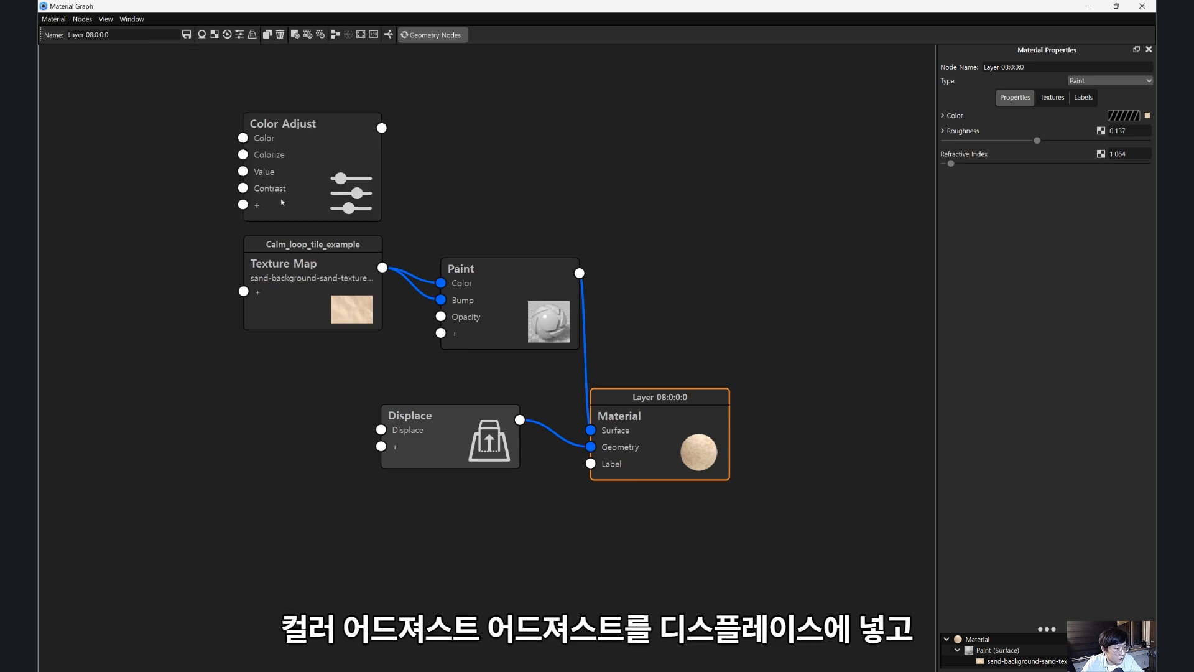
left_click_drag(328, 185, 263, 480)
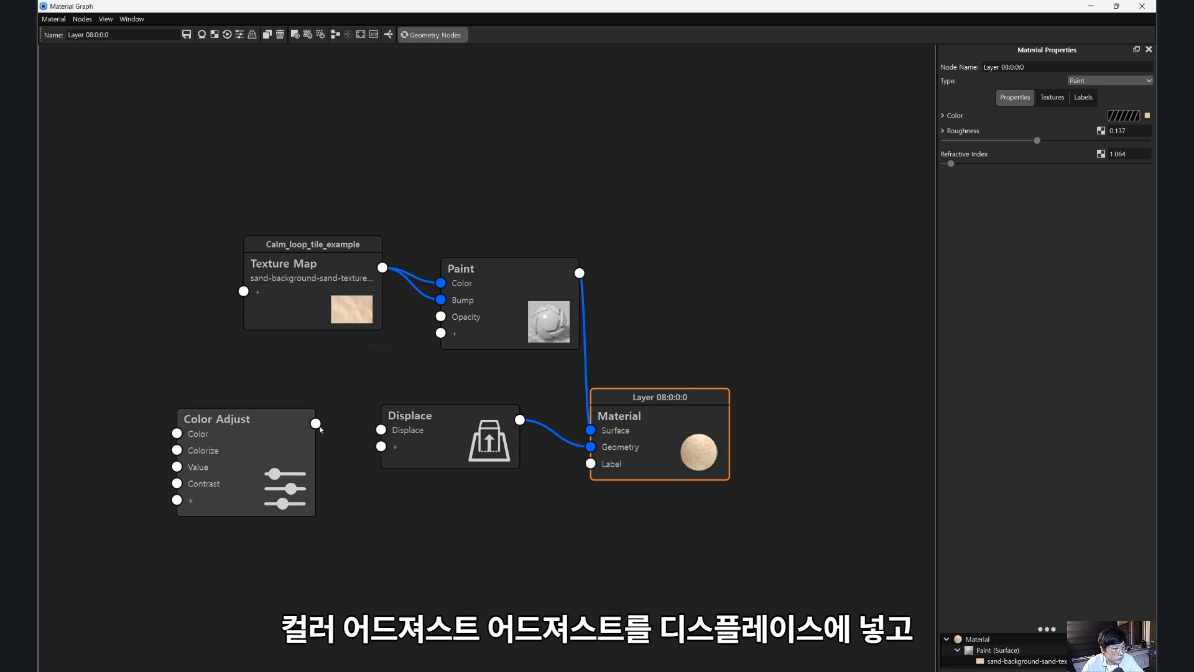
left_click_drag(316, 424, 381, 429)
left_click_drag(165, 418, 168, 382)
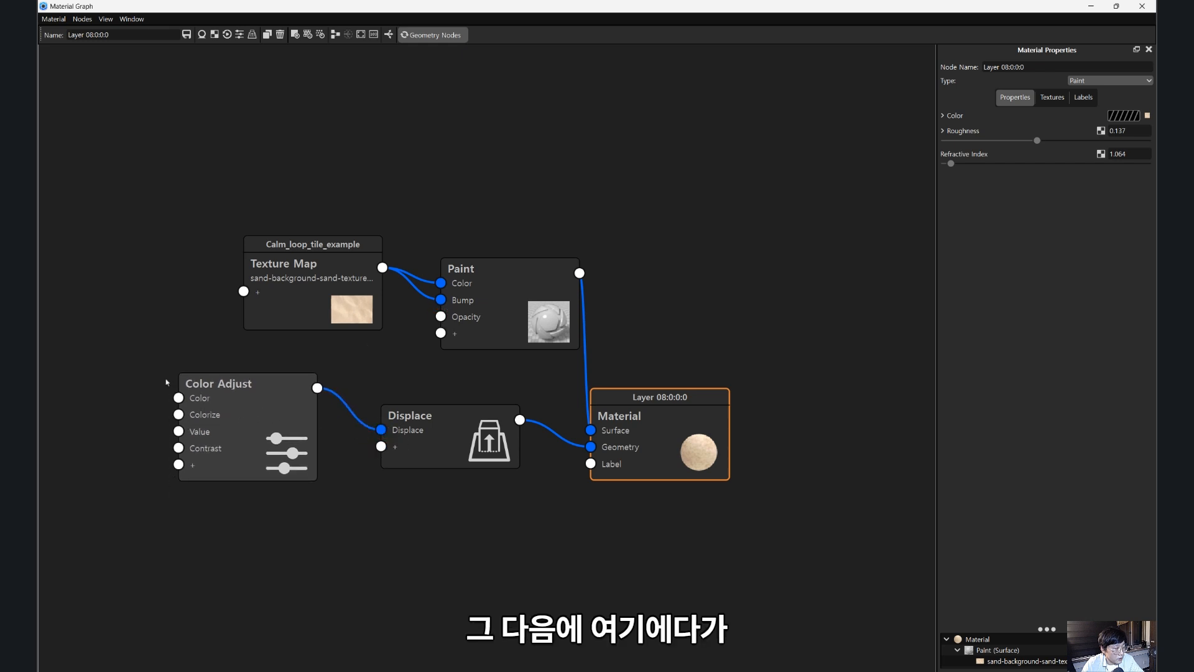
right_click(133, 316)
mouse_move(182, 390)
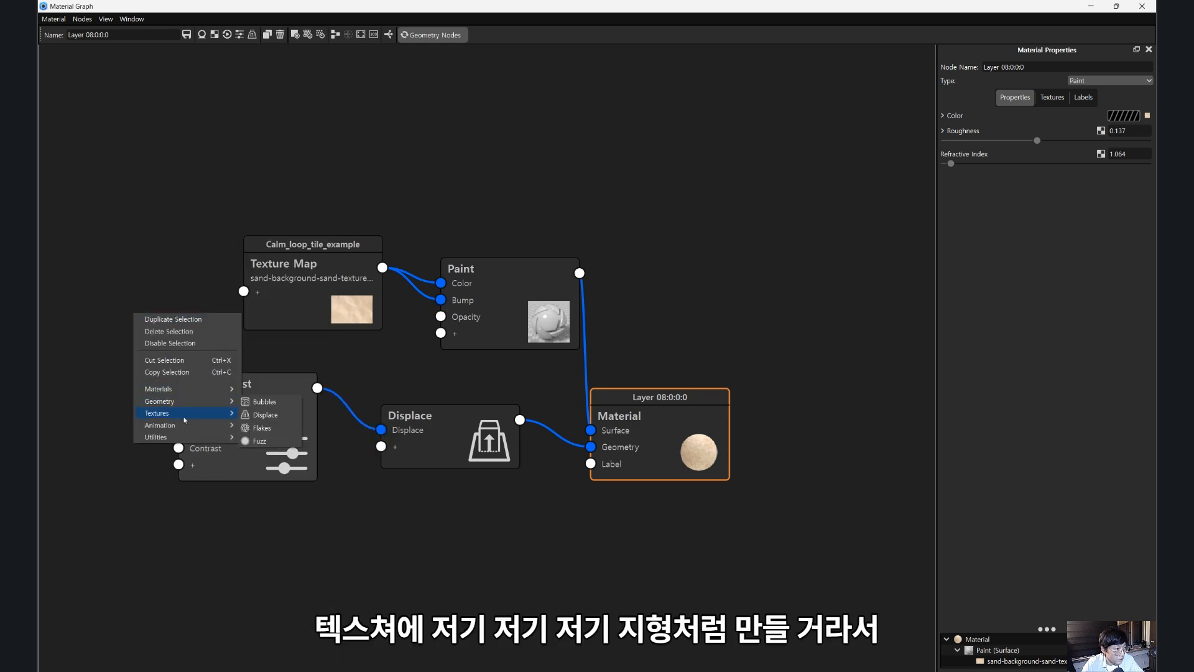
mouse_move(184, 418)
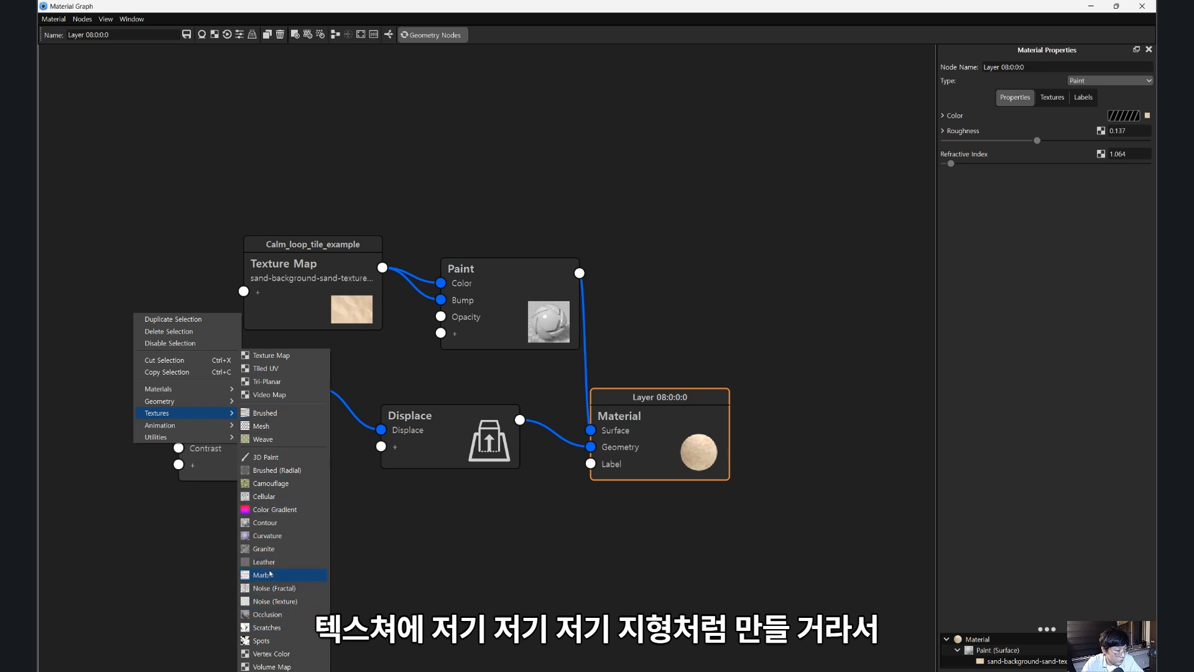
left_click(315, 539)
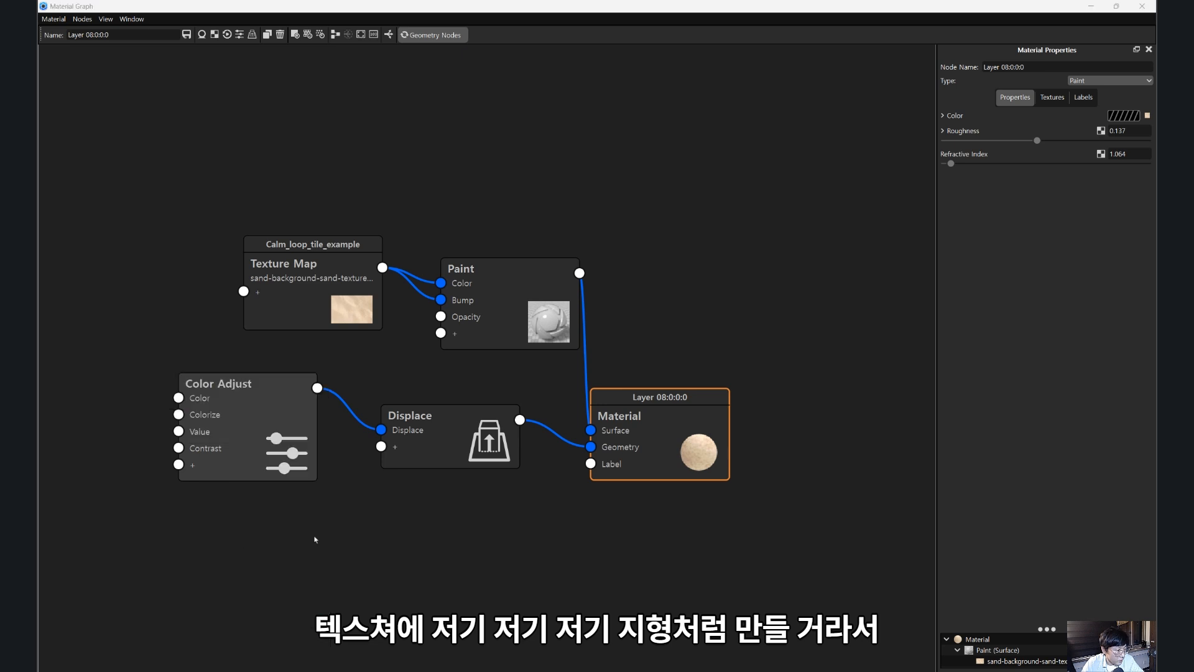
- Add a Noise (Fractal) texture node and connect it to the Color Adjust node's Color input
right_click(135, 384)
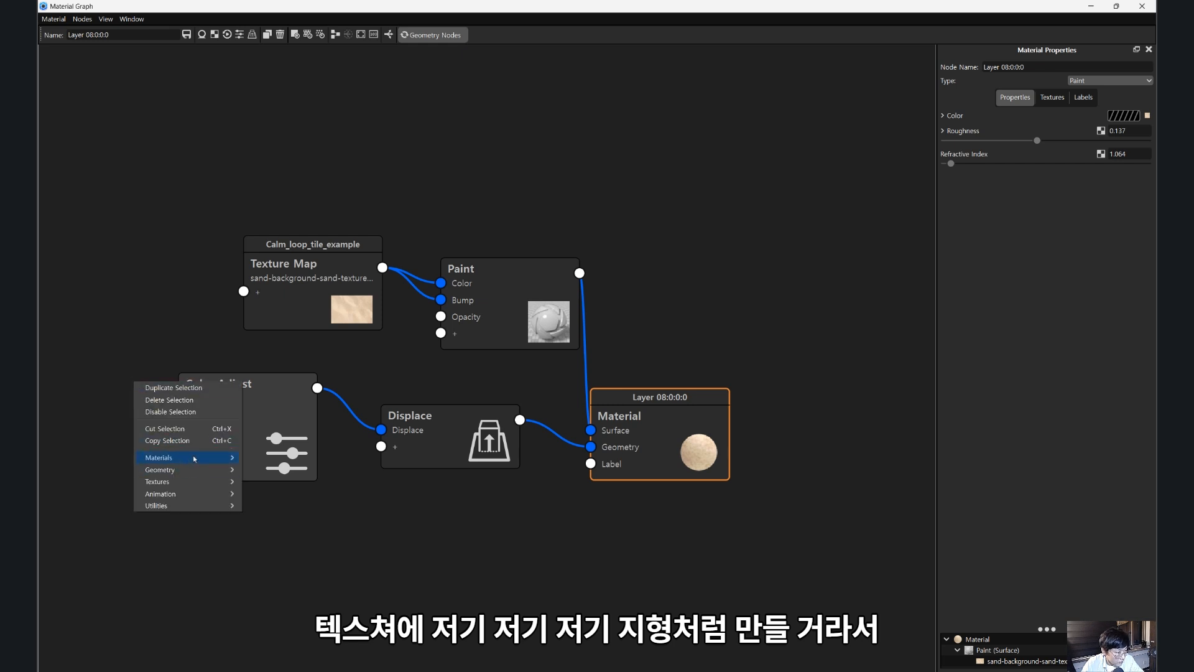
mouse_move(224, 480)
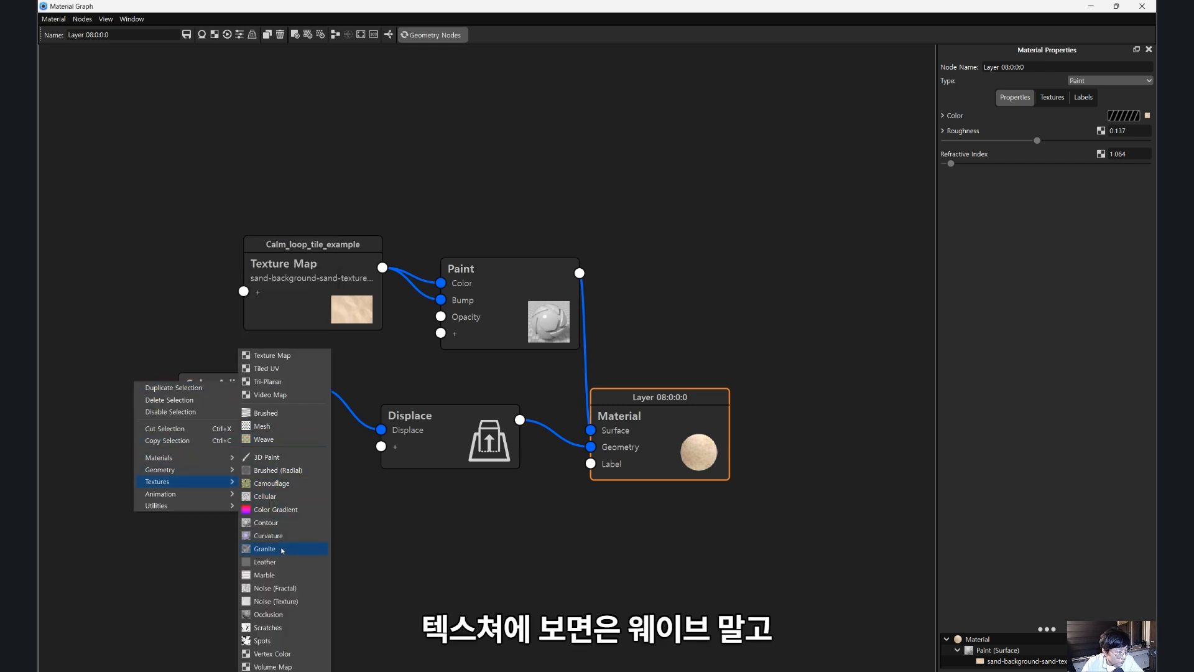
left_click(288, 586)
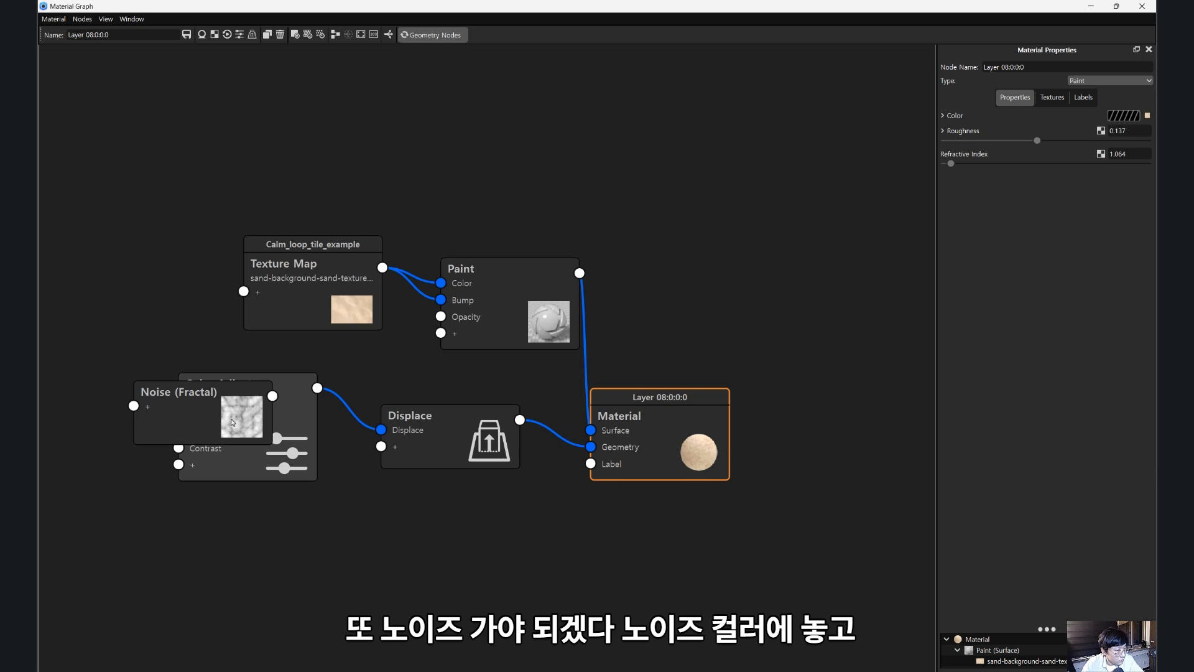
left_click_drag(232, 422, 179, 400)
- Set the Displace node's displacement height to 15 mm and execute the geometry node
left_click_drag(558, 5, 759, 100)
left_click(701, 423)
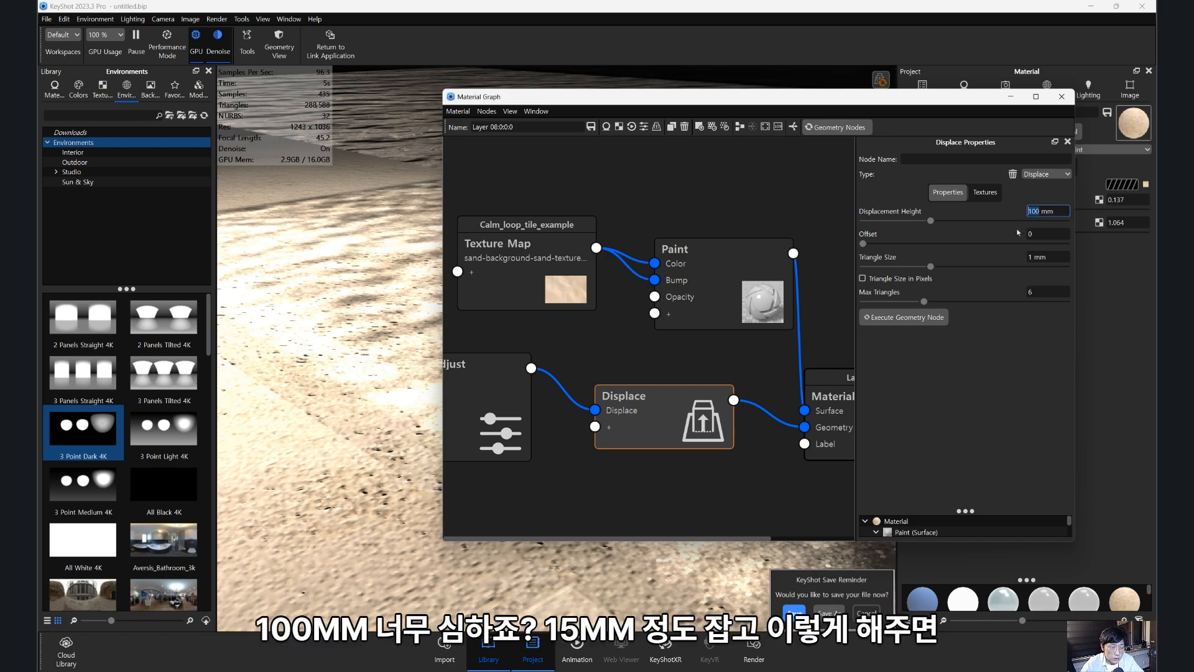
type("15")
left_click(906, 317)
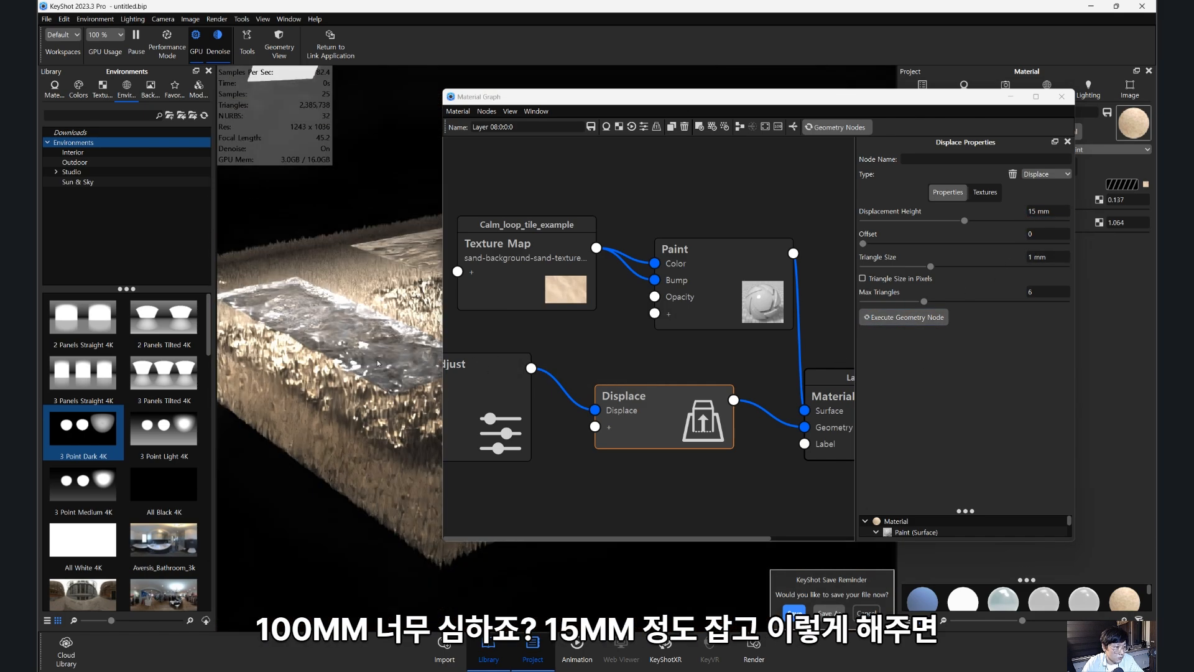
- Set the Noise (Fractal) scale to 100 mm, re-execute the Displace node and move the graph window off the model
left_click_drag(670, 100, 468, 145)
scroll(325, 389, "down", 2)
left_click(320, 392)
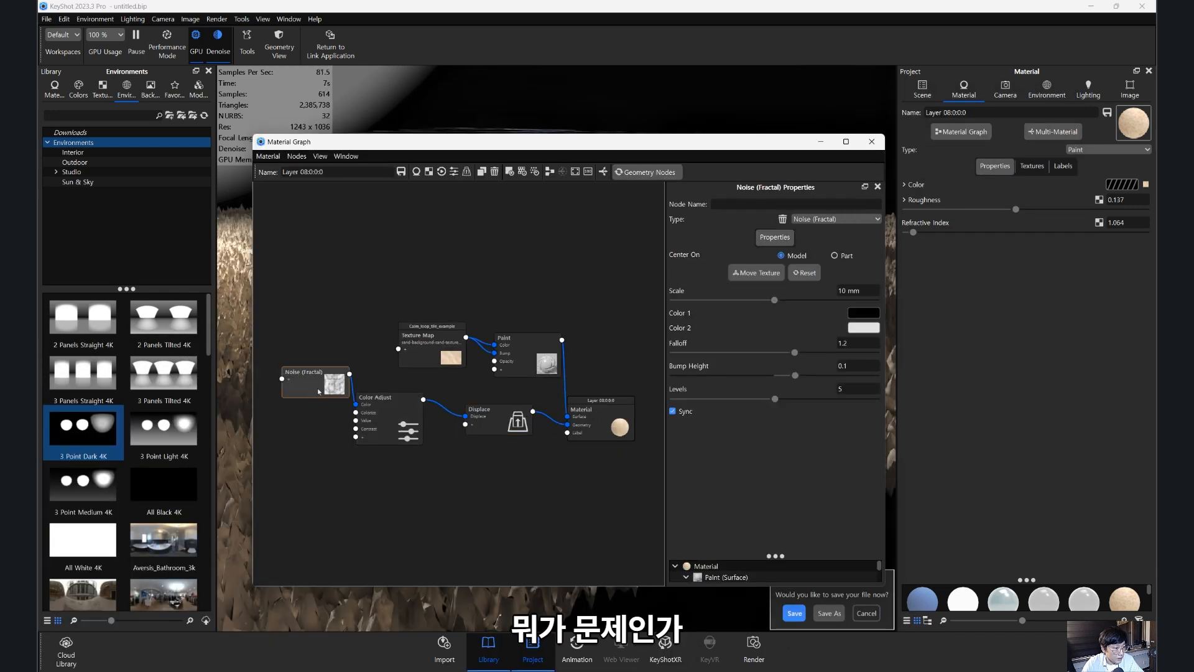
left_click_drag(319, 392, 303, 375)
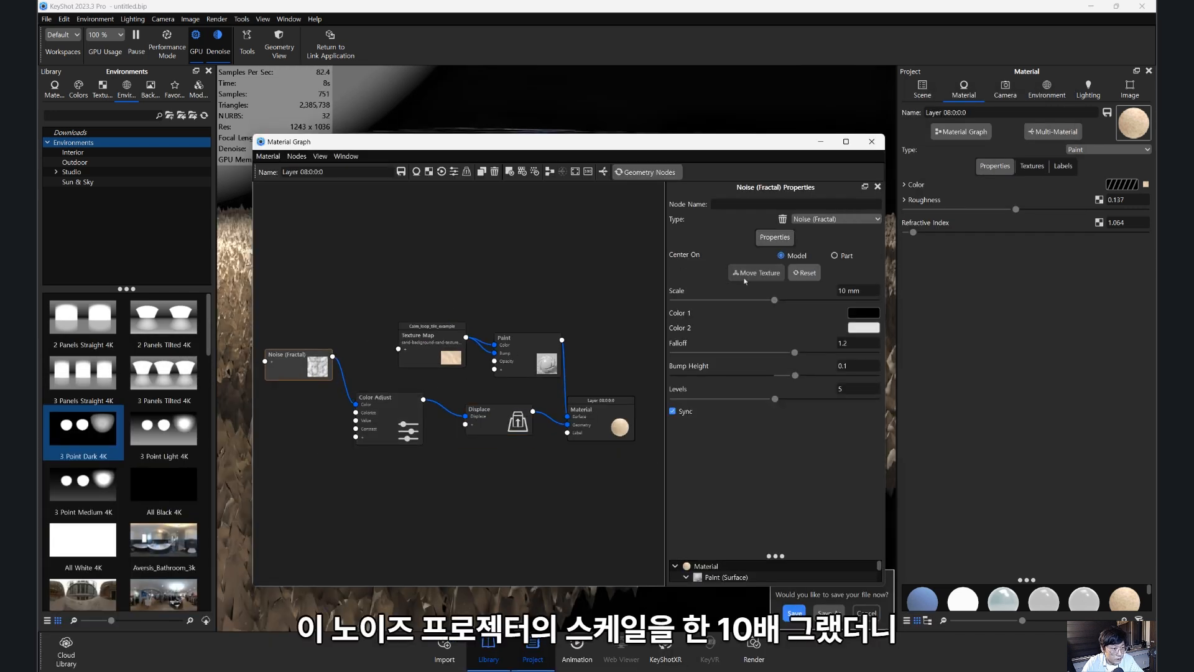
left_click(842, 294)
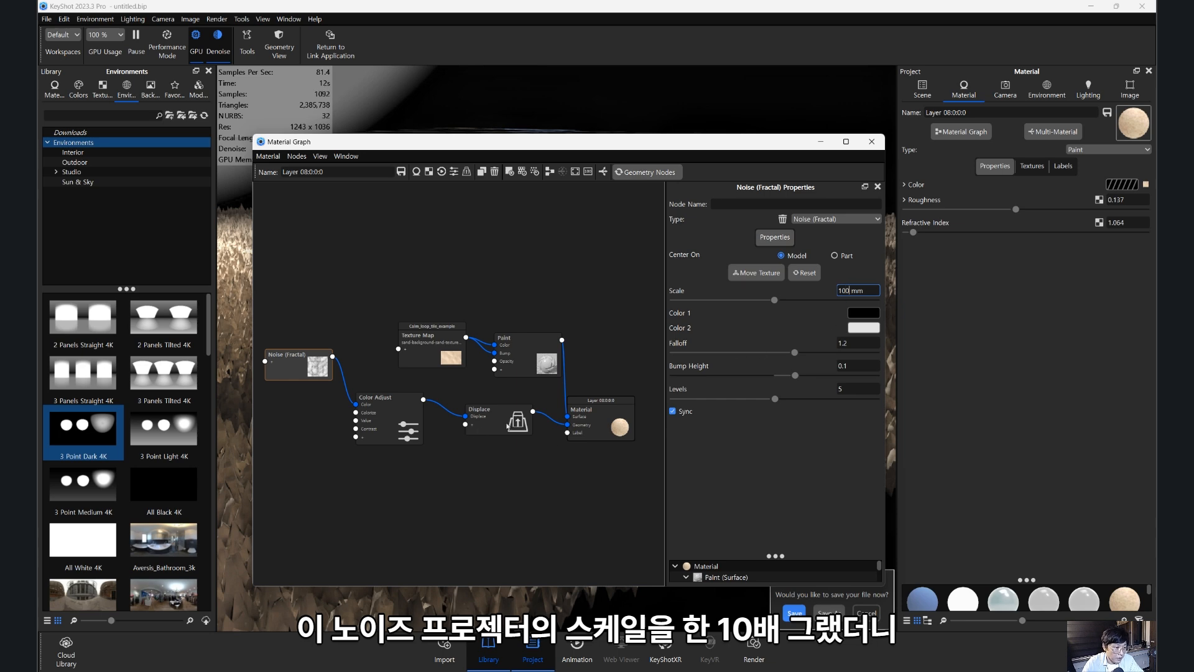
left_click(498, 420)
left_click(714, 362)
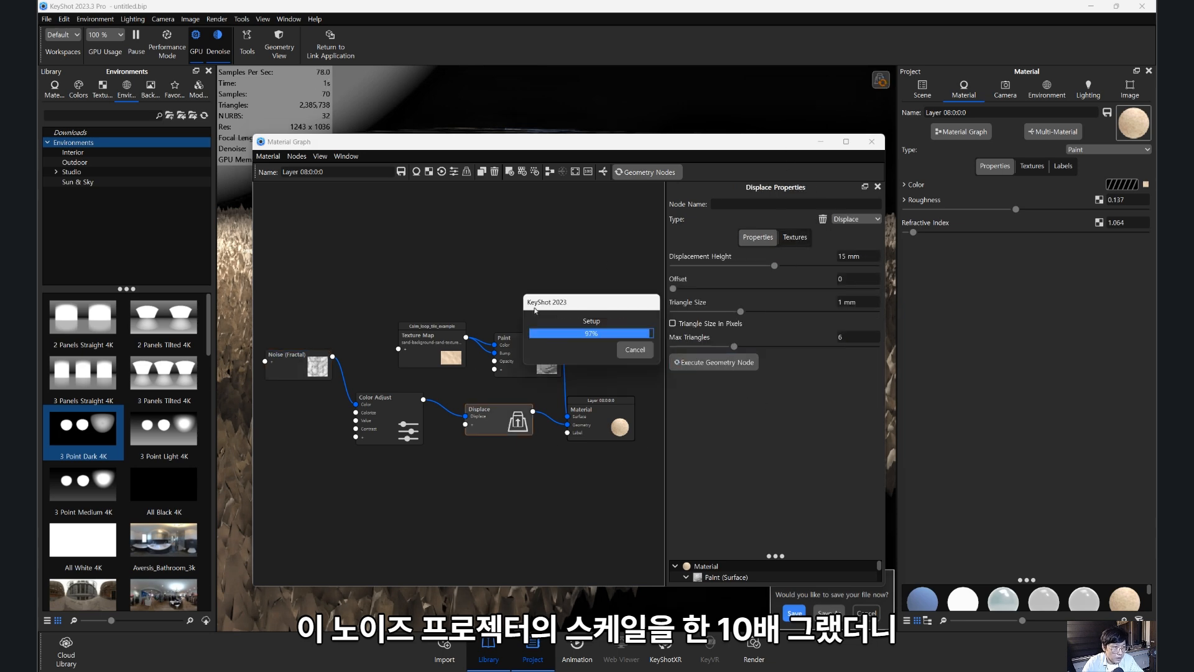
left_click_drag(553, 142, 486, 436)
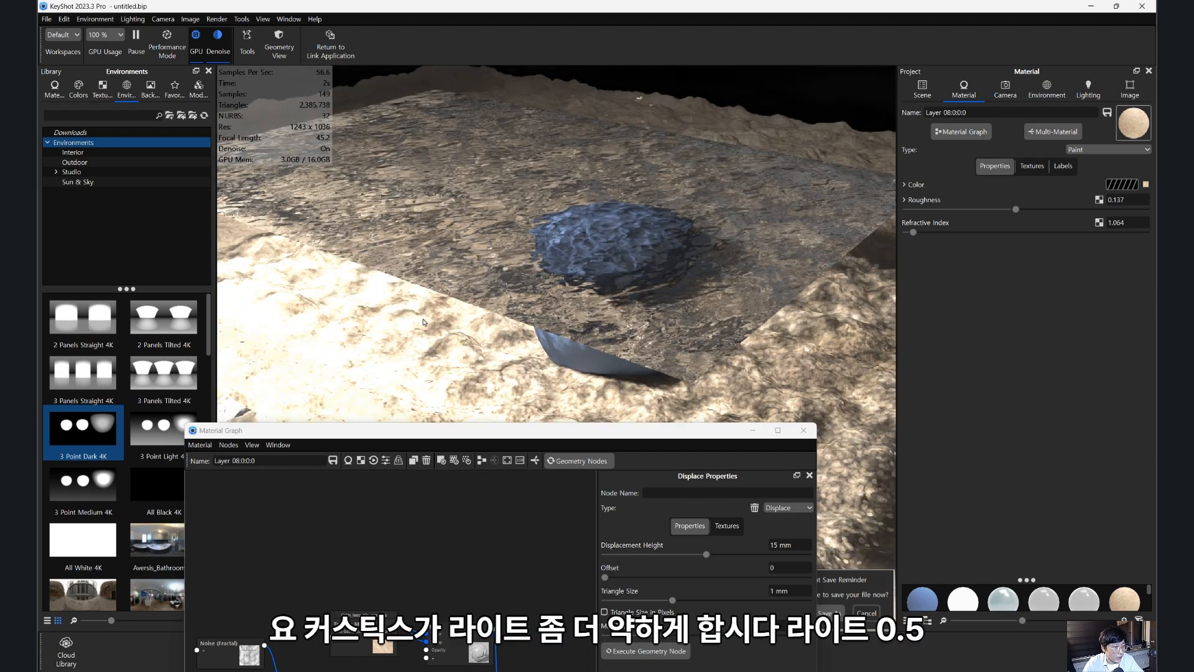
- Set the power of the area light plane above the ground to 0.5 Watt
scroll(380, 164, "down", 6)
middle_click_drag(381, 165, 476, 197)
double_click(438, 168)
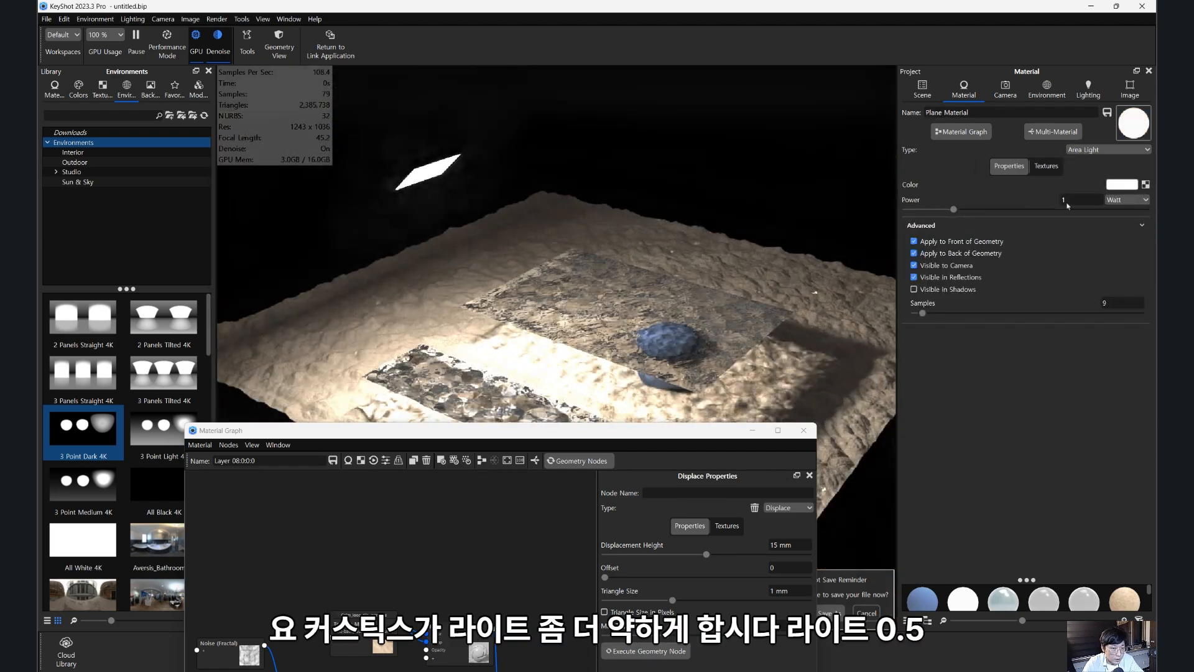
type("0.5")
key("Return")
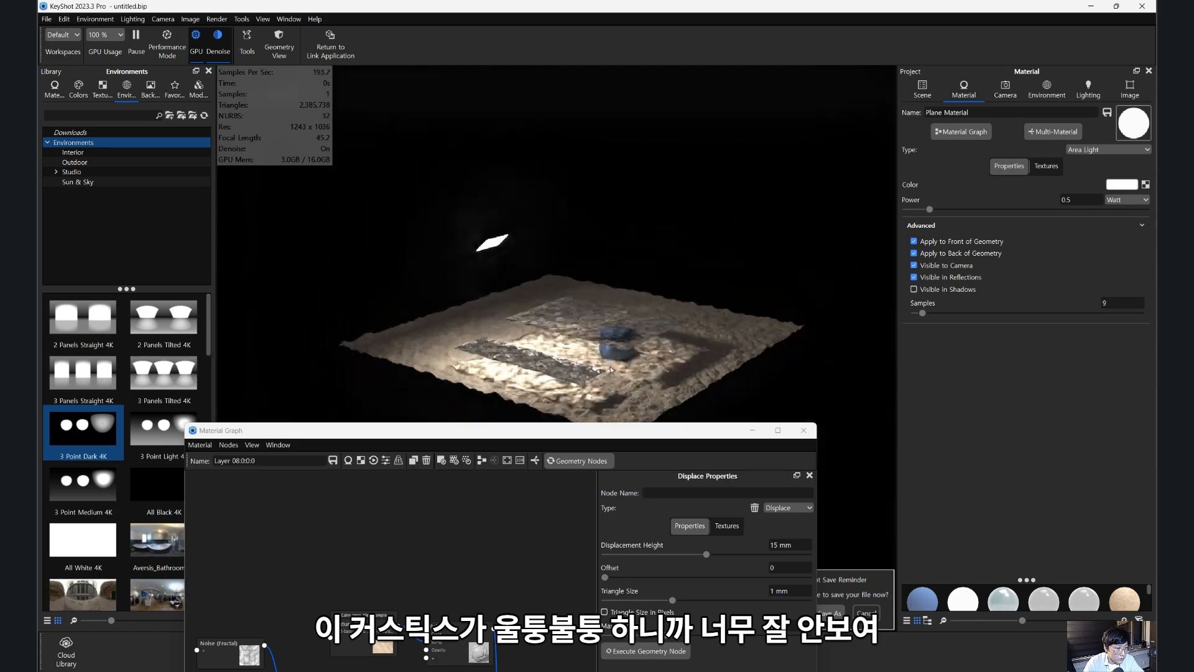
- Set the Noise (Fractal) scale to 300 mm, re-execute the Displace geometry node and move the graph window off the ground
left_click_drag(625, 367, 696, 339)
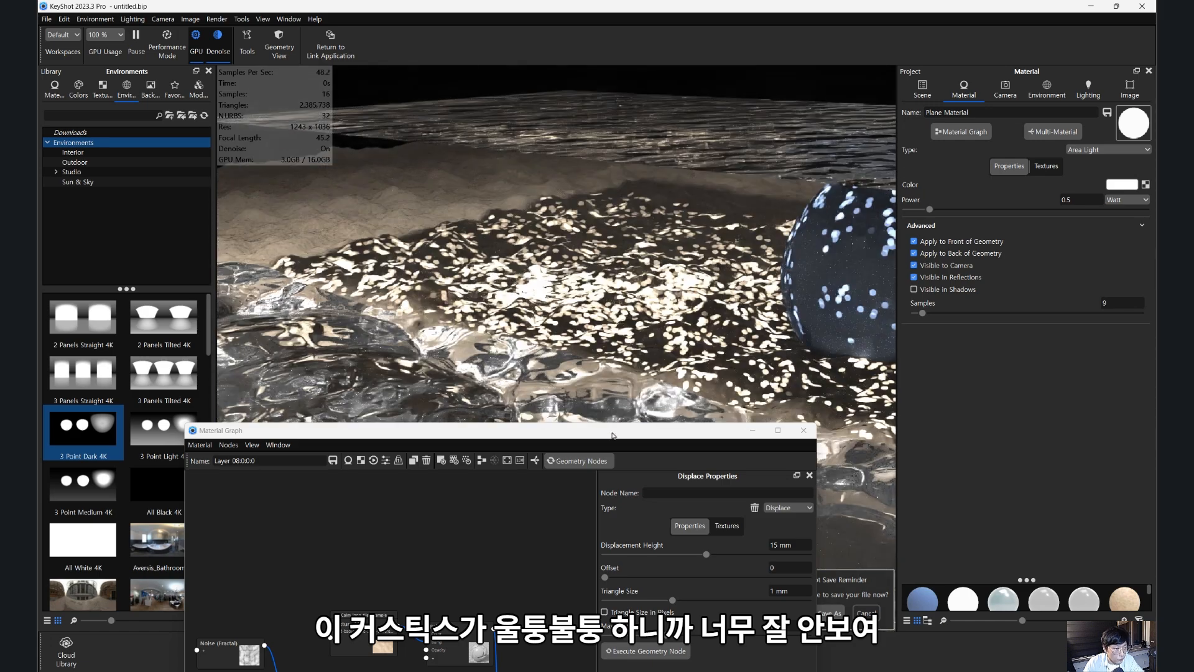
left_click_drag(610, 433, 482, 207)
left_click_drag(103, 428, 106, 428)
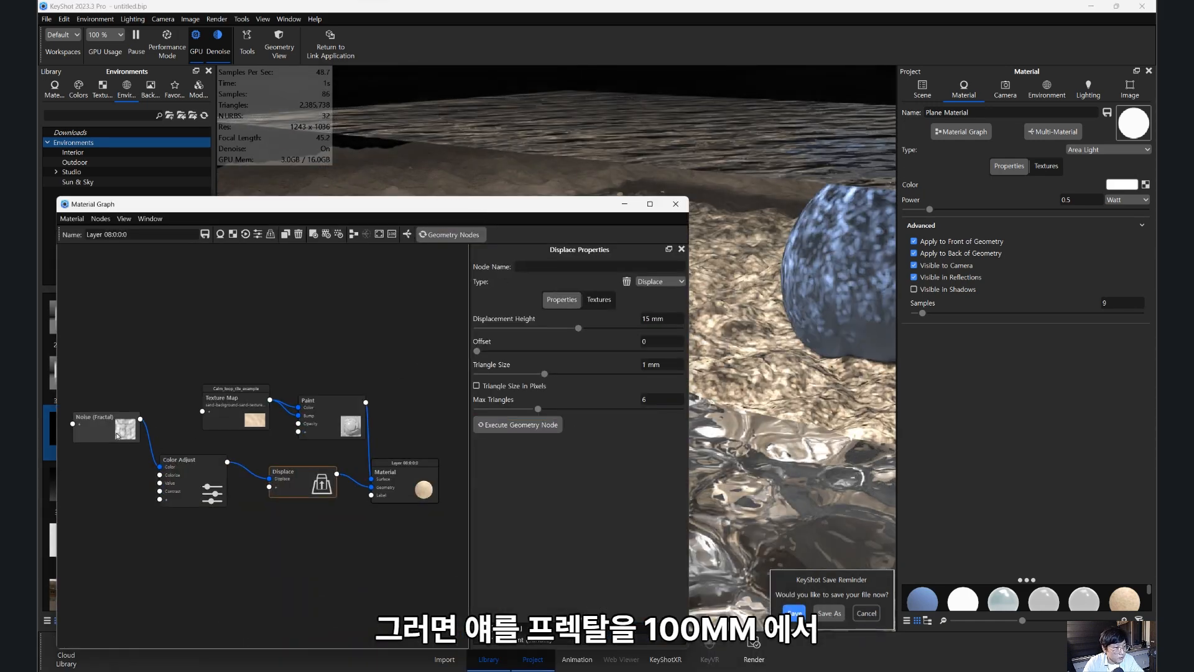
left_click(658, 354)
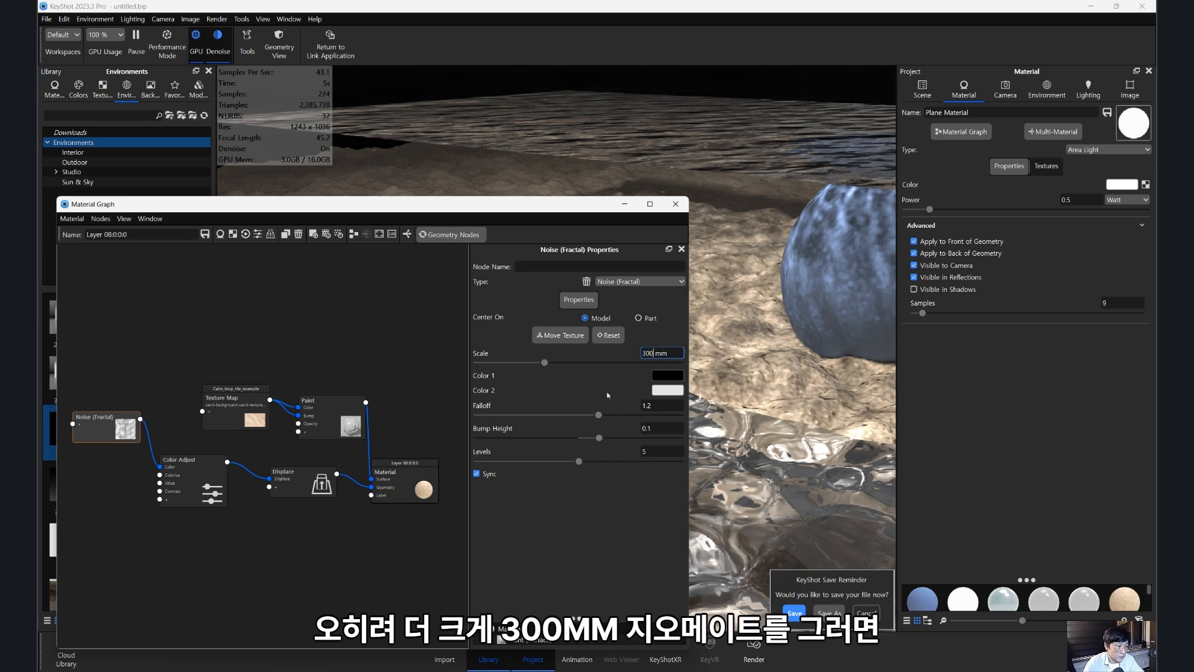
left_click(311, 488)
left_click(518, 425)
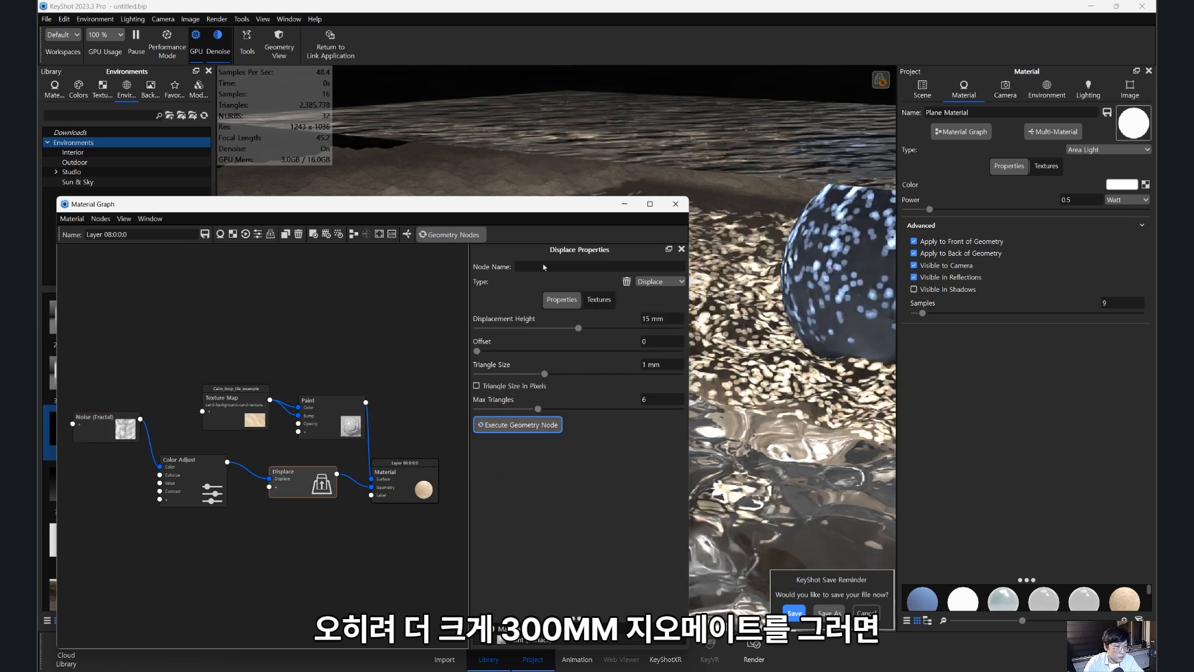
left_click_drag(583, 210, 369, 206)
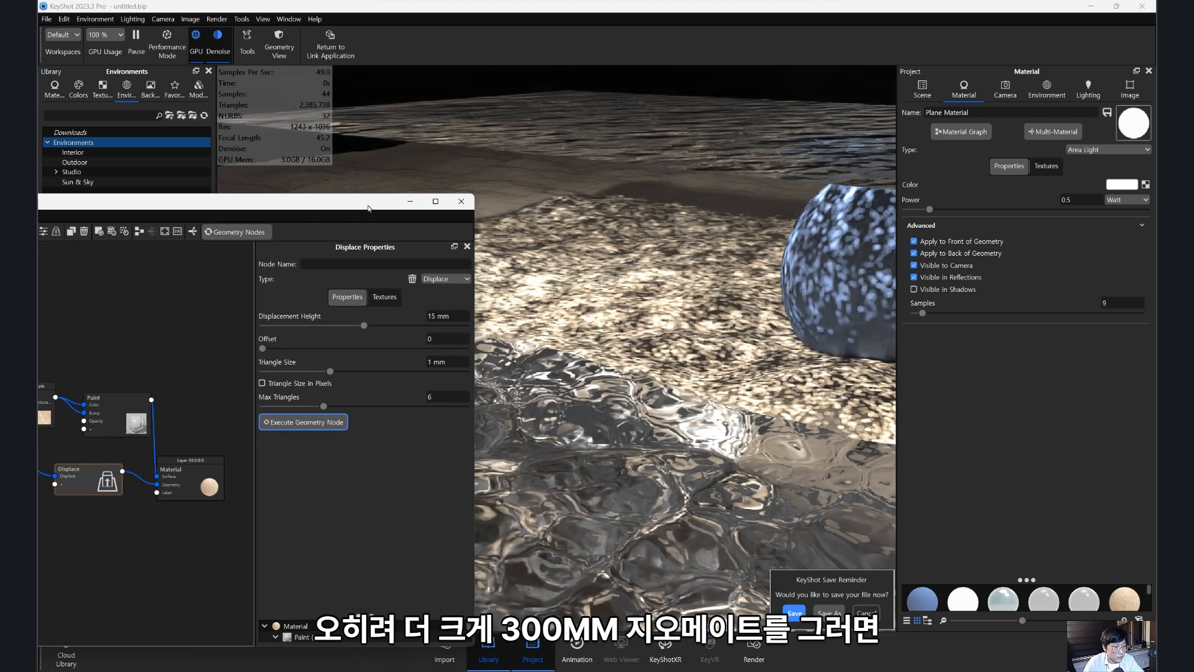
- Set the bump height of the water surface liquid's bump texture map to 2
left_click_drag(660, 348, 588, 284)
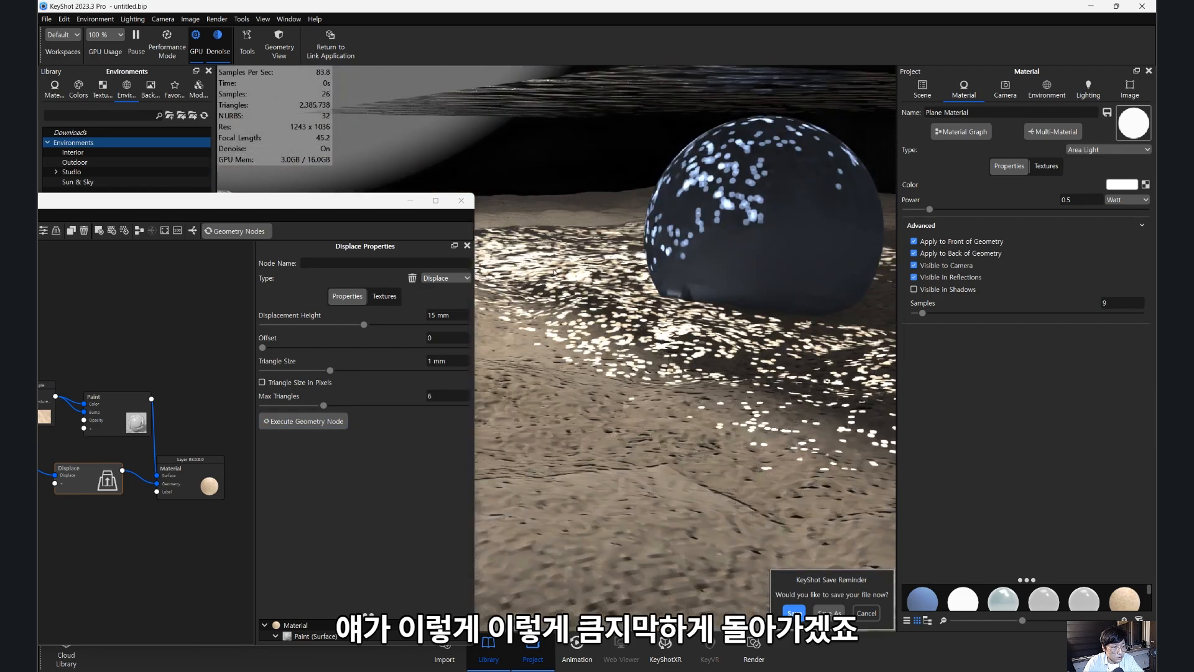
left_click_drag(669, 325, 548, 336)
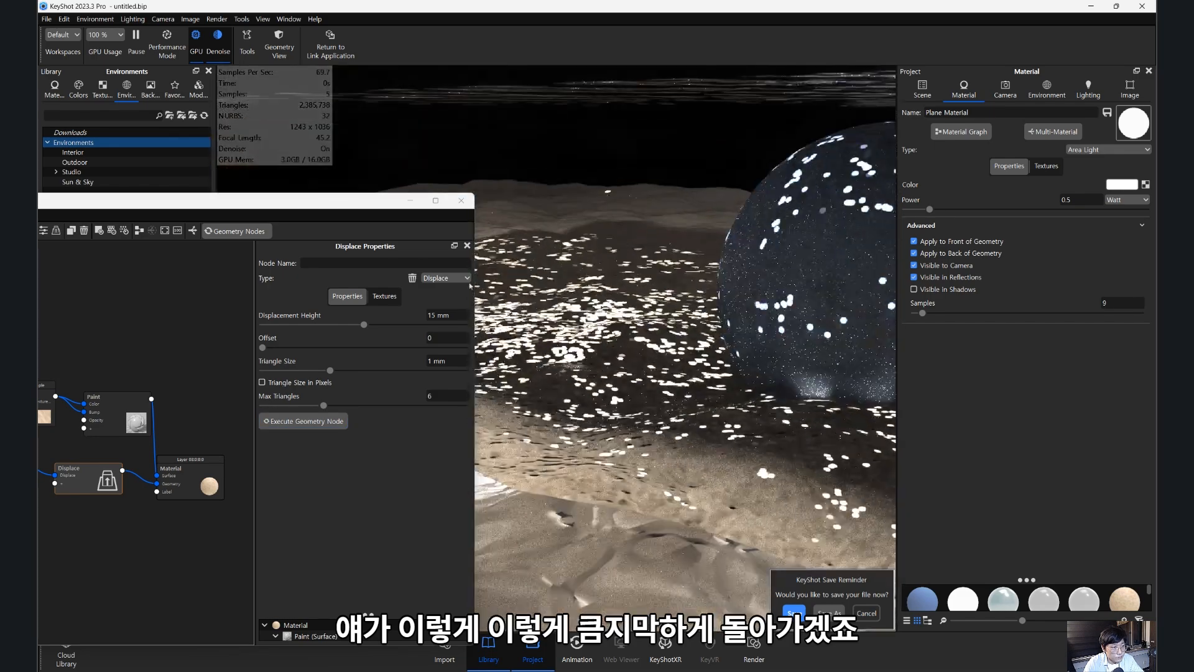
left_click_drag(368, 204, 273, 227)
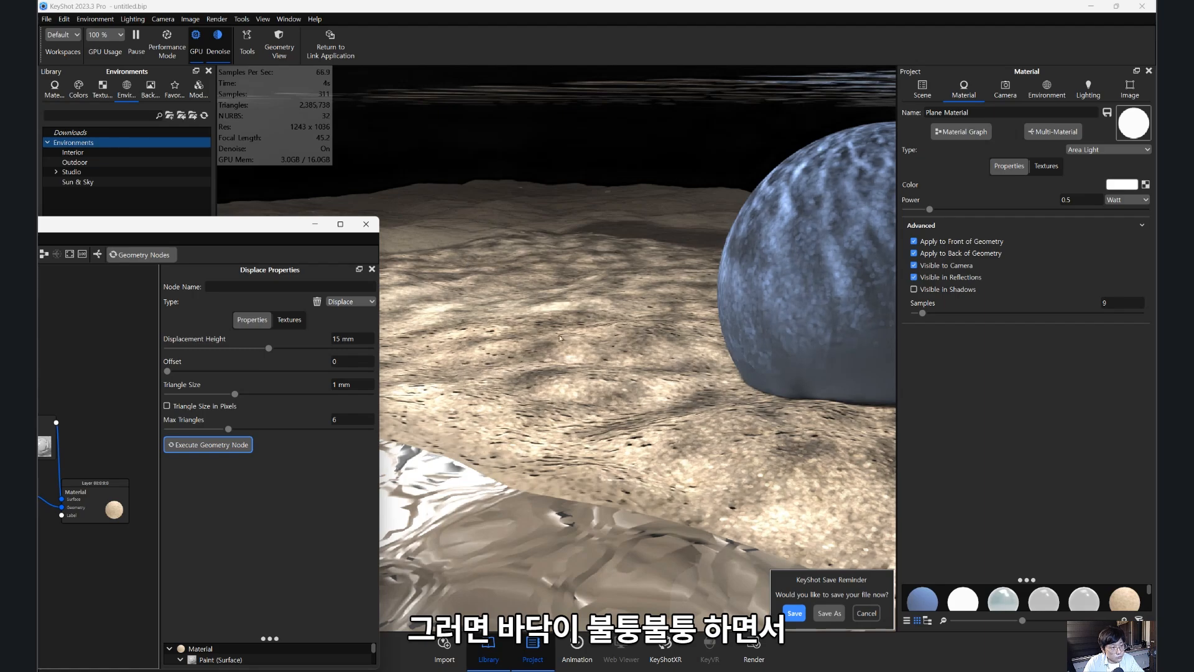
left_click_drag(613, 349, 759, 372)
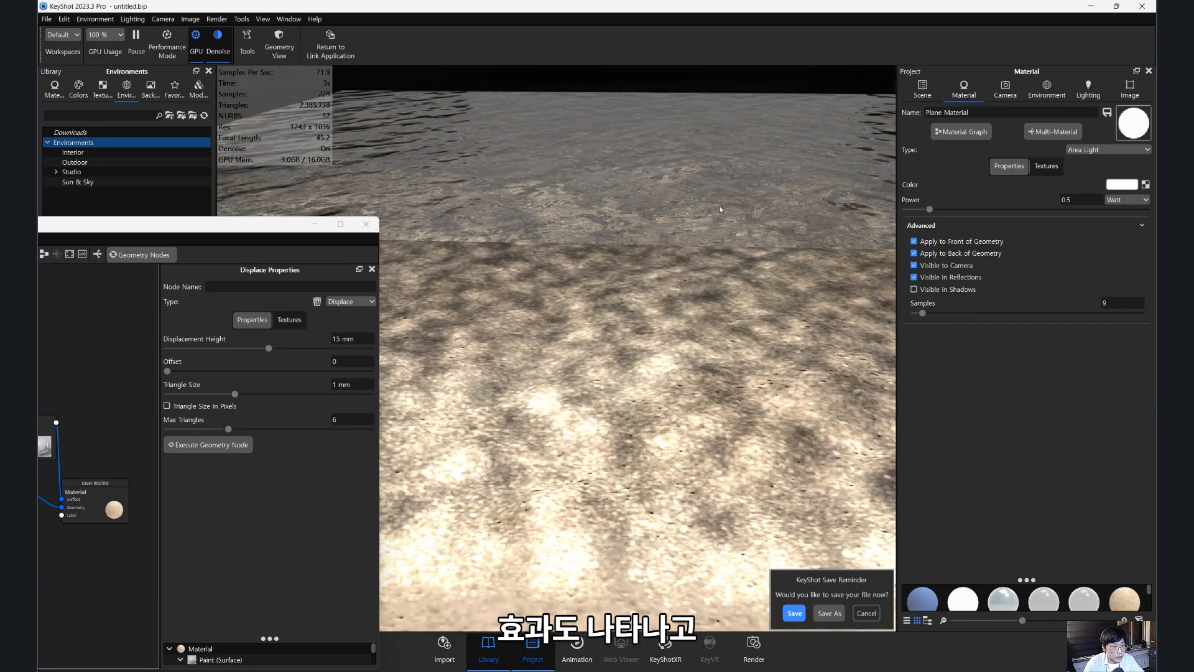
left_click(760, 166)
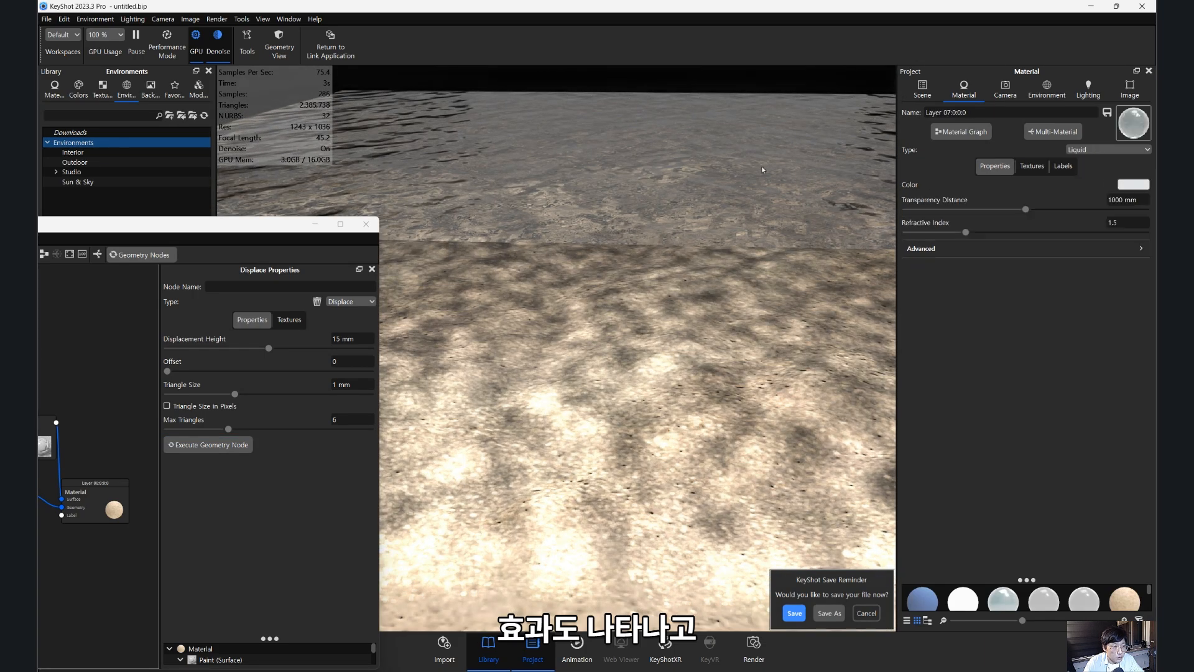
left_click(1032, 166)
scroll(1095, 472, "down", 1)
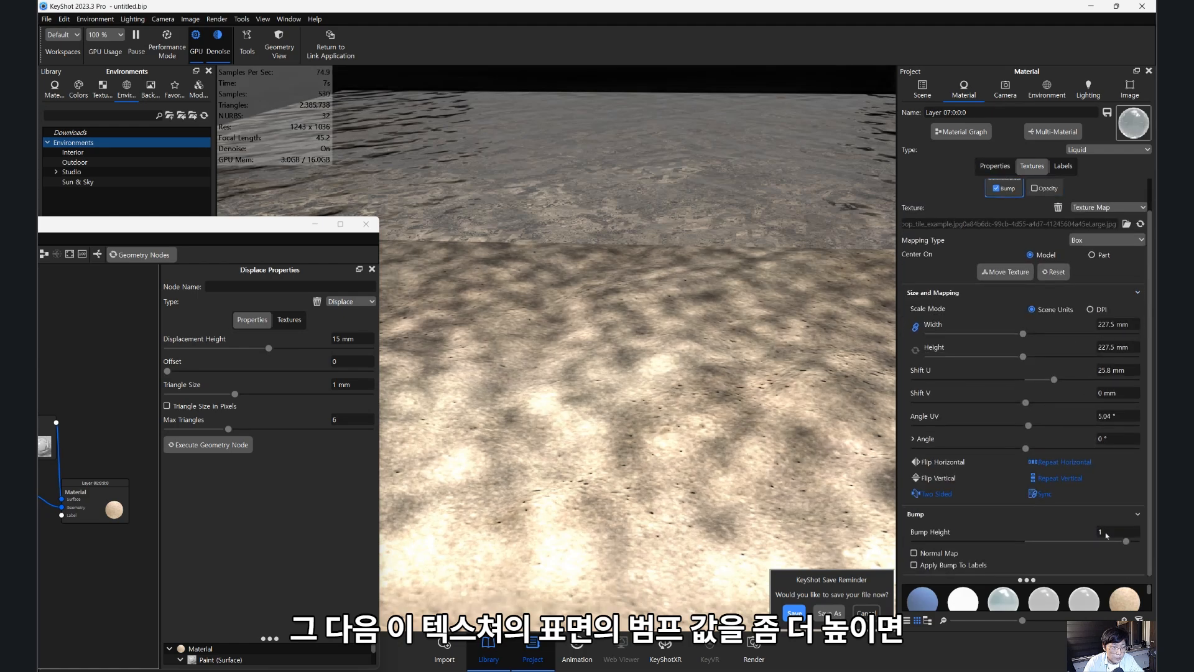
type("2")
key("Return")
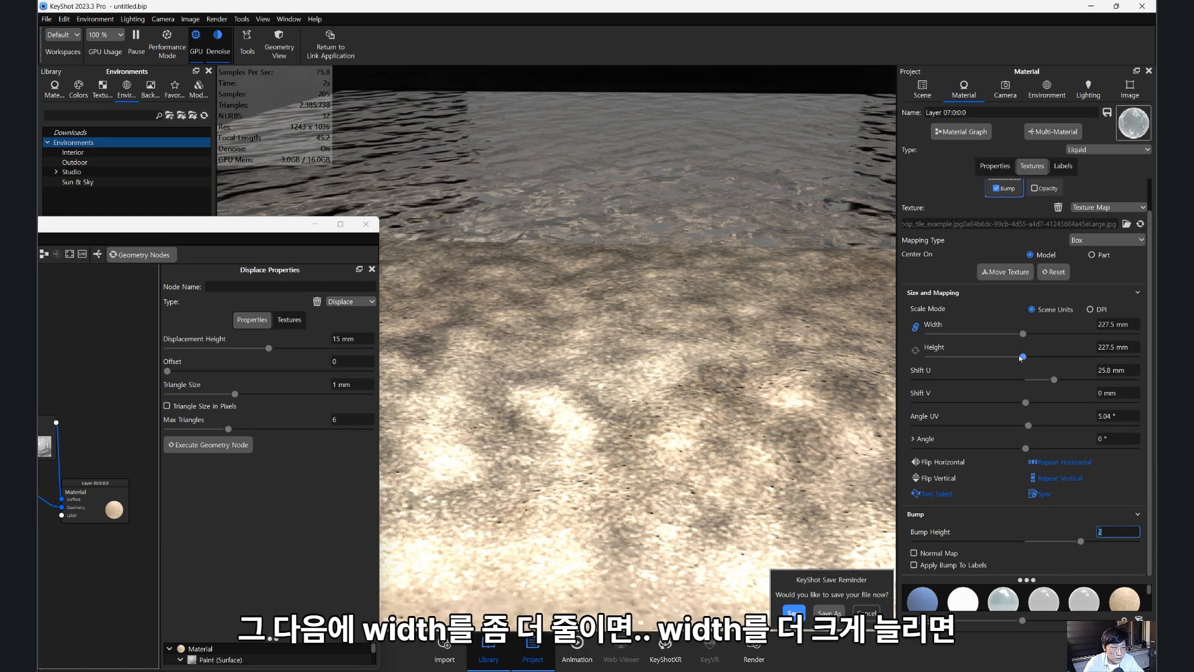
- Scale the water surface's bump texture to a linked width and height of 402 mm
left_click_drag(1026, 338, 981, 346)
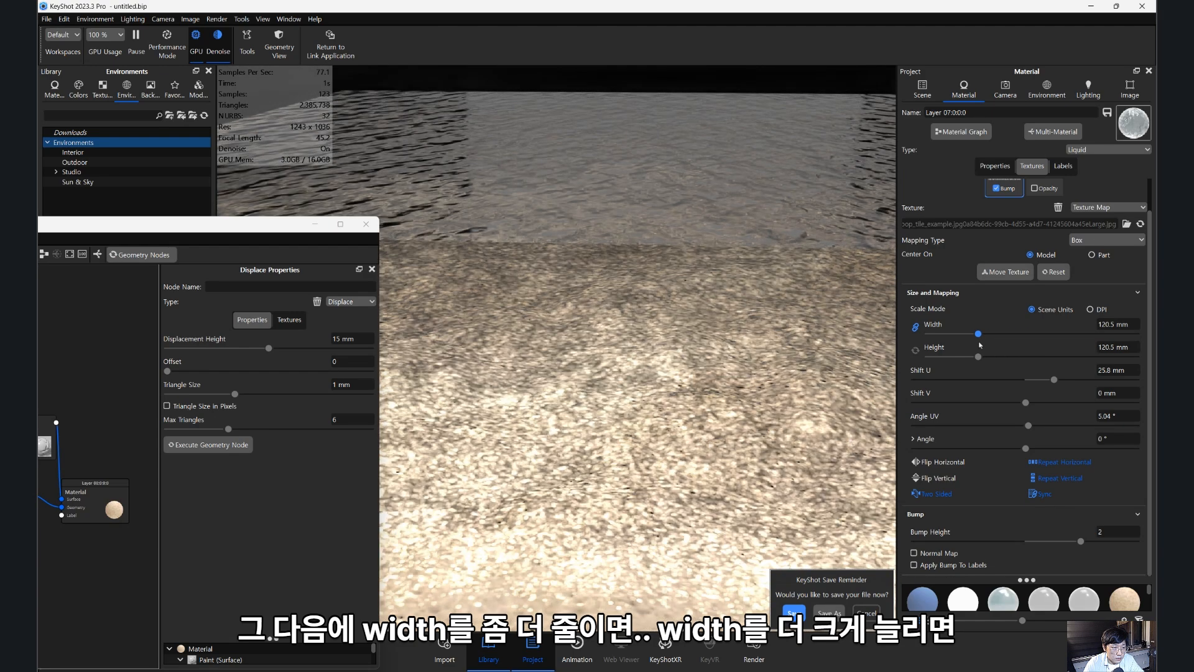
left_click_drag(981, 346, 1062, 341)
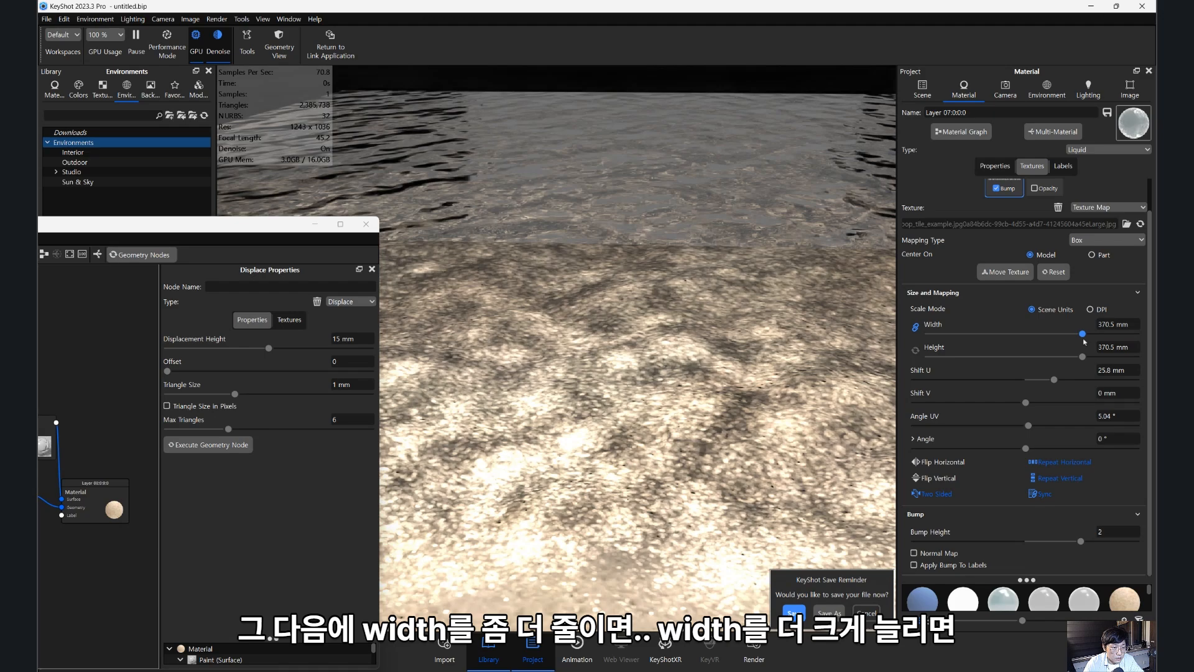
left_click_drag(1062, 341, 1099, 346)
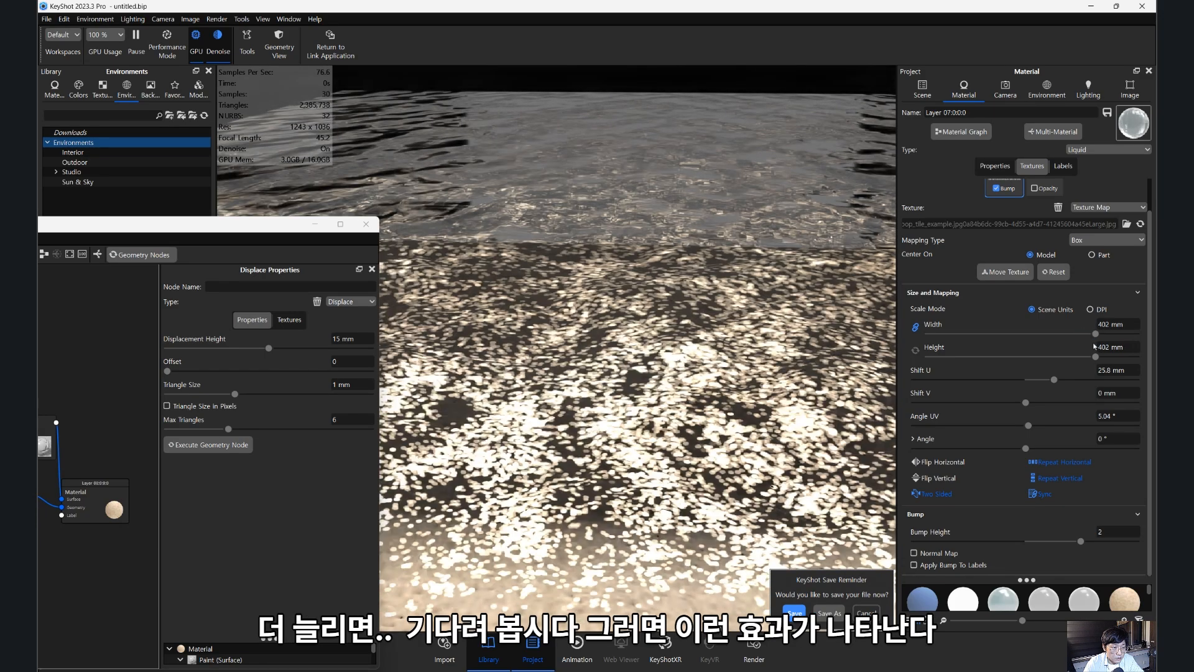
- Move the graph window out of the way and add a sphere geometry to the scene
scroll(700, 375, "down", 5)
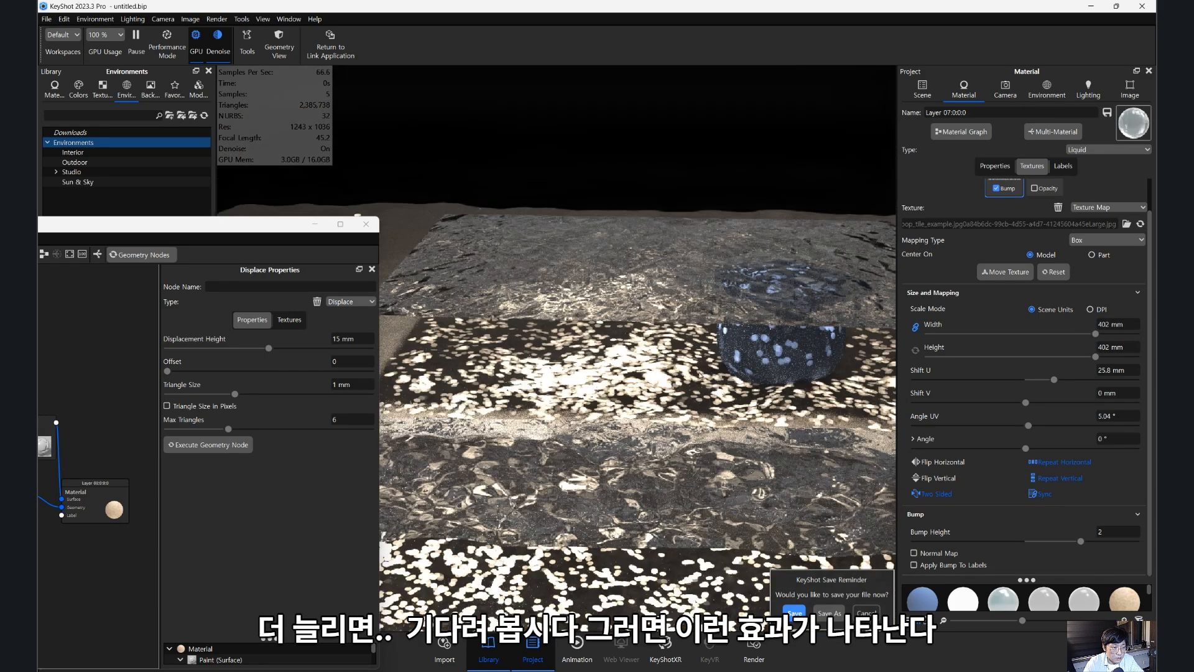
left_click_drag(701, 375, 670, 263)
scroll(613, 355, "up", 5)
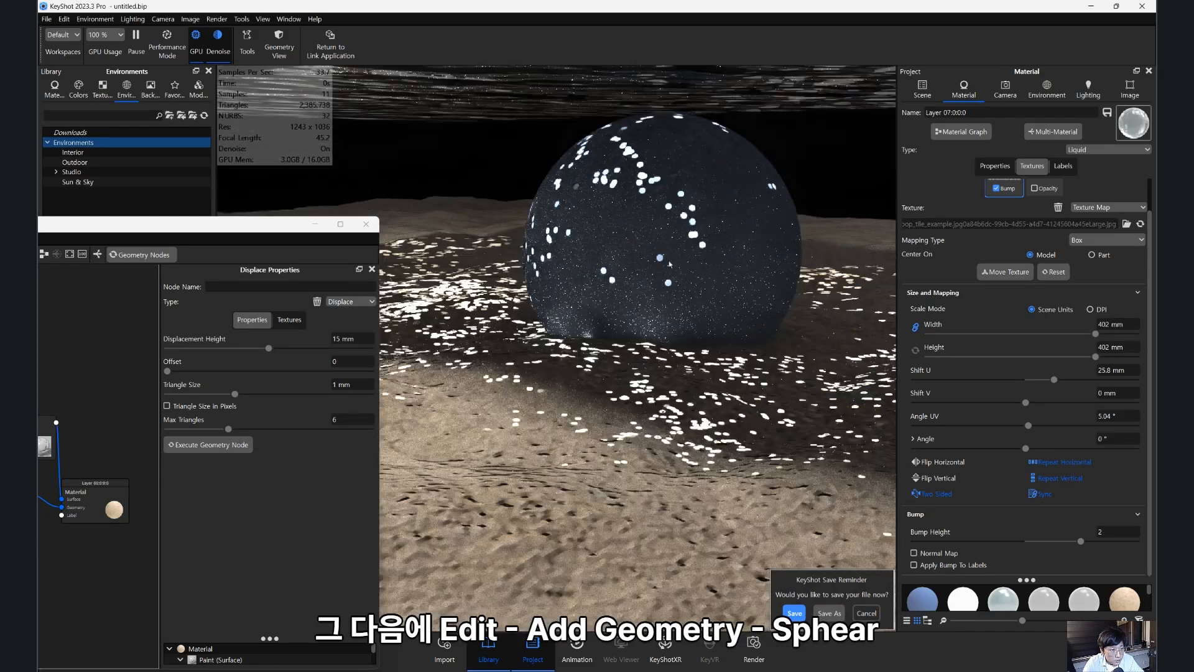
middle_click_drag(670, 264, 642, 294)
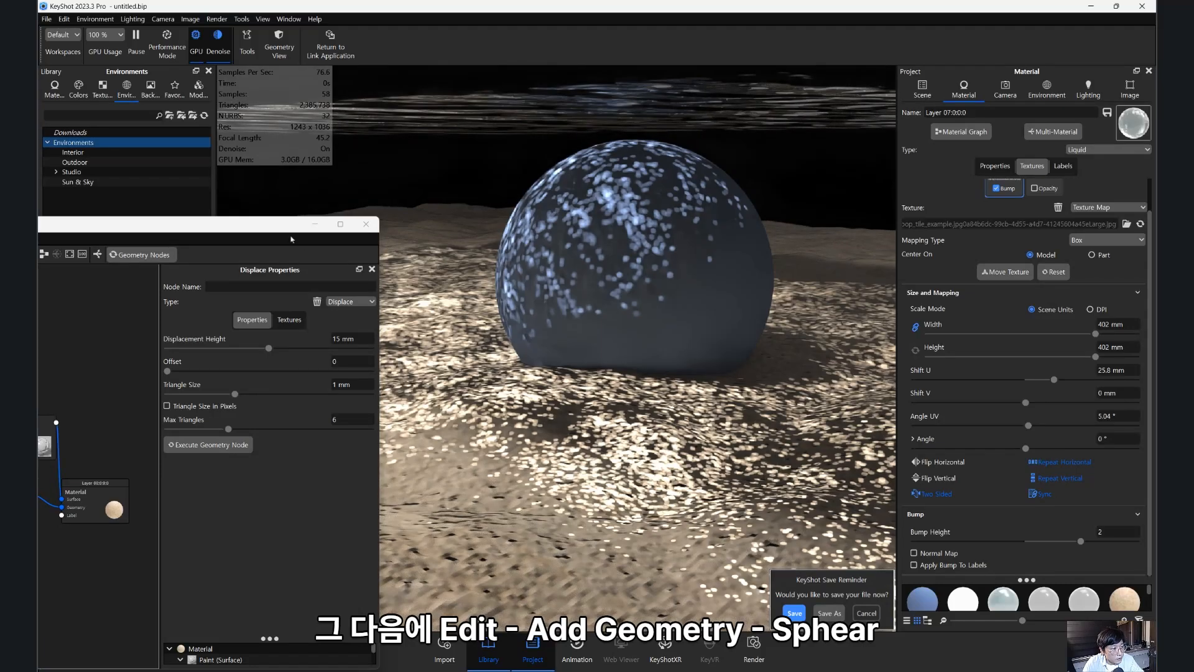
left_click_drag(291, 239, 284, 378)
left_click(65, 19)
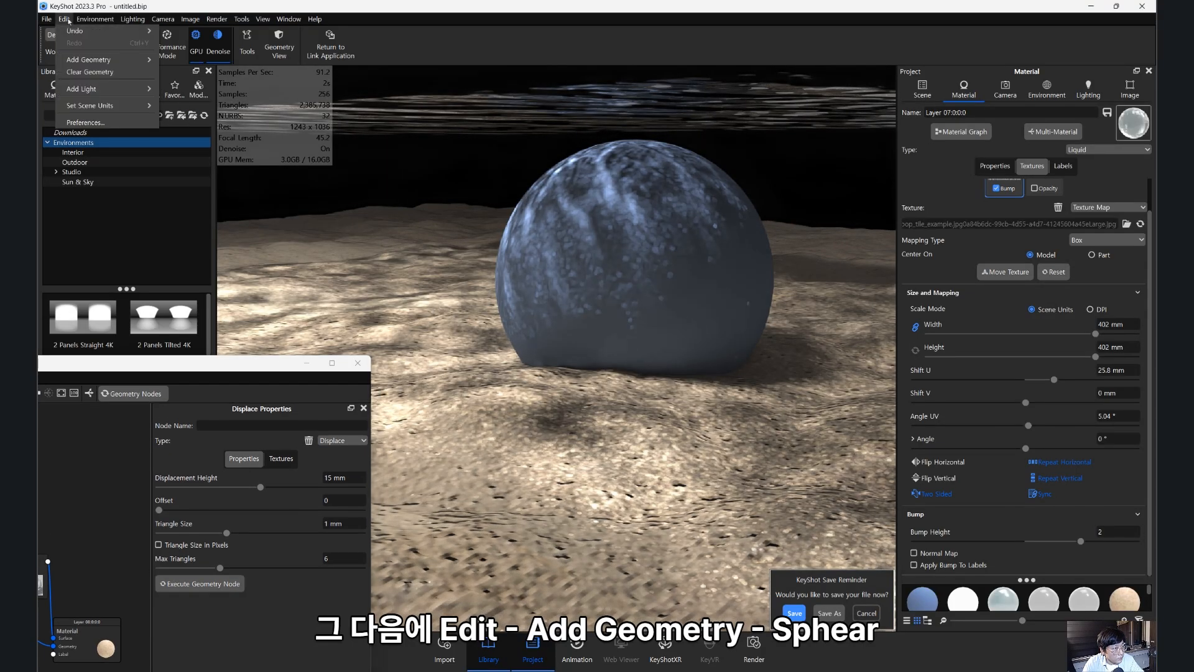
mouse_move(96, 63)
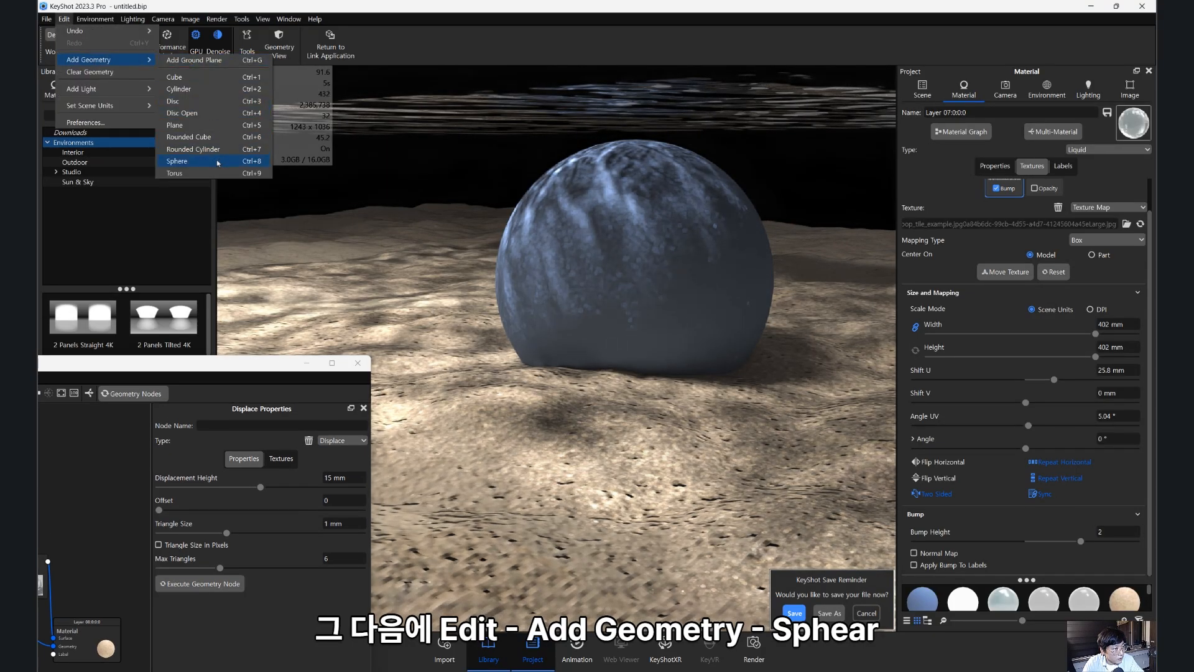
left_click(181, 161)
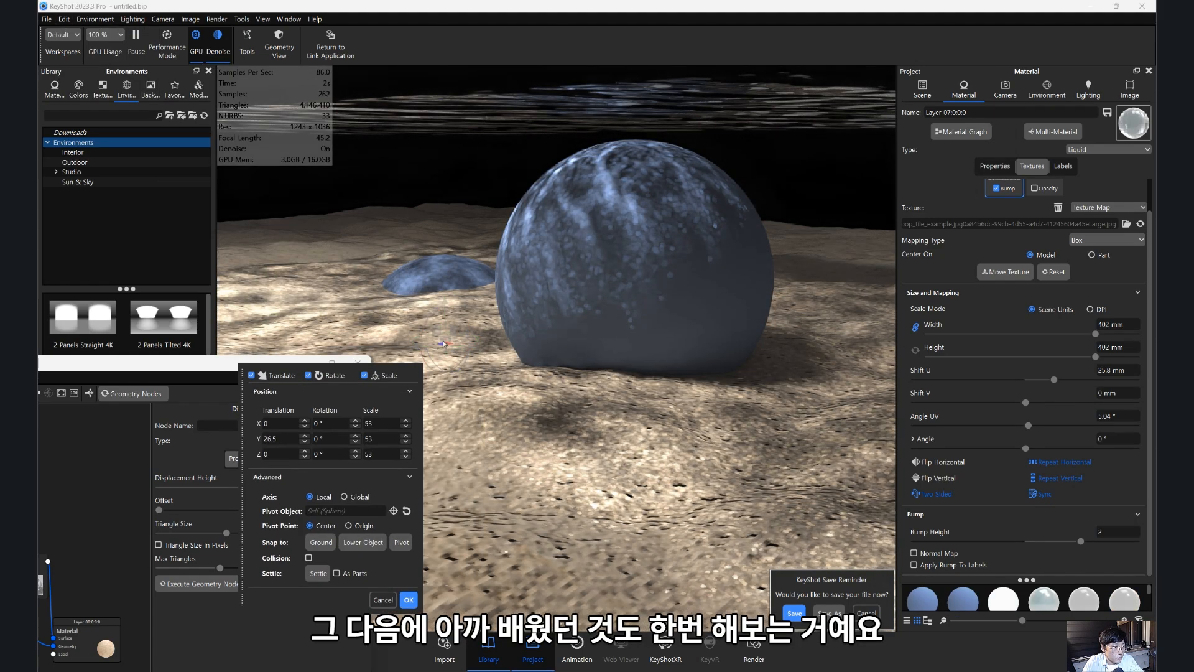
- Scale the new sphere uniformly to about 467 so that it encloses the water and ground scene, and accept the transform
left_click_drag(444, 343, 1062, 386)
scroll(573, 355, "down", 5)
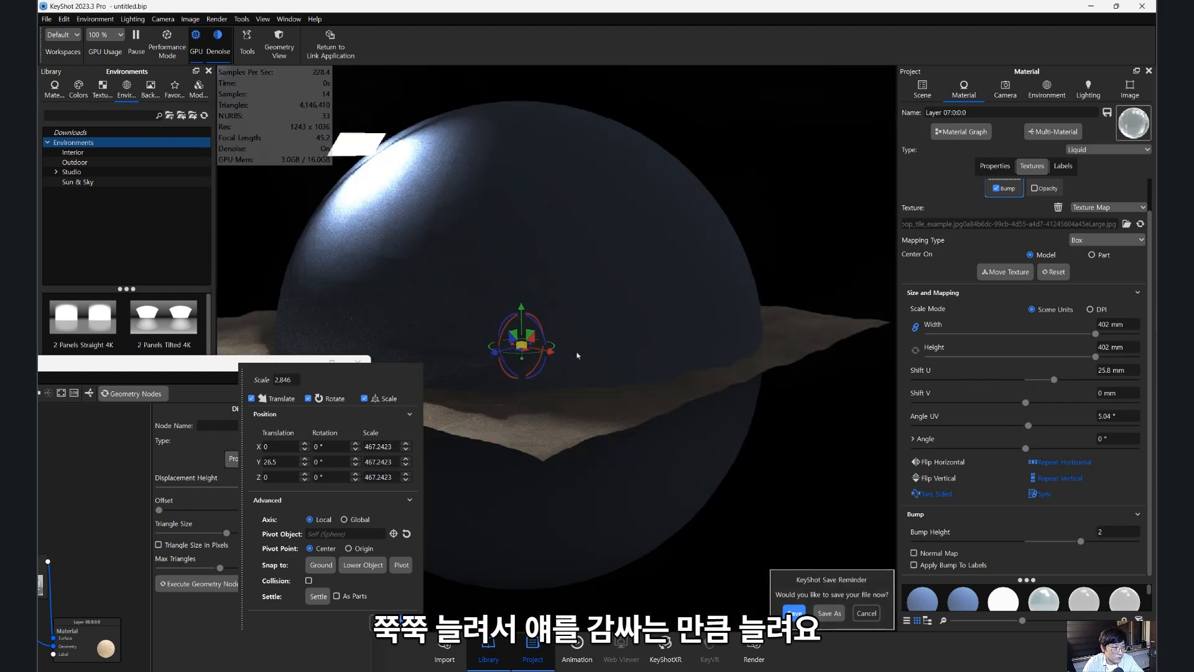
scroll(650, 478, "up", 3)
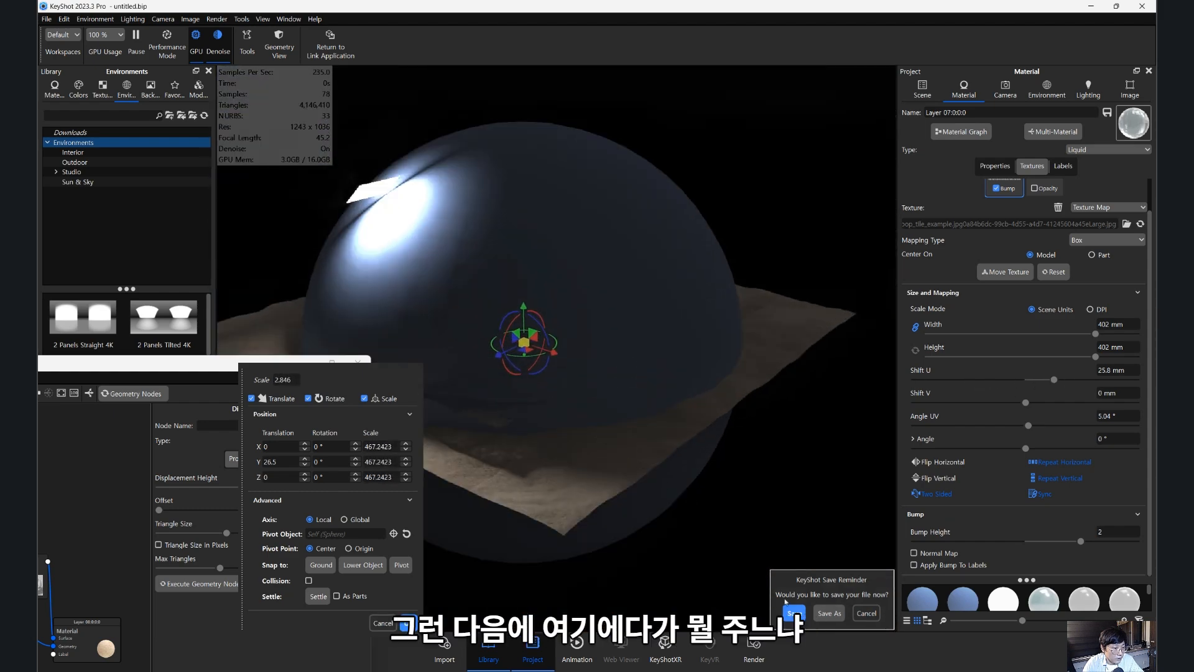
scroll(745, 543, "up", 2)
double_click(583, 310)
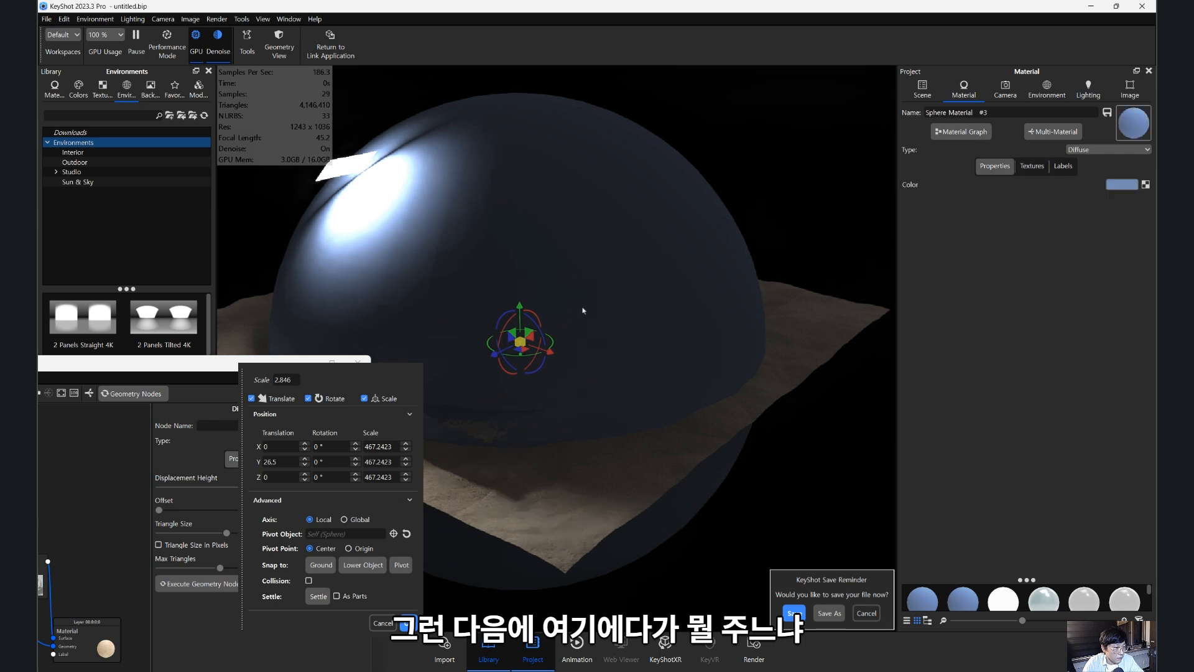
left_click(405, 623)
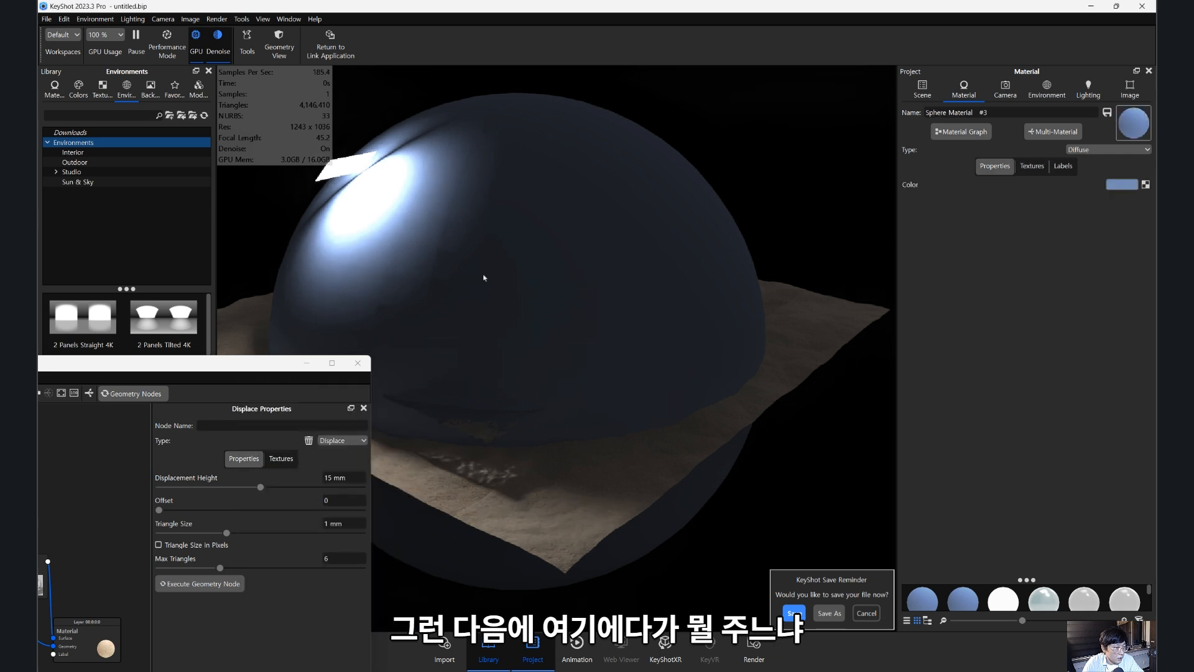
- Apply the Liquid Water Bubbles library material to the large enclosing sphere, linking it to the existing material of the same name
left_click_drag(484, 277, 554, 321)
left_click(55, 87)
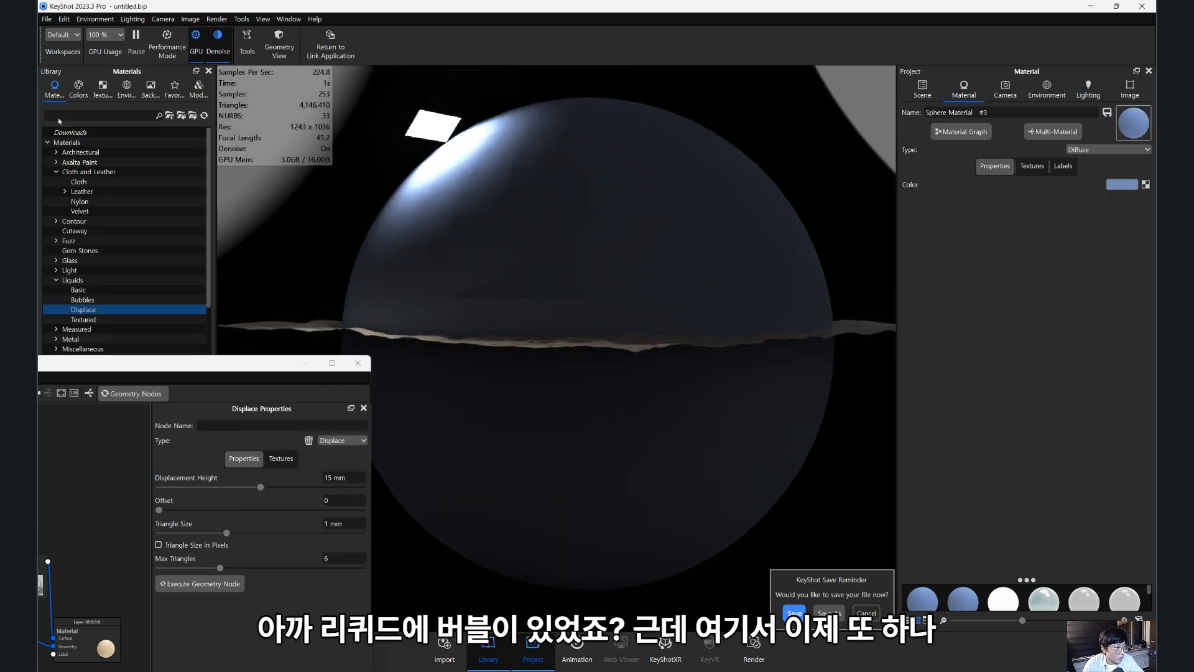
left_click_drag(207, 377, 303, 488)
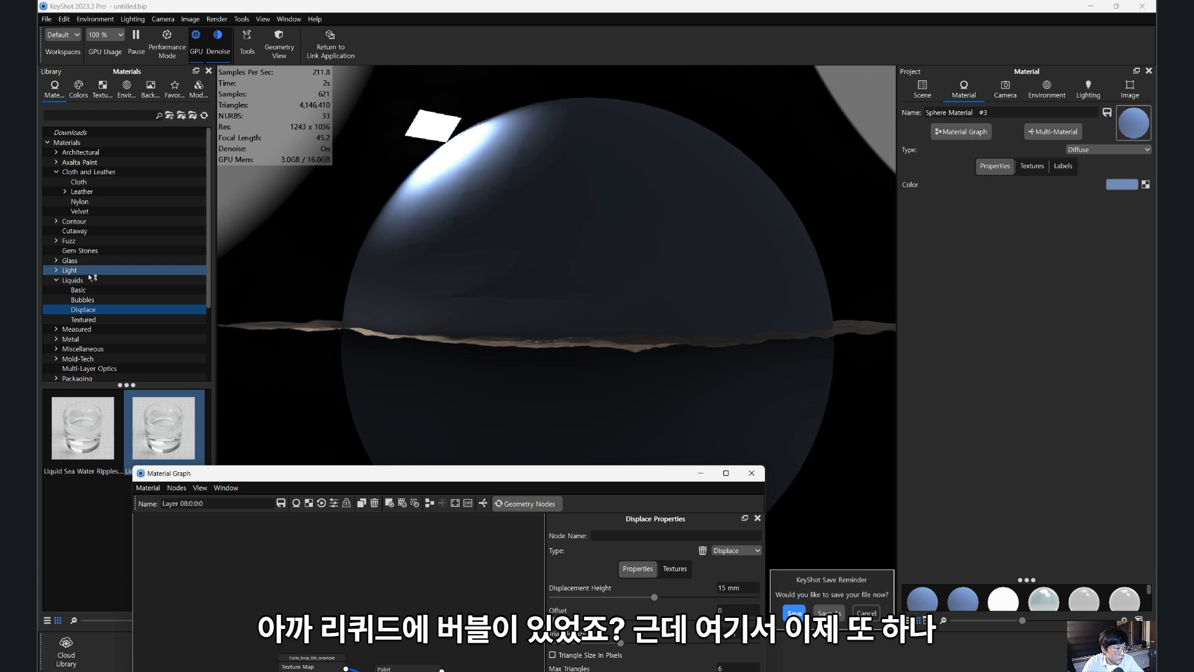
left_click(82, 300)
left_click_drag(83, 563, 688, 357)
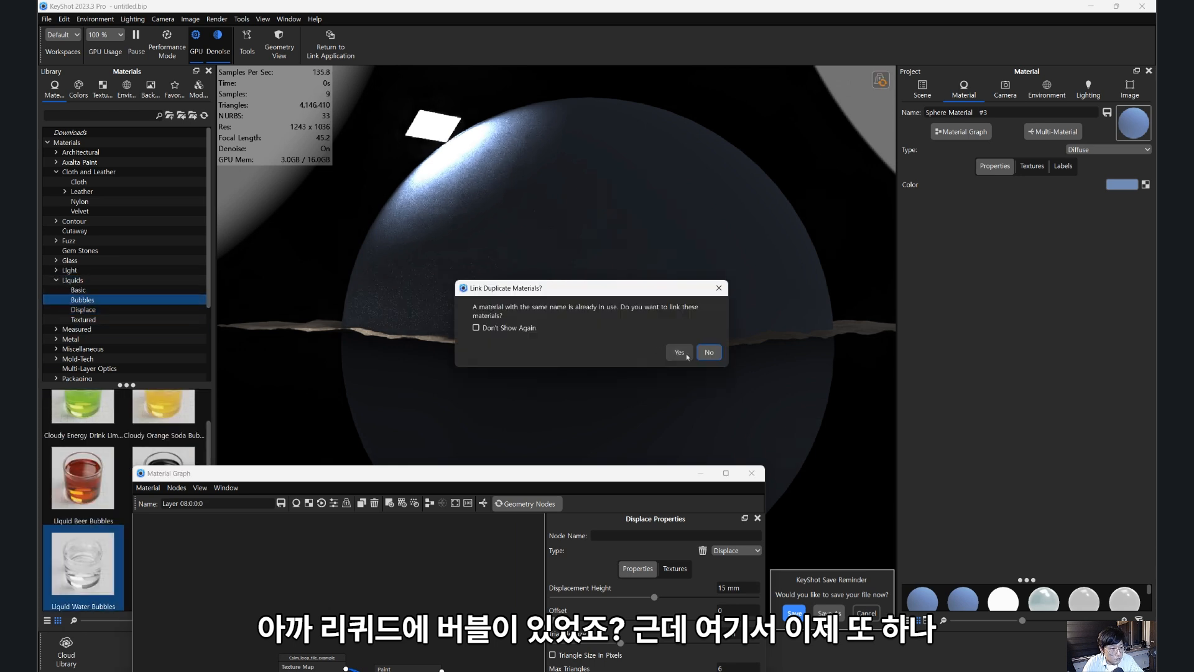
left_click(682, 358)
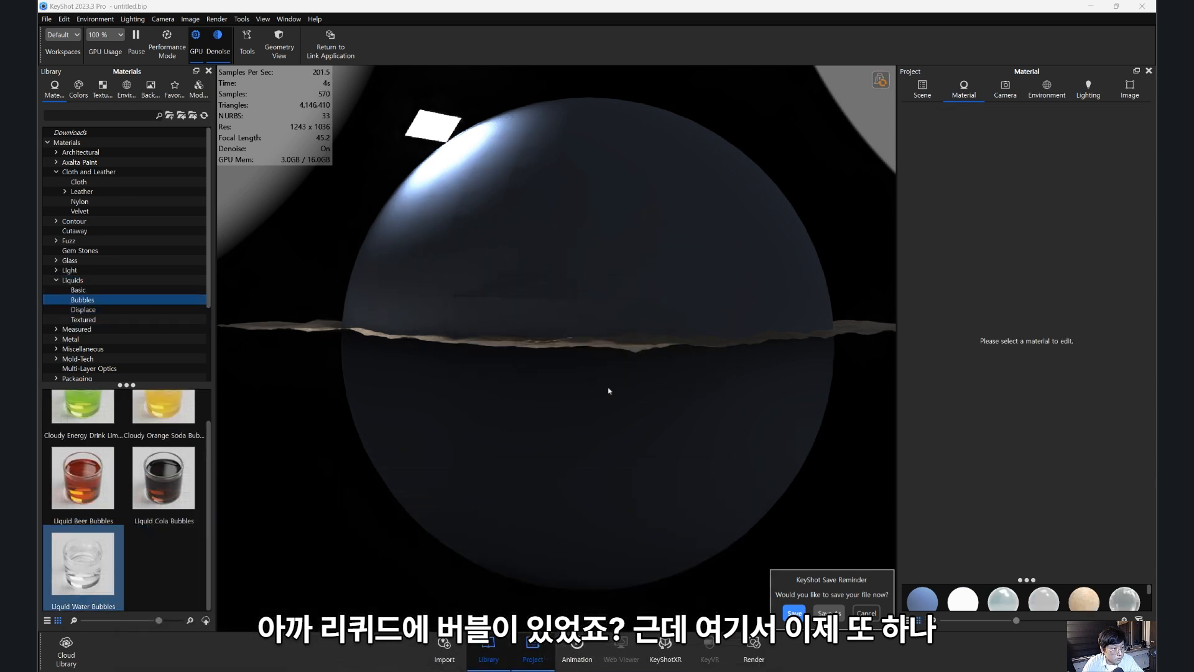
left_click_drag(549, 398, 673, 305)
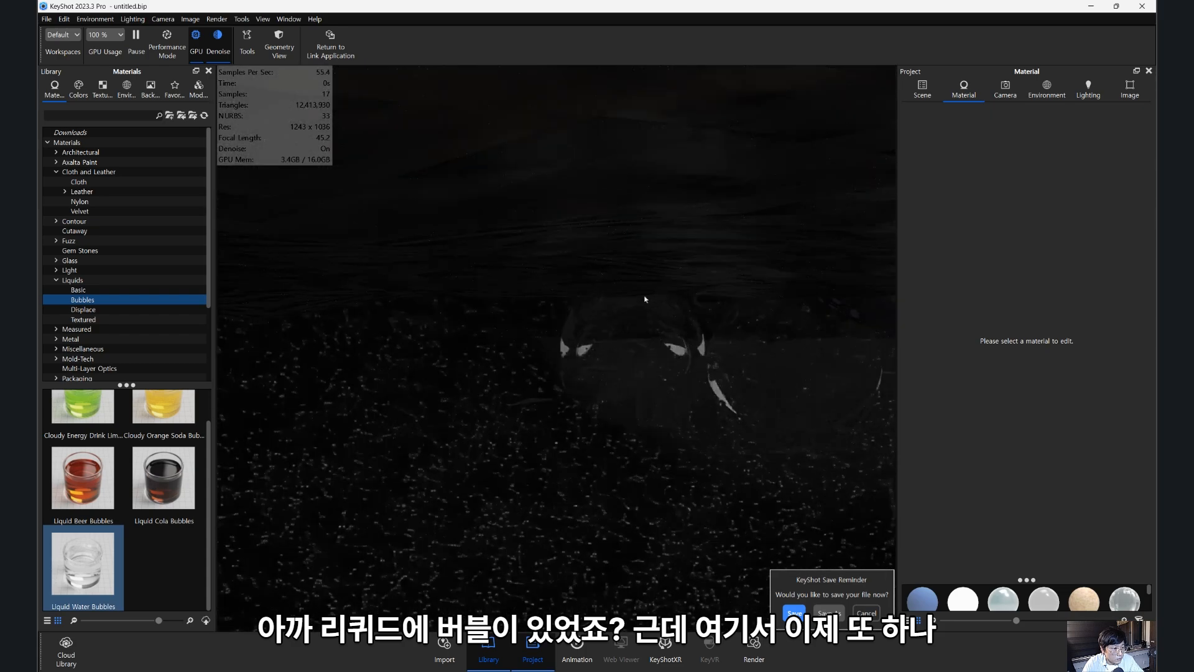
scroll(645, 299, "down", 10)
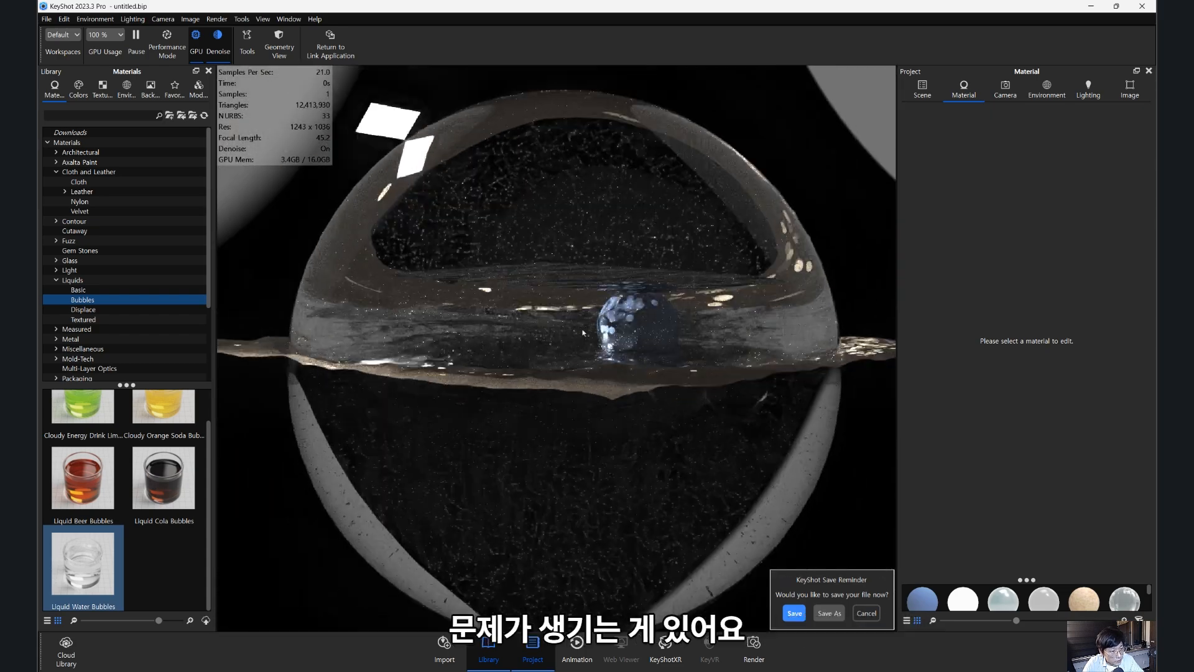
left_click_drag(583, 333, 654, 306)
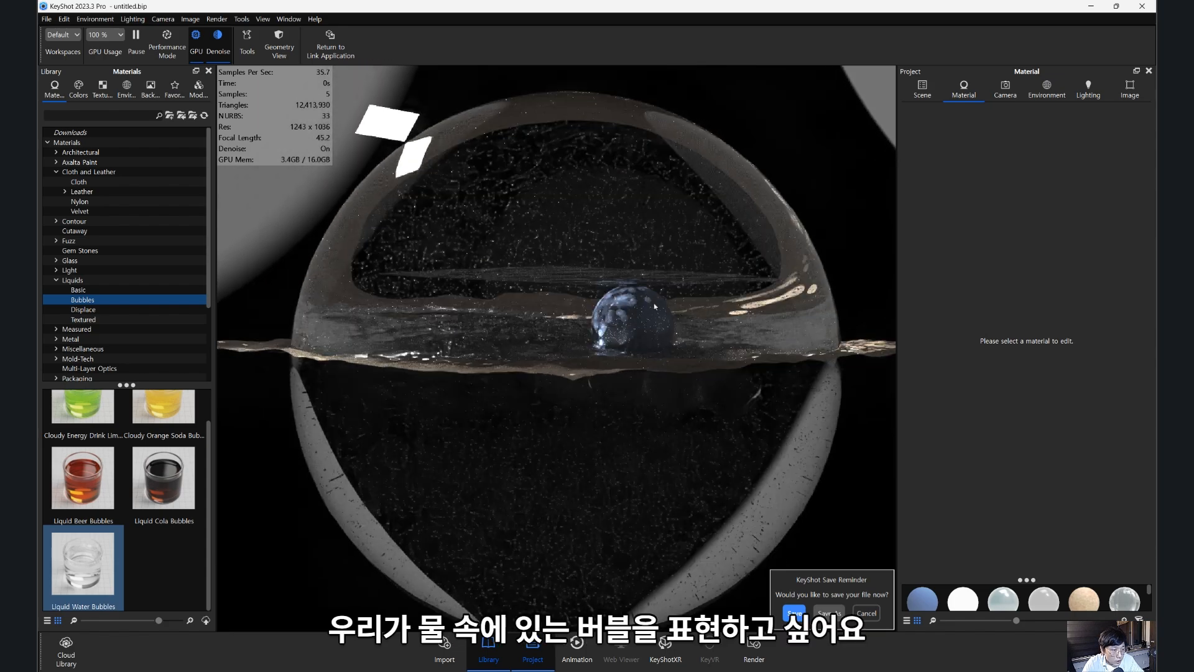
scroll(655, 306, "up", 10)
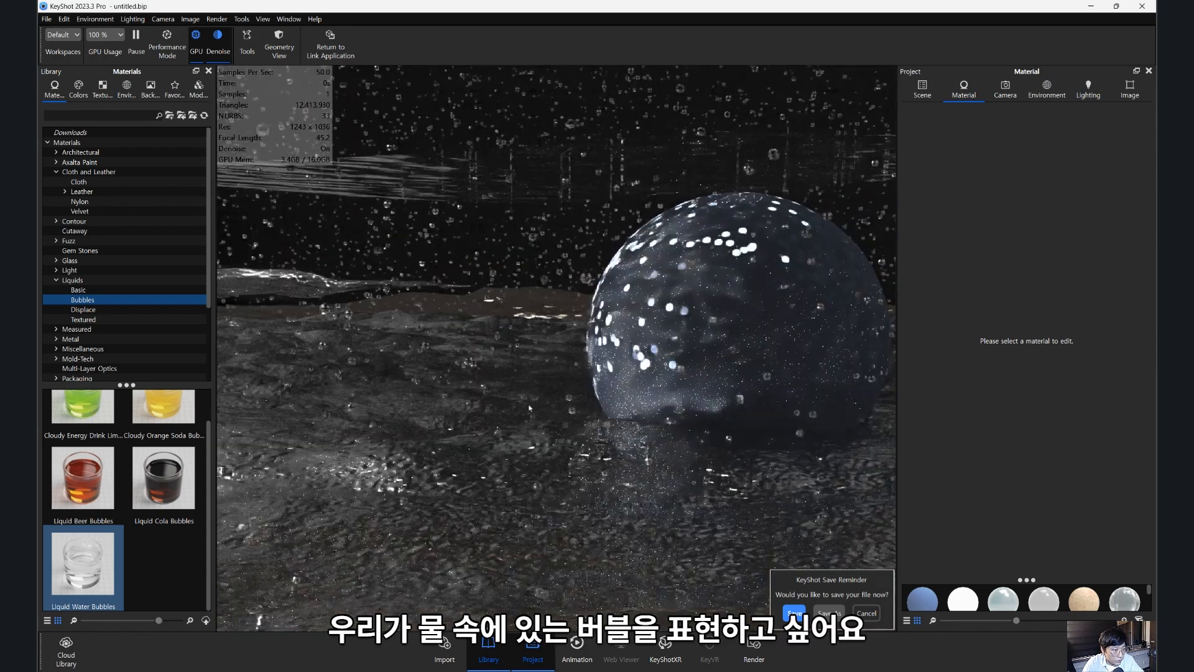
- Open the enclosing sphere's material graph and change its Bubbles geometry node to the Flakes type
scroll(529, 408, "down", 1)
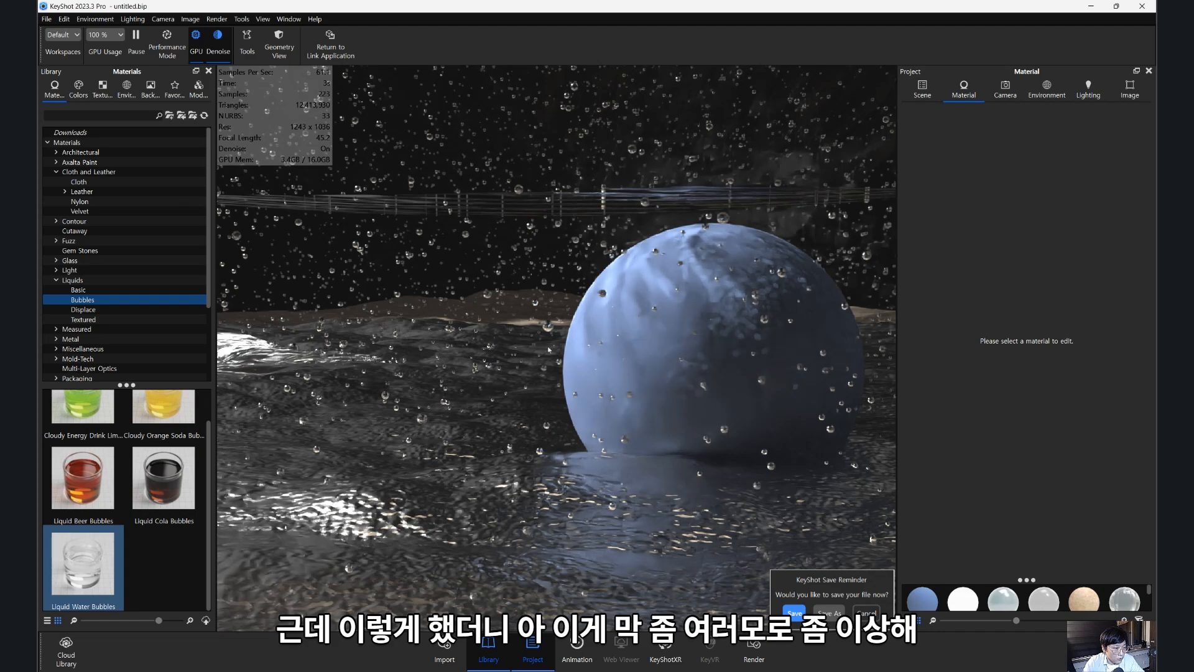
scroll(548, 350, "down", 10)
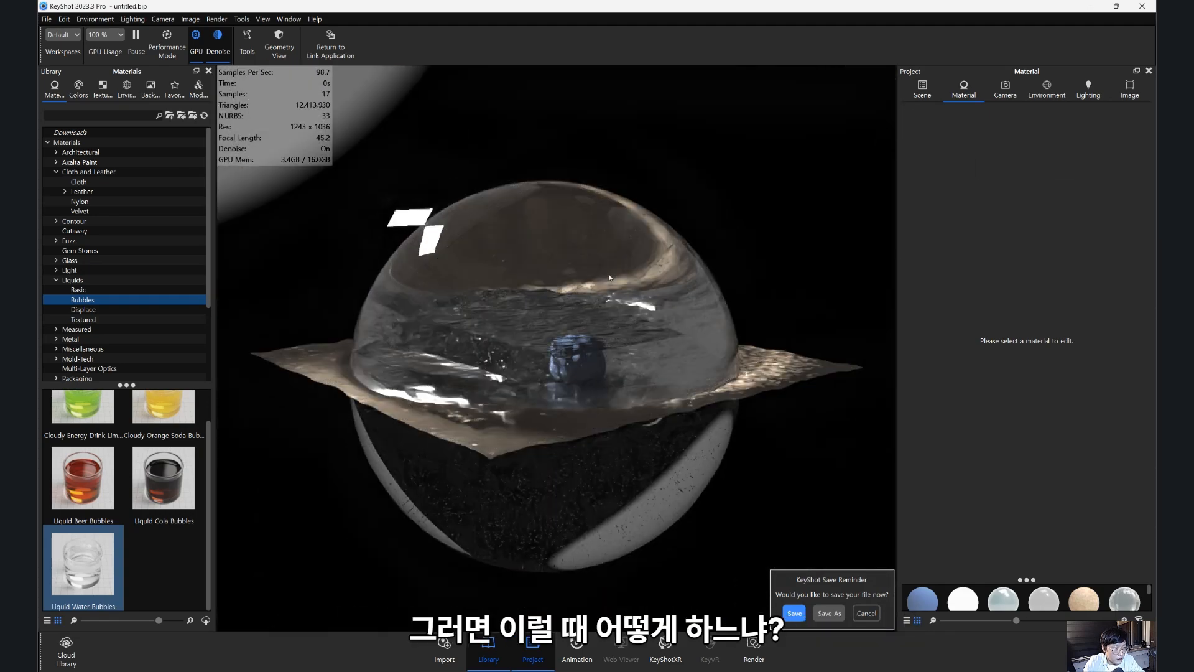
double_click(610, 278)
left_click(962, 131)
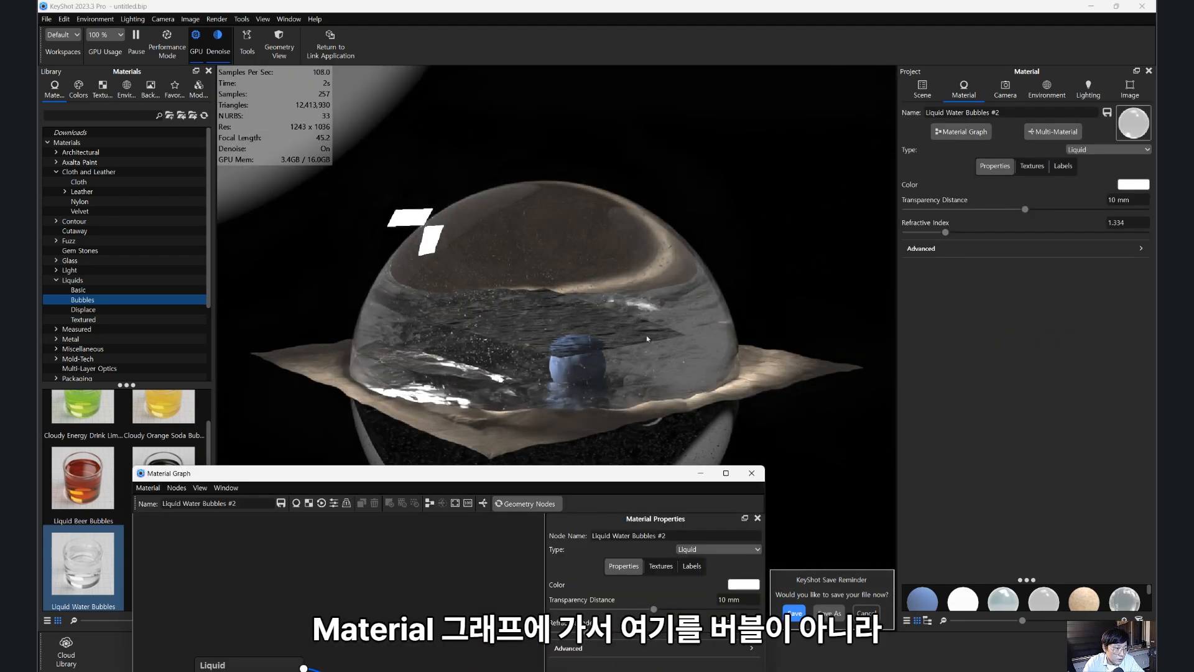
left_click_drag(616, 482, 627, 173)
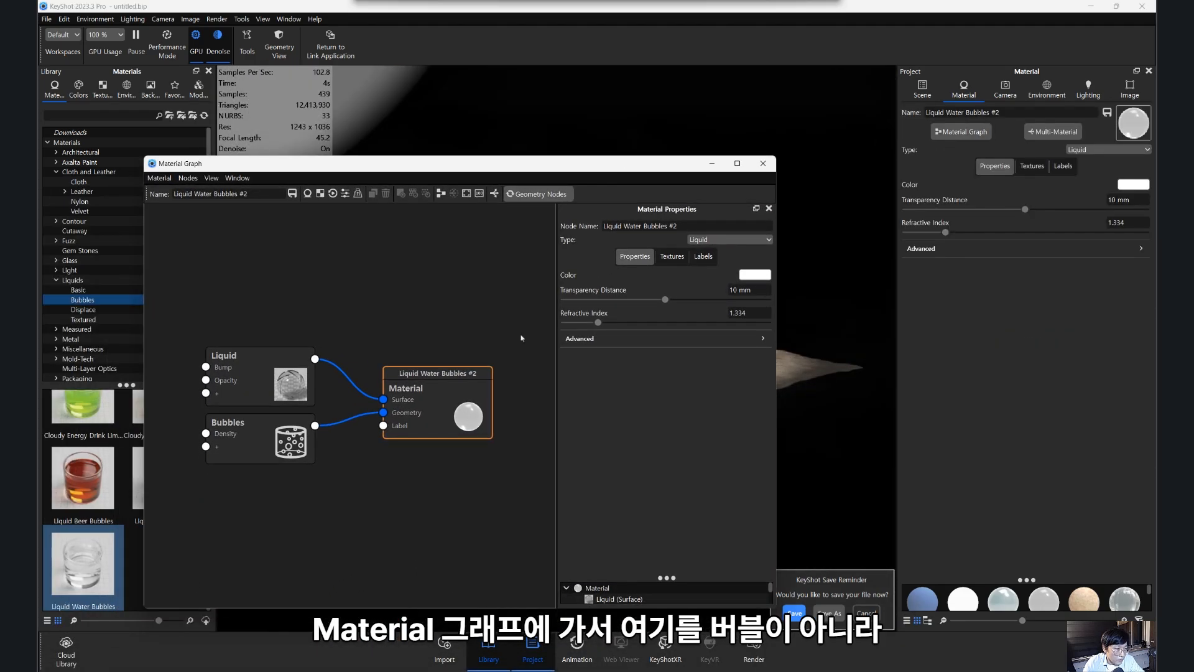
left_click(290, 441)
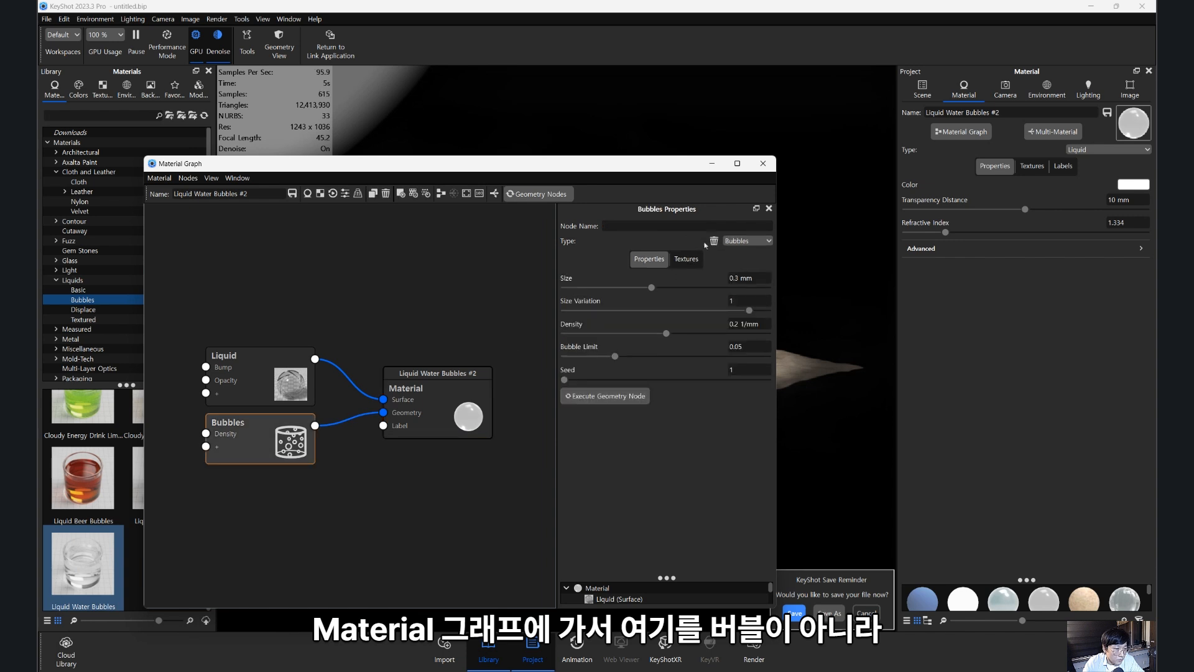
left_click(747, 240)
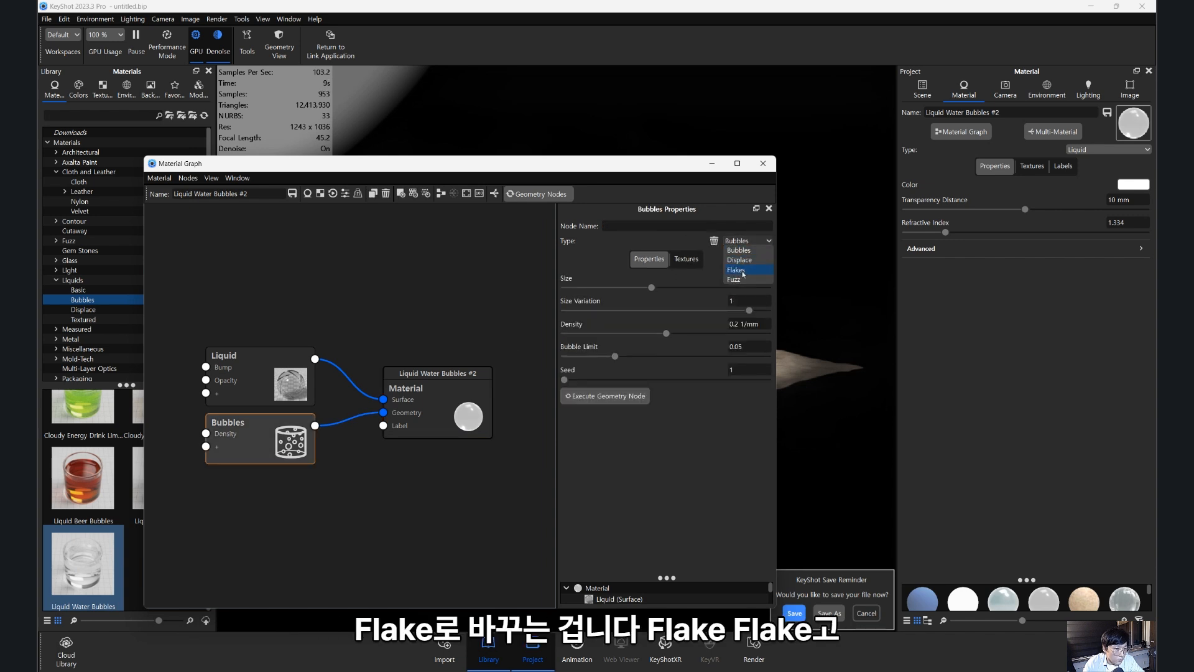
left_click(737, 270)
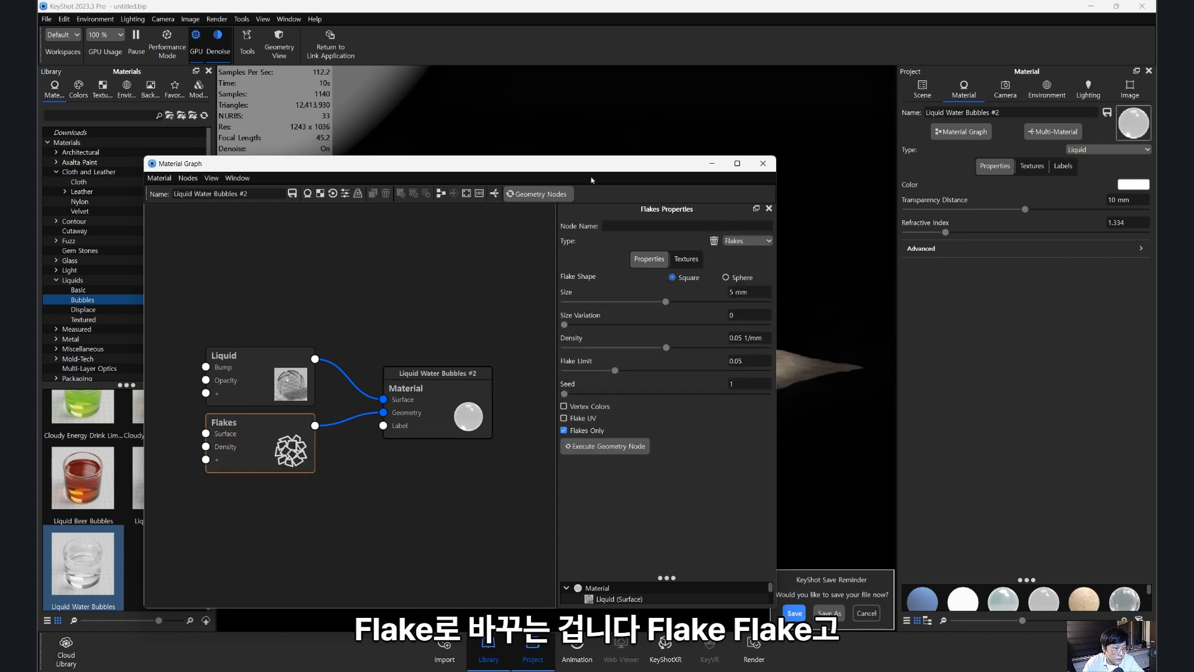
- Set the flake shape to Sphere and execute the Flakes geometry node on the enclosing sphere
left_click_drag(596, 171, 534, 167)
left_click(662, 273)
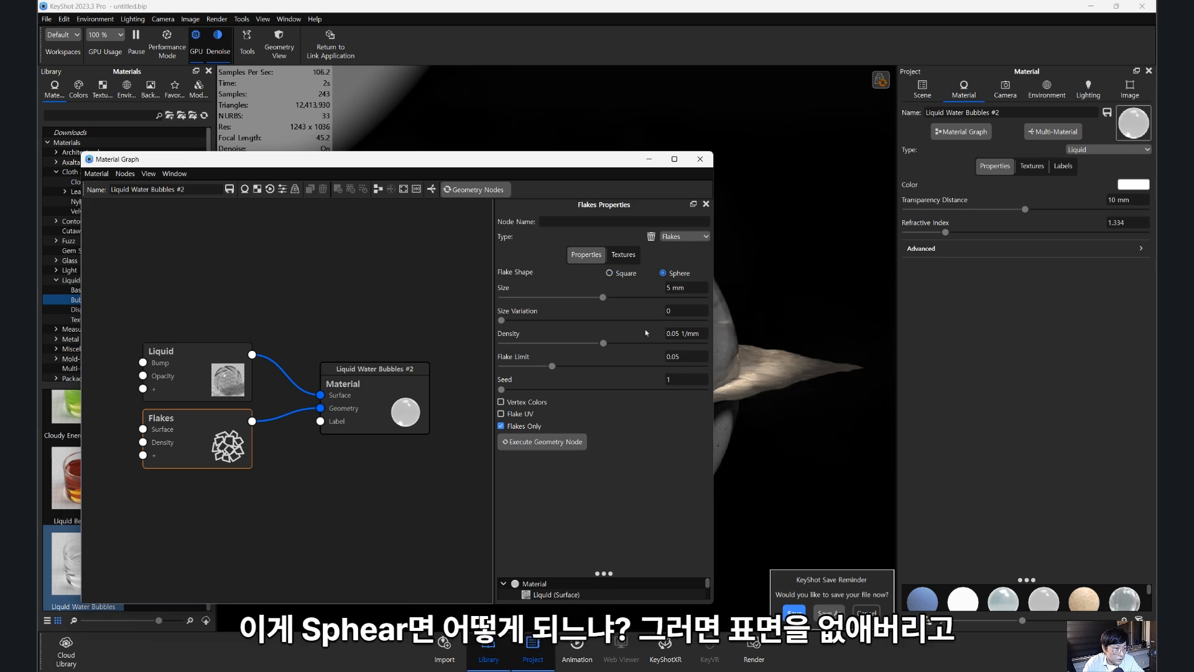
left_click(534, 443)
left_click_drag(599, 160, 390, 153)
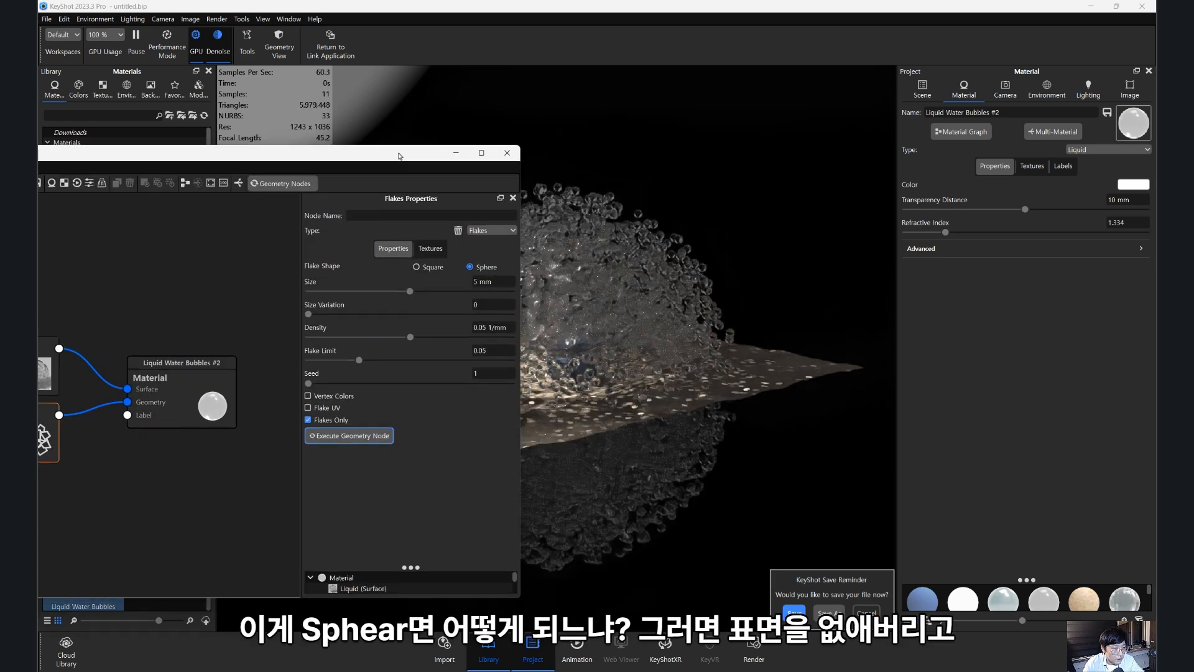
left_click_drag(628, 323, 714, 327)
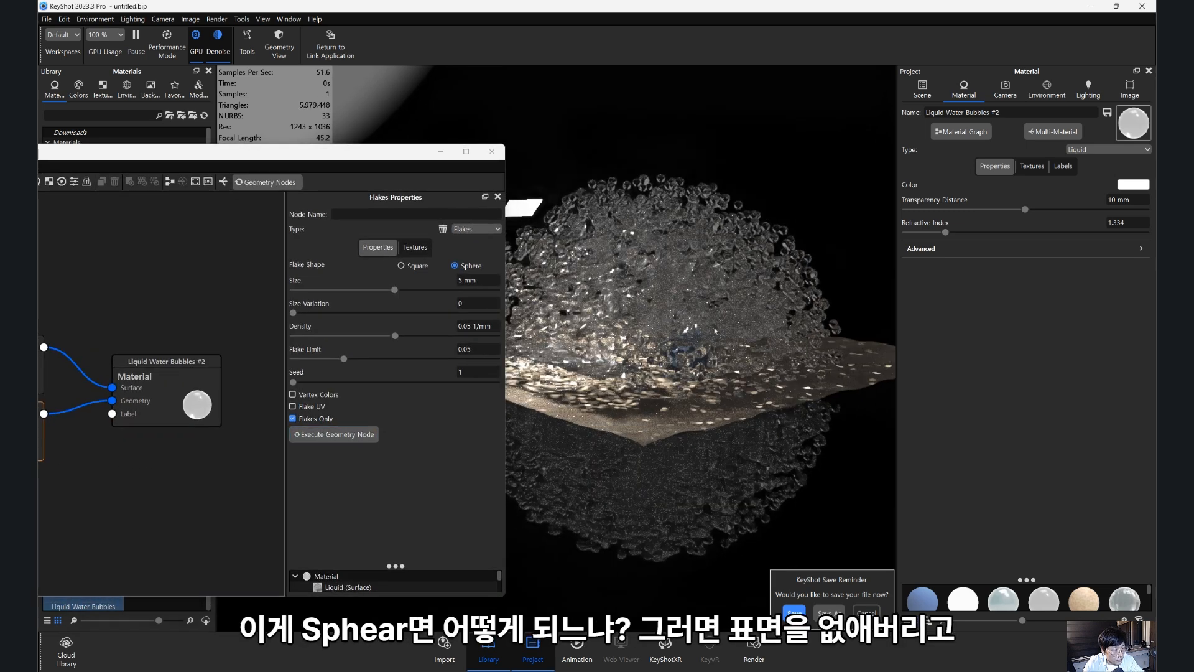
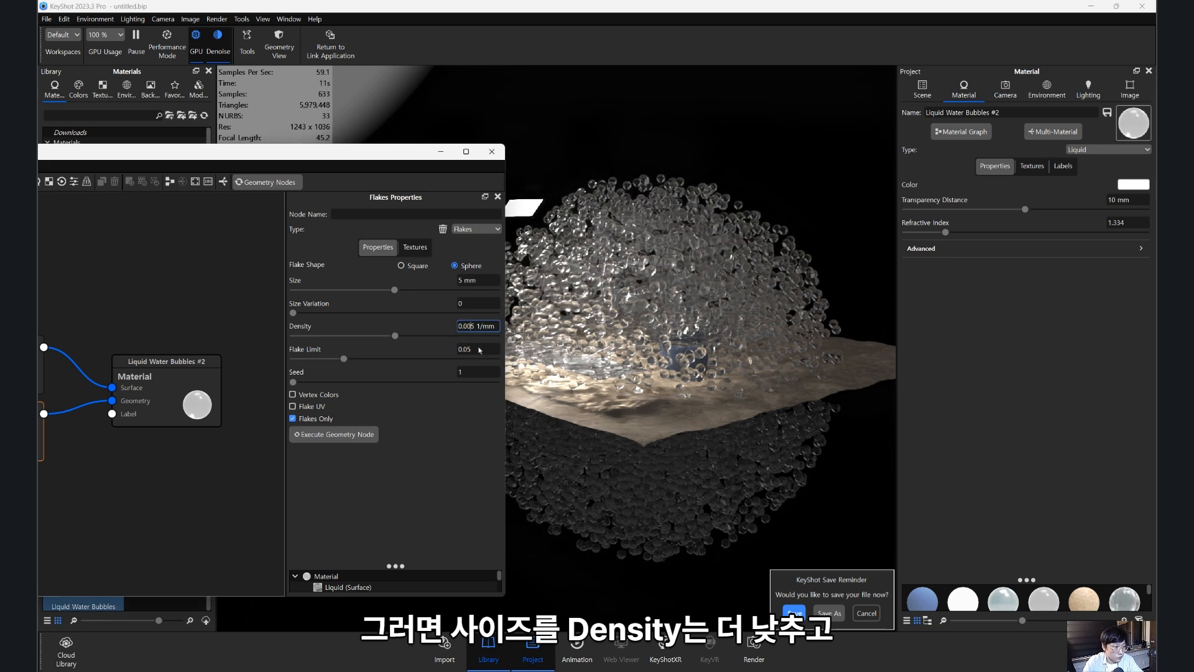
- Set the flakes' density to 0.005 1/mm and size to 1 mm, and execute the geometry node
left_click(461, 285)
left_click_drag(461, 284, 451, 285)
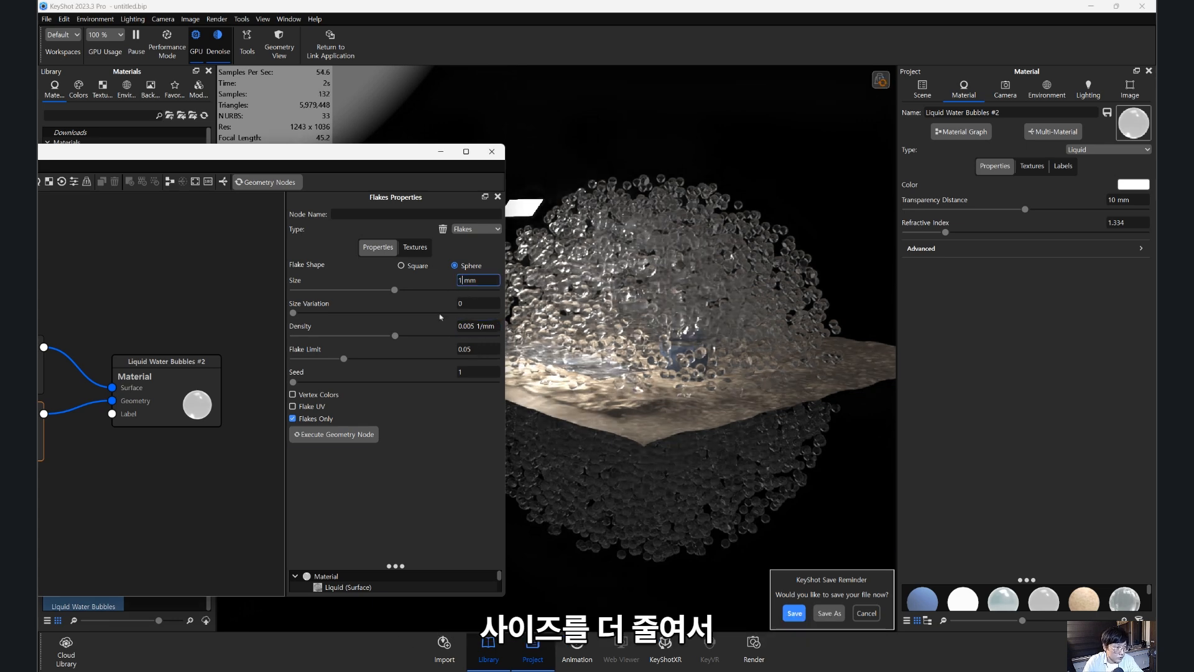
type("1")
left_click(335, 434)
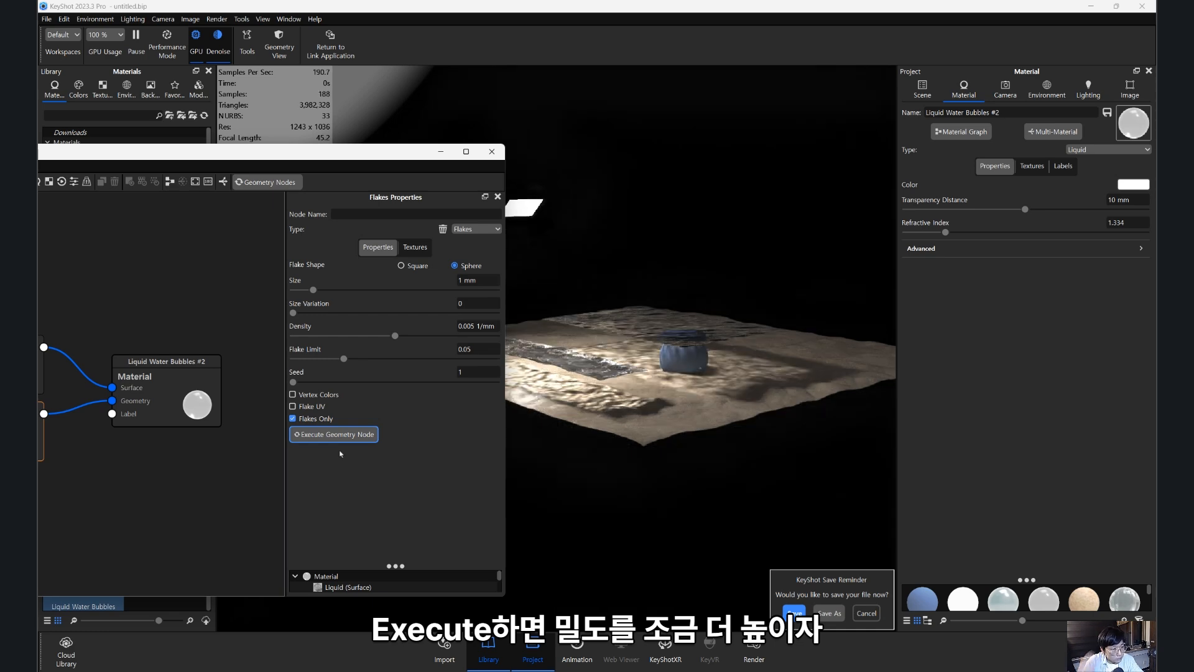
left_click_drag(627, 370, 629, 350)
scroll(630, 350, "up", 8)
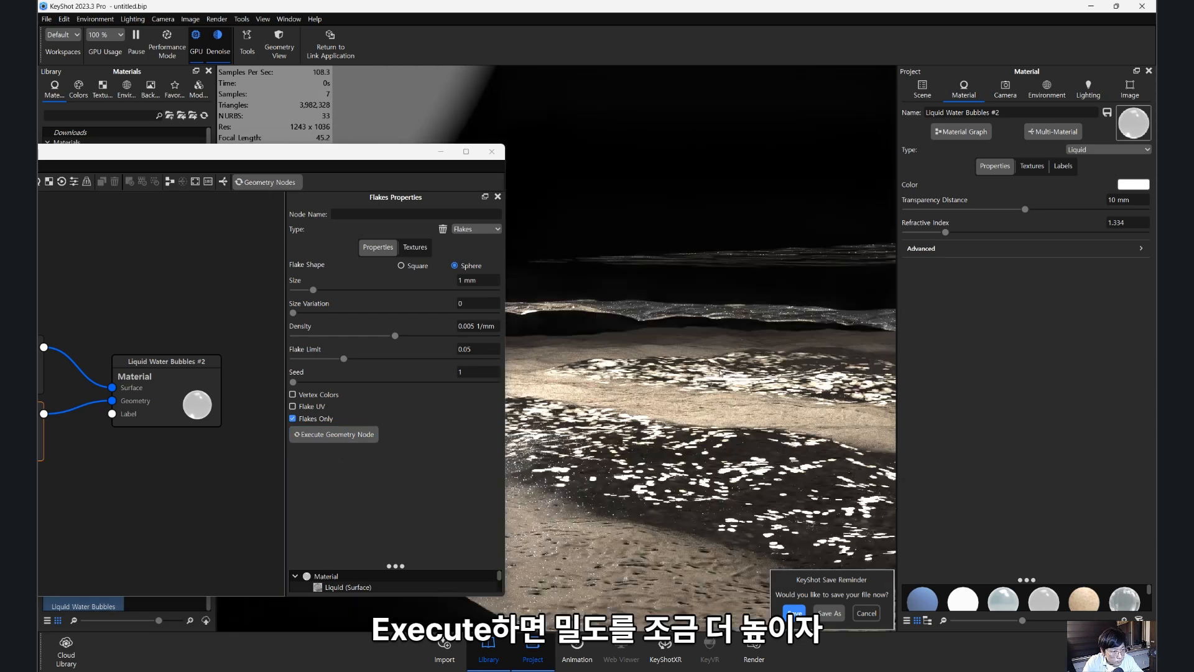
scroll(630, 350, "down", 4)
- Set the flake density to 0.05 1/mm, execute the geometry node, and inspect the bubbles around the blue ball up close
left_click(475, 327)
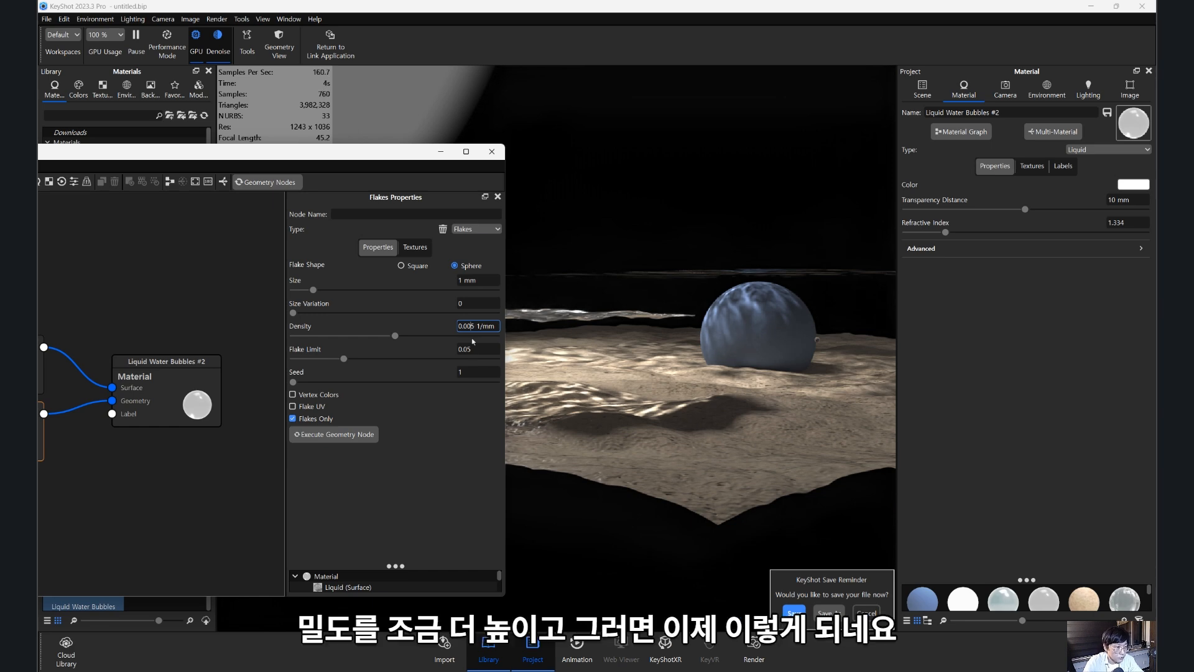
left_click(357, 435)
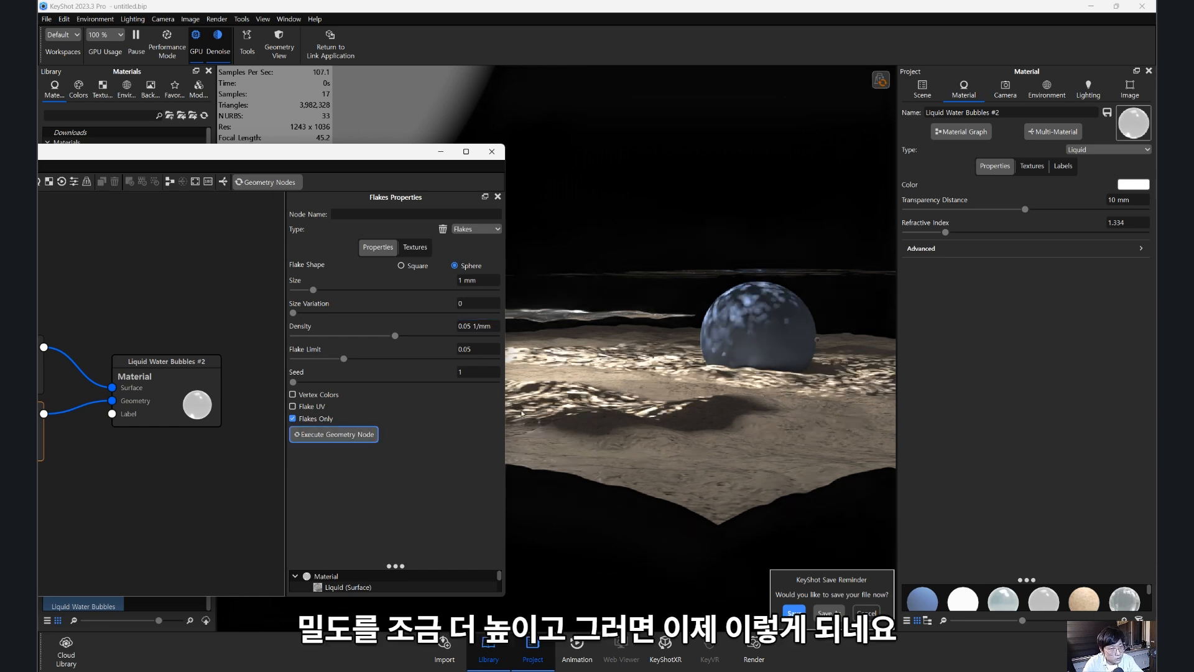
left_click_drag(525, 396, 638, 395)
scroll(647, 393, "down", 3)
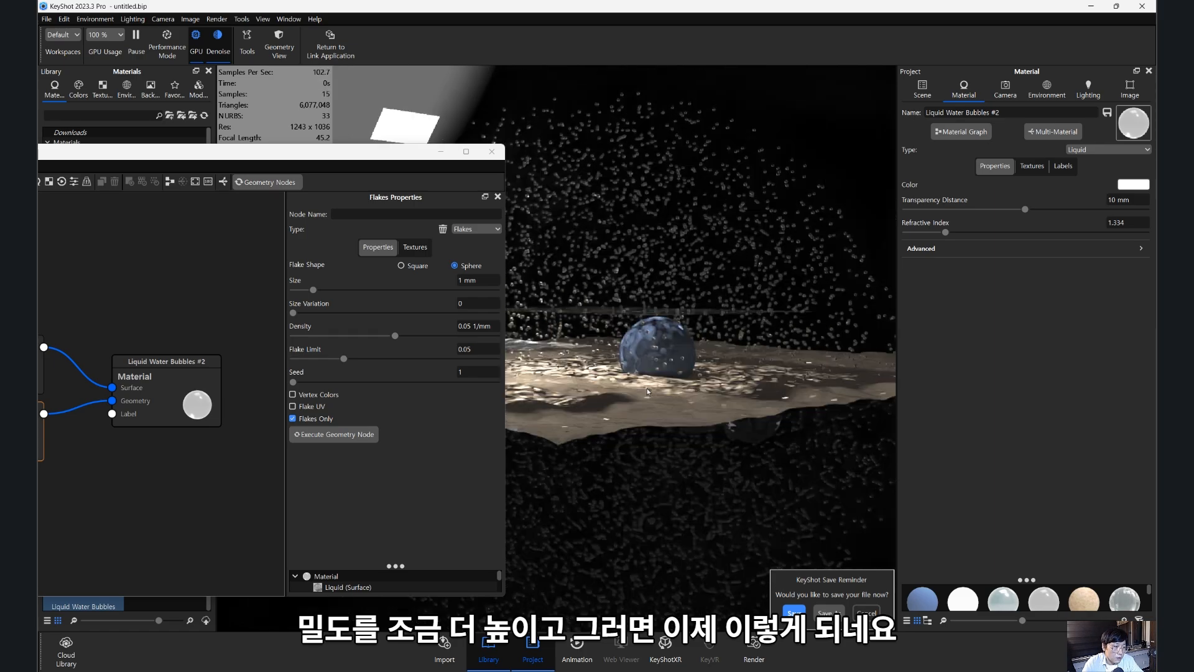
scroll(647, 392, "up", 8)
left_click_drag(647, 393, 637, 373)
scroll(636, 373, "up", 8)
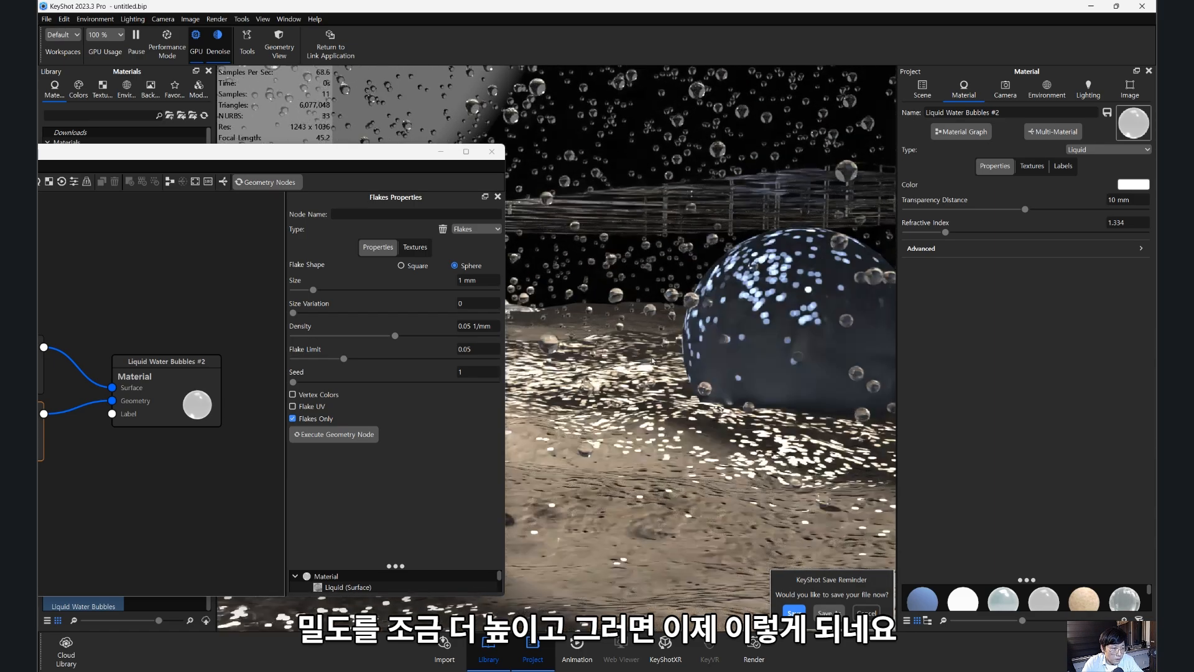
scroll(719, 362, "down", 8)
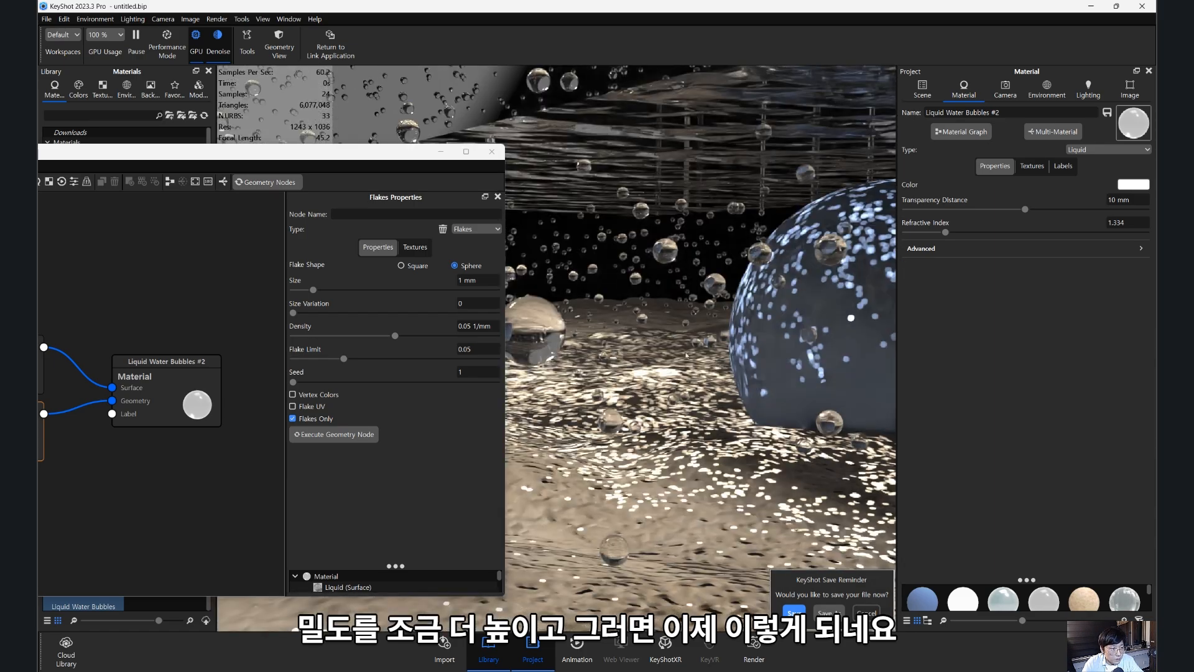
- Delete the large enclosing sphere from the scene
left_click_drag(317, 153, 173, 193)
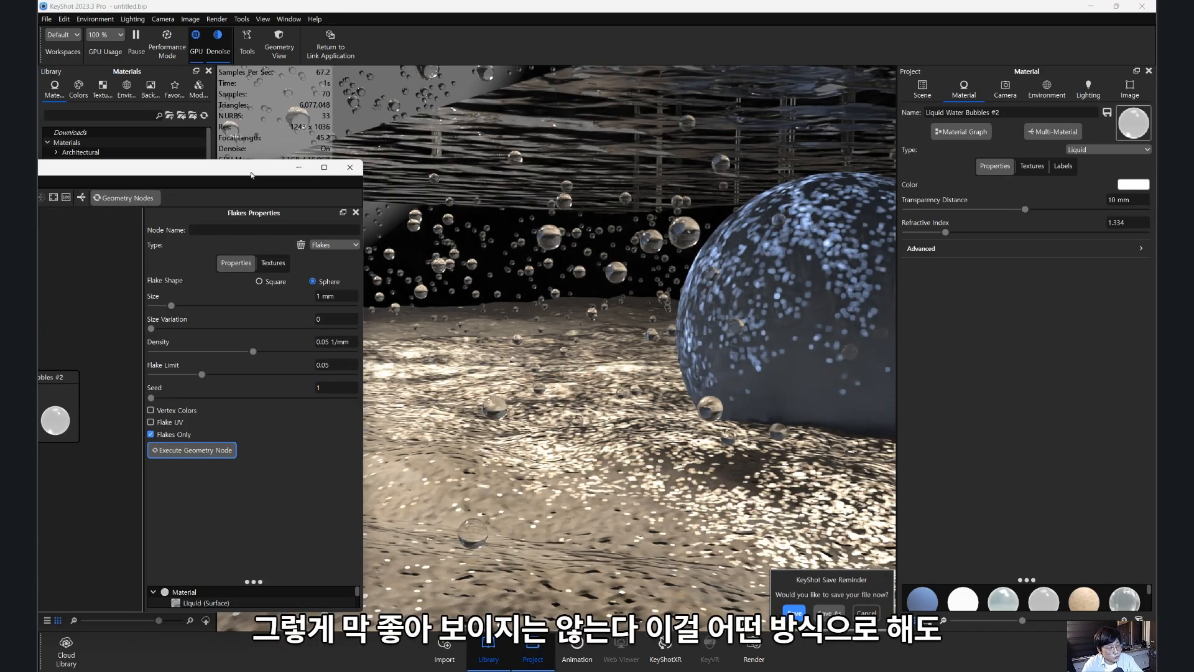
right_click(974, 338)
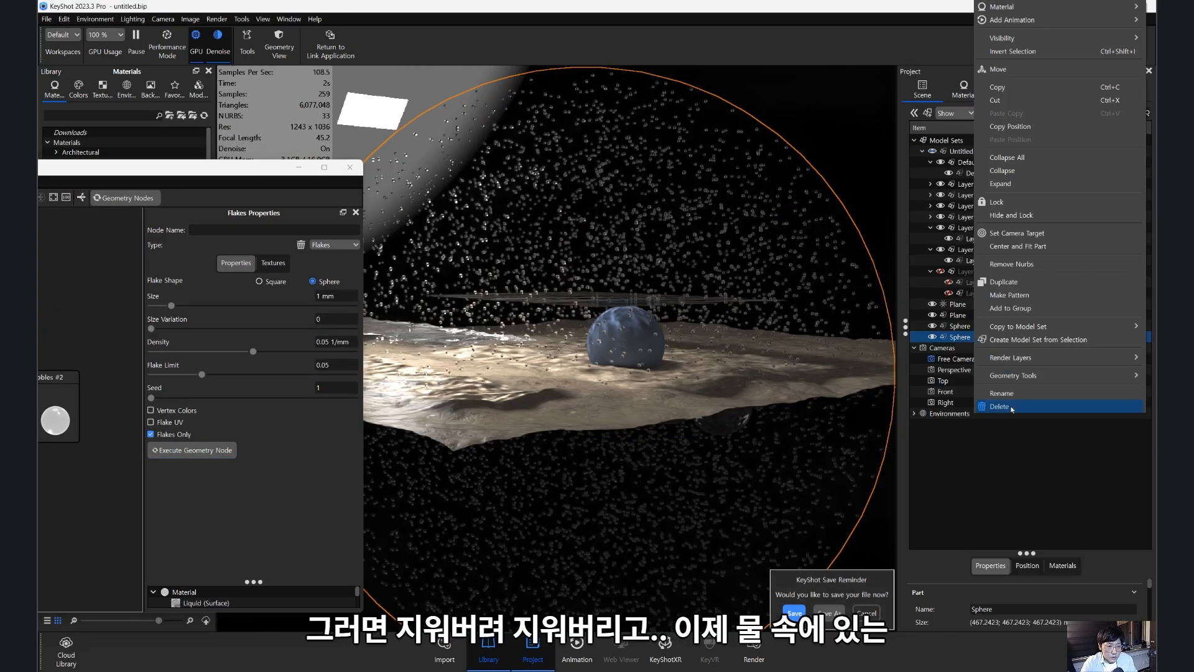
left_click(999, 406)
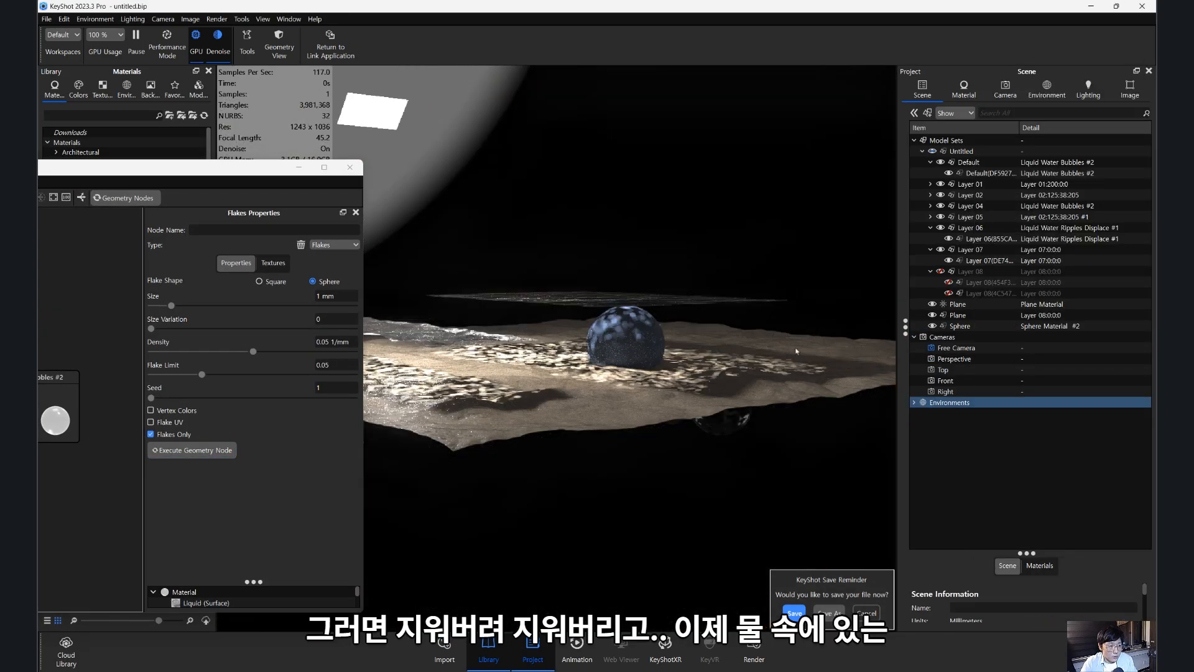
scroll(688, 363, "up", 10)
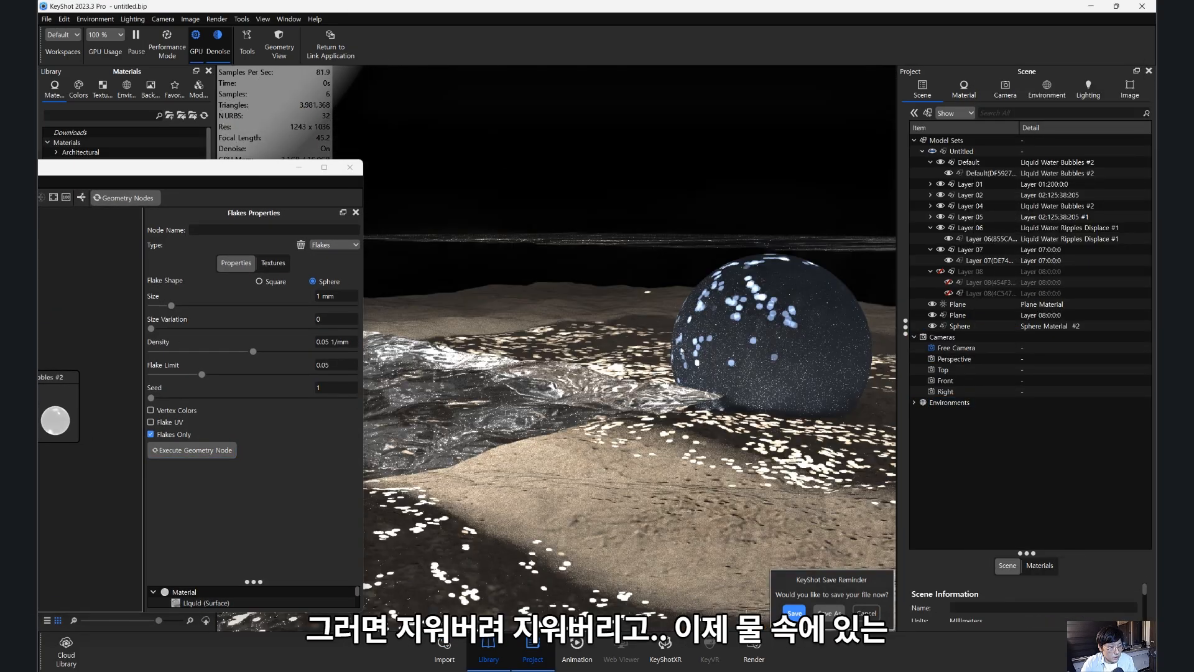
left_click_drag(689, 363, 609, 302)
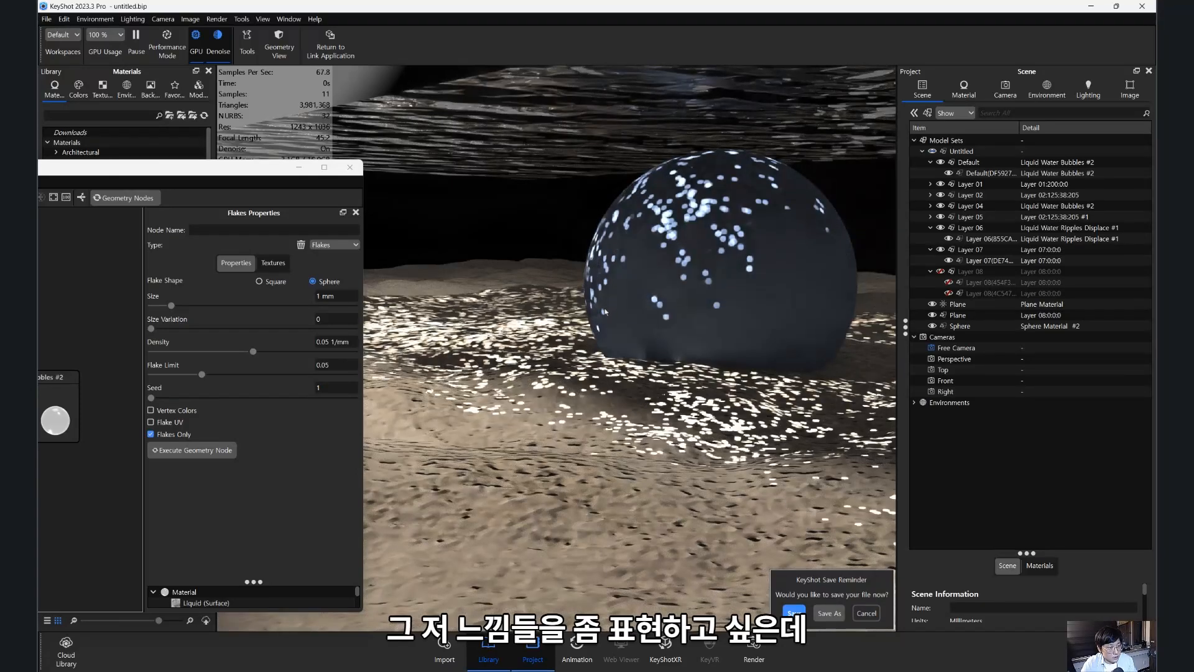
- Move the material graph window off the scene view and add a cube geometry
left_click_drag(259, 169, 654, 484)
left_click_drag(409, 485, 645, 441)
left_click(64, 18)
mouse_move(93, 59)
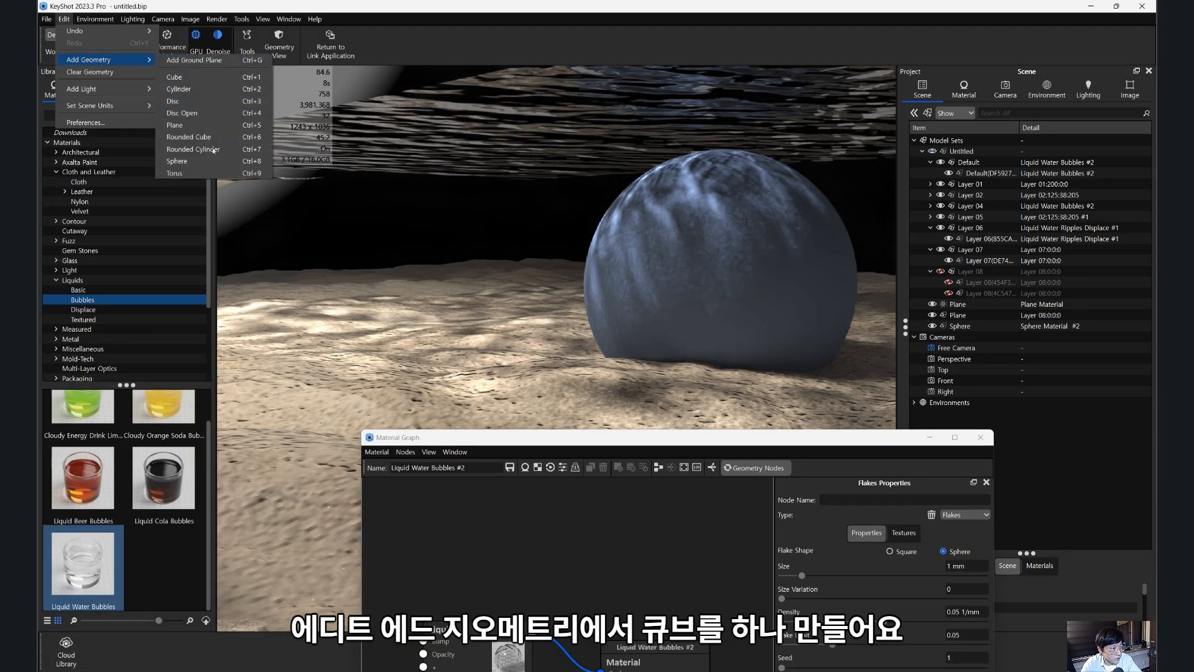
left_click(184, 77)
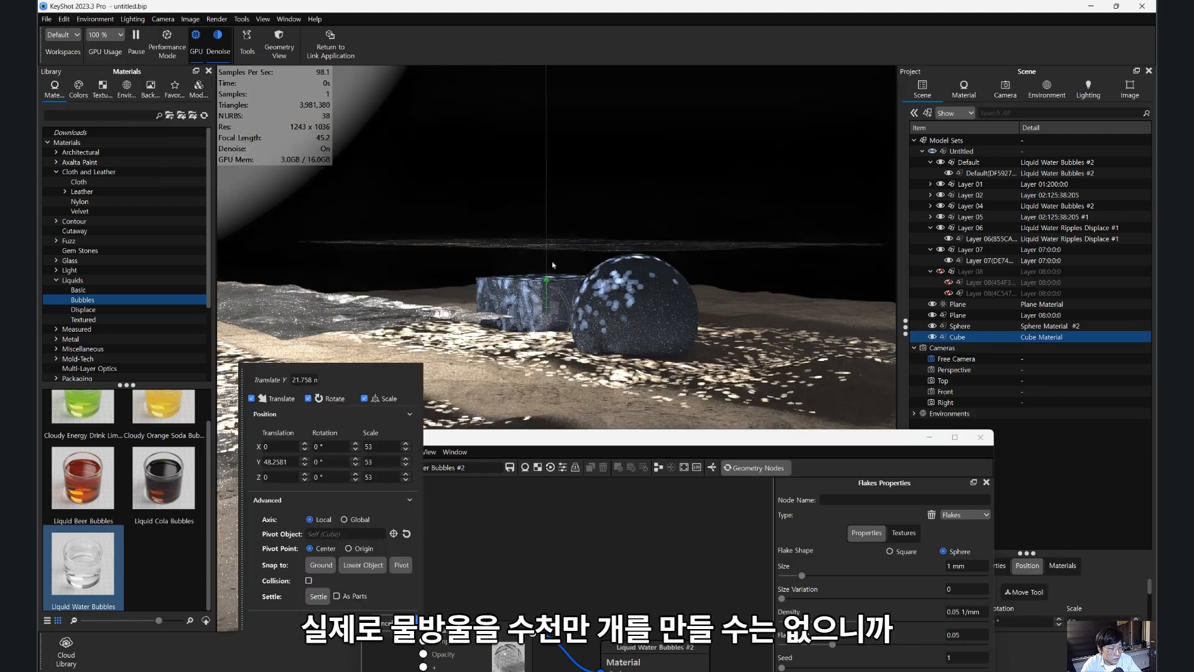
- Position the cube around the blue ball, scale it to about 159 × 52 × 159, and close the material graph
left_click_drag(550, 306, 682, 261)
left_click_drag(624, 303, 746, 333)
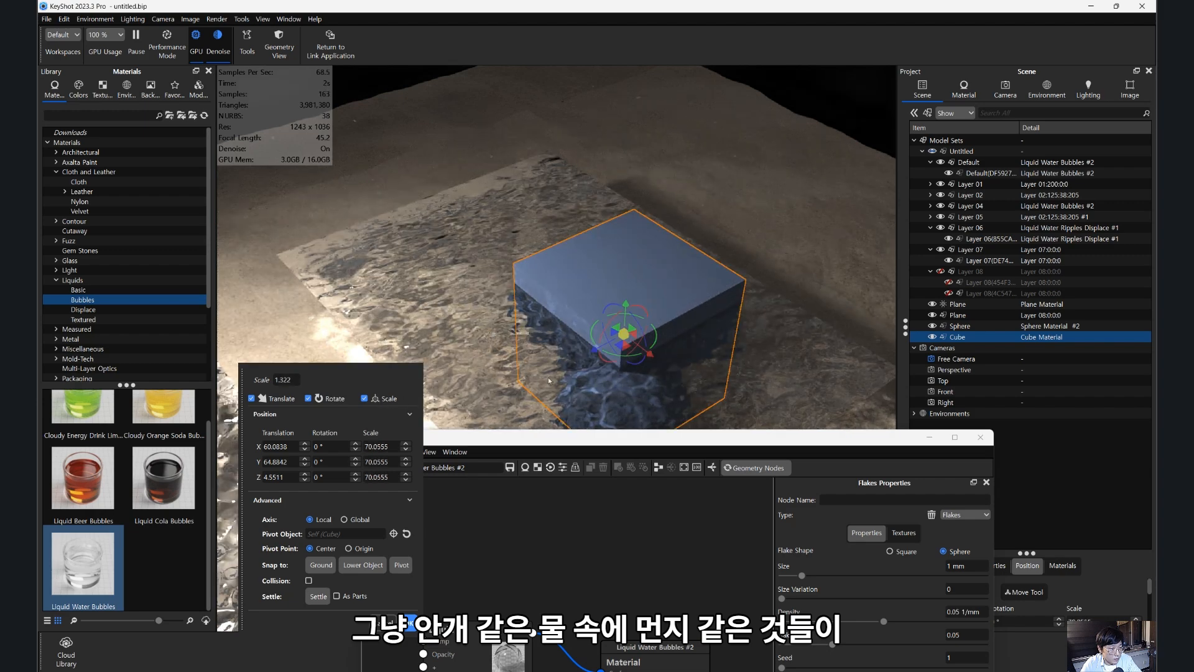
left_click_drag(564, 367, 496, 176)
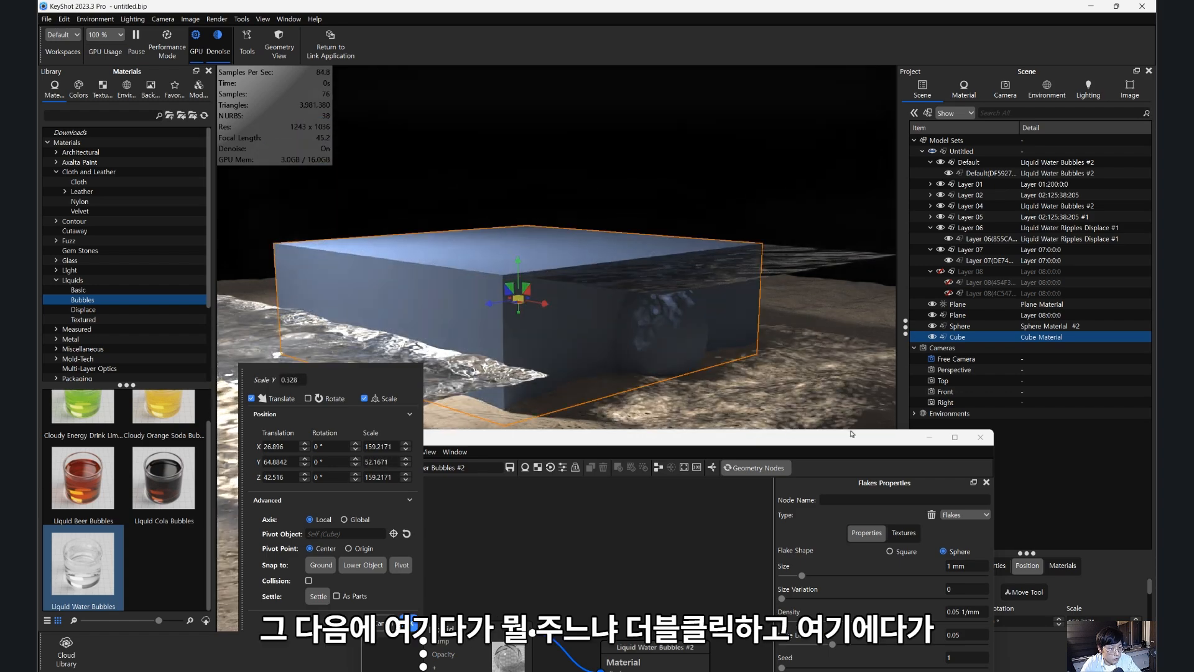
left_click_drag(783, 443, 654, 240)
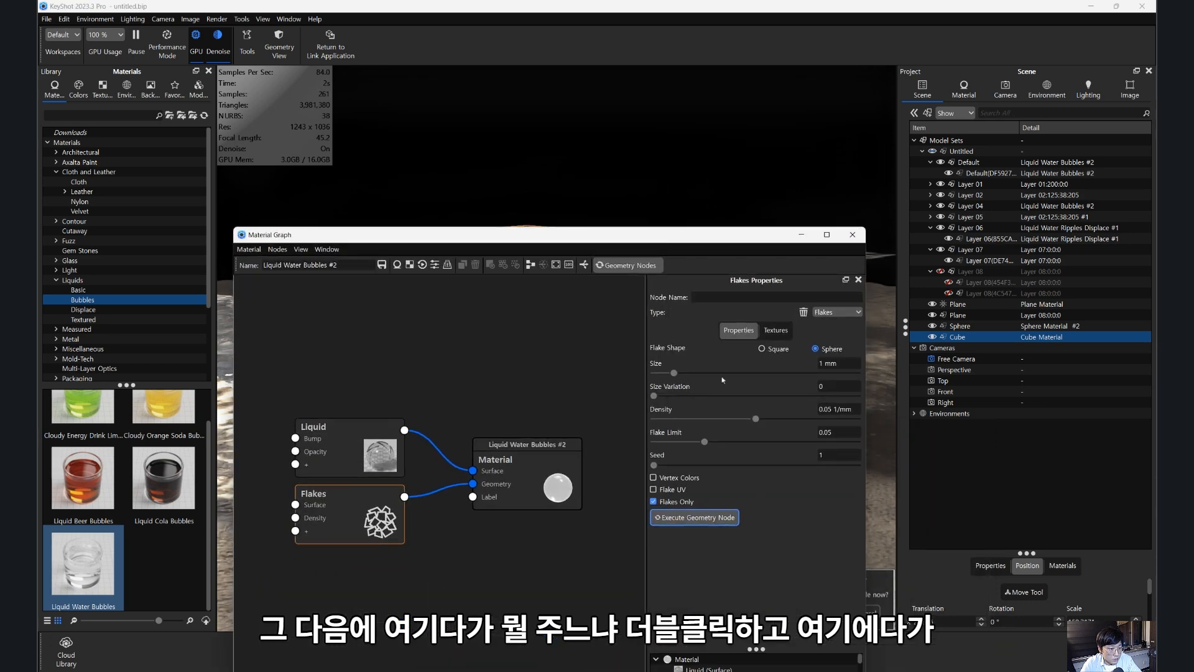
left_click(851, 235)
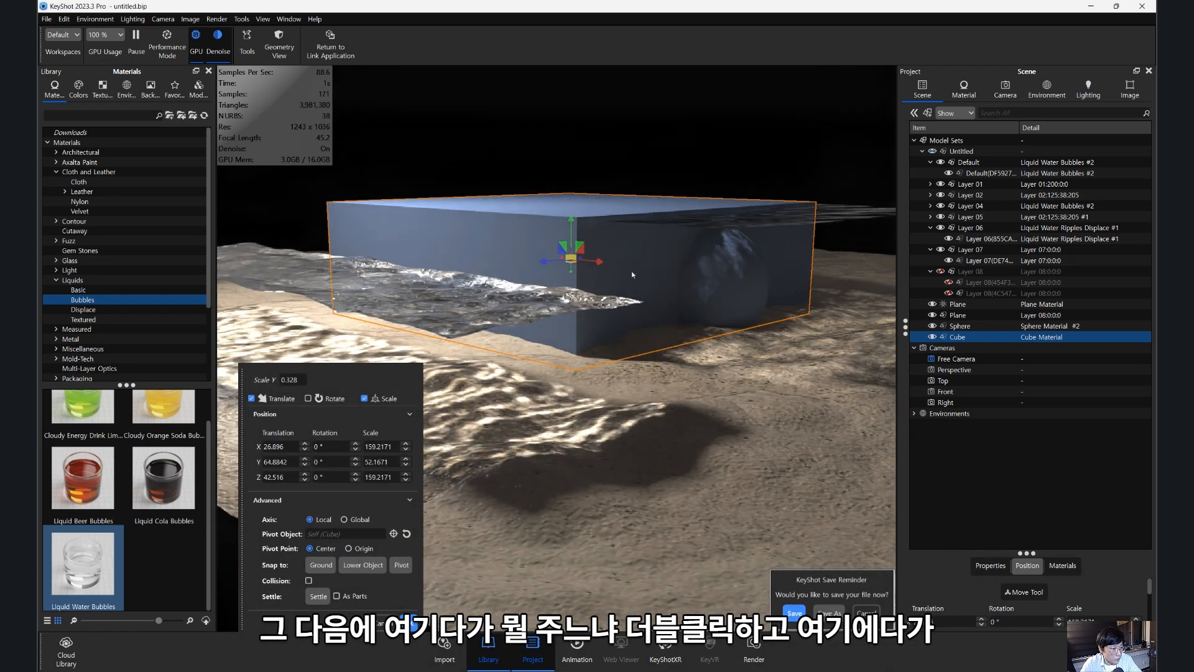
- Find the fog presets among the library's scattering medium materials and apply Scattering Medium Fog Basic to the cube
double_click(634, 274)
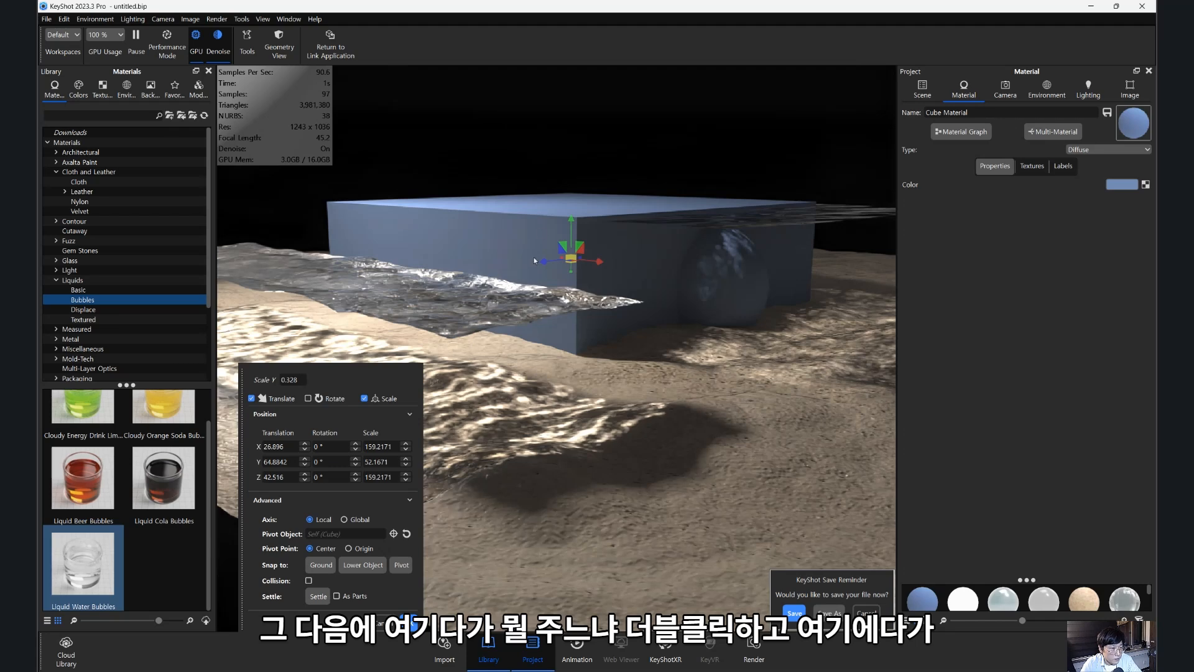
scroll(128, 303, "down", 3)
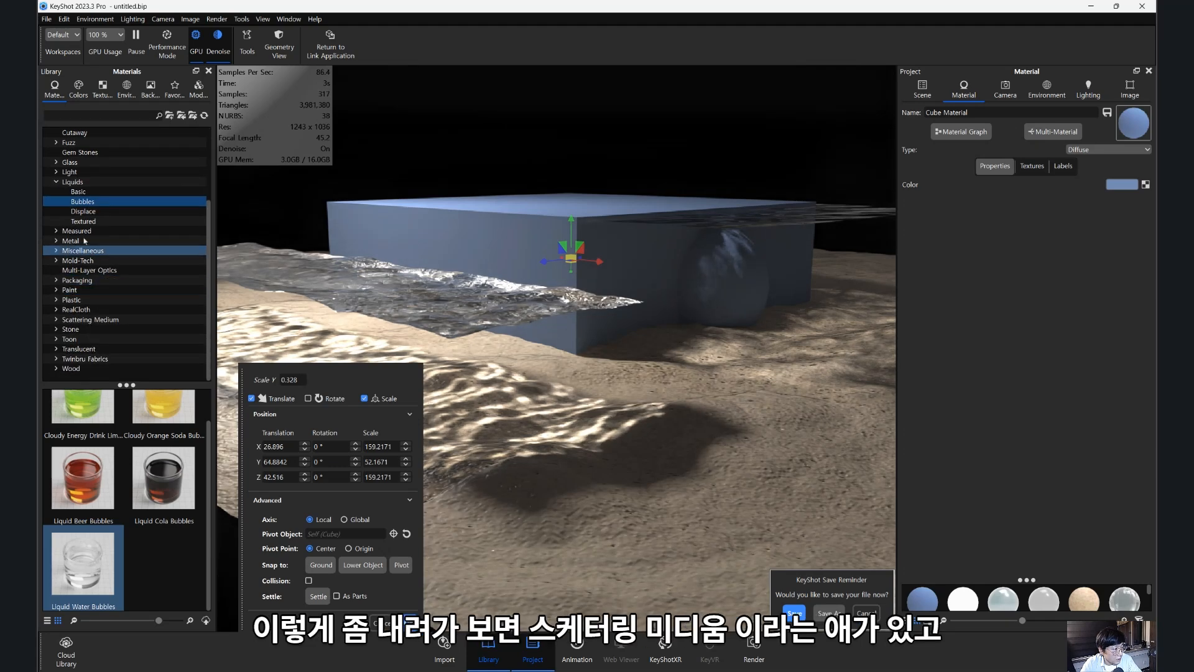
left_click(77, 321)
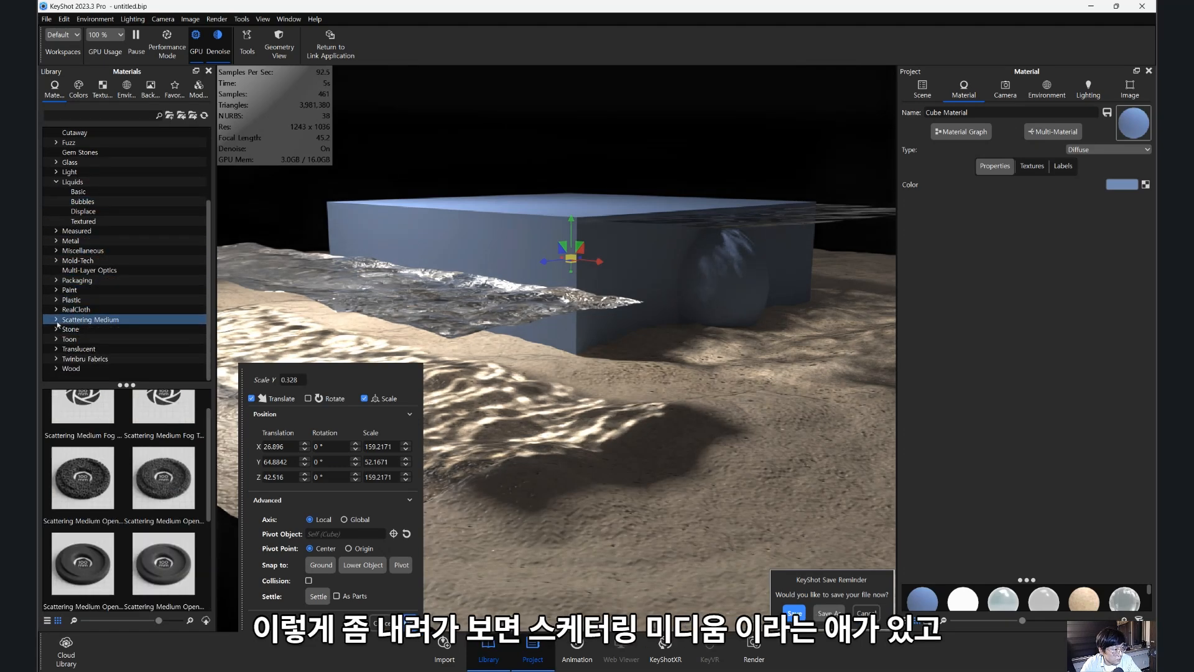
left_click(56, 319)
left_click(78, 340)
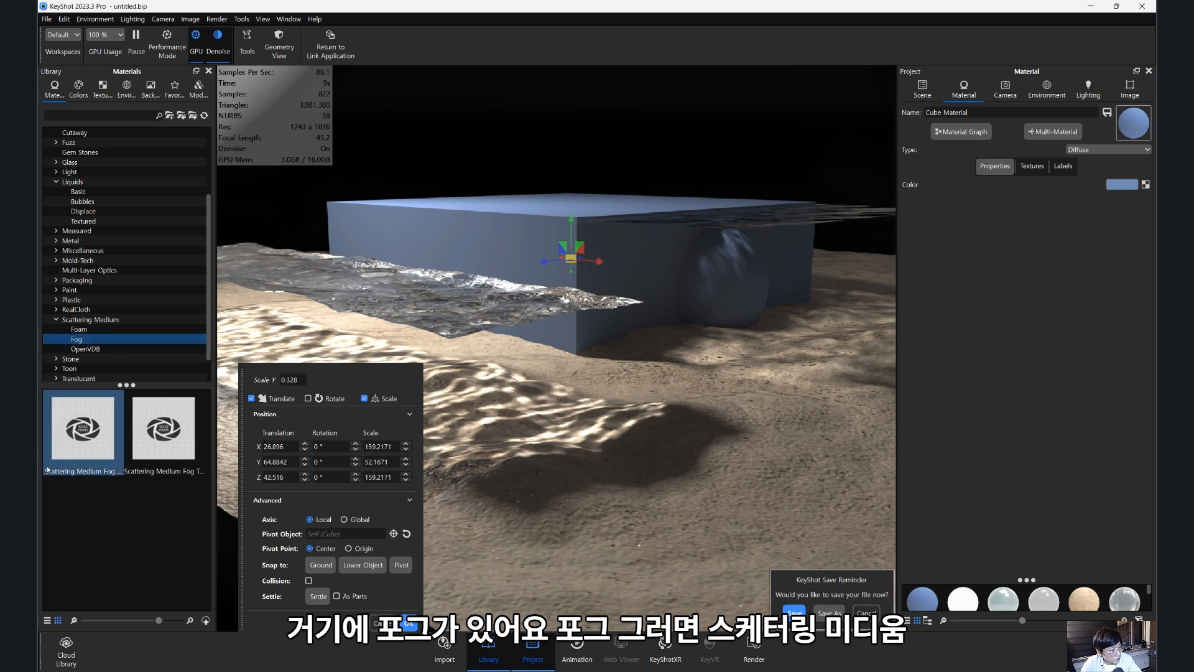
mouse_move(158, 622)
left_mouse_down()
mouse_move(140, 623)
mouse_move(161, 622)
left_mouse_up()
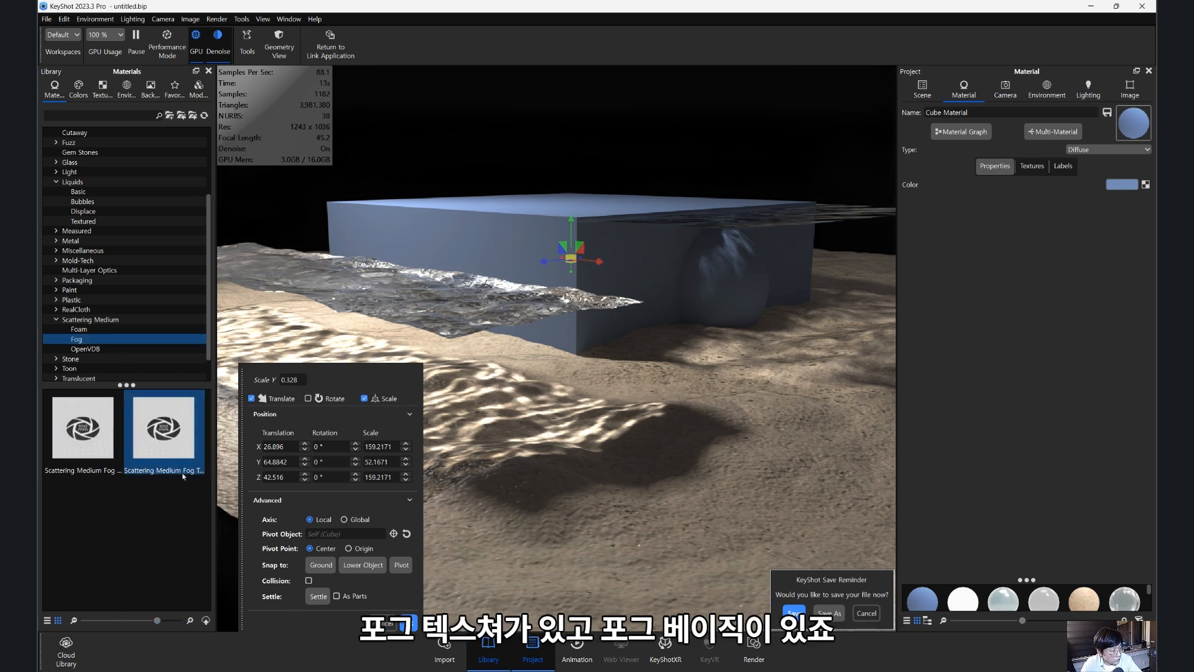
mouse_move(176, 456)
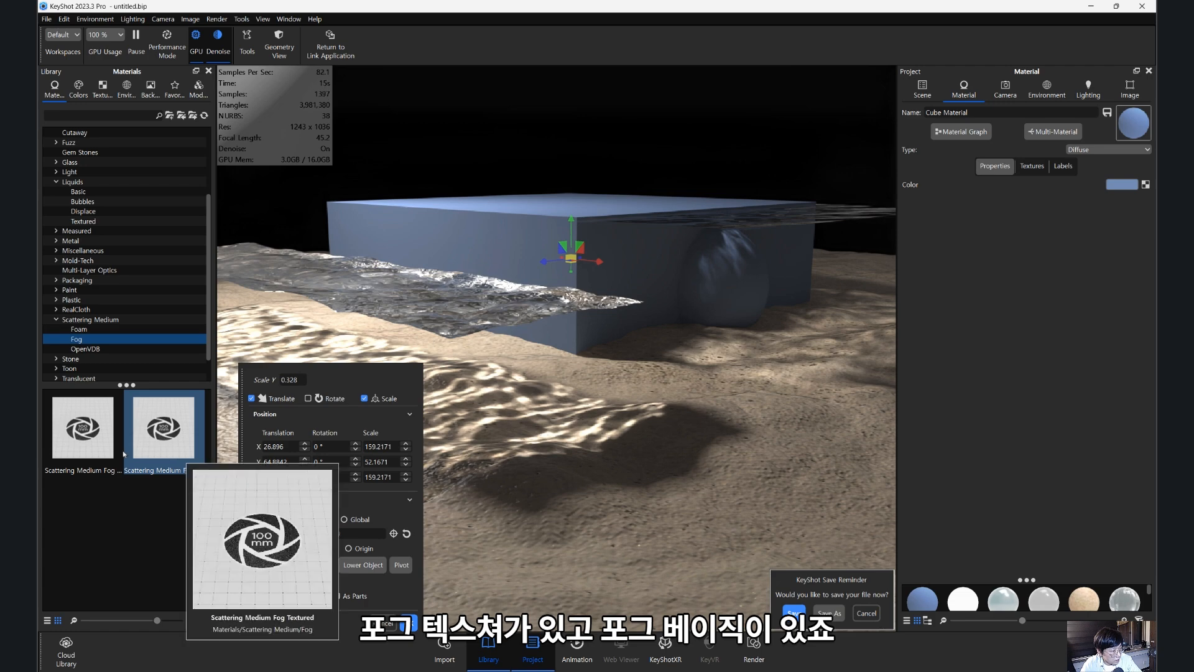
mouse_move(102, 453)
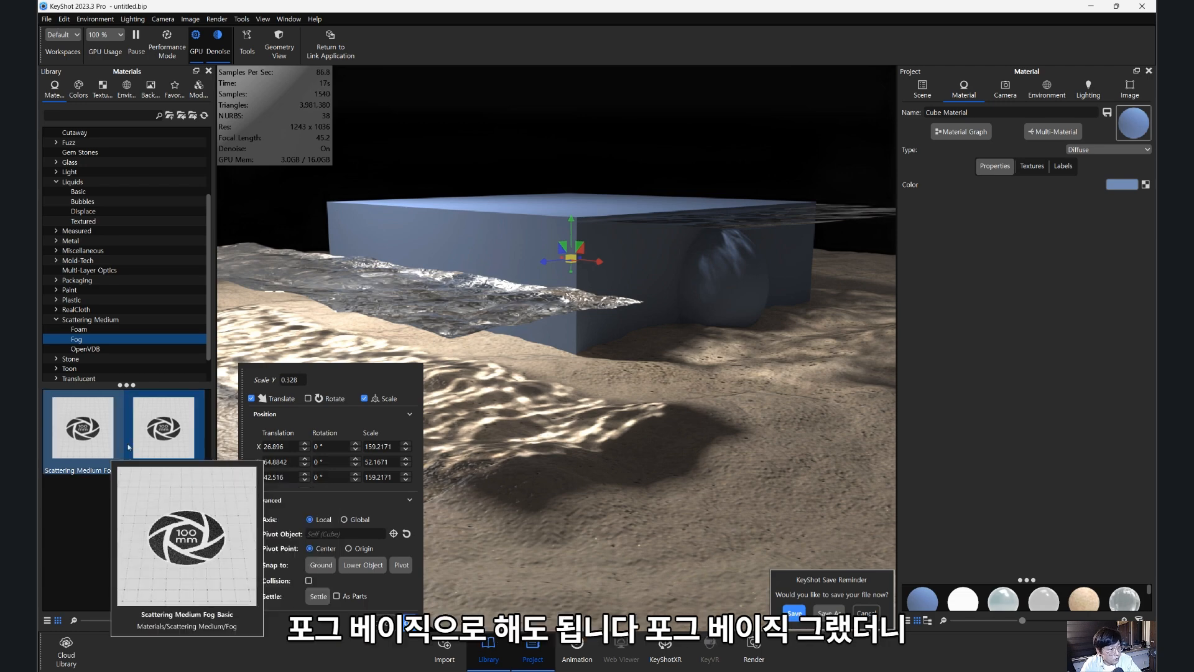
left_click_drag(101, 453, 481, 243)
- Open the cube's fog material in the material graph, enable multiple scattering on its scattering medium node, and uncover the ball view
scroll(546, 298, "up", 6)
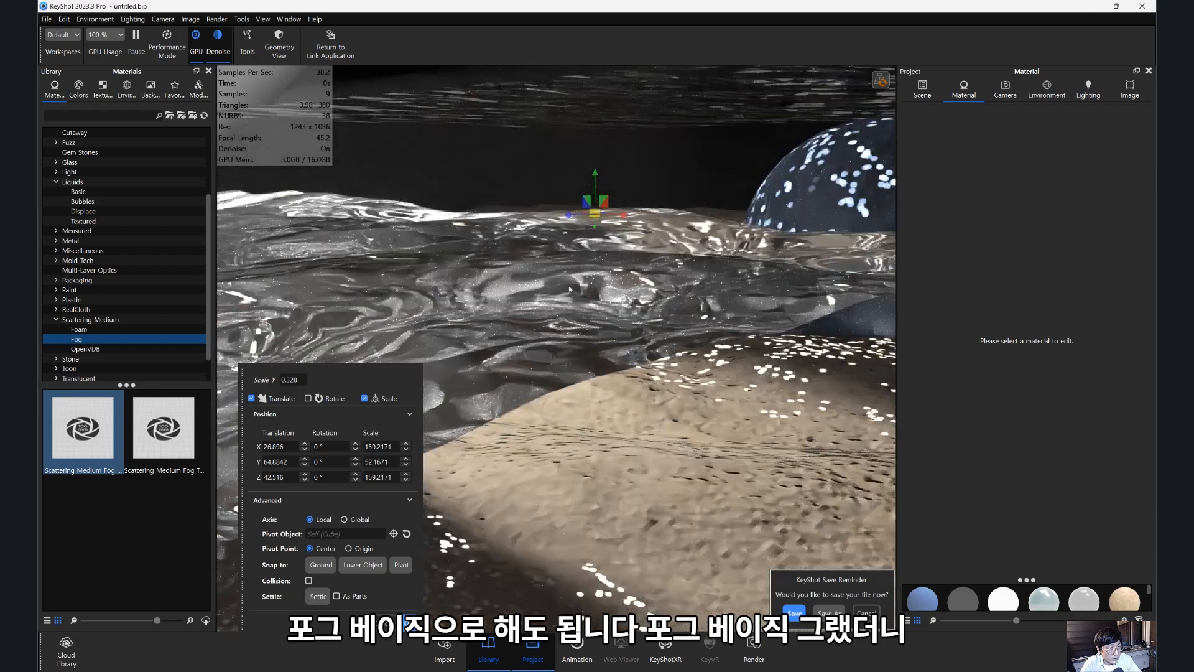
middle_click_drag(546, 298, 538, 401)
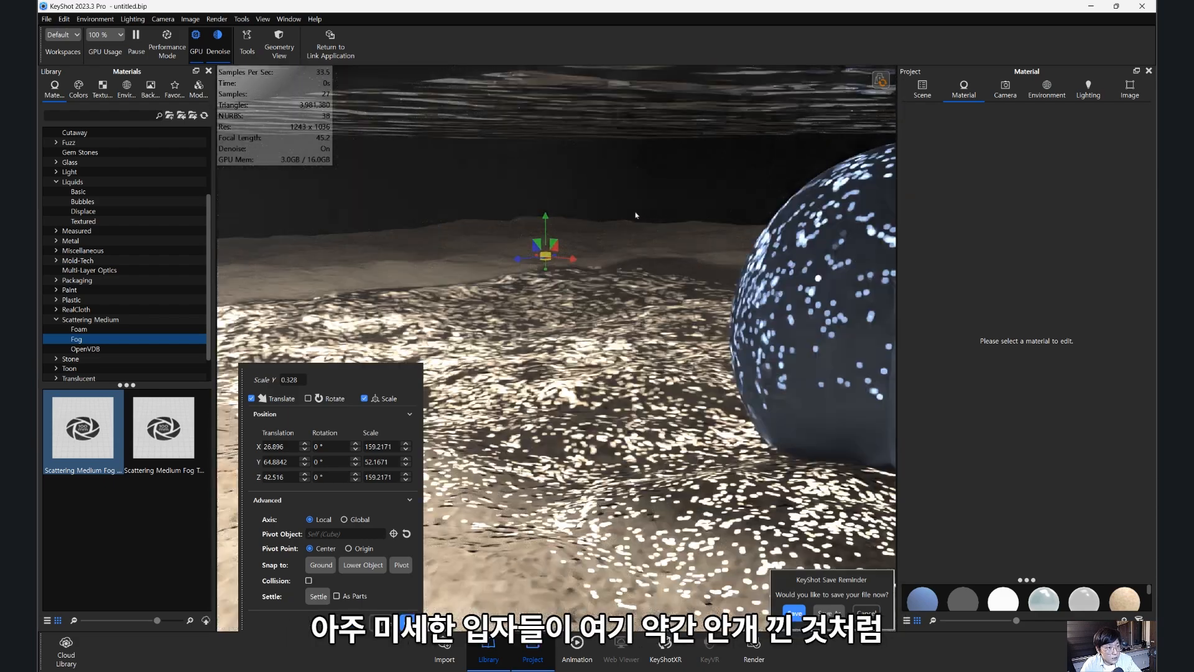
mouse_move(631, 200)
left_mouse_down()
mouse_move(664, 206)
mouse_move(637, 192)
mouse_move(646, 202)
left_mouse_up()
left_click(718, 207)
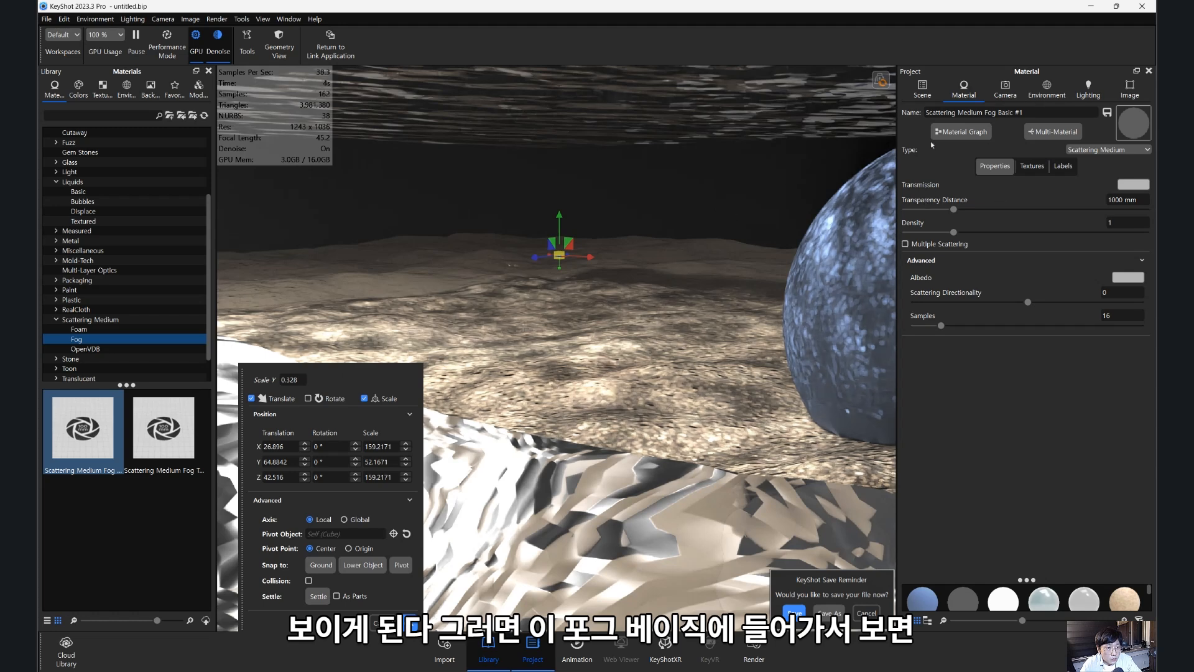
left_click(961, 131)
left_click_drag(662, 241, 756, 91)
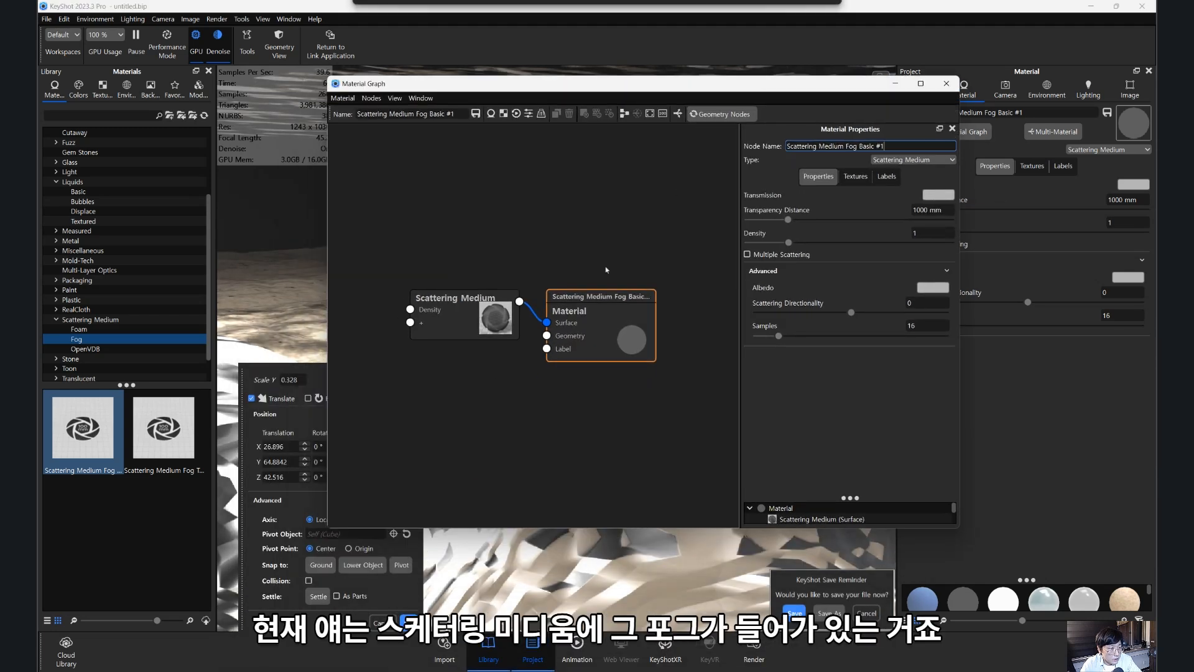
left_click(454, 337)
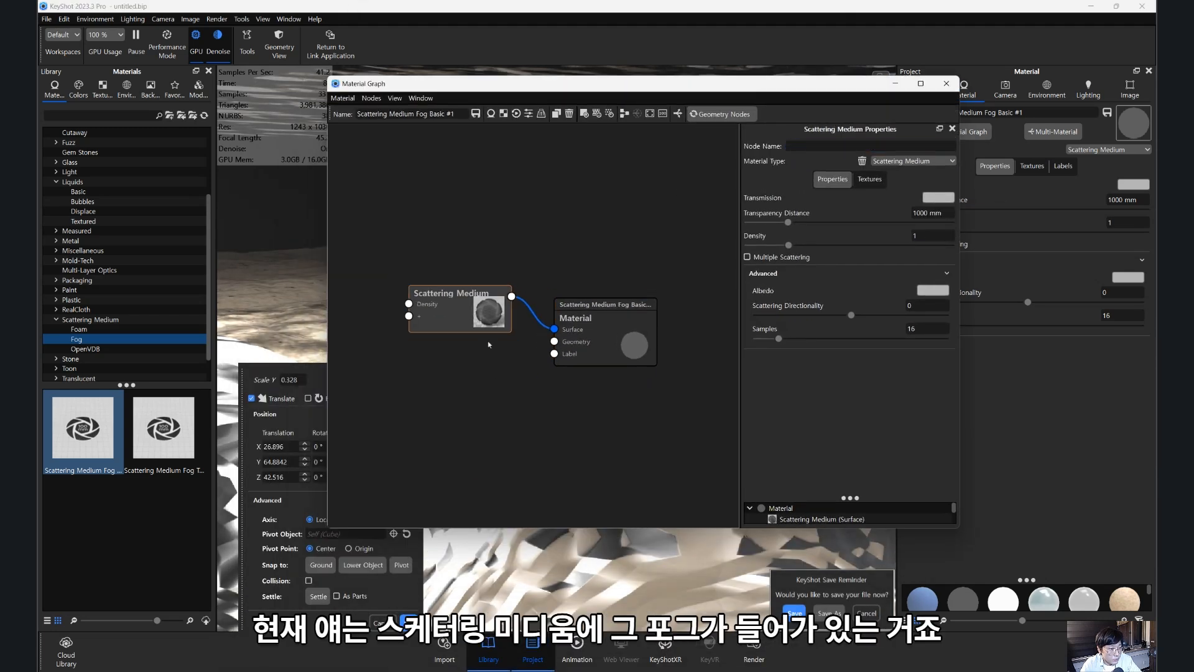
scroll(438, 291, "up", 2)
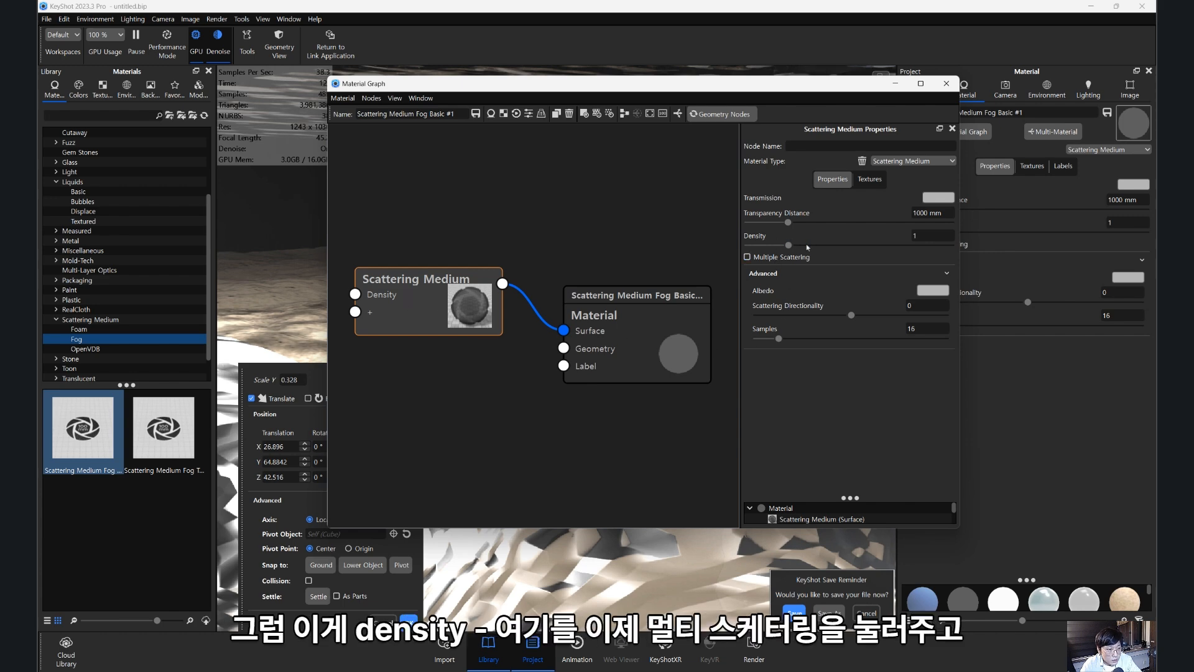
left_click_drag(828, 84, 495, 139)
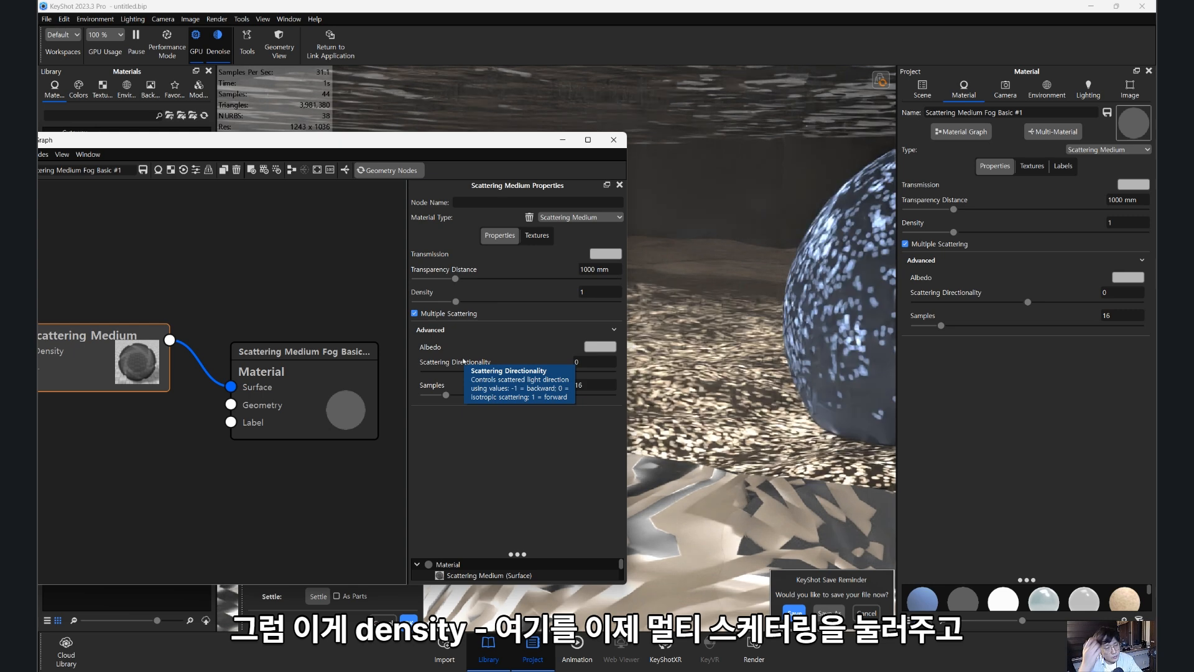
- Adjust the fog's transparency distance to about 458 mm and its density to about 2.15, and close the material graph
left_click_drag(455, 279, 429, 280)
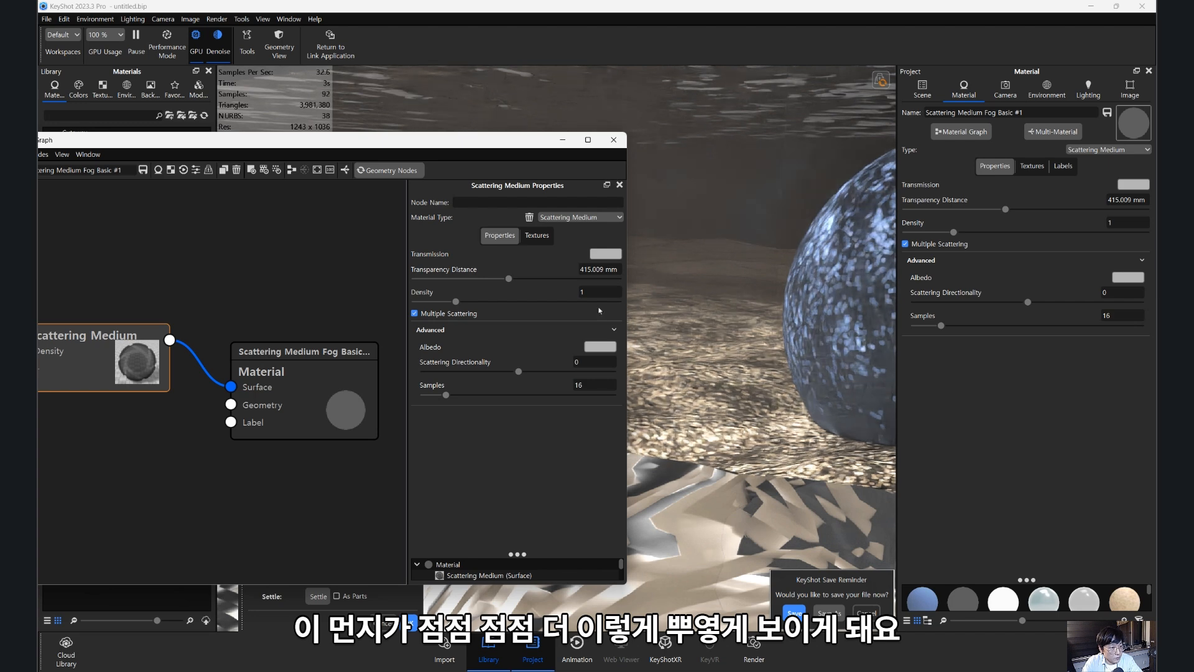
left_click_drag(456, 302, 488, 309)
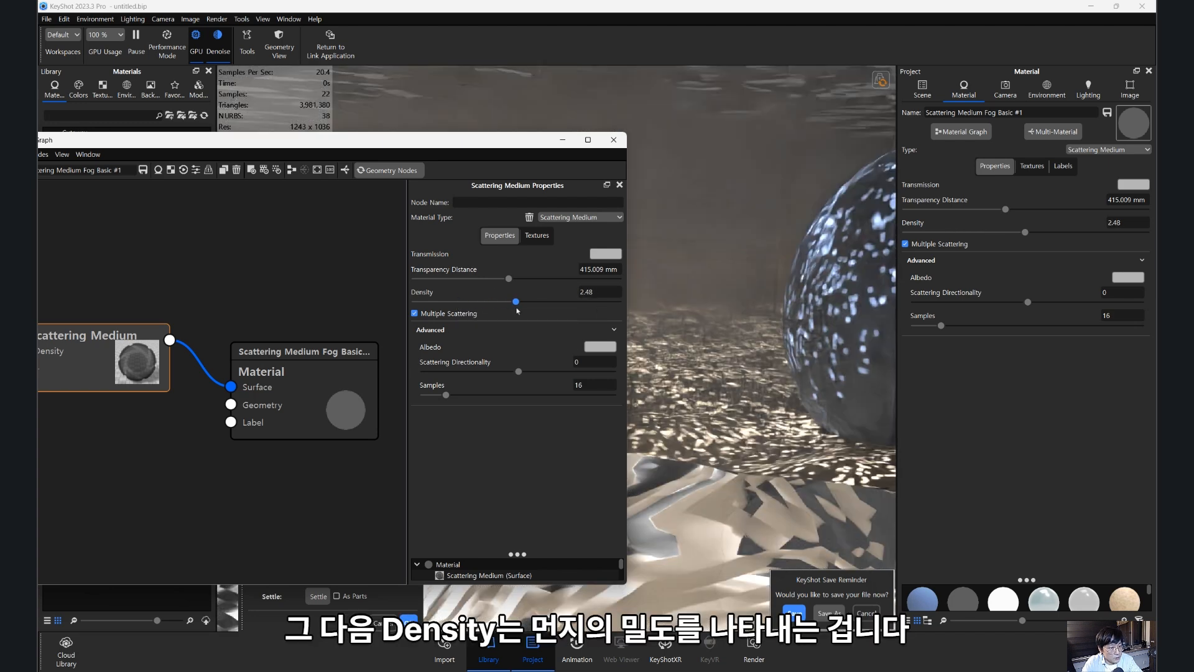
left_click_drag(517, 310, 542, 309)
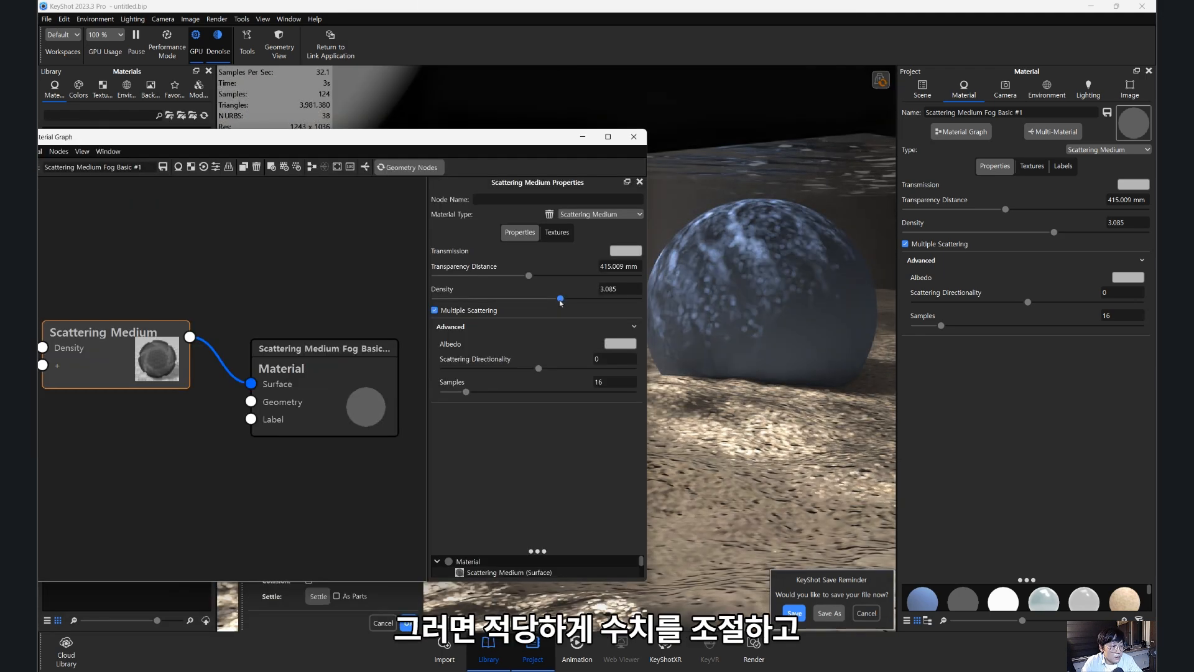
left_click_drag(561, 303, 534, 284)
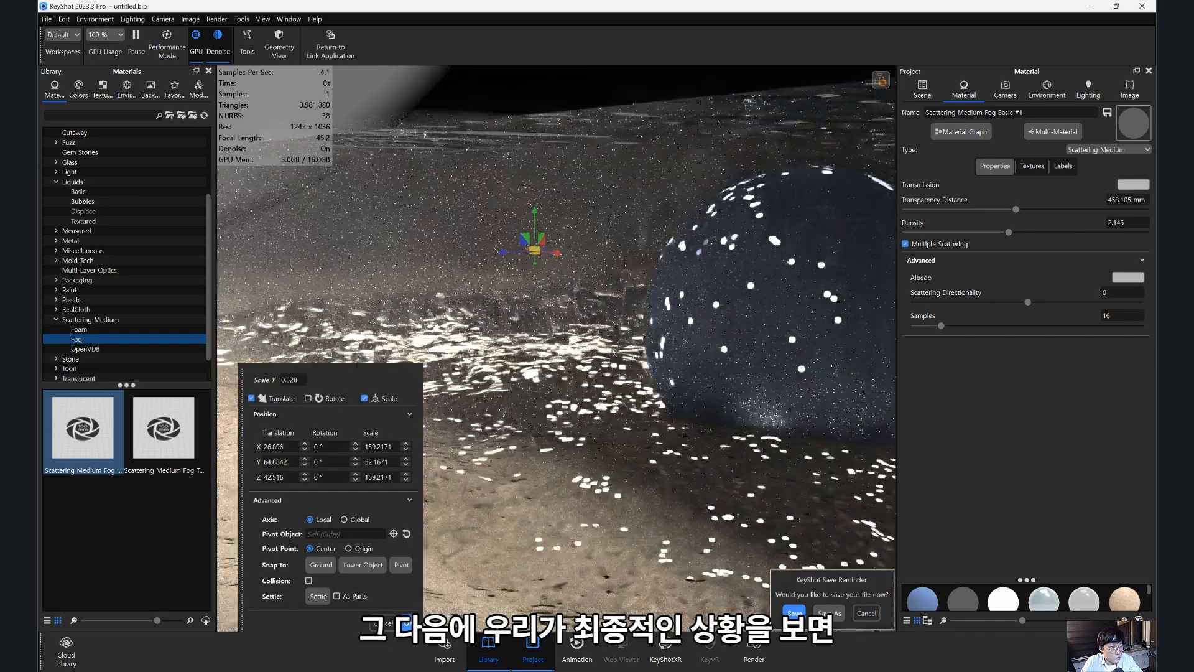
- Change the blue ball's diffuse color to golden yellow, FFC600
left_click_drag(612, 352, 562, 381)
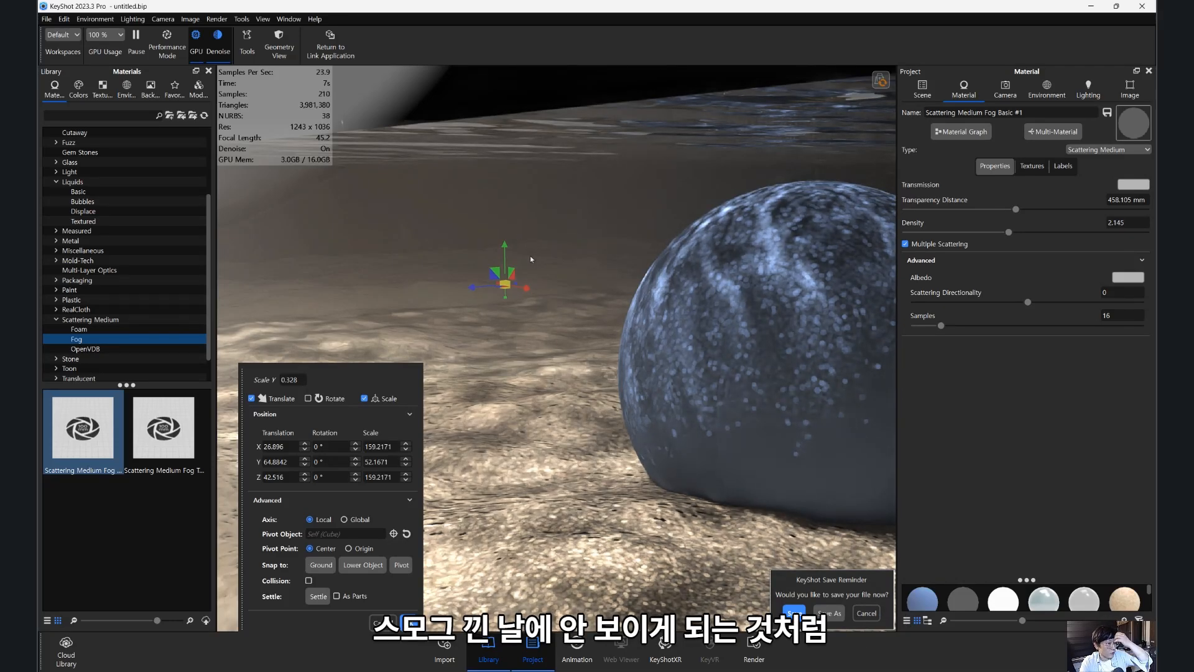
left_click_drag(584, 275, 714, 311)
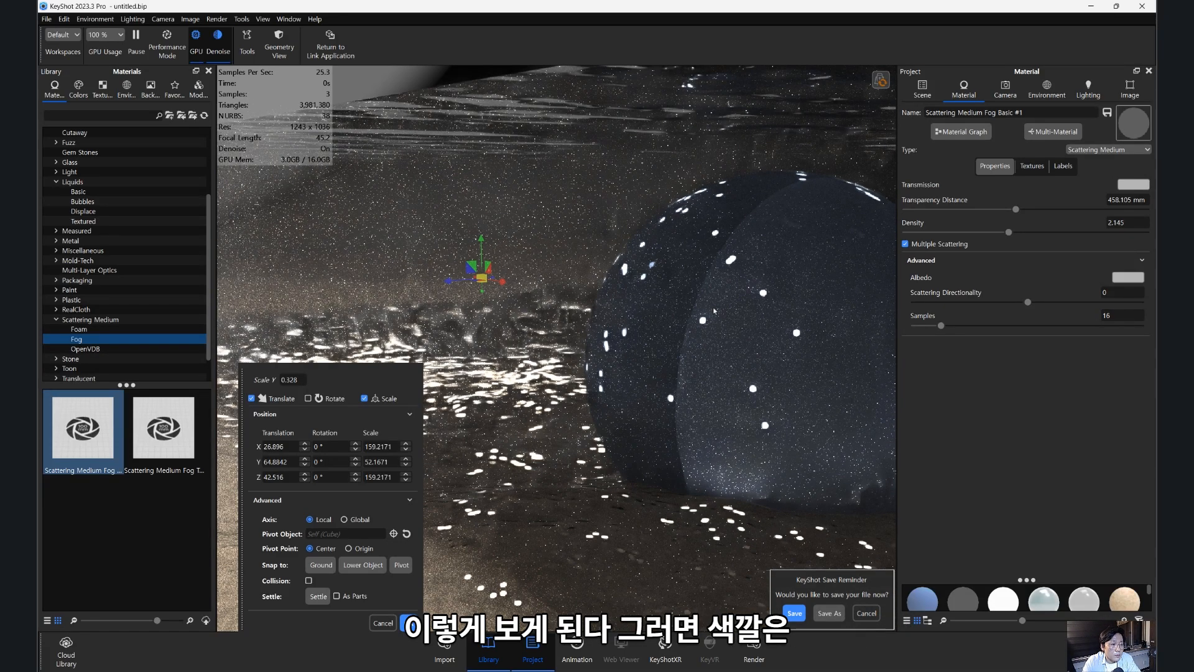
left_click(1133, 184)
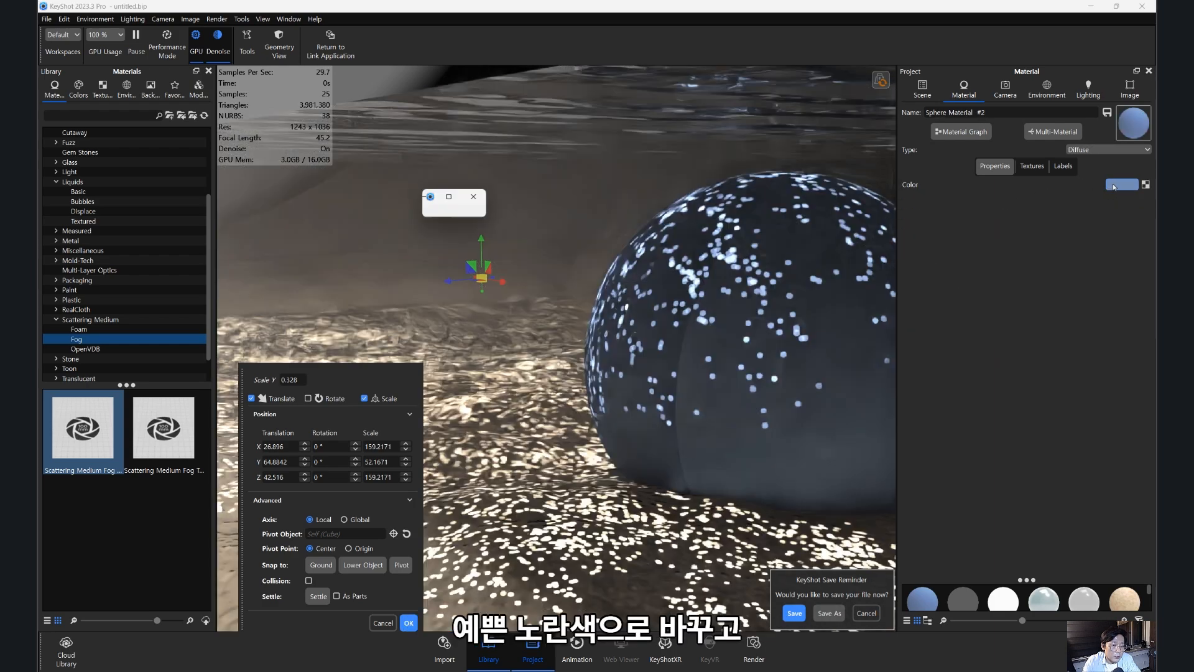
left_click(1145, 203)
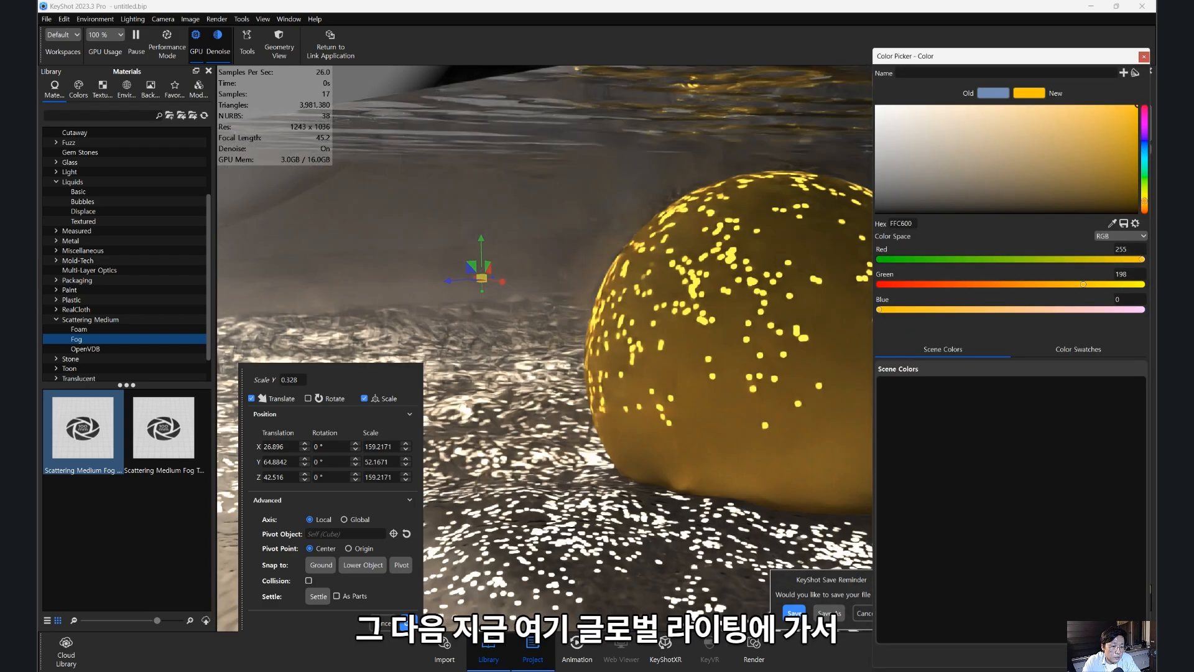
left_click(1143, 56)
- Raise the global illumination bounces in the scene's lighting settings to 10
scroll(606, 407, "down", 5)
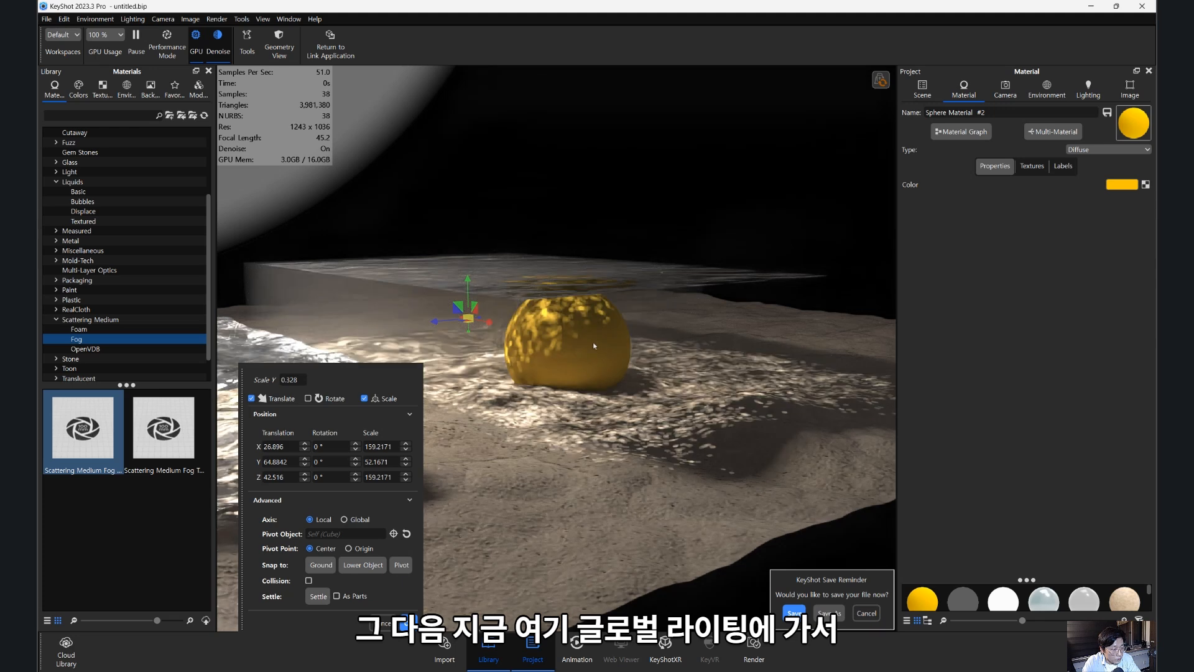
left_click(1048, 90)
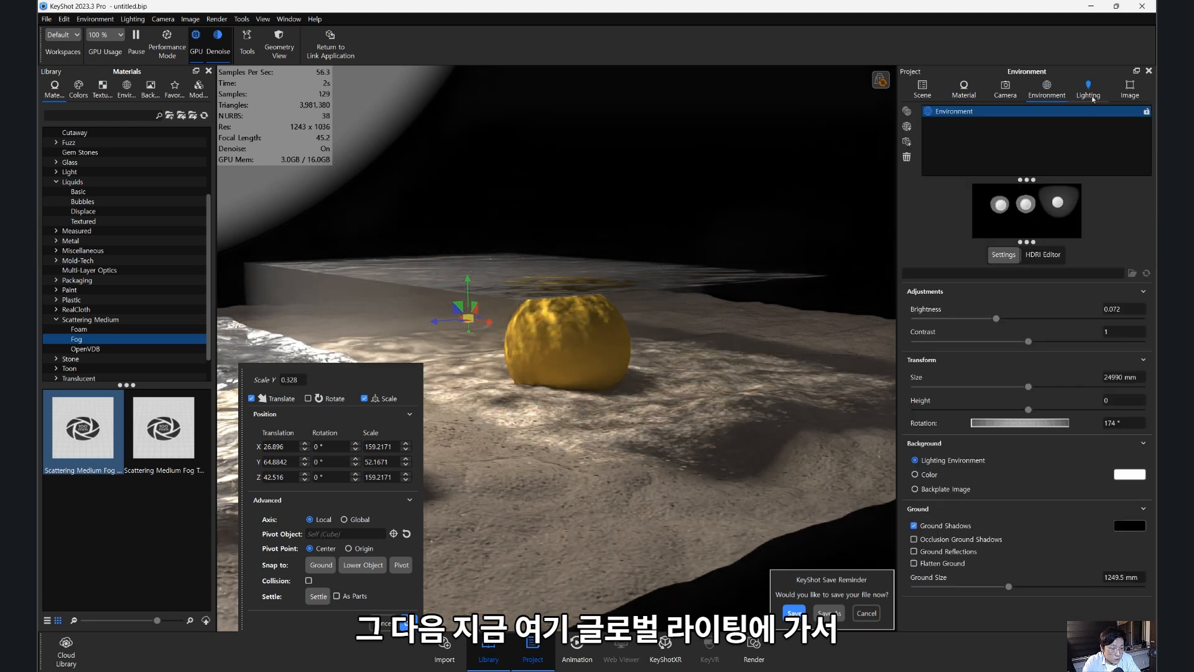
left_click(1089, 90)
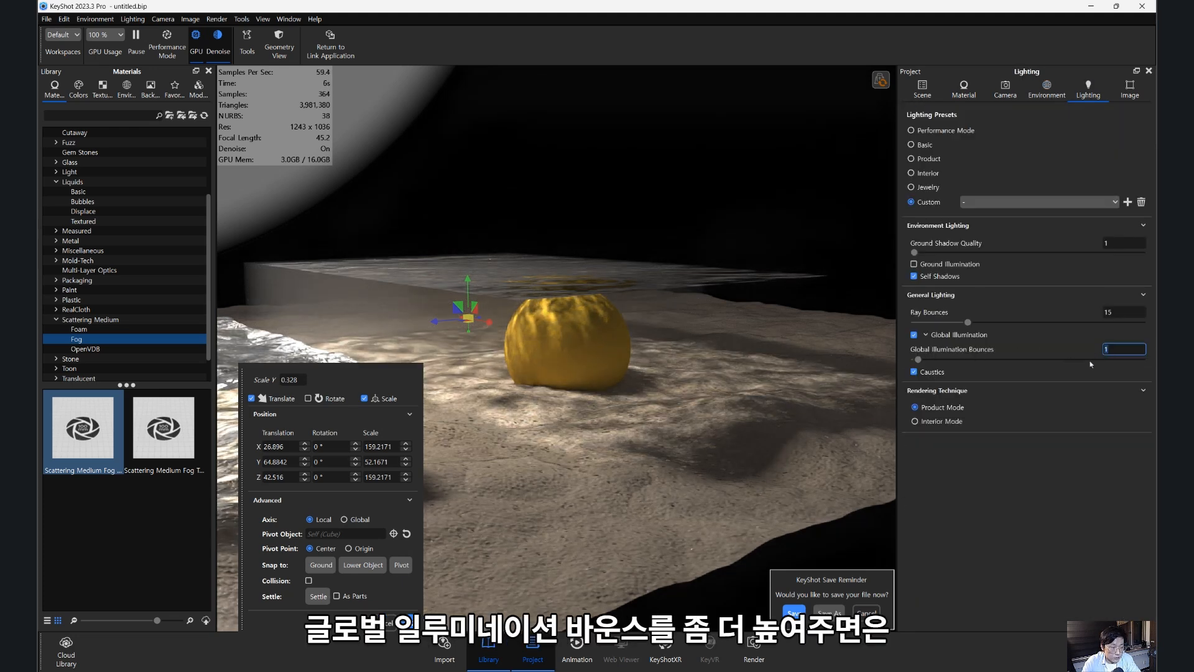
key("Return")
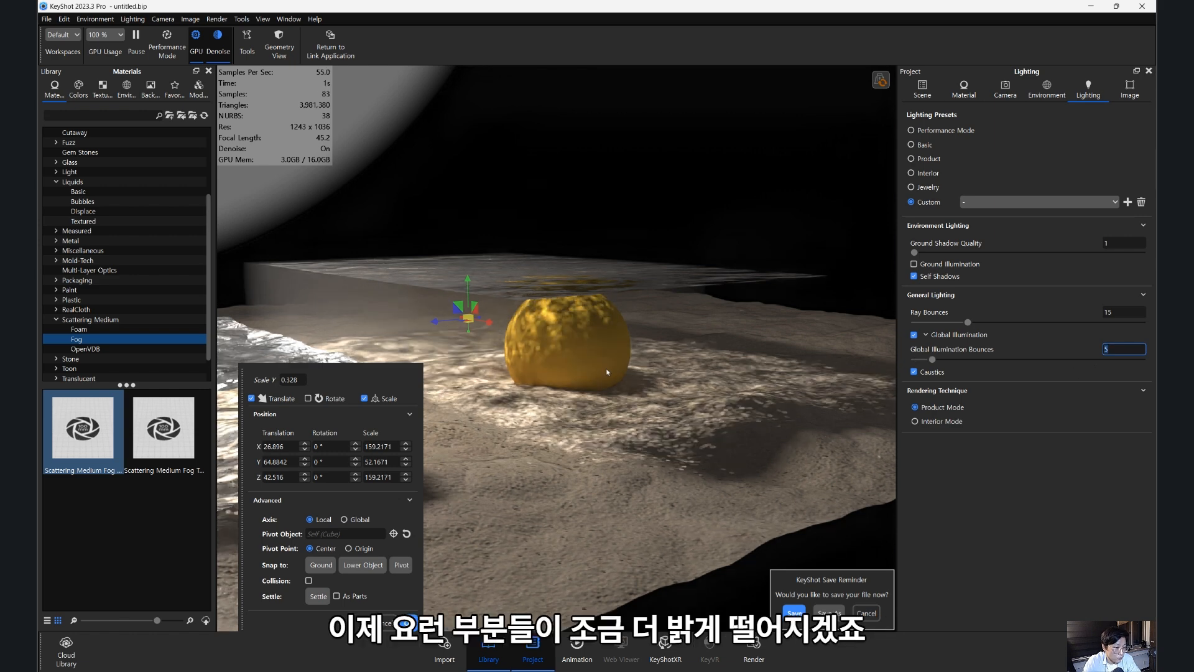
type("10")
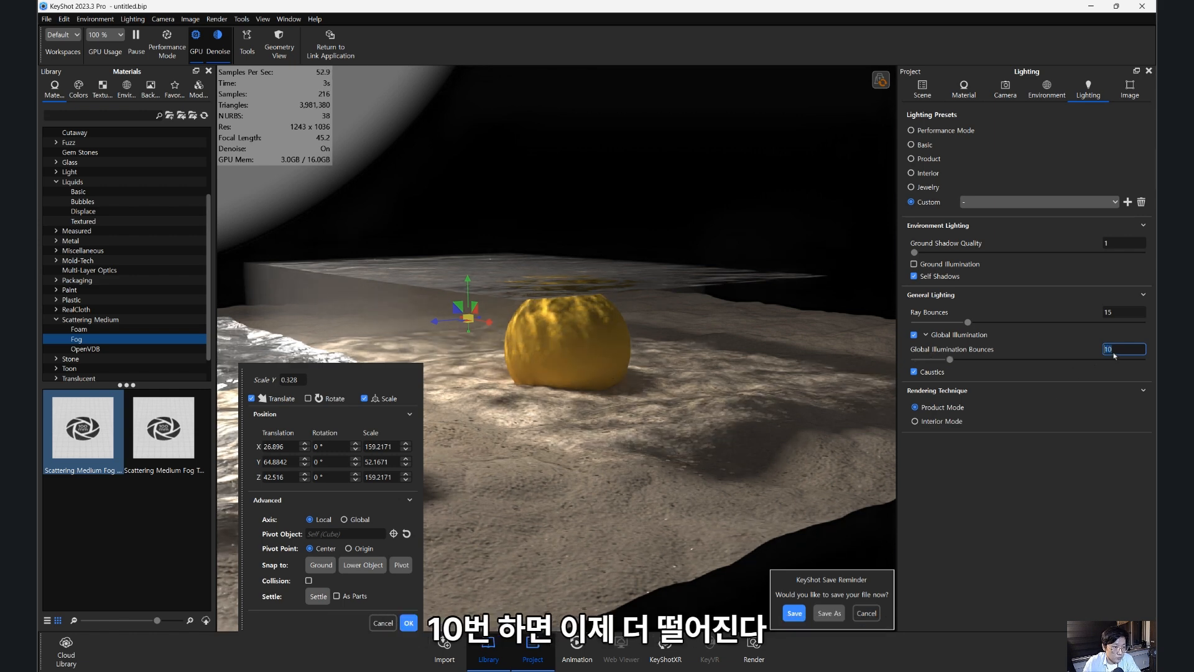
key("Return")
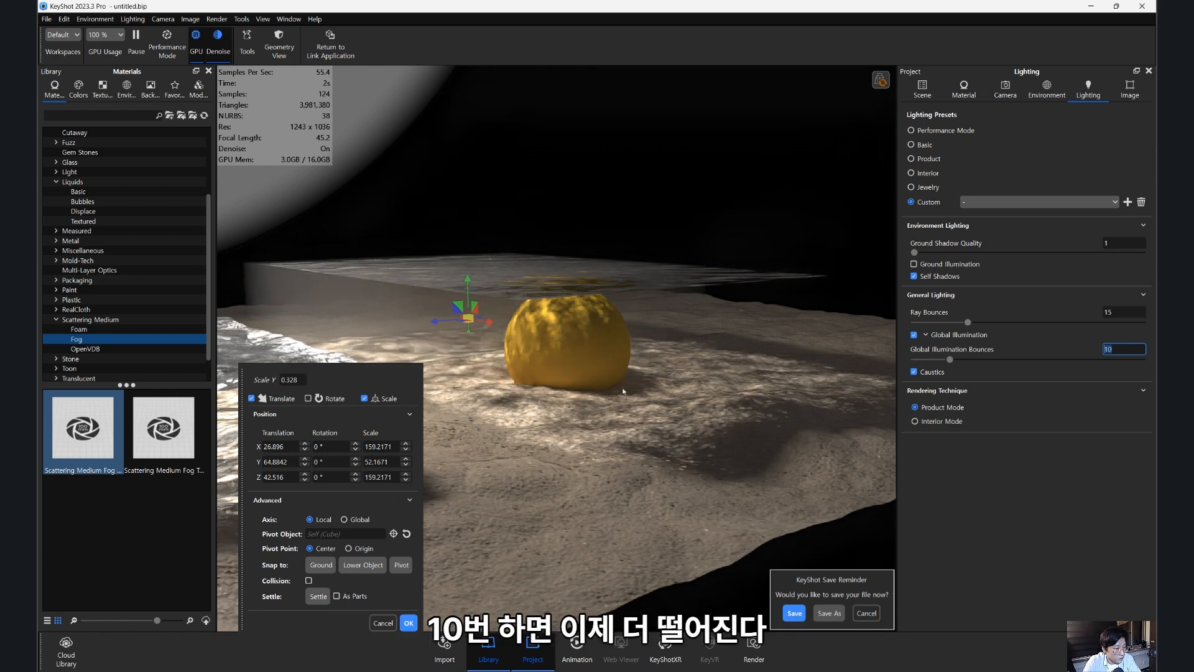
- Add a plane beside the water area, raise it to about Y 107, and rotate it to about -81° in X and -72° in Z
left_click(131, 62)
left_click(65, 19)
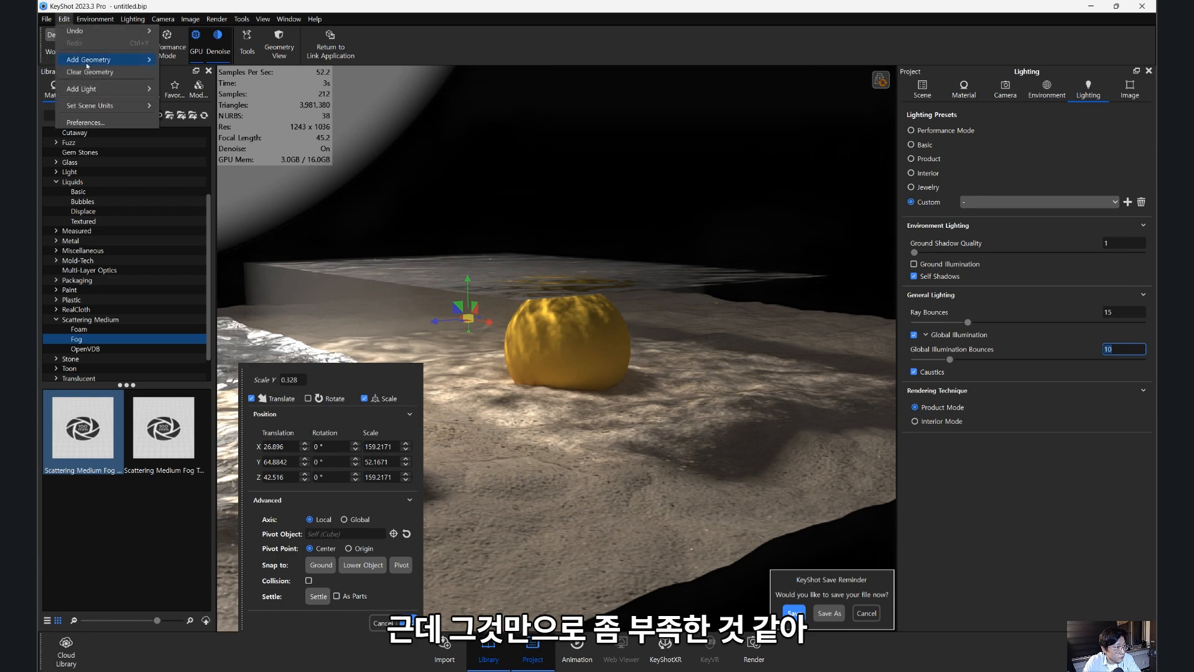
mouse_move(87, 60)
left_click(187, 124)
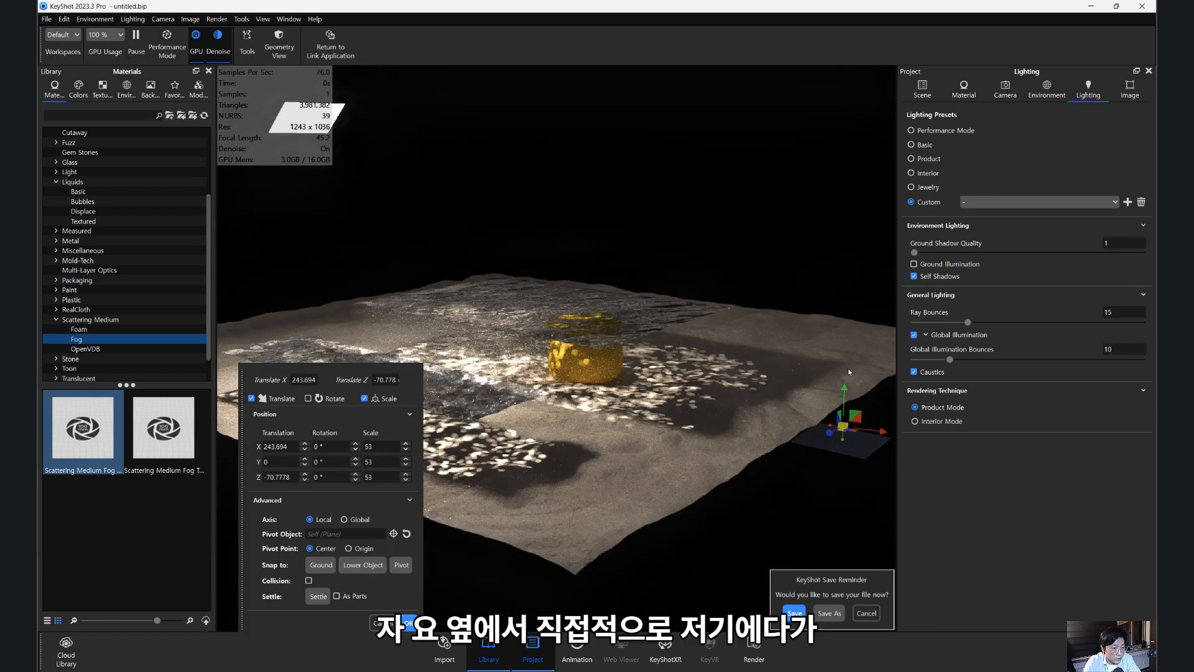
left_click_drag(845, 387, 853, 306)
left_click(308, 398)
left_click_drag(828, 367, 751, 388)
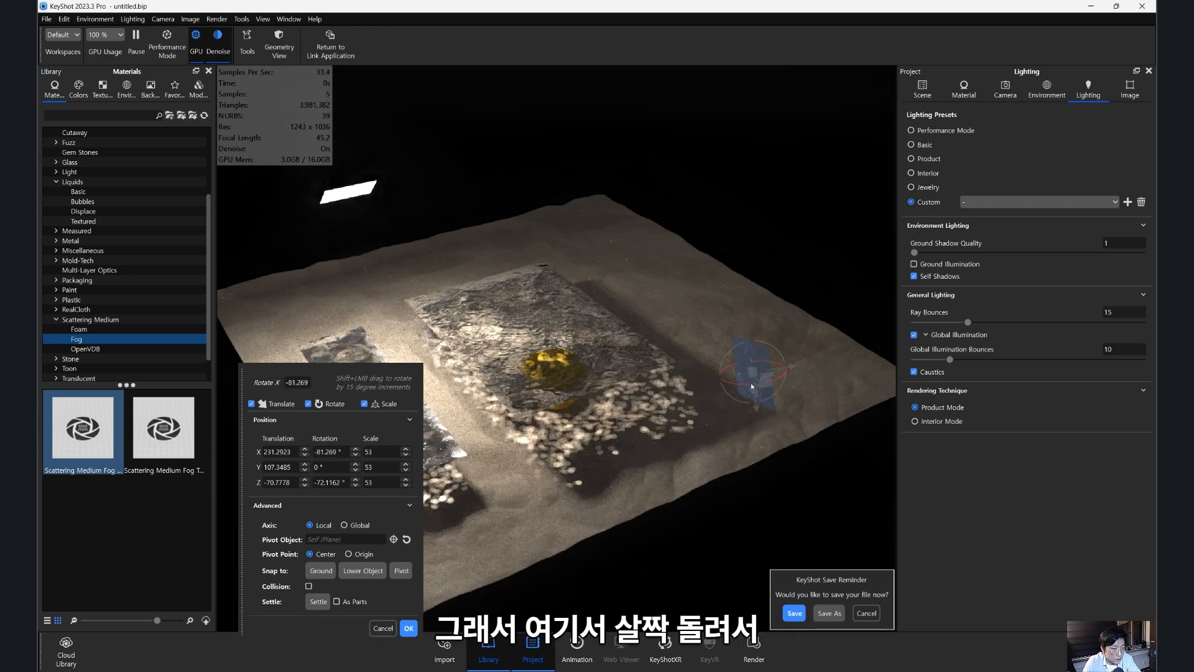
key("Return")
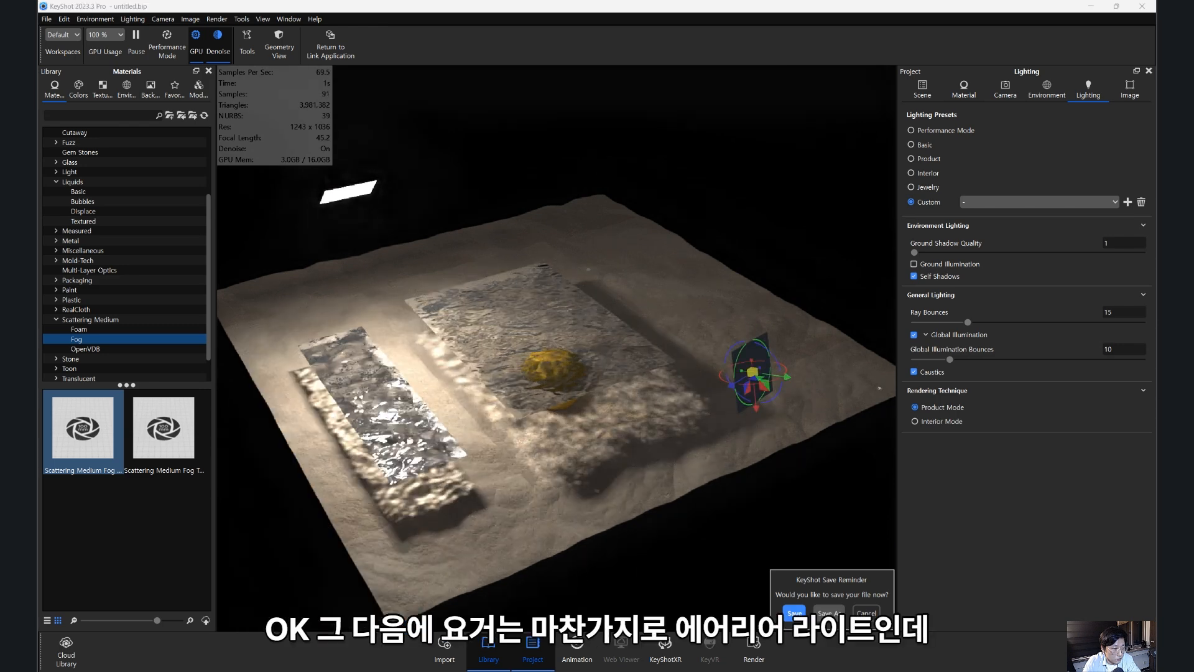
- Change the plane beside the water area to an Area Light material with a power of 0.05 Watt
double_click(747, 392)
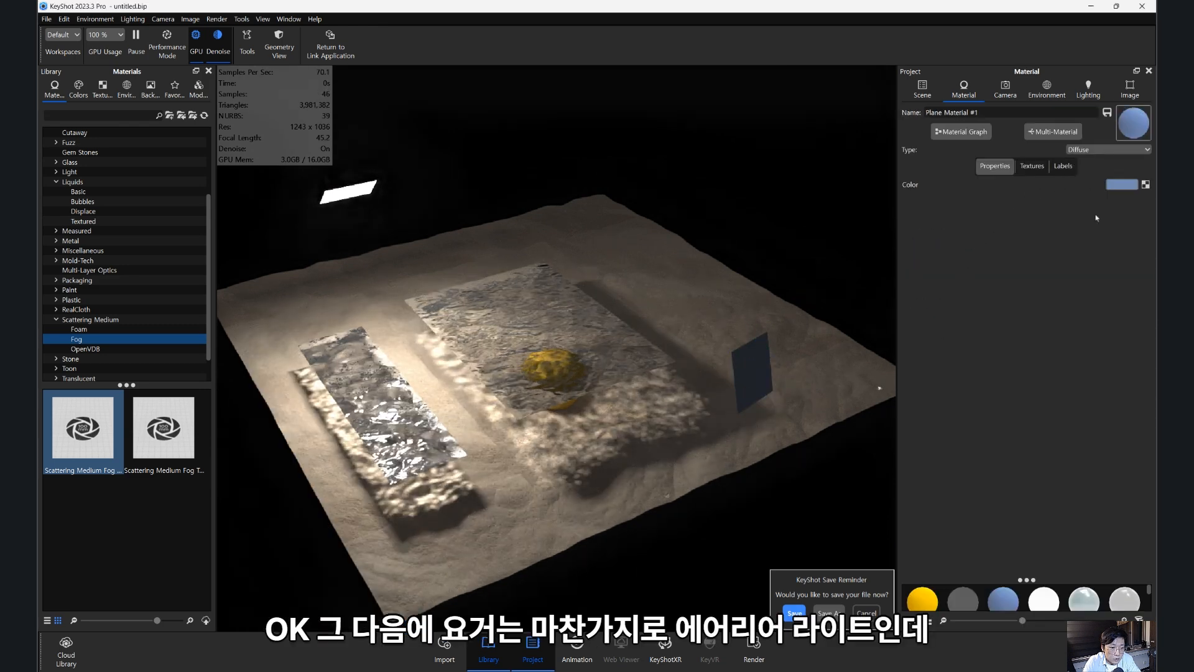
left_click(1103, 150)
left_click(1089, 425)
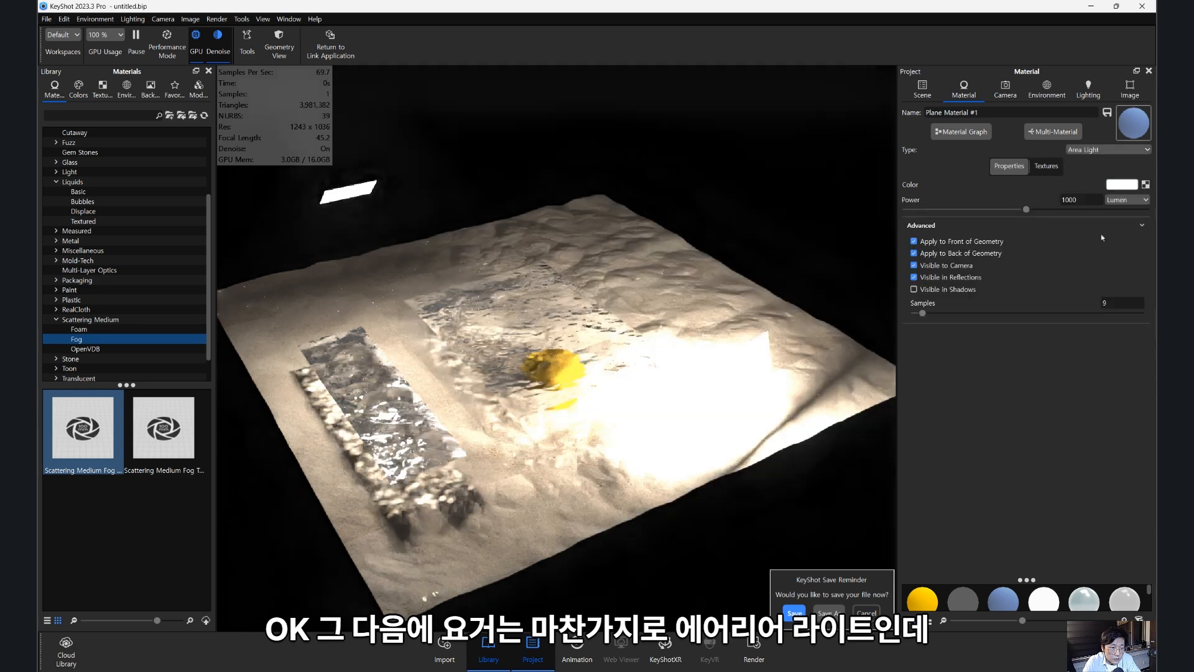
left_click(1080, 200)
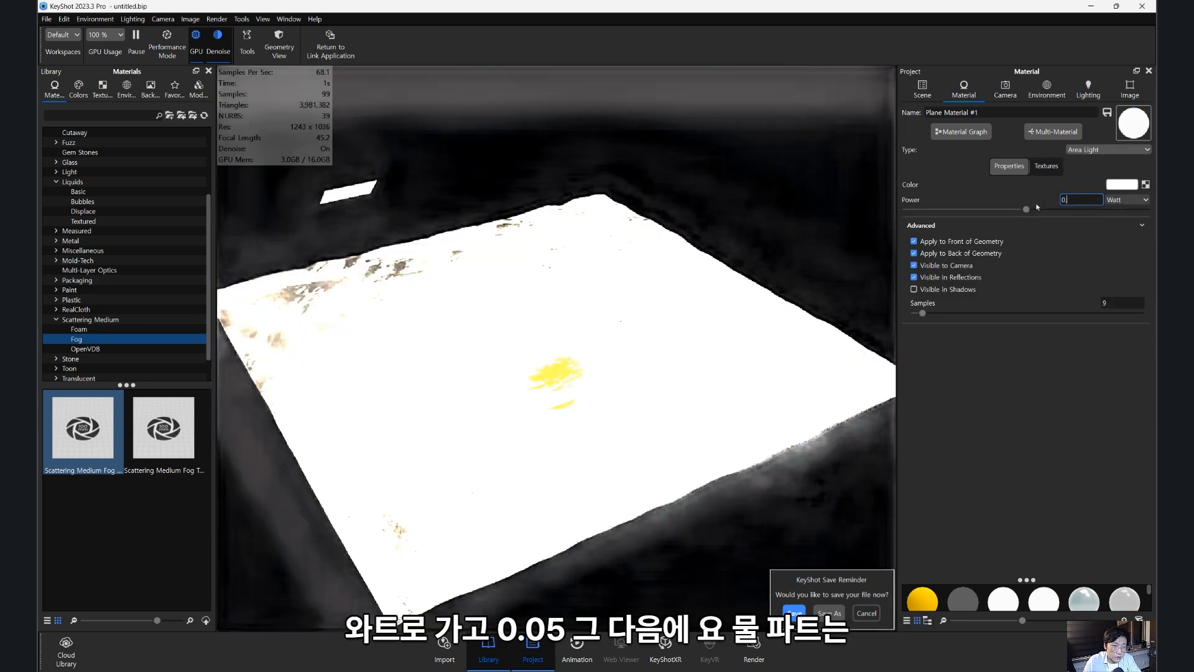
type("0.05")
key("Return")
- Raise the water surface above the yellow ball by about 15.2, to a Z translation of about 12.84
left_click_drag(685, 261, 588, 227)
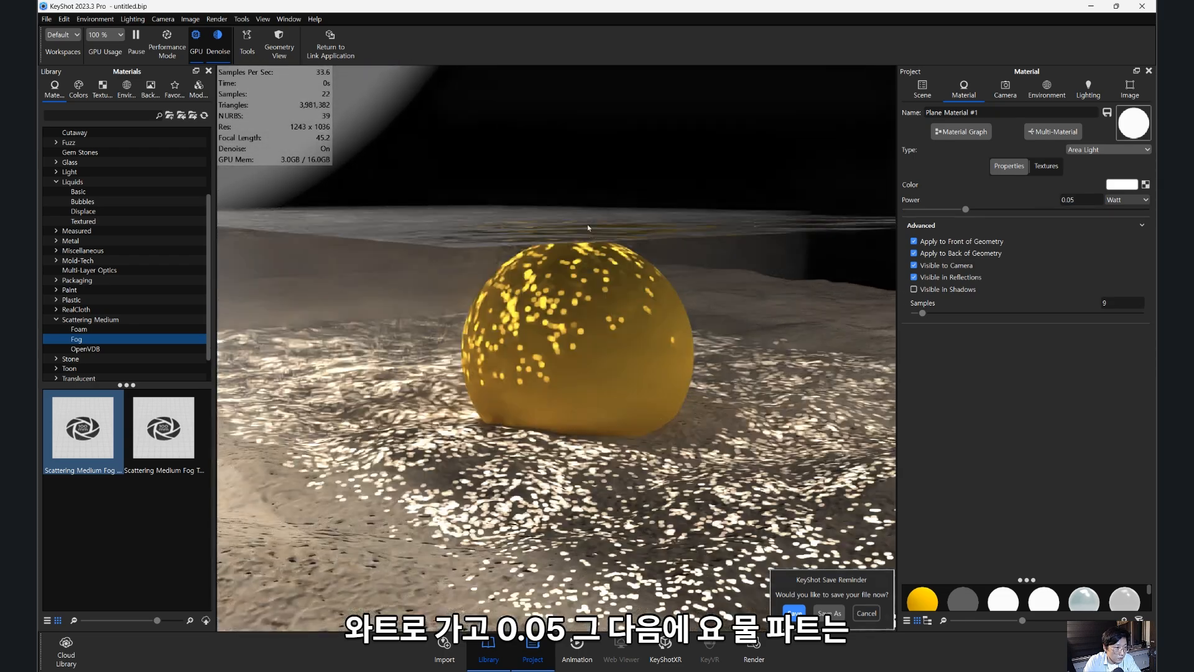
right_click(589, 227)
left_click(637, 367)
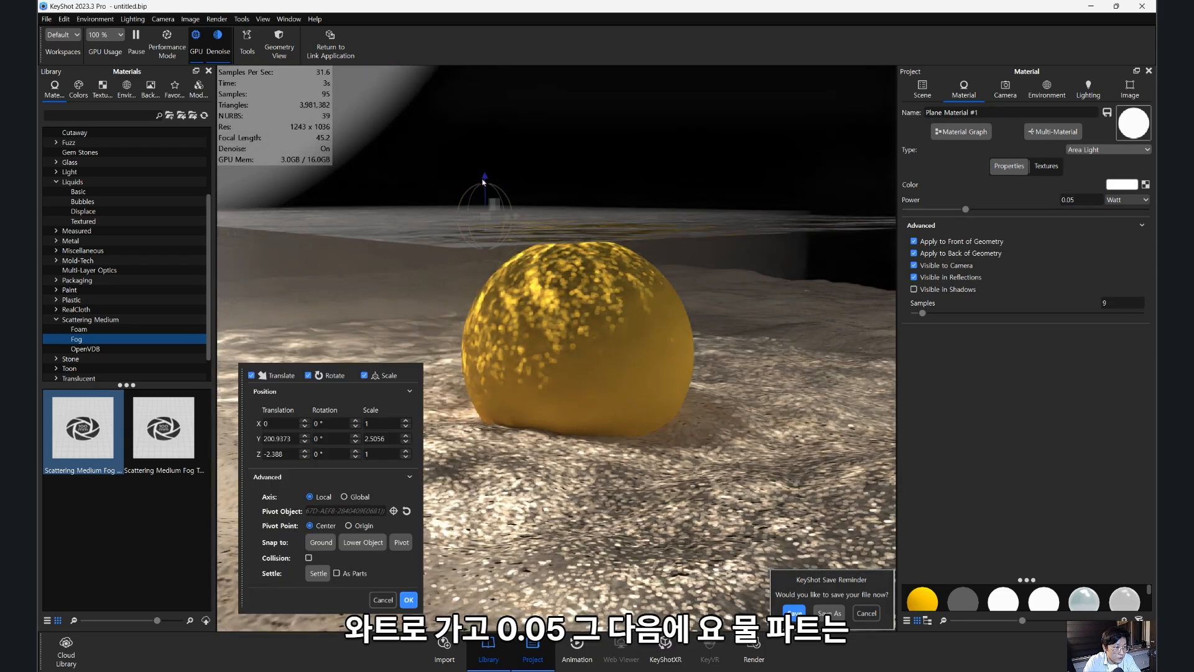
left_click_drag(486, 183, 496, 104)
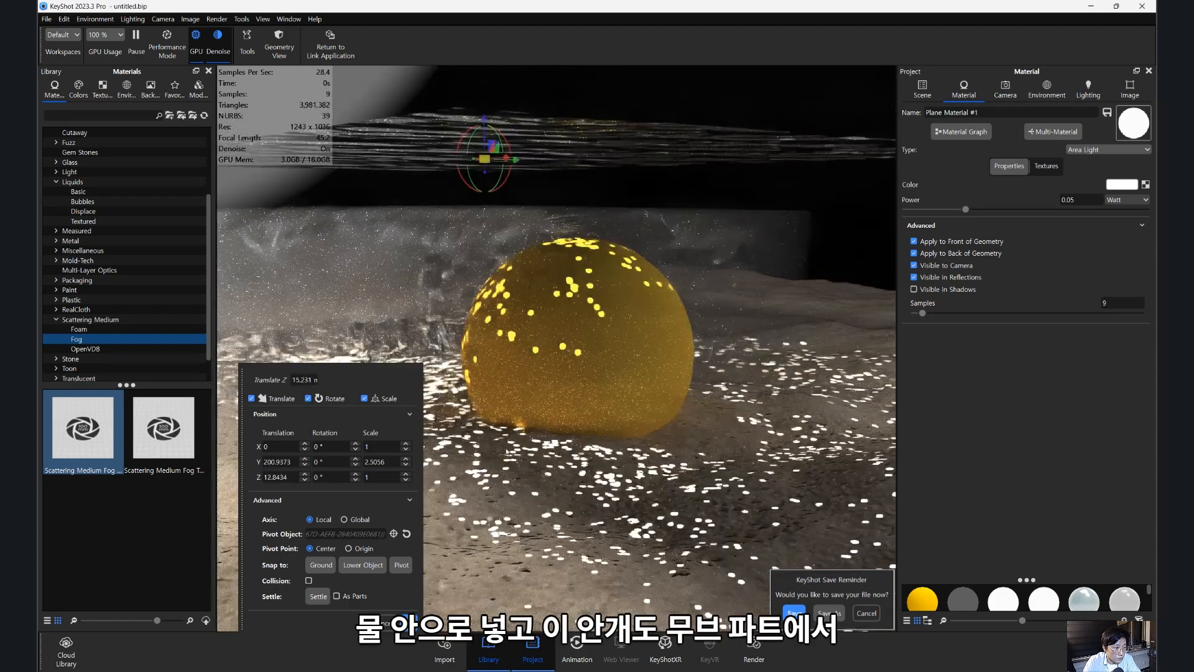
left_click(407, 622)
- Stretch the fog cube vertically to a Y scale of about 94.49 so it reaches the raised water surface
right_click(399, 430)
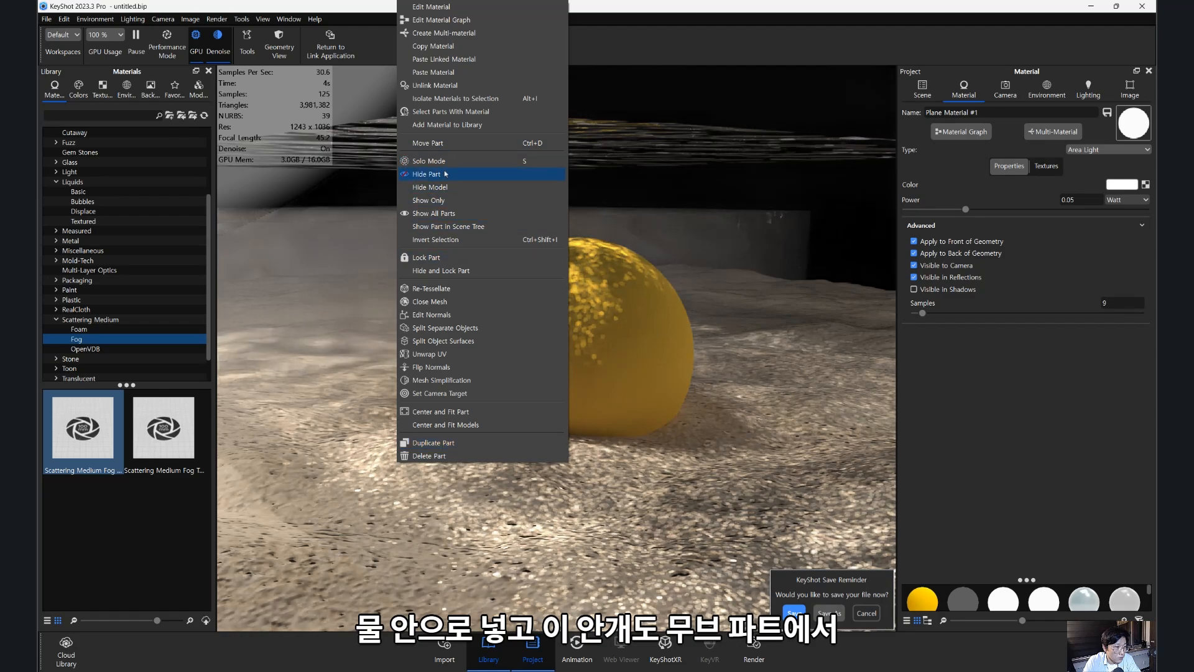
left_click(429, 143)
left_click_drag(413, 313, 423, 378)
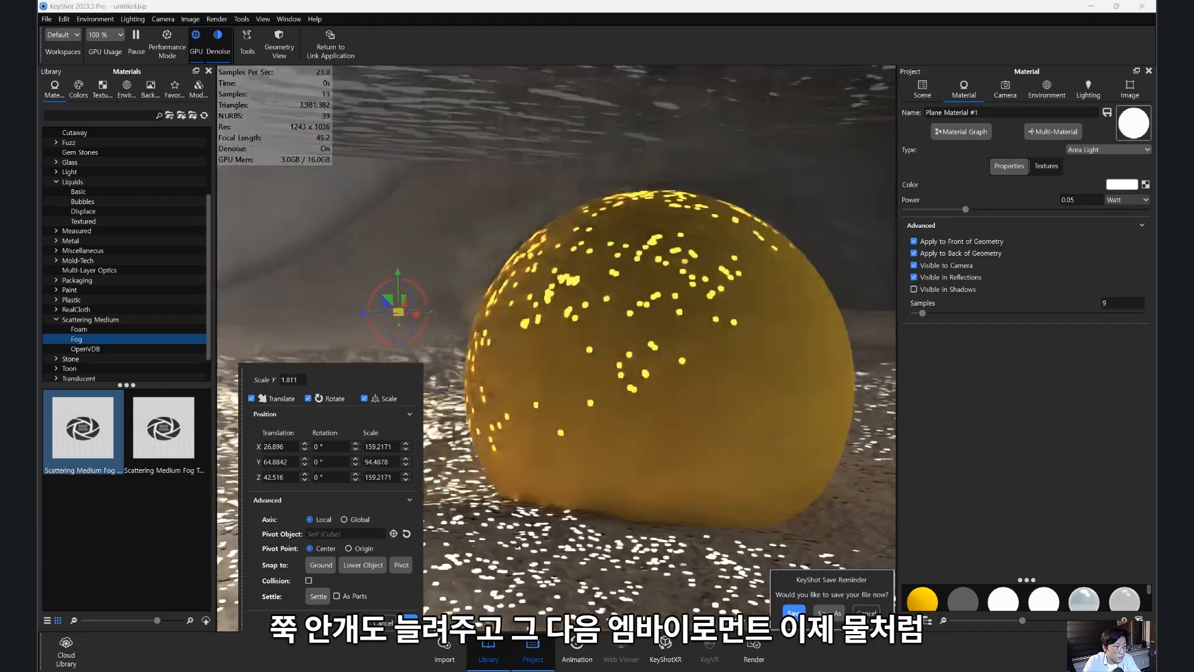
left_click(410, 623)
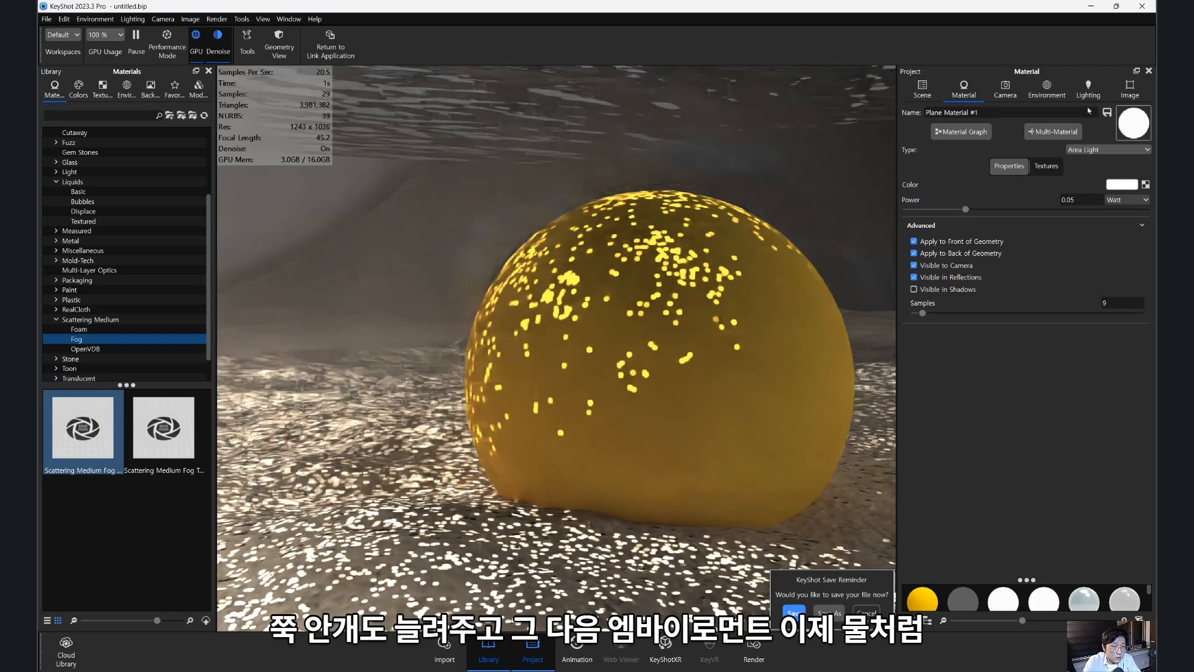
- Change the lighting environment's background color to white, FFFFFF
left_click(1047, 91)
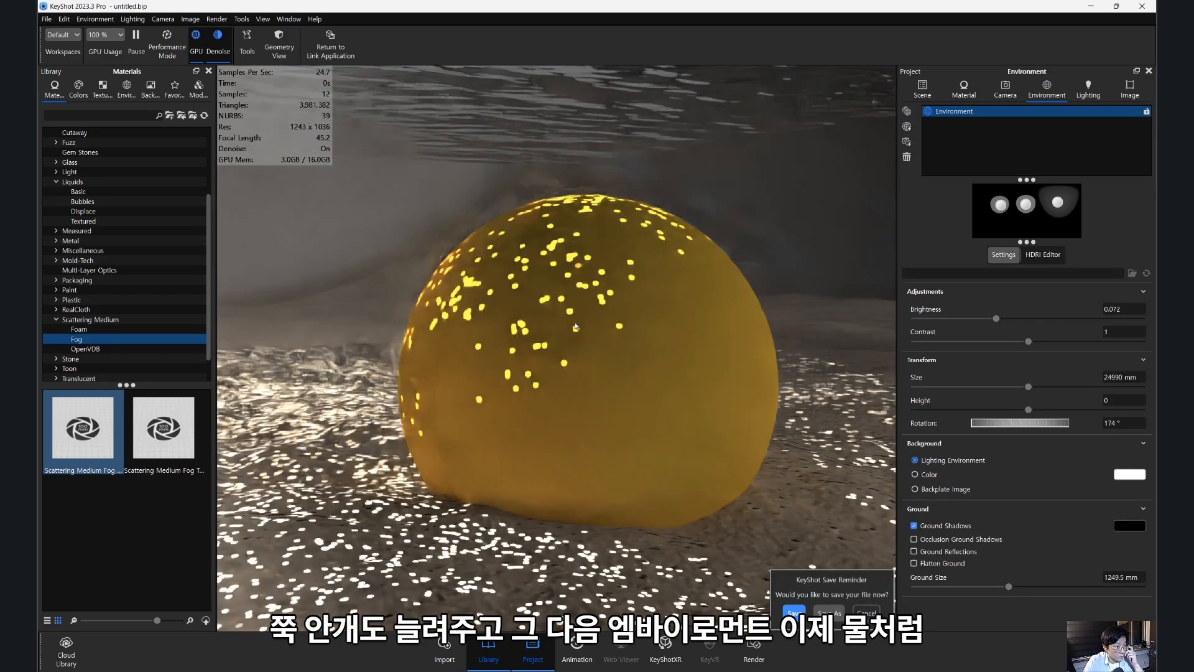
left_click_drag(576, 326, 794, 292)
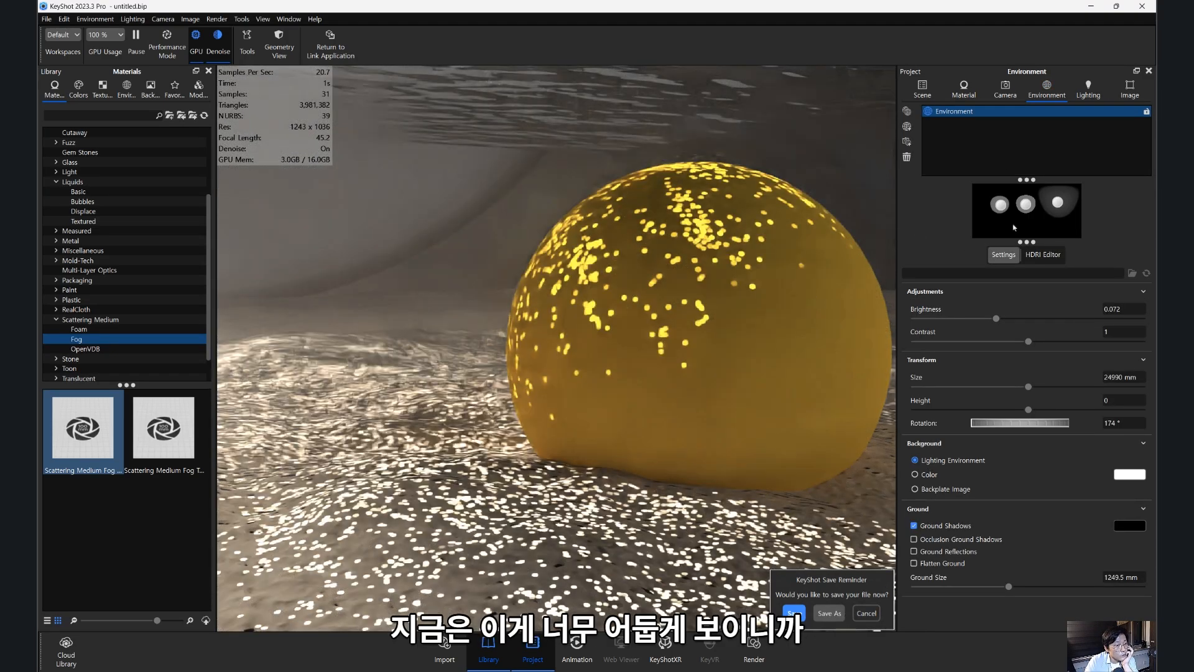
left_click(1043, 254)
left_click(1126, 494)
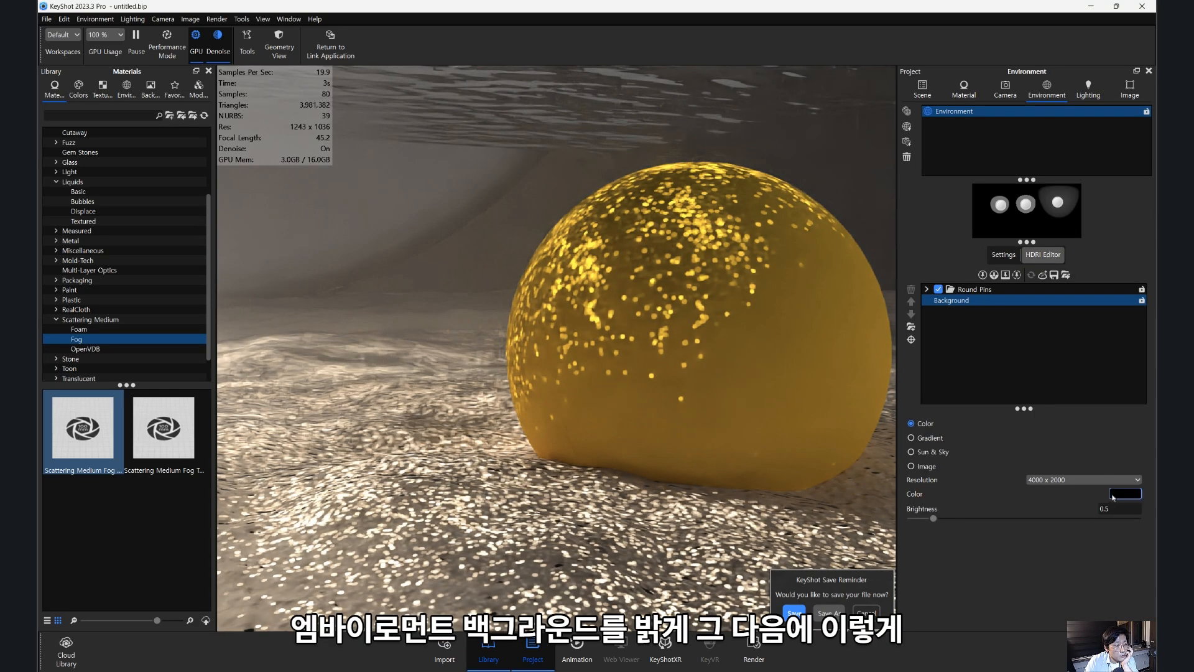
left_click_drag(902, 124, 784, 20)
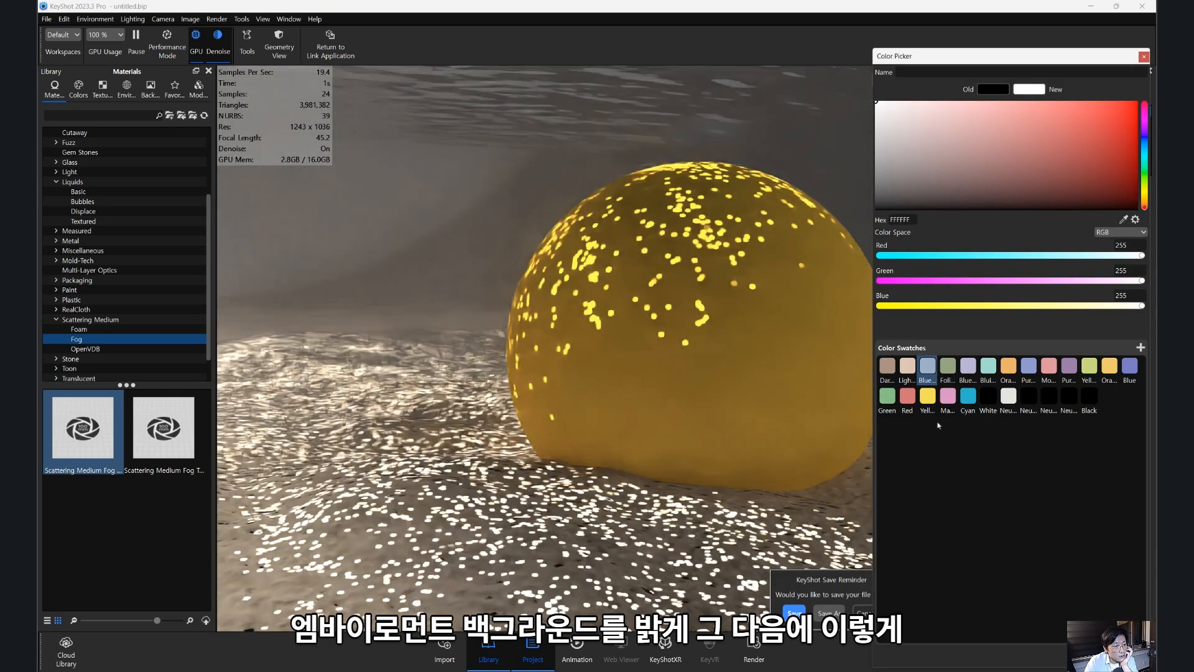
left_click(1086, 656)
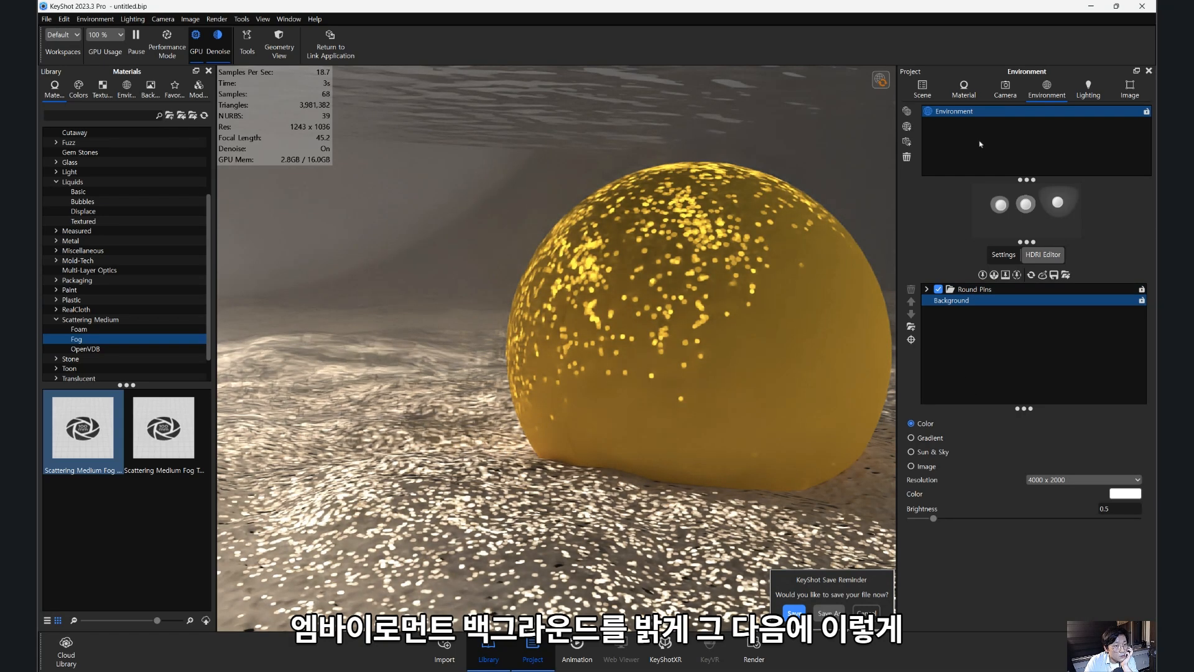
- Raise the environment brightness to 0.145
left_click(1004, 254)
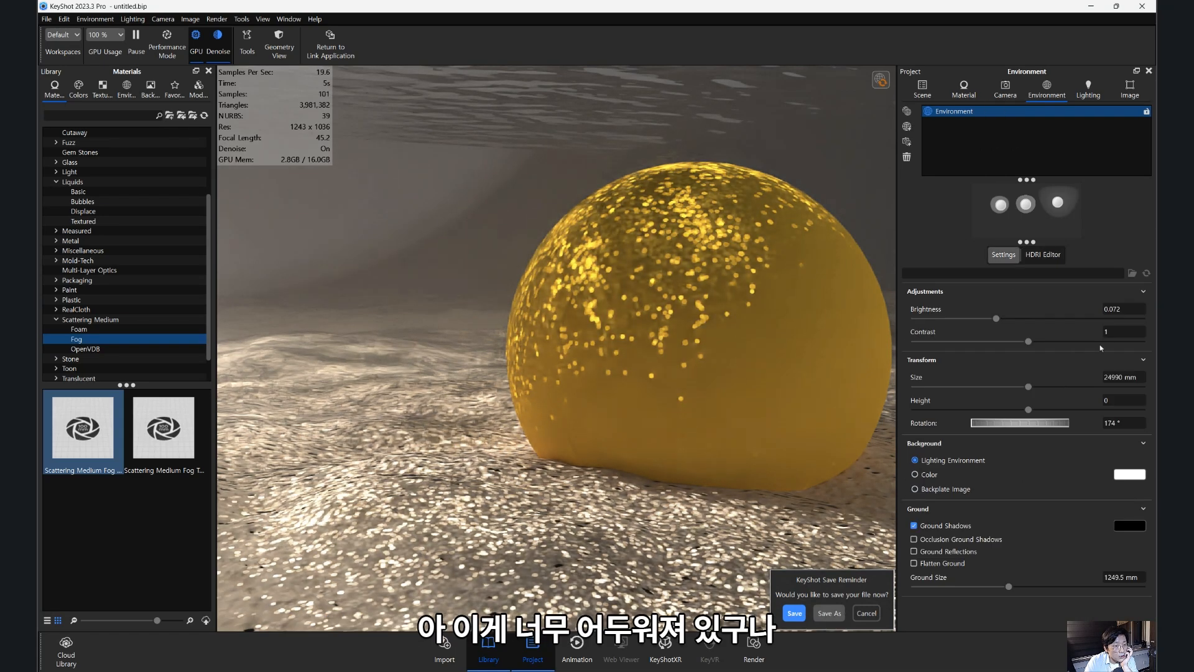
left_click_drag(1004, 324, 1080, 340)
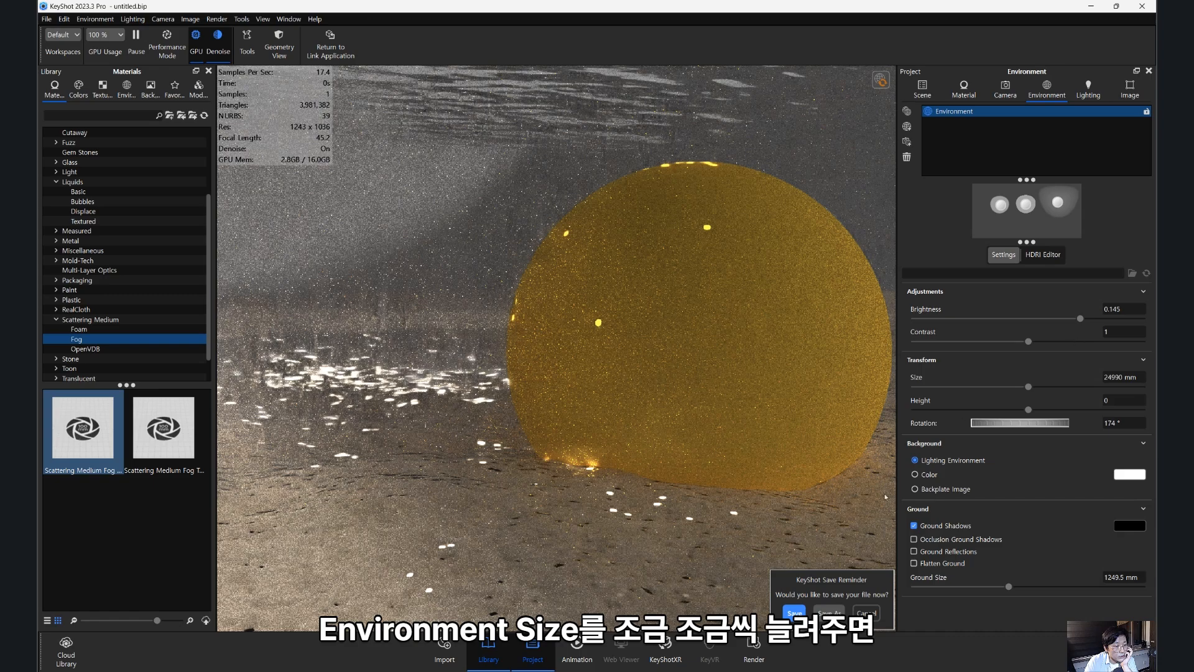
scroll(650, 354, "down", 8)
left_click_drag(650, 355, 662, 411)
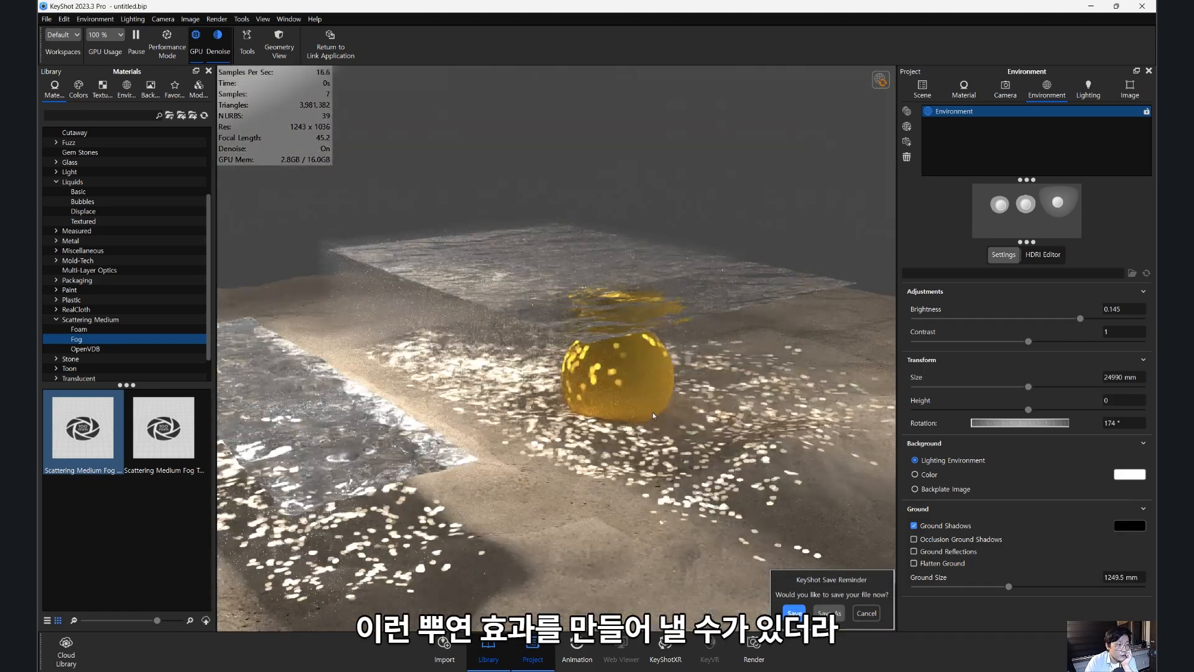
scroll(662, 410, "up", 3)
- Try the Aversis_City-alley-old_3k environment, and replace it with the Dosch-Apartment_2k environment
left_click(127, 89)
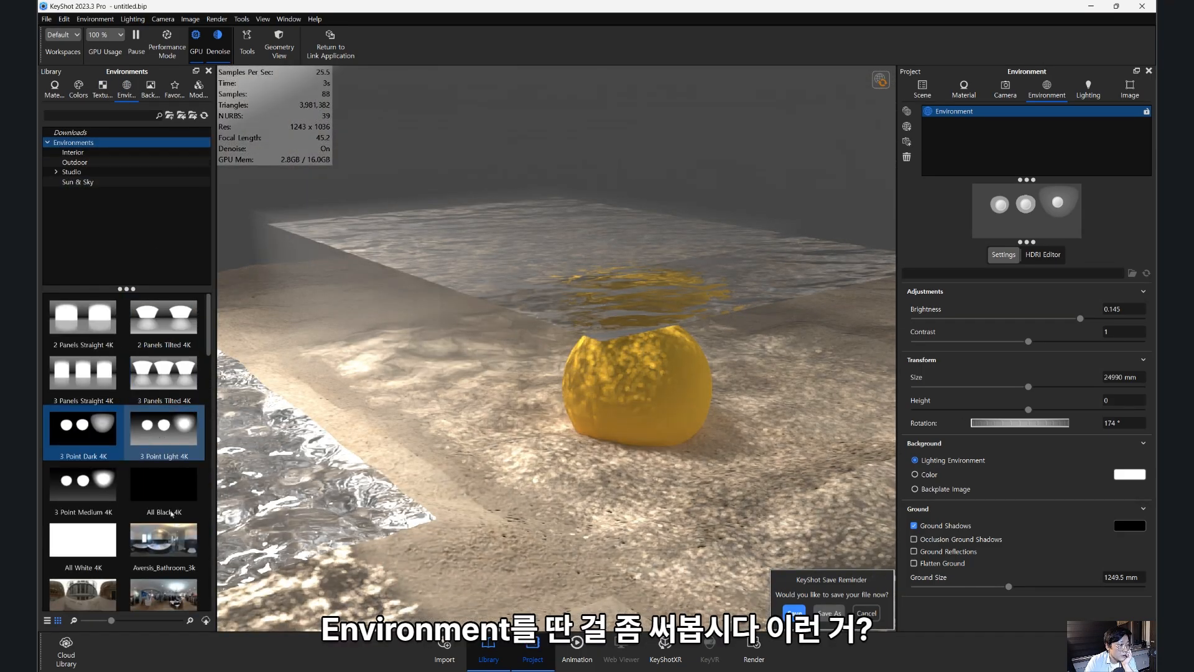
left_click_drag(95, 598, 867, 372)
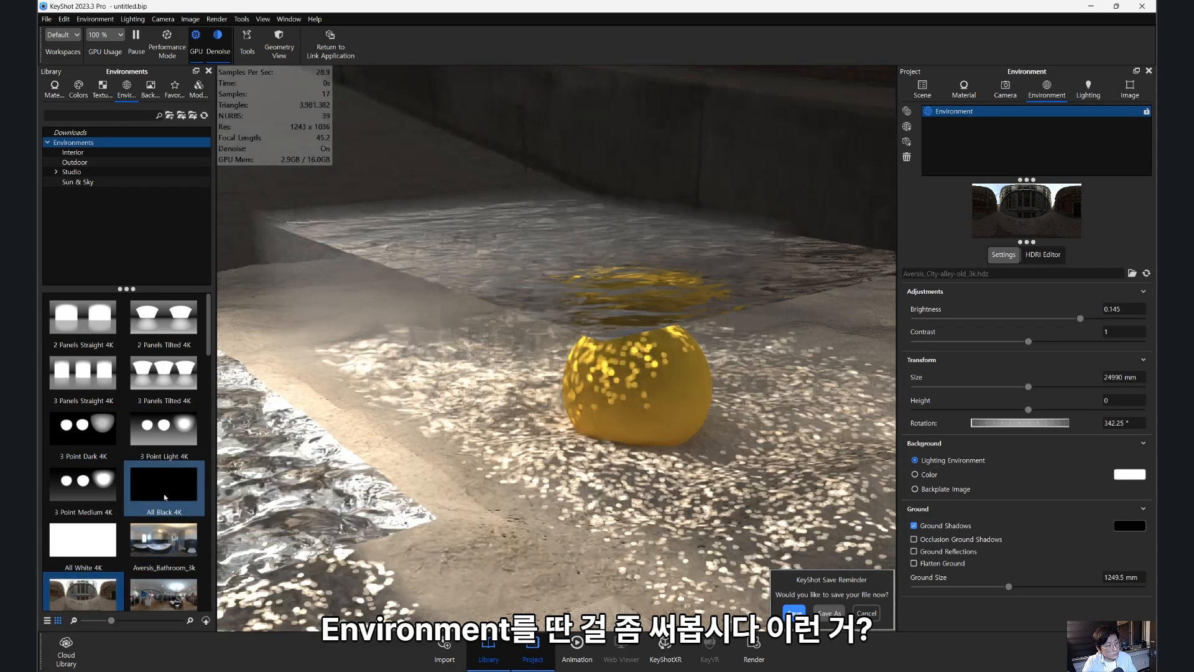
scroll(161, 519, "down", 5)
scroll(161, 520, "down", 3)
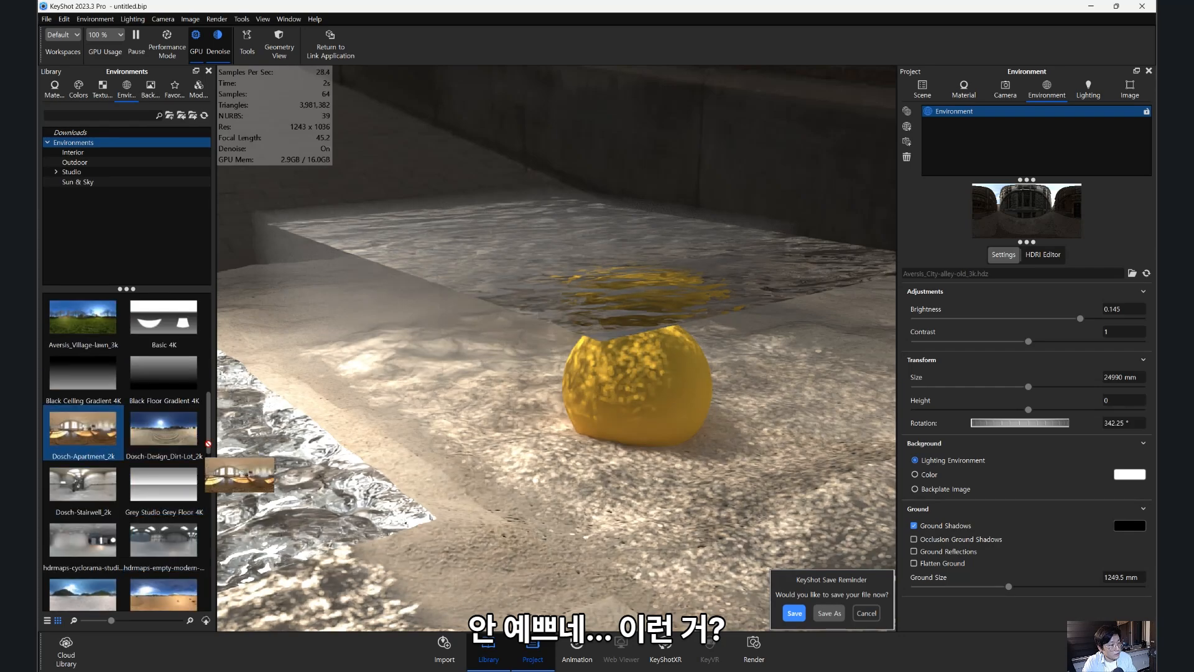
left_click_drag(209, 444, 613, 417)
- Blur the Dosch-Apartment_2k environment image fully, with a blur value of 1
left_click(1043, 254)
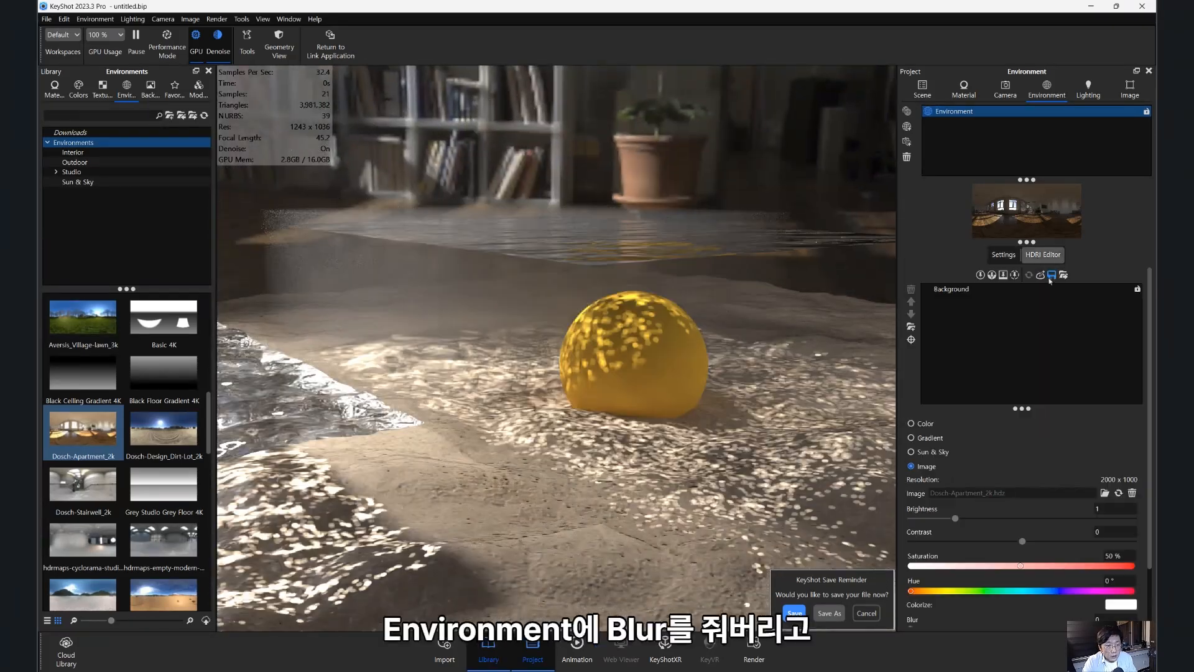
scroll(1024, 533, "down", 3)
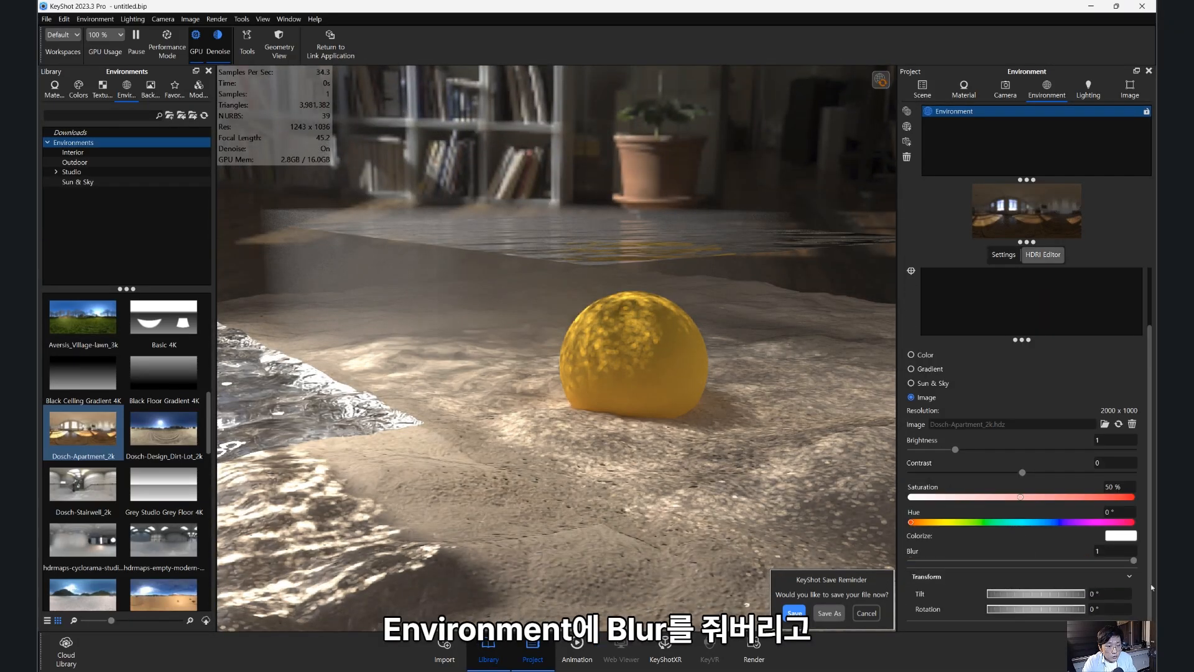
left_click_drag(670, 427, 622, 435)
- Test the water's refractive index at about 2.016 and 1.232, and set it to 1.5
double_click(767, 260)
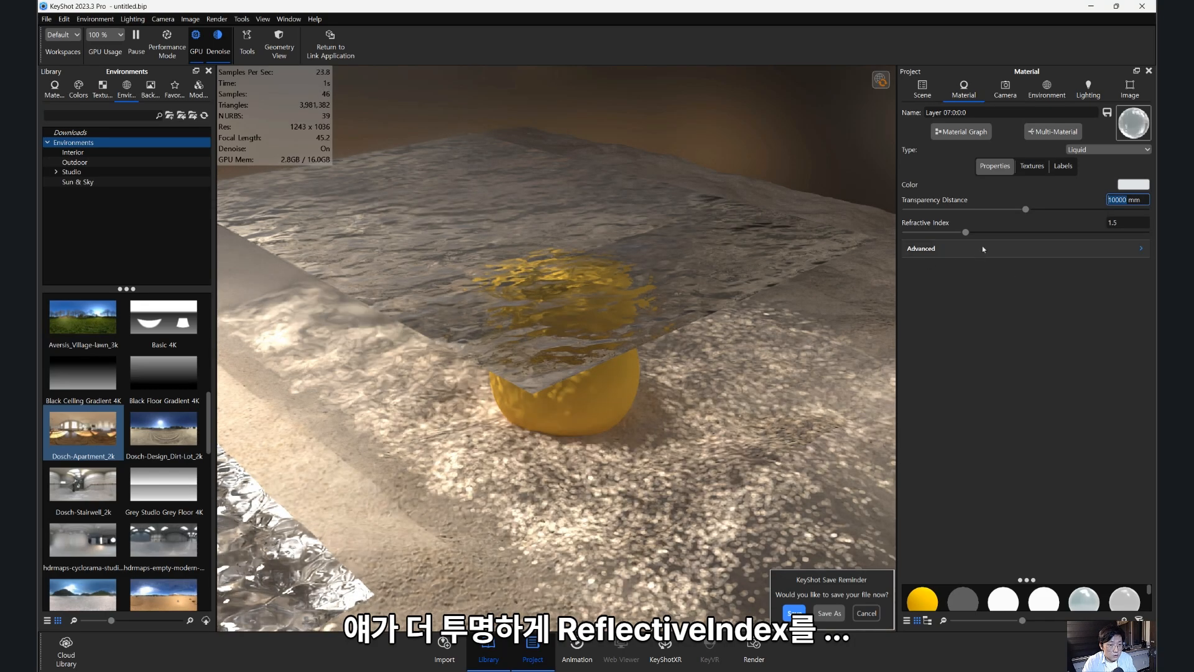
left_click_drag(965, 232, 998, 235)
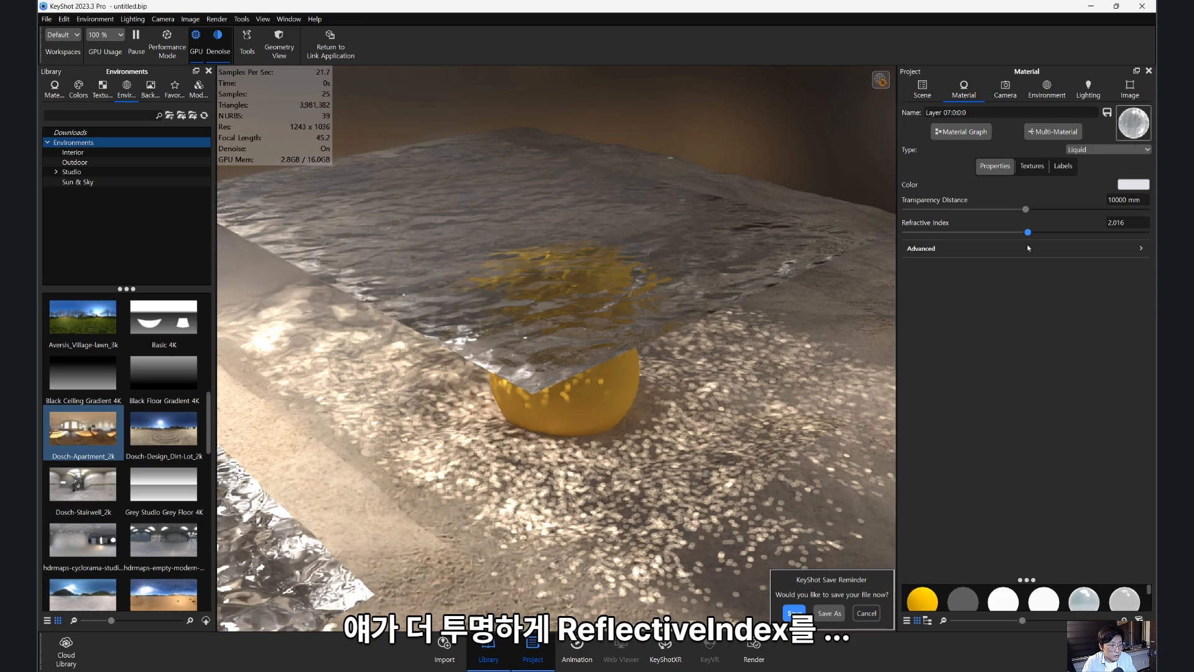
left_click_drag(1028, 232, 934, 240)
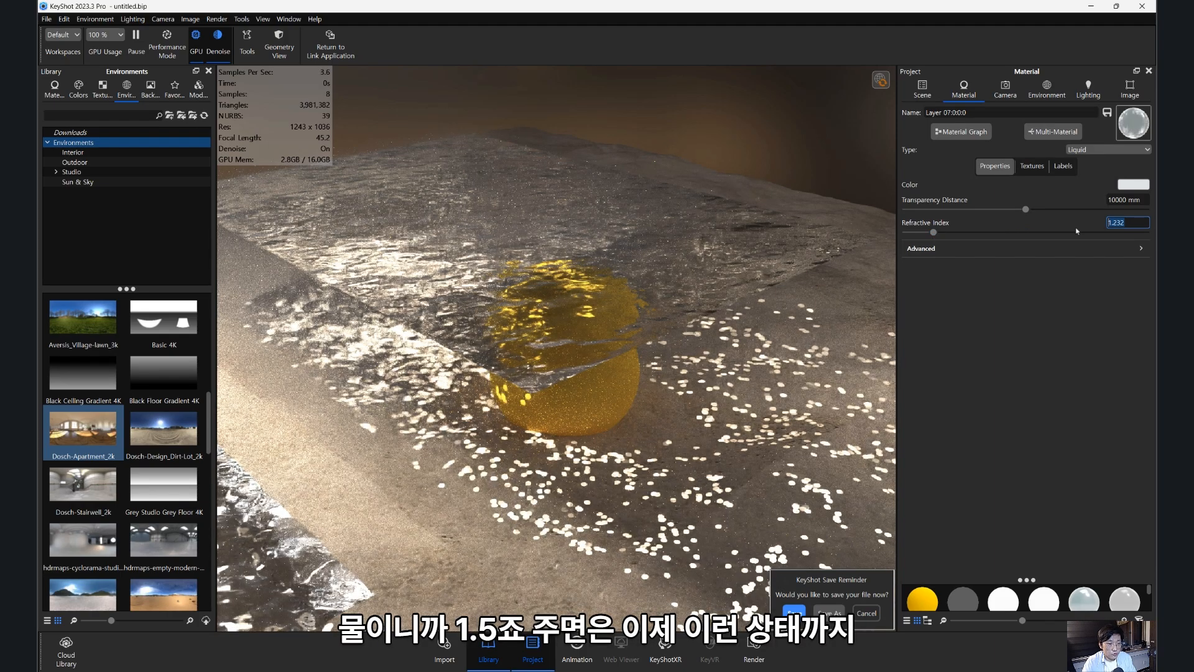
type("1.5")
key("Return")
- Move the displaced water strip against the main water surface, to about Y 46.4 and Z 11.2
mouse_move(644, 396)
left_mouse_down()
mouse_move(670, 368)
mouse_move(652, 379)
left_mouse_up()
scroll(670, 368, "up", 4)
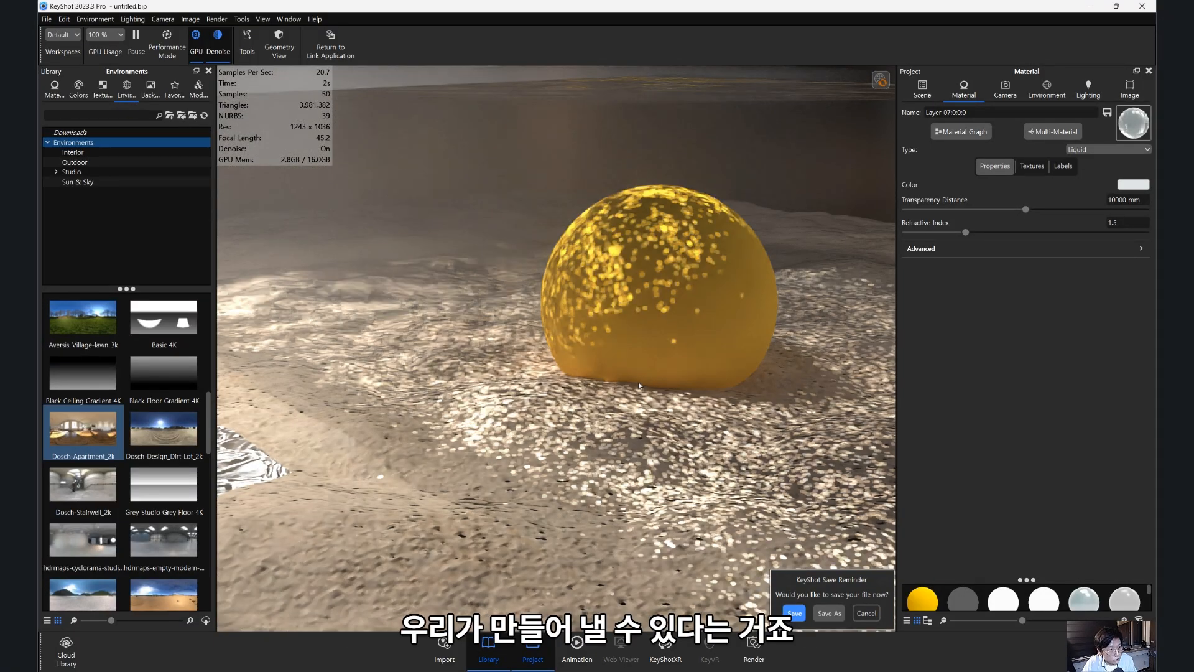
left_click_drag(602, 391, 666, 393)
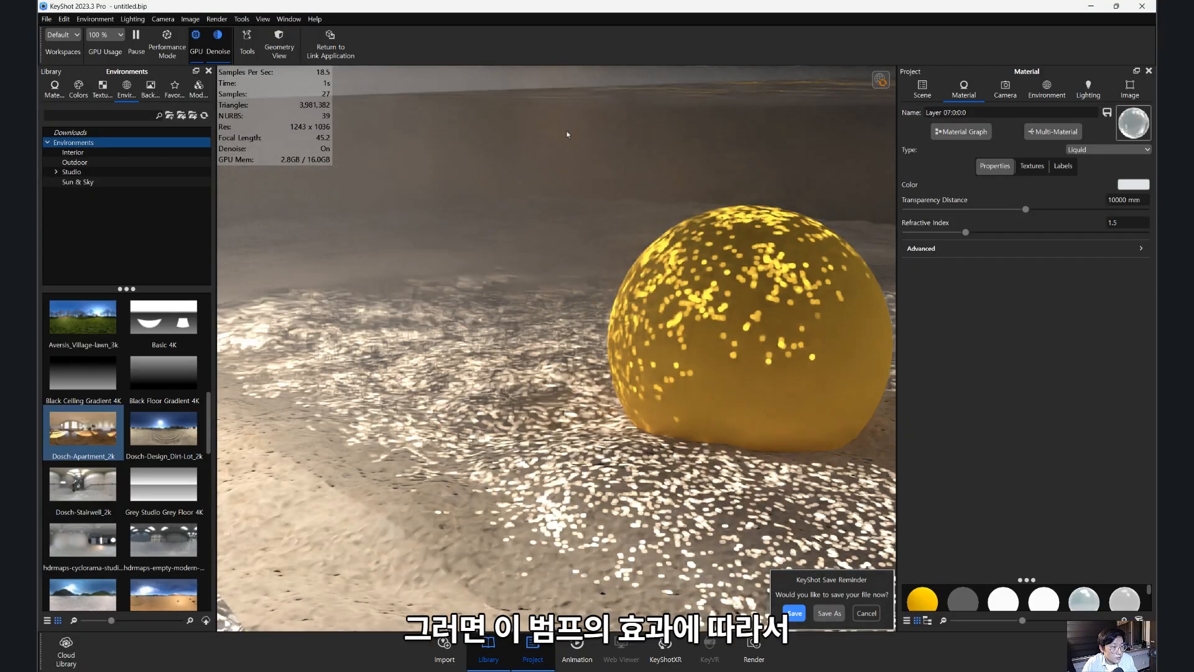
scroll(472, 288, "down", 2)
scroll(473, 286, "down", 4)
middle_click_drag(255, 398, 398, 336)
left_click_drag(398, 335, 341, 253)
middle_click_drag(341, 253, 353, 269)
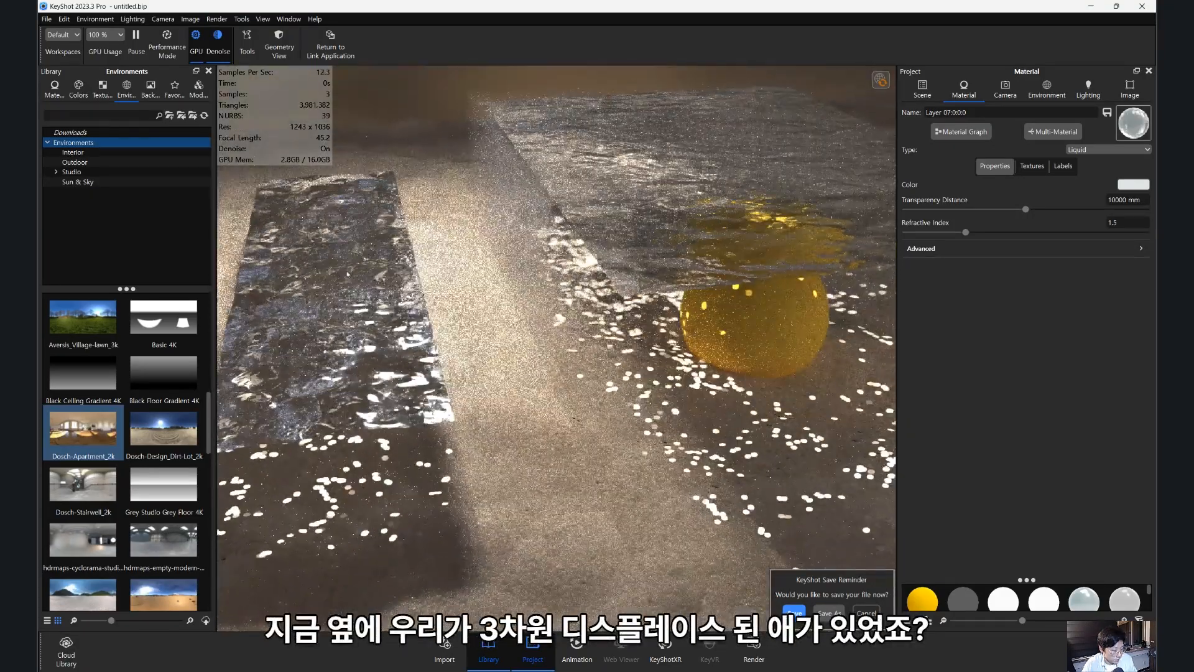
key("ctrl+d")
left_click_drag(324, 221, 432, 196)
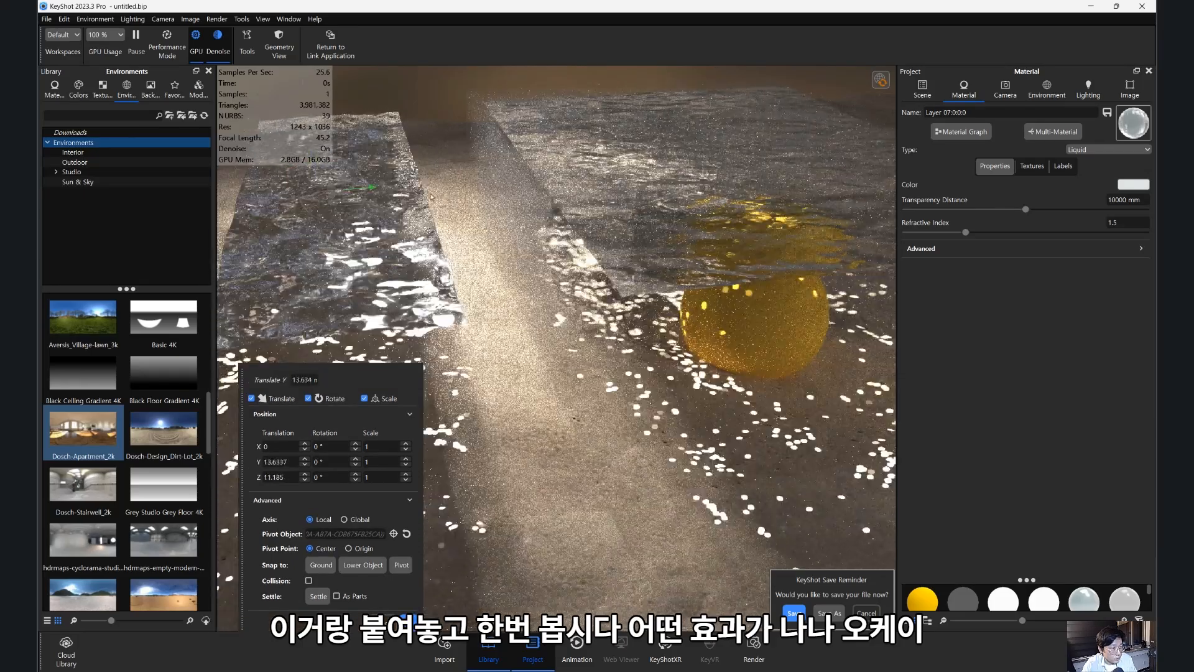
left_click_drag(431, 196, 494, 200)
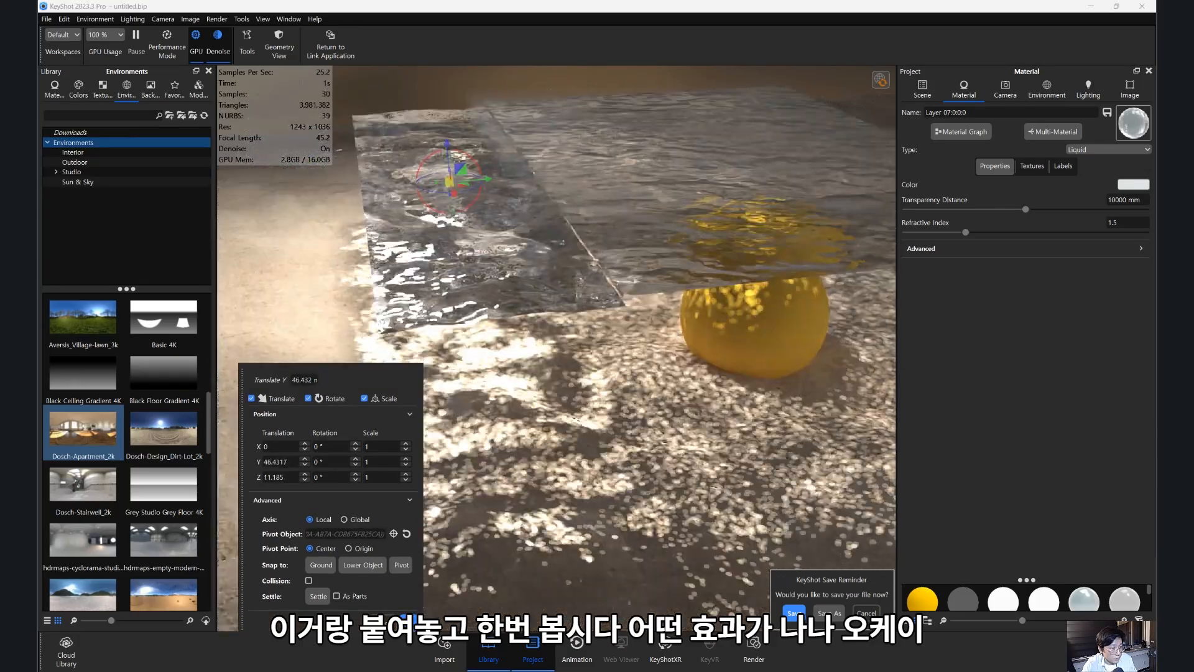
left_click(408, 621)
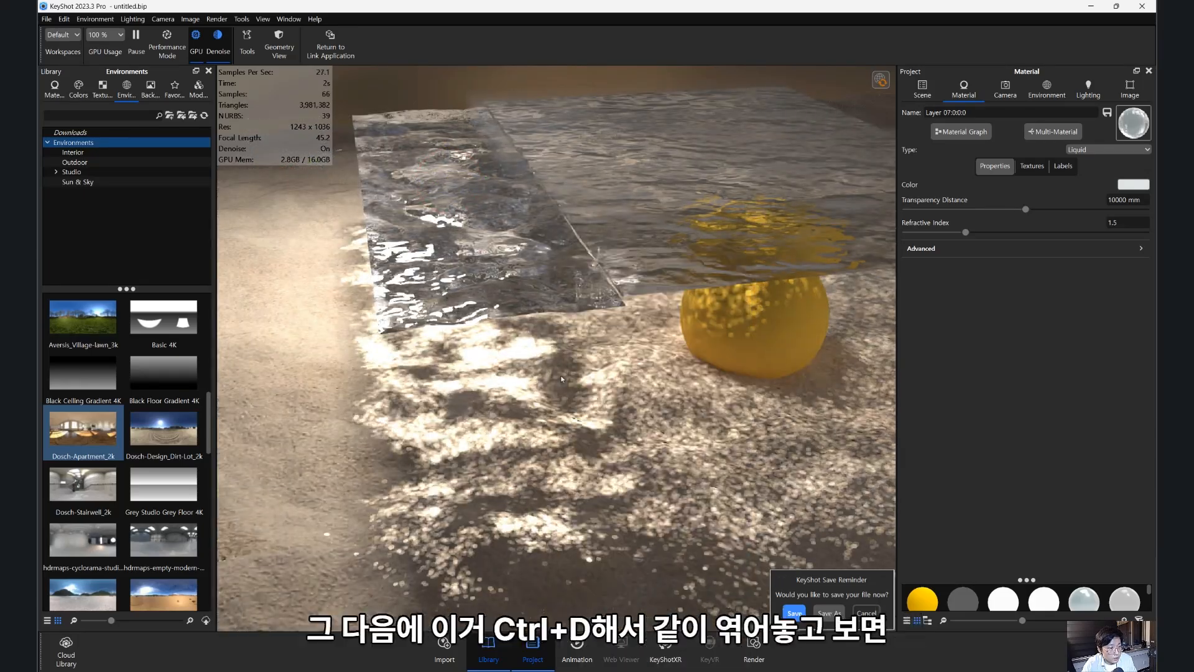
- Shift the fog cube along Z by about 48.5, to about Z 91.05, so it extends under the water strip
left_click_drag(587, 373, 532, 261)
key("ctrl+d")
left_click_drag(496, 340, 605, 283)
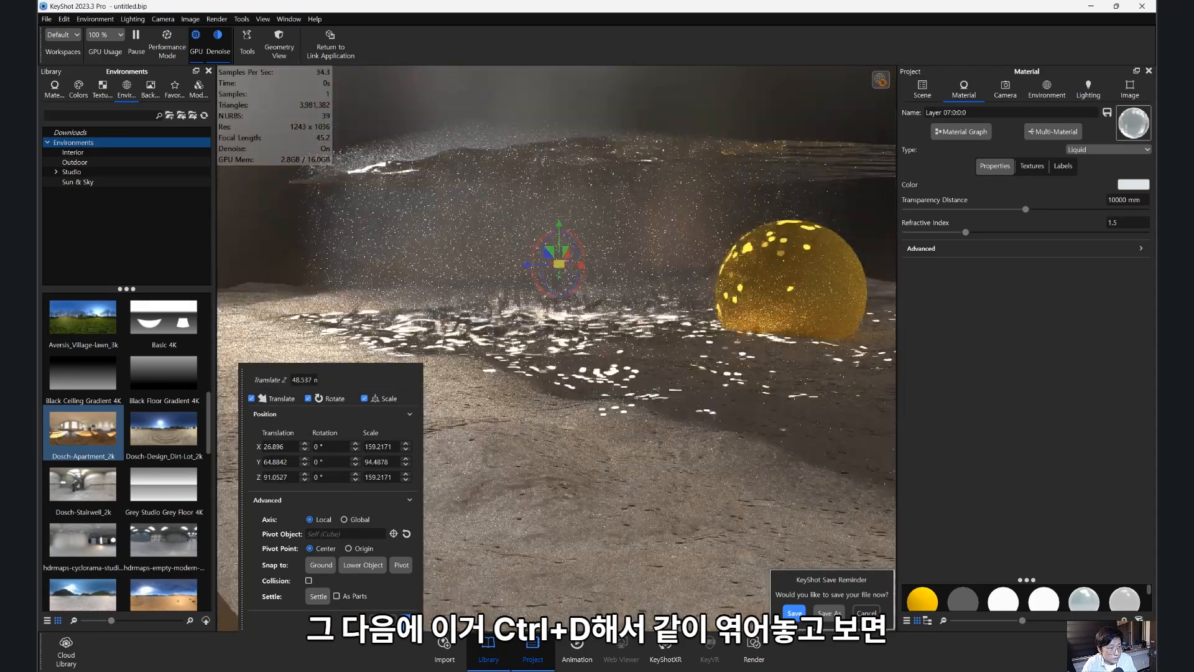
scroll(605, 283, "up", 3)
left_click(406, 620)
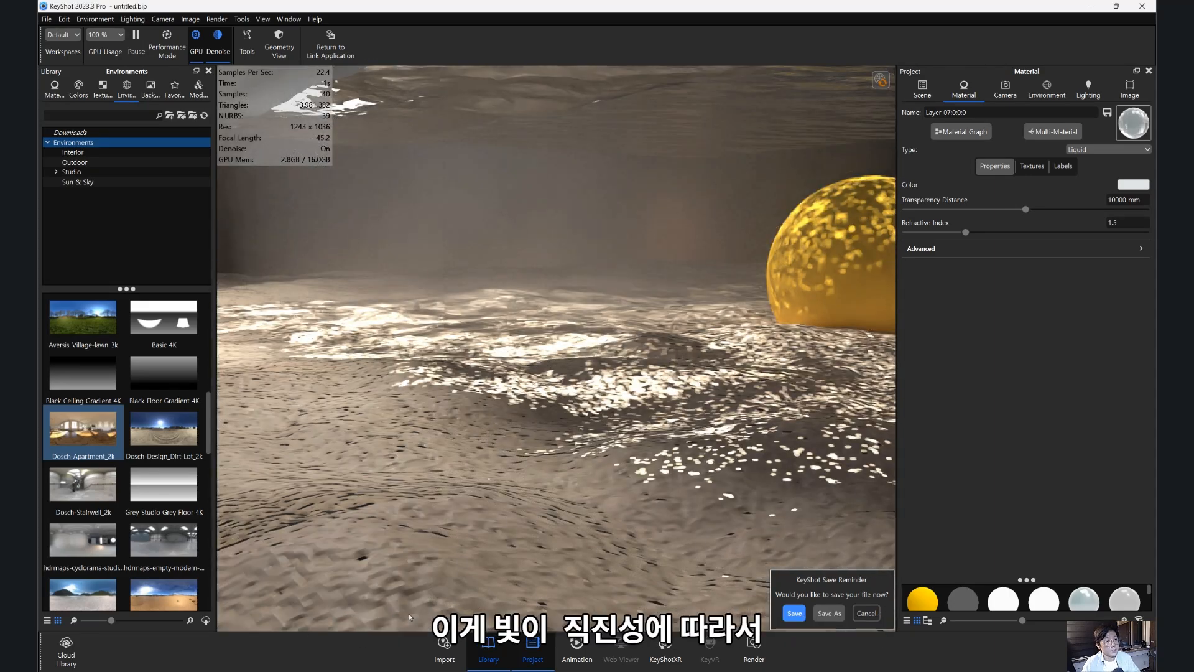
left_click_drag(503, 412, 655, 236)
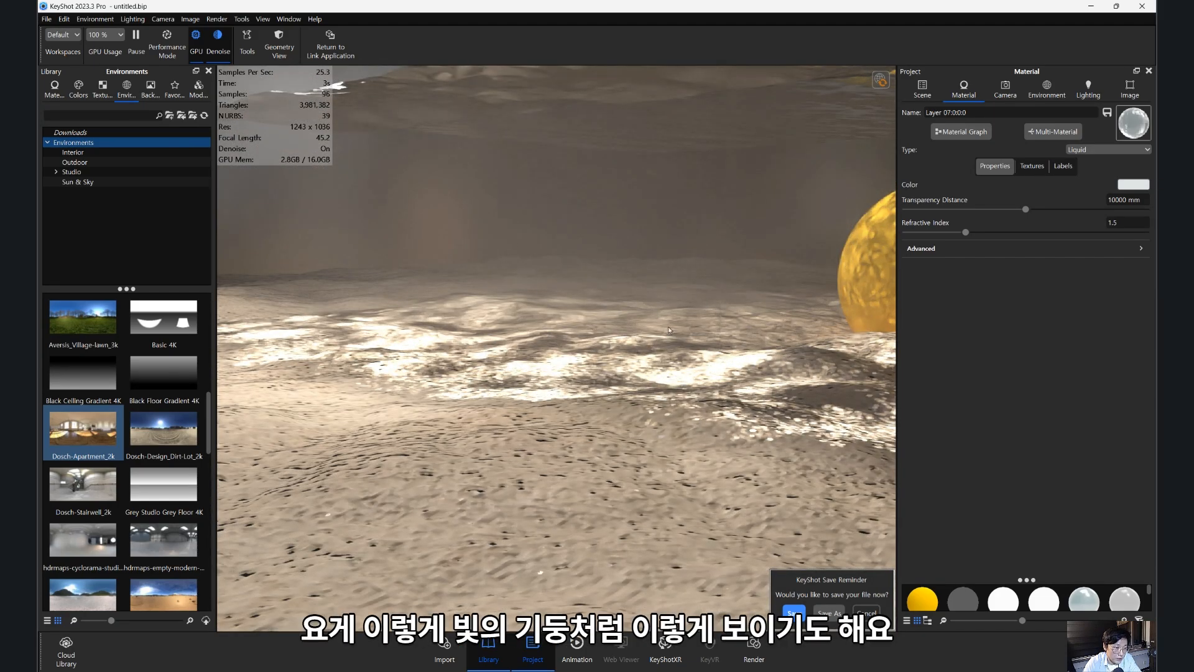
left_click_drag(812, 250, 582, 341)
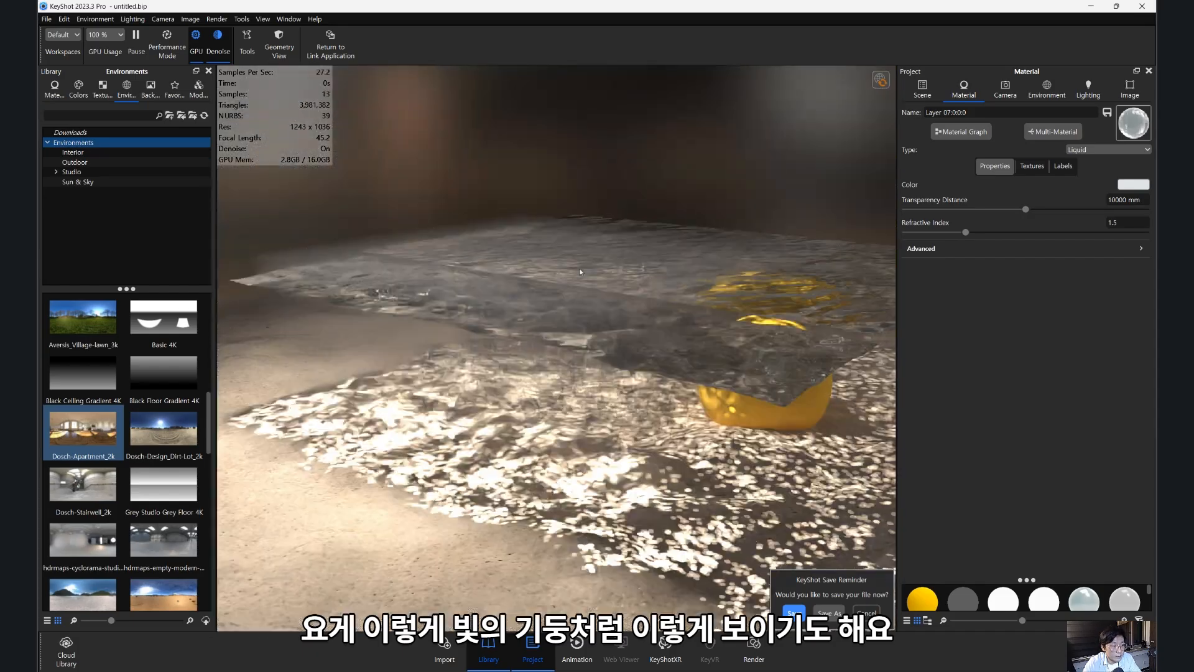
- Switch to the browser and search Google Images for "normal map"
left_click_drag(498, 305, 606, 373)
scroll(647, 349, "up", 4)
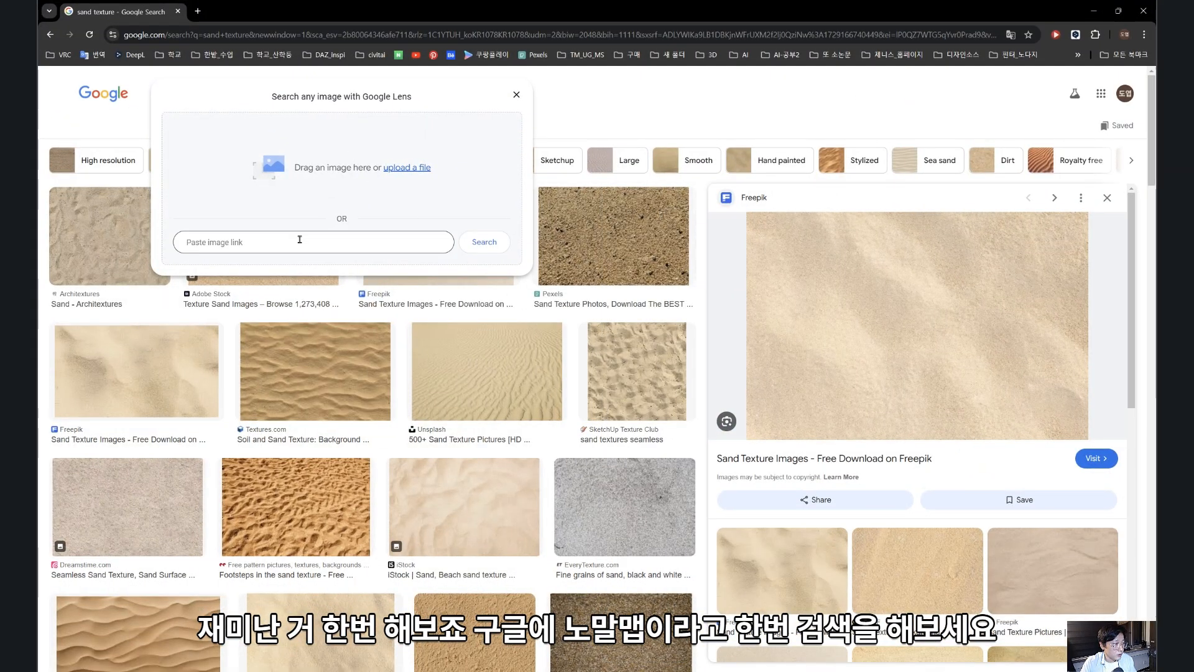
left_click(517, 96)
type("normal map")
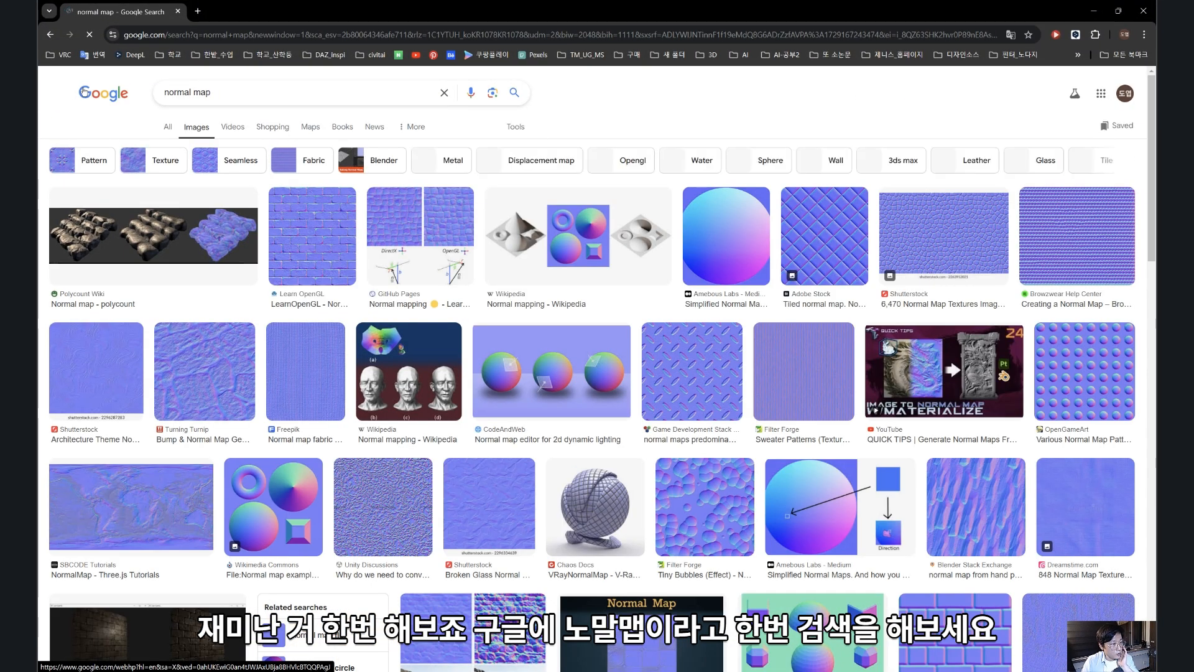
- Open the Polycount Wiki normal map article and examine its three-part stone stairs comparison image at full size
left_click(132, 236)
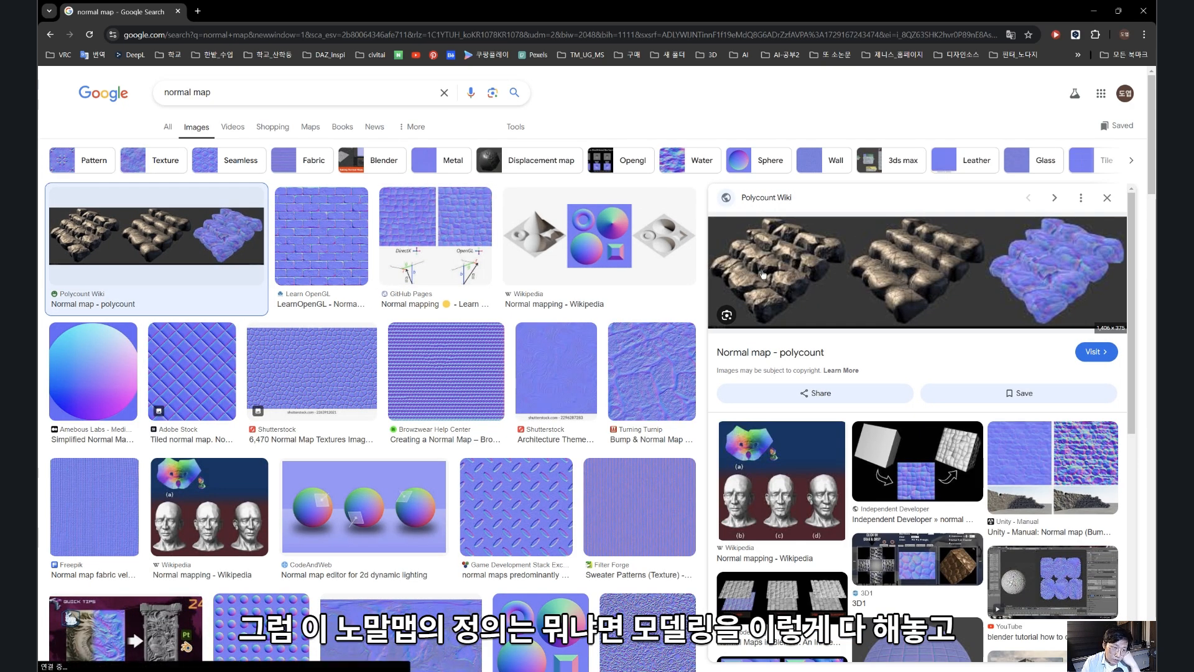
left_click(765, 279)
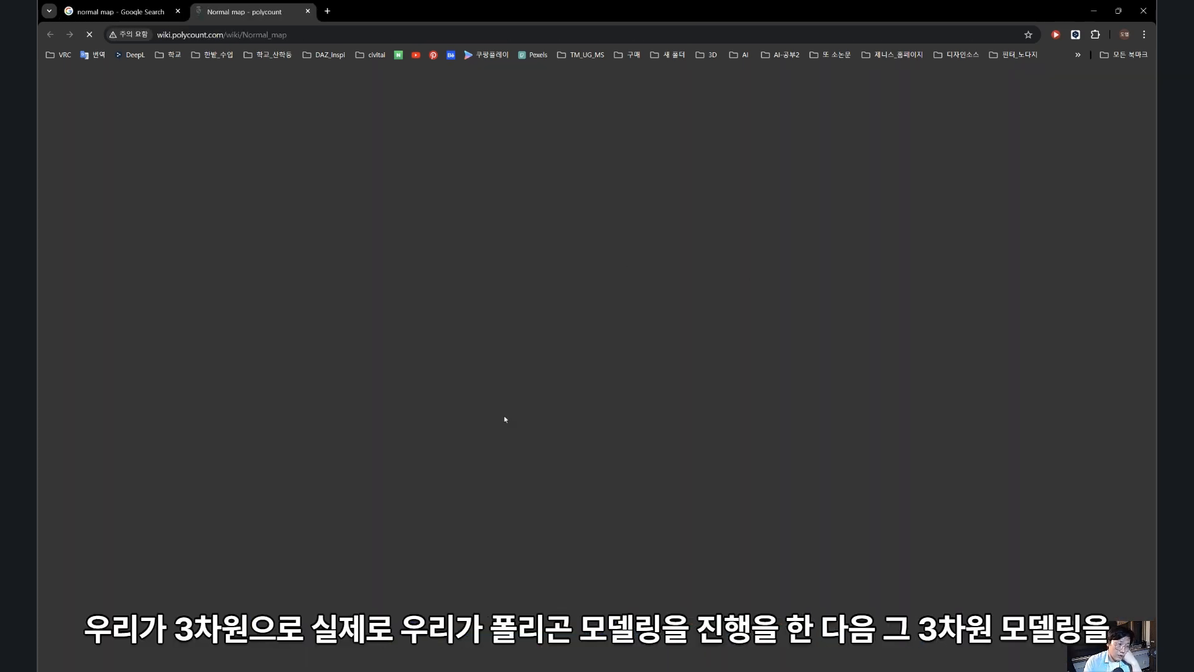
scroll(595, 395, "down", 2)
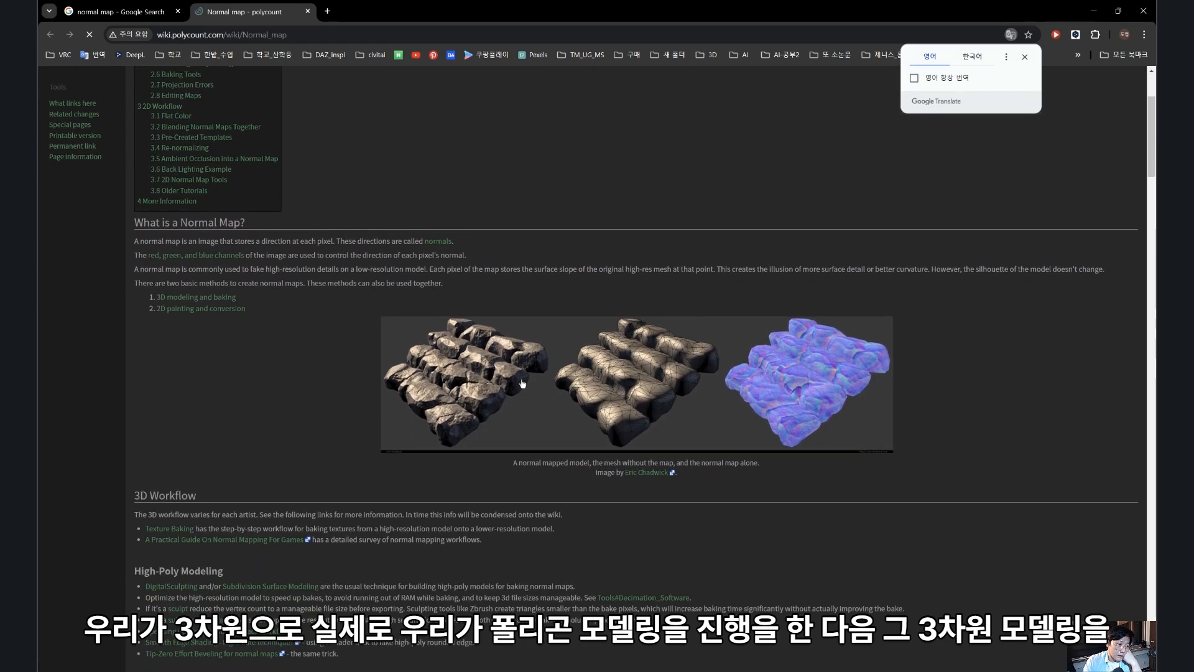
left_click(525, 435)
left_click(363, 233)
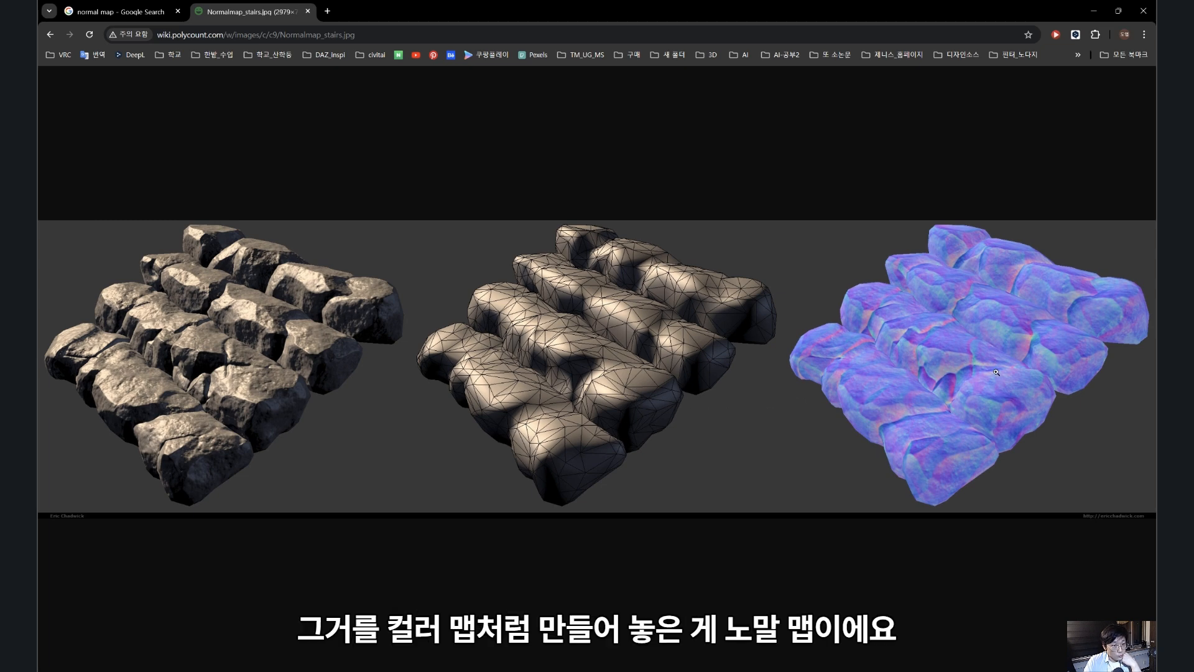
left_click(309, 13)
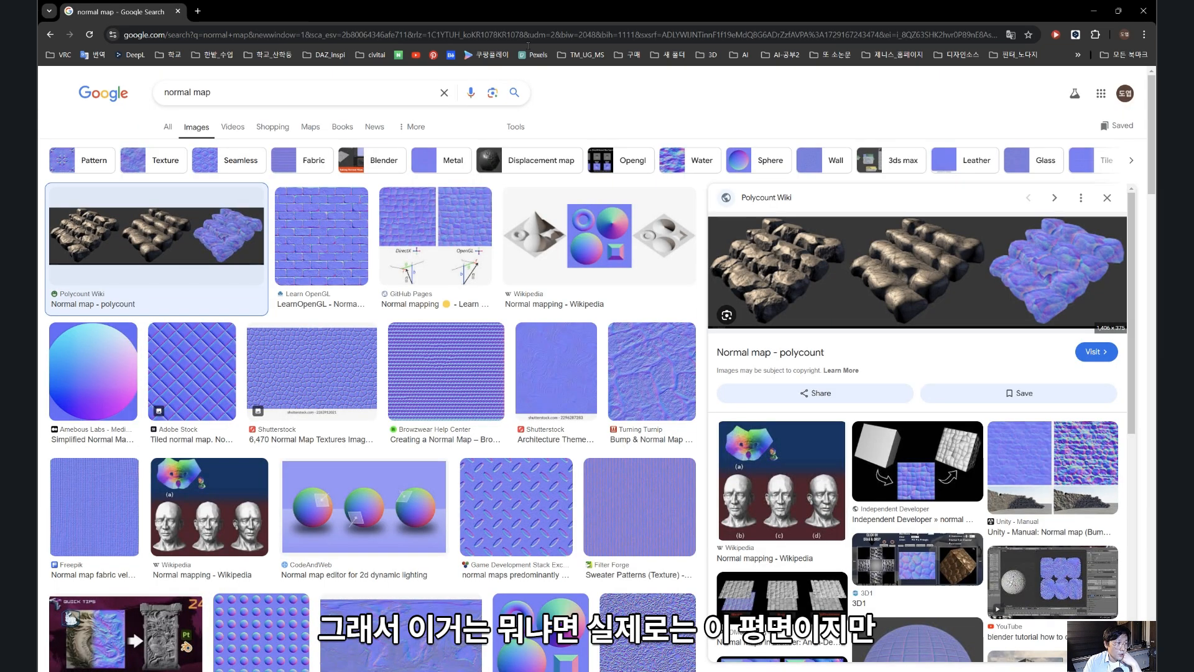
- Browse the normal map results, previewing the Wikipedia shape example and the diagonal tiled pattern from Adobe Stock
left_click(613, 259)
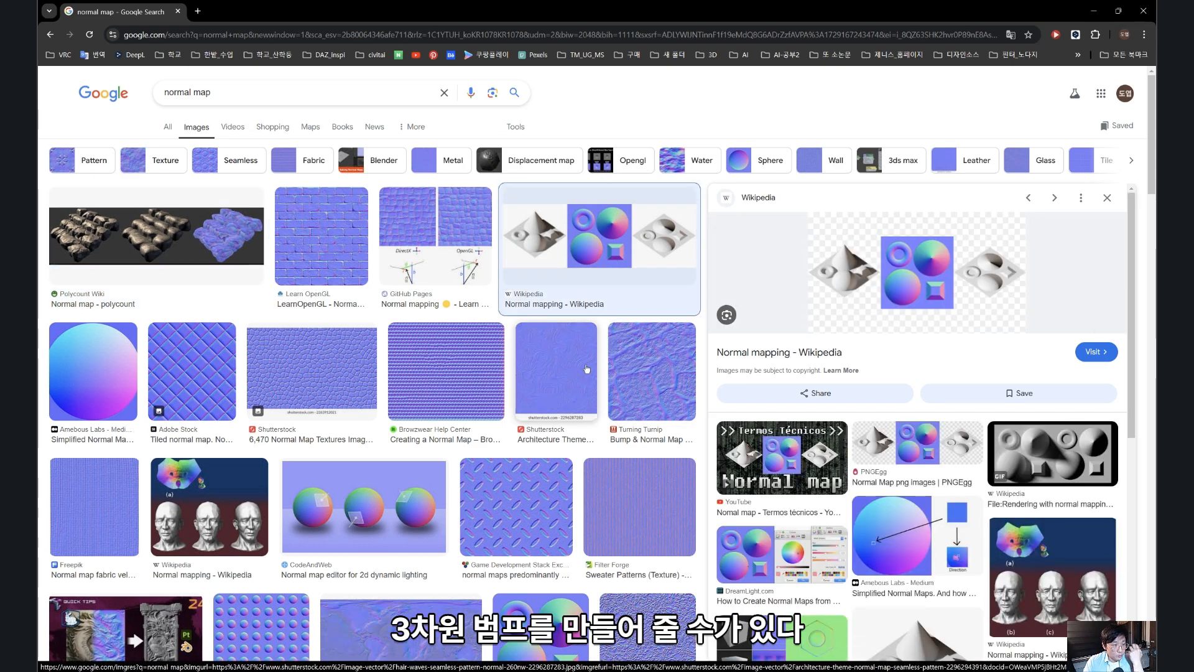
scroll(585, 371, "down", 1)
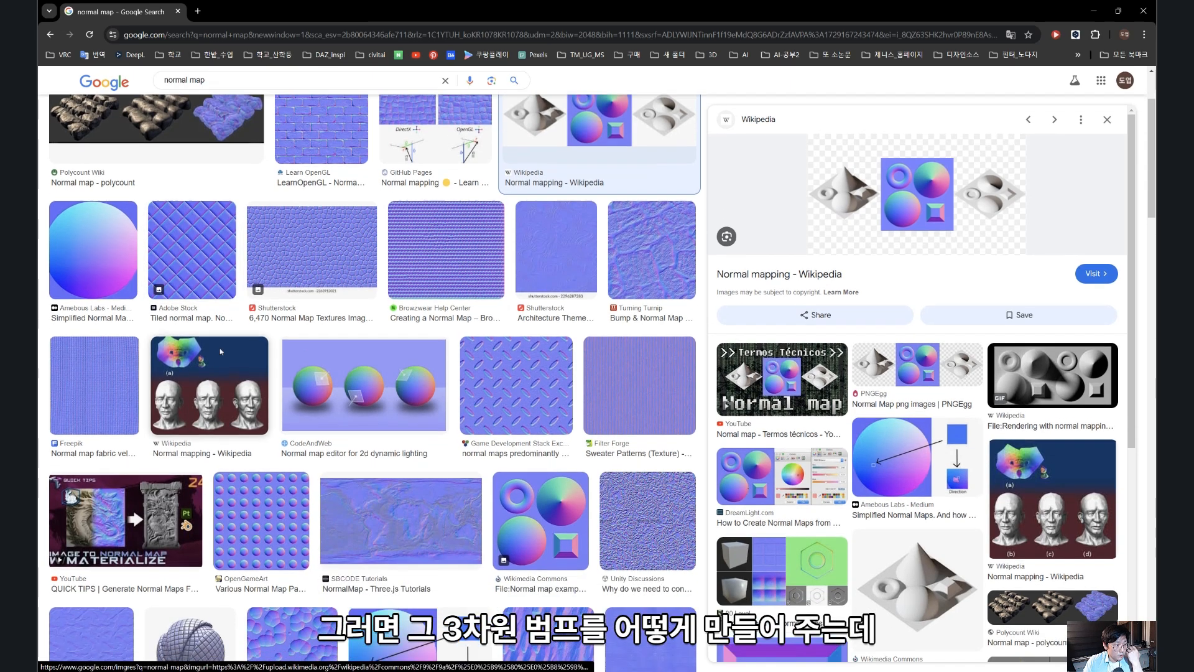
scroll(219, 348, "down", 2)
scroll(225, 359, "up", 1)
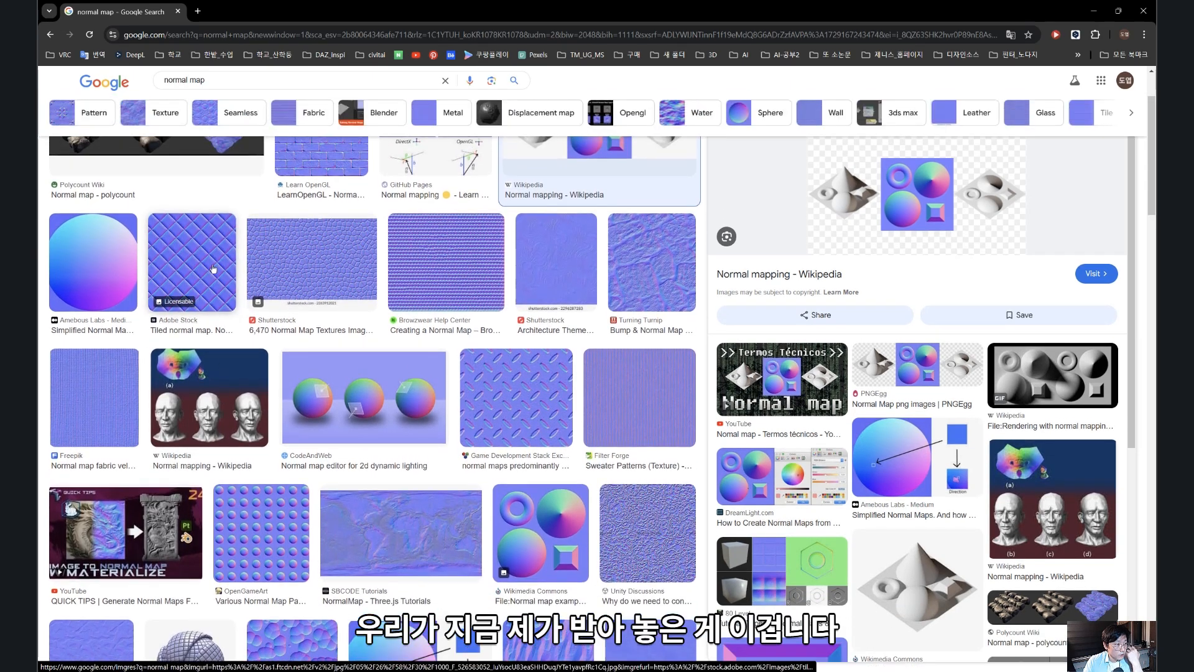
left_click(192, 261)
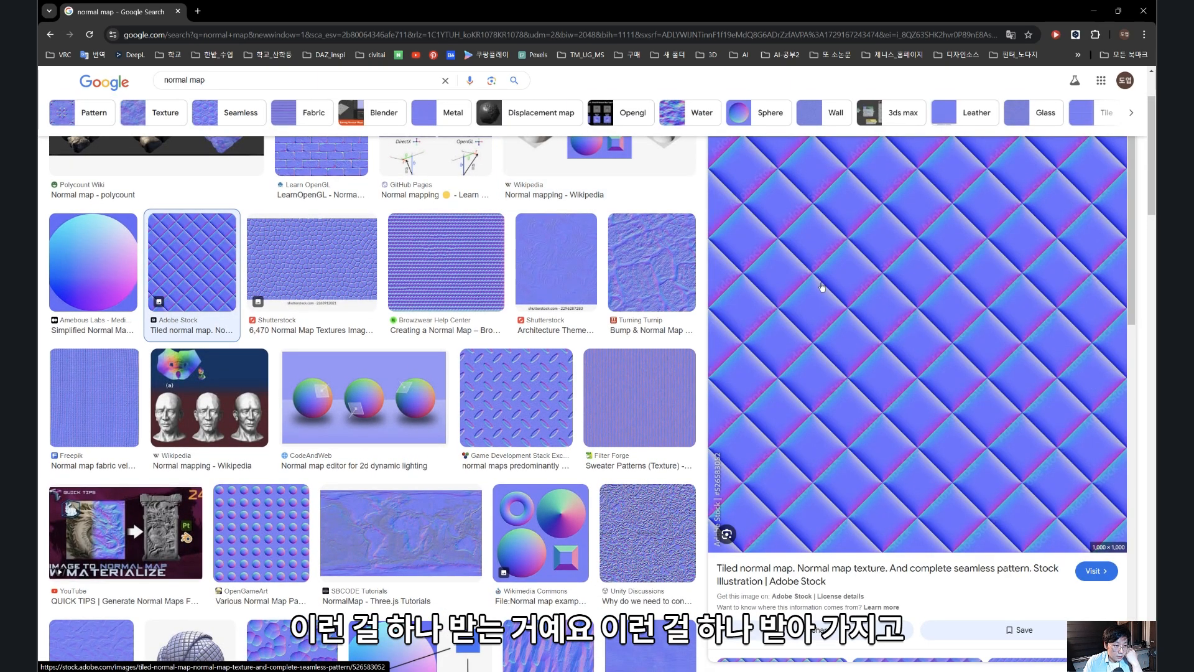
scroll(843, 398, "down", 5)
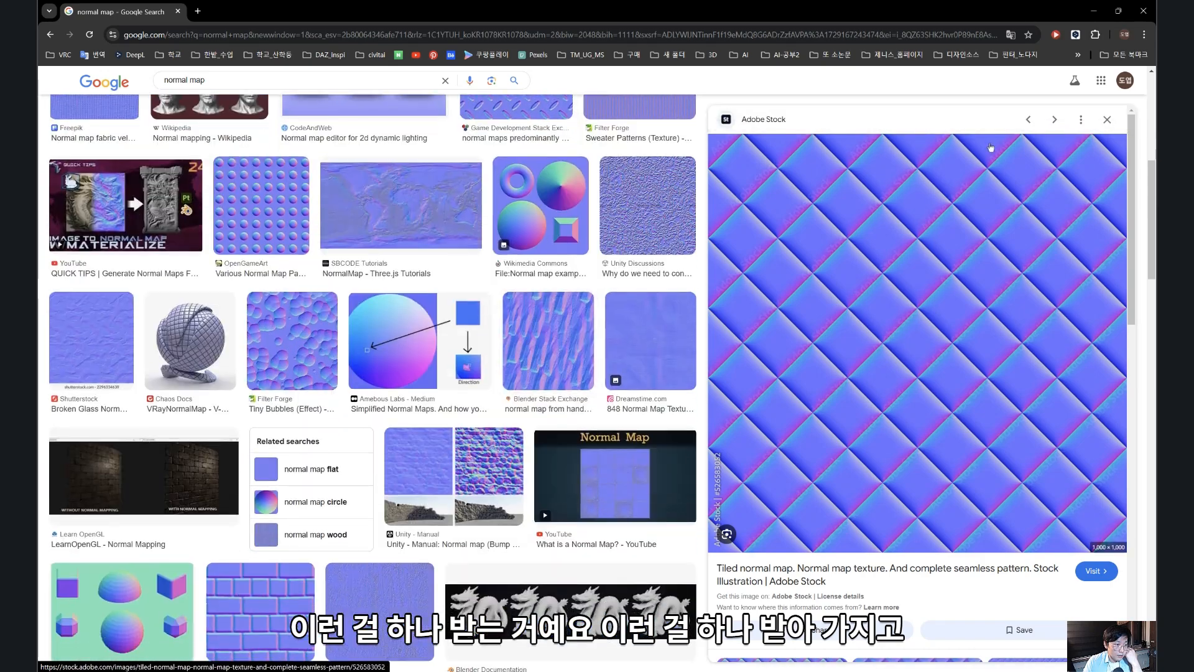
- Switch to KeyShot and apply the purple 1000_F_526583052 normal map image from the 6주차-투명체 folder to the yellow ball as a bump texture
left_click(1094, 10)
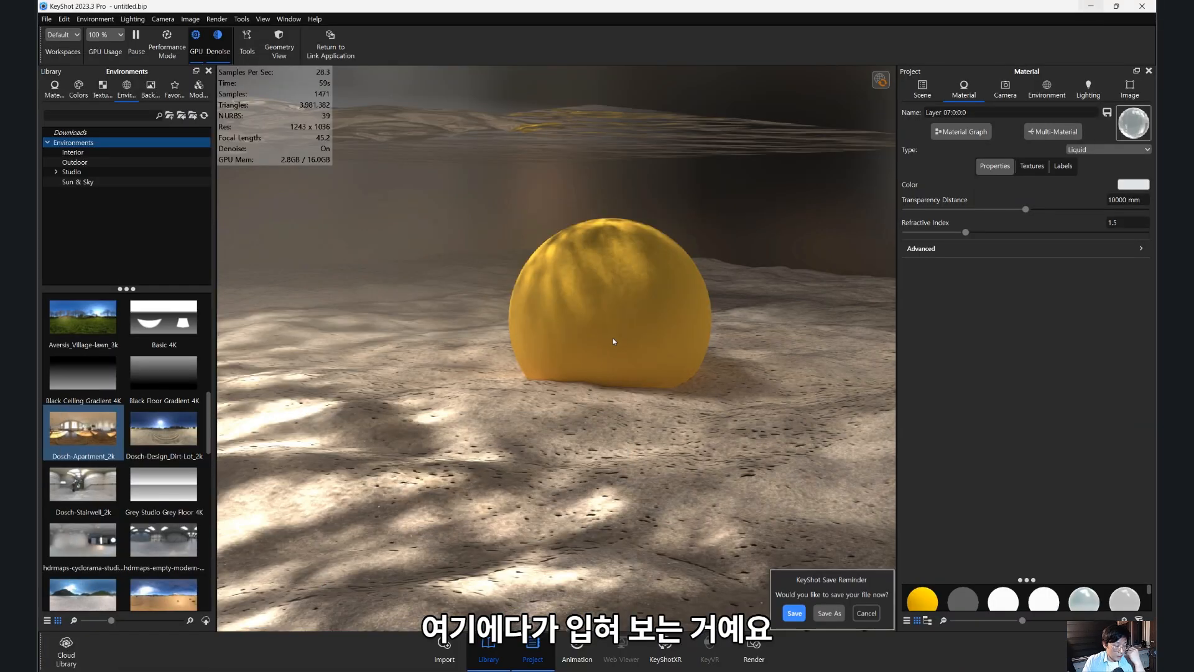
key("alt+Tab")
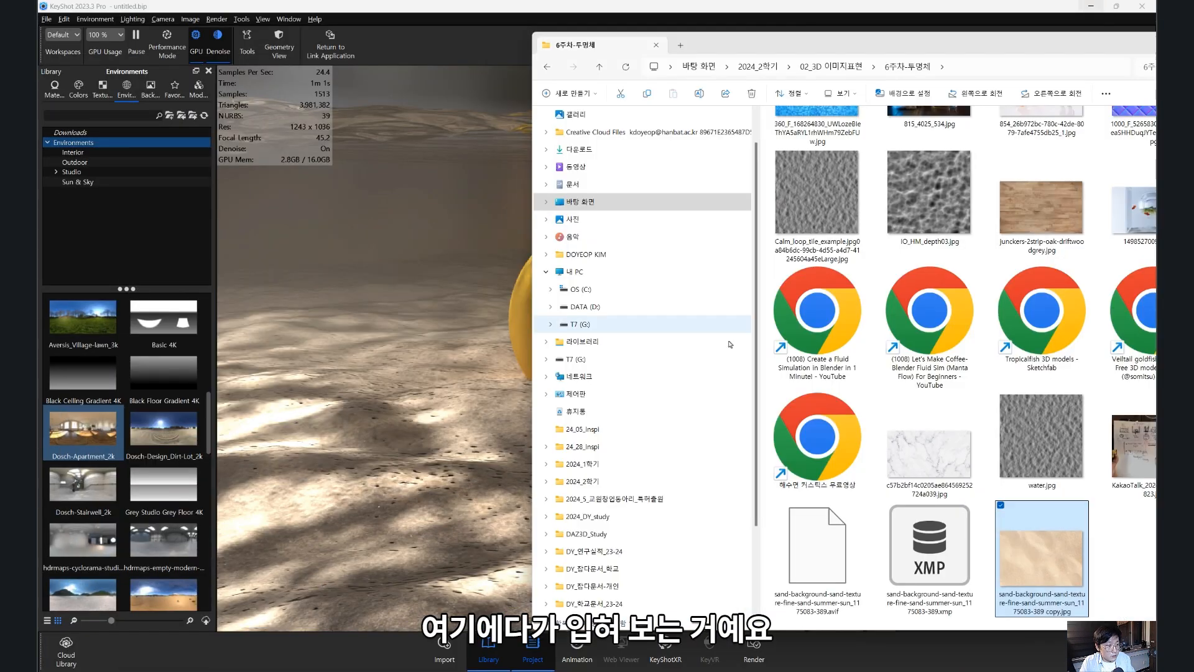
left_click_drag(783, 54, 224, 52)
scroll(435, 311, "up", 3)
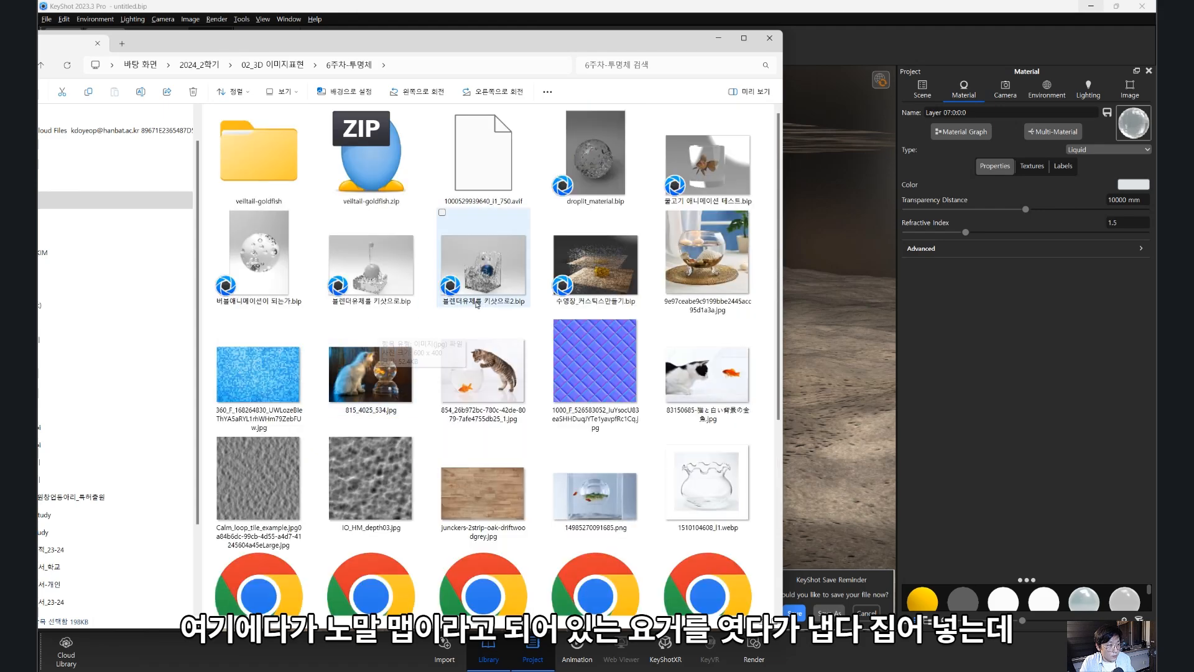
left_click(594, 352)
left_click_drag(632, 49, 381, 37)
left_click_drag(345, 361, 620, 301)
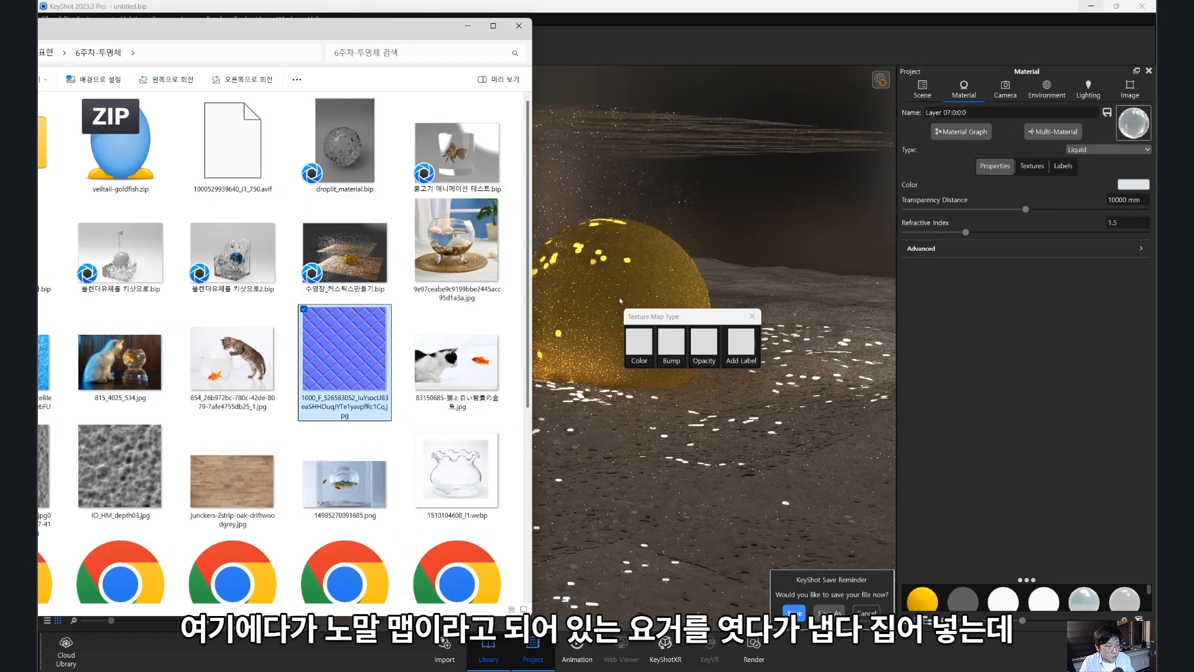
left_click(669, 345)
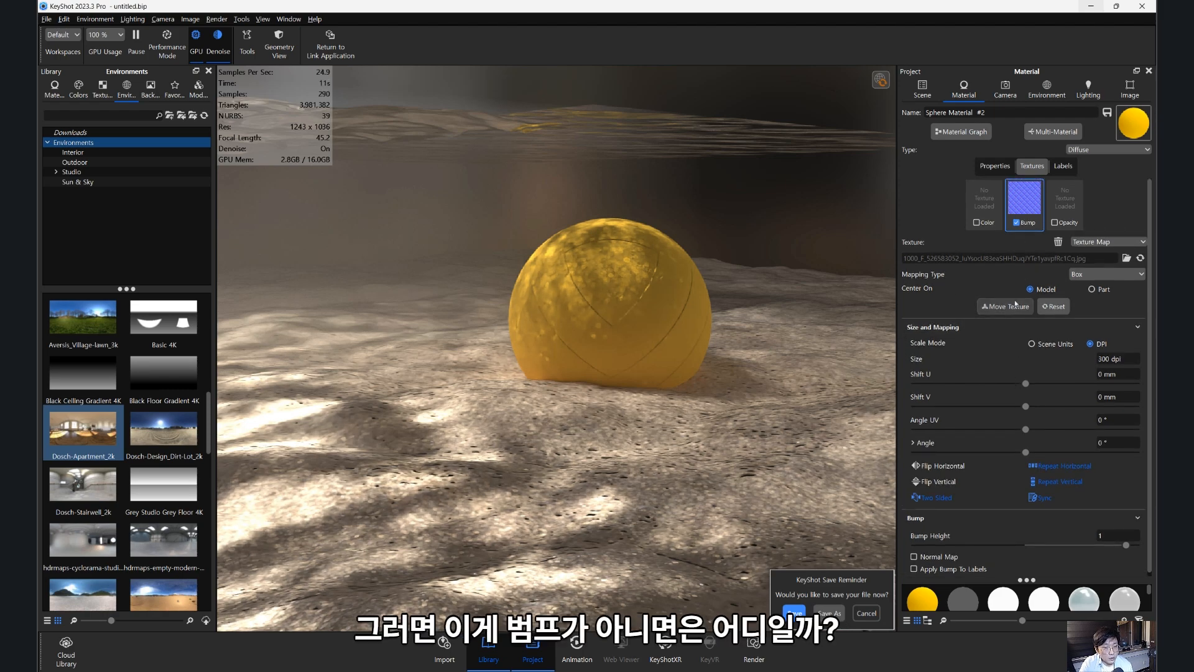
- Test UV and Planar mapping on the ball's bump texture, and delete the texture
left_click(1104, 274)
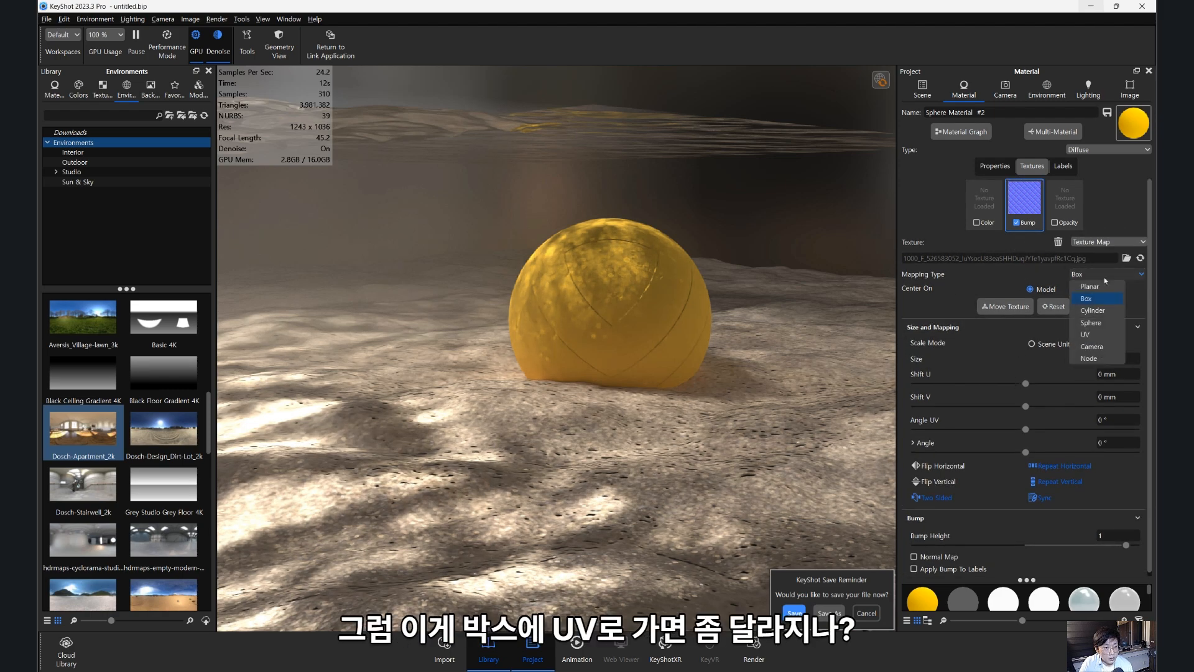
left_click(1090, 334)
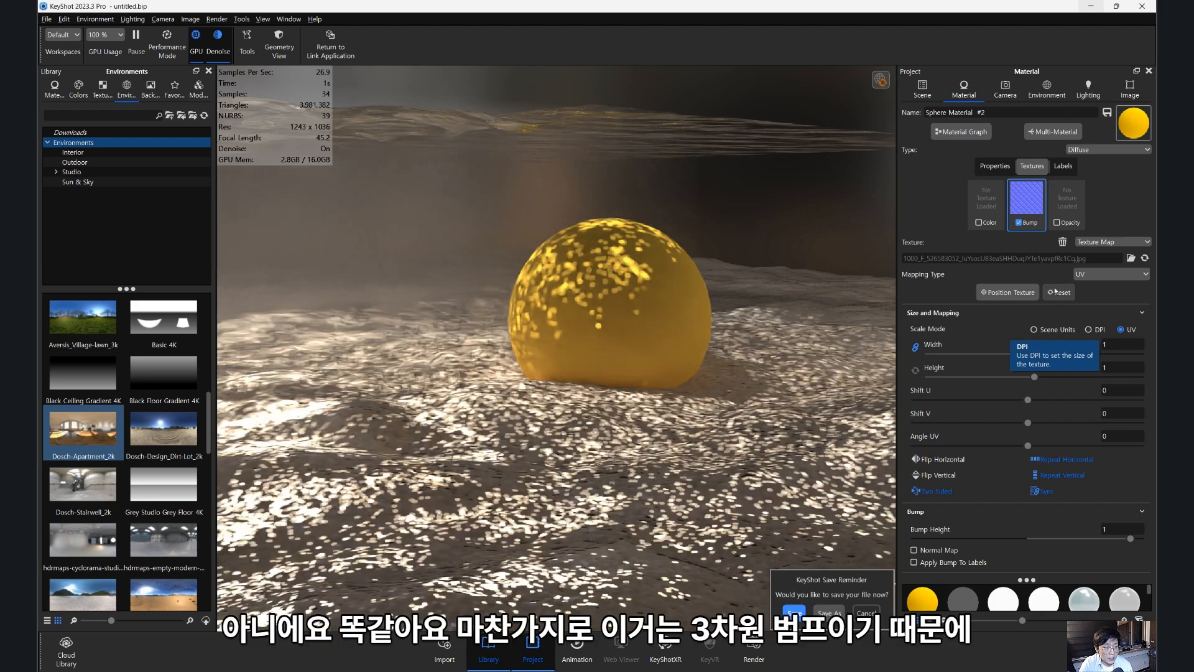
left_click(1092, 275)
left_click(1091, 288)
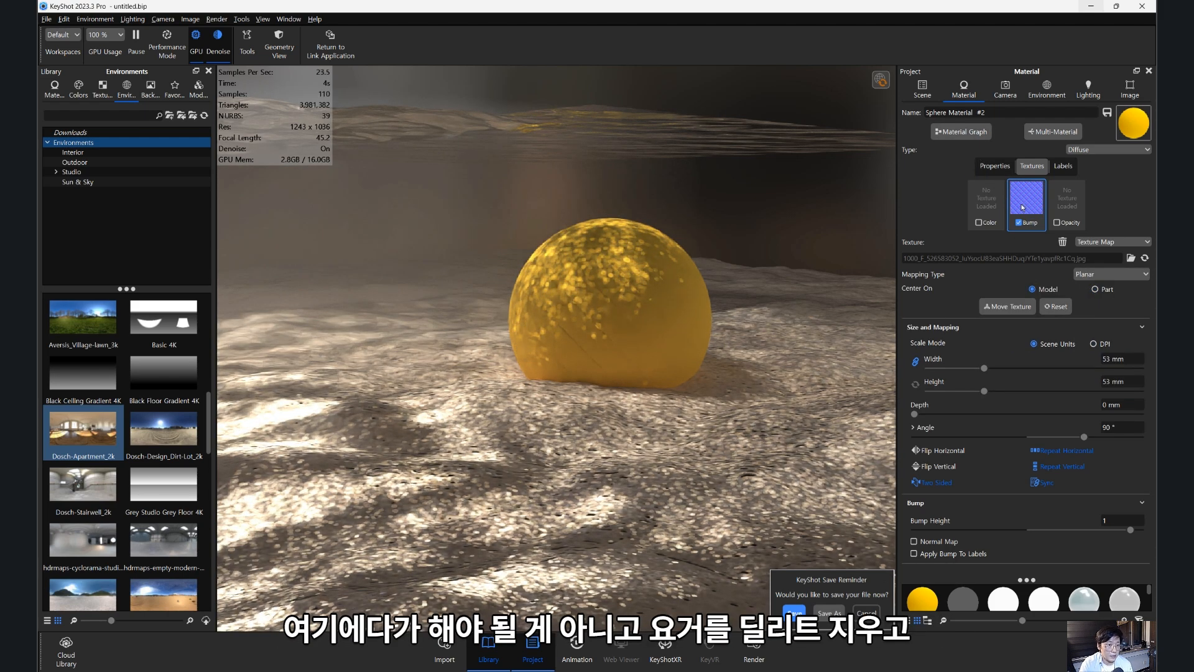
right_click(1023, 206)
left_click(1036, 210)
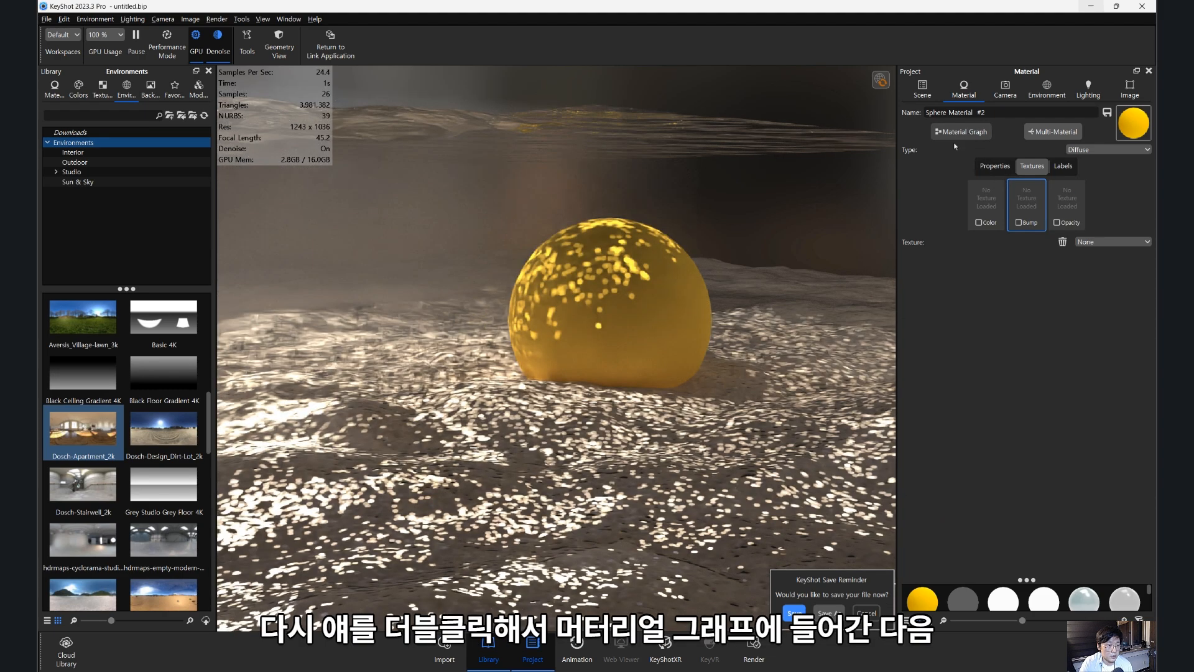
- Add a Displace node in the yellow ball's material graph and connect it to the material's Geometry input
double_click(661, 279)
left_click(976, 134)
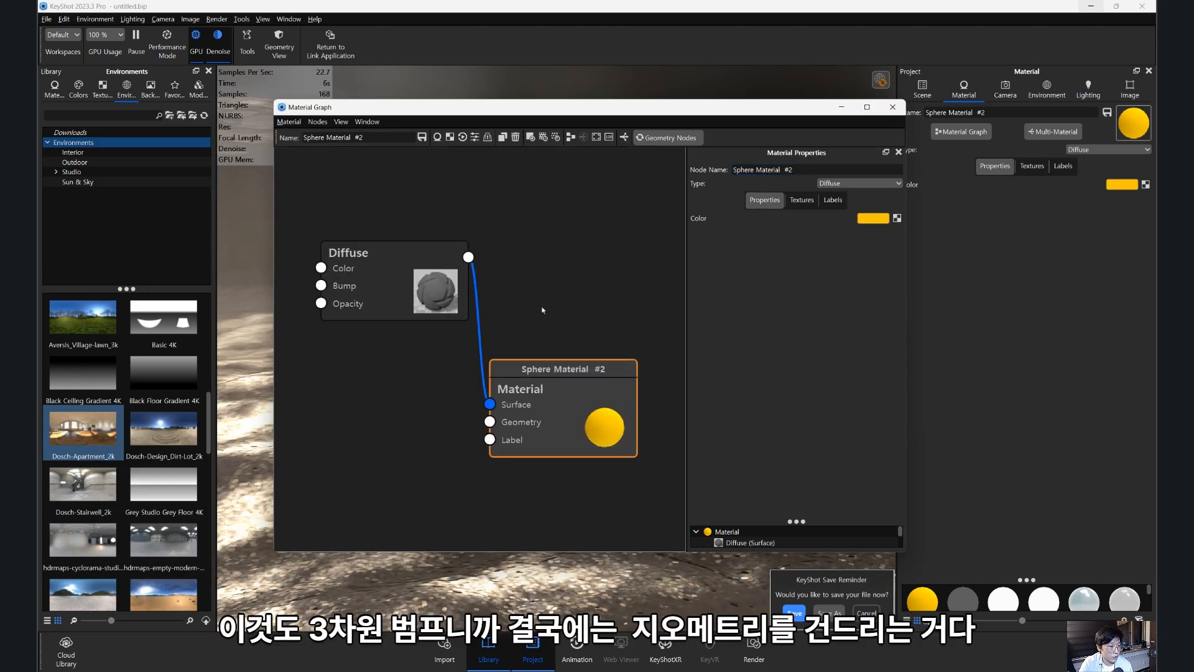
left_click(317, 122)
mouse_move(362, 150)
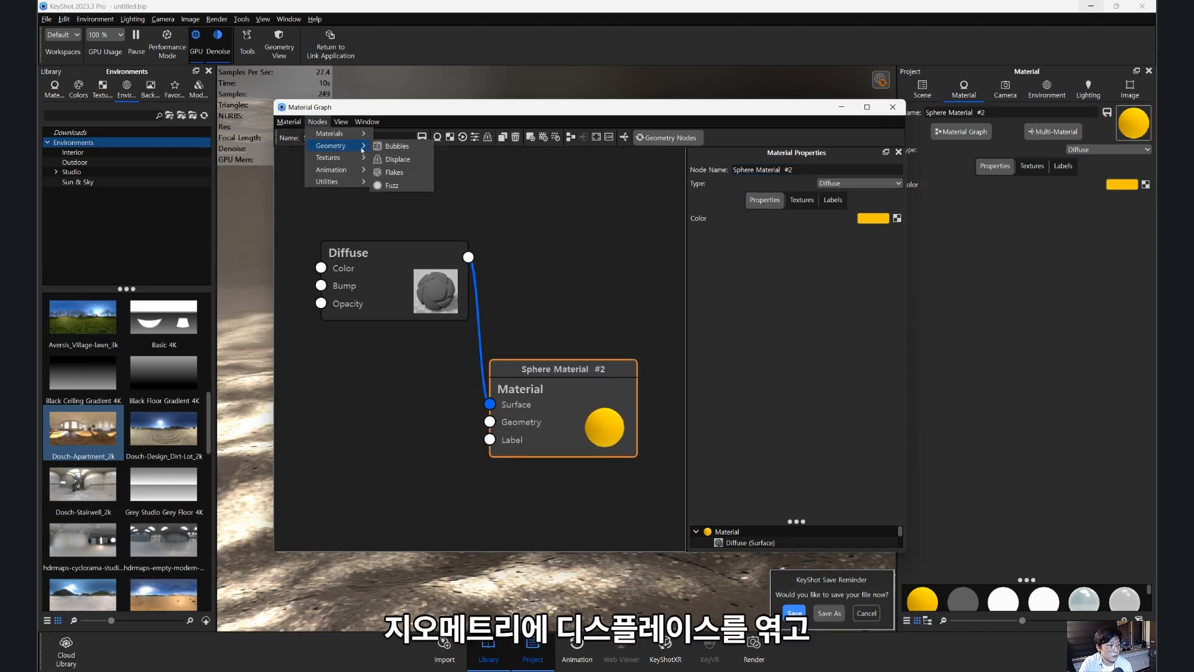
left_click(396, 160)
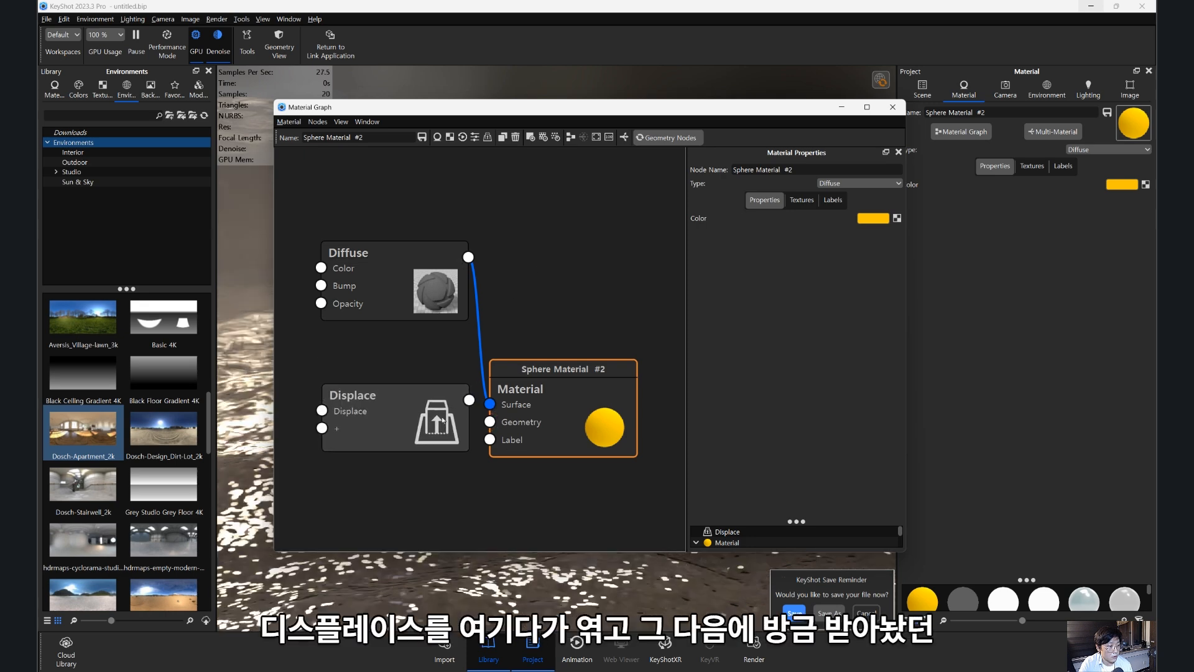
left_click_drag(456, 414, 490, 422)
- Bring the 1000_F_526583052 normal map image into the ball's material graph as a Texture Map node
left_click_drag(607, 107, 814, 89)
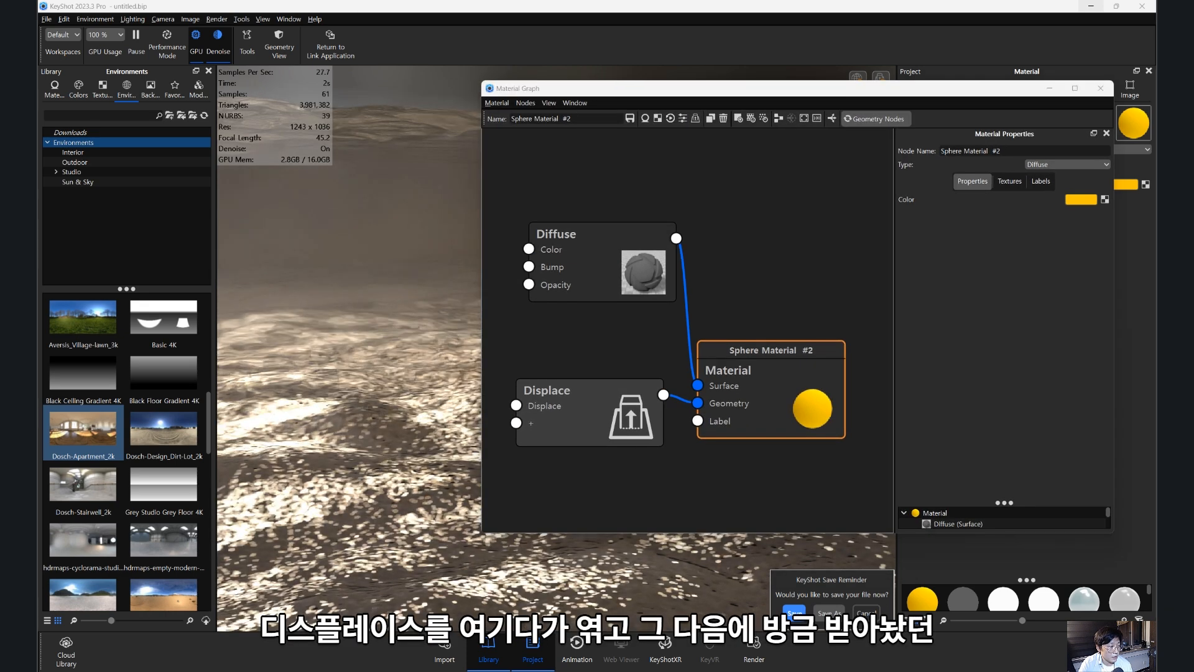
key("alt+Tab")
left_click_drag(346, 360, 490, 428)
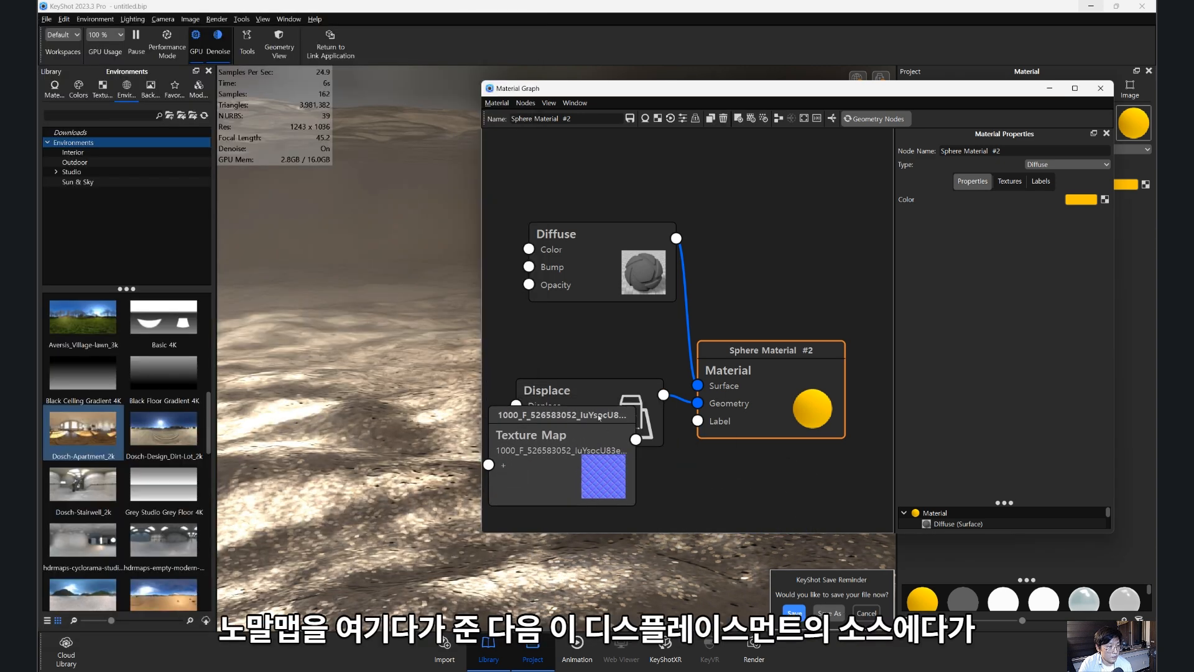
- Arrange the Texture Map node beside the Displace node and connect it to the Displace input
left_click_drag(599, 418, 594, 410)
left_click_drag(732, 372, 801, 309)
scroll(680, 361, "up", 3)
scroll(663, 389, "down", 6)
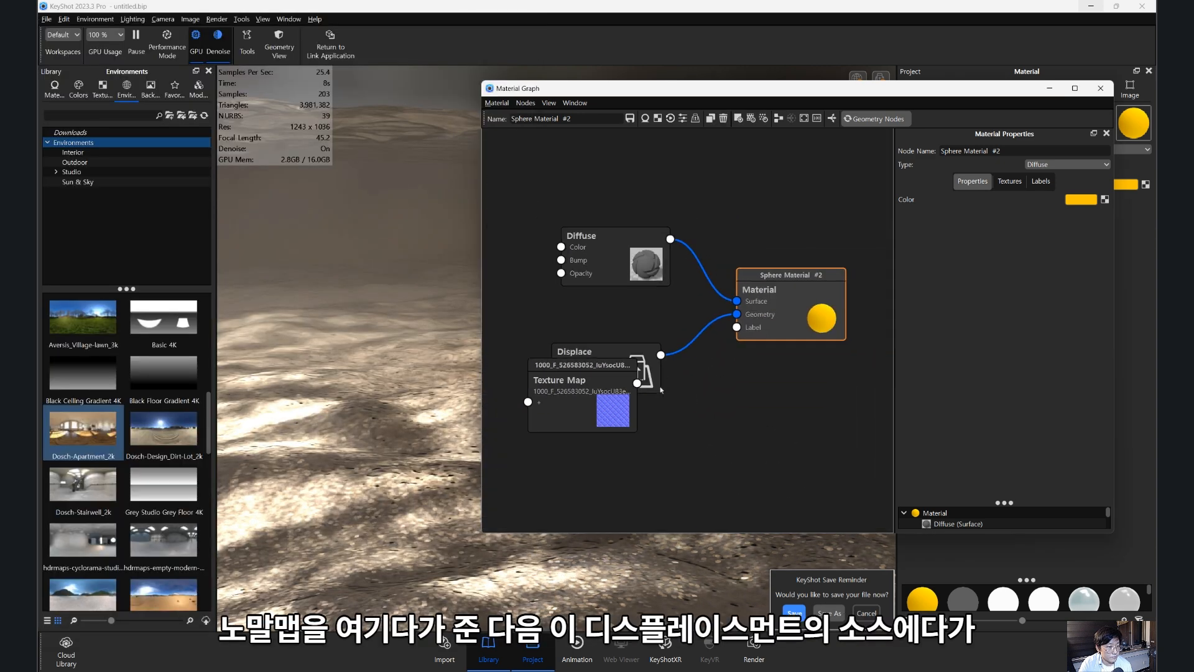
left_click_drag(653, 385, 660, 386)
left_click_drag(599, 418, 512, 387)
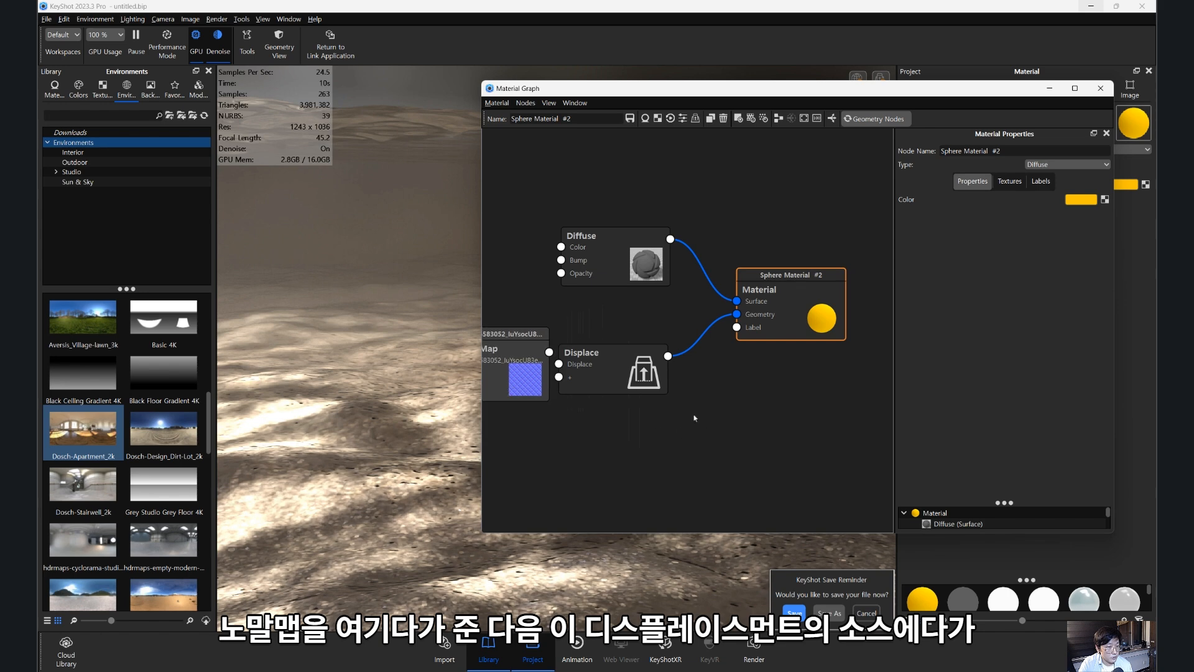
scroll(595, 405, "down", 2)
scroll(607, 412, "up", 2)
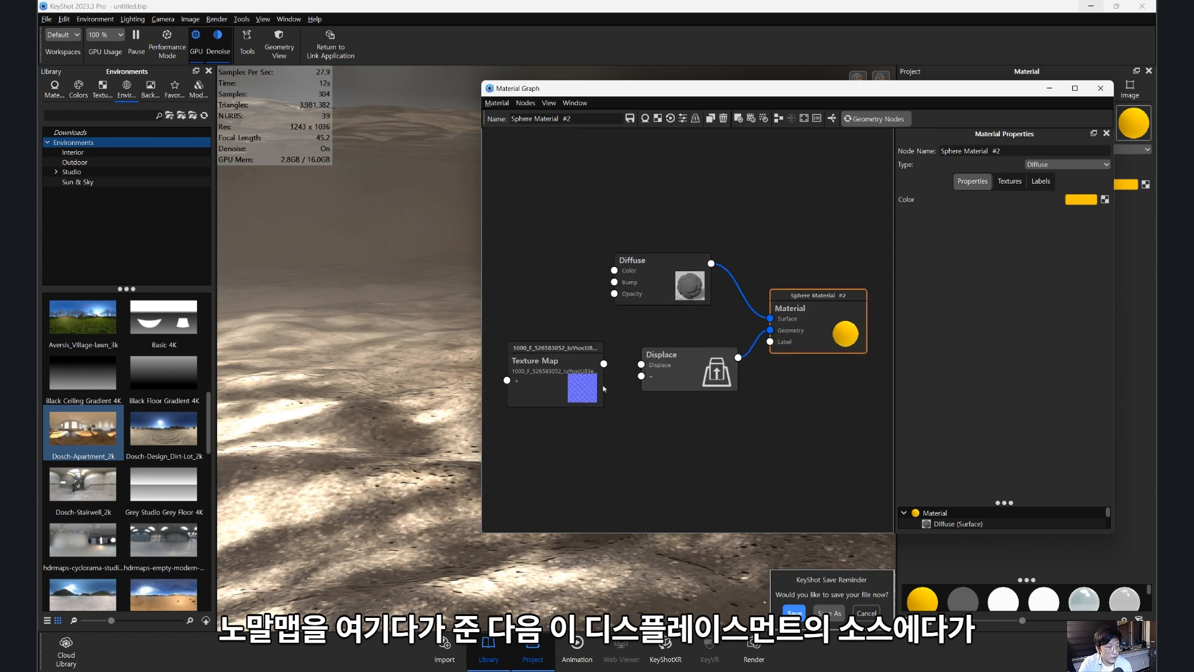
left_click_drag(579, 370, 627, 369)
- Execute the ball's Displace node with a displacement height of 100 mm and inspect the whole ball
left_click_drag(855, 97, 411, 154)
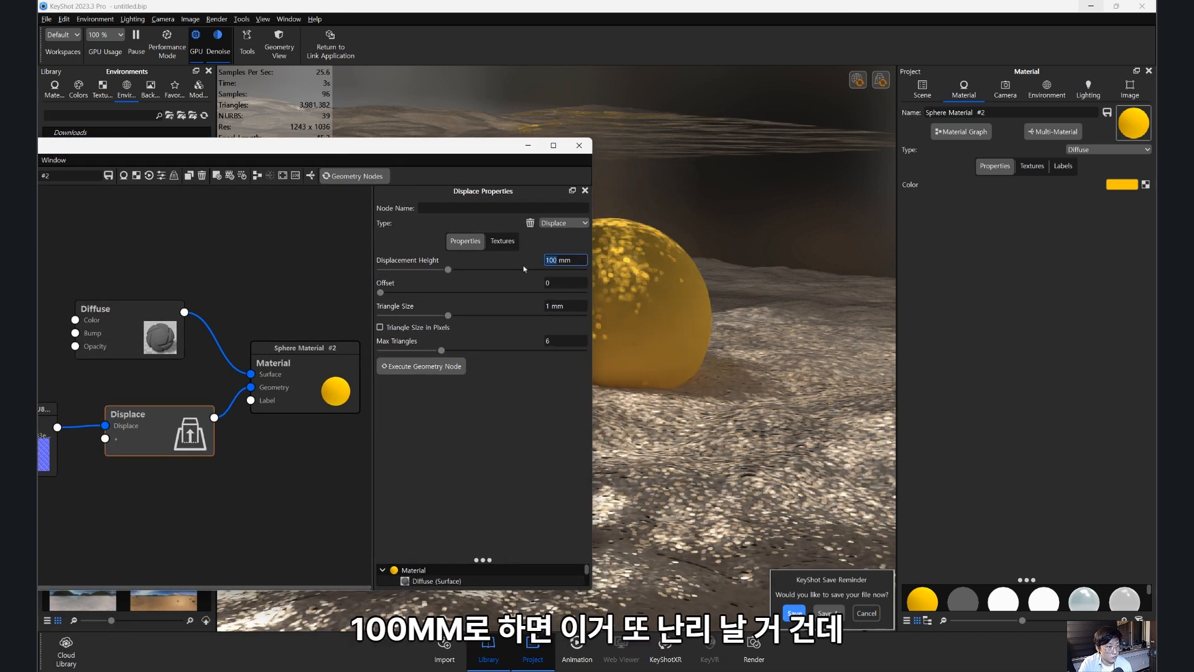
left_click(389, 367)
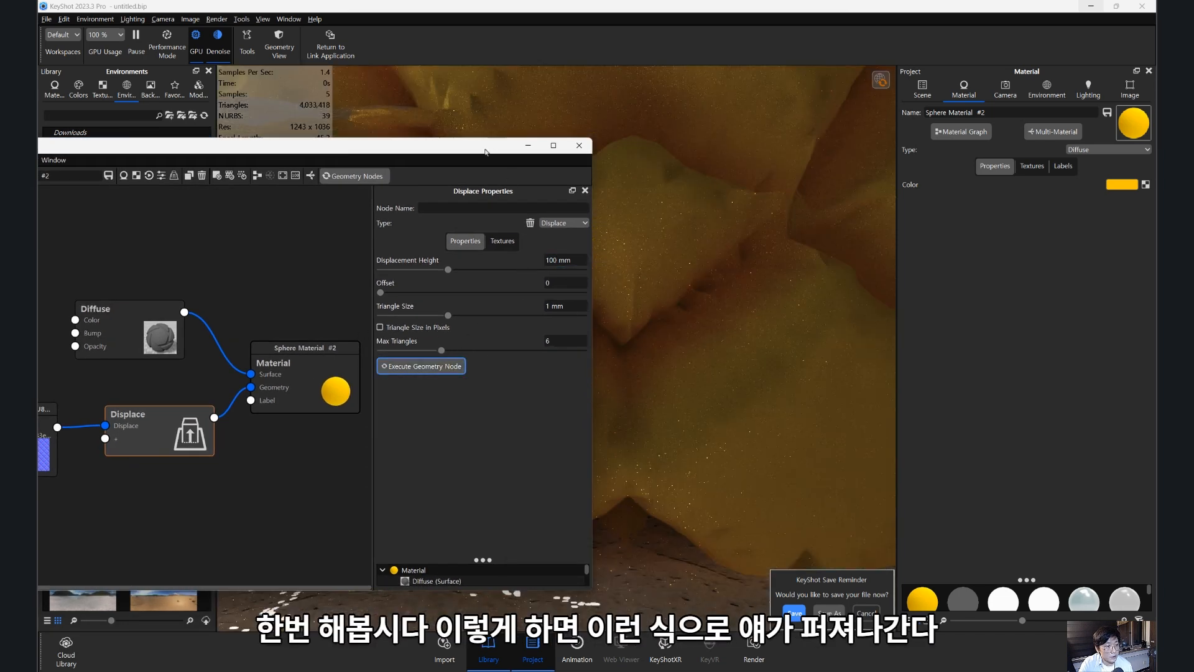
left_click_drag(485, 149, 430, 176)
scroll(658, 327, "down", 5)
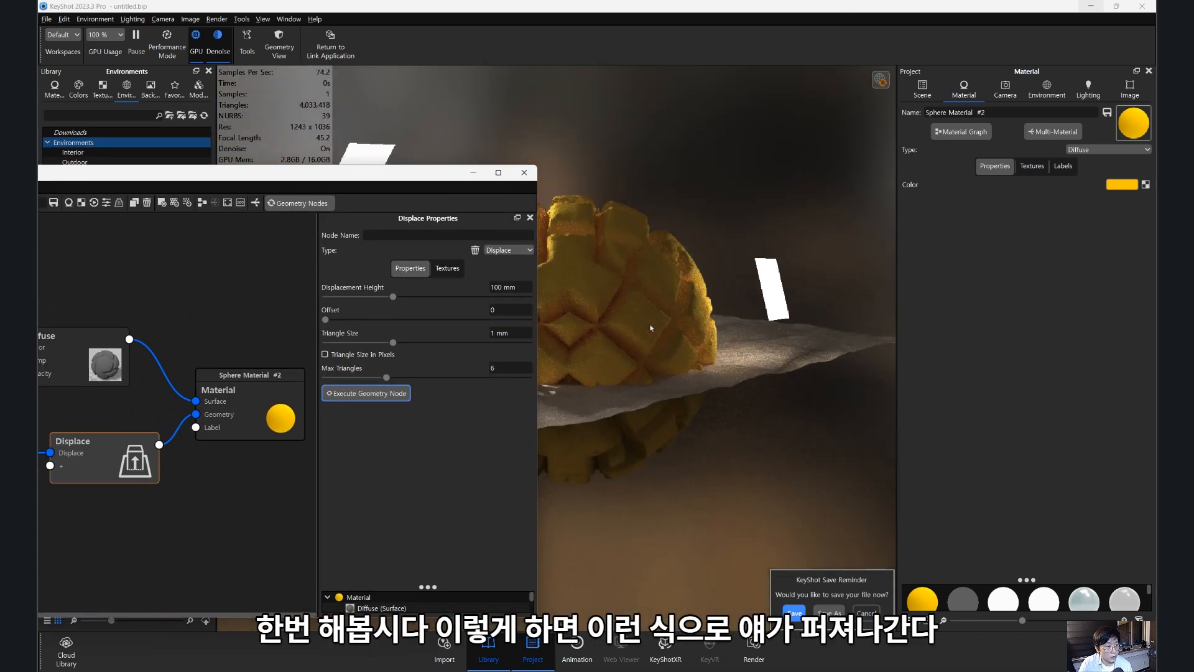
- Set the ball's displacement height to 10 mm and execute the geometry node
left_click(501, 289)
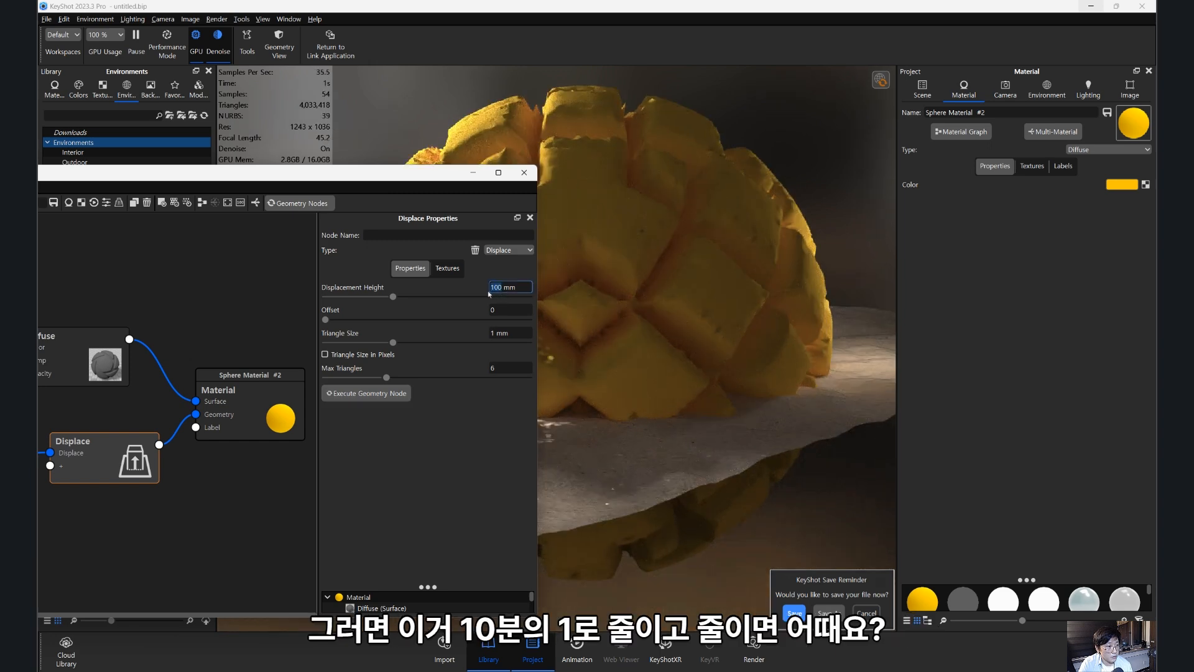
left_click(367, 393)
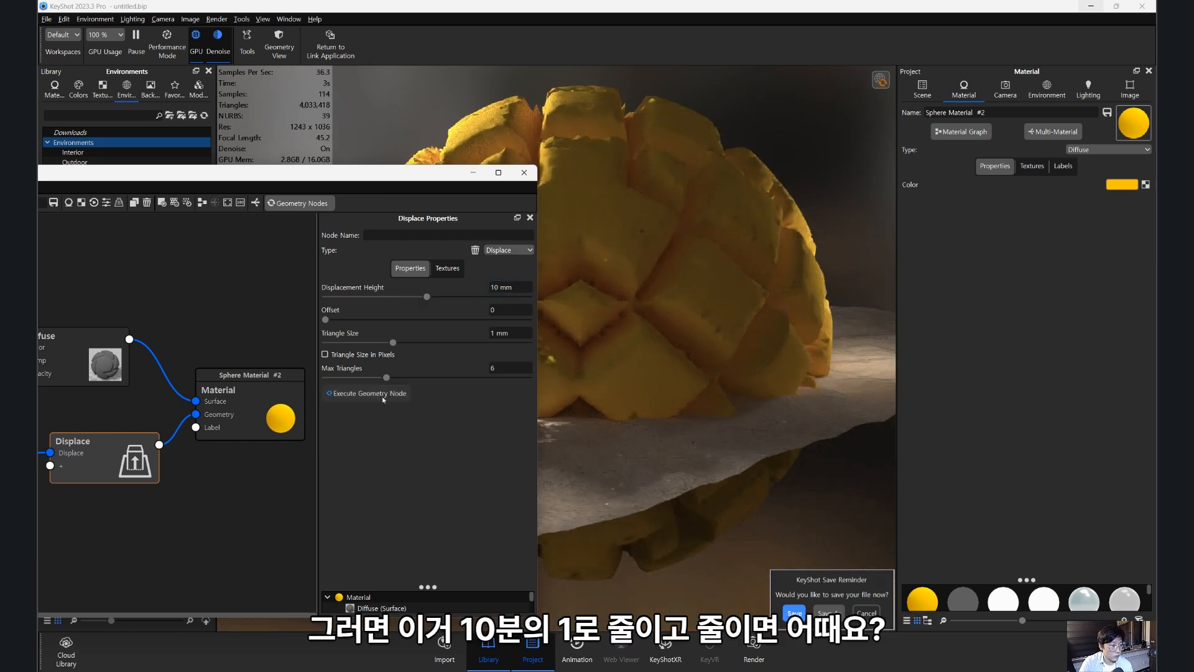
left_click_drag(386, 173, 293, 194)
scroll(622, 367, "up", 5)
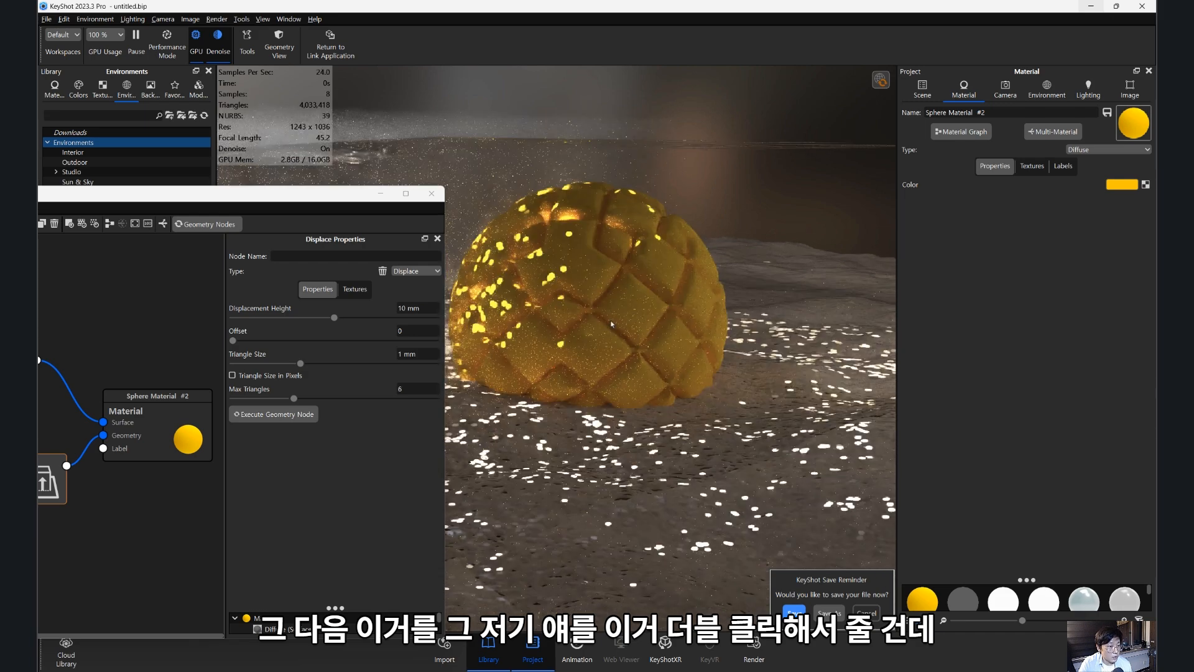
- Open the ball's normal map Texture Map node and set its mapping type to Sphere after trying UV
left_click_drag(612, 324, 593, 317)
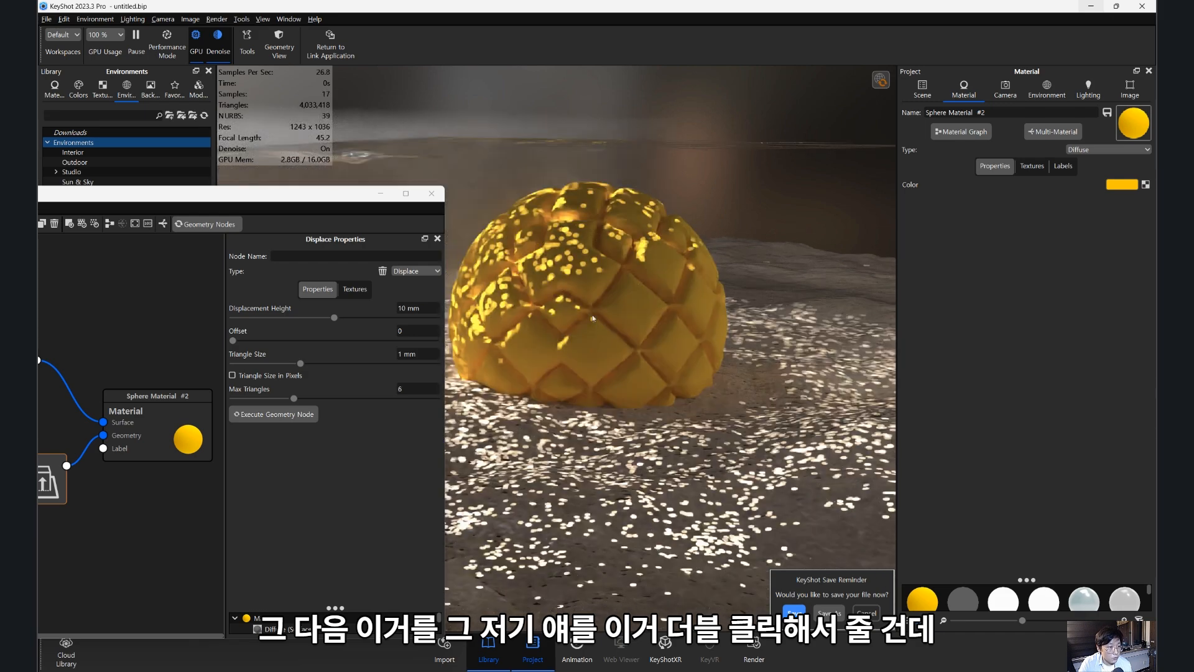
left_click(356, 289)
left_click_drag(336, 194, 573, 147)
double_click(132, 446)
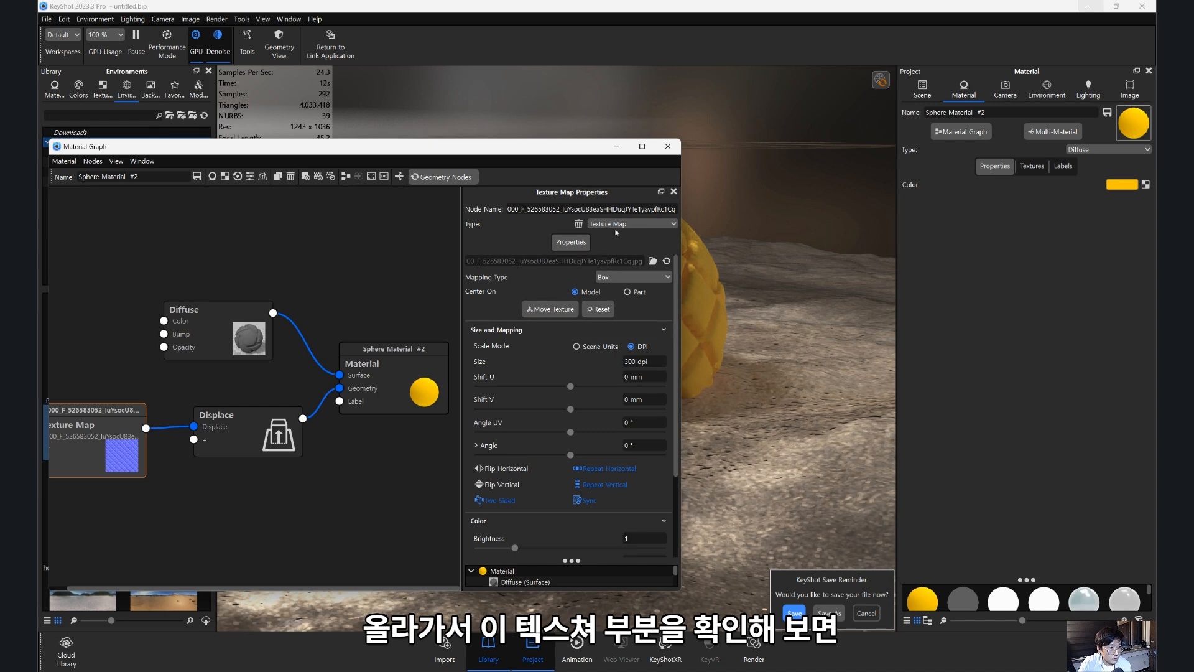
left_click_drag(558, 154, 345, 136)
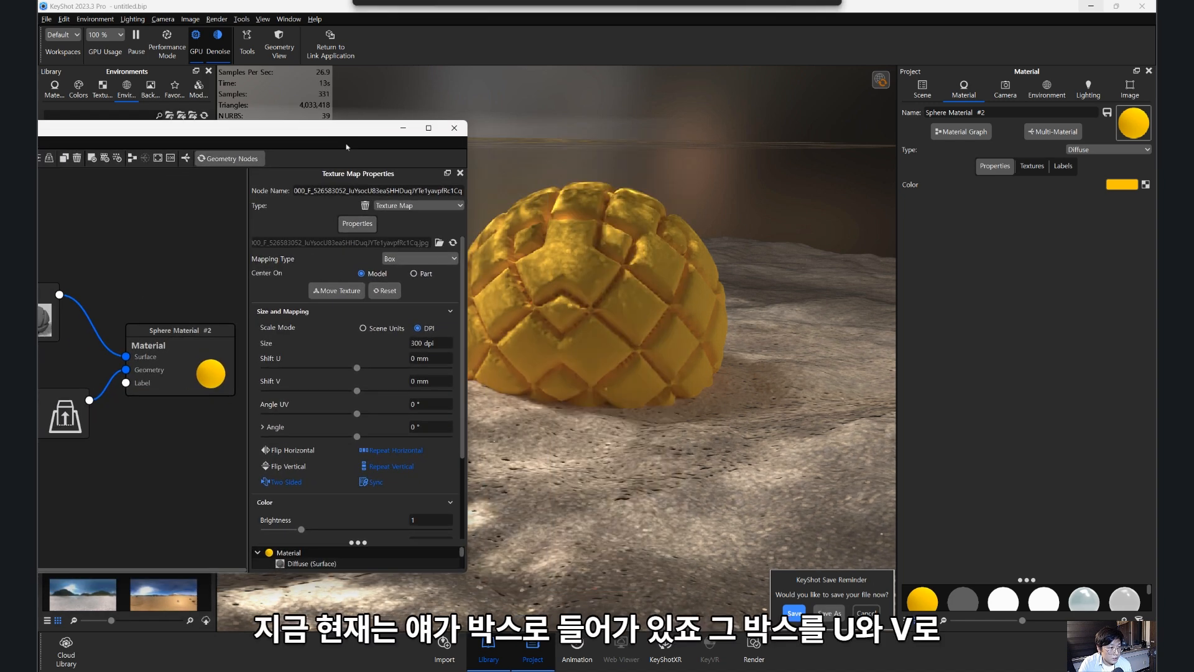
left_click(420, 259)
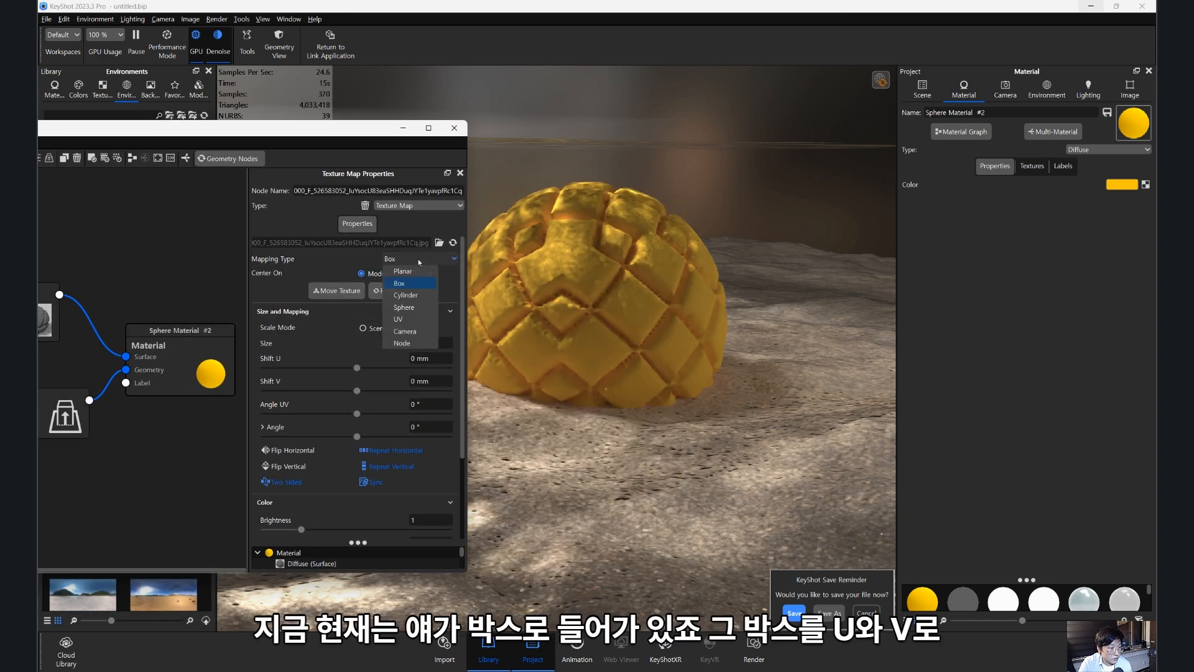
left_click(415, 320)
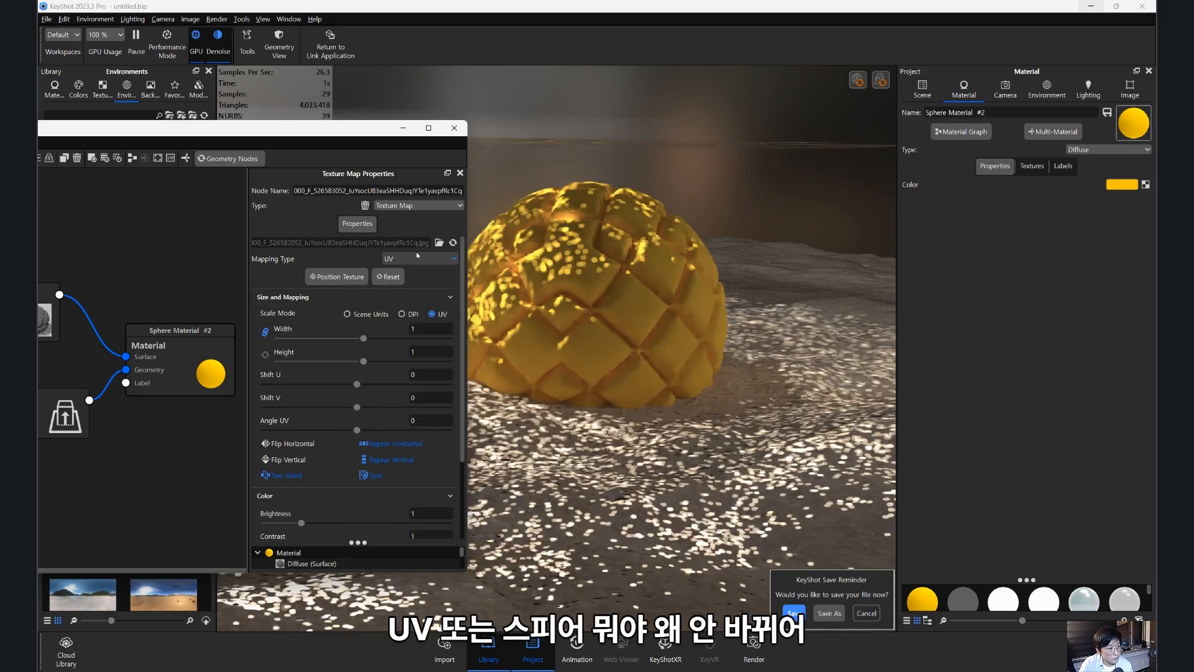
left_click(419, 259)
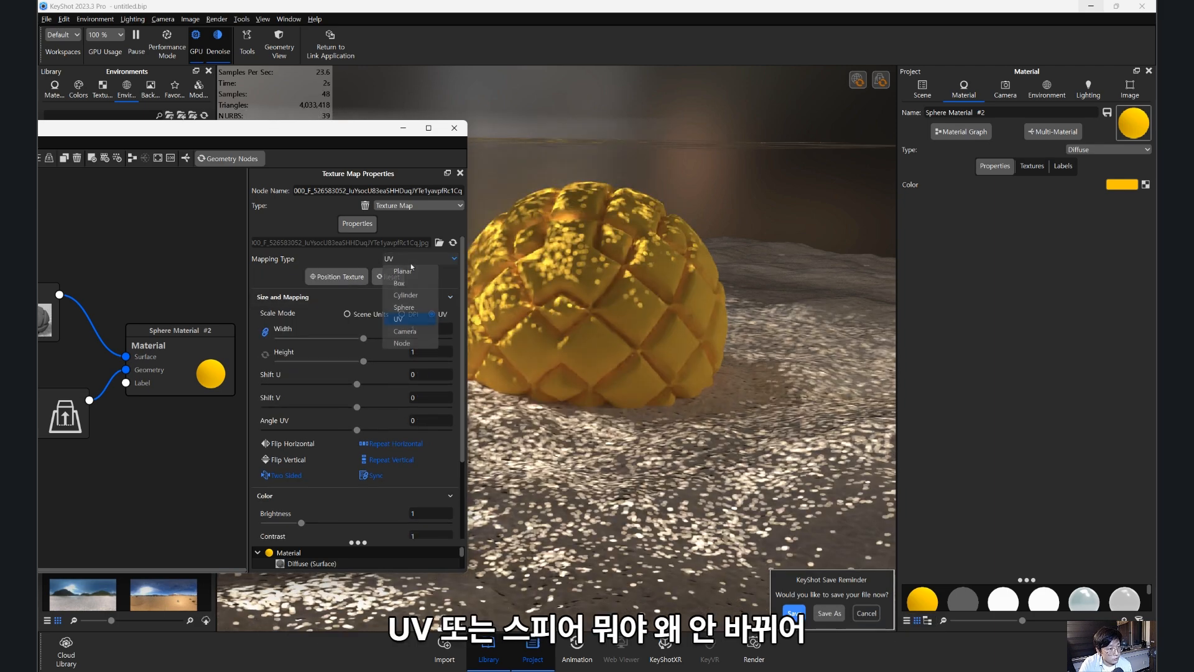
left_click(410, 307)
- Execute the ball's Displace geometry node with the Sphere-mapped texture and close the material graph
left_click(337, 291)
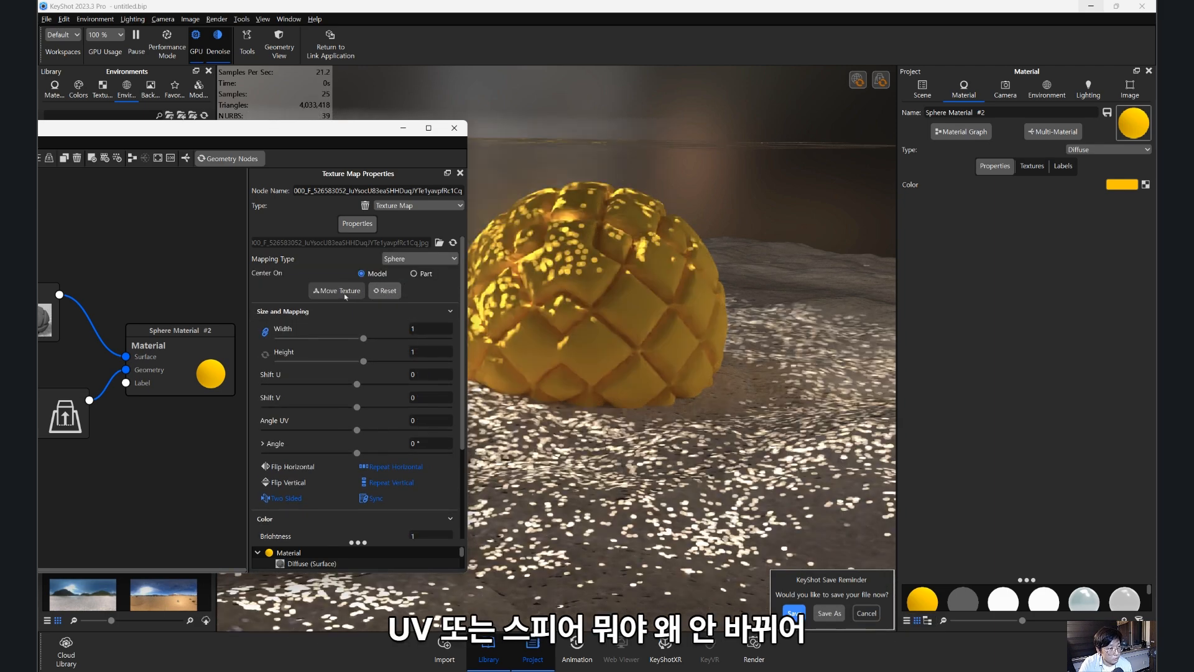
left_click(73, 415)
left_click(298, 350)
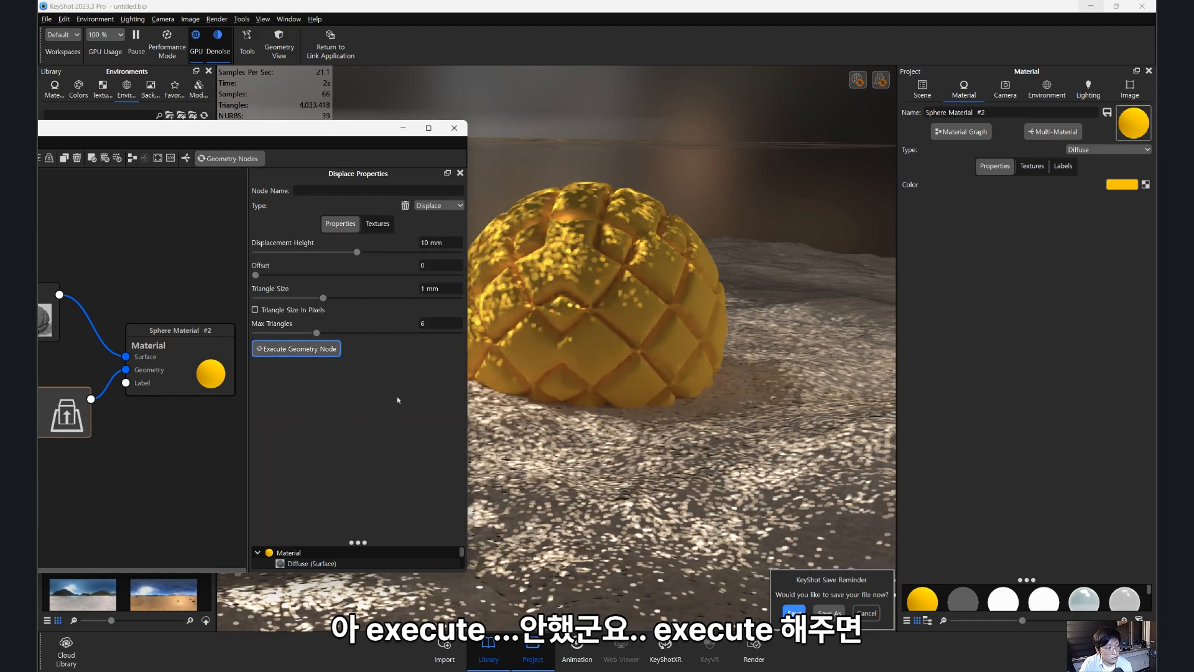
left_click_drag(388, 130, 230, 171)
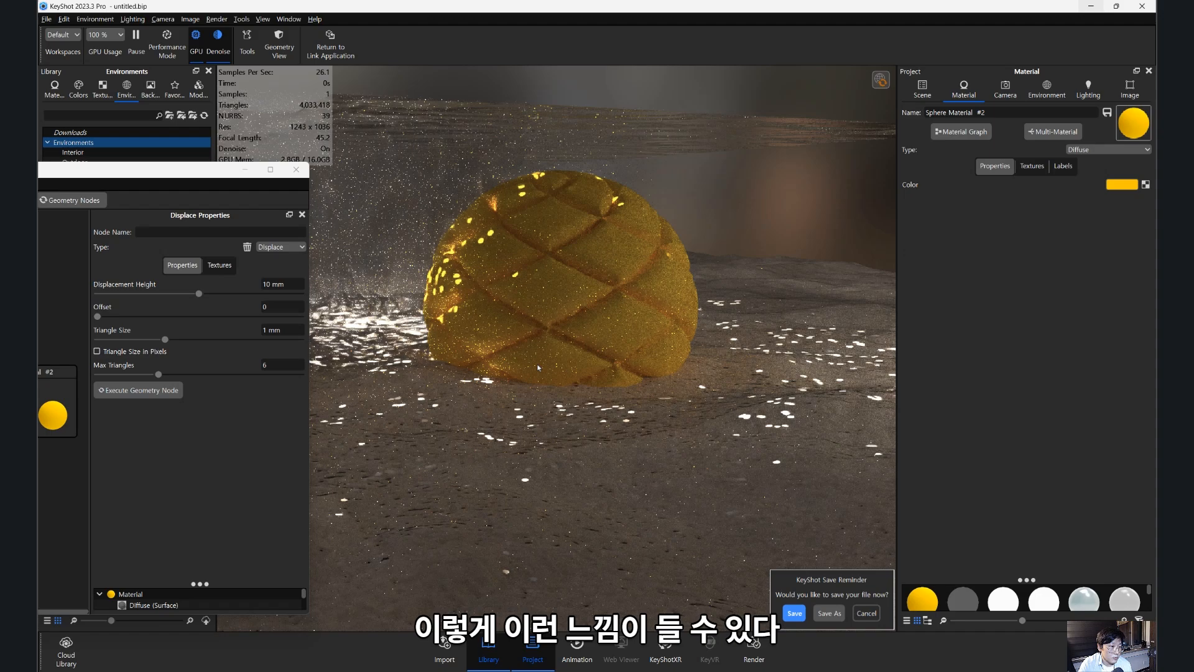
middle_click_drag(538, 368, 620, 391)
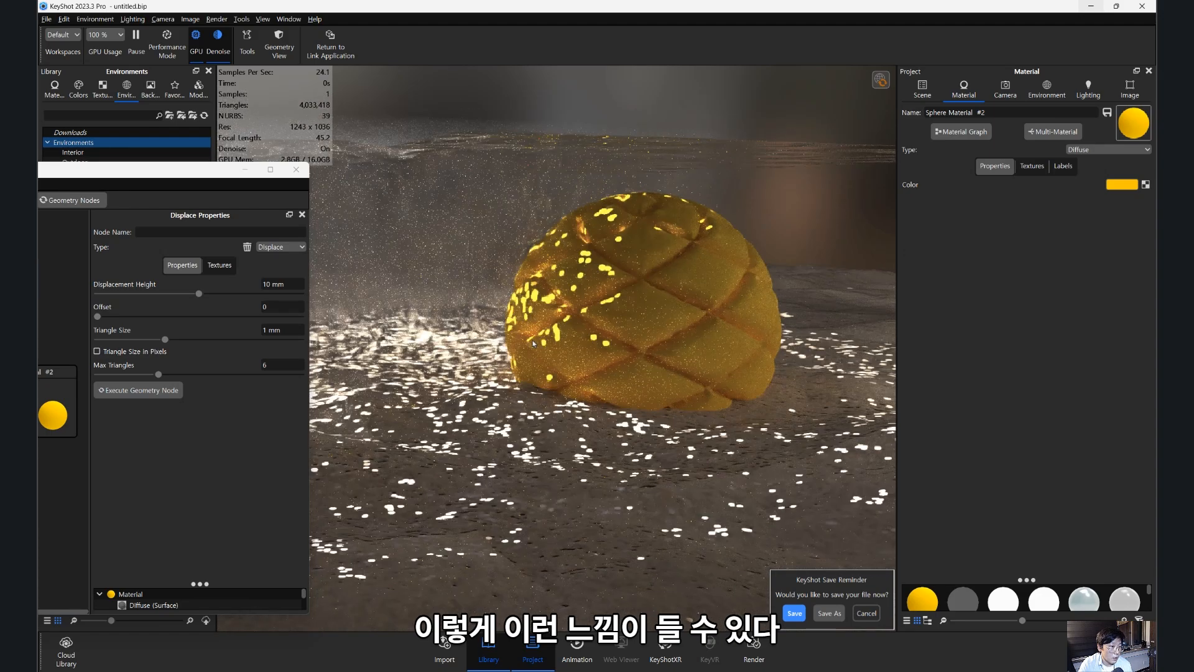
scroll(621, 391, "up", 4)
left_click_drag(535, 298, 511, 381)
scroll(510, 381, "down", 1)
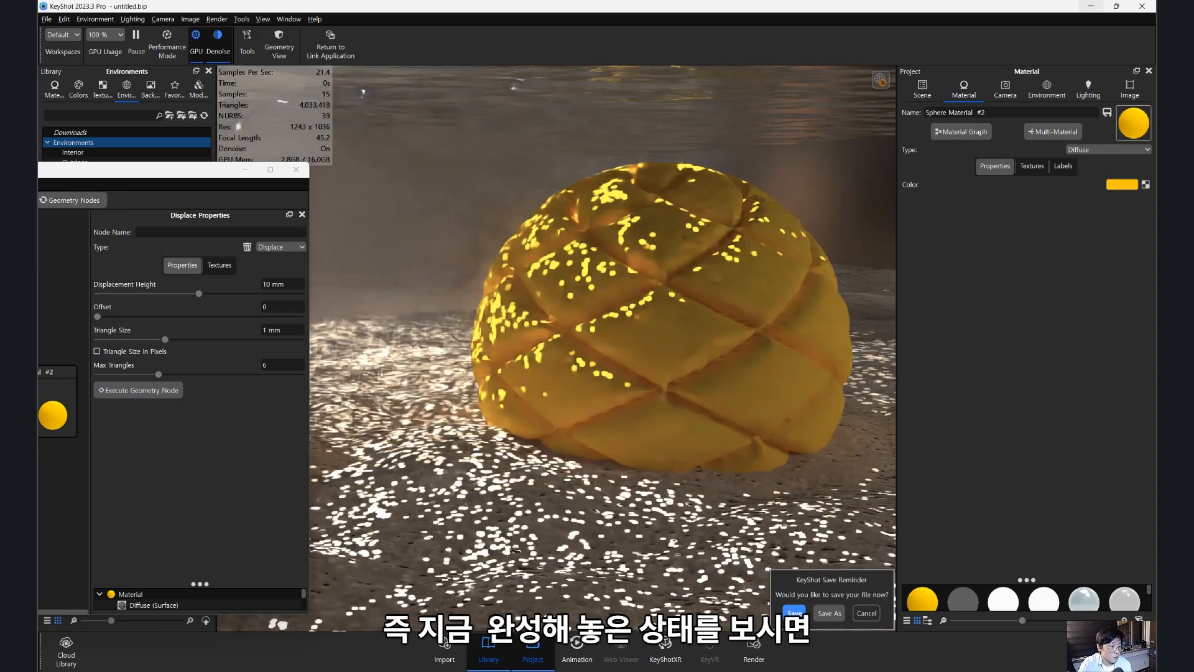
left_click(296, 169)
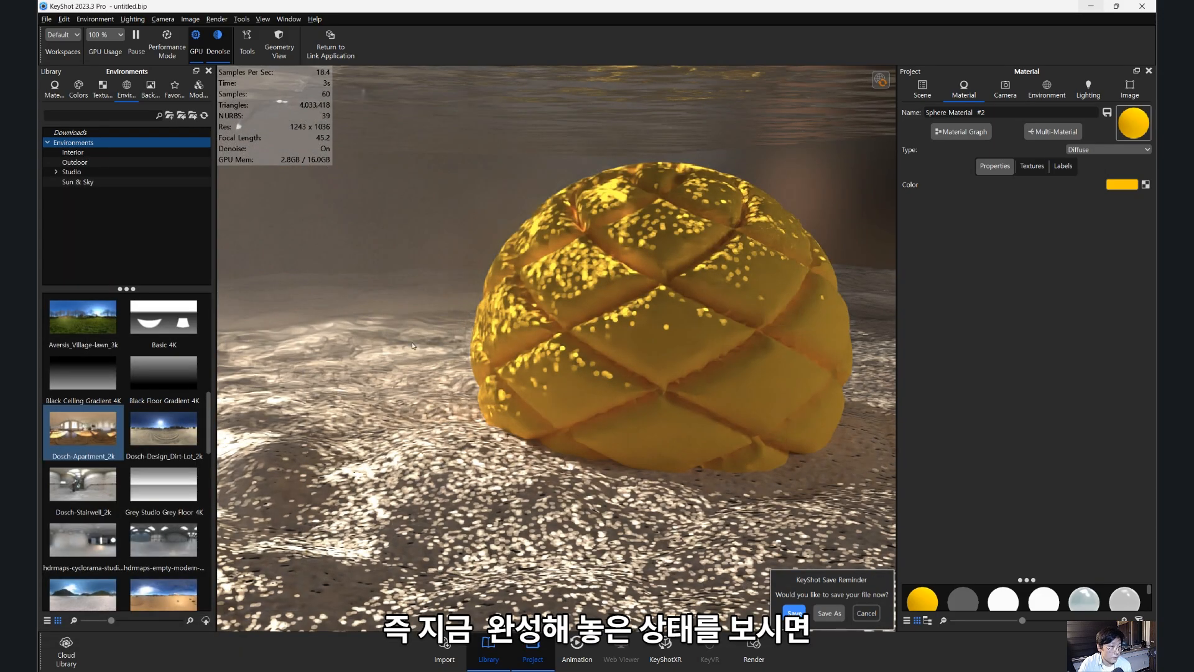
- Examine the layout of the planes, fog cube, ball and area lights in the Geometry View and the rendered scene
left_click(281, 54)
left_click_drag(673, 281, 472, 213)
scroll(486, 323, "down", 10)
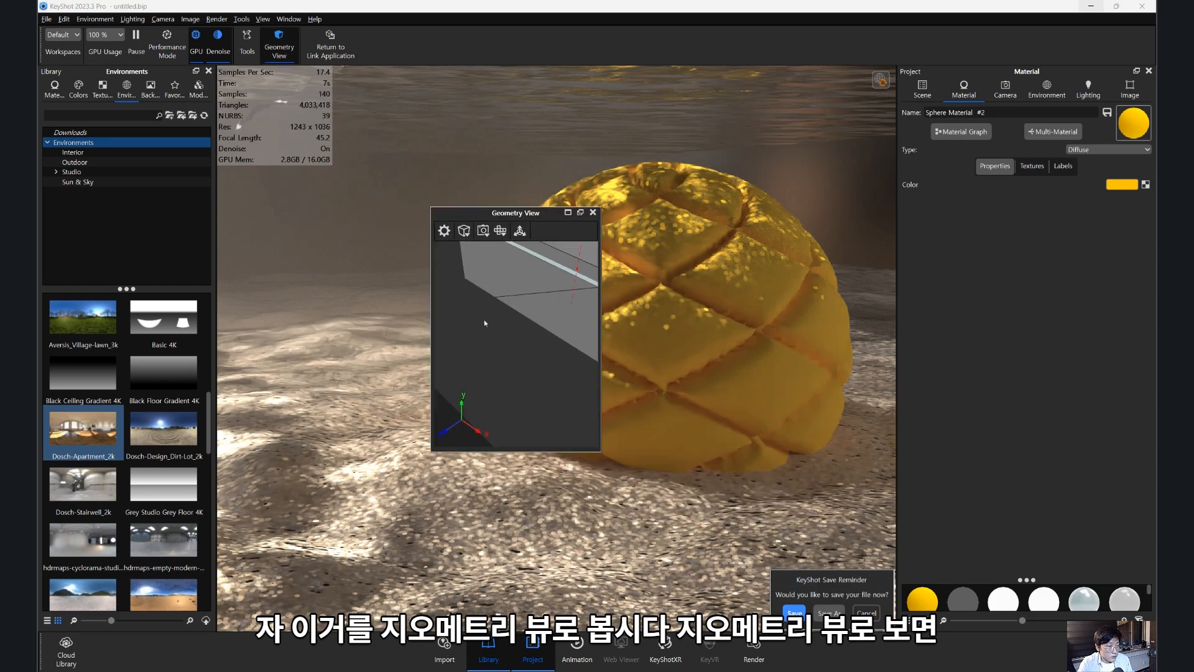
left_click_drag(501, 323, 464, 311)
left_click_drag(602, 454, 785, 613)
left_click_drag(671, 226, 344, 178)
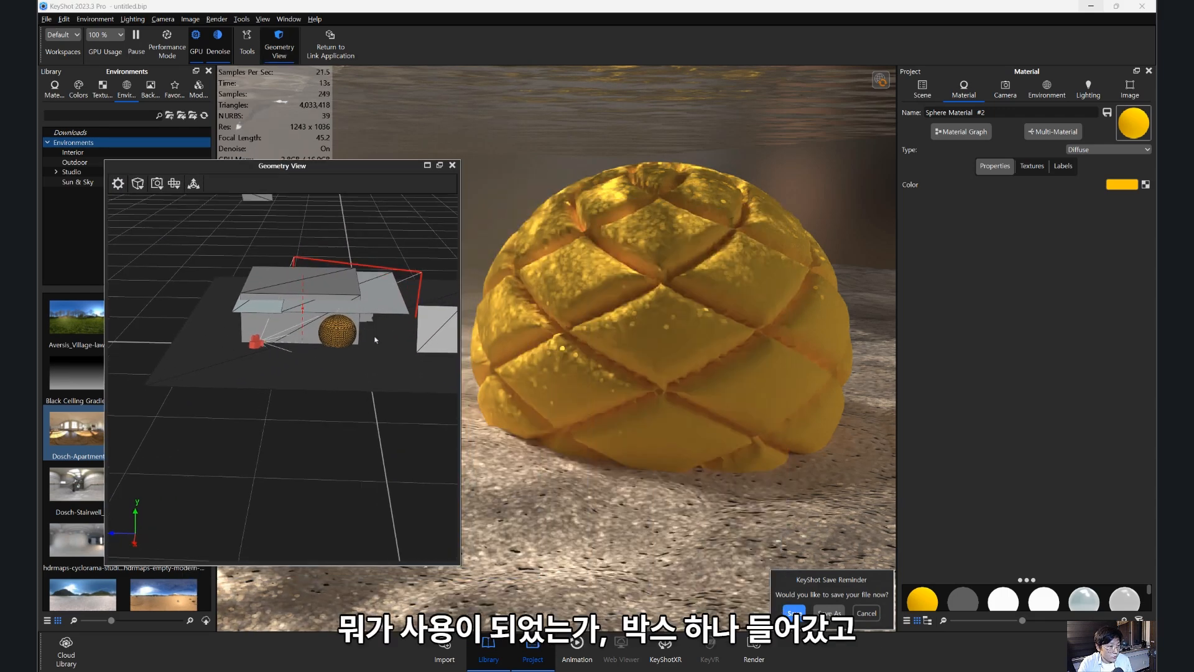
scroll(280, 319, "up", 5)
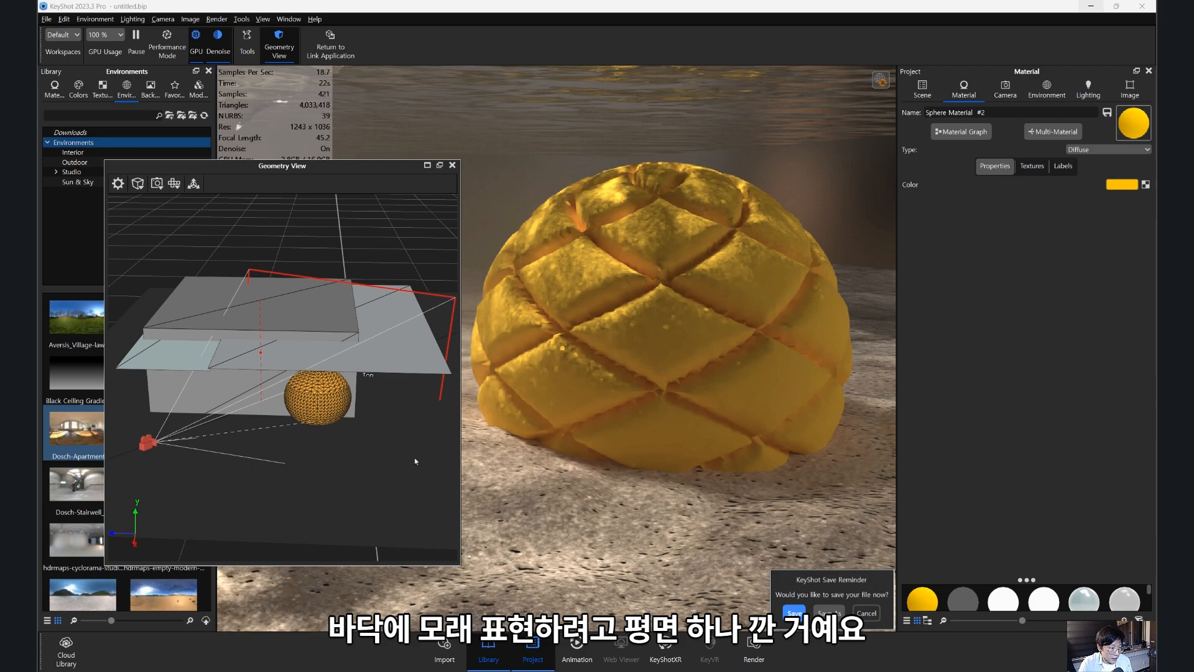
left_click(452, 166)
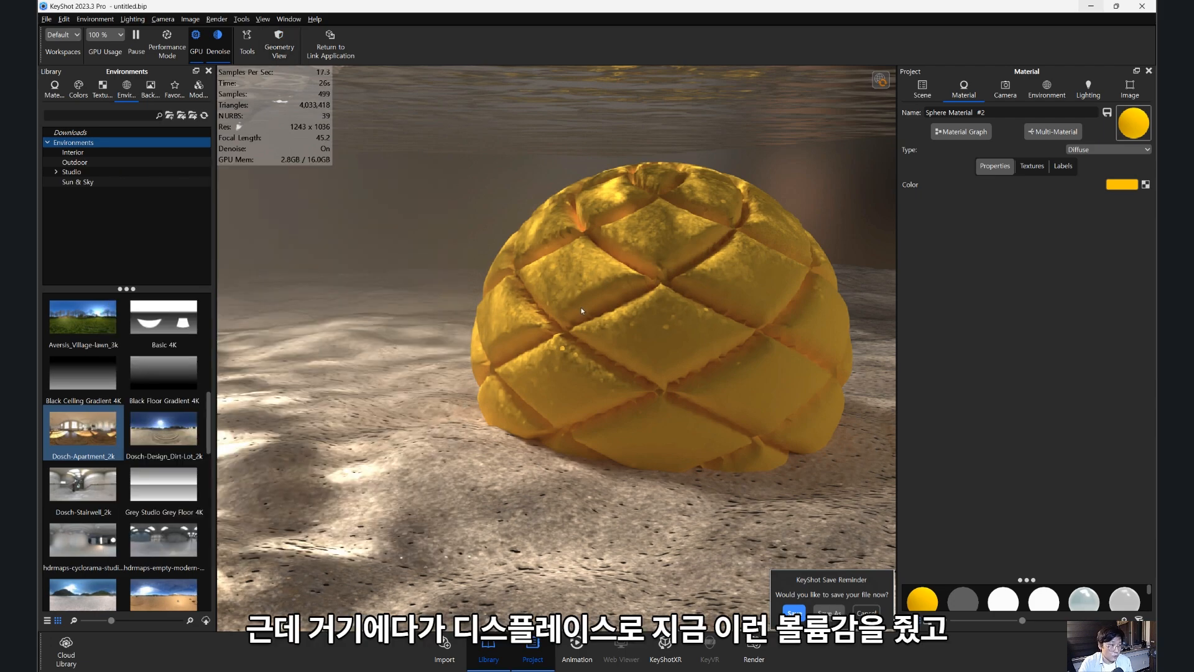
left_click_drag(581, 311, 505, 334)
scroll(540, 351, "down", 5)
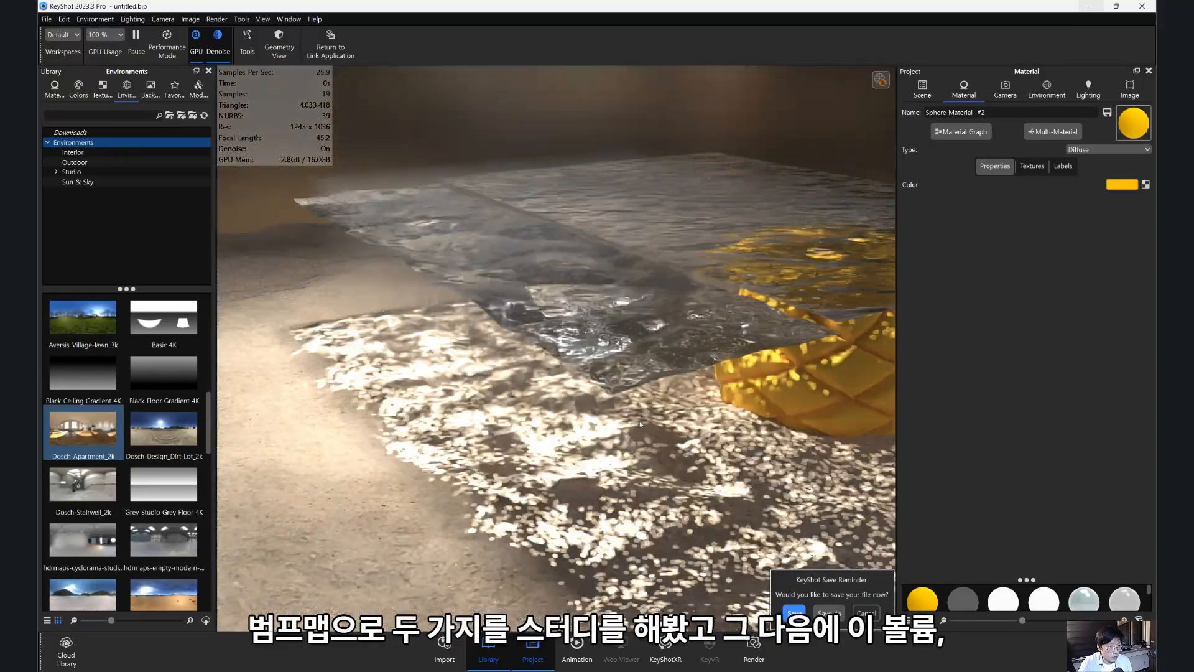
left_click_drag(641, 425, 537, 285)
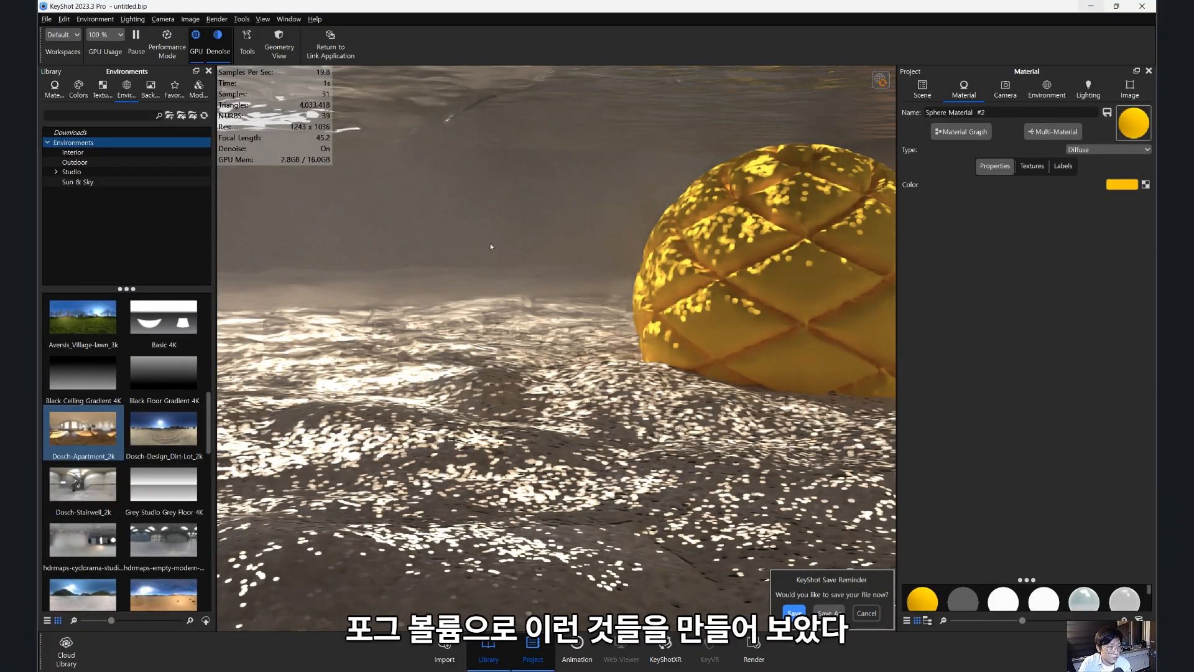
- Switch to File Explorer and open the source folder inside the veiltail-goldfish folder
key("alt+Tab")
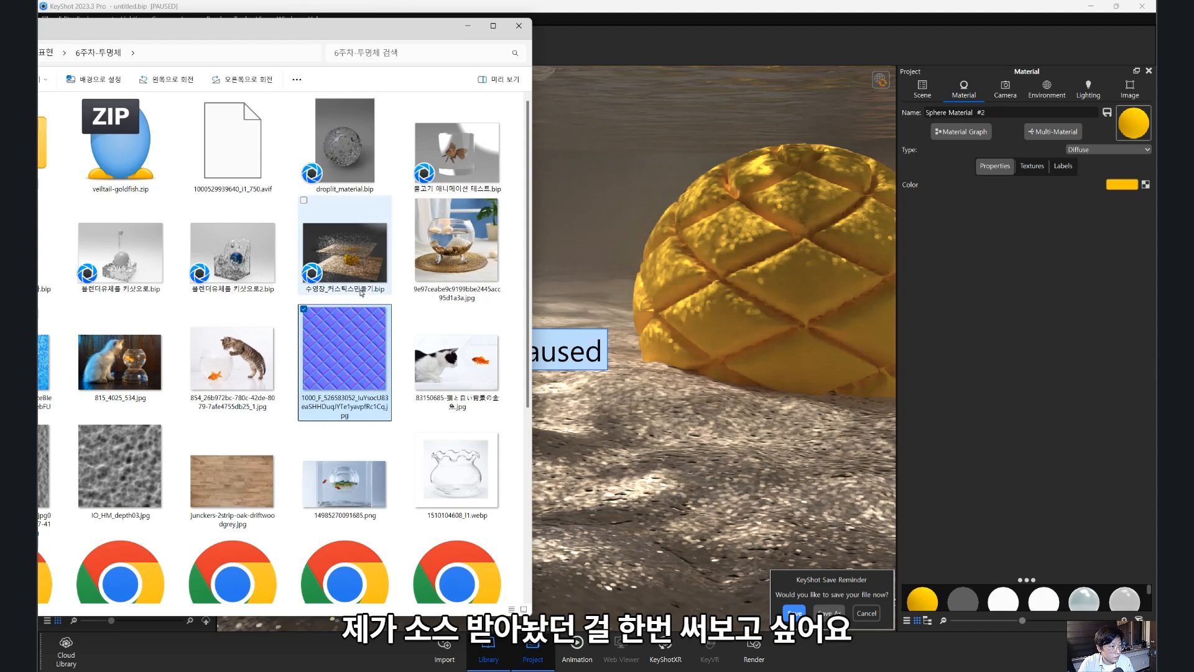
left_click_drag(308, 36, 603, 51)
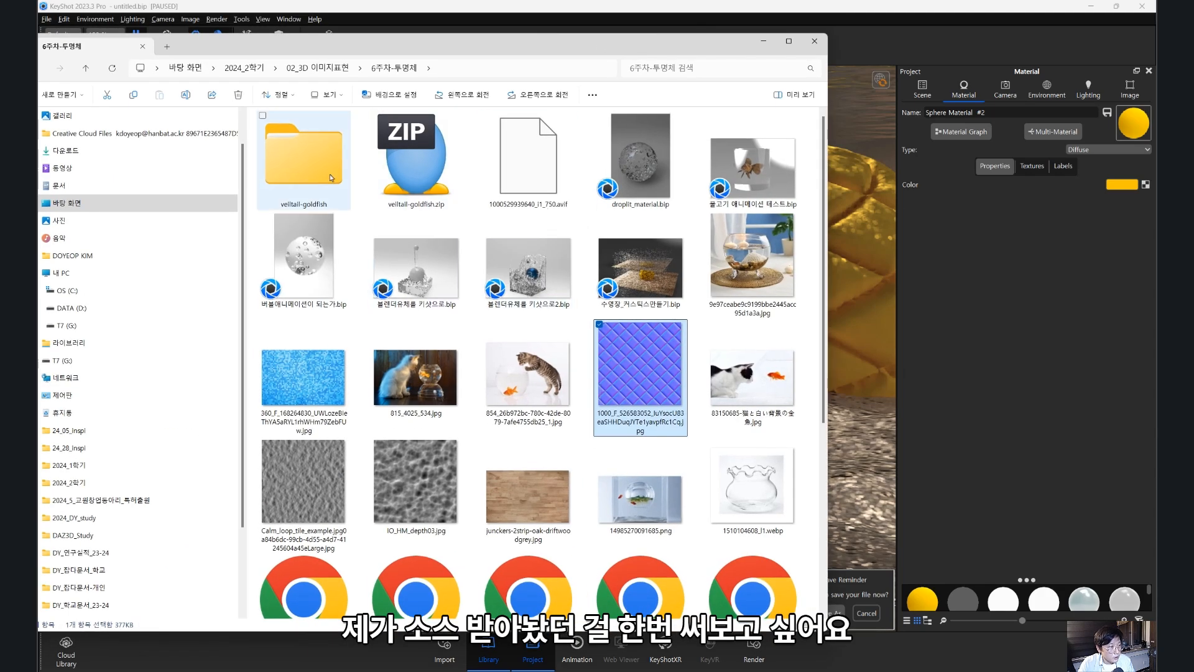
double_click(303, 156)
scroll(349, 202, "up", 5, "ctrl")
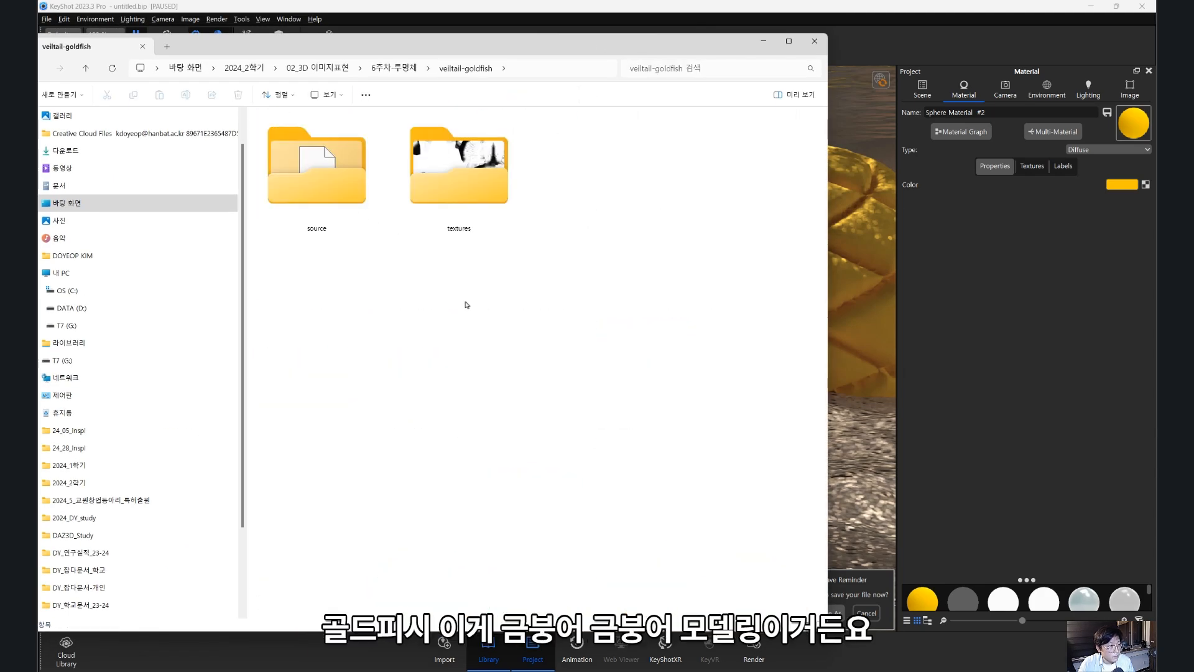
left_click(477, 205)
left_click(324, 194)
double_click(342, 196)
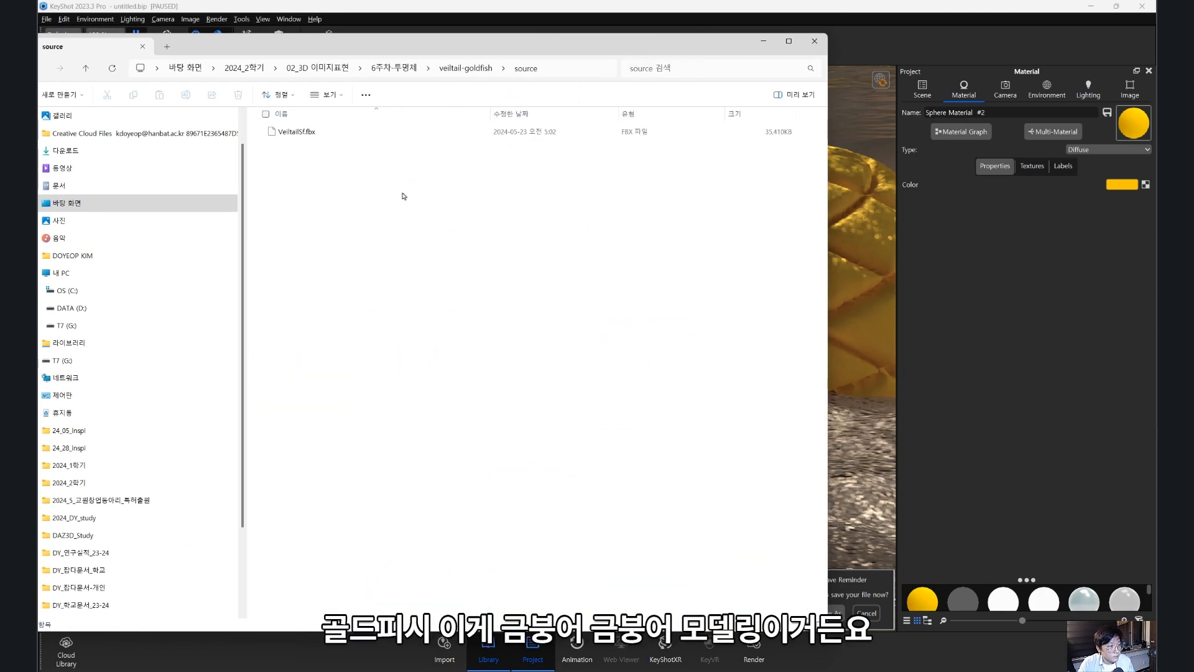
- Import the VeiltailSf.fbx goldfish model into the KeyShot scene
left_click_drag(414, 47, 744, 99)
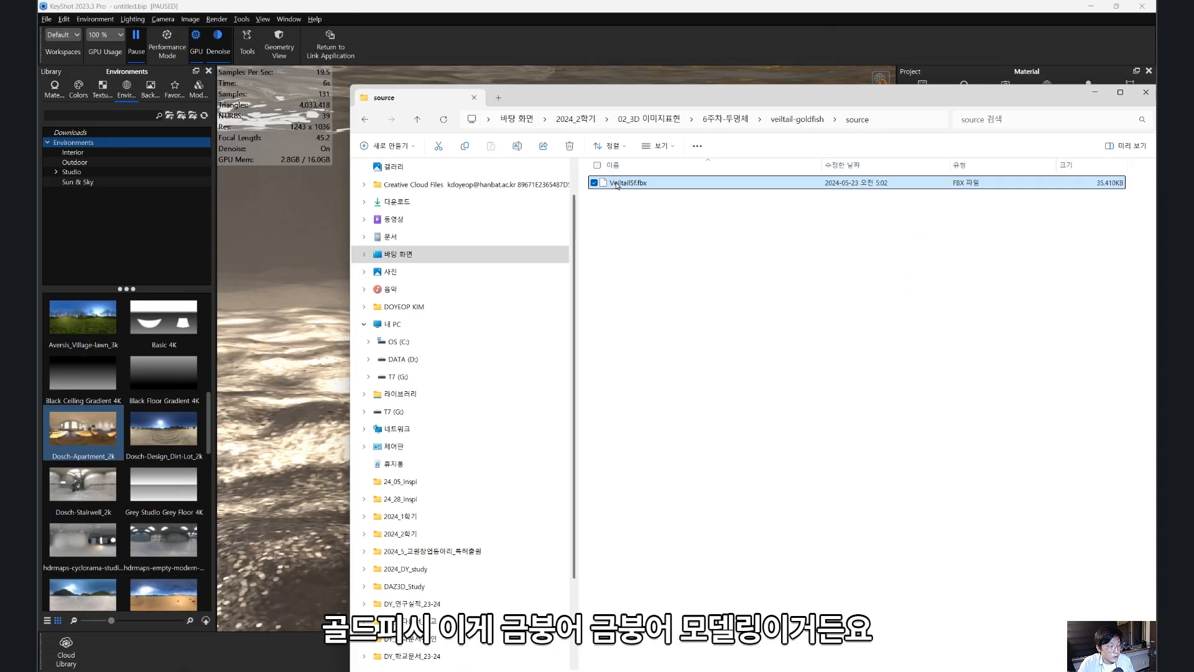
left_click_drag(617, 185, 303, 263)
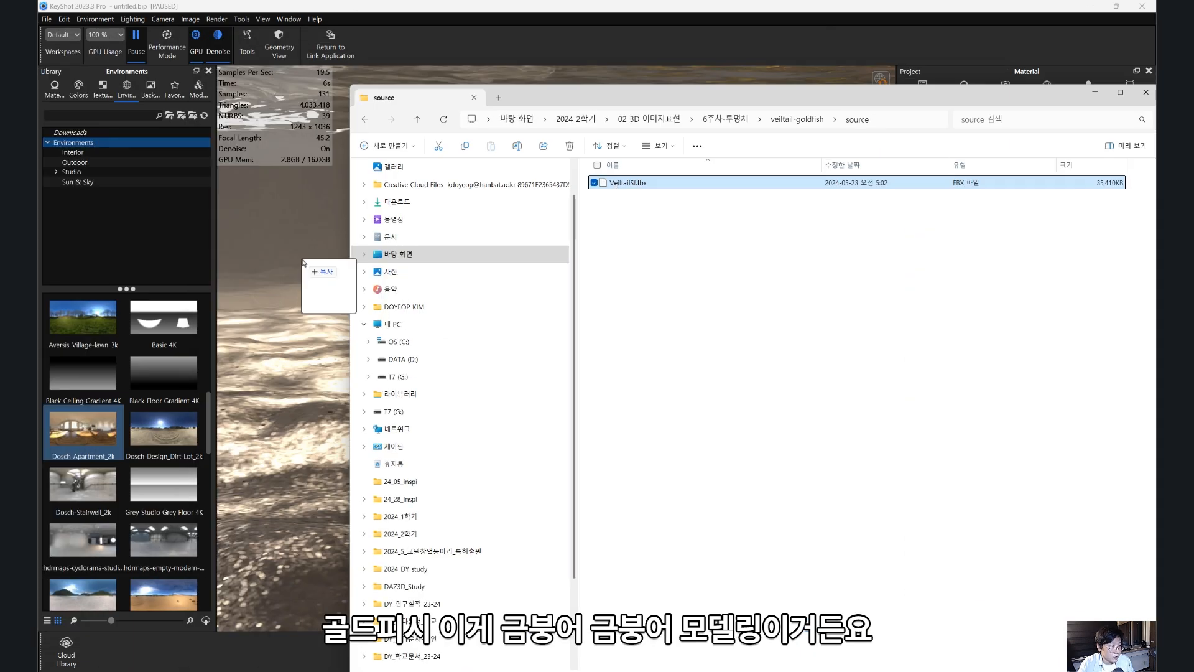
left_click_drag(304, 263, 304, 263)
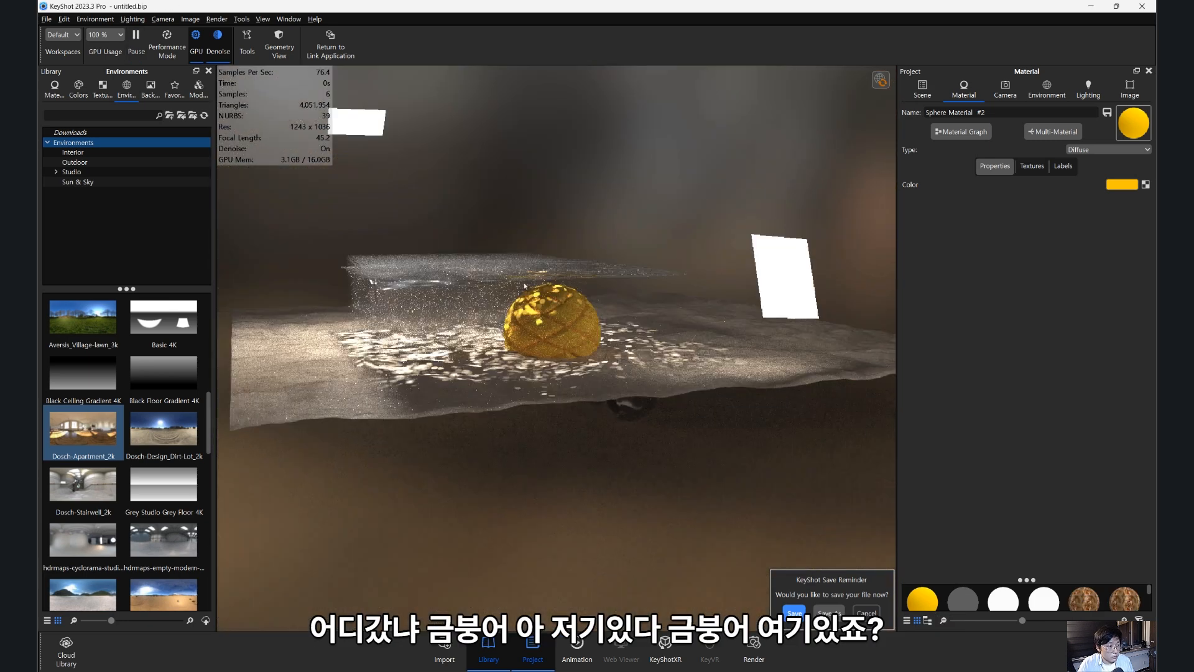
- Move the VeiltailSf model above the sand to about X 21.1, Y 76.2, Z 71.7 and rotate it about 97.6° around Y
left_click_drag(525, 285, 597, 349)
left_click(923, 91)
left_click(974, 359)
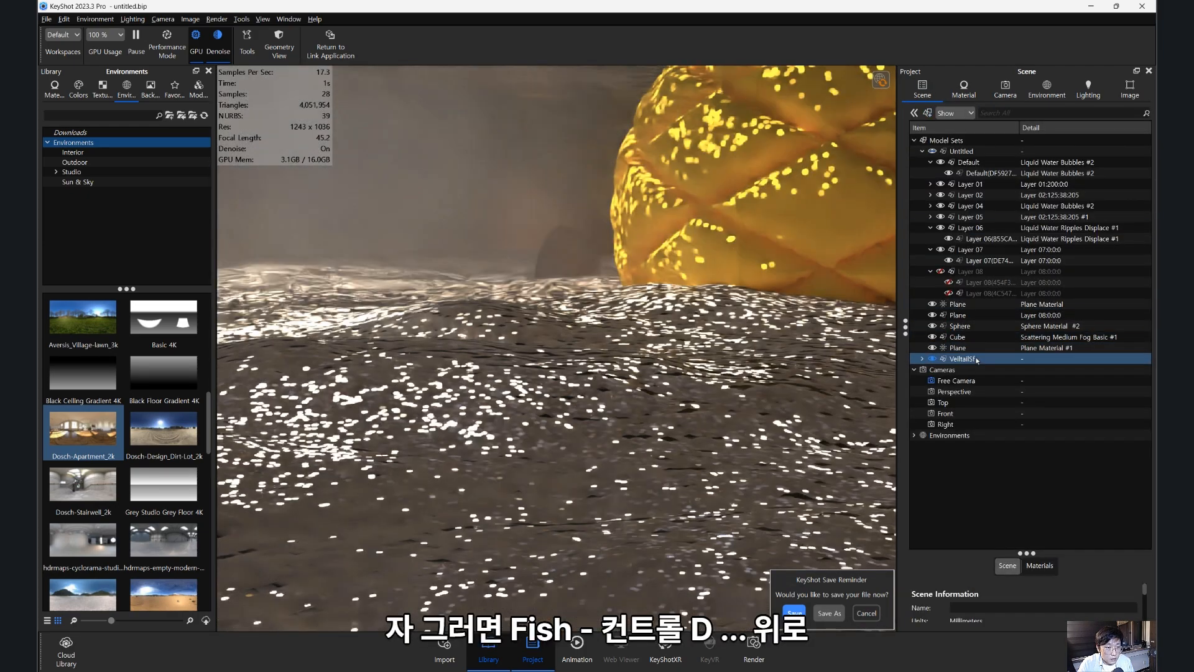
key("ctrl+d")
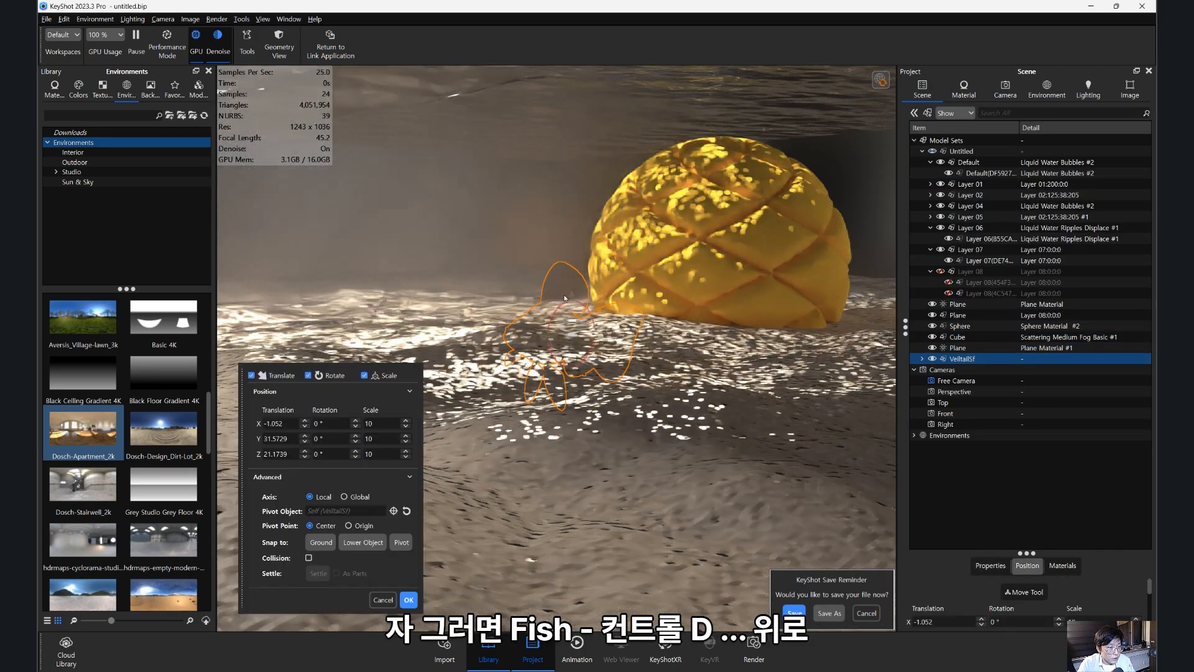
left_click_drag(564, 298, 471, 246)
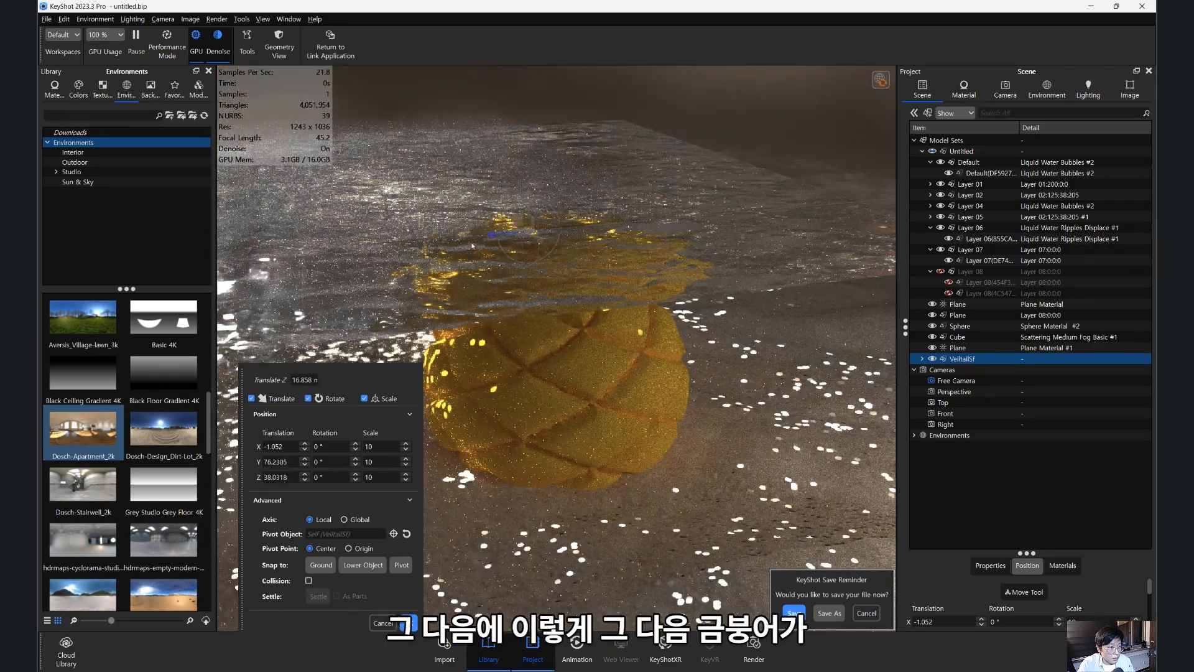
left_click_drag(353, 265, 455, 248)
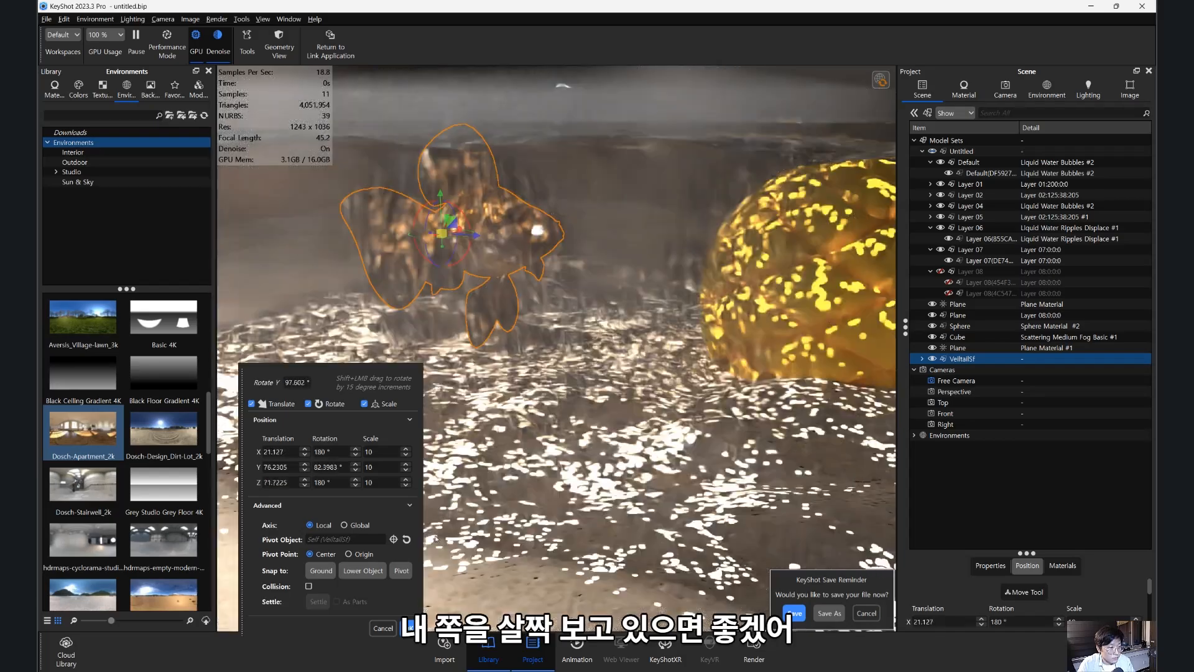
key("Return")
- Hide the Cube that carries the Scattering Medium fog material so the goldfish's parts can be selected
scroll(601, 402, "up", 5)
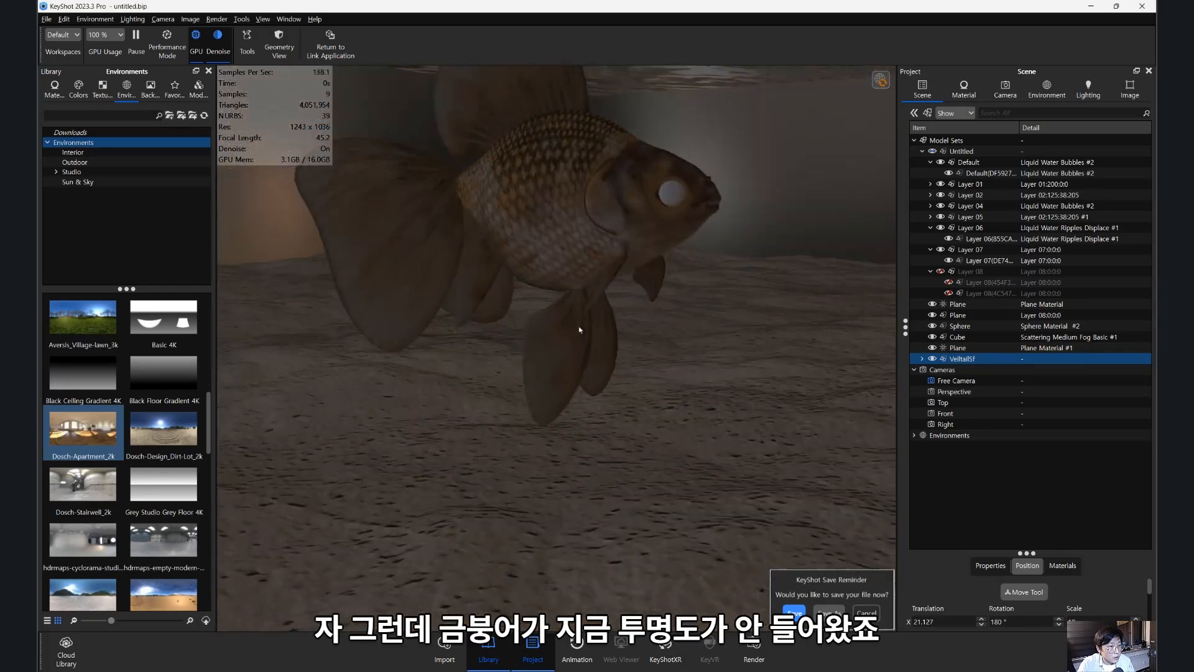
left_click(582, 377)
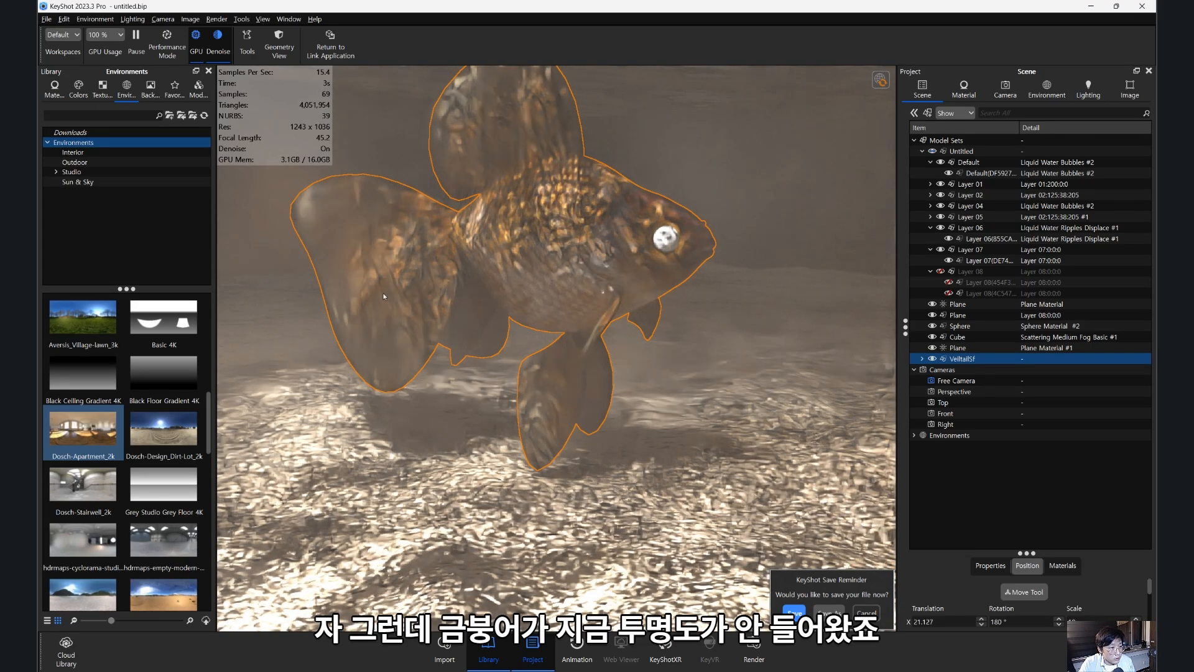
double_click(527, 291)
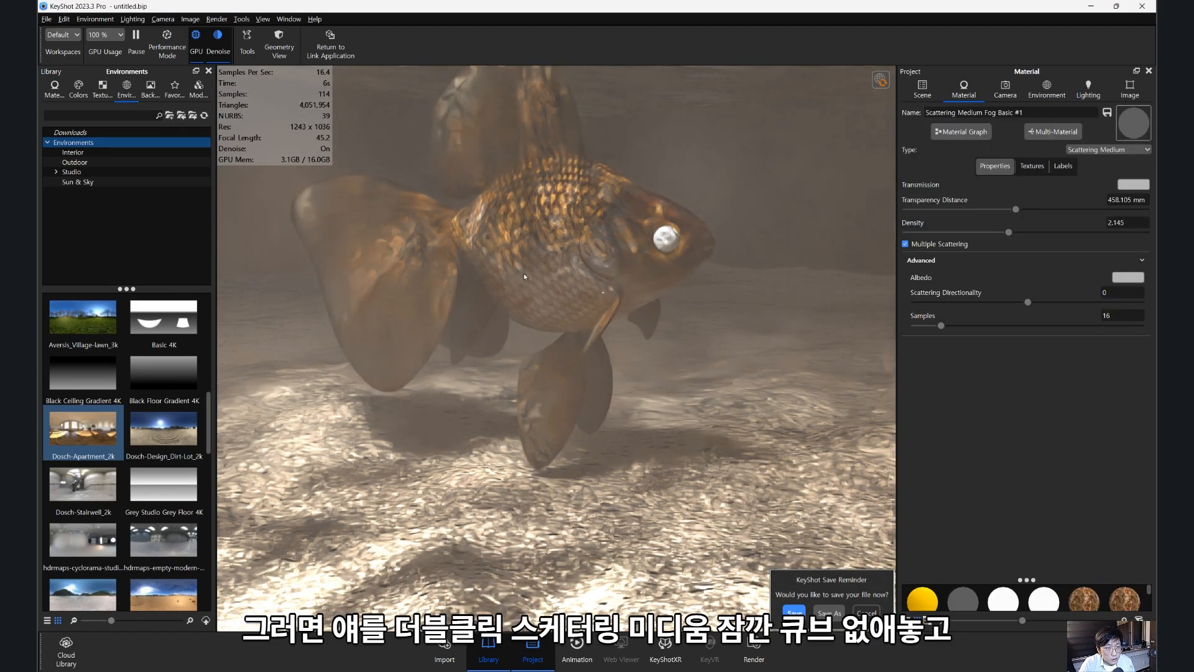
left_click(922, 89)
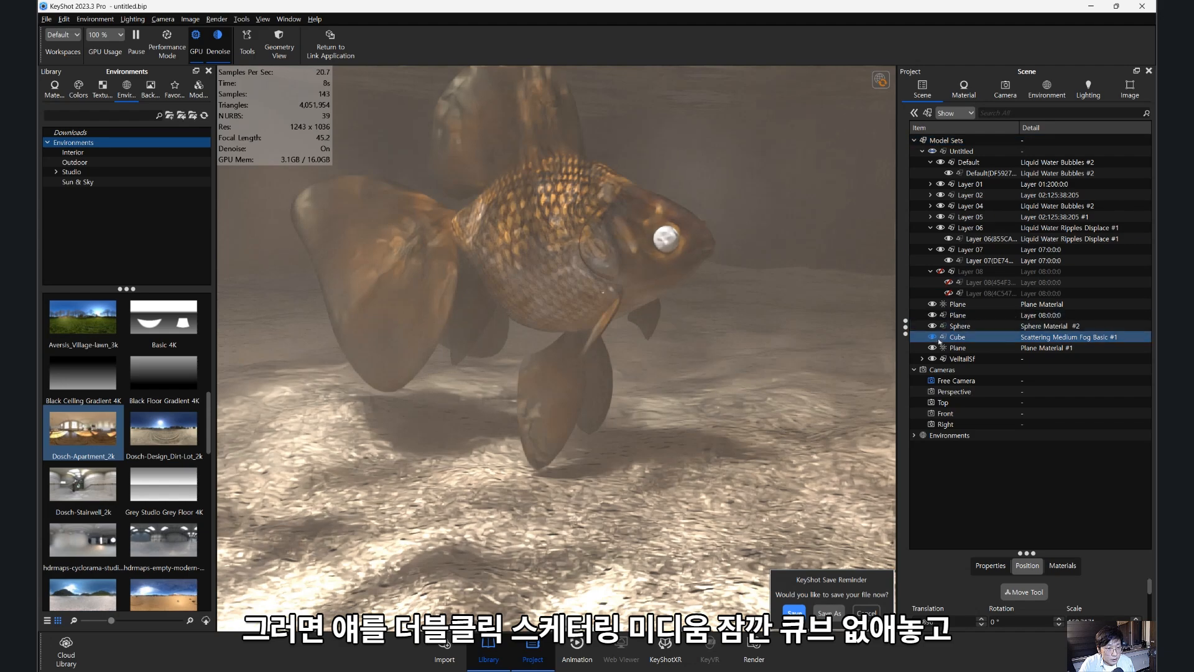
left_click(932, 337)
- Open the textures of the tail fin's M_VeiltailFins material and check its opacity map slot
double_click(388, 270)
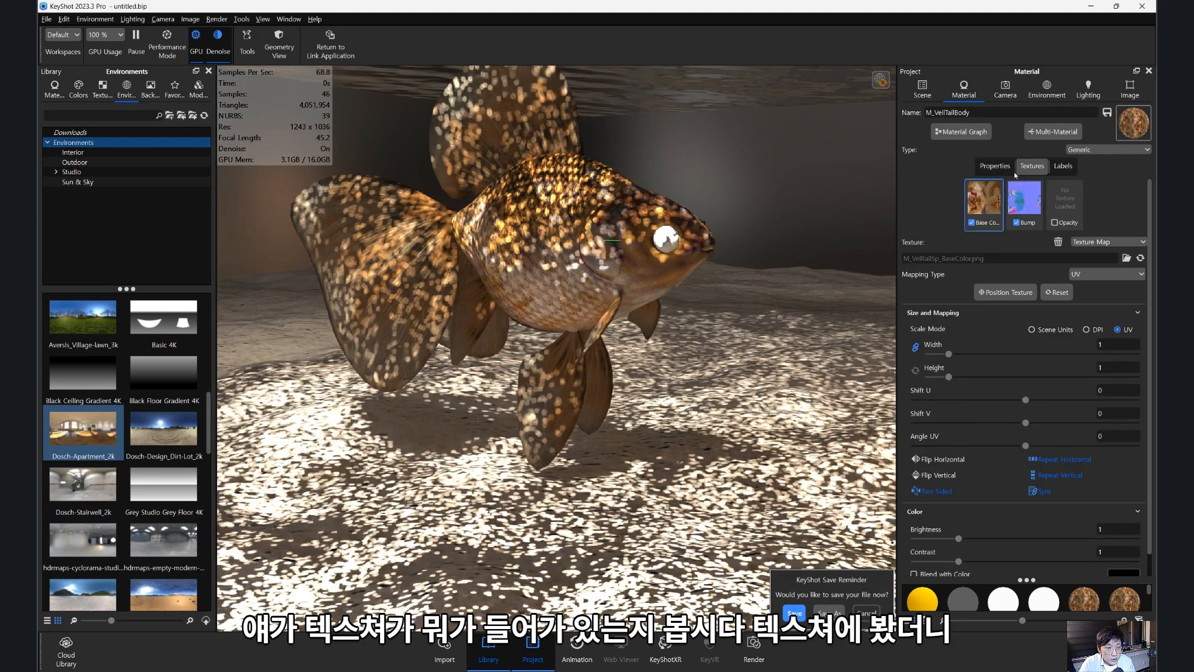
left_click(996, 166)
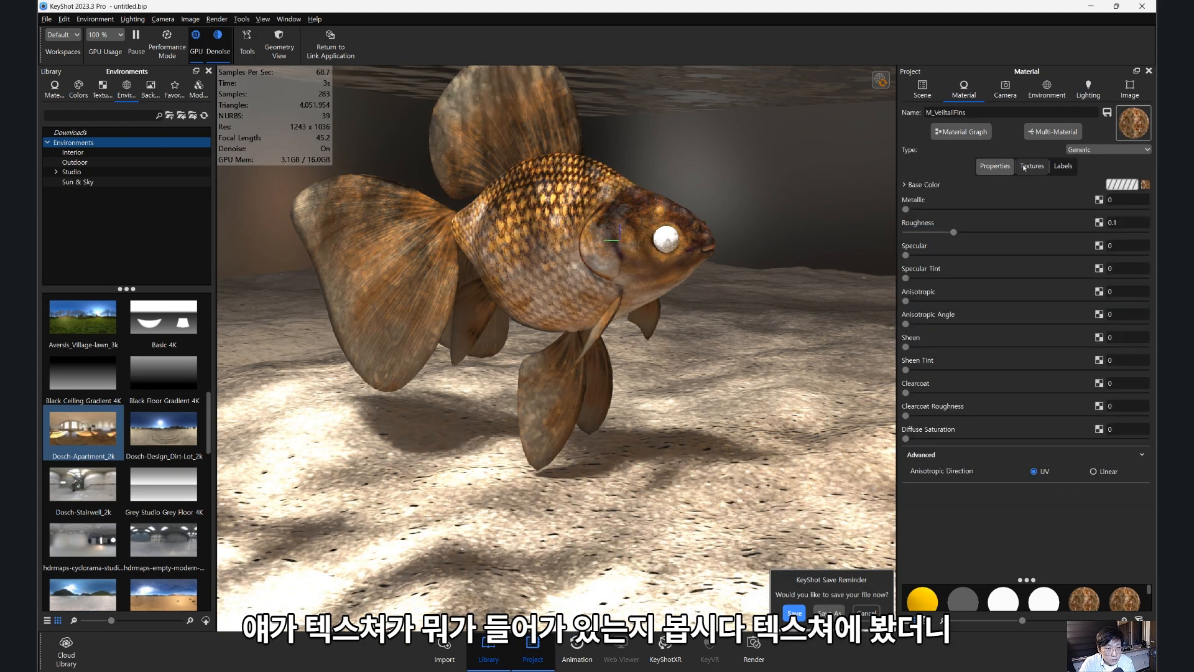
left_click(1031, 166)
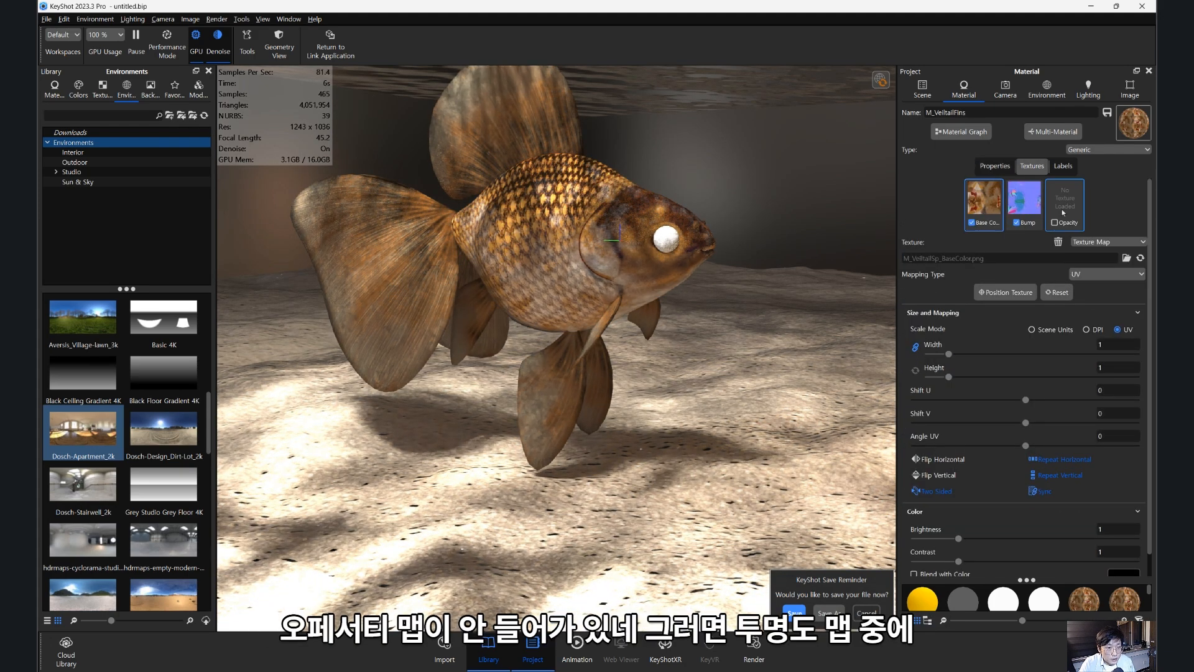
- Switch to File Explorer, open the textures folder inside veiltail-goldfish and select M_VeiltailSp_Alpha.png
key("alt+Tab")
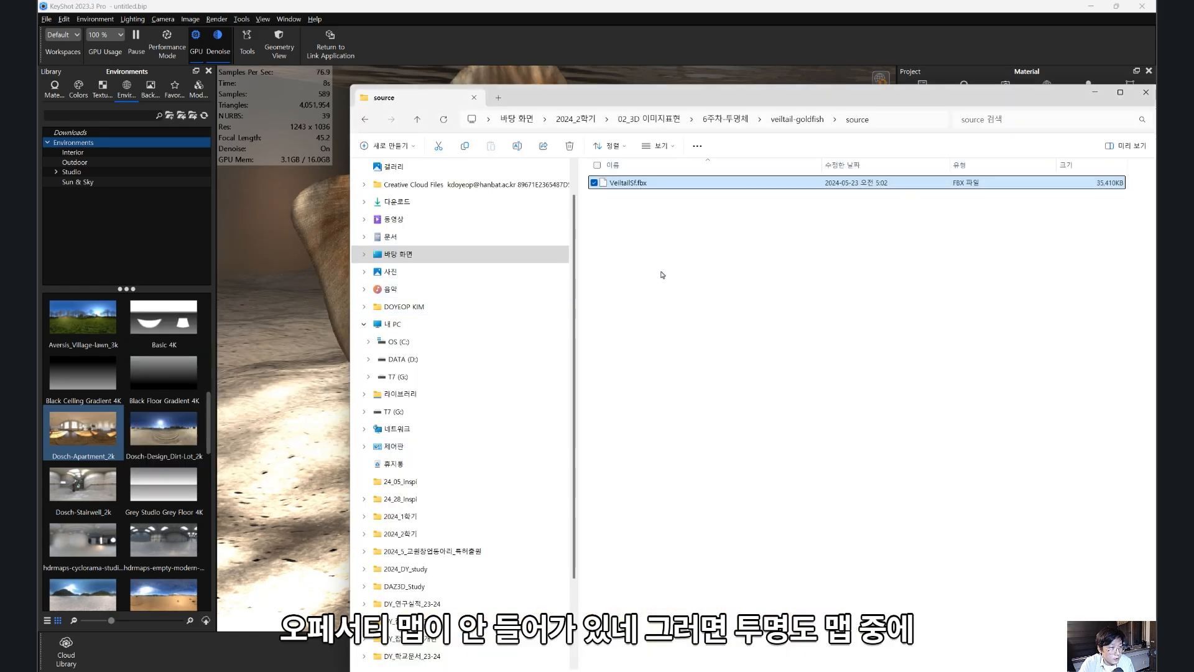
key("alt+Up")
double_click(790, 224)
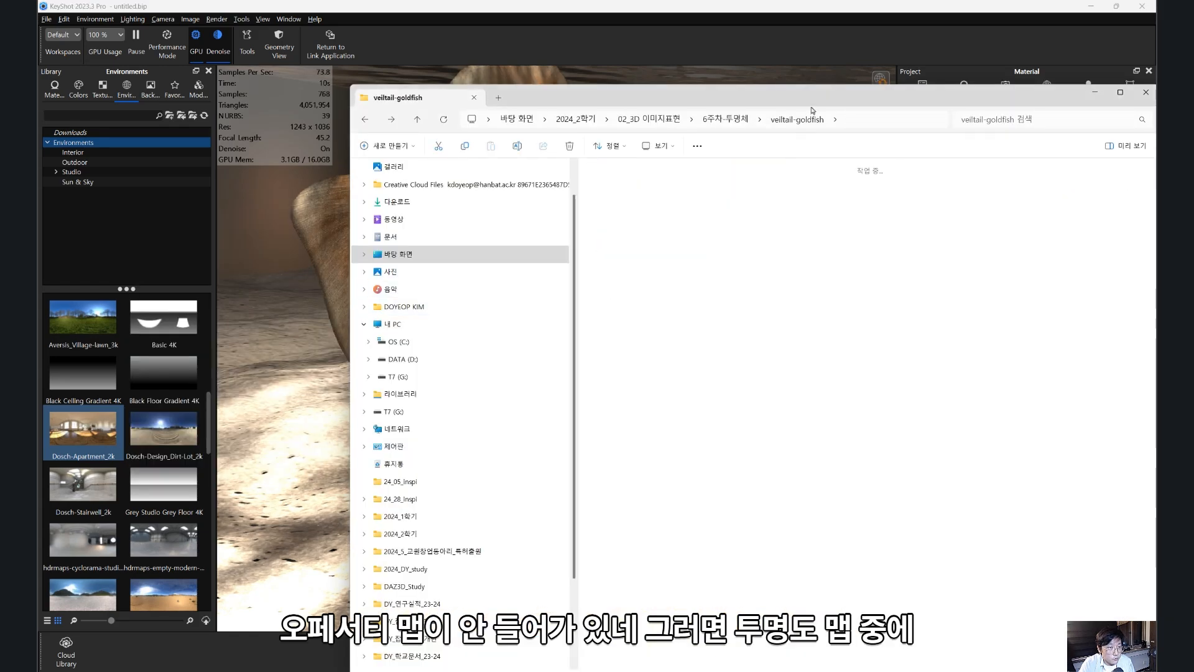
left_click_drag(815, 99, 601, 117)
left_click(491, 272)
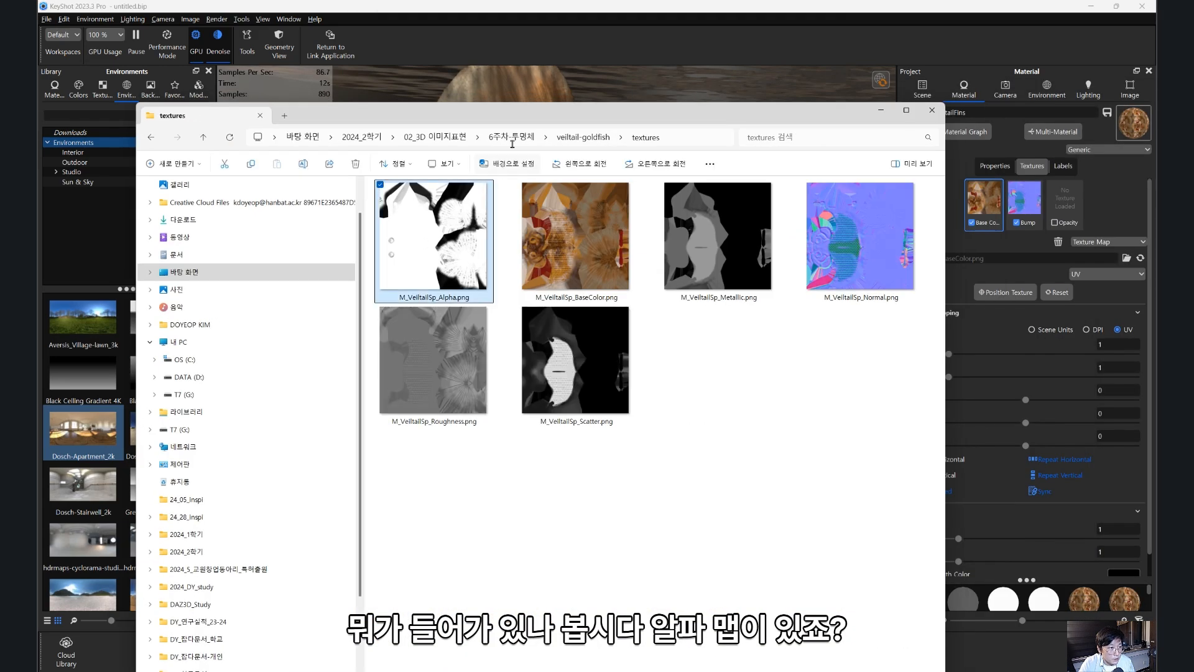
- Load M_VeiltailSp_Alpha.png as the opacity map of the M_VeiltailFins material in KeyShot
left_click_drag(516, 117, 491, 353)
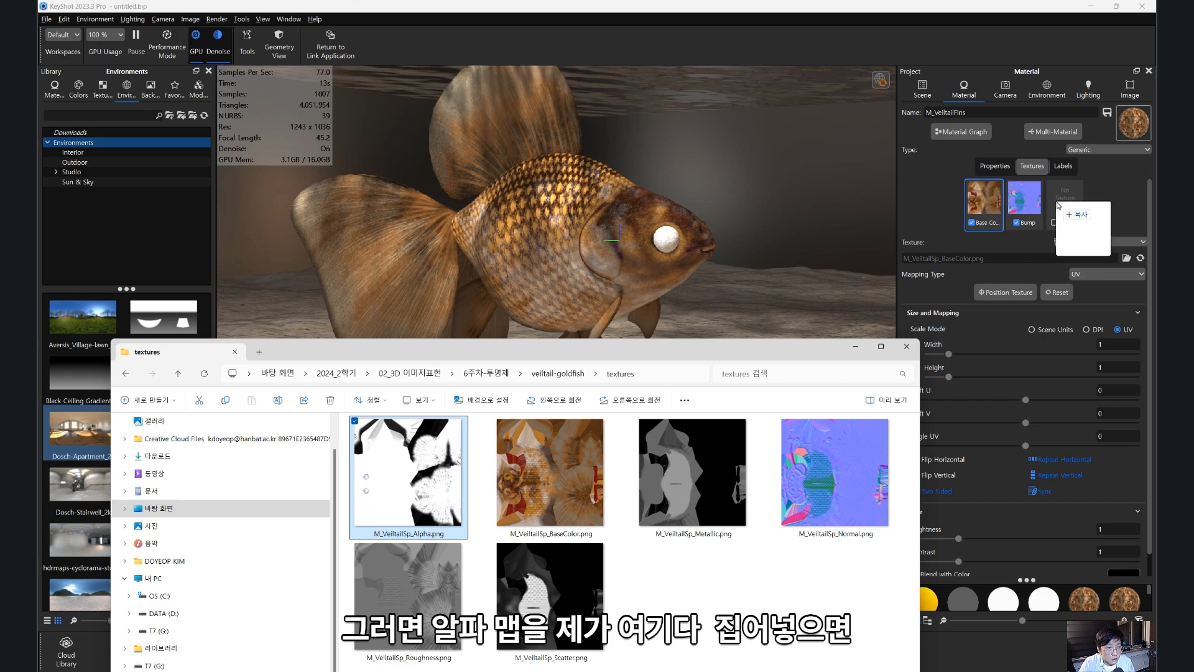
left_click_drag(1058, 205, 1064, 199)
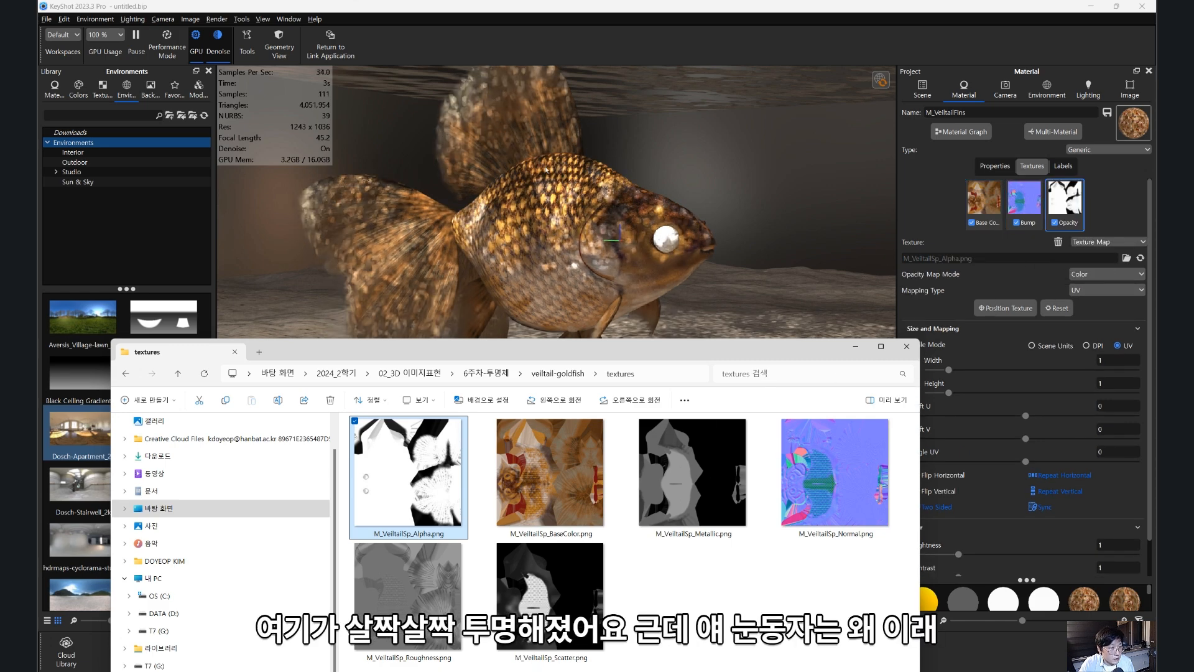
left_click(856, 346)
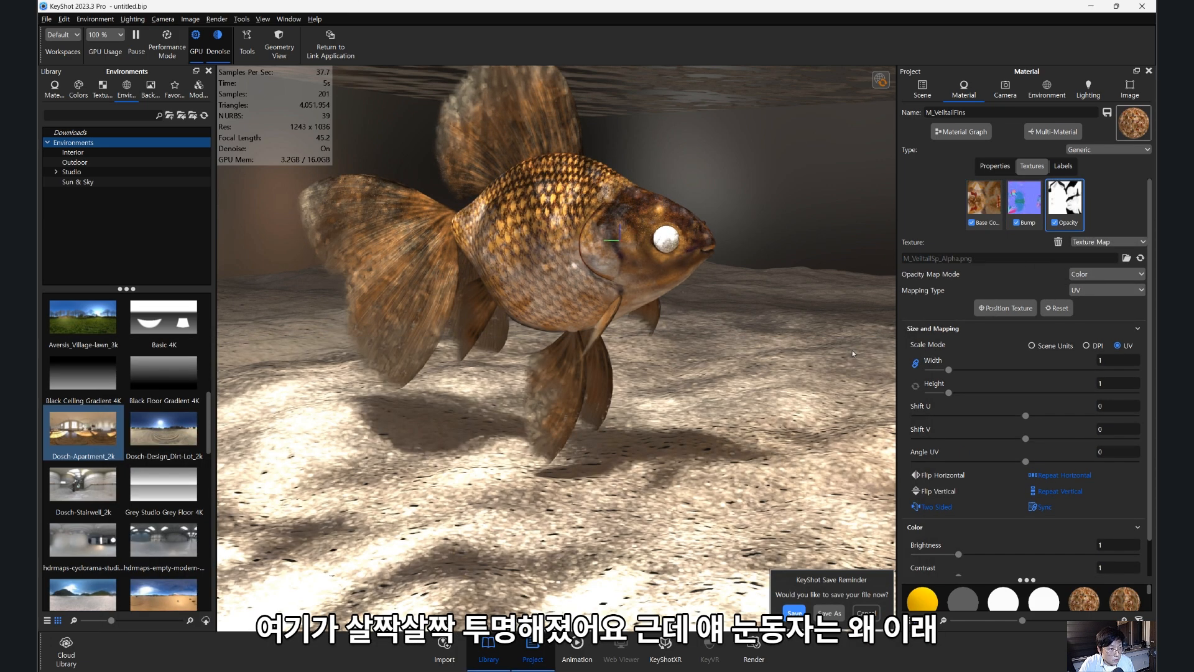
- Open the base color of the goldfish's eye material and switch to Chrome to search Google Images for 금붕어 눈
double_click(665, 246)
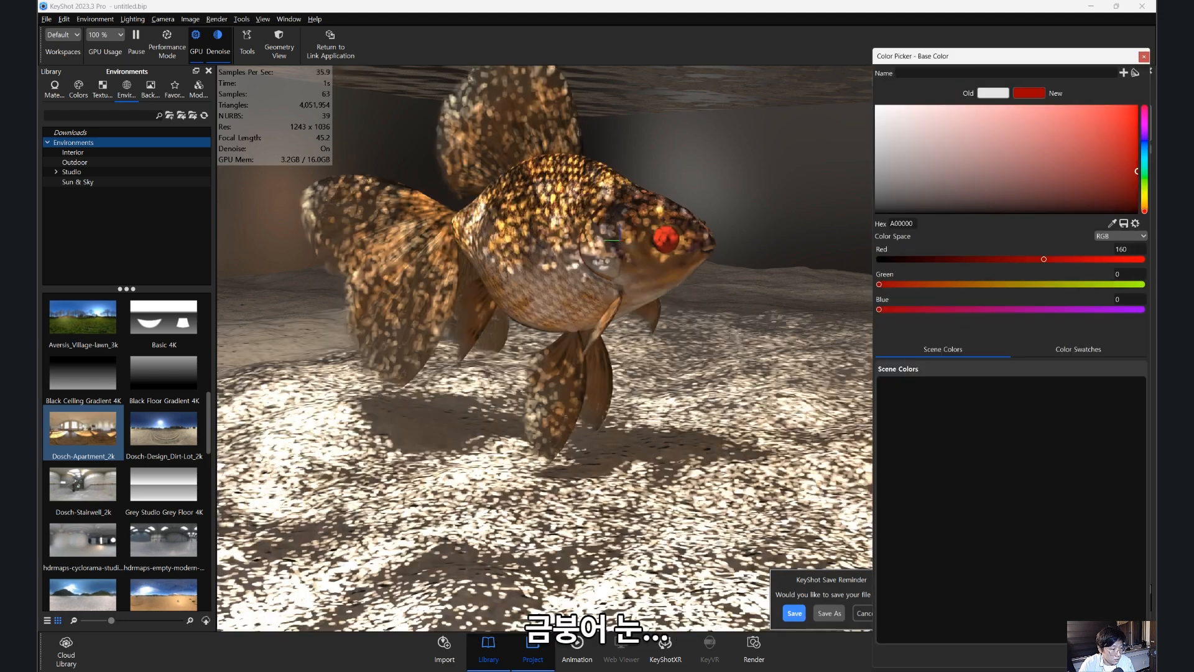
key("alt+Tab")
left_click(292, 76)
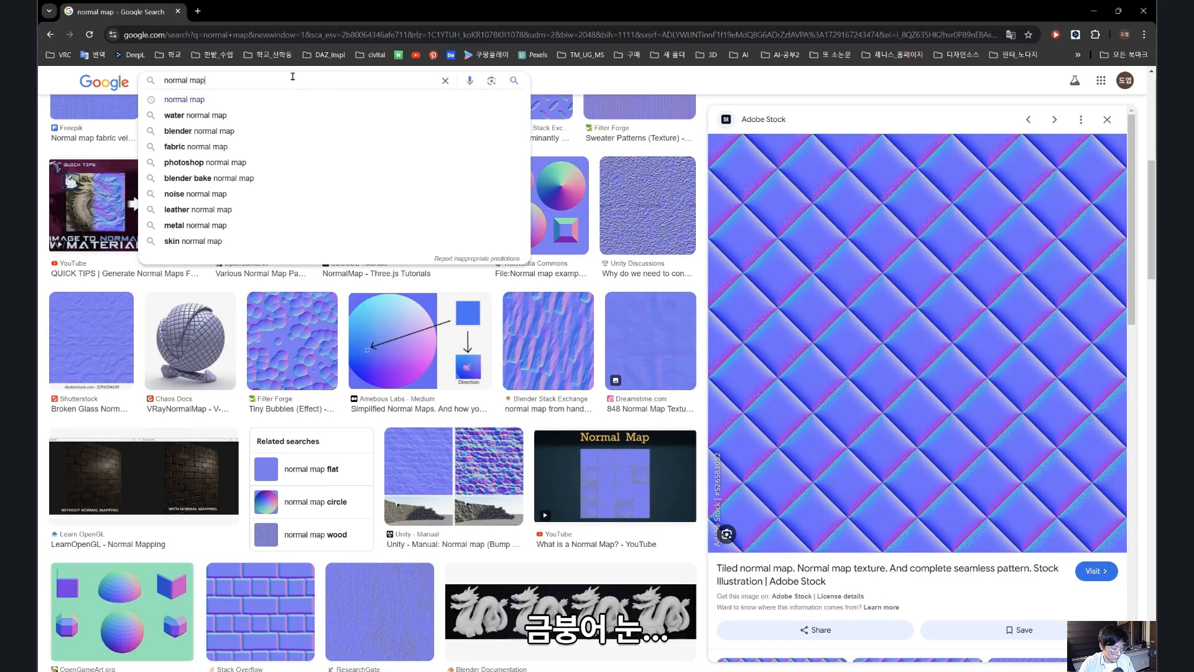
type("rm")
key("BackSpace")
key("BackSpace")
type("금붕어 눈")
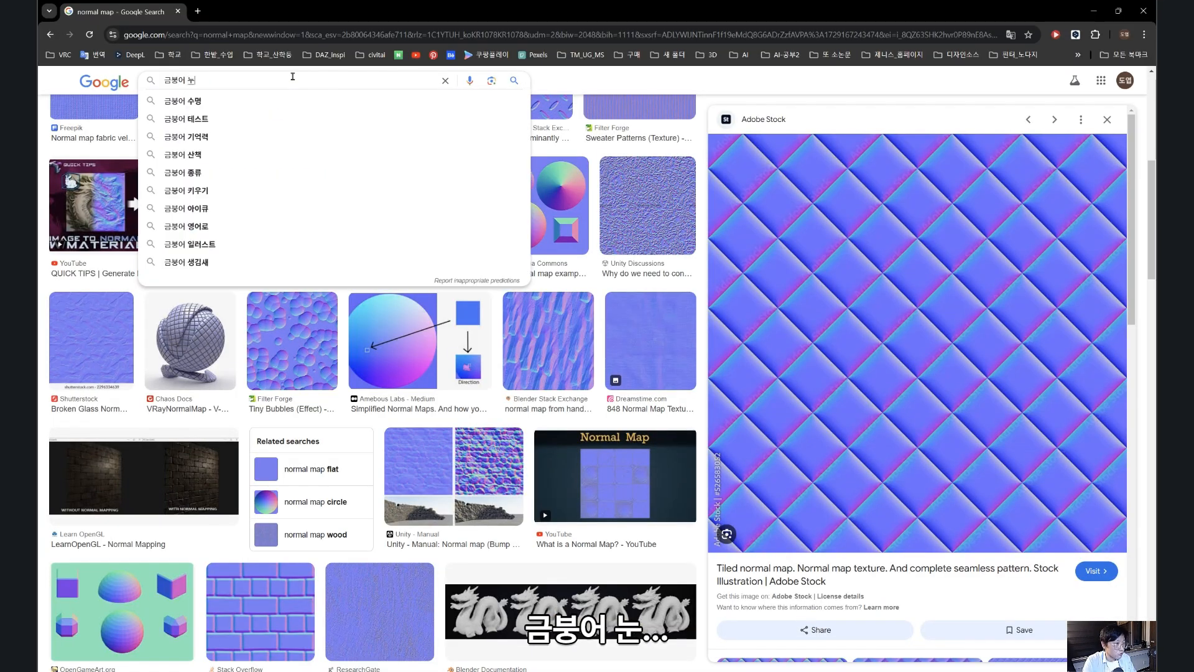
key("Return")
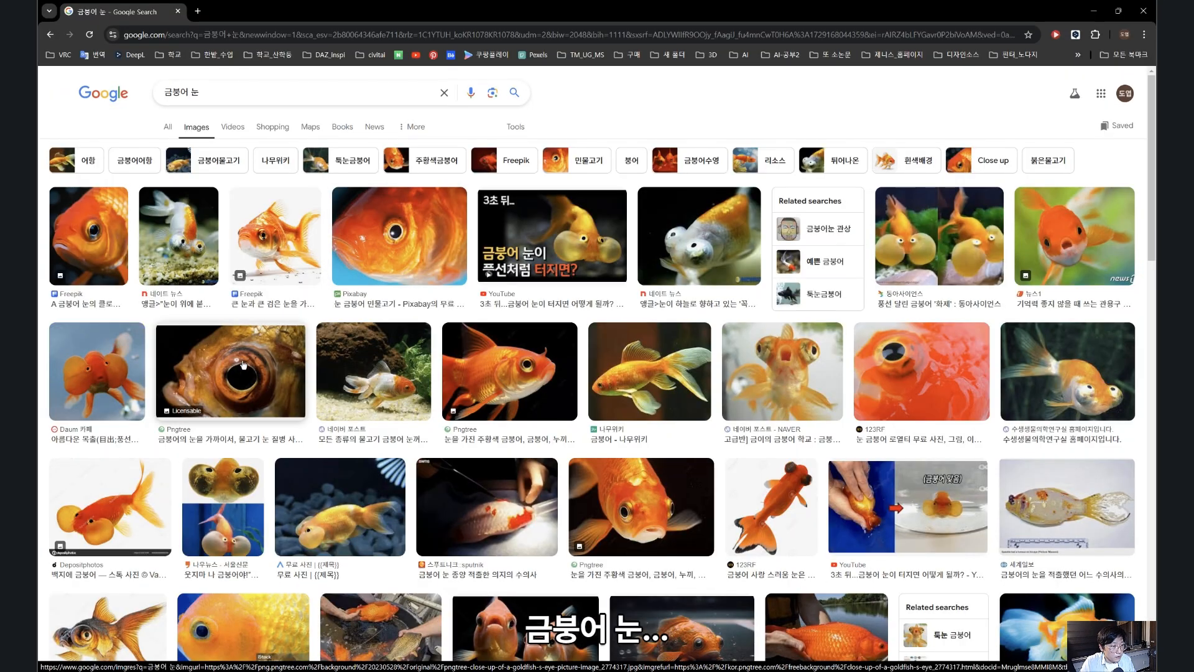
- Capture the eye from the orange goldfish image on Pngtree and save it as 20241017_213256.jpg in the 6주차-투명체 folder
left_click(533, 377)
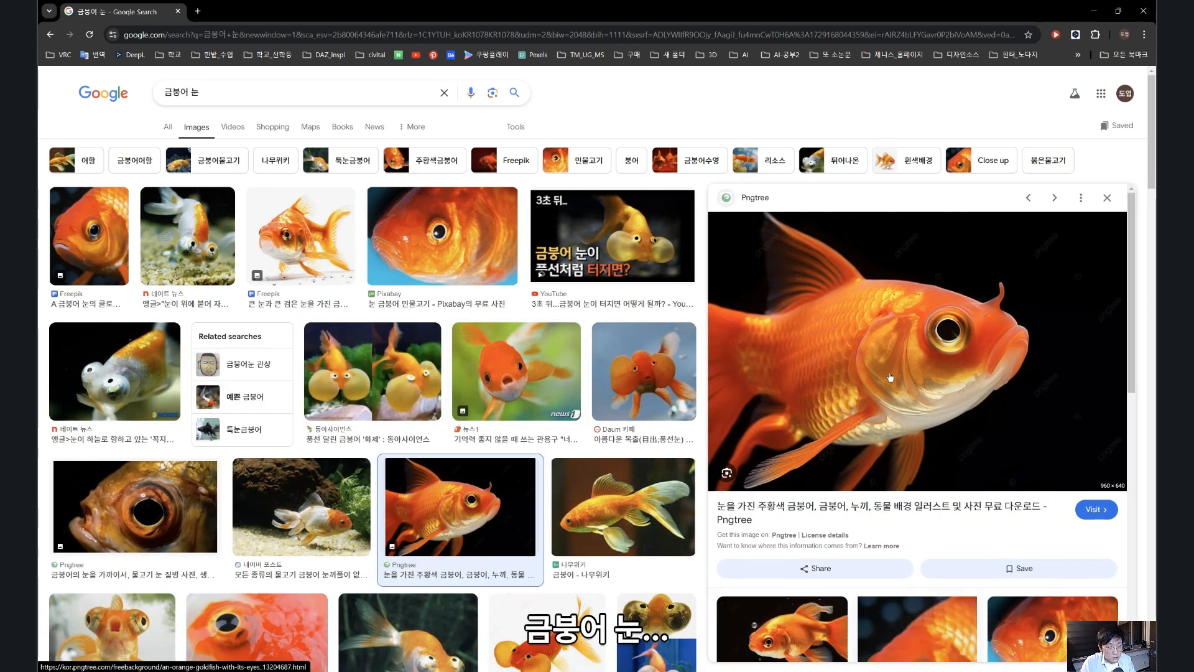
key("super+shift+s")
left_click_drag(925, 304, 976, 360)
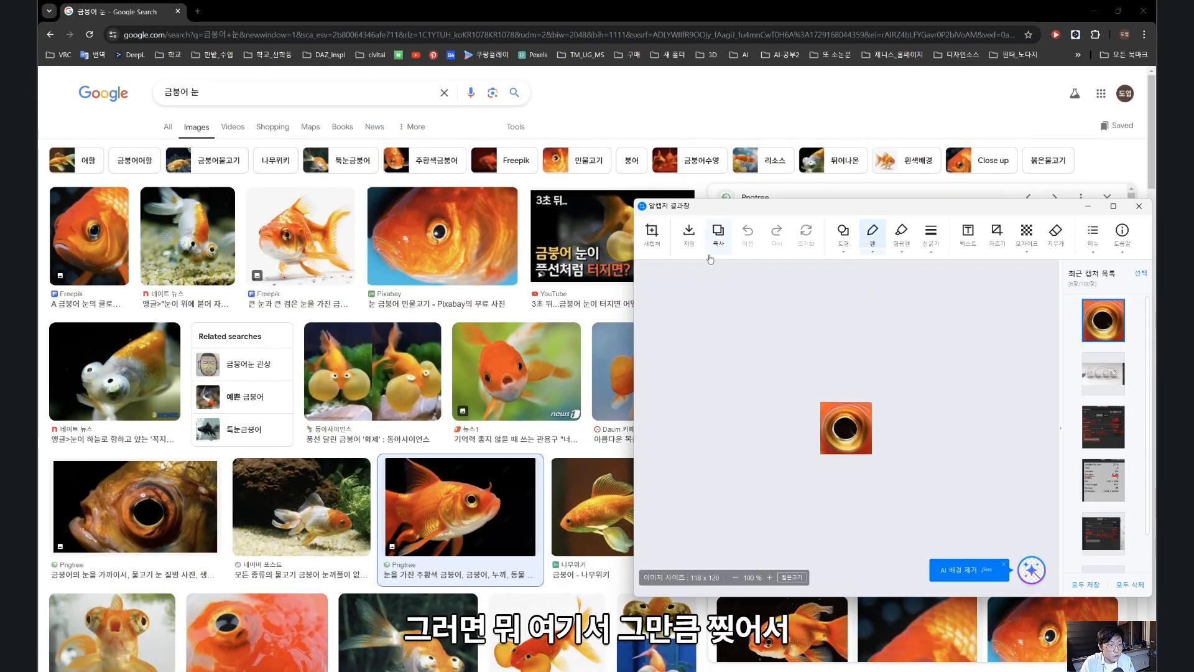
left_click(688, 235)
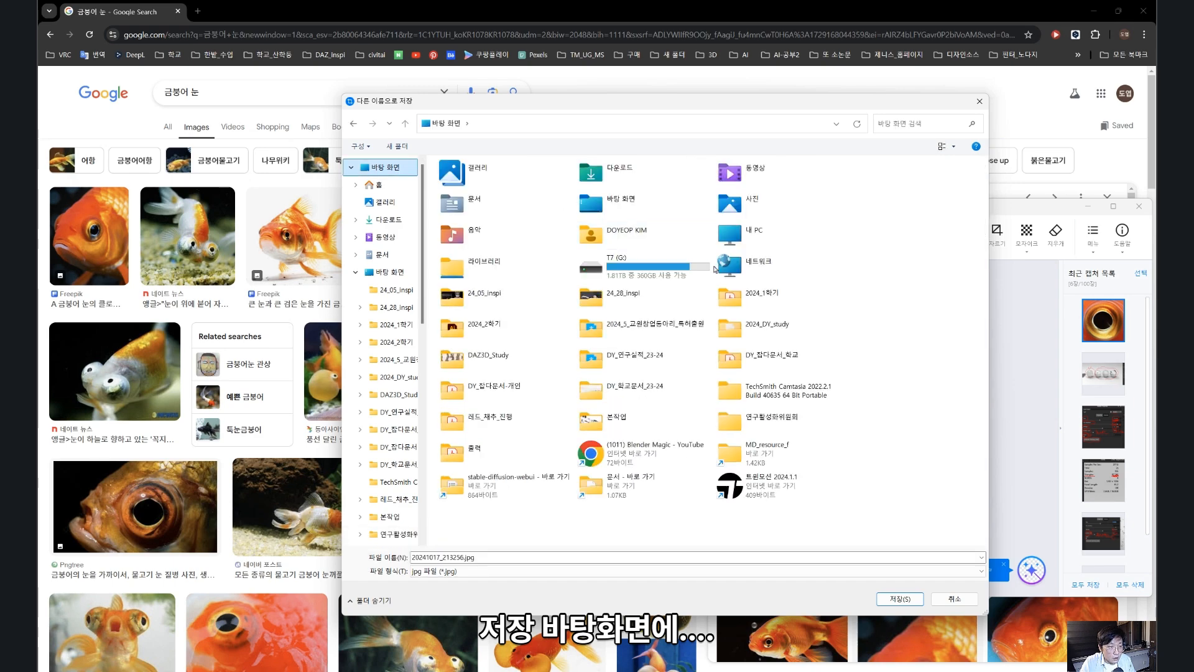
key("Return")
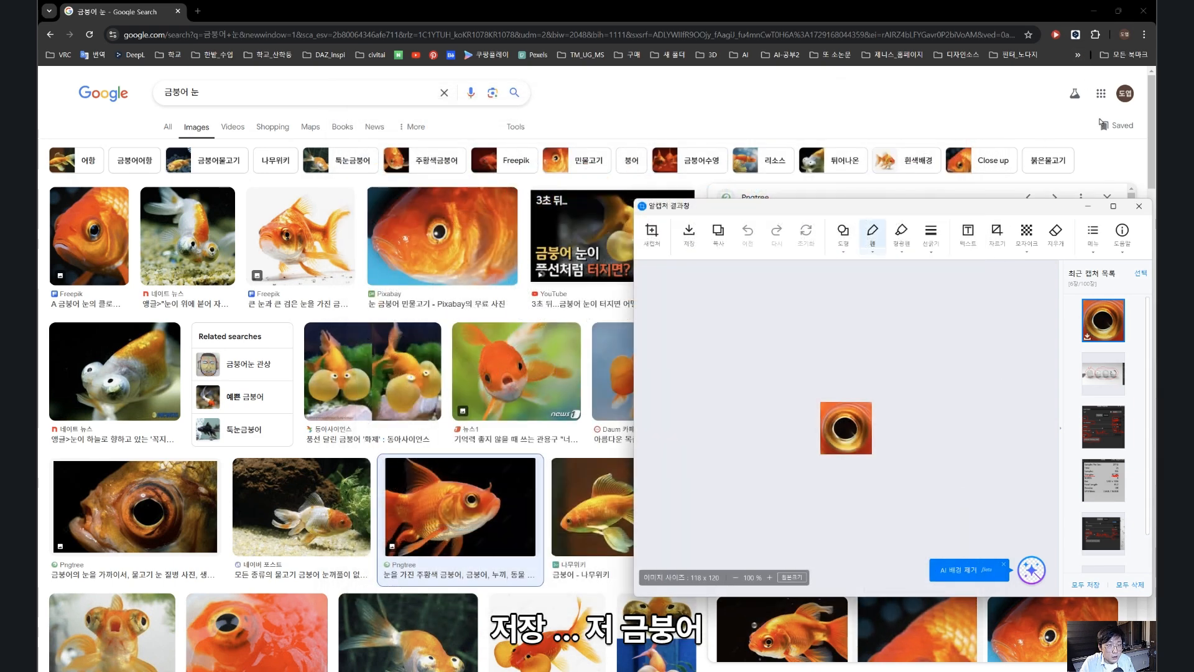
- Switch to KeyShot and apply 20241017_213256.jpg from the 6주차-투명체 folder to the goldfish's eye as its base color texture
key("alt+Tab")
left_click(670, 394)
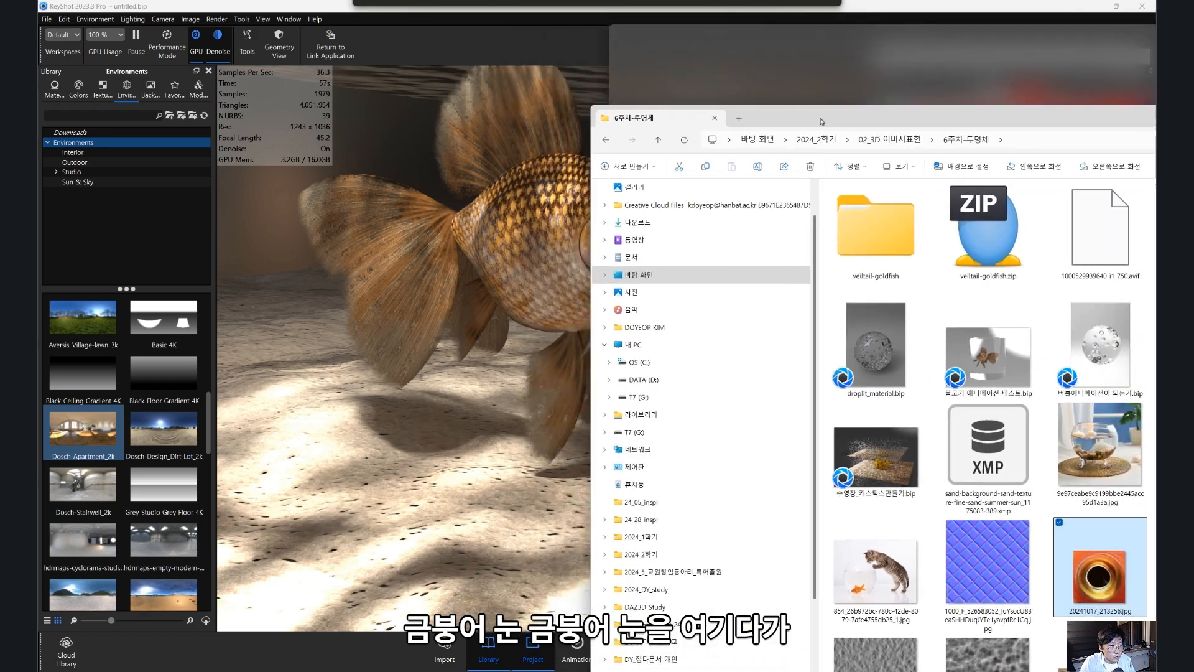
left_click_drag(979, 54, 235, 85)
left_click_drag(278, 554, 665, 244)
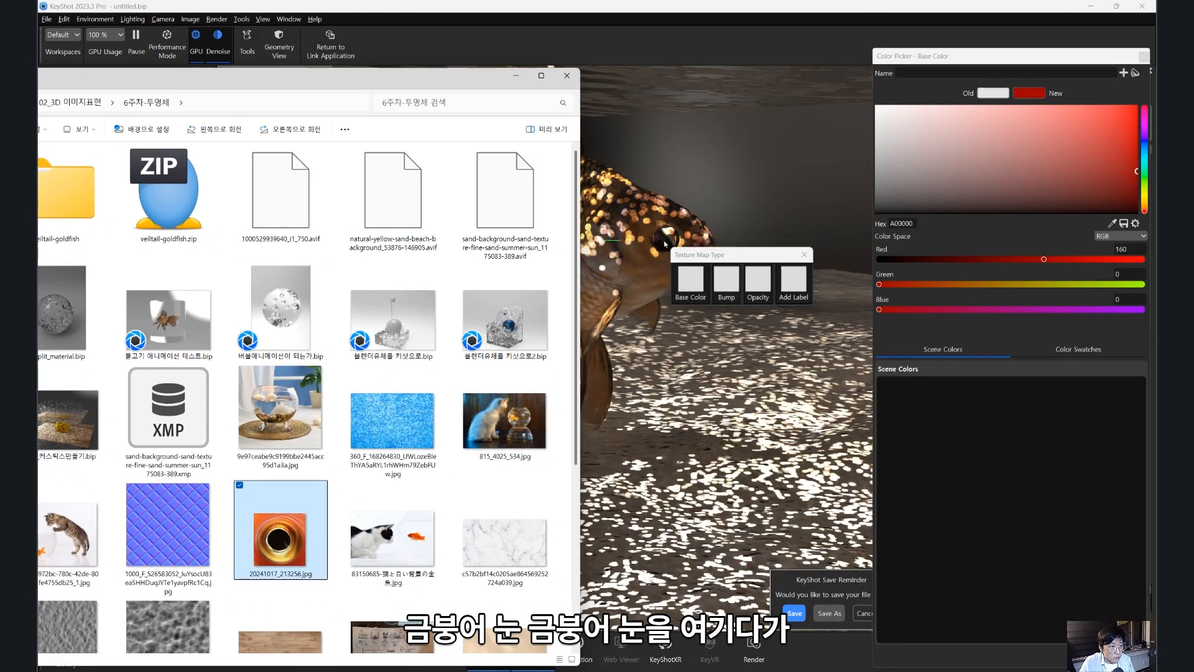
left_click(688, 278)
- Set the mapping type of the M_Cornea eye texture to Planar
middle_click_drag(698, 262, 631, 363)
scroll(632, 363, "up", 10)
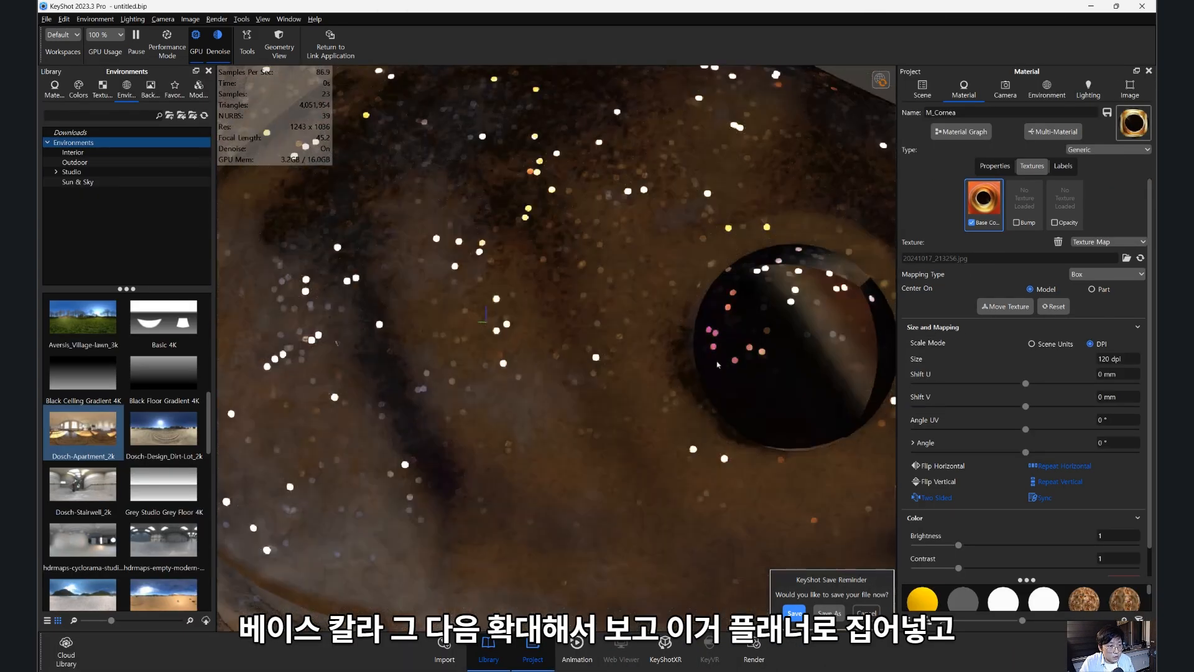
scroll(631, 362, "down", 5)
left_click(1076, 274)
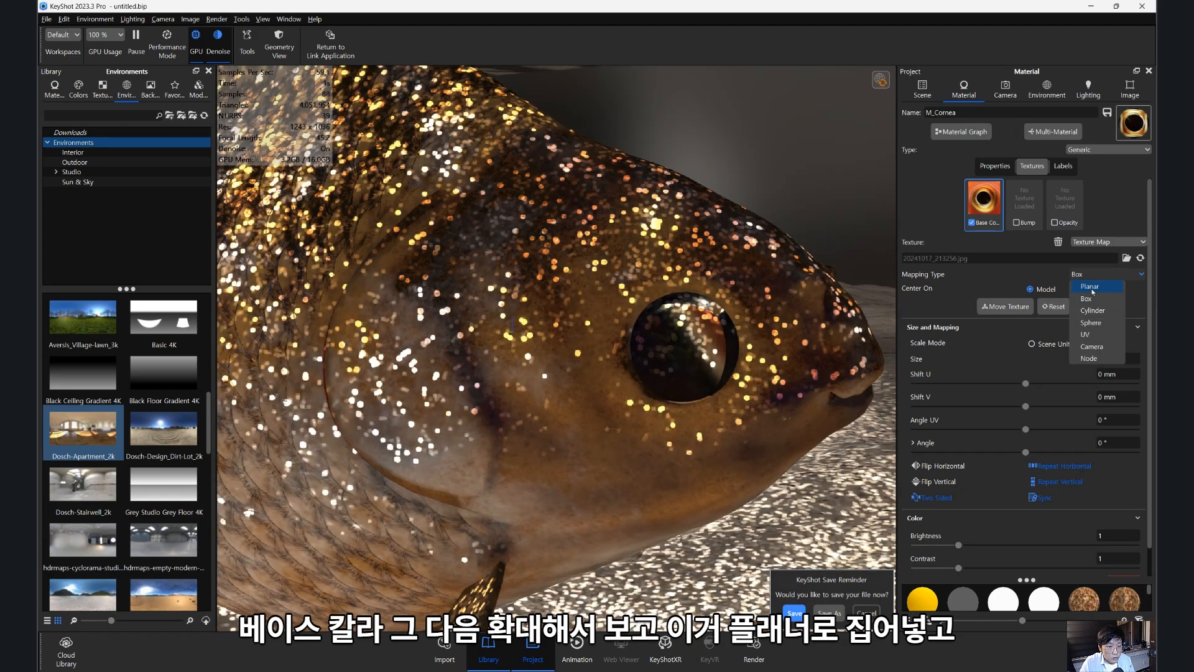
left_click(1090, 287)
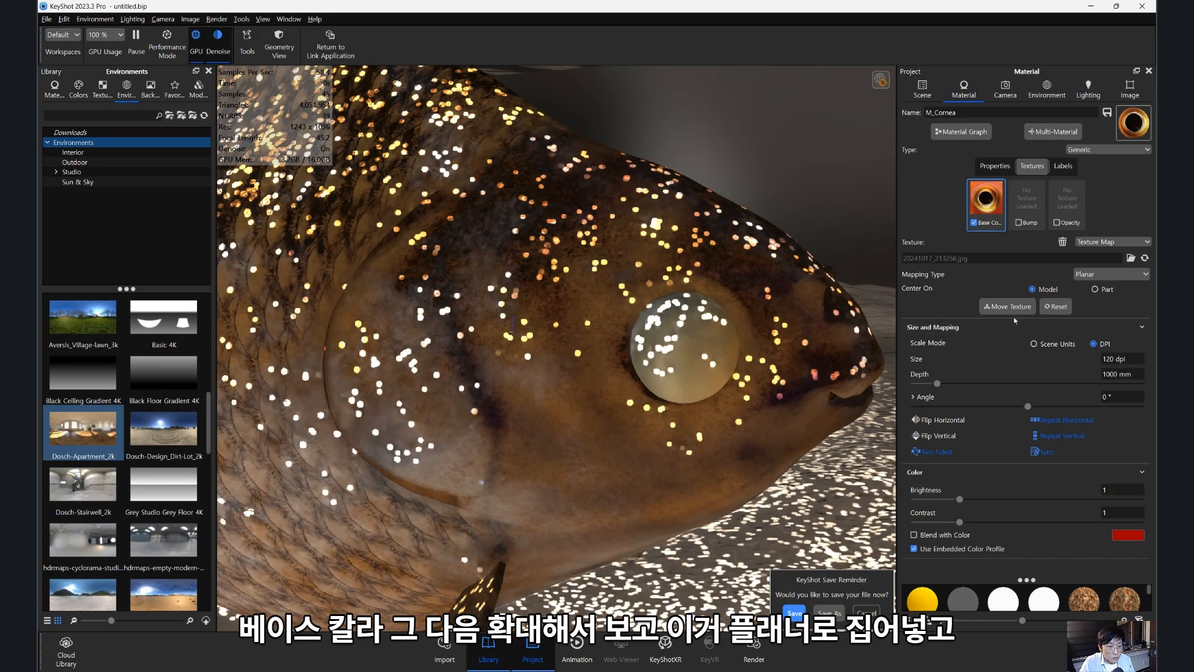
- Center the eye texture on the part and rotate it to 90° so it faces the side of the goldfish's head
left_click(1009, 307)
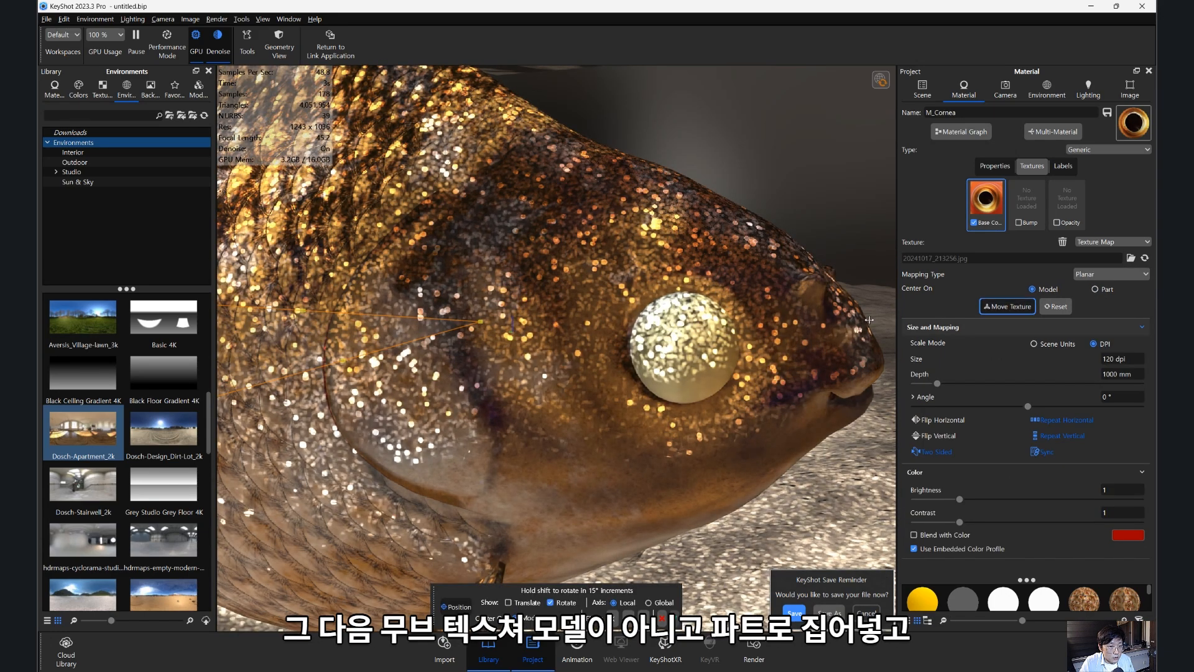
left_click(1095, 289)
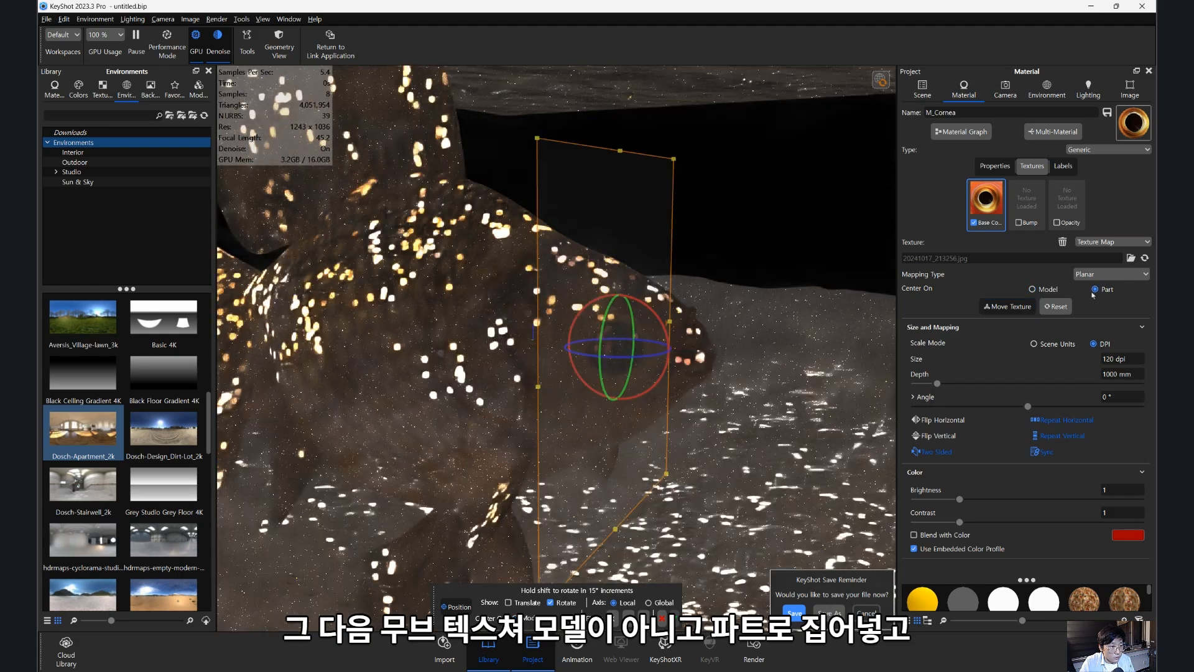
mouse_move(647, 401)
left_mouse_down()
mouse_move(775, 411)
mouse_move(631, 407)
left_mouse_up()
left_click_drag(540, 352, 580, 354)
left_click_drag(640, 403, 845, 408)
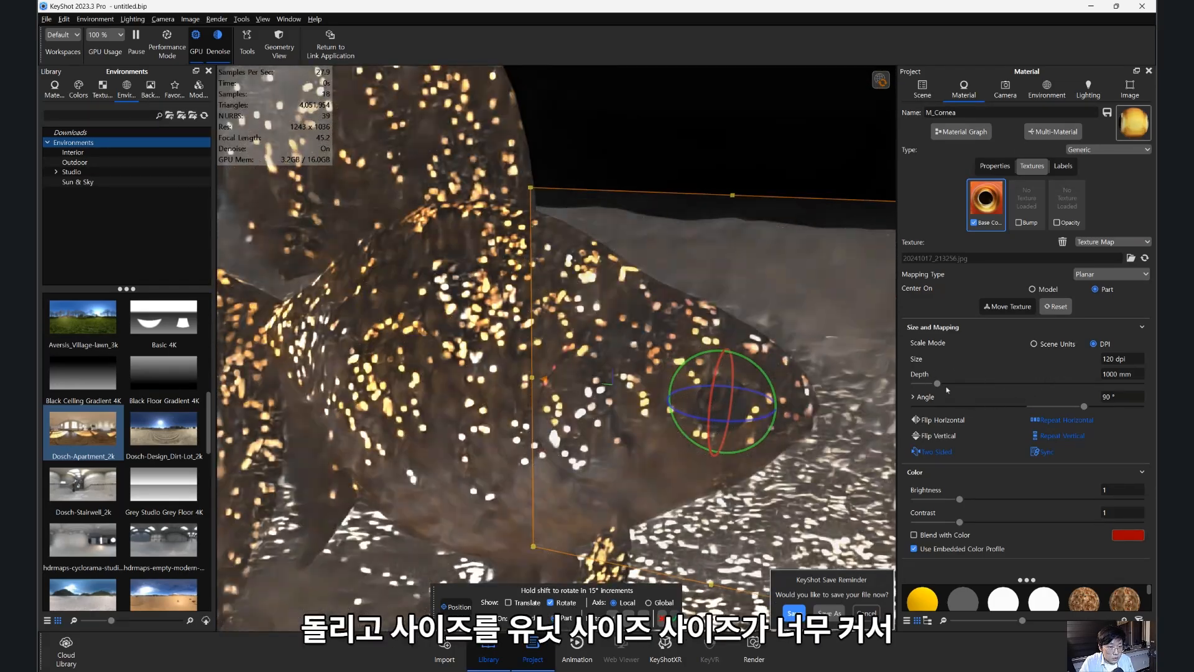
- Switch the eye texture's scale mode to Scene Units and shrink it to 3.78 mm wide and 3.844 mm high
left_click(1057, 345)
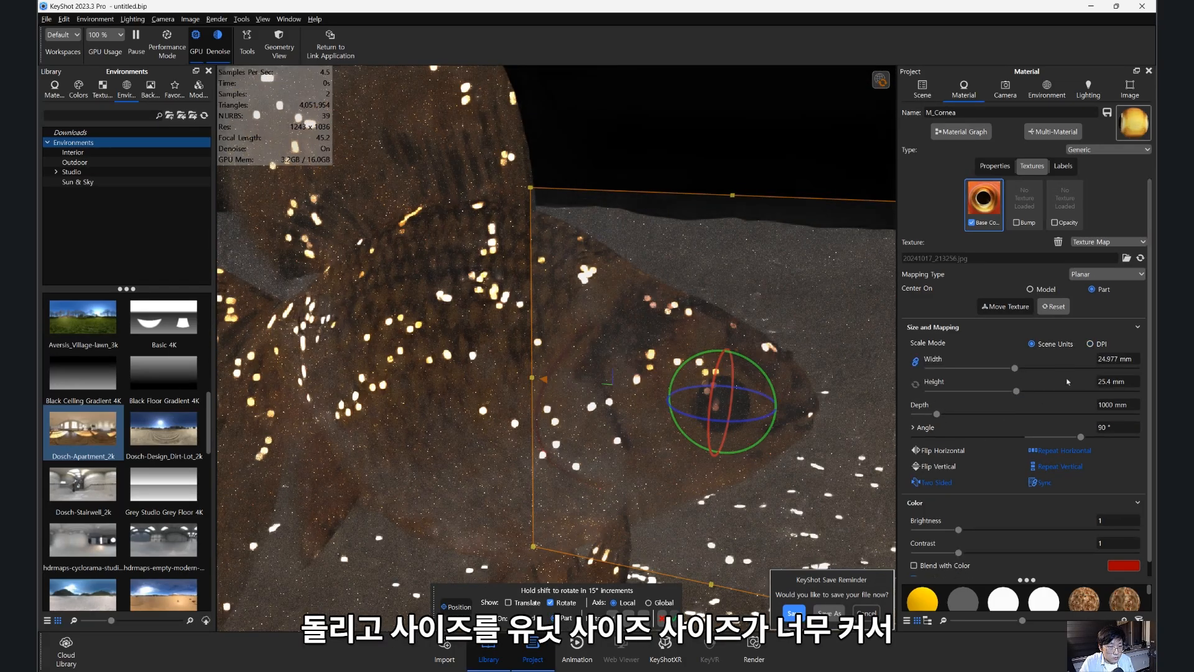
left_click_drag(1016, 372, 961, 375)
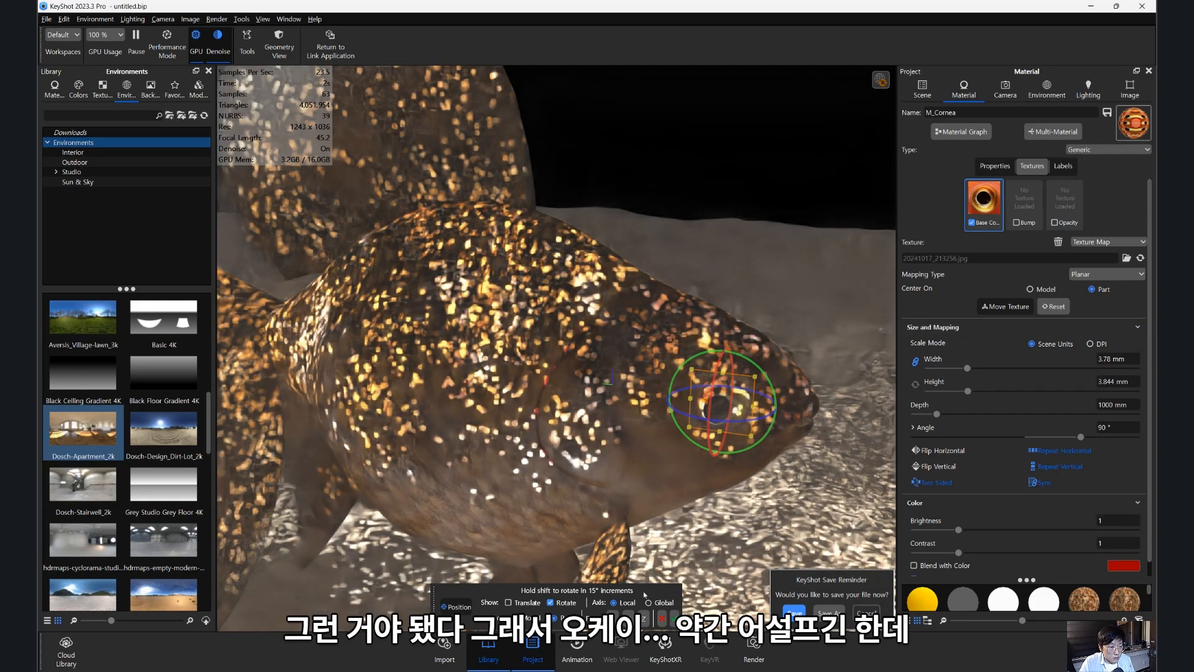
left_click_drag(671, 479, 550, 372)
scroll(617, 423, "down", 8)
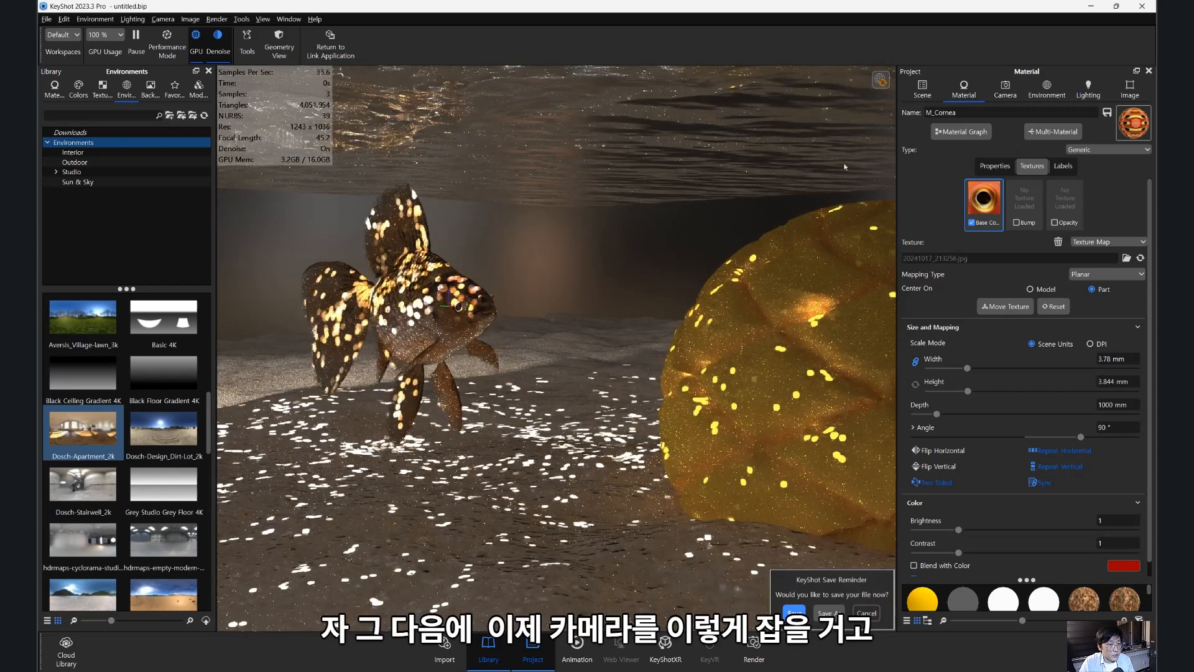
left_click(922, 89)
left_click(949, 283)
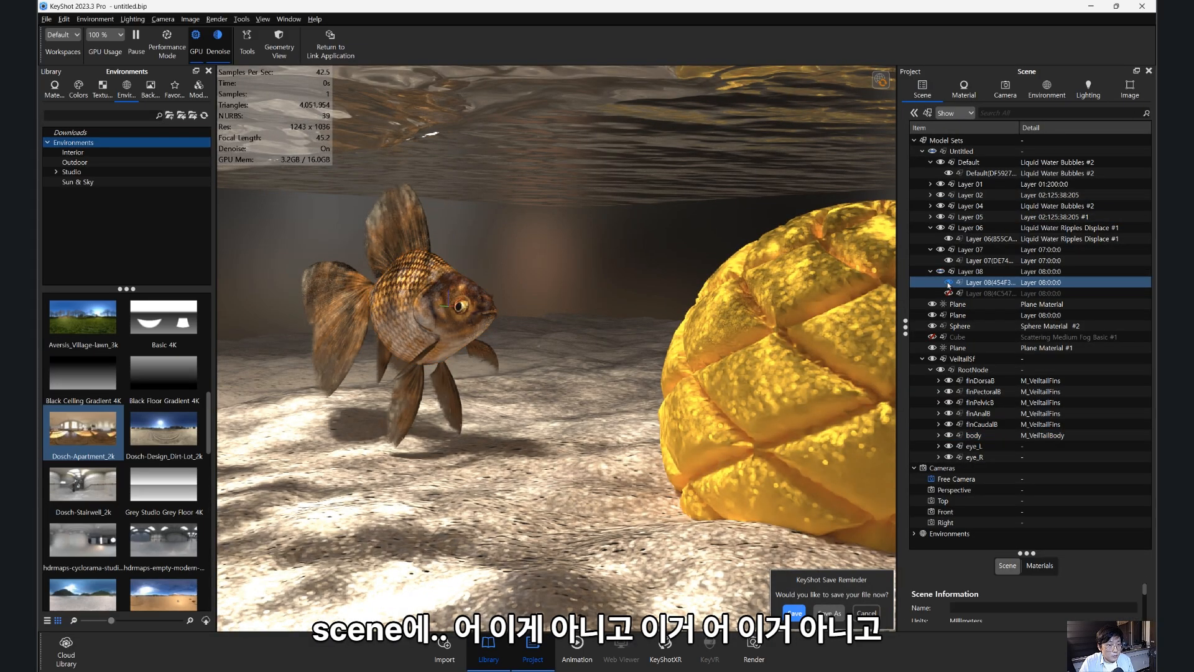
left_click(948, 293)
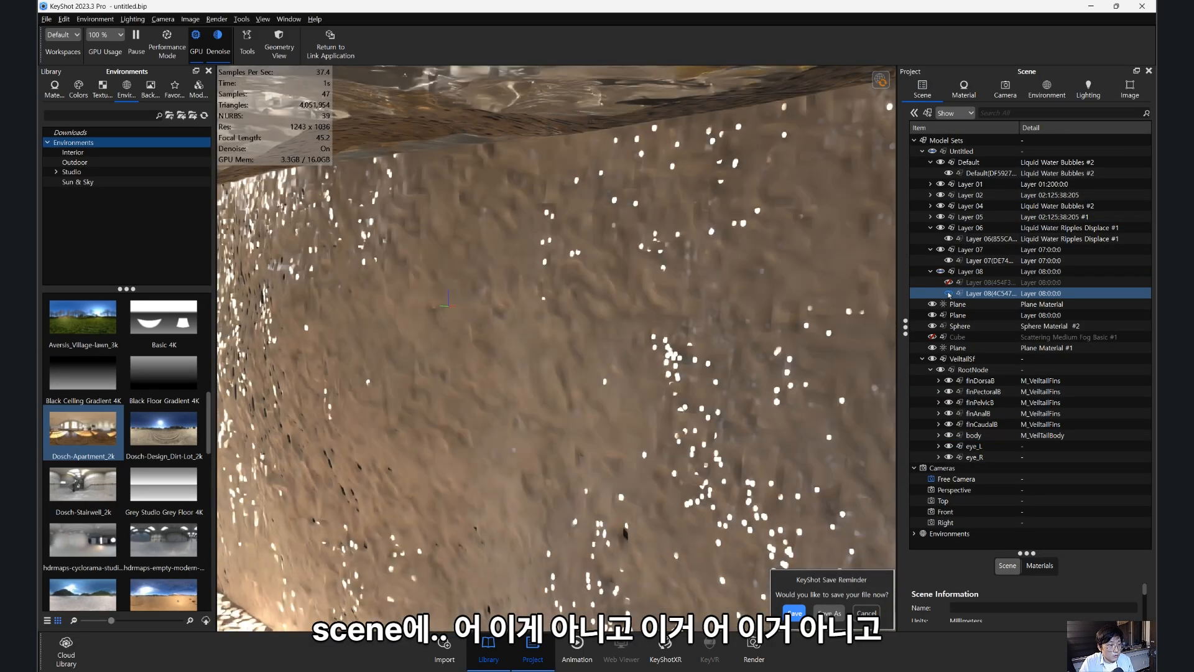
left_click(949, 293)
scroll(724, 299, "down", 10)
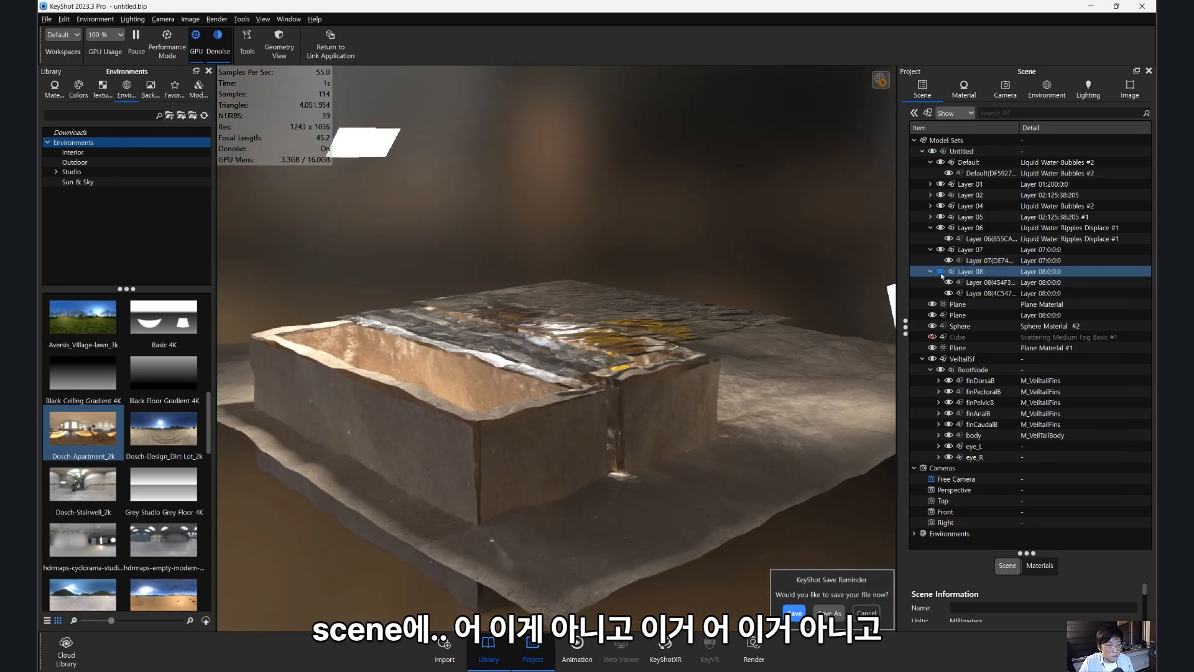
left_click(941, 272)
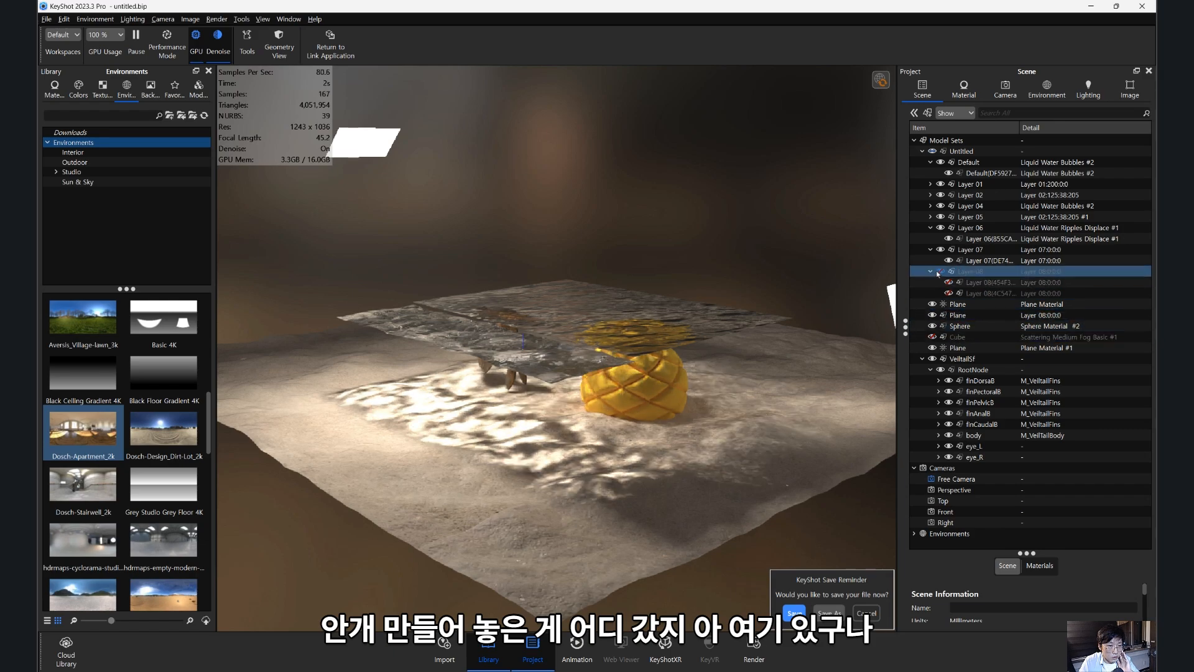
- Show the Cube with the Scattering Medium fog material again and frame the goldfish beside the yellow ball
left_click(934, 338)
left_click(932, 337)
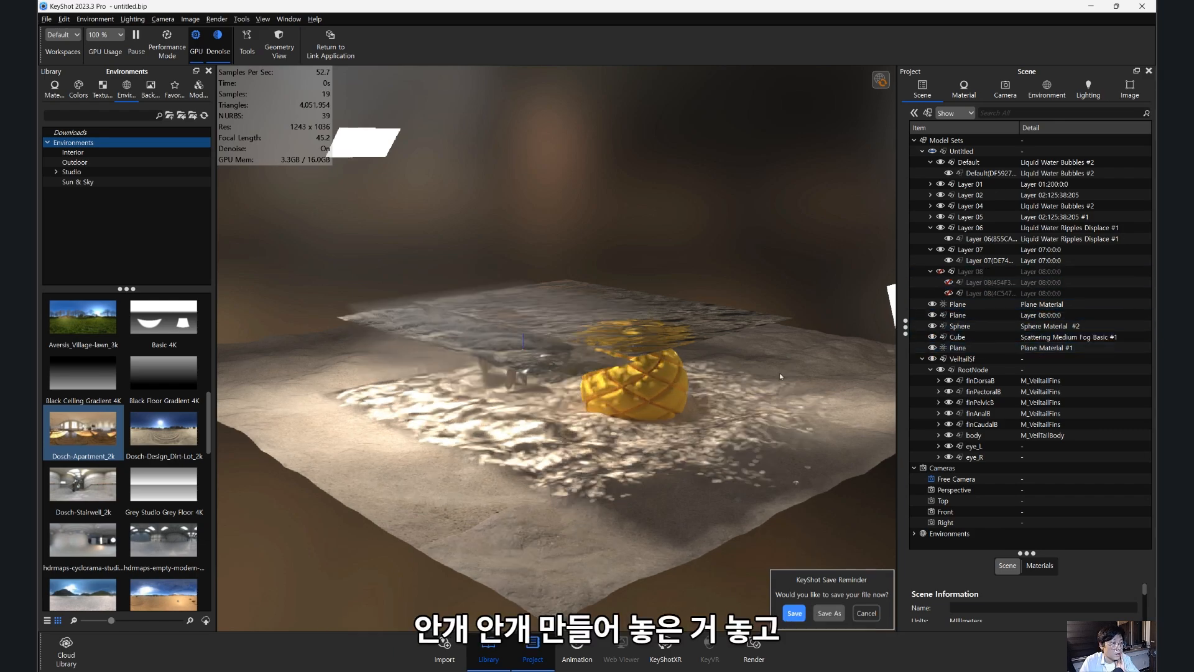
scroll(594, 341, "up", 5)
scroll(594, 341, "up", 2)
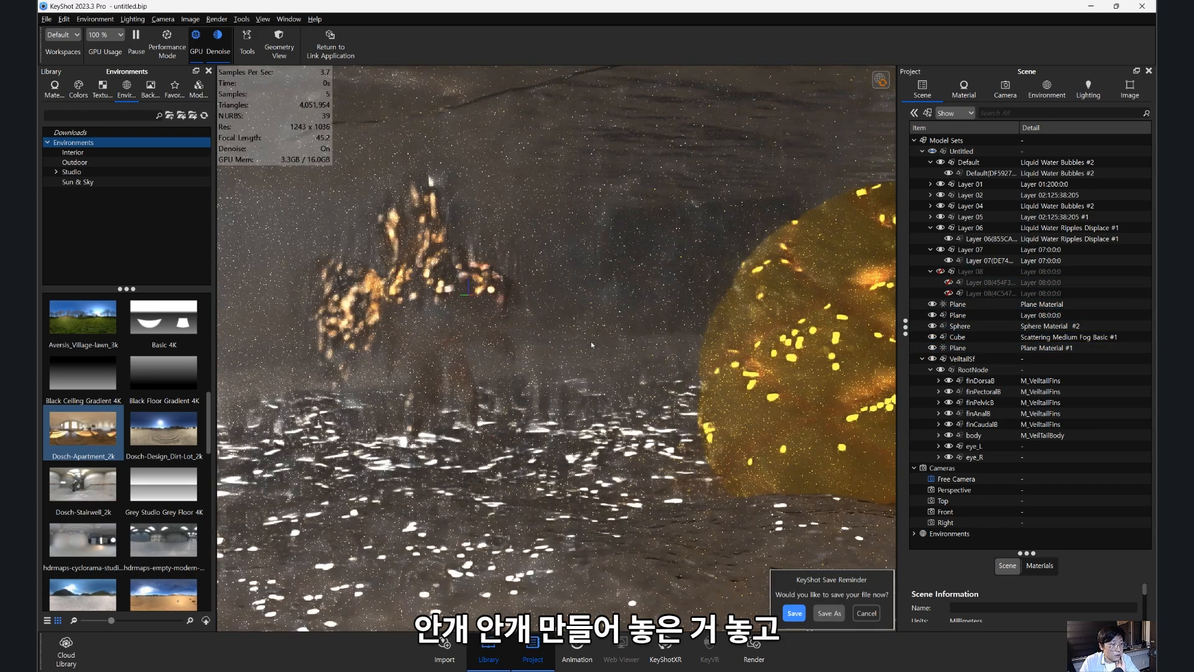
left_click_drag(594, 341, 530, 367)
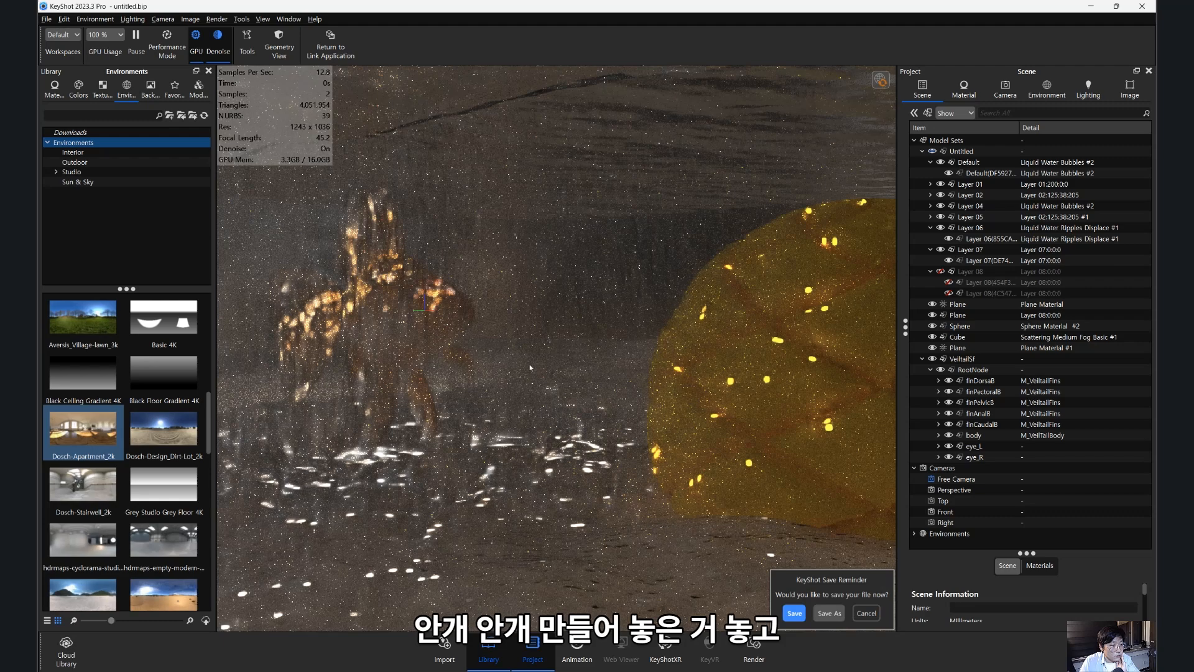
- Open the animation timeline, enlarge it to show all the goldfish's deformable tracks, and scrub to frame 4
scroll(530, 367, "down", 3)
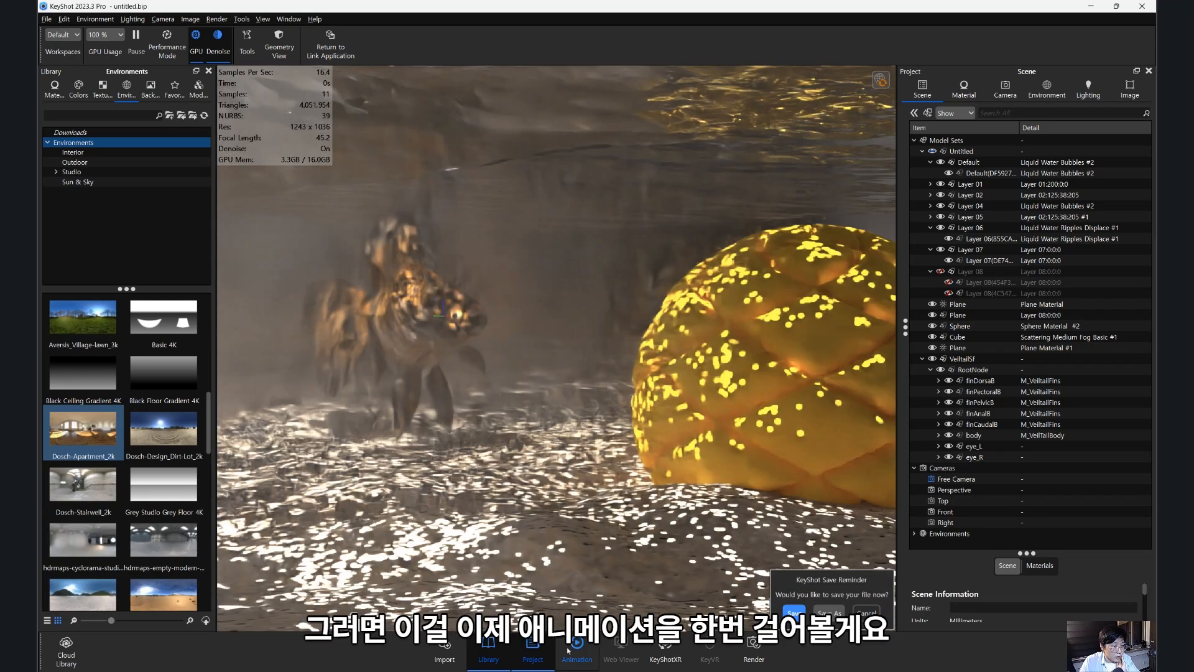
left_click(567, 651)
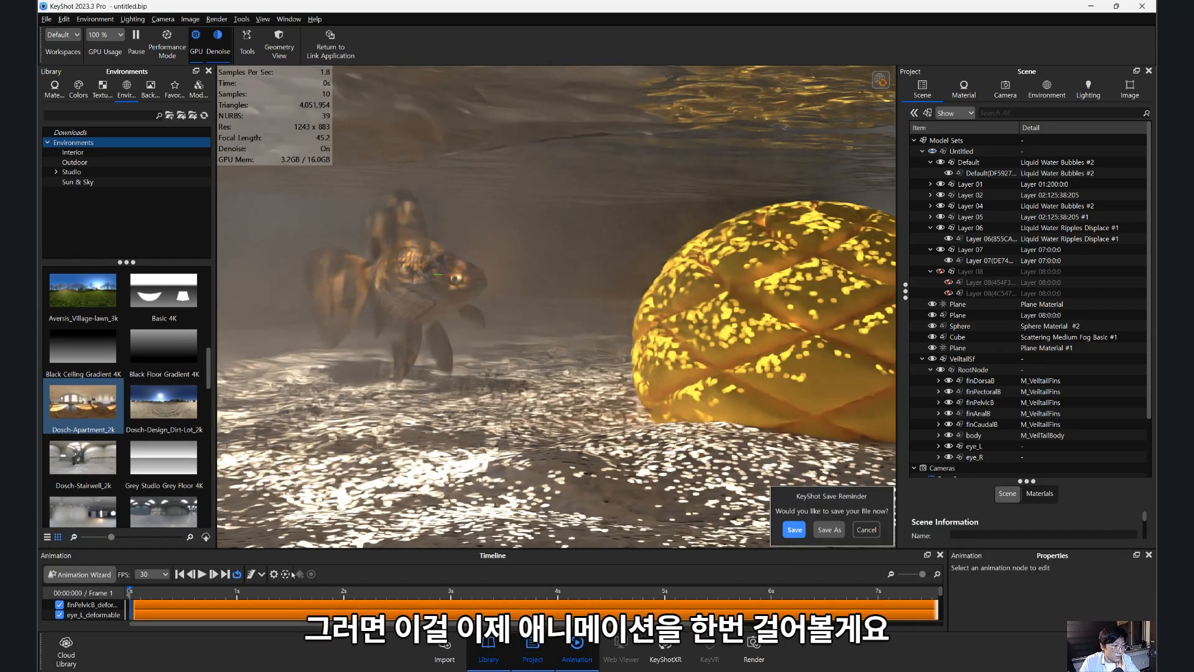
left_click_drag(406, 550, 328, 428)
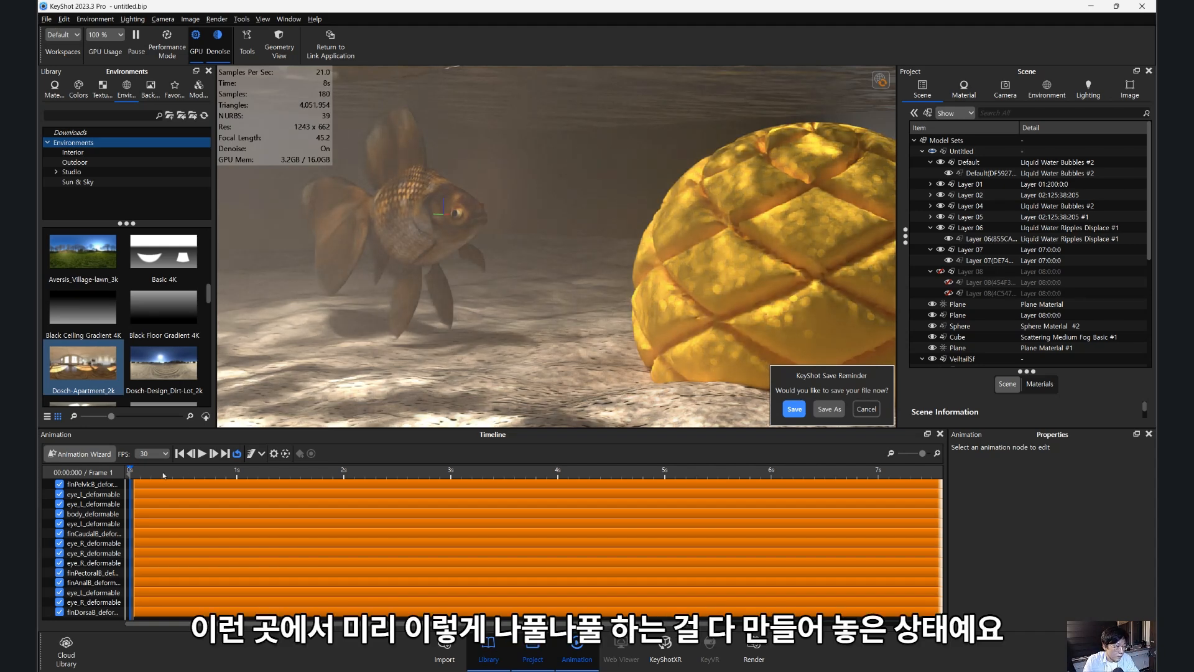
left_click_drag(130, 471, 141, 497)
mouse_move(547, 317)
left_mouse_down()
mouse_move(521, 362)
mouse_move(522, 339)
mouse_move(560, 309)
left_mouse_up()
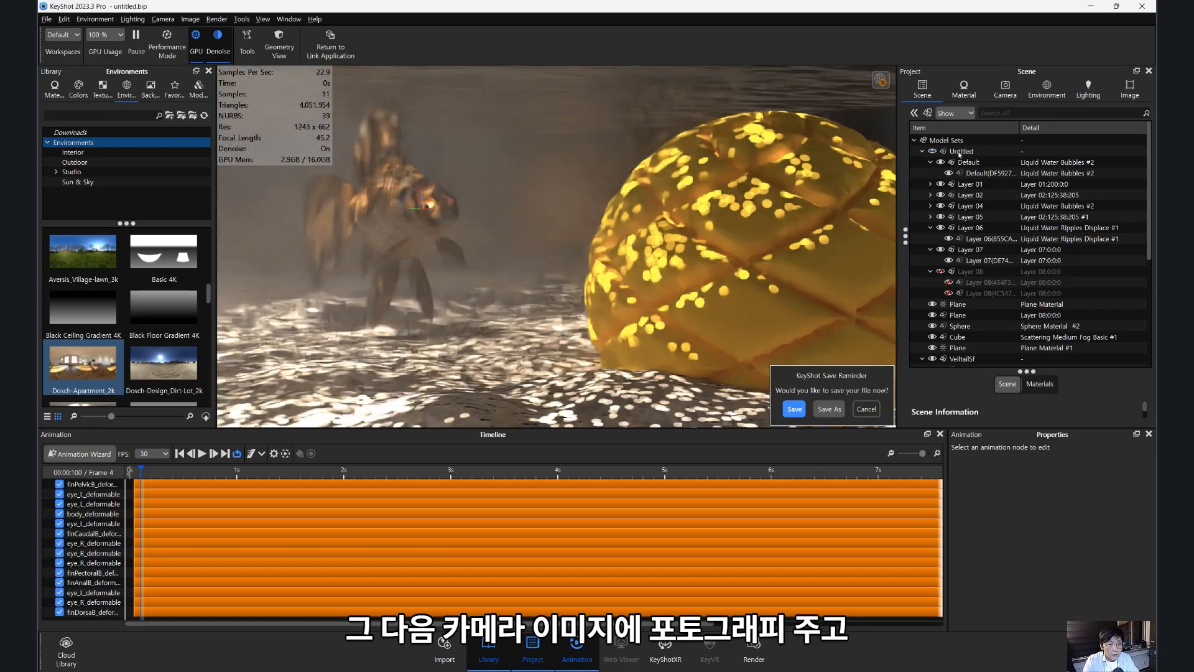
- Switch the image style to Photographic with exposure 0.704 EV and contrast 0.156, and dismiss the save reminder
left_click(1046, 93)
left_click(1130, 90)
left_click(1051, 203)
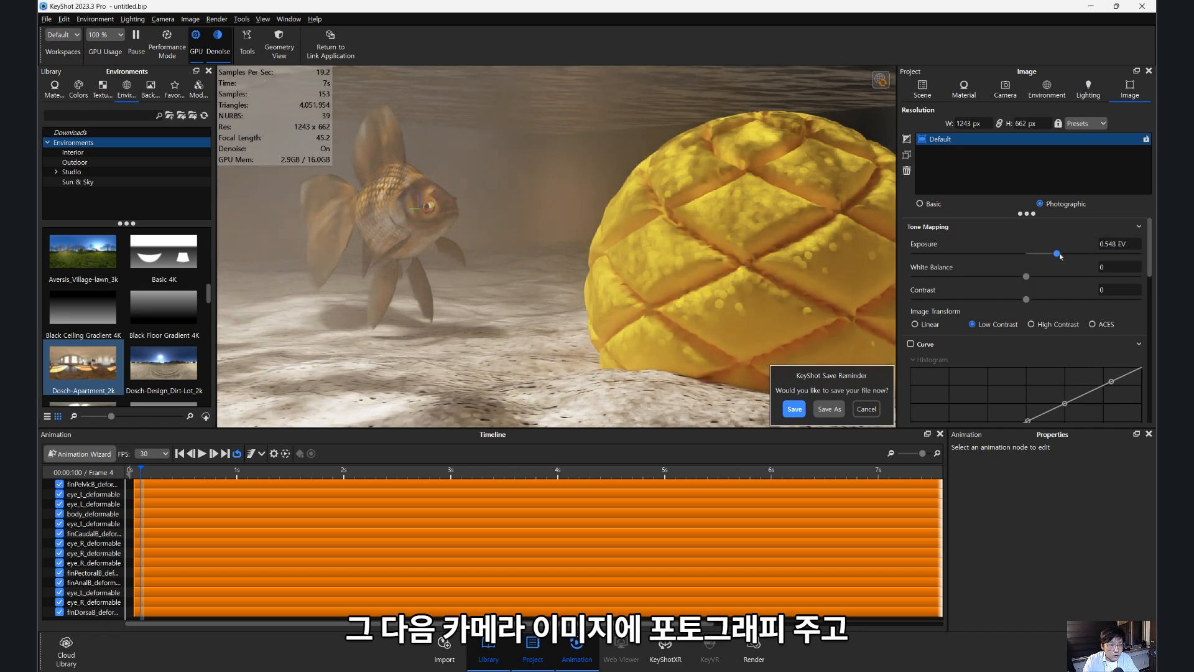
left_click_drag(1061, 255, 1067, 255)
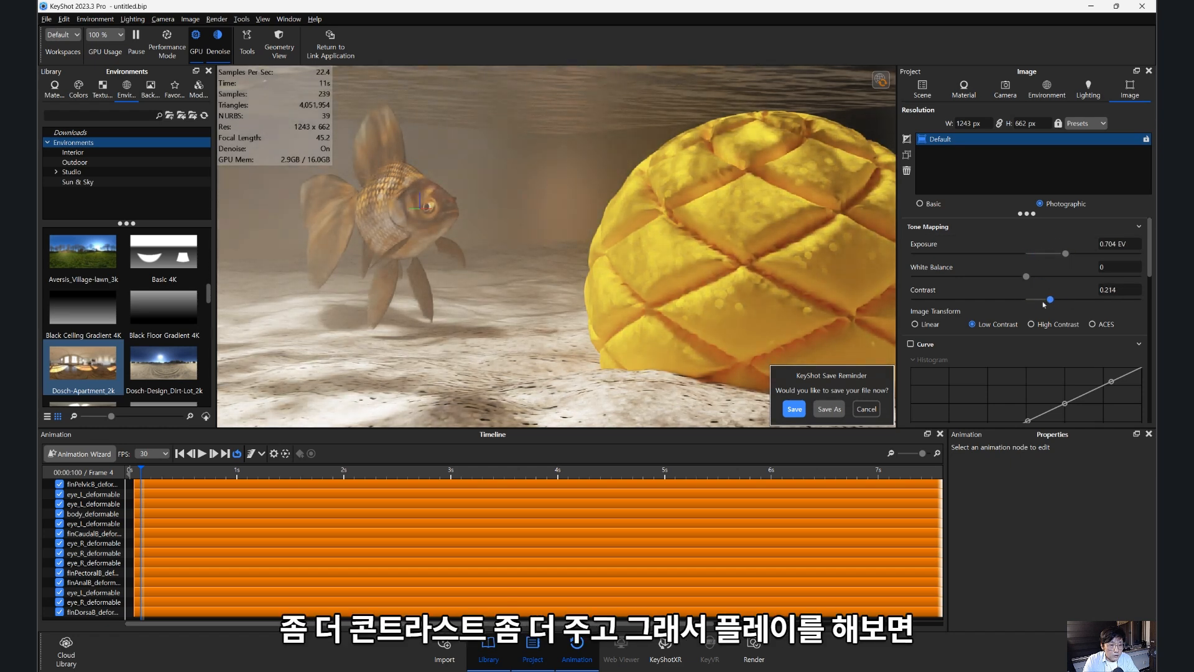
left_click(867, 409)
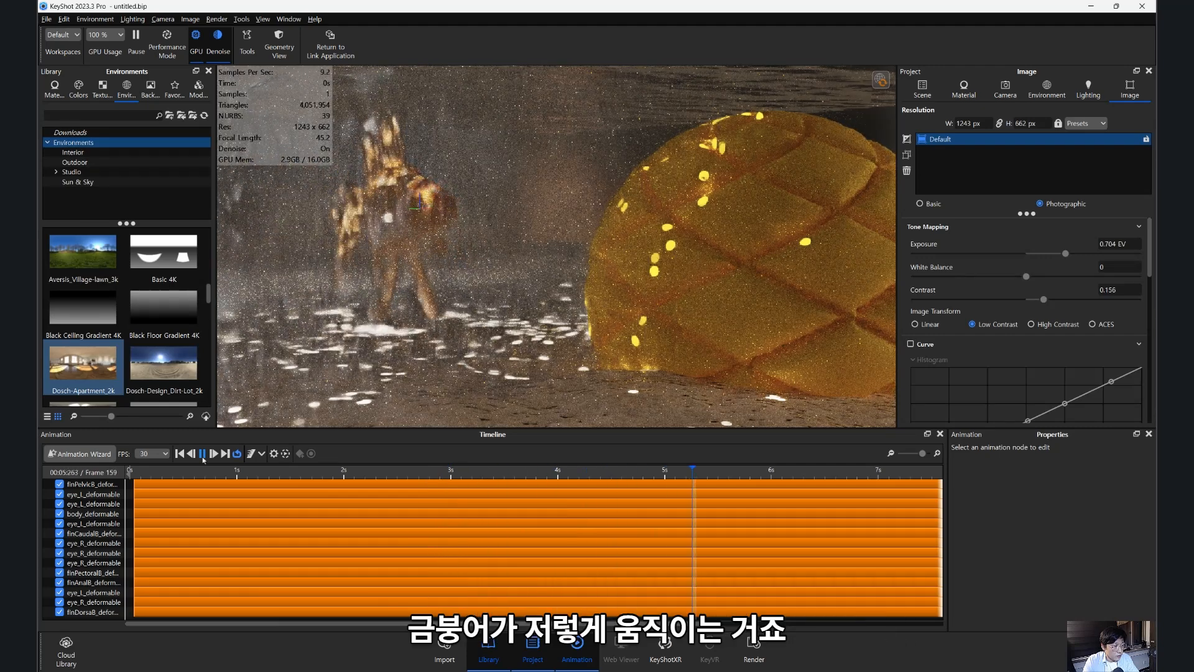
- Pause the animation, hide the heads-up display, and play the goldfish's swimming motion again with the fish and ball reframed
left_click(202, 454)
left_click(262, 19)
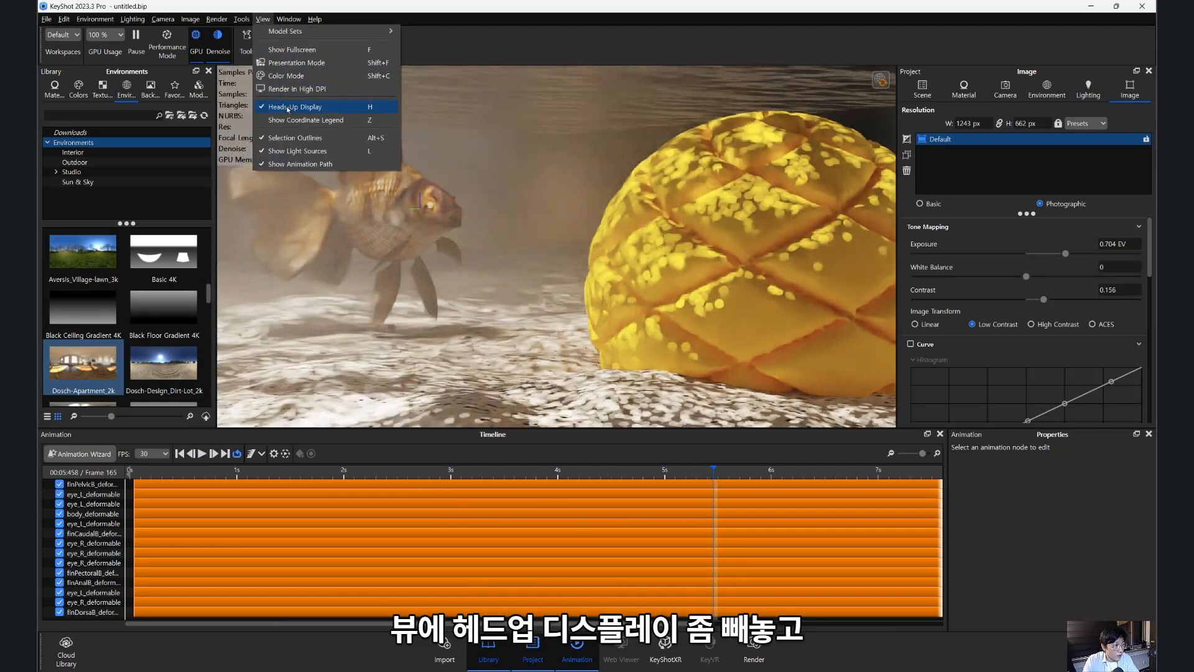
left_click(288, 107)
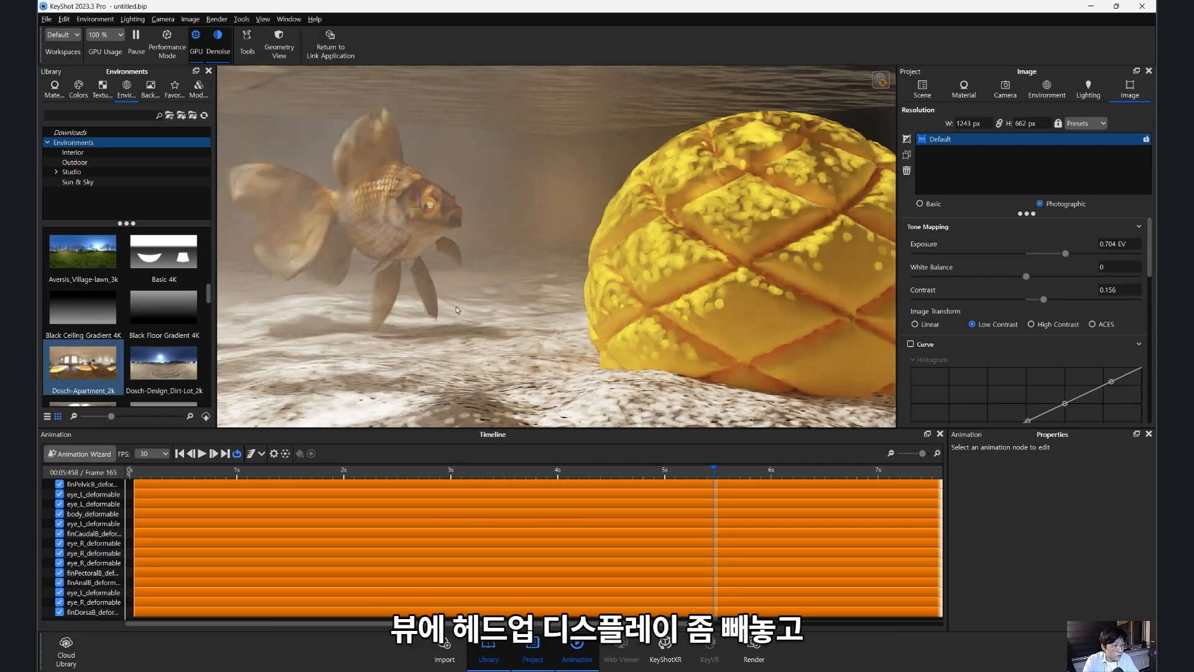
mouse_move(457, 309)
left_mouse_down()
mouse_move(414, 317)
mouse_move(439, 305)
left_mouse_up()
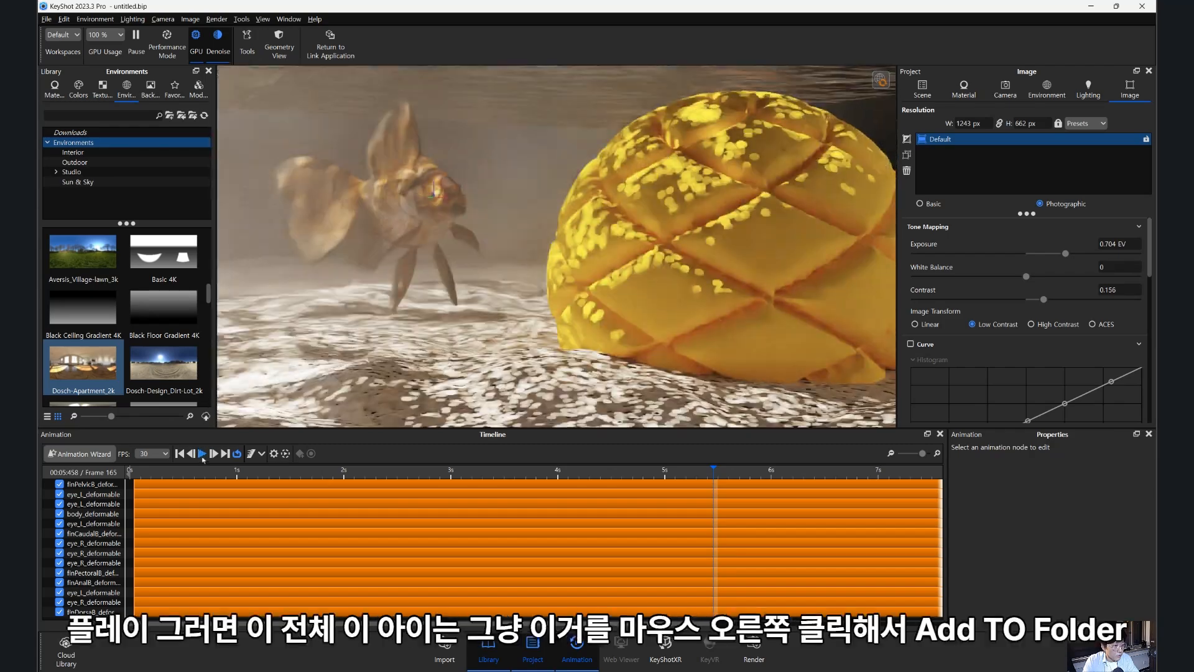
left_click(202, 456)
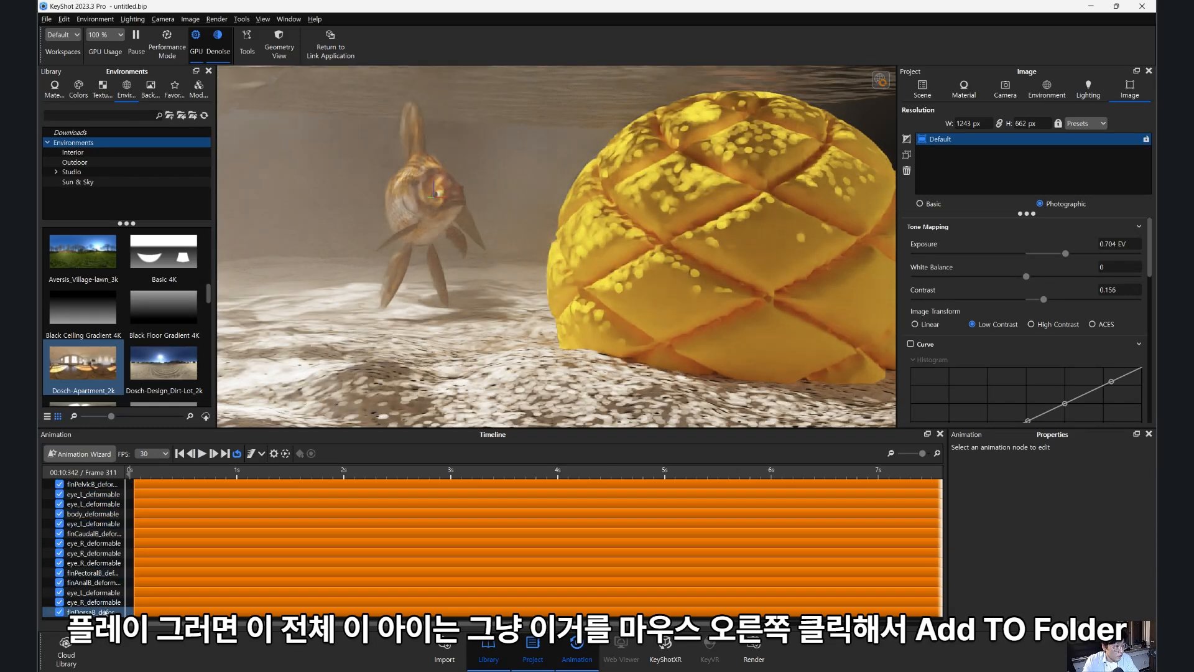
- Group all the goldfish's deformable animation tracks into one folder named Folder and scrub through the grouped motion
left_click(99, 612)
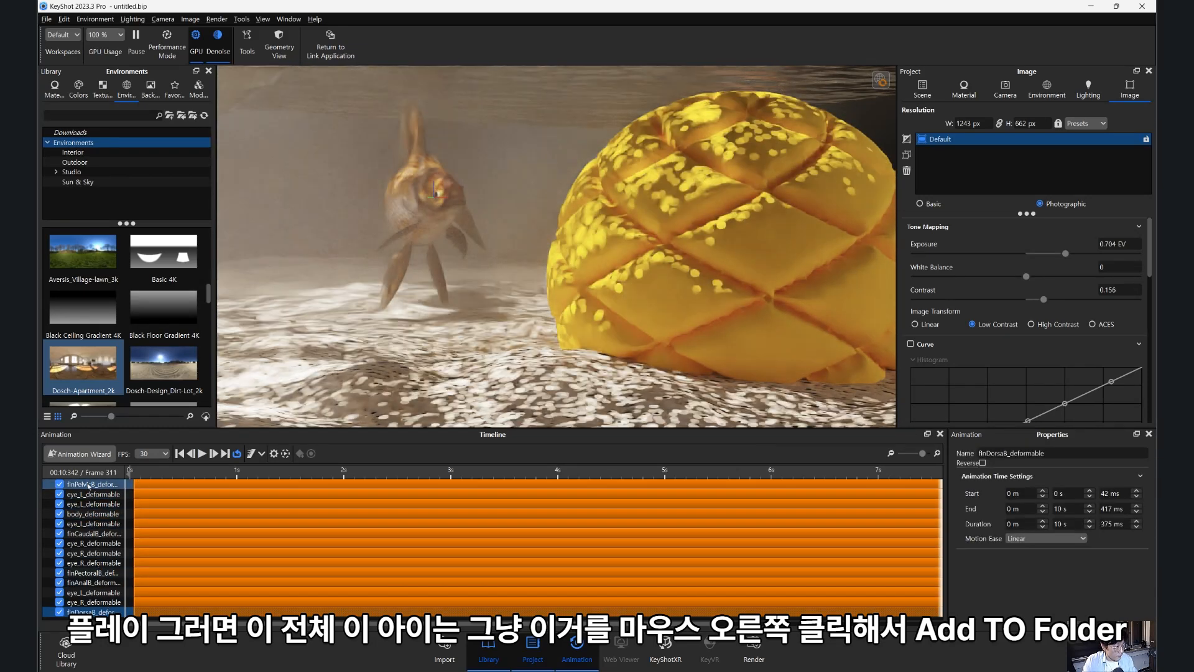
left_click(89, 485, "shift")
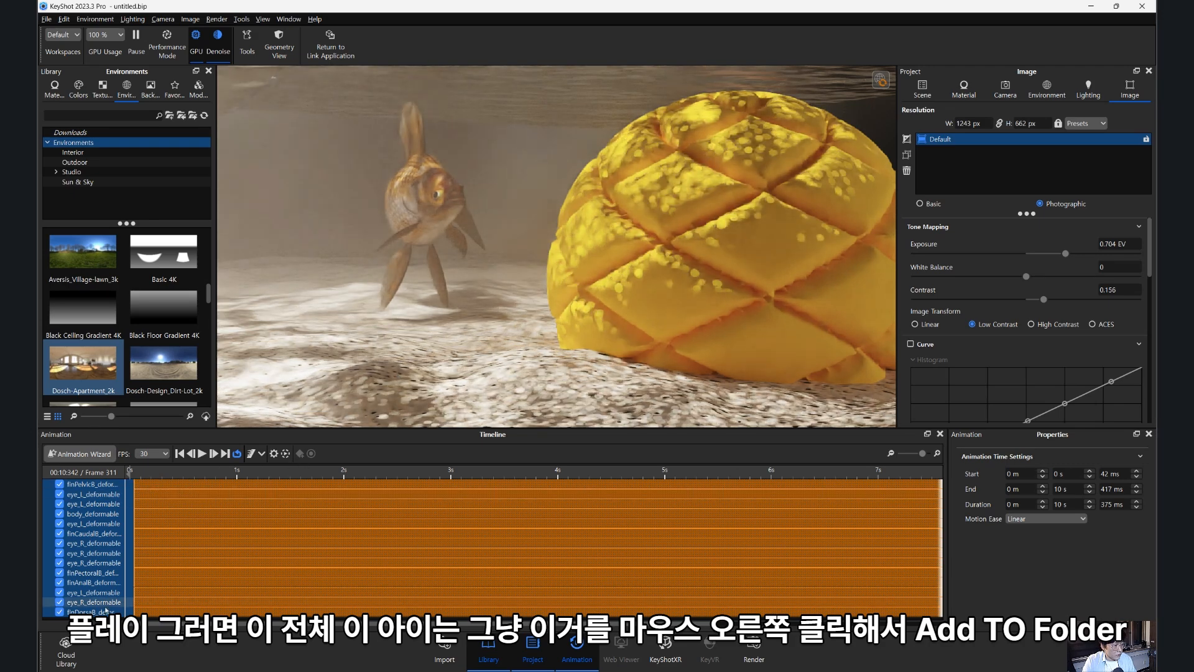
right_click(82, 552)
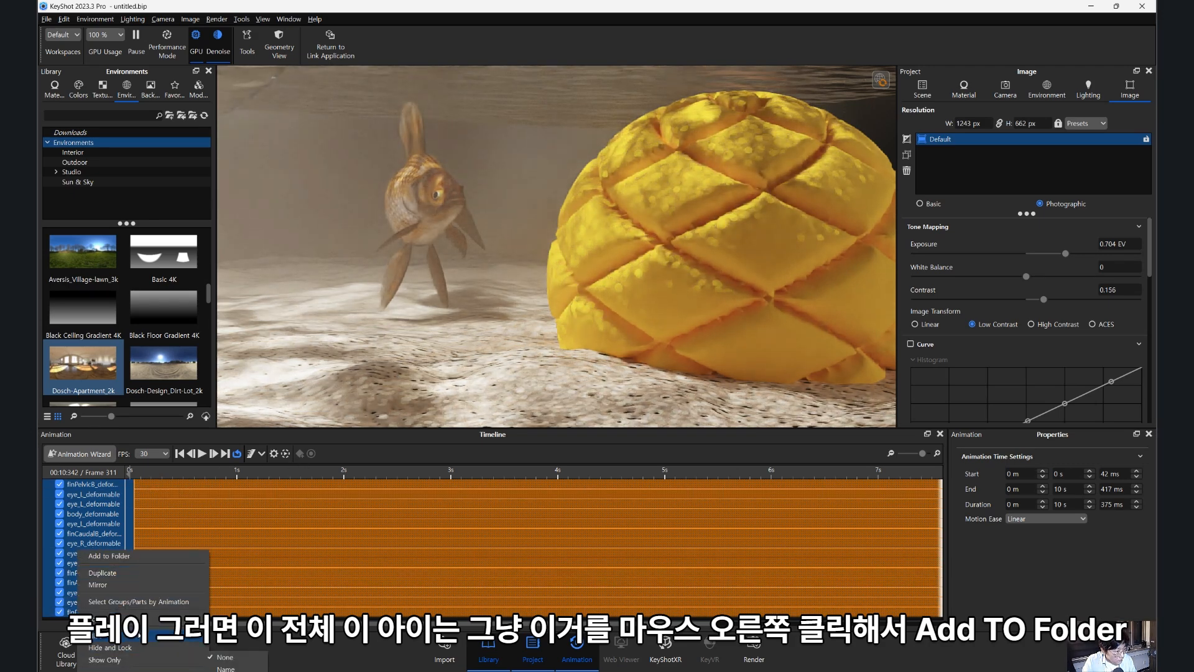
left_click(132, 557)
left_click(586, 350)
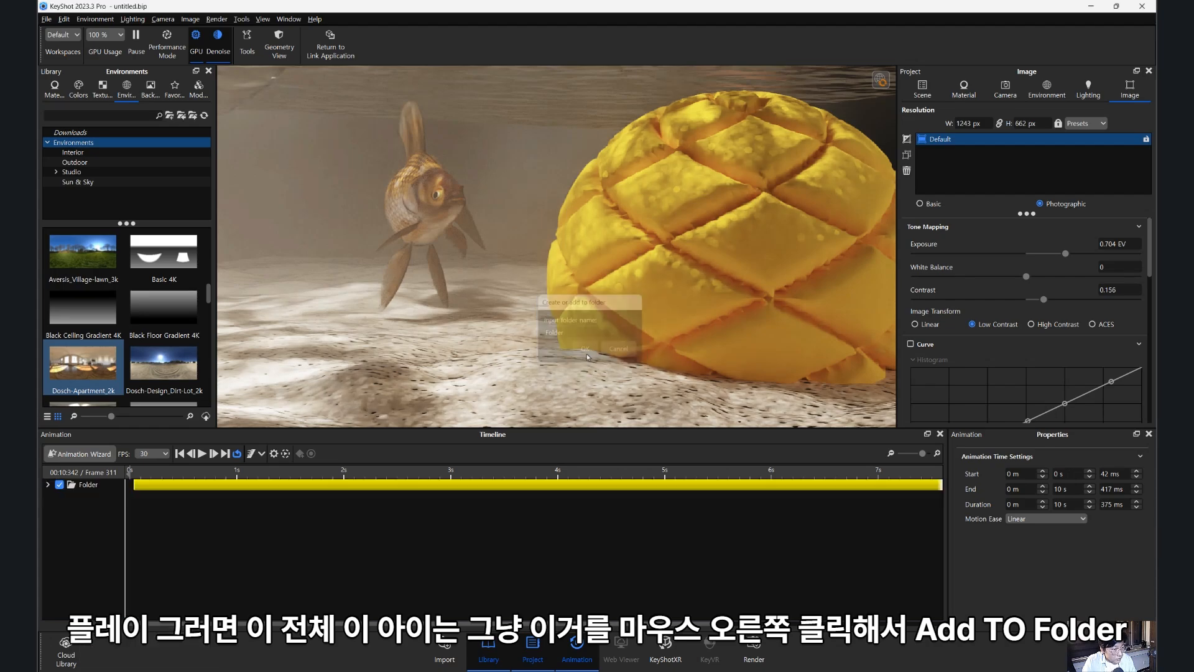
left_click_drag(156, 482, 299, 481)
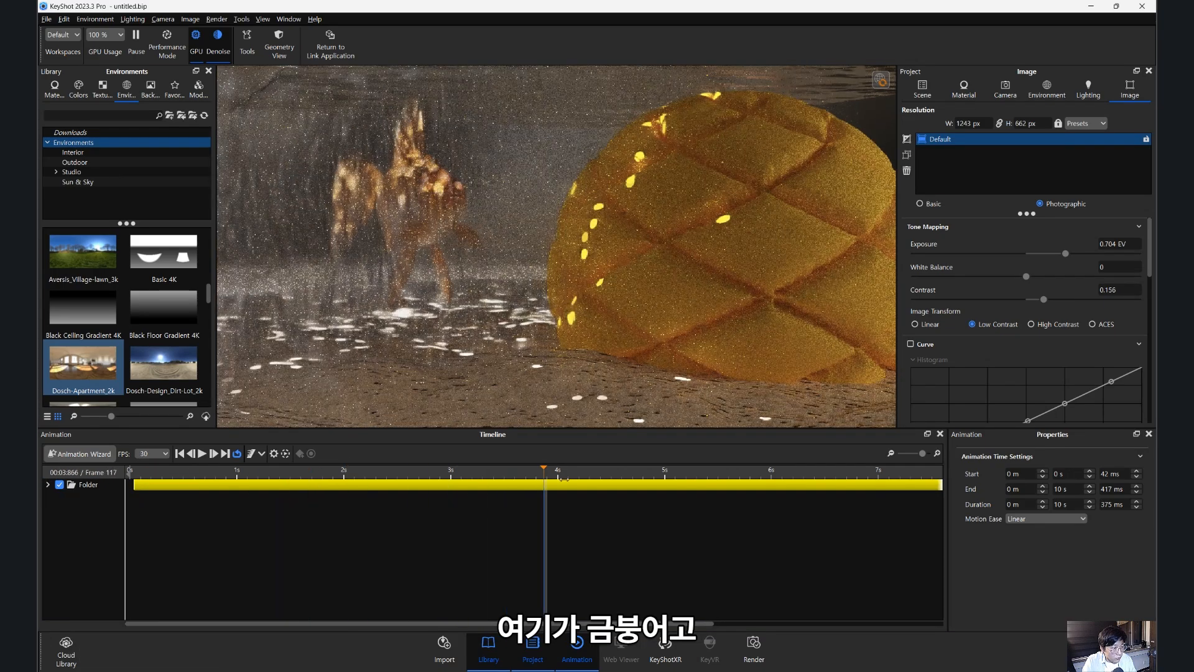
- Add a Translation animation to the whole VeiltailSf model and extend its duration to 5 s 400 ms
left_click(81, 453)
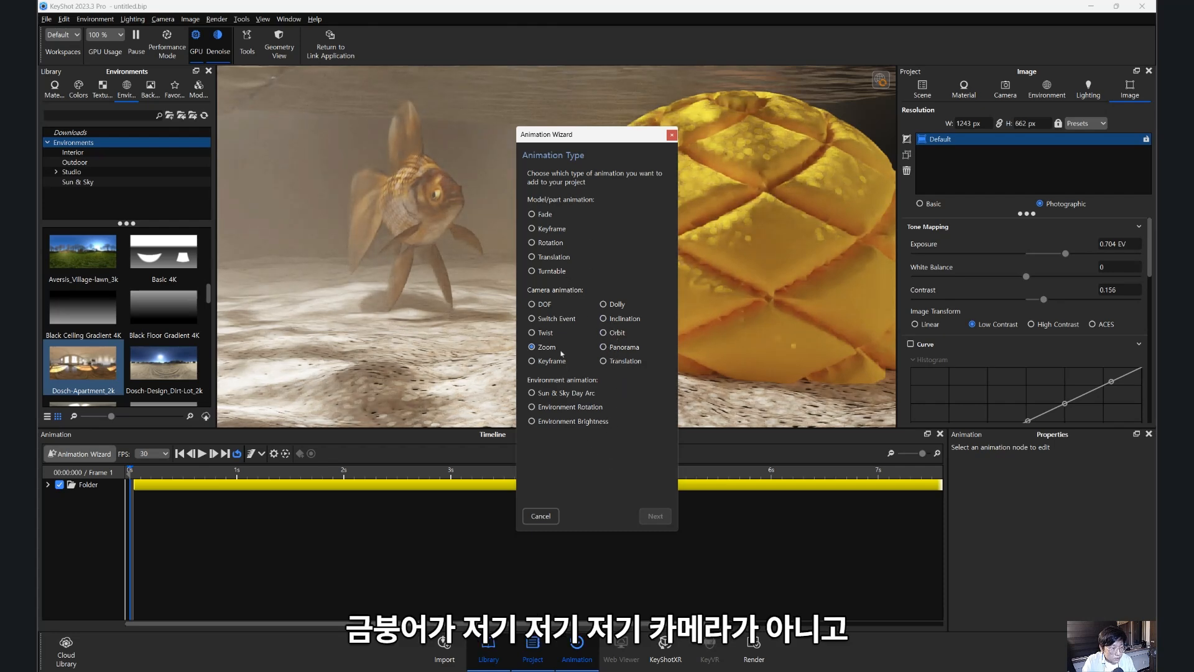
left_click(544, 228)
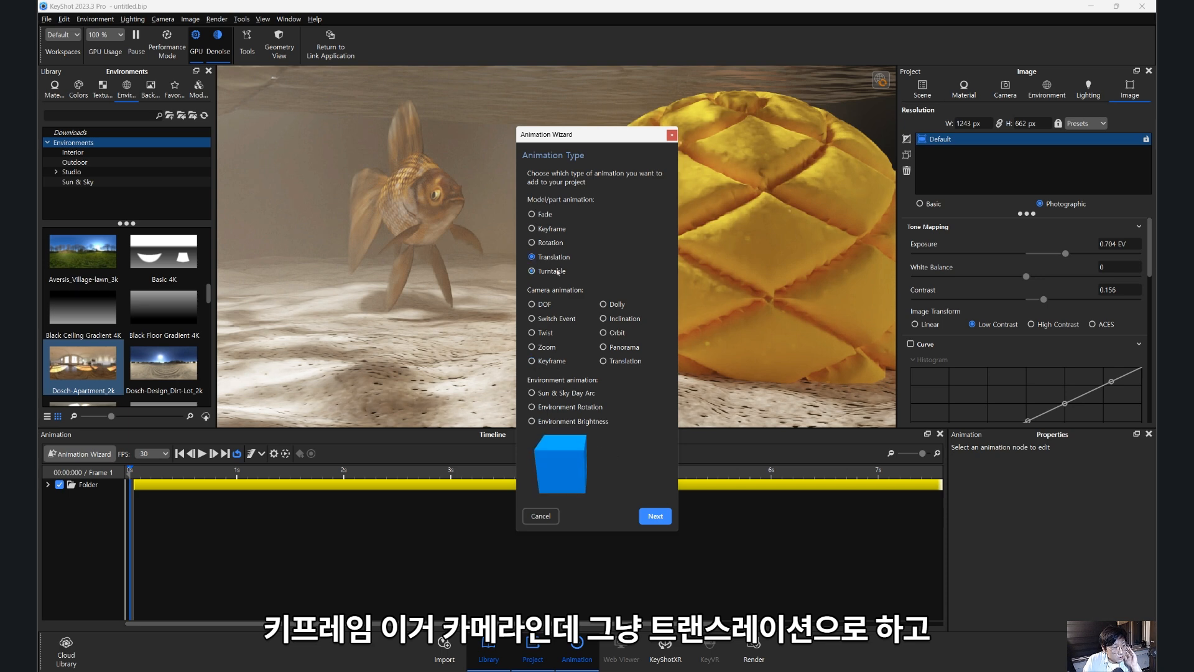
left_click(655, 516)
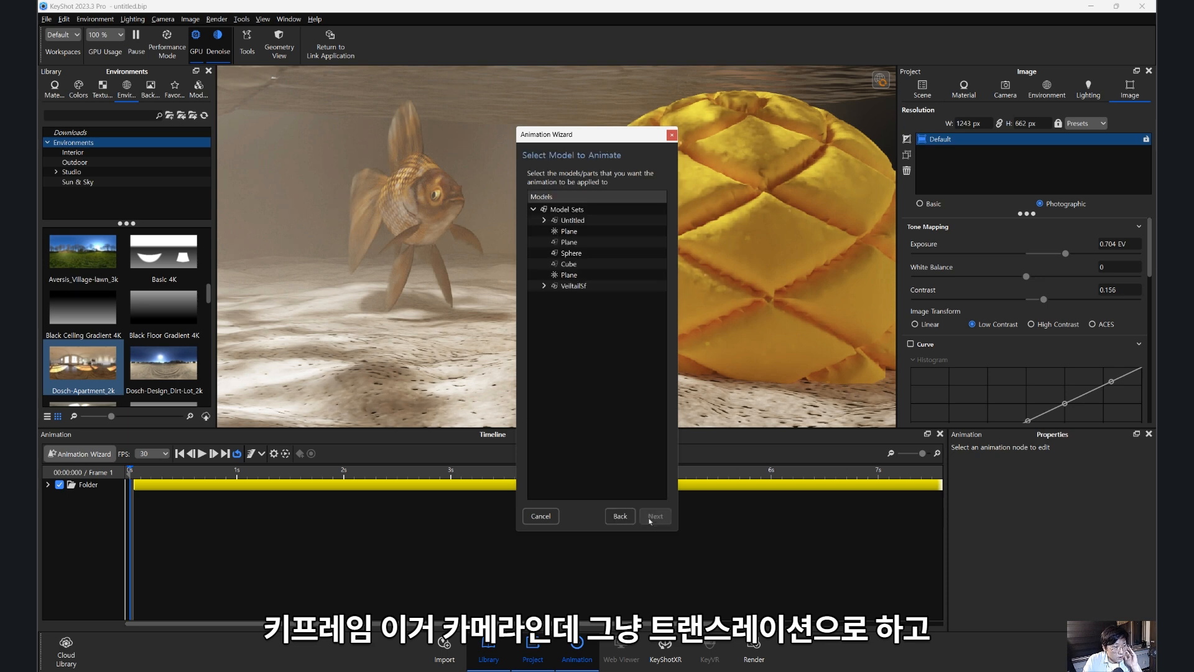
left_click(567, 287)
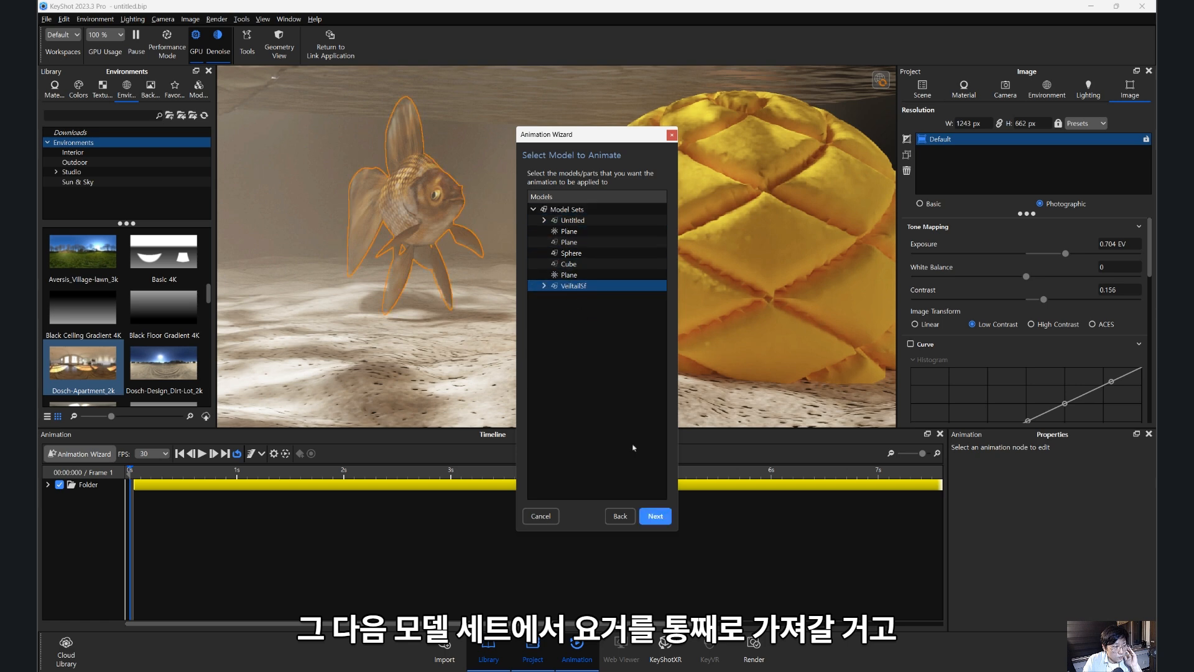
left_click(656, 516)
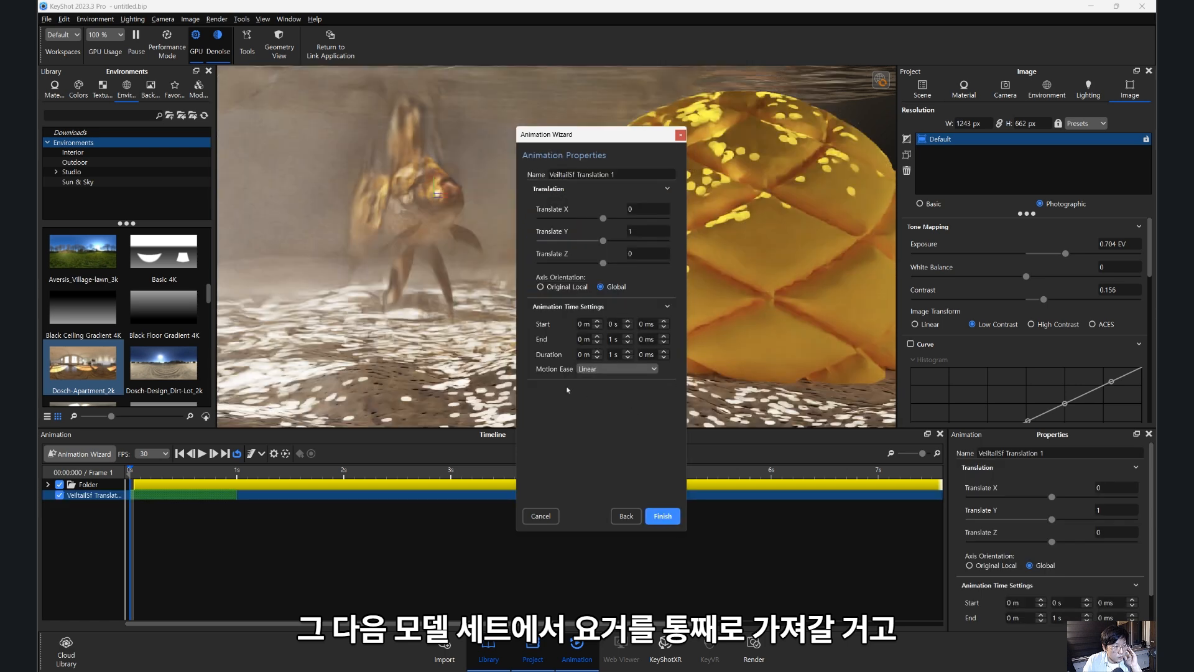
left_click_drag(237, 495, 707, 495)
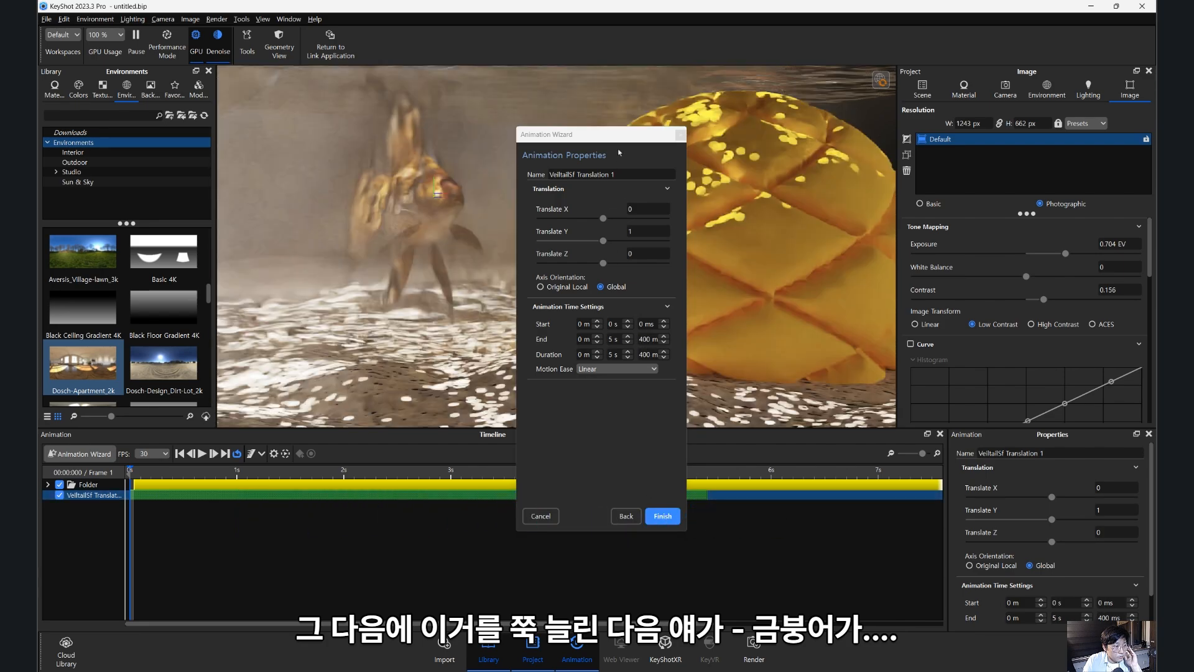
- Set the goldfish's Translate Y to 5 and preview the movement from above by scrubbing the timeline
left_click_drag(620, 134, 592, 232)
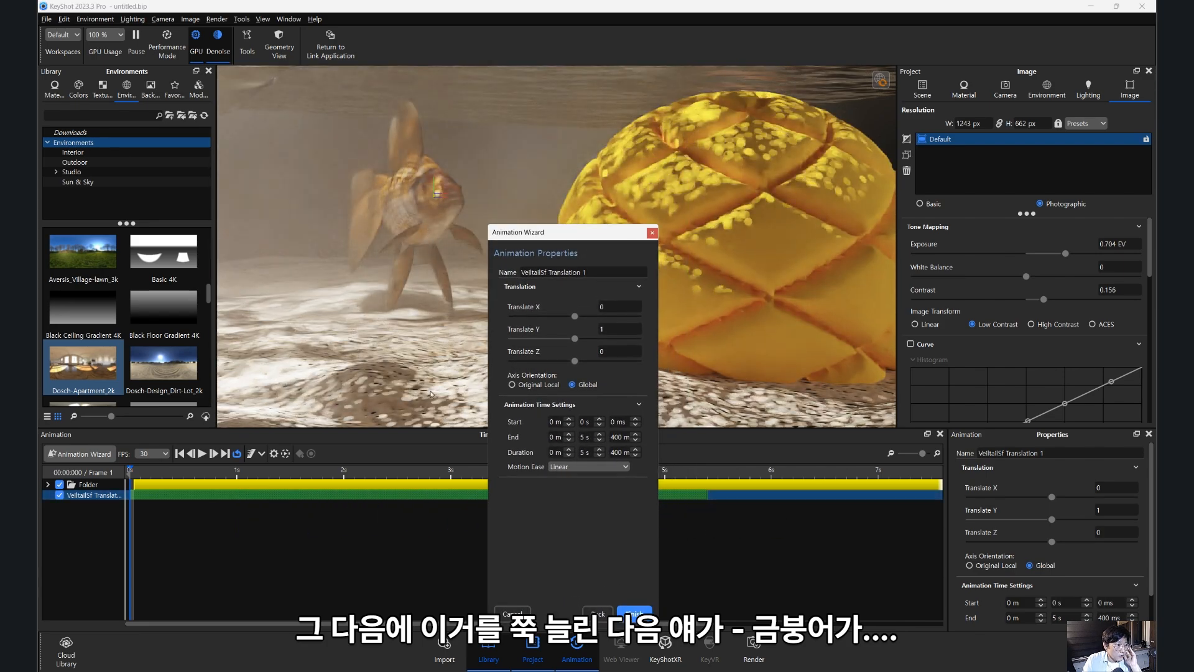
left_click_drag(410, 299, 405, 391)
middle_click_drag(404, 392, 349, 305)
left_click_drag(573, 235, 703, 260)
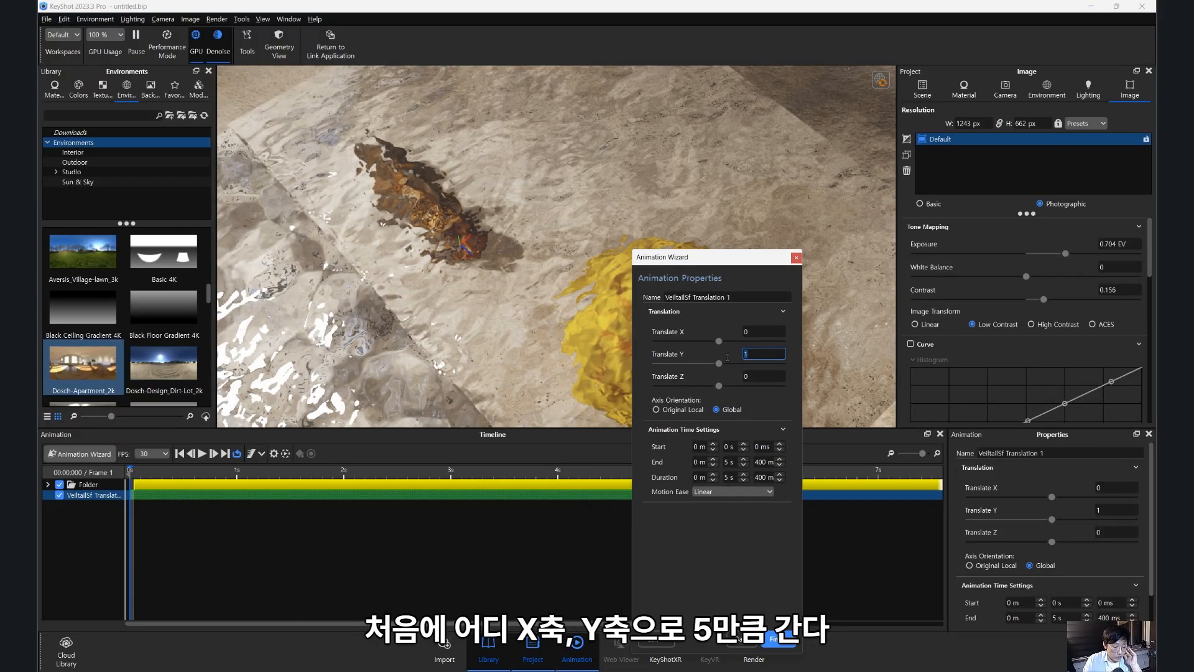
key("Return")
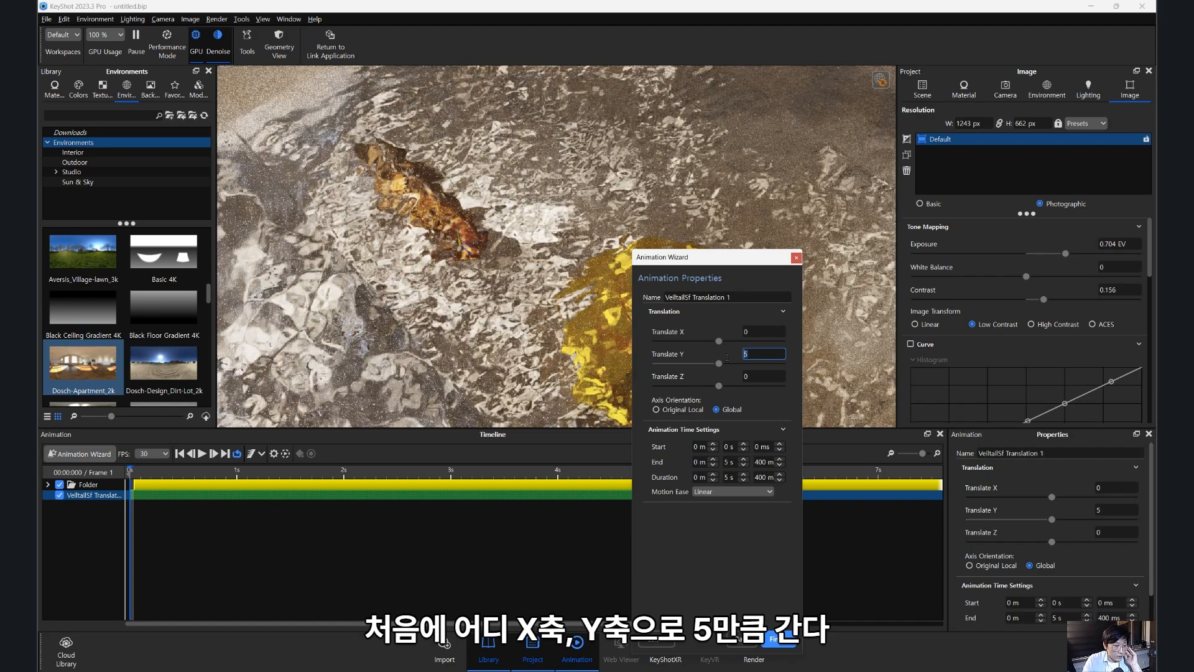
left_click_drag(219, 473, 173, 474)
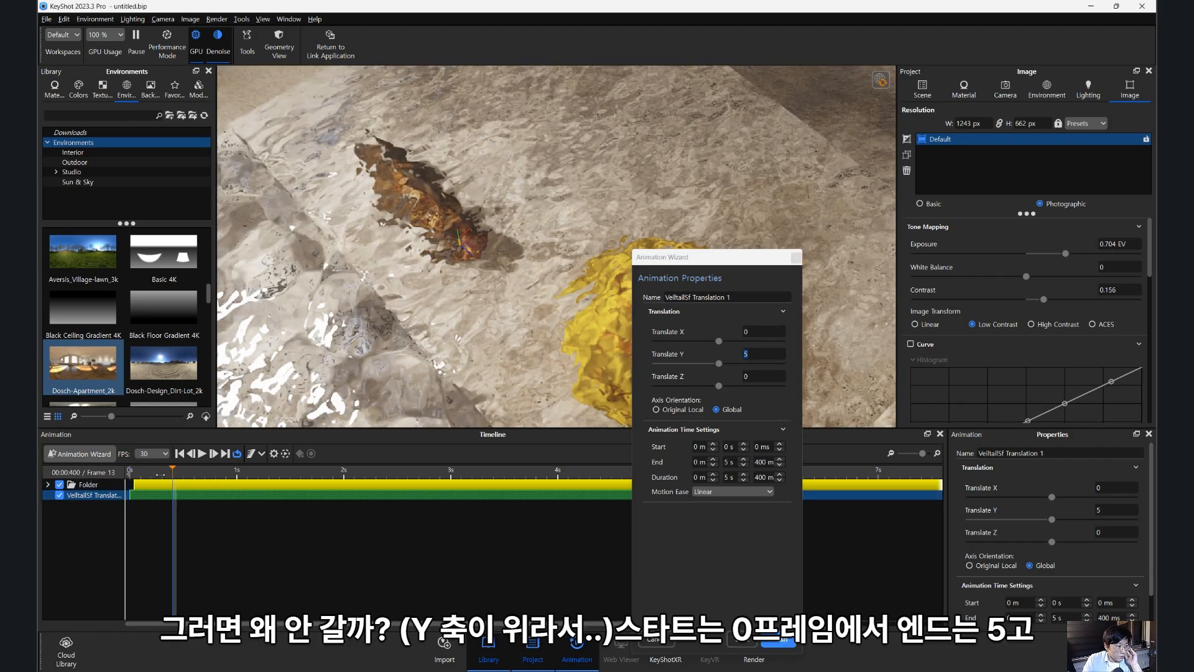
key("space")
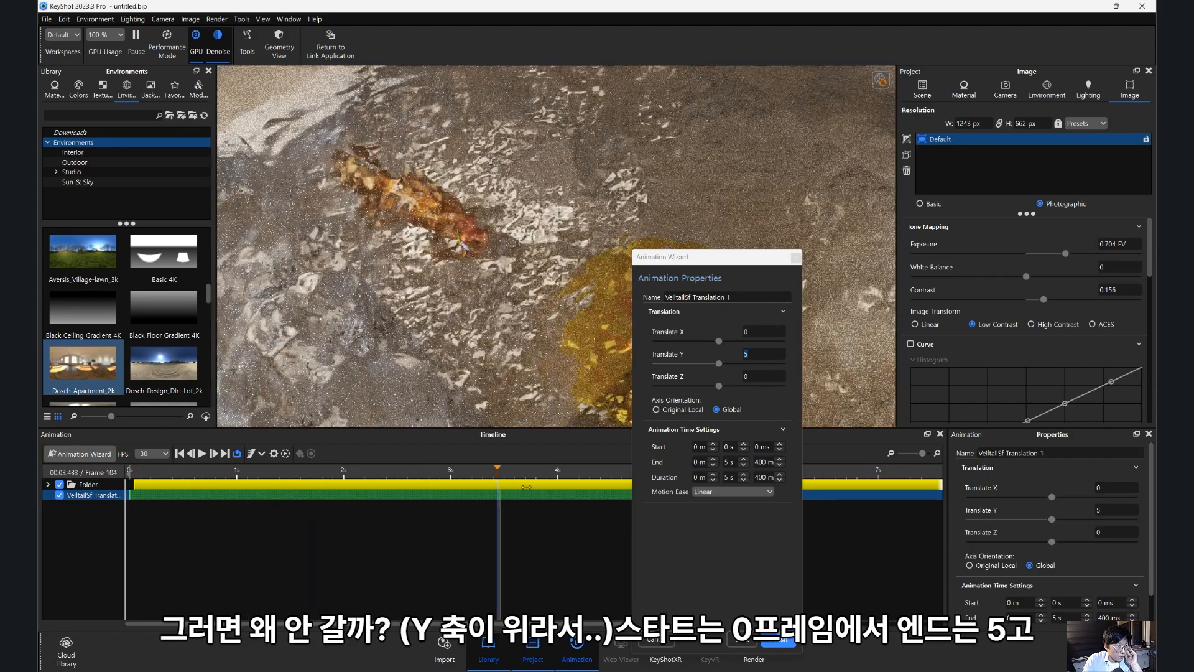
- Try a Translate Y of 50 for the goldfish and preview the movement from the side
left_click_drag(222, 489, 129, 490)
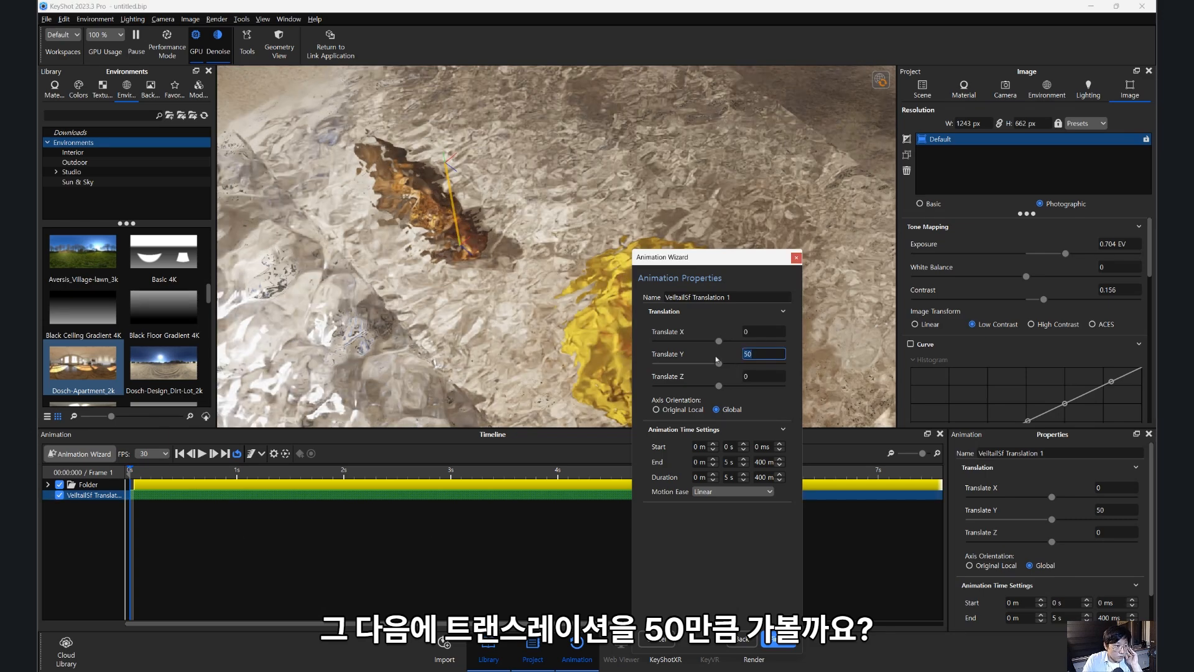
left_click_drag(524, 333, 595, 305)
left_click_drag(255, 472, 358, 477)
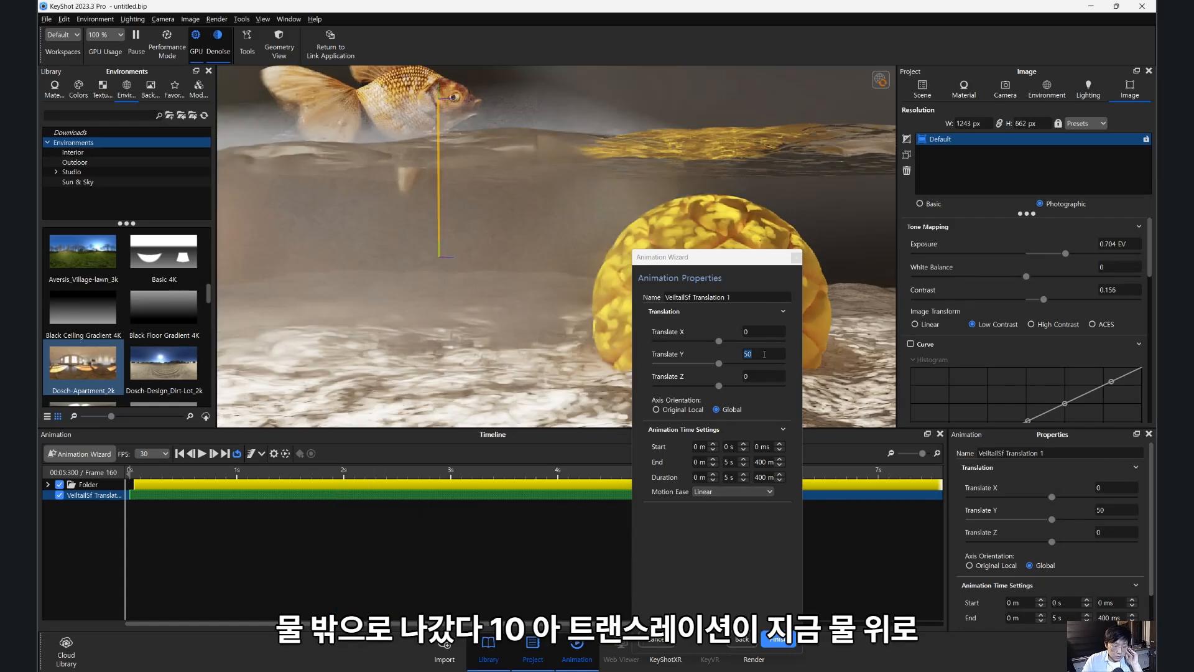
- Set the goldfish's Translate Y to 10, check the motion on the timeline, and set Translate X to 40
left_click(765, 354)
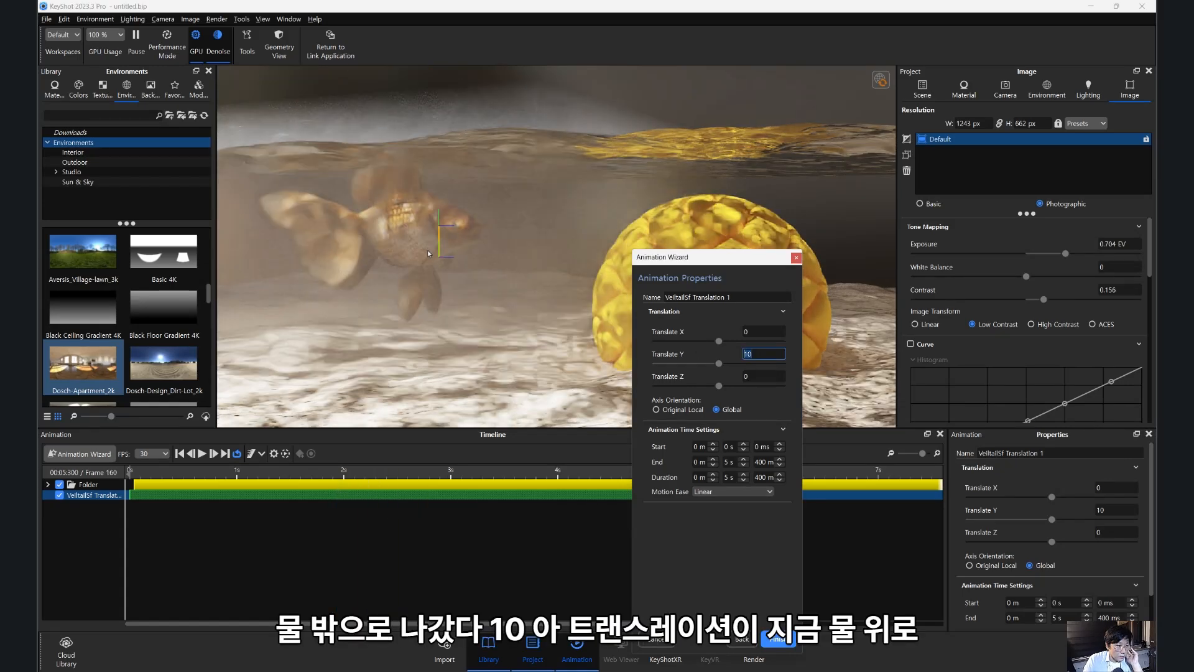
left_click_drag(235, 476, 507, 481)
left_click(744, 332)
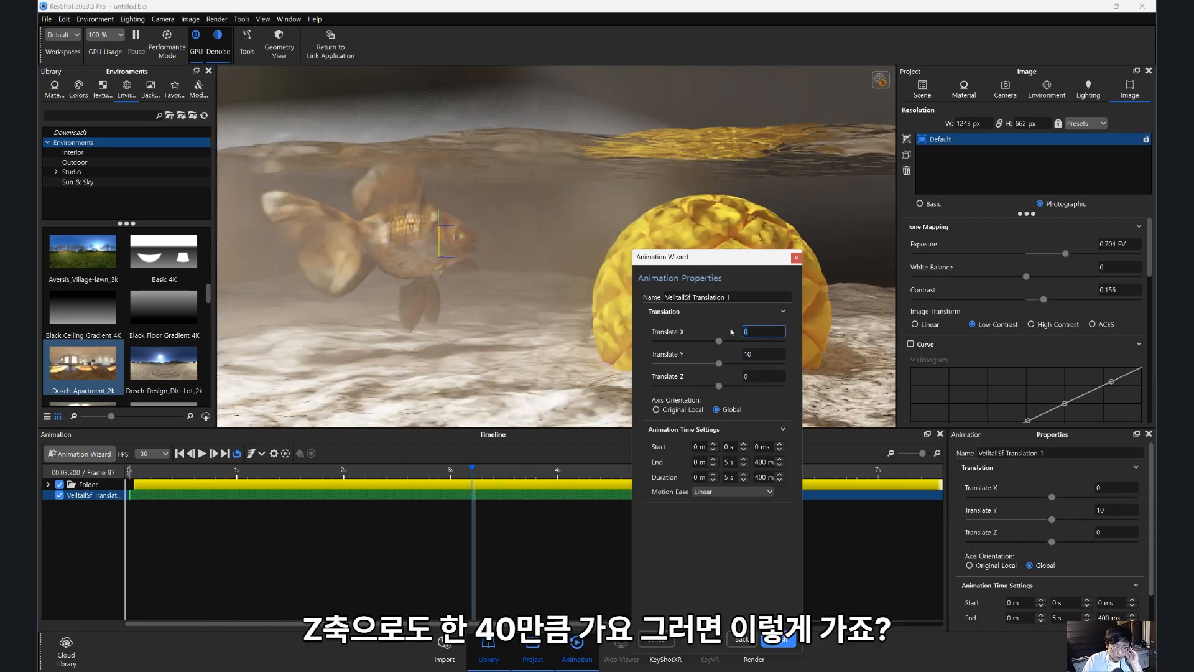
type("4")
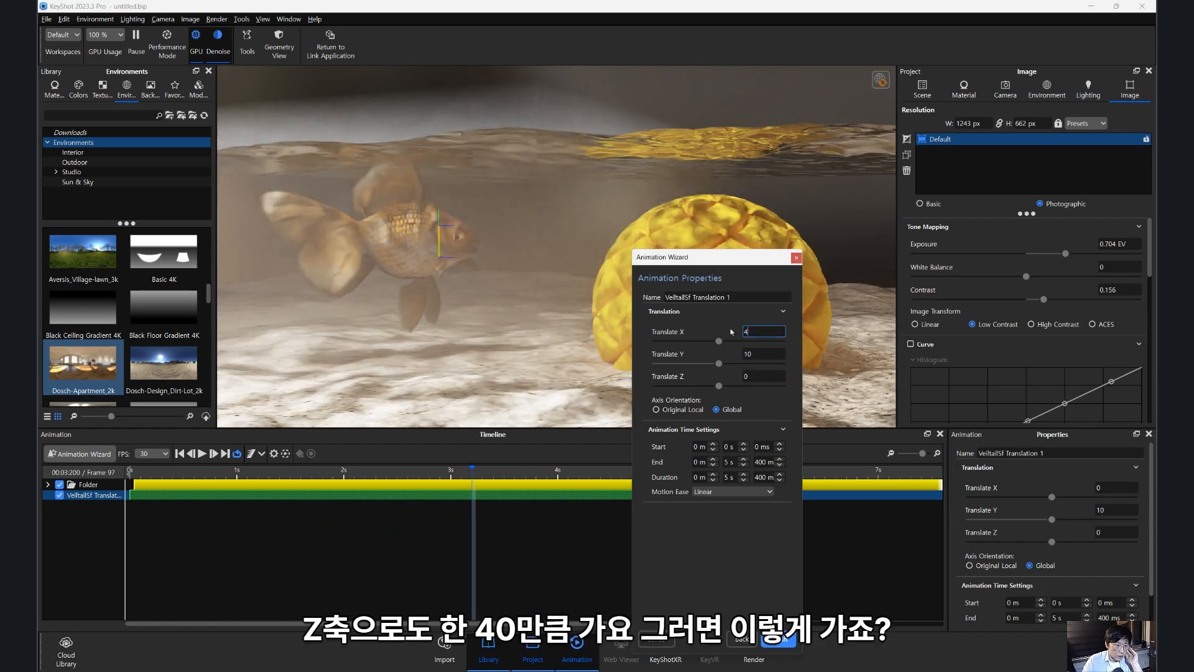
type("0")
key("Return")
- Preview the goldfish's translation path from above, return to frame 1, and finish creating the translation animation
left_click_drag(434, 308, 435, 337)
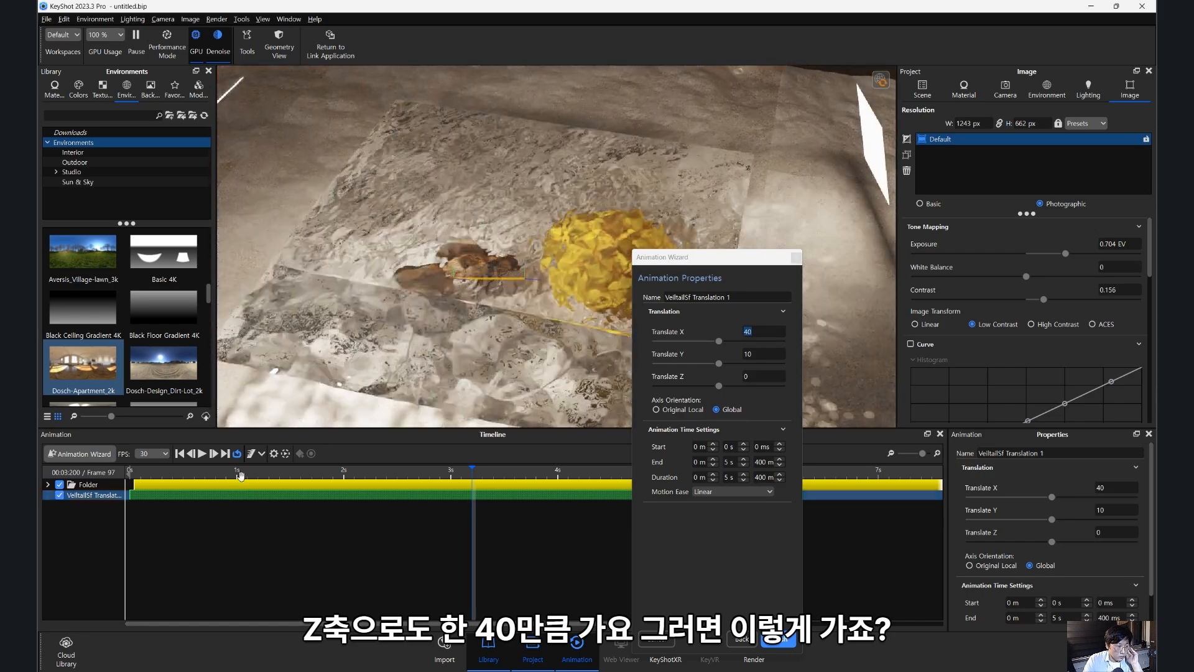
left_click_drag(145, 480, 470, 491)
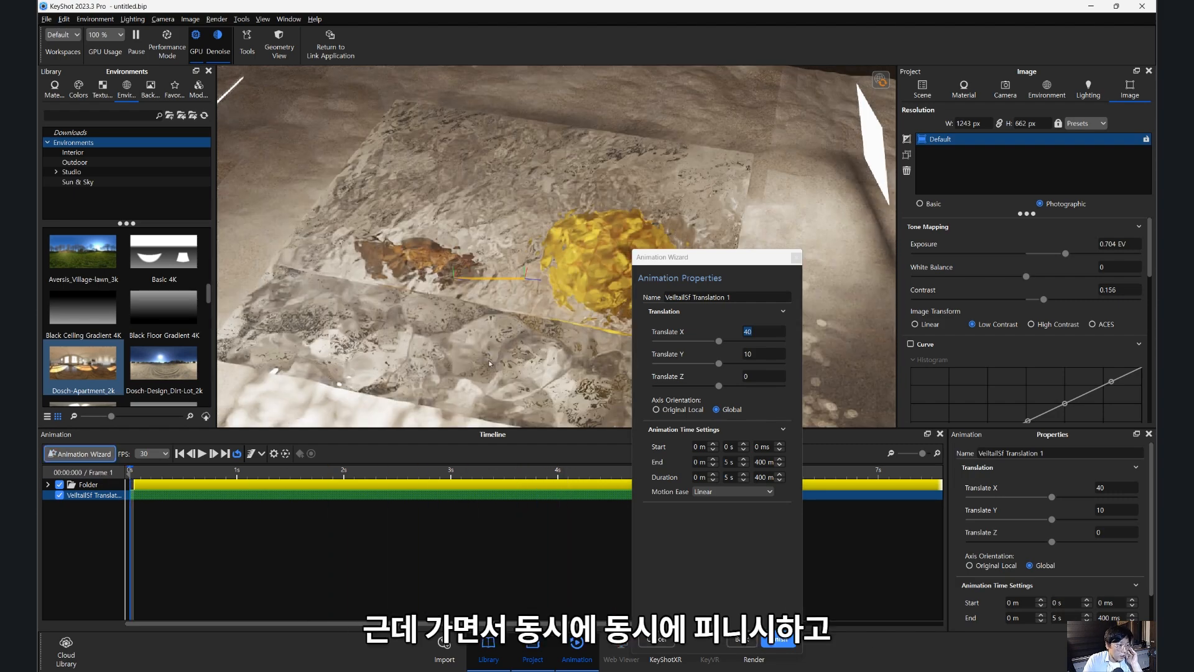
left_click(779, 640)
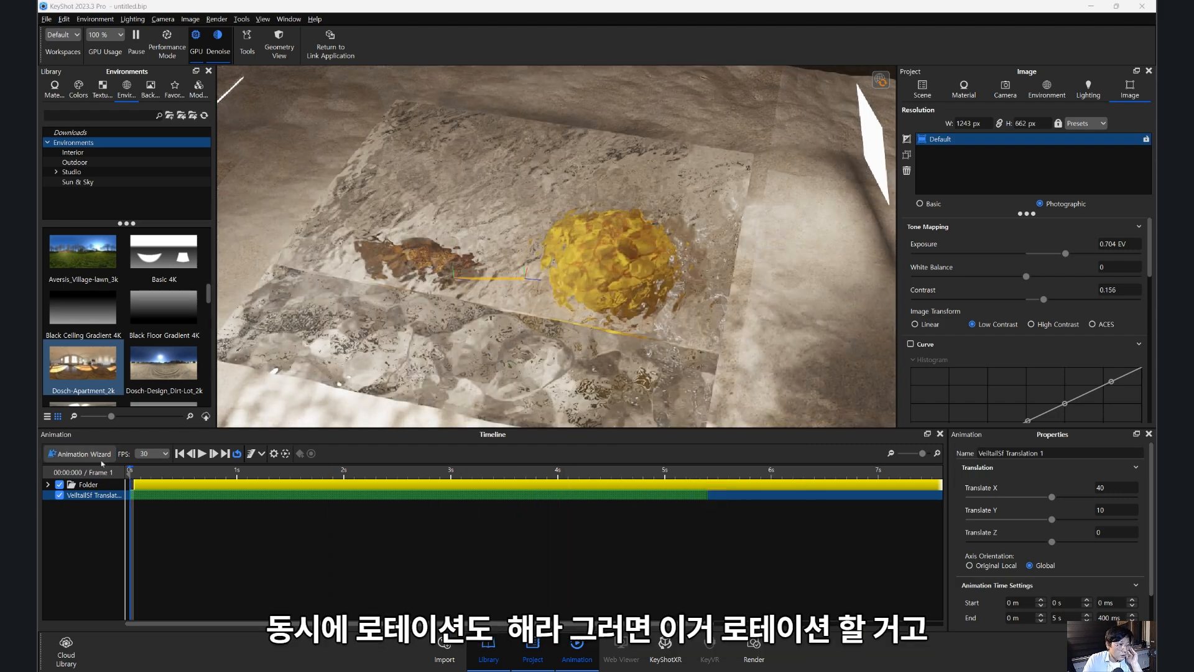
- Start a new rotation animation and apply it to the VeiltailSf goldfish model
left_click(98, 455)
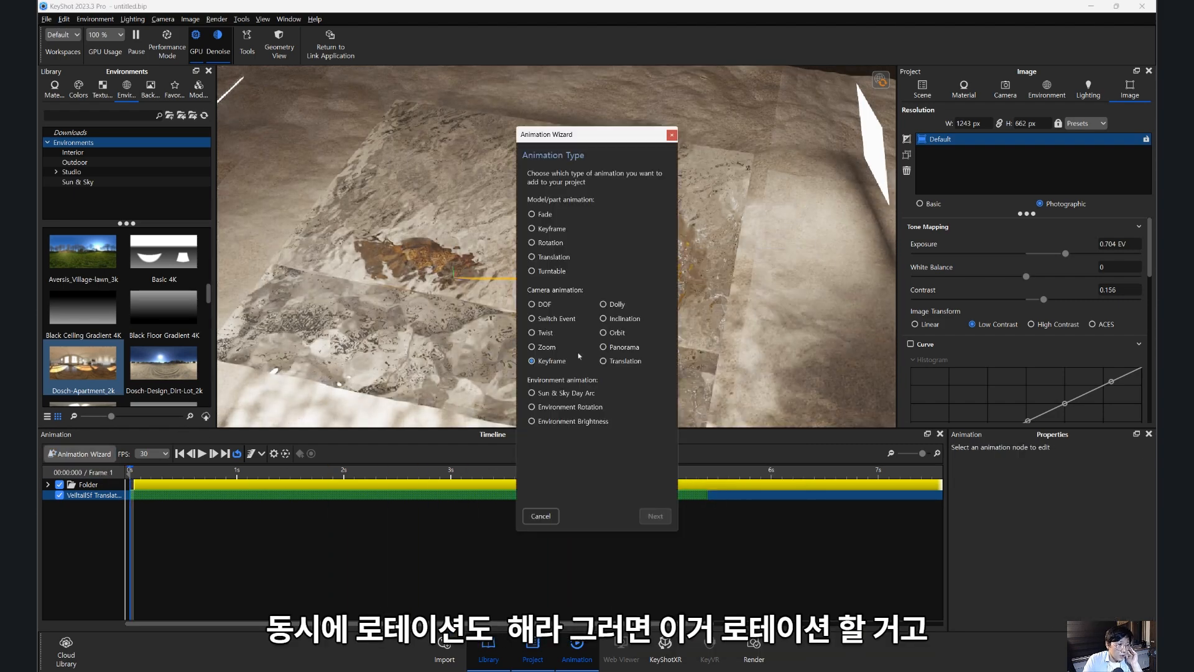
left_click(549, 243)
left_click(656, 516)
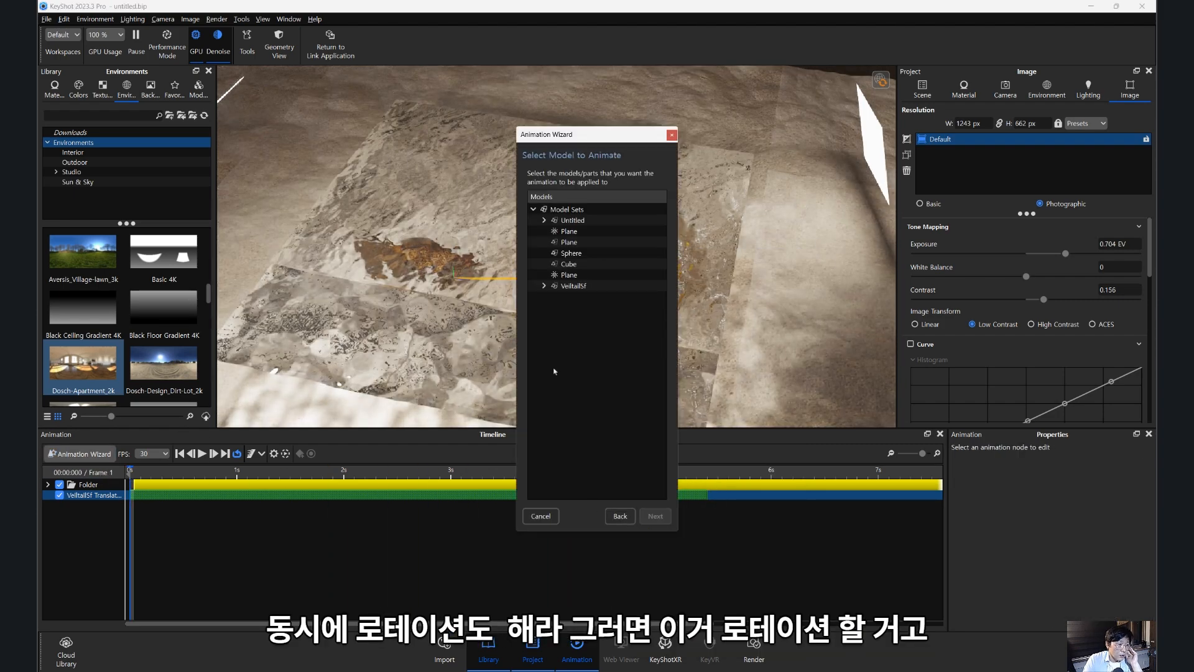
left_click(573, 286)
left_click(656, 516)
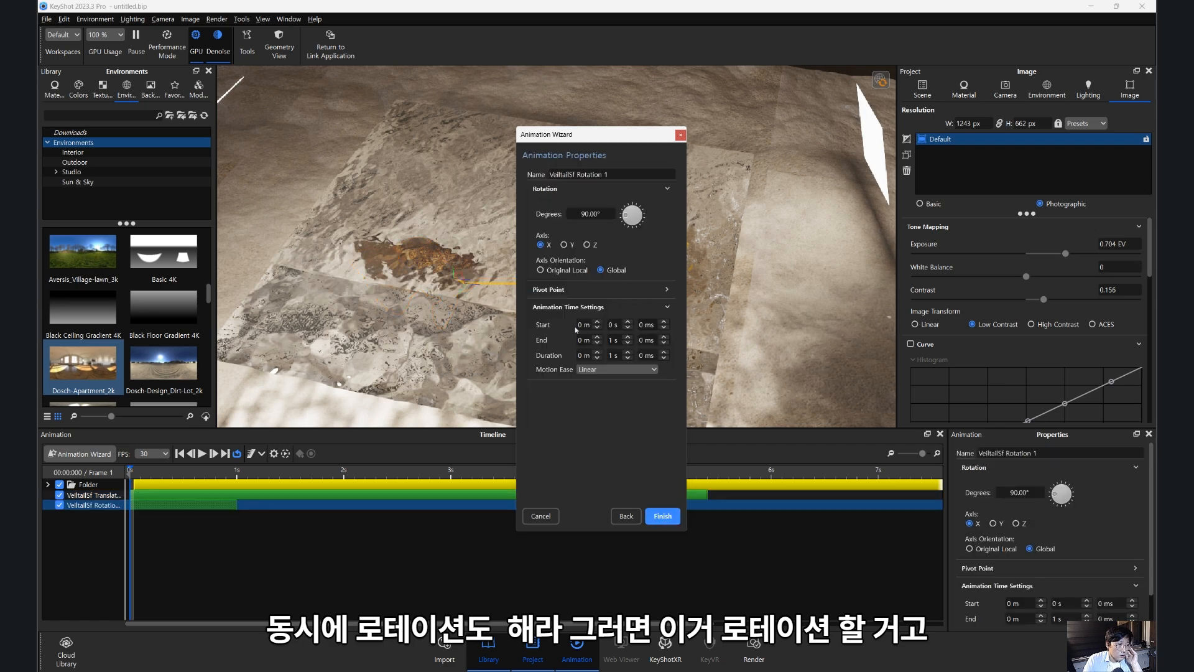
- Set the goldfish's rotation to 45° about the Y axis, extend it to about 5.5 s, and finish creating the animation
left_click_drag(602, 215, 546, 227)
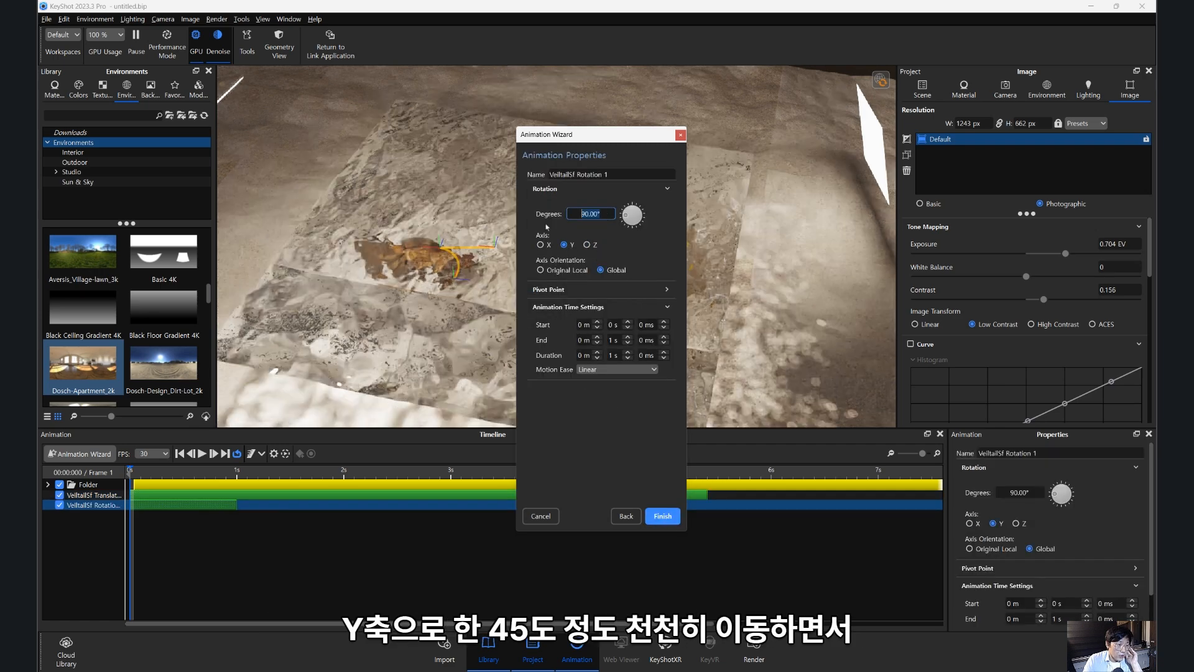
type("45")
key("Return")
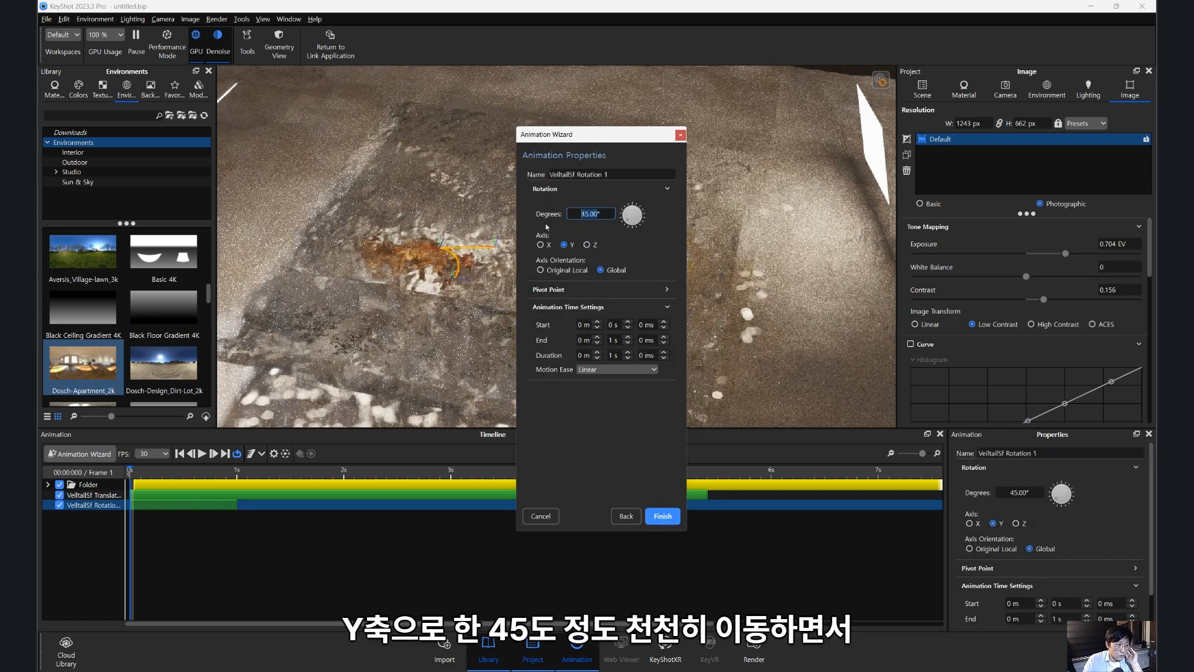
left_click_drag(237, 505, 729, 496)
left_click(665, 518)
- Hide the fog cube in the scene and scrub the timeline to preview the goldfish's combined translation and rotation
left_click_drag(486, 334, 717, 266)
scroll(716, 266, "up", 3)
middle_click_drag(716, 266, 790, 226)
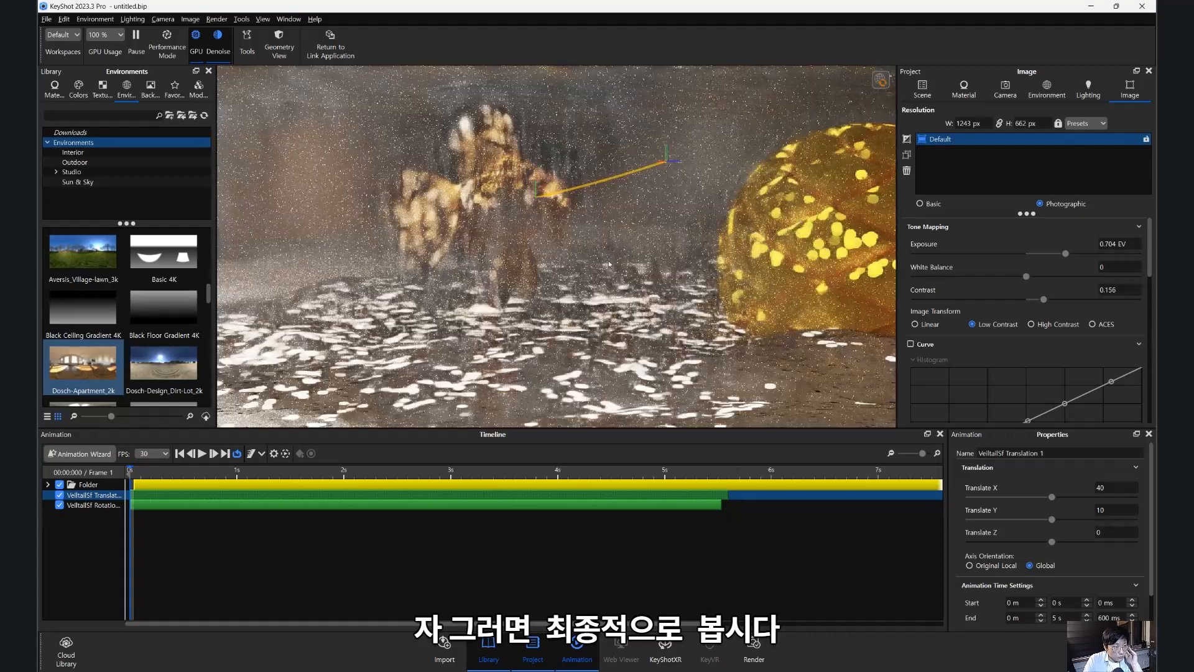
left_click(923, 89)
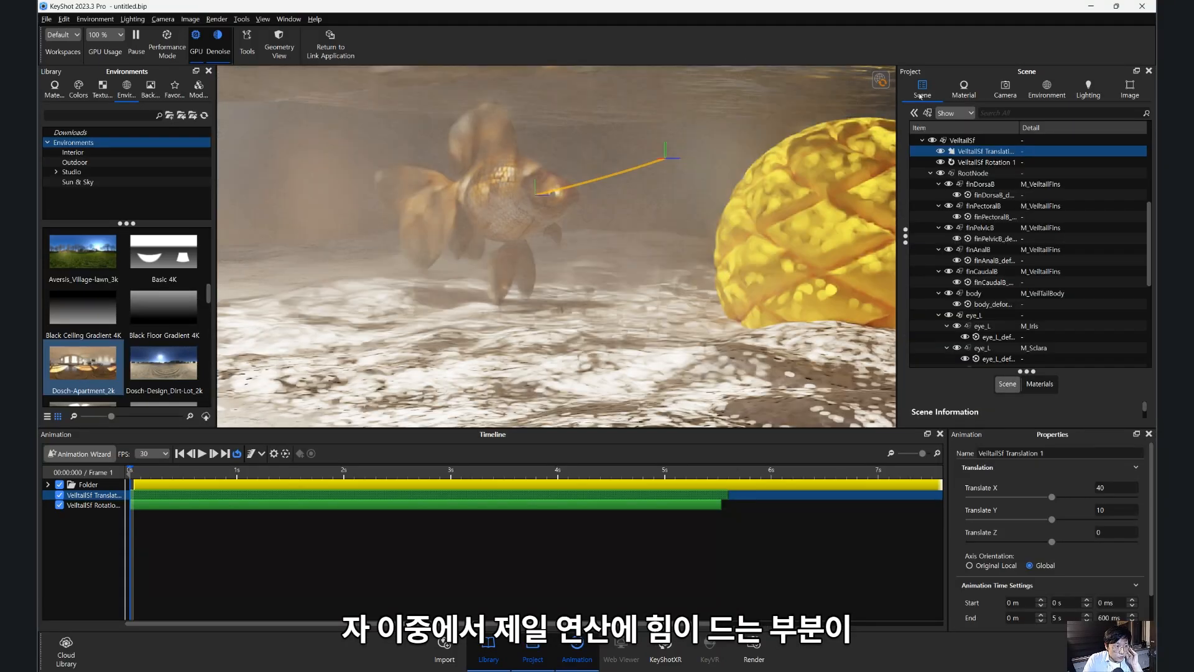
scroll(968, 274, "down", 5)
scroll(969, 275, "up", 10)
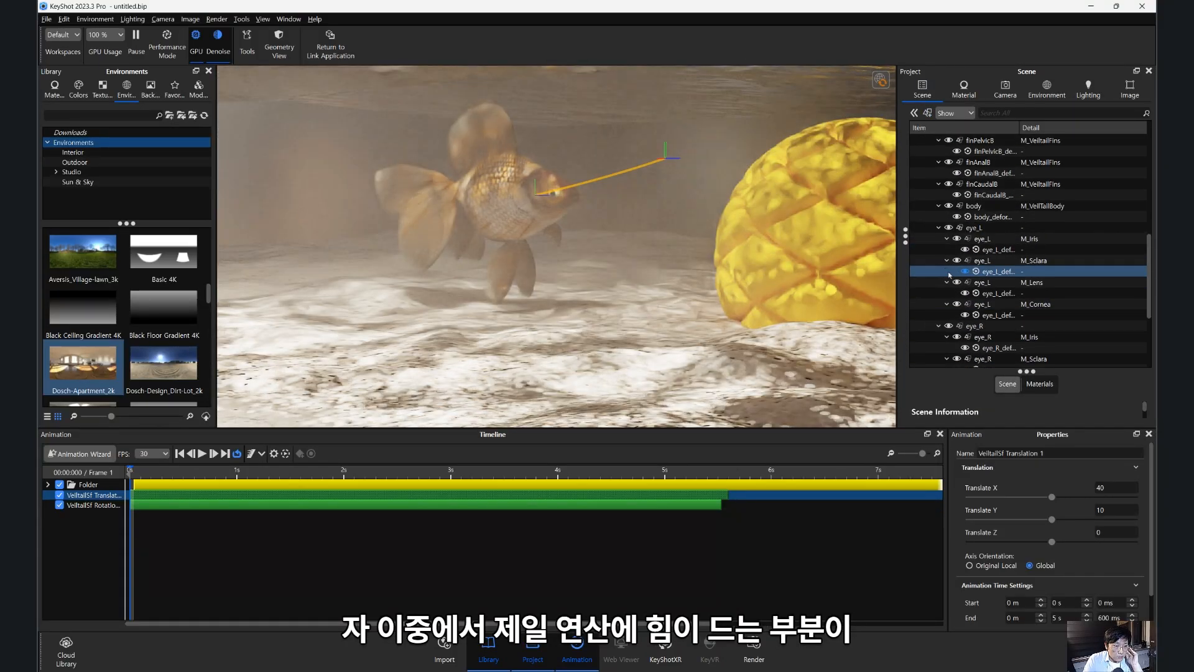
left_click(938, 297)
left_click(923, 283)
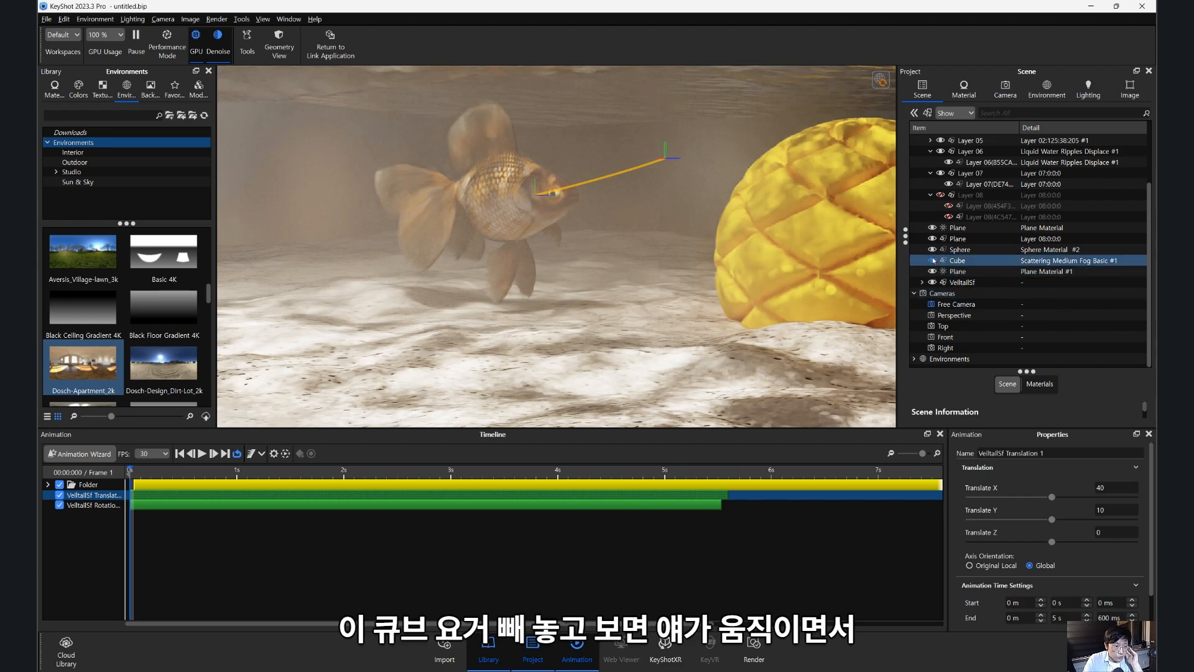
left_click(933, 261)
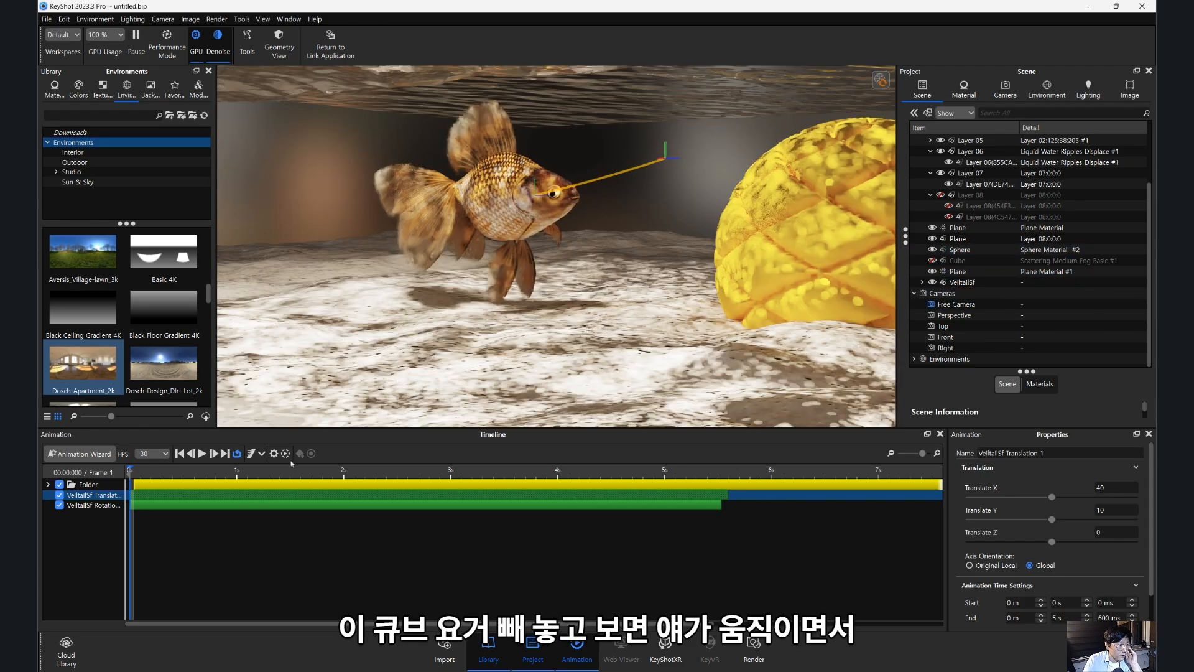
left_click_drag(208, 471, 689, 510)
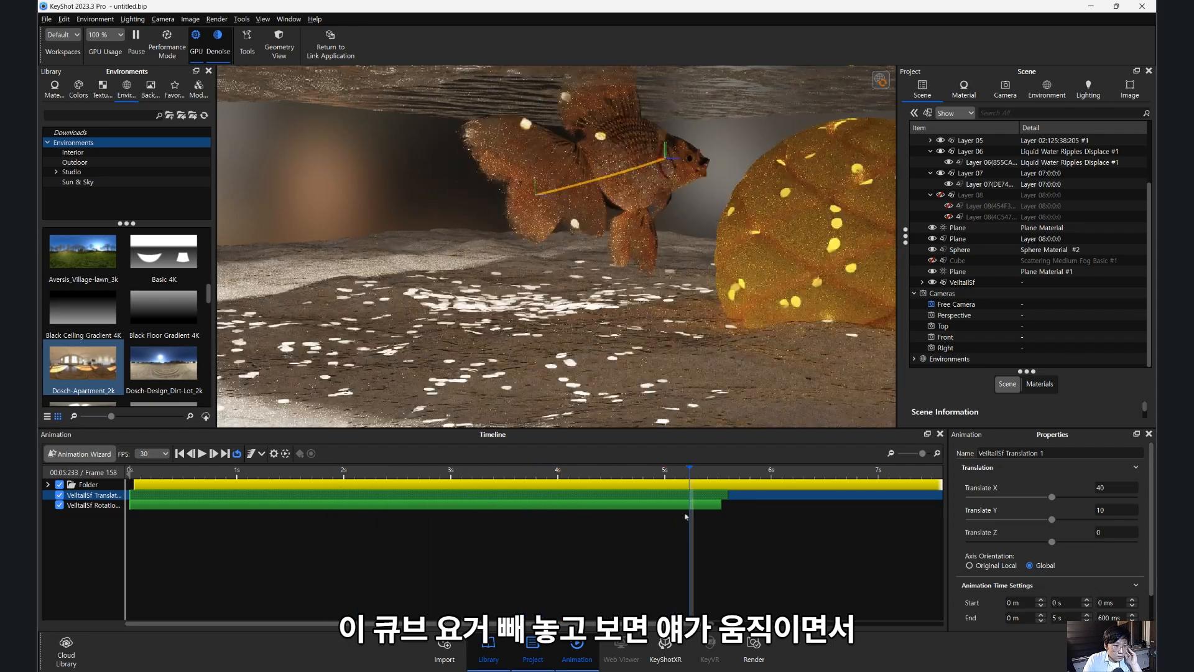
- Set the goldfish's rotation animation to -80° and preview the turn by scrubbing the timeline
left_click(662, 505)
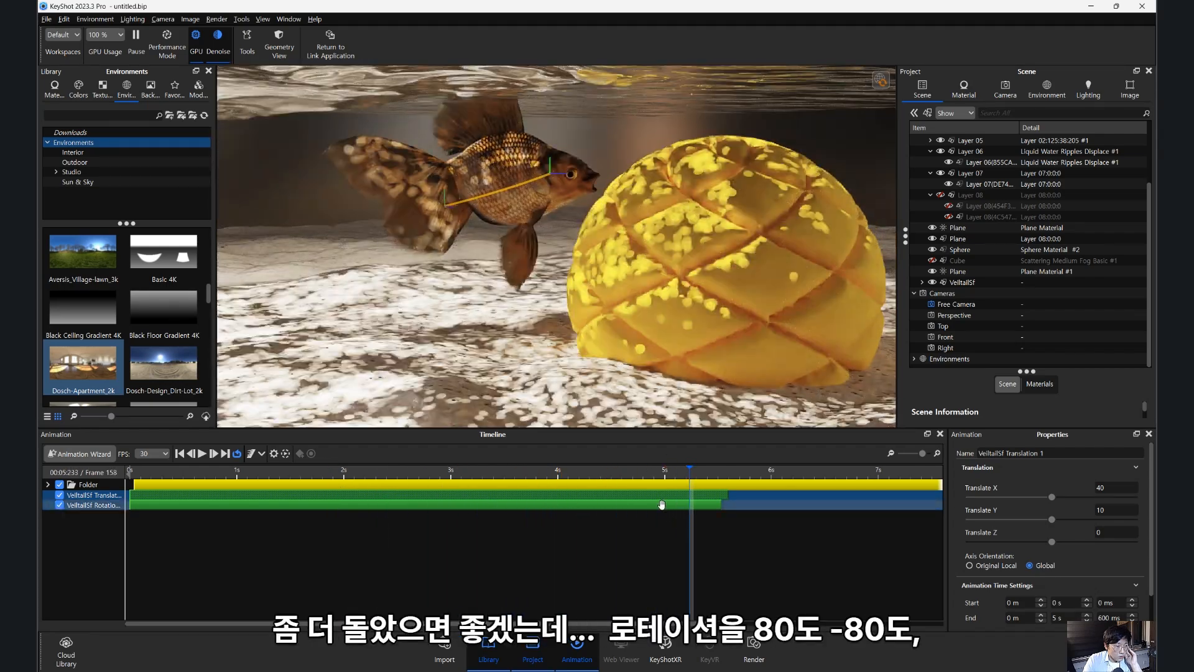
left_click(662, 505)
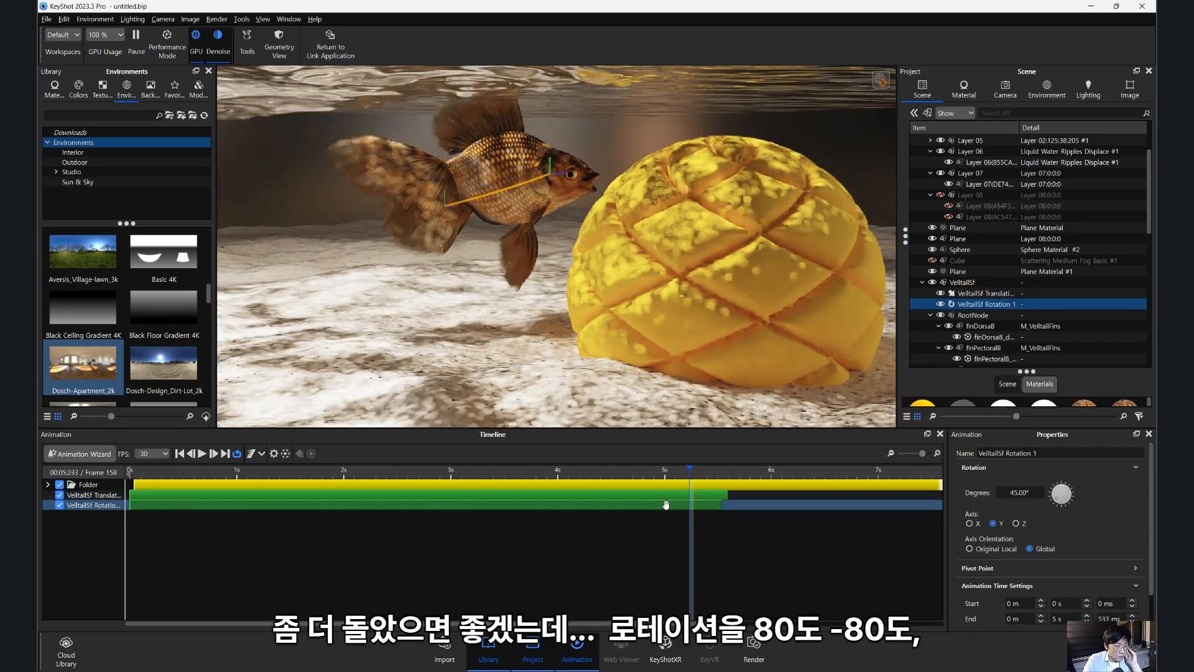
left_click(1036, 491)
type("80")
key("Return")
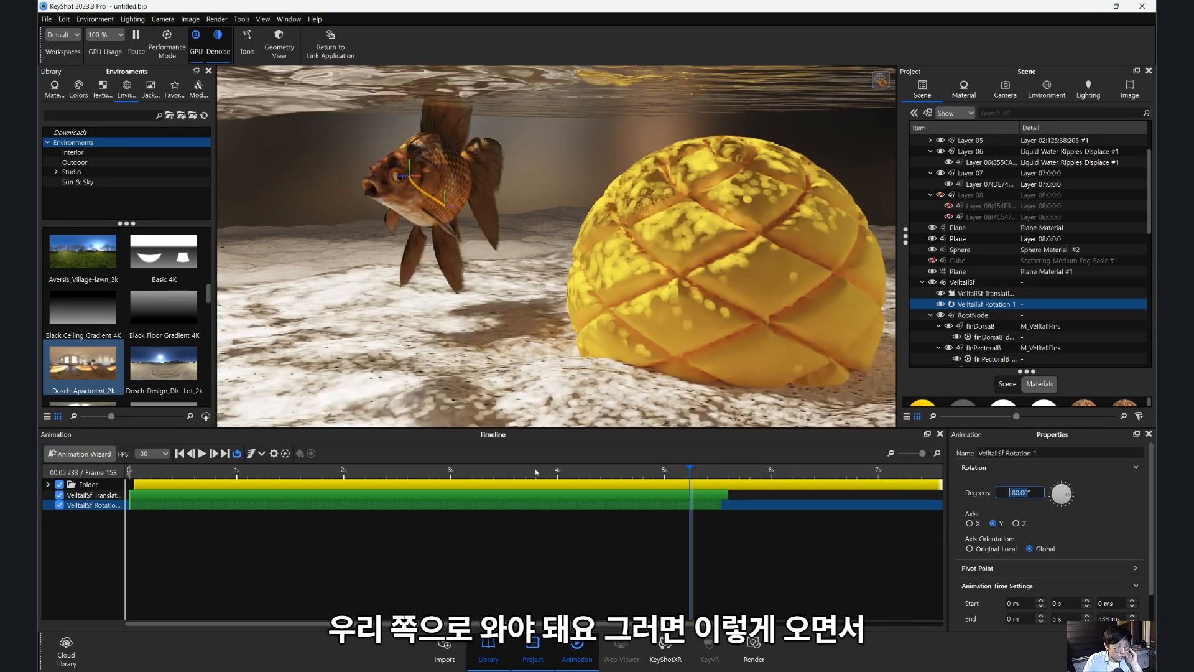
left_click(261, 483)
left_click_drag(250, 474, 708, 504)
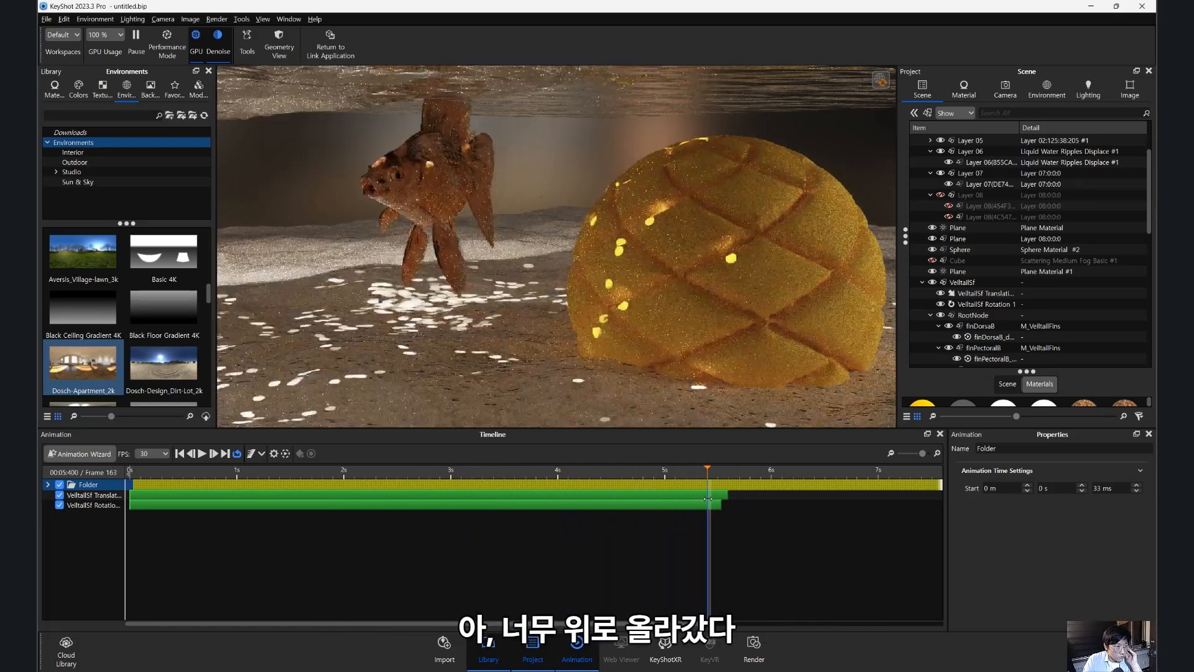
- Lower the whole goldfish model by about 8.9 along Y with the Move Tool
left_click(438, 196)
scroll(977, 260, "up", 3)
left_click(968, 304)
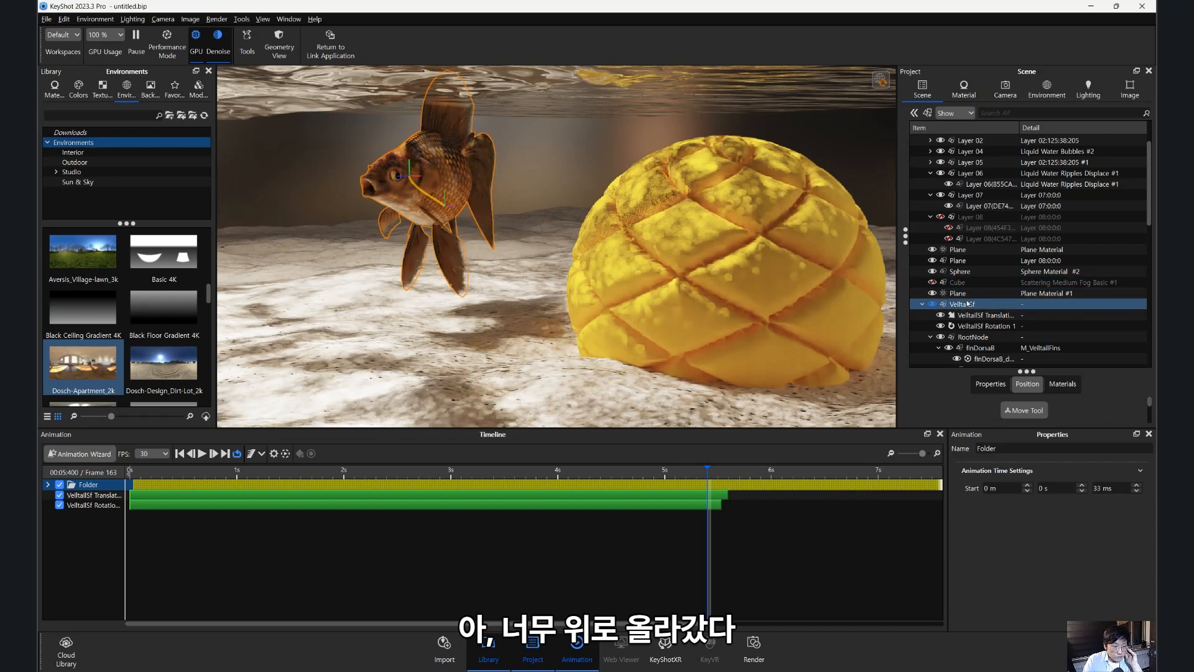
left_click(1025, 410)
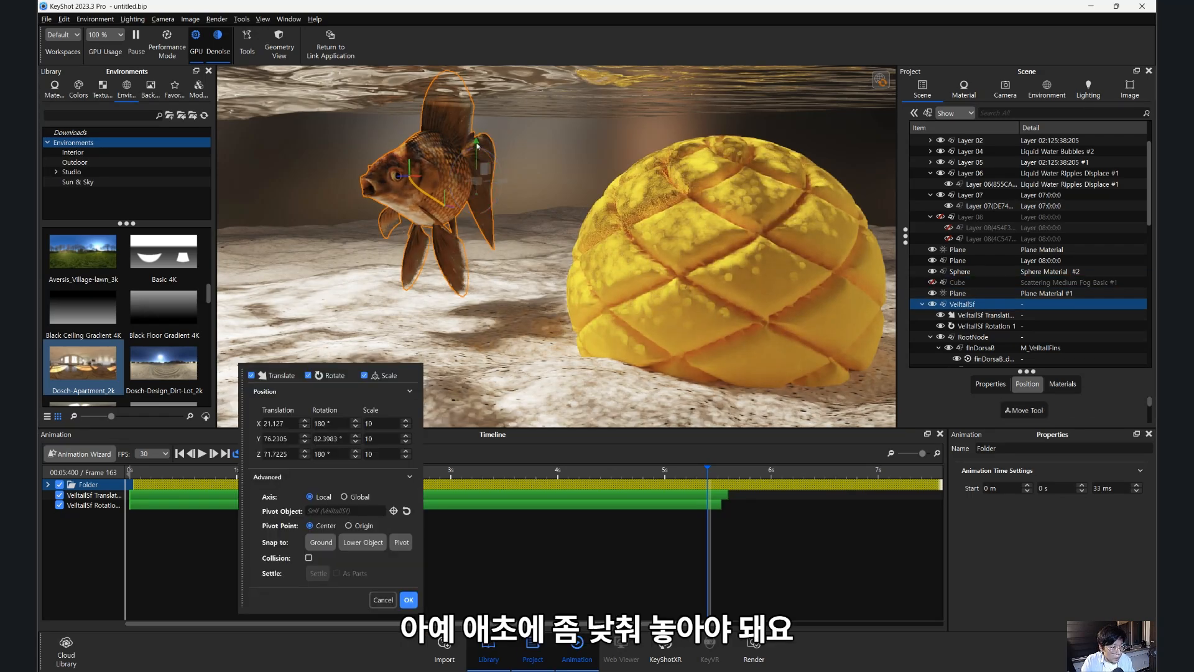
left_click_drag(477, 144, 478, 172)
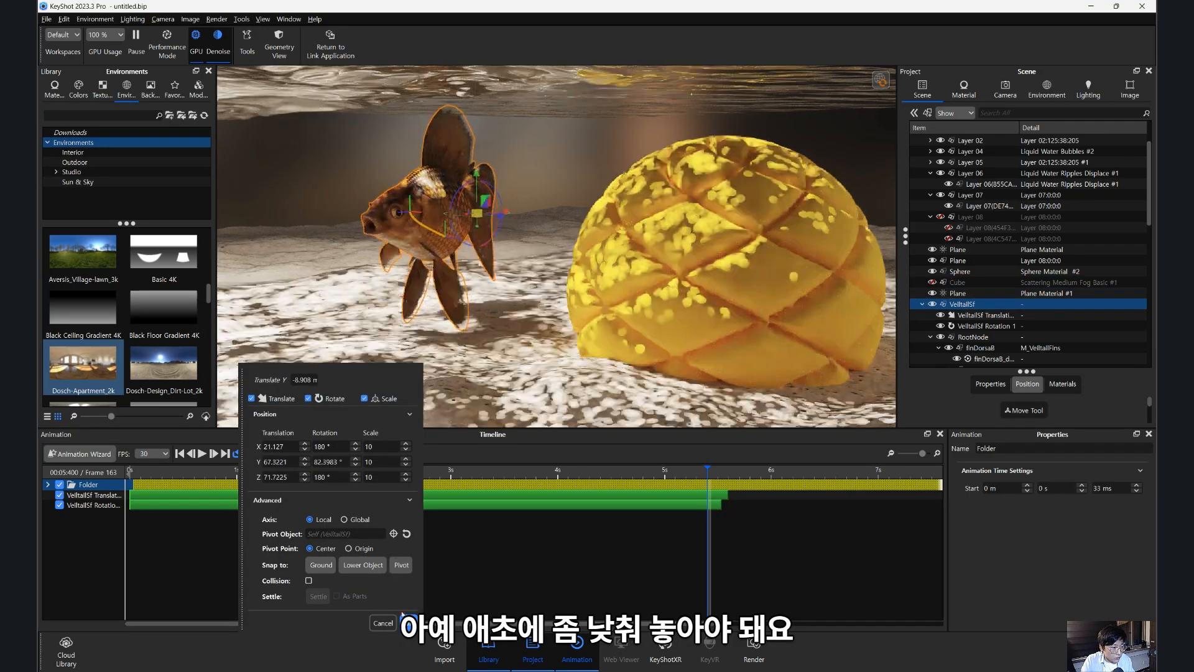
left_click(406, 623)
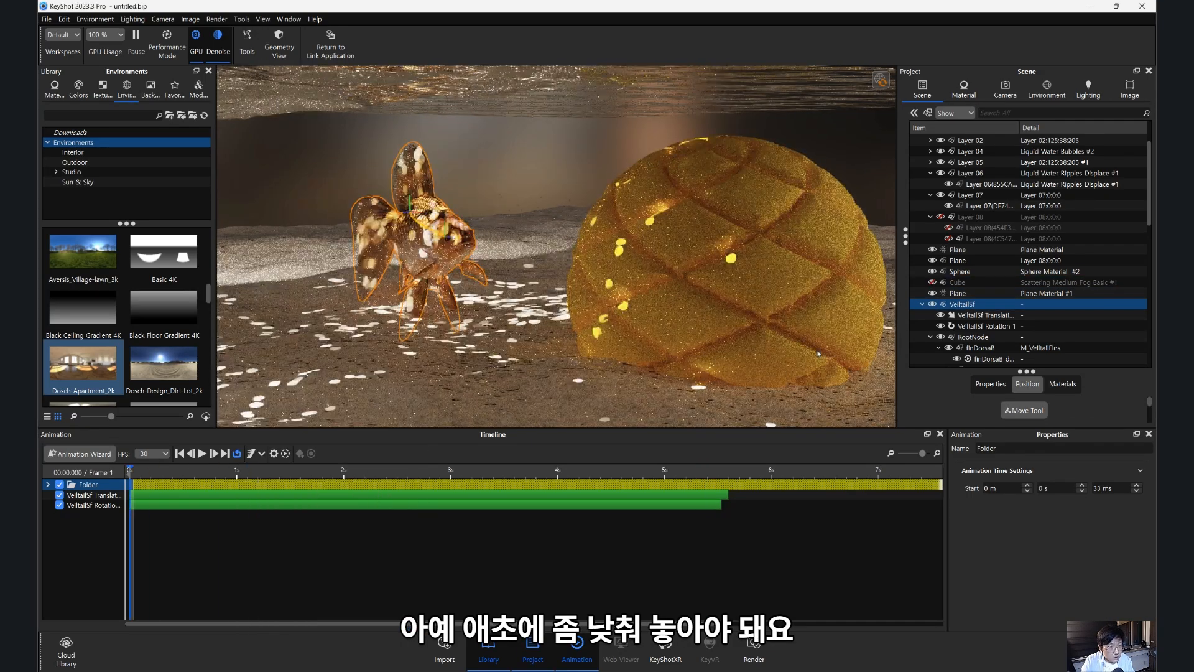
- Show the fog cube again and adjust the goldfish's position with the Move Tool
left_click(931, 282)
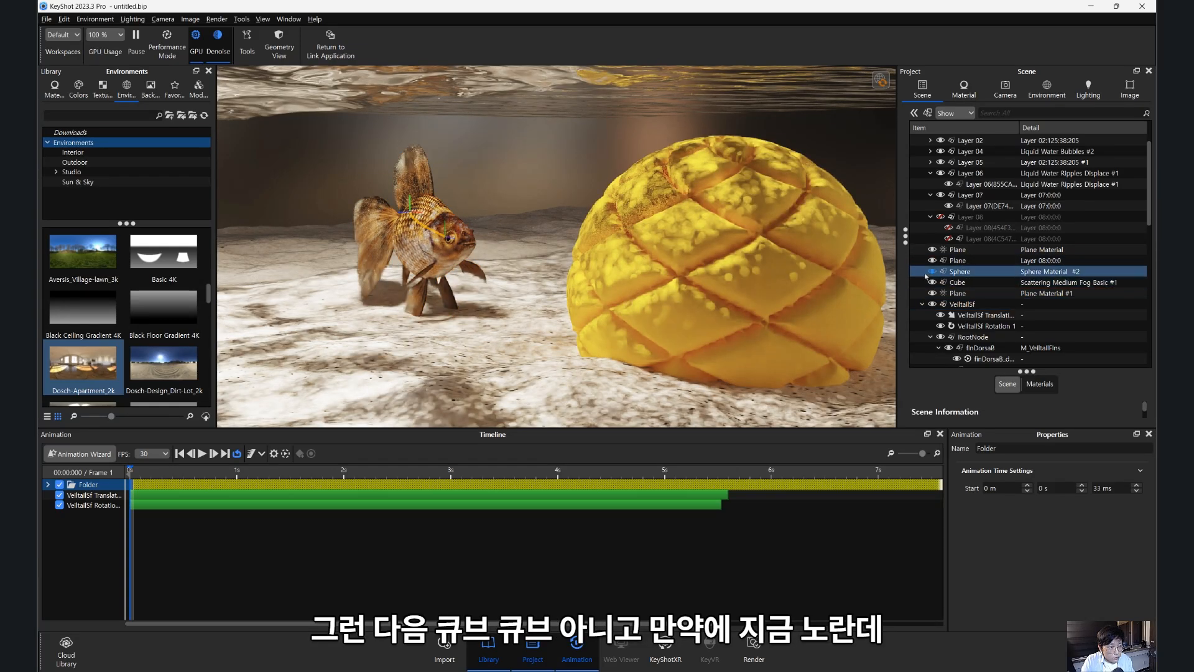
left_click(476, 231)
key("ctrl+d")
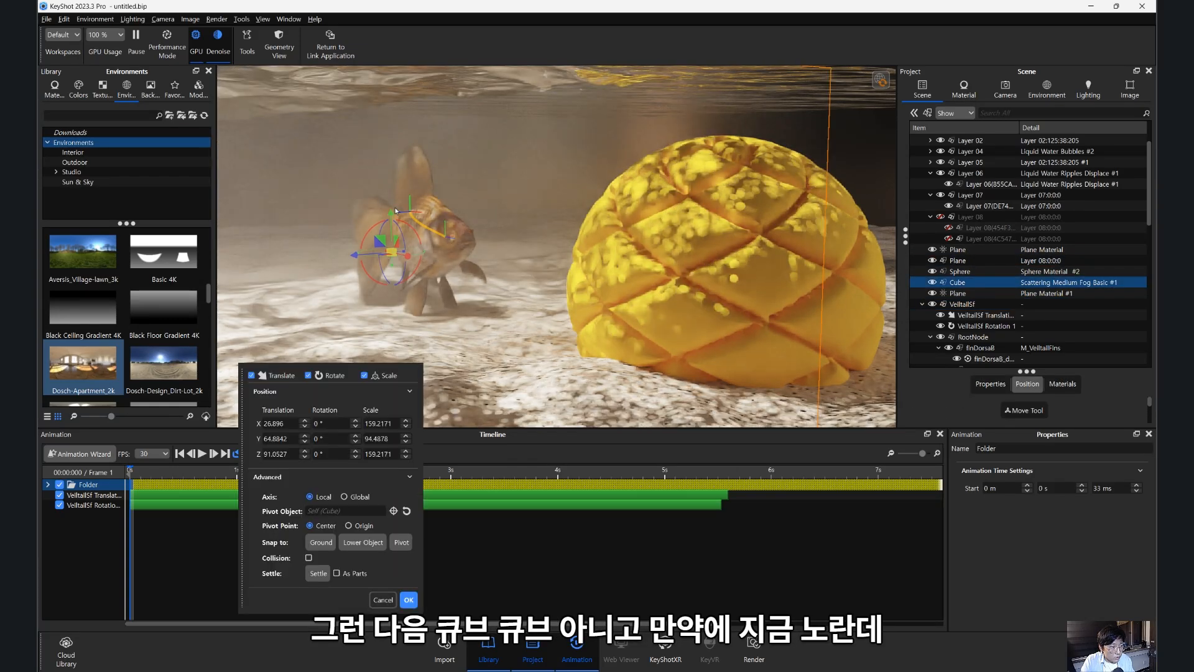
left_click(964, 305)
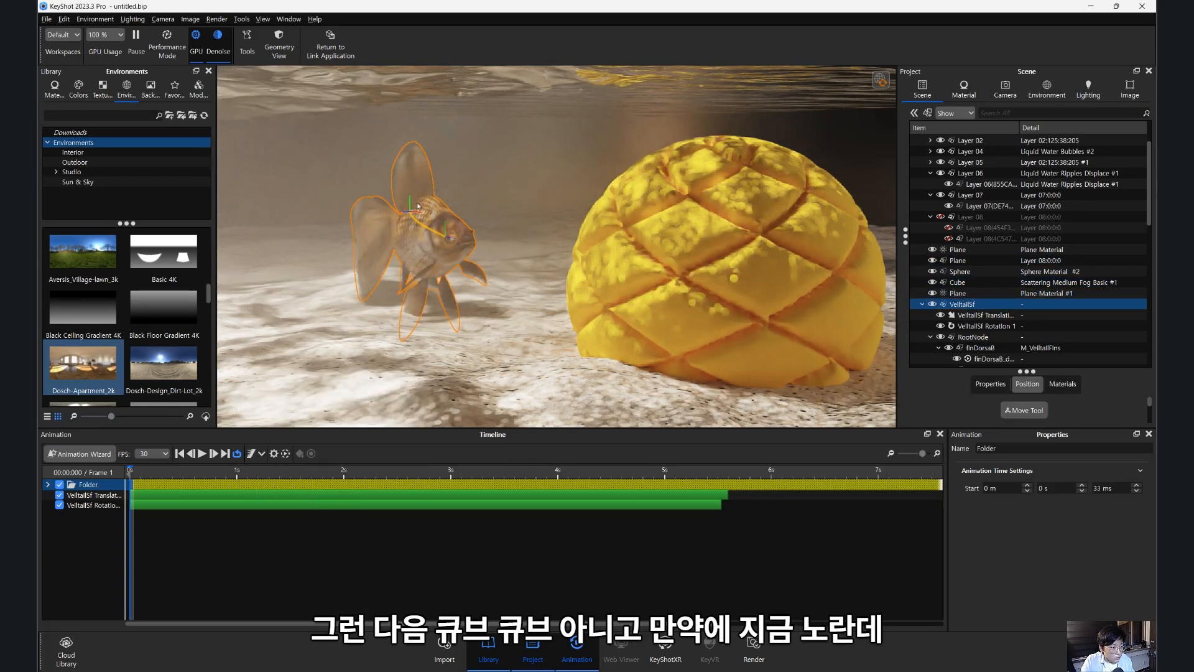
key("ctrl+d")
left_click_drag(402, 200, 411, 386)
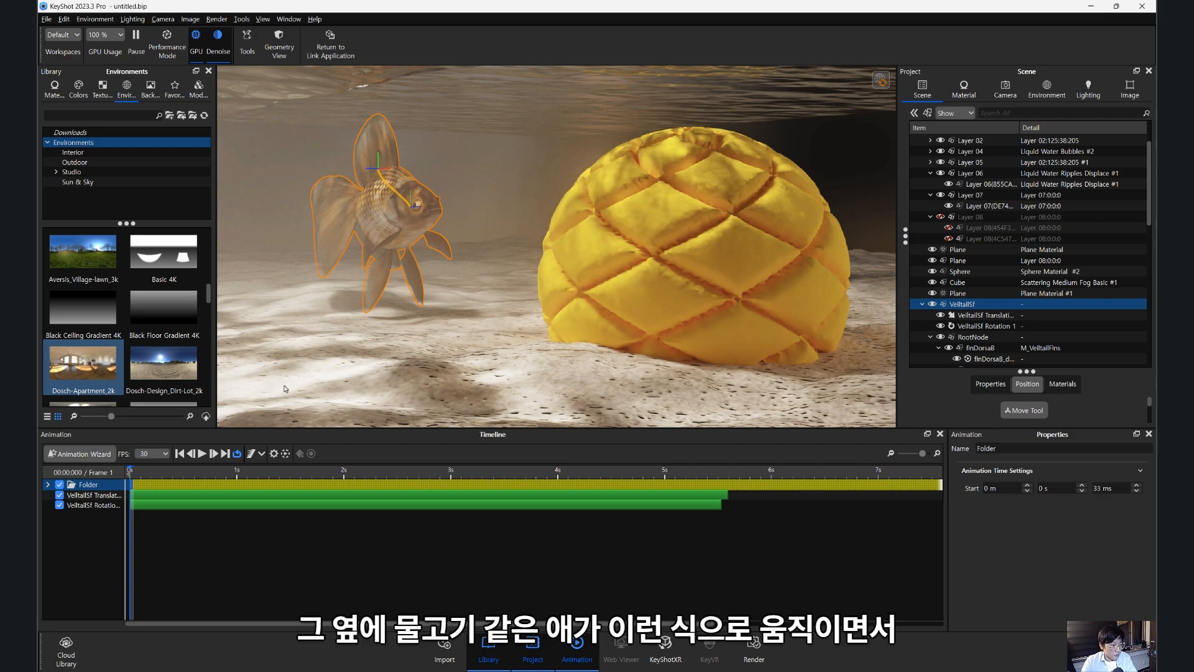
- Play and scrub the animation to check the goldfish's swimming movement beside the yellow ball in the fog
left_click_drag(214, 476, 130, 476)
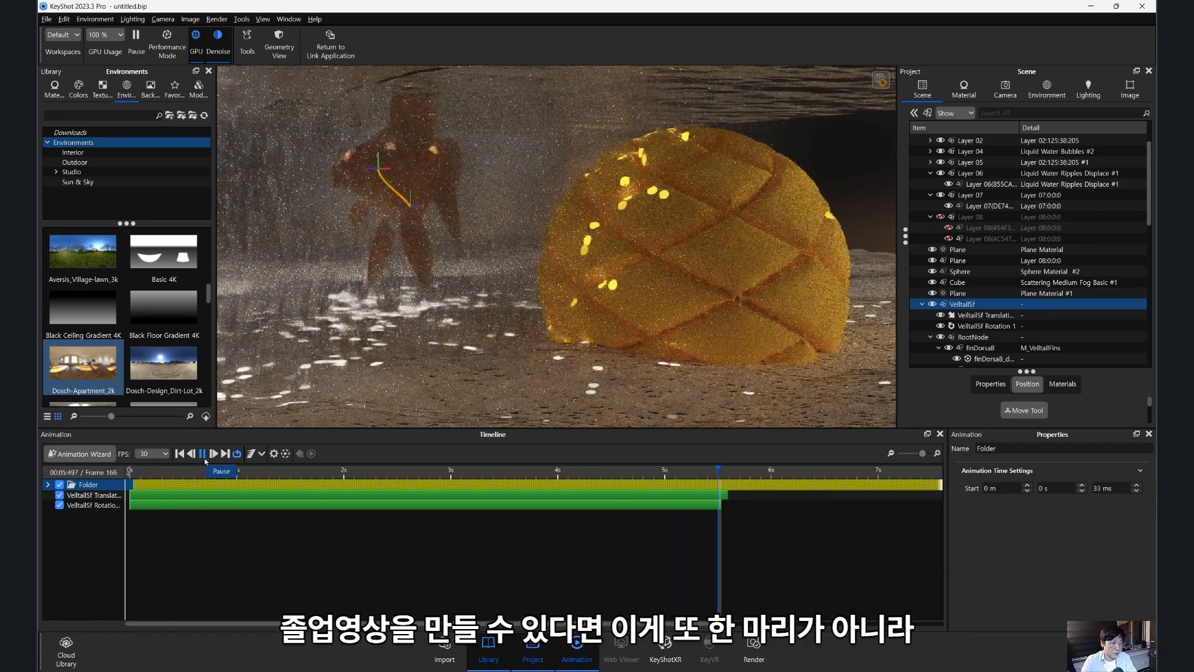
left_click(202, 453)
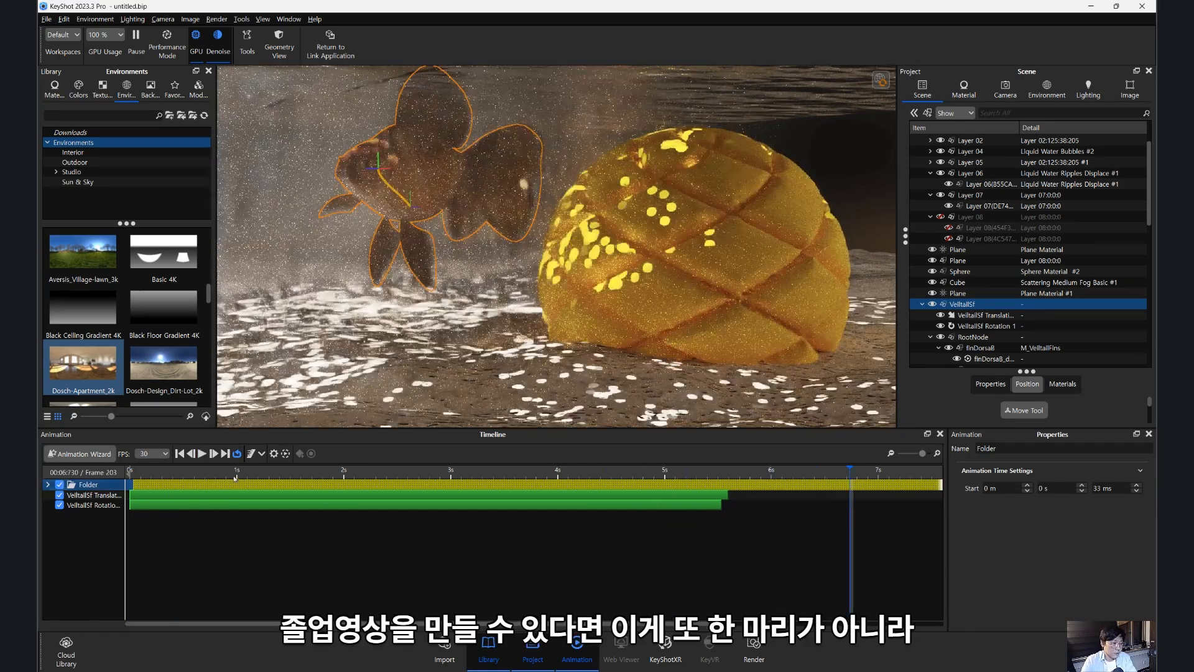
left_click_drag(234, 476, 170, 474)
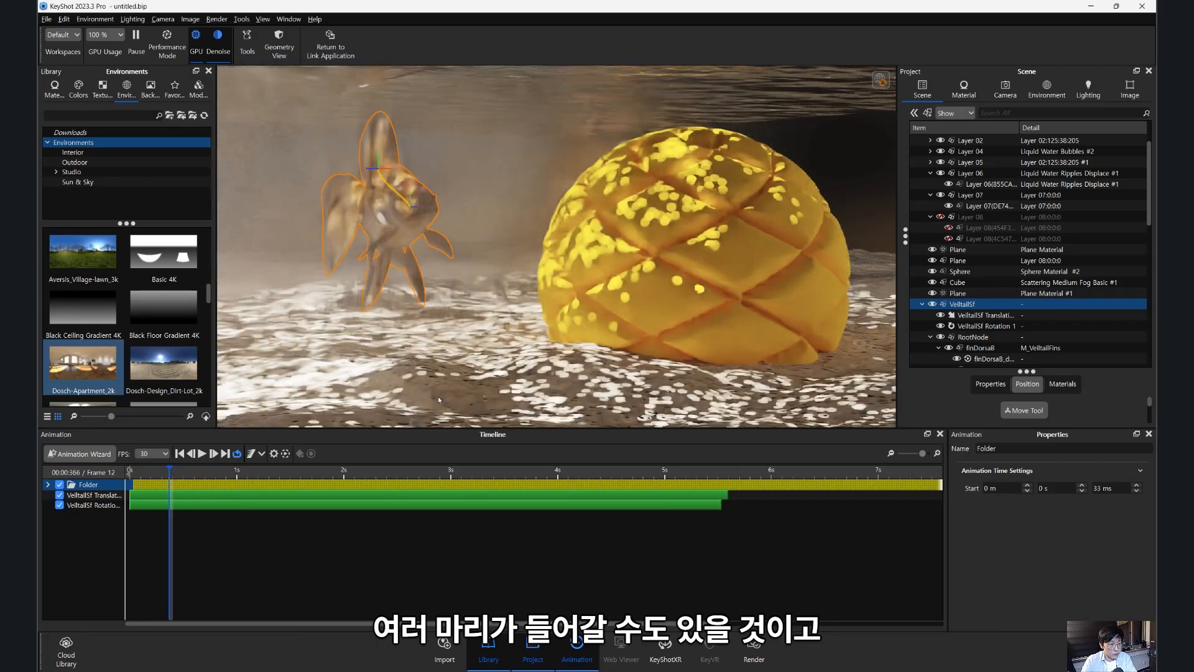
left_click_drag(439, 400, 471, 404)
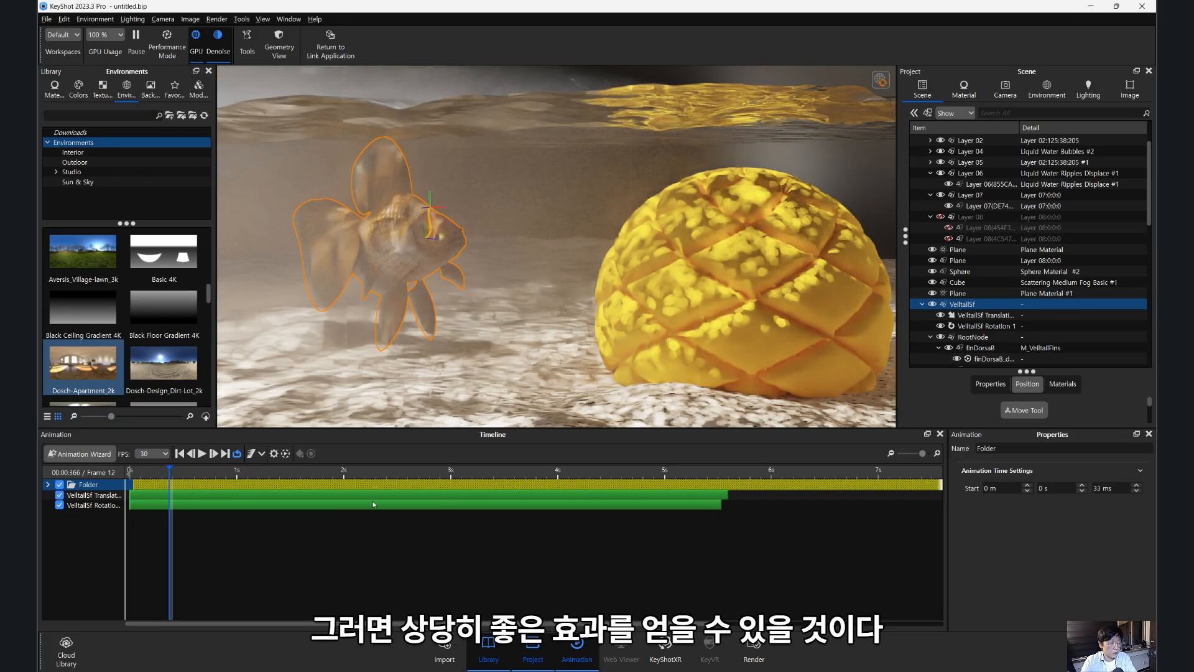
left_click_drag(169, 474, 375, 483)
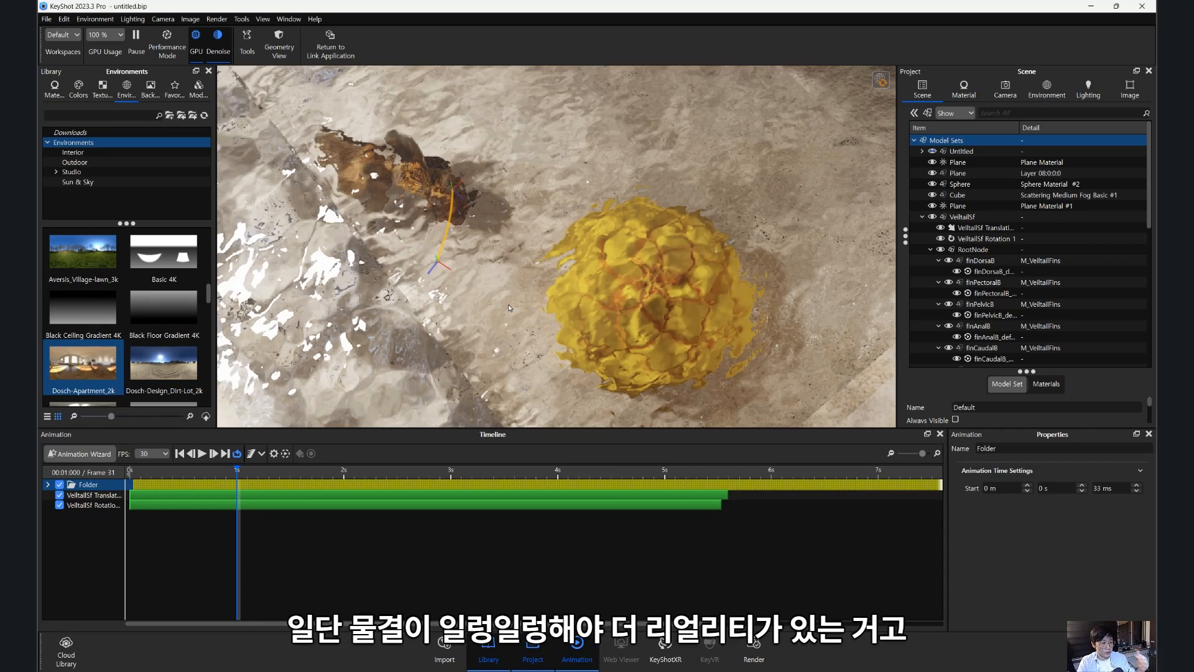
- Open the environment settings and rotate the environment lighting, checking the water and caustics from above and from the side
left_click(1046, 99)
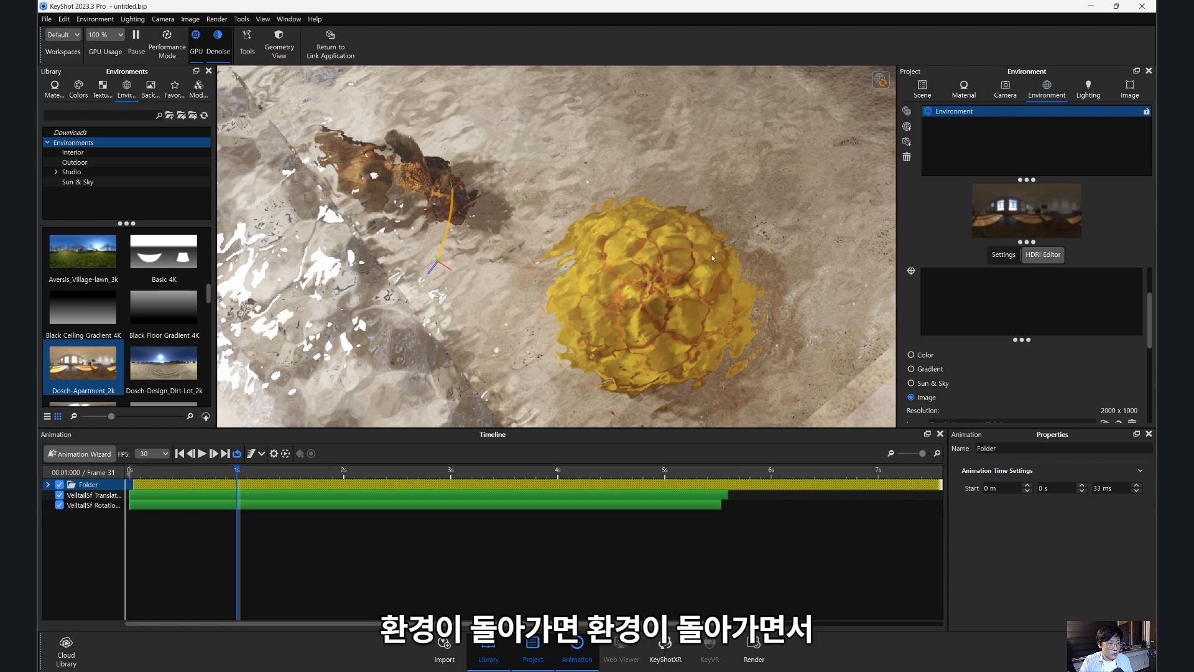
left_click_drag(383, 383, 421, 367, "ctrl")
scroll(426, 360, "down", 5)
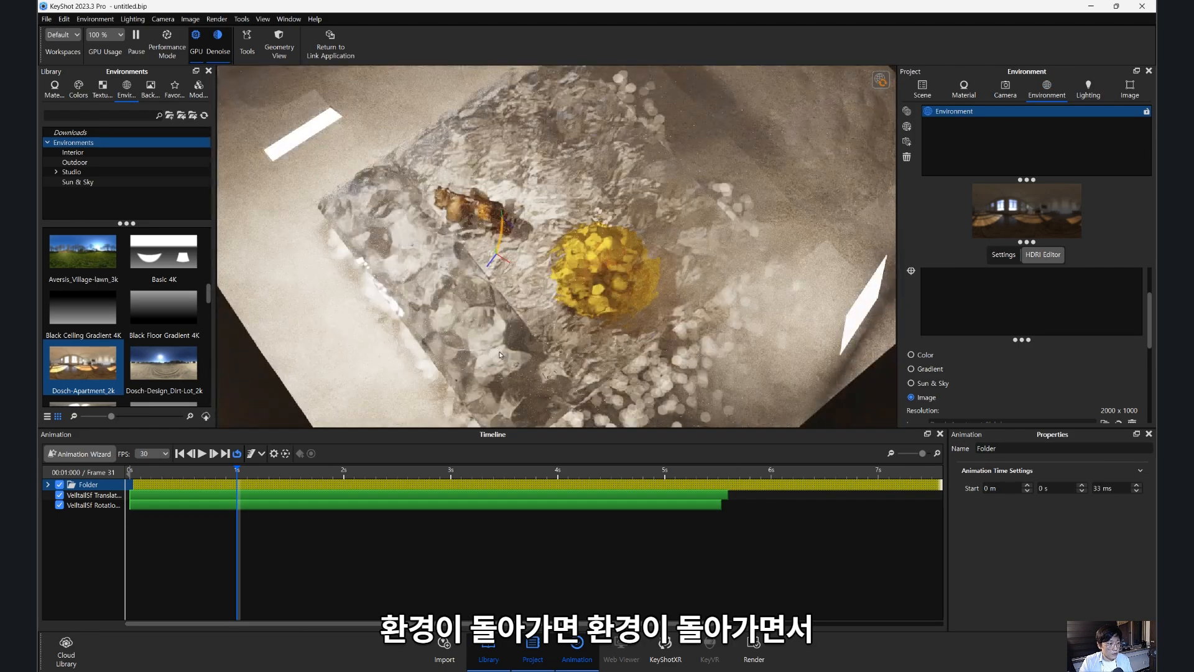
left_click_drag(501, 354, 555, 308, "ctrl")
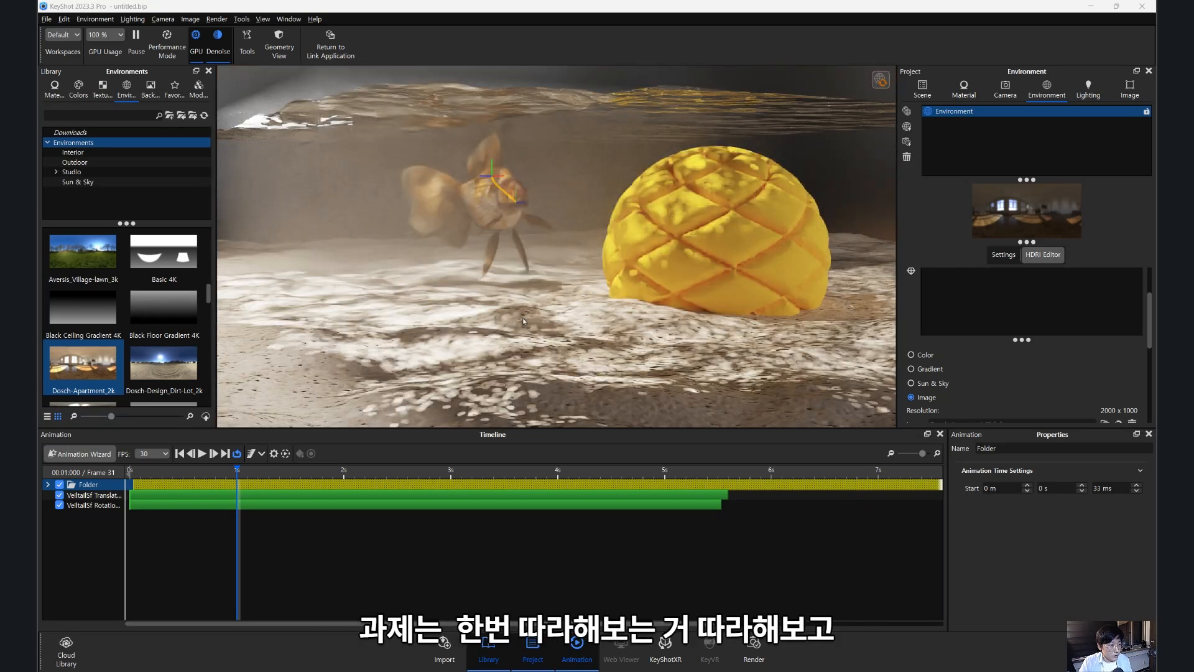
- Switch to Illustrator to examine the 5th weeks artboards with the render shots, and return to KeyShot to view the scene from above
key("alt+Tab")
left_click(544, 299)
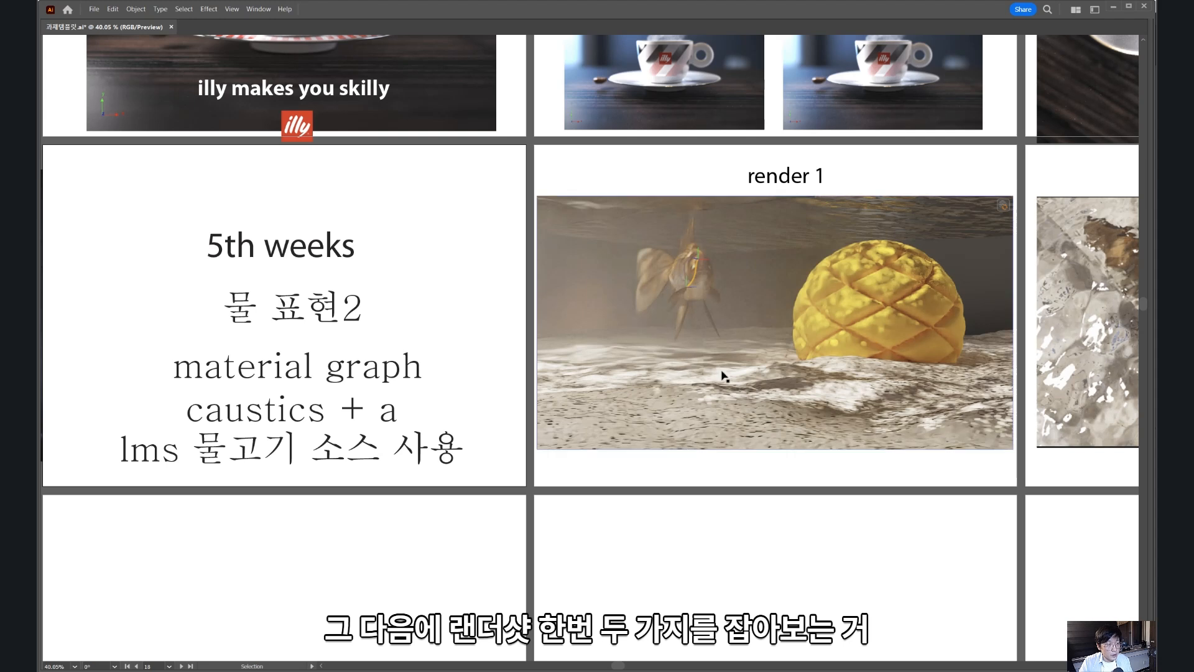
left_click(847, 485)
left_click_drag(891, 490, 347, 493)
left_click_drag(595, 366, 546, 407, "ctrl")
key("alt+Tab")
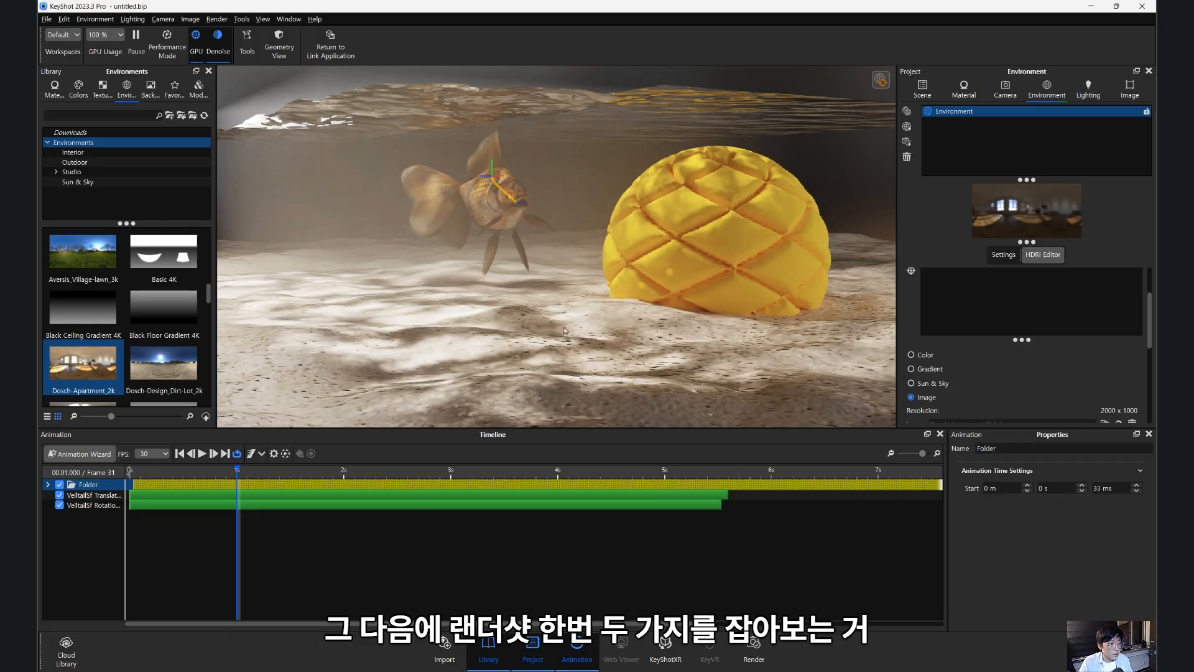
left_click_drag(564, 330, 528, 328)
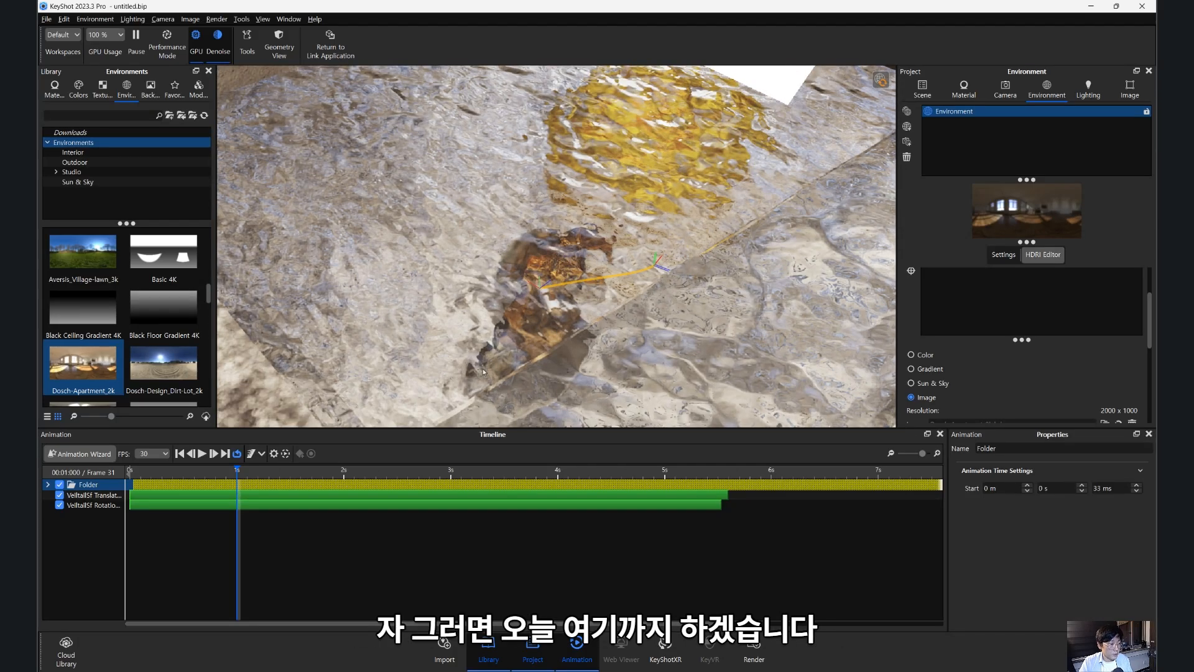